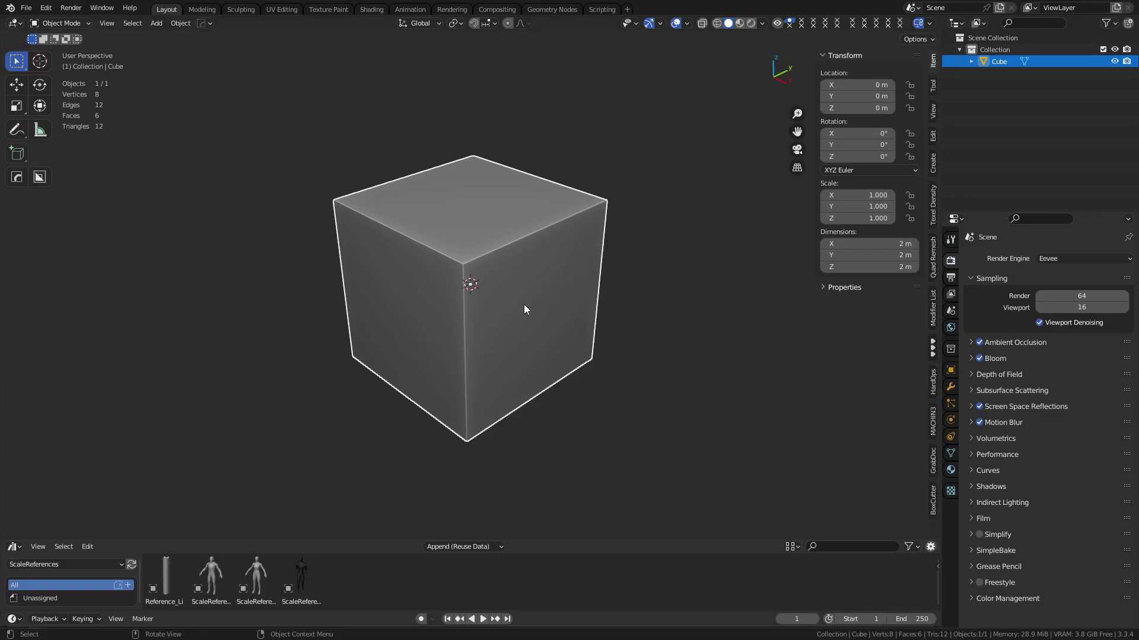
key(g)
key(shift+z)
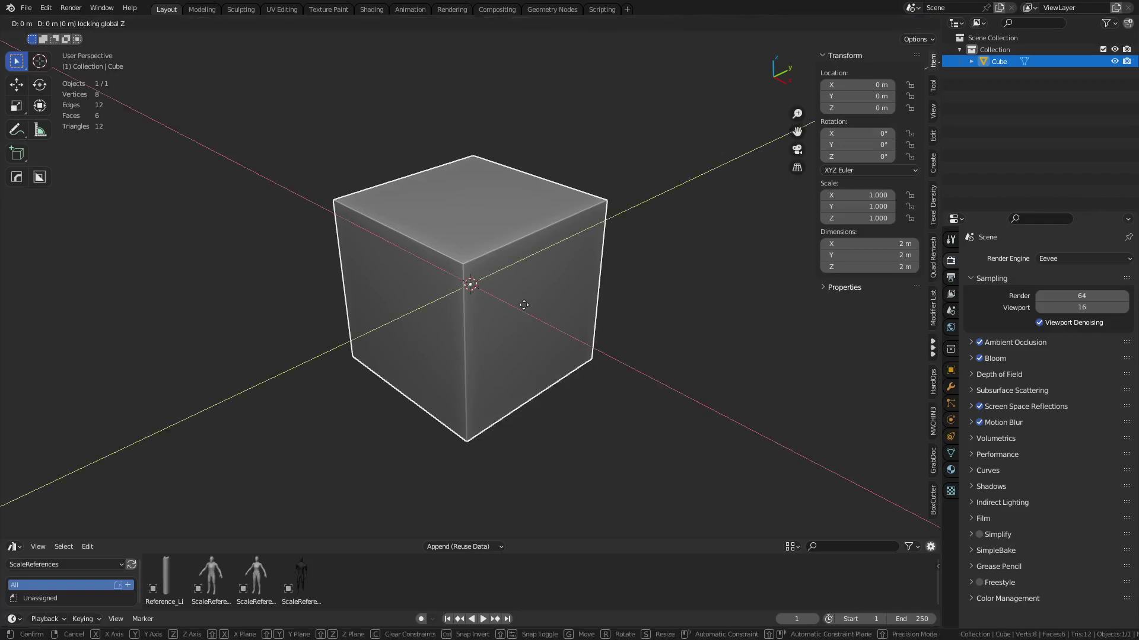
right_click(523, 305)
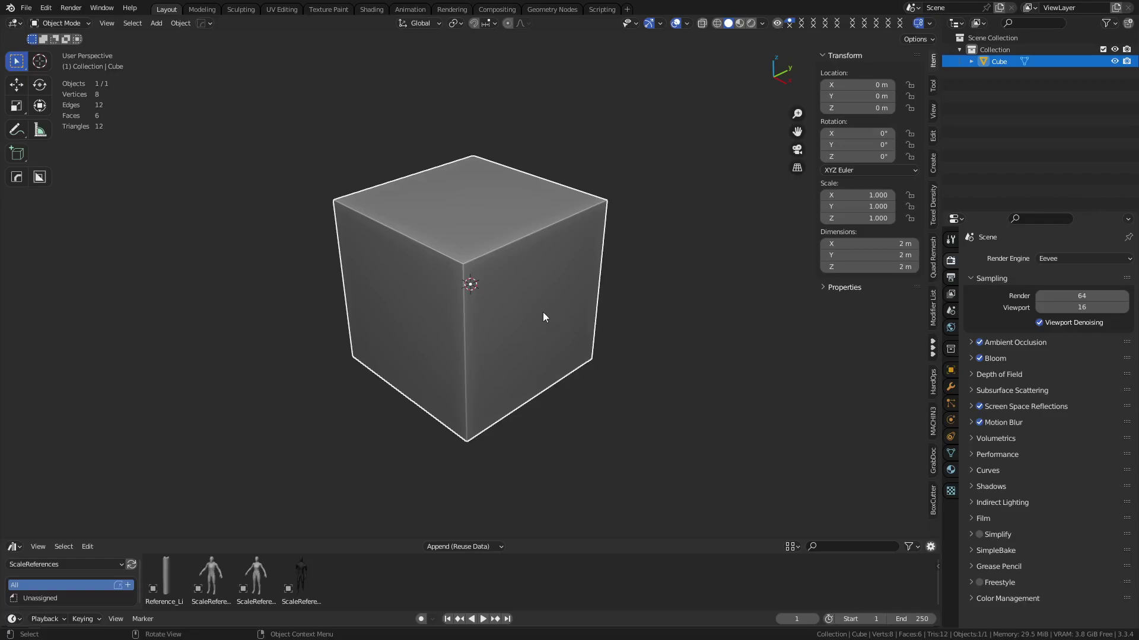
Step: Examine the cube from several perspective angles and from a straight orthographic side view
mouse_move(562, 313)
middle_down()
mouse_move(516, 318)
mouse_move(562, 366)
mouse_move(488, 314)
mouse_move(577, 297)
mouse_move(543, 305)
mouse_move(553, 301)
middle_up()
middle_drag(528, 259, 568, 317)
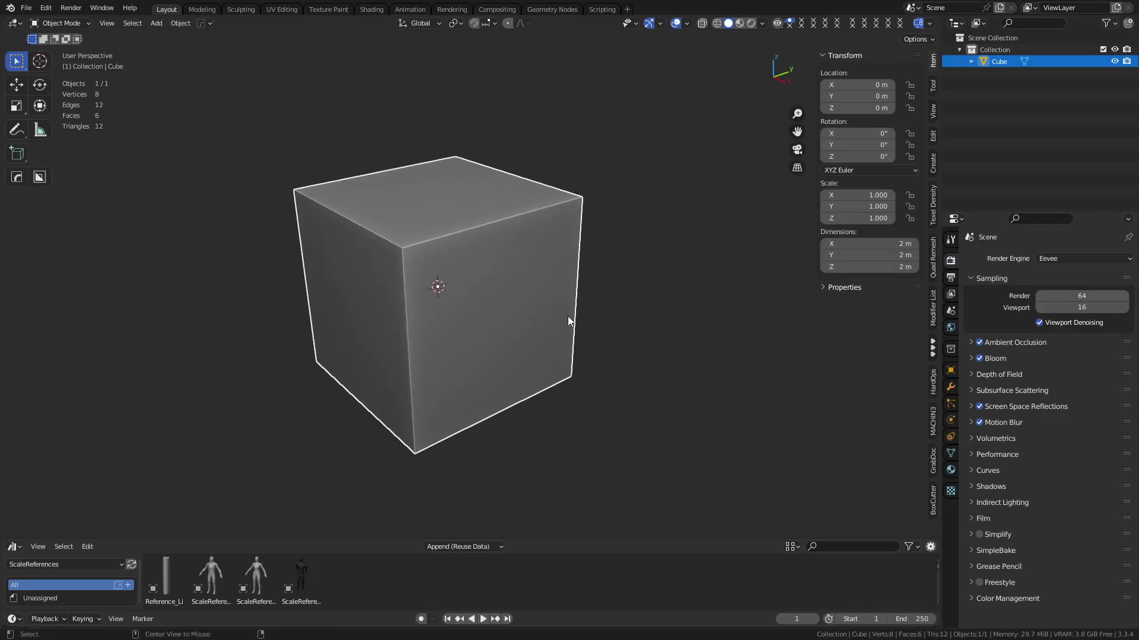
middle_drag(498, 343, 474, 304)
shift+middle_drag(480, 252, 484, 279)
scroll(482, 279, down, 1)
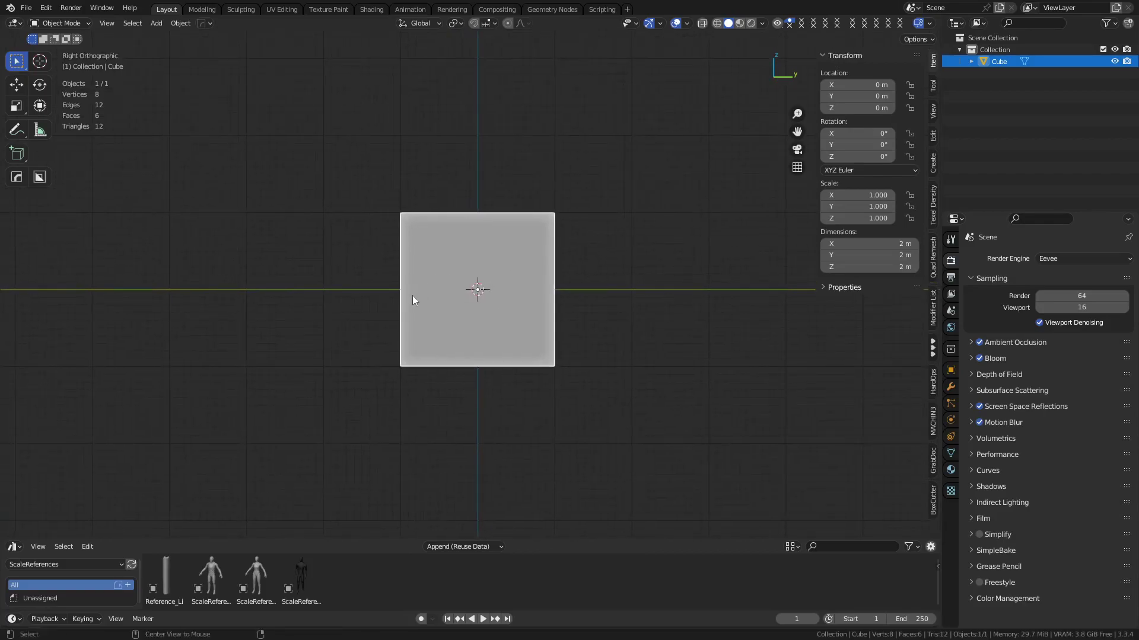
alt+middle_drag(305, 297, 447, 306)
alt+middle_drag(540, 263, 467, 283)
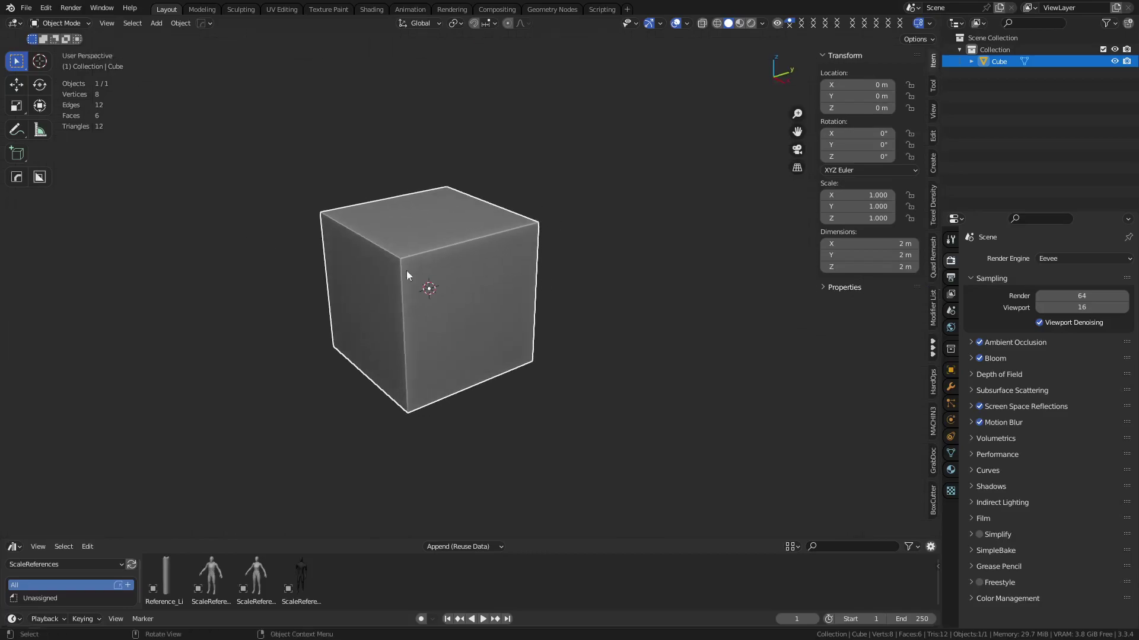
Step: Recentre the view on different corners of the cube and inspect them close up and from further back
alt+middle_click(322, 216)
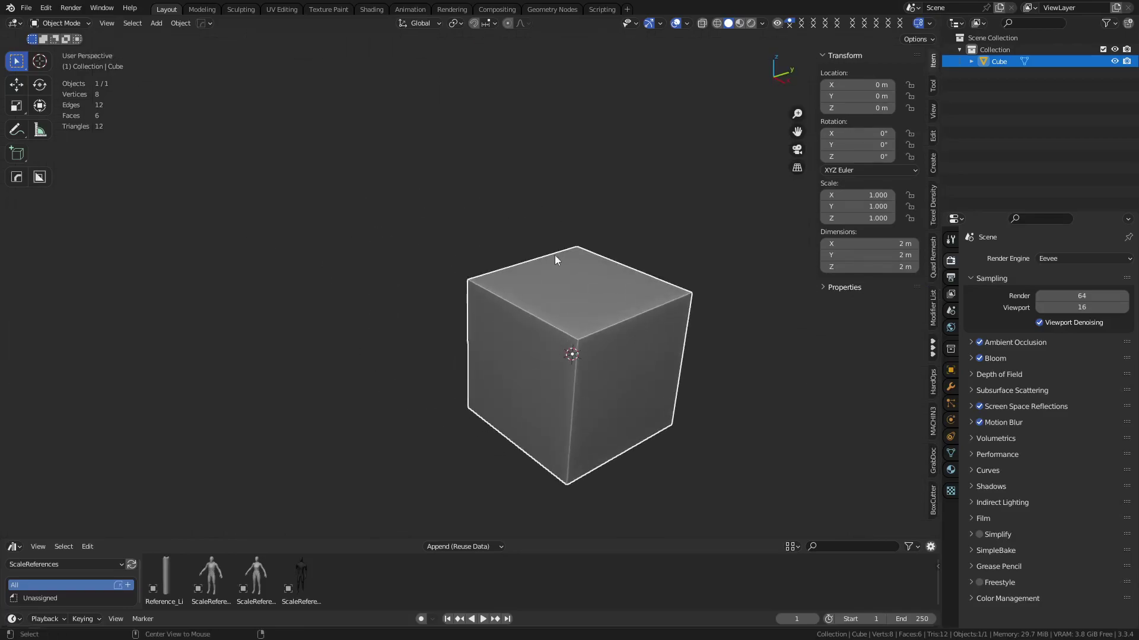
middle_drag(579, 251, 511, 297)
alt+middle_click(572, 342)
scroll(527, 314, up, 13)
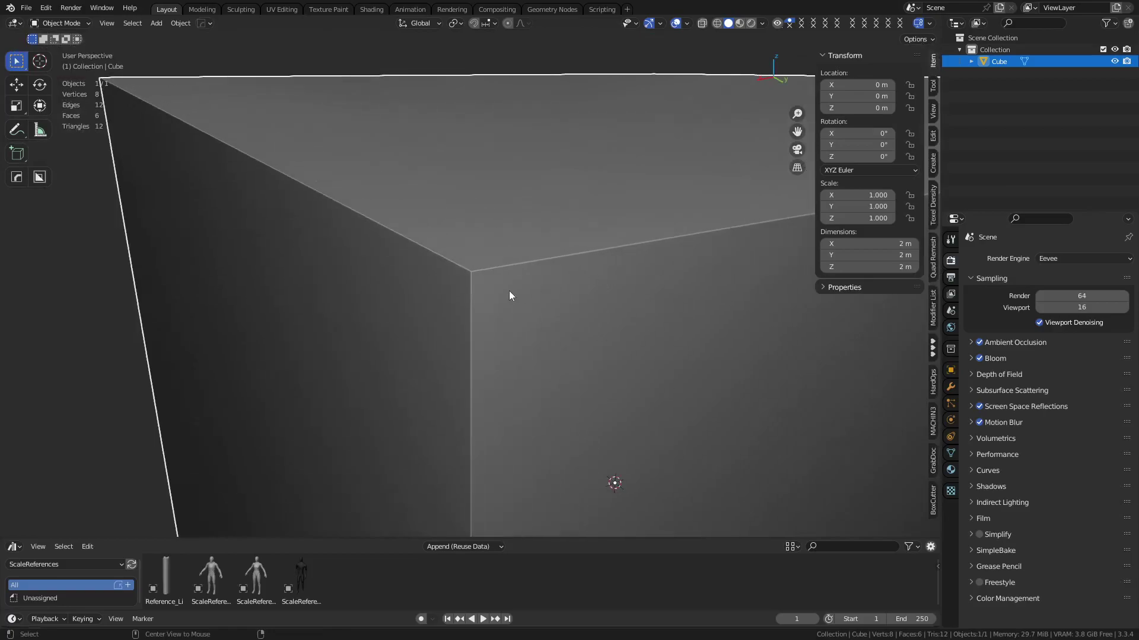
scroll(506, 308, down, 6)
middle_drag(483, 423, 519, 394)
shift+middle_drag(504, 480, 522, 252)
alt+middle_click(505, 394)
middle_drag(504, 395, 531, 259)
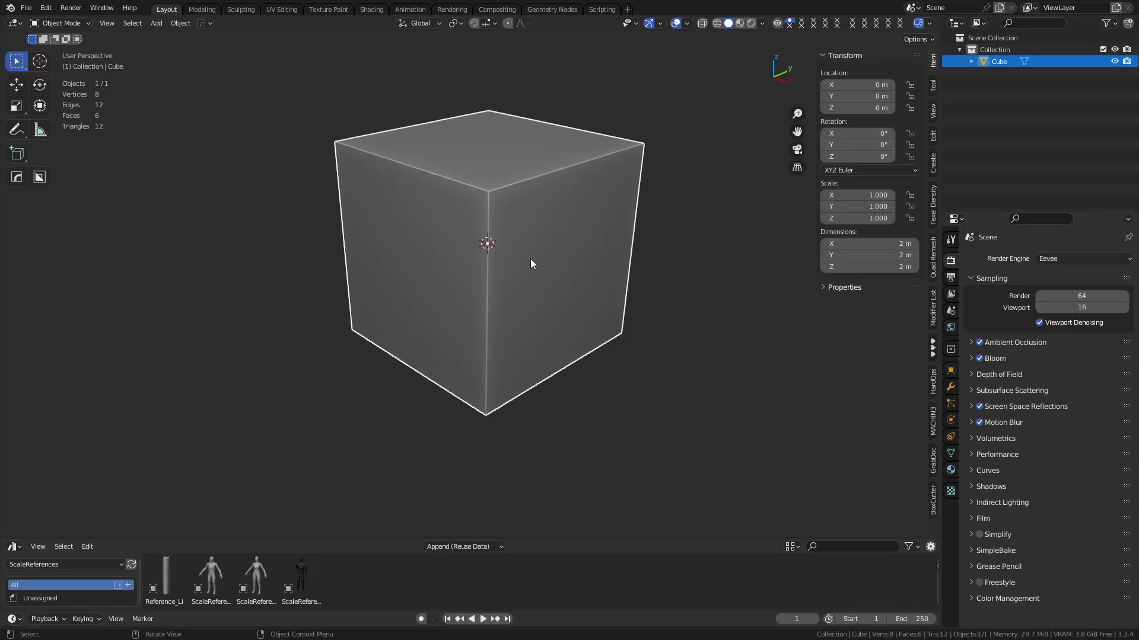
Step: Add a plane mesh at the origin and scale it up about 17.3 times as a ground surface around the cube
key(shift+a)
mouse_move(536, 259)
click(592, 275)
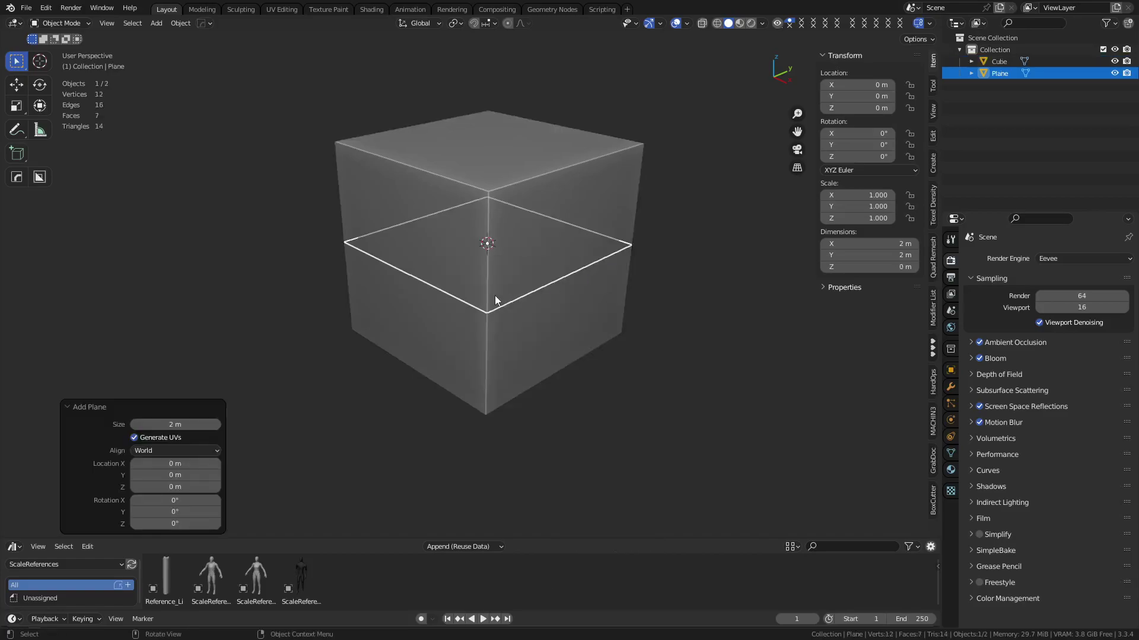
scroll(494, 295, down, 6)
key(s)
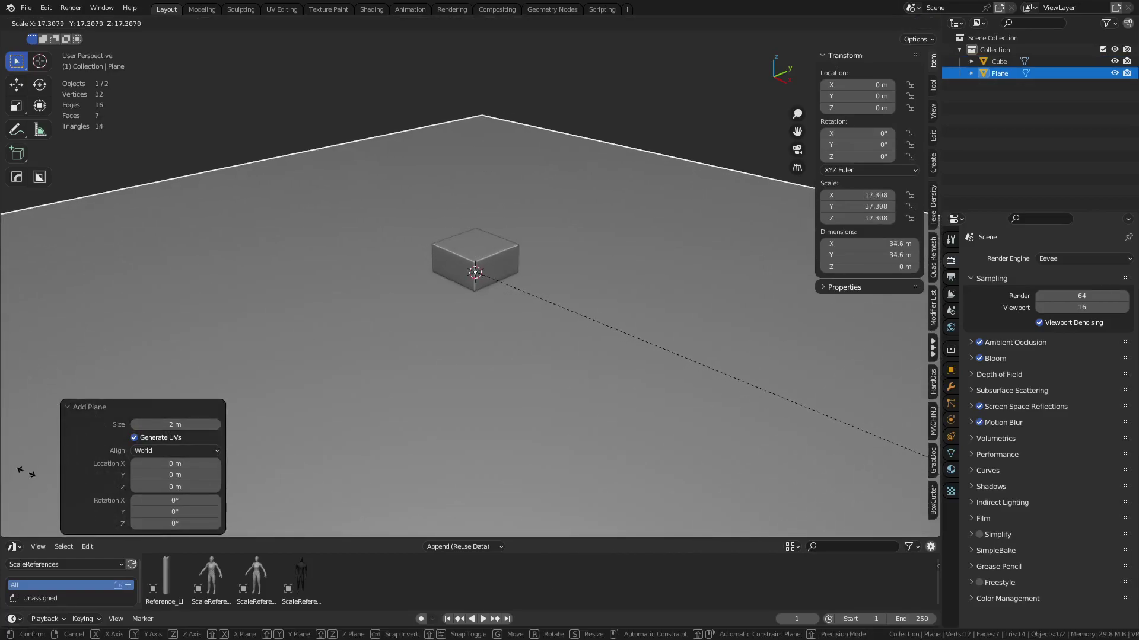
click(26, 472)
click(350, 131)
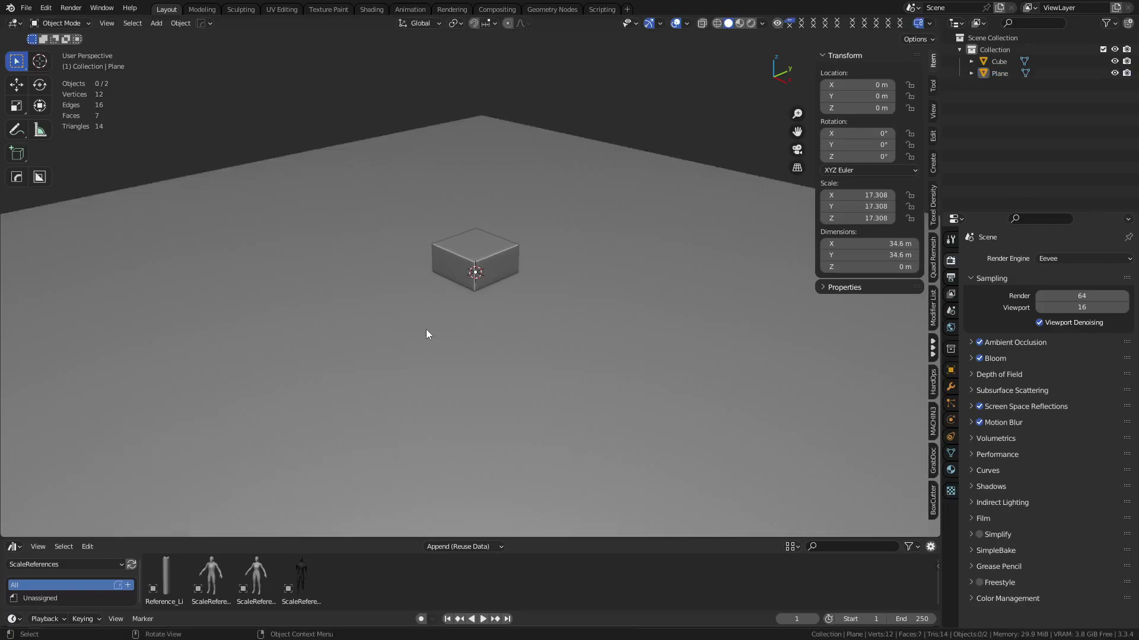
Step: Explore the cube and ground plane in walk navigation, approaching and backing away from the cube on different sides
scroll(419, 272, up, 4)
scroll(408, 276, down, 5)
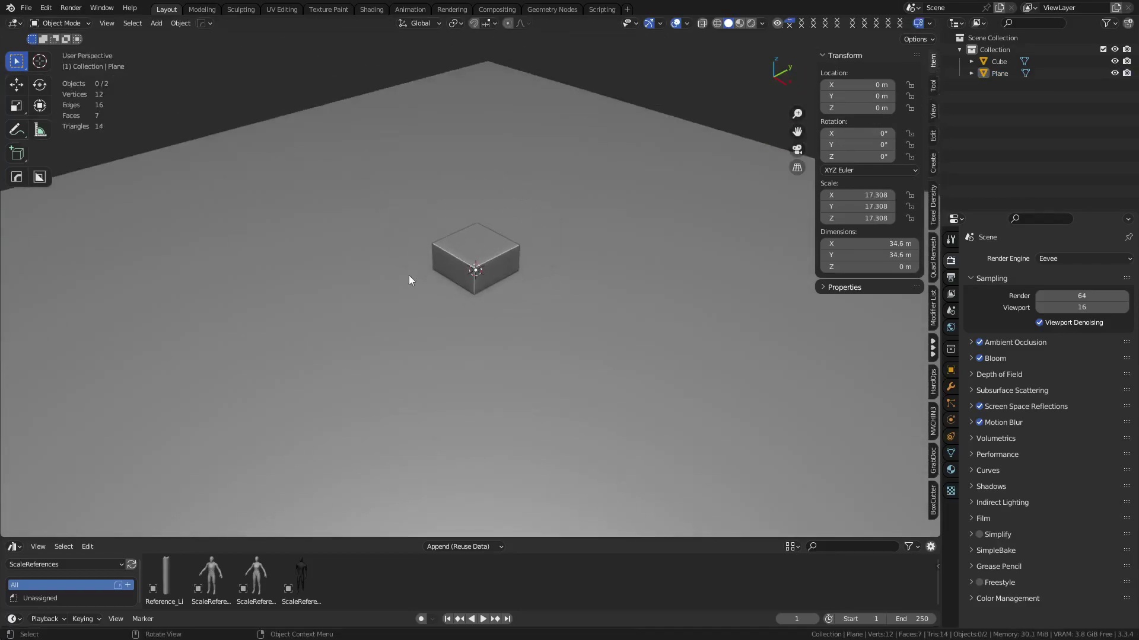
key(shift+grave)
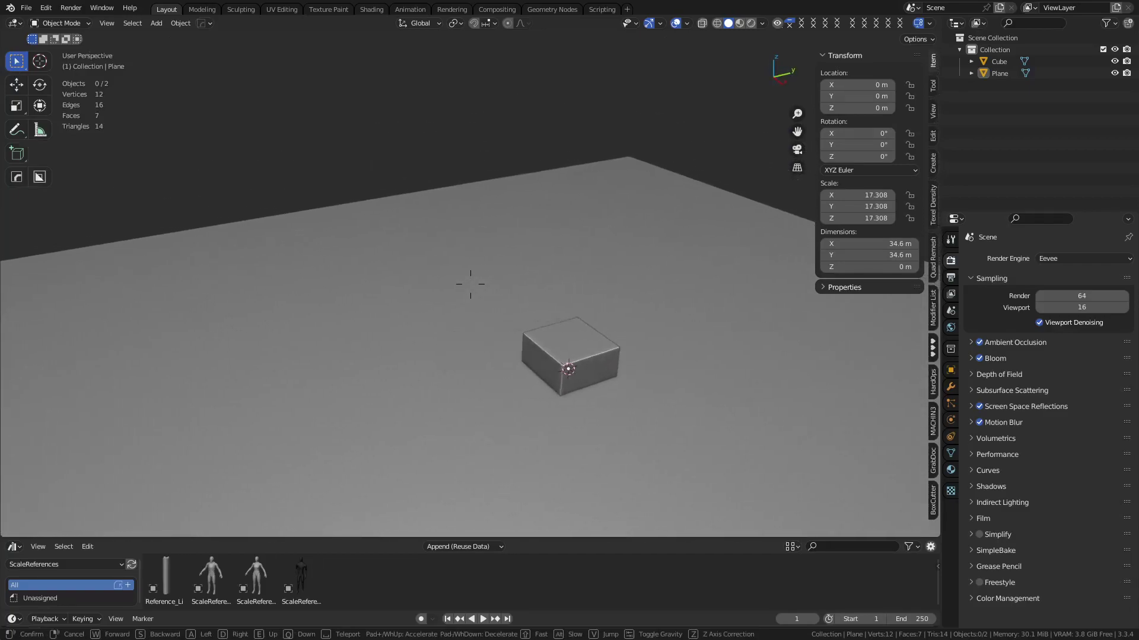
key(w)
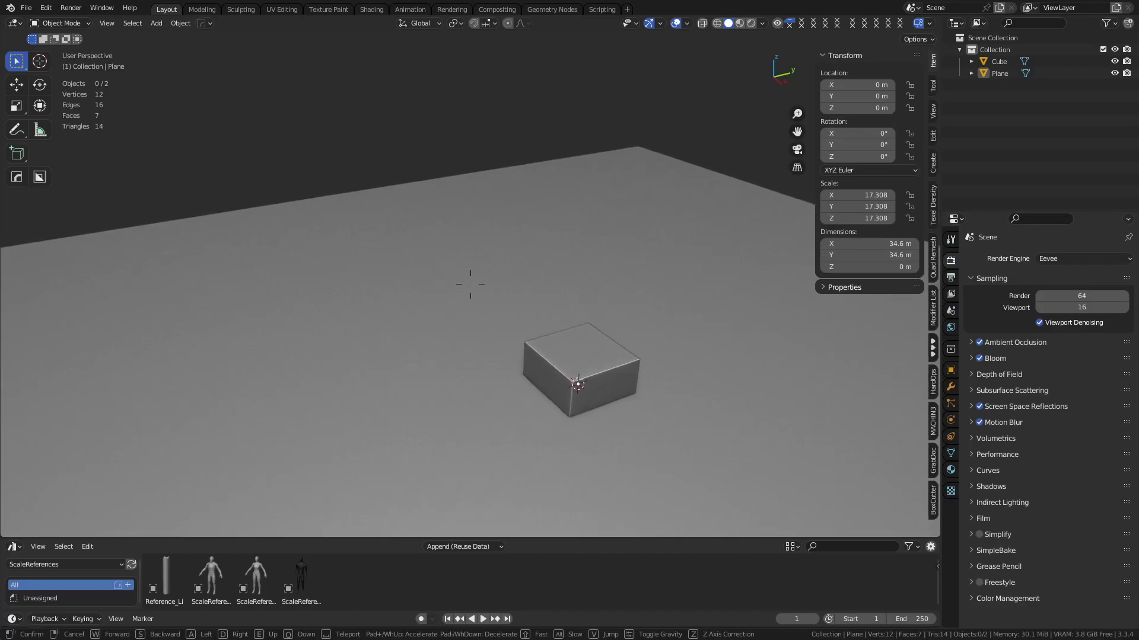
key(w)
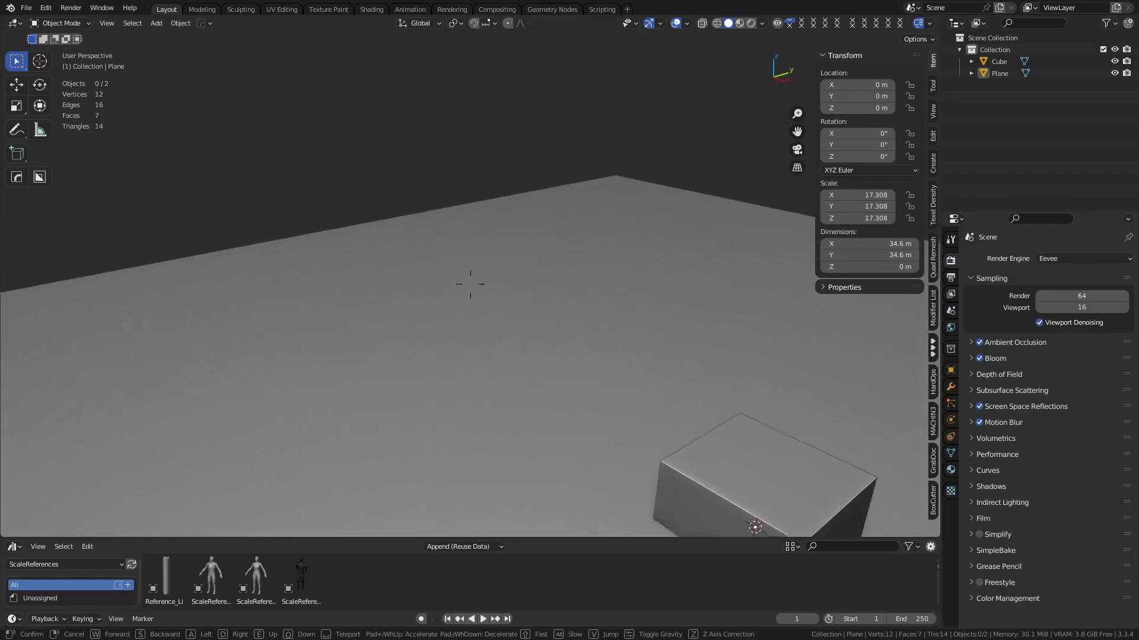
key(s)
key(w)
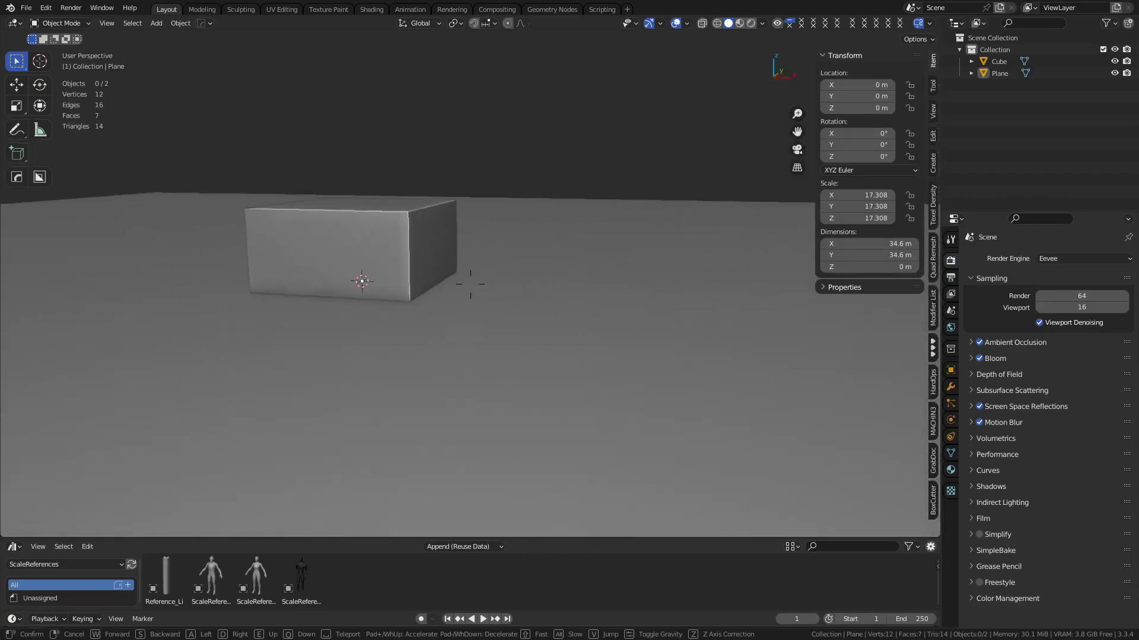
key(w)
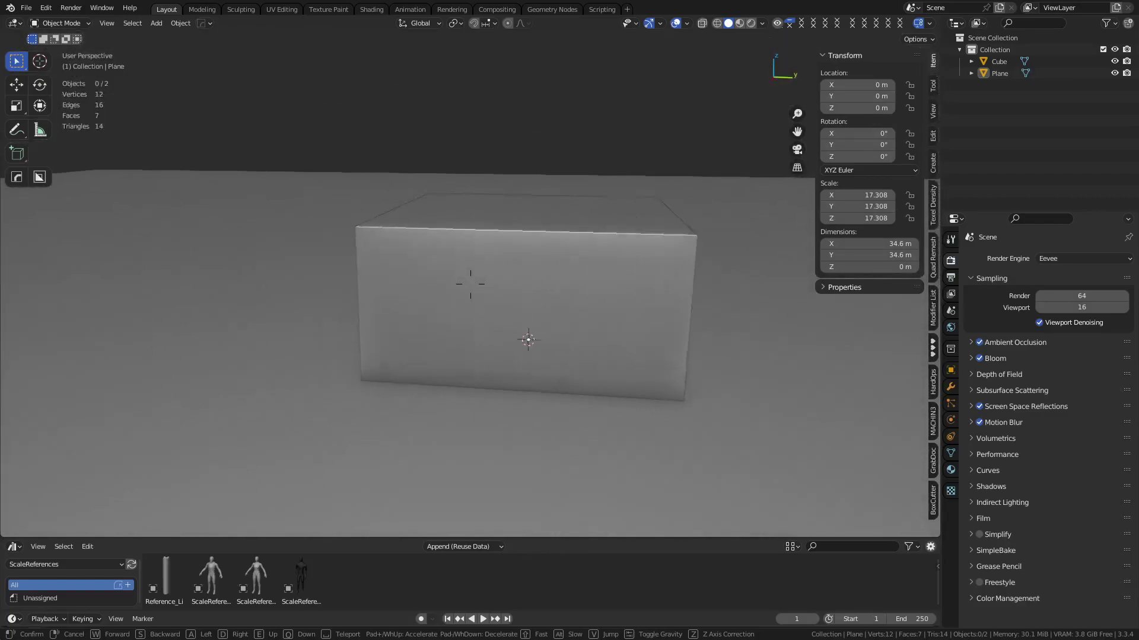
key(w)
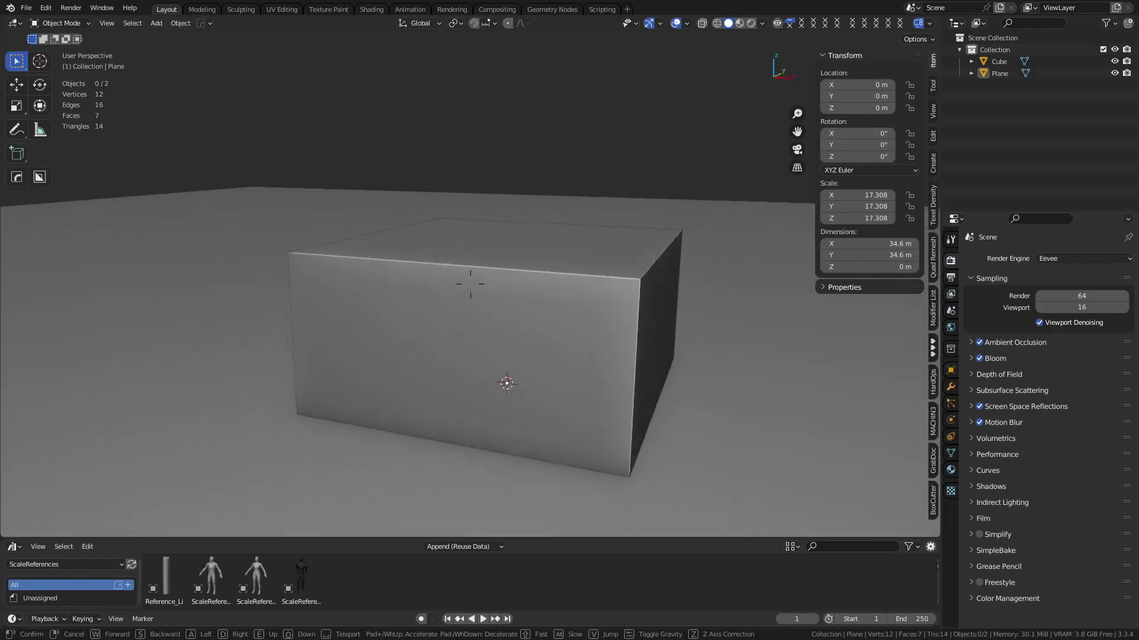
key(w)
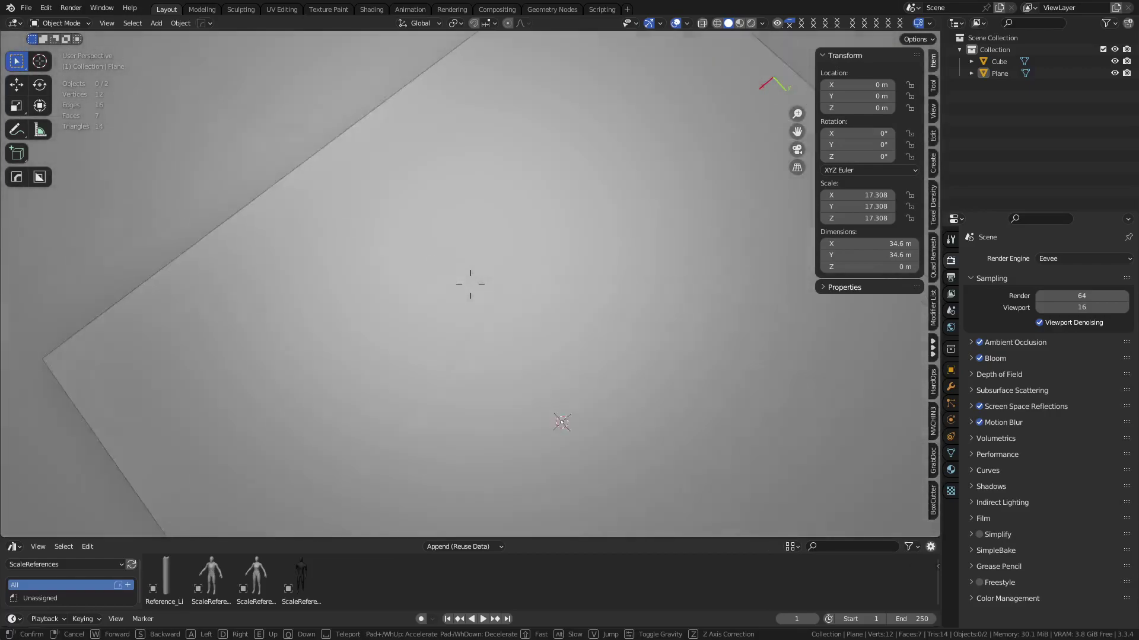
key(s)
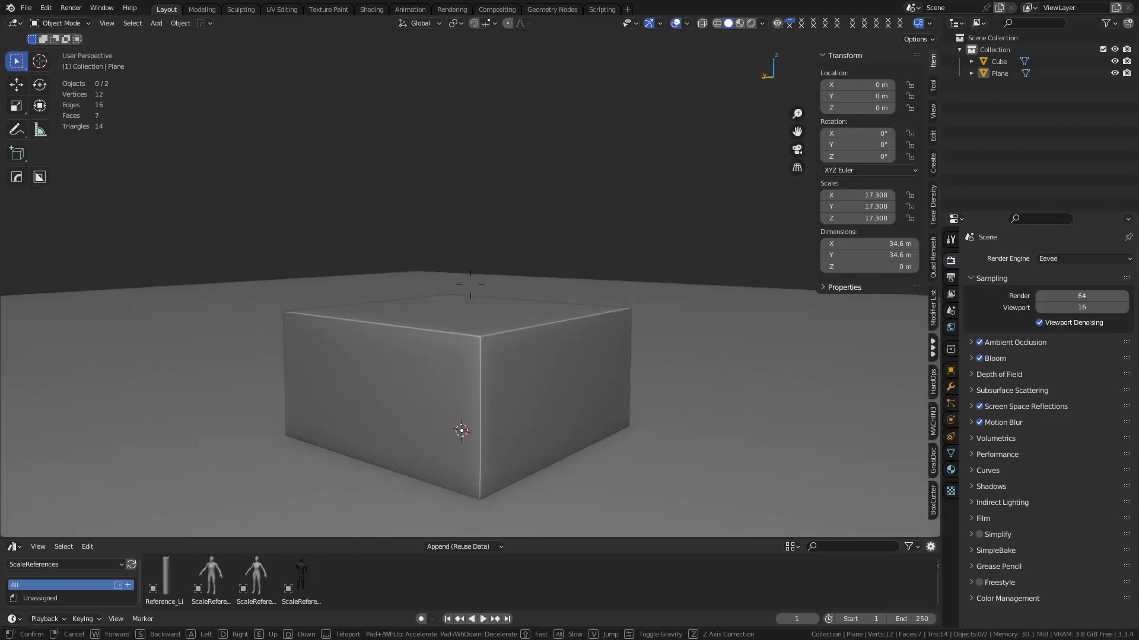
key(w)
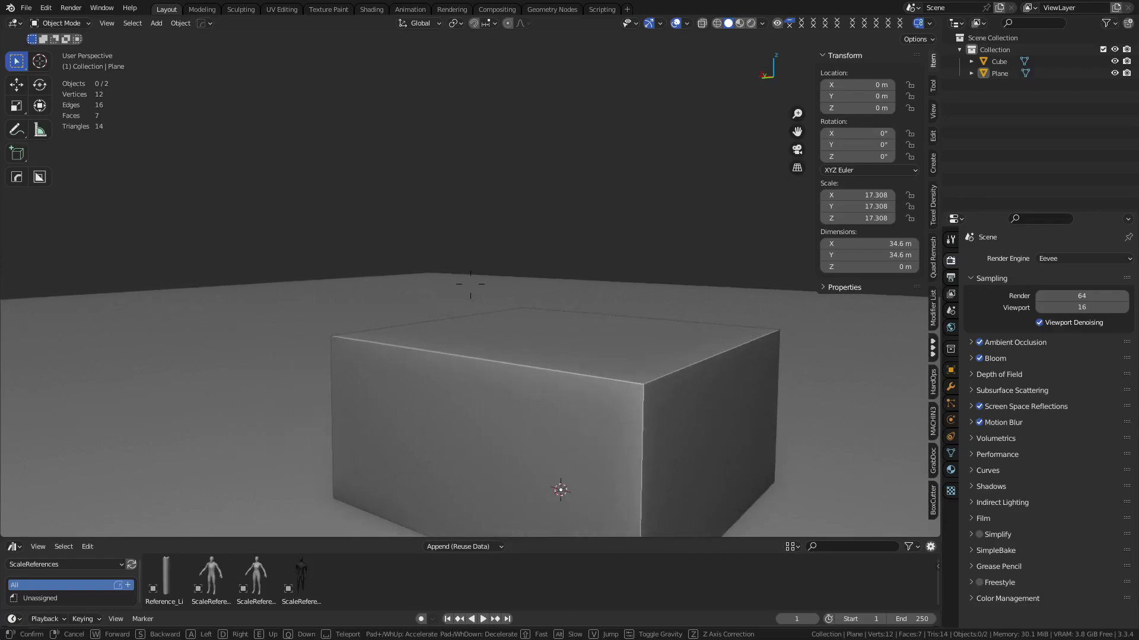
key(s)
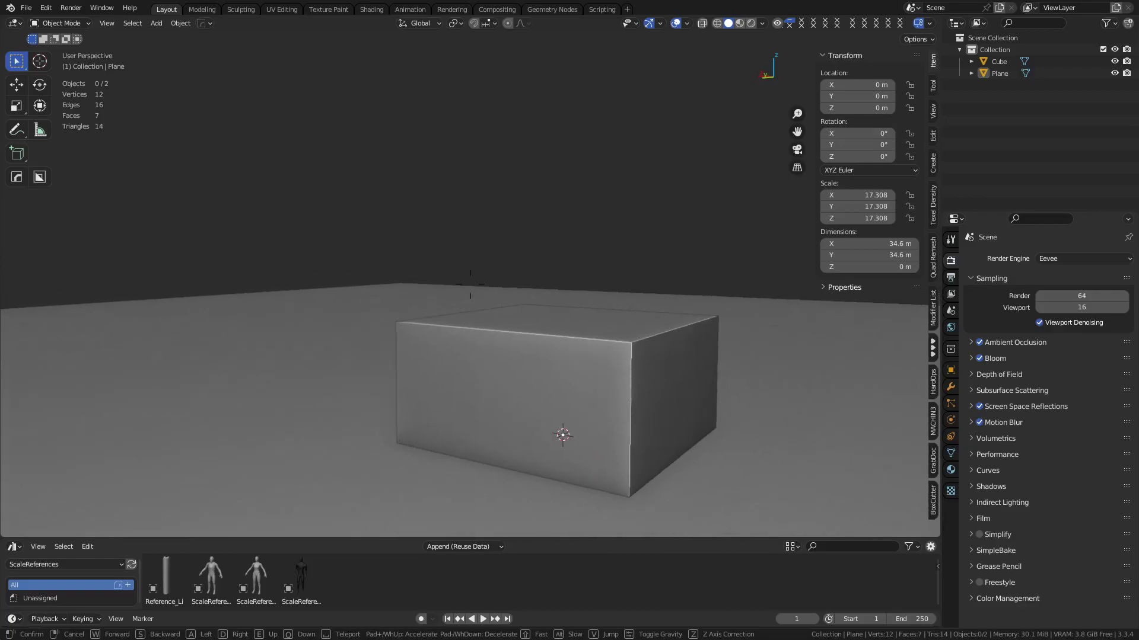
click(480, 323)
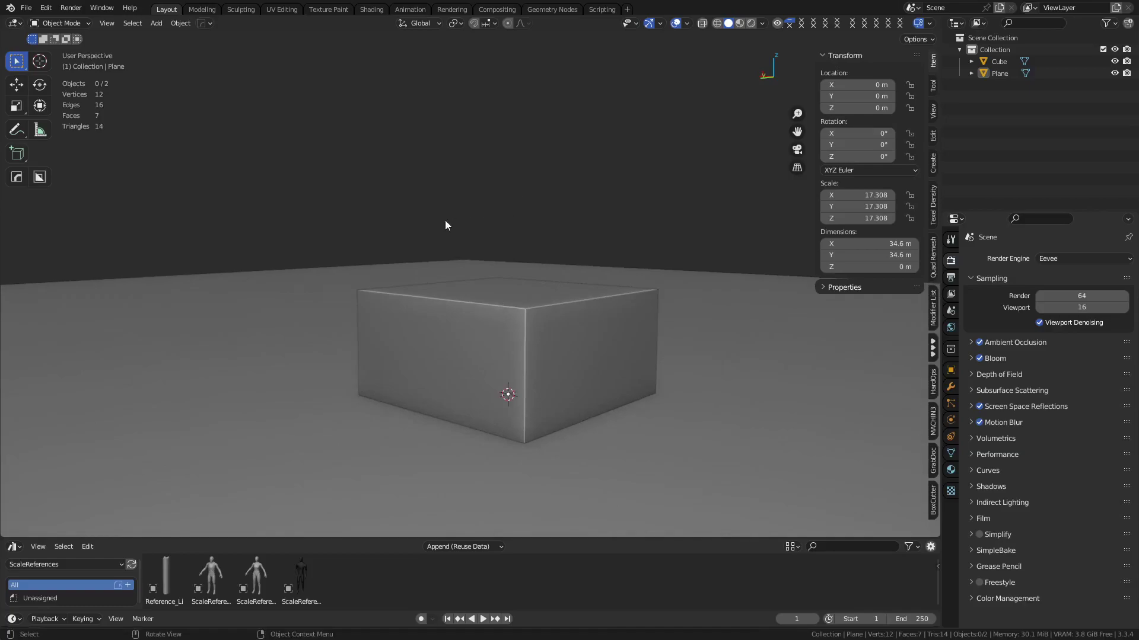
Step: Use walk navigation to view the cube from lower and higher positions, and back far away from the scene
key(shift+grave)
key(w)
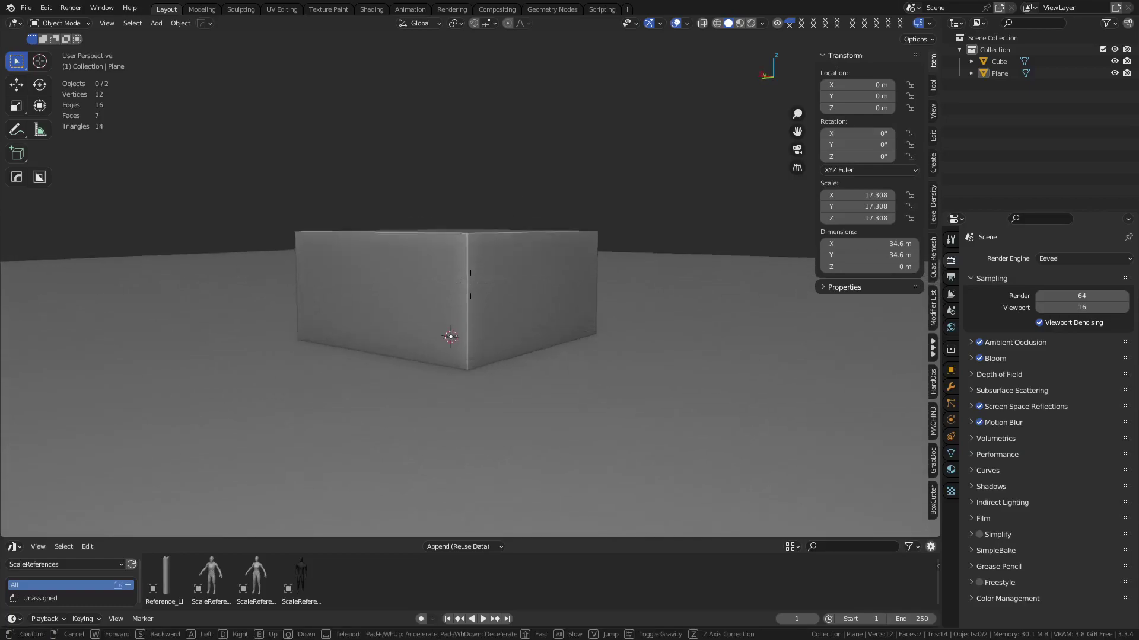
key(q)
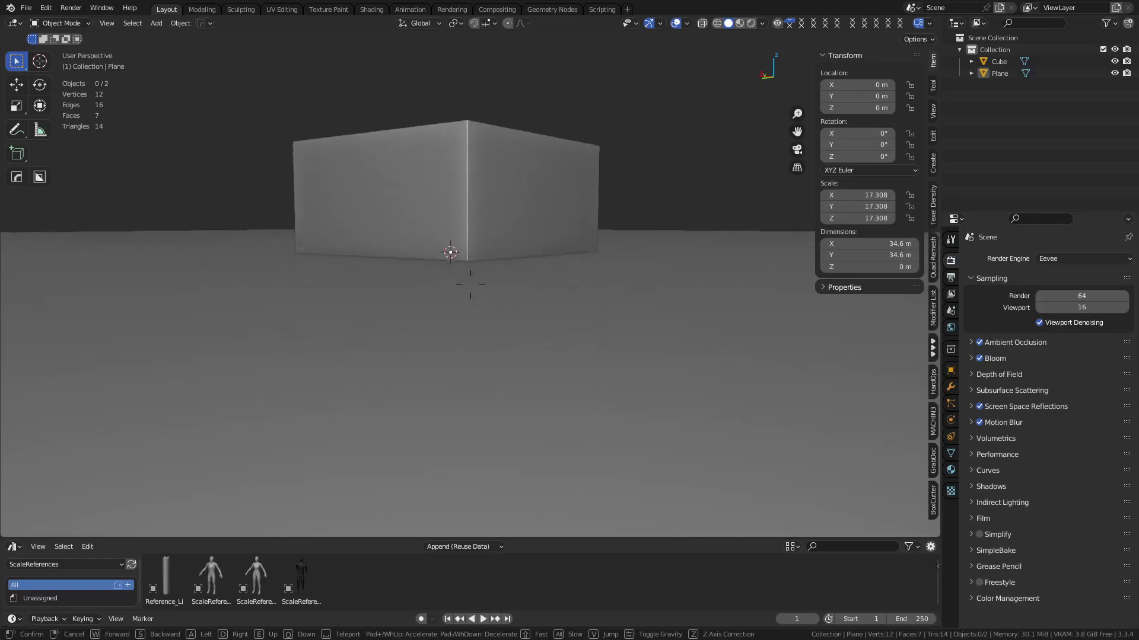
key(q)
key(e)
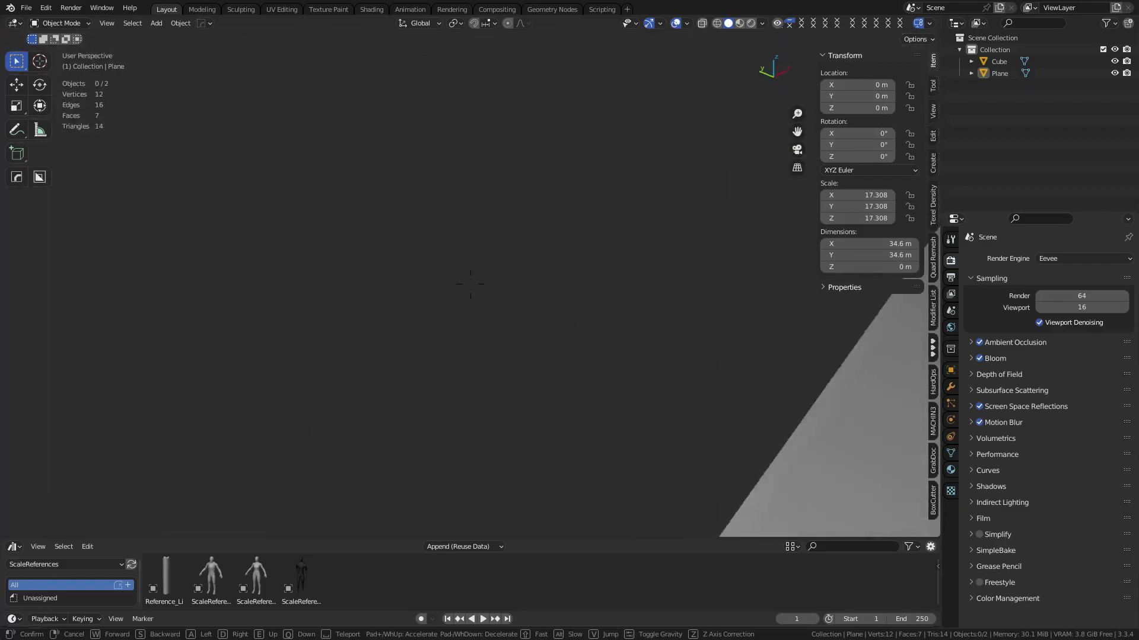
key(s)
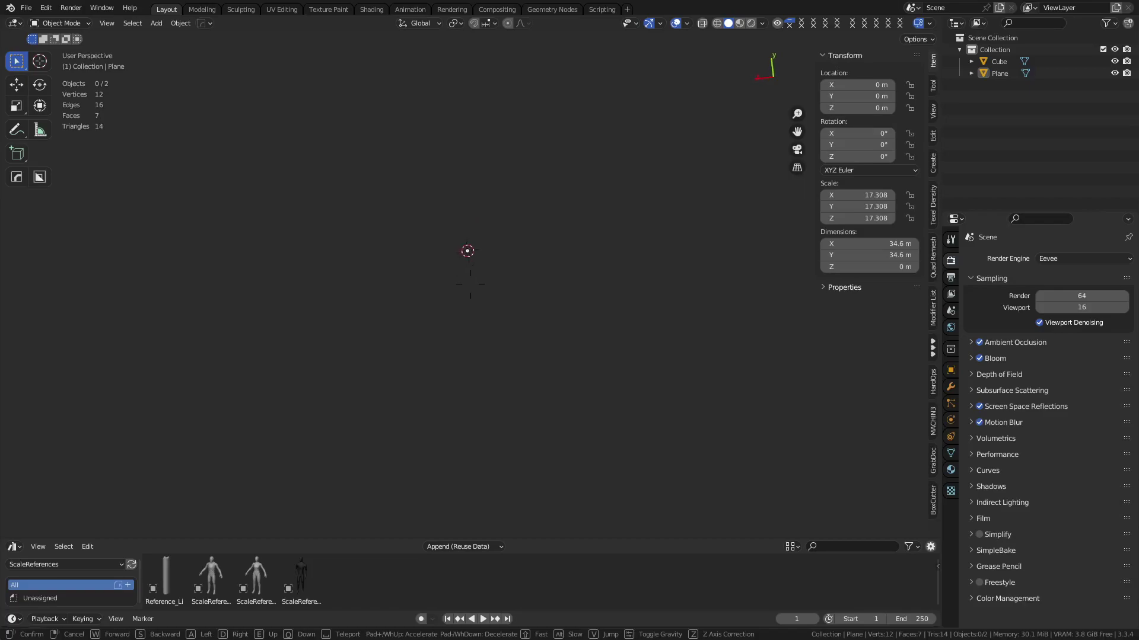
click(446, 224)
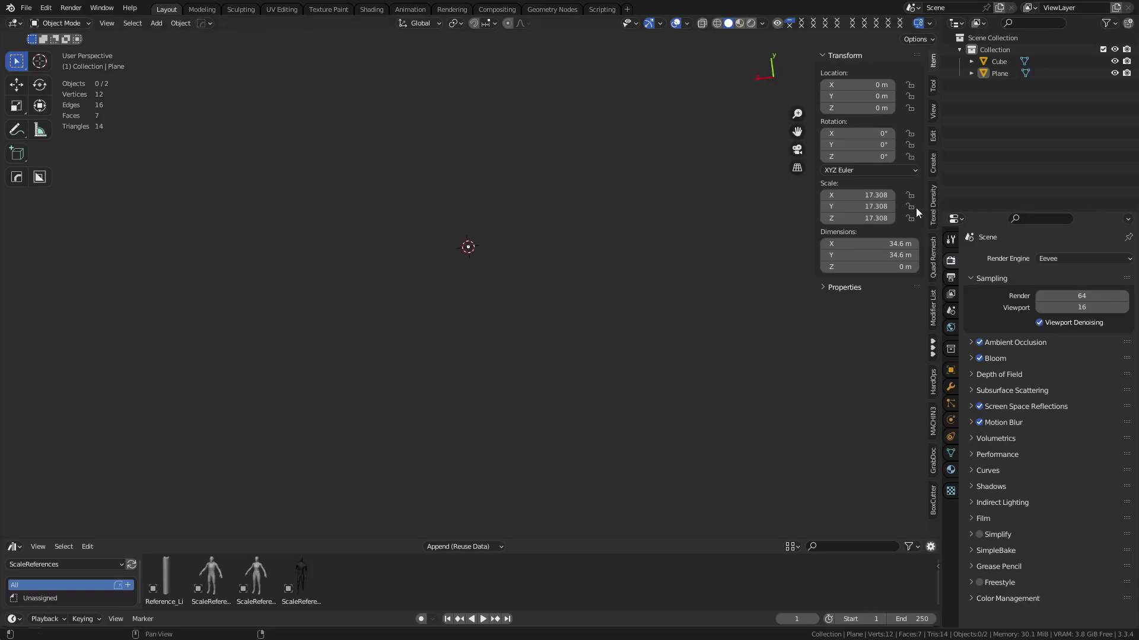
Step: Select the cube and frame it with View Selected
click(1004, 60)
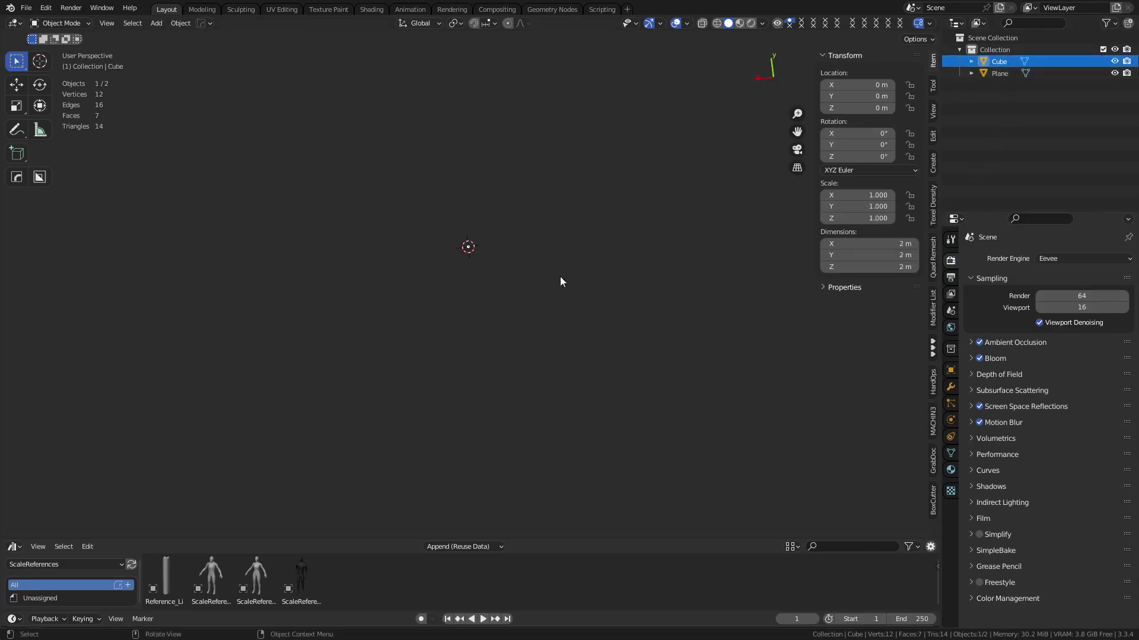
key(grave)
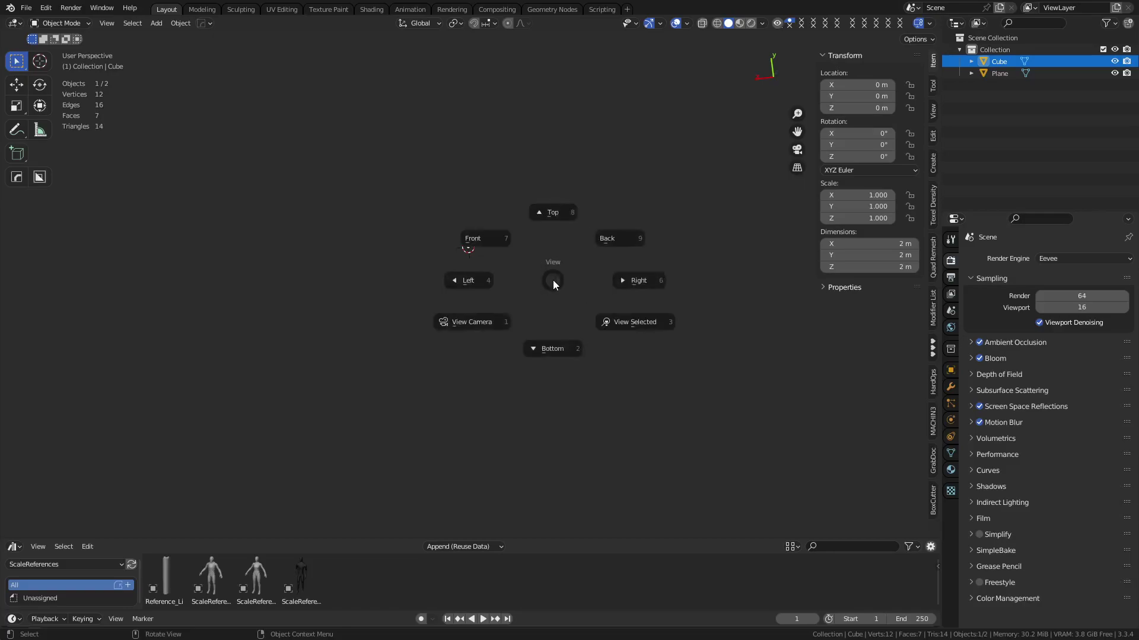
click(633, 322)
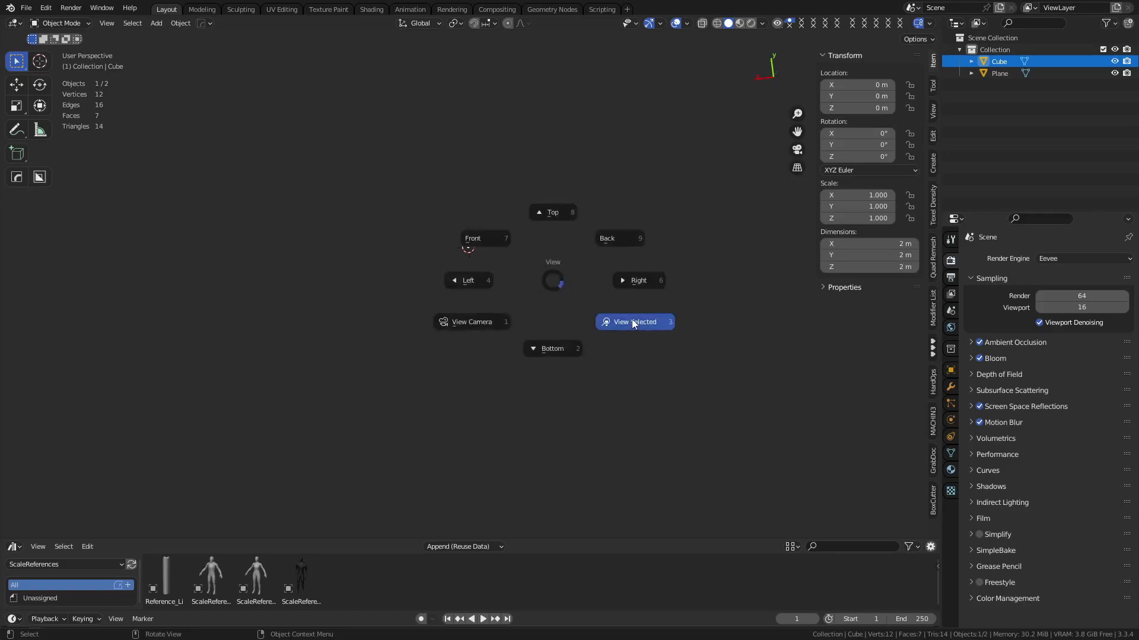
Step: Walk the view far away from the scene again and refocus it on the selected cube
middle_drag(482, 283, 557, 410)
scroll(557, 406, down, 6)
key(shift+grave)
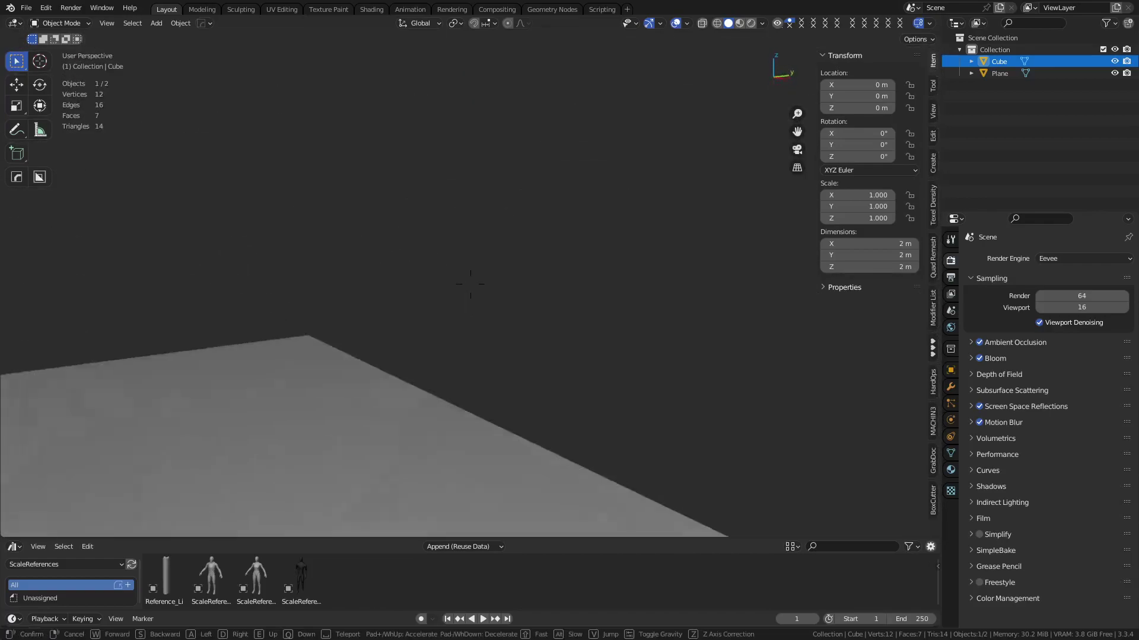
key(s)
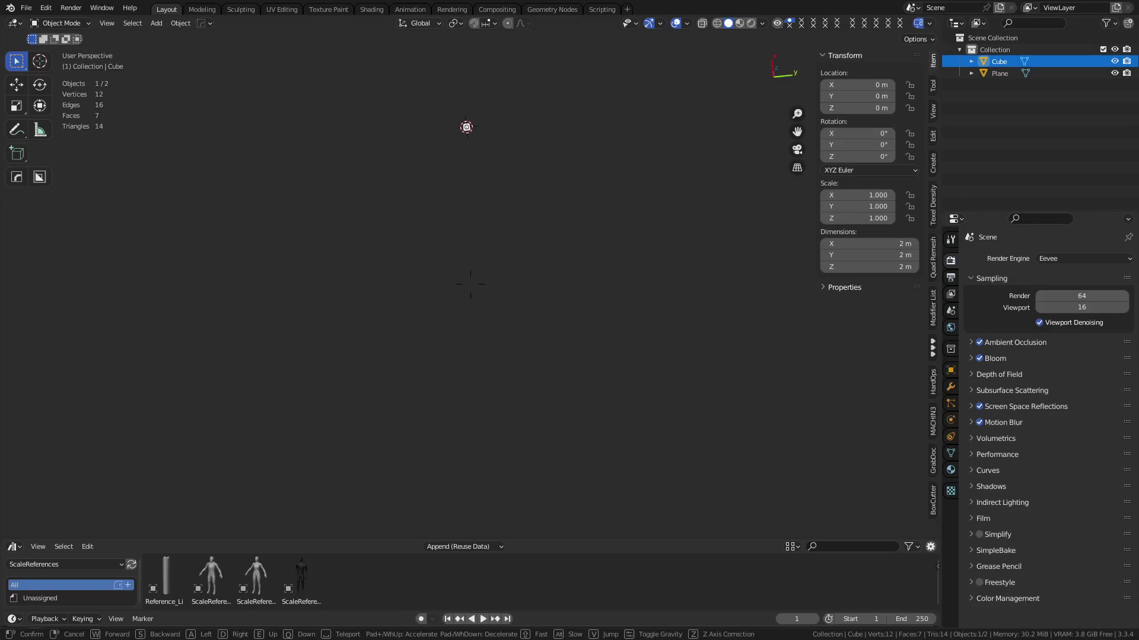
key(Return)
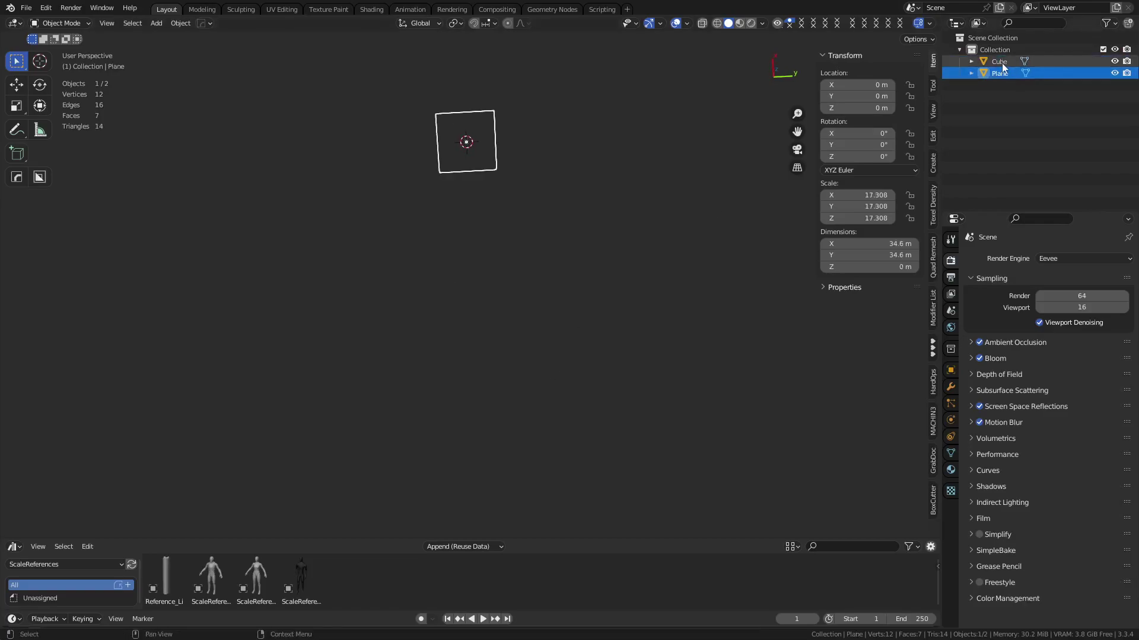
key(f)
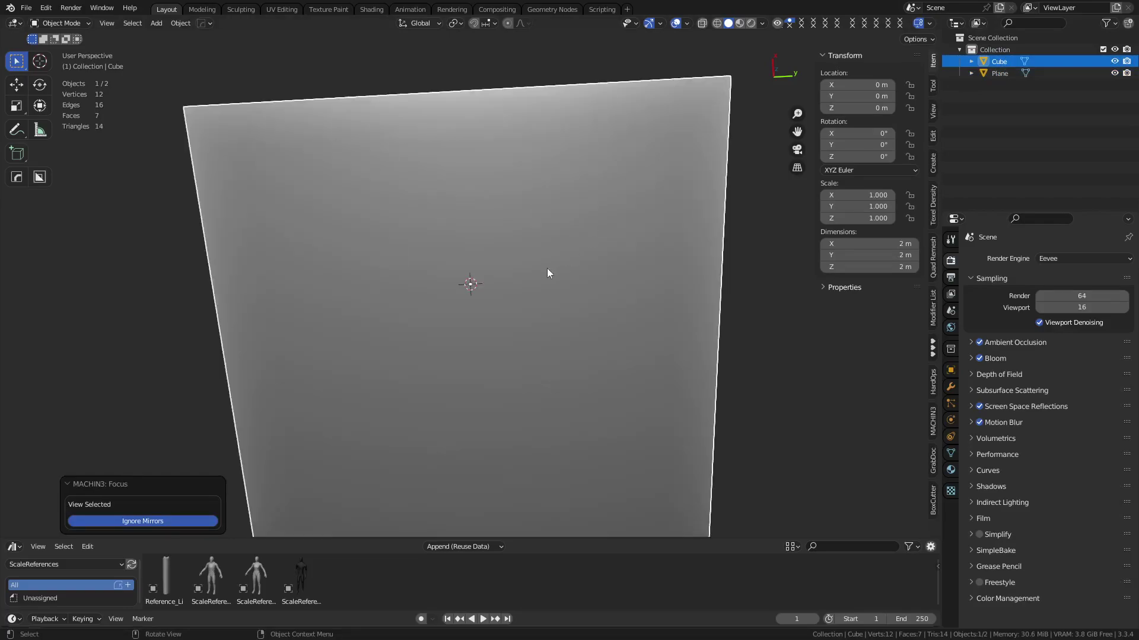
Step: Move the cube up about 0.94 m along the global Z axis so it sits on the plane, and clear the selection
scroll(356, 320, down, 5)
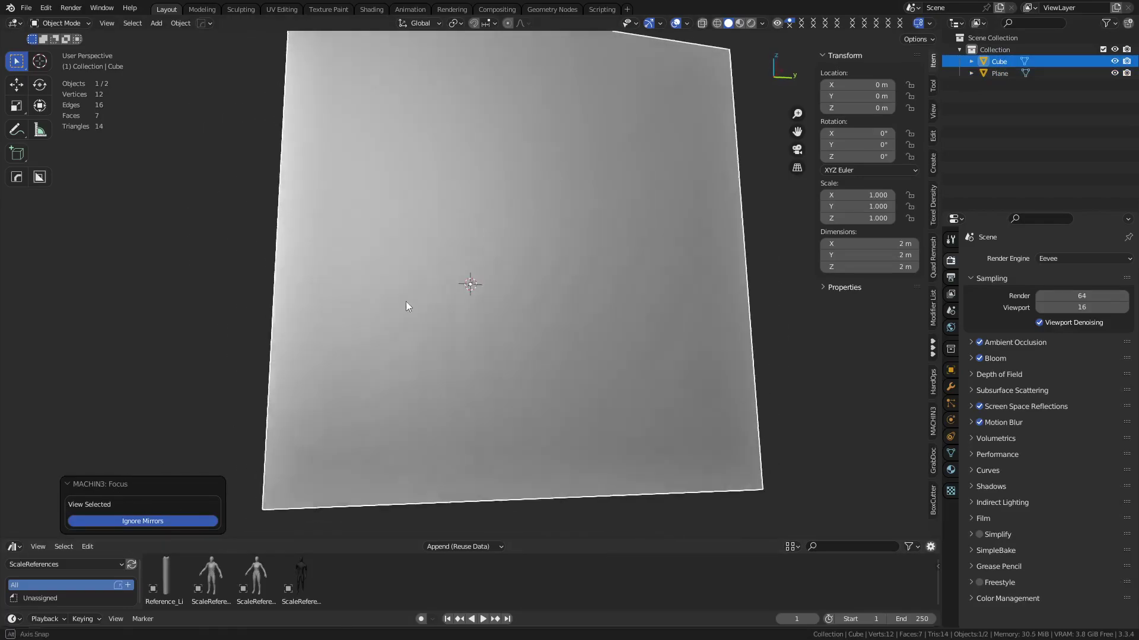
middle_drag(408, 340, 468, 348)
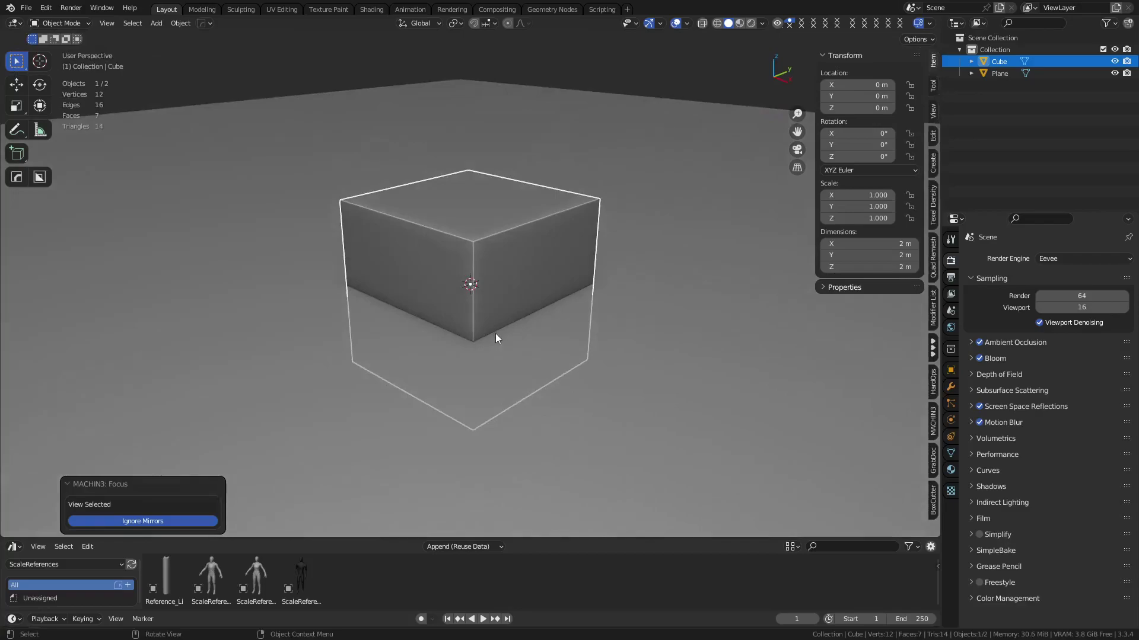
scroll(480, 307, down, 3)
key(g)
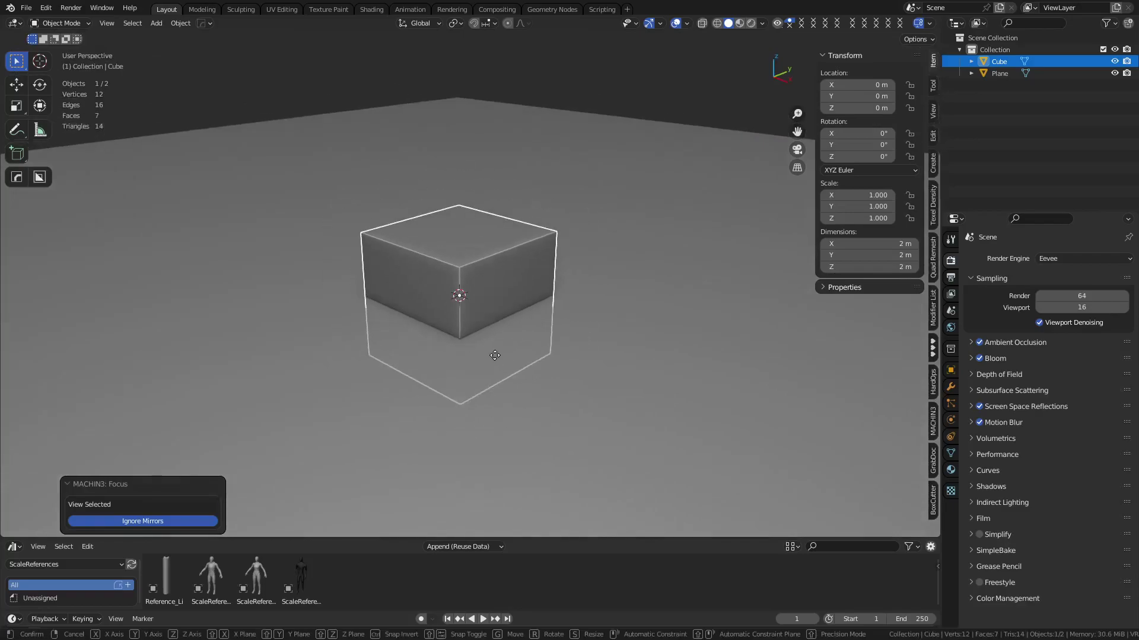
key(z)
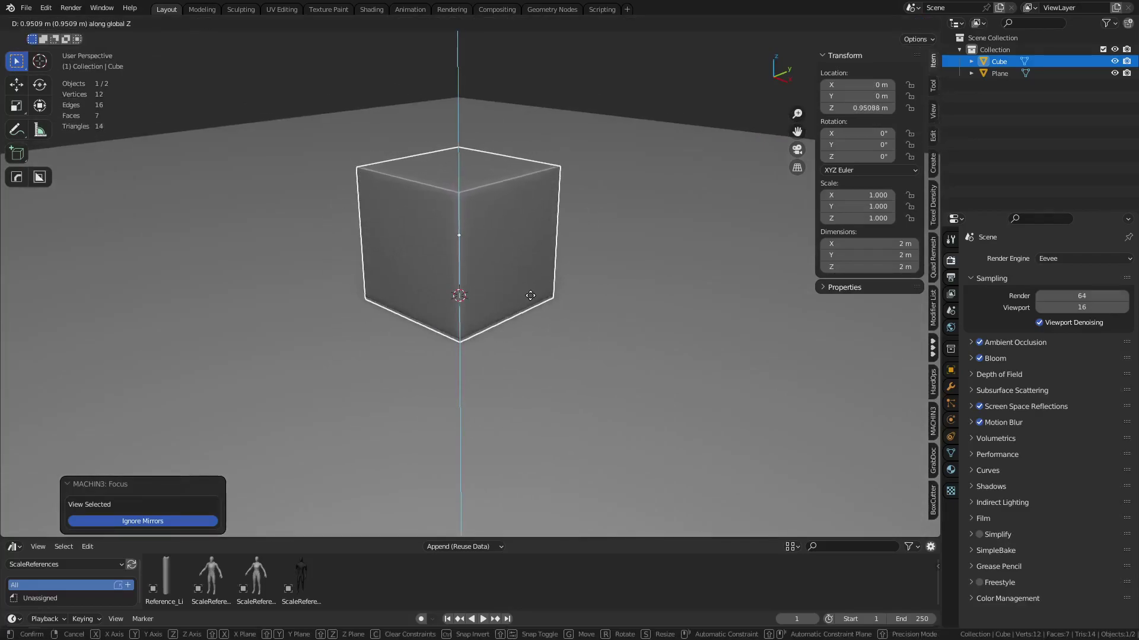
click(531, 301)
click(681, 104)
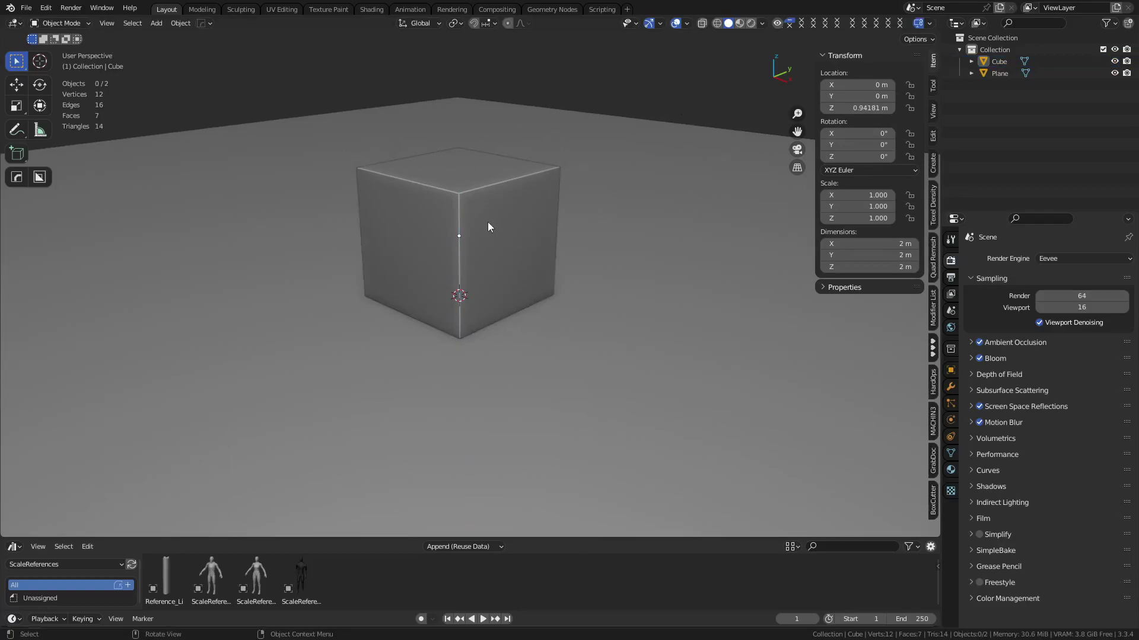
Step: Duplicate the cube within the ground plane to about X 0.96 m, Y 3.02 m, keeping its height
click(471, 227)
scroll(475, 221, down, 3)
middle_drag(475, 222, 478, 302)
key(shift+d)
key(shift+z)
click(578, 260)
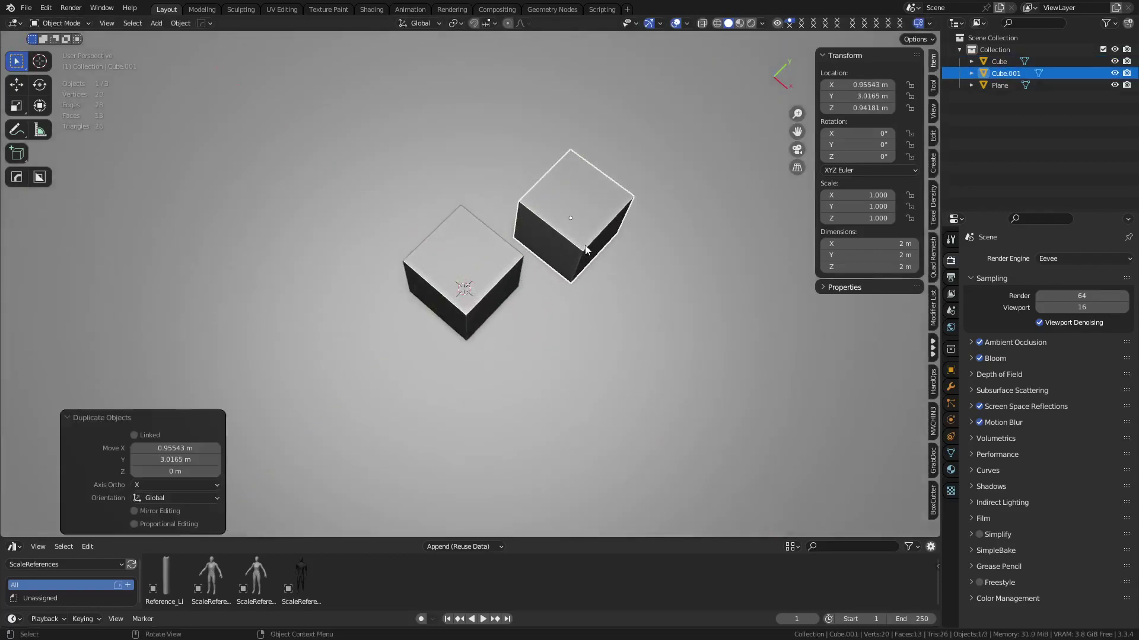
Step: Duplicate the new cube within the ground plane to about X -3.49 m, Y -1.06 m
key(shift+d)
key(shift+z)
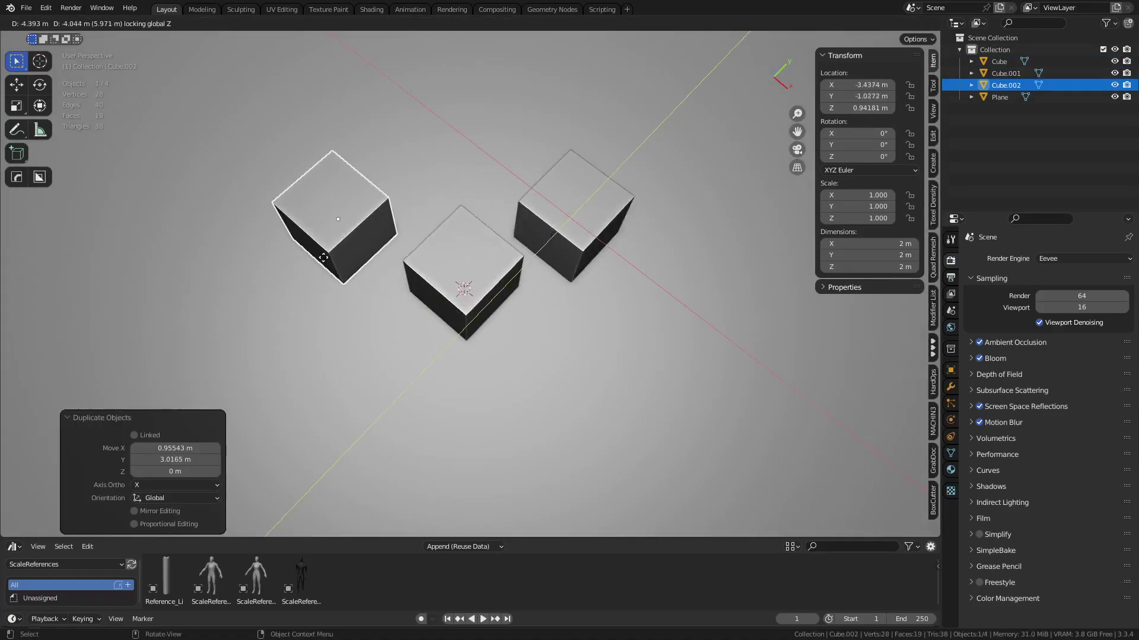
click(312, 268)
Step: Create a linked duplicate of the selected cube, offset about -2.17 m in X and -3.25 m in Y
middle_drag(312, 268, 578, 273)
key(alt+d)
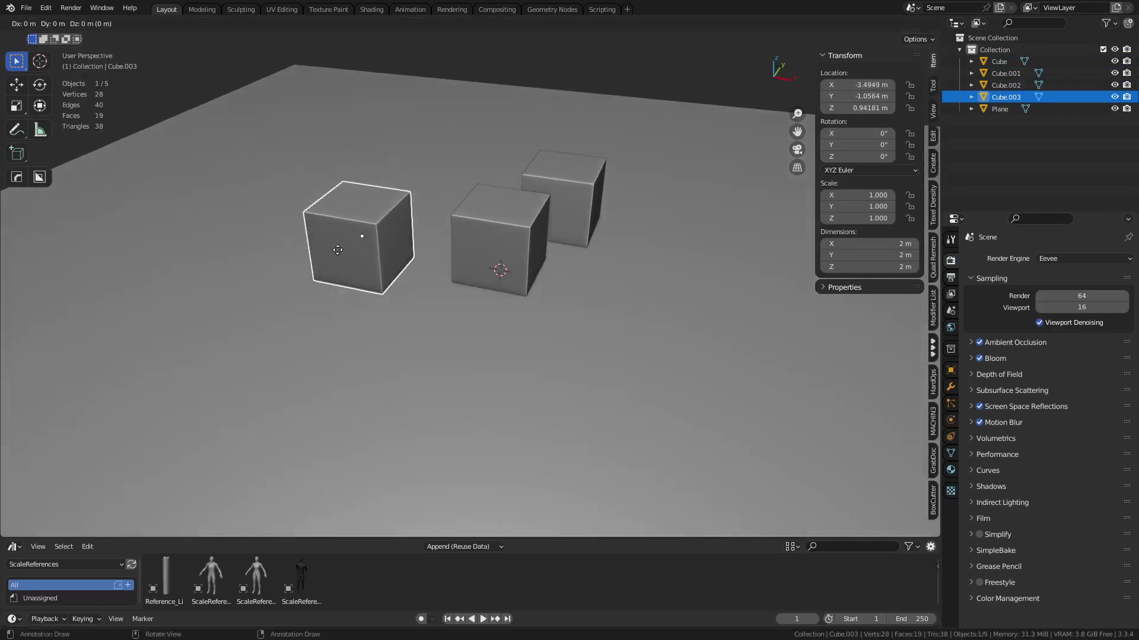
click(189, 299)
middle_drag(410, 313, 425, 299)
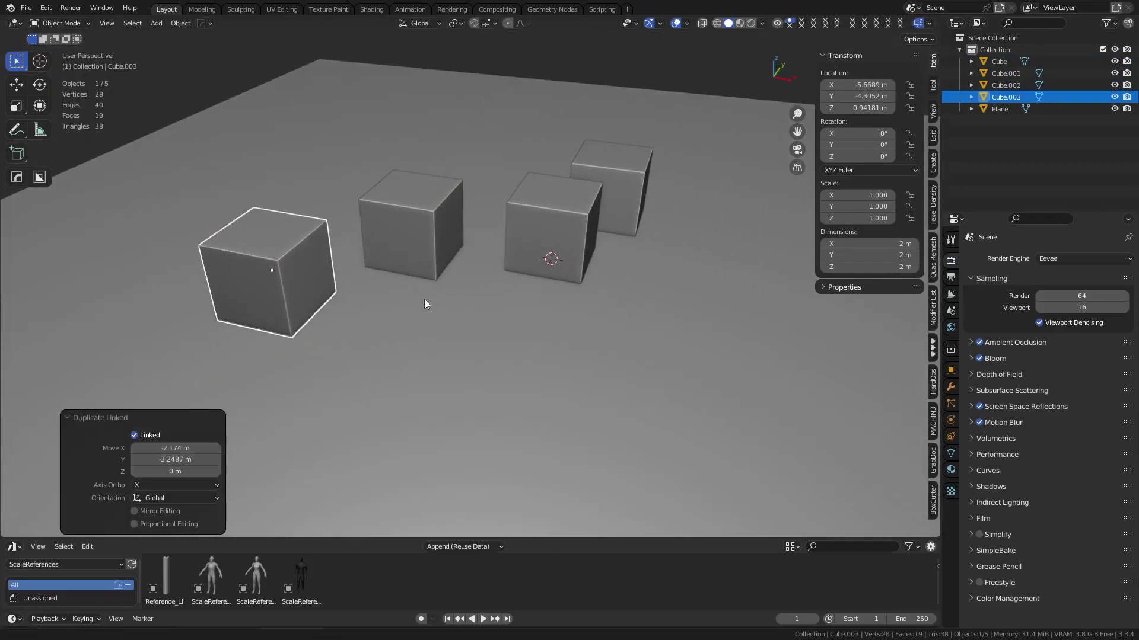
Step: Edit the original of the linked pair, insetting its top face and sinking the inset into a square recess
click(414, 225)
key(Tab)
click(420, 191)
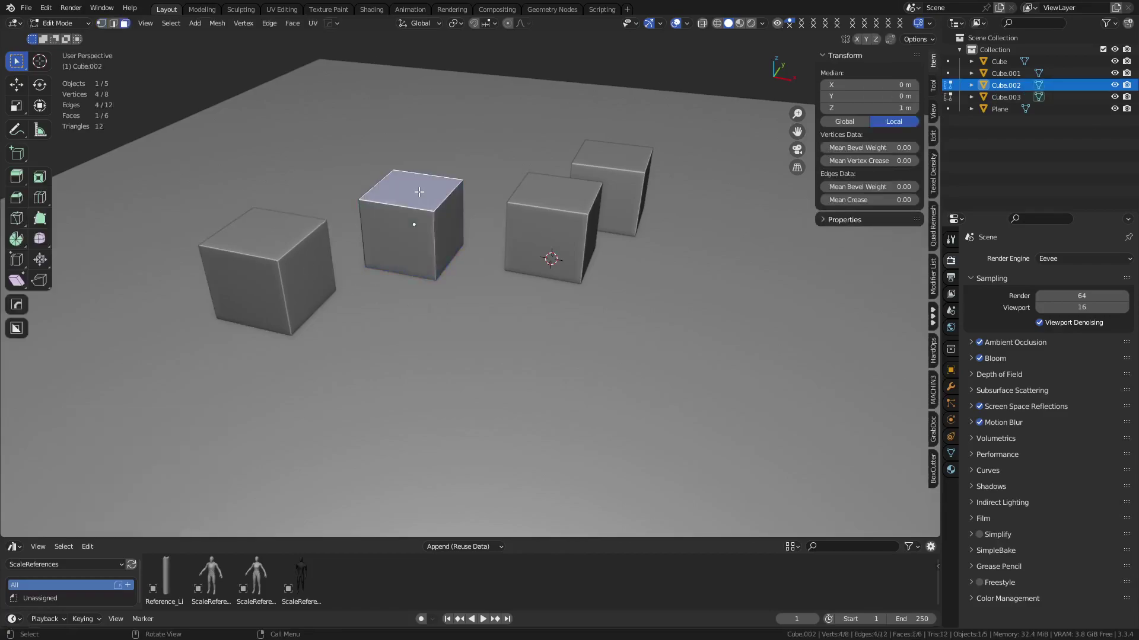
key(i)
right_click(449, 230)
key(i)
click(654, 320)
key(i)
ctrl+click(643, 313)
Step: Return to Object Mode and select cubes in turn to compare the linked pair with the unlinked ones
middle_drag(567, 296, 592, 318)
key(grave)
key(Escape)
key(ctrl+Tab)
click(450, 326)
click(292, 346)
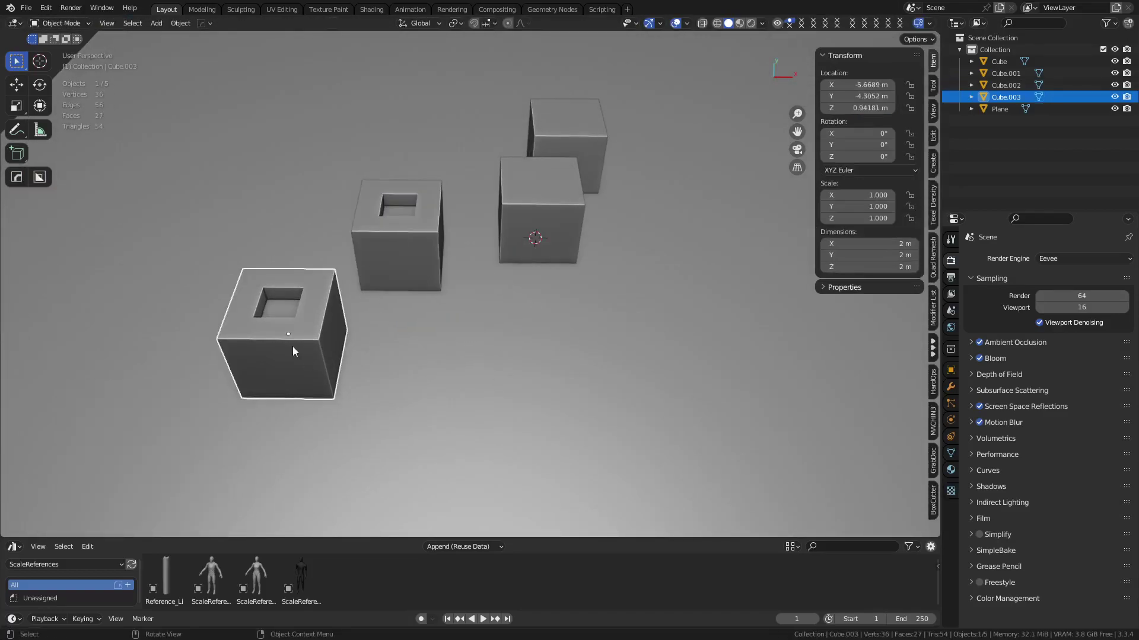
click(374, 236)
click(572, 181)
click(565, 142)
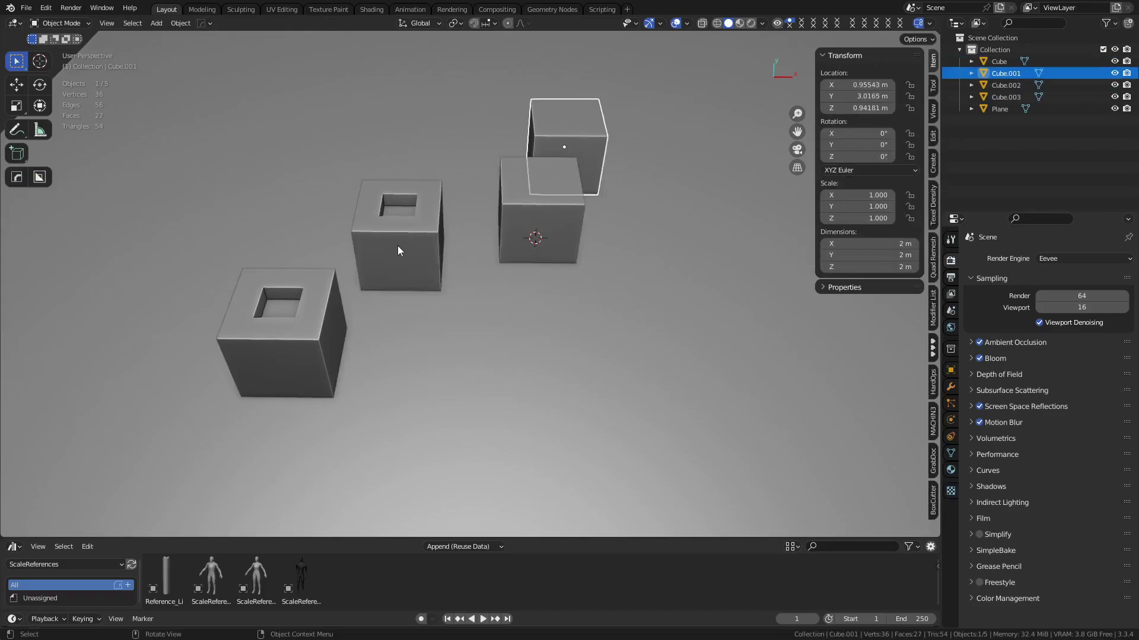
Step: Delete the two linked cubes with the square recesses
click(400, 248)
shift+click(277, 327)
key(x)
click(475, 264)
Step: Add a cube at the 3D cursor placed on the front cube's side face, and scale it to about 0.256
middle_drag(665, 327, 511, 300)
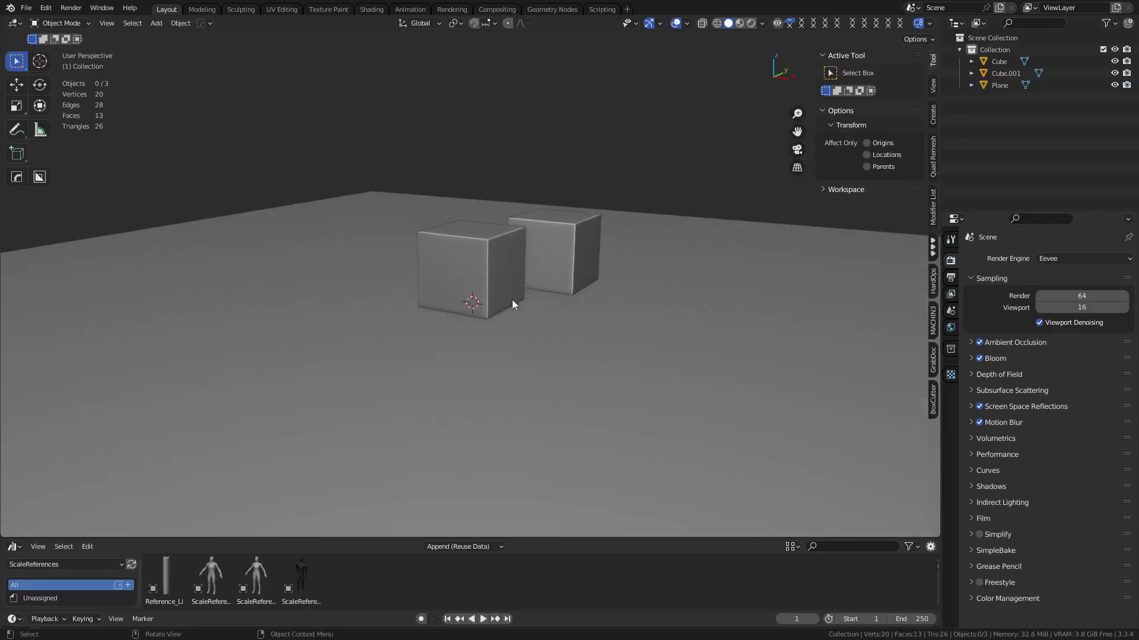
scroll(472, 284, up, 4)
click(478, 258)
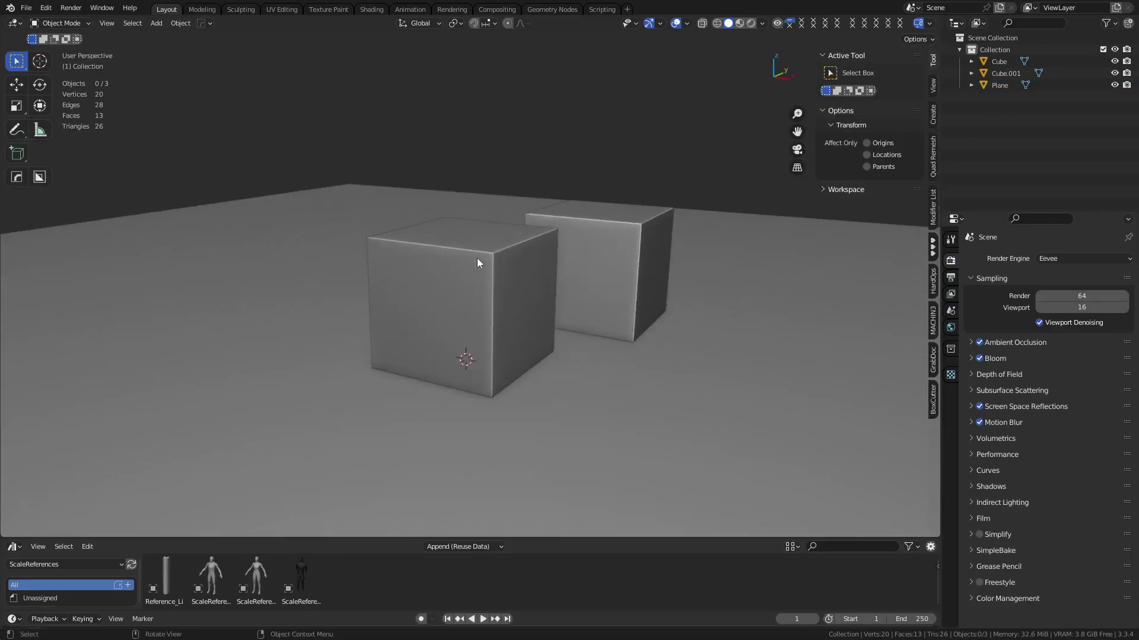
key(shift+a)
mouse_move(478, 258)
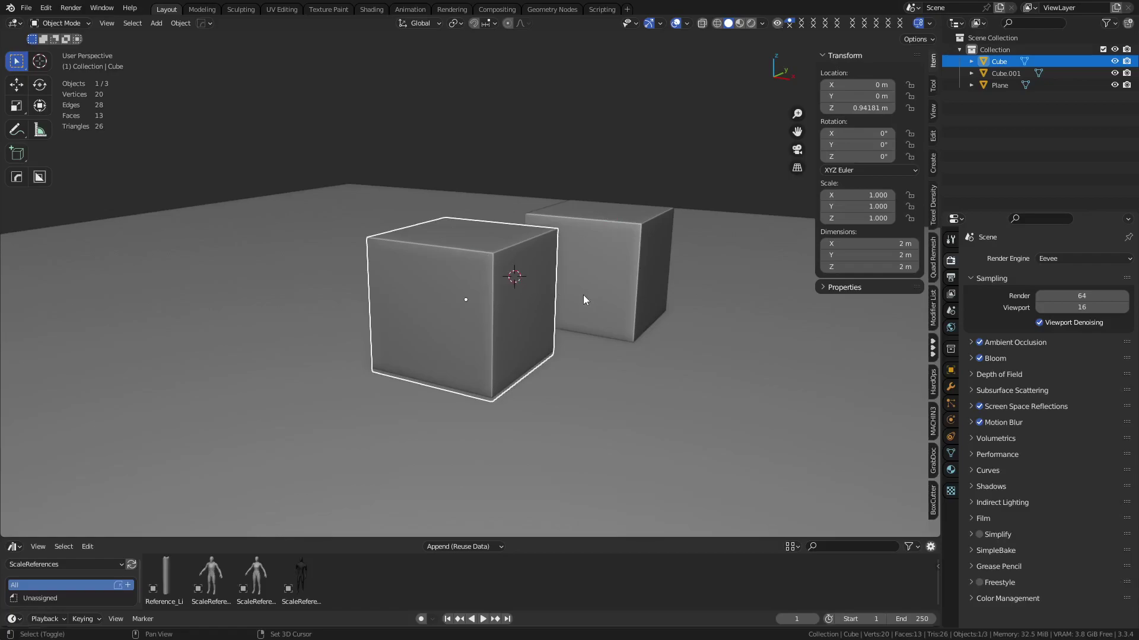
key(shift+a)
mouse_move(583, 294)
click(642, 316)
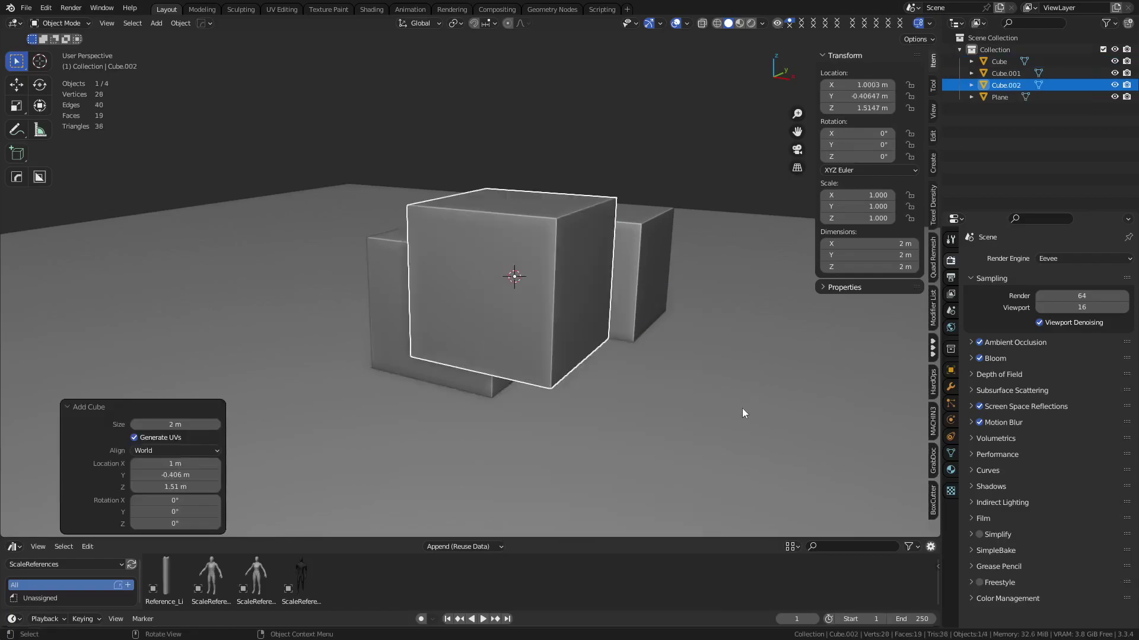
key(s)
click(592, 268)
Step: Add another cube at the 3D cursor placed on the rear cube's face, and scale it to about 0.348
key(shift+a)
mouse_move(603, 265)
click(658, 290)
key(s)
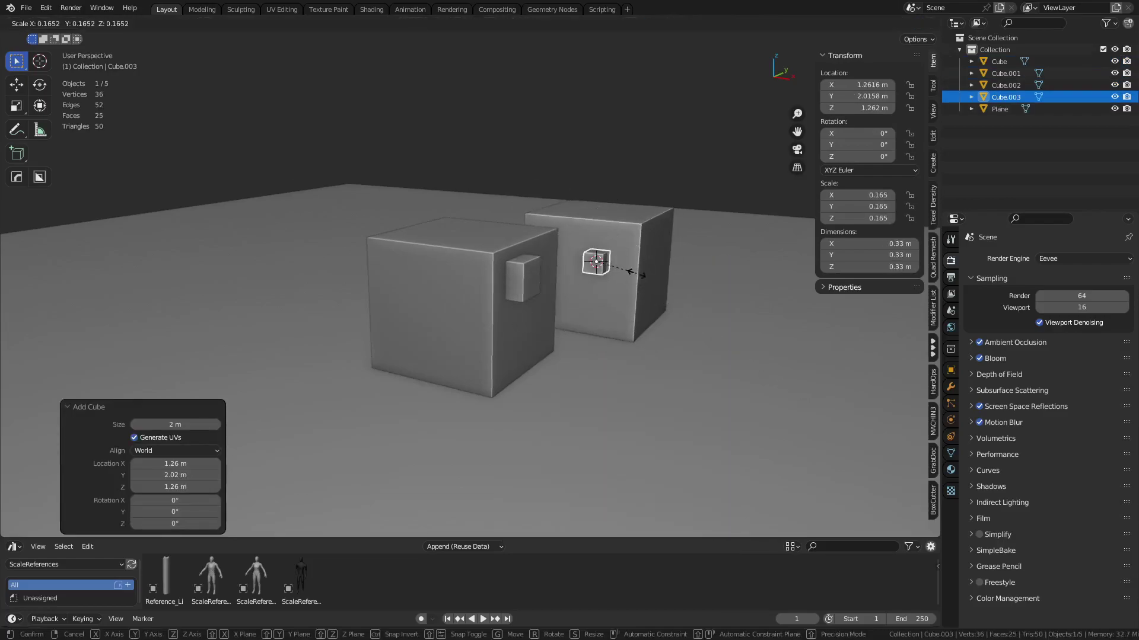
click(676, 296)
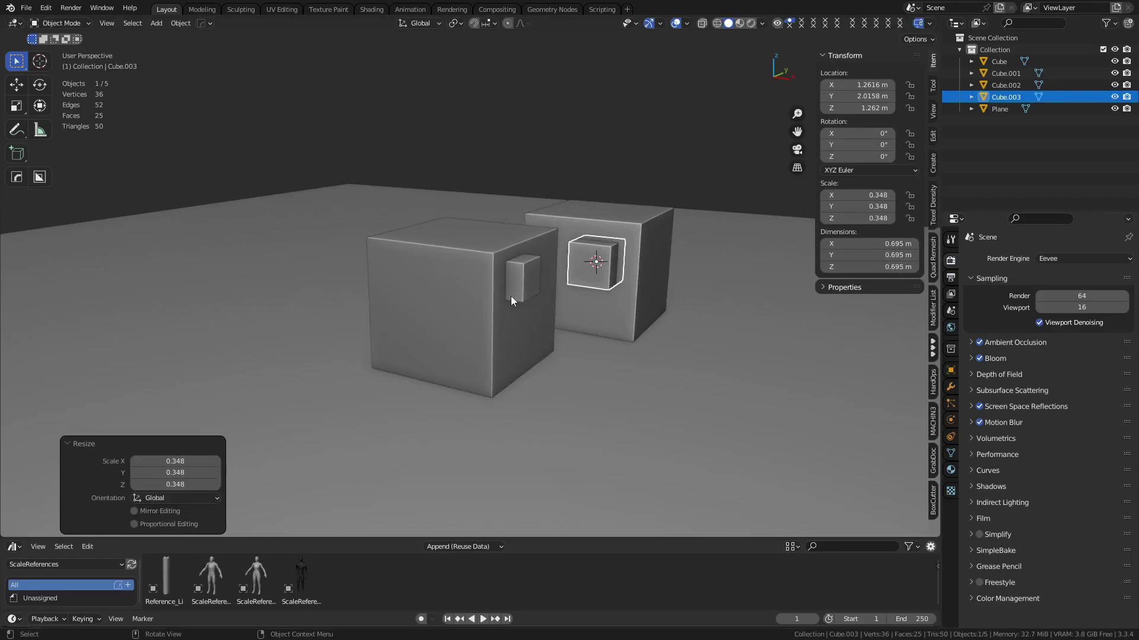
Step: Place the 3D cursor on the front cube's other side face, and view the cursor and origin snapping options
shift+right_click(392, 261)
key(shift+s)
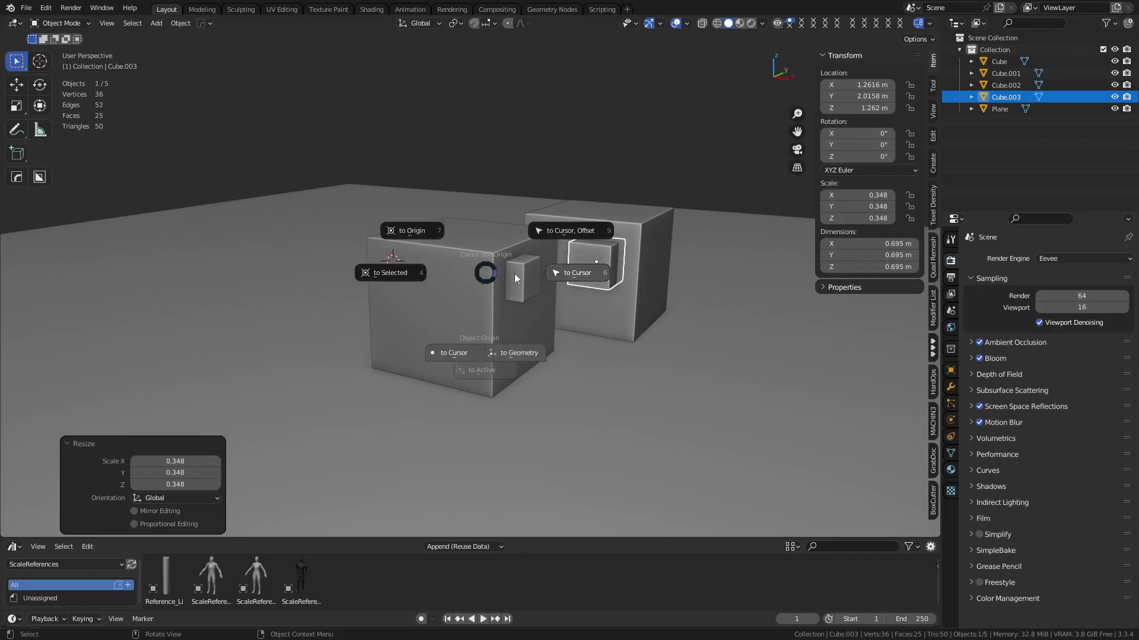
key(Escape)
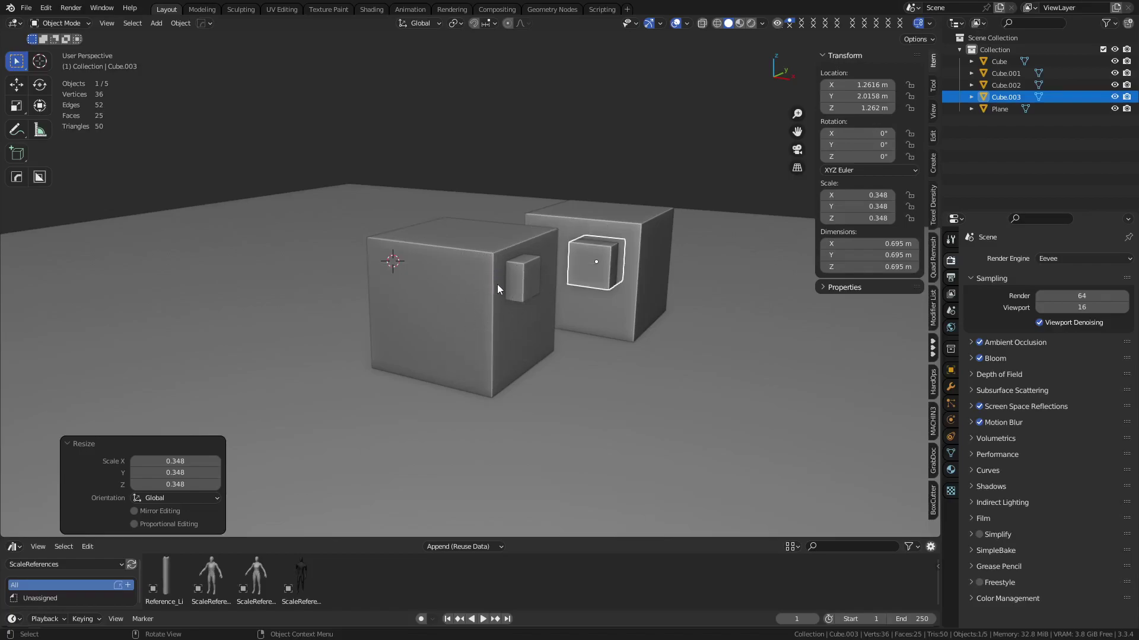
Step: Try aligning the rear small cube to the active front small cube in location and rotation, and undo the alignment
shift+click(523, 281)
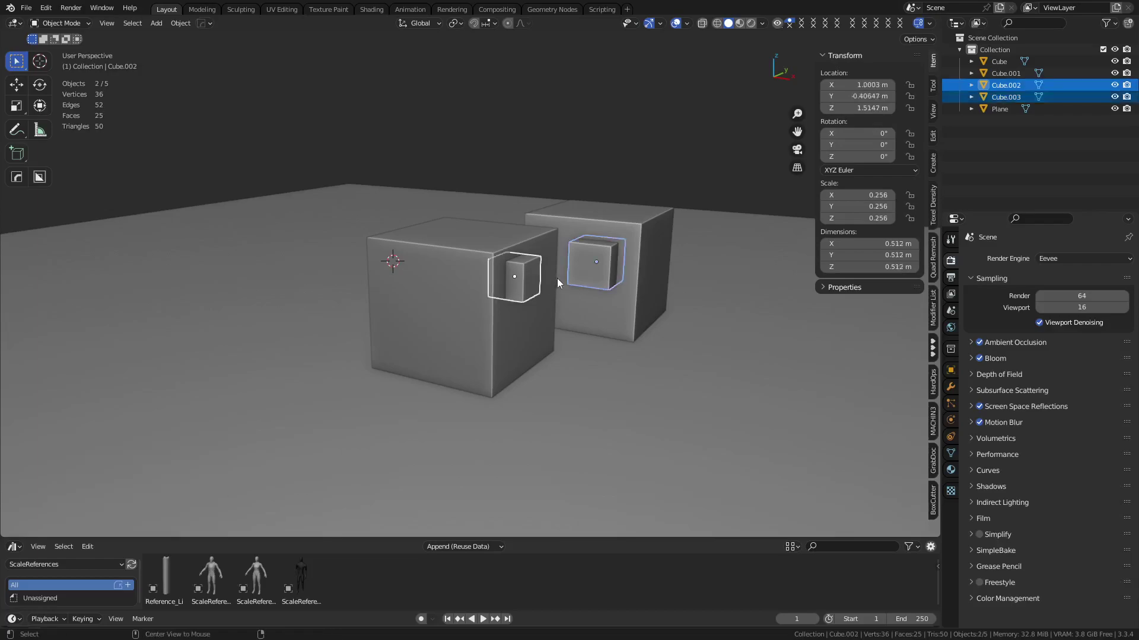
key(alt+a)
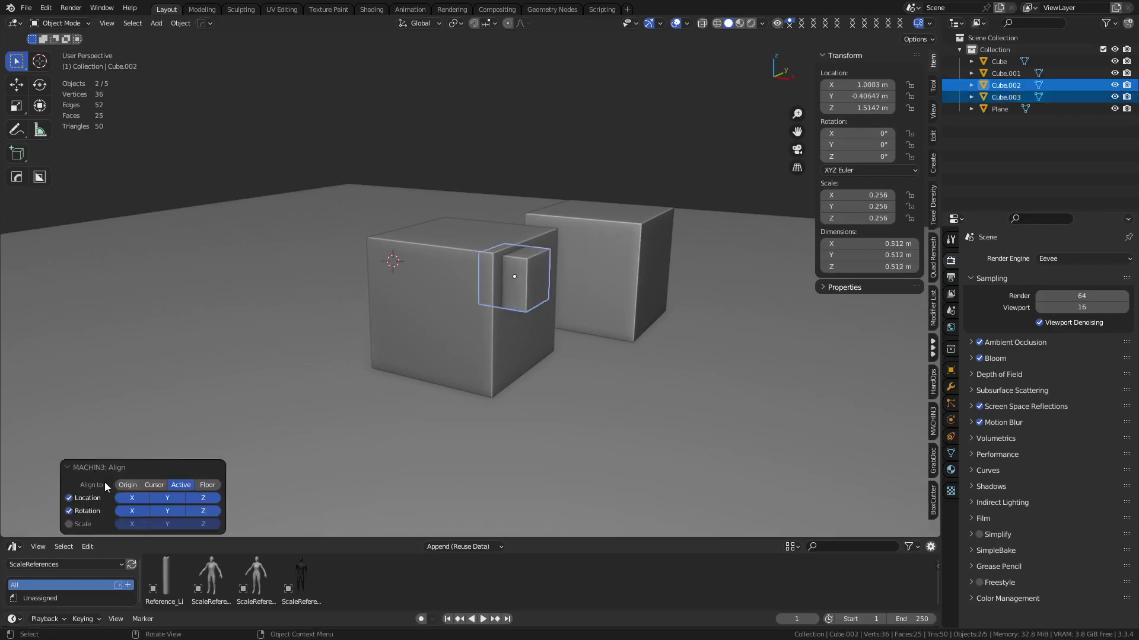
key(ctrl+z)
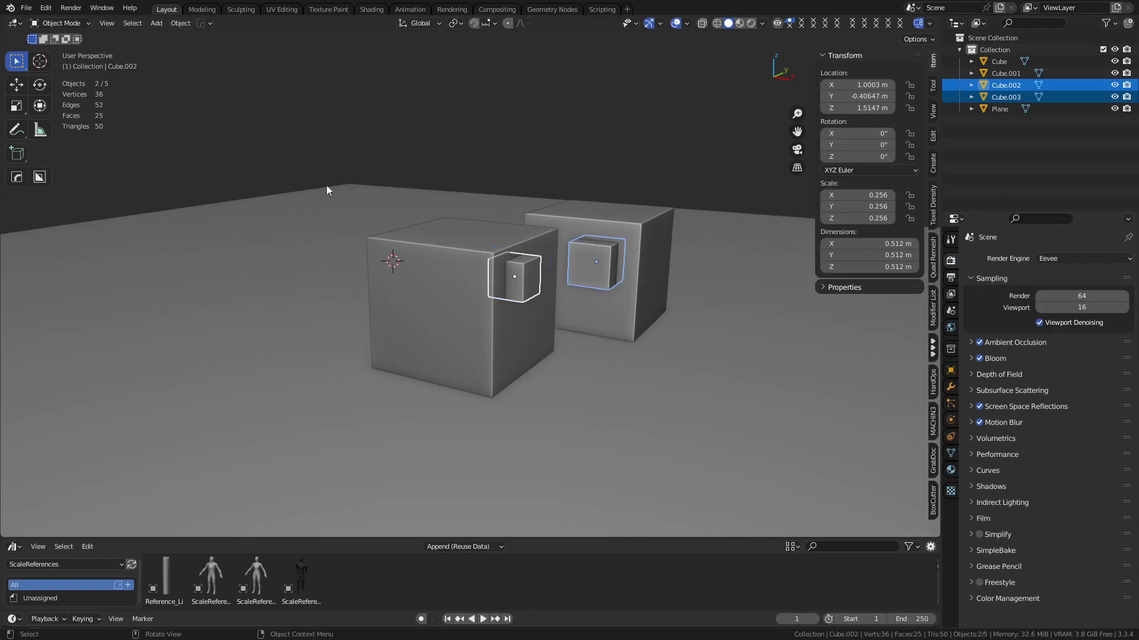
Step: Look through the object Transform and Snap commands for alignment options, and clear the selection
click(173, 25)
mouse_move(208, 41)
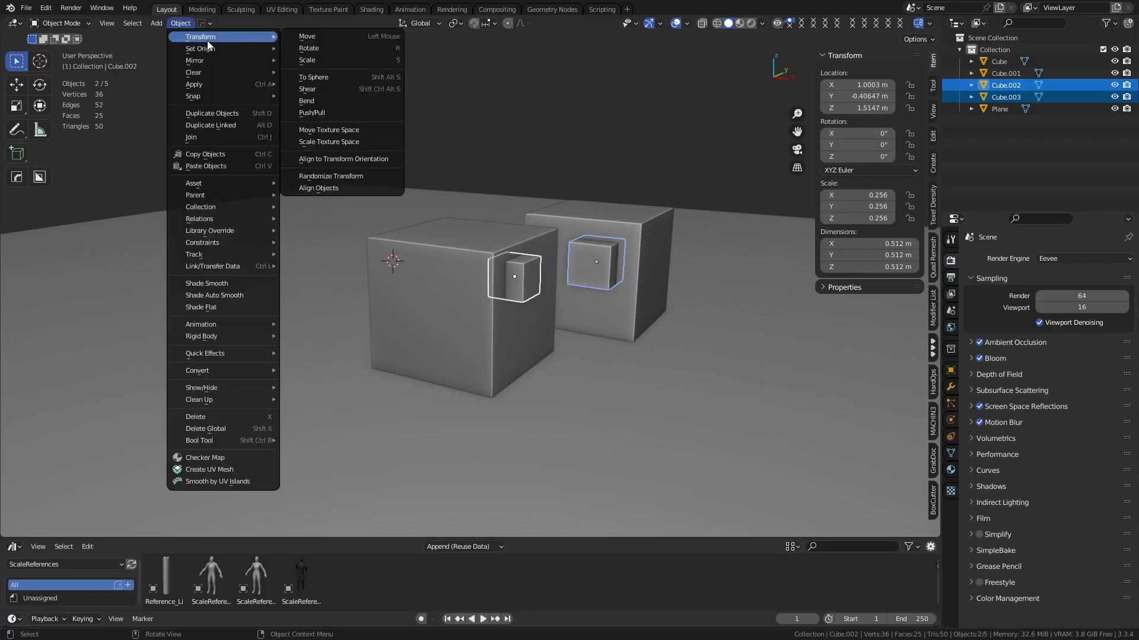
click(181, 24)
mouse_move(244, 36)
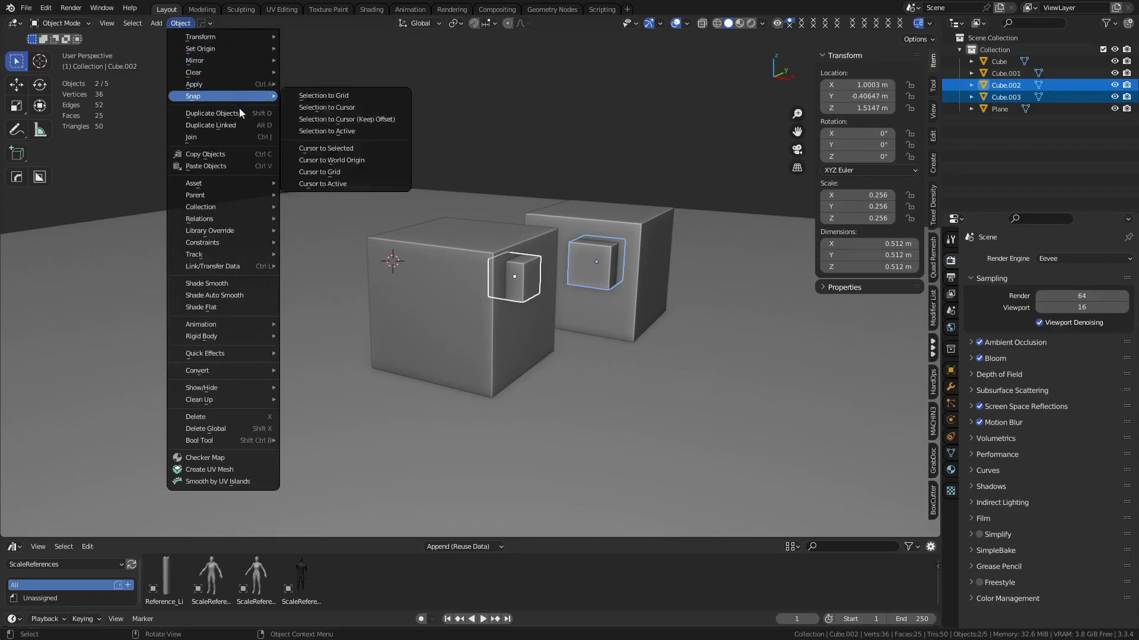
click(240, 155)
click(512, 151)
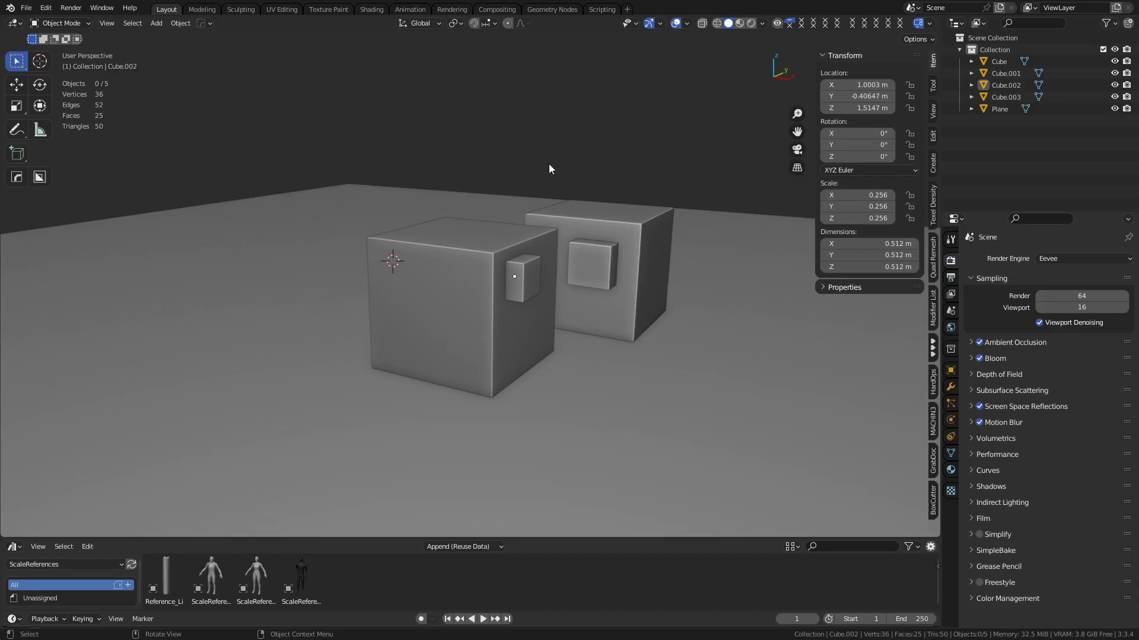
Step: Select both small cubes and both large cubes, join them with the rear cube active, and undo the join
shift+middle_drag(536, 270, 401, 275)
click(401, 274)
shift+click(518, 247)
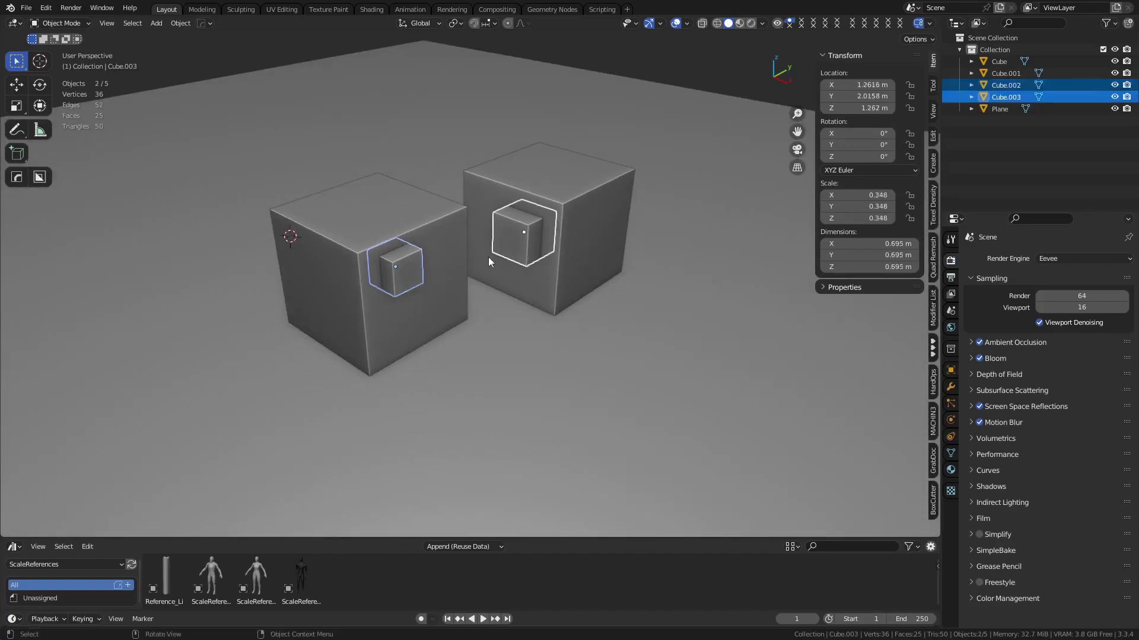
shift+middle_drag(476, 276, 504, 302)
shift+click(478, 322)
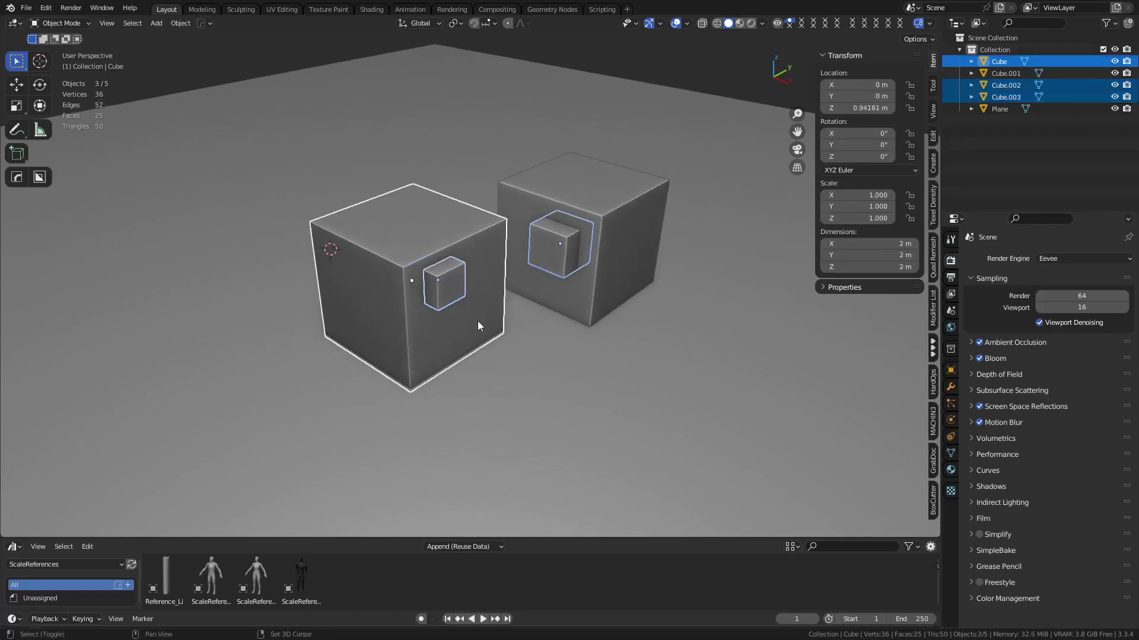
shift+click(539, 277)
key(ctrl+j)
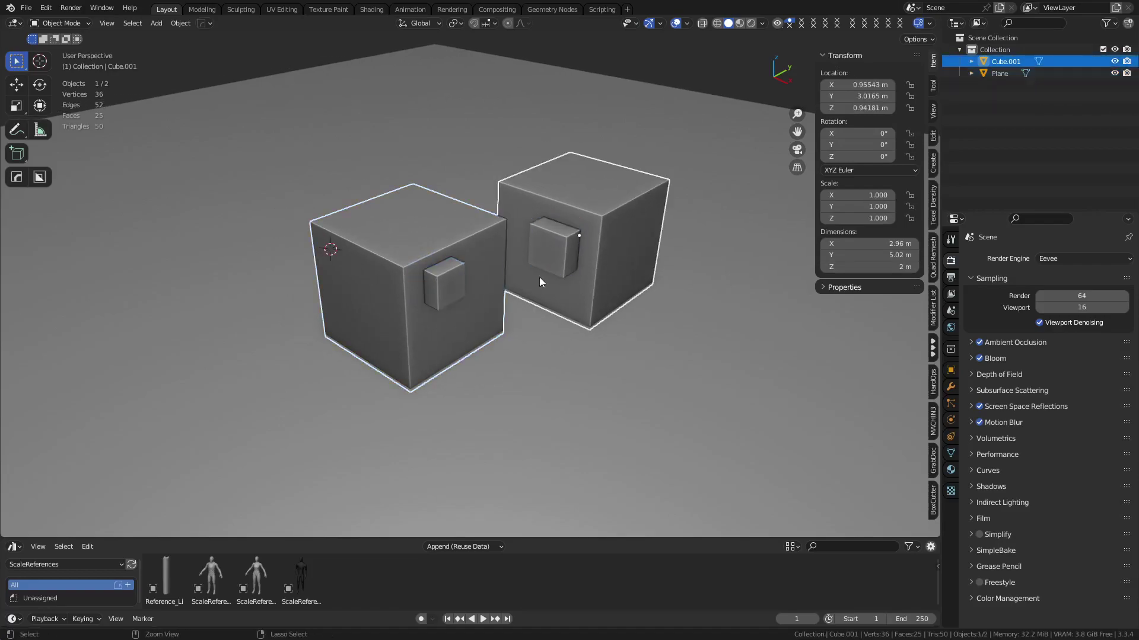
key(ctrl+z)
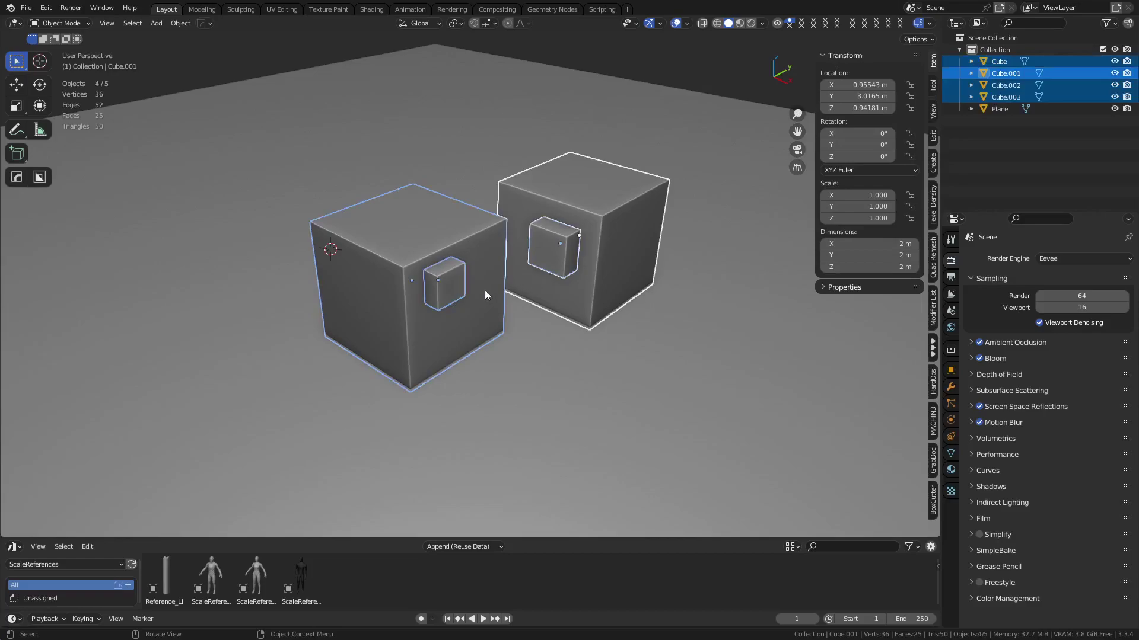
Step: Reselect the two small and two large cubes, join them into one object, and check it in Edit Mode
click(442, 298)
mouse_move(443, 299)
middle_down()
mouse_move(467, 287)
mouse_move(463, 294)
middle_up()
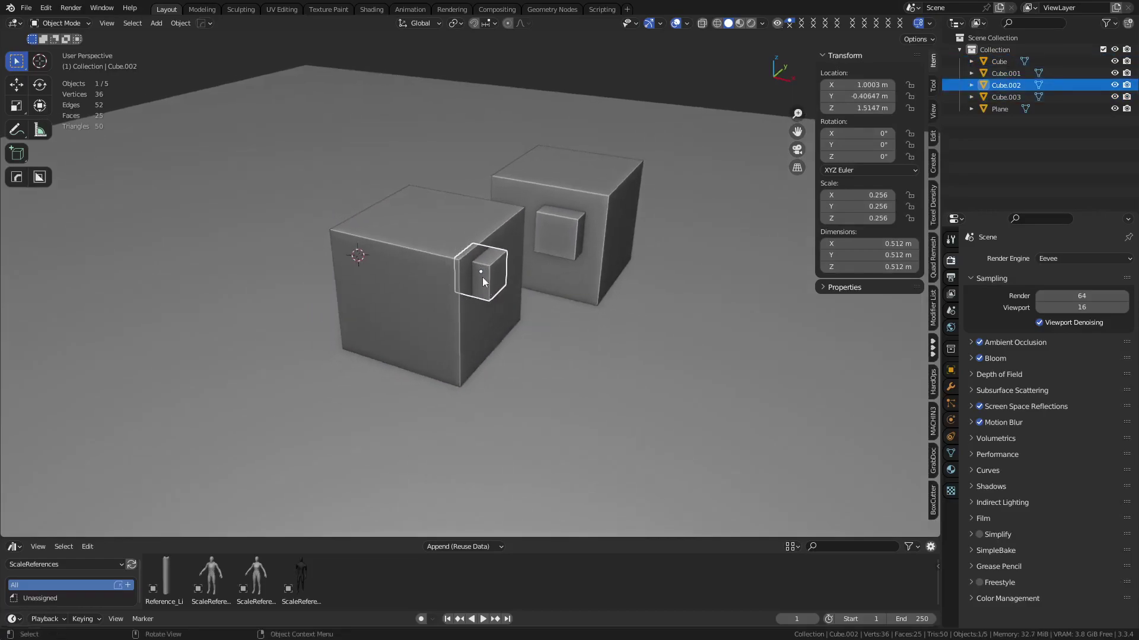
shift+click(515, 255)
shift+click(553, 233)
shift+click(547, 200)
key(ctrl+j)
key(Tab)
key(Tab)
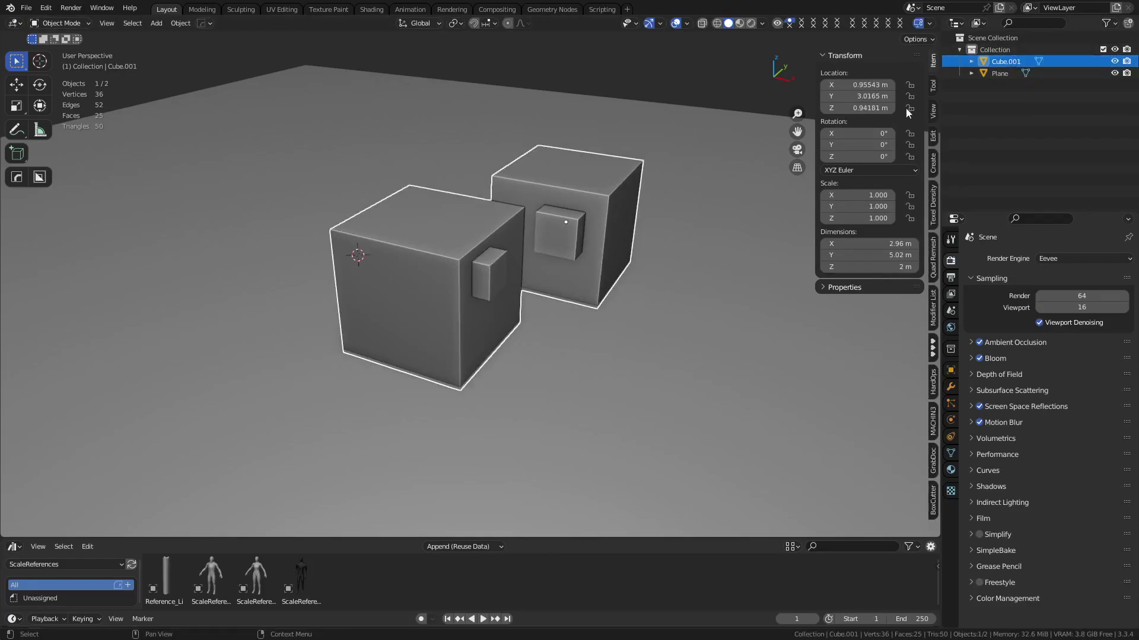
Step: Undo the join to separate the cubes again, and clear the selection
key(ctrl+z)
key(ctrl+z)
key(ctrl+z)
key(ctrl+z)
middle_drag(468, 322, 494, 281)
click(367, 112)
Step: Open the front small cube in Edit Mode and select one of its top corner vertices
click(469, 267)
key(ctrl+Tab)
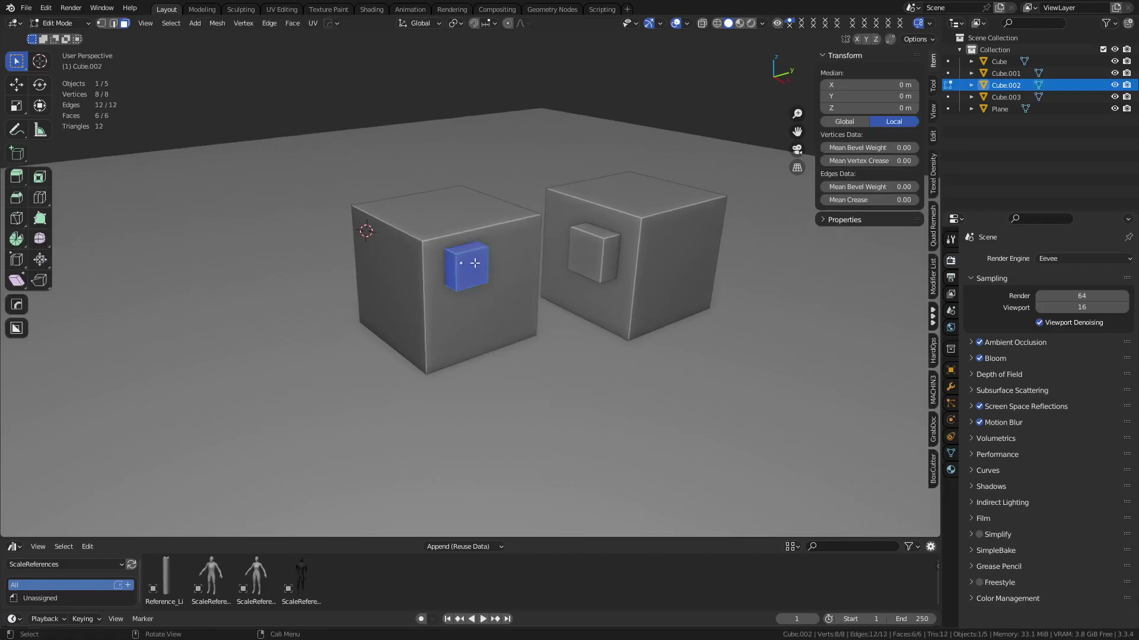
key(1)
click(432, 256)
Step: Review the snap options for the selected vertex, return to Object Mode, and view the Set Origin options
key(shift+s)
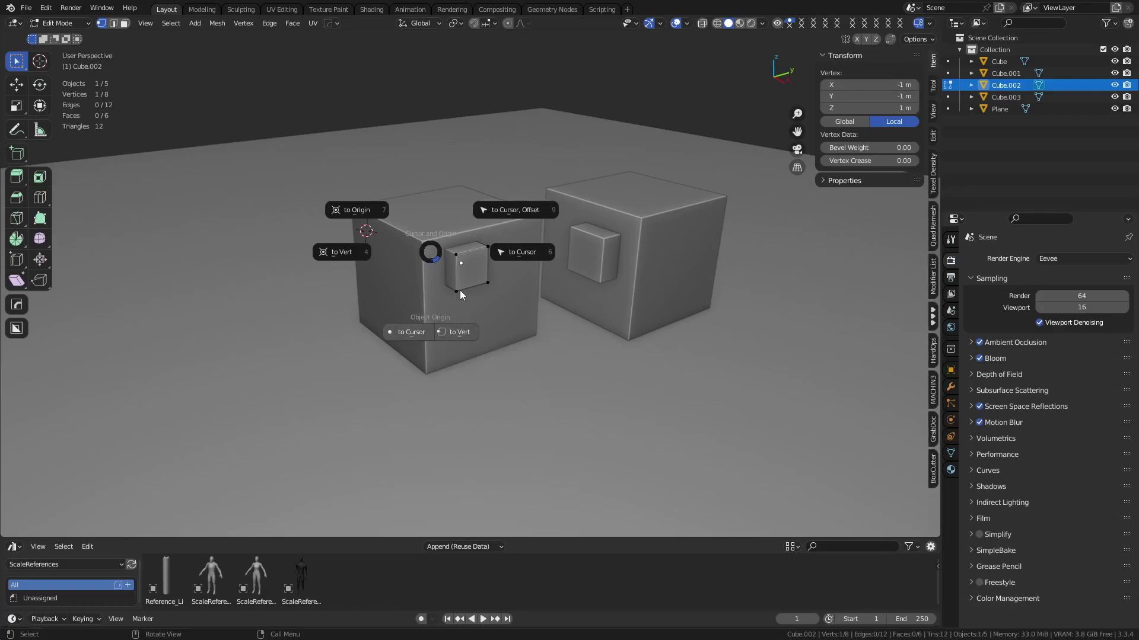
key(Escape)
key(ctrl+Tab)
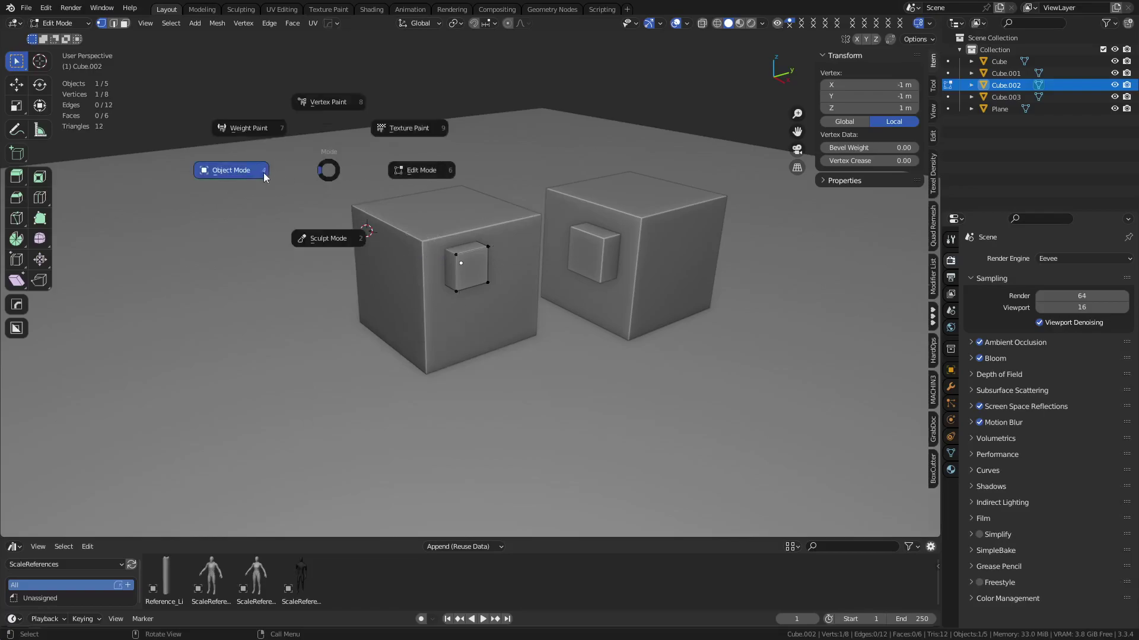
click(265, 172)
click(180, 23)
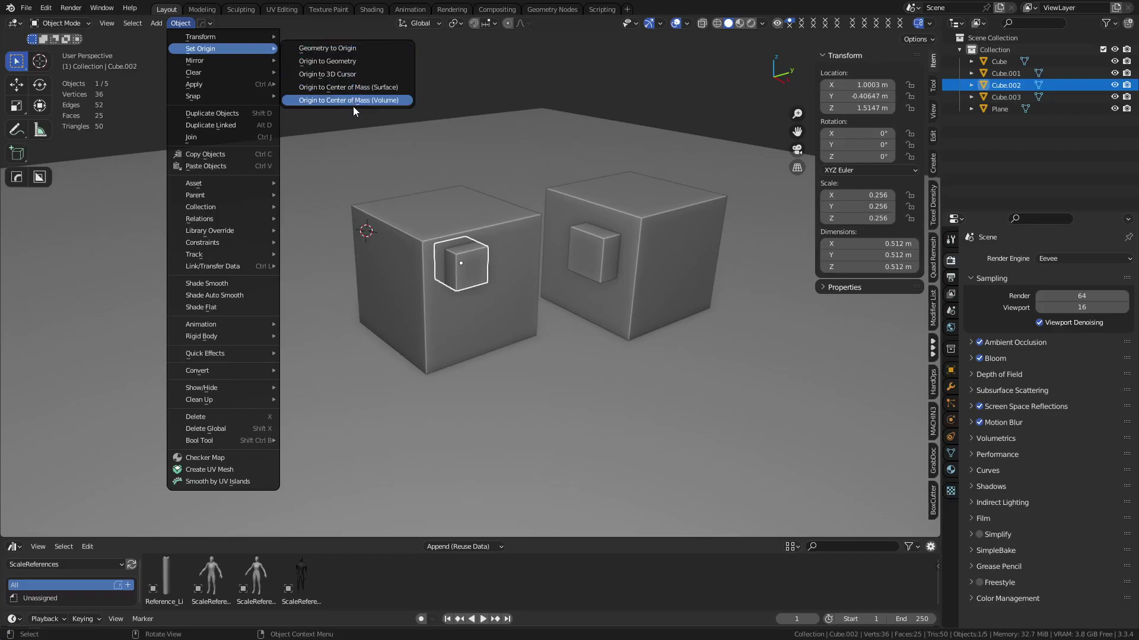
Step: Turn on origin-only transforms for the front large cube and move its origin about -1.62 m along Y
click(485, 308)
key(ctrl+period)
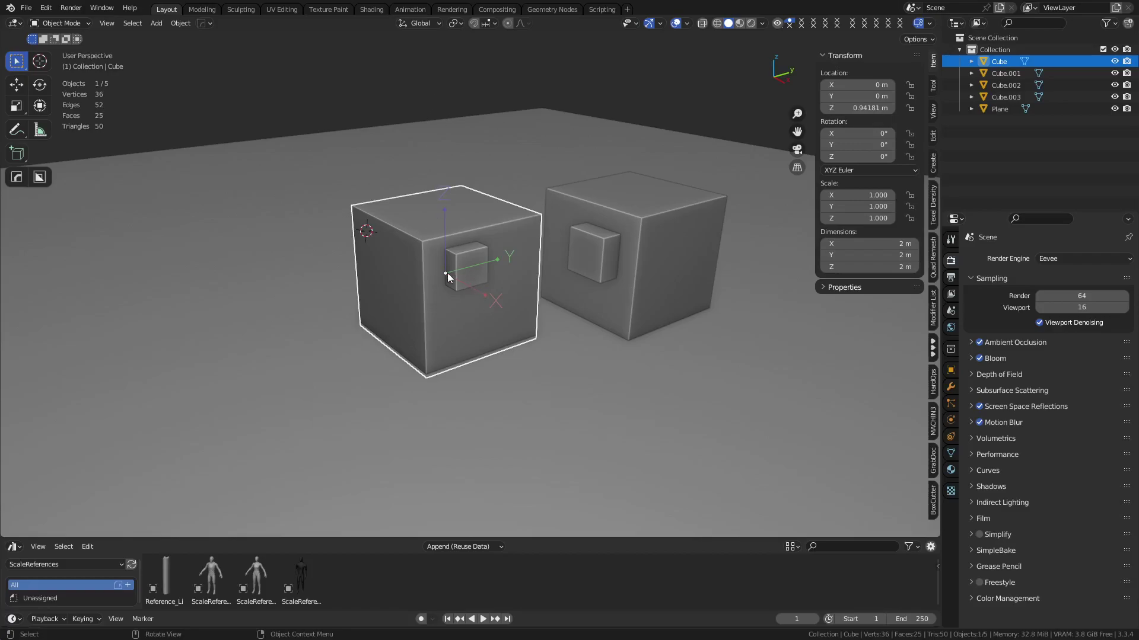
key(g)
key(y)
click(350, 297)
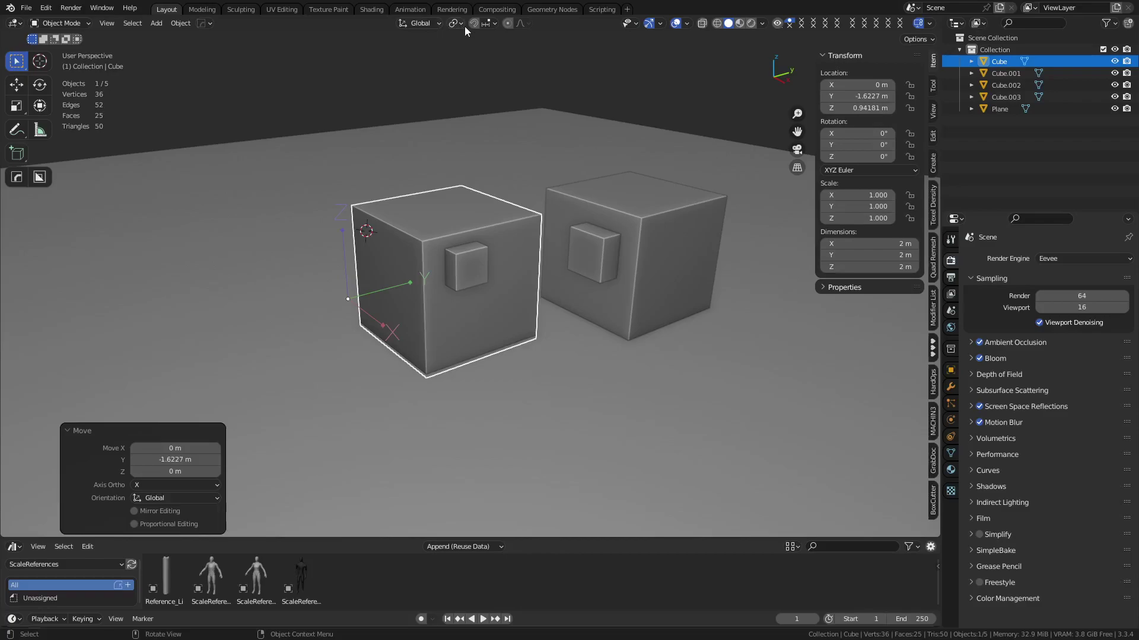
Step: Set snapping to Vertex and snap the front large cube's origin to its top corner nearest the 3D cursor
click(488, 23)
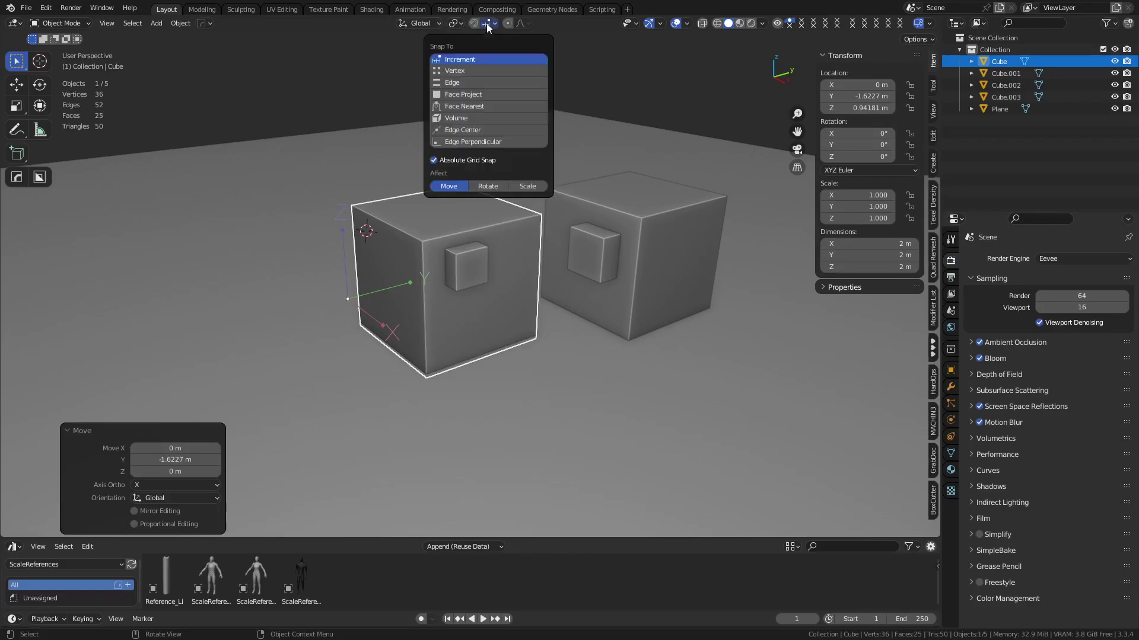
click(462, 70)
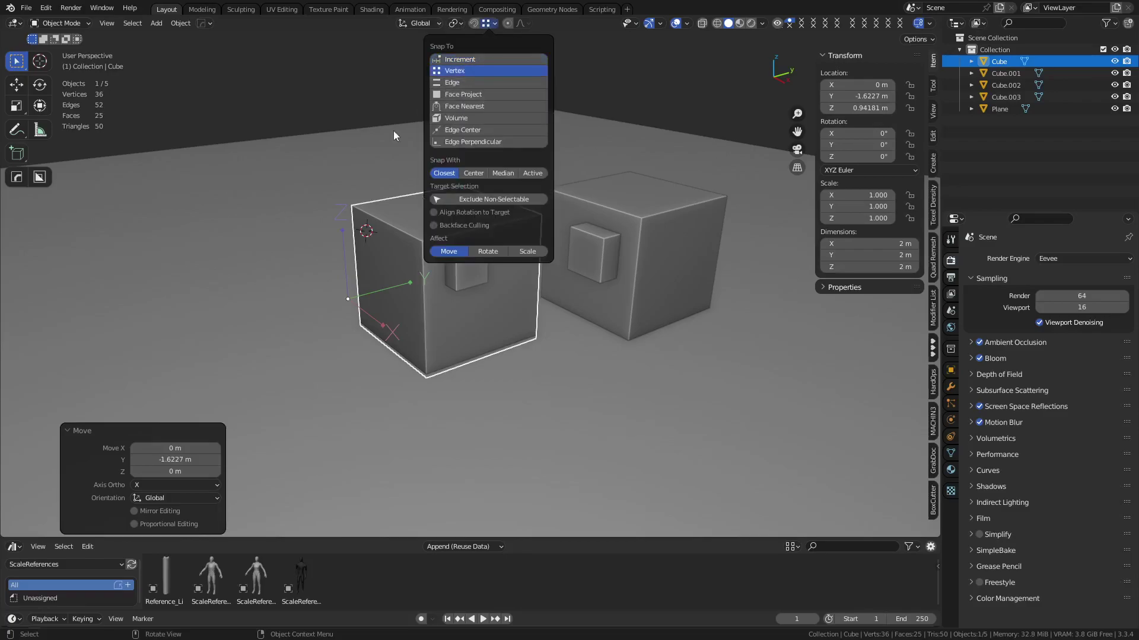
key(g)
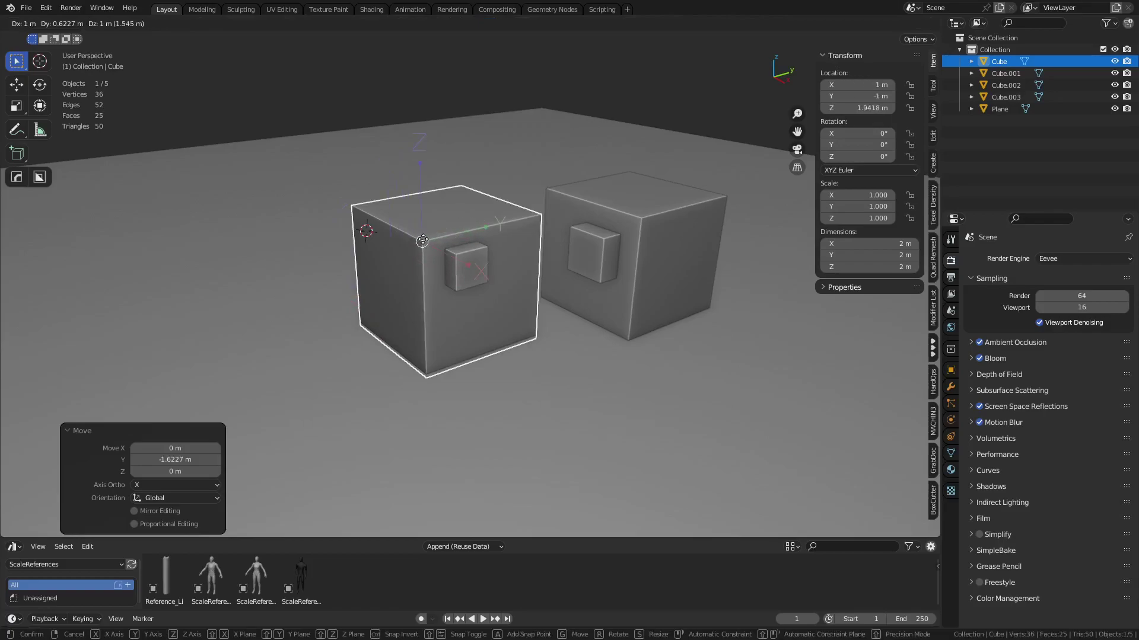
click(352, 207)
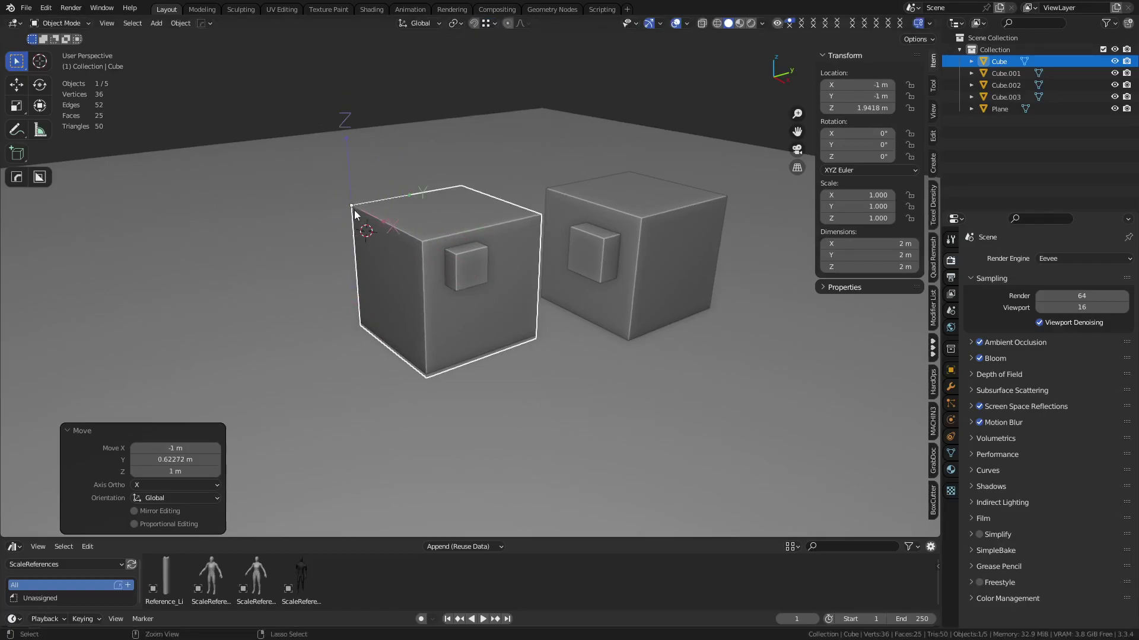
Step: Set the snapping target back to Increment and review the snapping settings
click(486, 23)
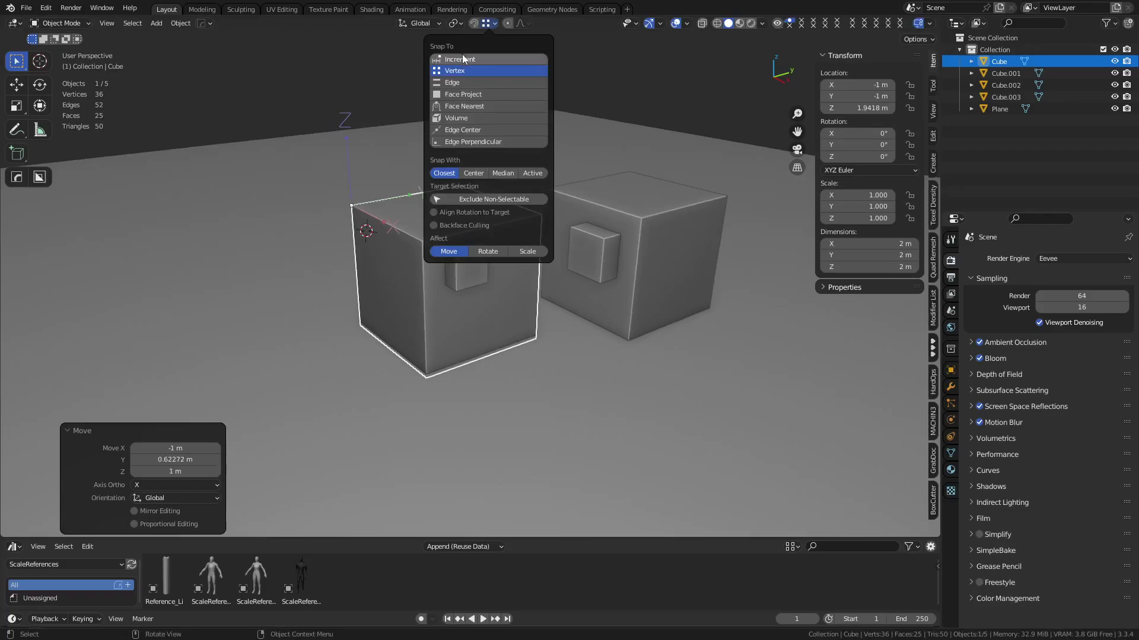
click(468, 59)
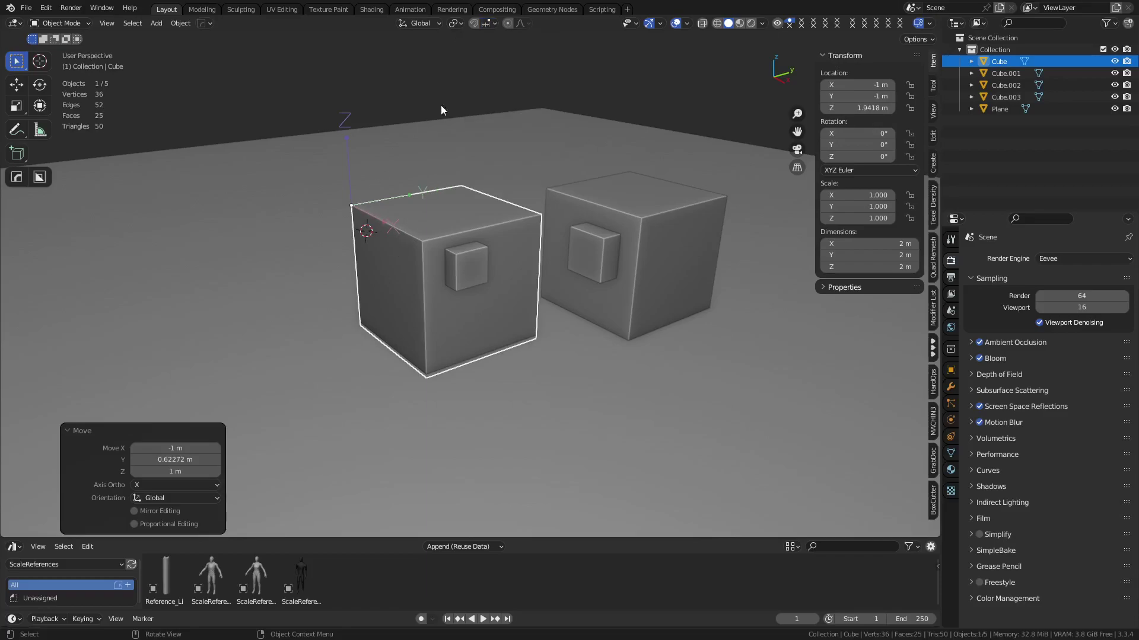
click(488, 24)
Step: Try moving the large cube's origin in grid increments in the front view, and cancel the move
key(KP_1)
scroll(454, 233, up, 4)
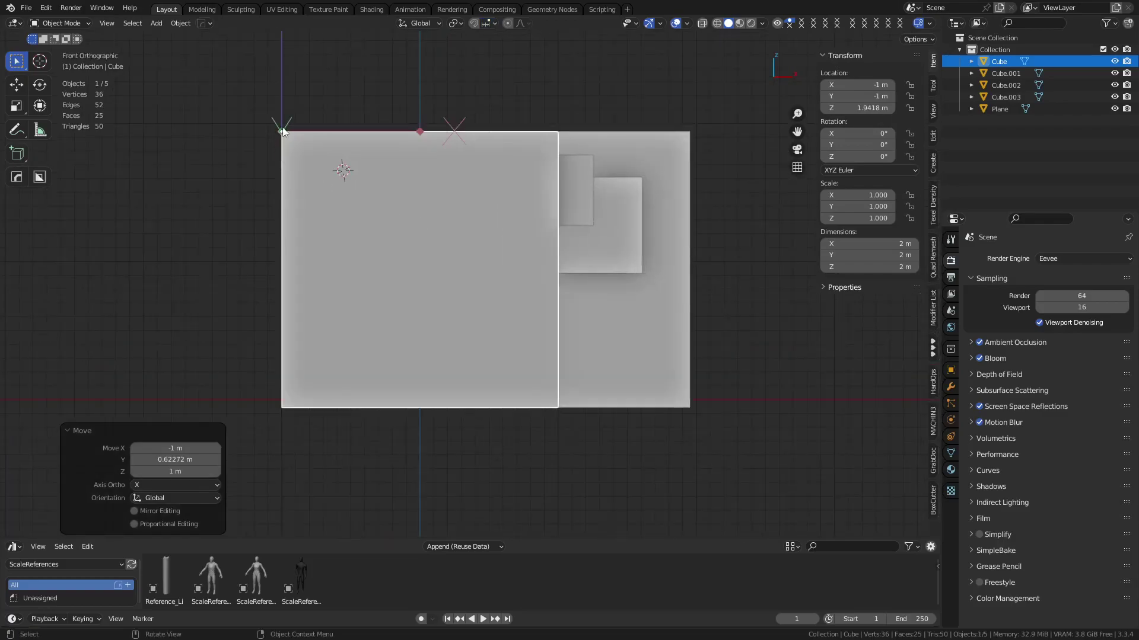
key(g)
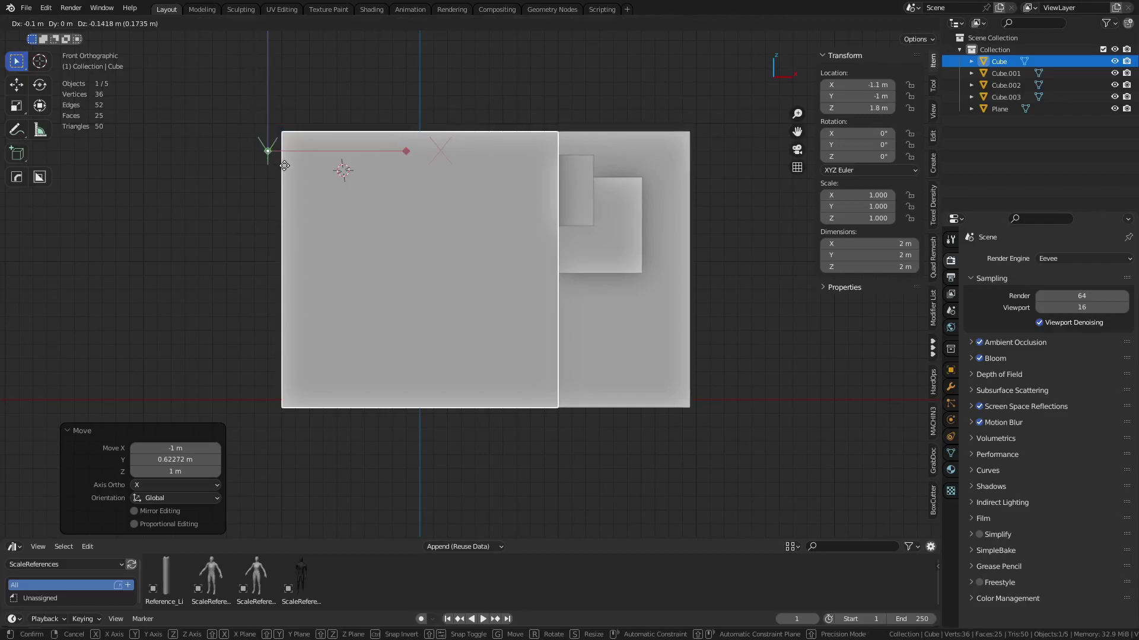
key(Escape)
Step: Try moving the large cube's origin along Y in grid increments in perspective, cancelling each move
middle_drag(593, 198, 394, 207)
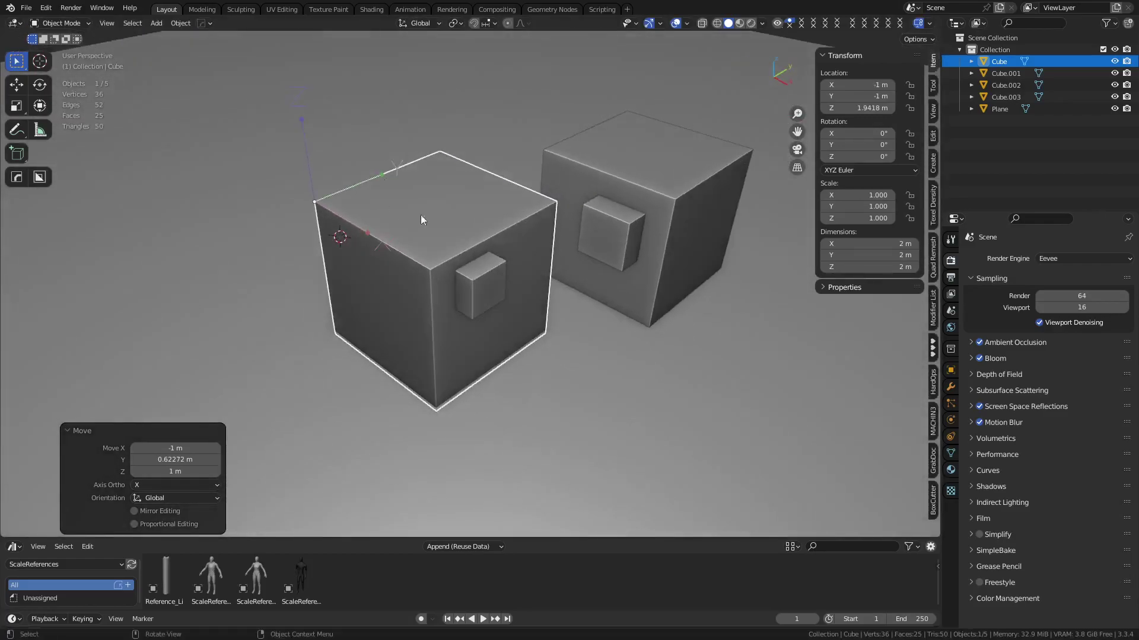
key(g)
key(y)
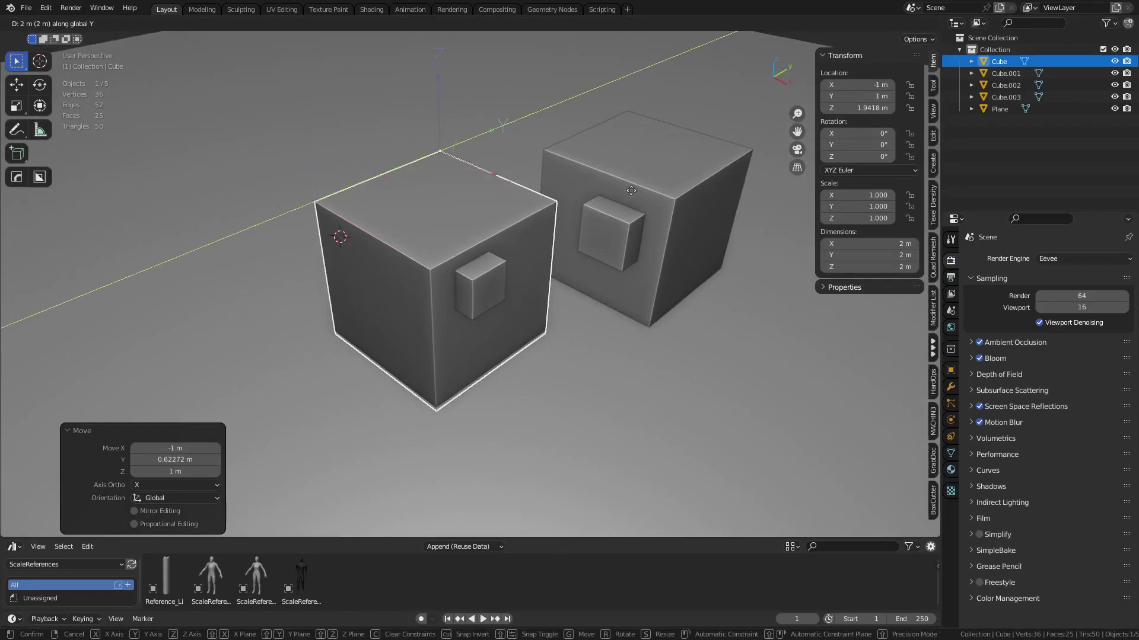
right_click(493, 223)
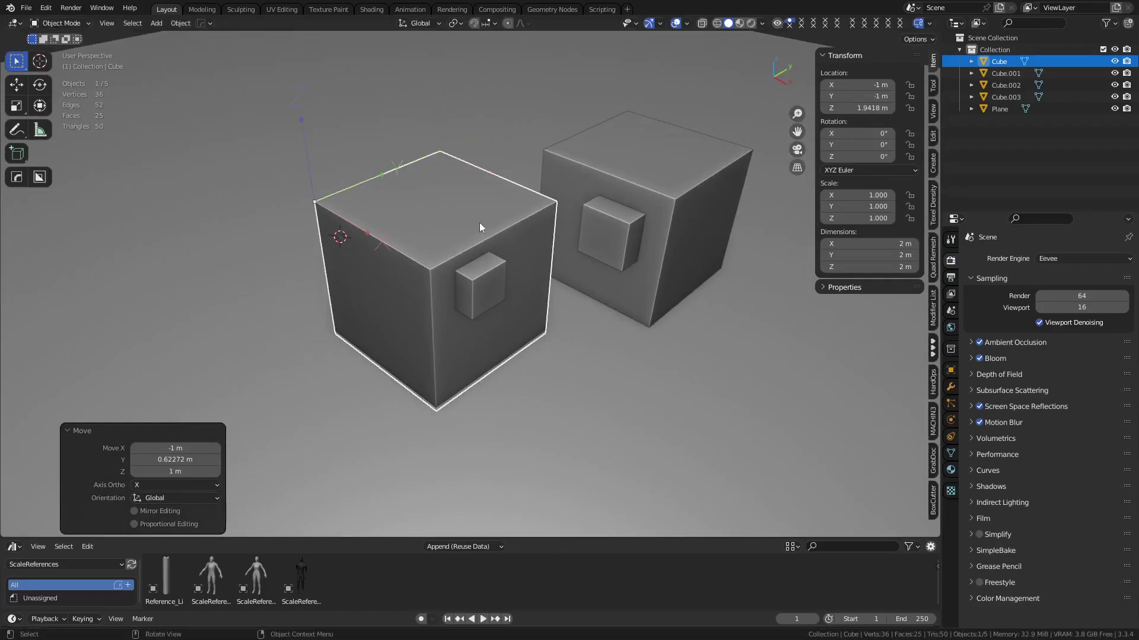
key(g)
key(y)
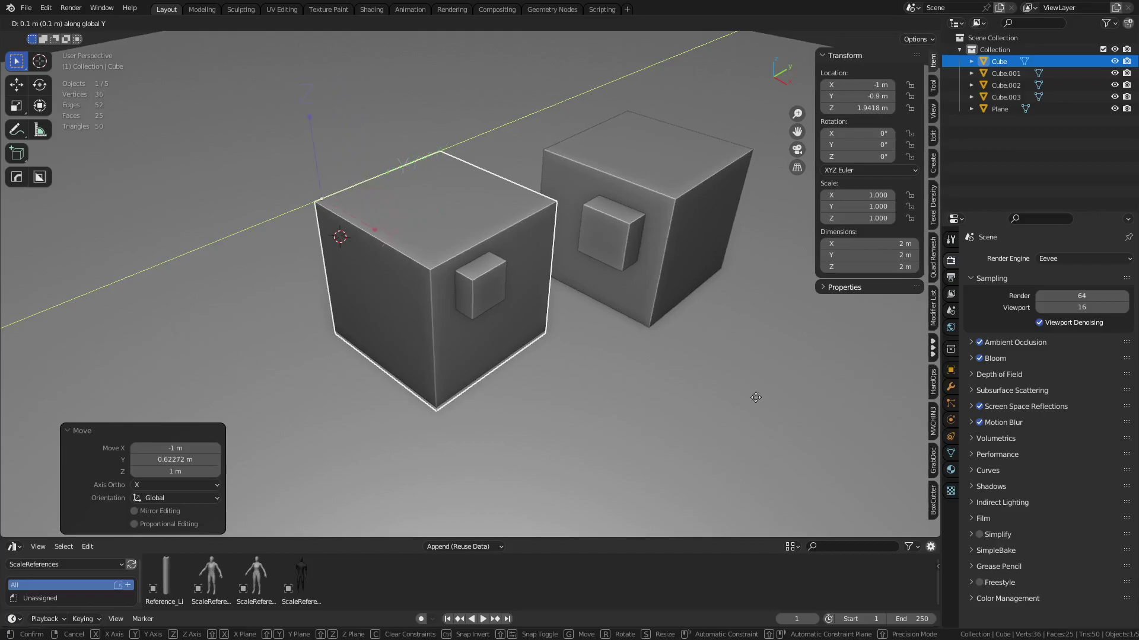
right_click(620, 401)
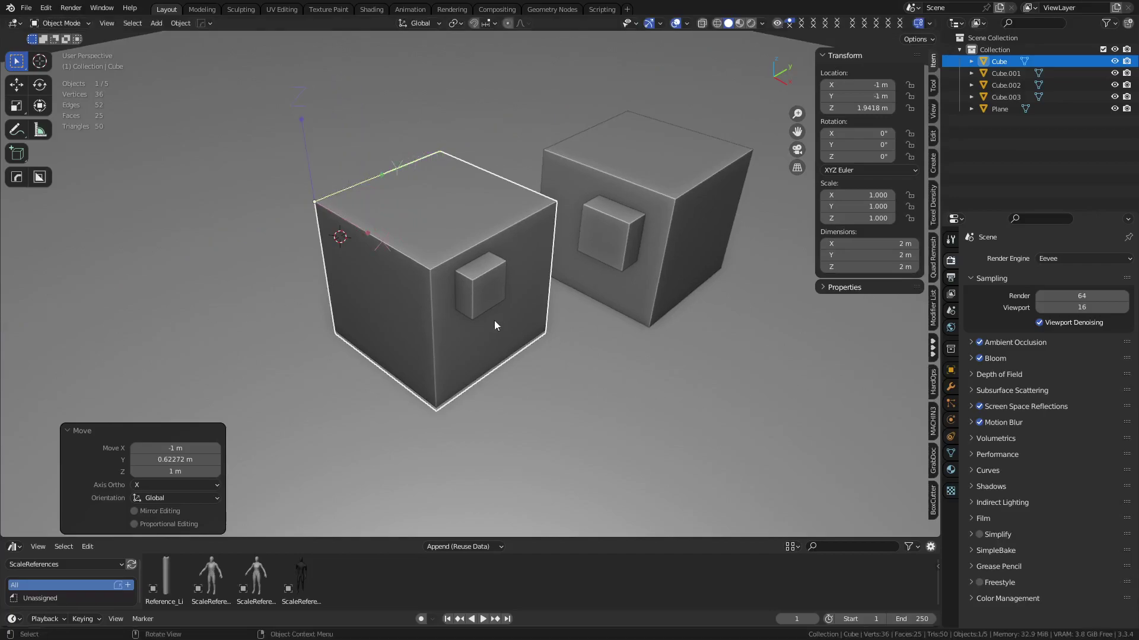
Step: Snap the large cube's origin to the world origin at X 0, Y 0, Z 0 using front and side views
key(KP_1)
key(g)
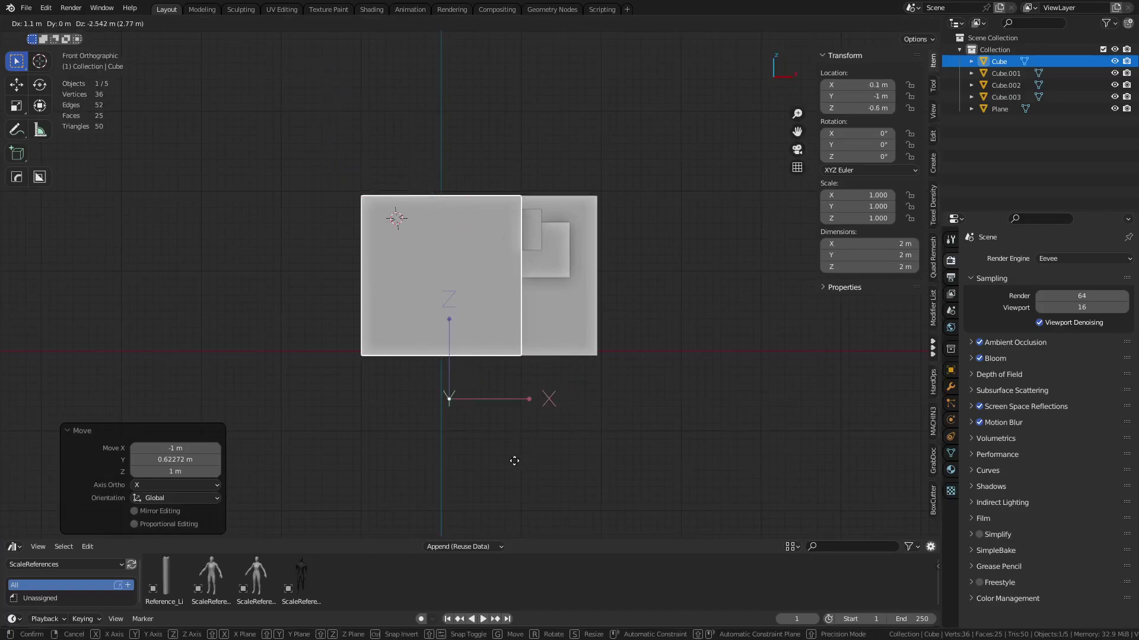
click(513, 409)
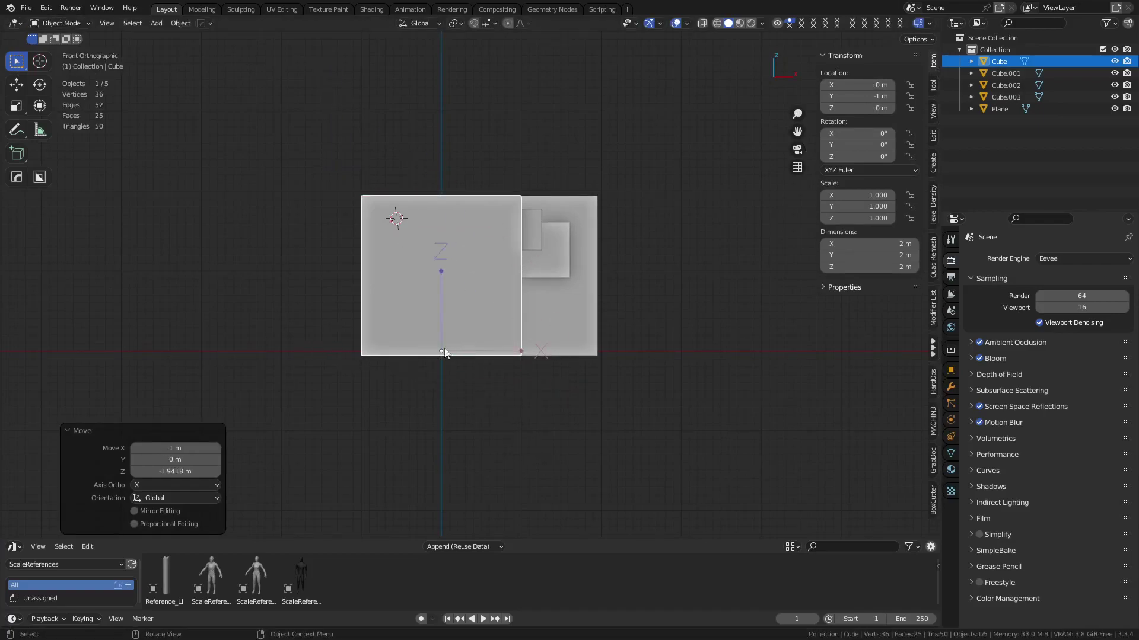
key(KP_3)
key(g)
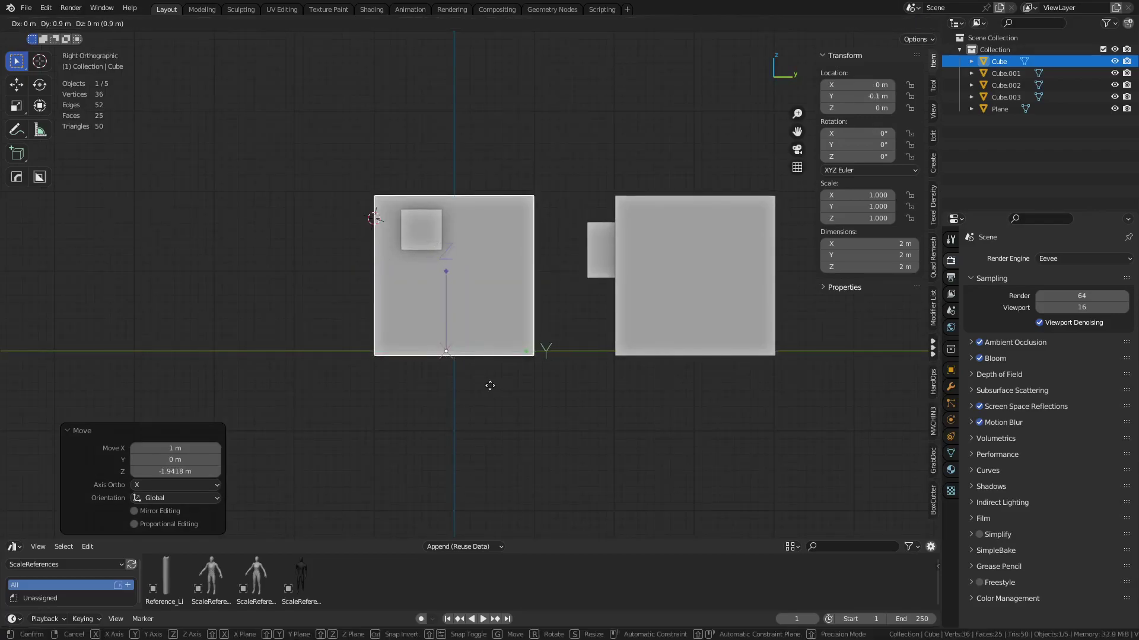
click(492, 387)
middle_drag(460, 405, 532, 370)
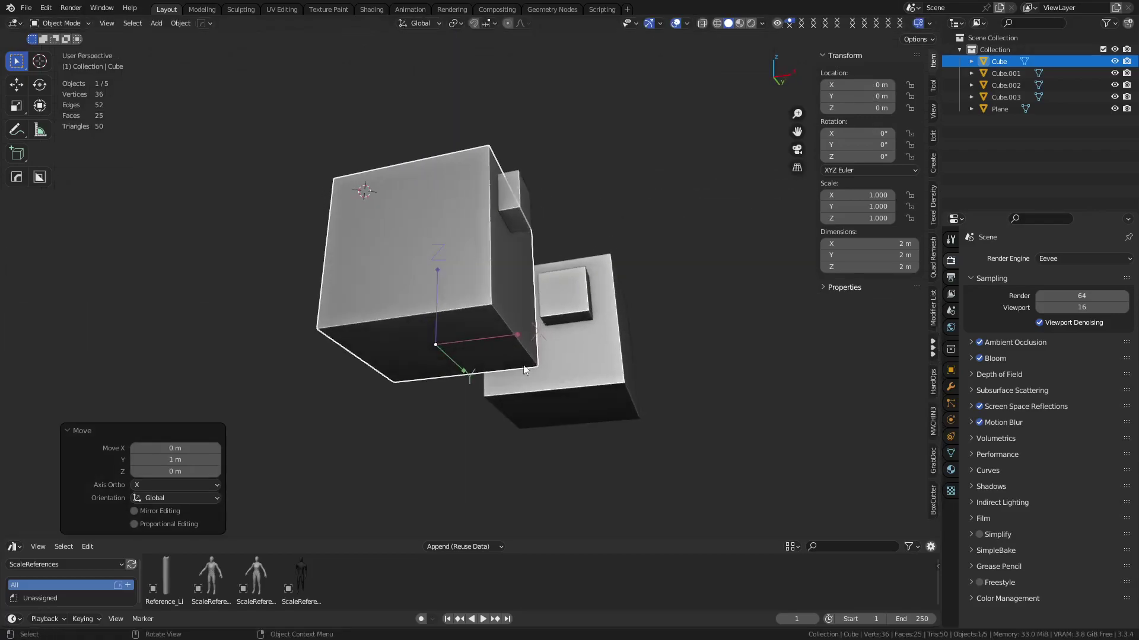
Step: In Edit Mode, select the large cube's bottom face and move it up about 0.058 m along Z
key(ctrl+Tab)
click(439, 343)
key(3)
click(431, 346)
key(g)
key(z)
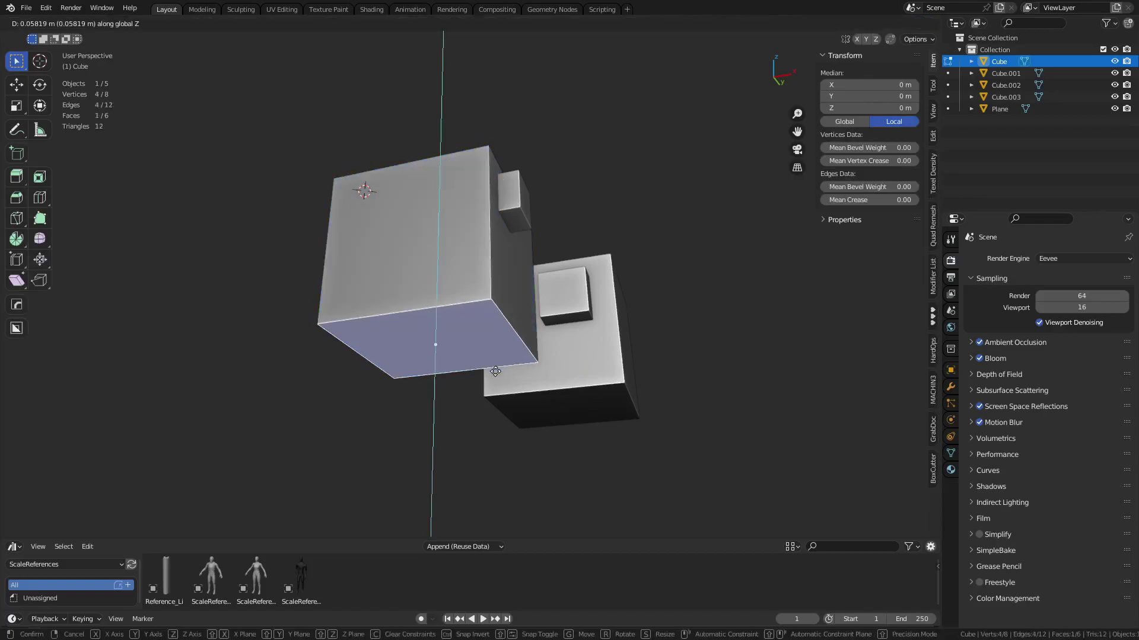
click(568, 351)
alt+middle_drag(567, 351, 553, 390)
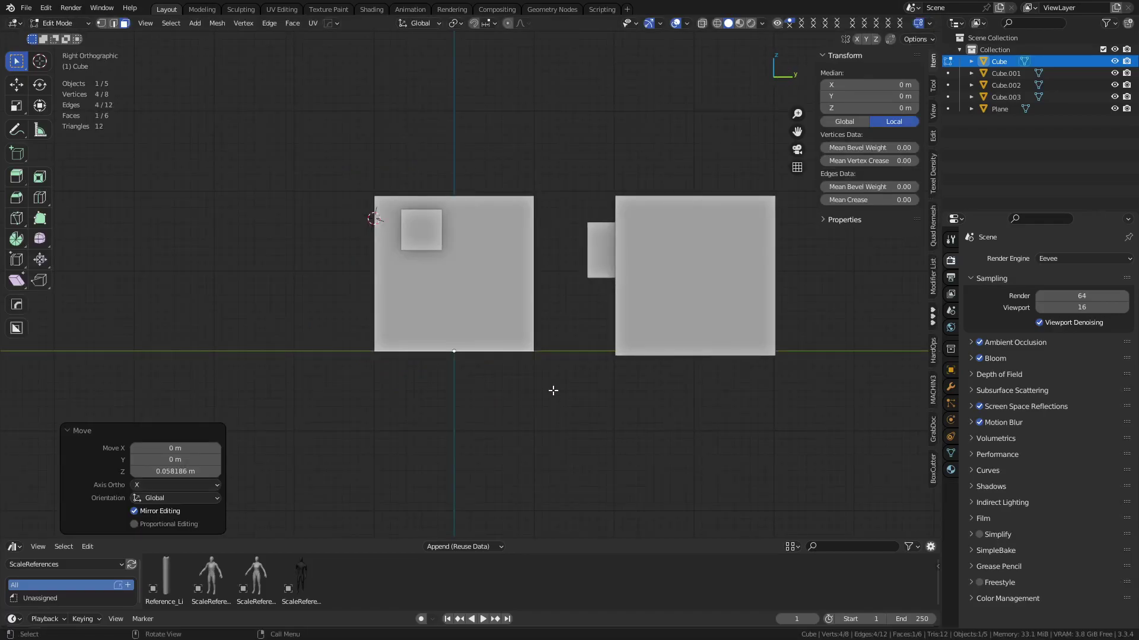
Step: Return the front large cube to Object Mode and turn off origin-only transforms
key(ctrl+Tab)
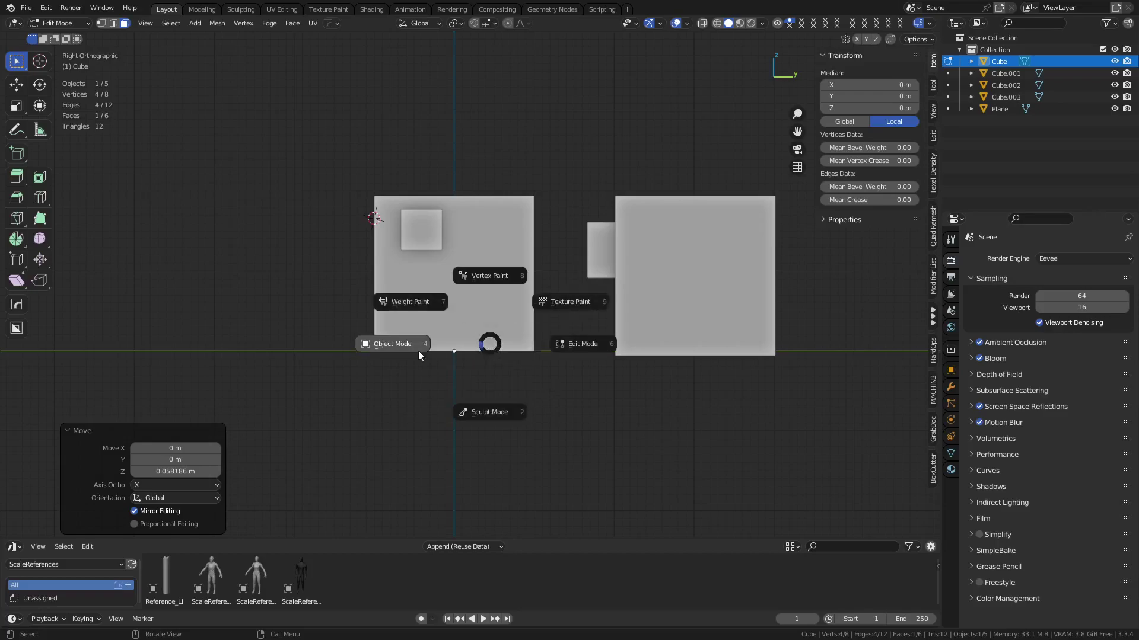
click(425, 351)
middle_drag(440, 333, 475, 358)
key(ctrl)
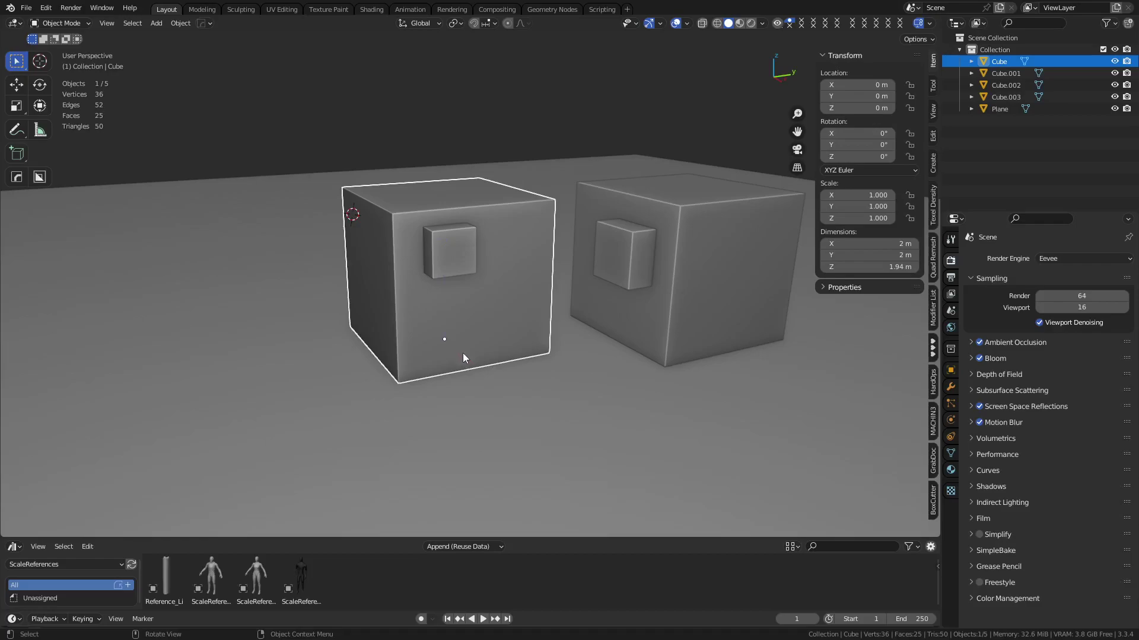
Step: Hide the front large cube and reveal it again
scroll(454, 330, down, 4)
middle_drag(455, 329, 494, 344)
key(h)
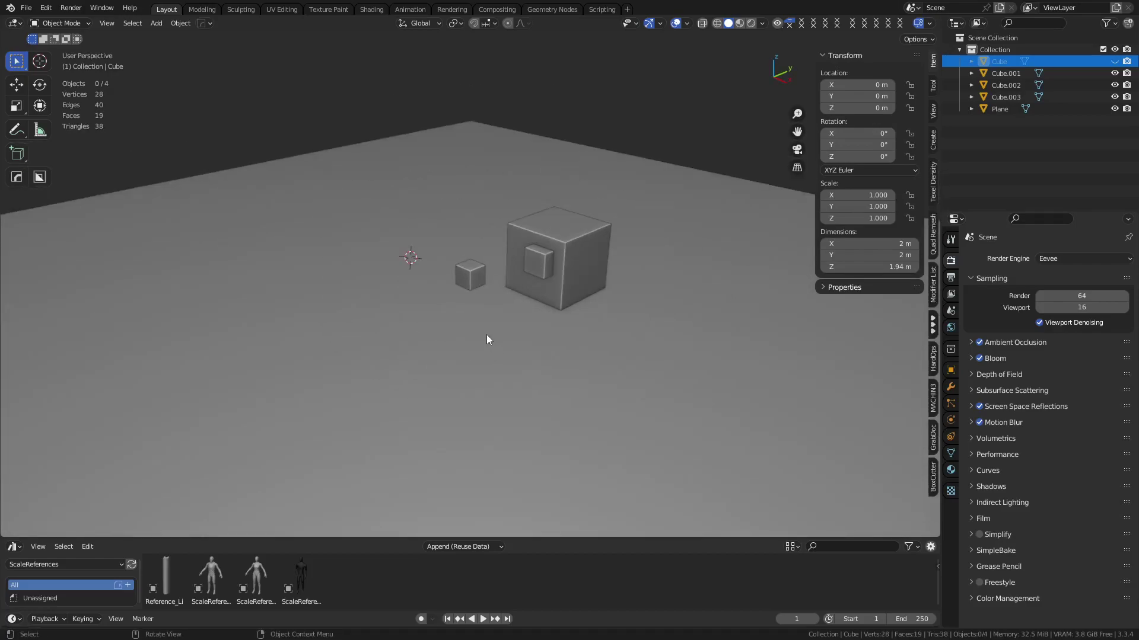
key(alt+h)
Step: Add the rear small and rear large cubes to the selection, hide all three cubes, and unhide them
shift+click(546, 263)
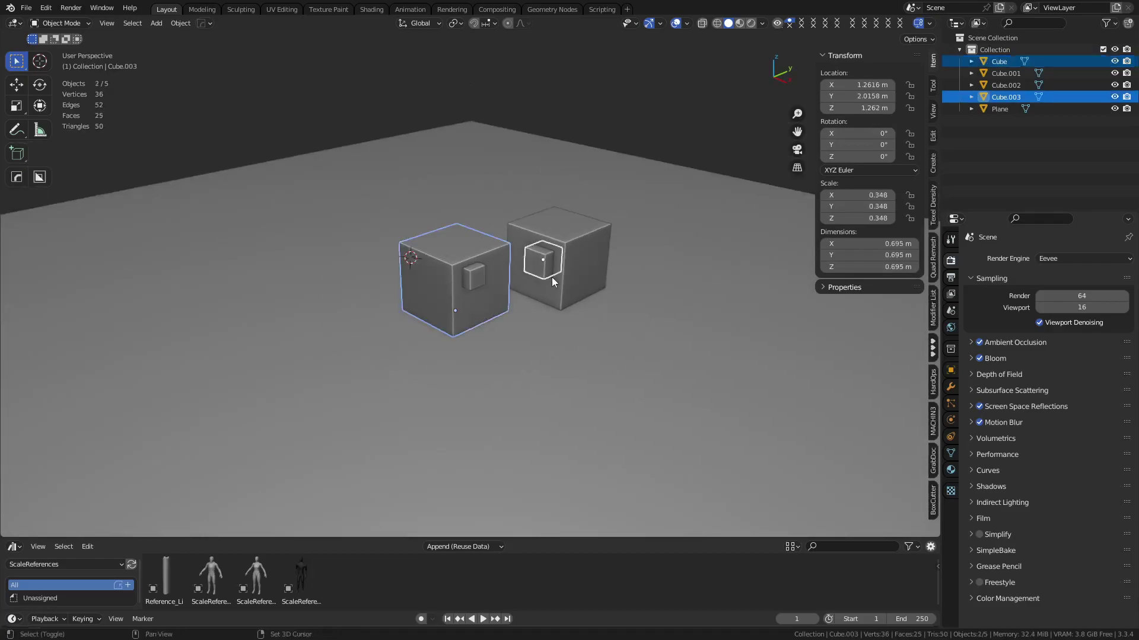
shift+click(556, 281)
key(h)
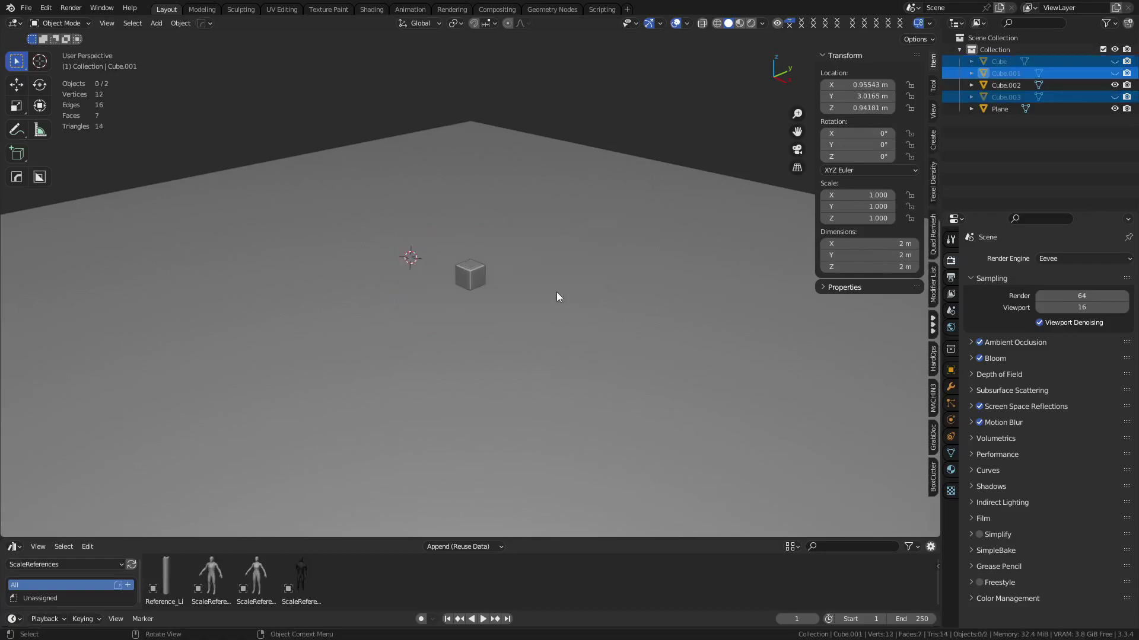
key(alt+h)
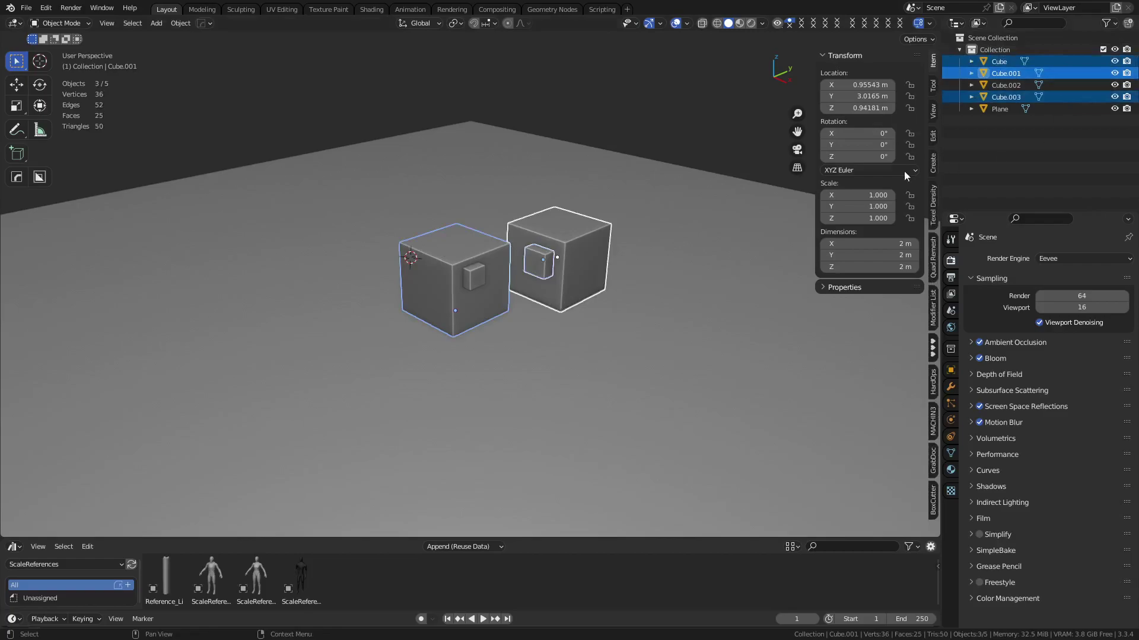
Step: Isolate the front small cube in local view, and return to the full scene
click(478, 285)
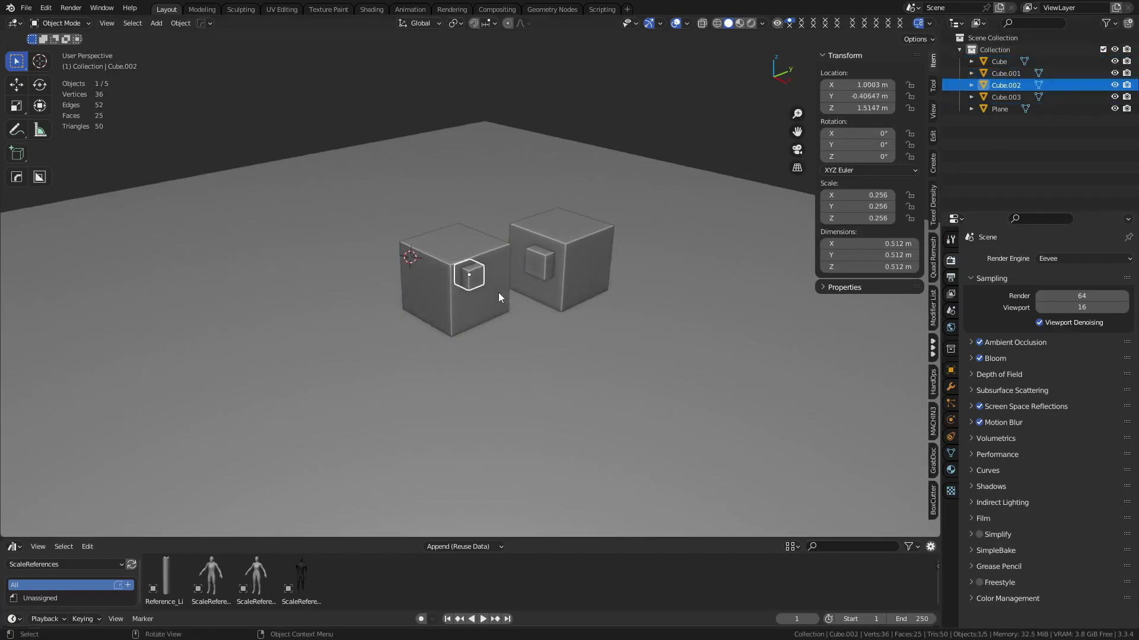
key(KP_Divide)
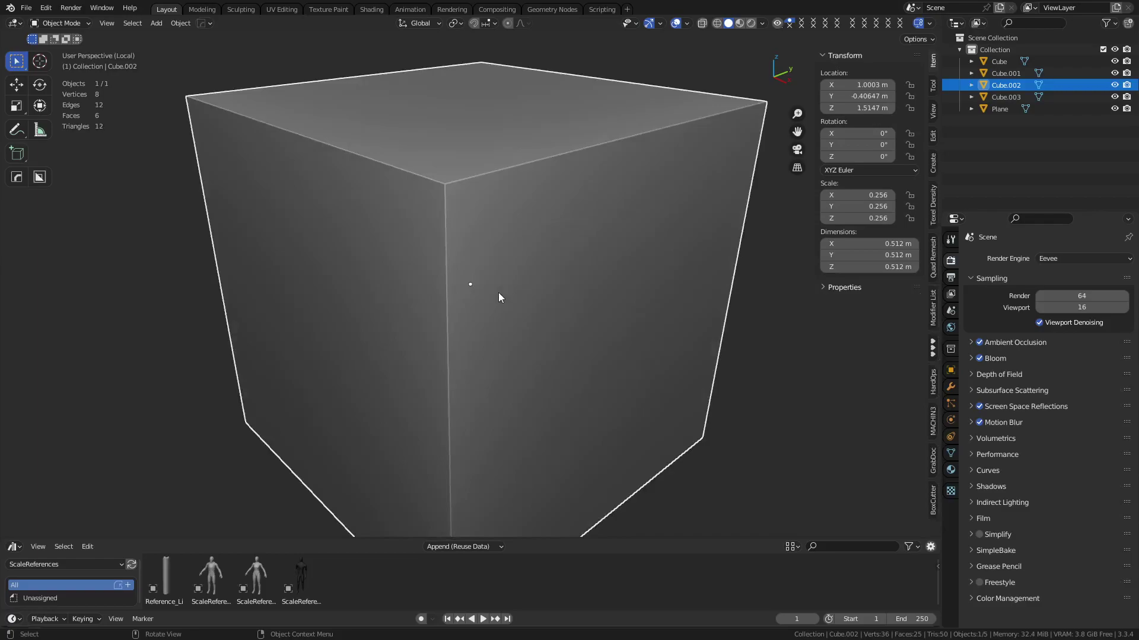
key(KP_Divide)
Step: Select the rear small cube, and switch the selection to the front small cube
click(544, 274)
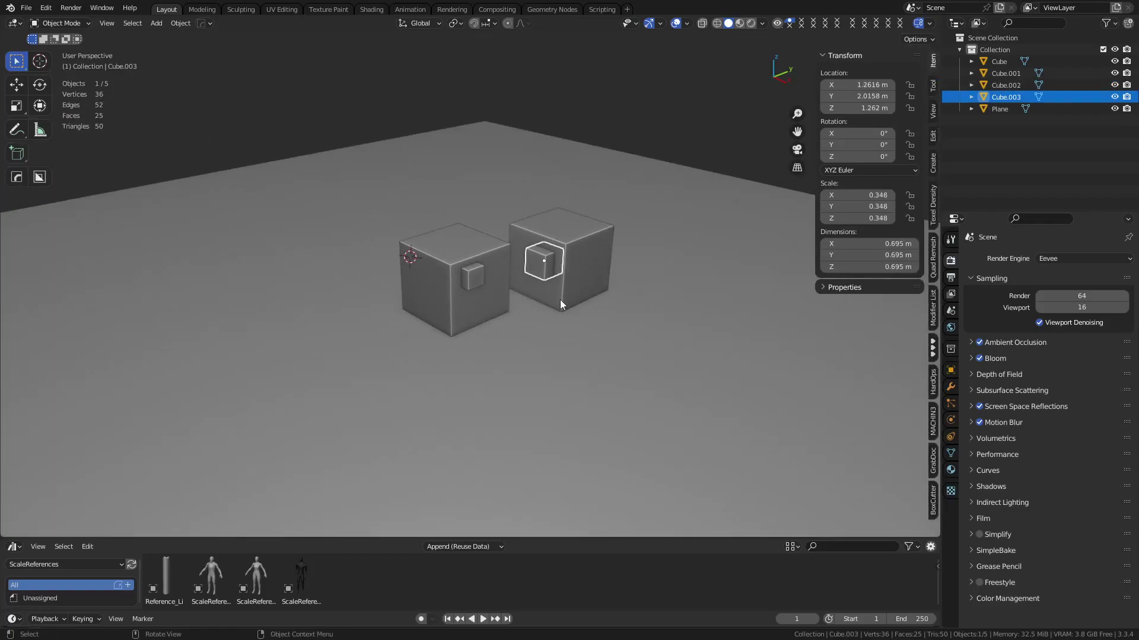
scroll(519, 296, up, 3)
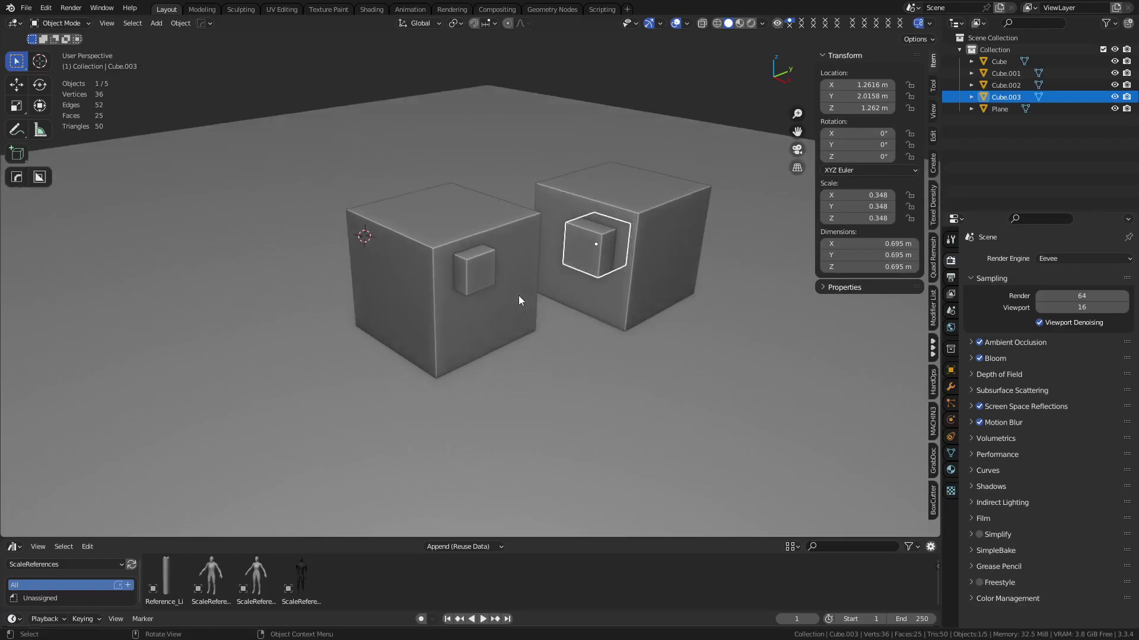
click(477, 291)
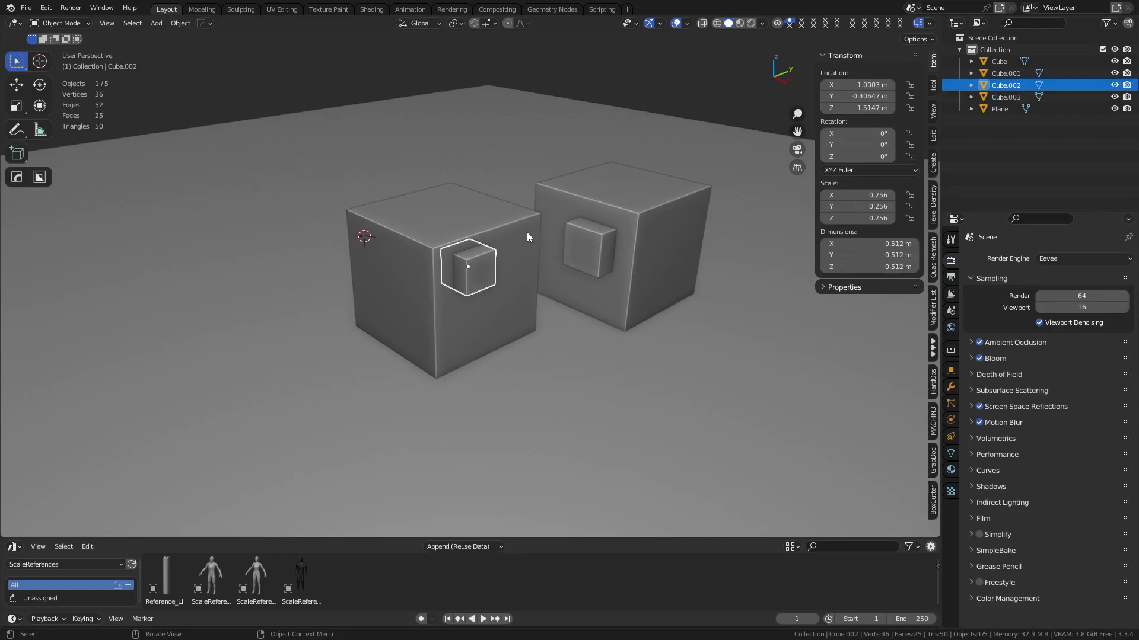
Step: Look through the selection options, select the front large cube, and view its Select Grouped and Select Linked choices
click(134, 22)
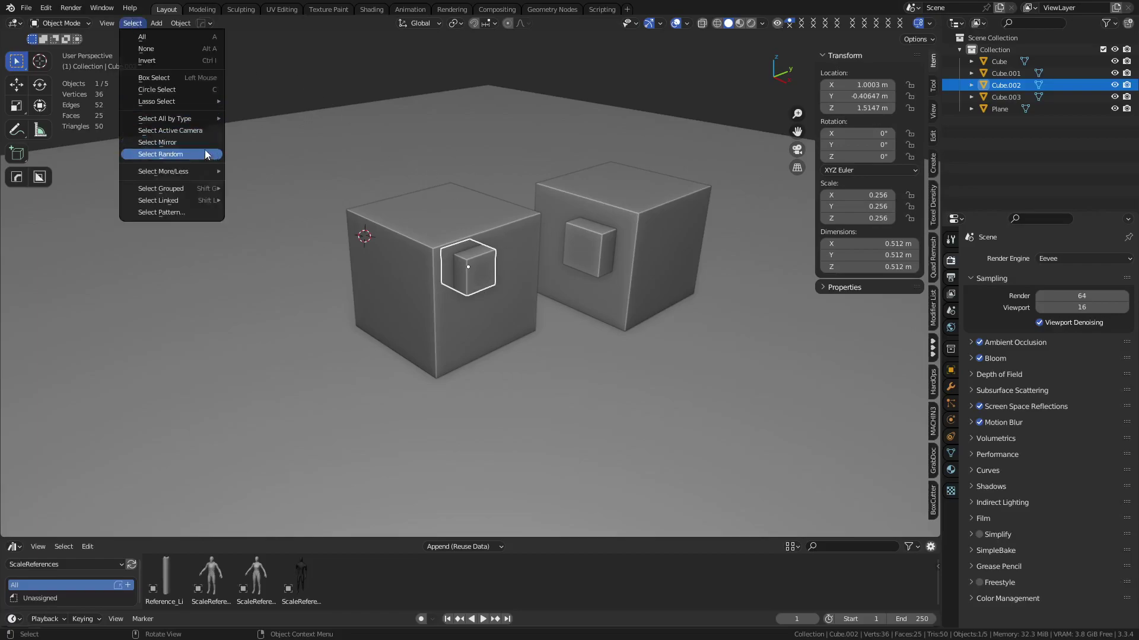
mouse_move(194, 173)
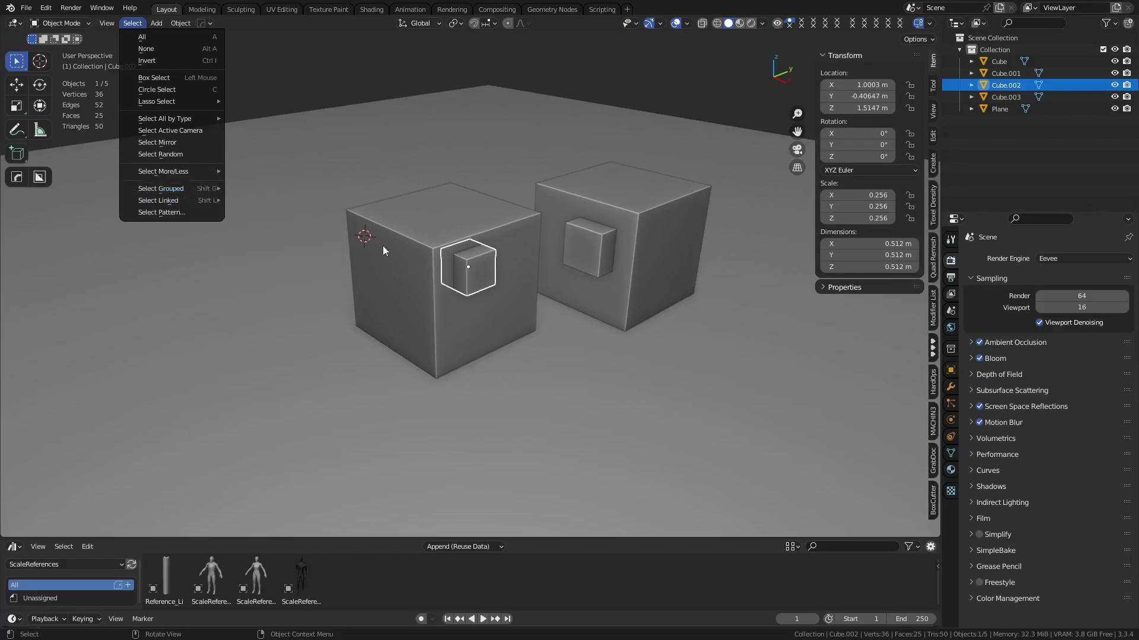
click(436, 255)
key(shift+g)
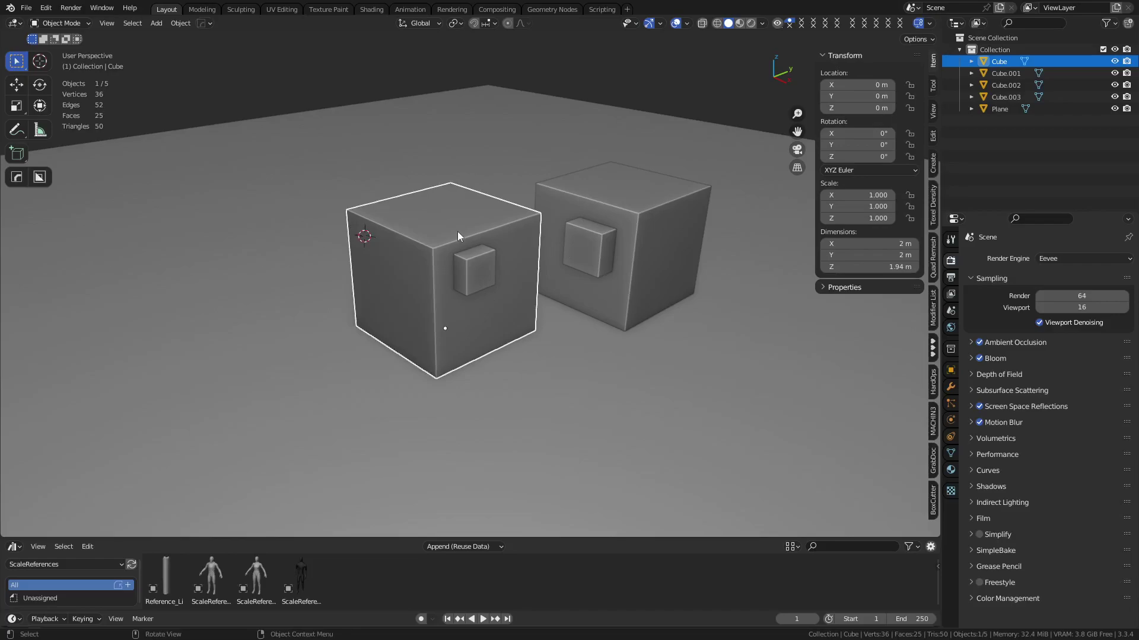
key(shift+l)
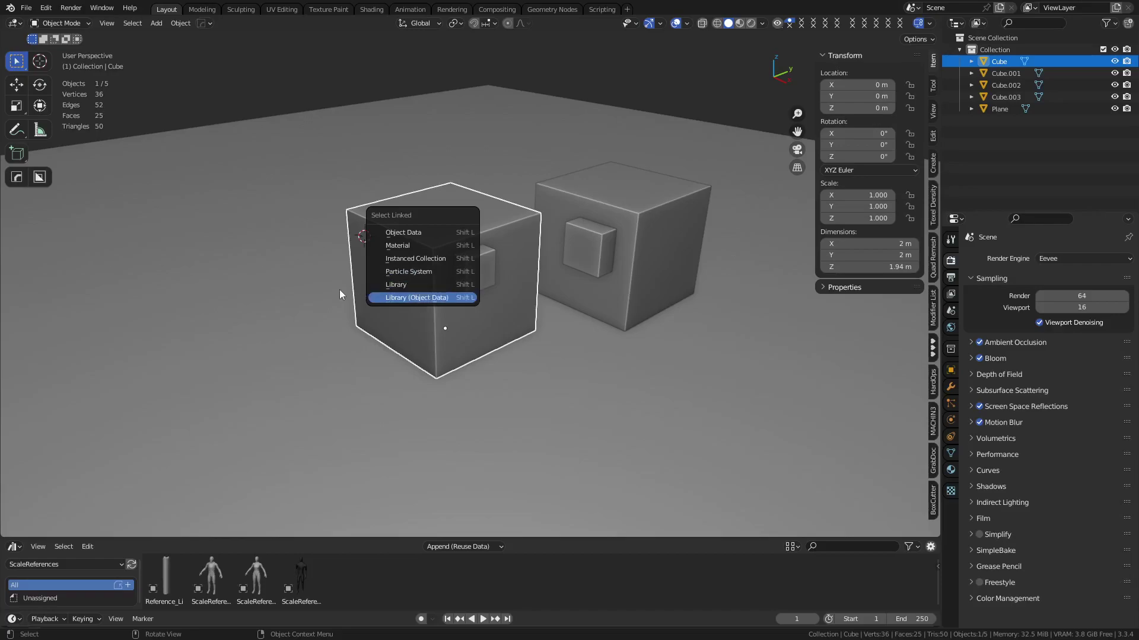
Step: Make three copies of the front large cube spread across the floor plane, using linked duplicates for the last two
scroll(474, 295, down, 1)
scroll(475, 298, down, 3)
key(shift+d)
key(shift+z)
click(357, 294)
key(alt+d)
click(224, 374)
key(alt+d)
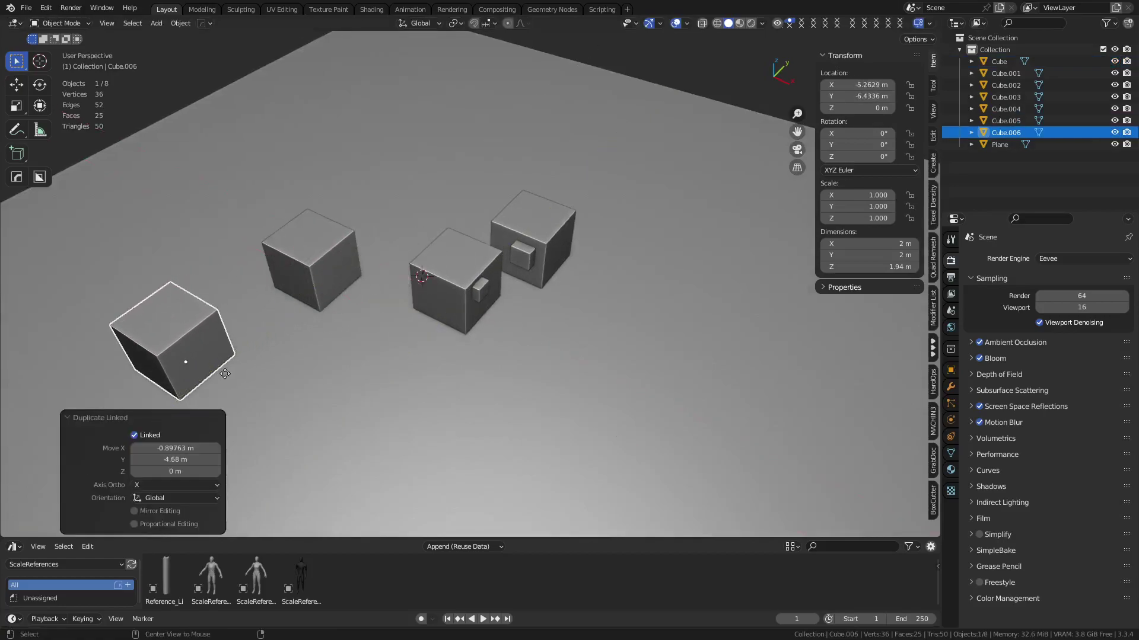
click(254, 223)
Step: Select the cube copies in turn, and select everything linked to the original large cube by object data
click(298, 272)
click(184, 320)
click(234, 211)
click(332, 261)
click(469, 280)
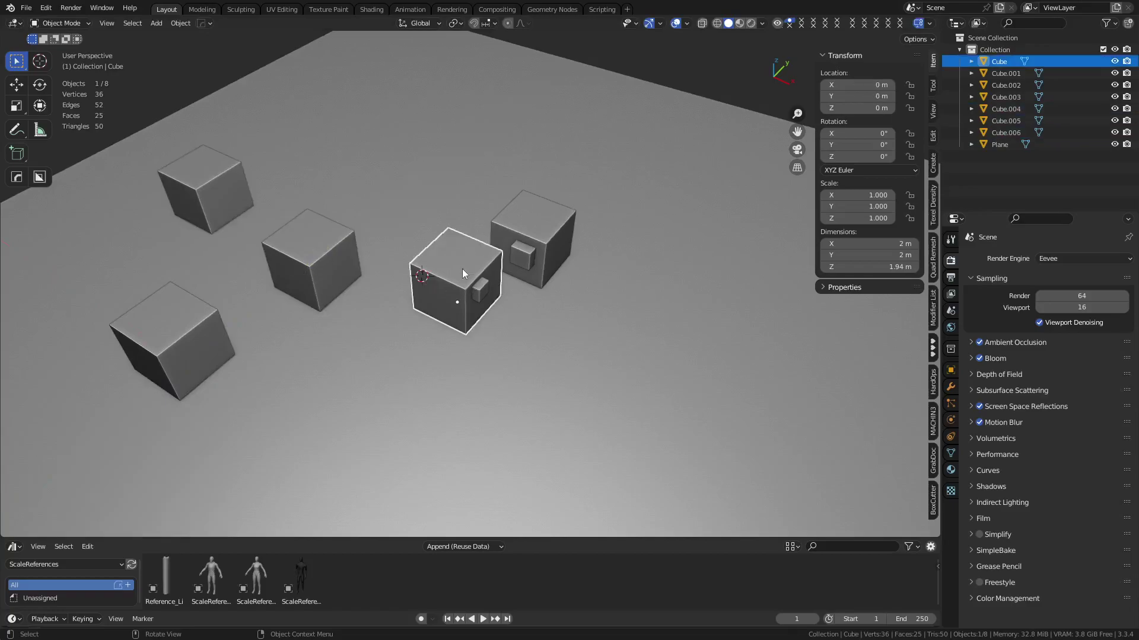
key(shift+l)
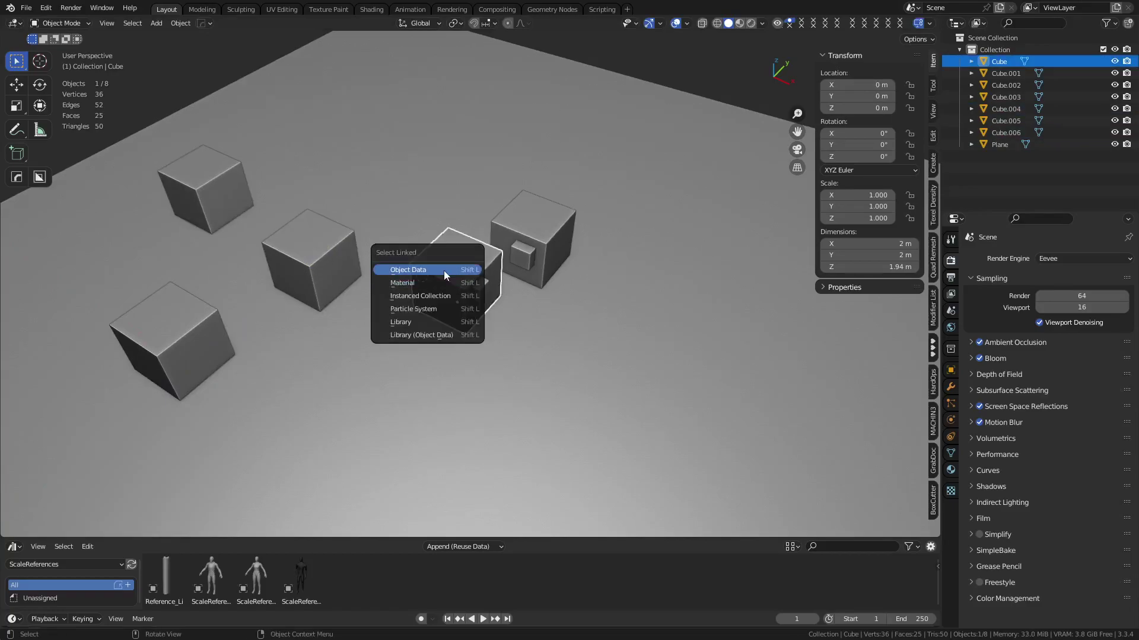
click(444, 269)
Step: Select the three large cube copies together and delete them
middle_drag(444, 269, 501, 332)
click(386, 295)
shift+click(244, 312)
shift+click(287, 208)
key(Delete)
Step: Delete both small cubes and the rear large cube
click(507, 282)
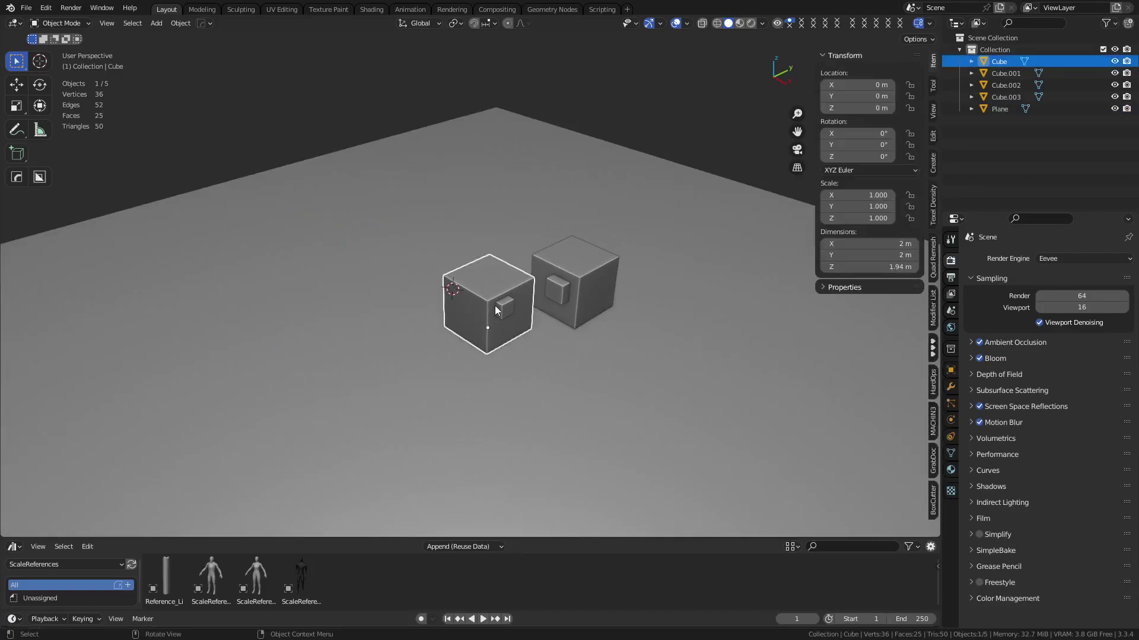
click(557, 289)
key(x)
click(518, 301)
click(501, 307)
key(x)
click(498, 310)
click(553, 290)
key(x)
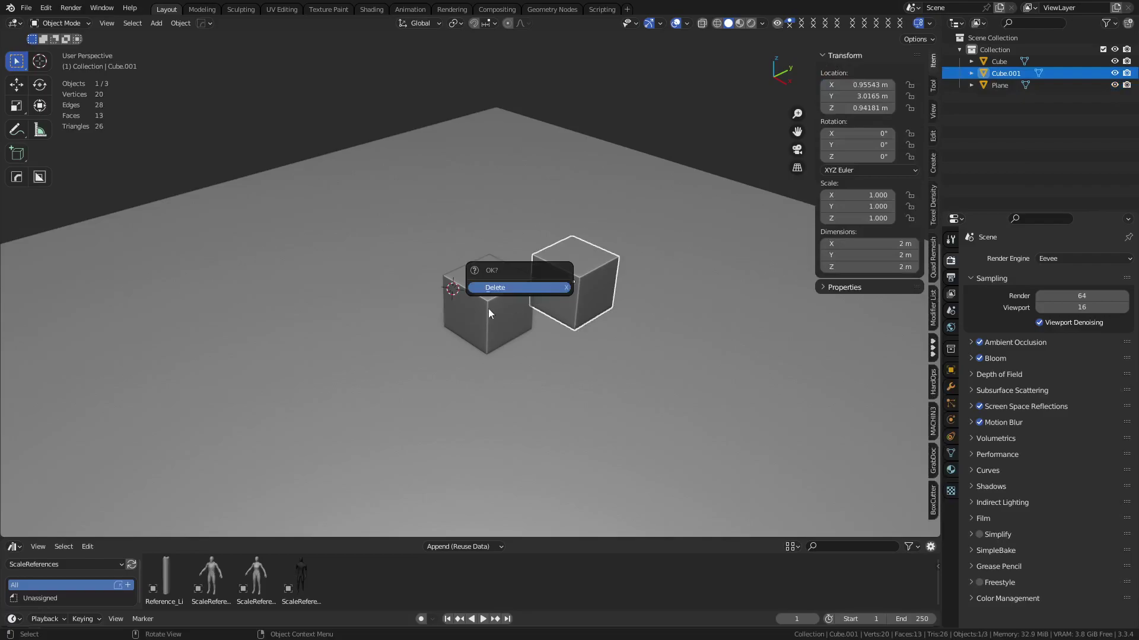
click(512, 301)
Step: Select the whole mesh of the remaining cube in Edit Mode, and return to Object Mode
click(466, 314)
key(grave)
click(521, 355)
key(ctrl+Tab)
click(585, 355)
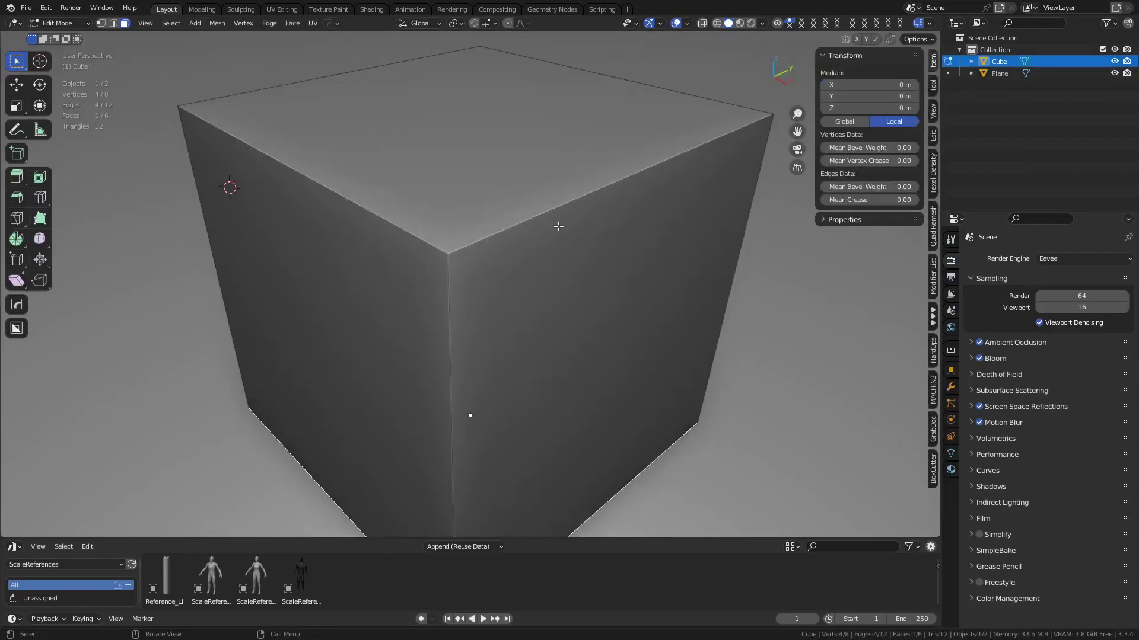
key(a)
scroll(357, 247, down, 4)
key(Tab)
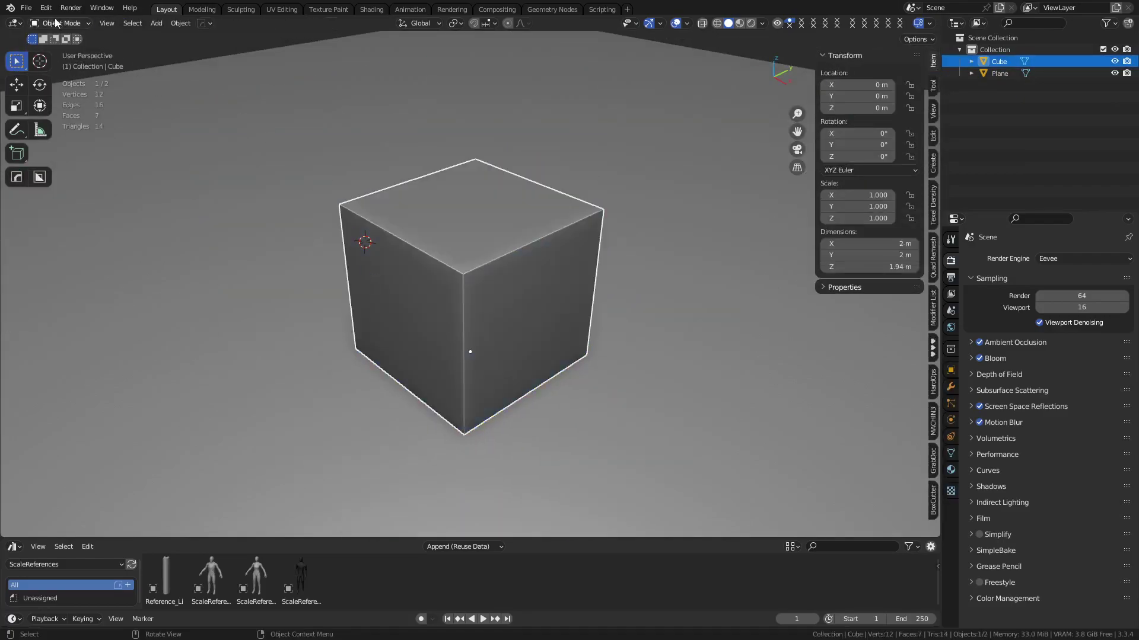
Step: Examine the Navigation and Keymap preferences, including the Tab for Pie Menu option, and close the preferences
click(46, 8)
click(89, 179)
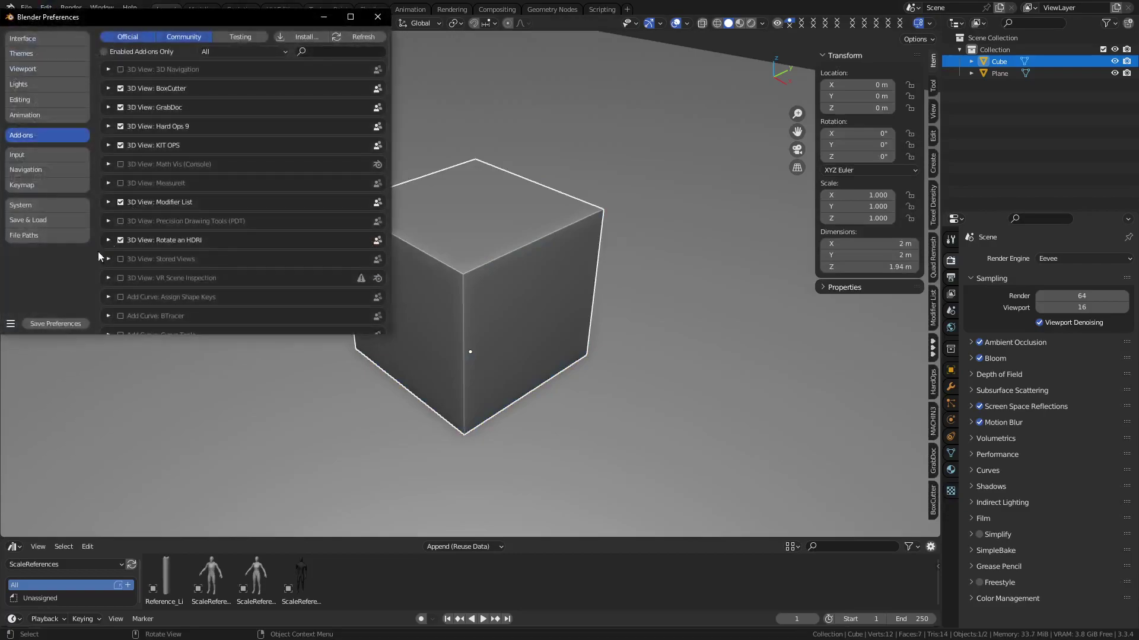
click(37, 170)
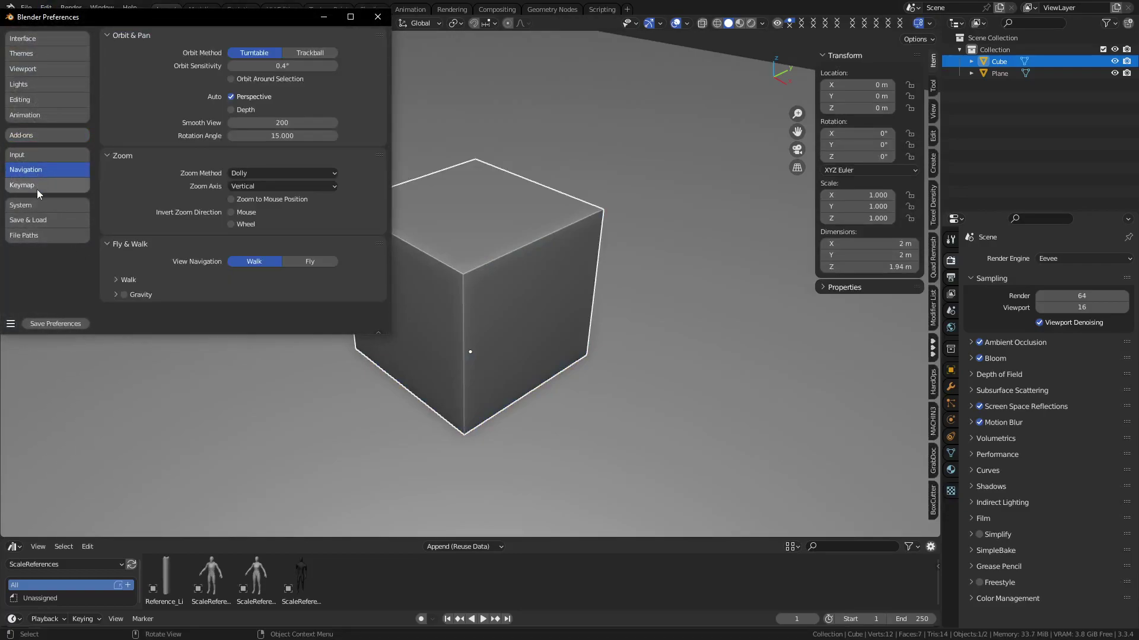
click(37, 186)
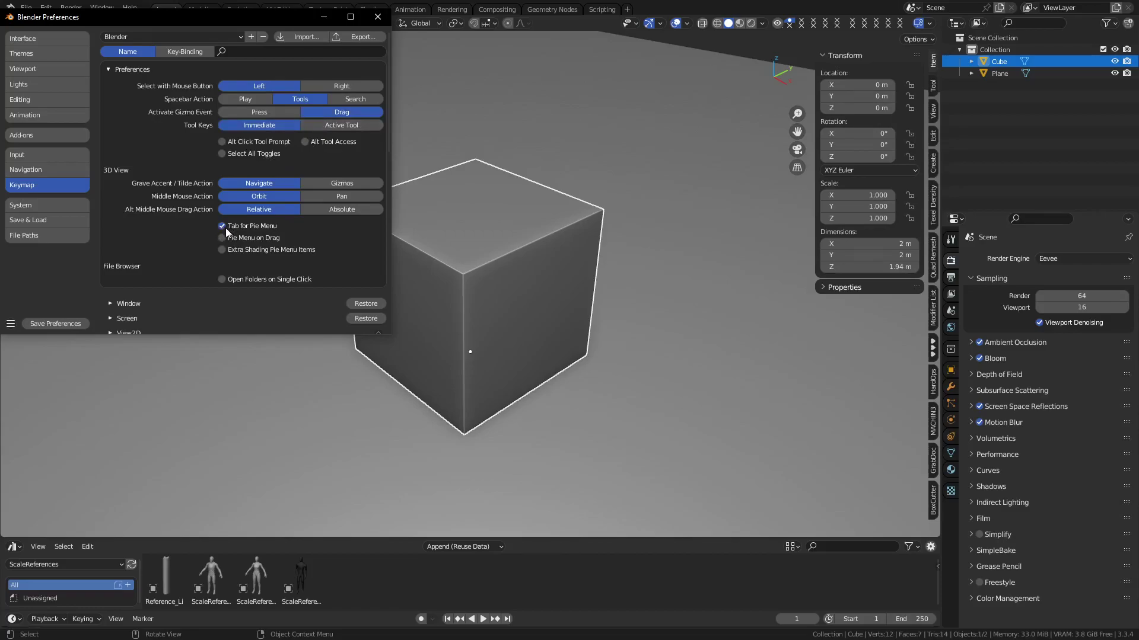
click(377, 16)
Step: Enter Edit Mode on the cube, pick its top face, and select all faces
key(Tab)
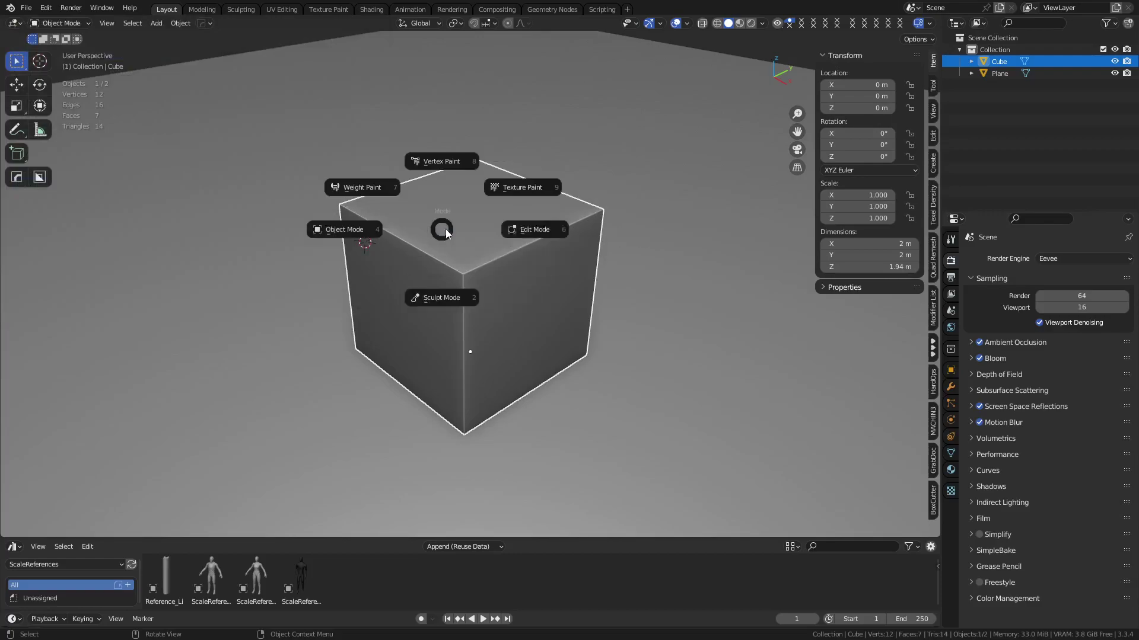
click(515, 231)
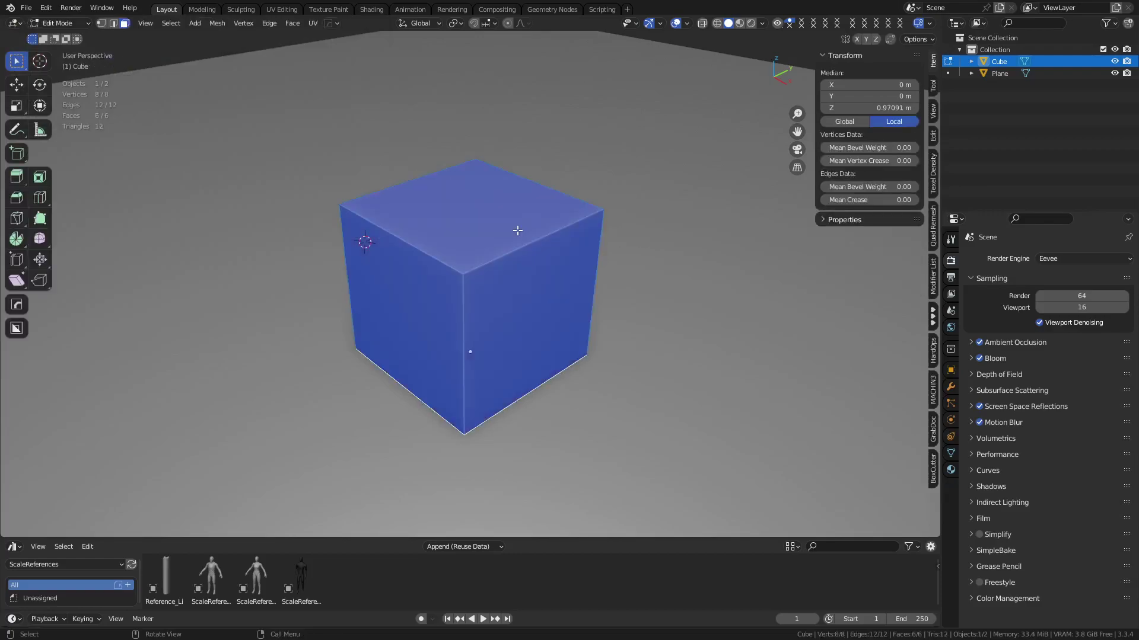
click(466, 236)
middle_drag(483, 294, 469, 279)
key(a)
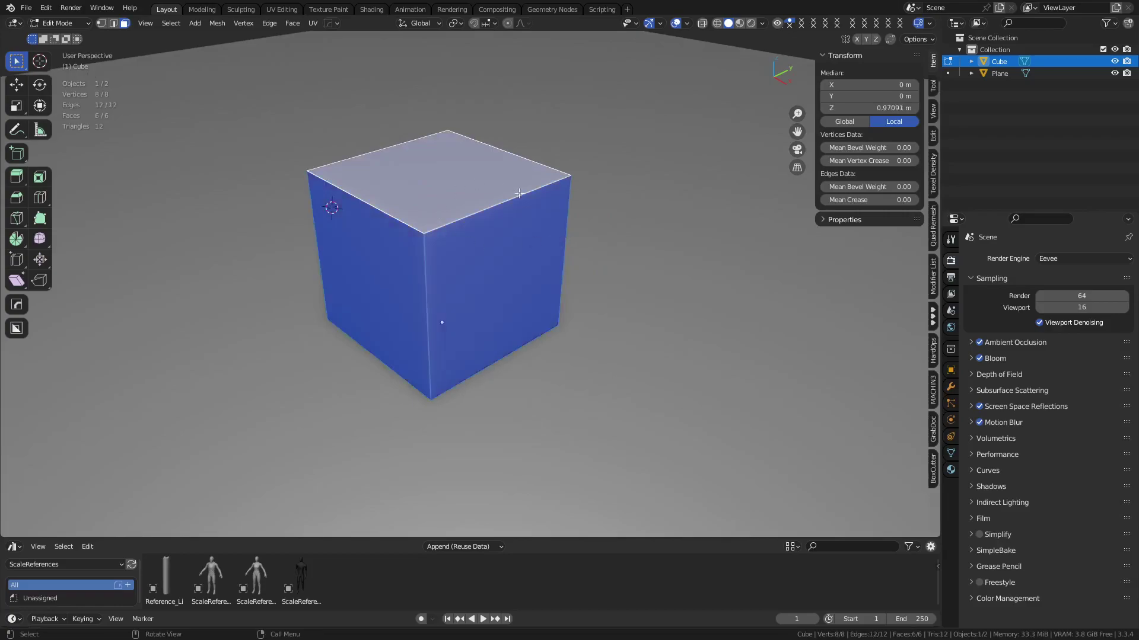
Step: Alternate between deselecting and reselecting the cube's entire mesh
right_click(559, 213)
key(alt+a)
key(a)
key(alt+a)
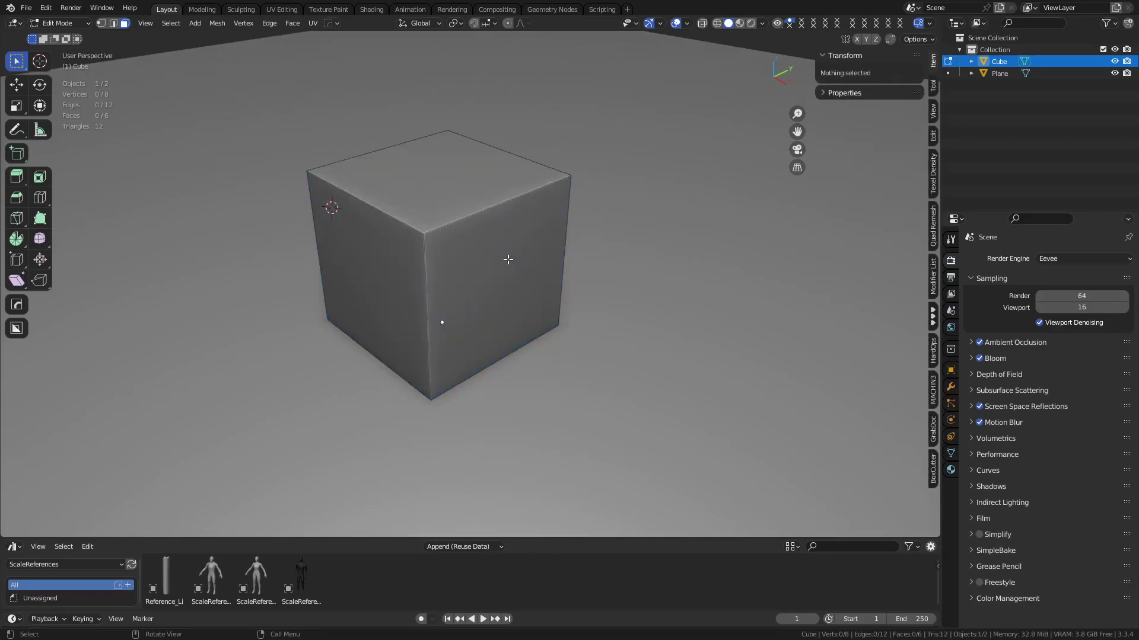
key(a)
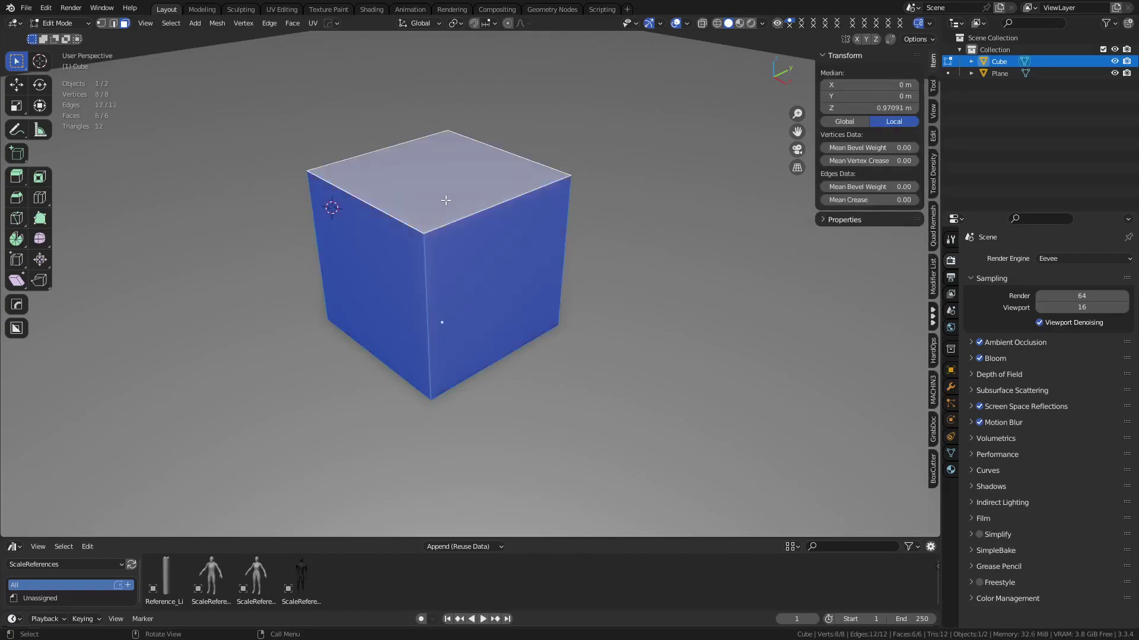
Step: Subdivide the whole cube mesh three times in a row
right_click(554, 210)
right_click(451, 225)
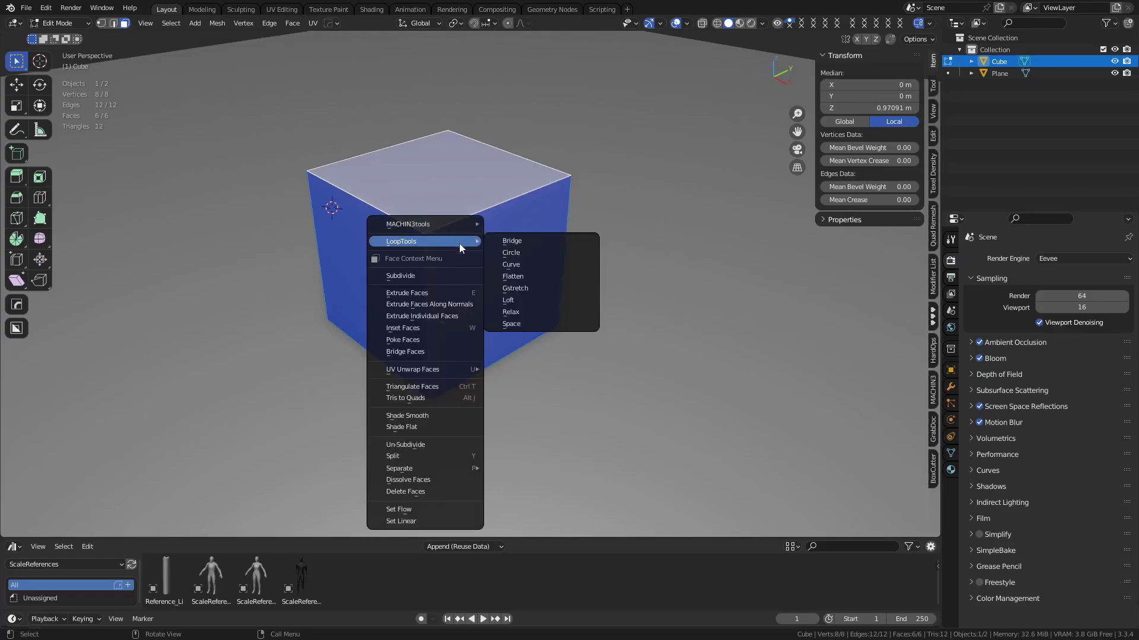
click(447, 271)
right_click(447, 271)
click(447, 272)
right_click(447, 271)
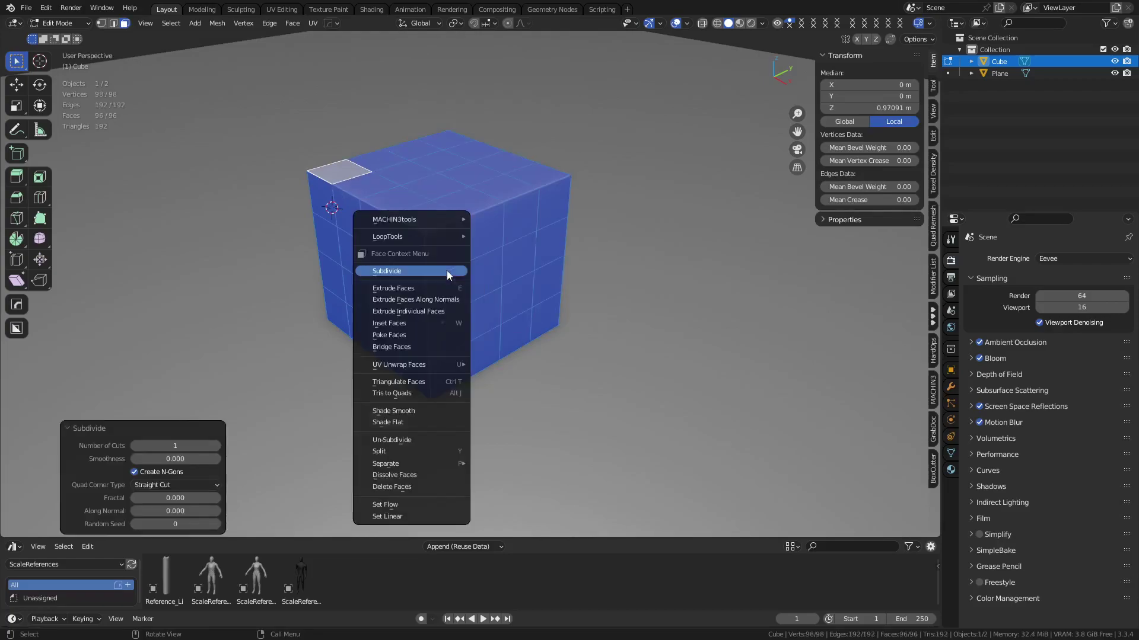
click(446, 271)
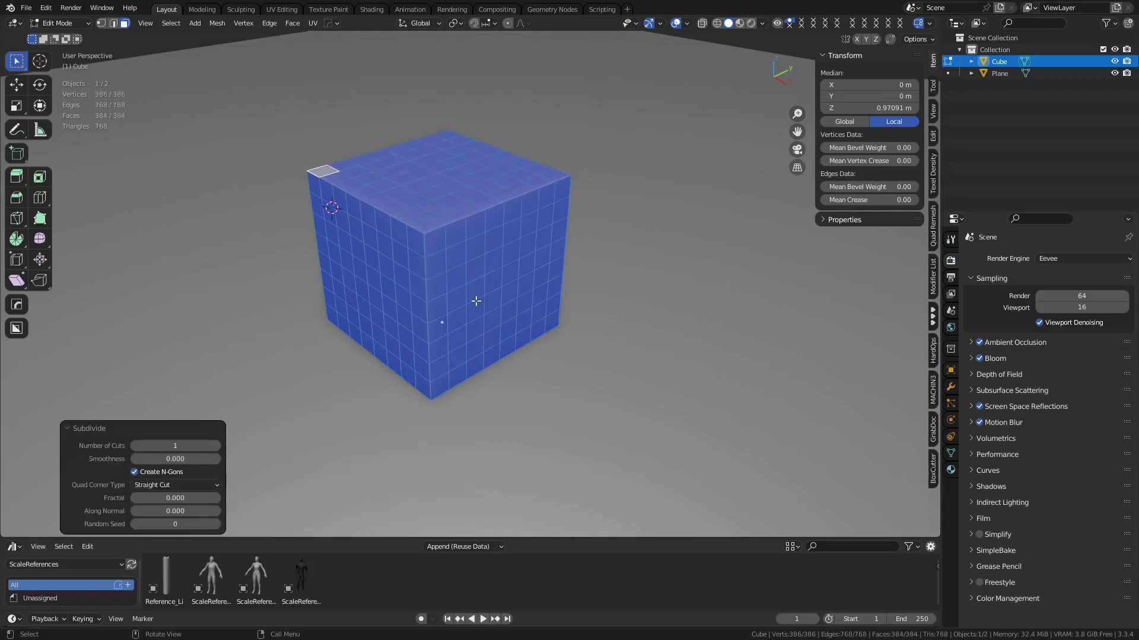
Step: Raise the last subdivision's number of cuts to 6
click(218, 446)
click(218, 446)
click(218, 446)
click(219, 446)
click(218, 446)
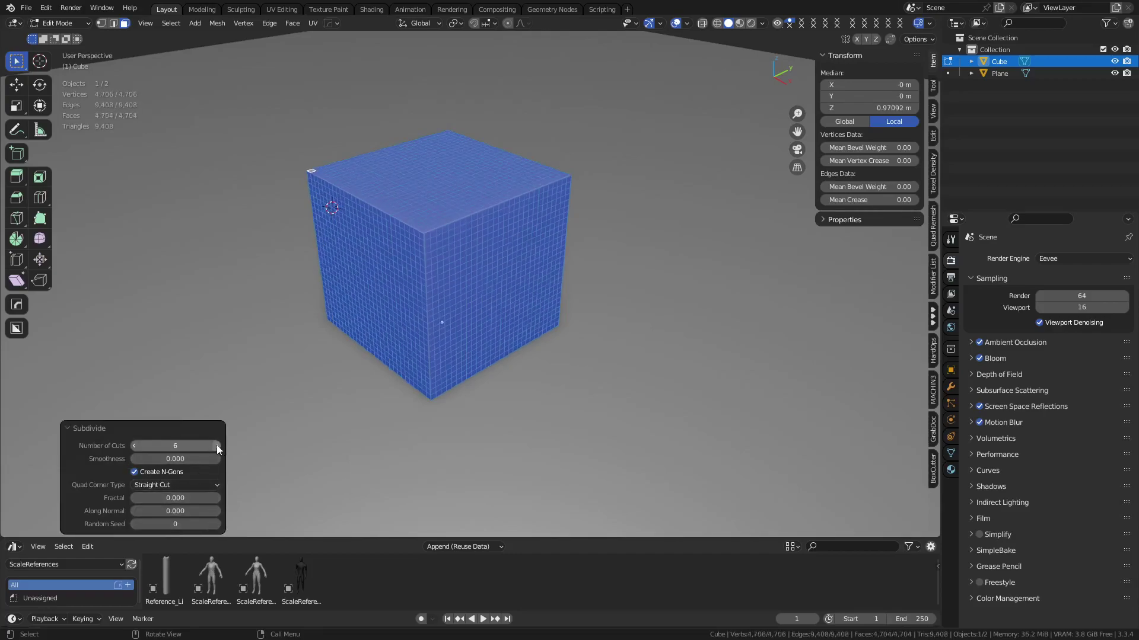
Step: Lower the last subdivision's number of cuts to 2
click(132, 446)
click(133, 446)
click(134, 446)
click(133, 446)
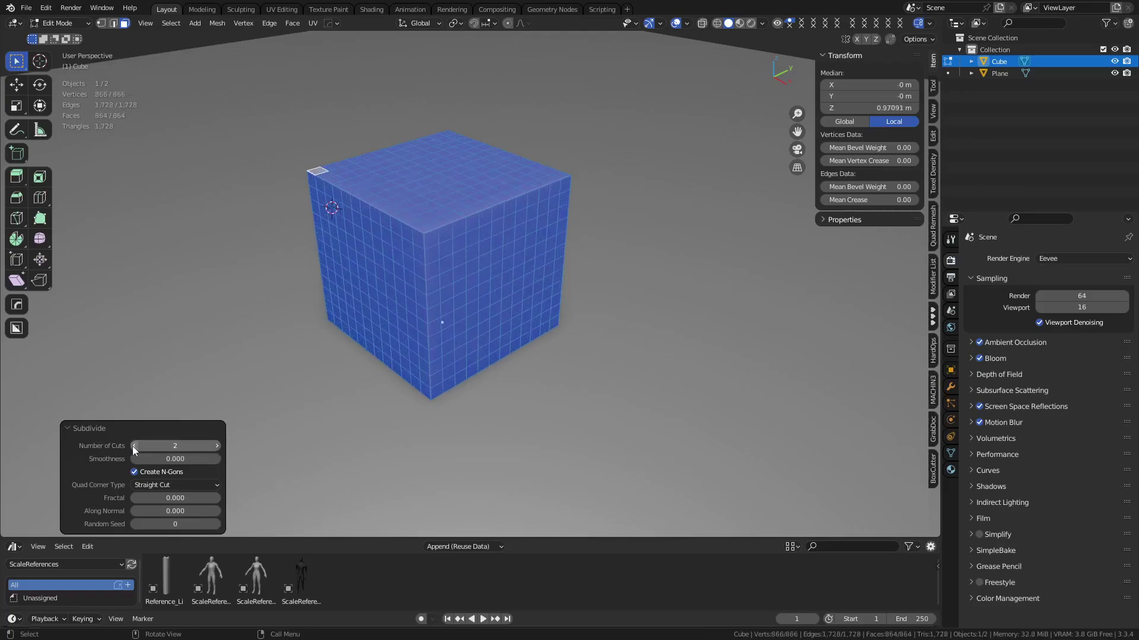
Step: Cycle through vertex, edge and face selection modes, and compare the face and edge context commands
click(103, 24)
click(112, 24)
click(122, 25)
right_click(398, 129)
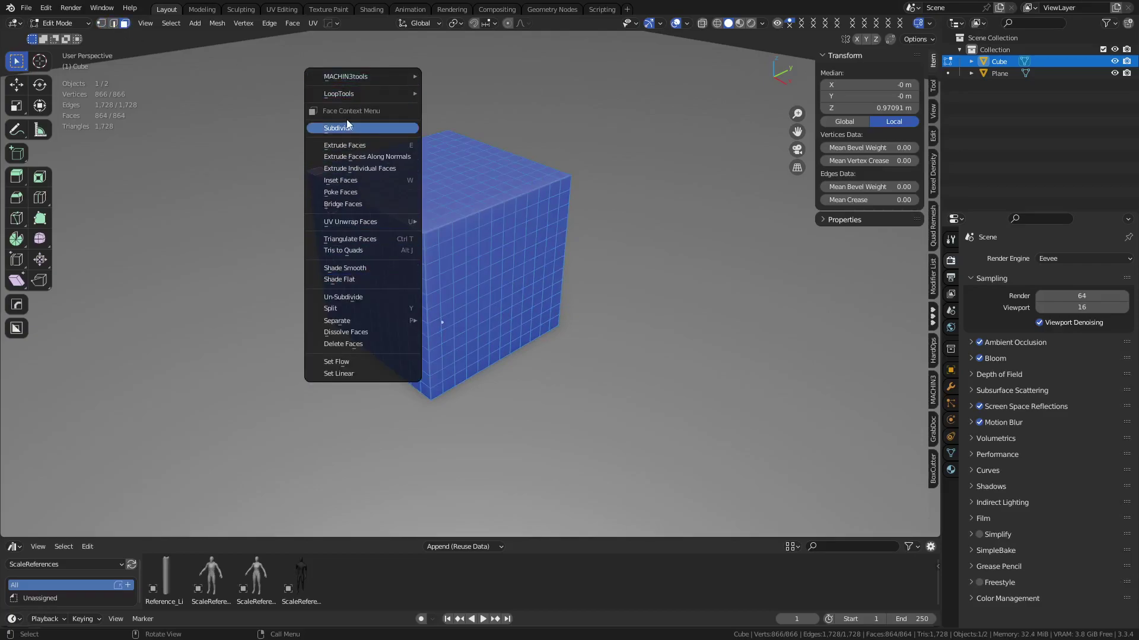
click(112, 25)
right_click(423, 158)
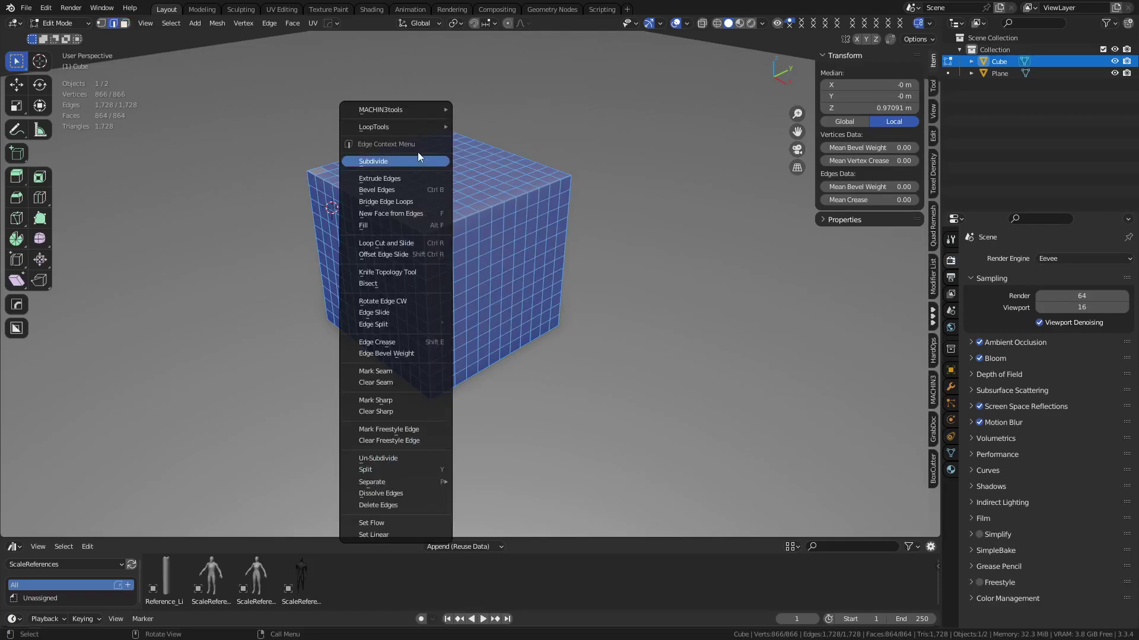
Step: Enable vertex, edge and face selection modes together, and view the combined context commands
shift+click(125, 23)
right_click(458, 175)
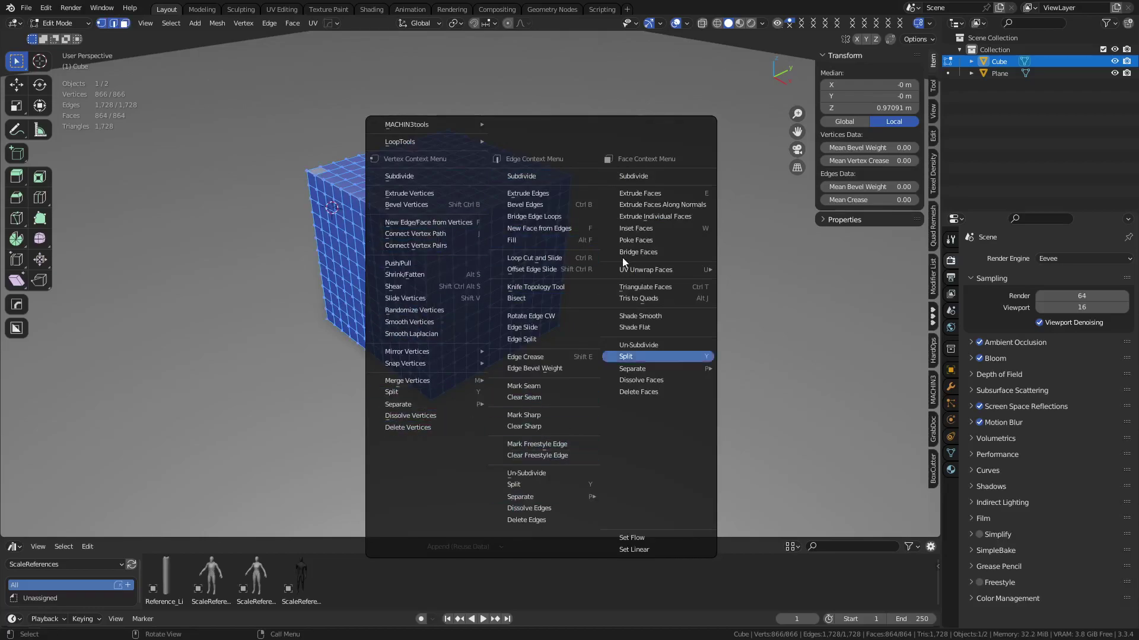
key(Escape)
Step: Pick various vertices, edges and faces on the cube's side, ending on a single face, and switch to edge selection only
click(426, 255)
click(432, 254)
click(451, 249)
click(460, 244)
click(459, 229)
click(471, 226)
click(477, 237)
click(479, 243)
click(477, 228)
click(481, 255)
click(487, 249)
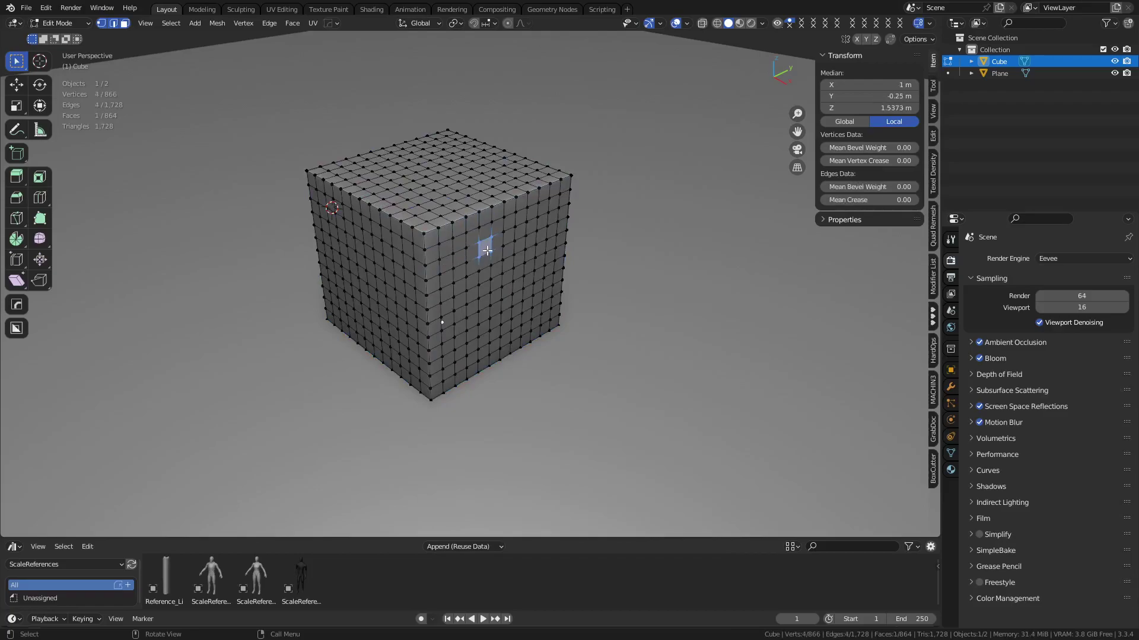
click(486, 265)
click(485, 268)
click(483, 275)
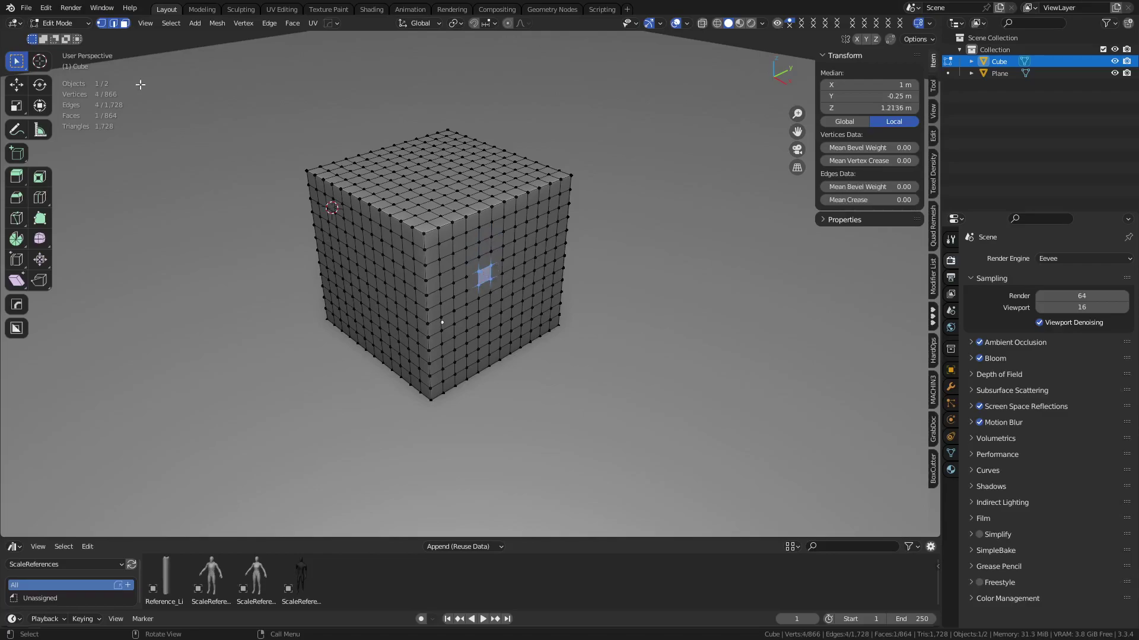
click(114, 23)
Step: Look through the mesh selection options for traits, loops, linked elements, and selecting more or less
middle_drag(448, 249, 438, 257)
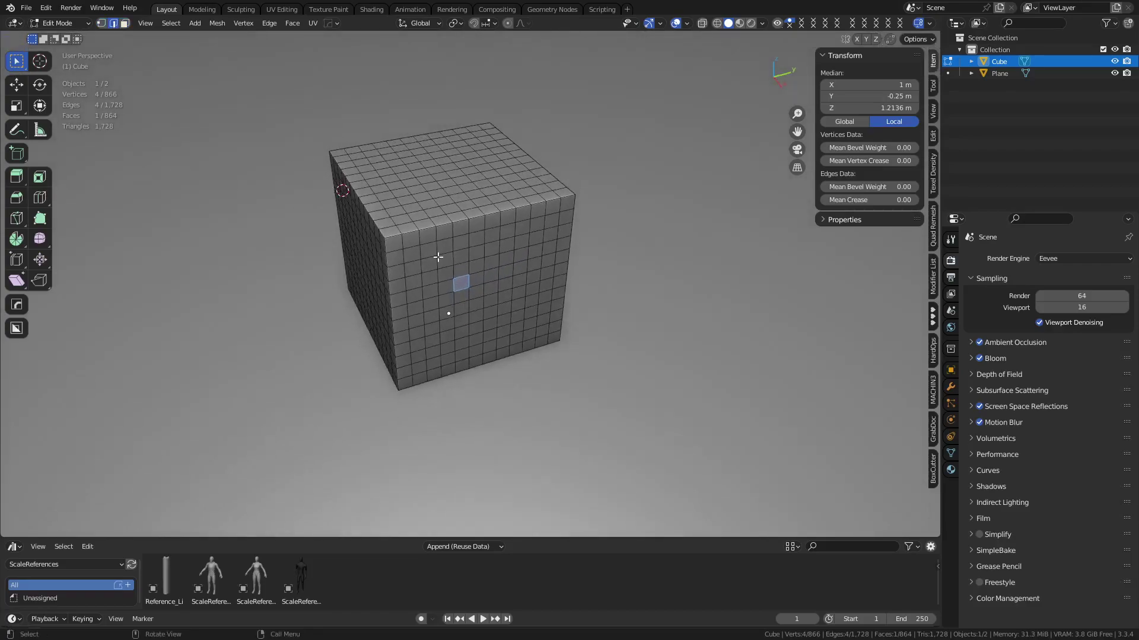
click(171, 23)
mouse_move(237, 185)
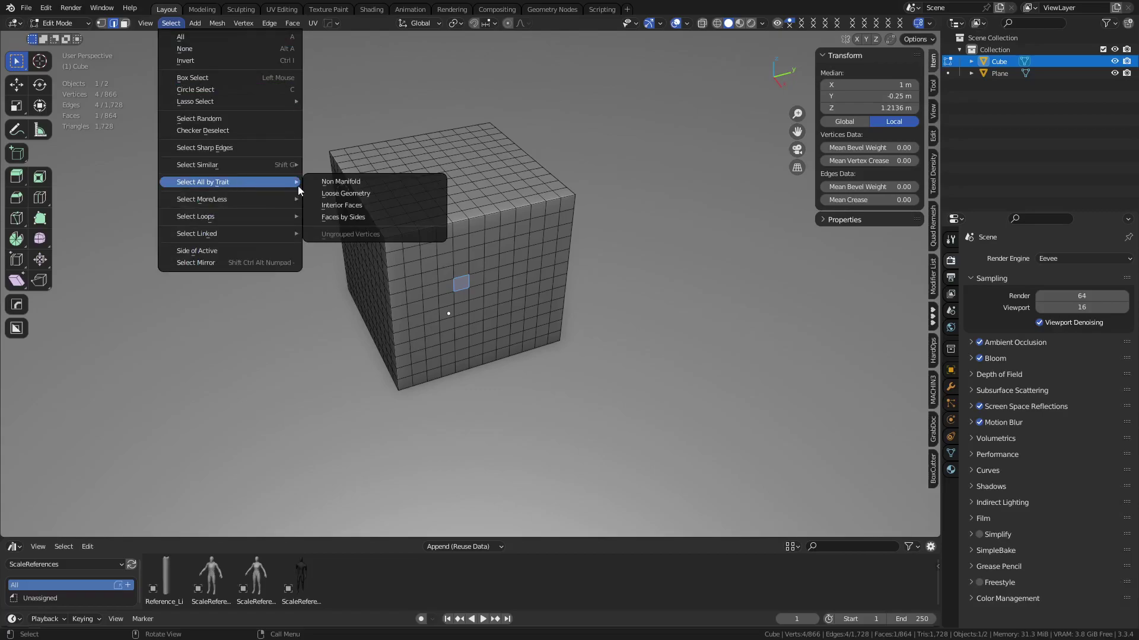
mouse_move(241, 216)
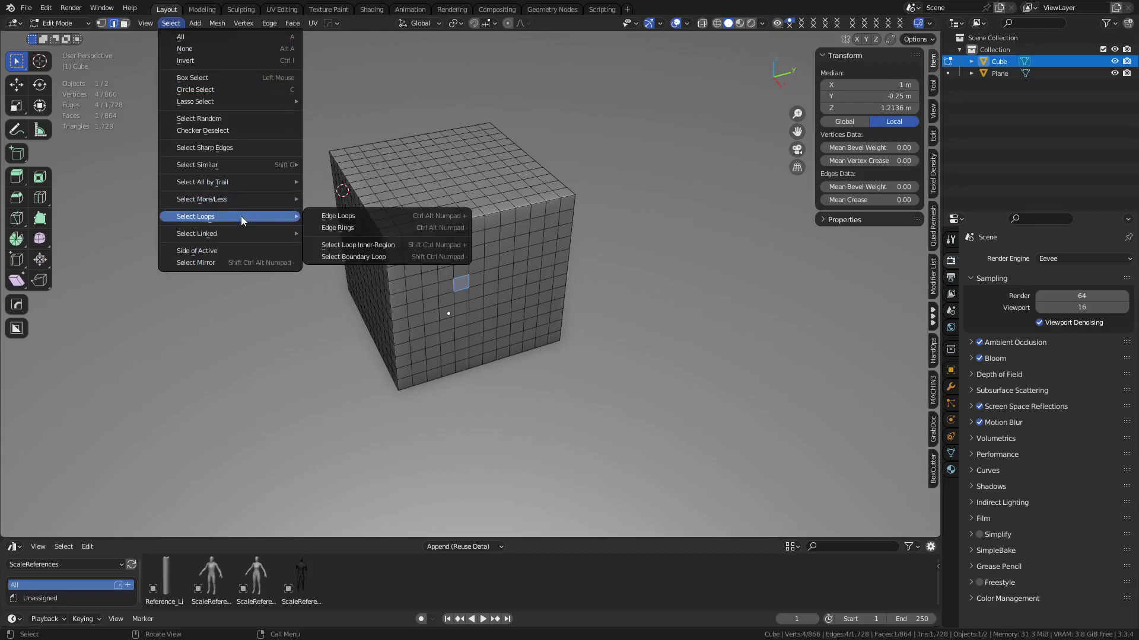
mouse_move(243, 238)
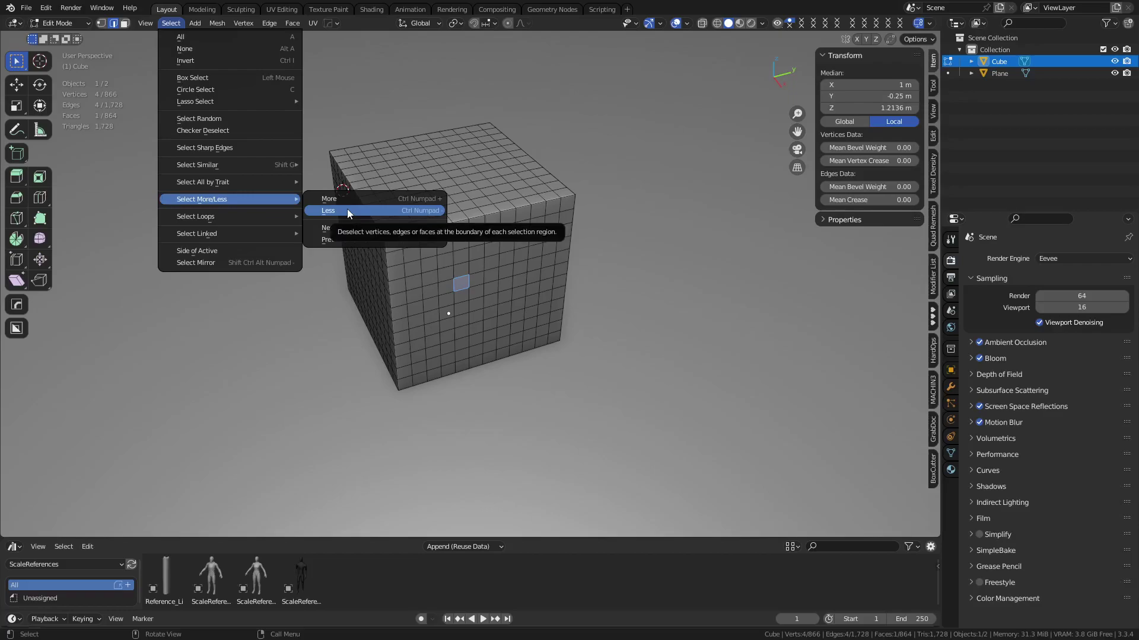
click(361, 204)
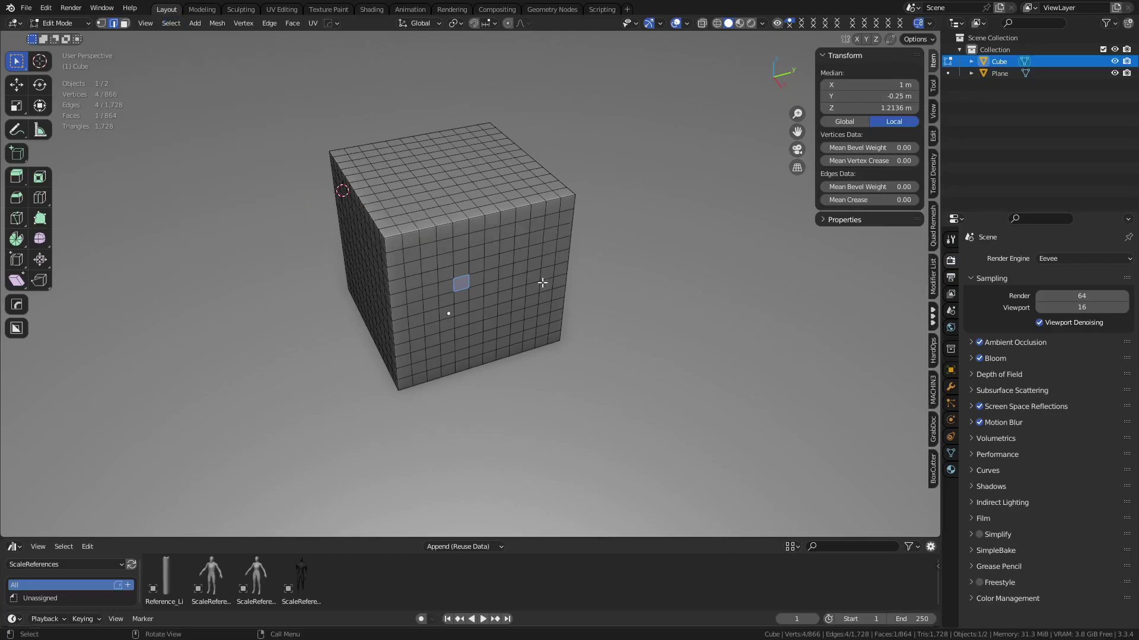
Step: Grow the selection outward from the selected face several times, and shrink it back to a three-by-three block of faces
key(ctrl+KP_Add)
key(ctrl+KP_Add)
key(ctrl+KP_Add)
key(ctrl+KP_Subtract)
key(ctrl+KP_Subtract)
key(ctrl+KP_Subtract)
key(ctrl+KP_Subtract)
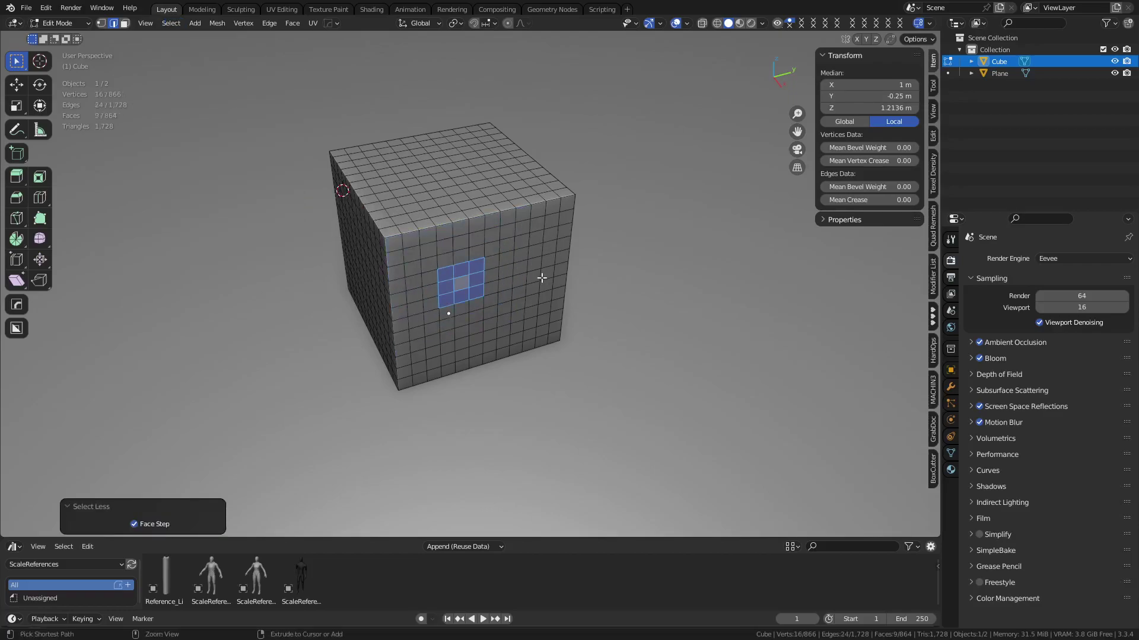
Step: Regrow the selection to the three-by-three face block and view the options for selecting more, less and loops
key(ctrl+KP_Add)
click(163, 24)
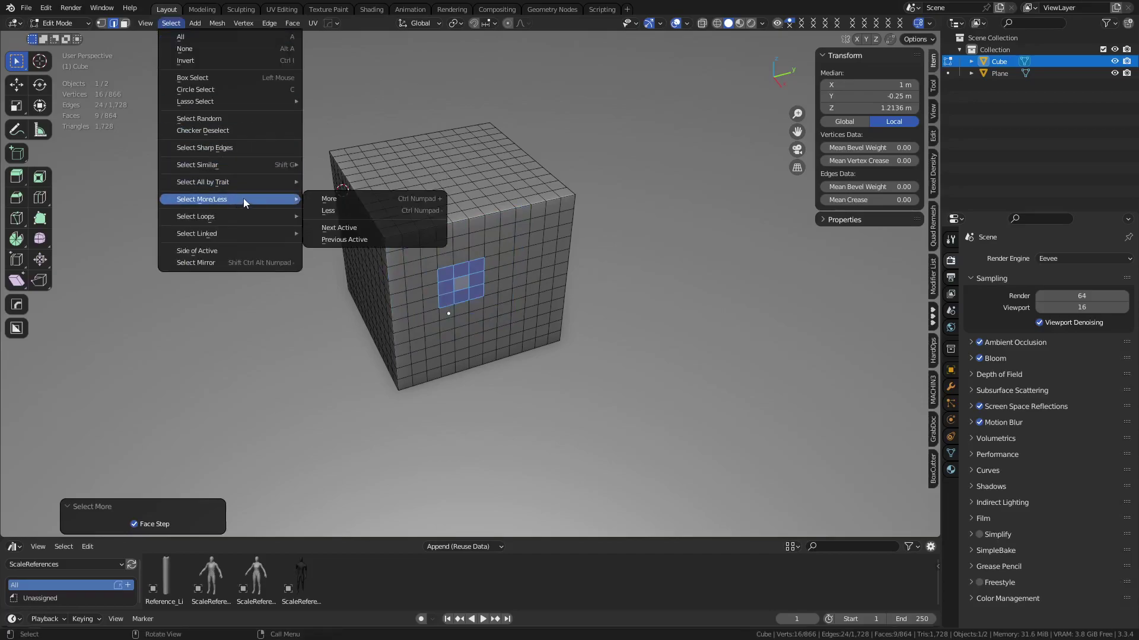
mouse_move(240, 217)
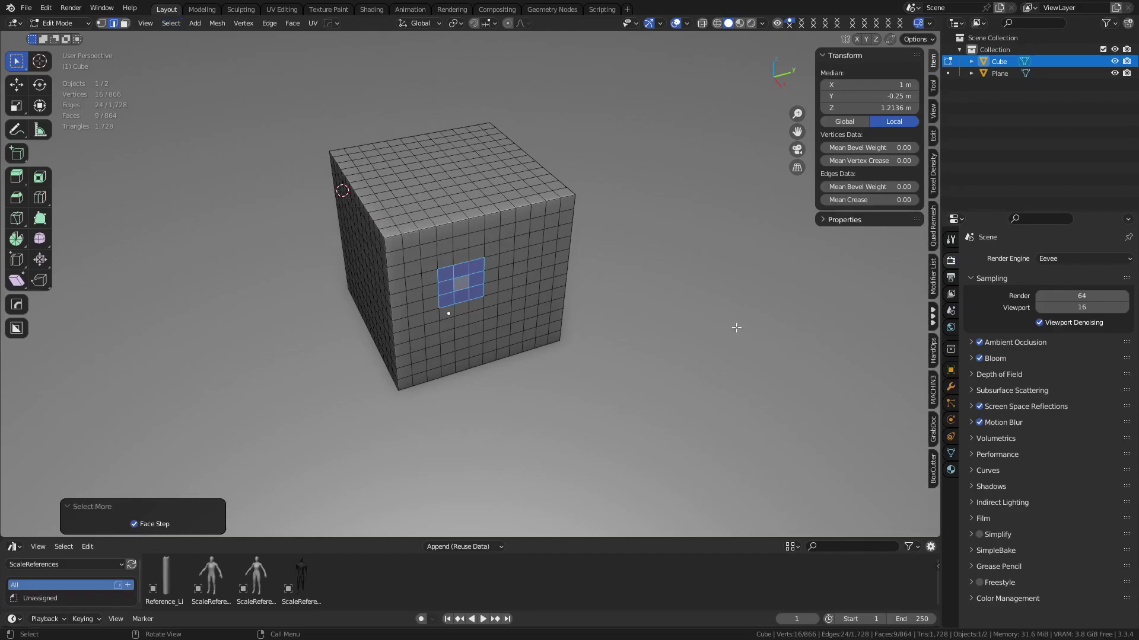
Step: Select four adjacent vertical edge loops running around the cube
click(451, 289)
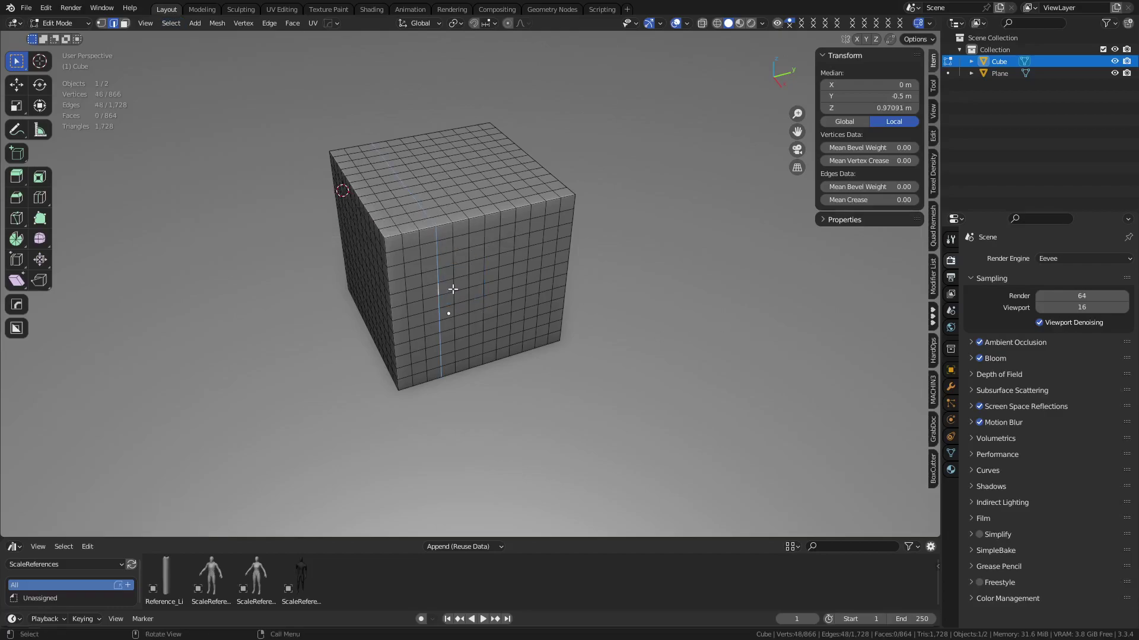
shift+click(468, 278)
shift+click(483, 277)
shift+click(498, 273)
double_click(537, 265)
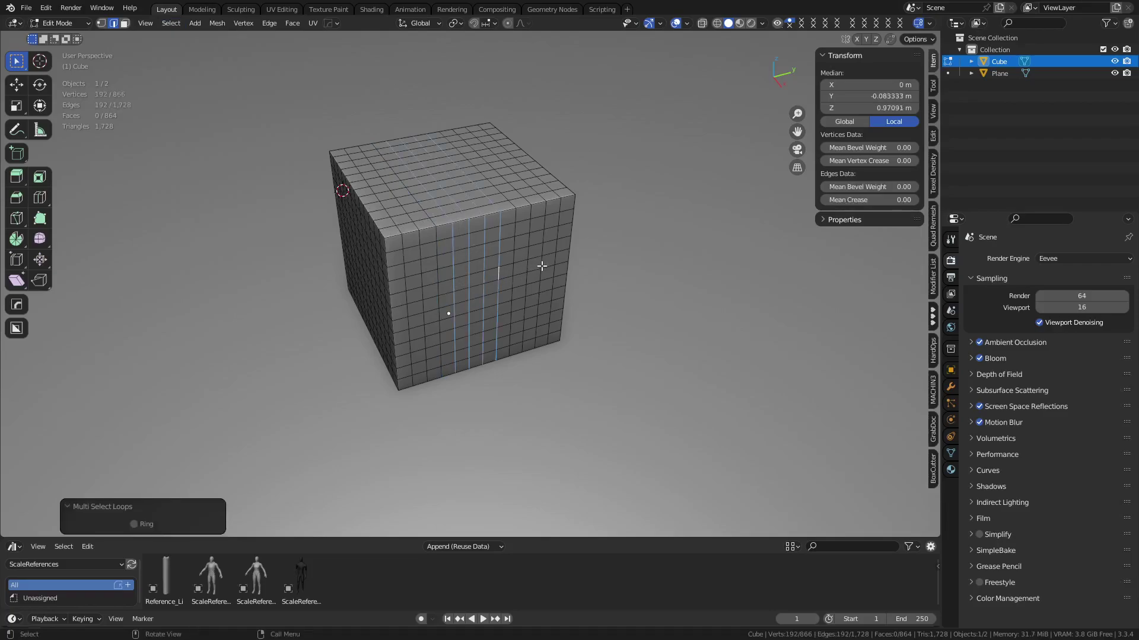
click(542, 266)
Step: Select several vertical edge loops one after another, each replacing the last, and clear the selection
double_click(455, 286)
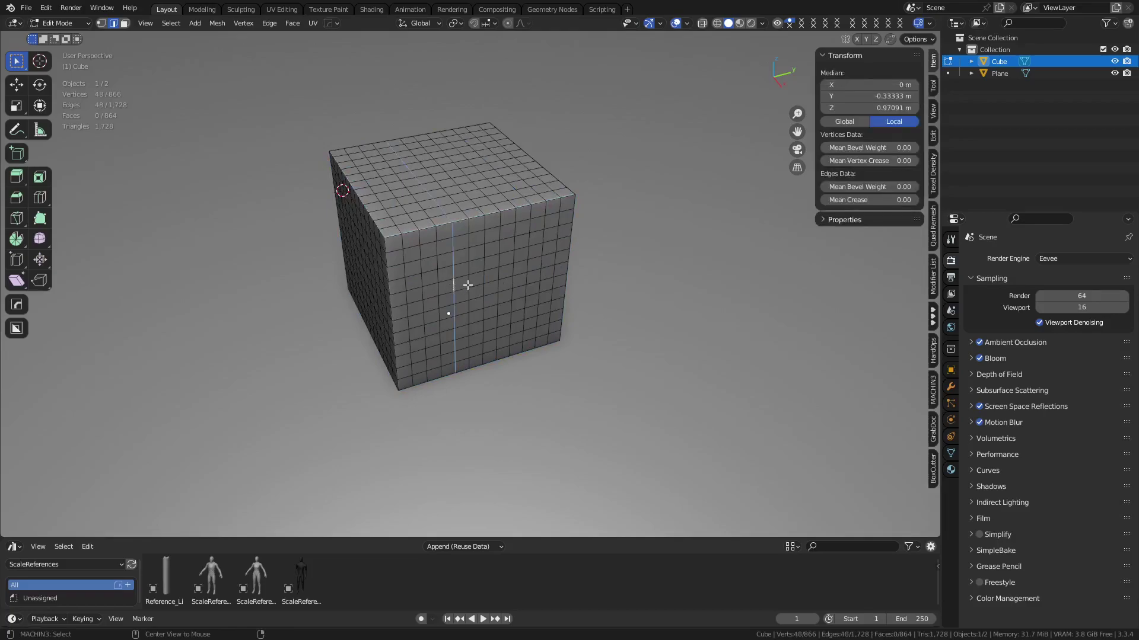
double_click(469, 285)
alt+click(496, 276)
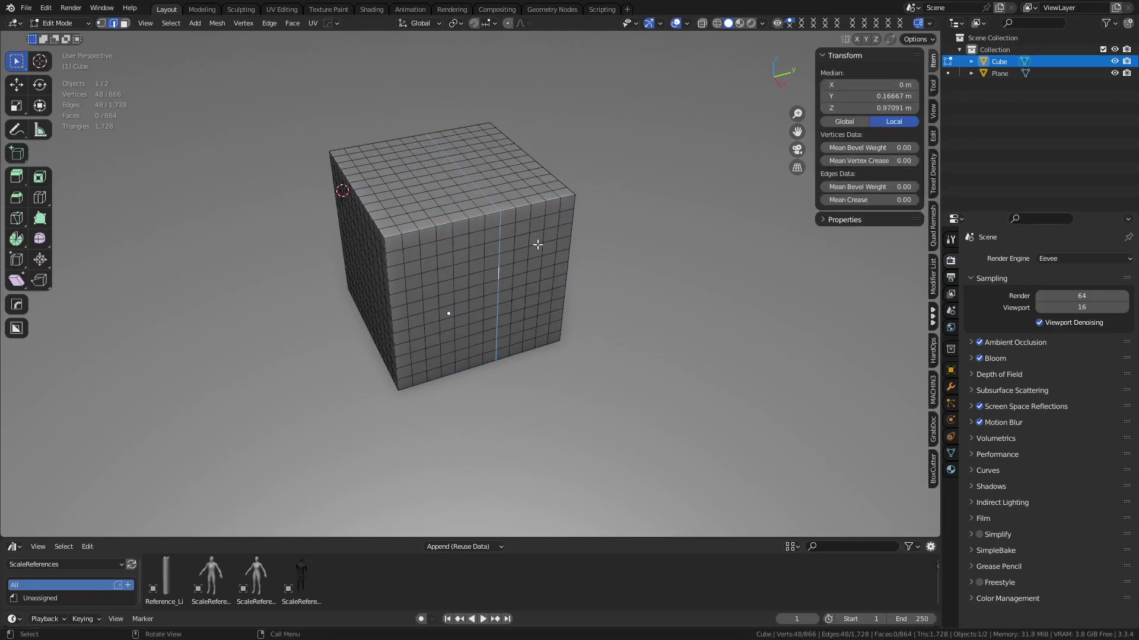
key(alt+a)
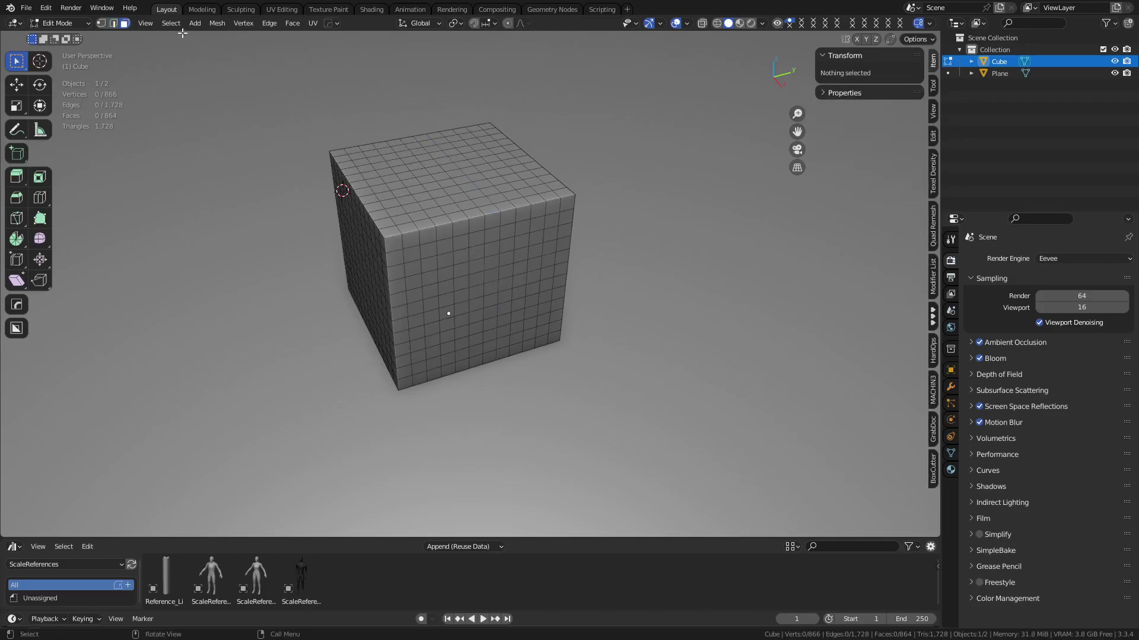
Step: In face selection mode, select five adjacent vertical face loops wrapping around the cube's top and side
alt+click(491, 257)
alt+click(479, 258)
alt+click(463, 261)
alt+shift+click(476, 259)
alt+shift+click(492, 257)
alt+shift+click(508, 254)
alt+shift+click(519, 252)
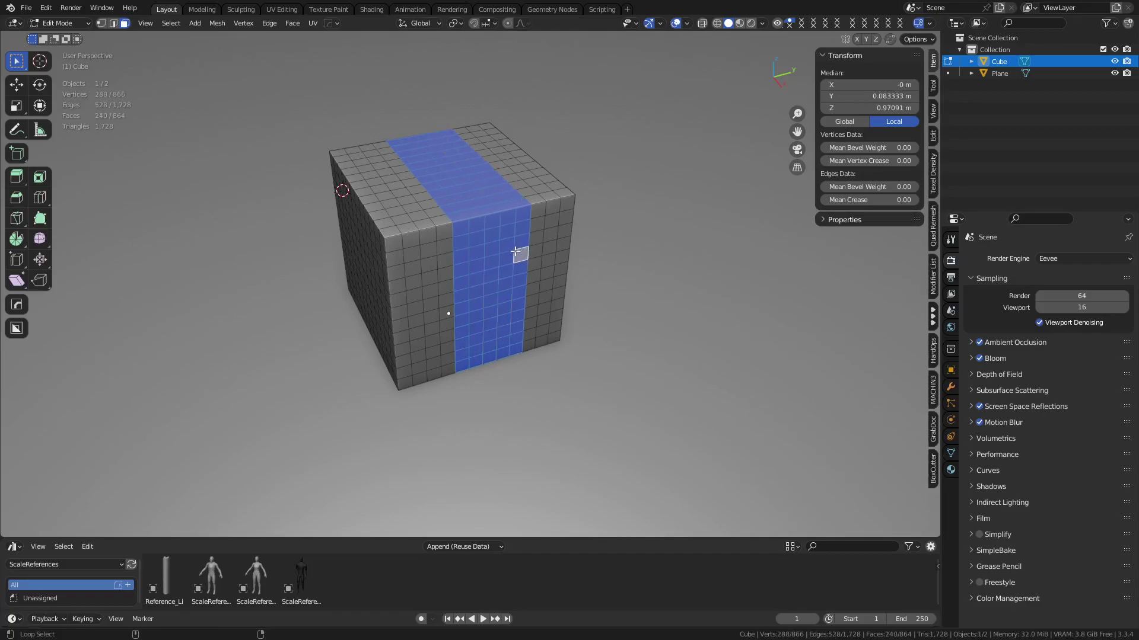
Step: Remove one vertical and two horizontal face loops from the selected band of faces
alt+shift+click(507, 253)
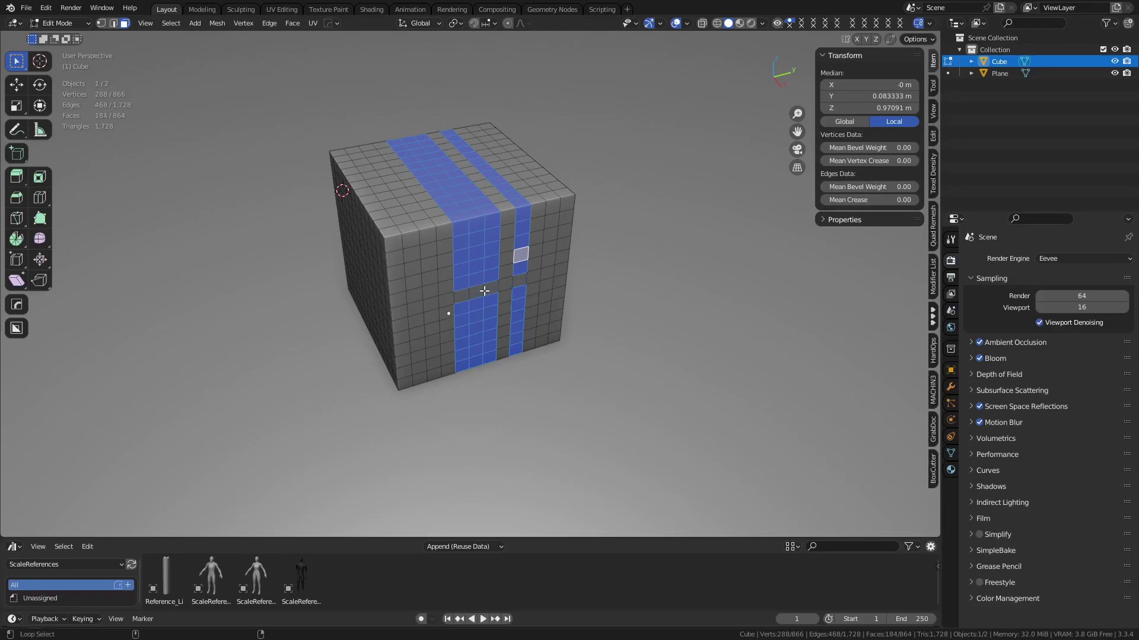
alt+shift+click(483, 327)
middle_drag(457, 198, 461, 189)
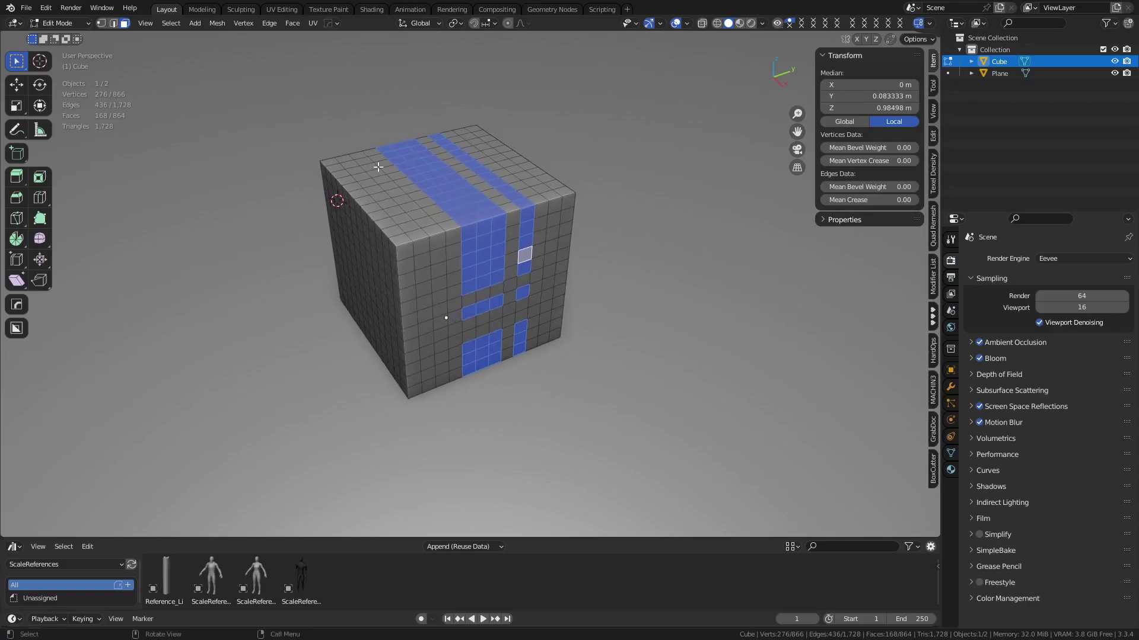
Step: View the loop selection options for edge loops, edge rings, inner region and boundary loop
click(170, 24)
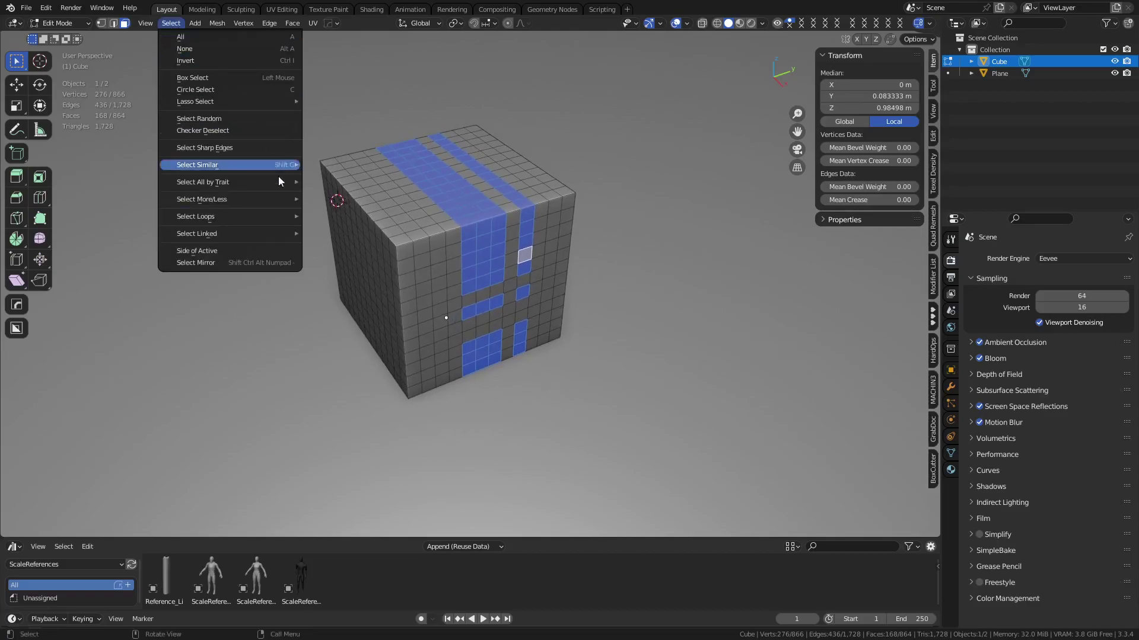
mouse_move(250, 222)
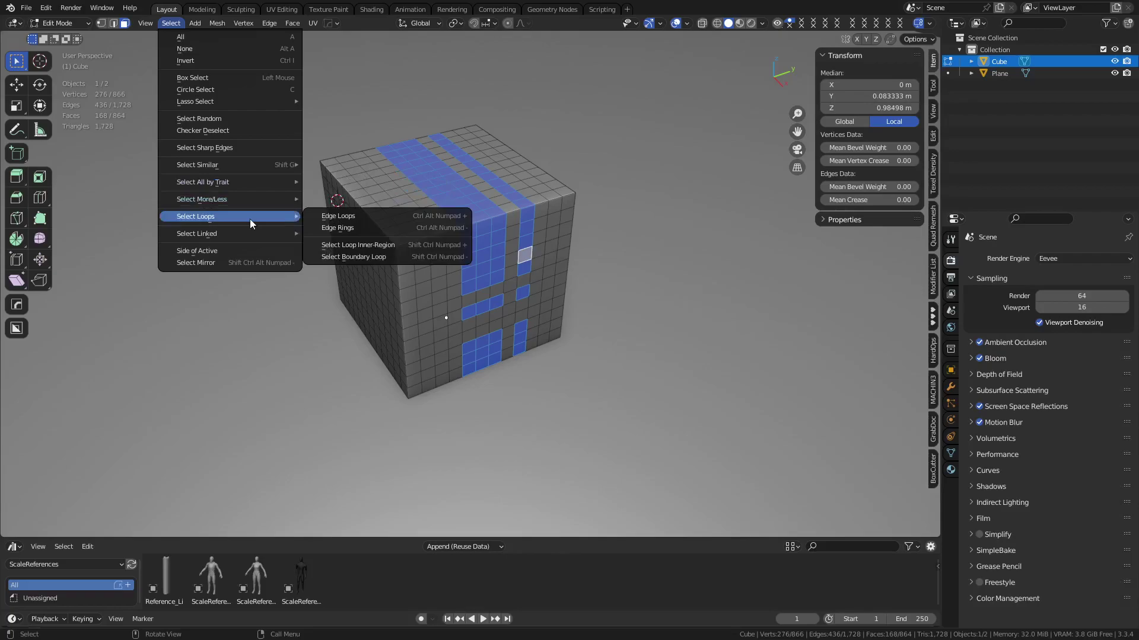
click(384, 257)
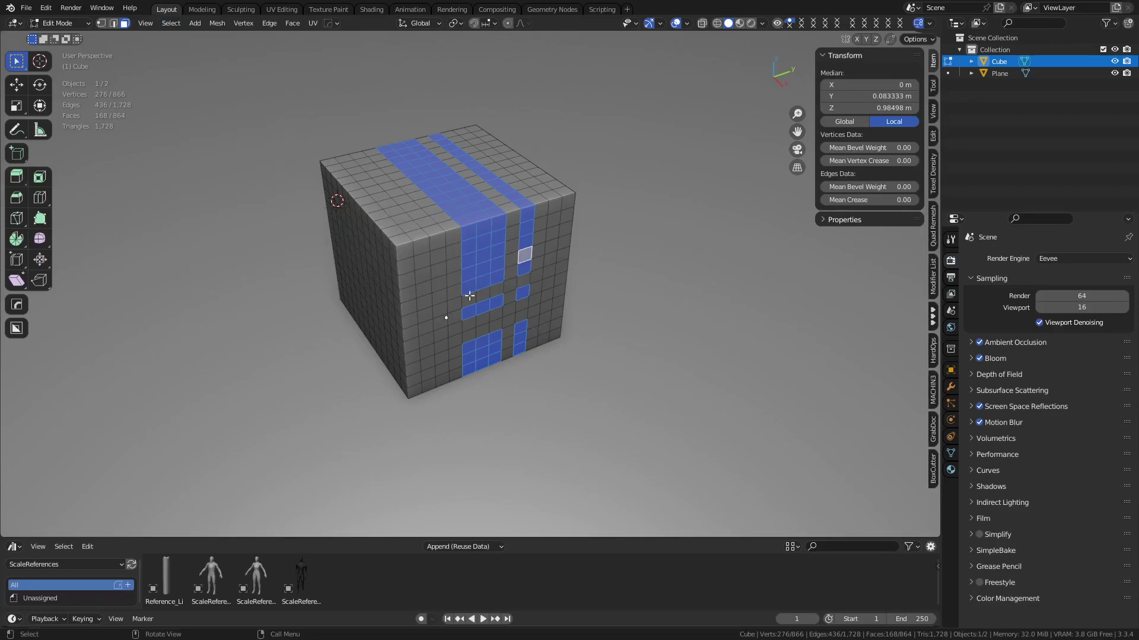
Step: In edge selection mode, trace a closed, roughly rectangular outline on the cube's side with successive shortest-path picks
click(440, 322)
click(430, 274)
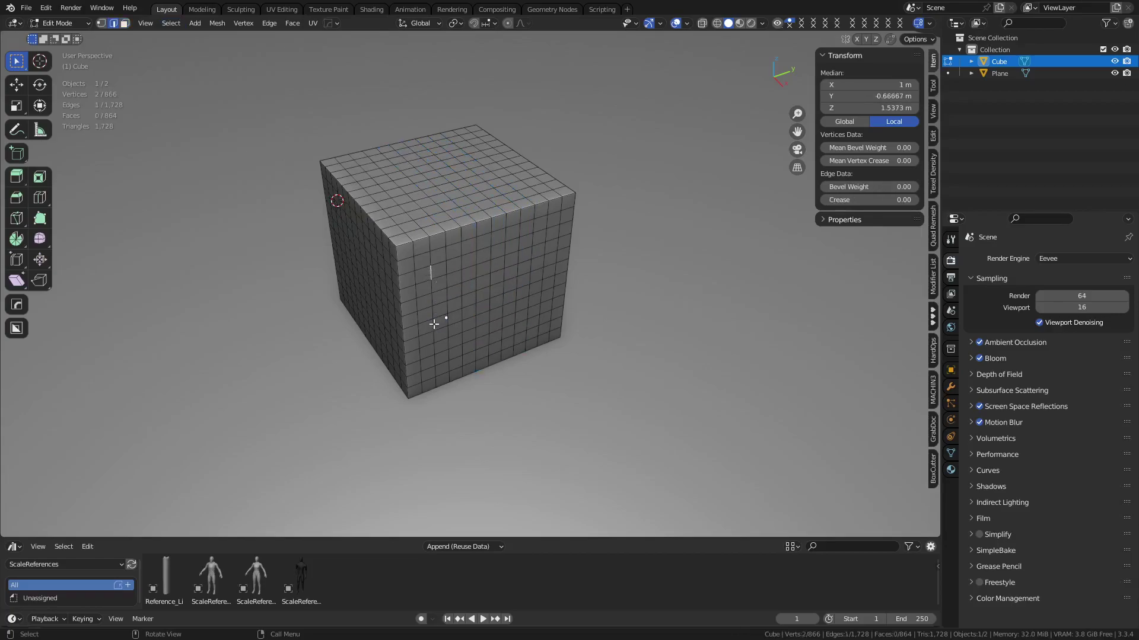
ctrl+click(434, 352)
ctrl+click(523, 325)
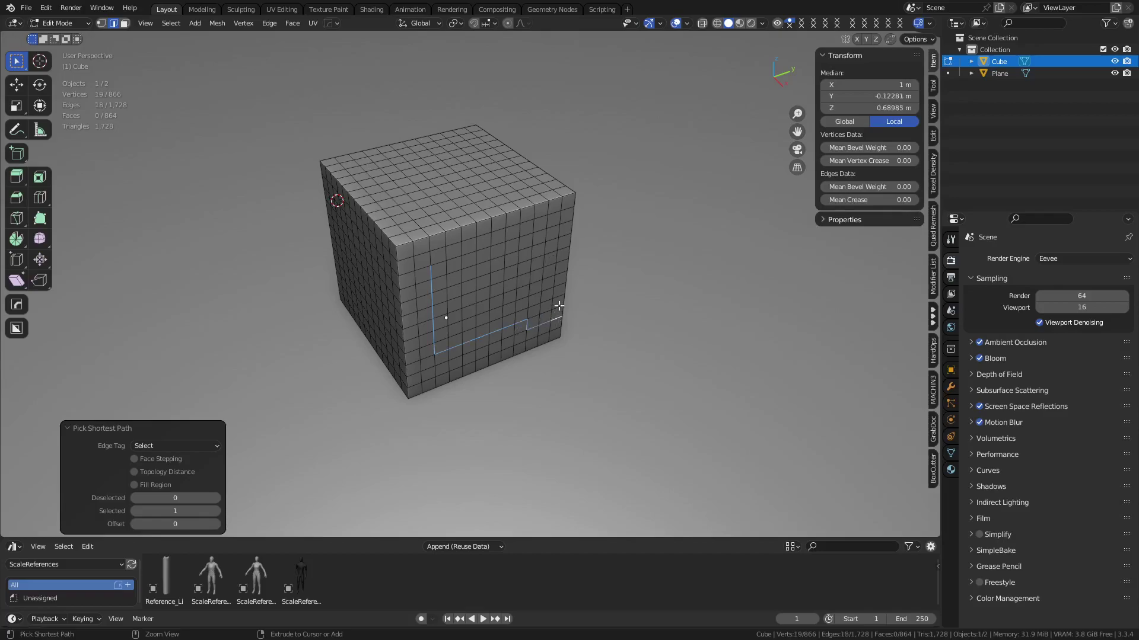
ctrl+click(571, 226)
ctrl+click(438, 264)
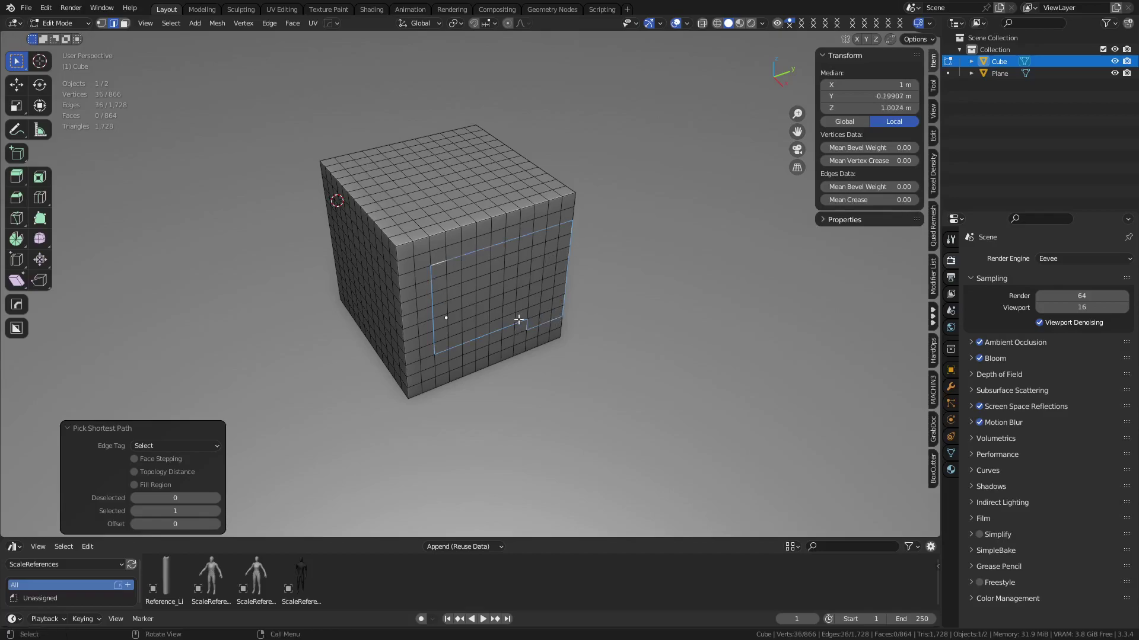
Step: Select the inner region enclosed by the edge outline on the cube's side
middle_drag(535, 325, 510, 320)
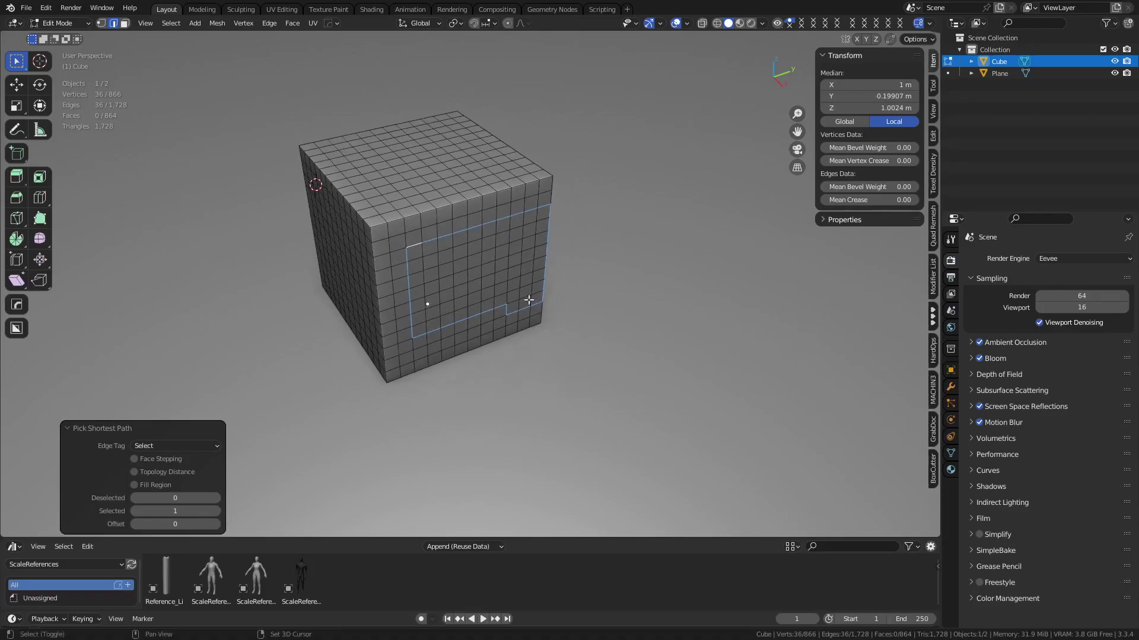
click(170, 23)
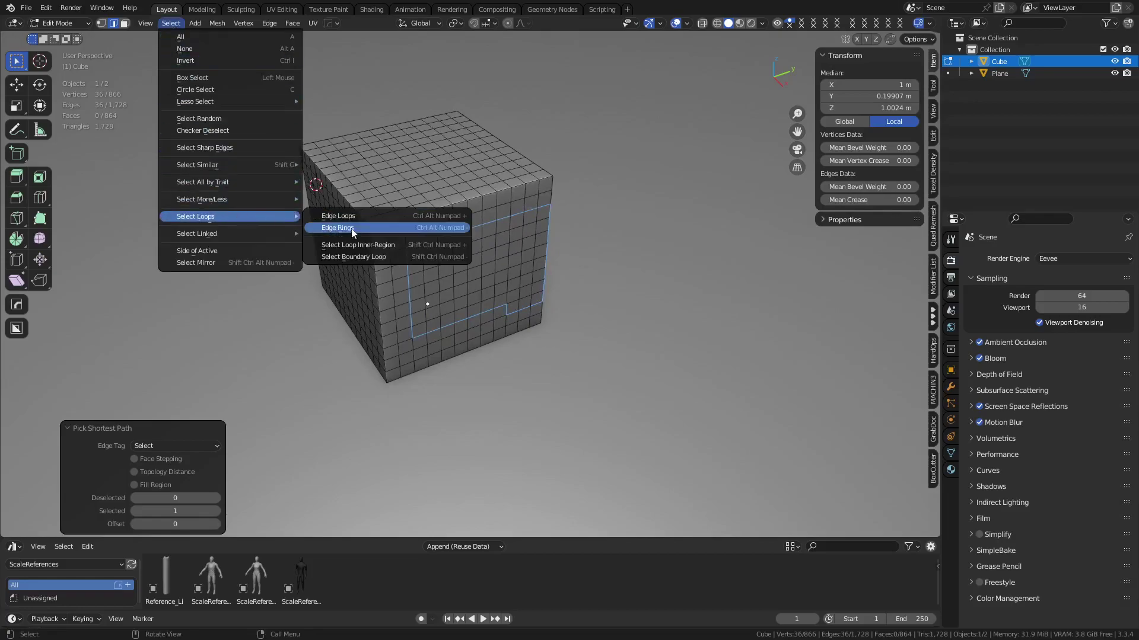
click(388, 246)
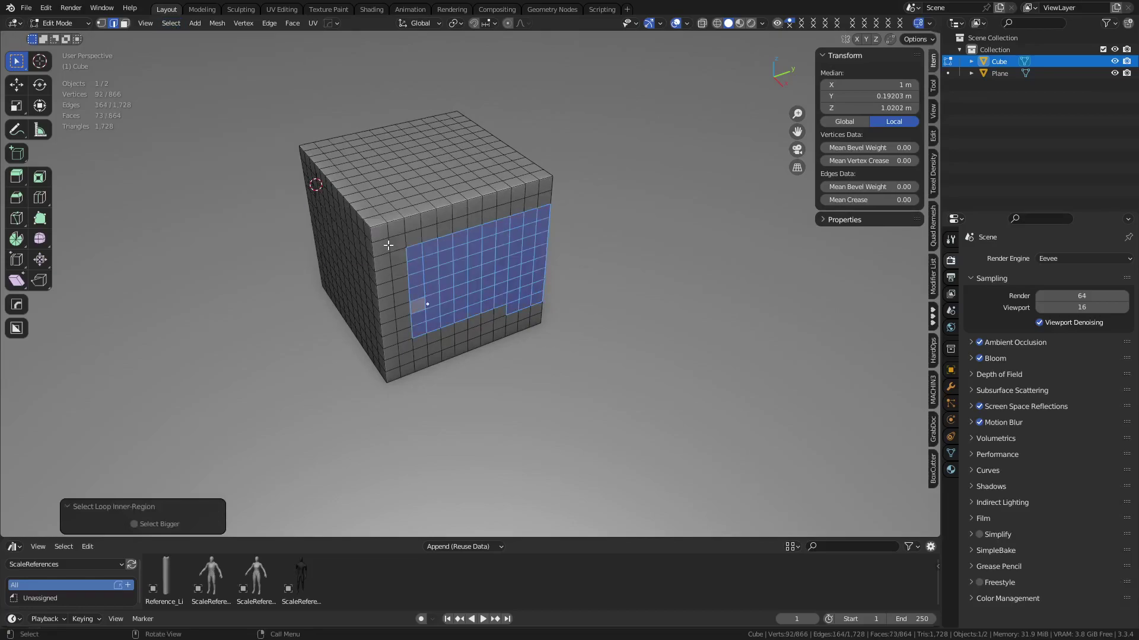
Step: In face selection mode, select a filled rectangular region of faces on the cube's side between two opposite corner faces
click(557, 302)
click(404, 324)
ctrl+shift+click(498, 217)
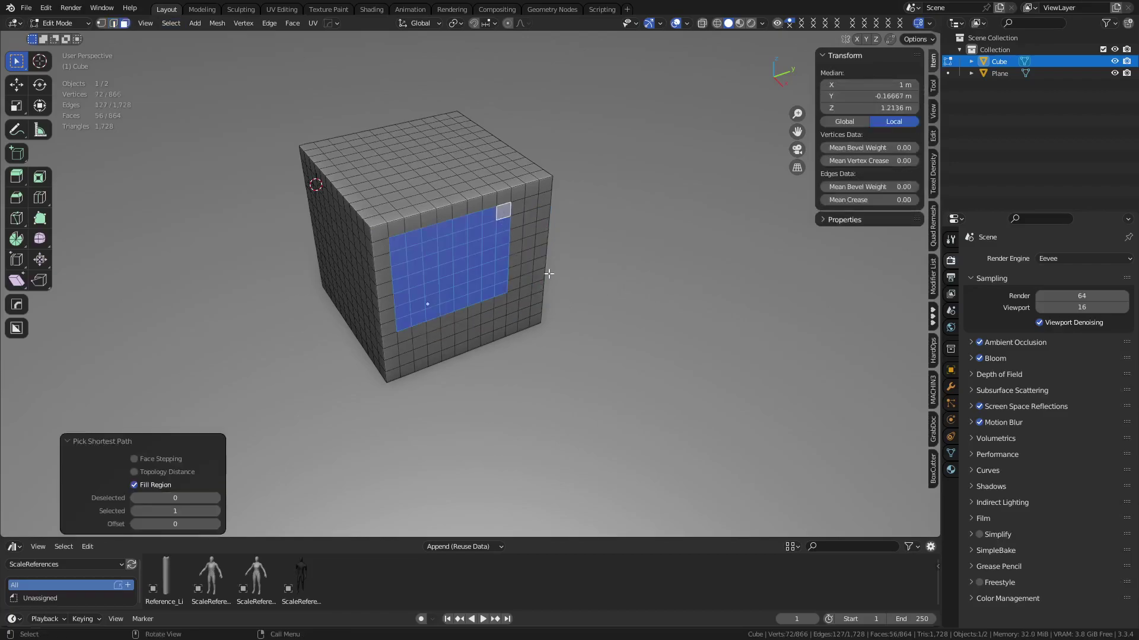
Step: Convert the rectangular face selection on the cube's side into its boundary loop
click(171, 23)
mouse_move(241, 215)
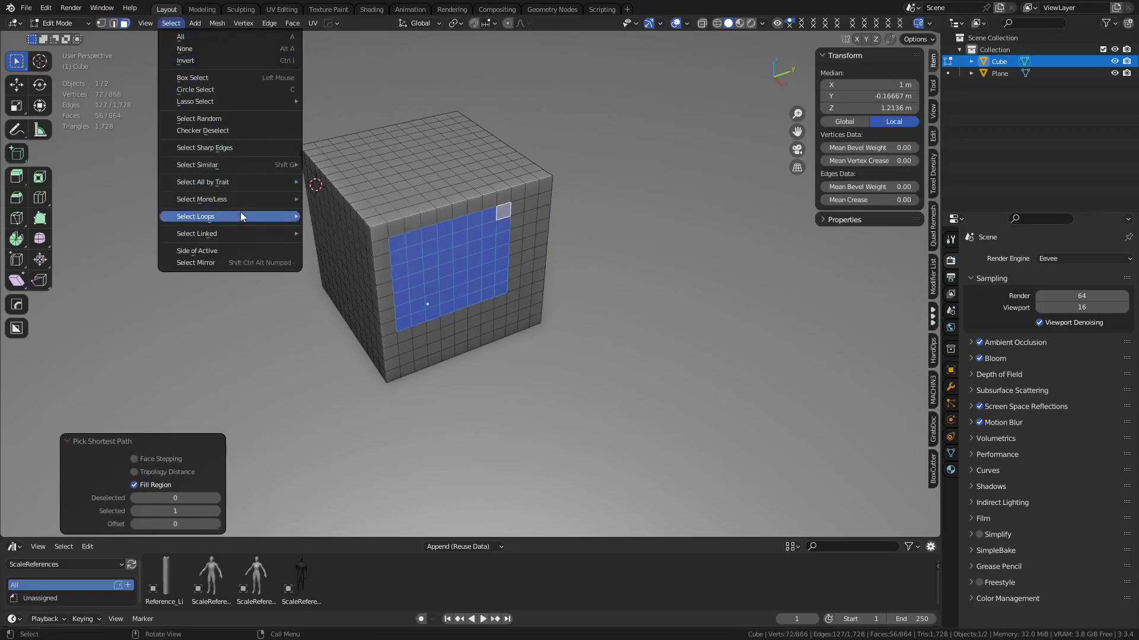
click(361, 259)
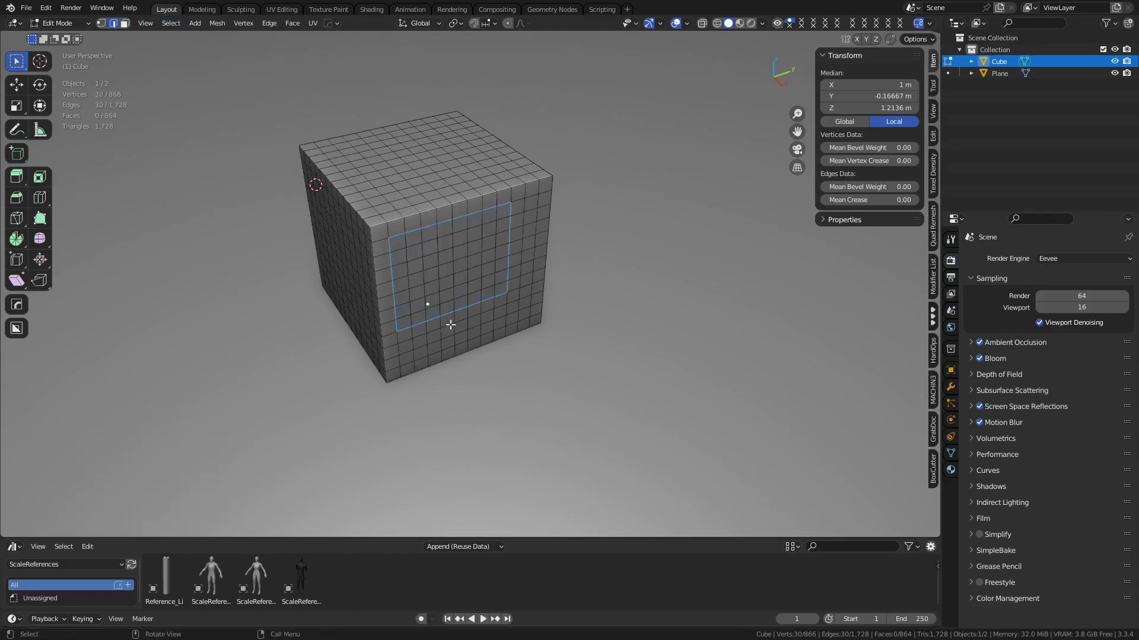
Step: Select the inner region of the rectangular boundary loop, compare it by undoing and redoing, and undo it
key(ctrl+alt+l)
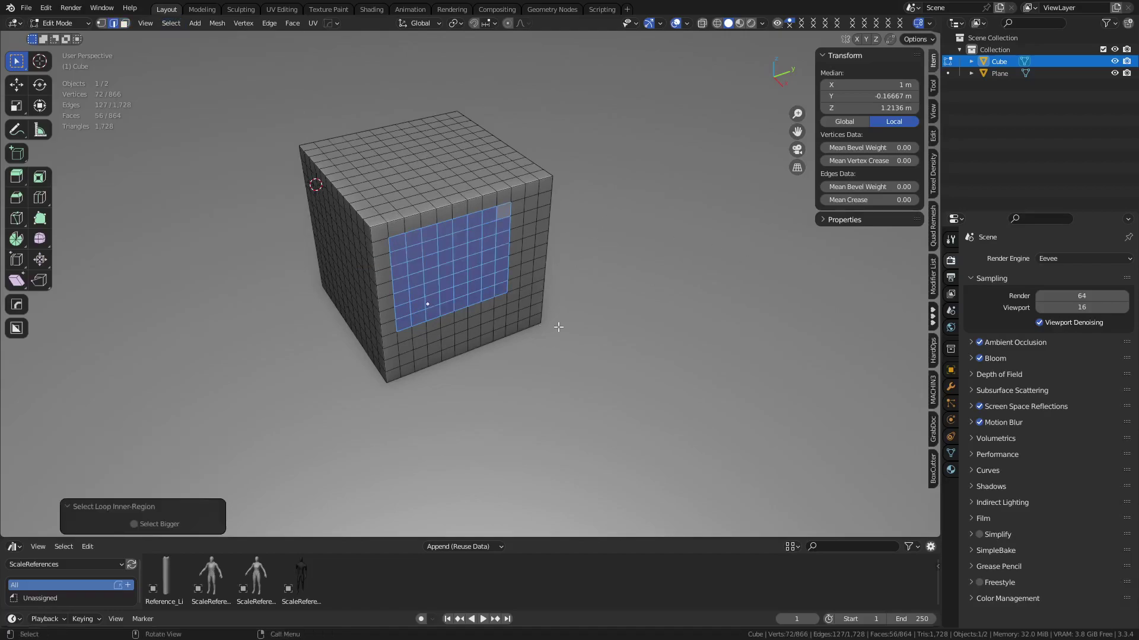
key(ctrl+z)
key(ctrl+shift+z)
key(ctrl+z)
Step: Switch to face selection and extend a shortest path of faces across the cube's side from a single lower face
click(433, 347)
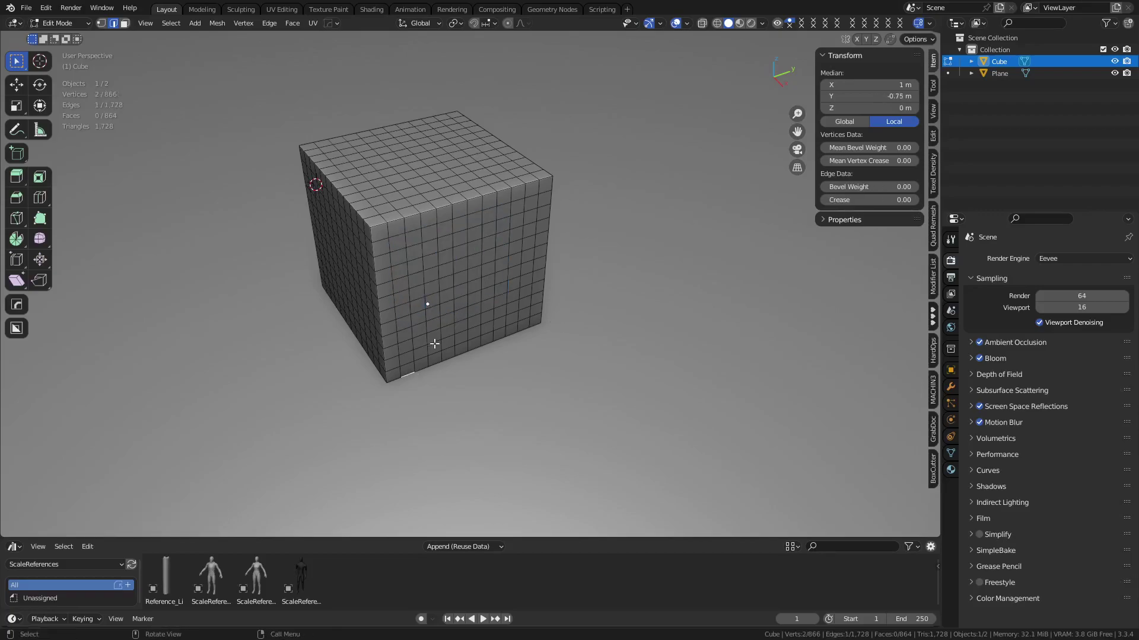
key(3)
click(432, 337)
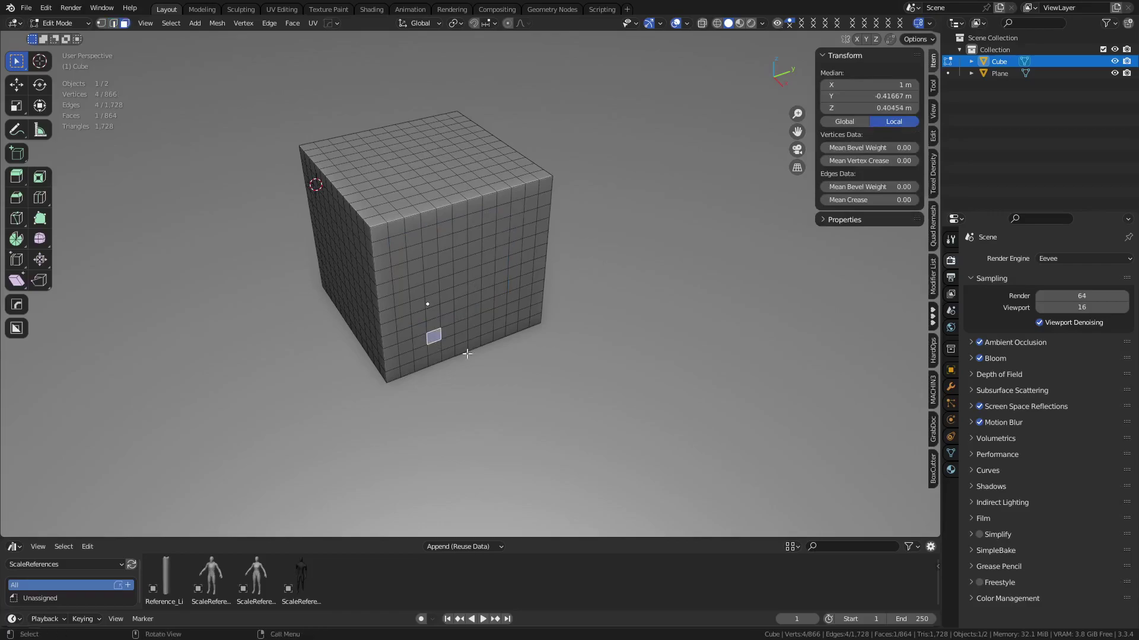
ctrl+click(504, 296)
ctrl+click(535, 244)
Step: Select the shortest face path from the top's far corner to the side's lower area, and toggle Topology Distance on and off
click(341, 145)
ctrl+click(513, 295)
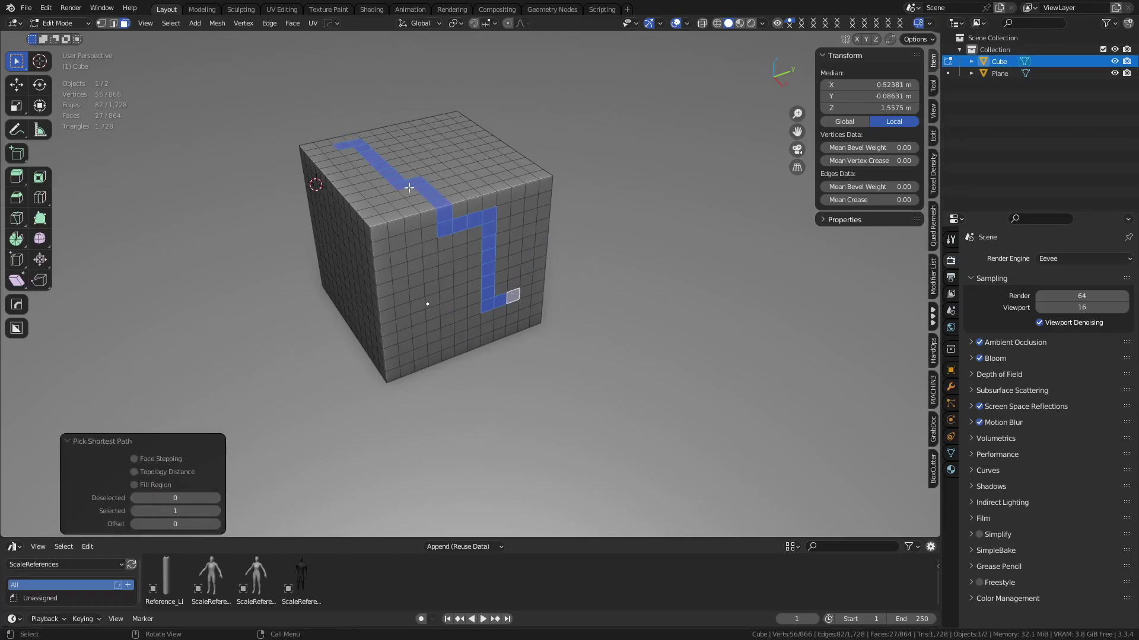
click(166, 474)
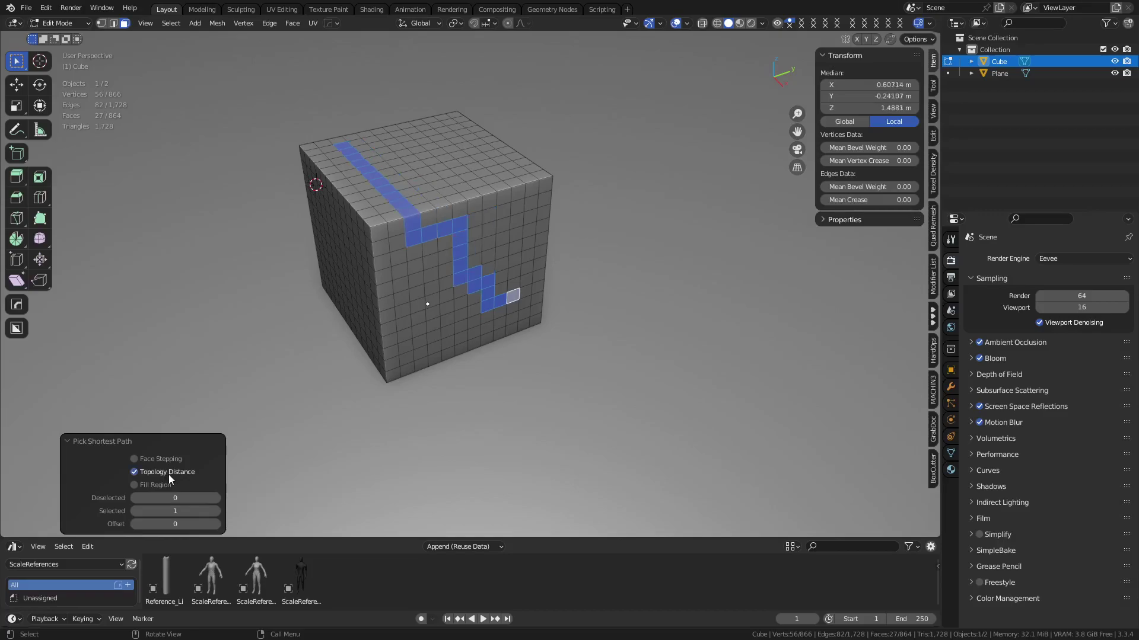
click(169, 474)
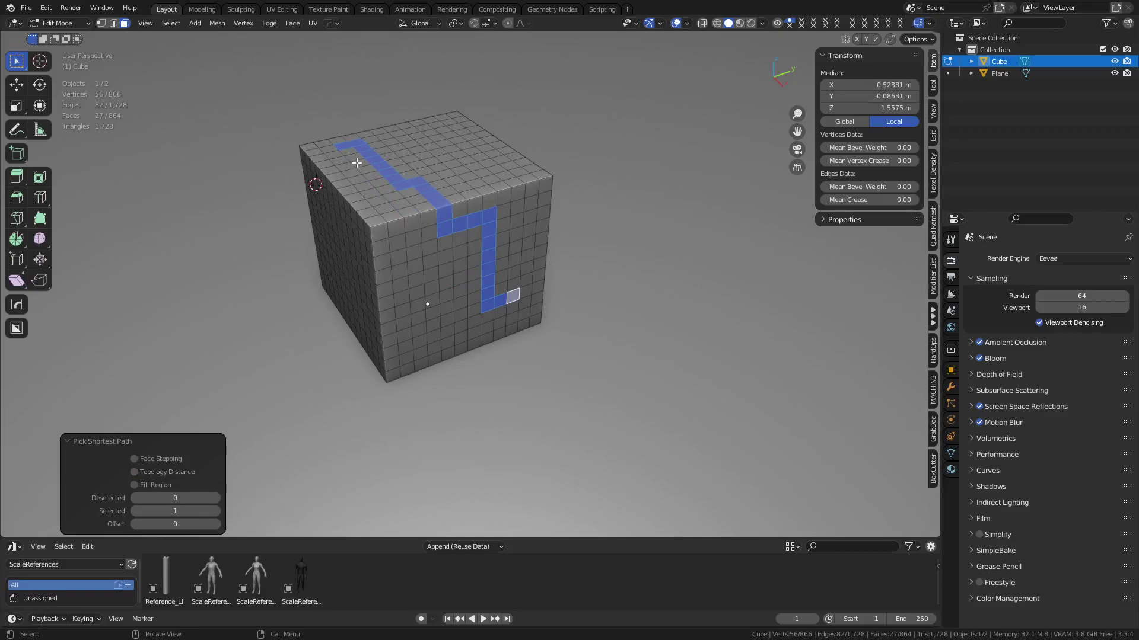
Step: Select a filled region of faces spanning the cube's top and side, and reduce it to its boundary edges
click(342, 145)
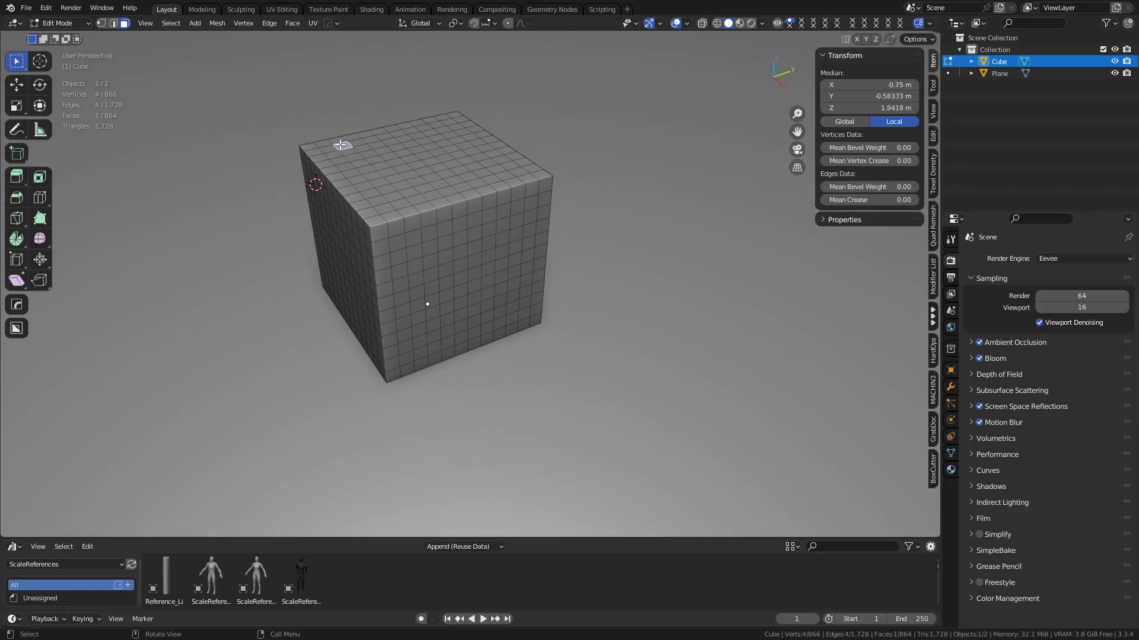
ctrl+shift+click(523, 304)
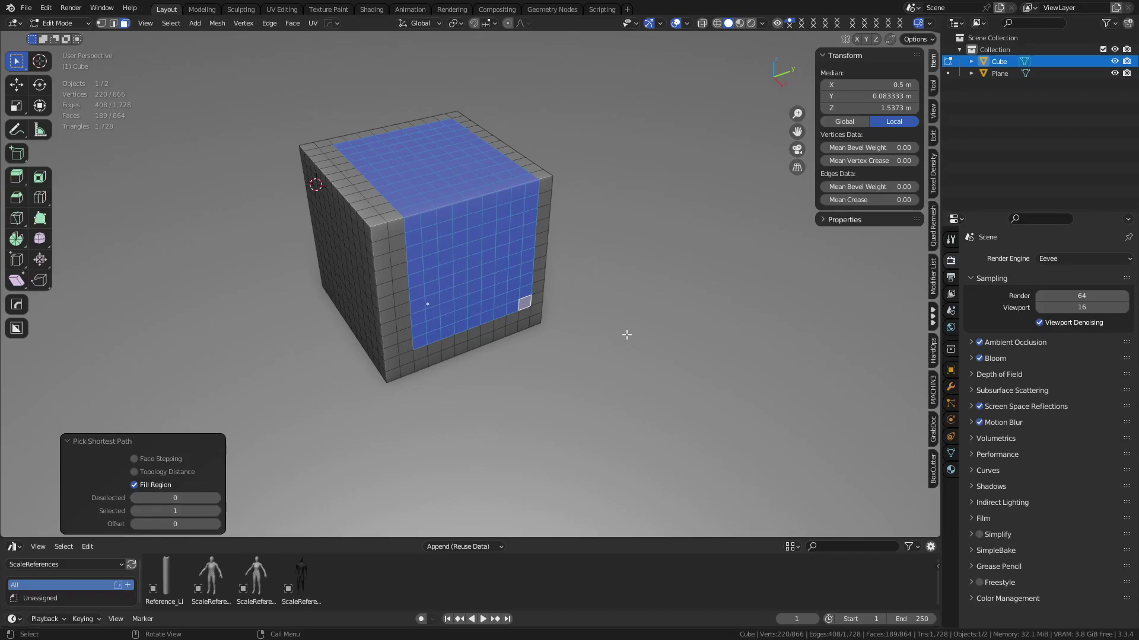
key(ctrl+2)
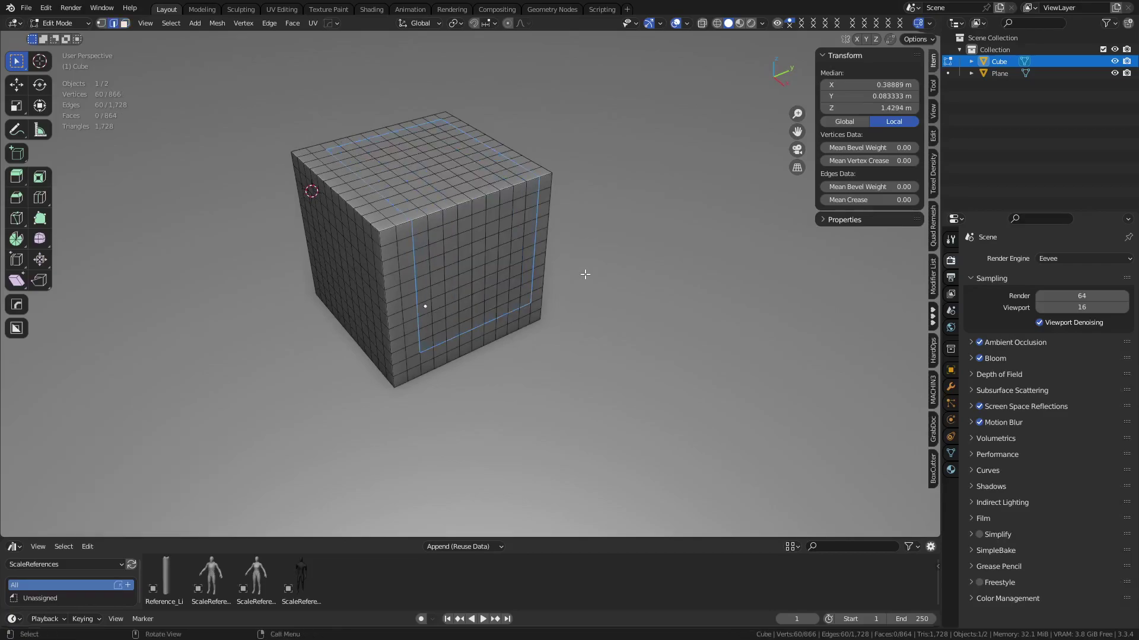
Step: Bevel the boundary edges with 2 segments and a width of 0.0414 m, and select an edge loop along the bevel
key(ctrl+b)
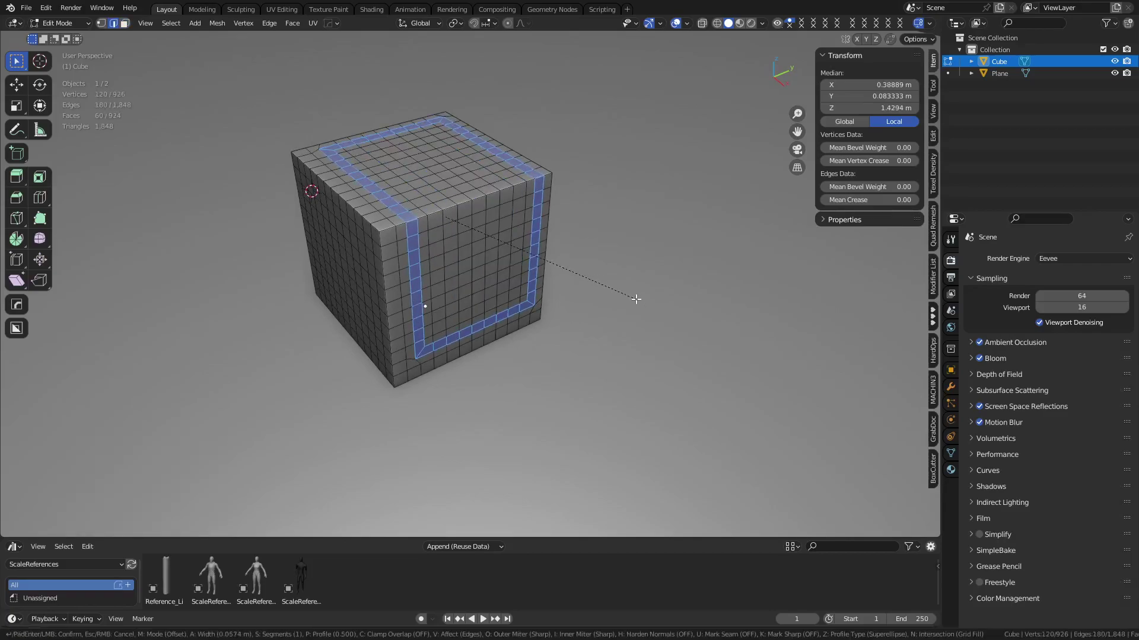
scroll(622, 294, up, 1)
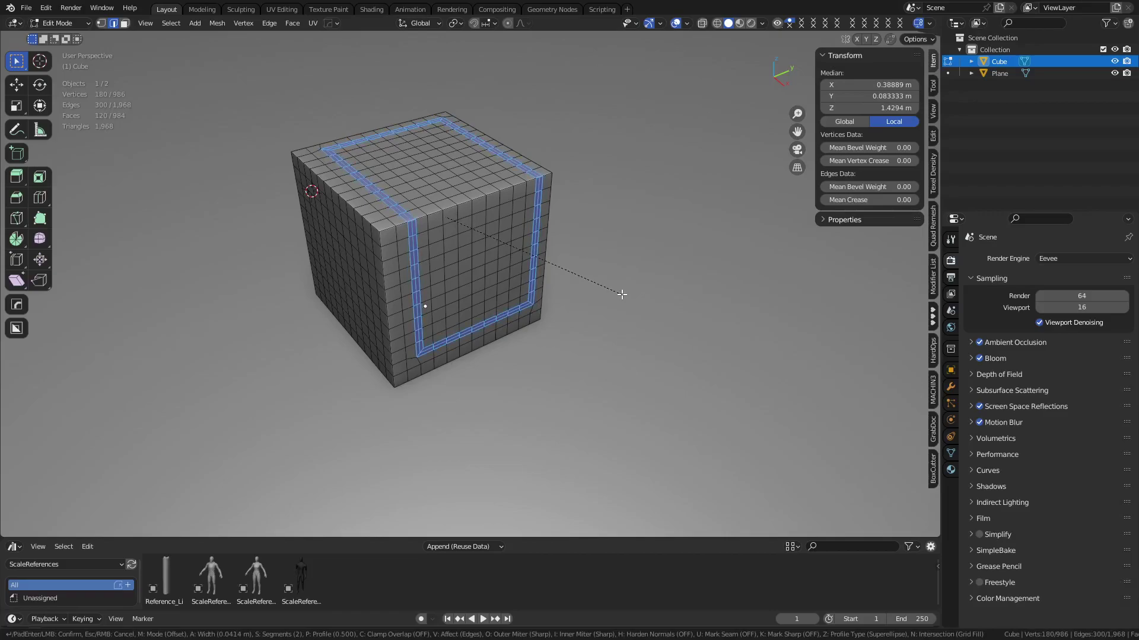
click(622, 294)
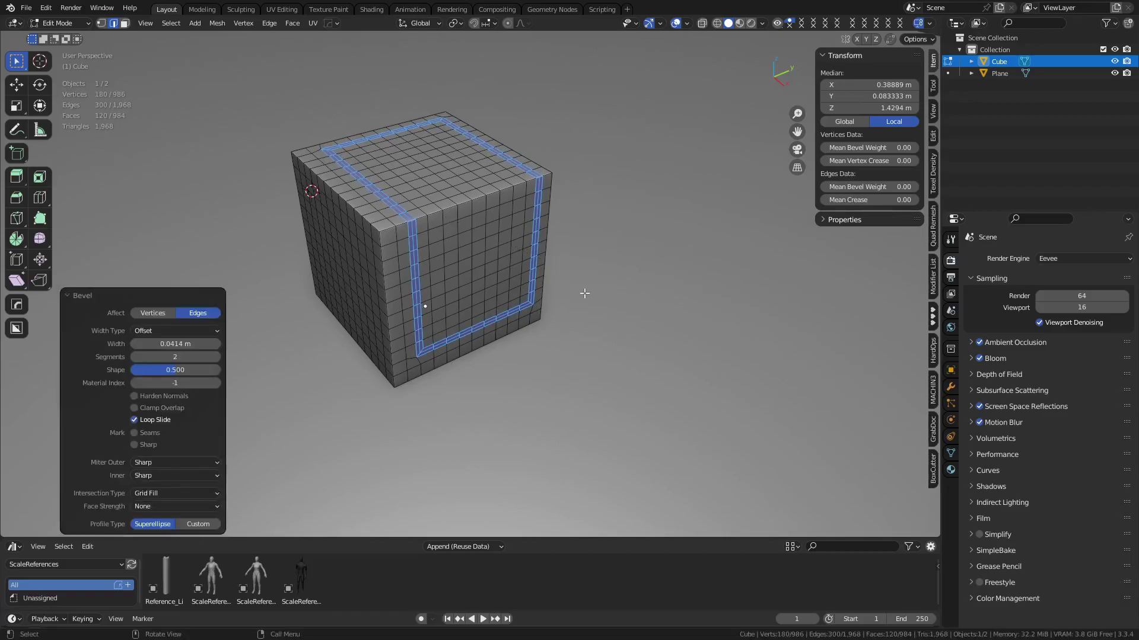
alt+click(408, 218)
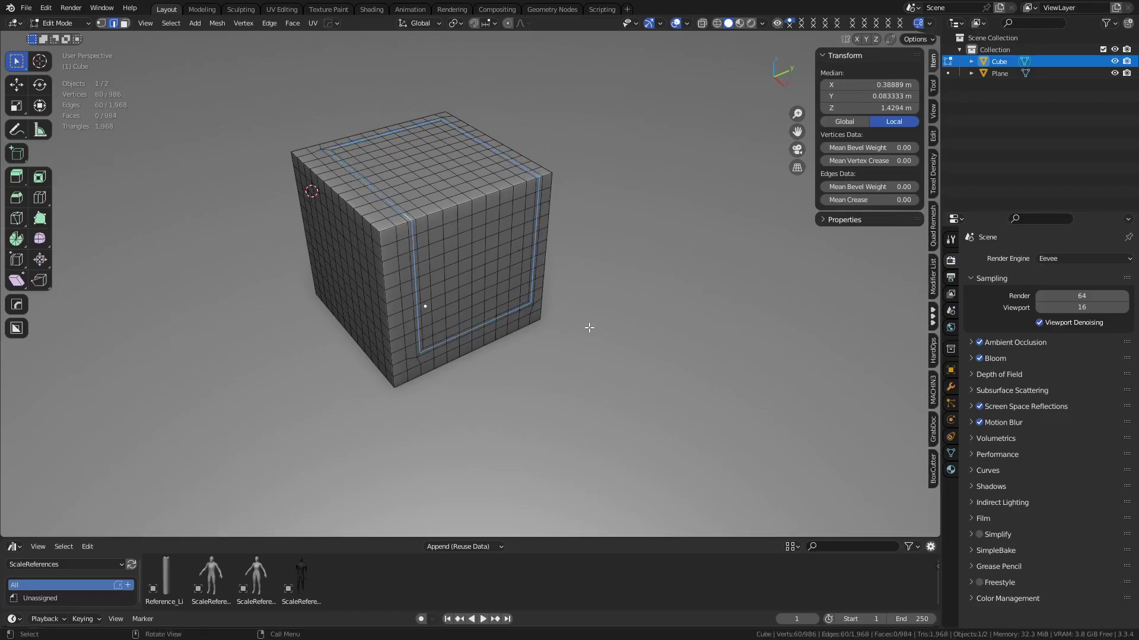
Step: Sink the selected bevel edge loop inward with Shrink/Fatten by about 0.0773 m, and return to Object Mode
key(alt+s)
click(607, 366)
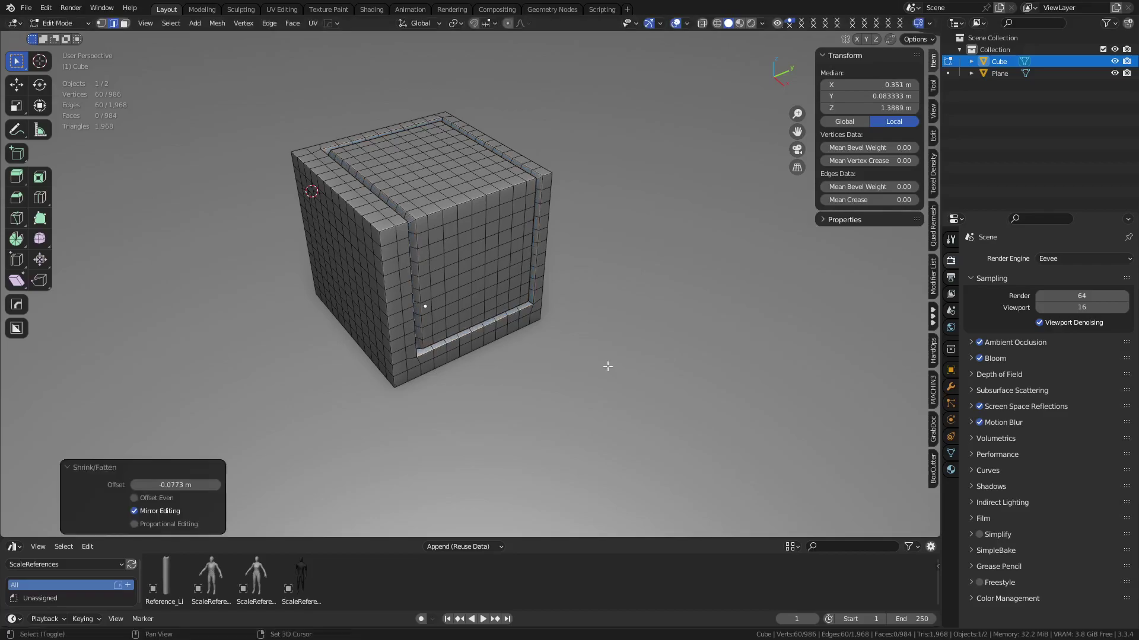
key(Tab)
Step: Add a Subdivision modifier to the cube and try several viewport levels from 1 to 5, leaving it at level 3
key(ctrl+2)
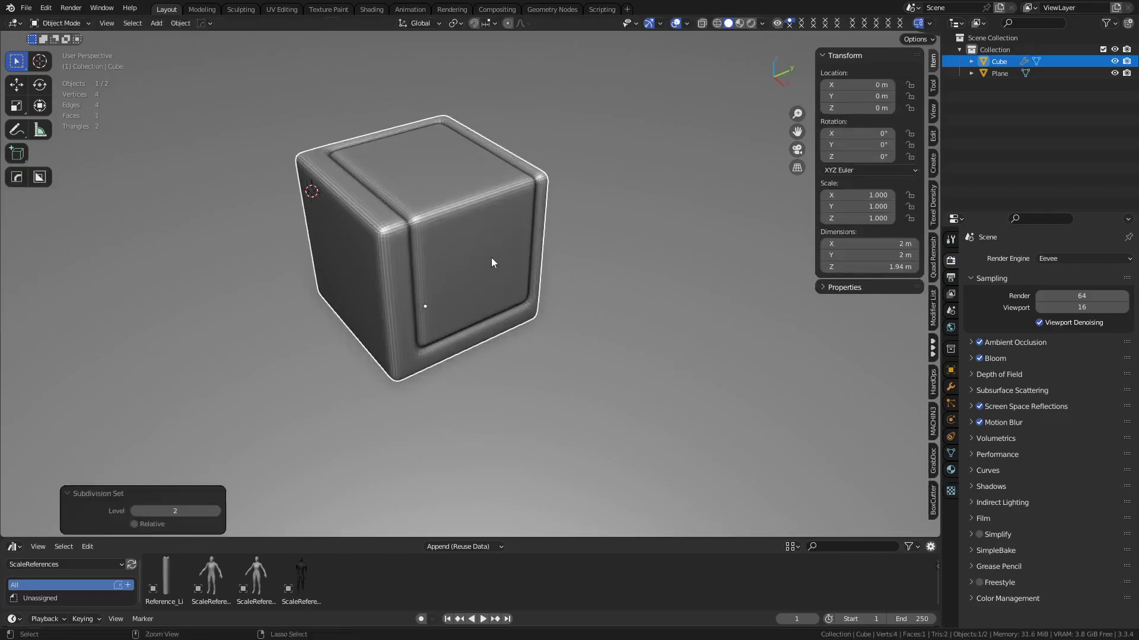
click(951, 387)
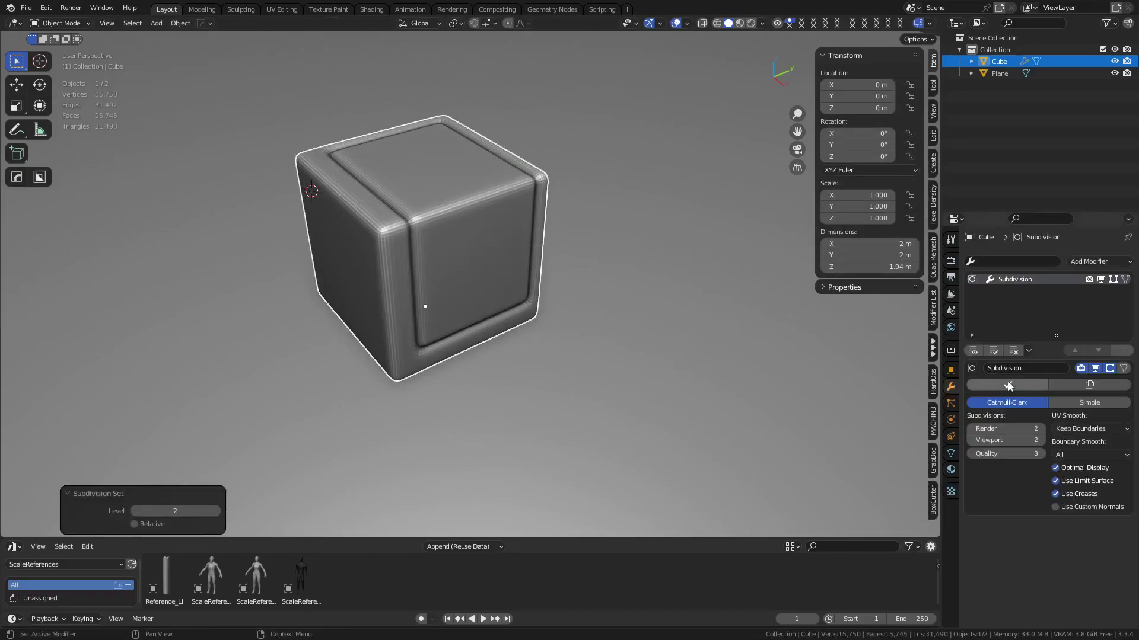
key(ctrl+1)
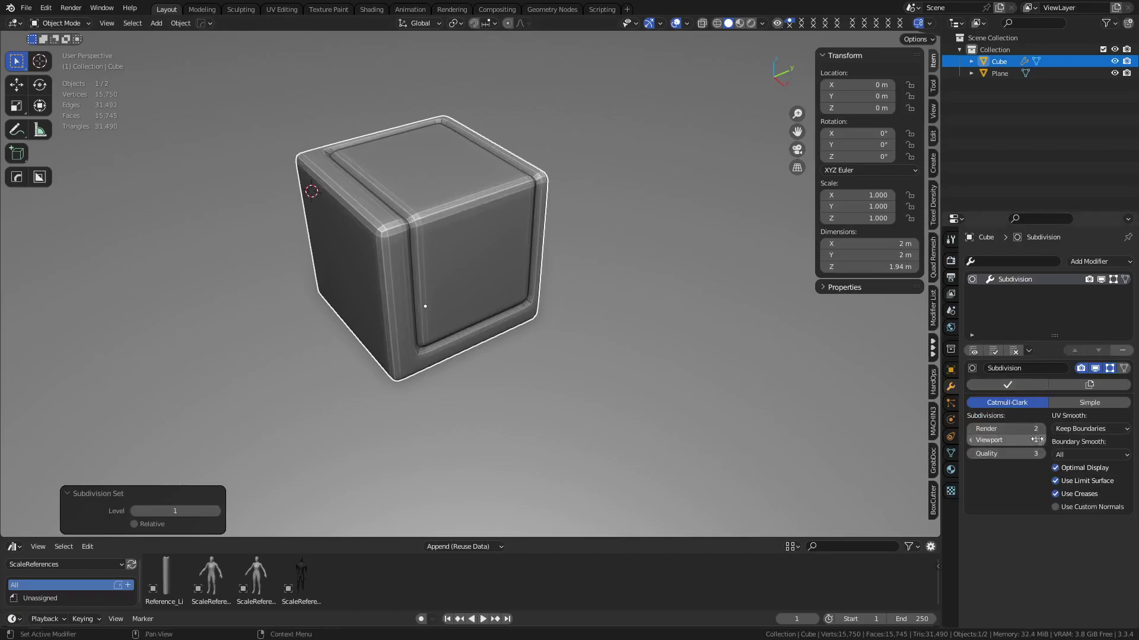
key(ctrl+2)
key(ctrl+4)
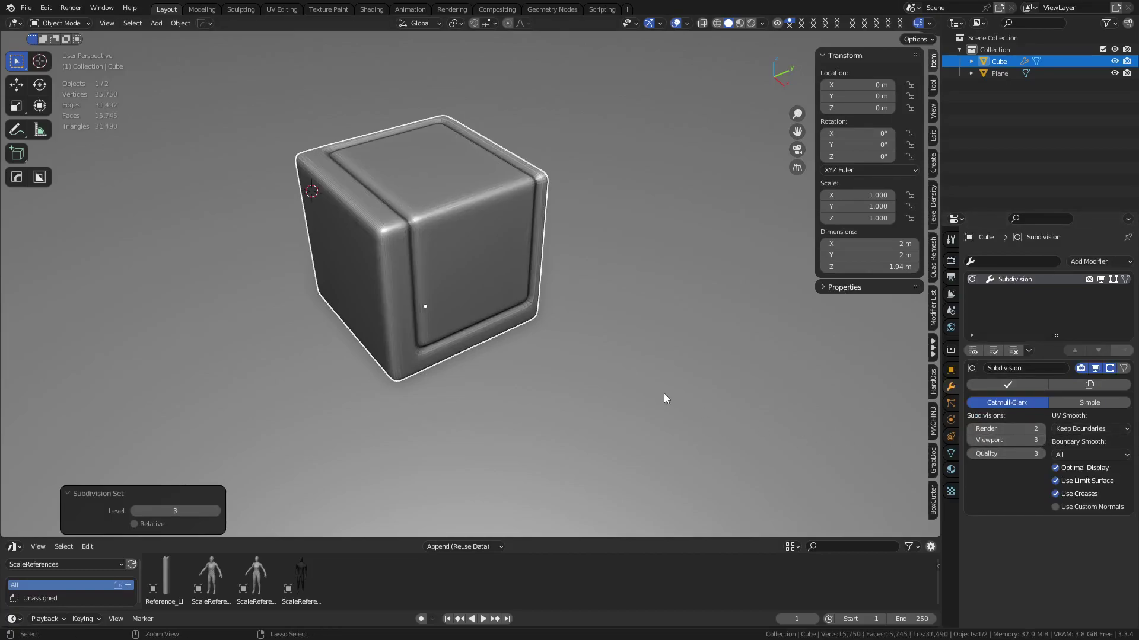
key(ctrl+5)
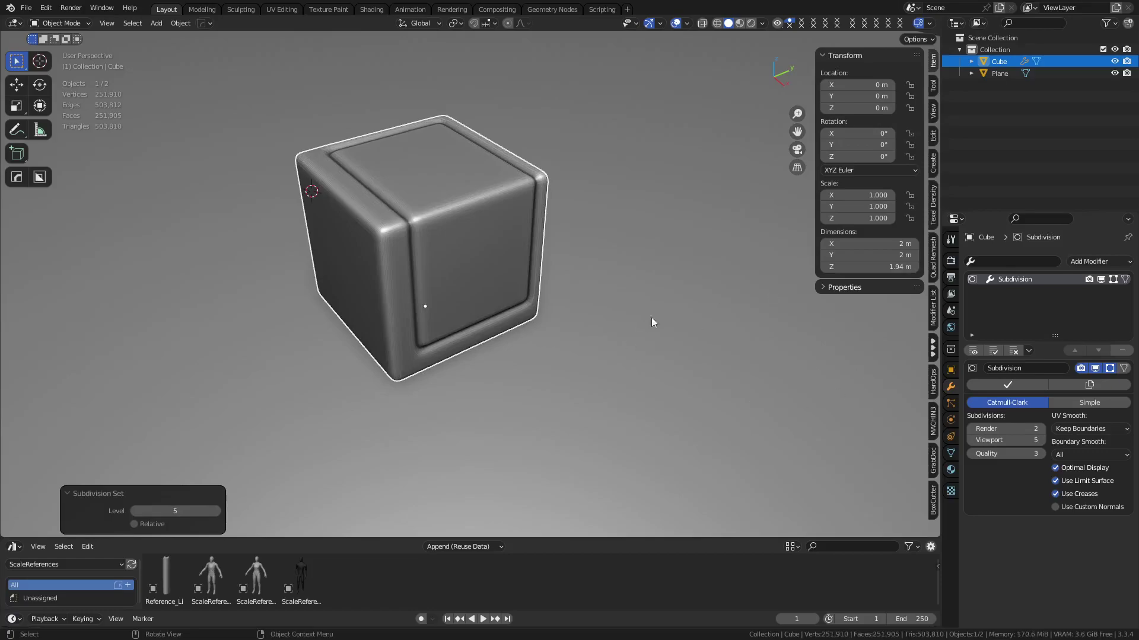
key(ctrl+3)
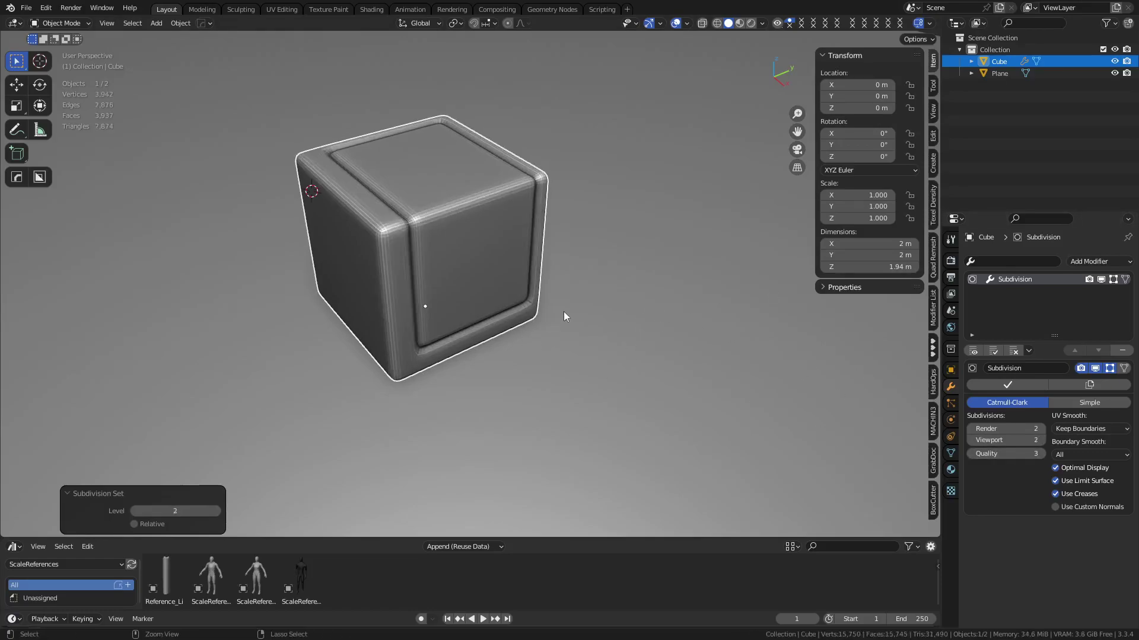
Step: Shade the cube smooth and toggle the wireframe display to inspect its surface
right_click(563, 306)
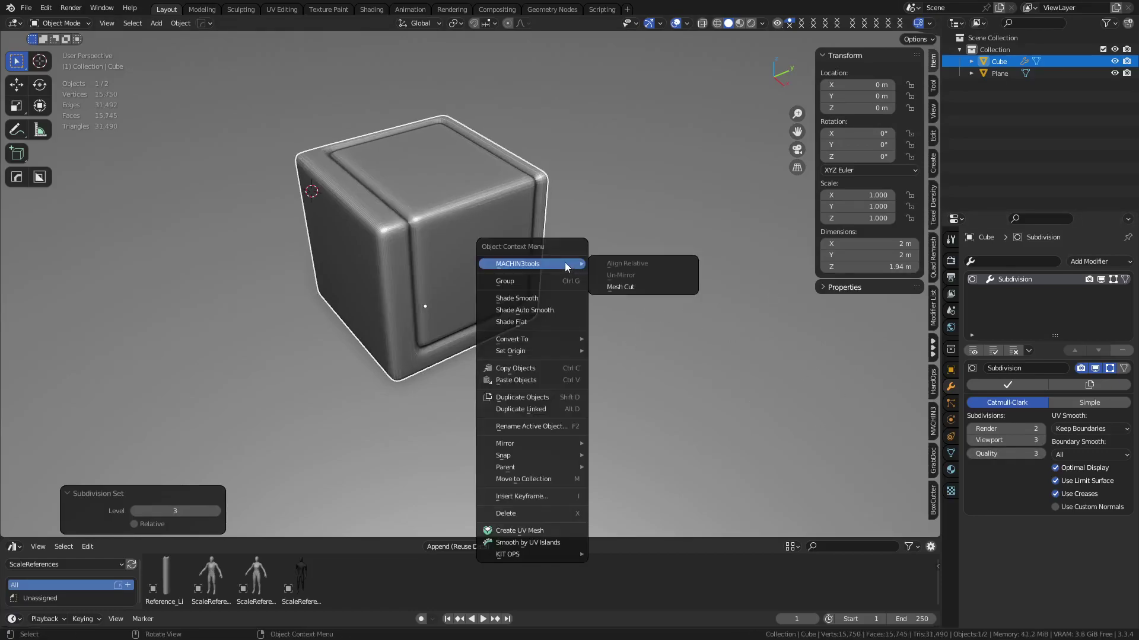
click(539, 302)
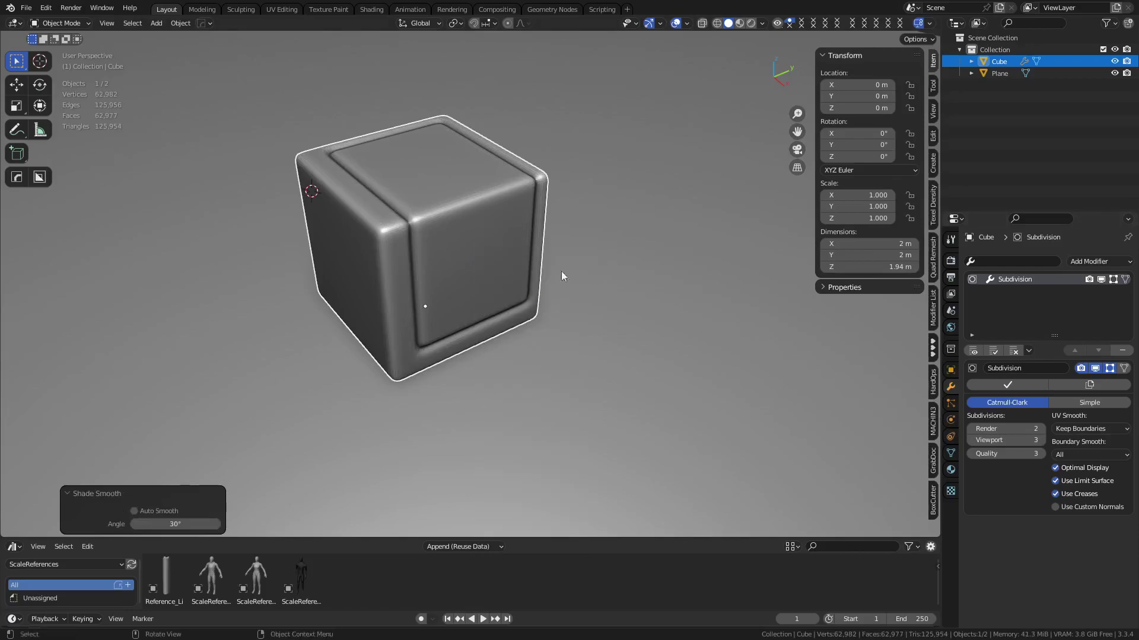
middle_drag(533, 306, 395, 267)
key(shift+z)
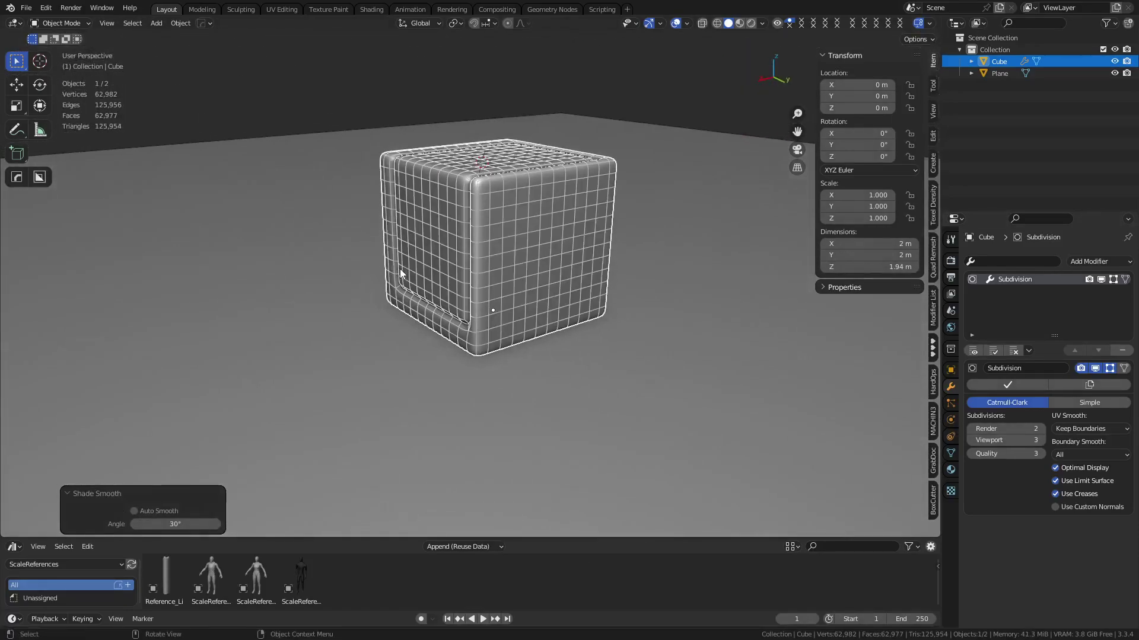
scroll(514, 246, up, 2)
key(shift+z)
key(shift+z)
Step: In Edit Mode, fill-select a rectangular region of faces on the cube's plain side and thin it with Checker Deselect
key(ctrl+Tab)
click(593, 251)
click(529, 245)
shift+middle_drag(580, 254, 501, 265)
click(171, 23)
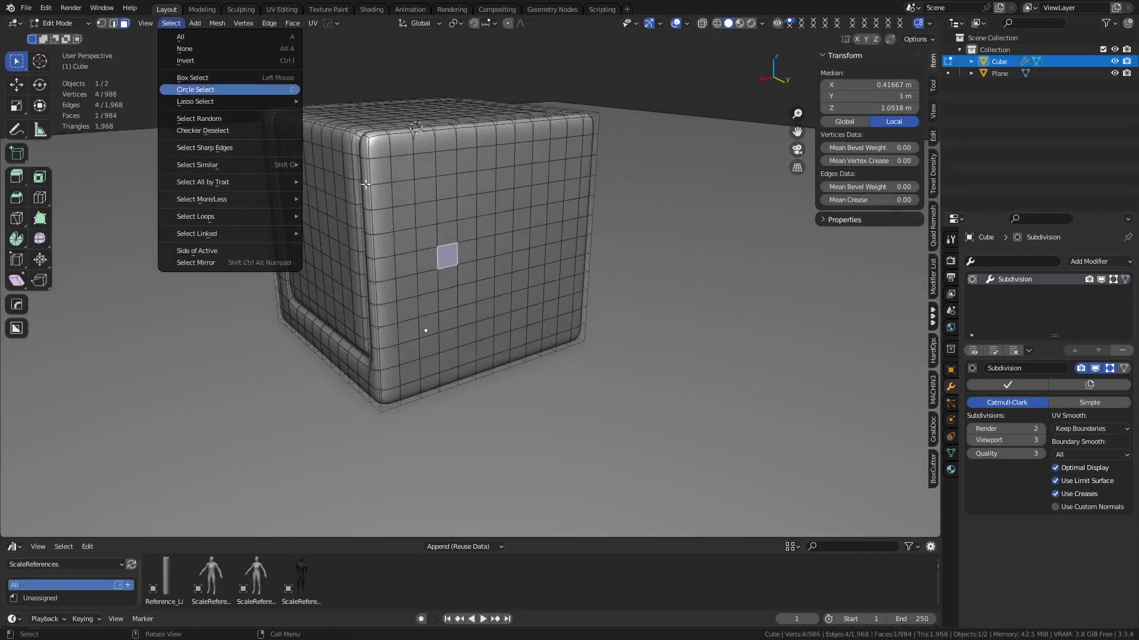
click(431, 345)
ctrl+shift+click(573, 145)
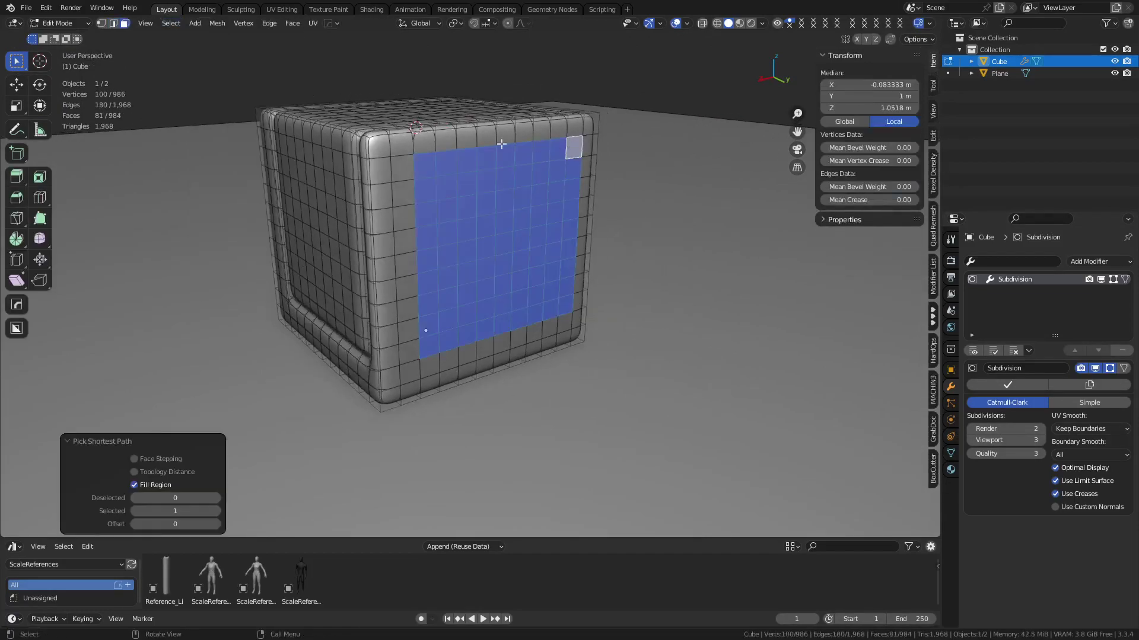
click(171, 22)
click(222, 130)
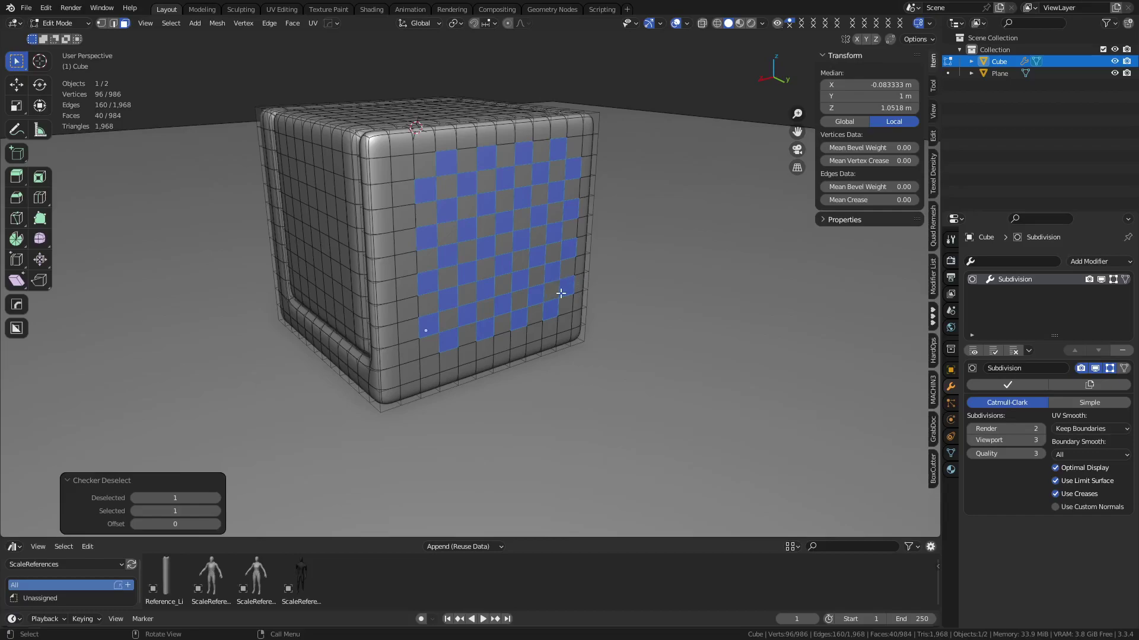
Step: Switch to edge selection and circle-select a horizontal row of nine vertical edges across the cube's plain side
key(2)
click(472, 272)
scroll(474, 274, up, 3)
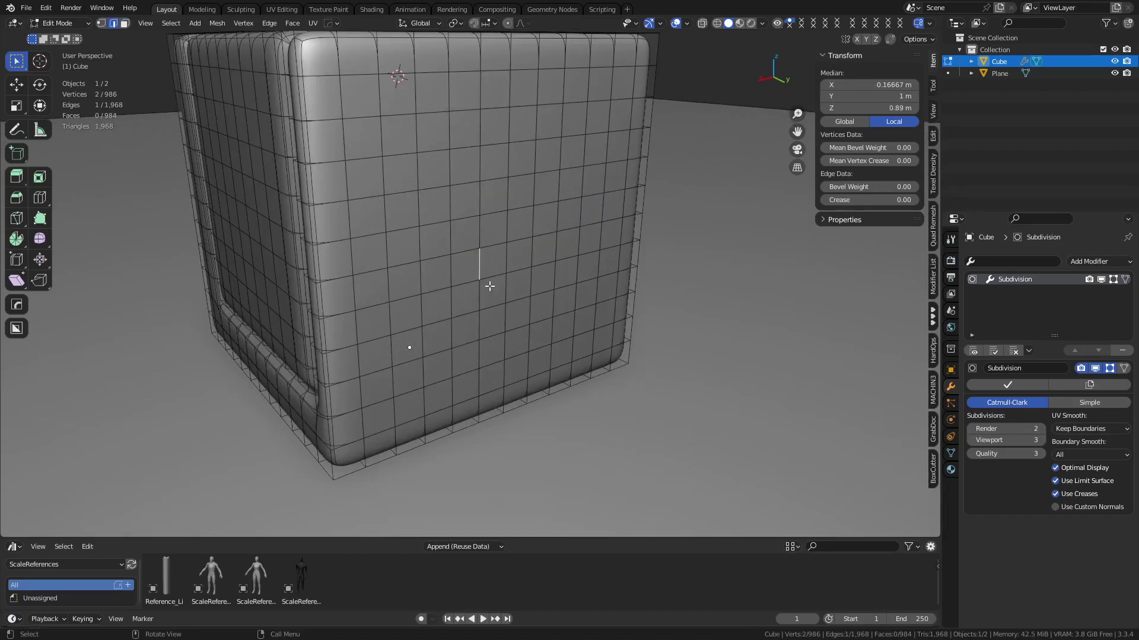
middle_drag(489, 285, 460, 270)
key(c)
scroll(463, 241, up, 1)
scroll(447, 239, up, 2)
drag(368, 256, 602, 242)
right_click(602, 242)
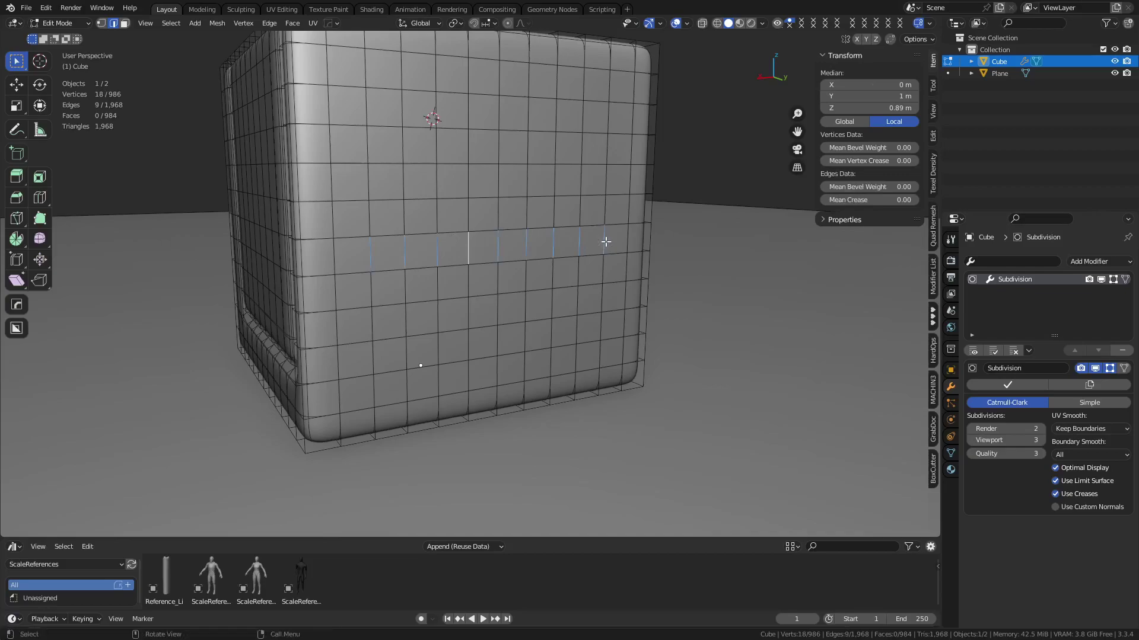
Step: Reduce the selected row of edges to every second edge with Checker Deselect
key(q)
click(171, 23)
key(q)
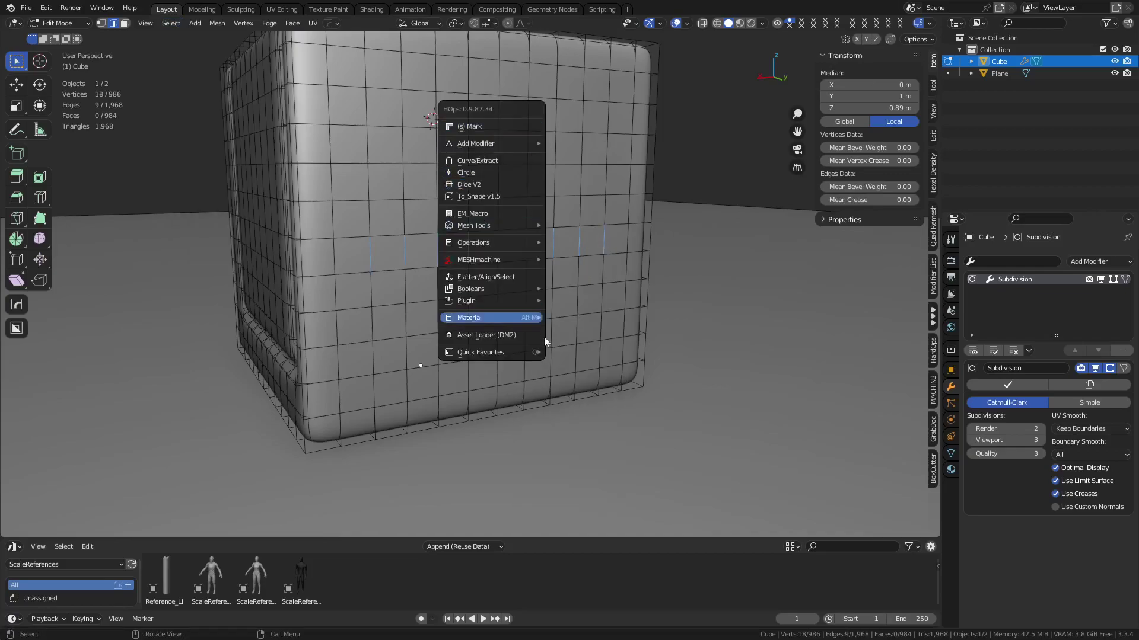
mouse_move(525, 352)
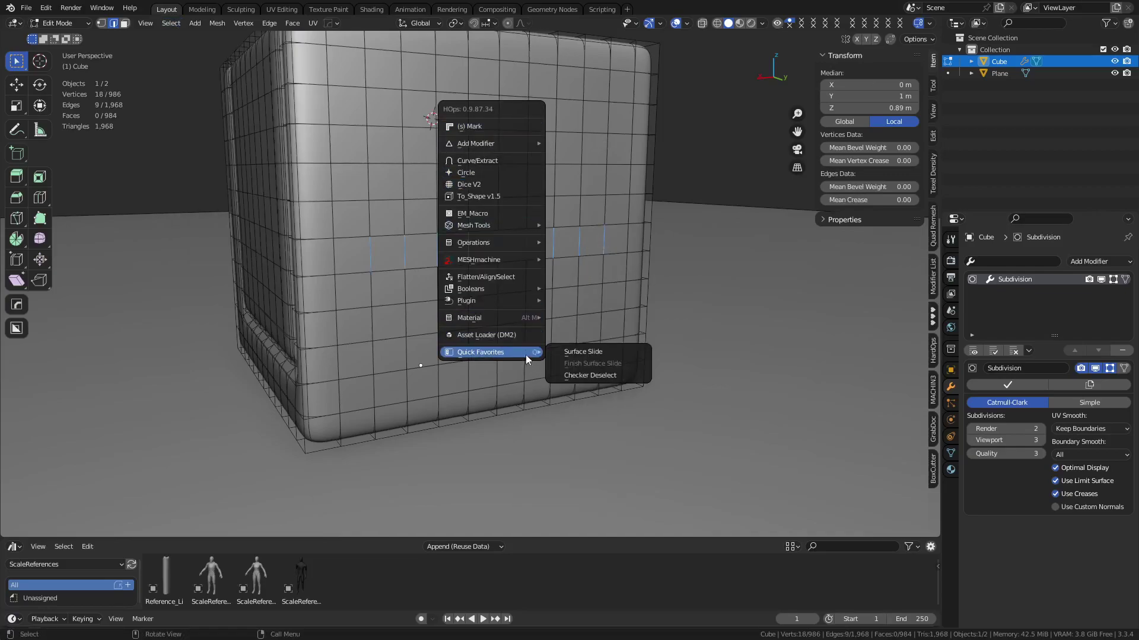
click(597, 376)
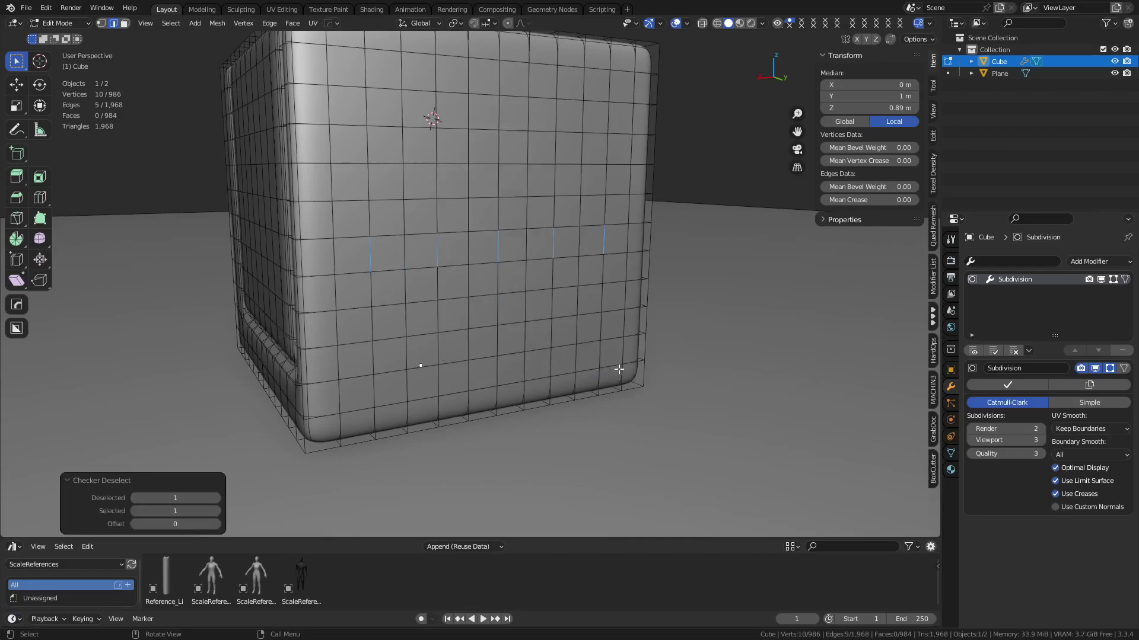
Step: Try expanding the alternating edges to rings and full vertical edge loops, and undo the loop expansion
alt+click(635, 331)
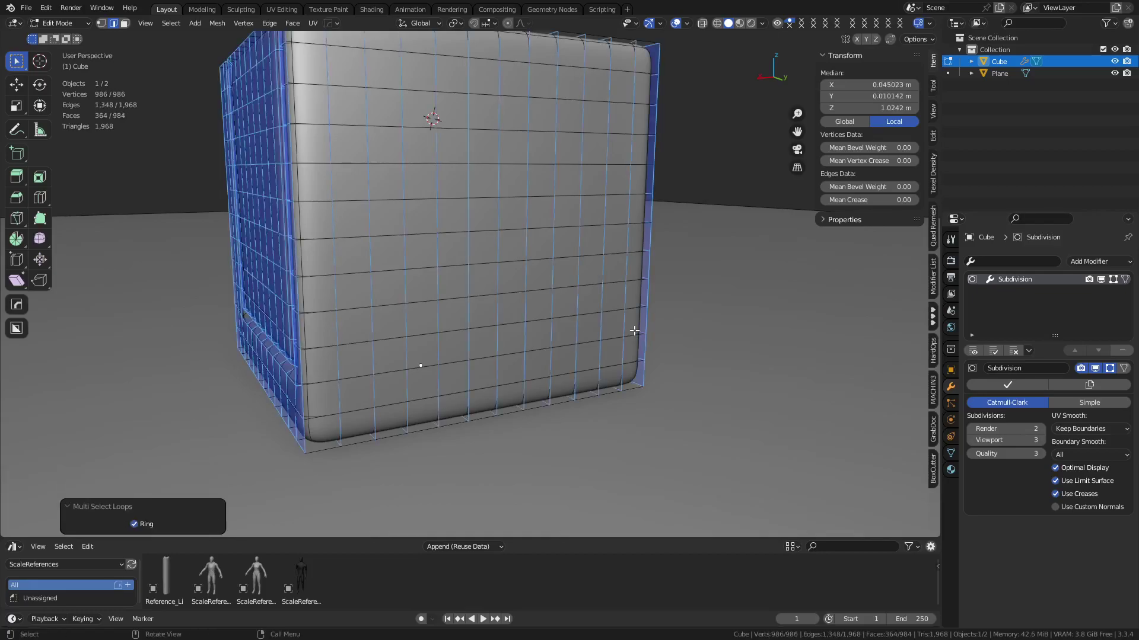
middle_drag(393, 358, 427, 205)
alt+click(610, 284)
middle_drag(610, 285, 519, 308)
key(alt+l)
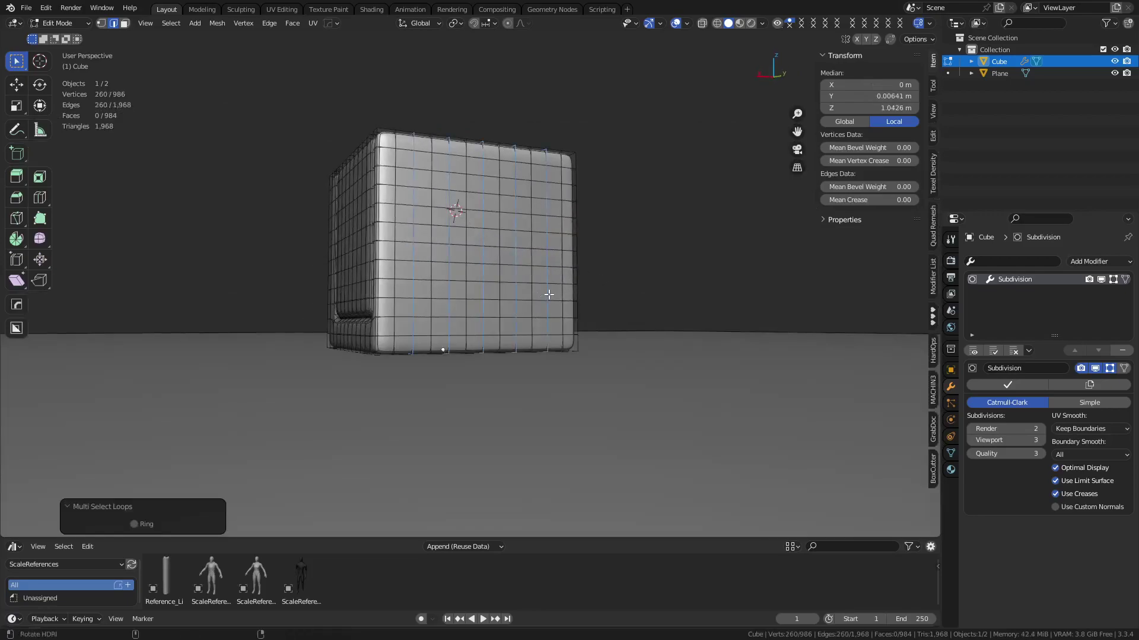
middle_drag(508, 265, 461, 315)
middle_drag(478, 272, 484, 242)
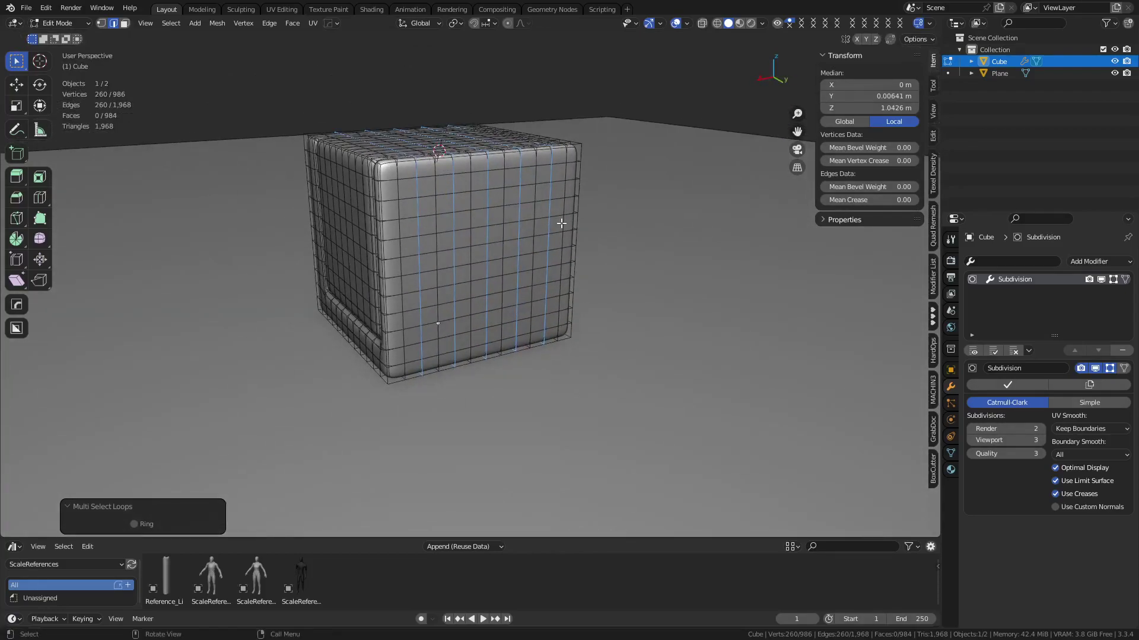
key(ctrl+z)
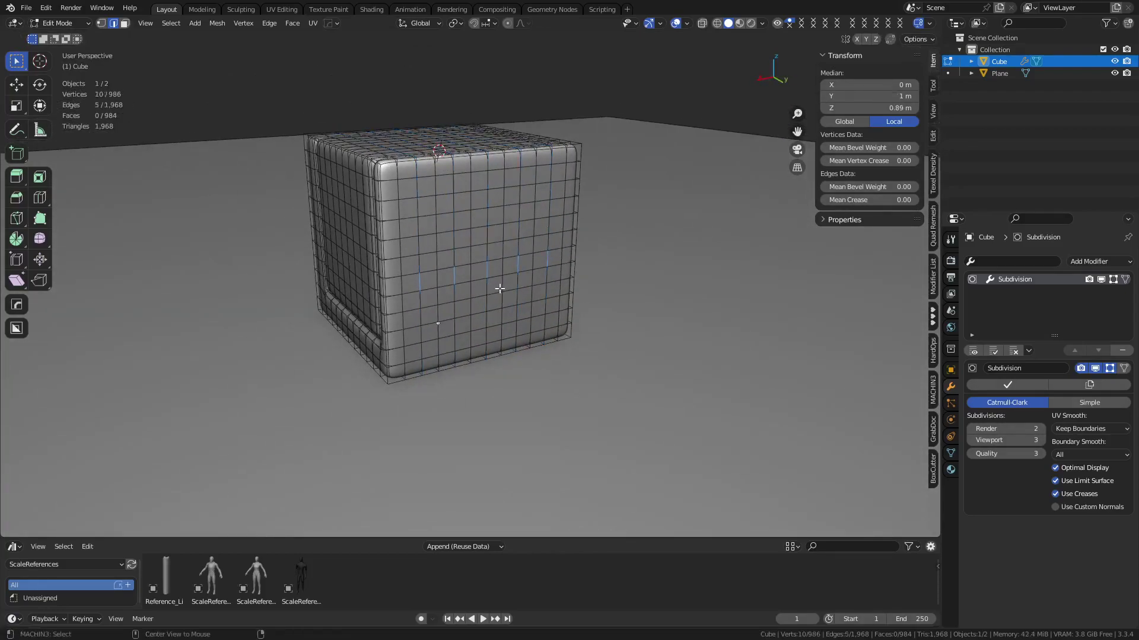
Step: Extend the alternating edges to the full edge ring around the cube and thin the ring with Checker Deselect
key(alt+shift+l)
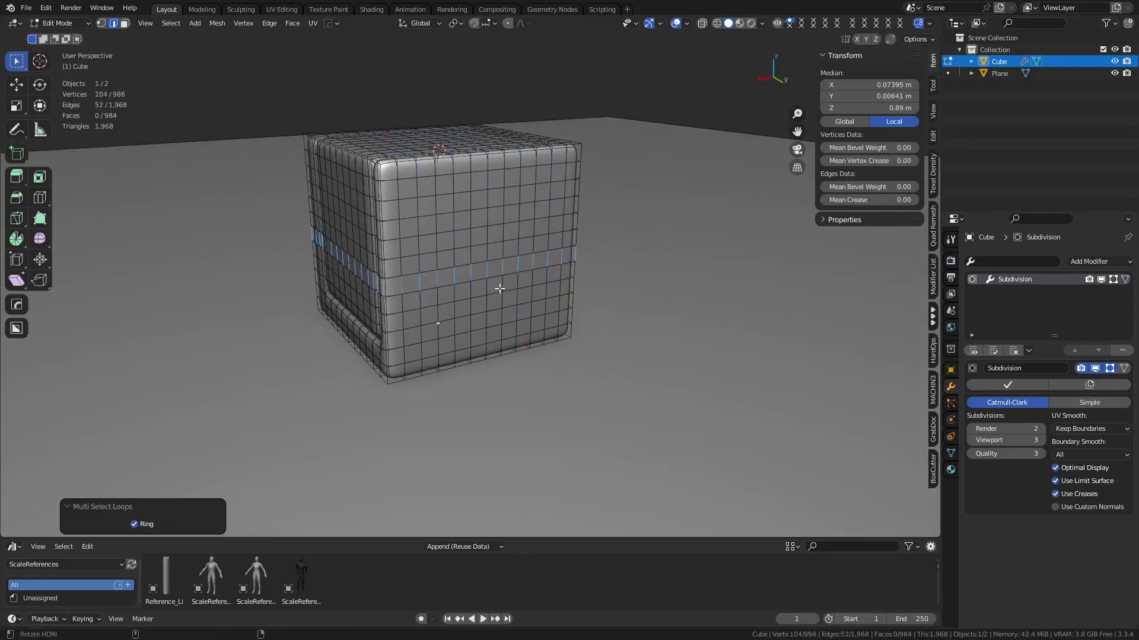
click(172, 23)
click(230, 129)
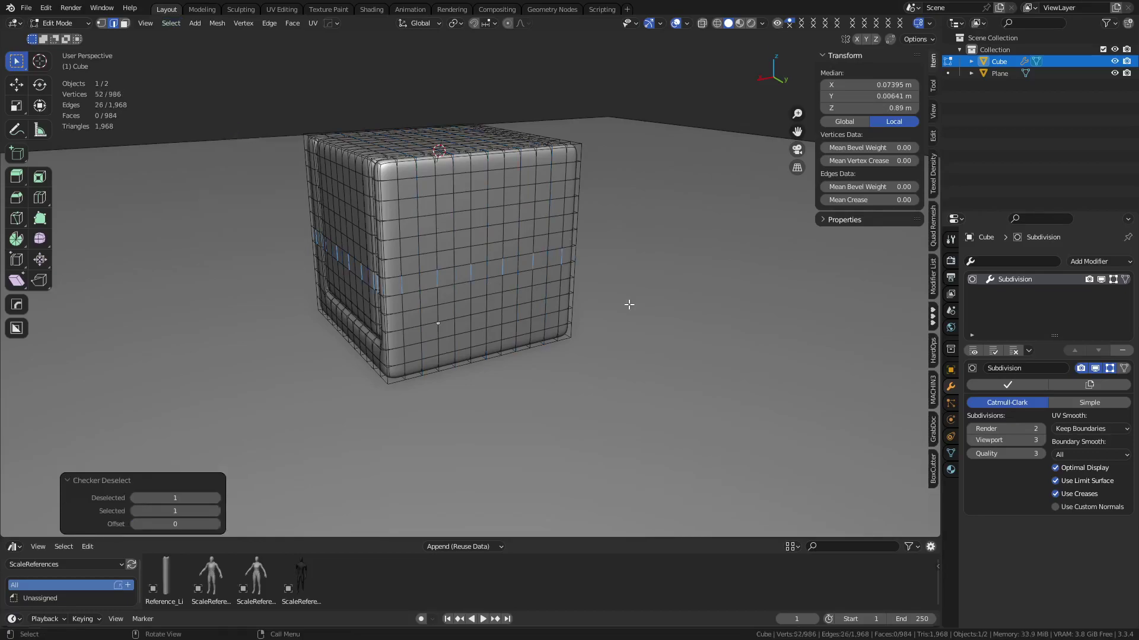
Step: Expand the alternating ring edges to vertical loops, try dissolving them, and undo the dissolve
key(alt+l)
middle_drag(611, 315, 533, 309)
key(ctrl+x)
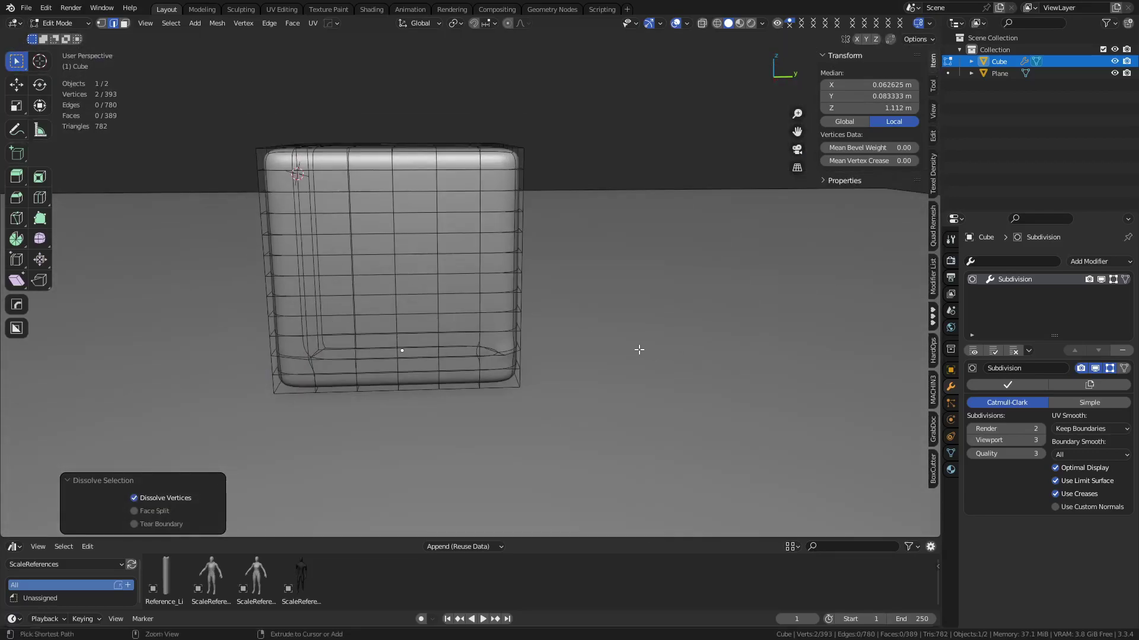
key(ctrl+z)
Step: Circle-select a patch of edges on the cube's plain side and subtract its upper part from the selection
middle_drag(630, 346, 345, 185)
click(168, 26)
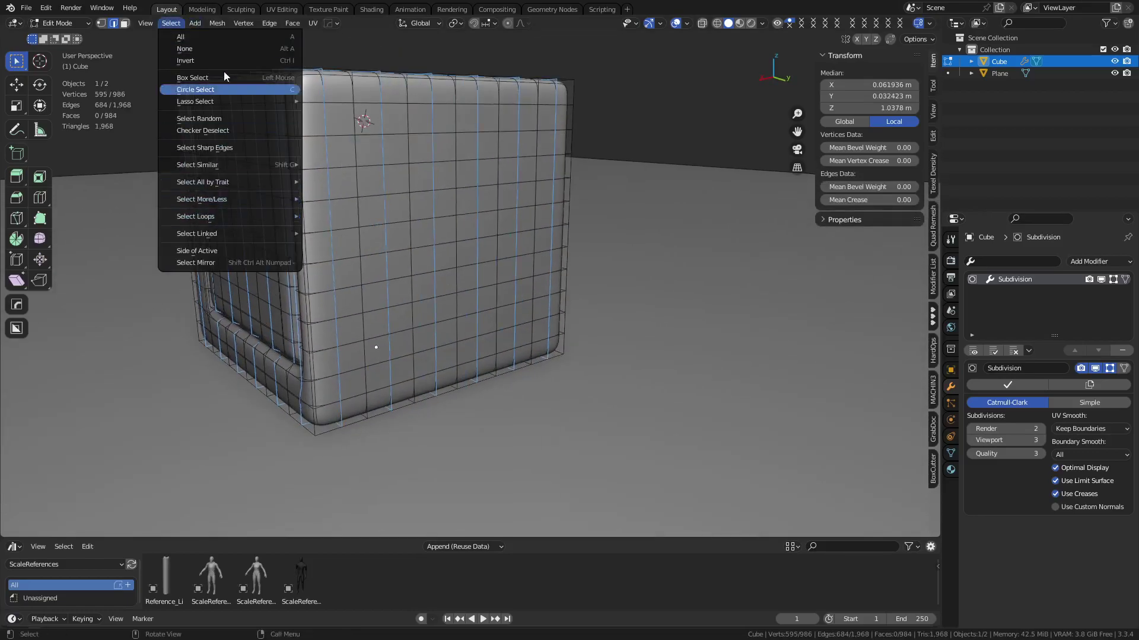
click(218, 426)
scroll(368, 269, down, 1)
key(c)
drag(394, 266, 498, 236)
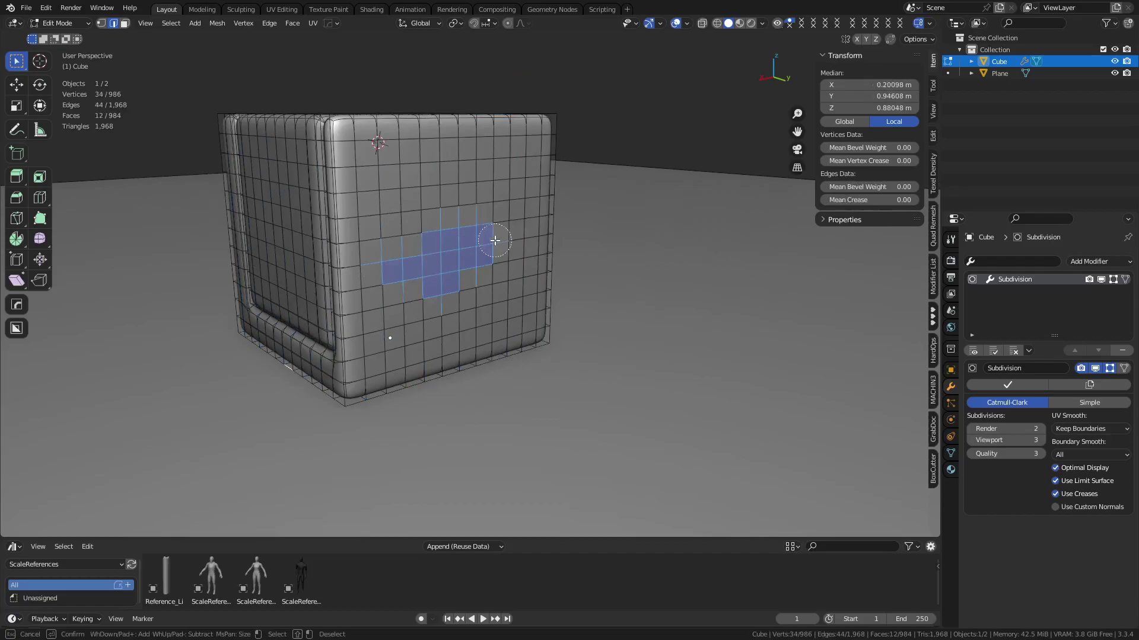
mouse_move(488, 240)
middle_down()
mouse_move(432, 237)
mouse_move(453, 224)
middle_up()
right_click(470, 231)
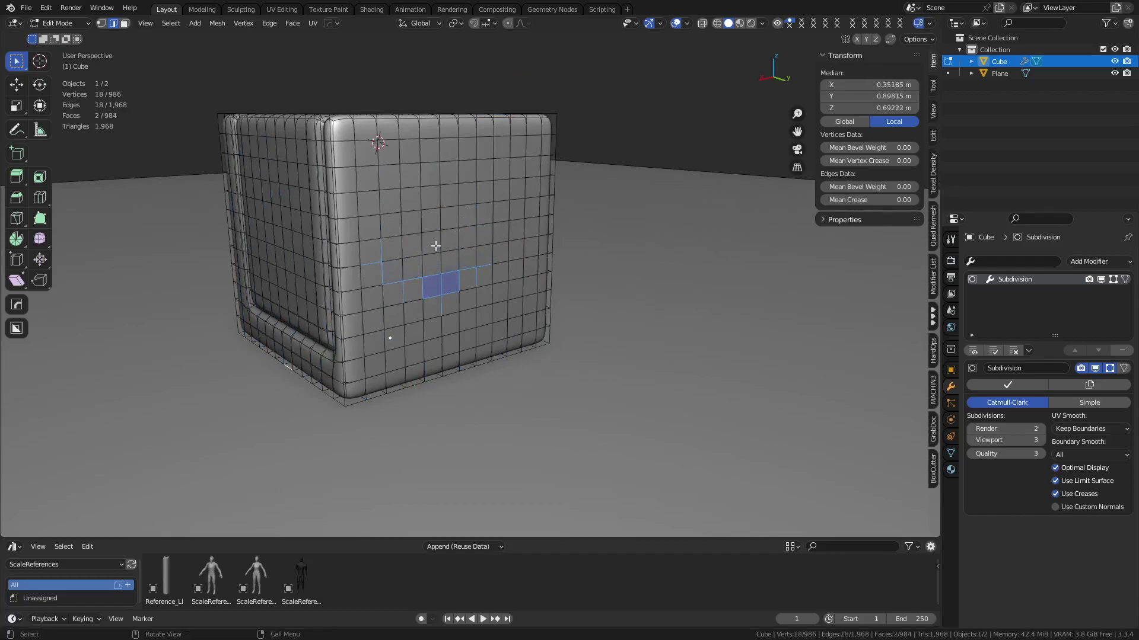
Step: Try extruding the irregular edge and face selection outward, and undo the extrusion
key(e)
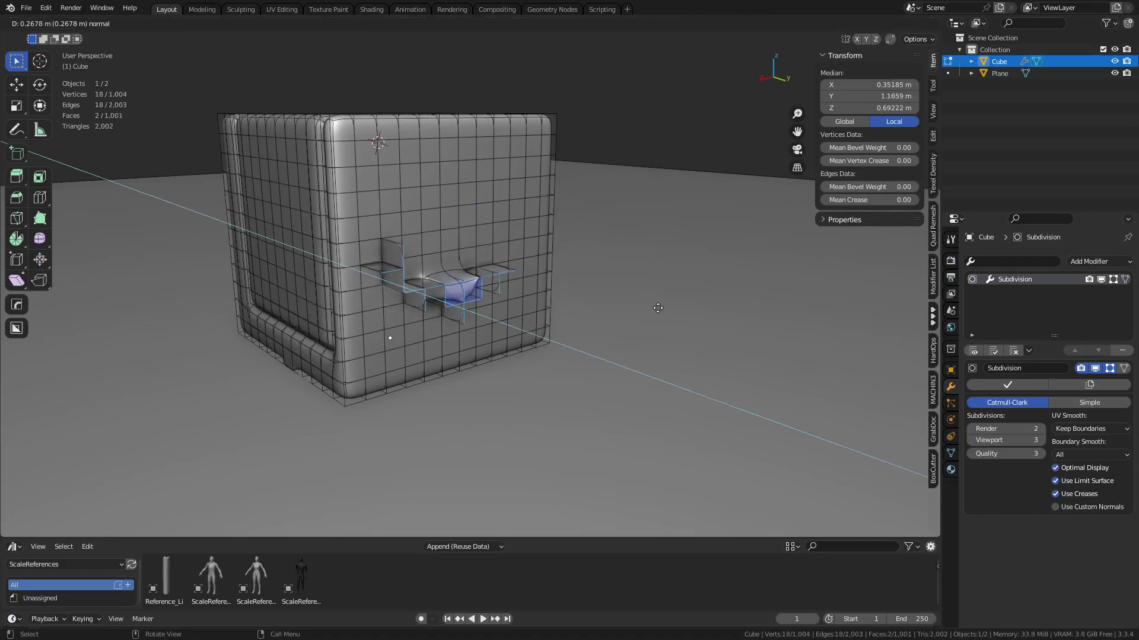
click(436, 293)
key(ctrl+z)
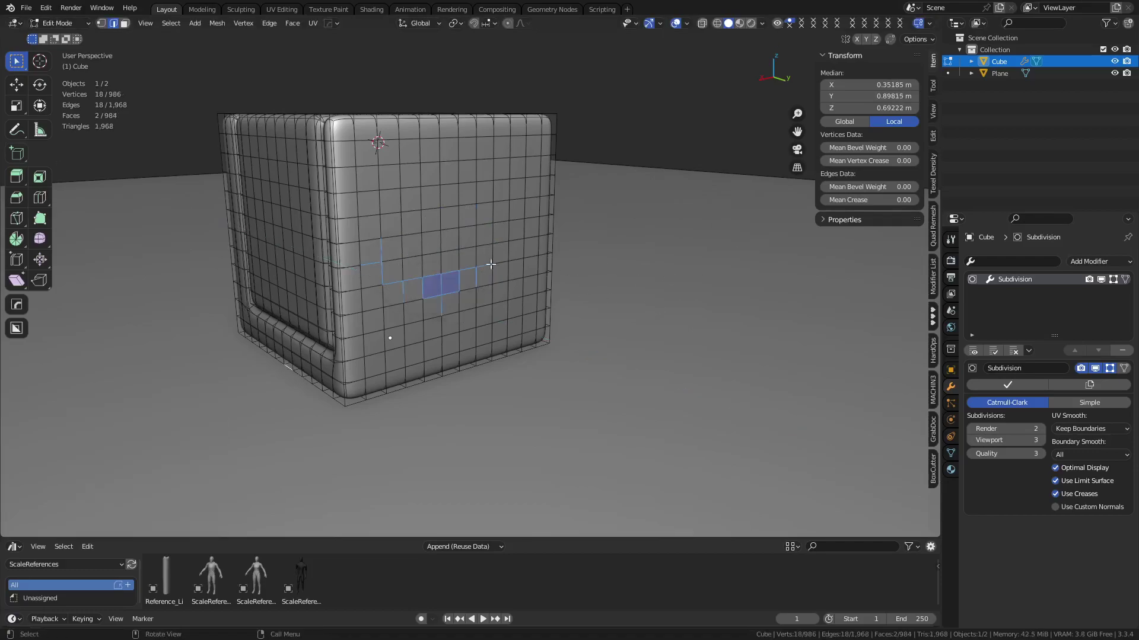
Step: In face selection, fill-select a rectangular block of faces on the cube's plain side, try extruding it, and undo the extrusion
click(393, 272)
ctrl+shift+click(514, 170)
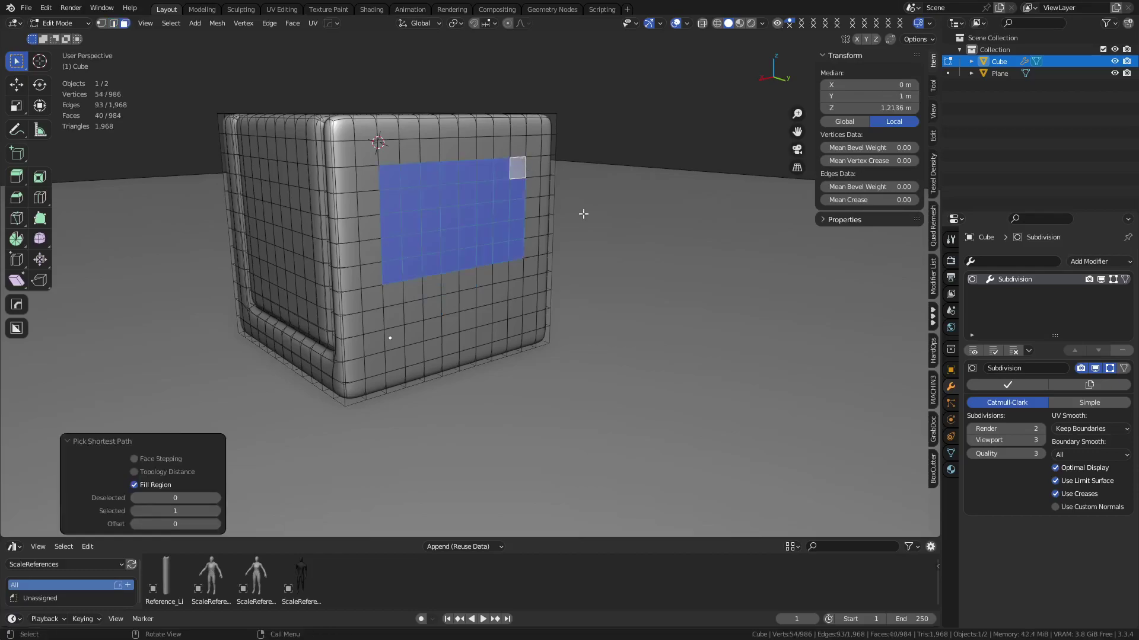
key(e)
click(627, 230)
key(ctrl+z)
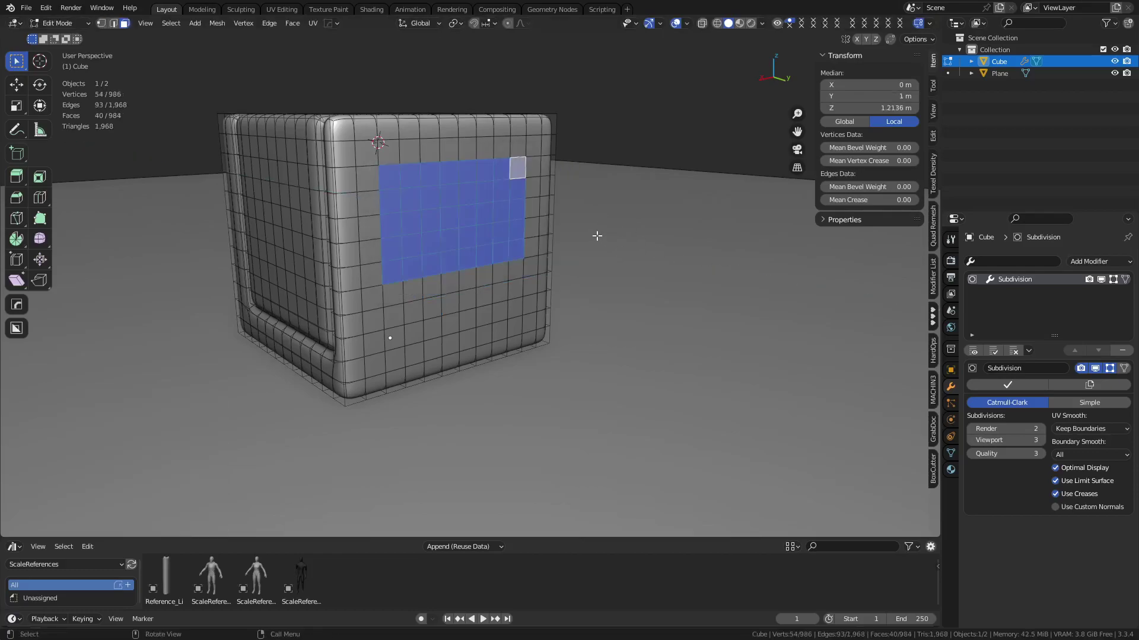
key(alt+e)
middle_drag(439, 244, 493, 283)
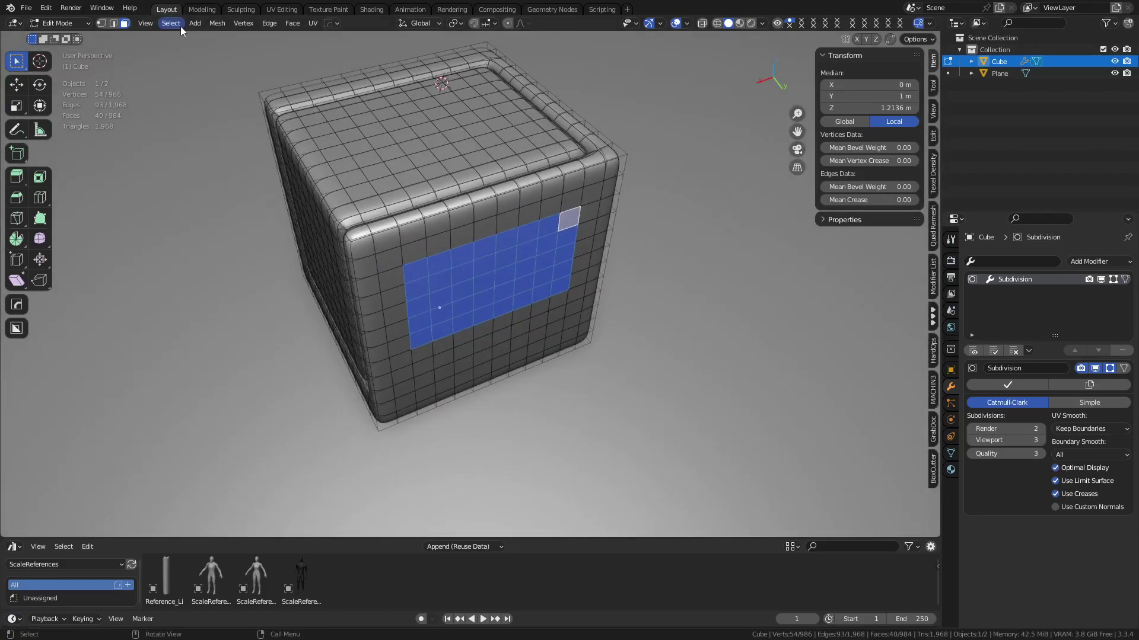
click(178, 24)
mouse_move(200, 23)
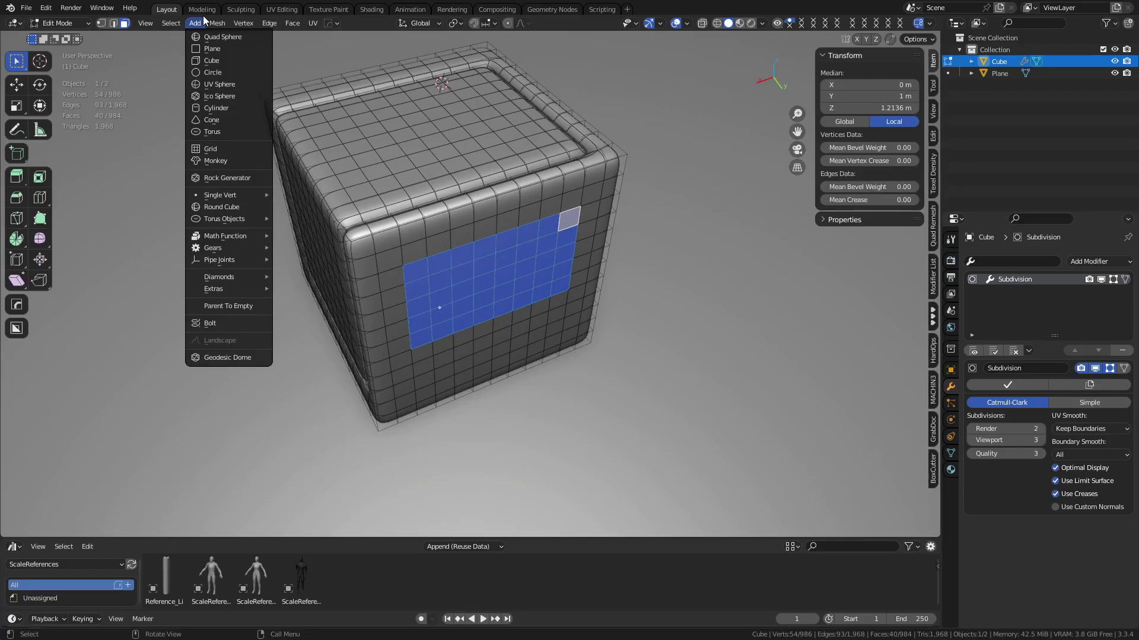
click(171, 23)
mouse_move(243, 236)
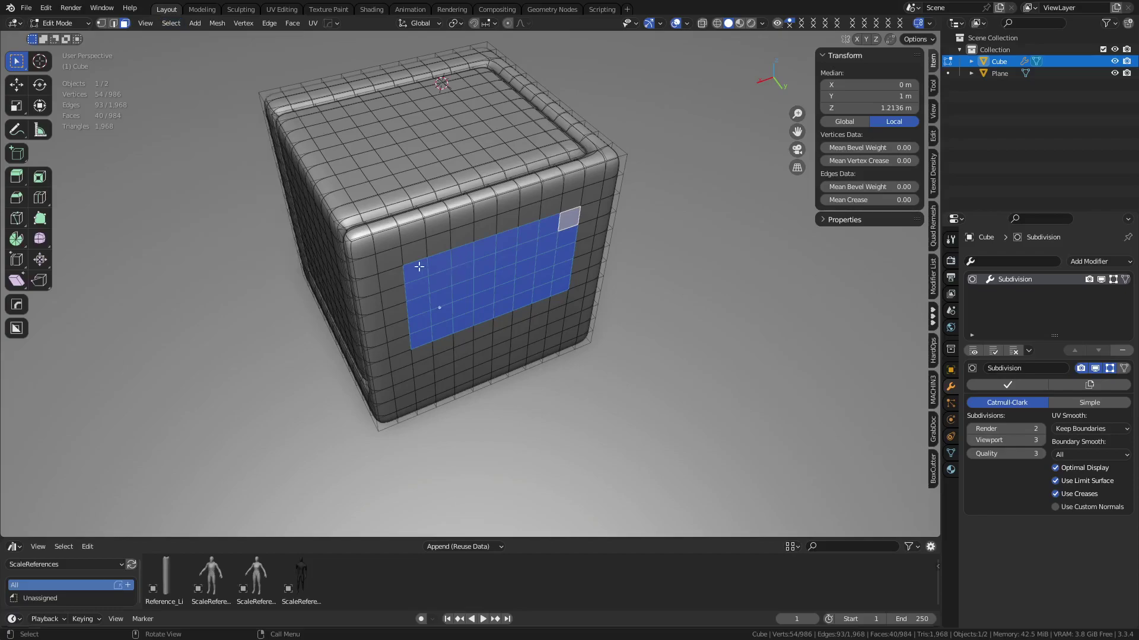
Step: Mirror the selected block of faces to the cube's opposite side along the Y axis, with Extend enabled
key(ctrl+shift+m)
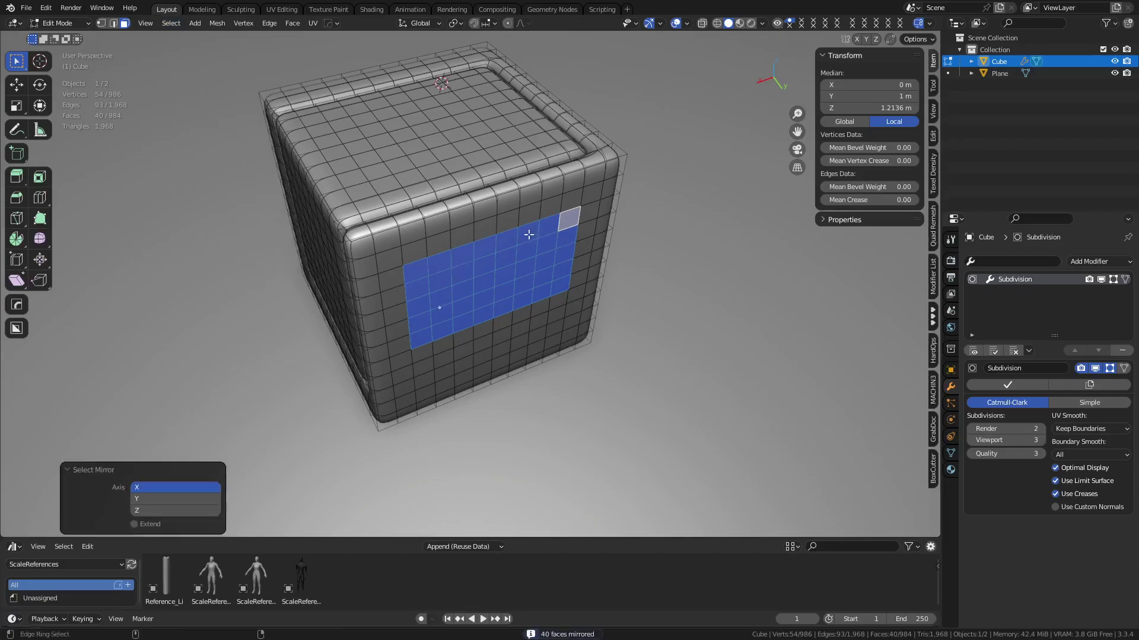
middle_drag(529, 235, 466, 255)
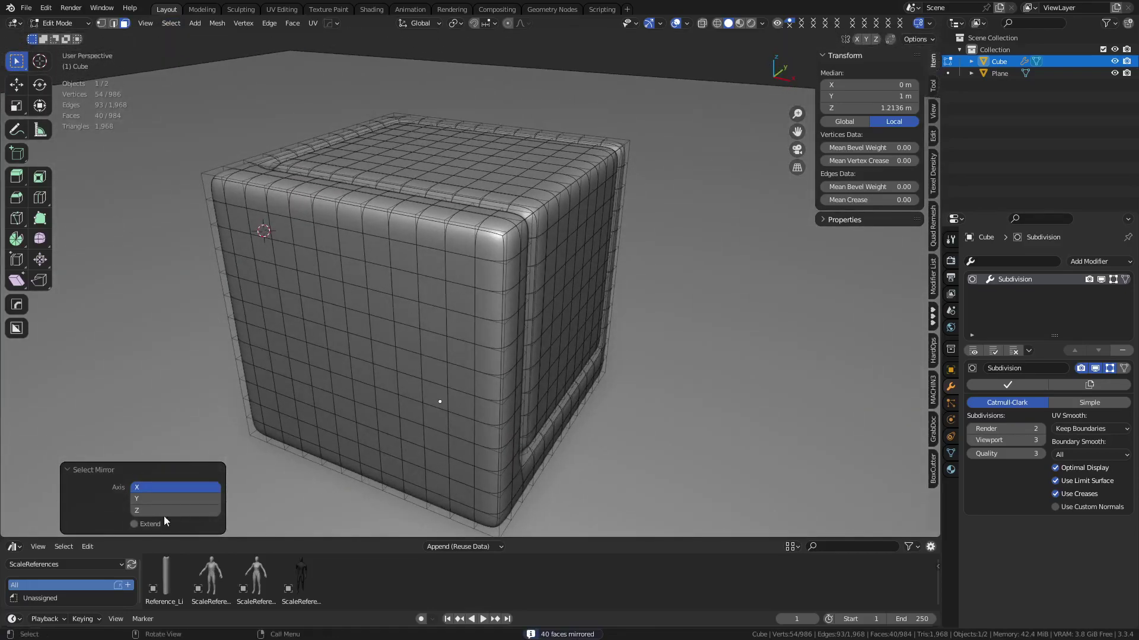
click(148, 500)
middle_drag(714, 323, 789, 320)
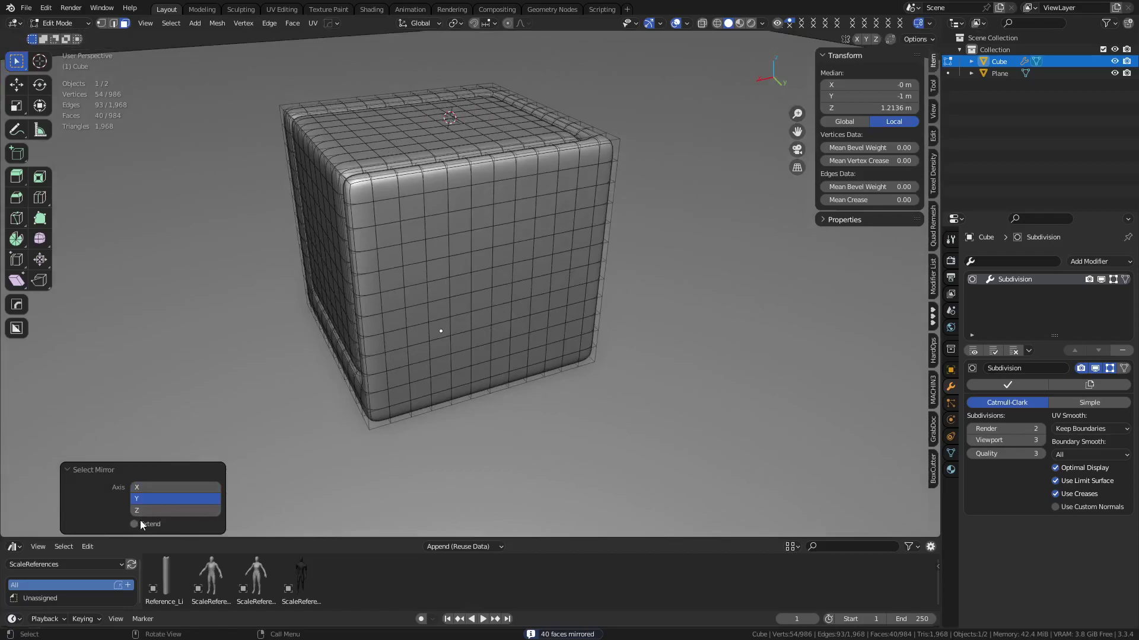
click(140, 522)
middle_drag(308, 332, 501, 320)
Step: Try adding the X and Z axes to the mirrored face selection, and undo the mirror selection
shift+click(147, 489)
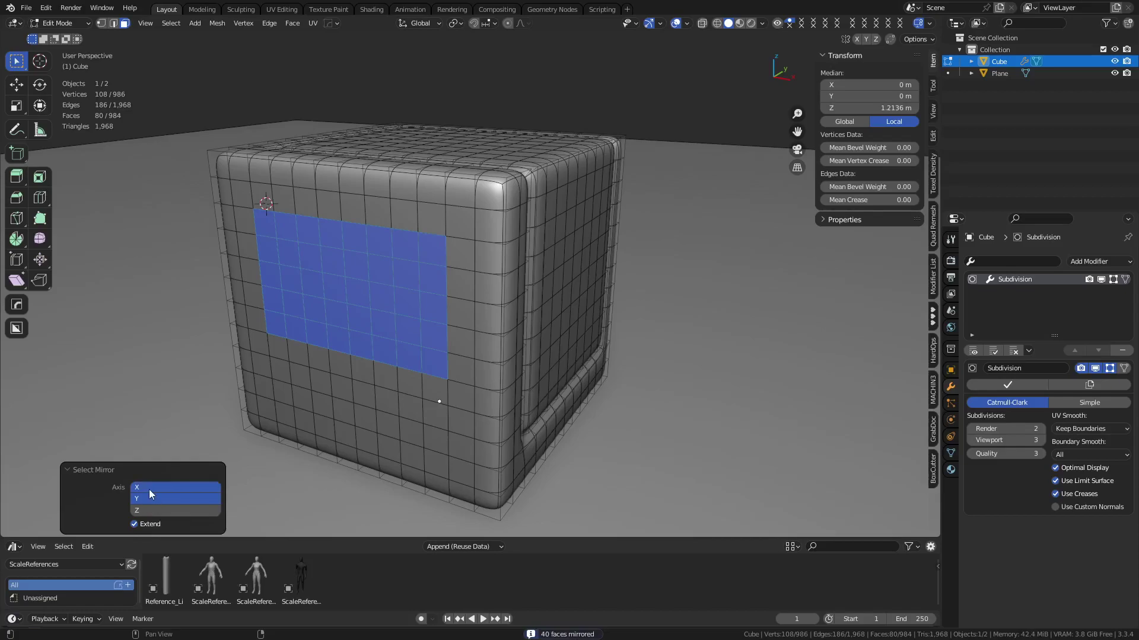
shift+click(148, 510)
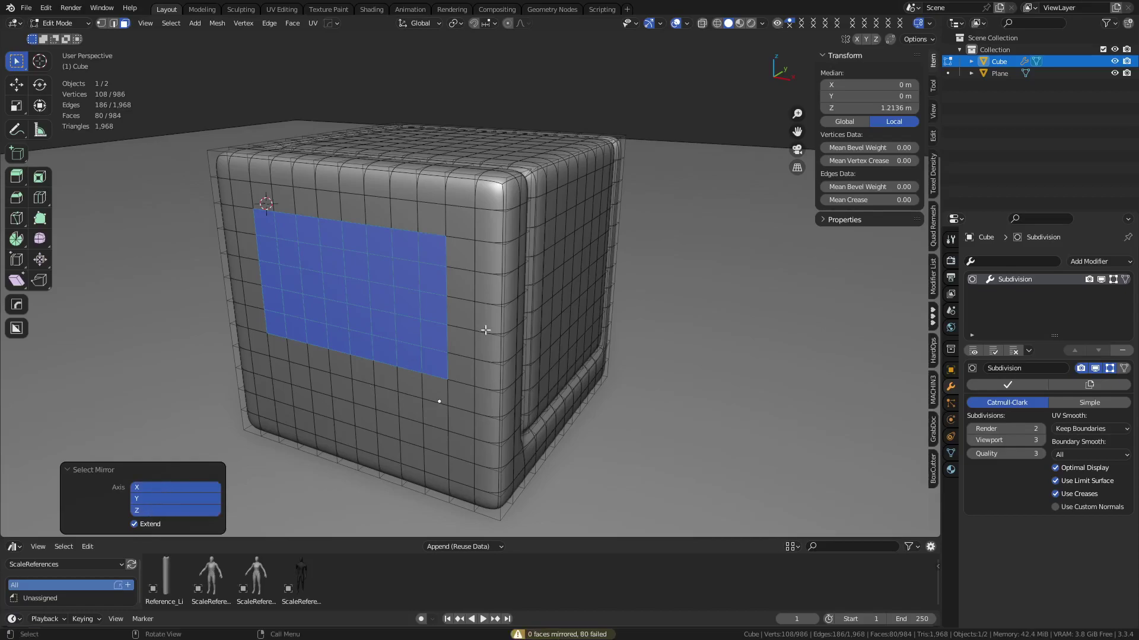
key(ctrl+z)
Step: Select a path of faces from the cube's top down its plain side and fill-extend it around the corner onto the grooved side
middle_drag(519, 316, 405, 355)
click(378, 150)
ctrl+click(426, 282)
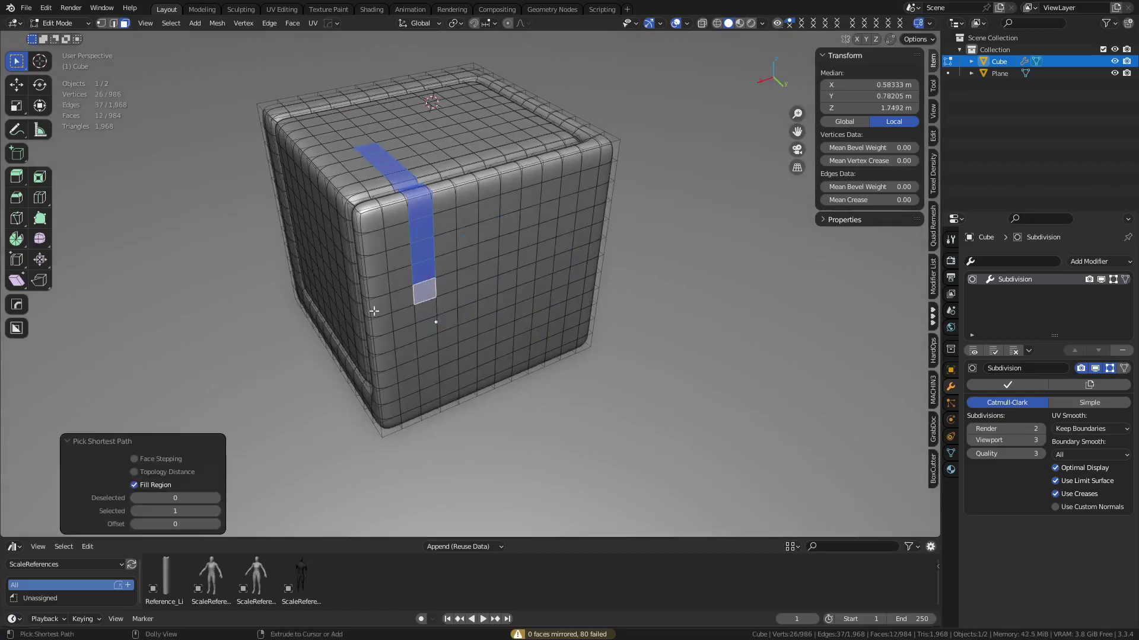
ctrl+shift+click(335, 301)
middle_drag(334, 300, 547, 292)
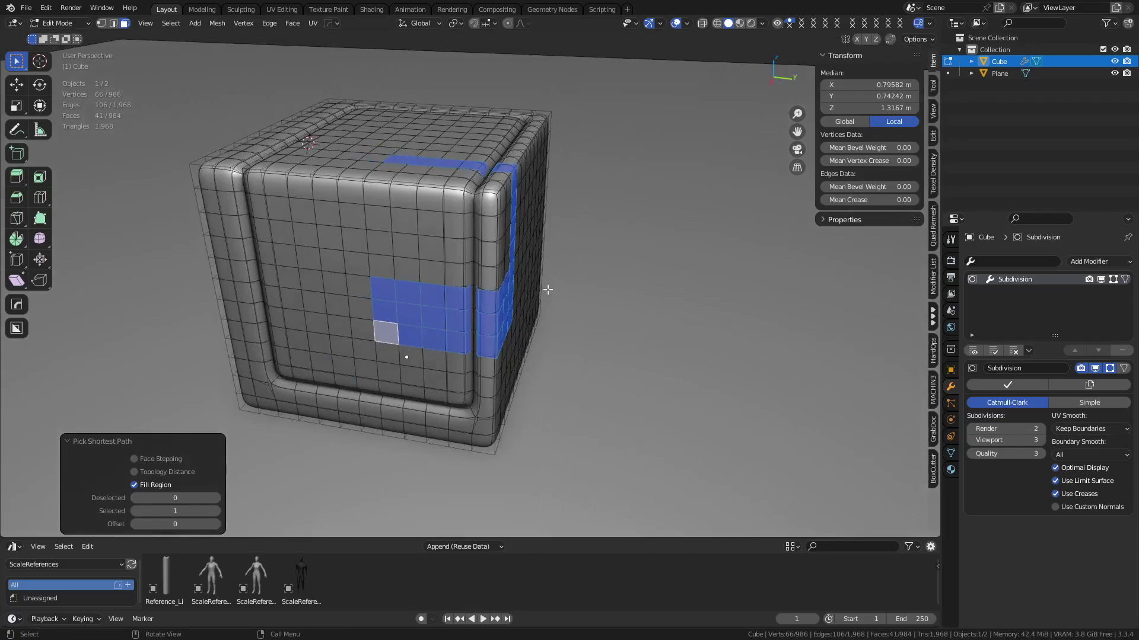
key(a)
key(ctrl+z)
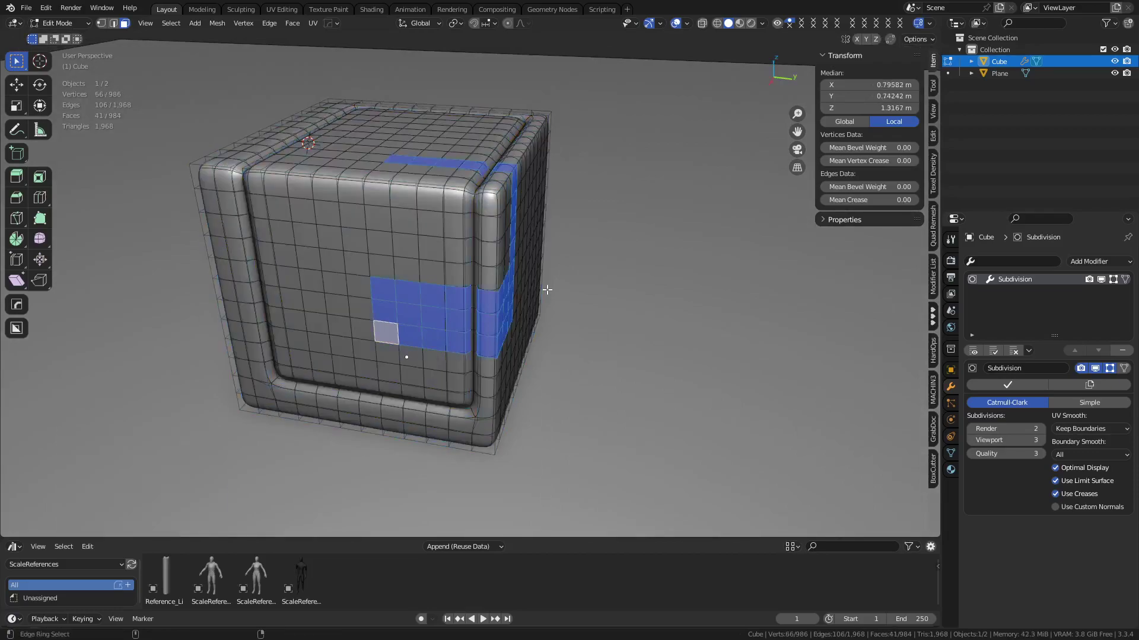
Step: Apply Select Mirror to the wrapped face selection with Extend on, and try the Z axis alone
key(ctrl+shift+m)
middle_drag(377, 349, 492, 326)
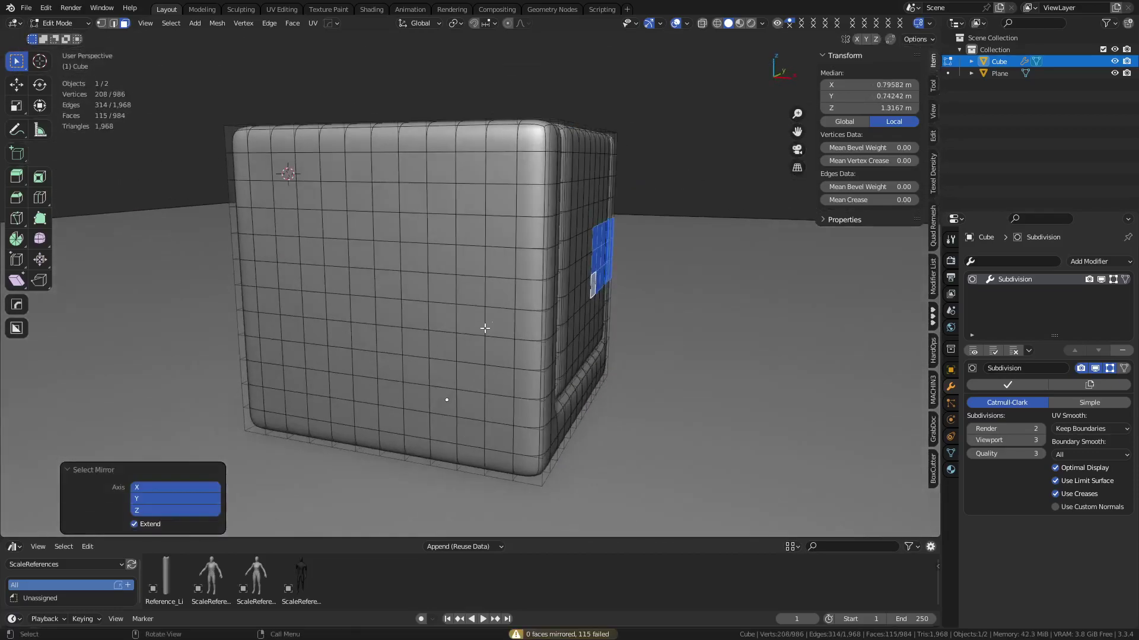
middle_drag(368, 237, 395, 296)
click(155, 513)
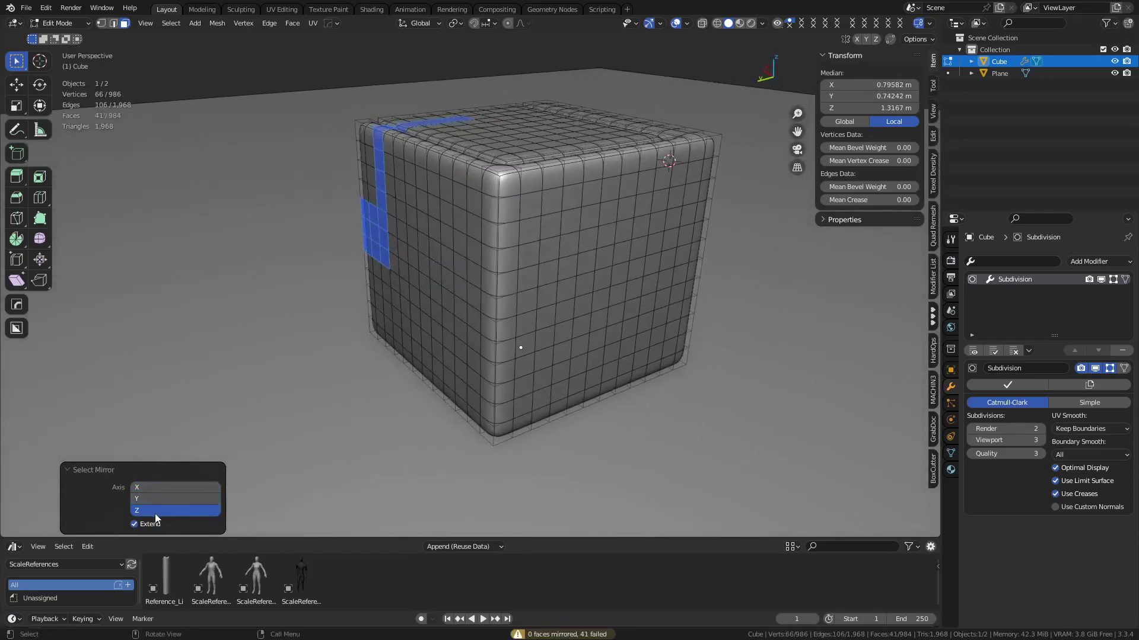
middle_drag(307, 338, 475, 333)
Step: Mirror the face selection across X alone, across Y alone, and across X and Y combined
click(190, 491)
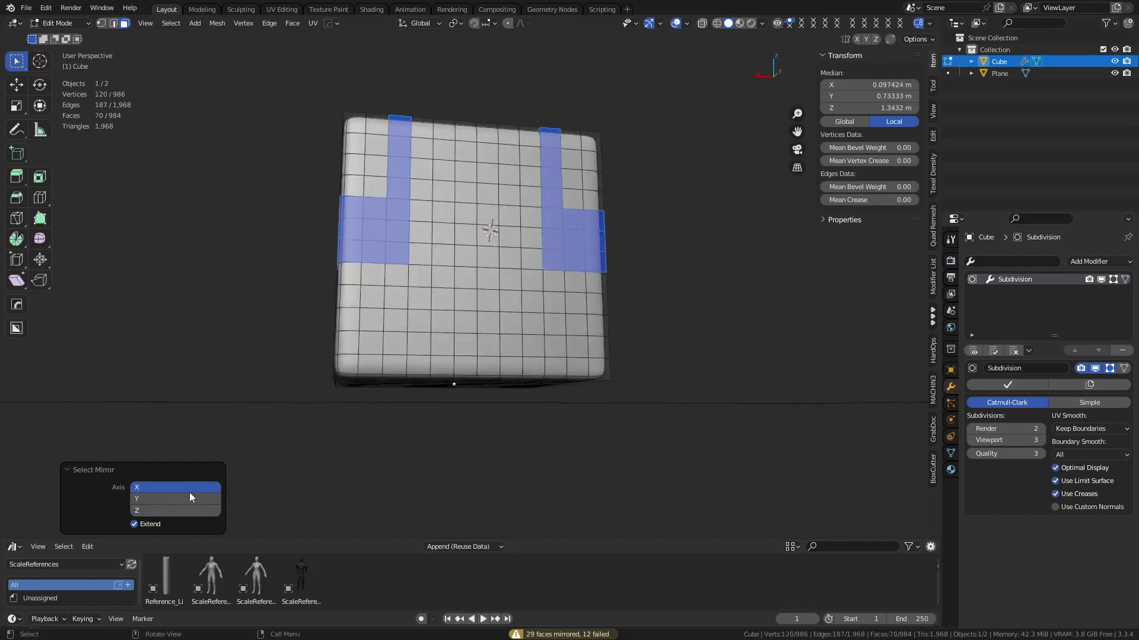
click(188, 498)
middle_drag(186, 433, 435, 364)
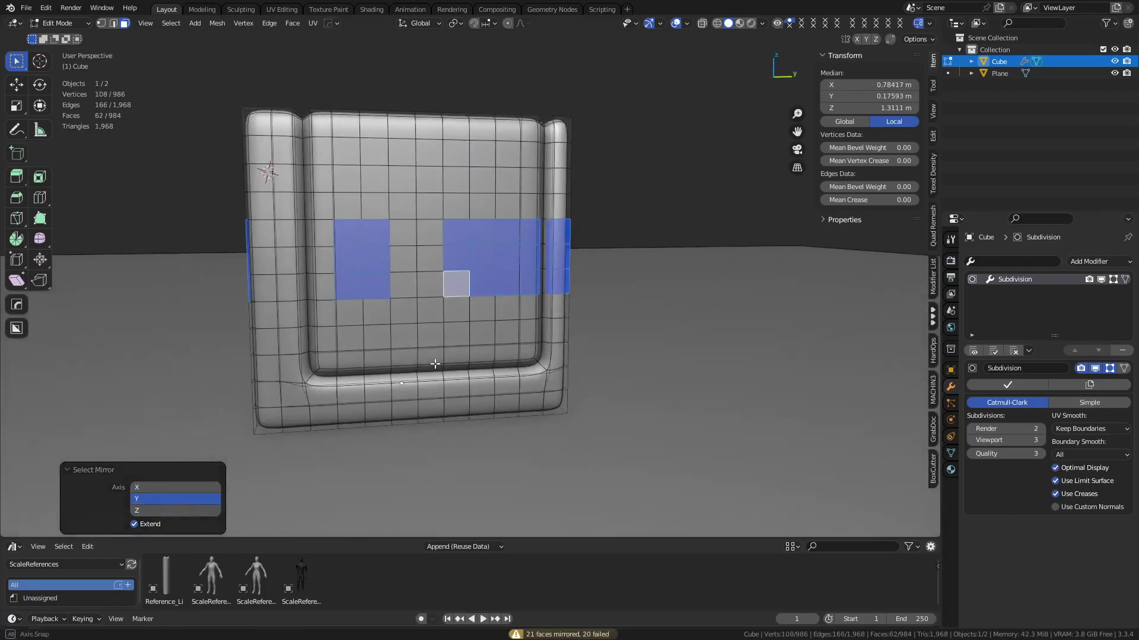
shift+click(163, 488)
middle_drag(267, 415, 542, 350)
scroll(638, 345, up, 4)
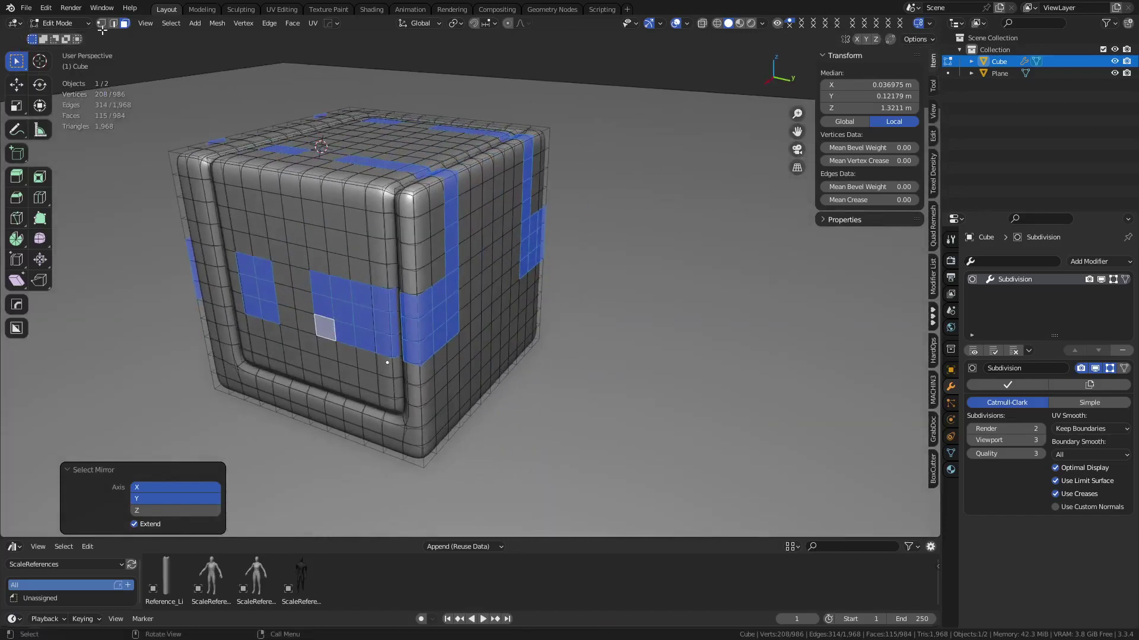
Step: Look through the selection commands, and switch the cube to Object Mode and back to Edit Mode
click(171, 23)
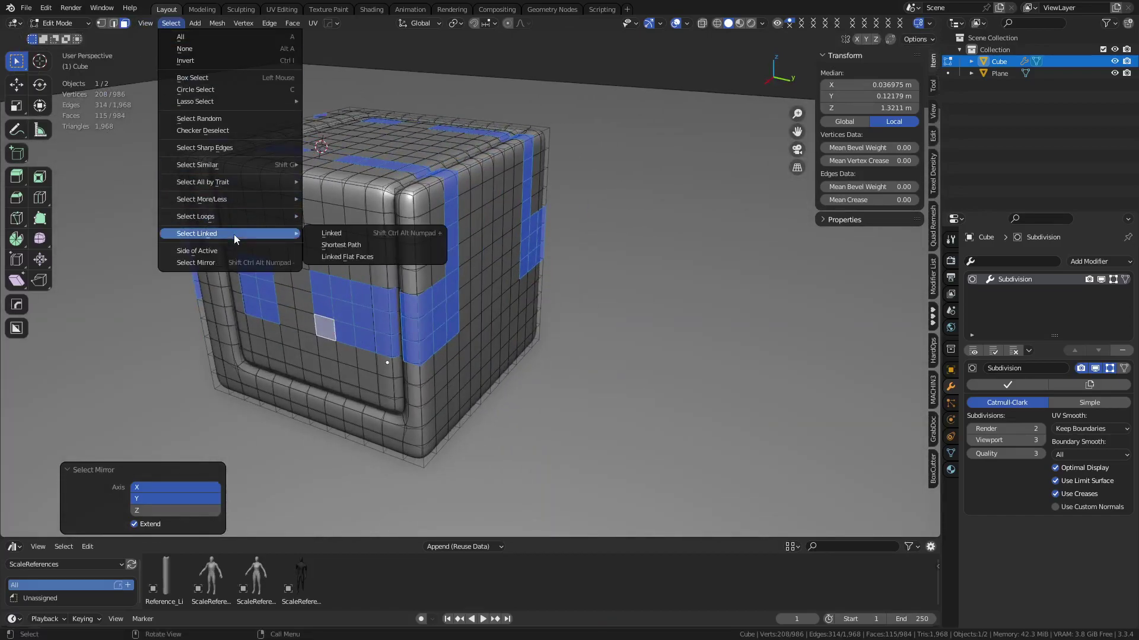
key(Tab)
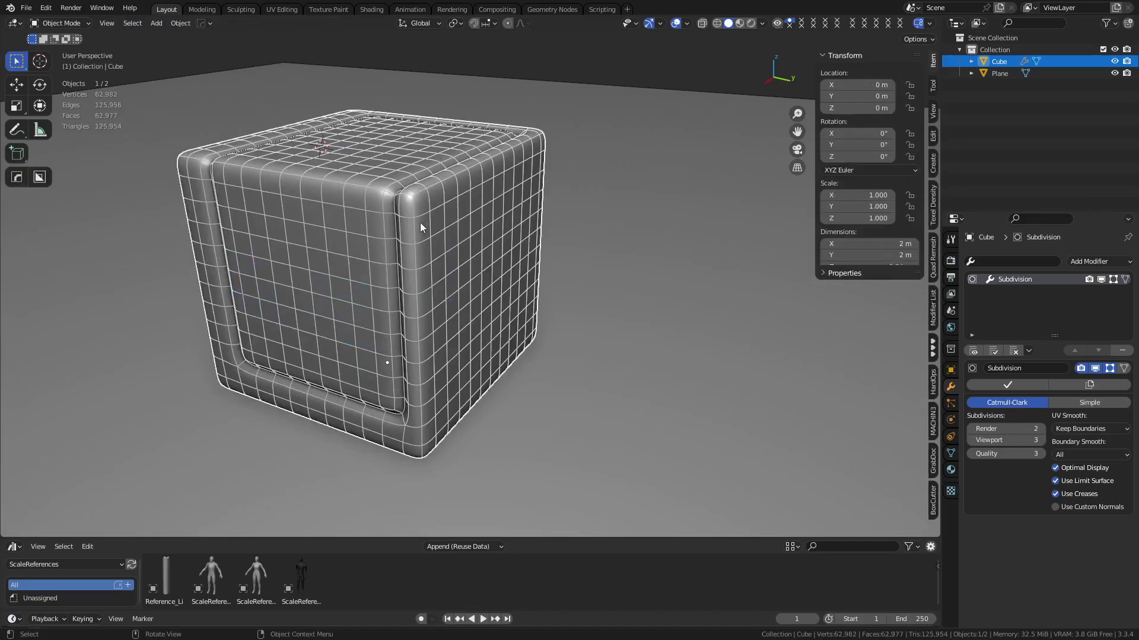
scroll(422, 222, down, 3)
middle_drag(367, 255, 450, 262)
key(ctrl+Tab)
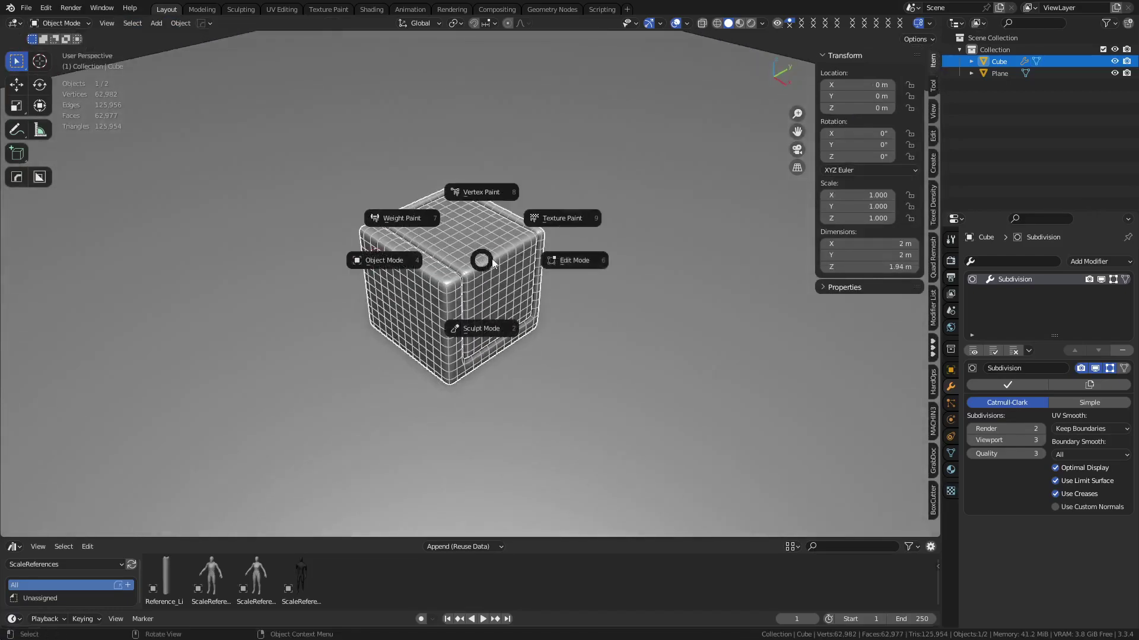
click(575, 259)
Step: Place the 3D cursor on the cube's top, add a 2 m cube to the mesh there, and move it along Y clear of the original
shift+right_click(451, 235)
key(shift+a)
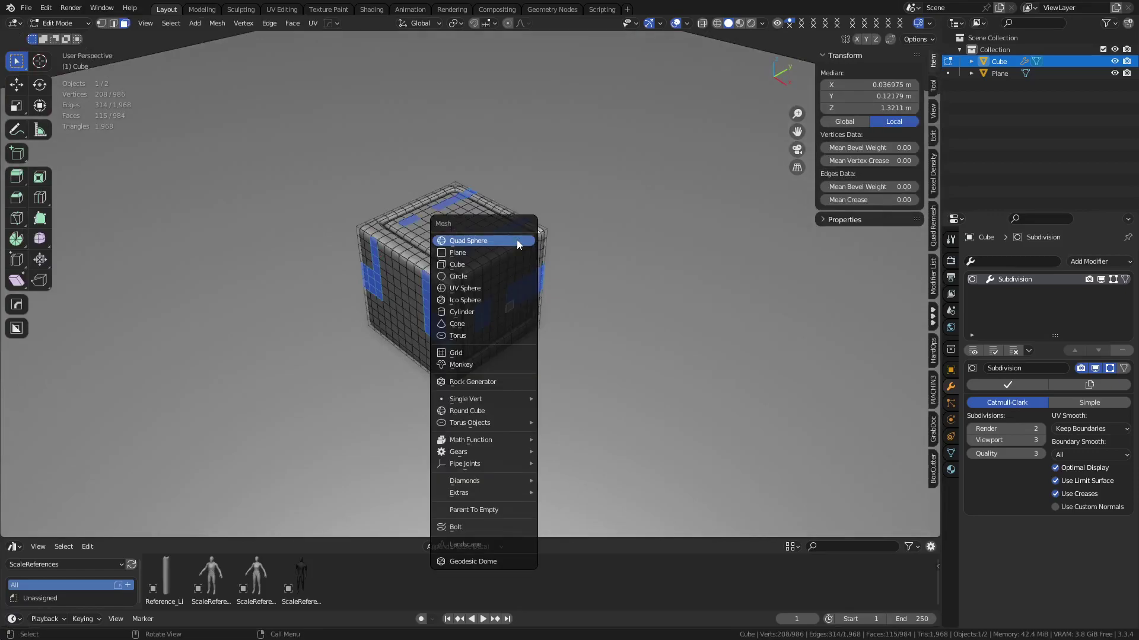
click(502, 262)
key(g)
key(y)
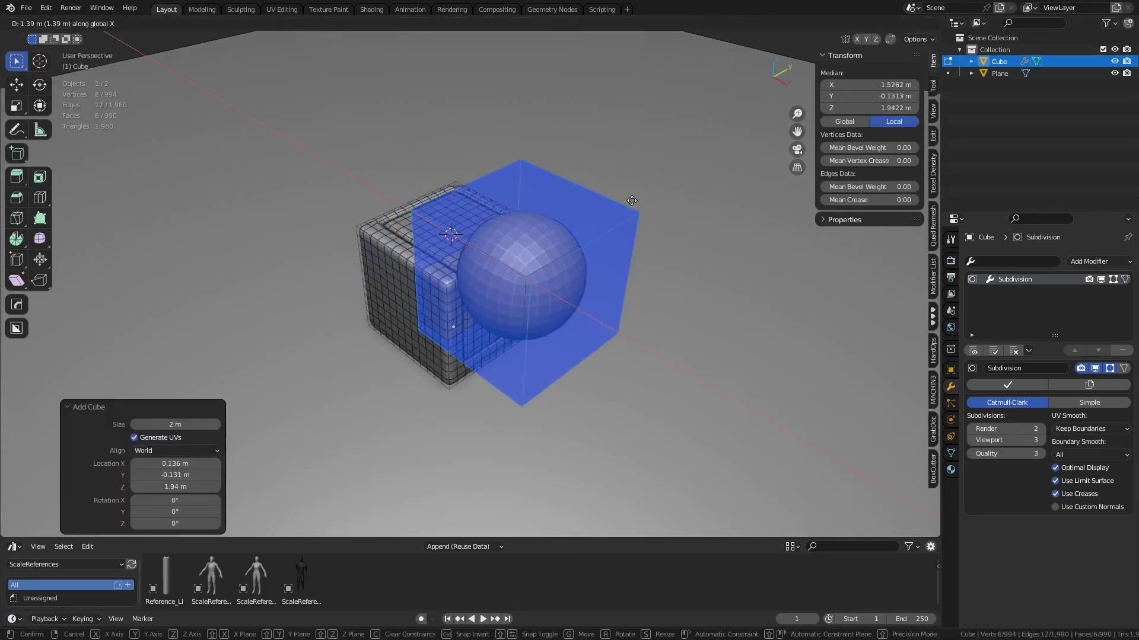
click(633, 228)
Step: Duplicate the added cube twice, placing the copies apart from each other around the original cube
key(shift+d)
click(434, 176)
key(shift+d)
click(440, 246)
shift+middle_drag(440, 246, 482, 230)
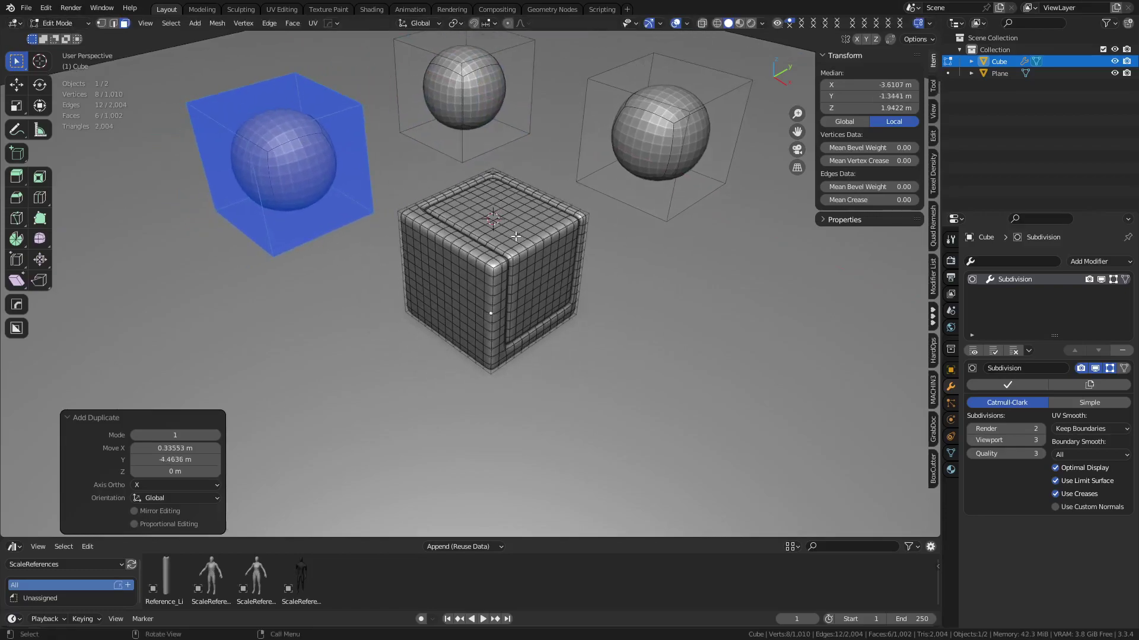
Step: Select the whole mesh and separate it by loose parts
key(a)
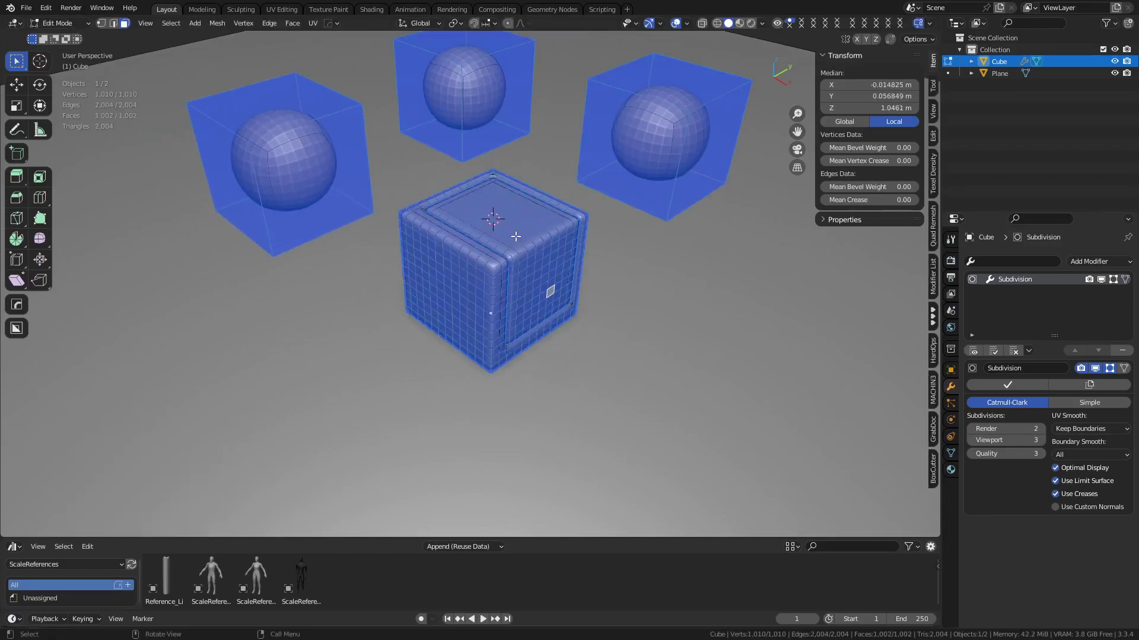
key(p)
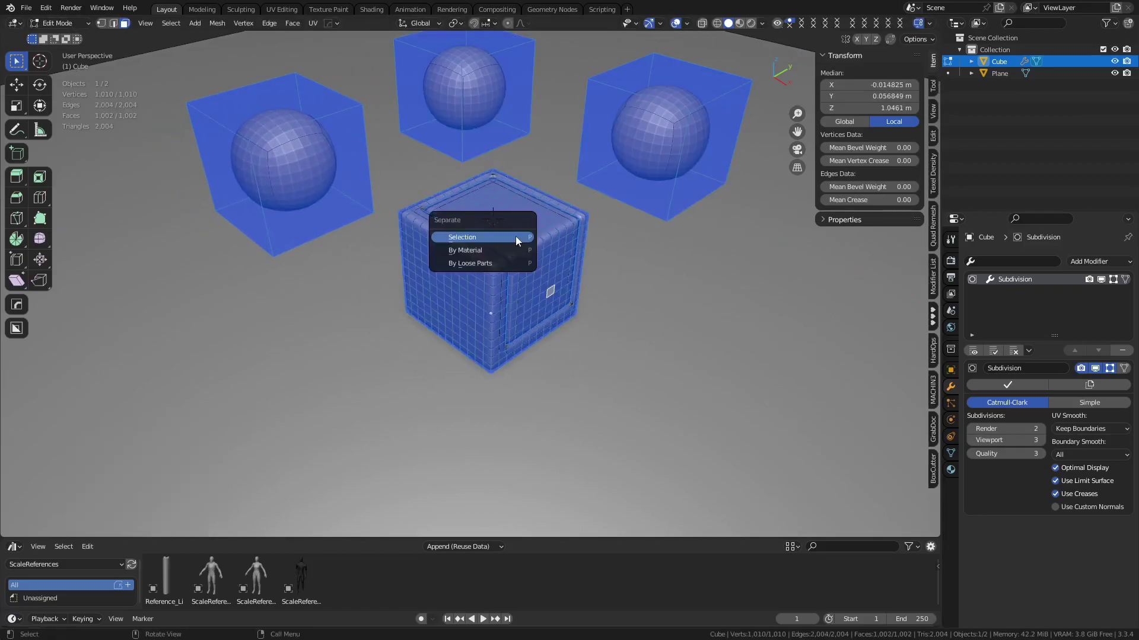
click(497, 265)
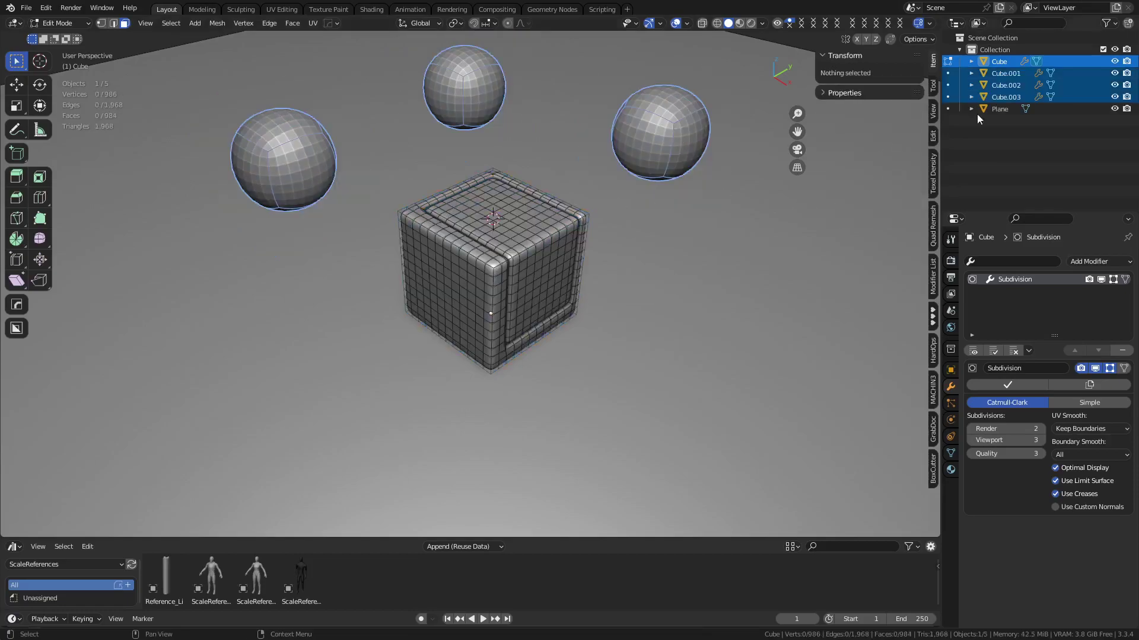
Step: Pick each separated object in the scene hierarchy, ending on Cube, and return to Object Mode
click(1005, 73)
click(1006, 84)
click(1006, 96)
click(1001, 62)
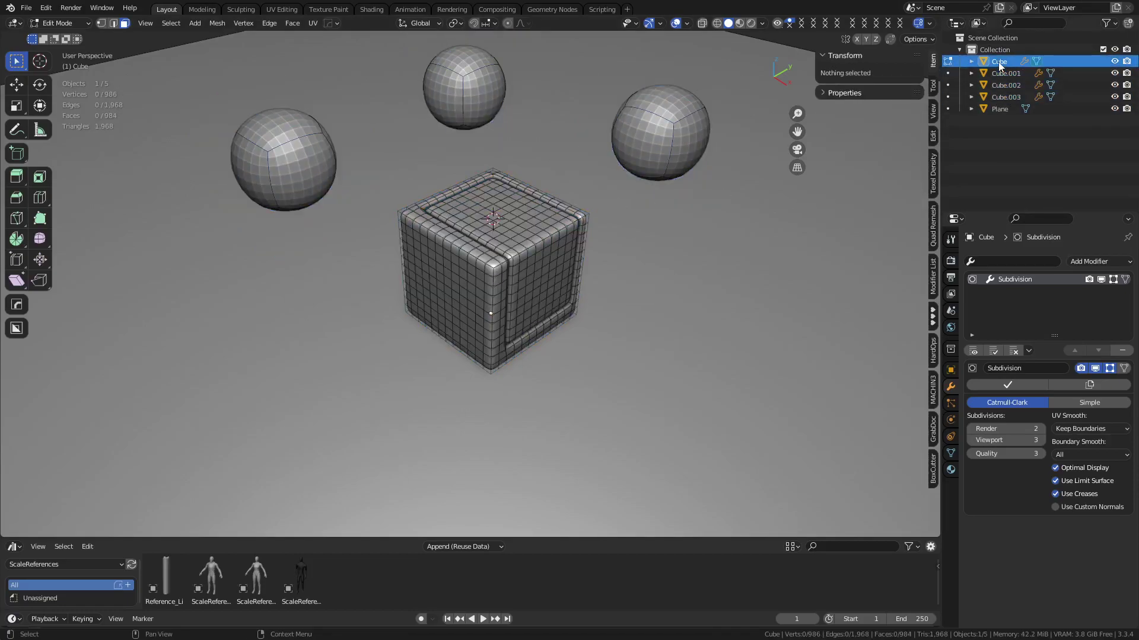
key(Tab)
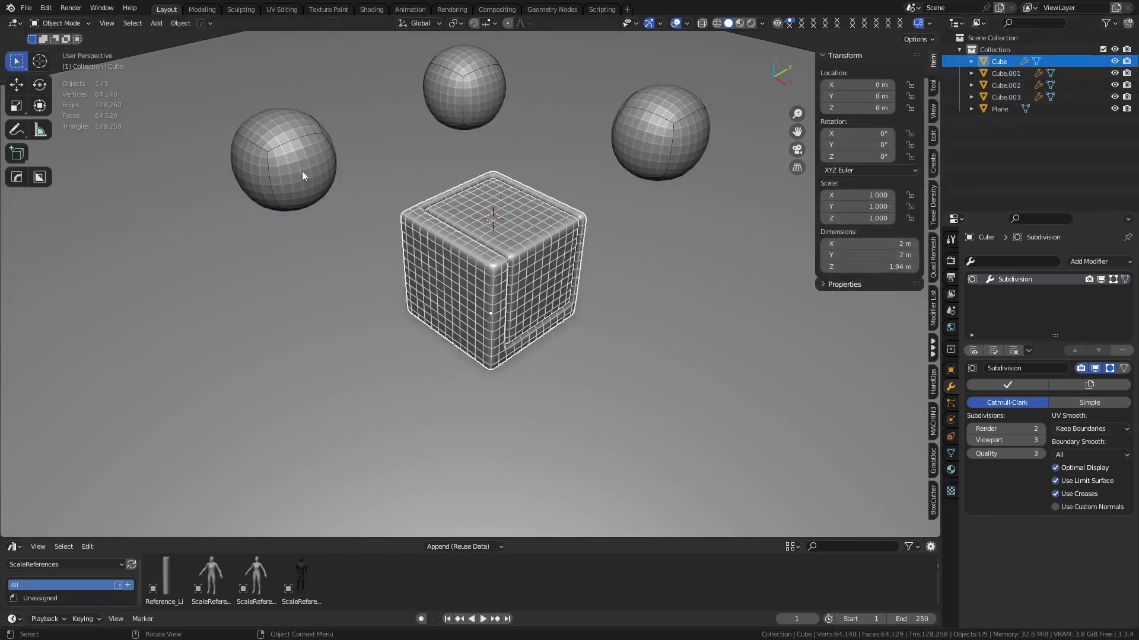
Step: Compare the origins of the Cube.003 sphere and the cube, and set the sphere's origin to its geometry
click(295, 159)
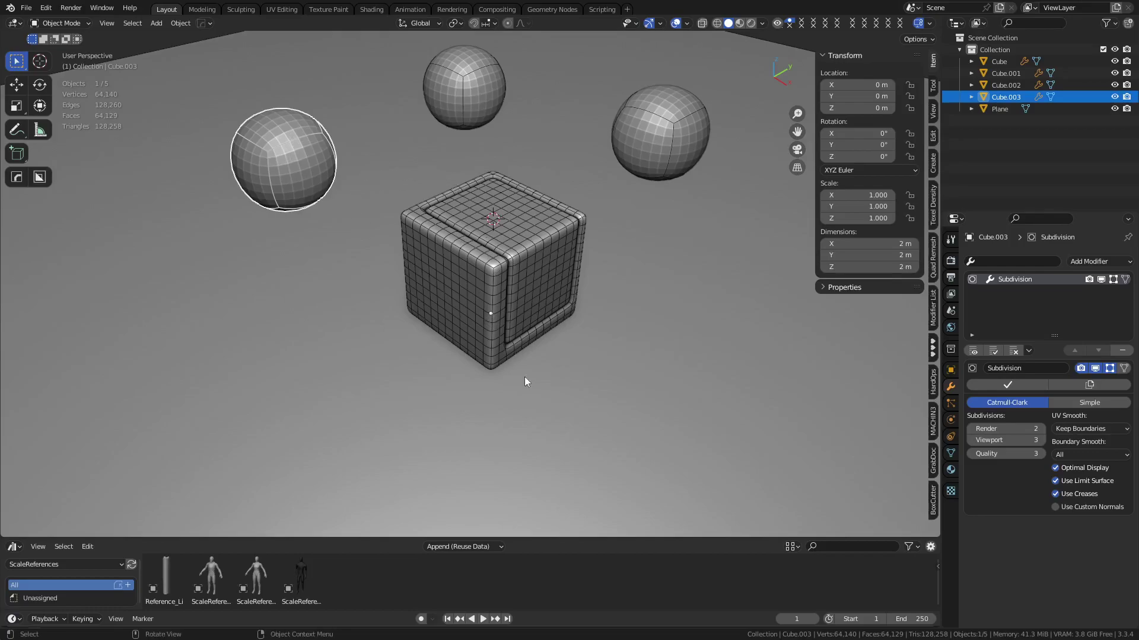
click(501, 313)
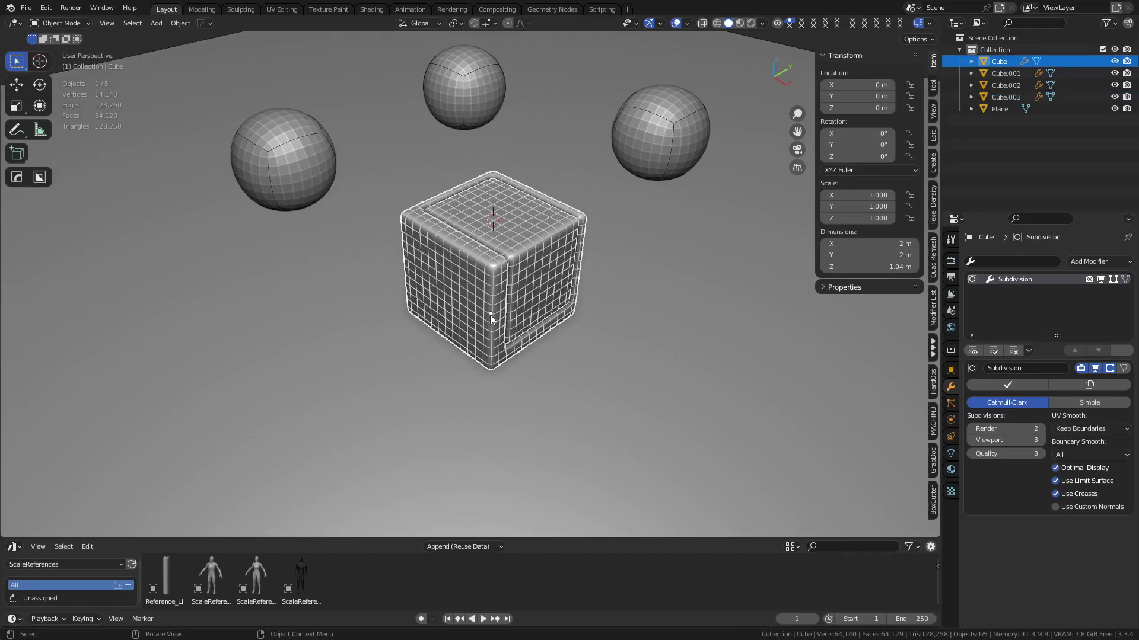
click(319, 193)
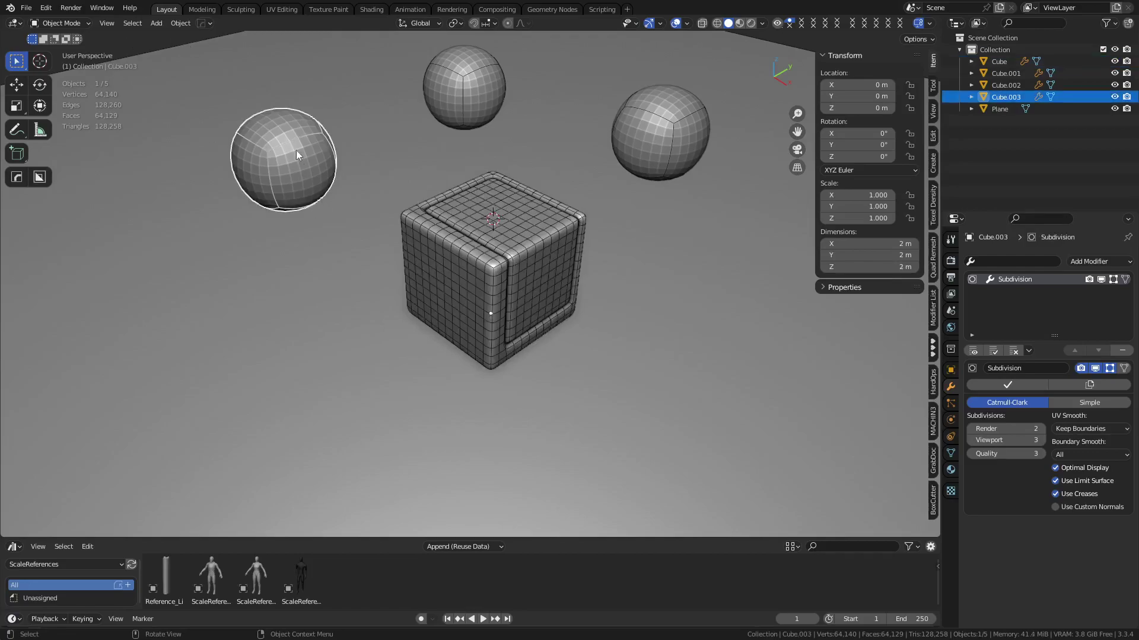
click(180, 26)
key(Escape)
click(179, 23)
mouse_move(217, 56)
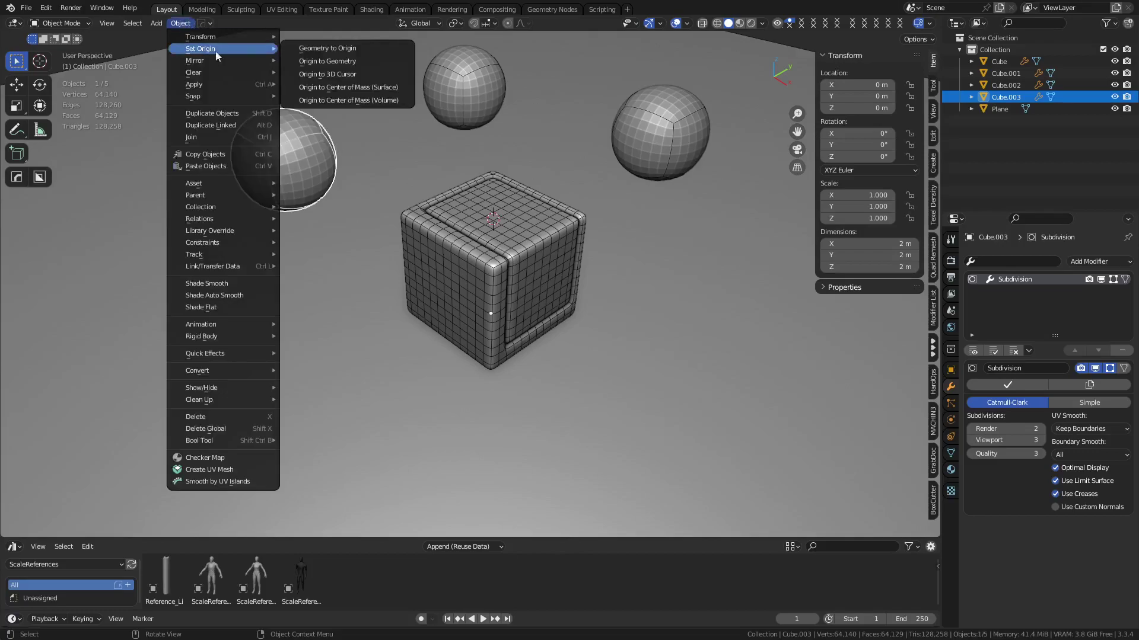
click(373, 62)
Step: Set the origins of the Cube.002 and Cube.001 spheres to their geometry
click(481, 94)
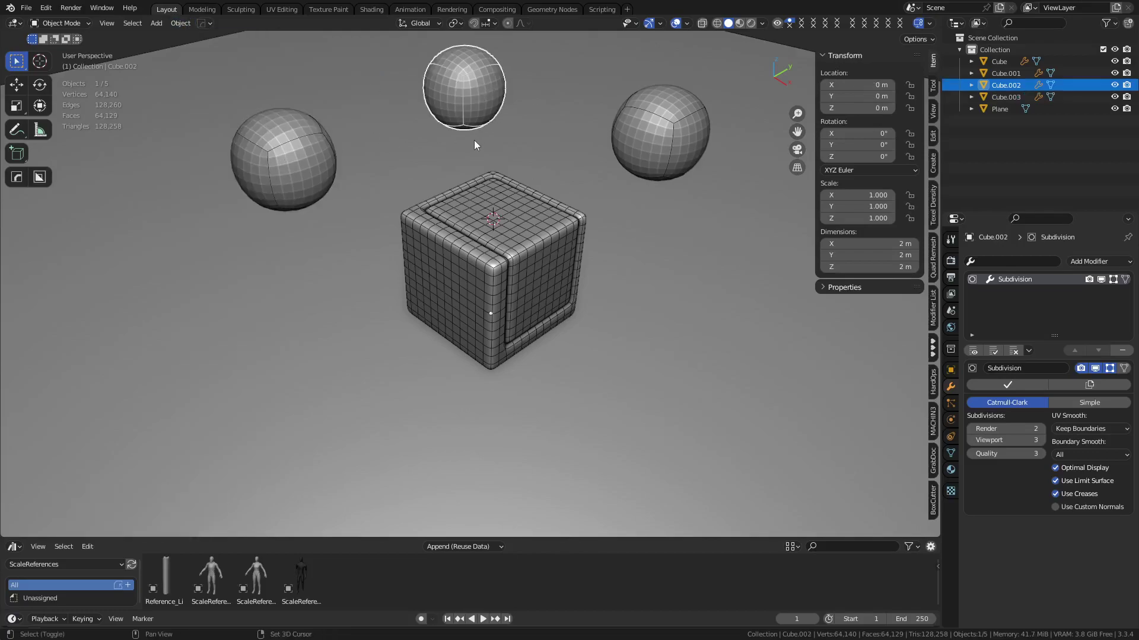
key(shift+s)
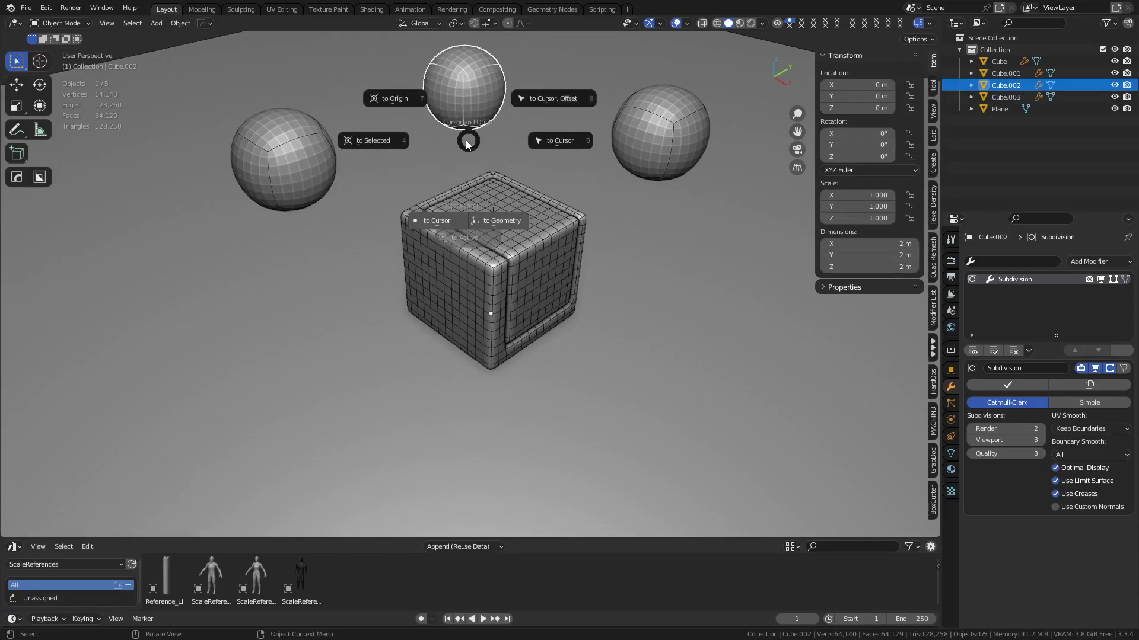
click(509, 221)
click(703, 138)
key(shift+s)
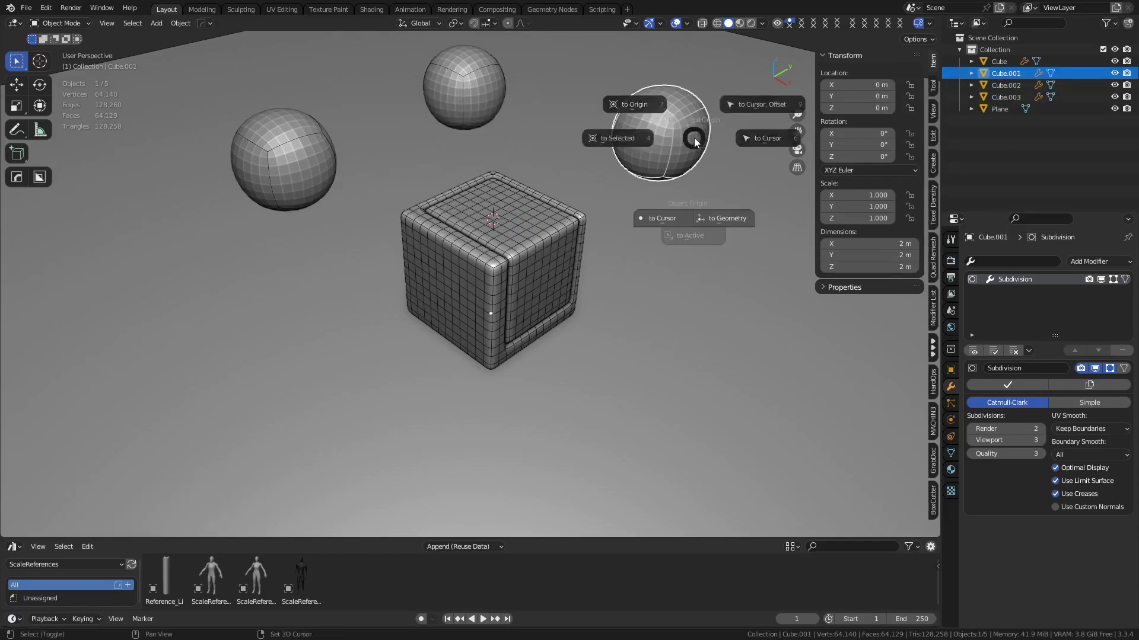
click(719, 218)
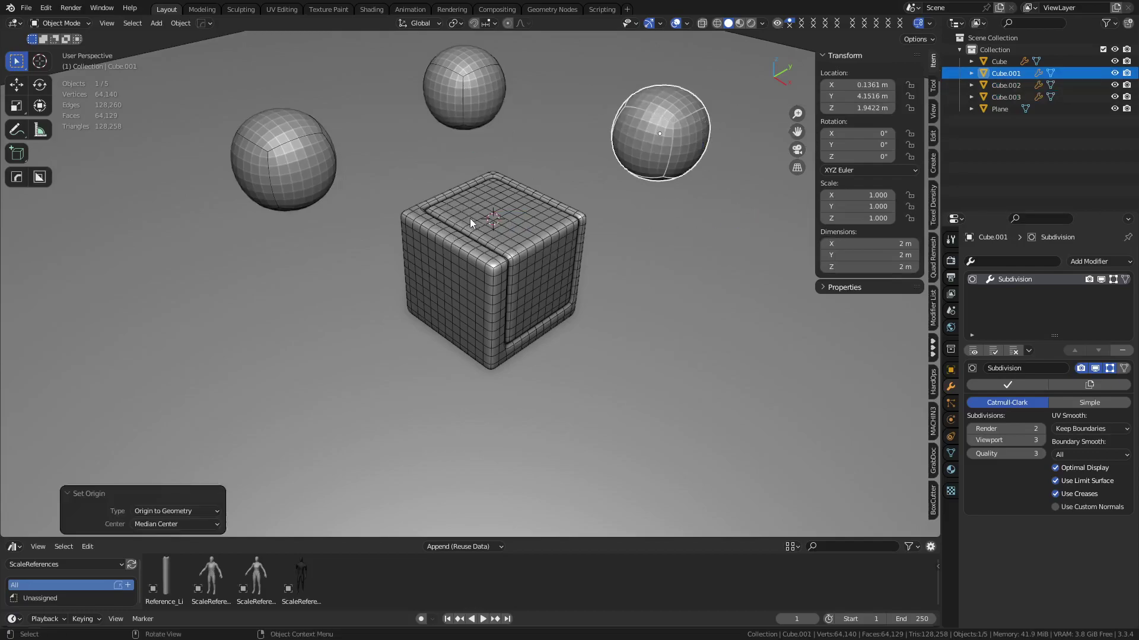
Step: Select two of the spheres and the cube in turn to check where their origins are
click(286, 171)
click(457, 77)
click(482, 263)
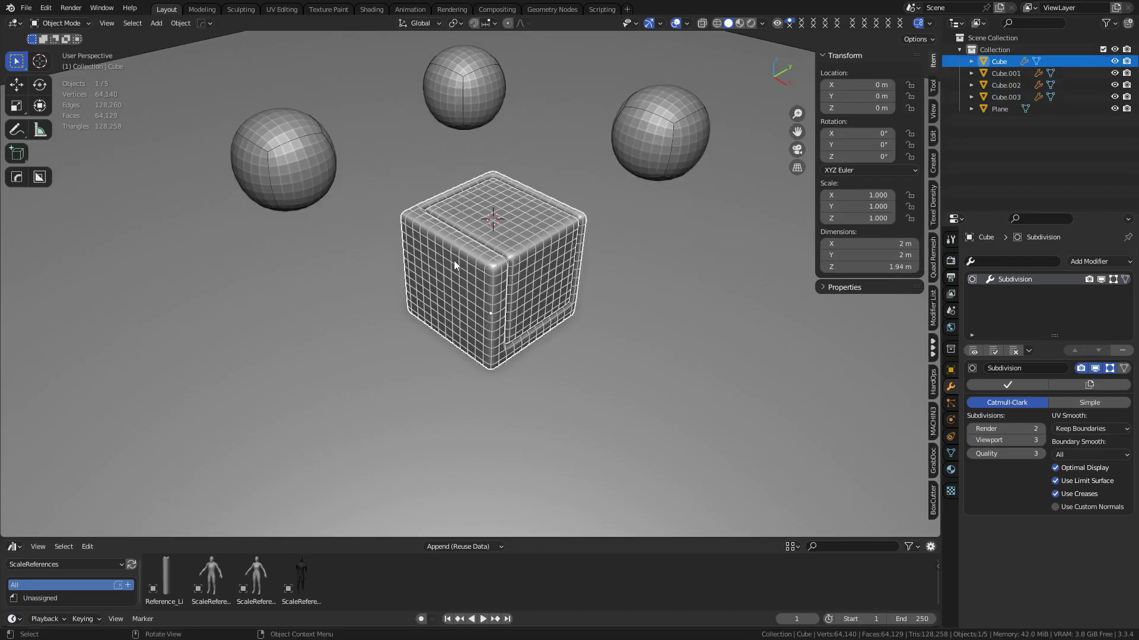
Step: Select all three spheres together and add the original cube last as the active object
click(270, 155)
shift+click(461, 94)
shift+click(642, 123)
click(290, 170)
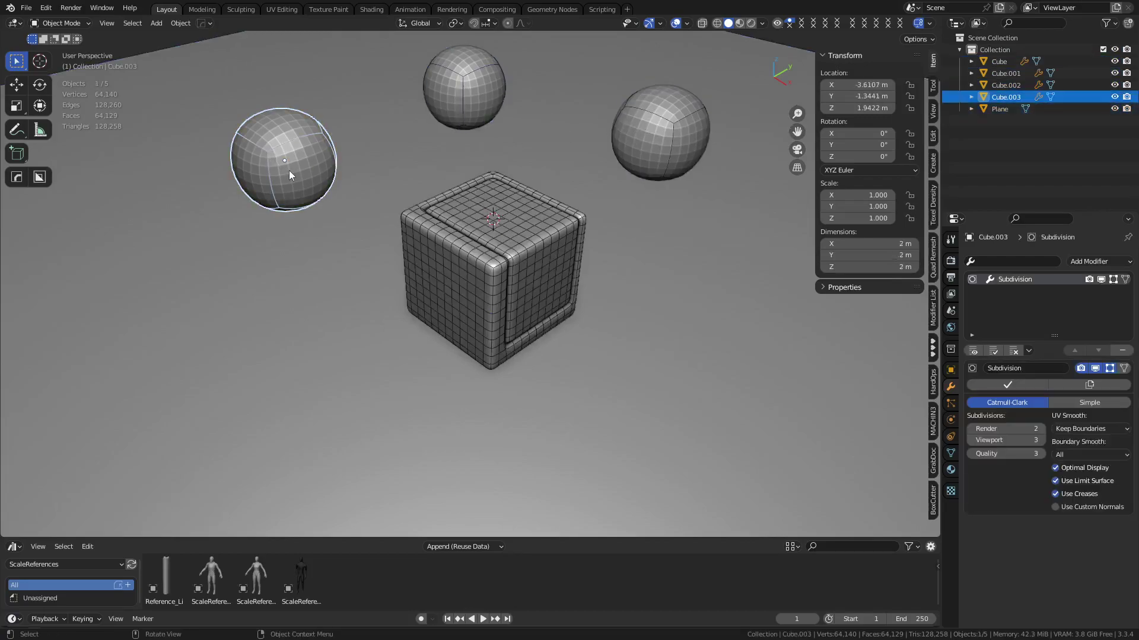
shift+click(498, 94)
shift+click(620, 127)
shift+click(517, 229)
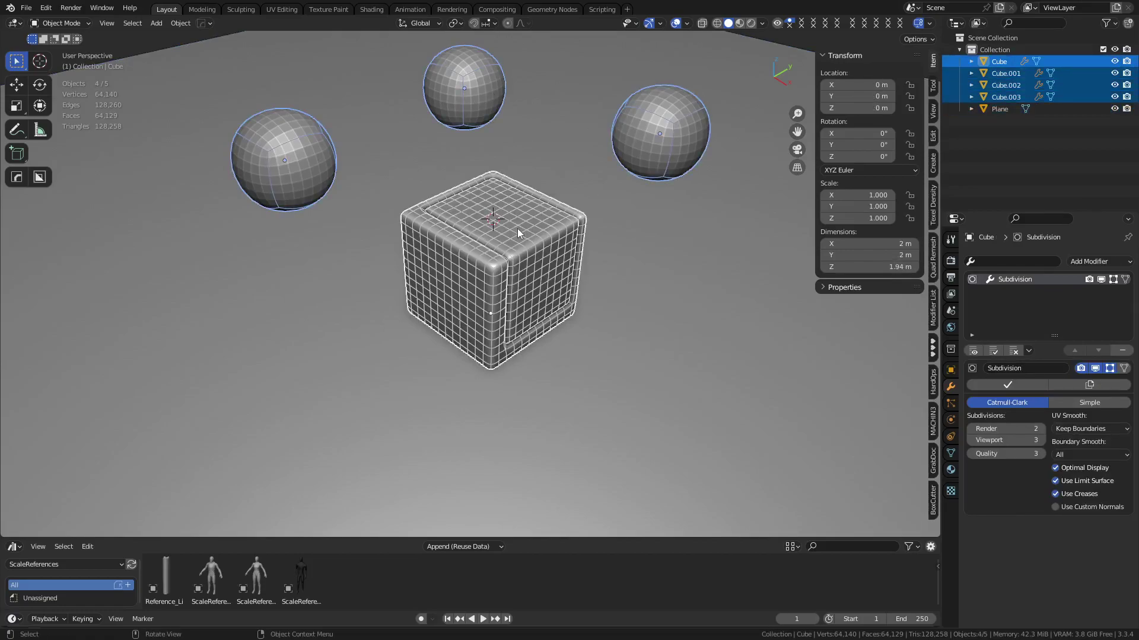
Step: Join the three spheres into the cube and select the whole combined mesh in Edit Mode
key(ctrl+j)
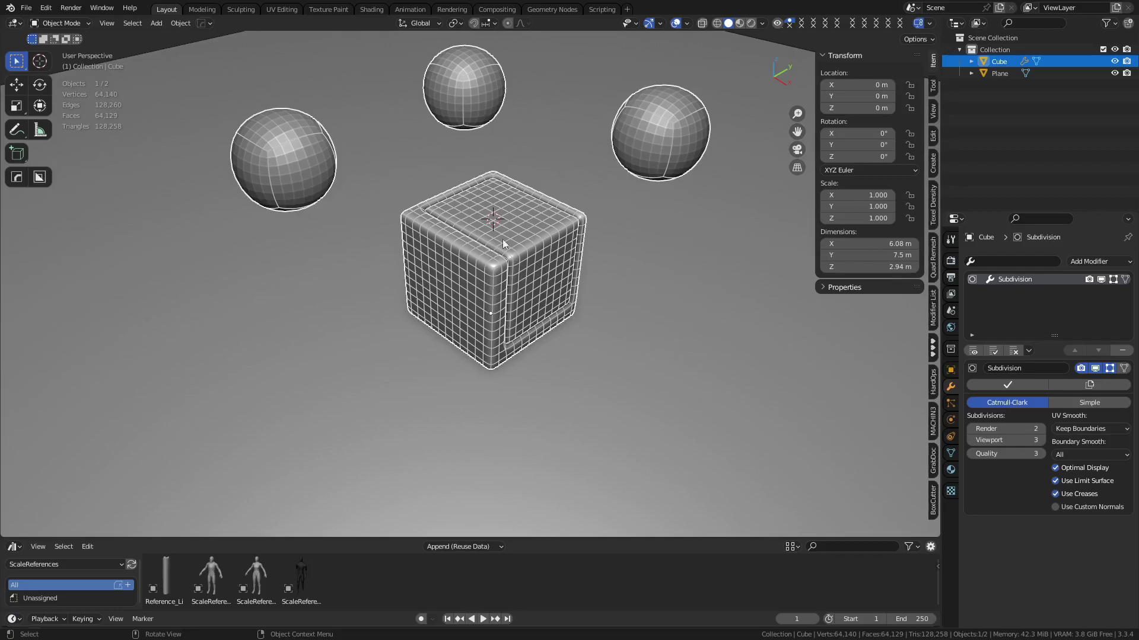
middle_drag(530, 231, 518, 301)
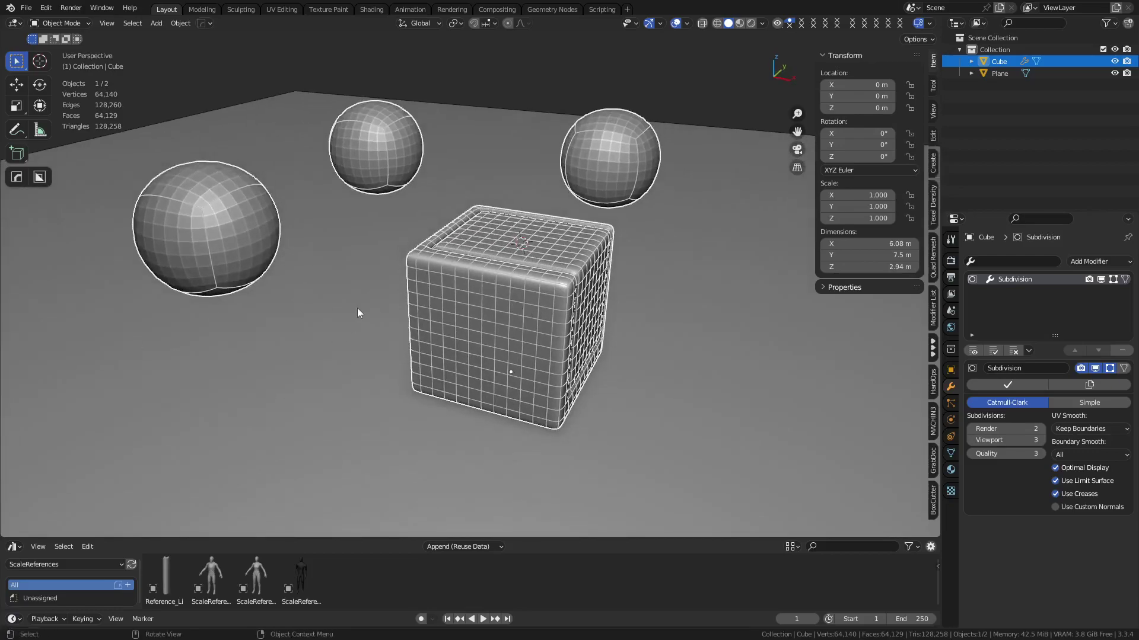
key(ctrl+Tab)
click(432, 304)
key(a)
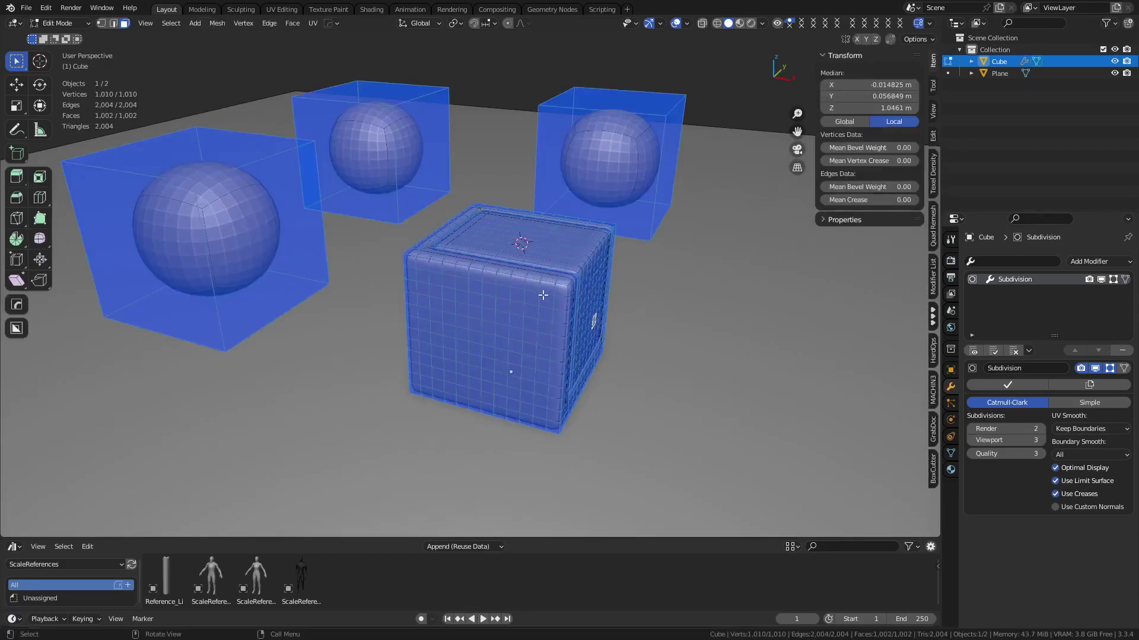
key(p)
Step: Select the nearest sphere's cage with Select Linked, try the Material, Seam, Sharp and UVs delimits, and leave all delimits off
click(180, 211)
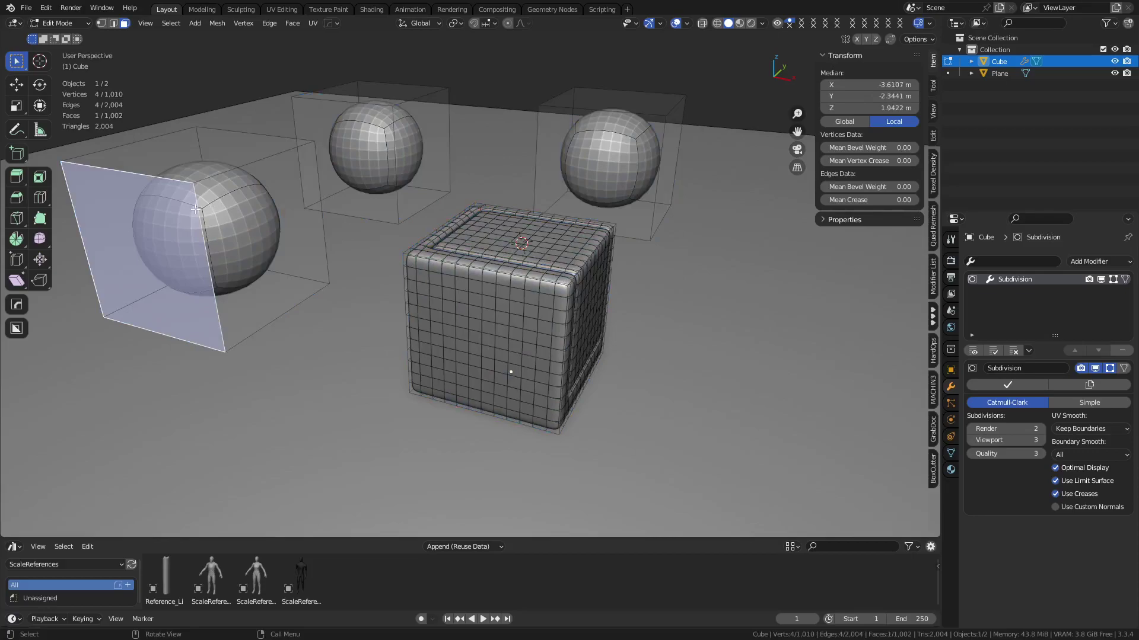
key(l)
click(143, 489)
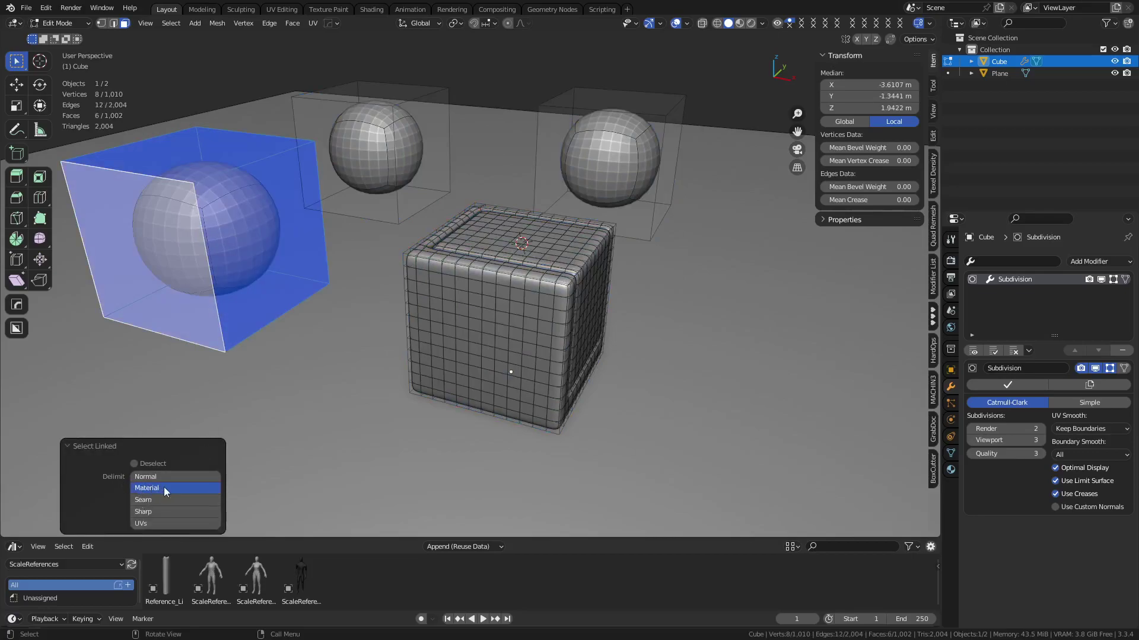
click(159, 499)
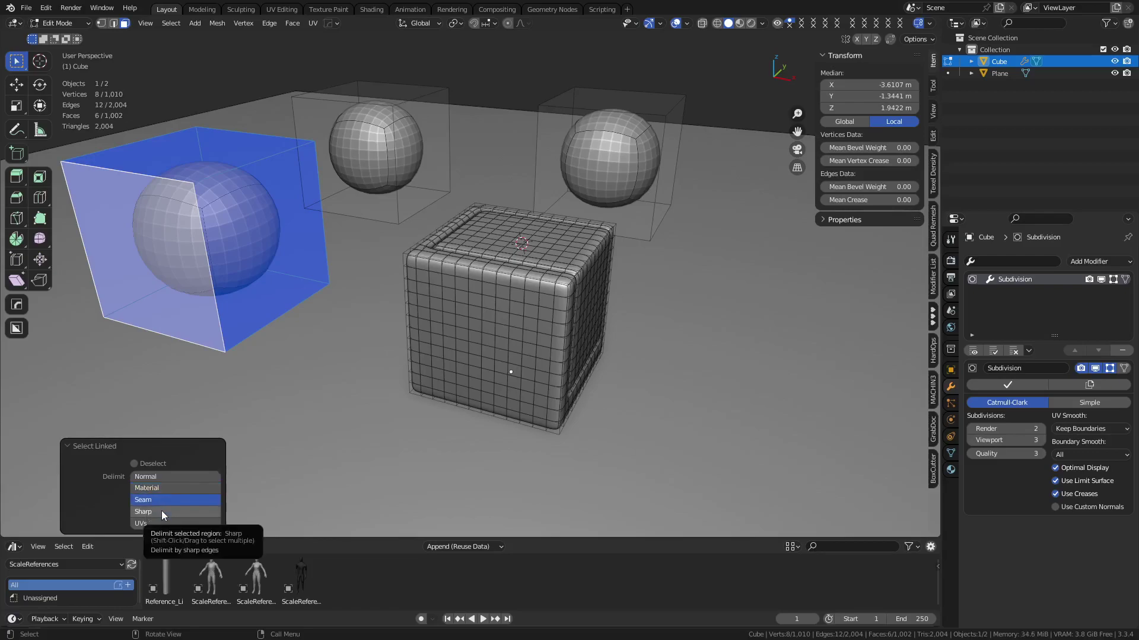
click(161, 511)
click(169, 523)
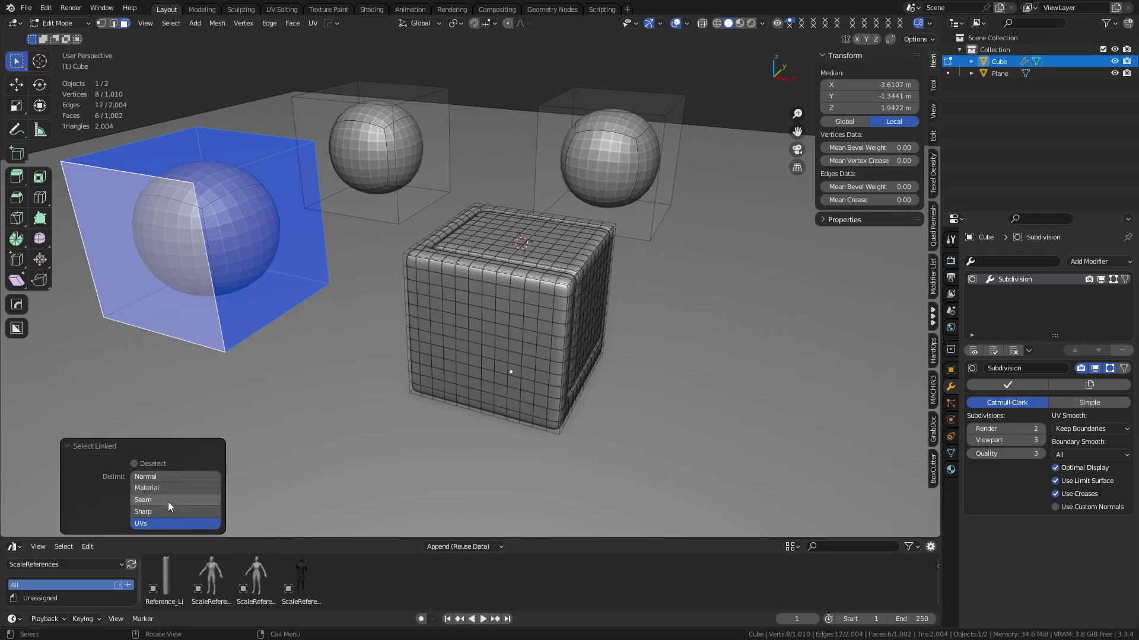
click(162, 529)
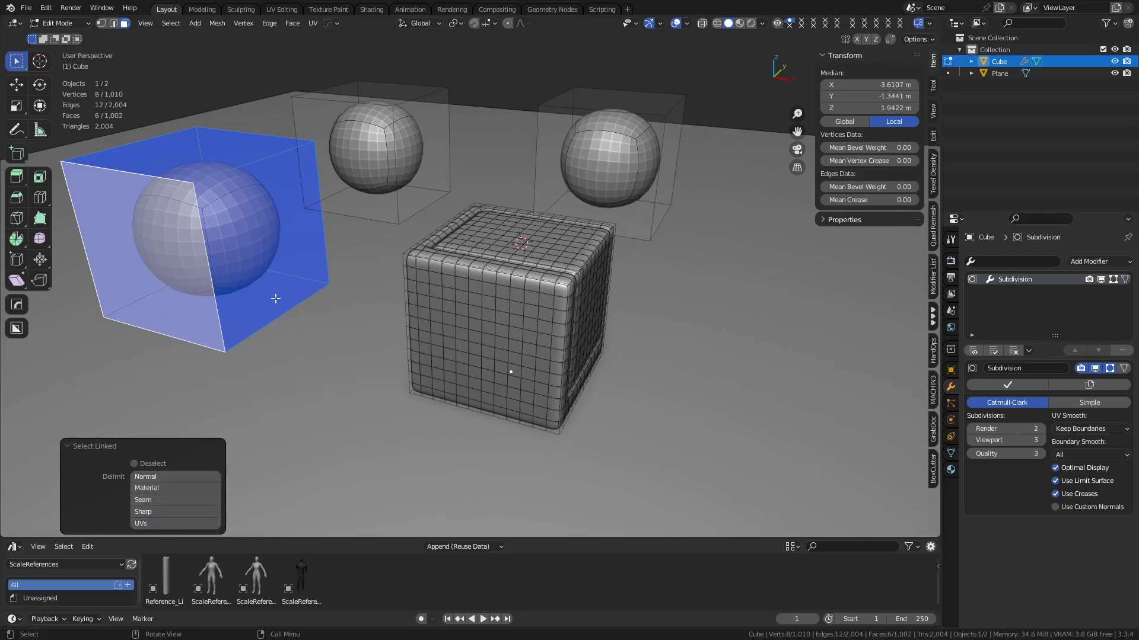
Step: Add the other two spheres to the selection as linked geometry, and deselect all three spheres the same way
mouse_move(390, 297)
middle_down()
mouse_move(367, 319)
mouse_move(395, 307)
middle_up()
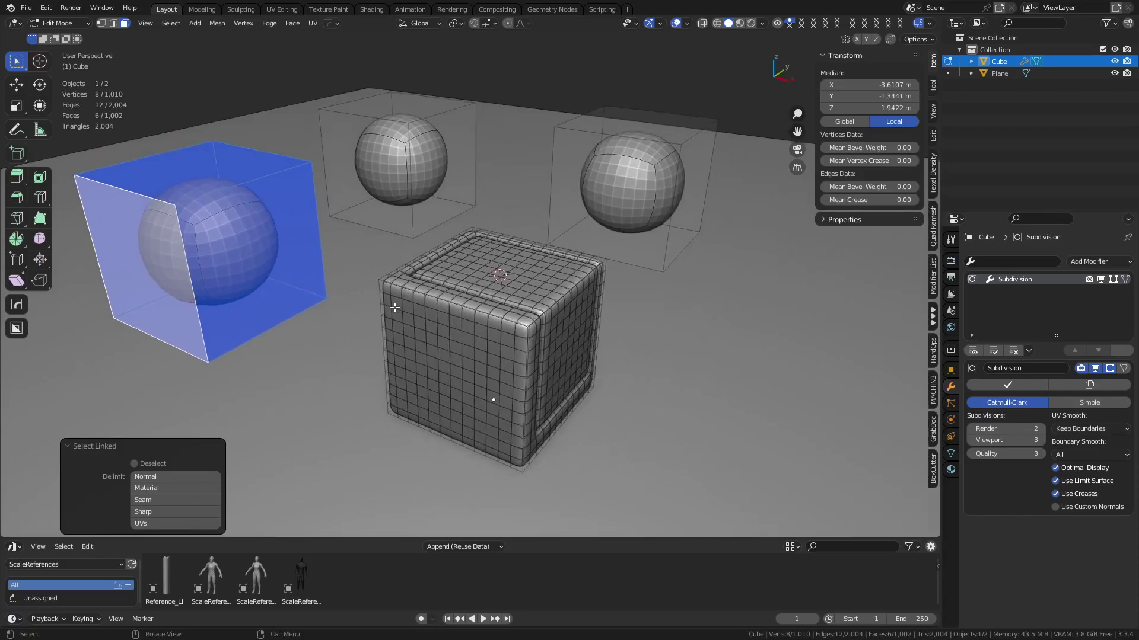
key(l)
key(l)
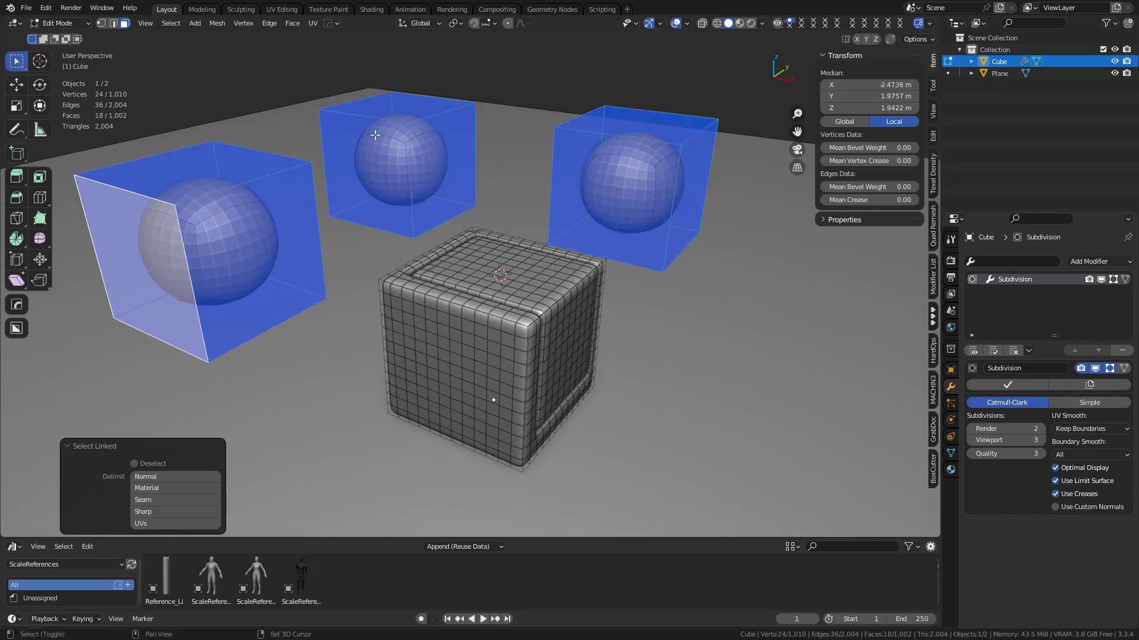
key(shift+l)
key(shift+l)
key(shift+l)
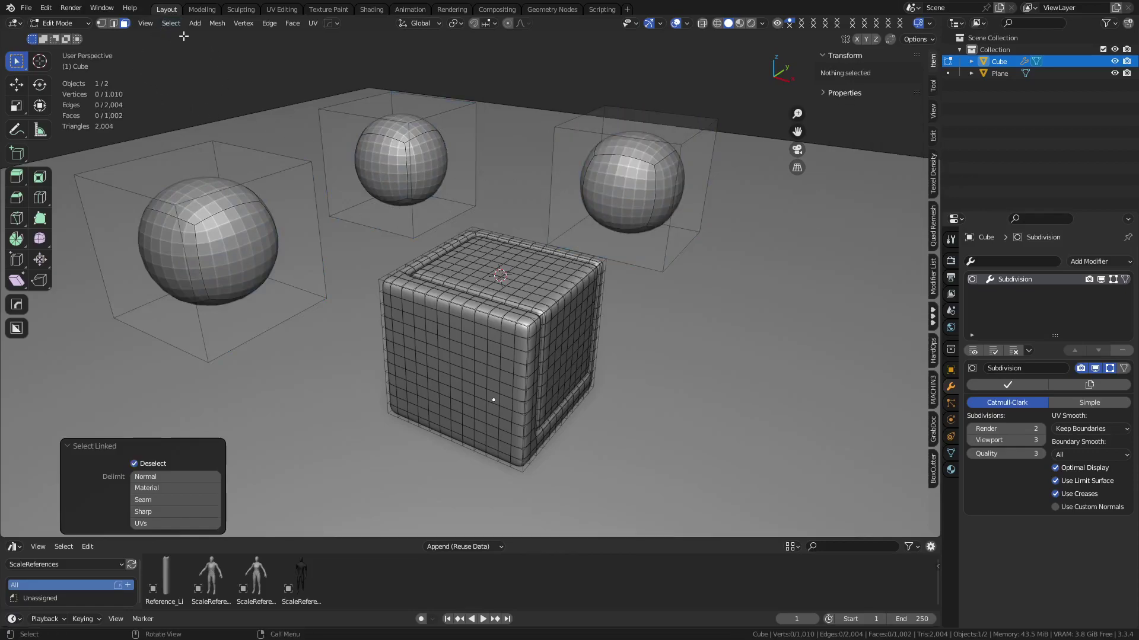
Step: In edge select mode, pick one edge on the cube's front face and select all geometry linked to it
click(171, 23)
mouse_move(205, 235)
key(2)
click(466, 347)
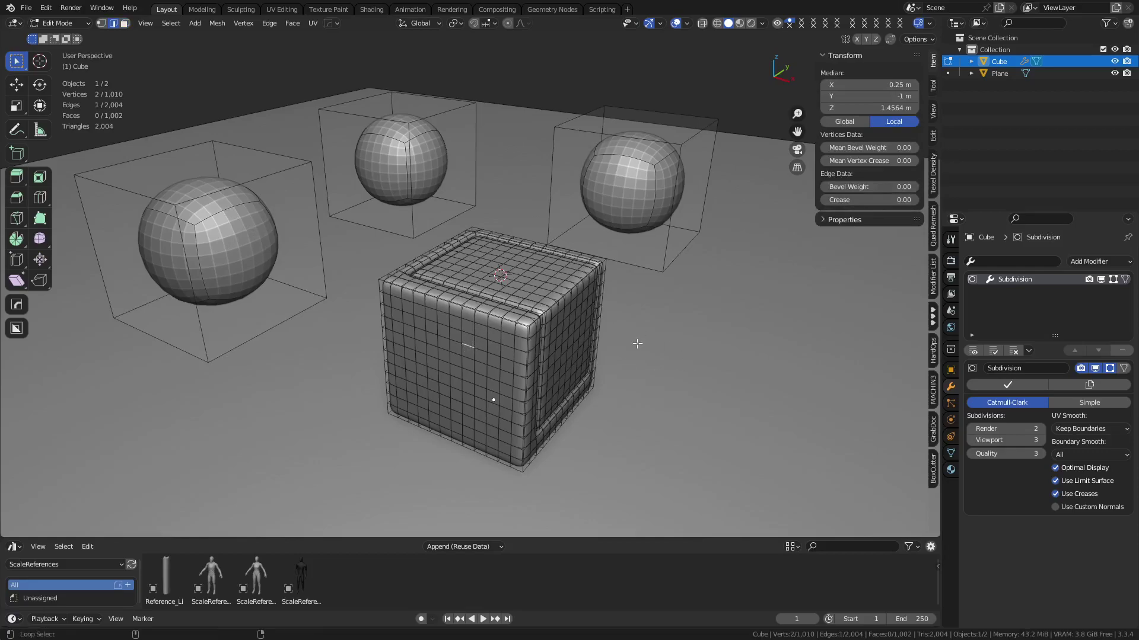
key(ctrl+l)
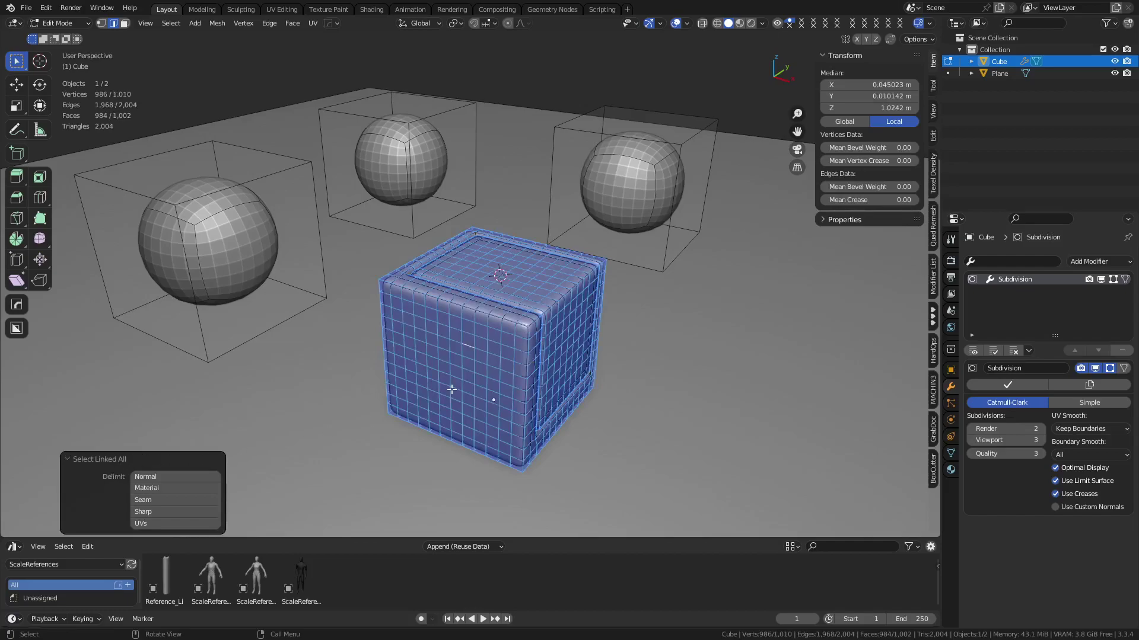
Step: Select one edge on each of two spheres and on the cube, and extend the selection to all linked geometry
click(466, 359)
middle_drag(466, 359, 500, 362)
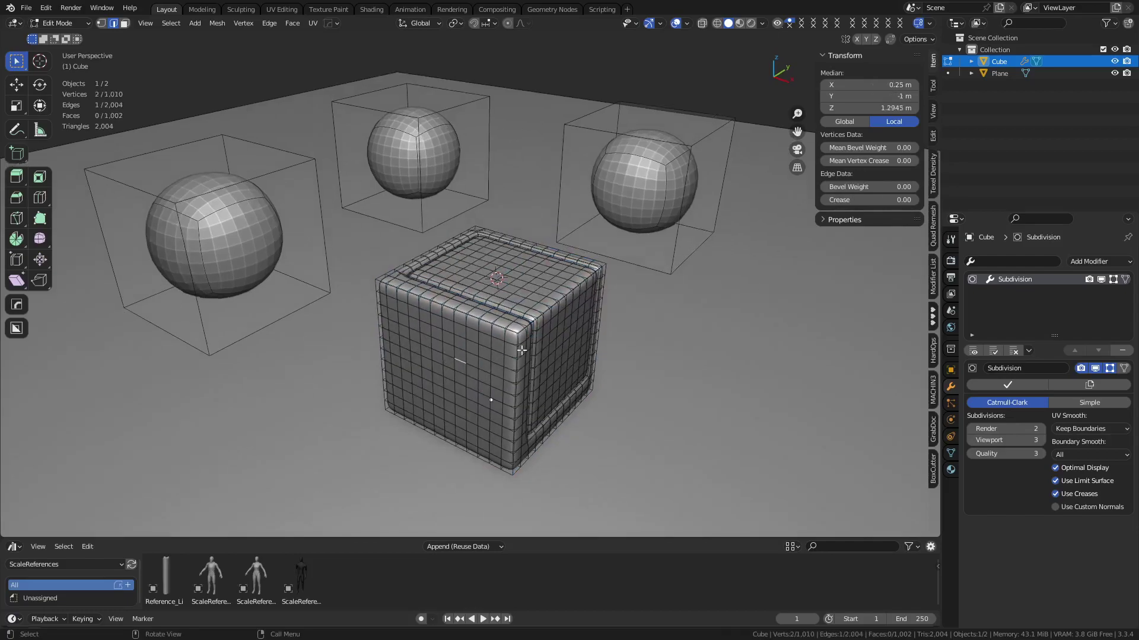
middle_drag(537, 317, 440, 309)
click(267, 187)
shift+click(719, 282)
shift+click(522, 391)
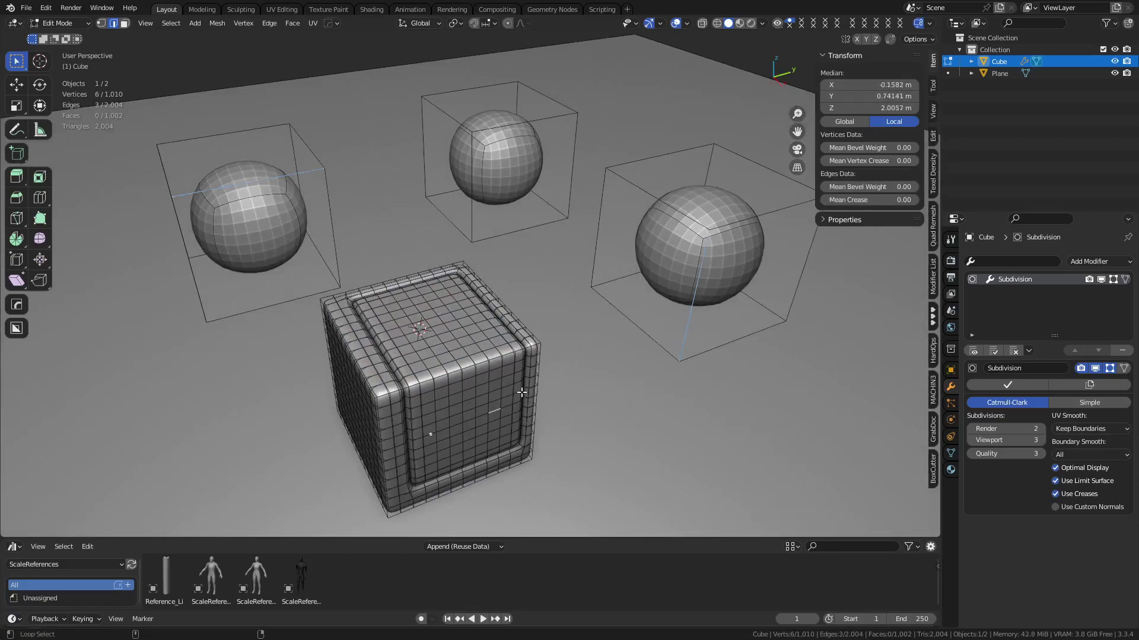
key(ctrl+l)
scroll(480, 275, down, 2)
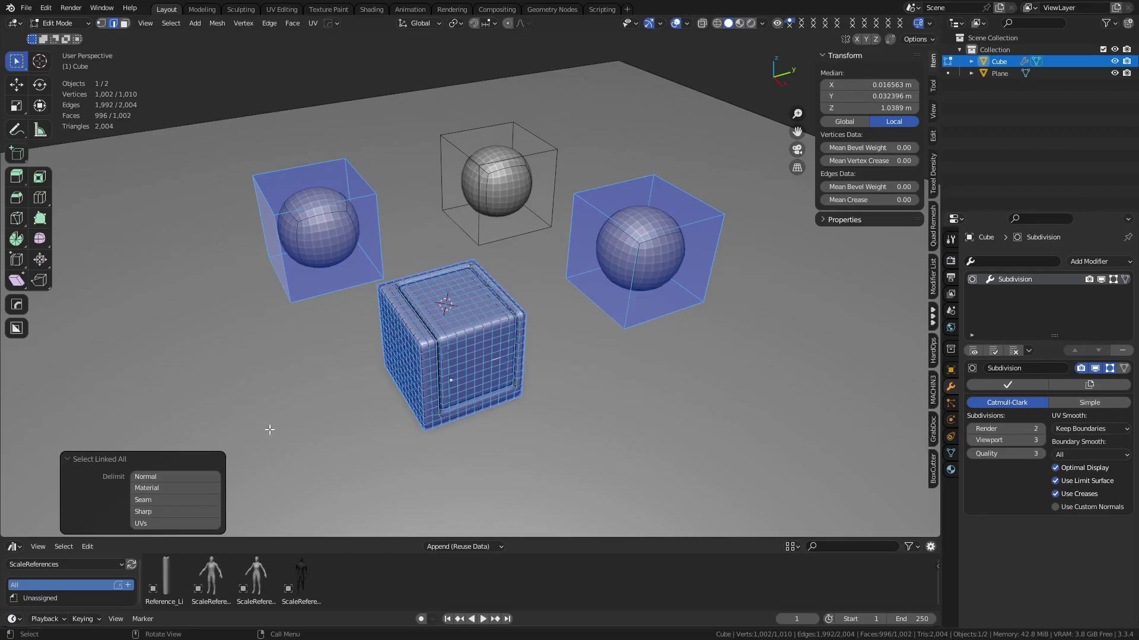
middle_drag(256, 235, 315, 222)
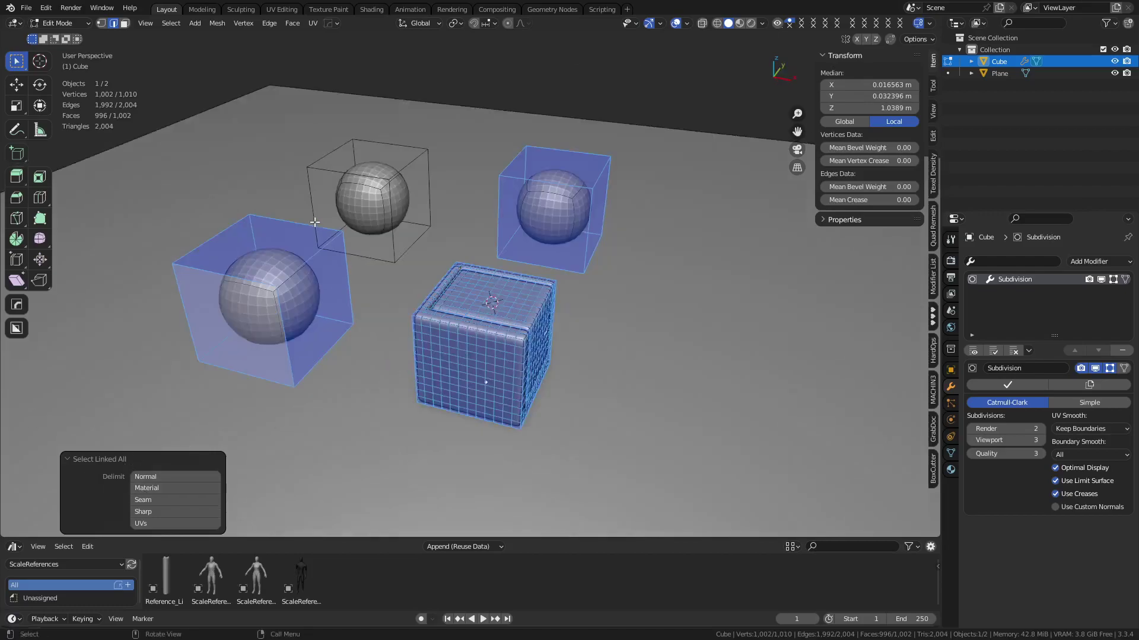
middle_drag(326, 276, 313, 274)
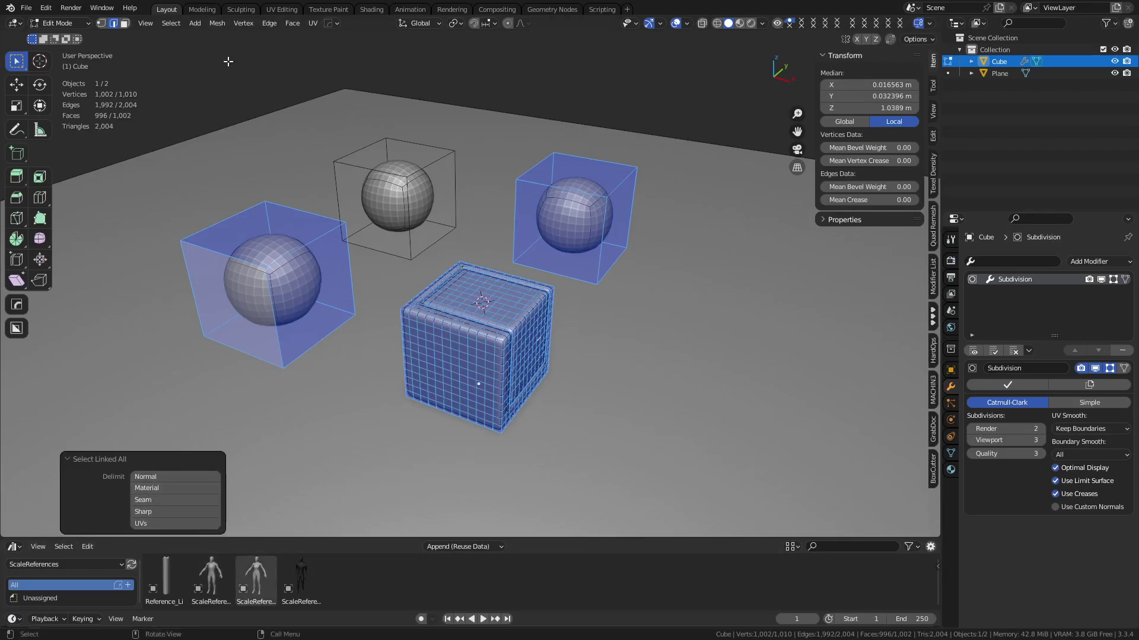
click(268, 24)
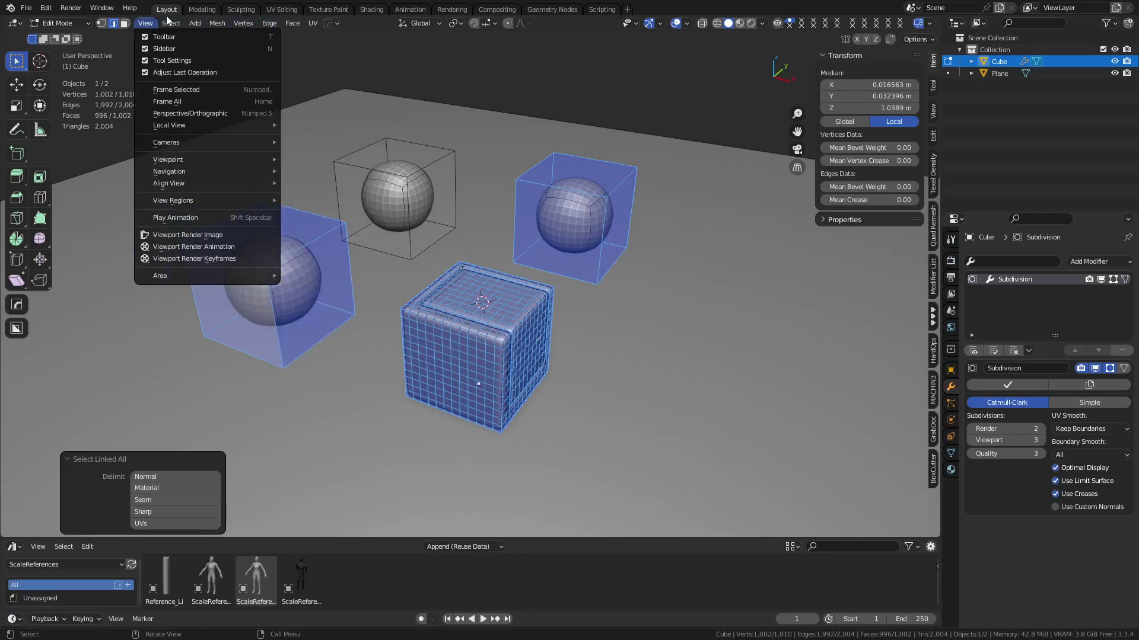
mouse_move(173, 27)
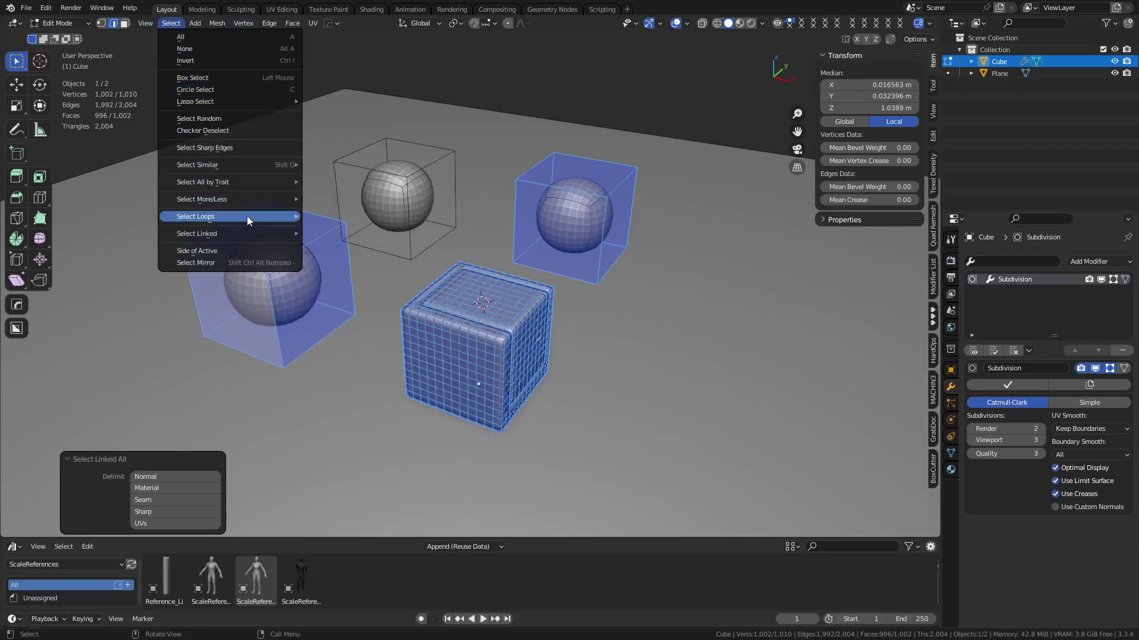
mouse_move(246, 218)
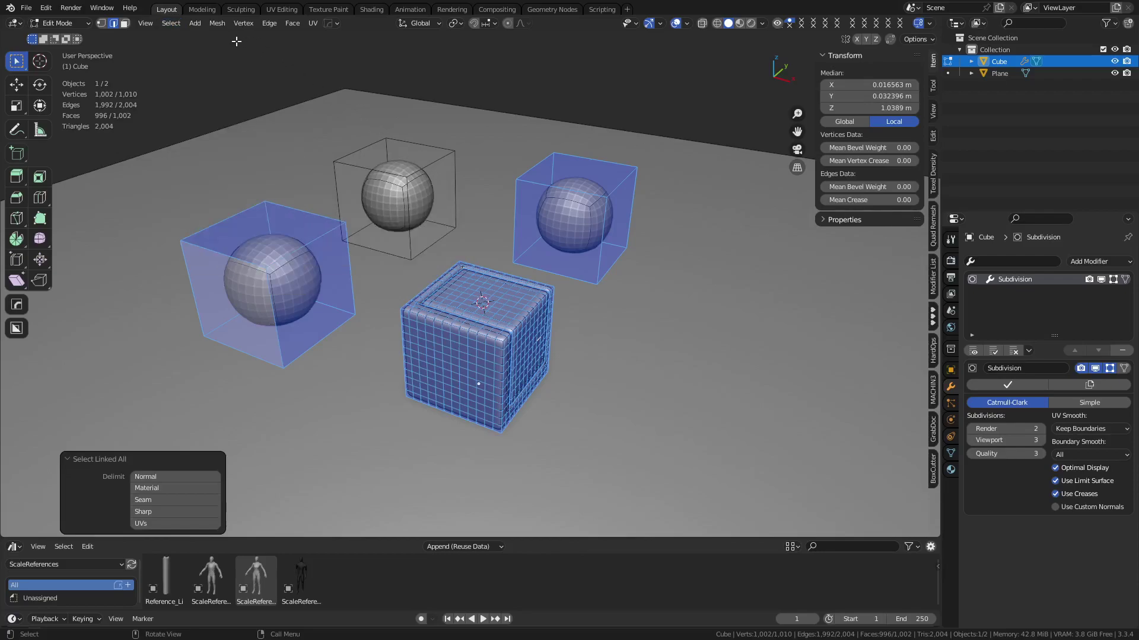
scroll(433, 272, down, 2)
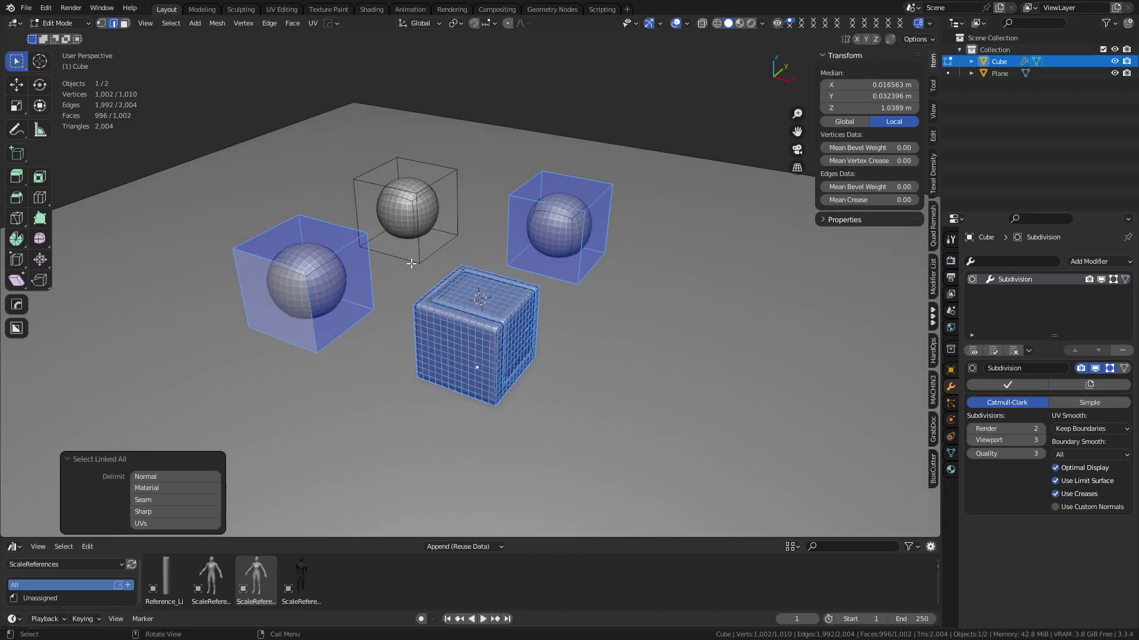
Step: In face select mode, select a large rectangular block of faces on the cube's flat front side by filling between two corner faces
click(446, 335)
scroll(457, 344, up, 2)
key(3)
click(474, 389)
shift+middle_drag(474, 389, 458, 326)
scroll(460, 327, up, 4)
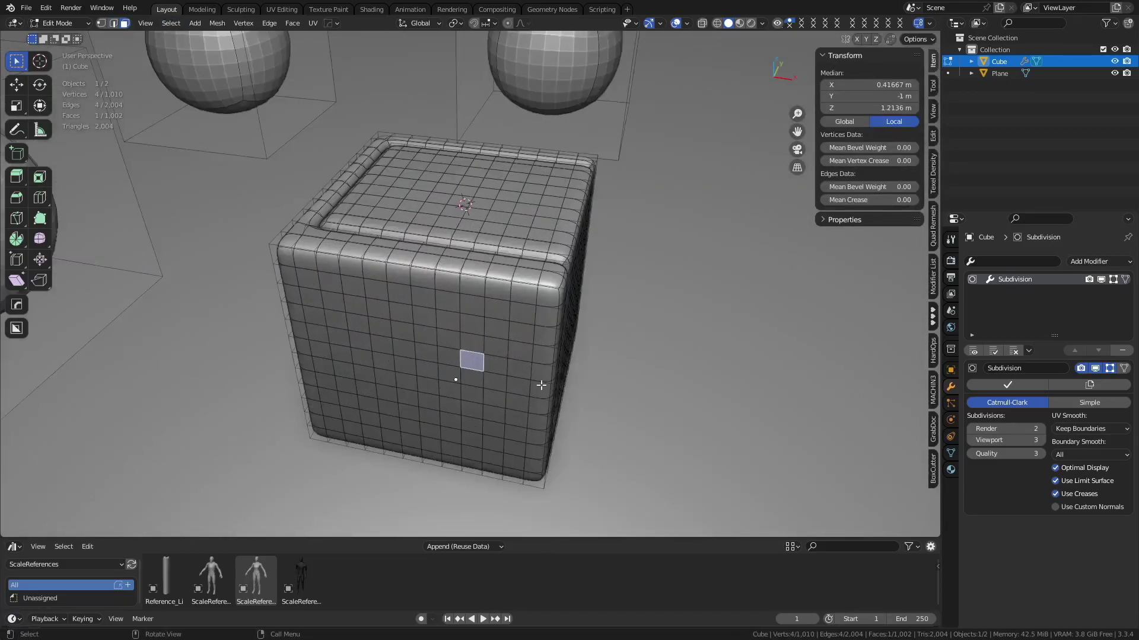
scroll(541, 385, down, 1)
middle_drag(541, 385, 544, 355)
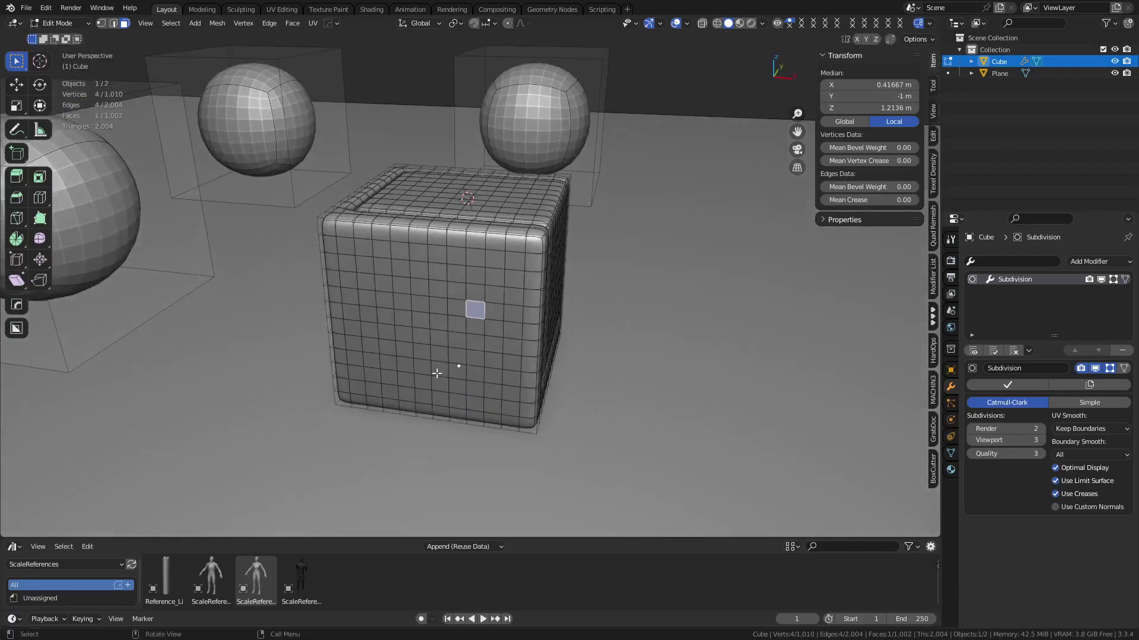
click(469, 382)
ctrl+shift+click(370, 268)
Step: Try Dissolve Selection and a Limited Dissolve on the selected block of faces, undoing each one
key(x)
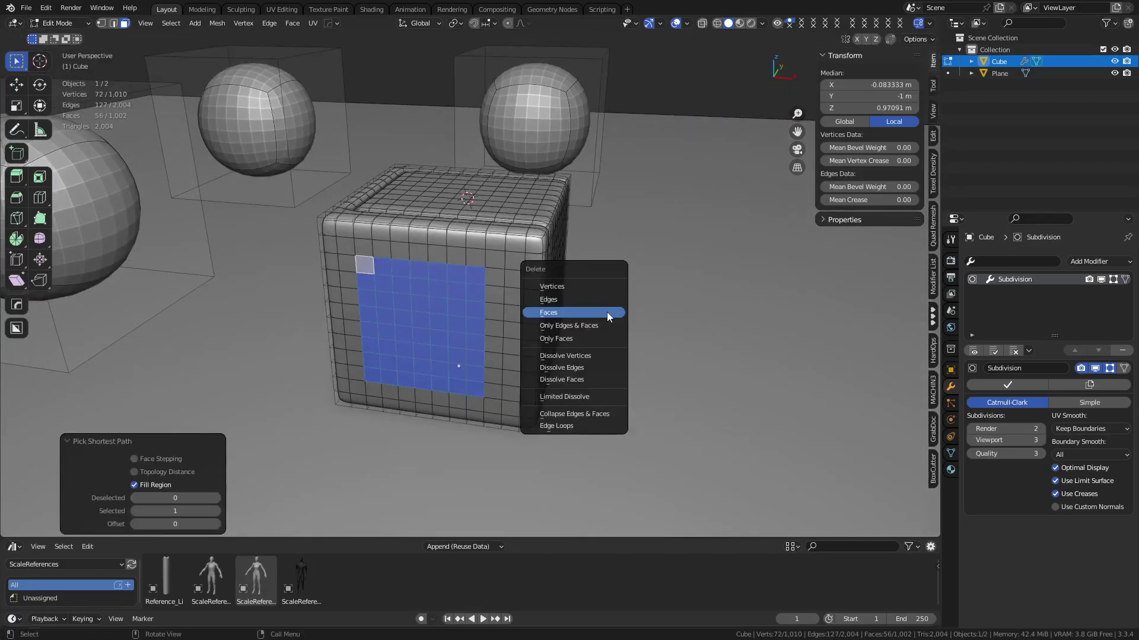
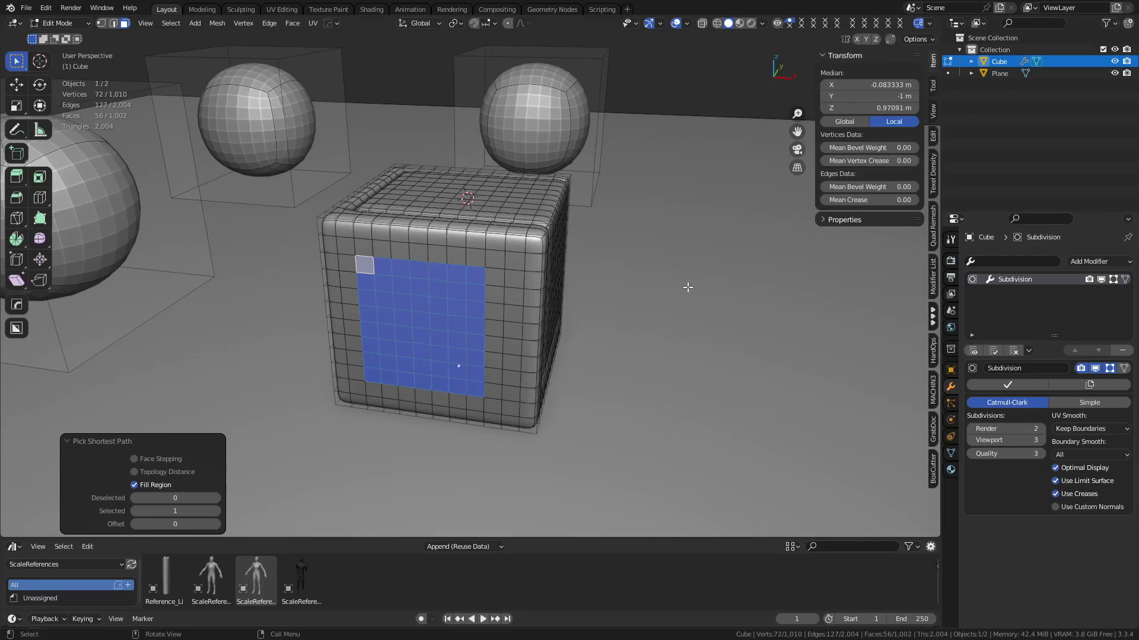
key(ctrl+x)
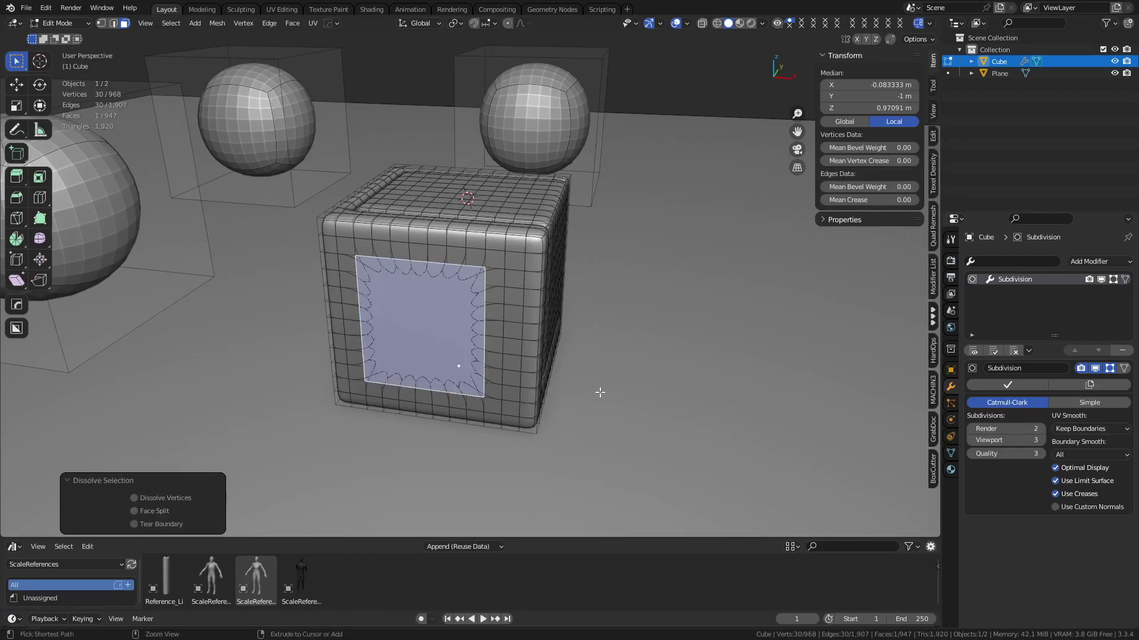
key(ctrl+z)
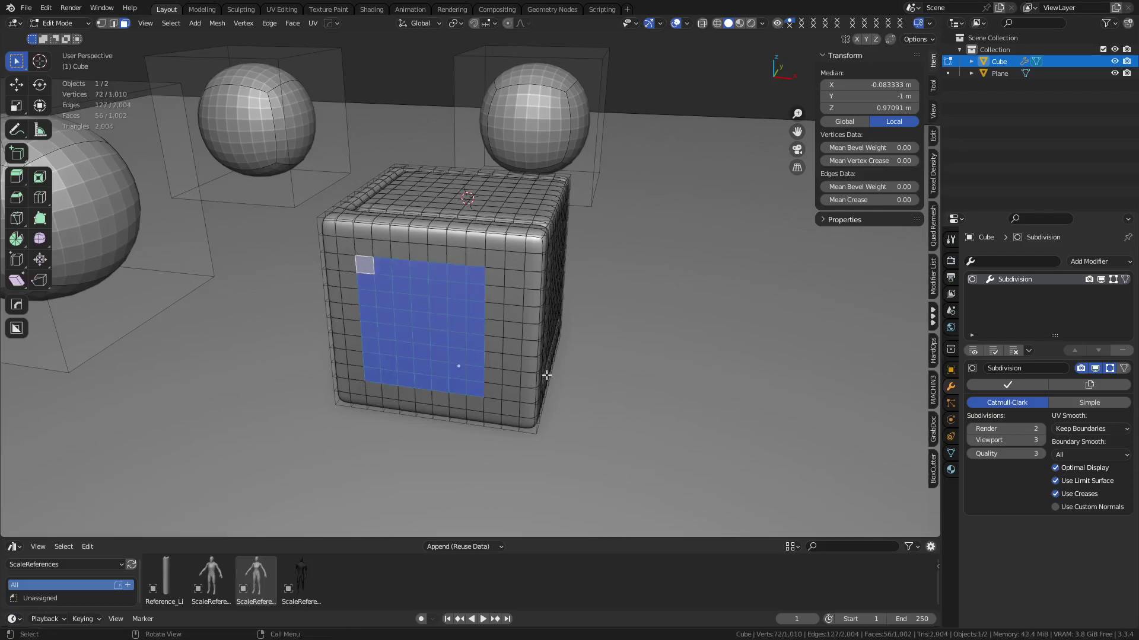
key(x)
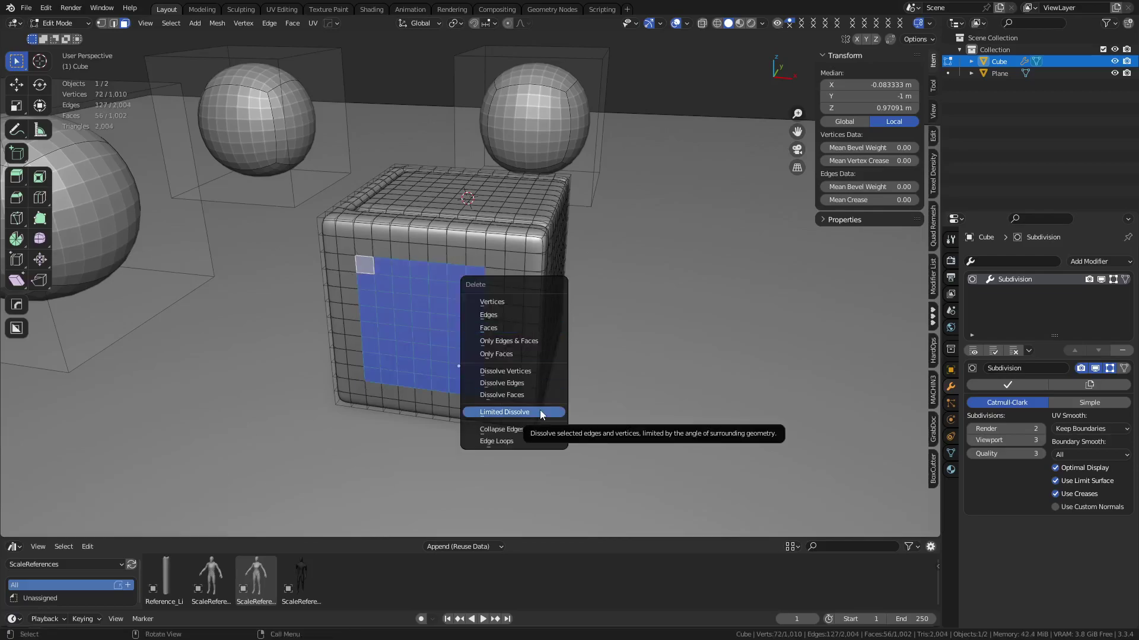
click(539, 410)
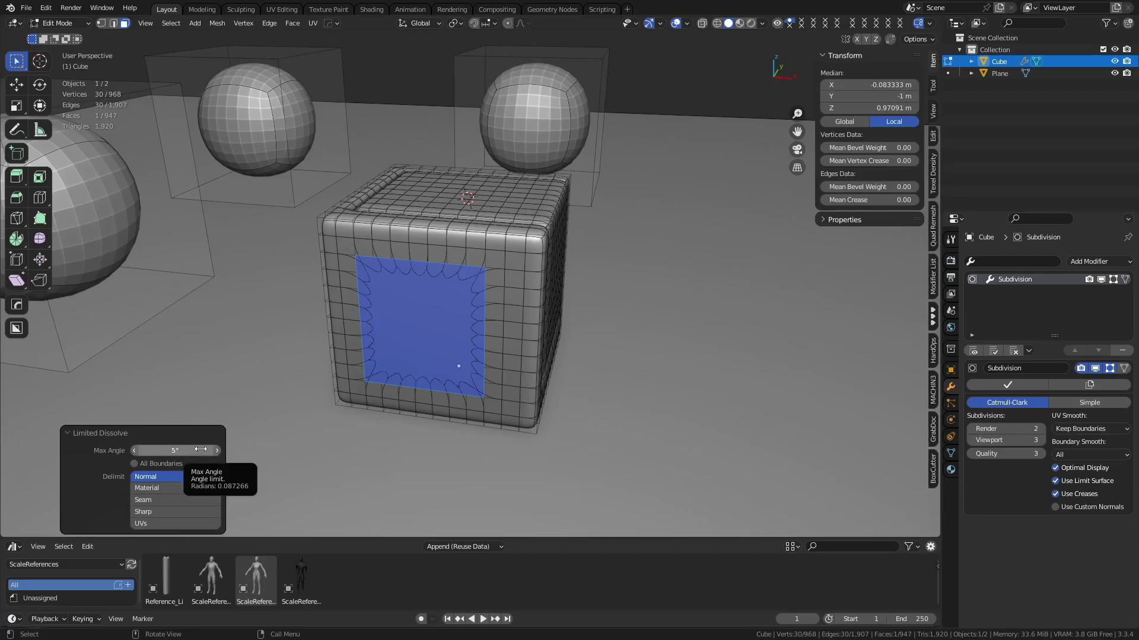
key(ctrl+z)
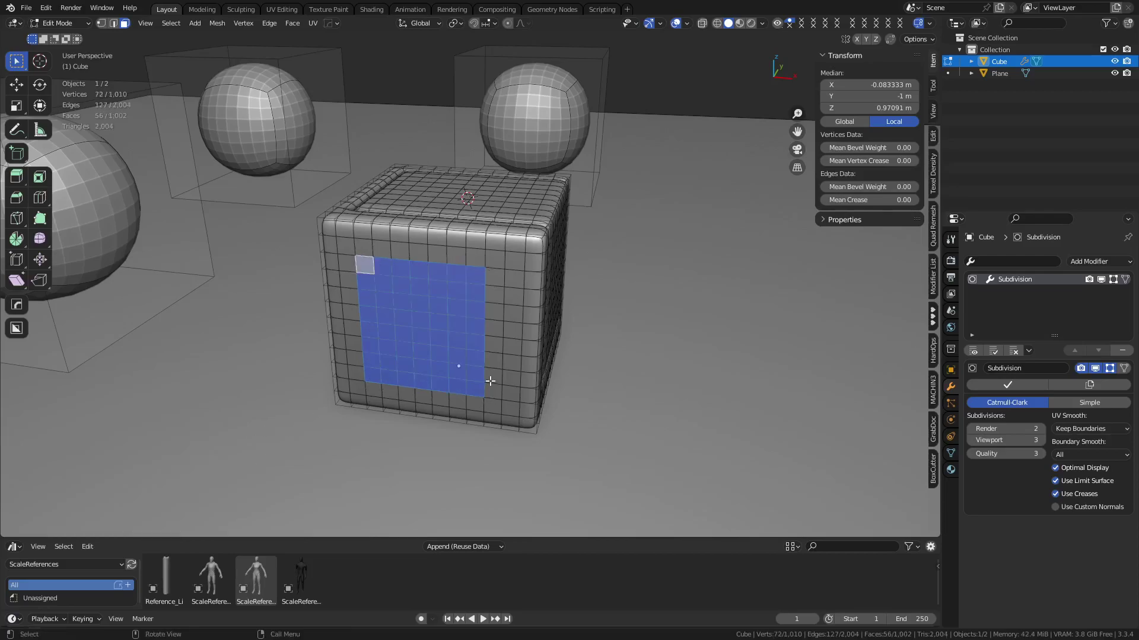
Step: Select a rectangular block of faces on the cube's side with the grooved border and merge their vertices by distance at 0.0001 m
middle_drag(641, 311, 571, 314)
middle_drag(483, 317, 450, 307)
click(451, 295)
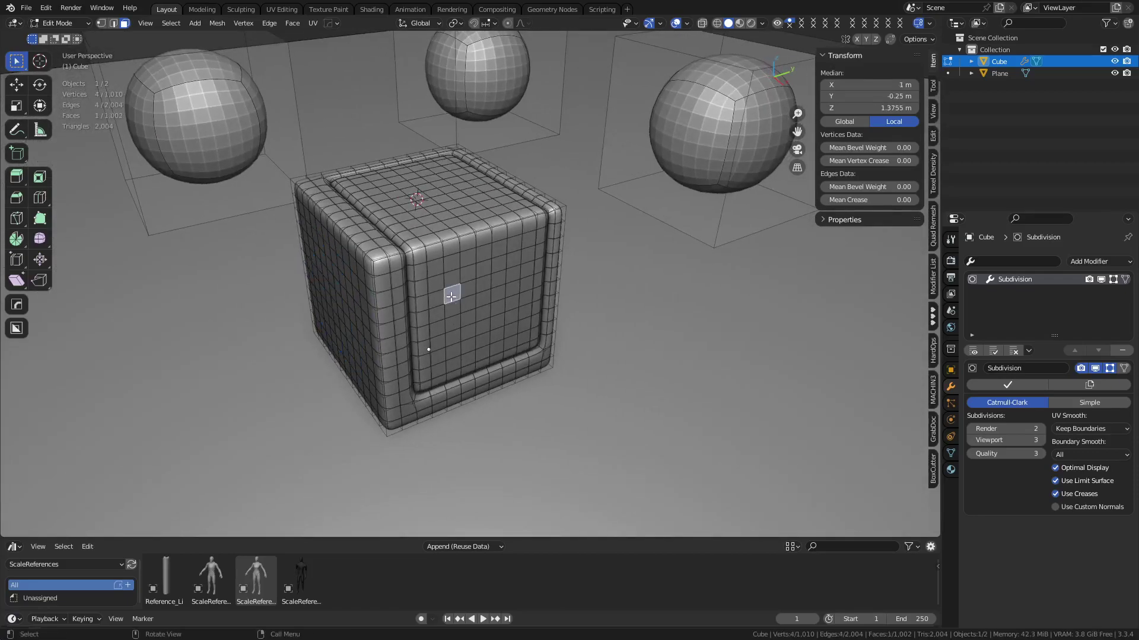
ctrl+shift+click(494, 327)
scroll(522, 228, up, 4)
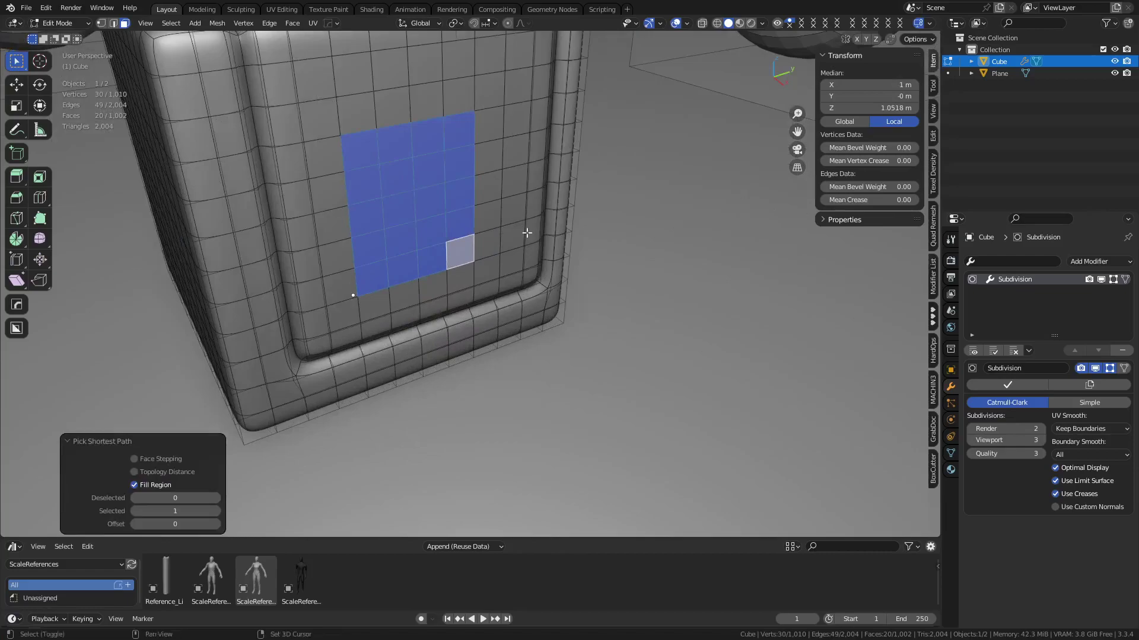
middle_drag(522, 228, 543, 257)
key(m)
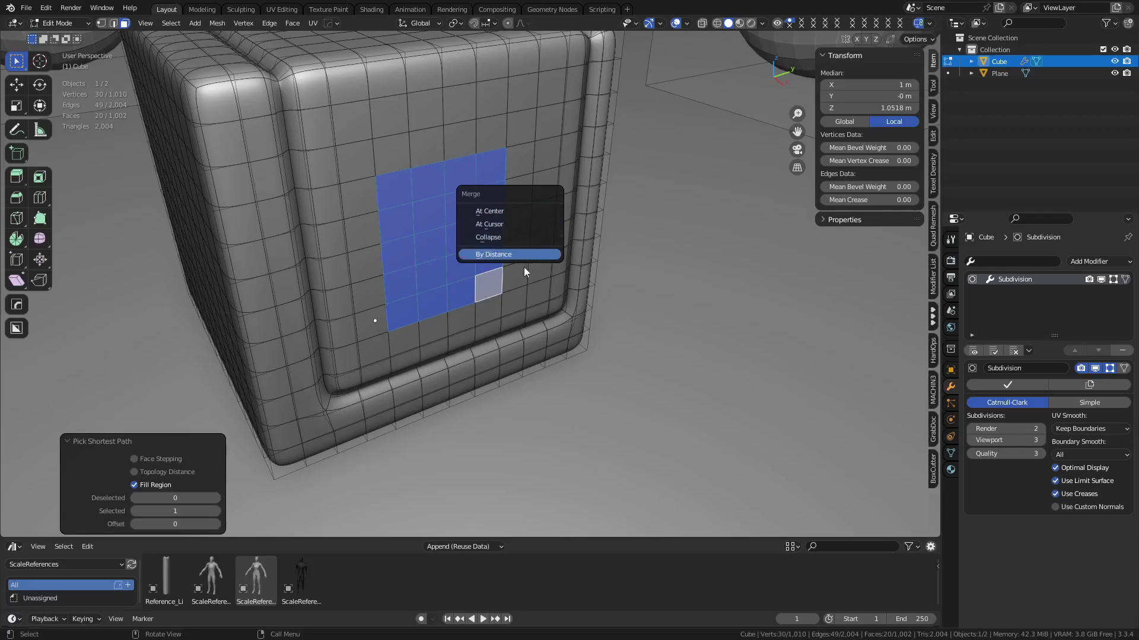
click(506, 257)
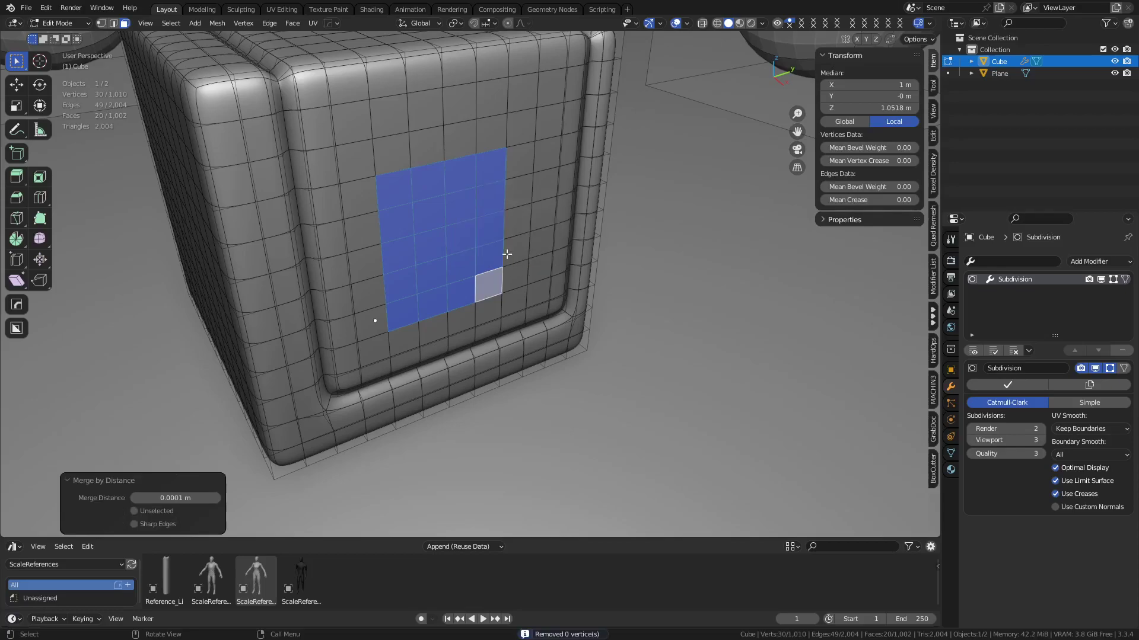
Step: Try merging the selected block of faces at its center, undo it, and leave the merge options
key(m)
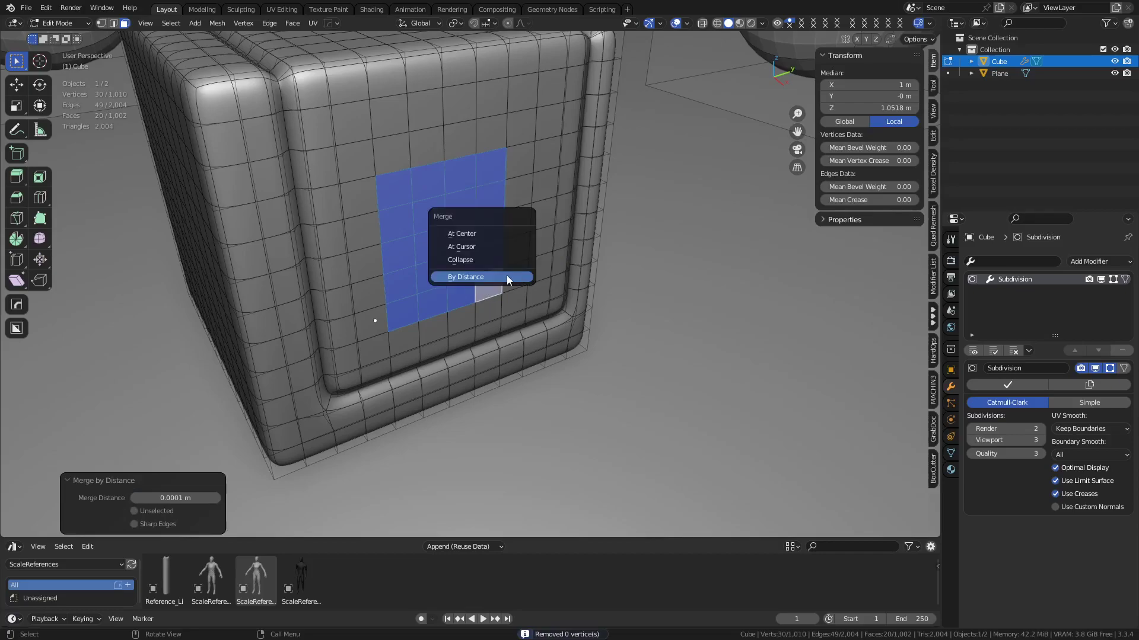
click(489, 233)
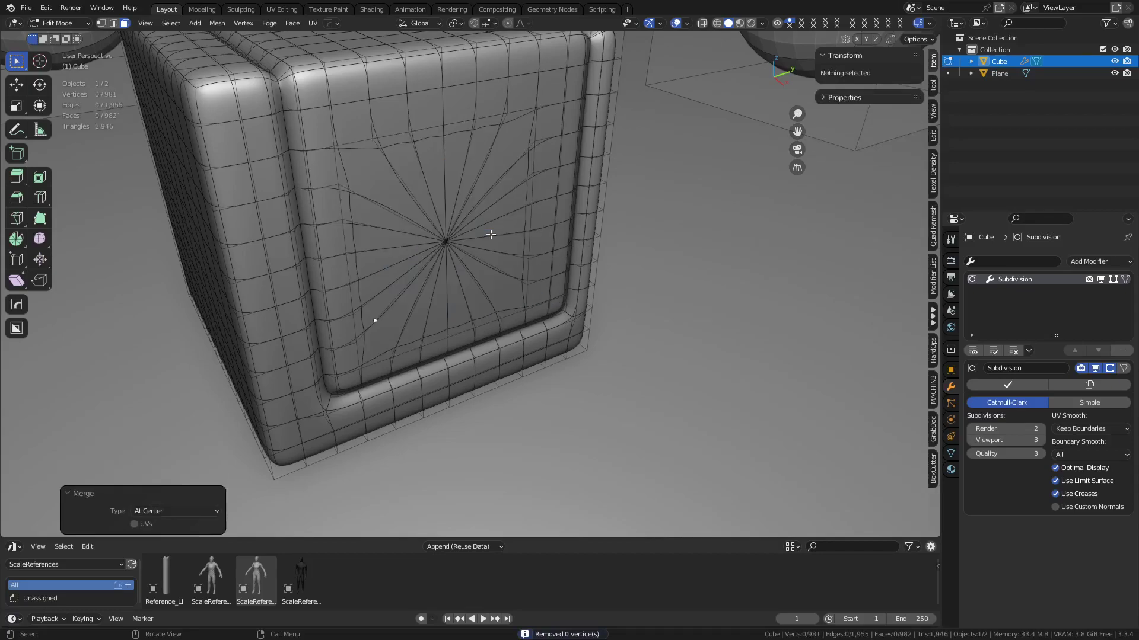
key(ctrl+z)
key(m)
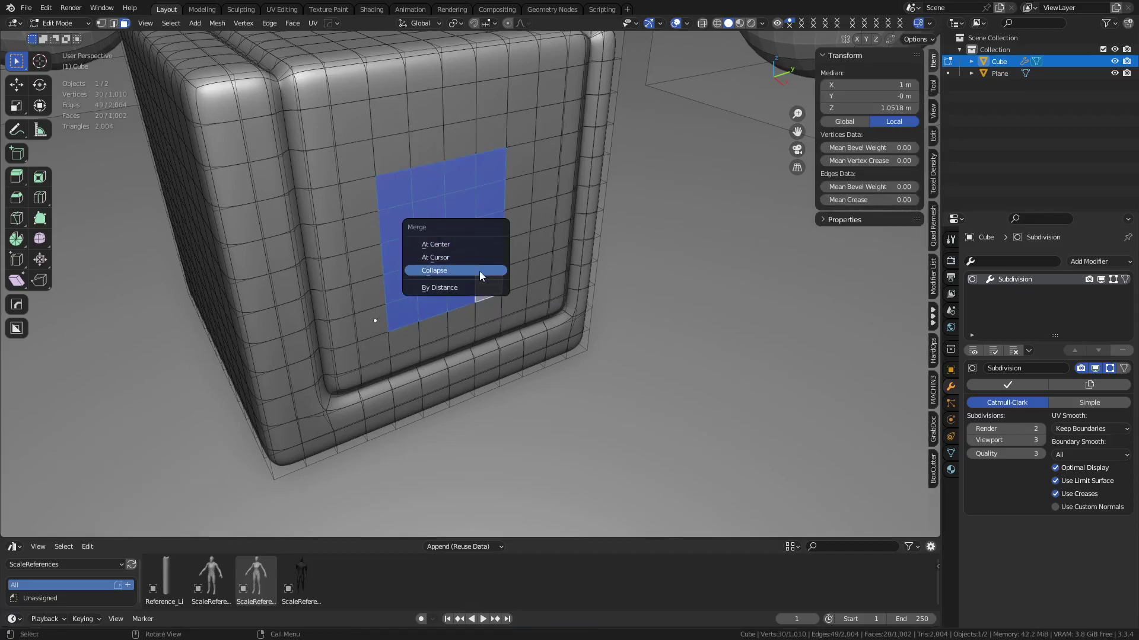
key(Escape)
Step: Reselect the rectangular block on the cube's grooved side by filling between its opposite corner faces, and switch to vertex select mode
key(1)
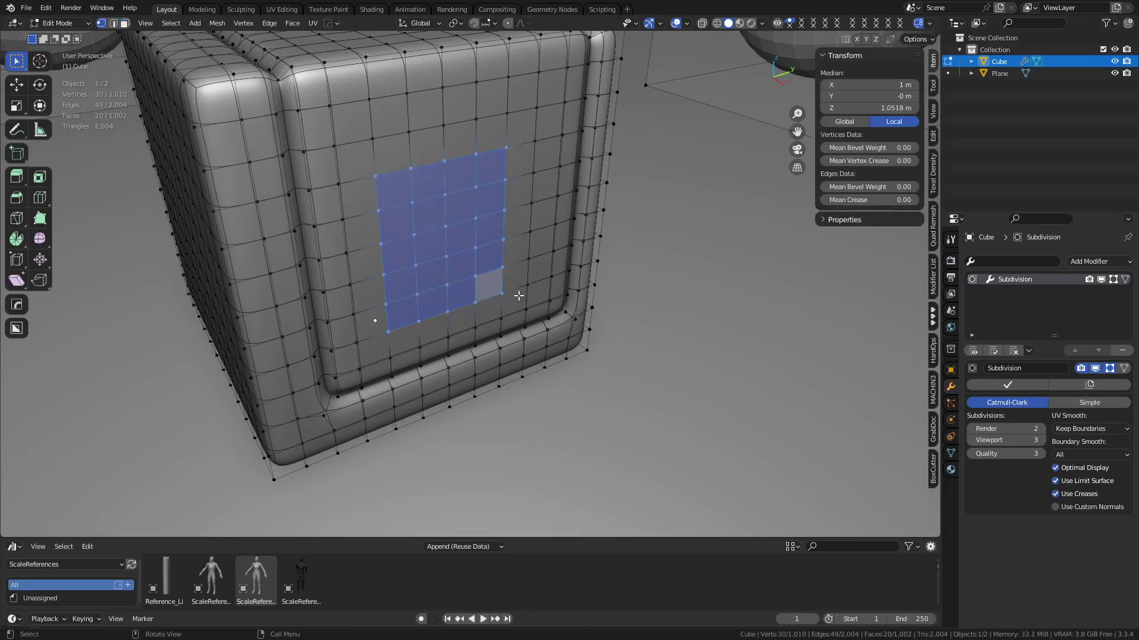
key(m)
key(Escape)
key(3)
click(389, 186)
ctrl+shift+click(488, 285)
key(1)
Step: Try merging the block's vertices at the last selected vertex, undoing each merge
key(m)
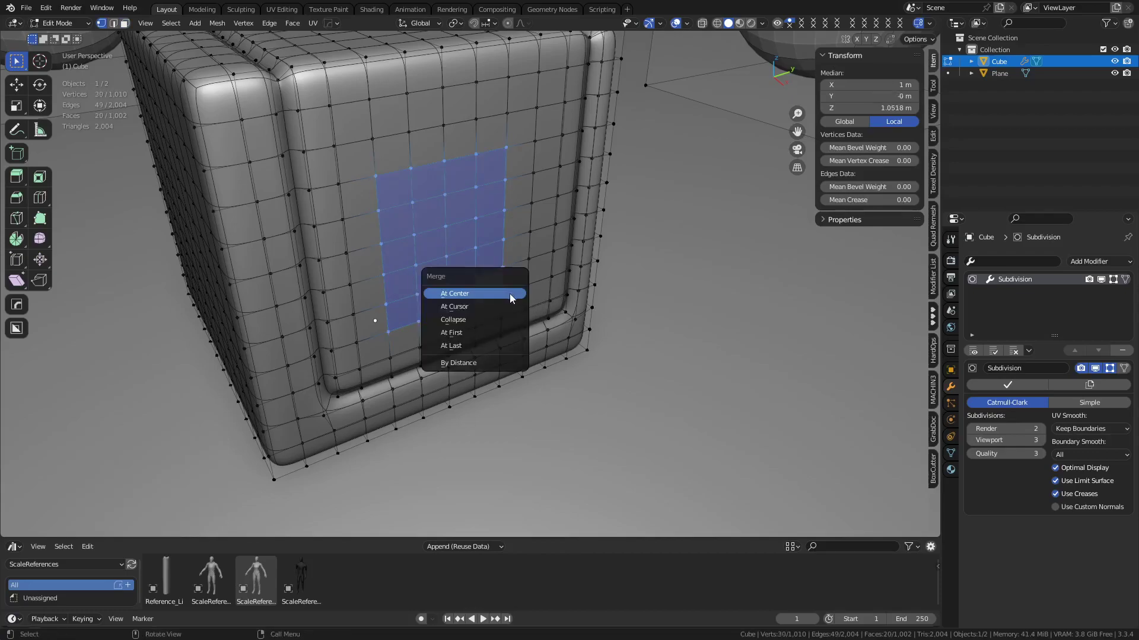
click(480, 345)
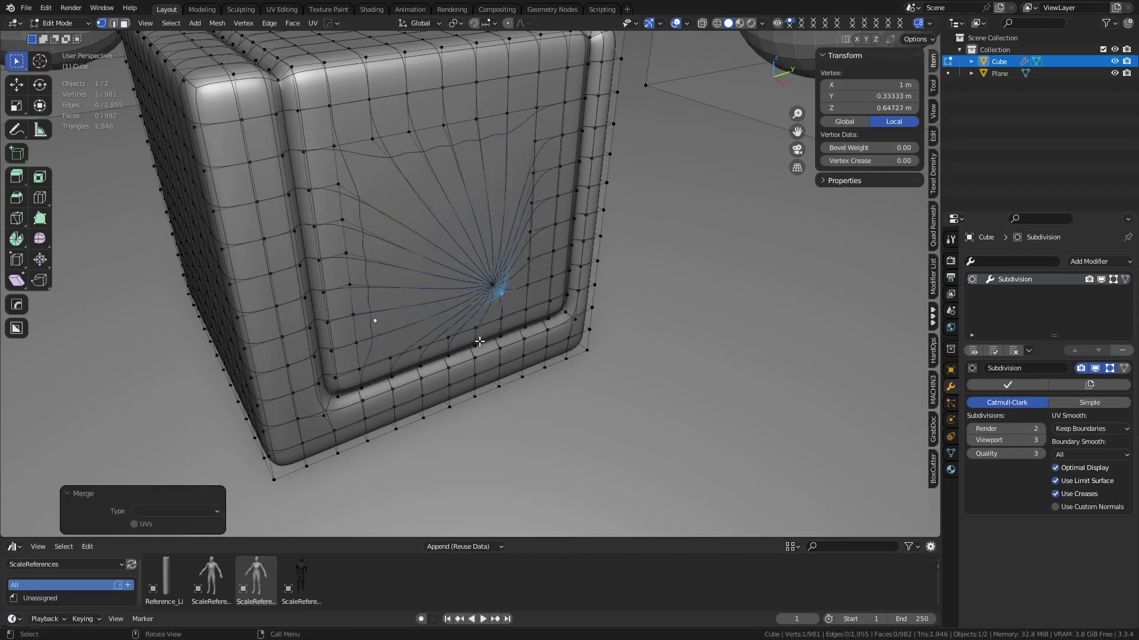
key(ctrl+z)
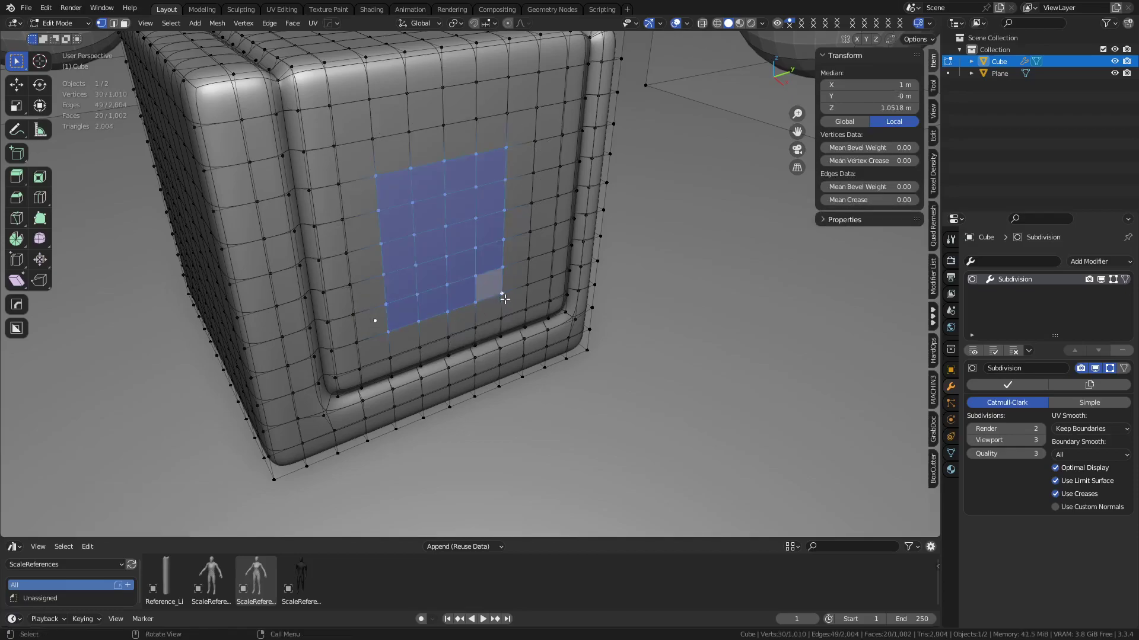
key(m)
click(504, 298)
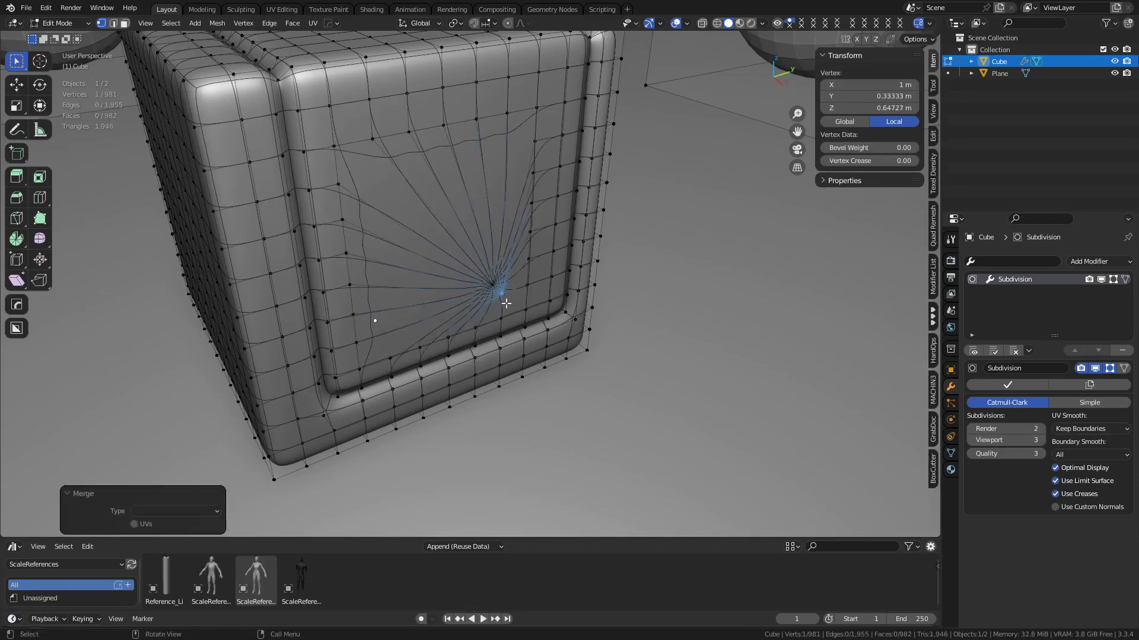
key(ctrl+z)
key(m)
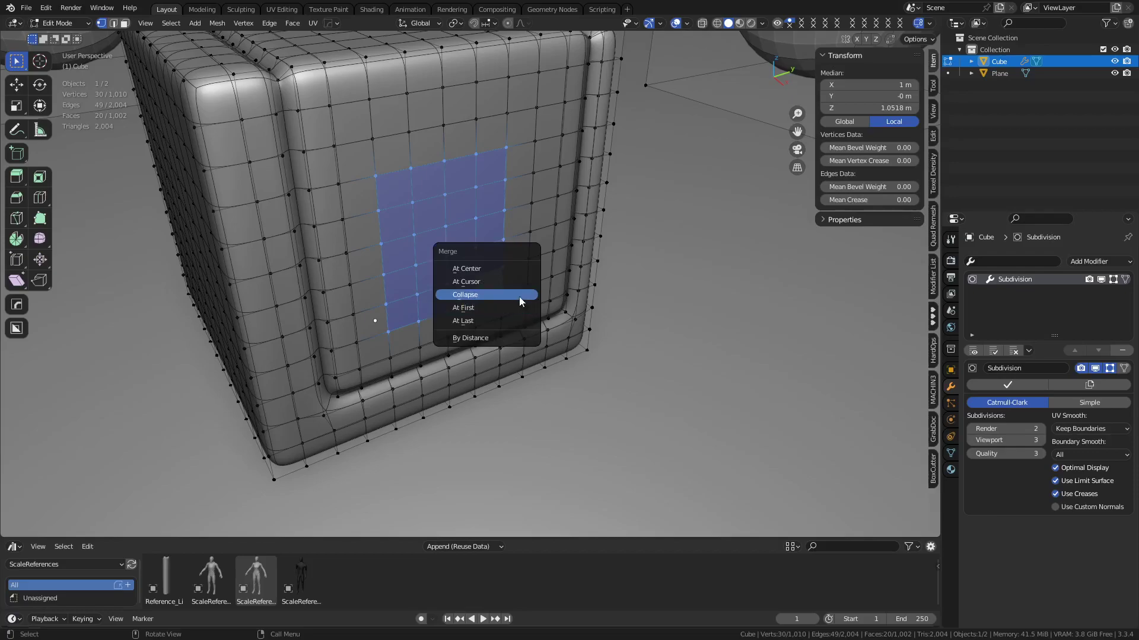
click(466, 282)
scroll(442, 257, down, 5)
scroll(442, 257, up, 5)
Step: Select an L-shaped shortest path of vertices up and across the cube's grooved side
click(386, 324)
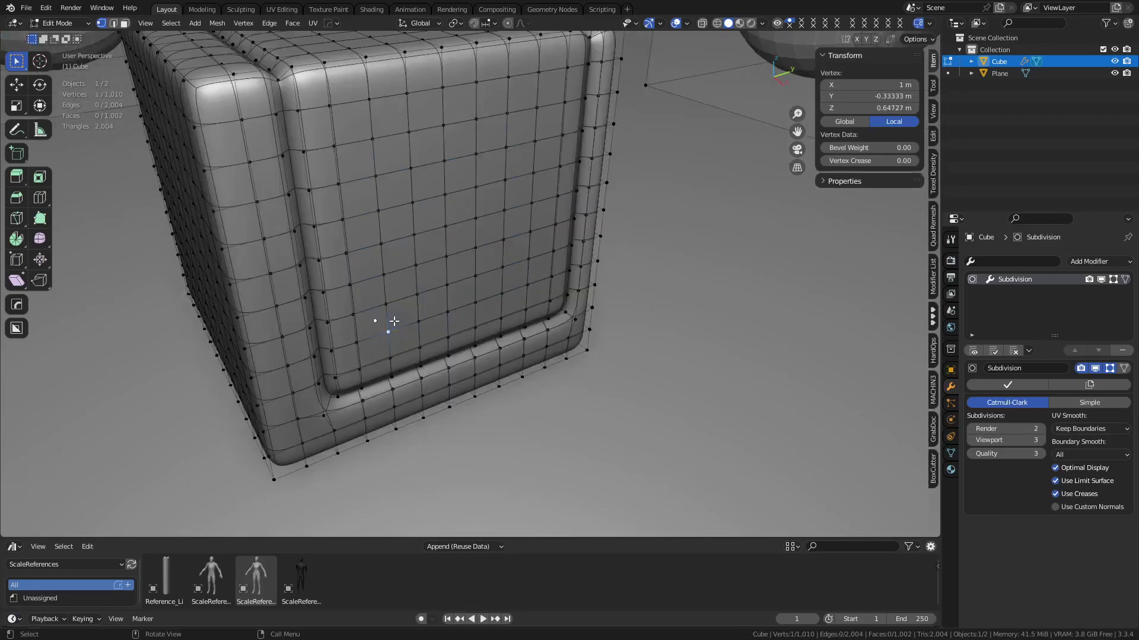
ctrl+click(375, 176)
ctrl+click(536, 141)
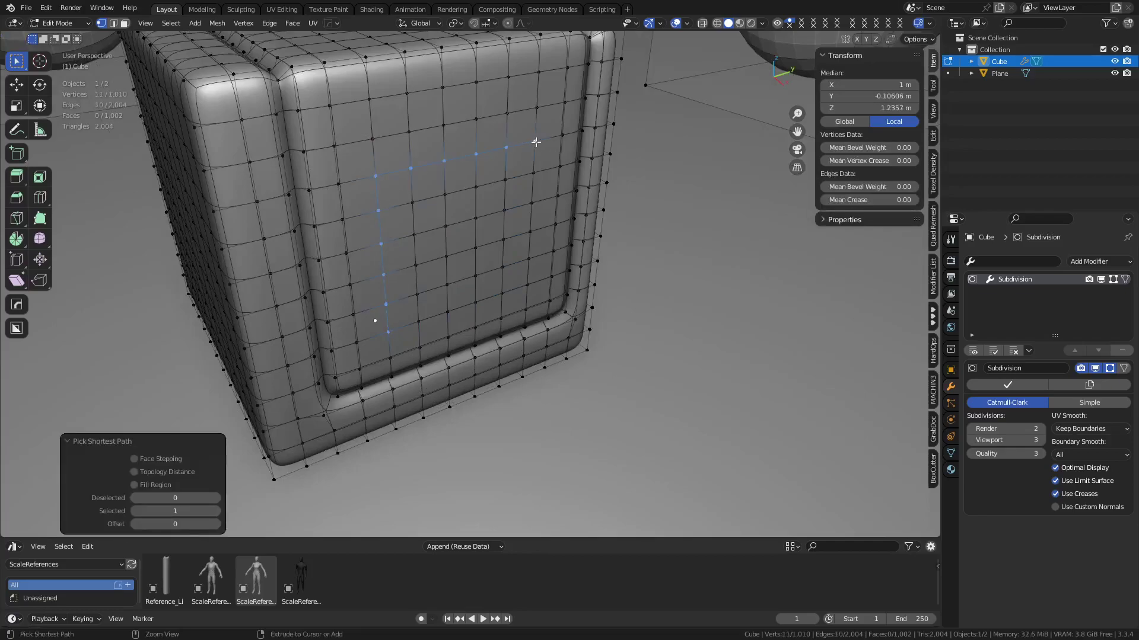
Step: Try merging the L-shaped vertex path at its first vertex, and undo the merge
key(ctrl+m)
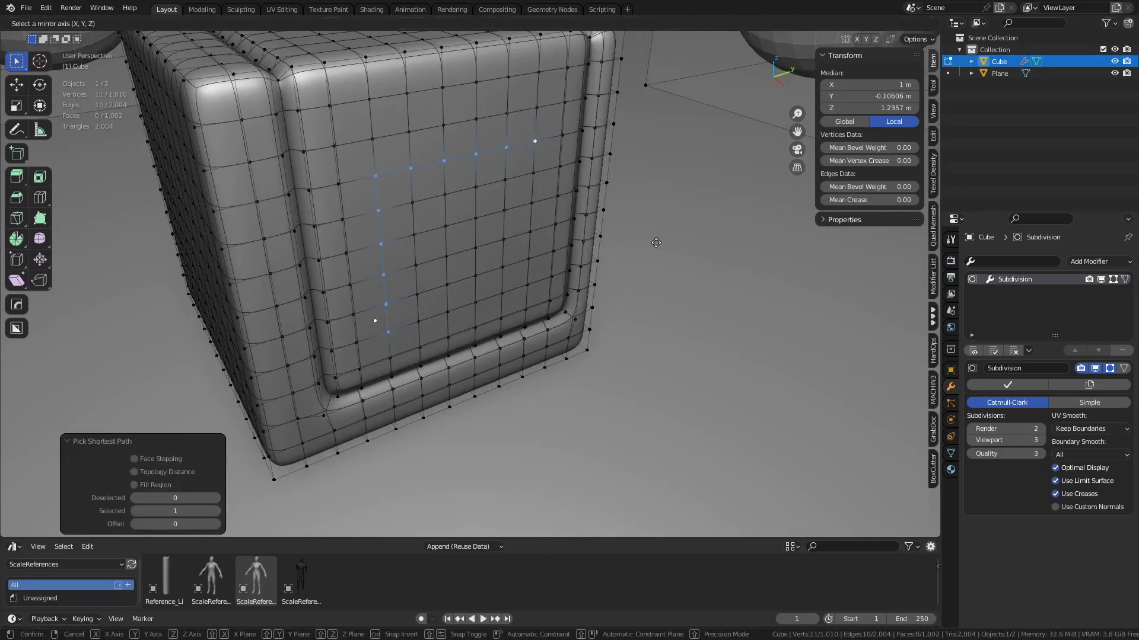
key(Escape)
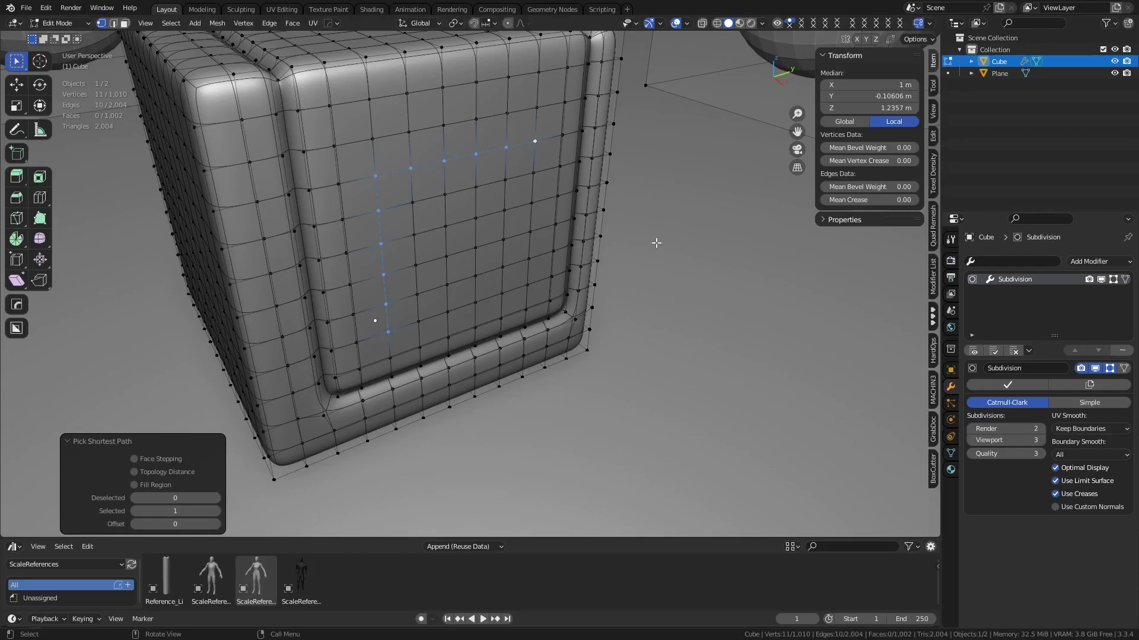
key(m)
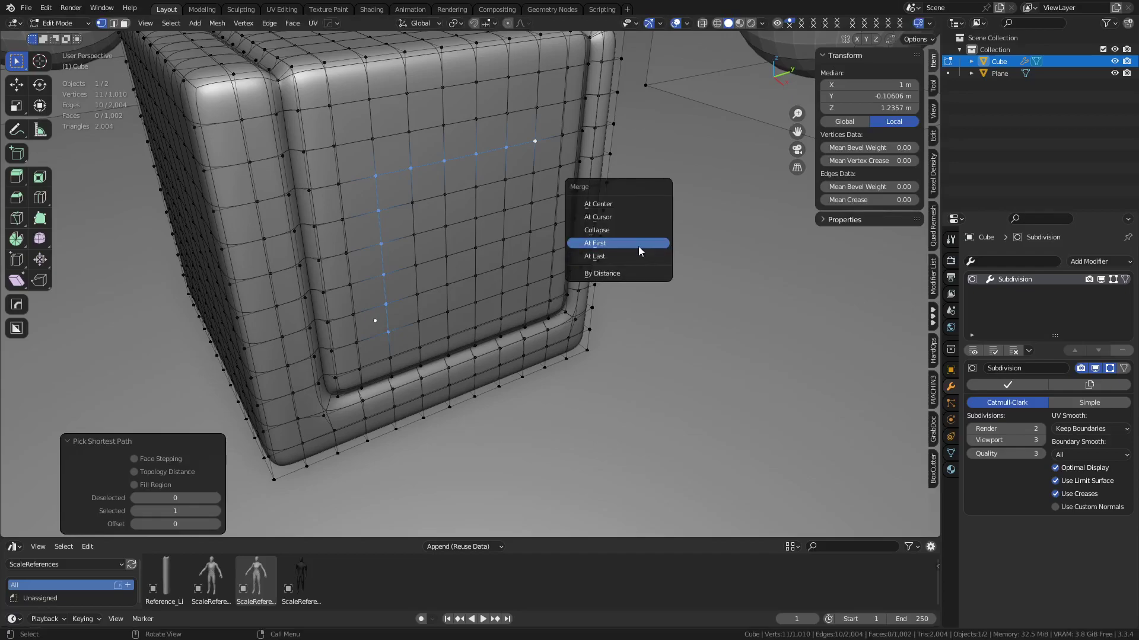
click(639, 247)
key(ctrl+z)
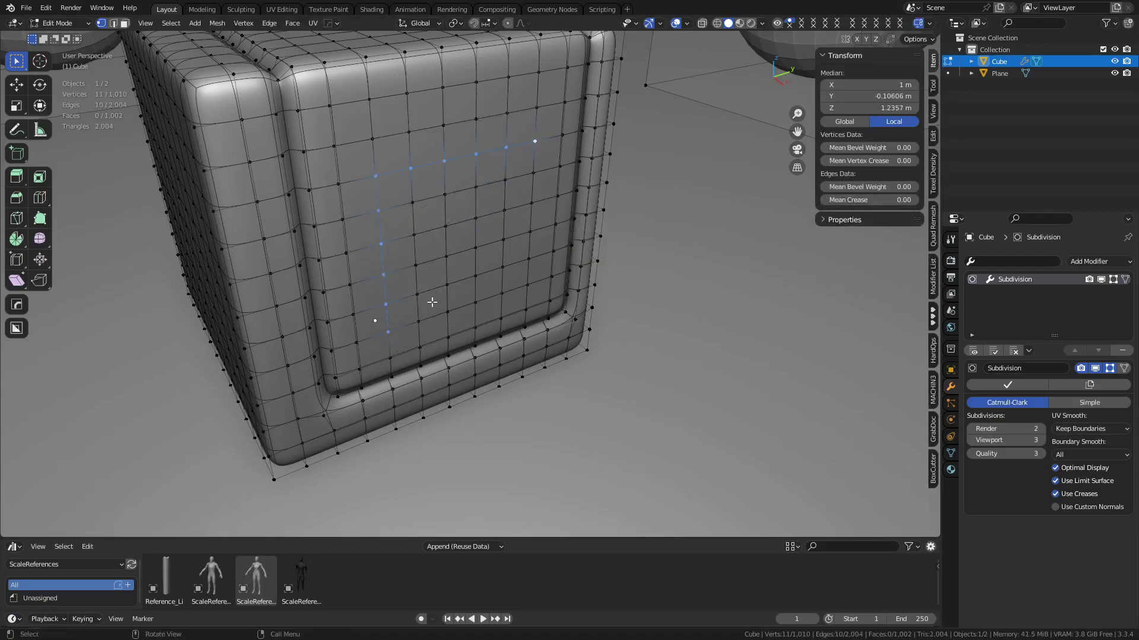
Step: Switch to Object Mode with the cube and spheres in view, and return to Edit Mode
scroll(475, 258, down, 5)
middle_drag(474, 258, 546, 330)
key(ctrl+Tab)
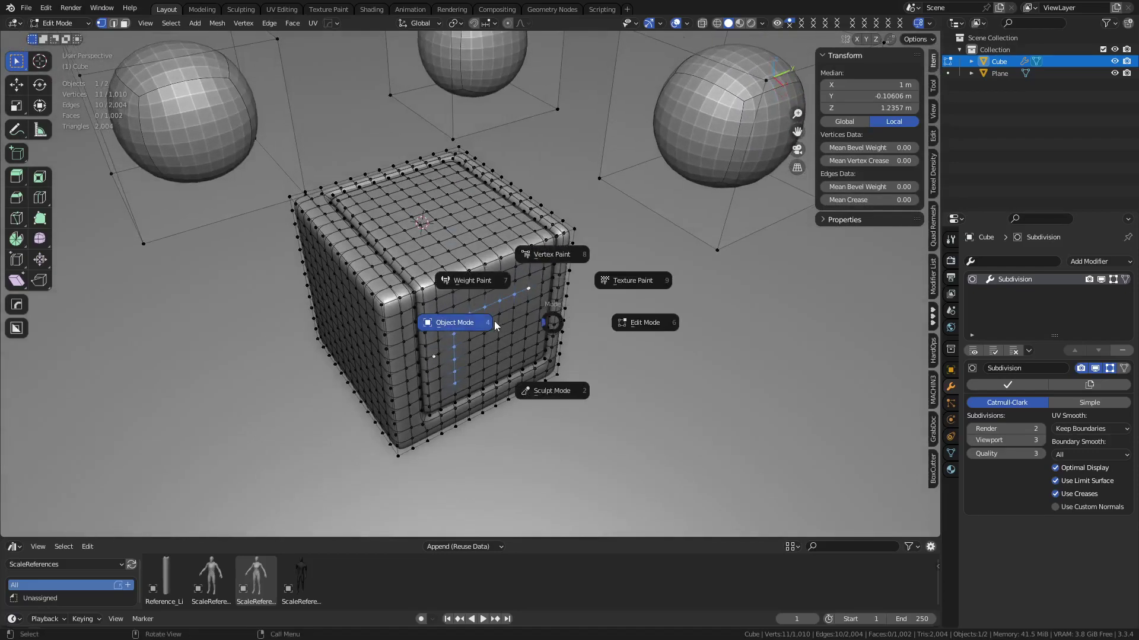
click(494, 322)
scroll(493, 321, down, 3)
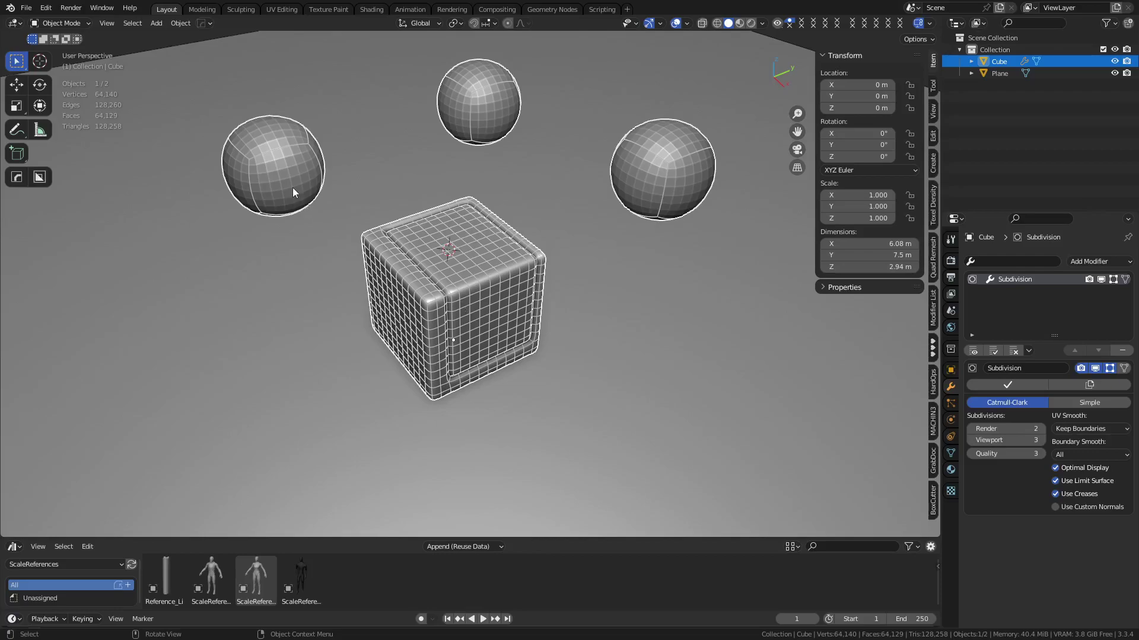
key(ctrl+Tab)
click(561, 324)
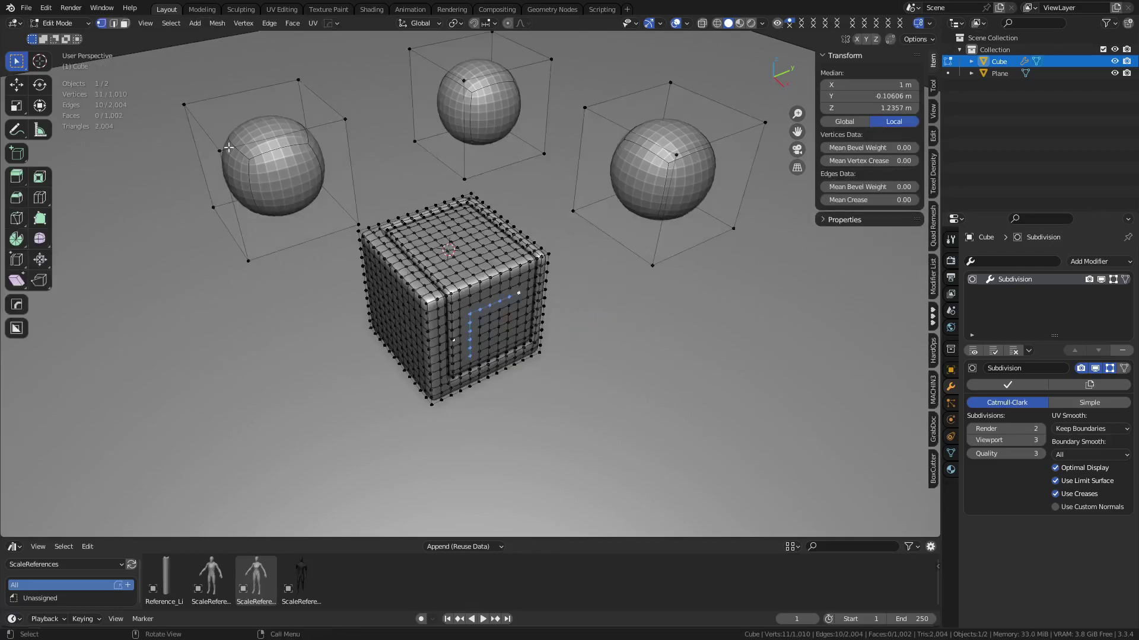
Step: Examine the Edit Mode commands for selecting, adding primitives, and editing the mesh, vertices, edges and faces
click(166, 28)
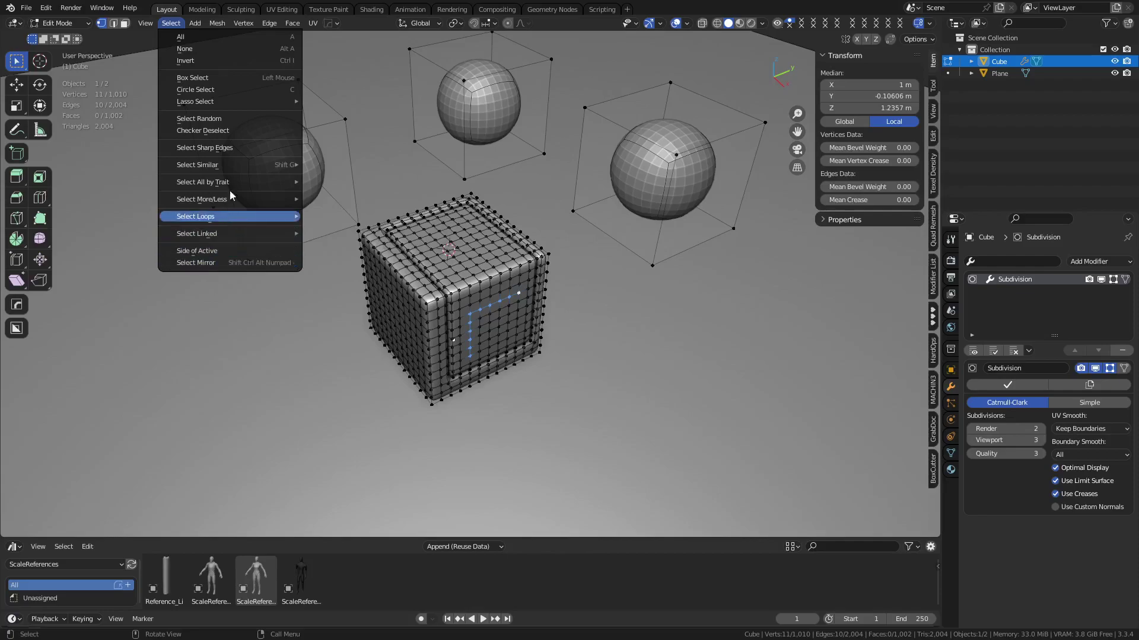
click(191, 25)
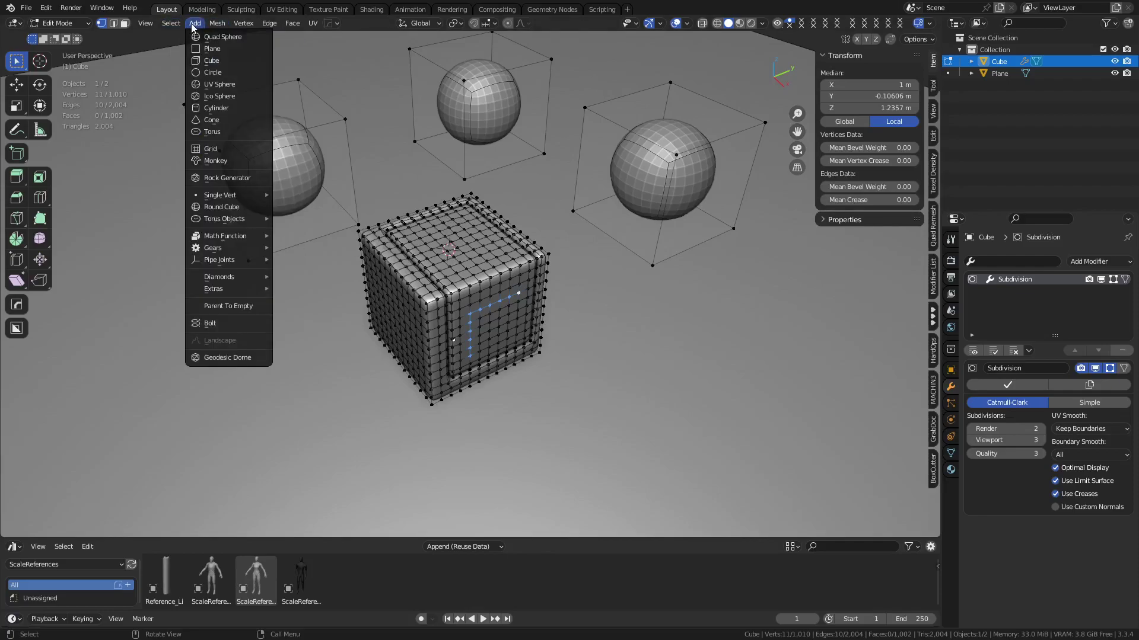
key(shift+a)
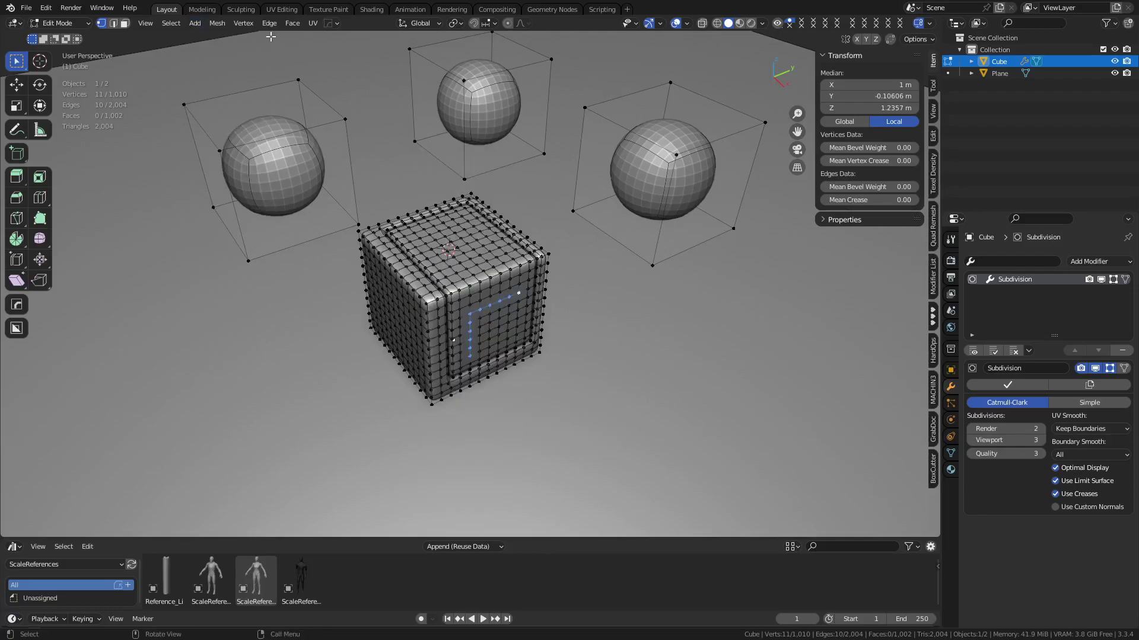
click(222, 24)
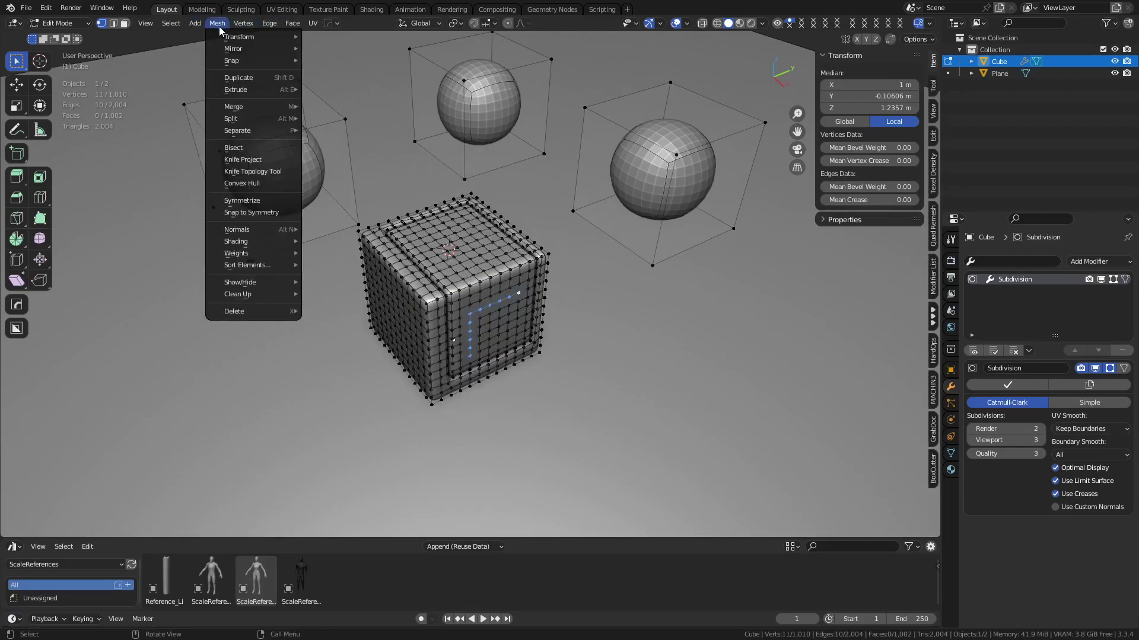
mouse_move(255, 33)
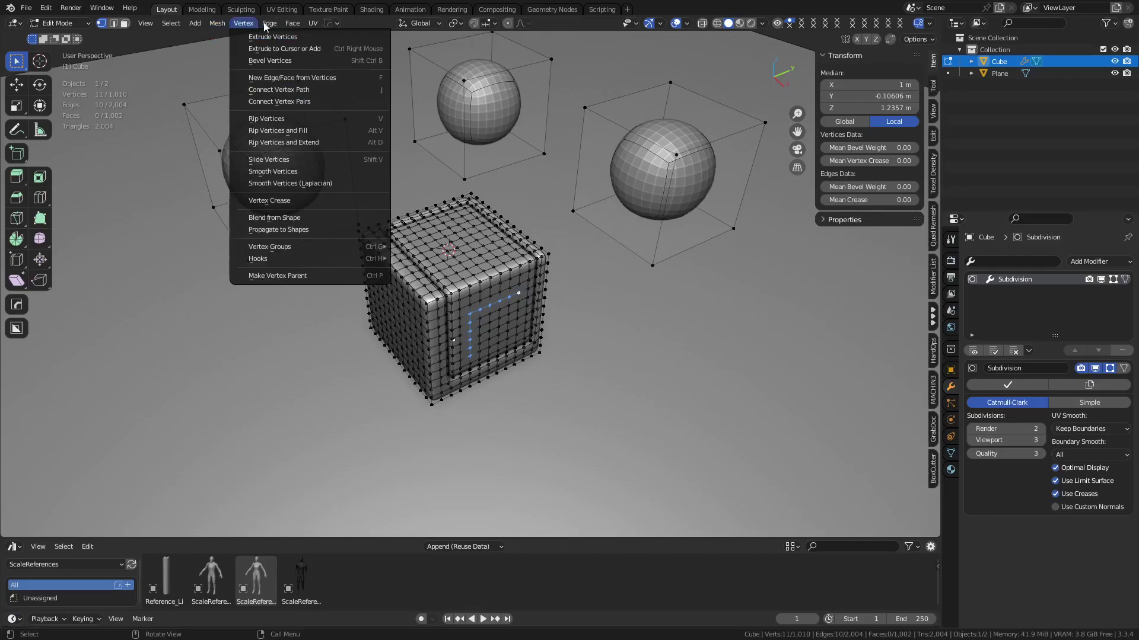
mouse_move(291, 27)
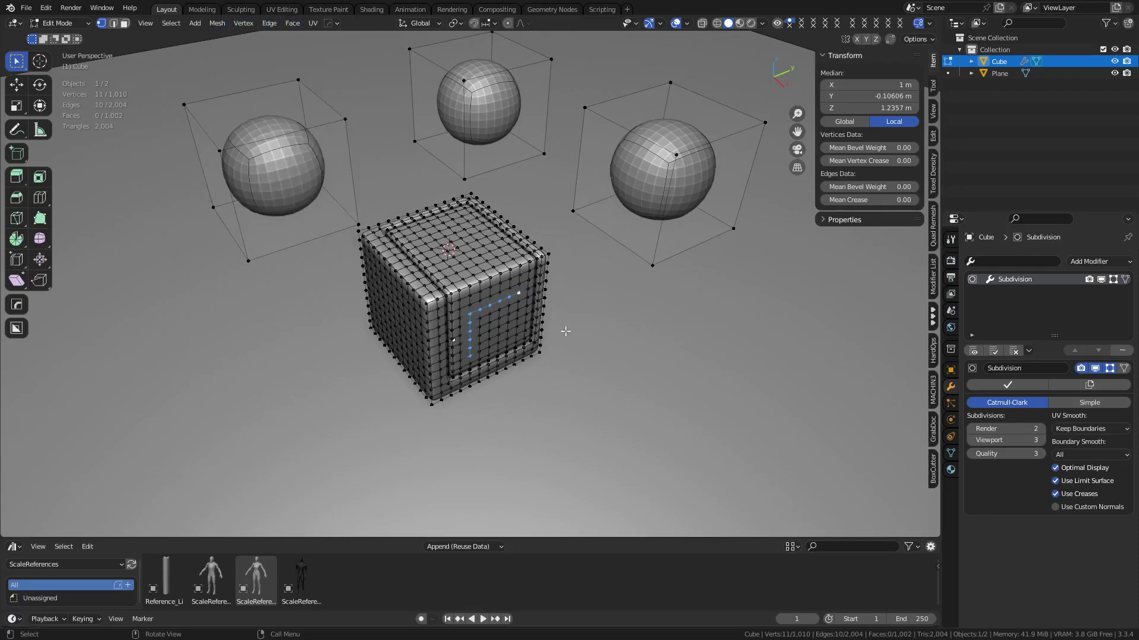
key(ctrl+v)
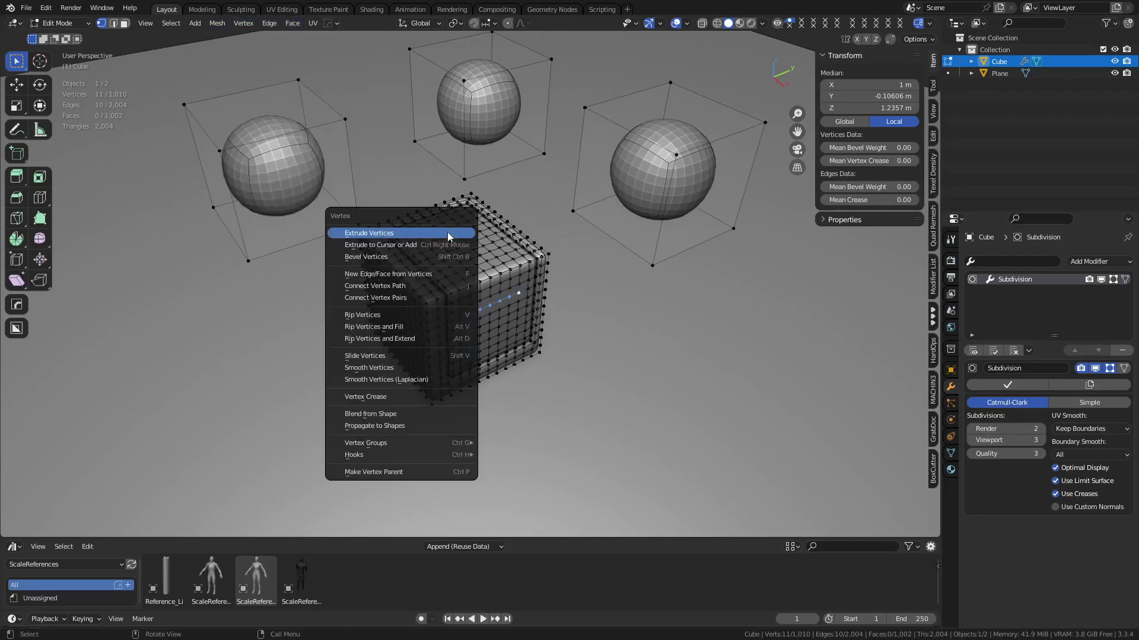
key(ctrl+v)
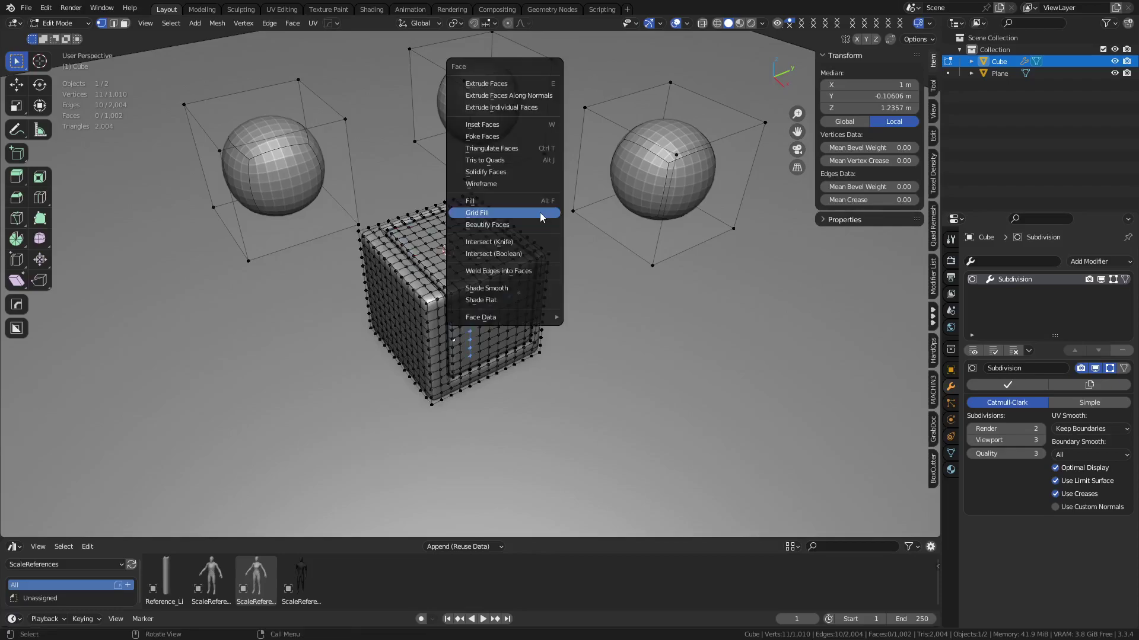
key(ctrl+e)
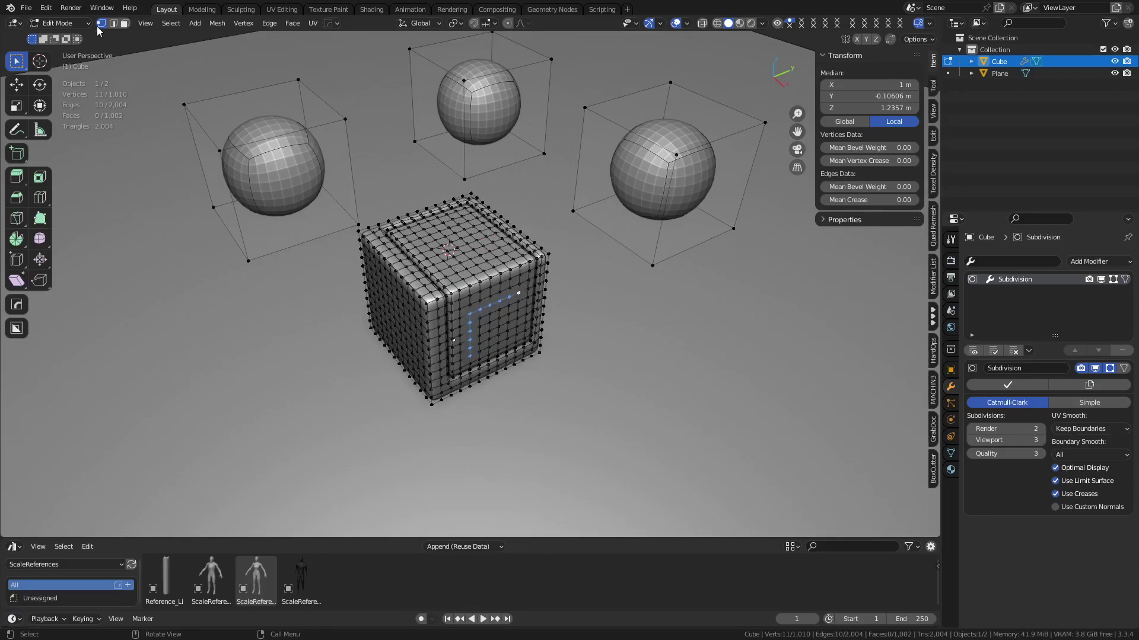
Step: Compare the context commands offered in vertex select mode with those in edge select mode
right_click(459, 203)
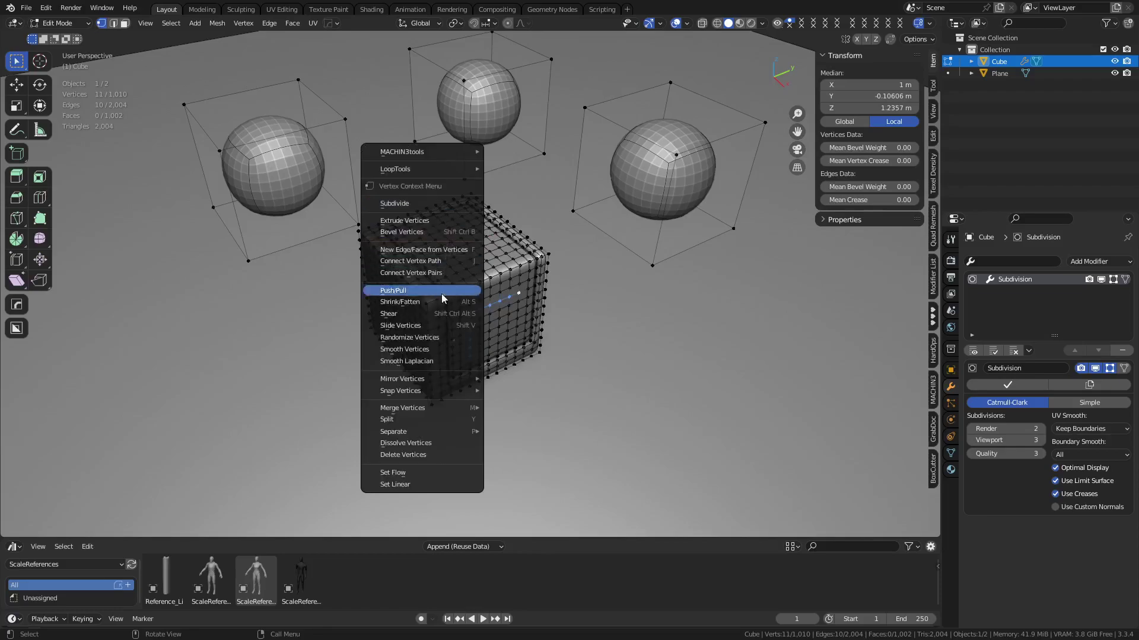
click(115, 24)
right_click(427, 112)
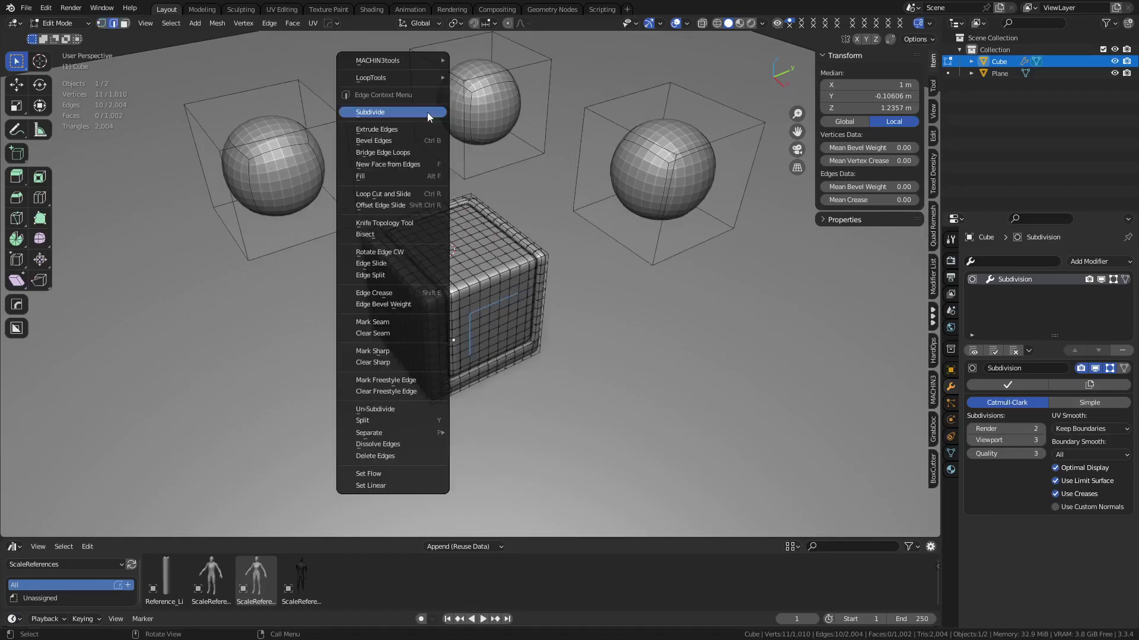
click(389, 132)
right_click(389, 132)
Step: Switch from vertex to face select mode and examine the face editing and UV unwrapping commands
click(102, 23)
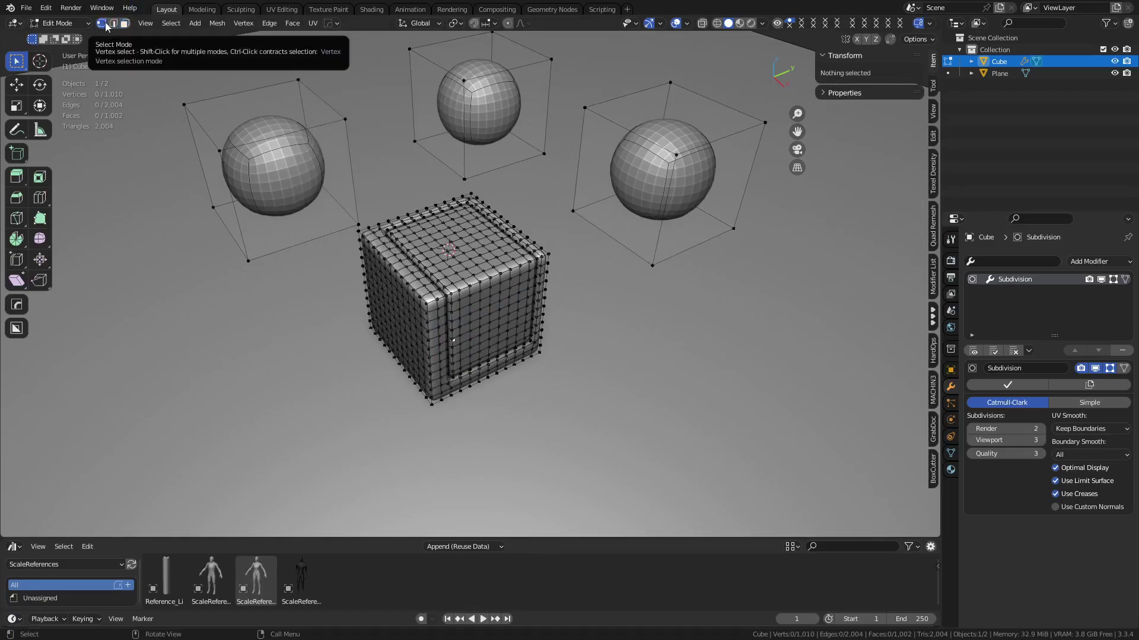
key(2)
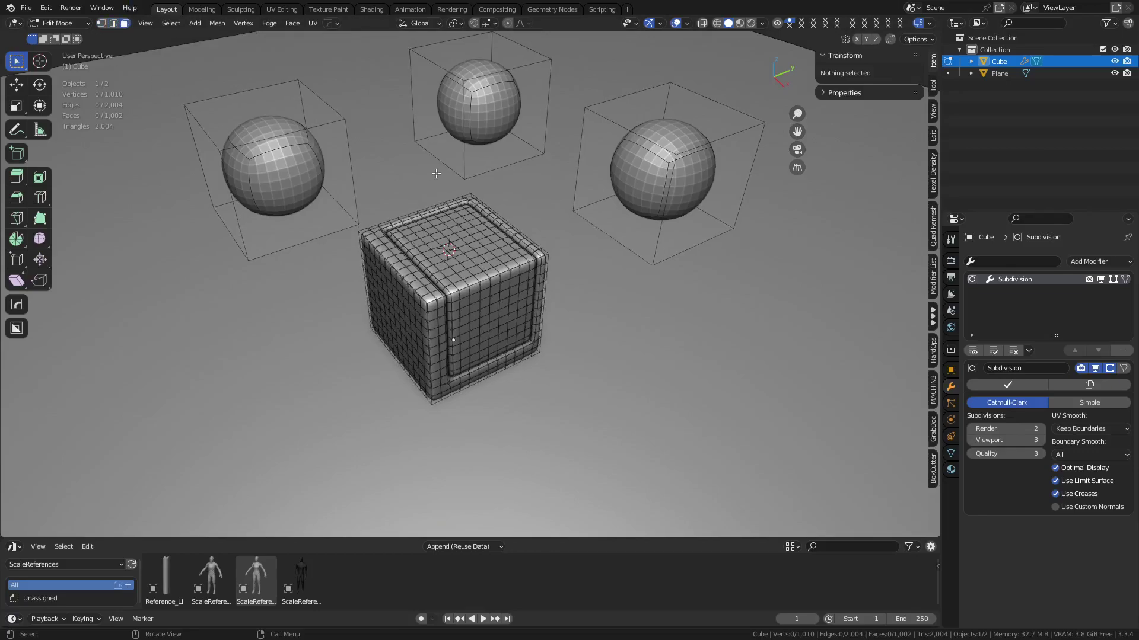
click(296, 23)
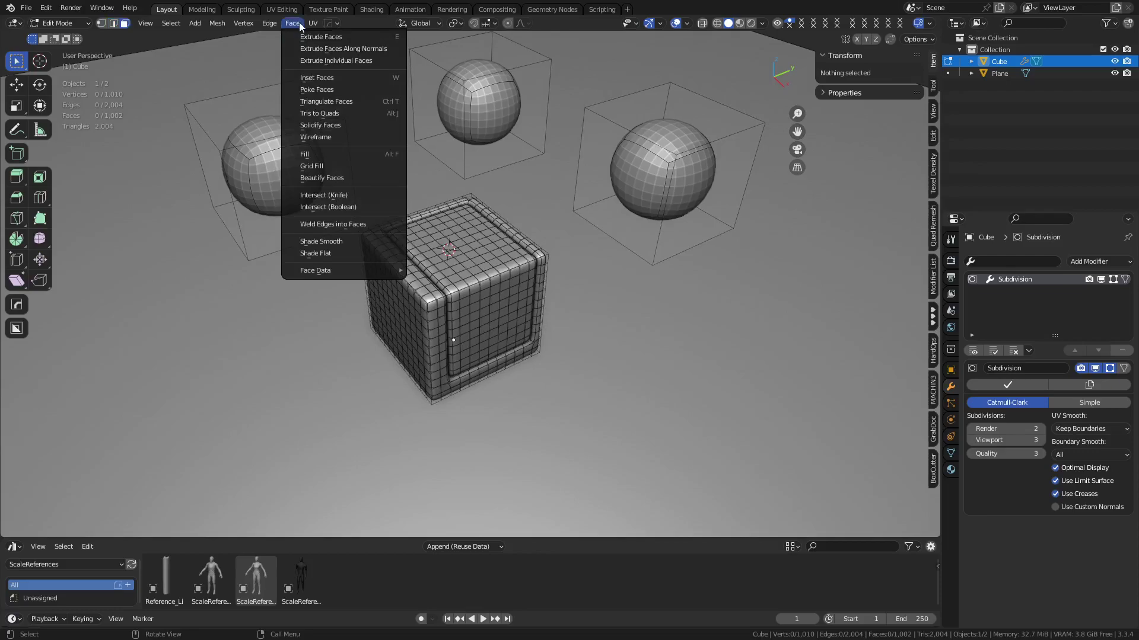
mouse_move(311, 24)
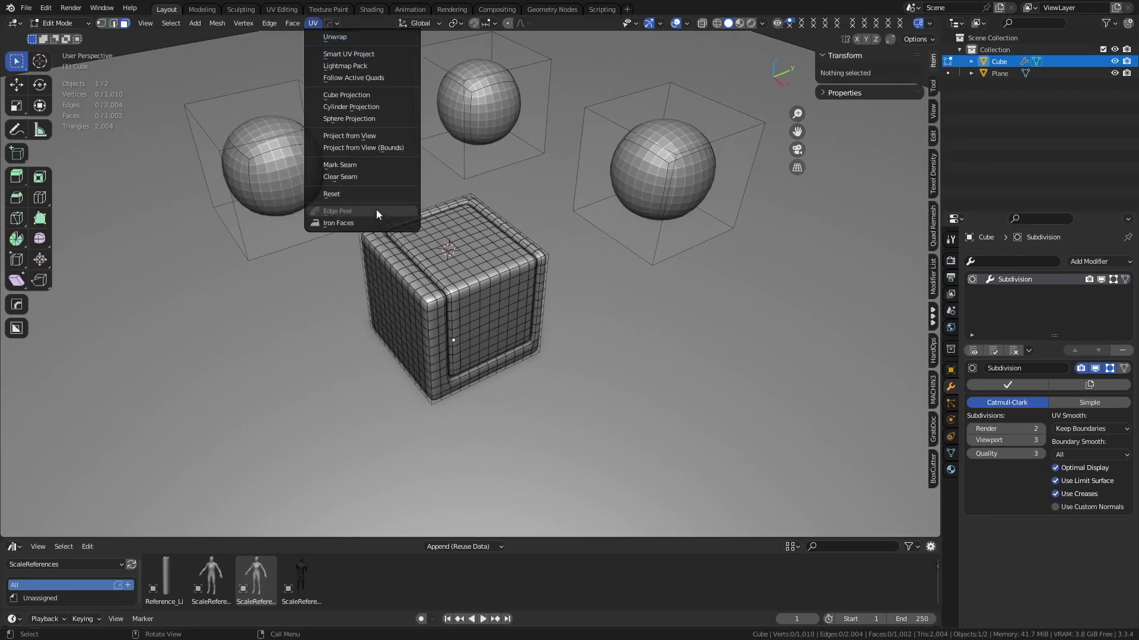
click(313, 23)
key(u)
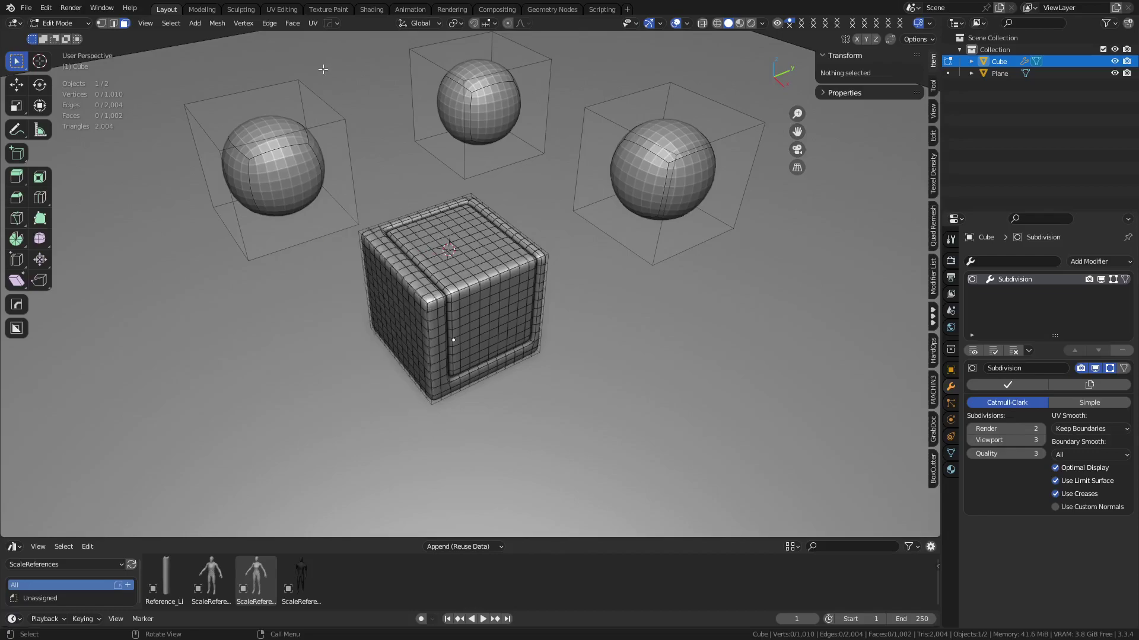
click(313, 24)
key(u)
shift+middle_drag(603, 249, 528, 276)
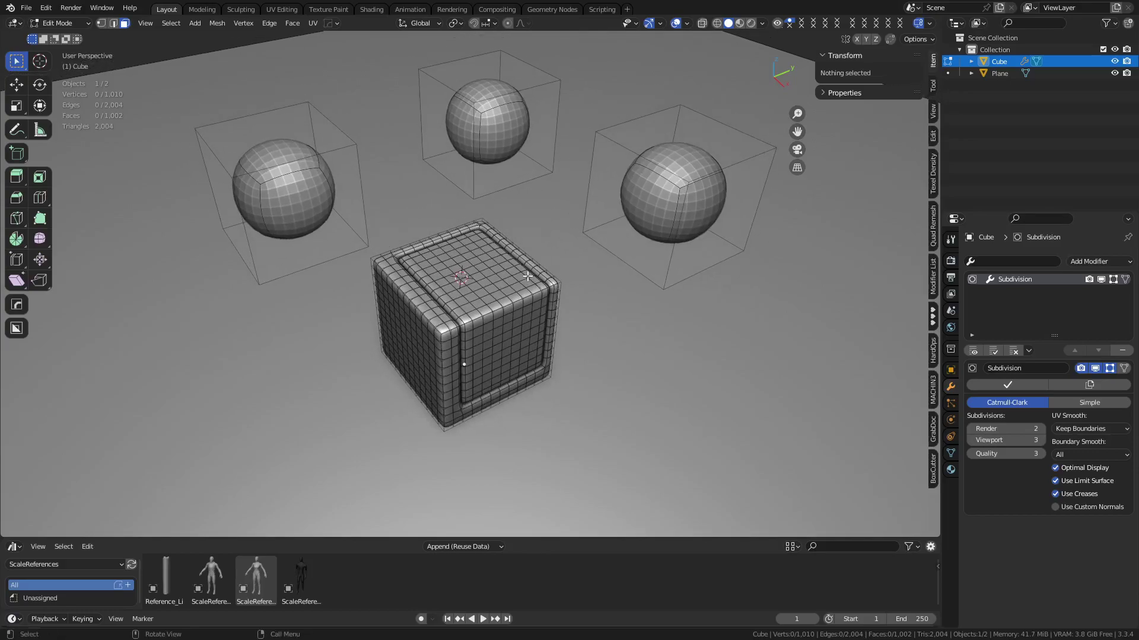
Step: Separate the entire cube and spheres mesh by loose parts, and switch to Object Mode
click(327, 194)
shift+click(546, 156)
shift+click(698, 193)
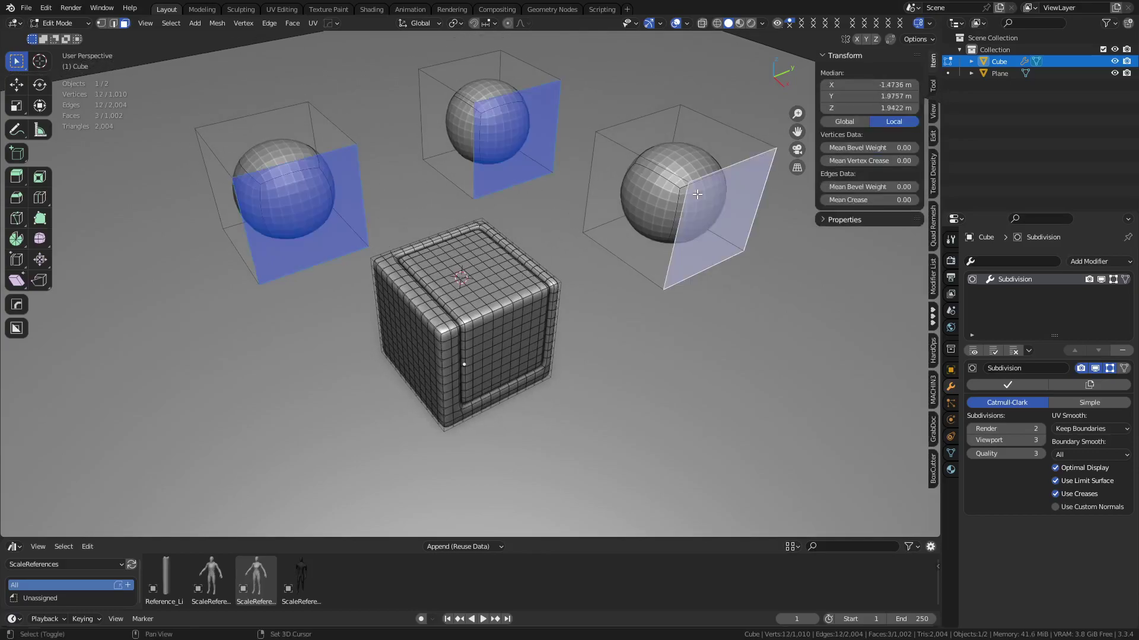
key(a)
key(p)
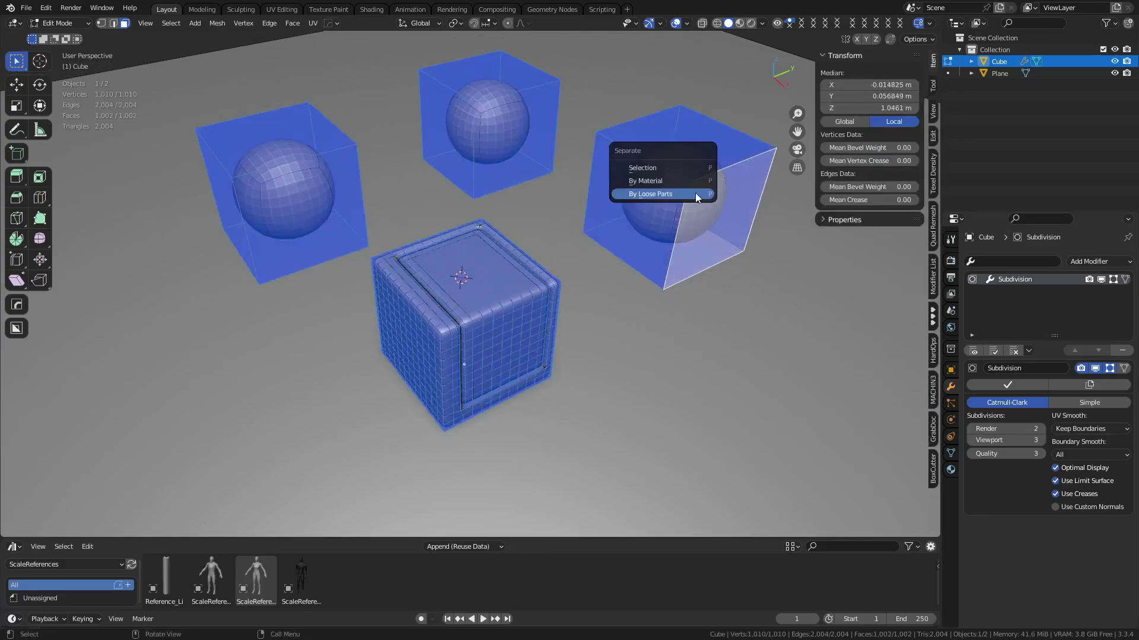
click(661, 194)
key(ctrl+Tab)
click(492, 247)
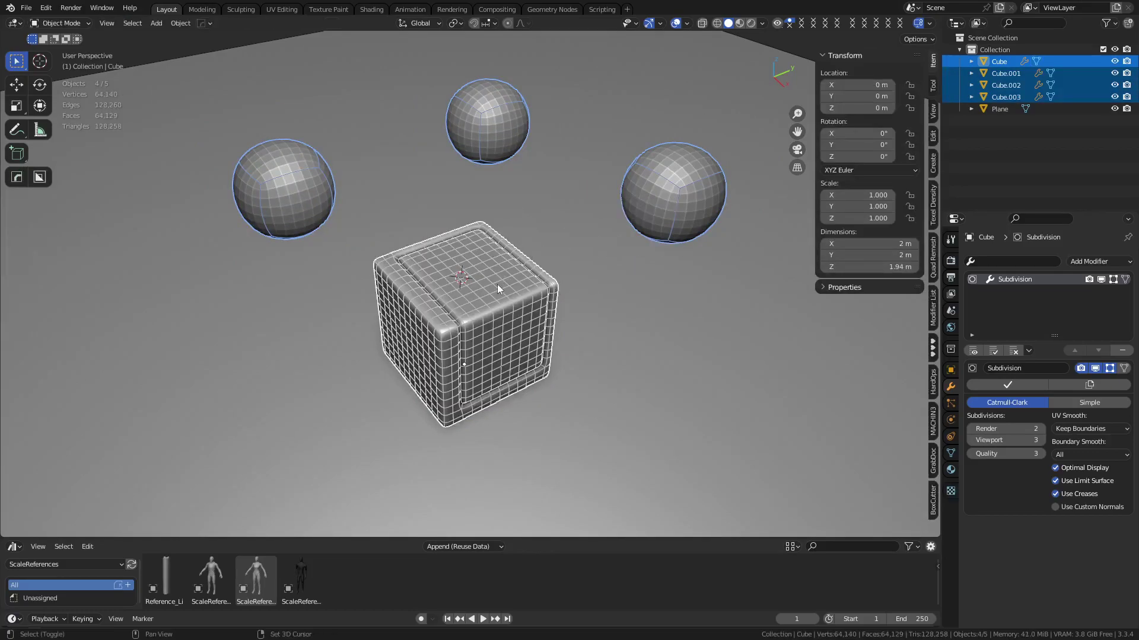
Step: Set the origins of the cube and the three spheres to their own geometry
key(shift+s)
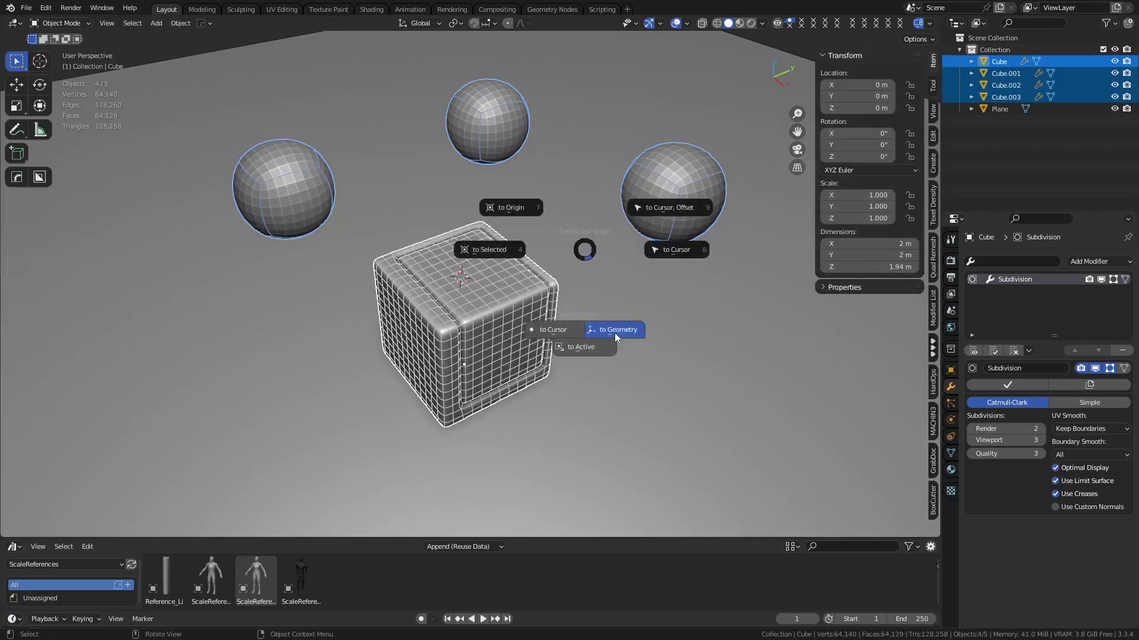
click(614, 333)
key(shift+s)
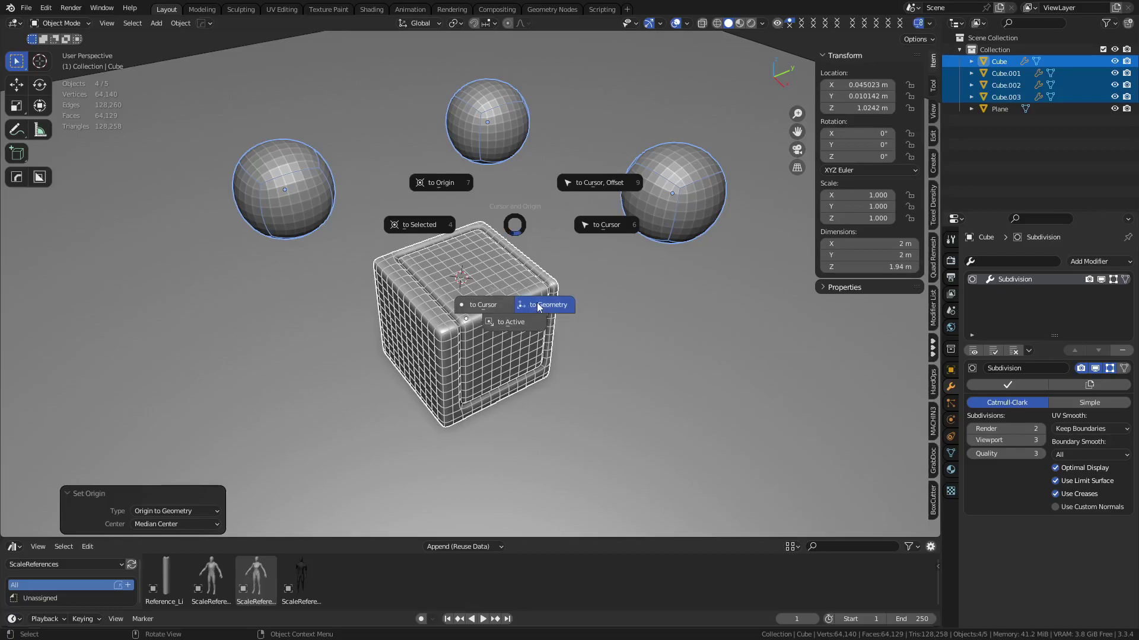
click(538, 307)
Step: Toggle Edit Mode for all four objects together, and enter Edit Mode on the cube alone
key(ctrl+Tab)
click(496, 297)
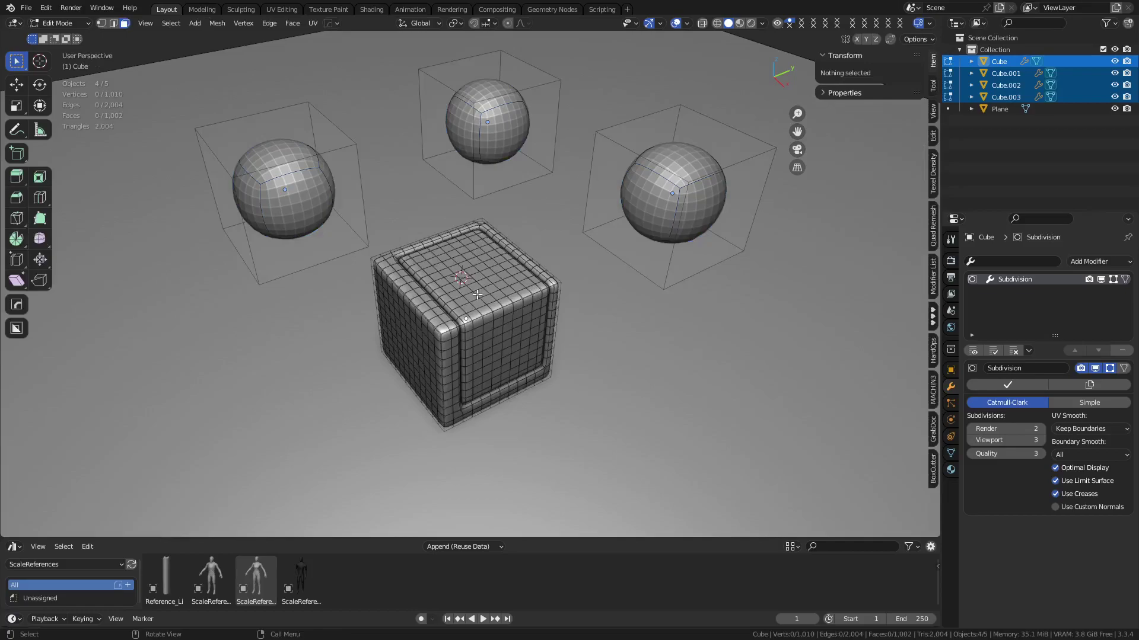
key(ctrl+Tab)
click(473, 294)
click(292, 200)
shift+click(462, 288)
click(475, 298)
key(ctrl+Tab)
click(484, 293)
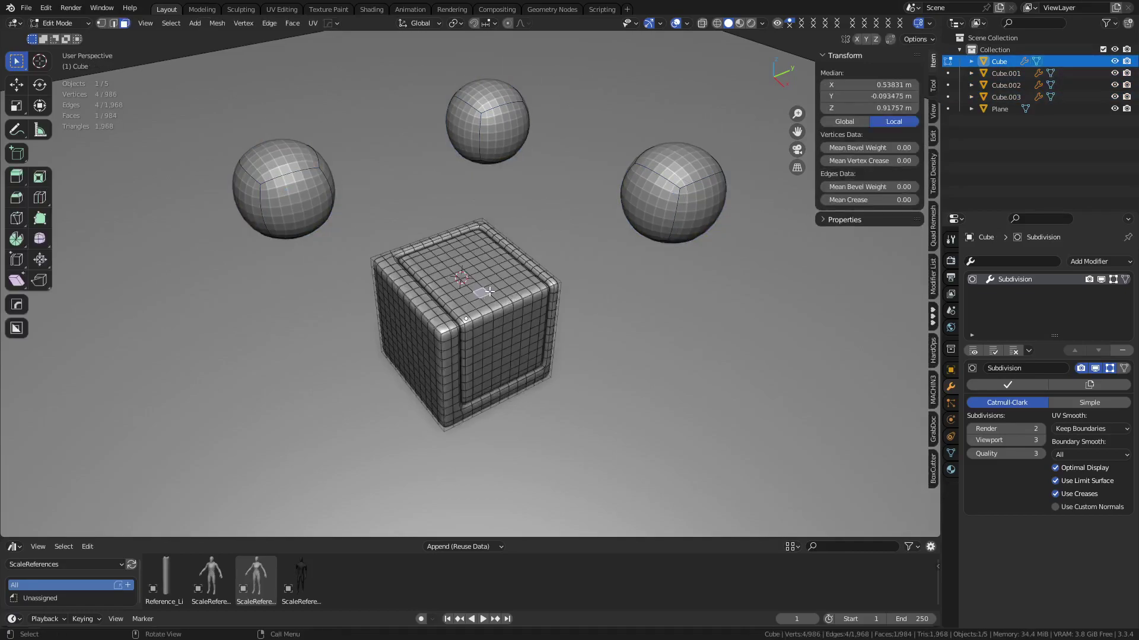
Step: Examine the cursor and object origin options offered in Edit Mode, and return to Object Mode
key(shift+s)
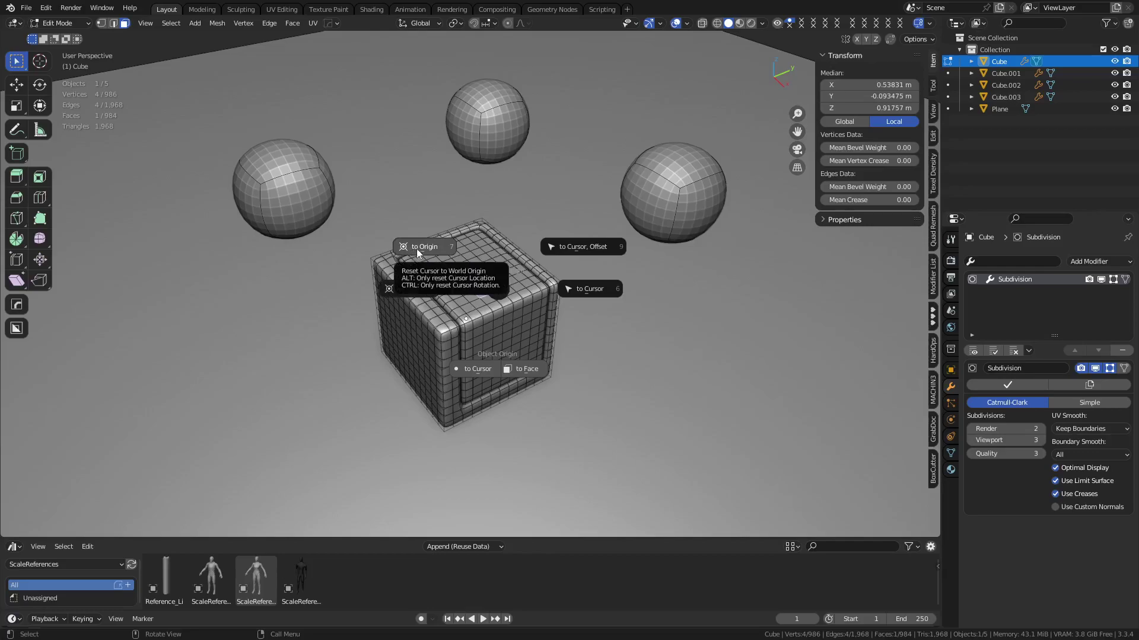
key(Escape)
key(ctrl+Tab)
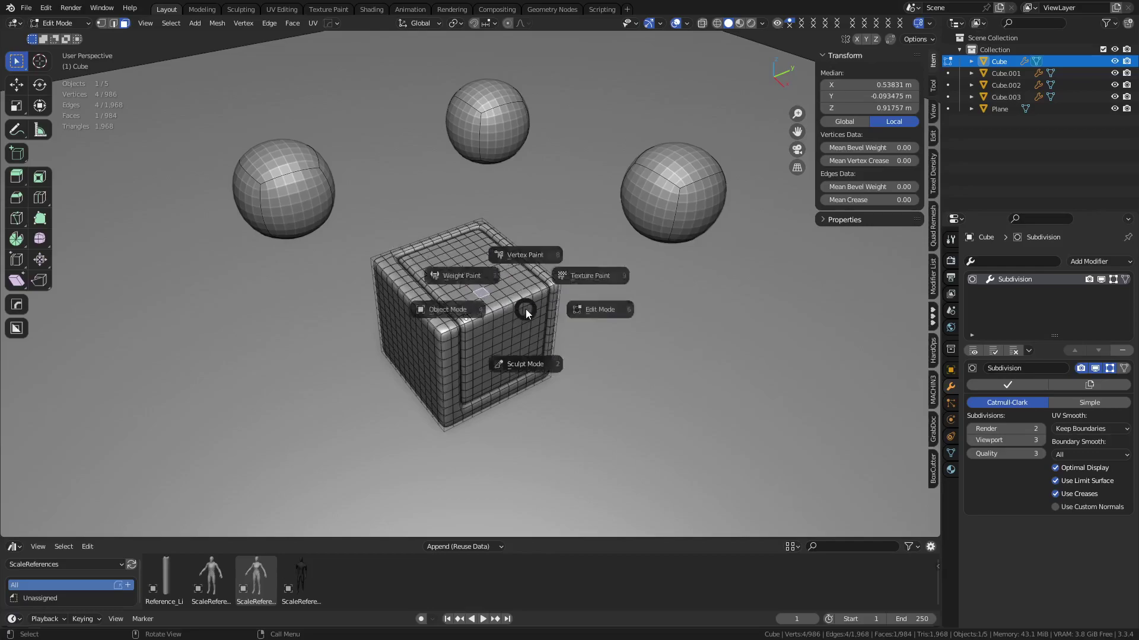
click(462, 310)
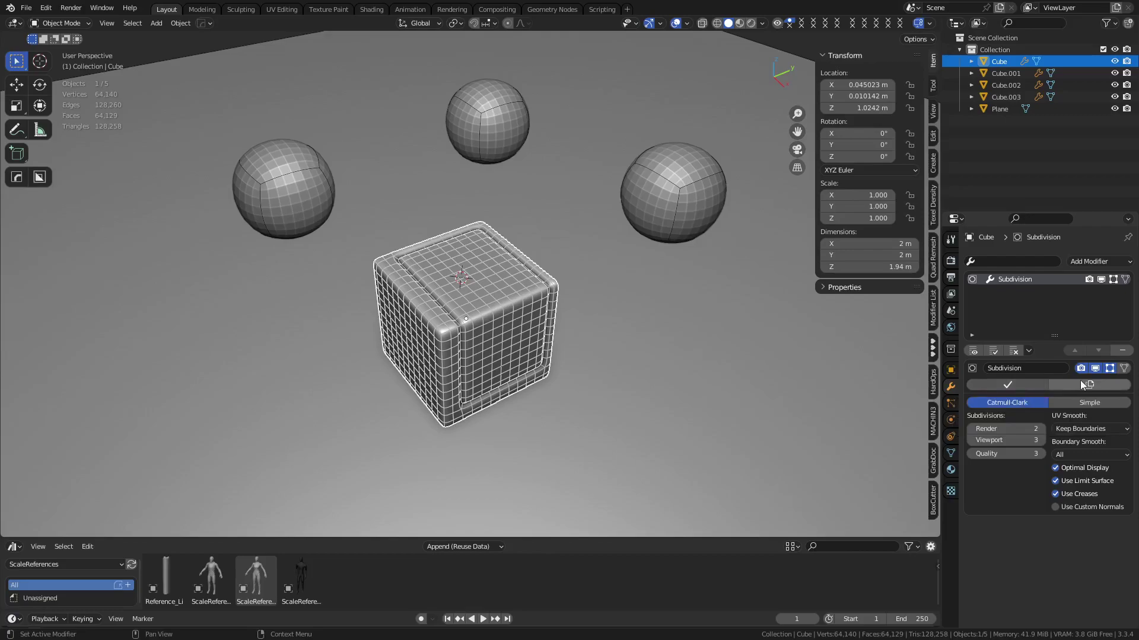
Step: Try adding a Mirror modifier to the cube, and undo it
click(1083, 261)
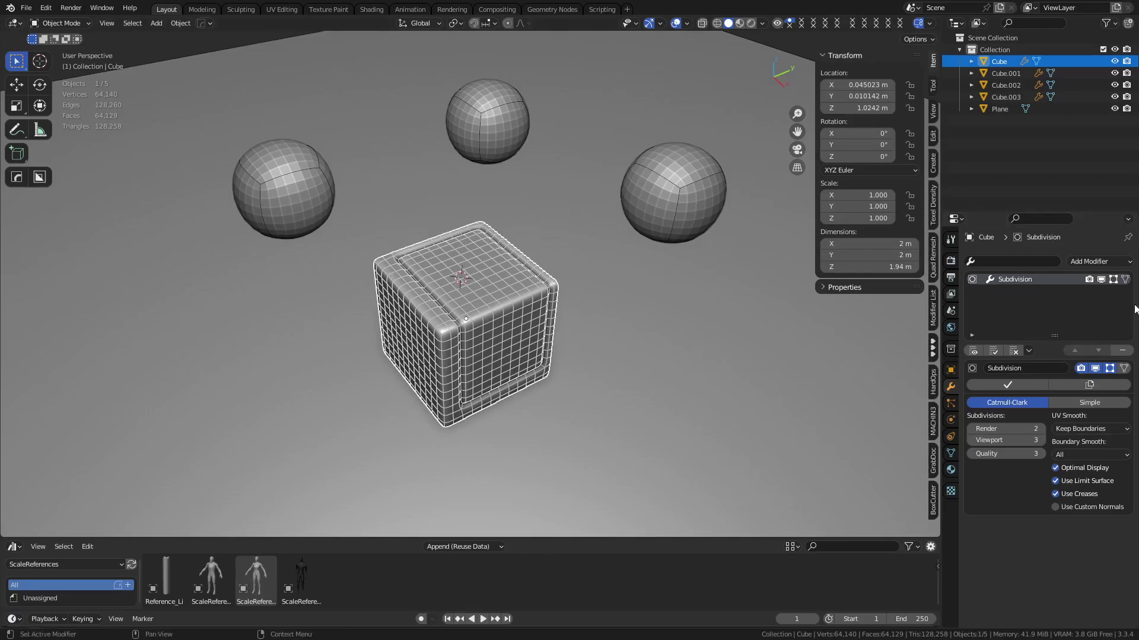
click(1098, 262)
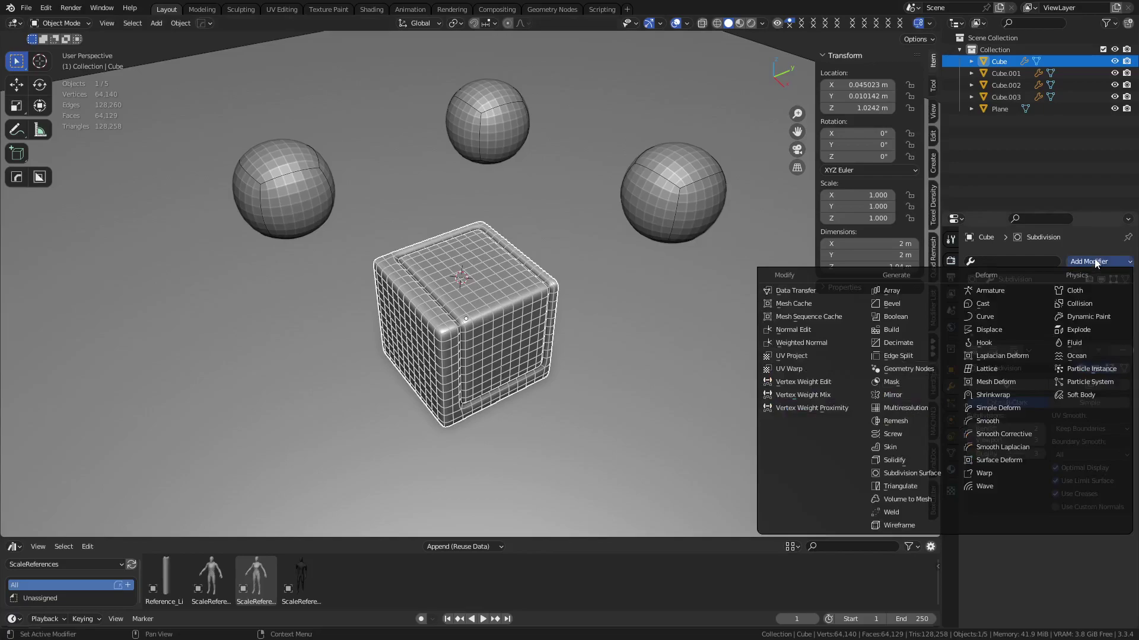
click(905, 394)
key(ctrl+z)
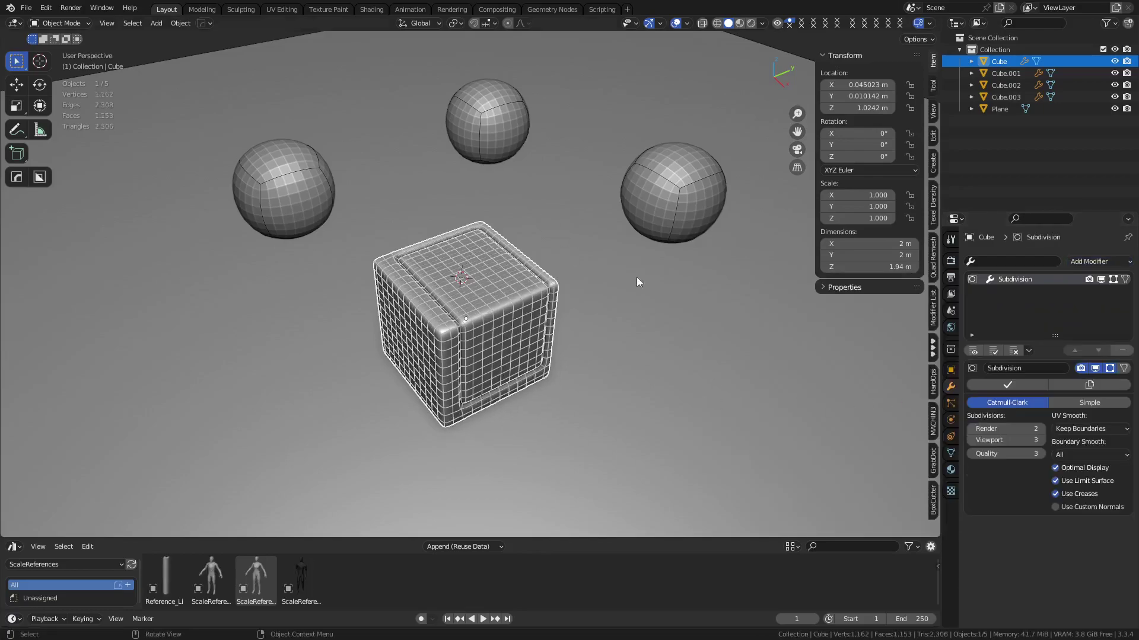
Step: Try adding a Mirror modifier to the Cube.001 sphere twice, undoing it each time
click(707, 205)
click(1071, 259)
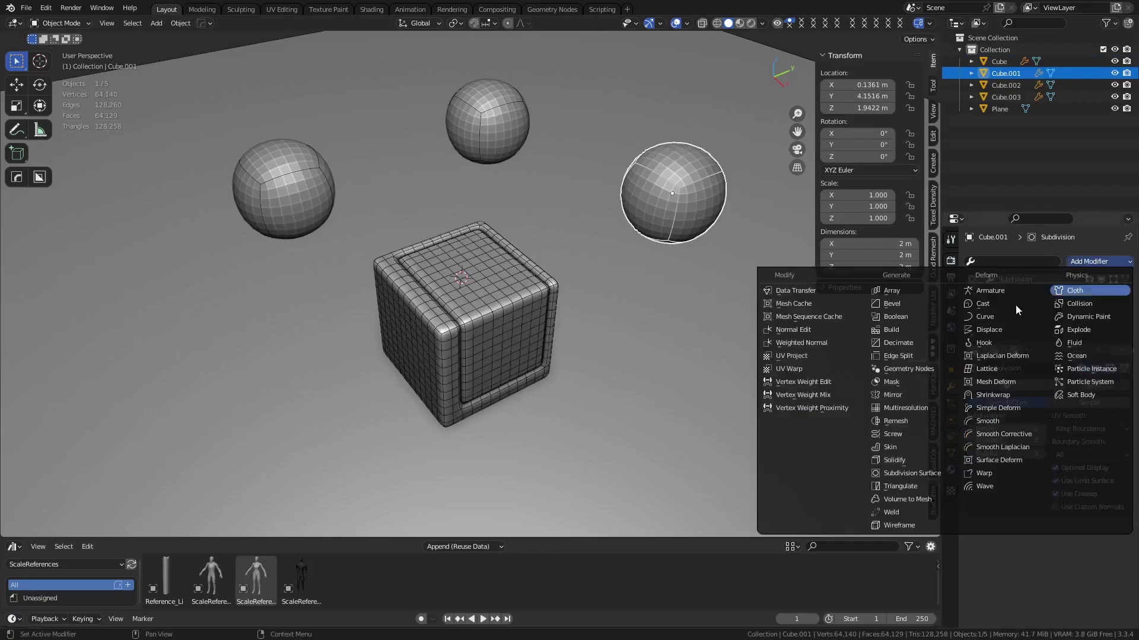
click(913, 391)
scroll(644, 338, down, 3)
middle_drag(644, 338, 571, 321)
key(ctrl+z)
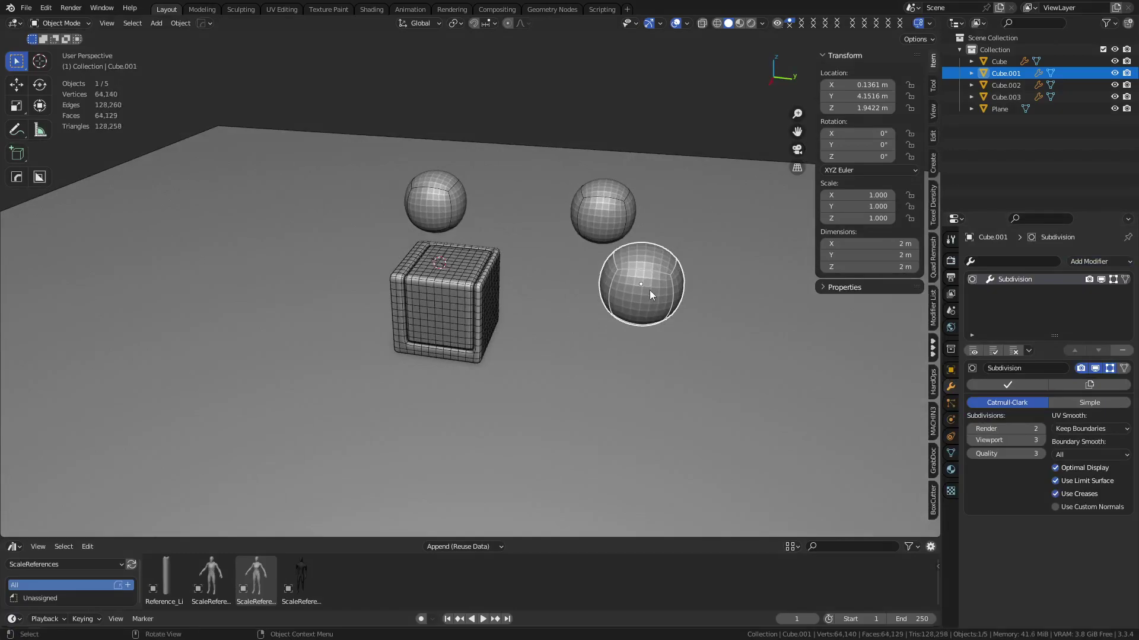
click(1096, 262)
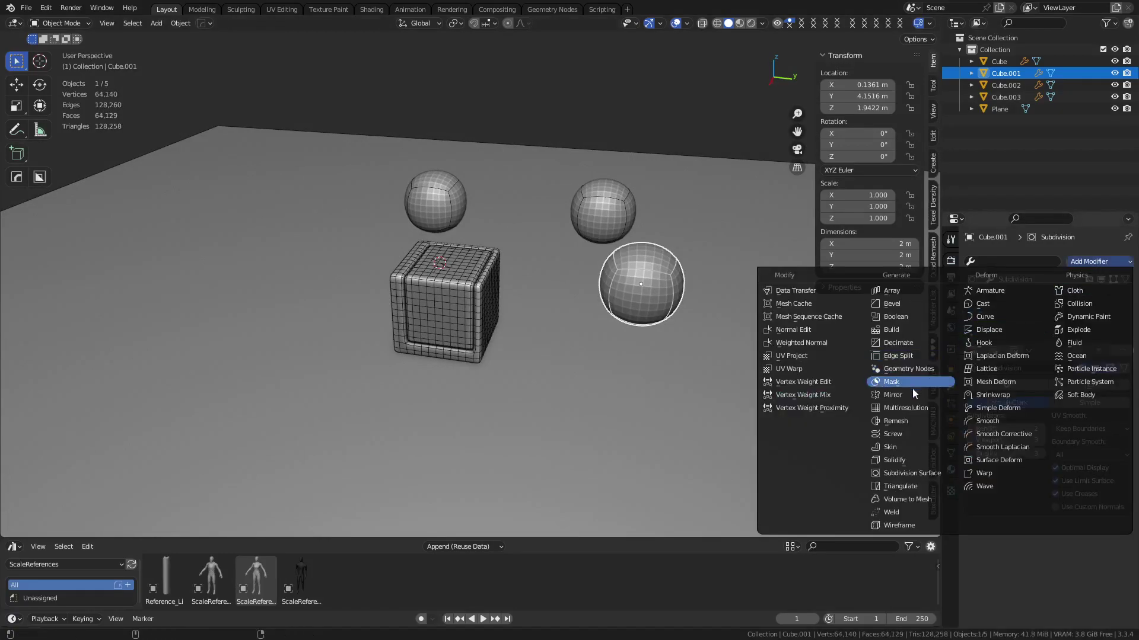
click(895, 394)
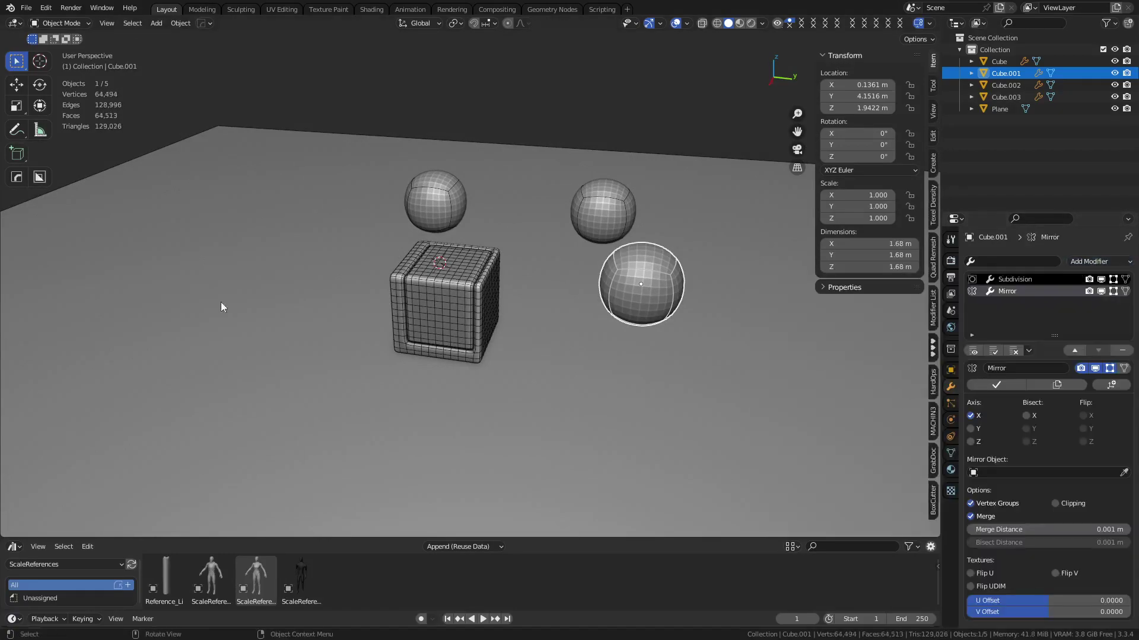
key(ctrl+z)
middle_drag(717, 355, 727, 301)
key(Tab)
key(ctrl+Tab)
click(658, 309)
middle_drag(658, 309, 652, 326)
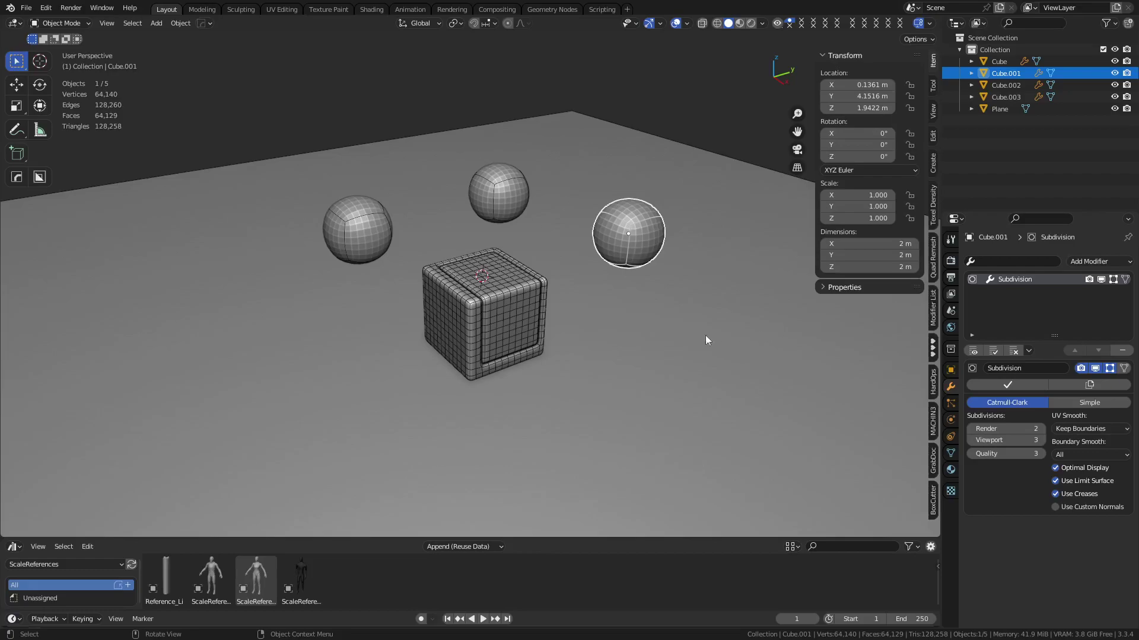
scroll(485, 203, up, 1)
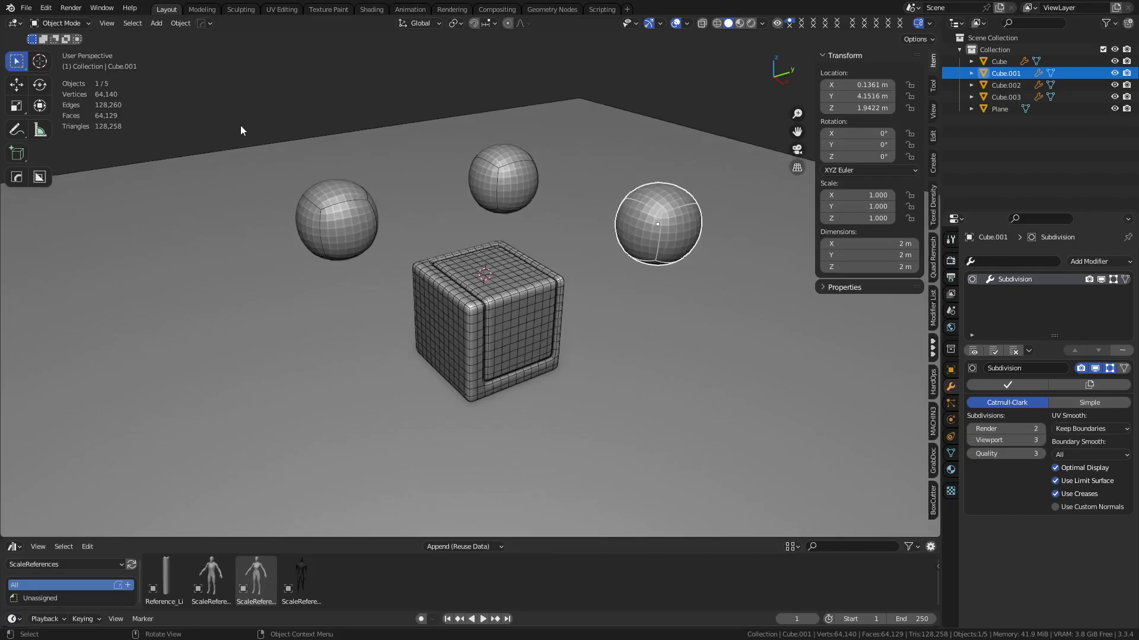
middle_drag(450, 234, 492, 270)
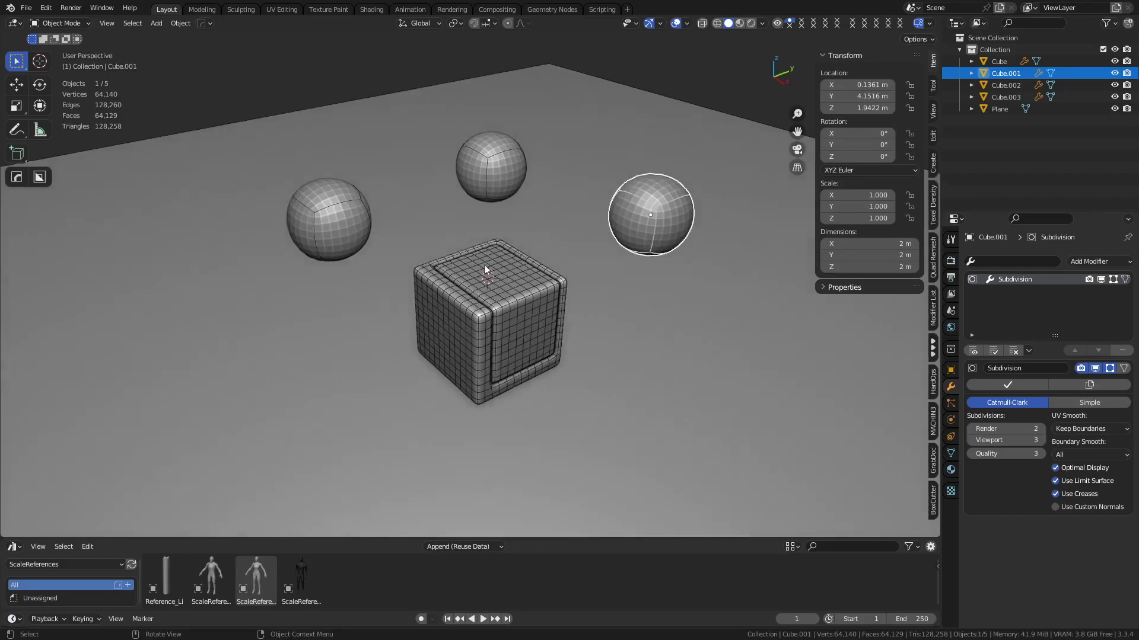
Step: Delete the three spheres and enter Edit Mode on the cube
click(354, 215)
shift+click(516, 181)
shift+click(617, 208)
key(x)
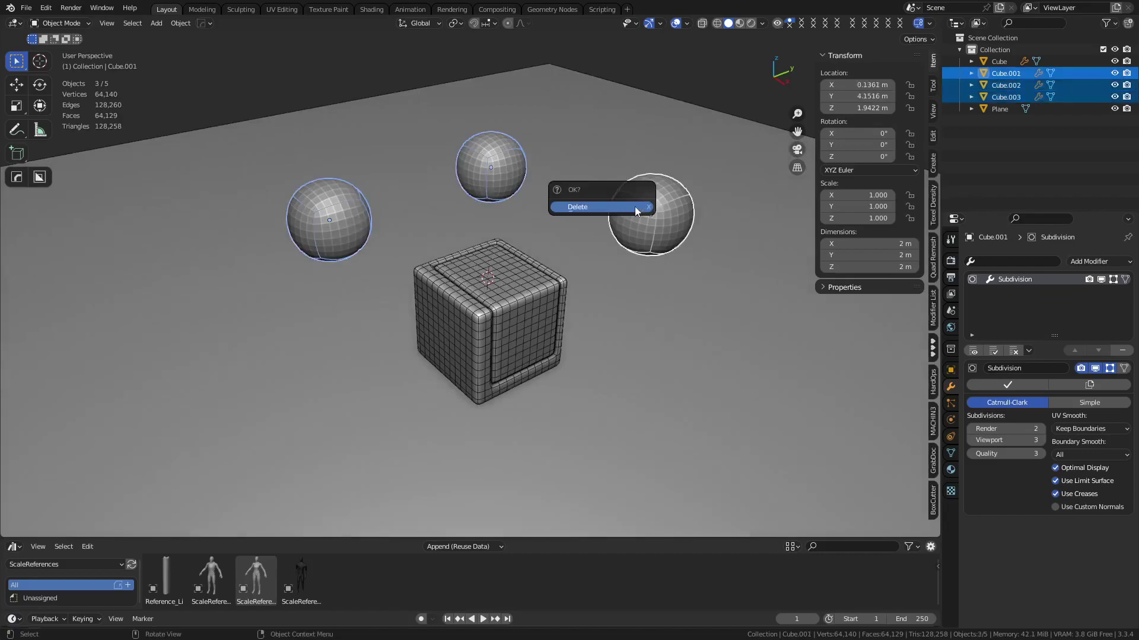
click(593, 205)
click(553, 289)
key(Tab)
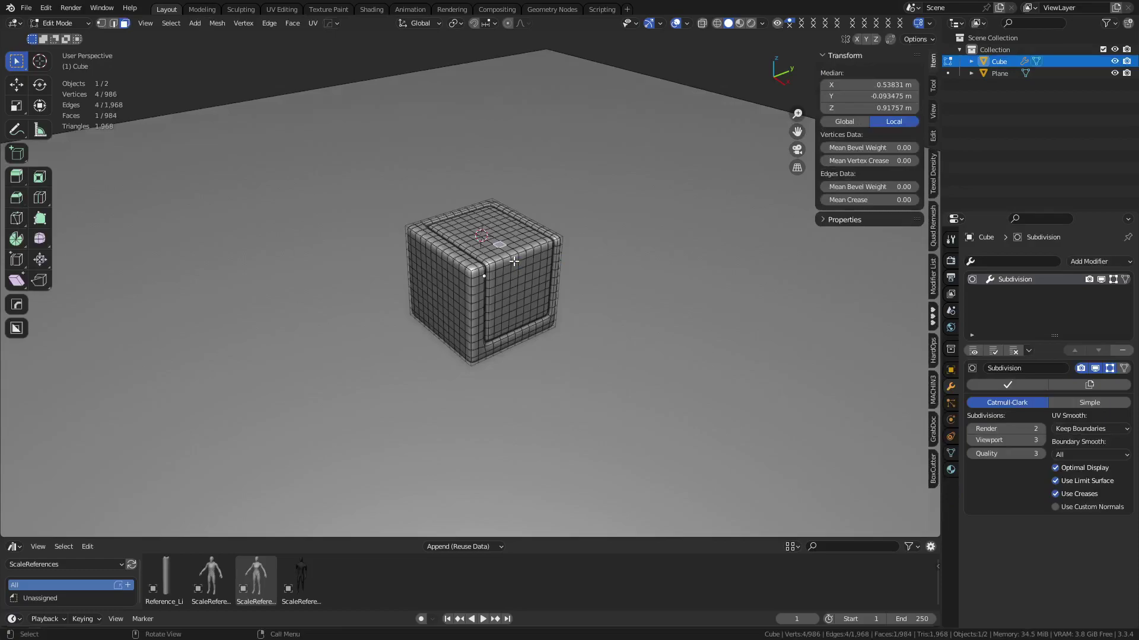
Step: Inset a 5 by 6 face region on the cube's recessed side about 0.128 m with -0.112 m depth, and undo the inset
scroll(513, 261, up, 3)
middle_drag(532, 293, 438, 242)
click(437, 235)
ctrl+shift+click(529, 330)
middle_drag(645, 340, 674, 348)
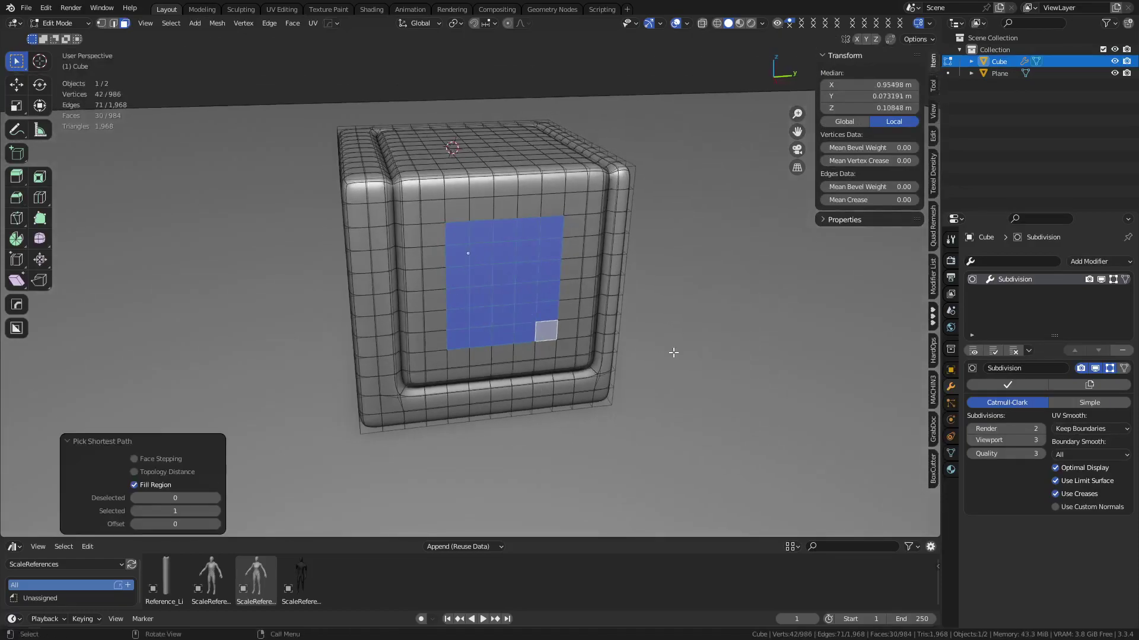
key(i)
key(ctrl)
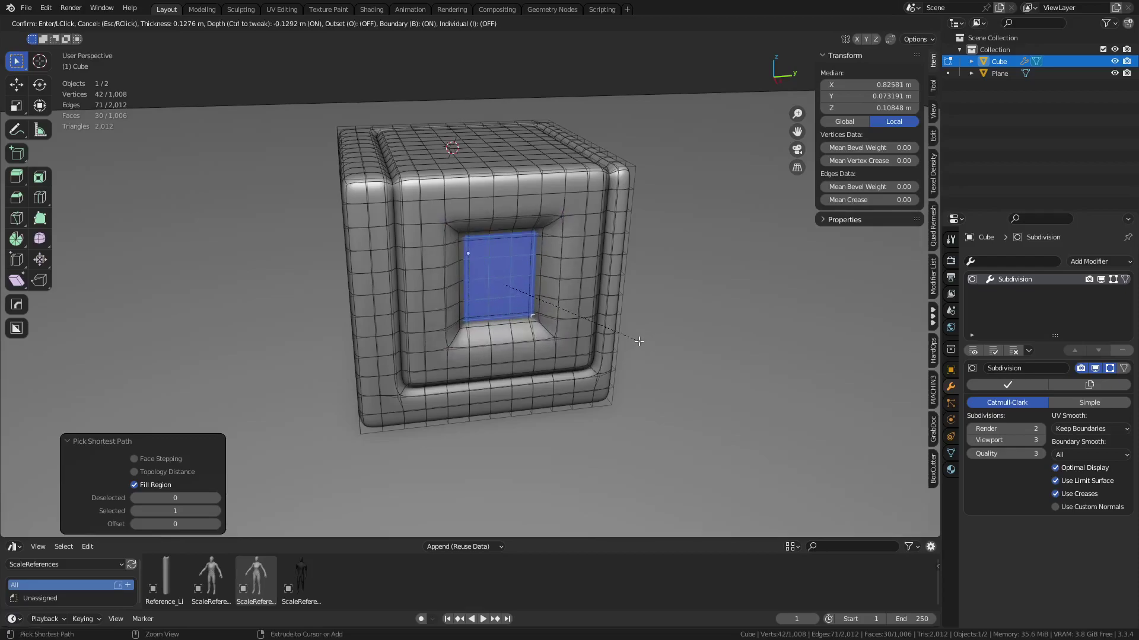
click(641, 342)
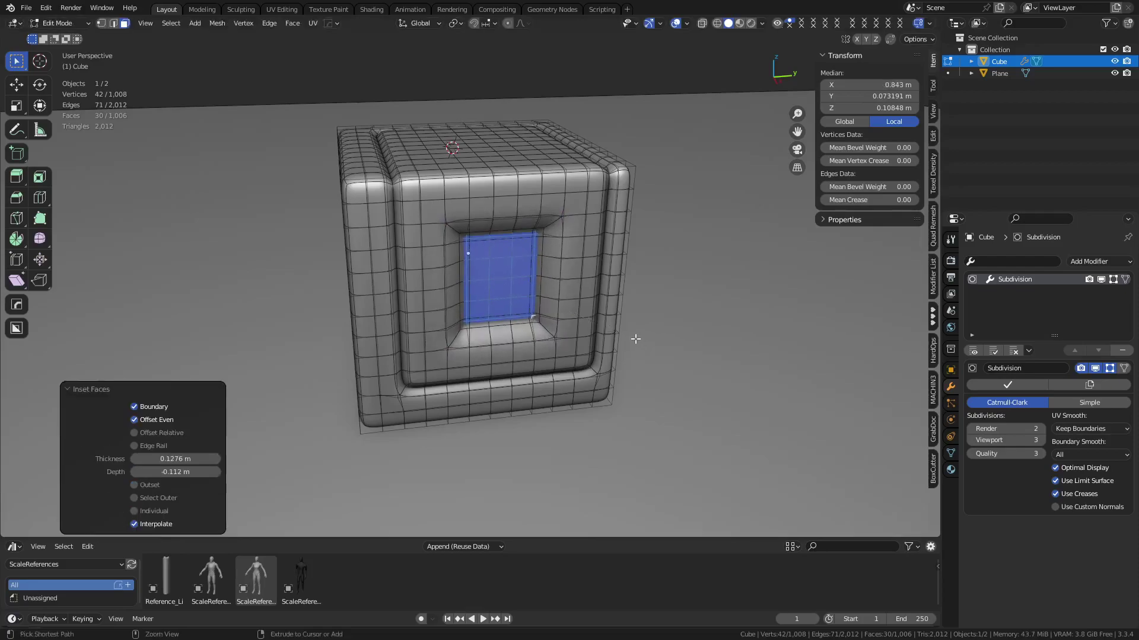
key(ctrl+z)
Step: Delete a 6 by 9 region of faces on the cube's plain side to open a hole
middle_drag(626, 339, 646, 359)
middle_drag(539, 350, 634, 321)
click(388, 179)
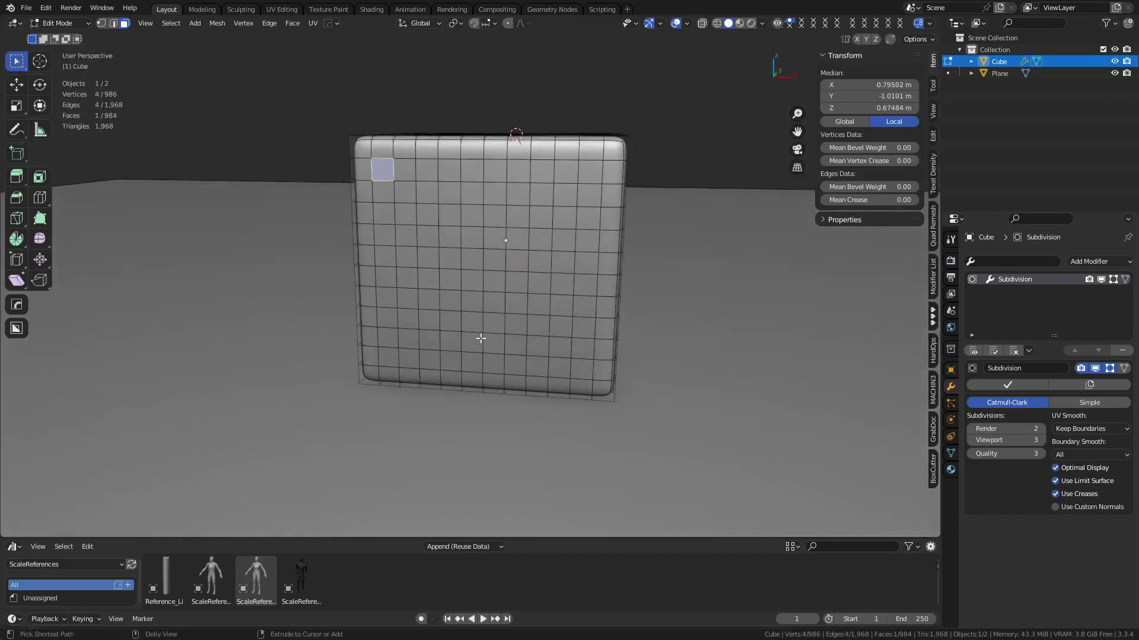
ctrl+shift+click(493, 340)
key(x)
click(464, 254)
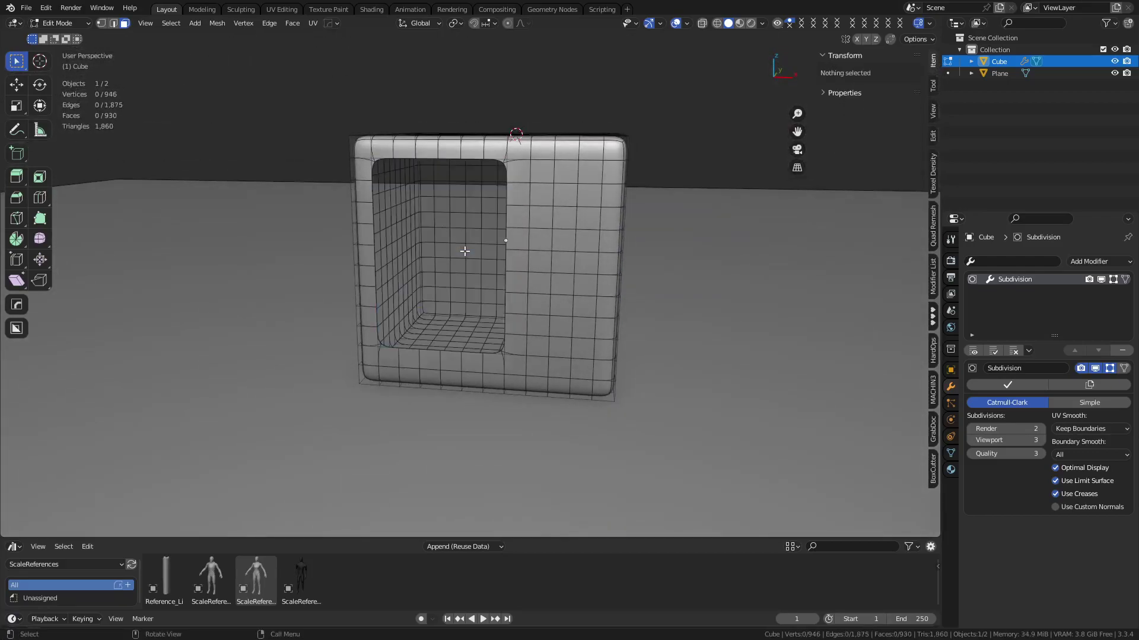
Step: Turn Backface Culling off and back on in the viewport shading options
click(763, 24)
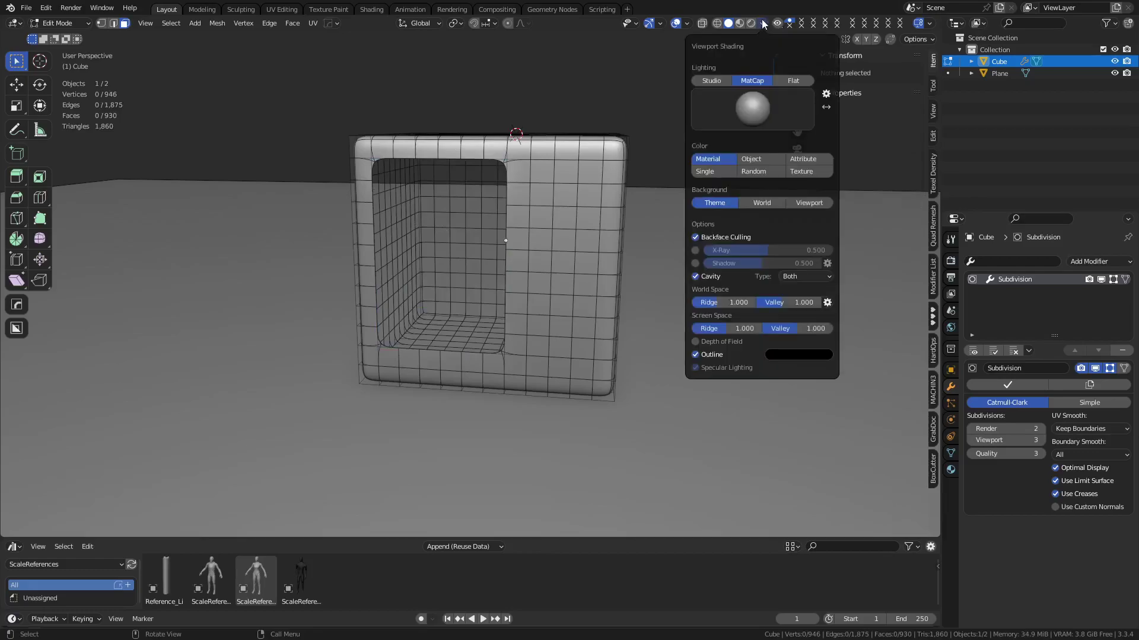
click(710, 238)
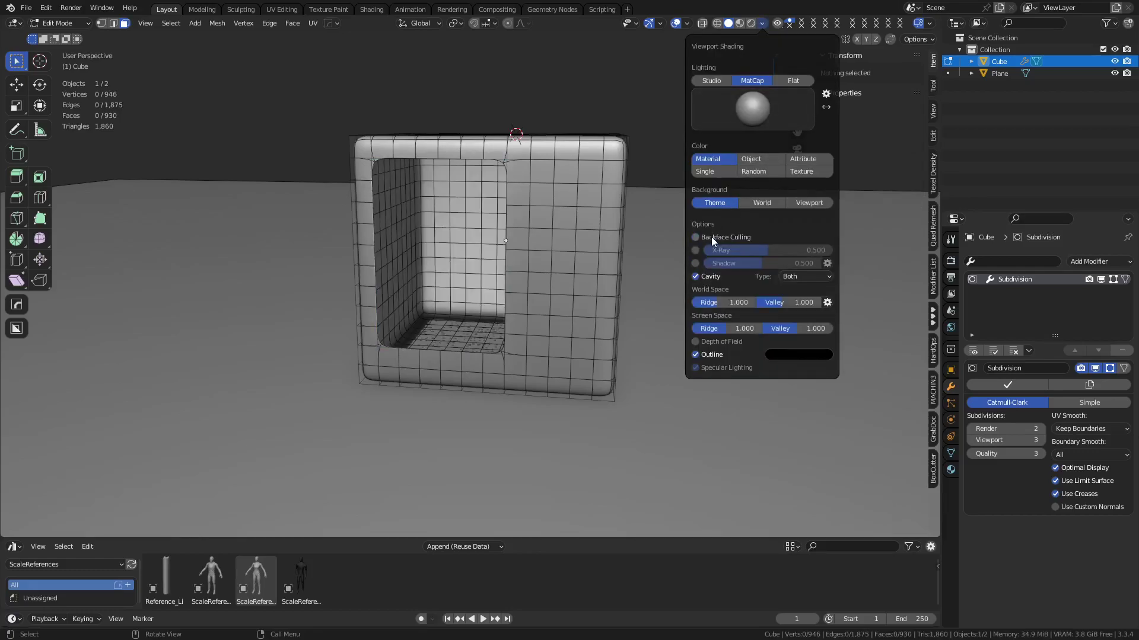
click(712, 239)
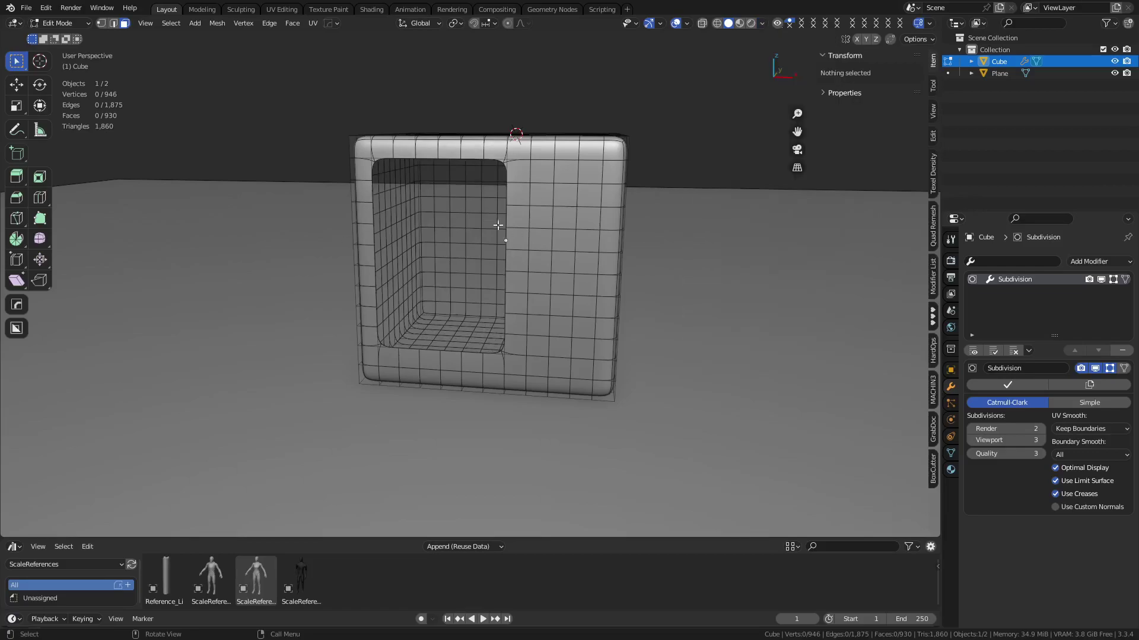
Step: Select the 4 by 9 face region beside the hole and inset it about 0.078 m with Boundary off
scroll(538, 295, up, 2)
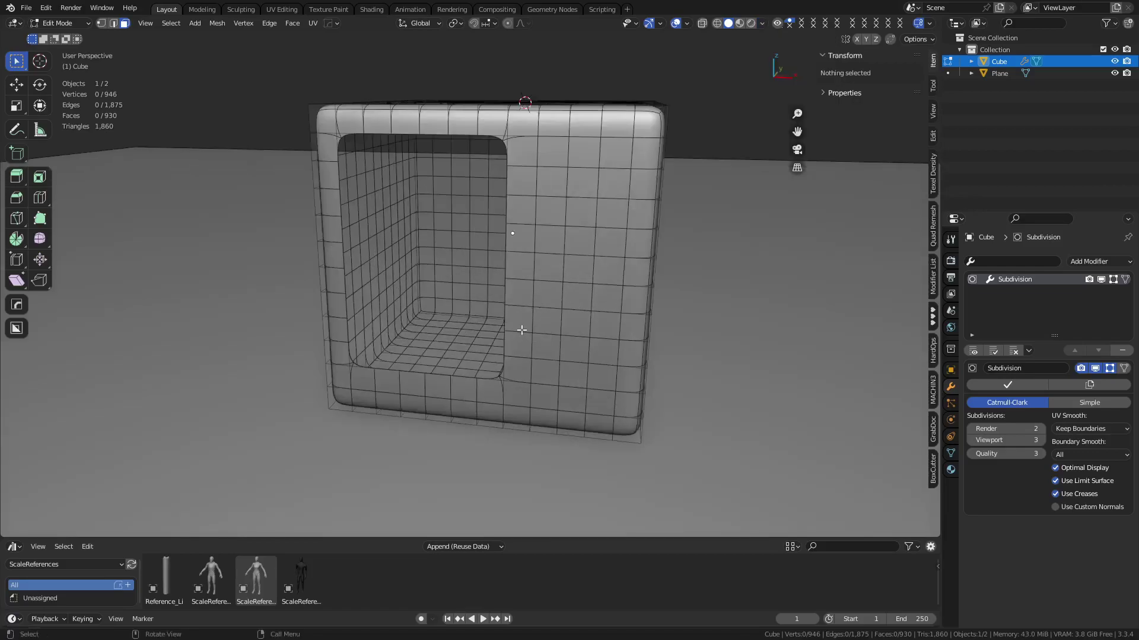
click(521, 372)
ctrl+shift+click(606, 165)
key(i)
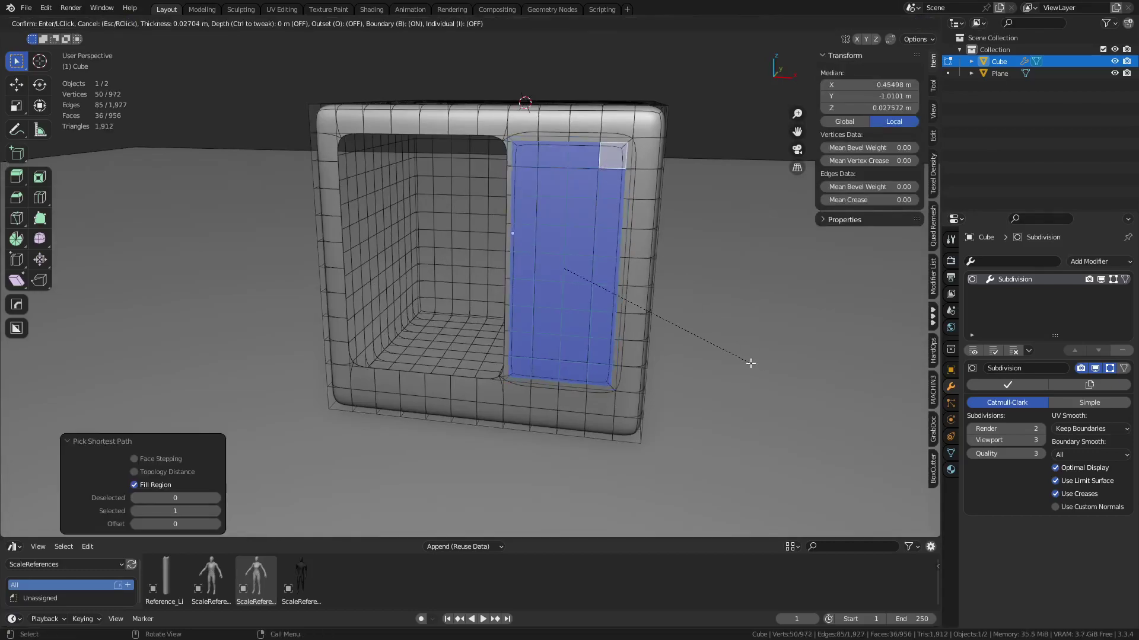
key(b)
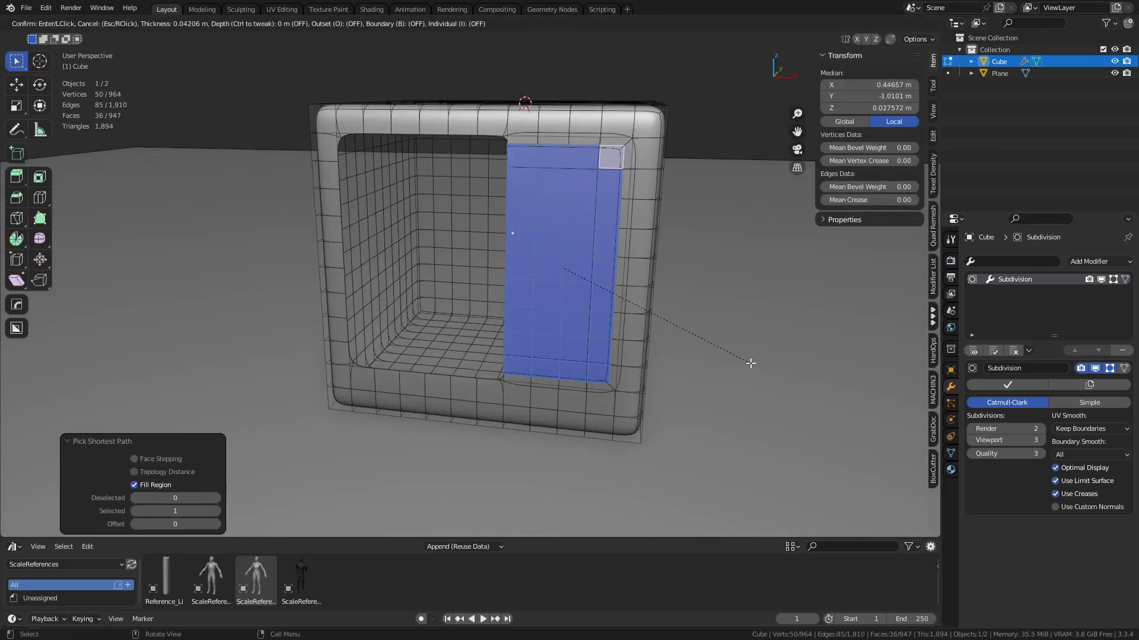
click(745, 362)
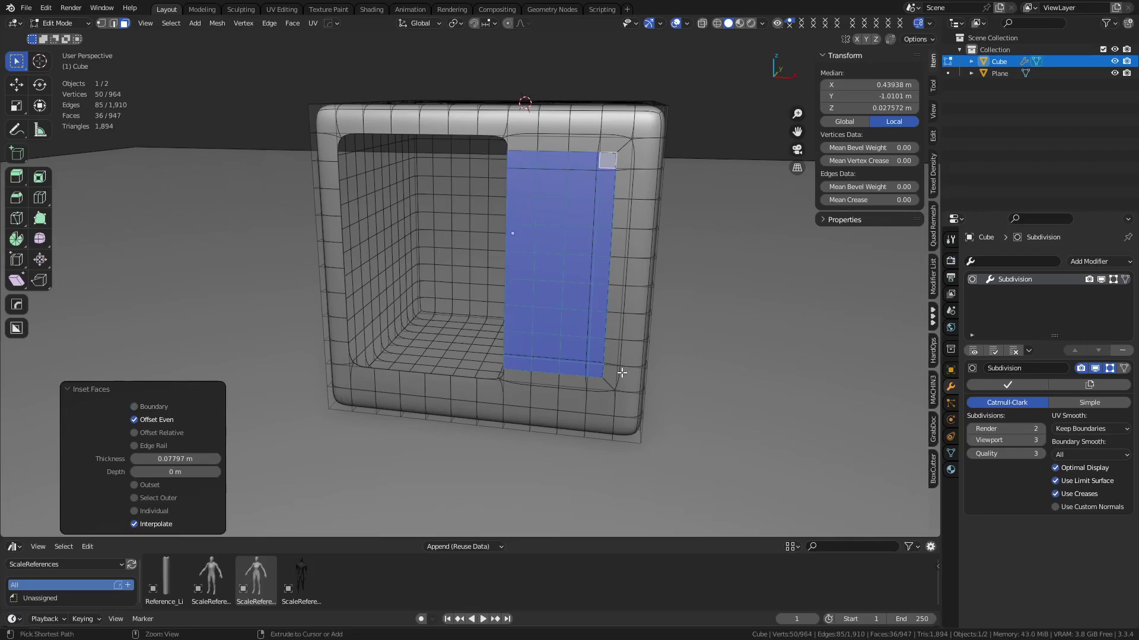
Step: Inset the selected face region outward about 0.063 m with Boundary and Outset on, after trying Individual insets with depth
key(i)
key(i)
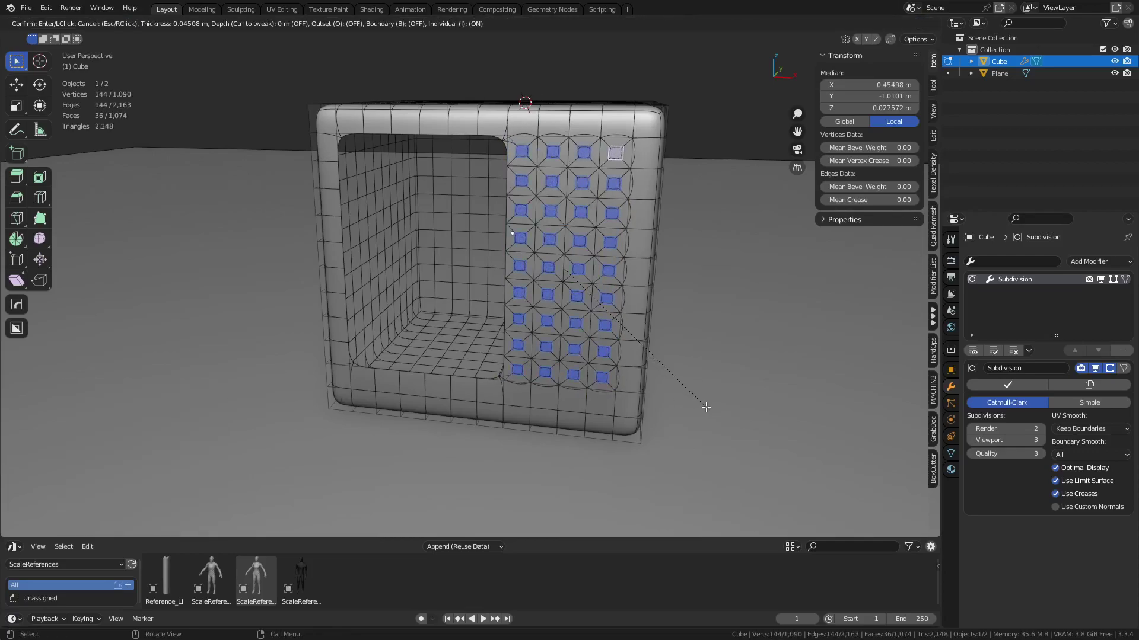
key(ctrl)
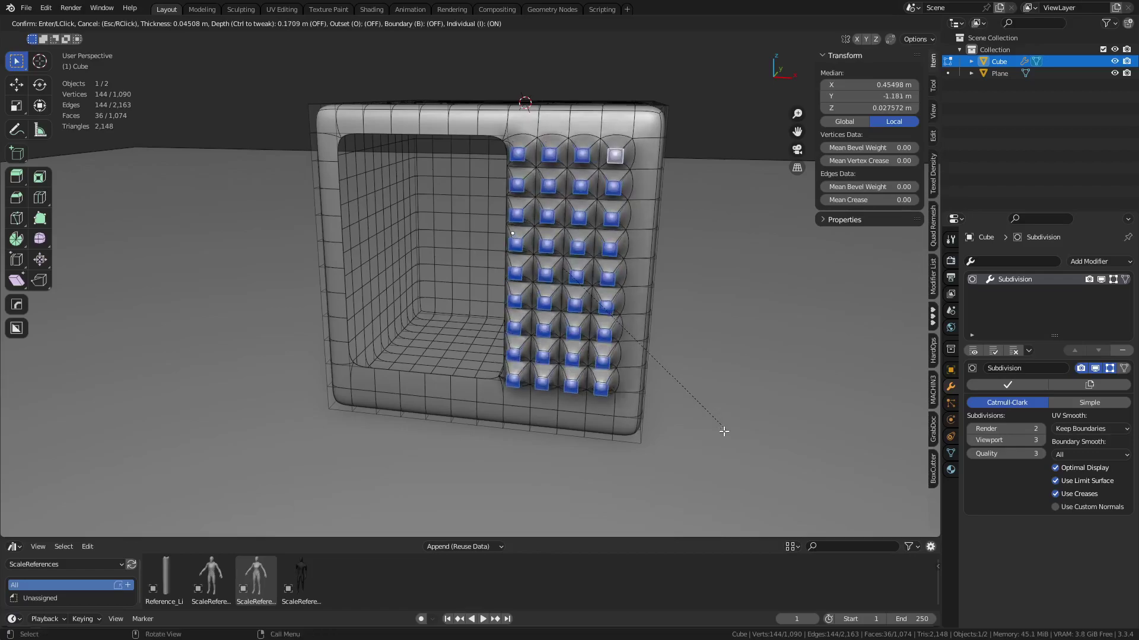
key(i)
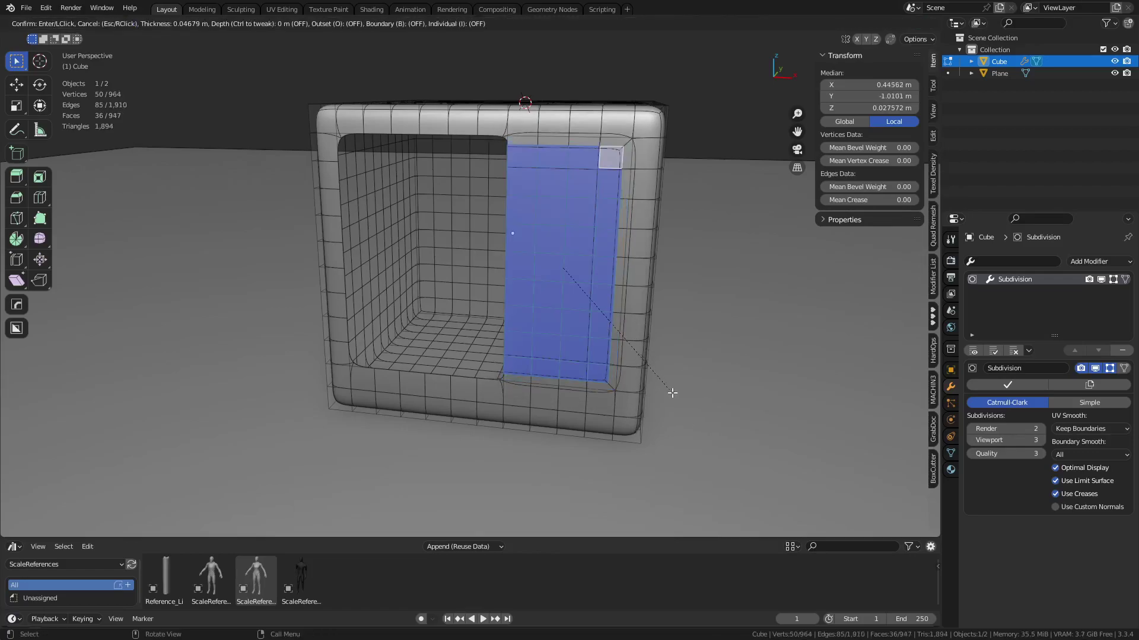
key(b)
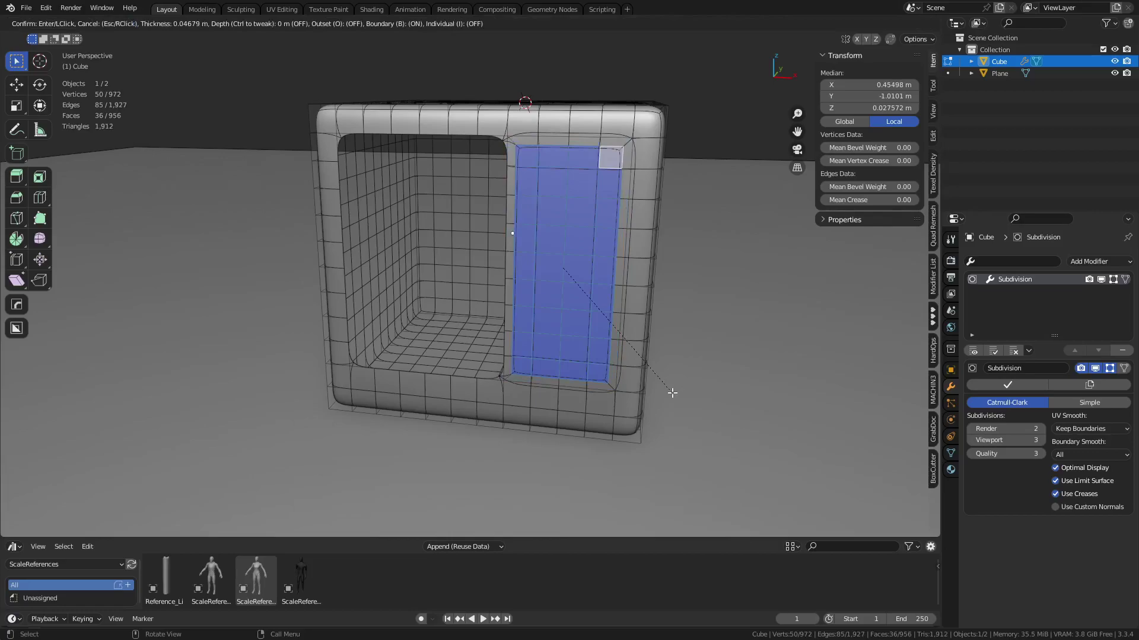
key(o)
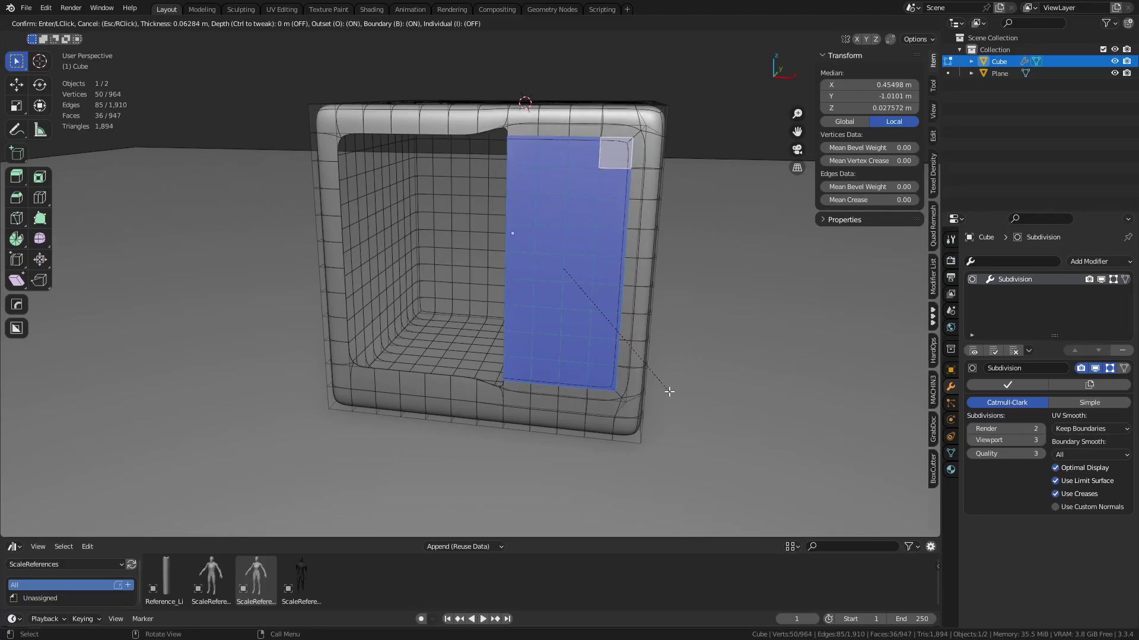
click(669, 391)
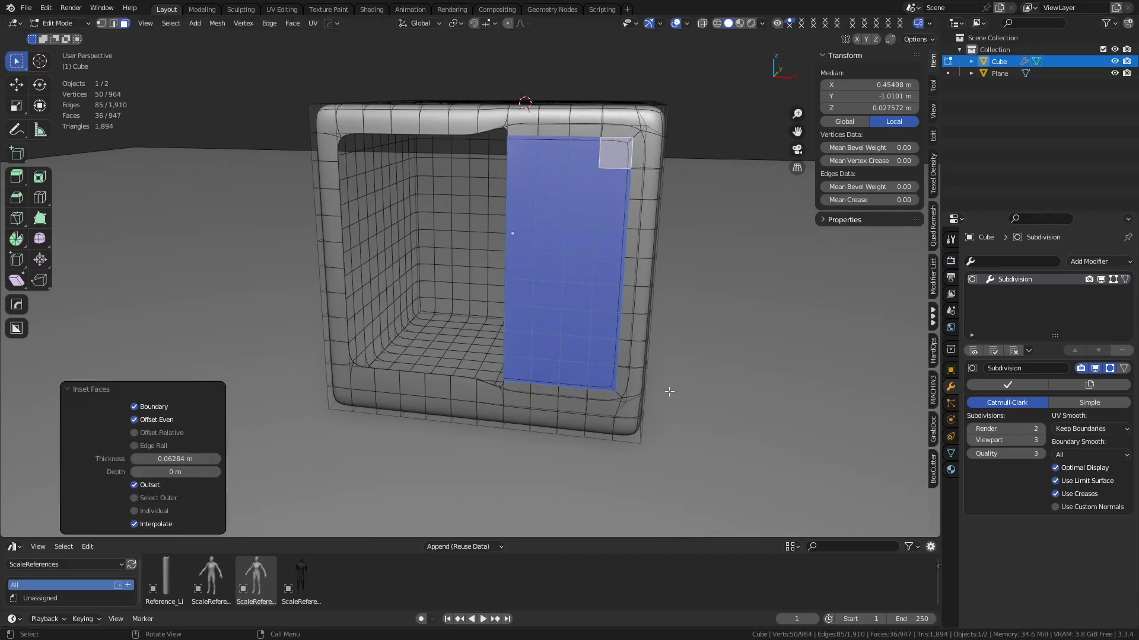
Step: Select the loop of narrow faces bordering the outset region, keep face selection active, and return to Object Mode
double_click(620, 395)
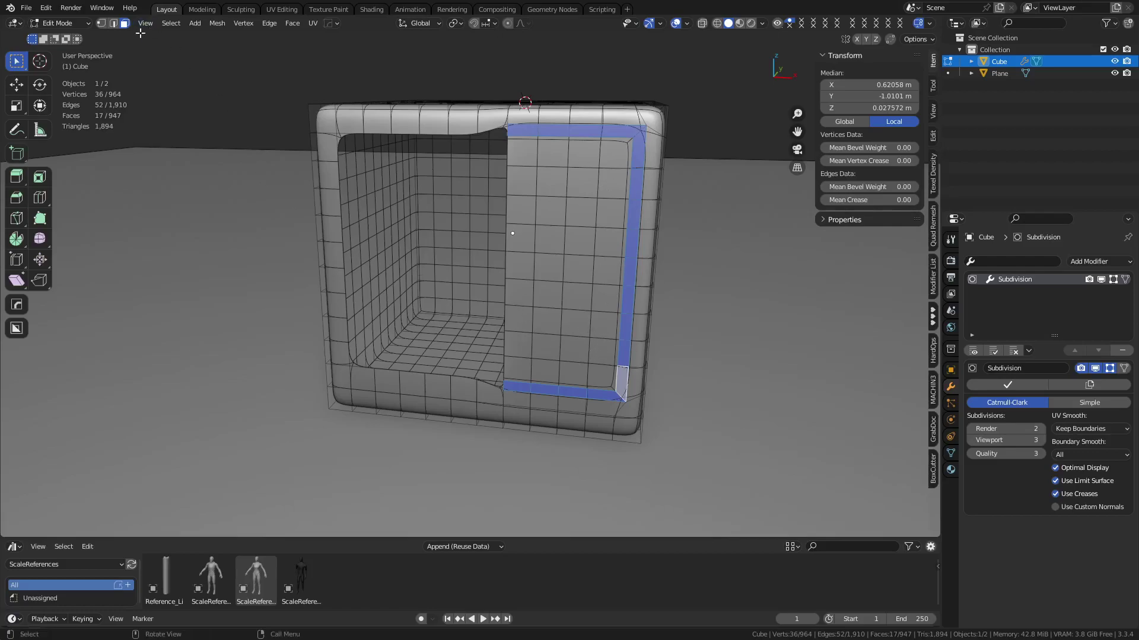
click(113, 23)
click(125, 23)
middle_drag(717, 351, 538, 342)
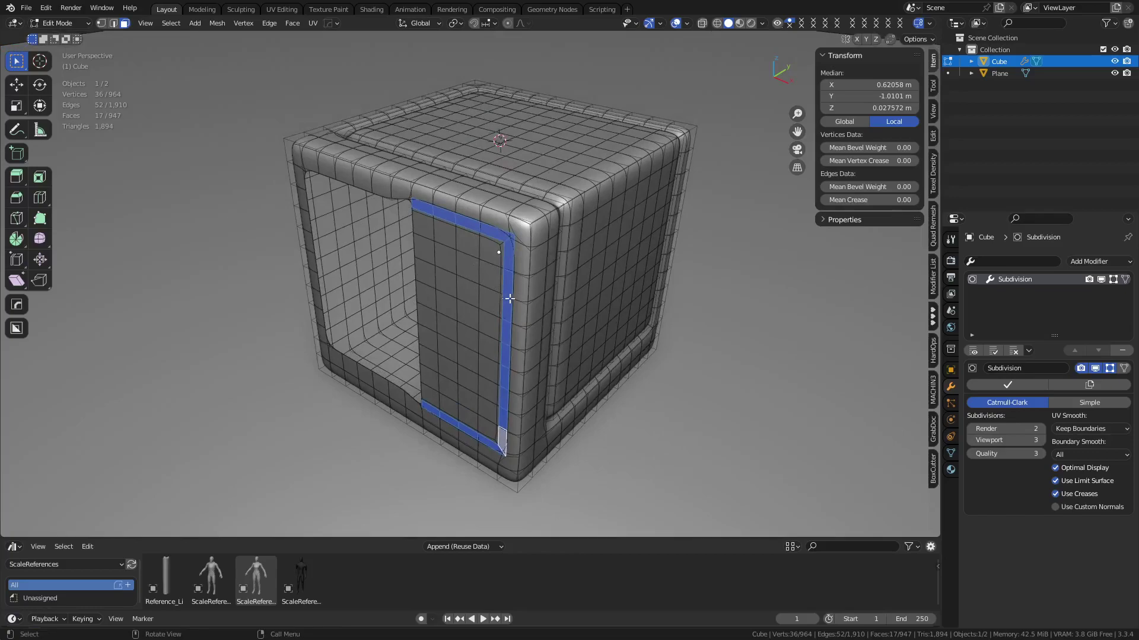
key(ctrl+Tab)
click(479, 362)
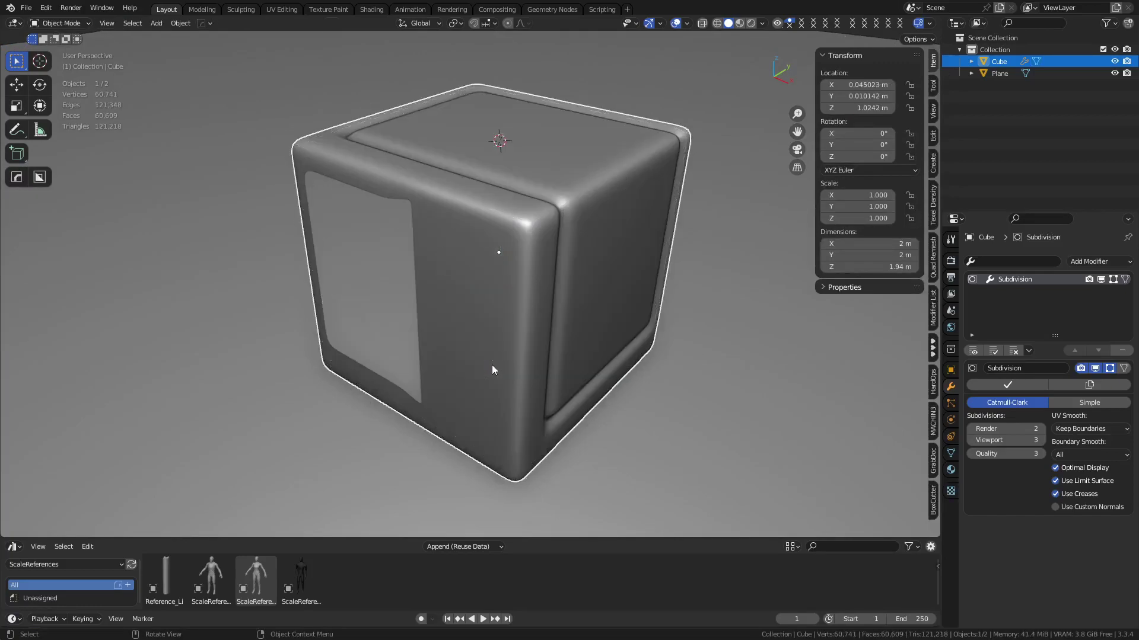
Step: Switch the cube to Edit Mode and back to Object Mode, and look over the available object commands
scroll(492, 364, down, 3)
key(ctrl+Tab)
click(586, 365)
key(ctrl+Tab)
click(492, 364)
middle_drag(504, 333, 443, 300)
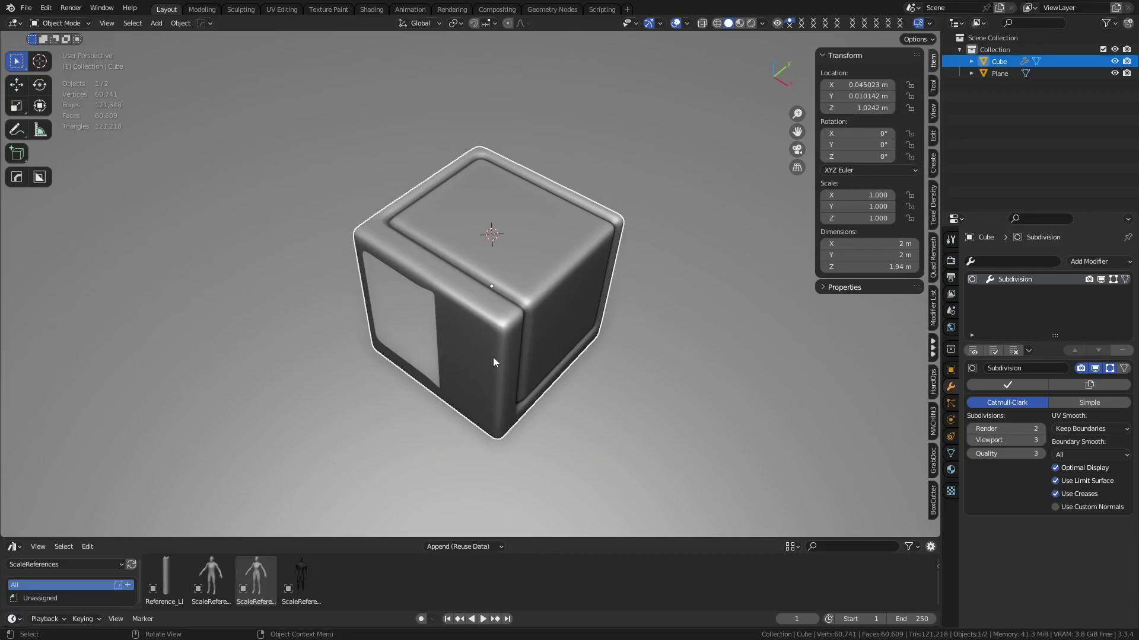
middle_drag(471, 353, 501, 341)
click(164, 26)
mouse_move(183, 30)
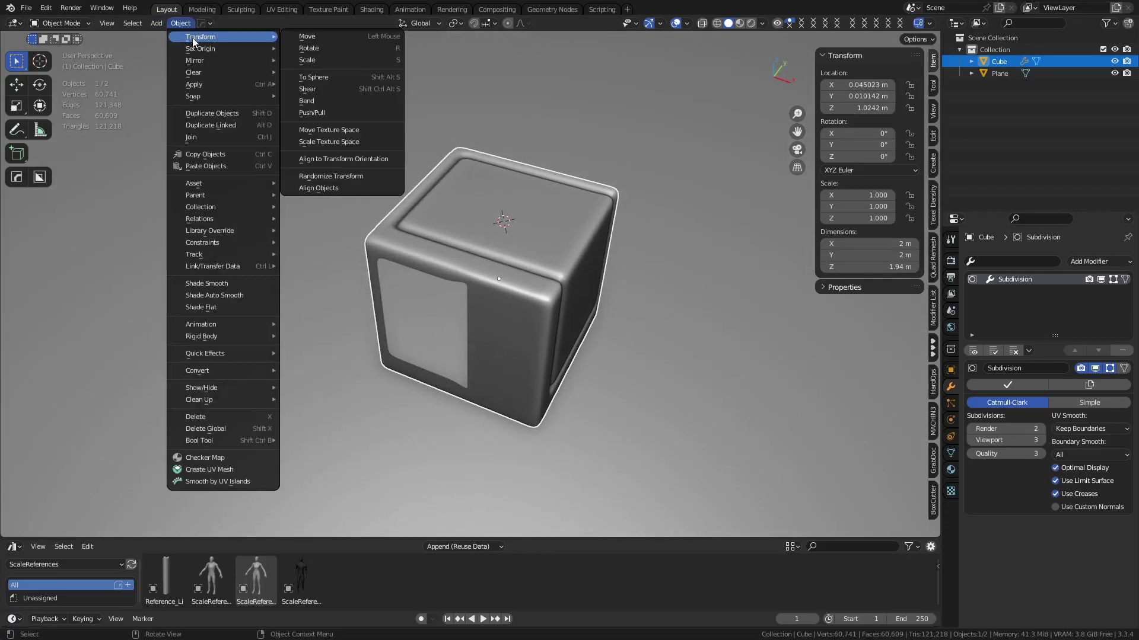
Step: Look over the mesh transform commands available in Edit Mode, and return the cube to Object Mode
key(ctrl+Tab)
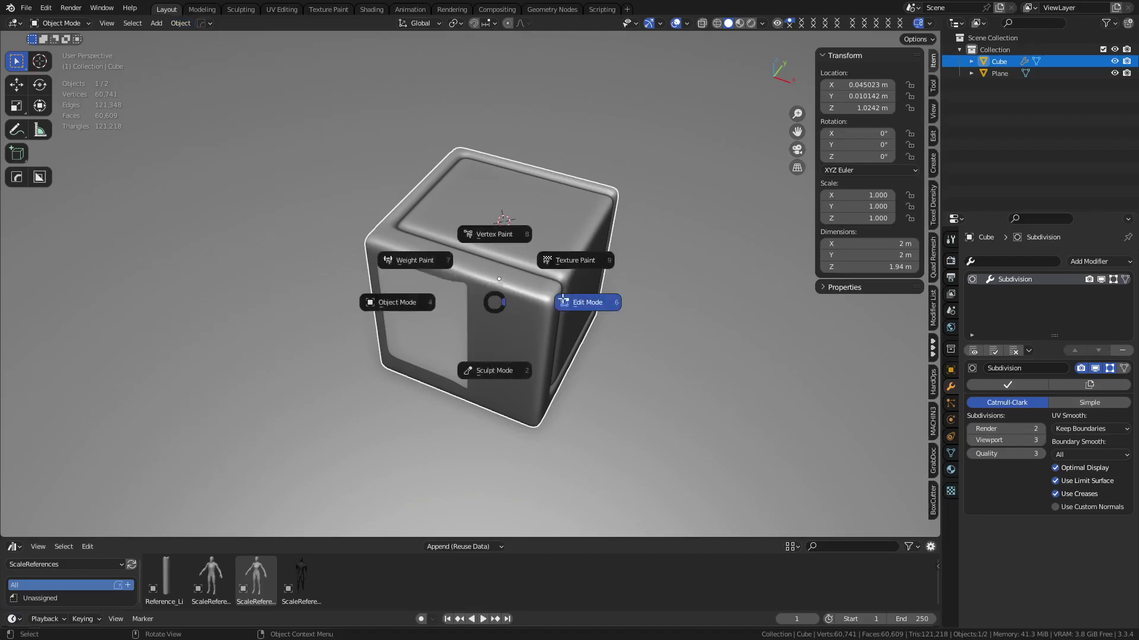
click(569, 304)
click(217, 23)
mouse_move(233, 36)
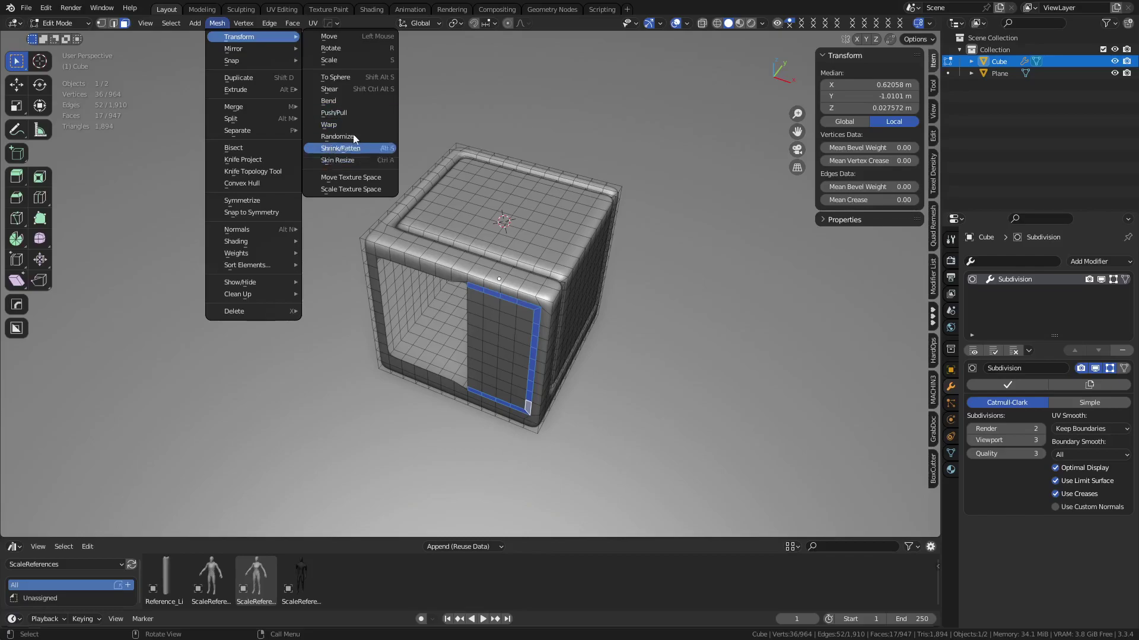
middle_drag(539, 354, 544, 294)
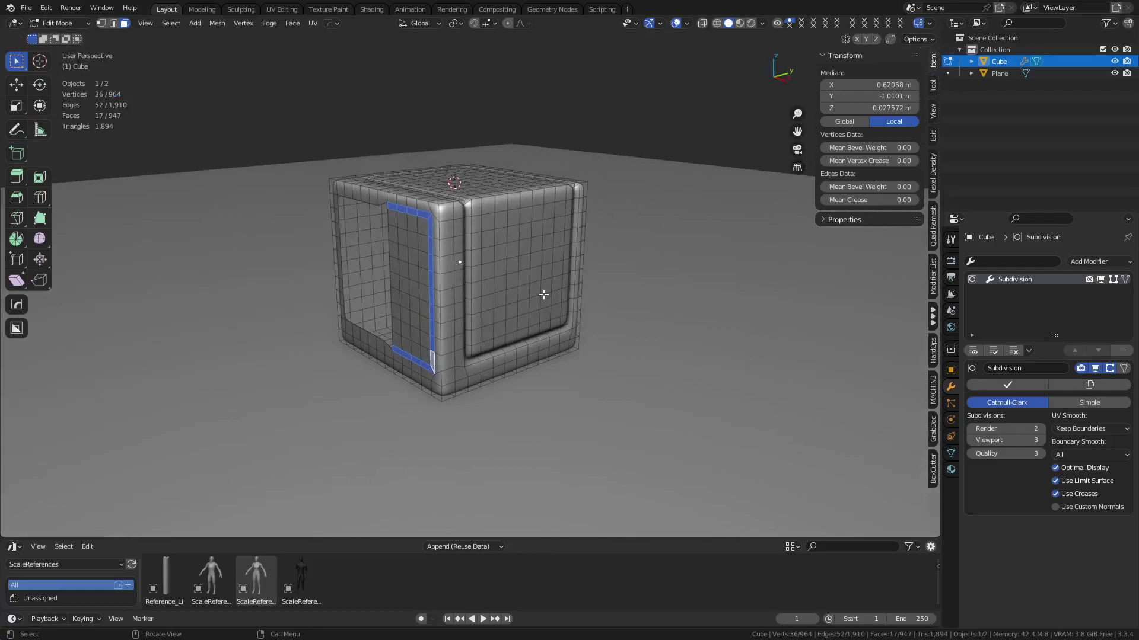
key(ctrl+Tab)
click(472, 297)
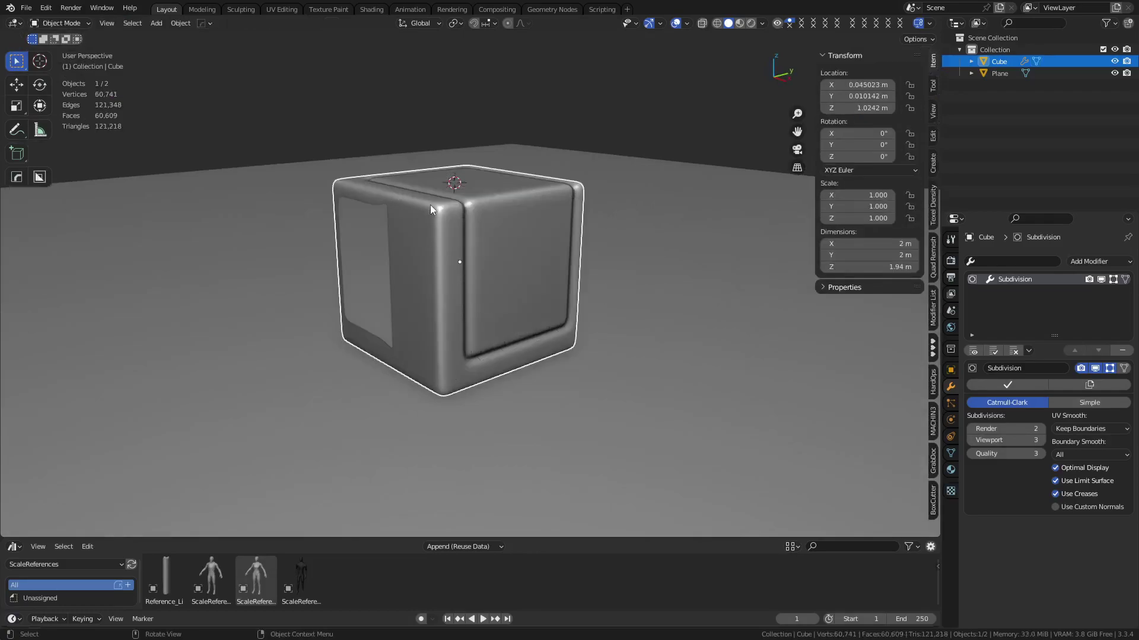
Step: Open the preferences, search the add-ons for "bool", and expand the Bool Tool details
click(55, 6)
click(98, 180)
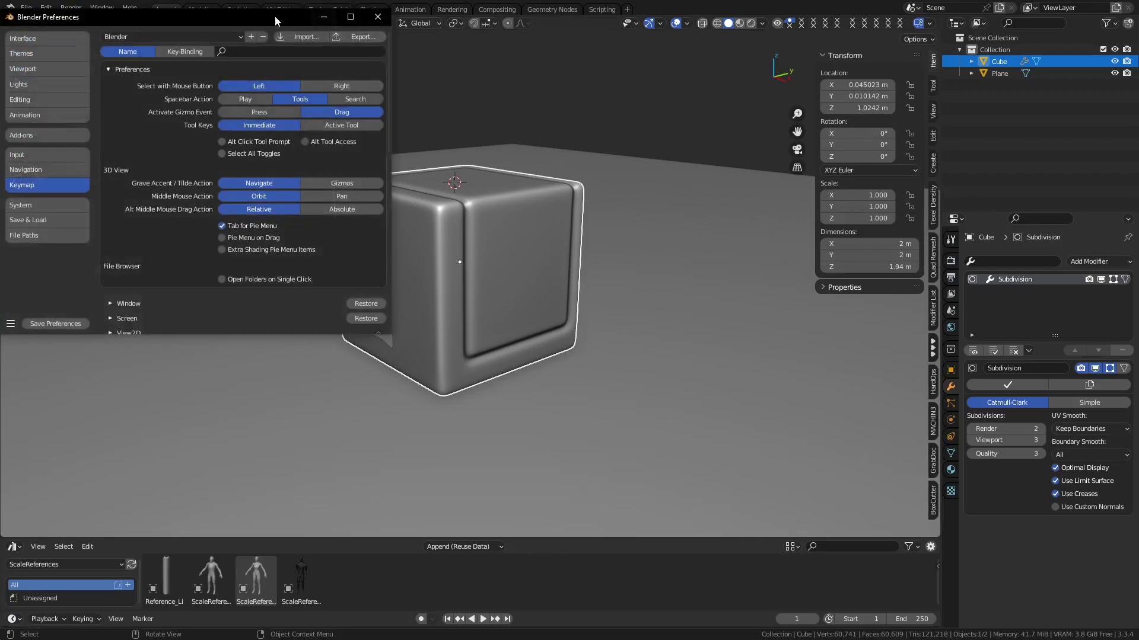
drag(276, 16, 471, 83)
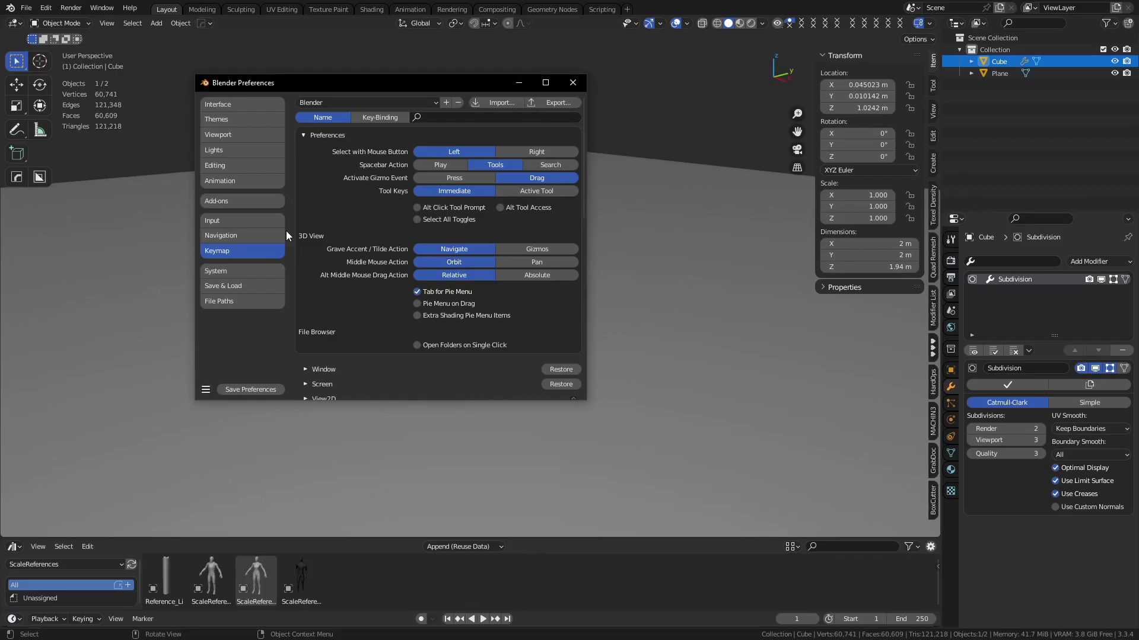
click(235, 201)
click(536, 118)
text(bool)
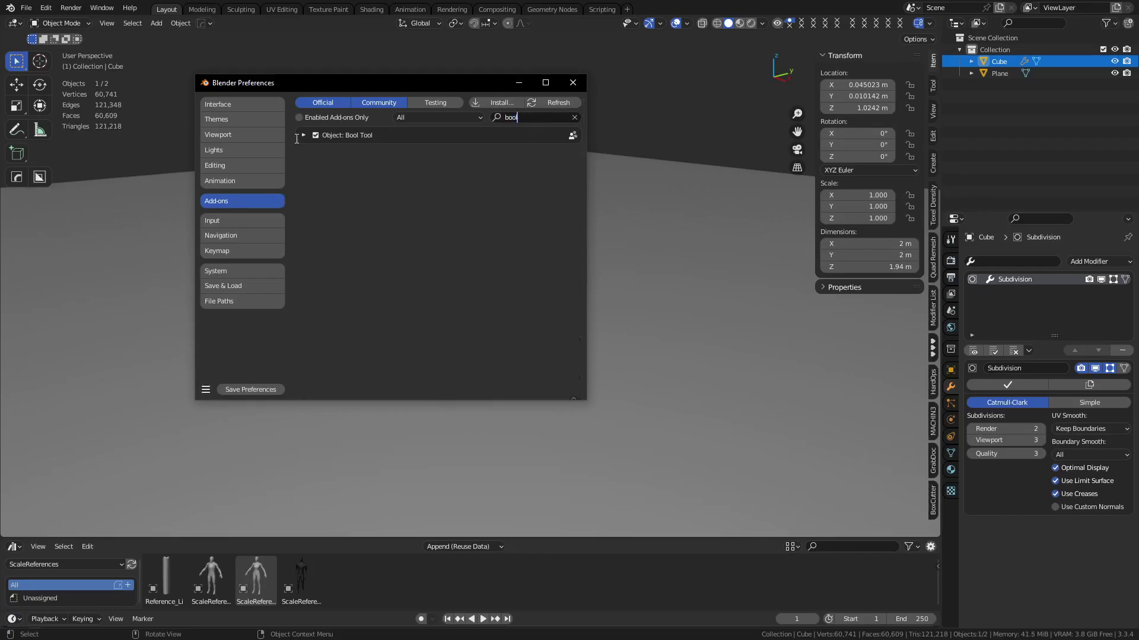
click(302, 136)
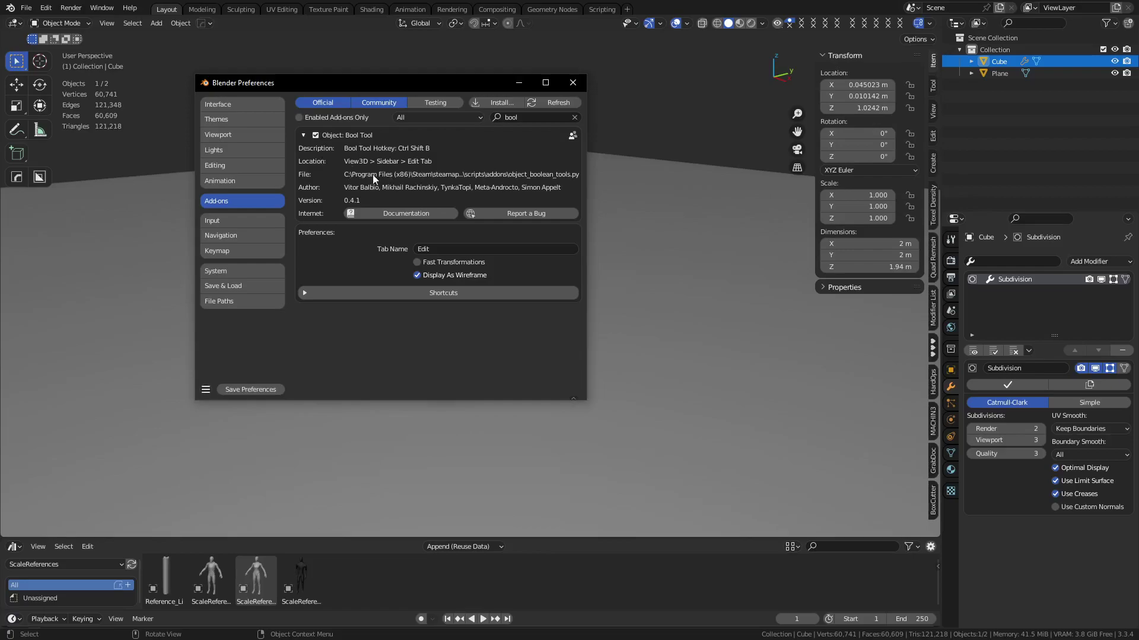
Step: Select the ground plane, view the Bool Tool's Auto and Brush Boolean operations, and return to the preferences
click(728, 319)
key(ctrl)
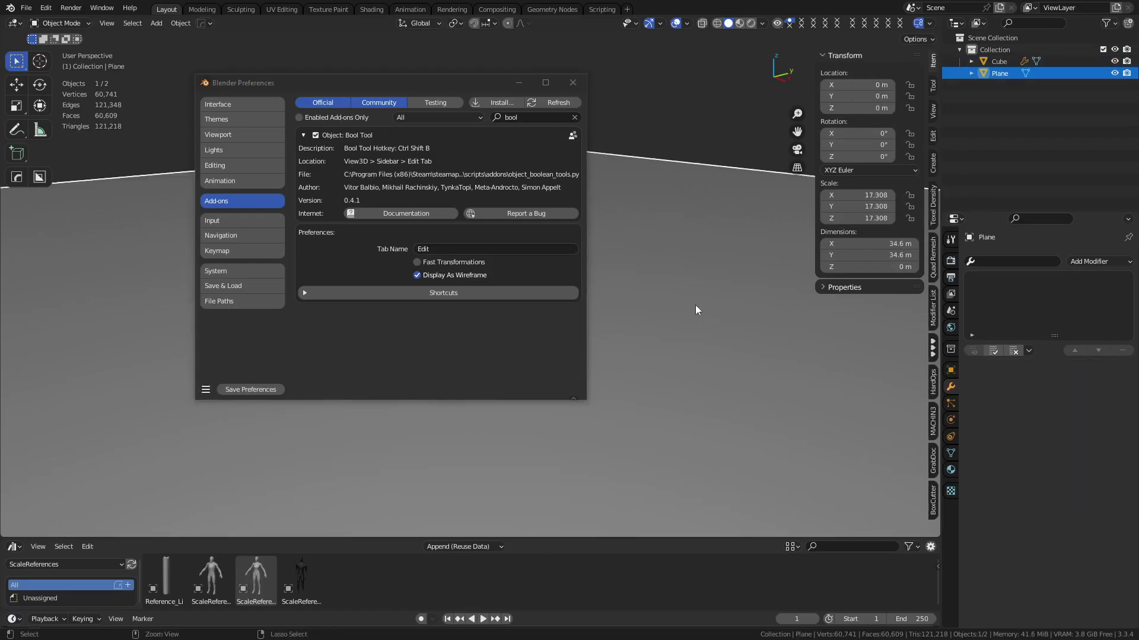
key(shift)
key(ctrl+shift+b)
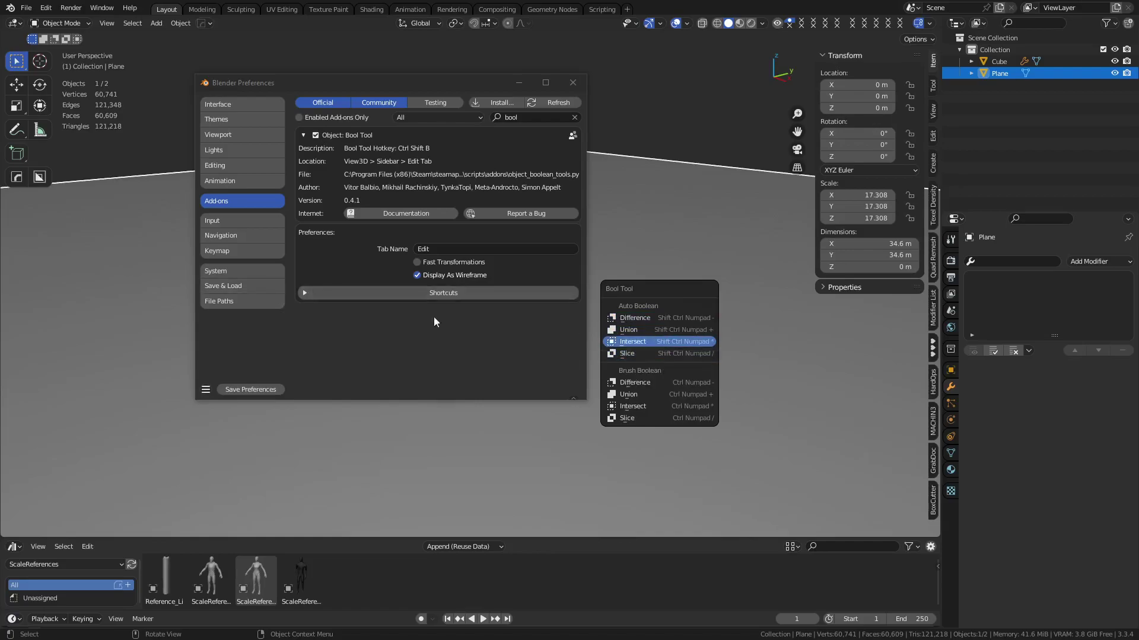
click(385, 342)
Step: Search the add-ons for "machin"
click(522, 119)
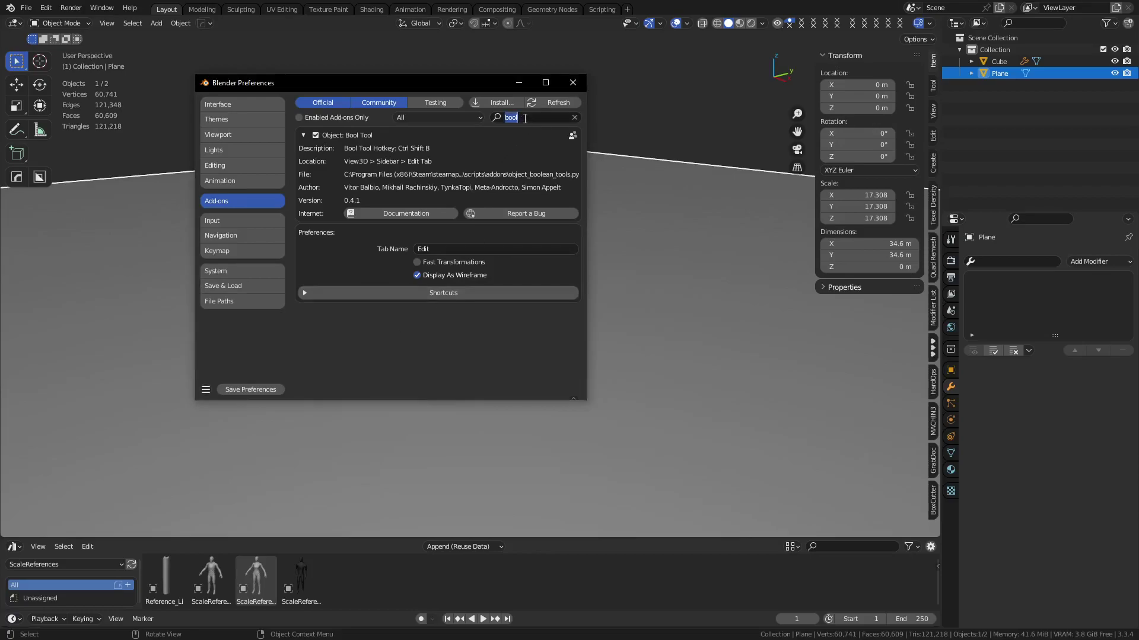
text(machin)
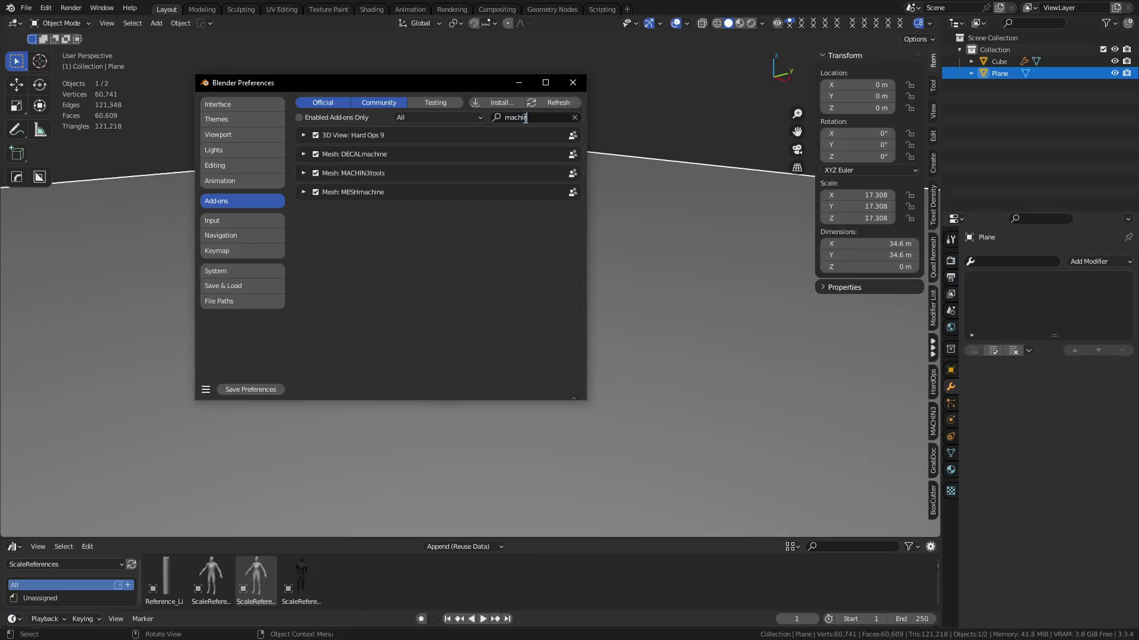
Step: Expand the MACHIN3tools add-on preferences and enlarge the preferences window to show its Tools and Pie Menus lists
click(302, 173)
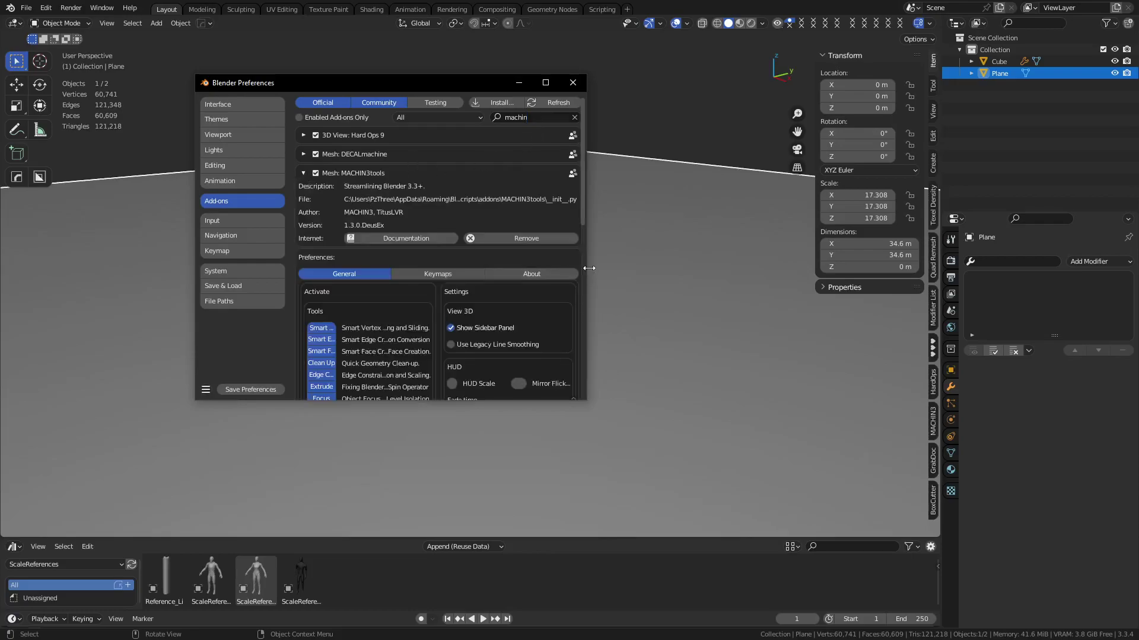
scroll(586, 267, down, 10)
drag(586, 265, 970, 266)
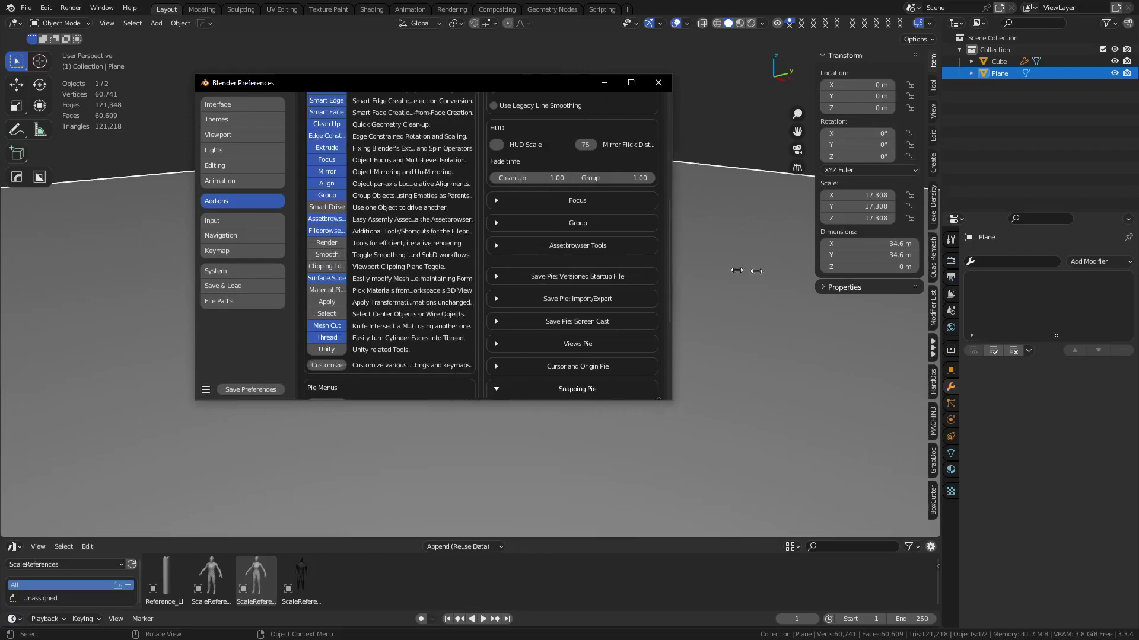
drag(749, 94, 605, 46)
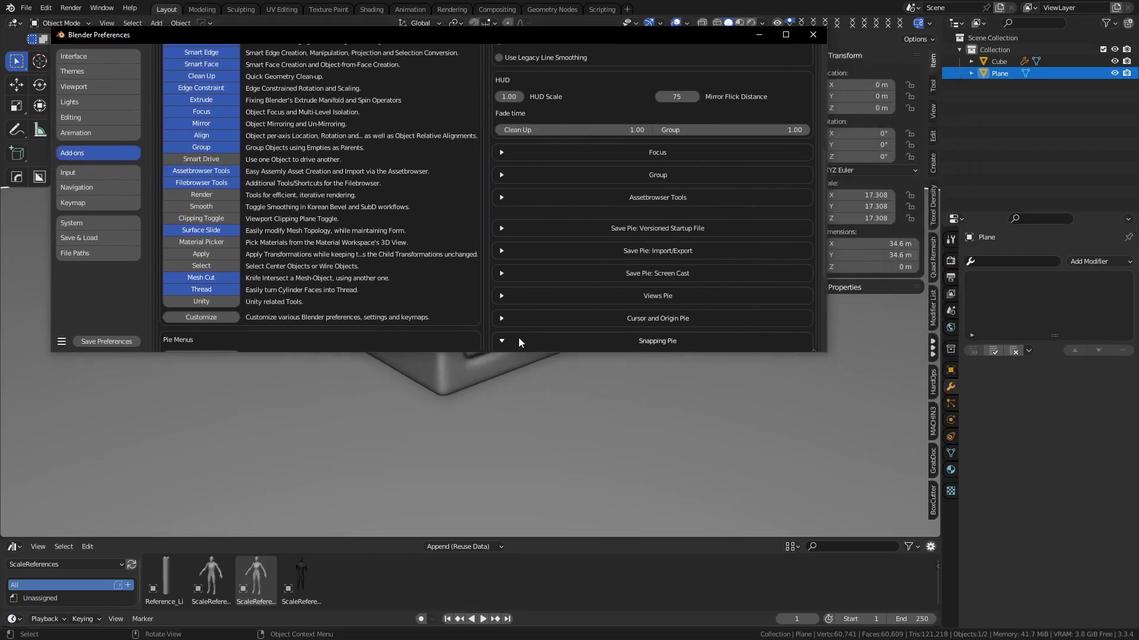
drag(511, 352, 512, 488)
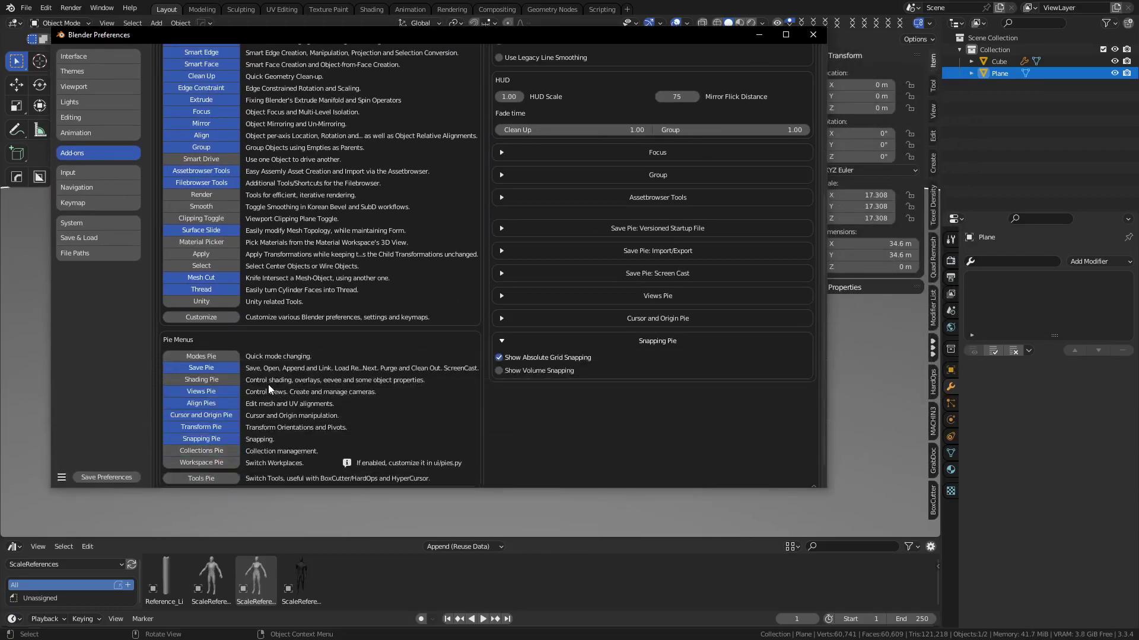
Step: Enable the Modes Pie in the MACHIN3tools preferences and try it out over the selected plane
click(211, 356)
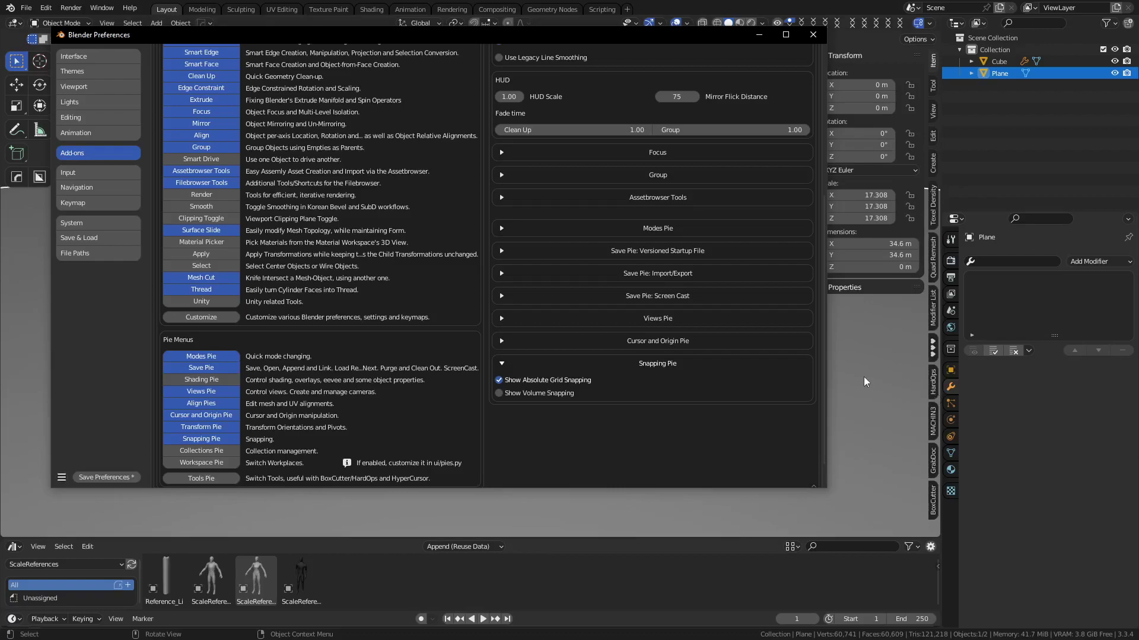
key(Tab)
key(Escape)
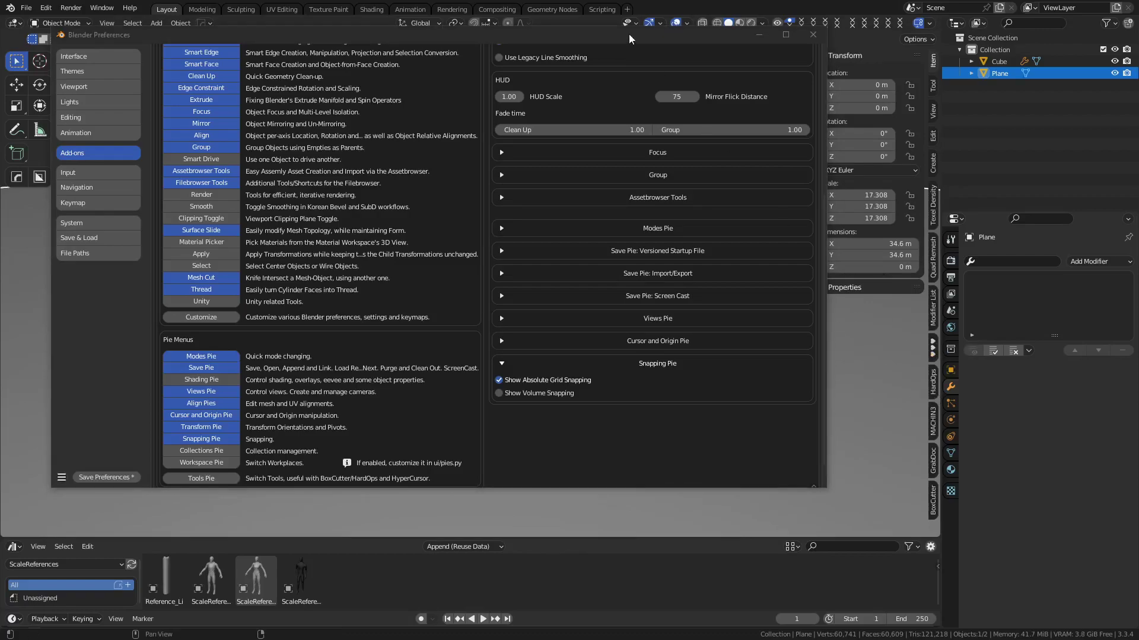
drag(823, 115, 648, 115)
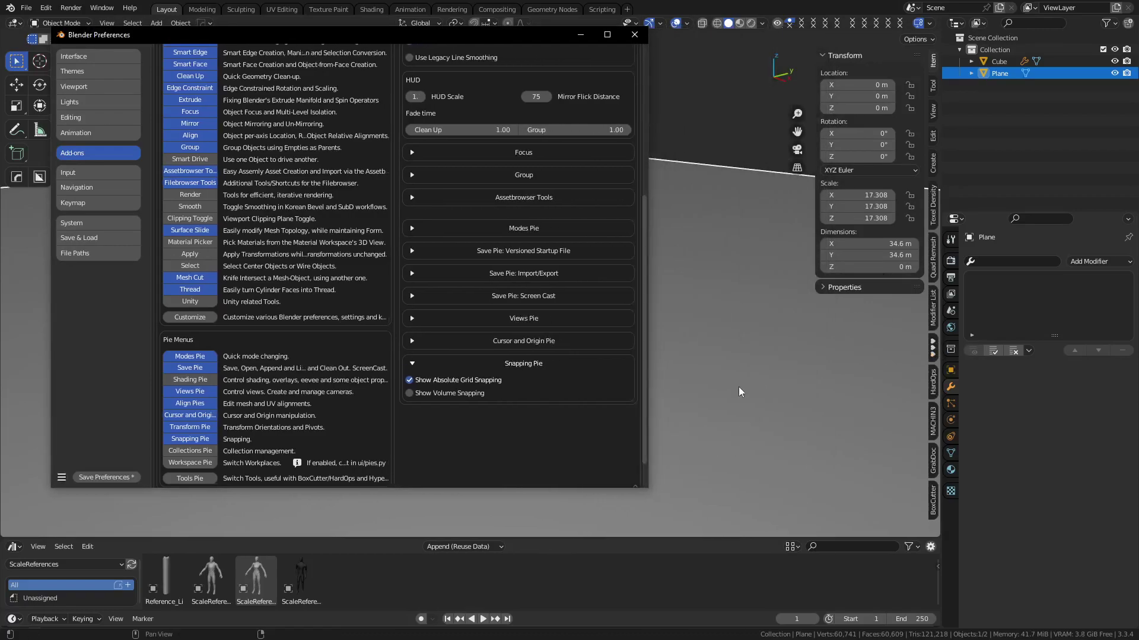
key(Tab)
key(Escape)
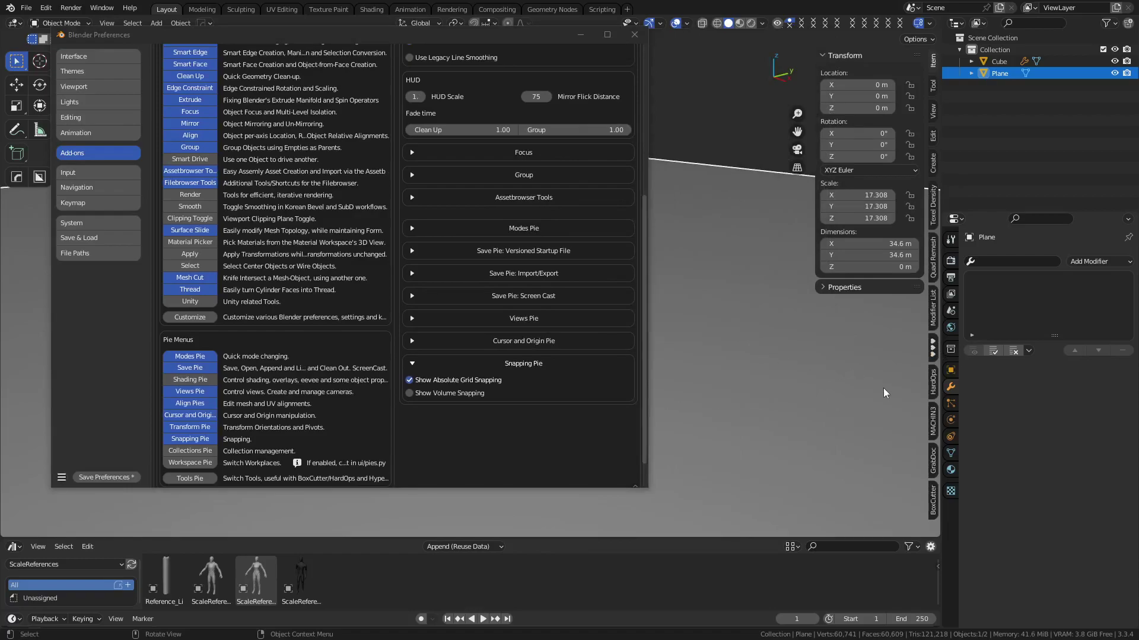
key(Tab)
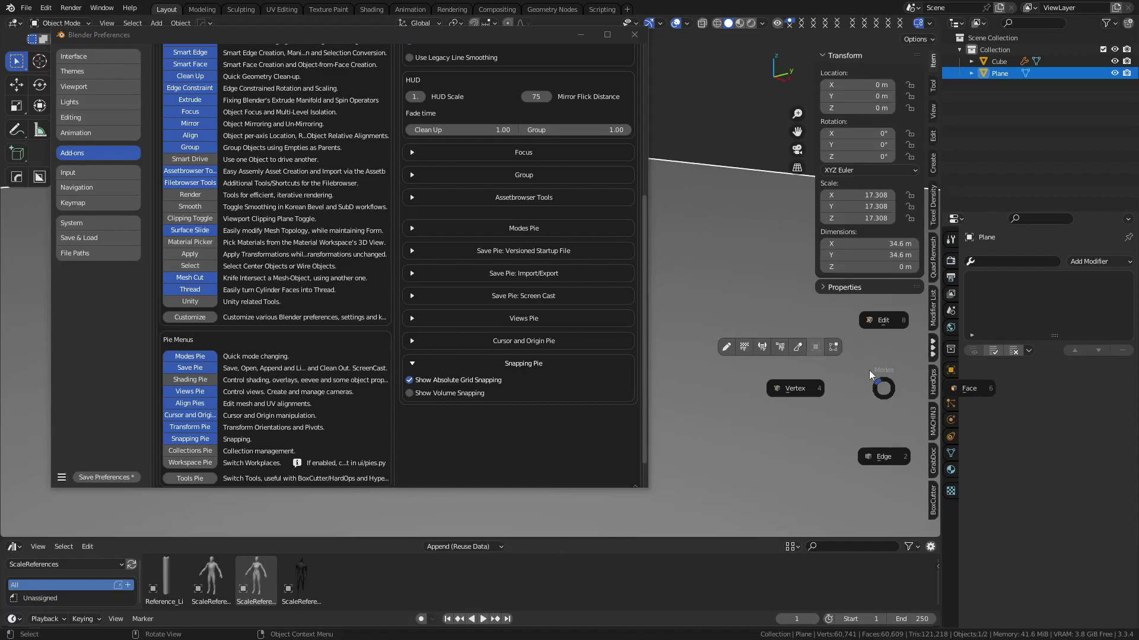
key(Escape)
scroll(738, 305, down, 3)
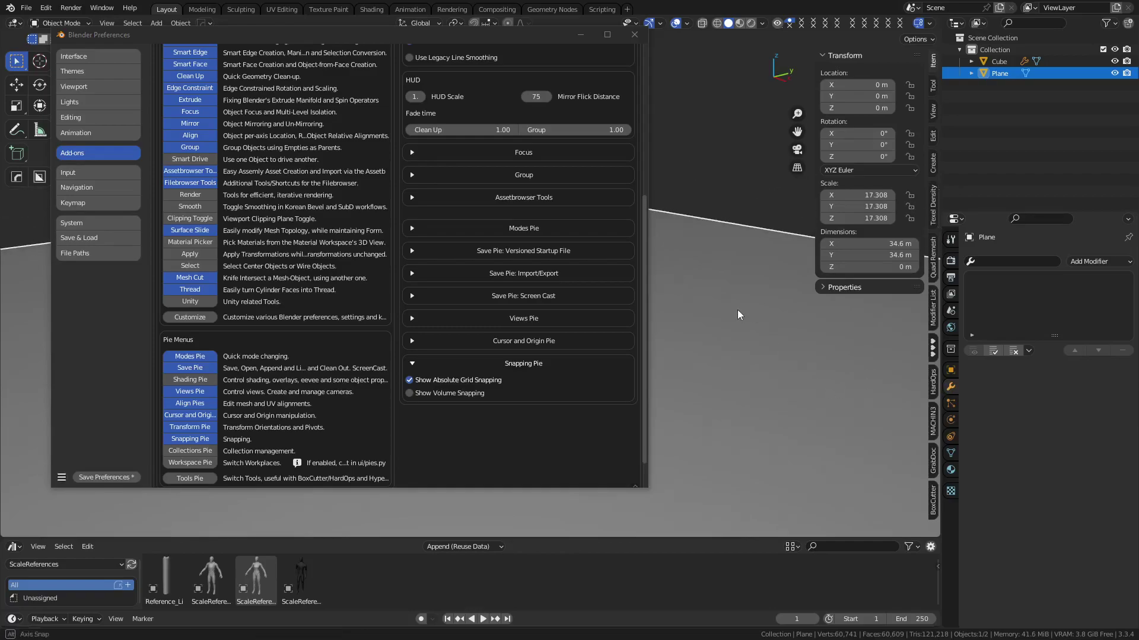
Step: Switch the plane to Edit Mode with face selection and examine the mode options offered there
key(Tab)
click(777, 309)
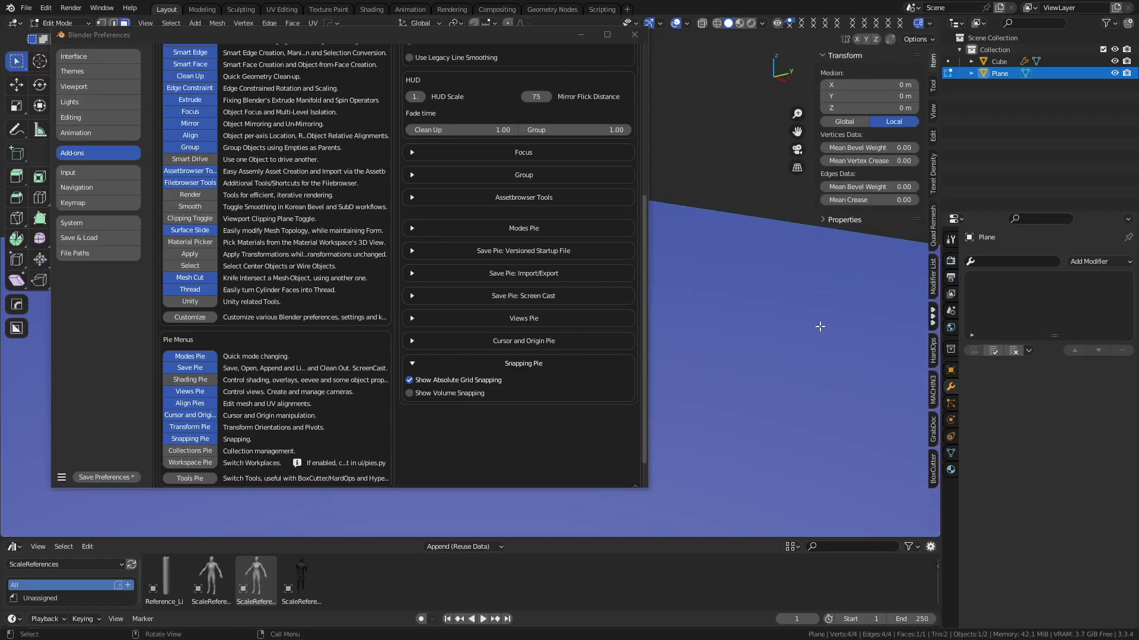
key(Tab)
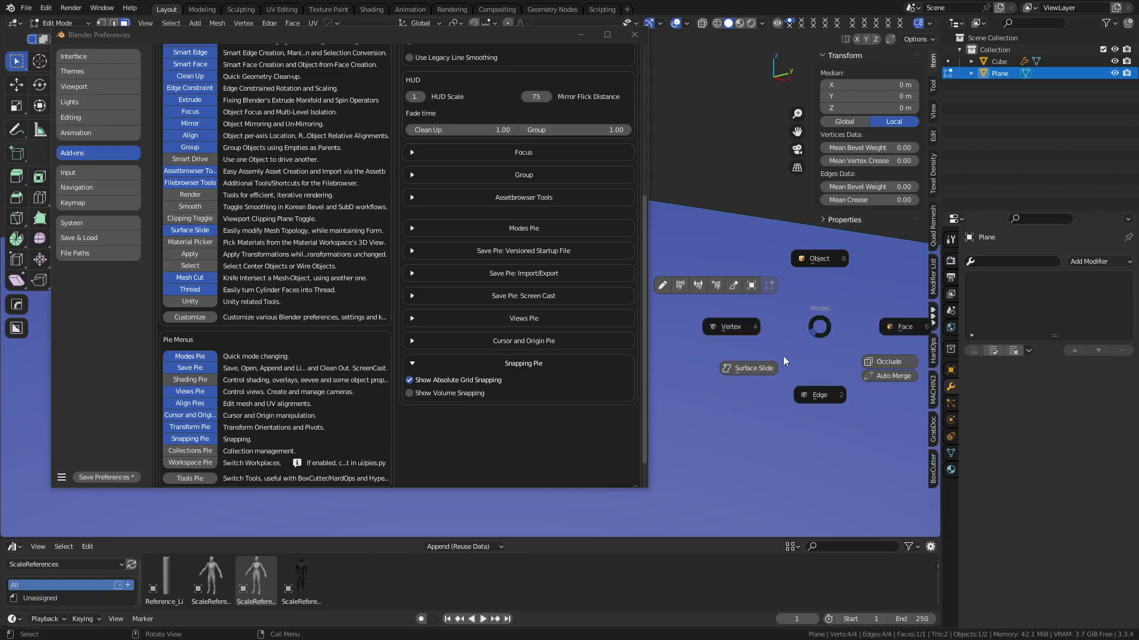
key(Escape)
key(Tab)
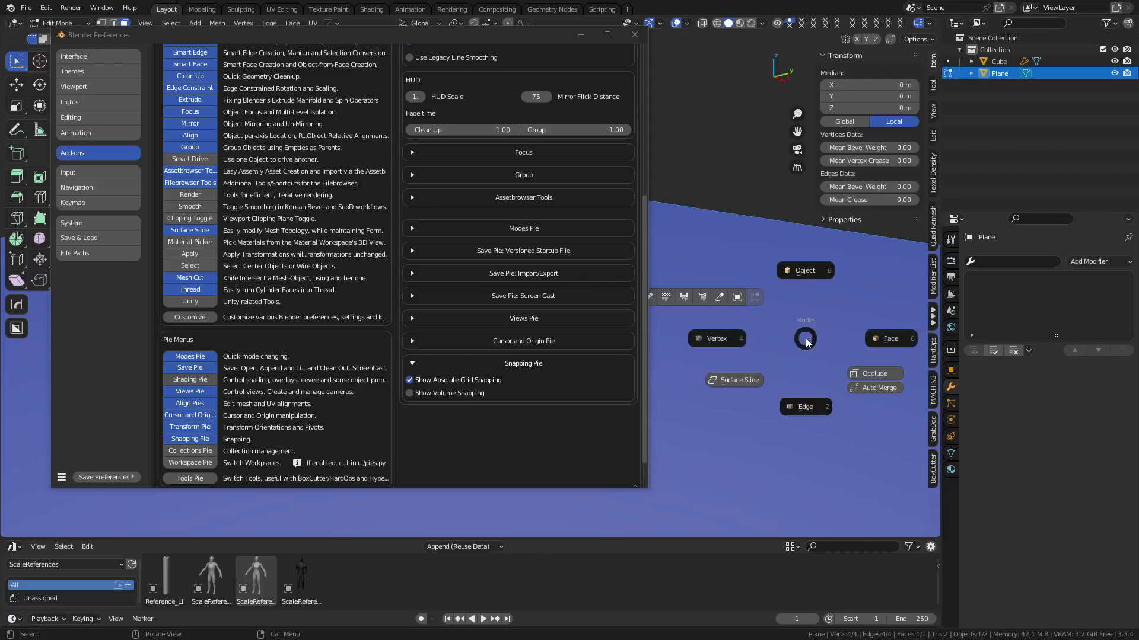
key(Escape)
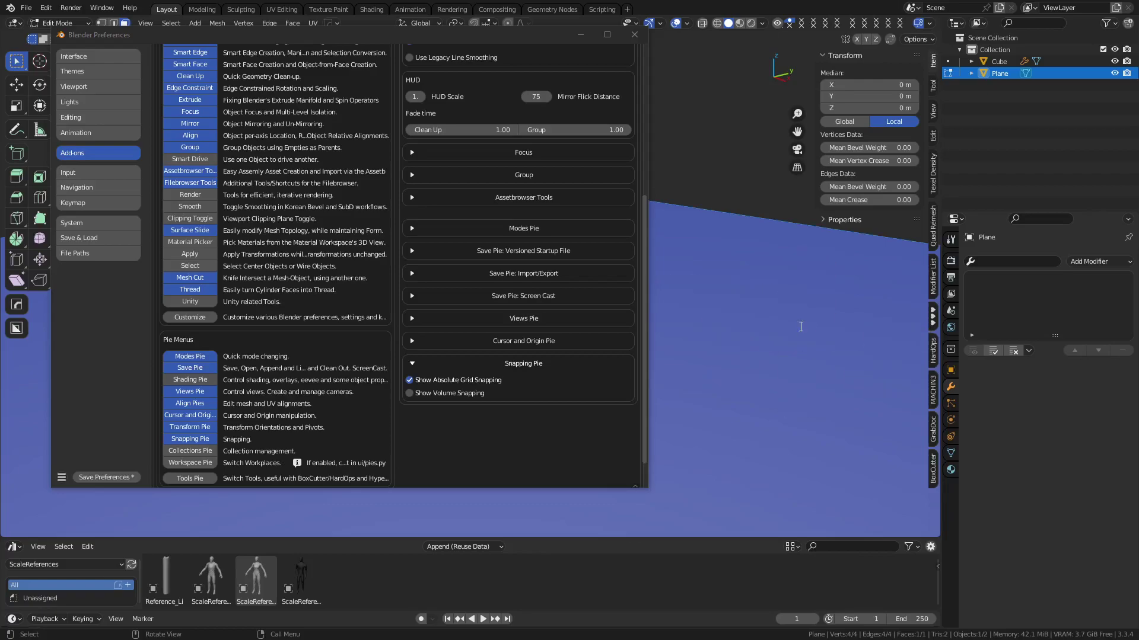
Step: Search the commands for "surface", check the Quick Favorites option of Surface Slide, and start Surface Slide on the plane
key(F3)
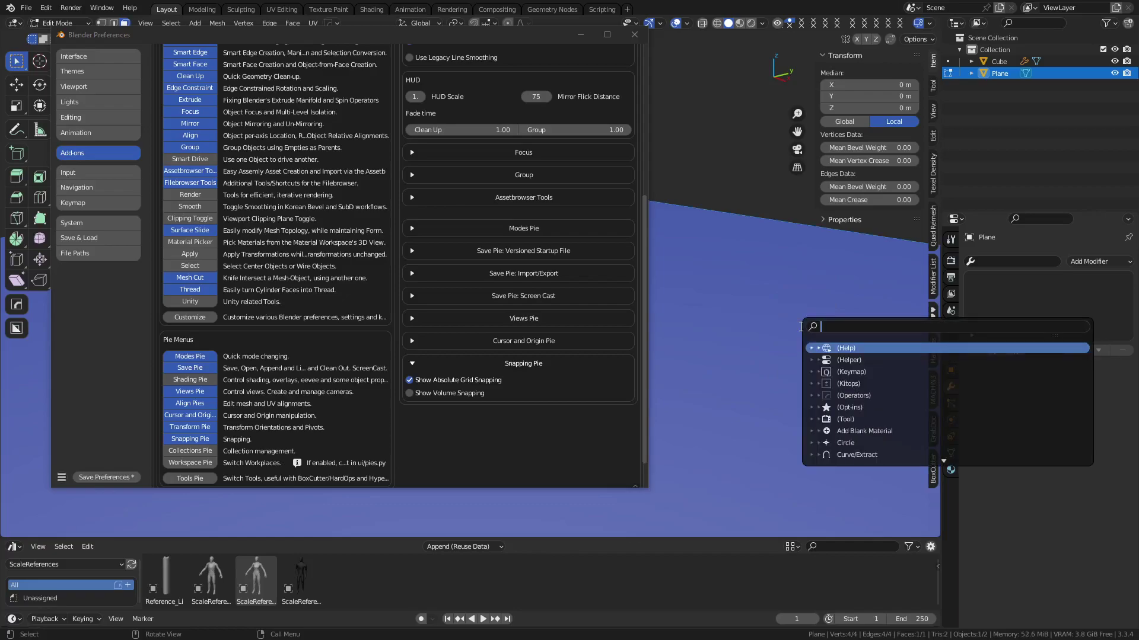
text(surface)
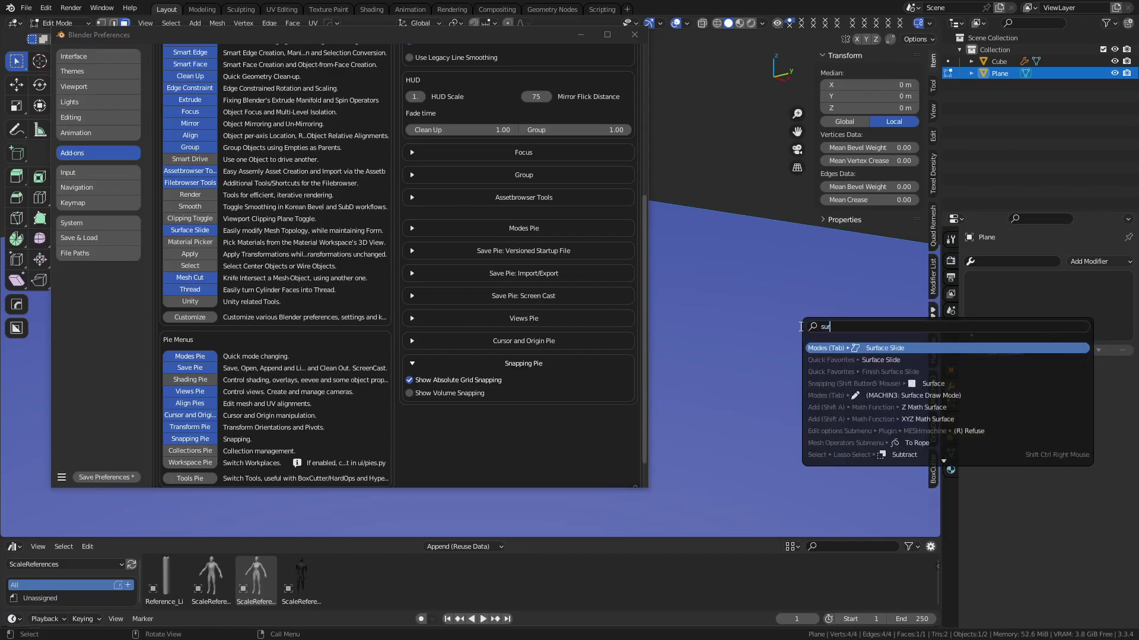
right_click(945, 357)
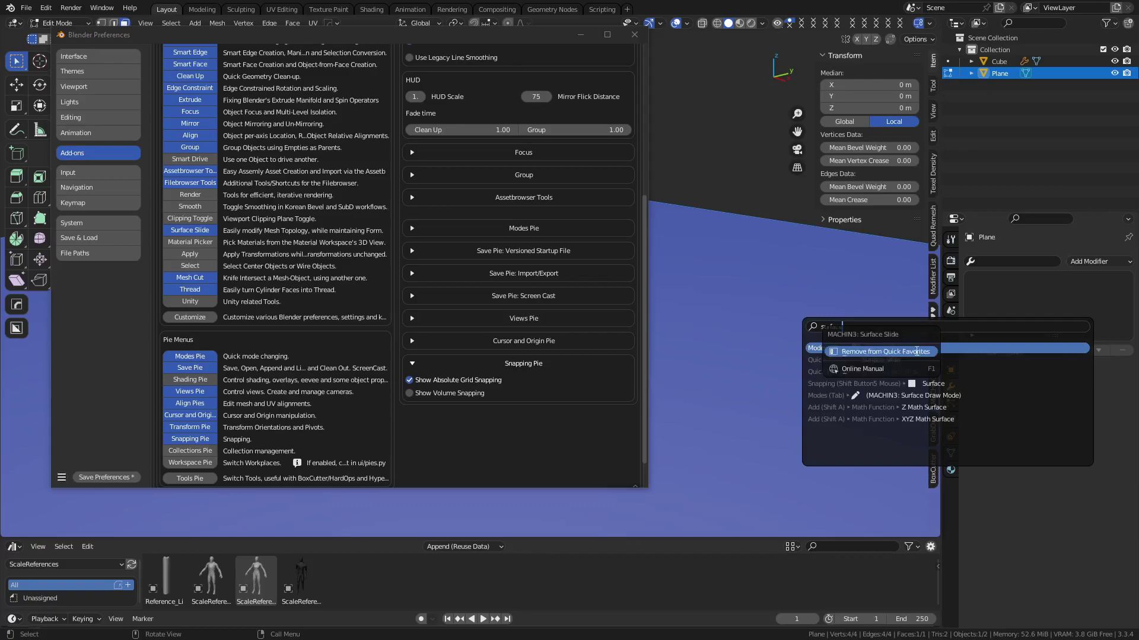
key(Escape)
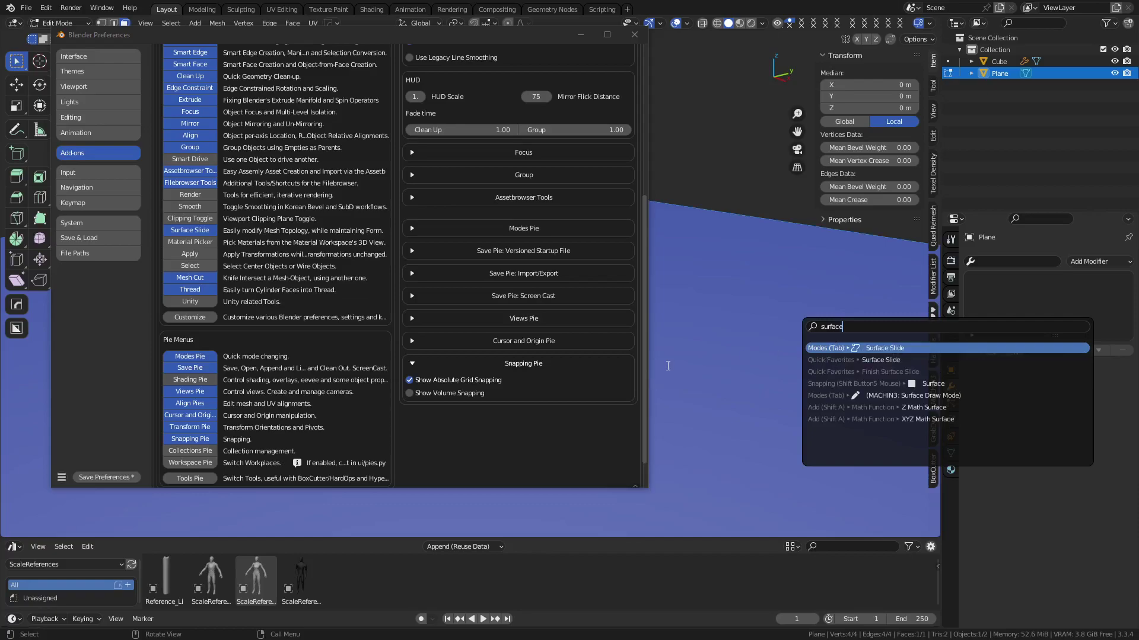
click(871, 351)
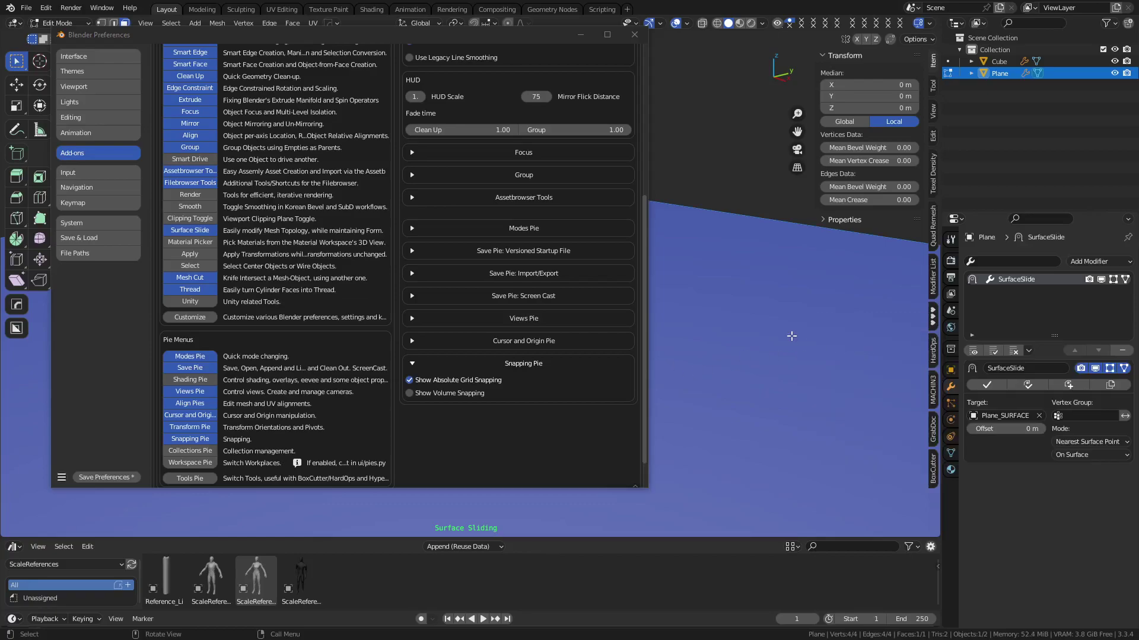
Step: Search for "surfa" to check Finish Surface Slide's Quick Favorites option, and finish the surface slide from Quick Favorites
key(F3)
text(s)
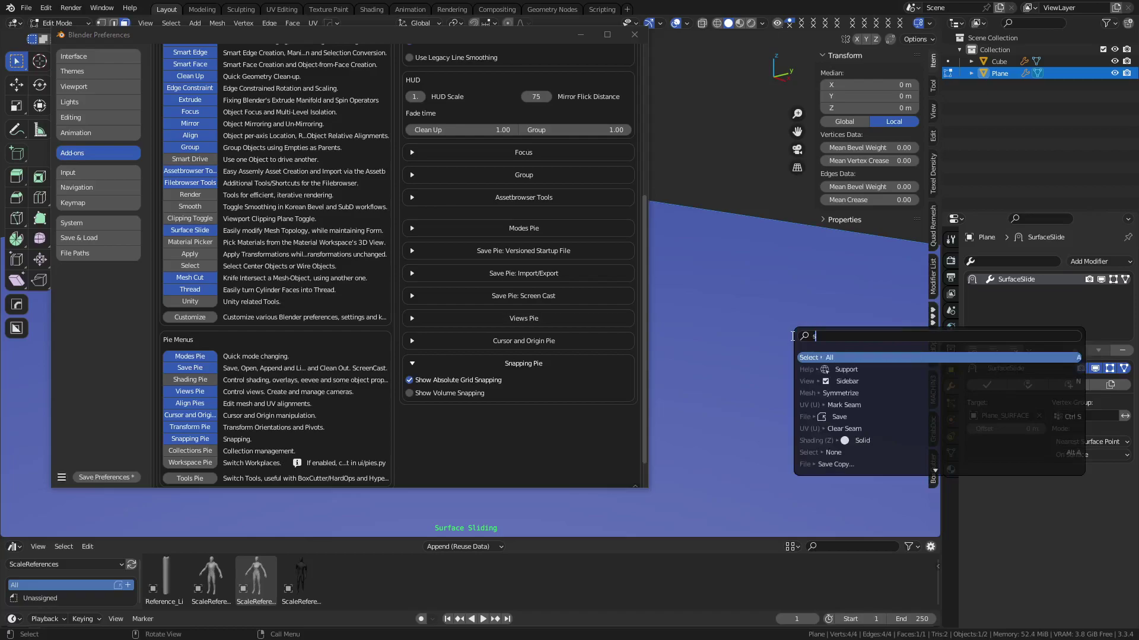
text(urfa)
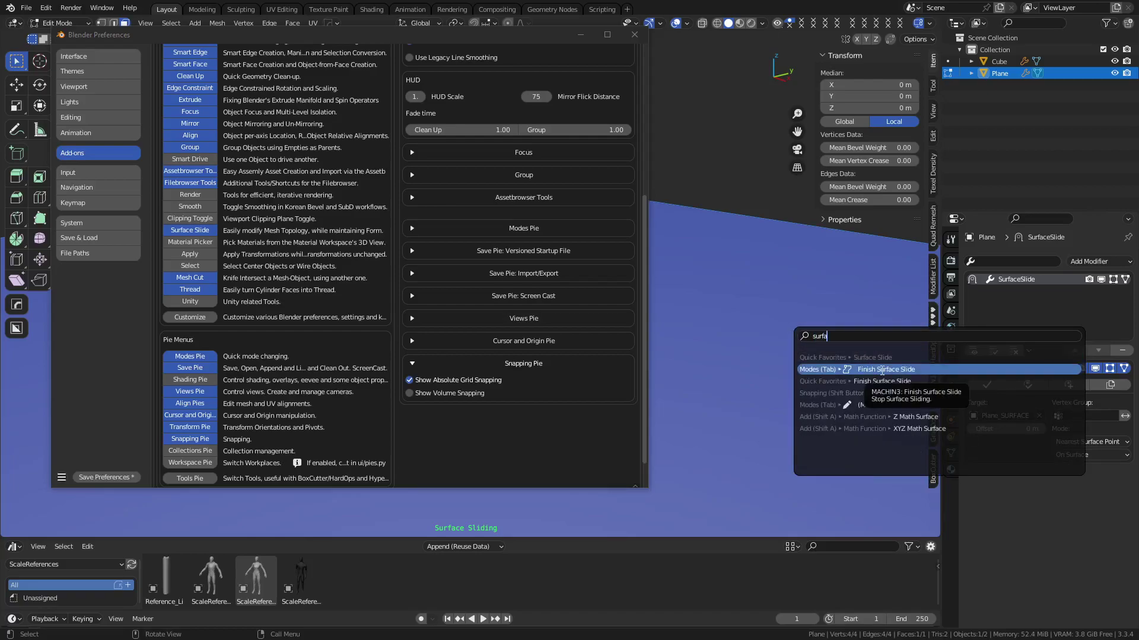
right_click(882, 371)
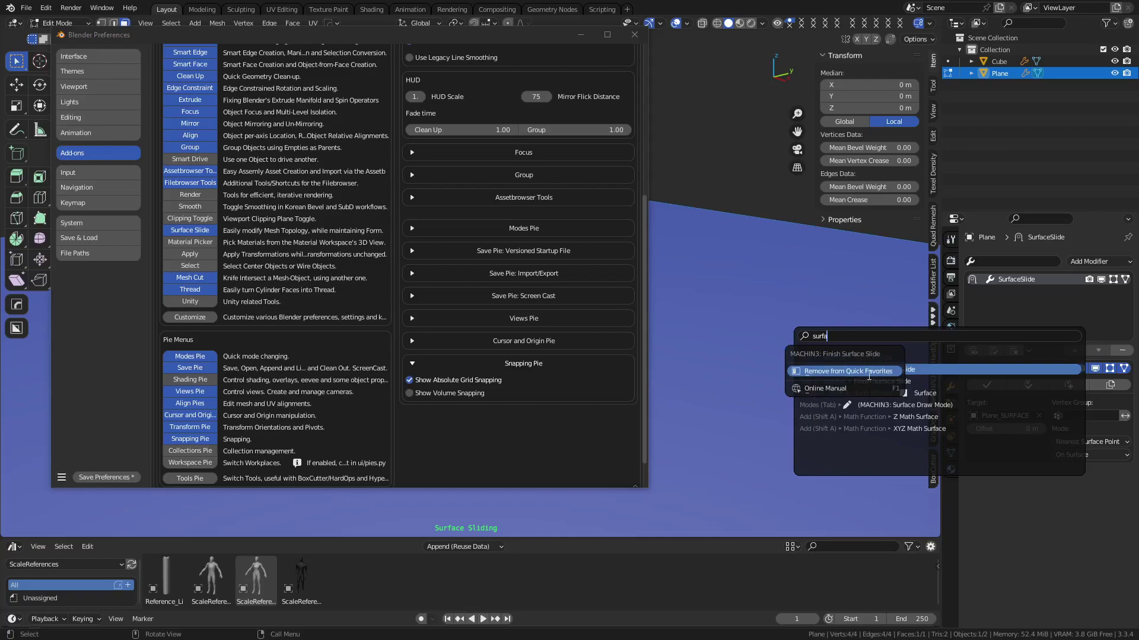
click(854, 373)
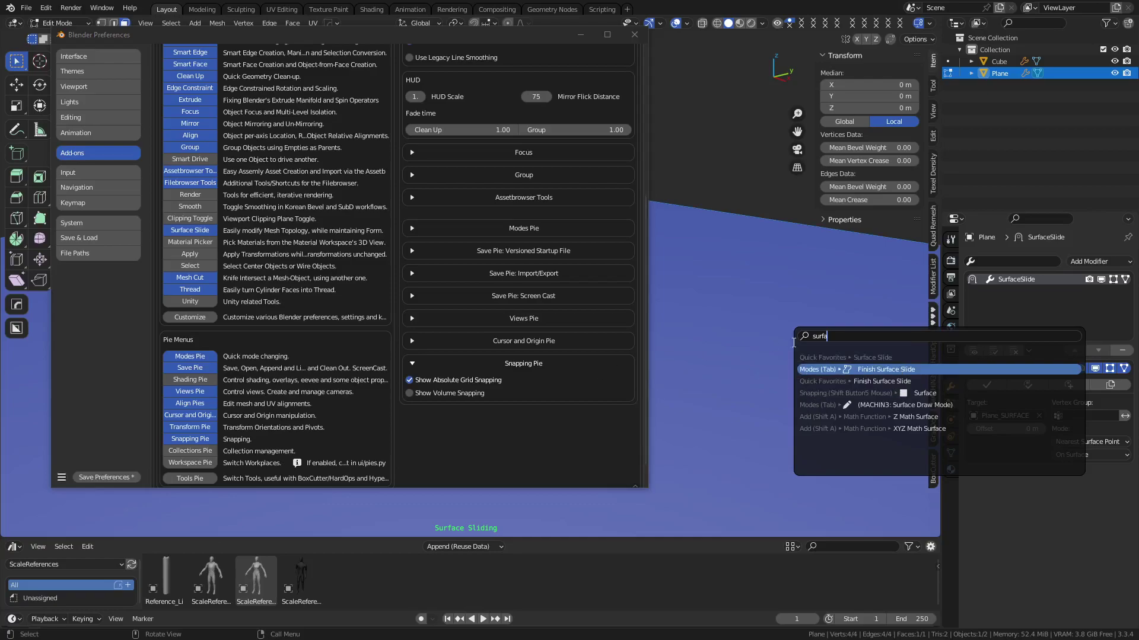
key(q)
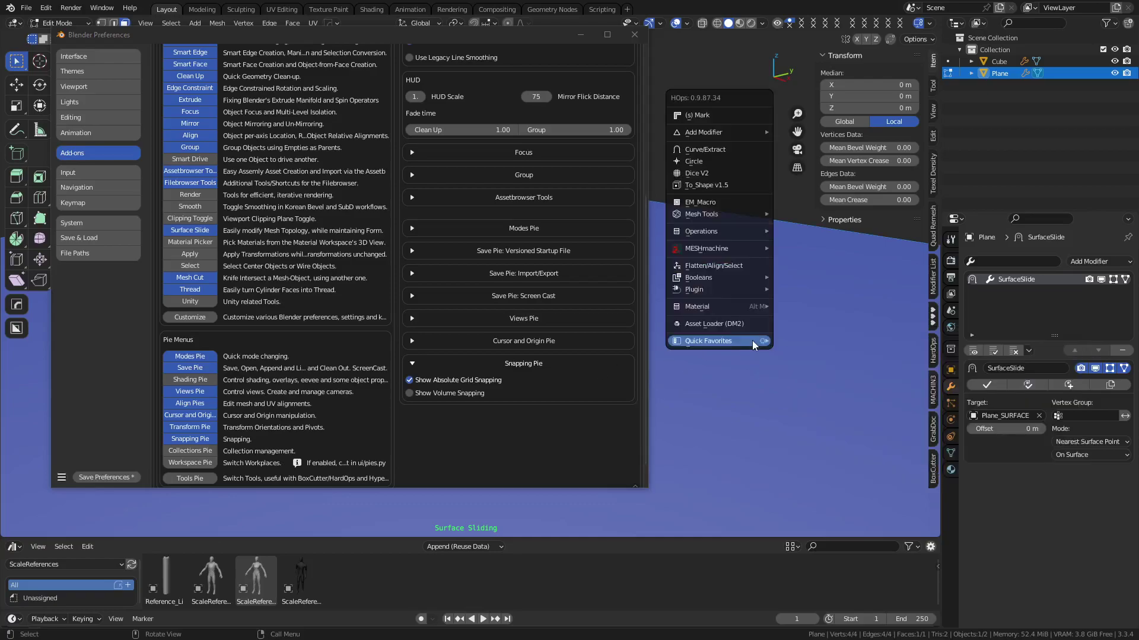
mouse_move(752, 341)
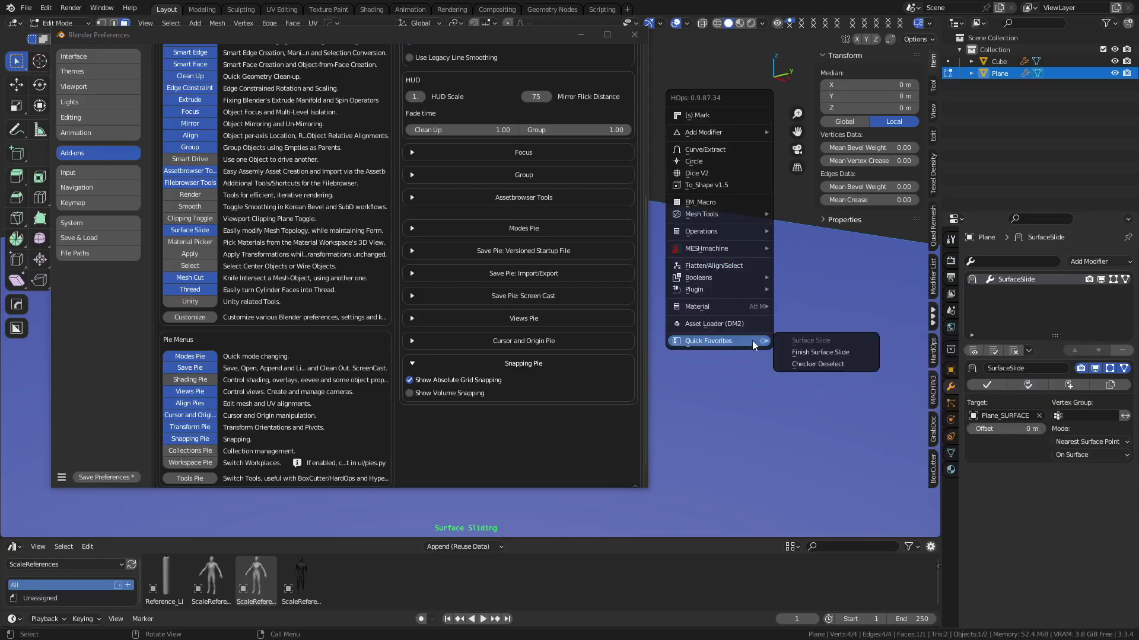
click(830, 352)
Step: Start Surface Slide on the plane again from Quick Favorites and finish it the same way
key(q)
mouse_move(800, 354)
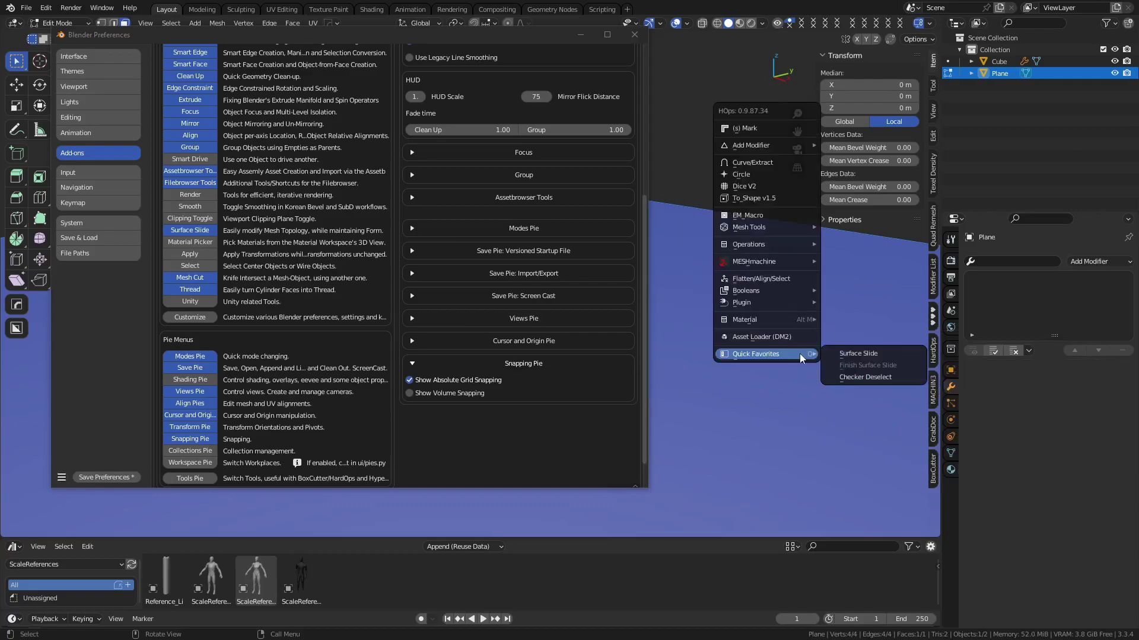
click(858, 357)
key(q)
mouse_move(859, 357)
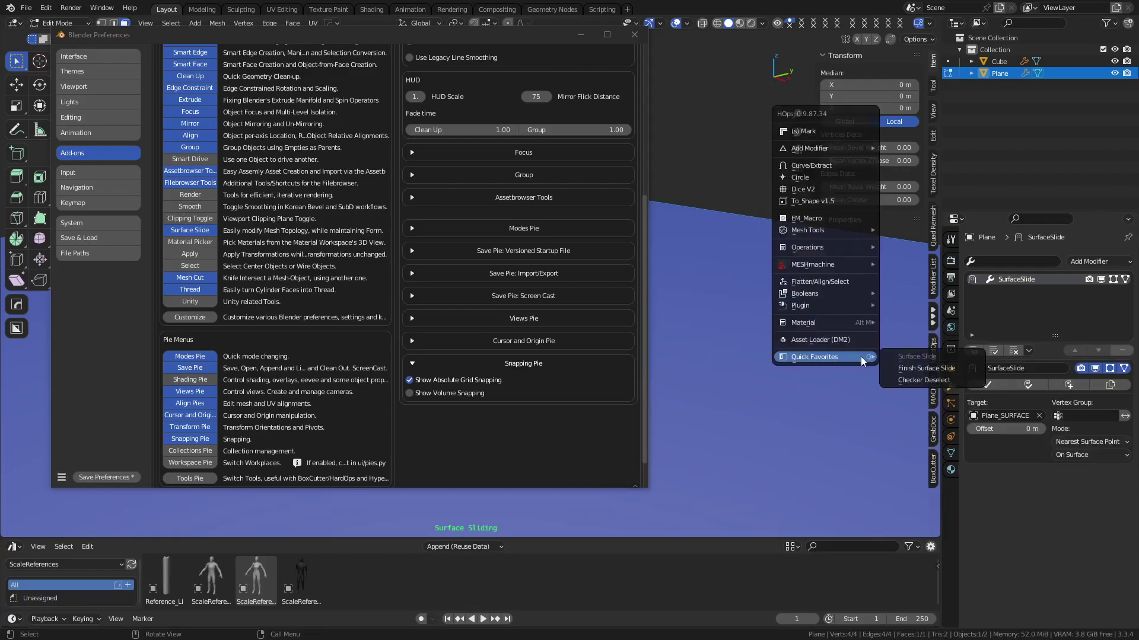
click(895, 363)
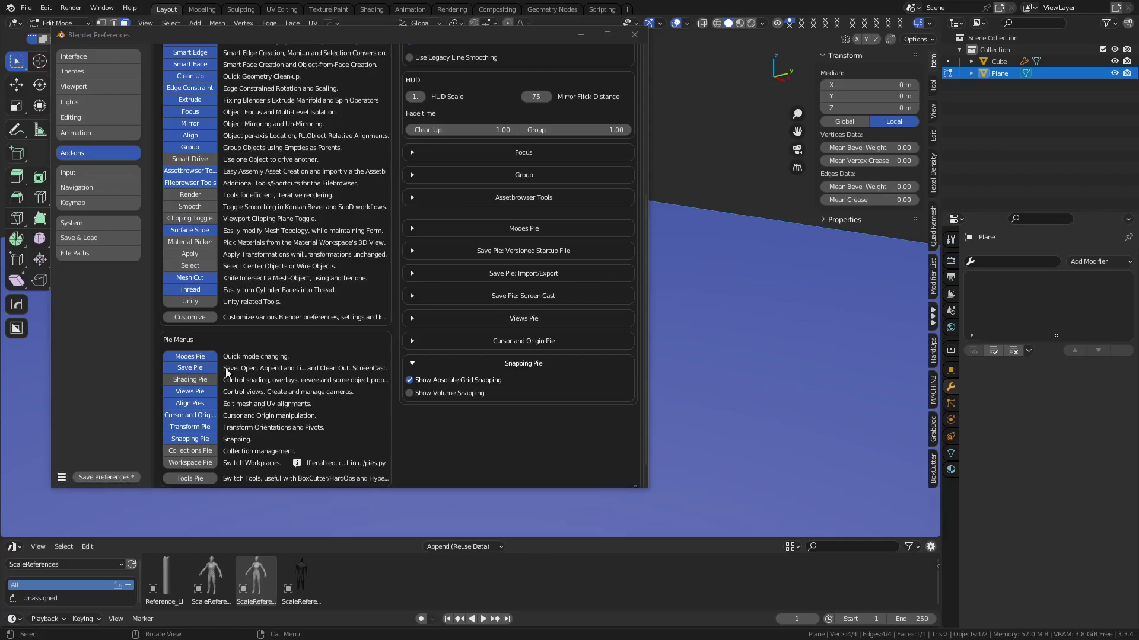
Step: Disable the Modes Pie in MACHIN3tools and show the add-on's keymaps
click(192, 355)
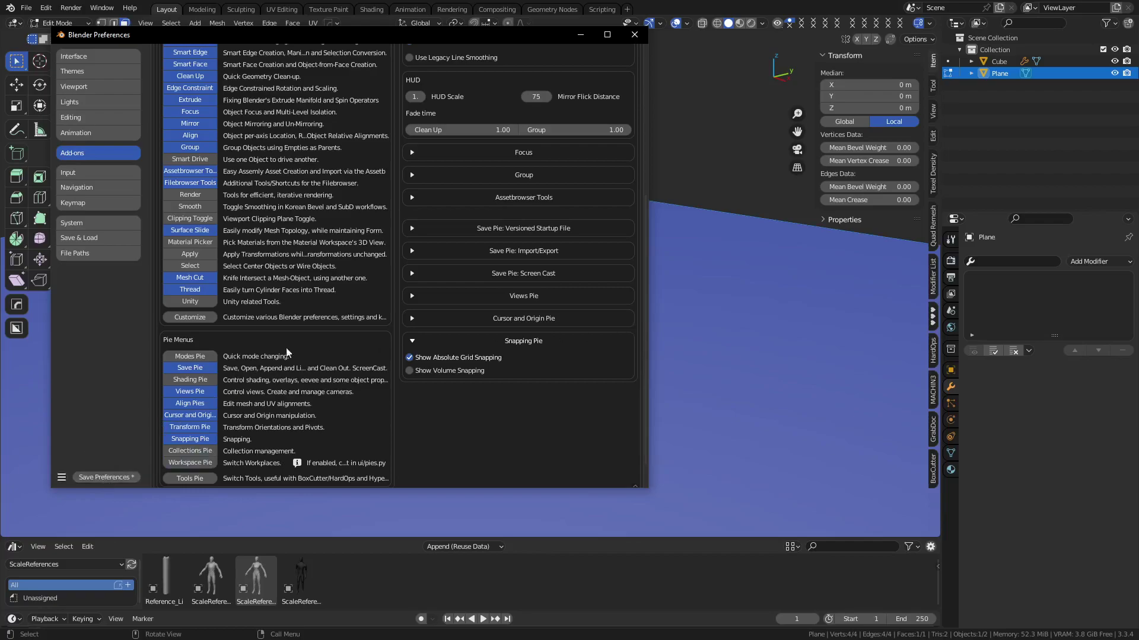
scroll(301, 201, up, 8)
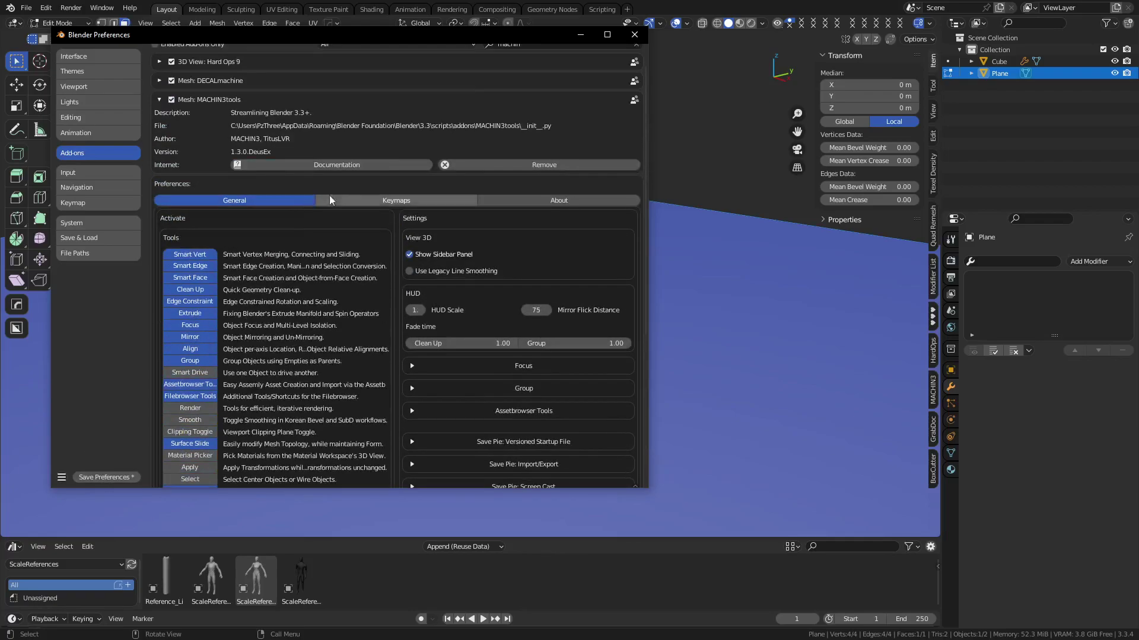
click(358, 199)
scroll(242, 275, down, 2)
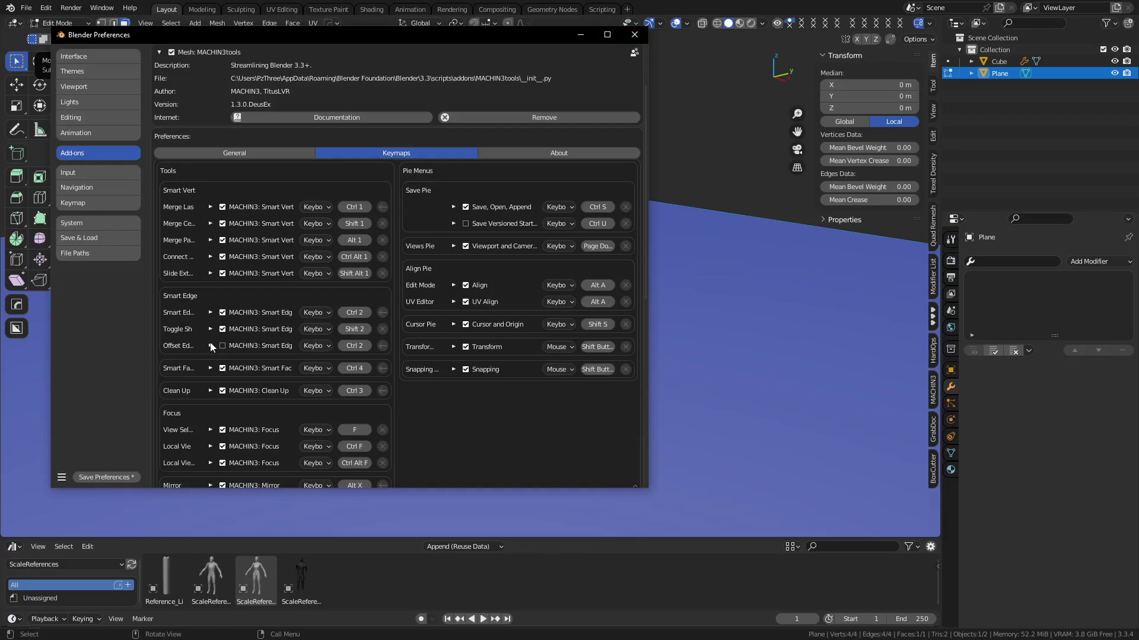
Step: Close the preferences and return the plane to Object Mode
click(634, 34)
key(Tab)
click(536, 318)
Step: Add a 2 m cube and move it horizontally beside the existing cube to about X 2.67 m, Y 3.63 m
key(shift+a)
mouse_move(560, 284)
click(629, 297)
key(g)
key(shift+z)
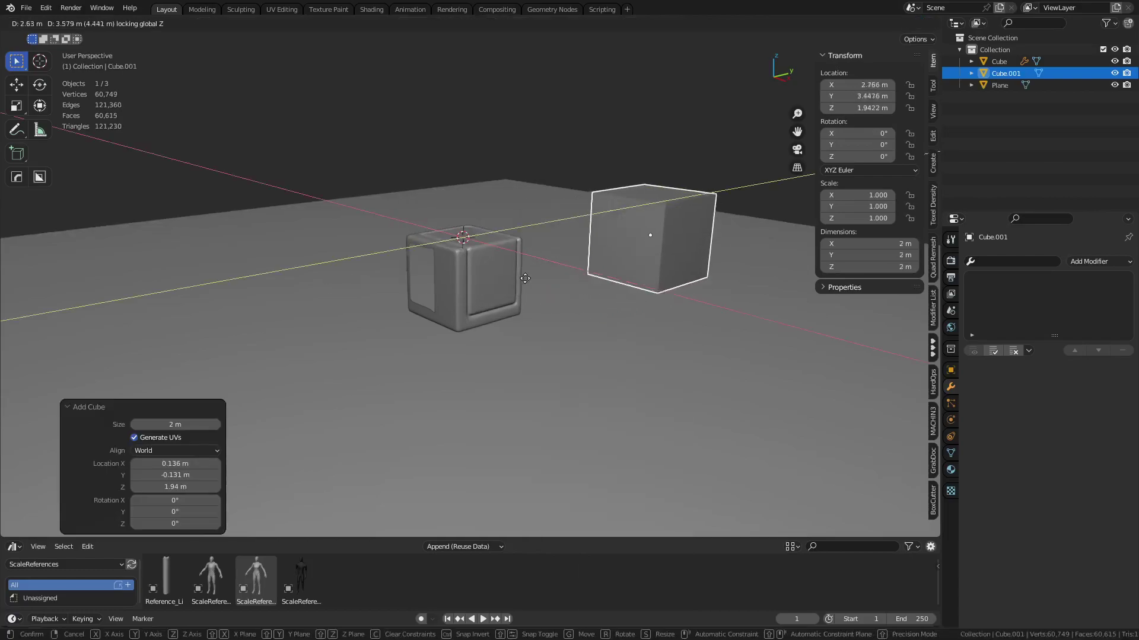
click(526, 278)
Step: Move the new cube vertically to about Z 0.96 m so that it rests near the plane
key(grave)
click(574, 316)
middle_drag(433, 318, 513, 282)
key(g)
key(z)
click(519, 341)
Step: Offset the new cube's upper +X edge to both sides by a factor of about 0.29 with Offset Edge Slide, finishing in Object Mode
middle_drag(520, 341, 466, 374)
key(Tab)
click(526, 366)
key(2)
click(501, 311)
shift+middle_drag(567, 353, 559, 322)
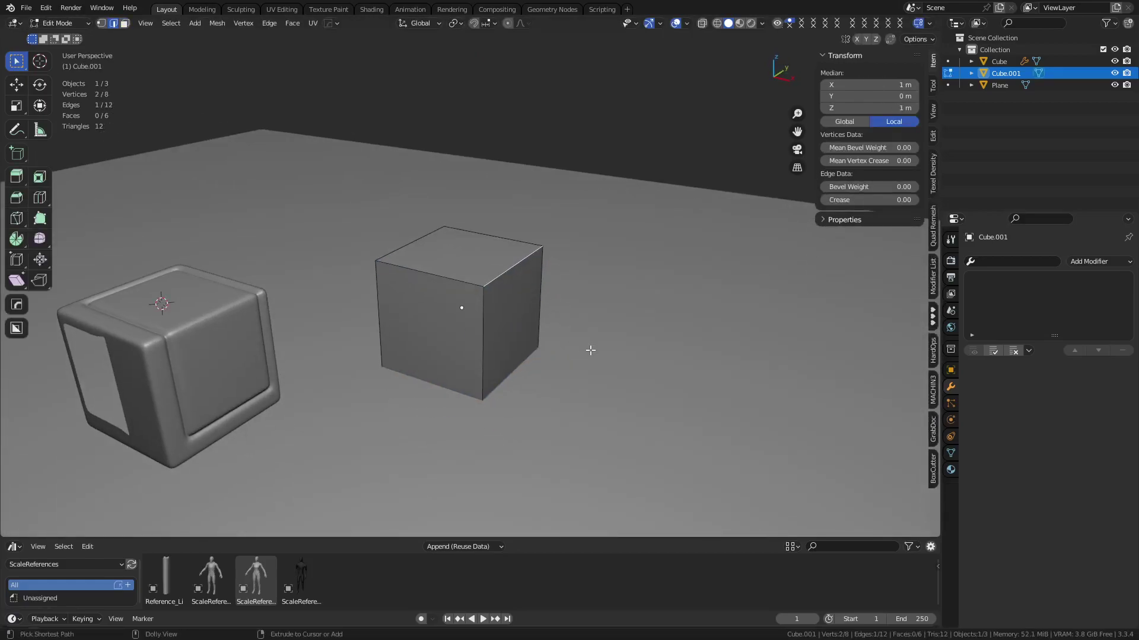
key(ctrl+shift+r)
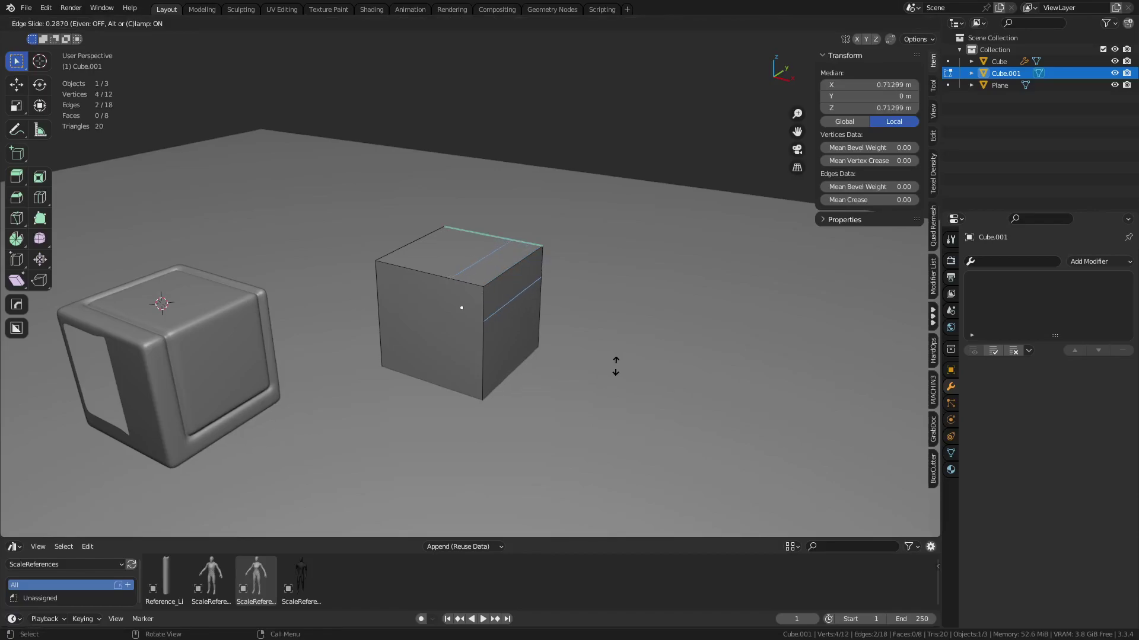
click(617, 366)
key(ctrl+Tab)
click(521, 336)
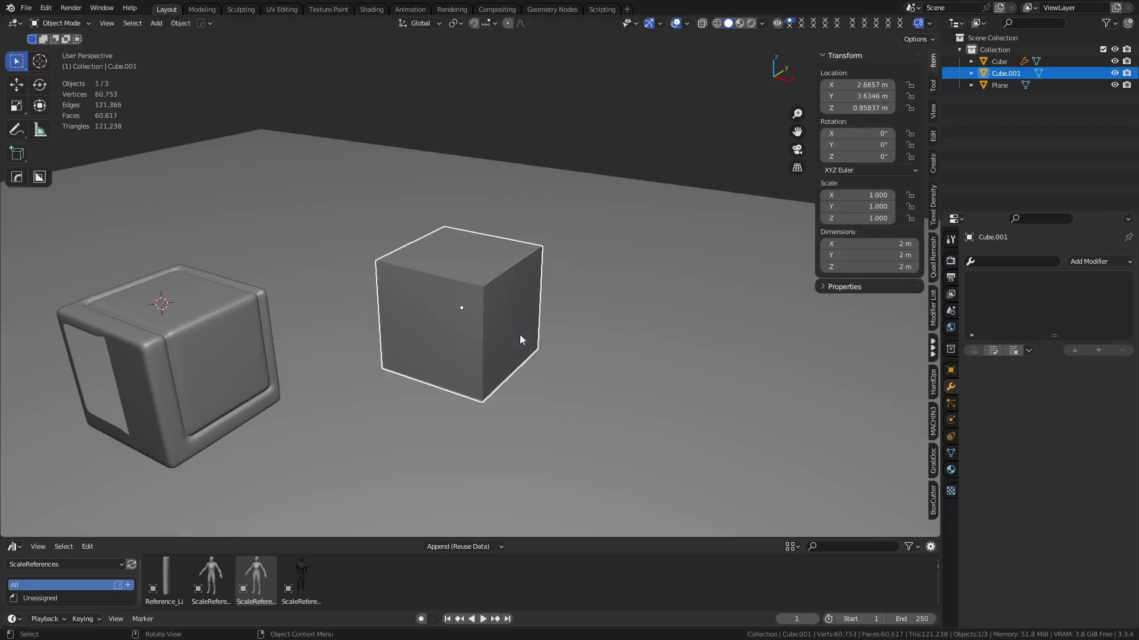
Step: Review the MACHIN3tools General preferences, covering the activated tools, pie menus and Cursor and Origin Pie settings, and close the preferences
click(45, 8)
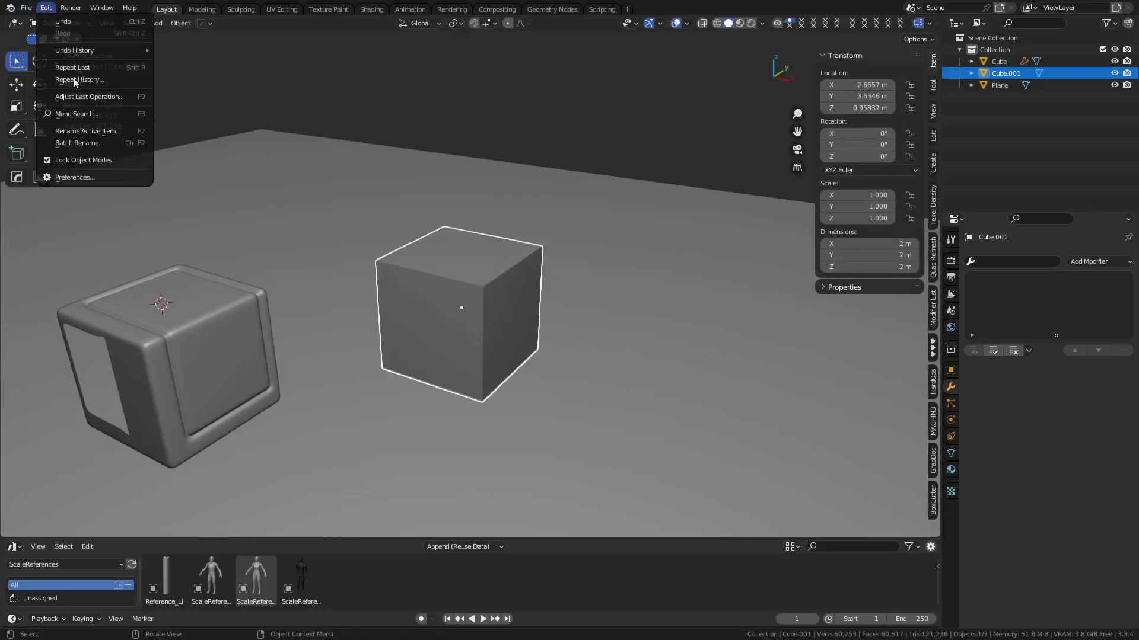
click(98, 172)
drag(390, 331, 793, 473)
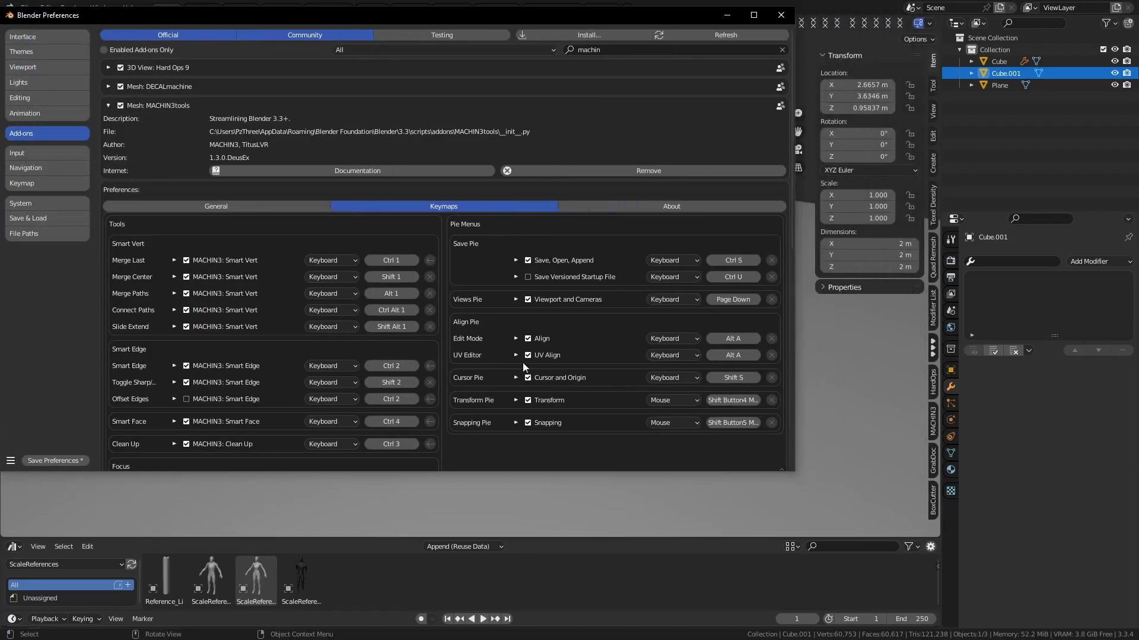
click(208, 212)
scroll(542, 386, down, 5)
scroll(542, 386, down, 2)
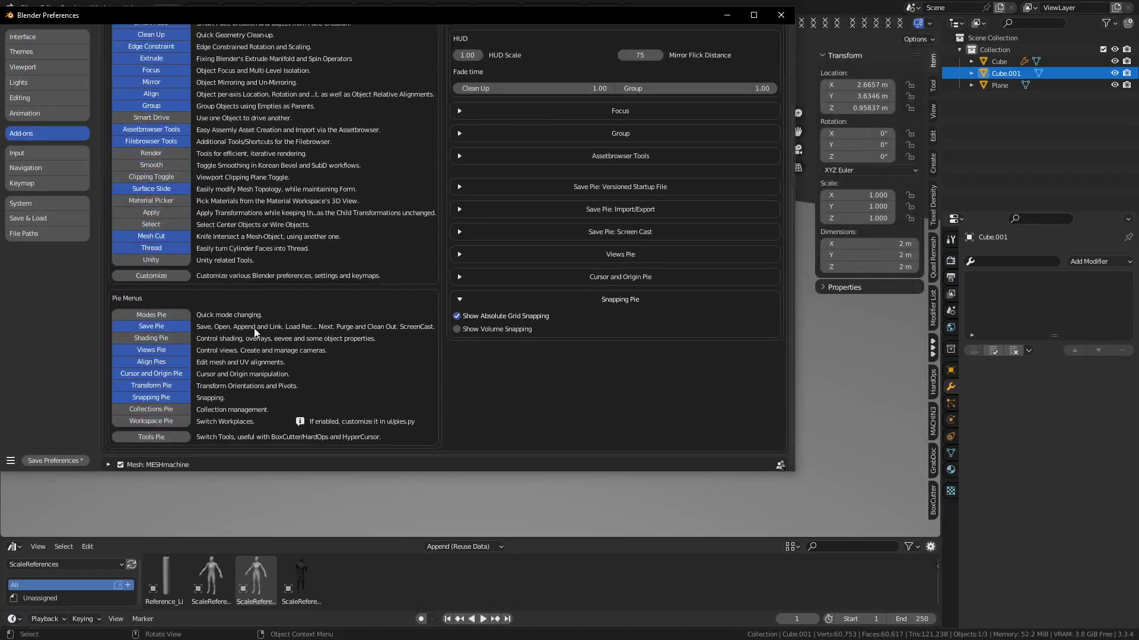
scroll(190, 302, up, 4)
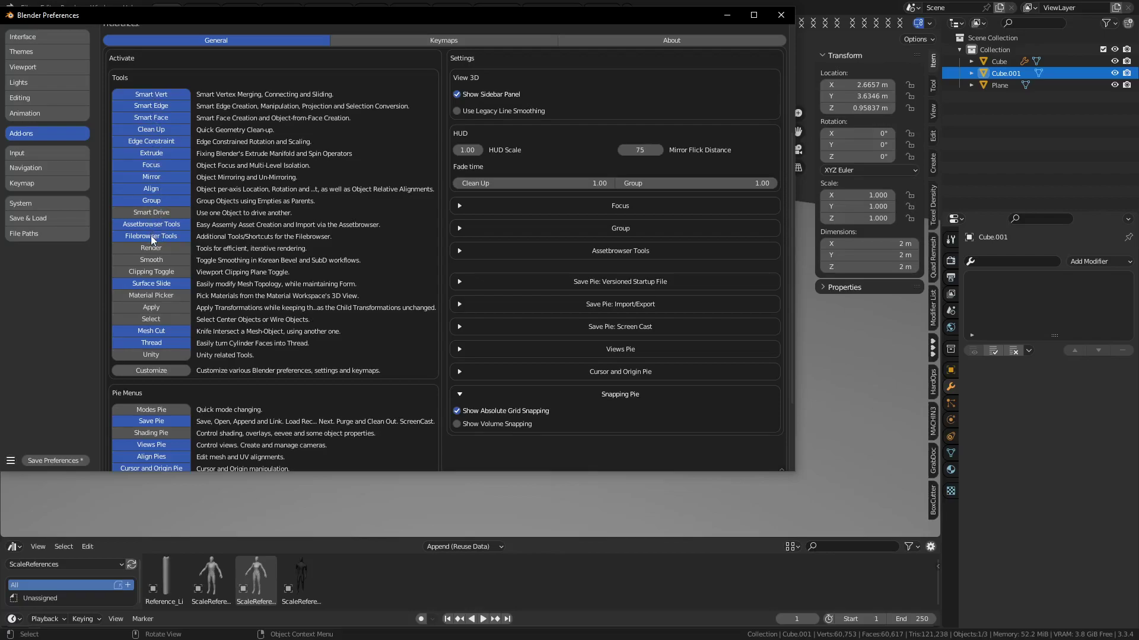
scroll(157, 272, down, 1)
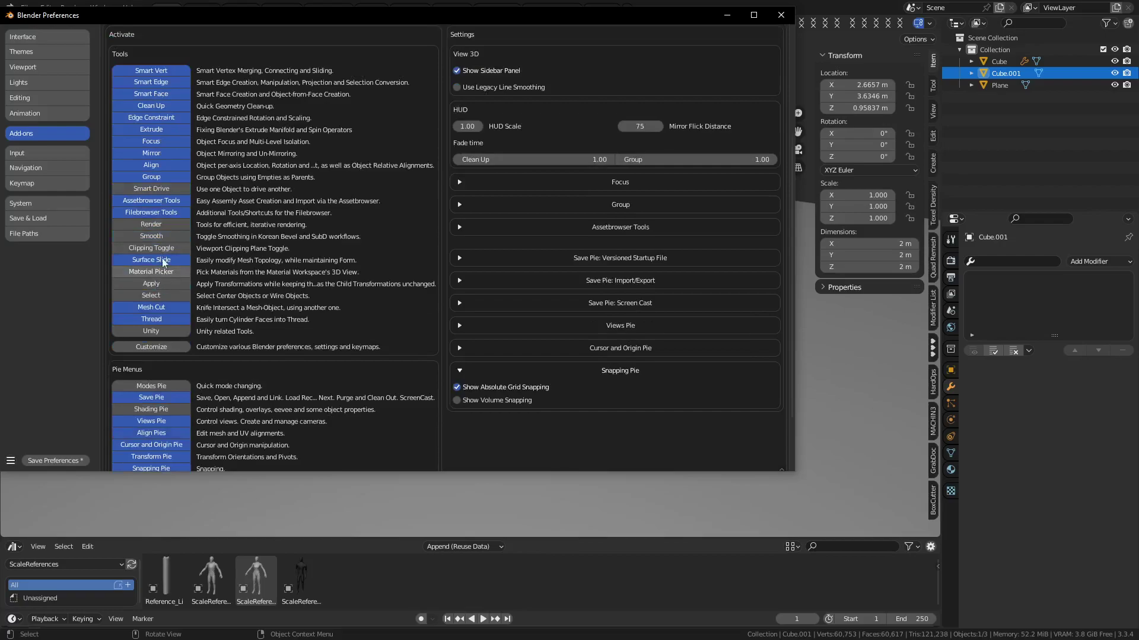
scroll(228, 353, down, 3)
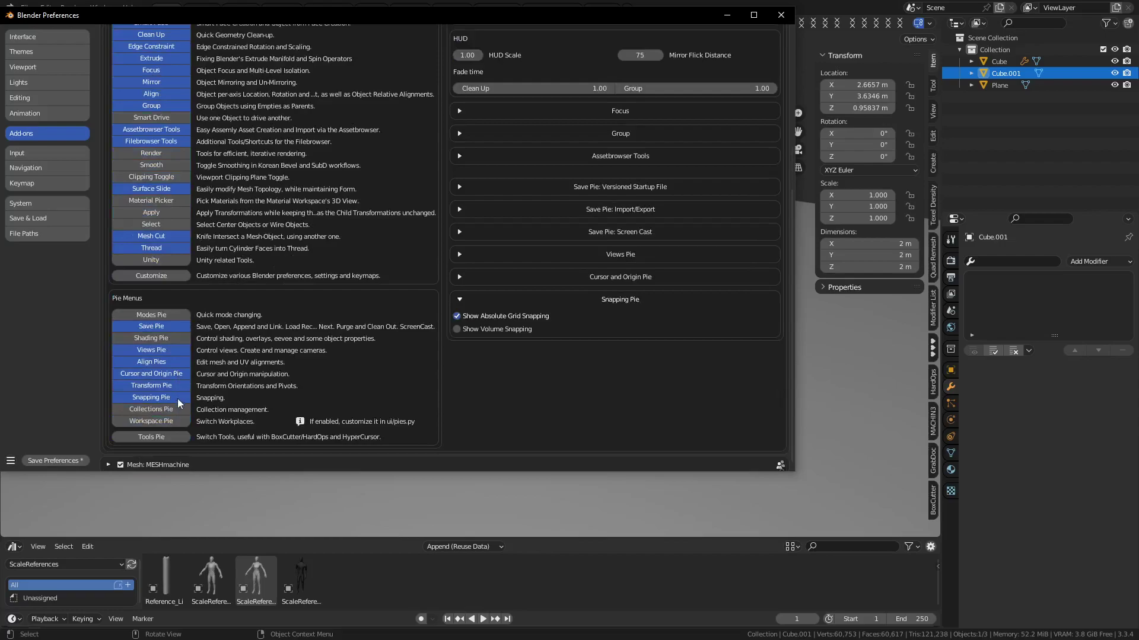
scroll(572, 368, up, 2)
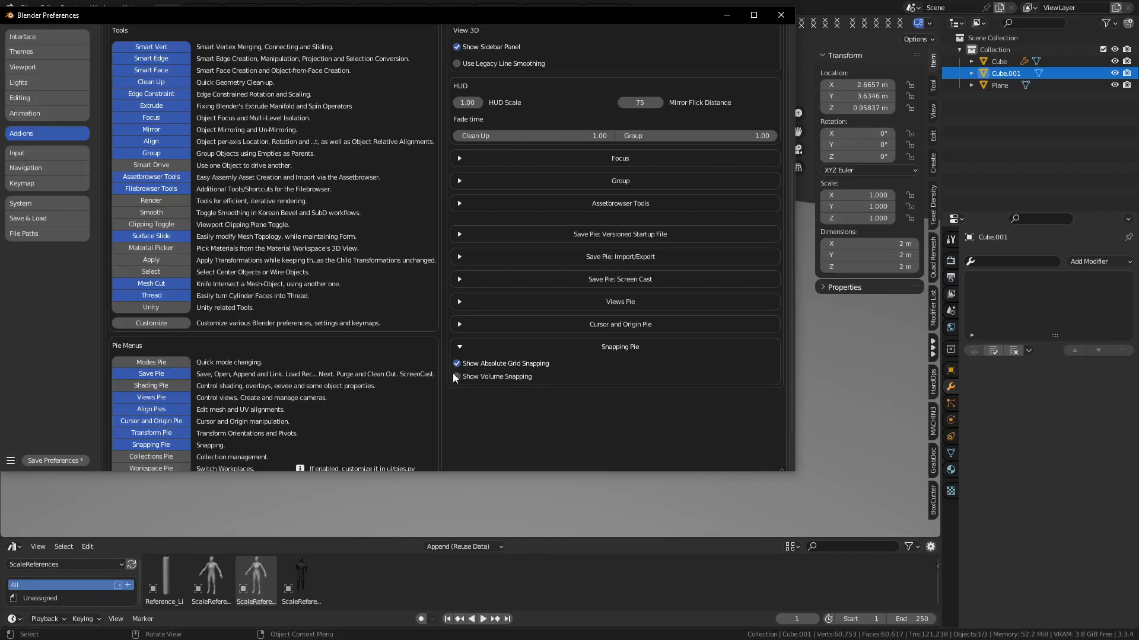
click(461, 325)
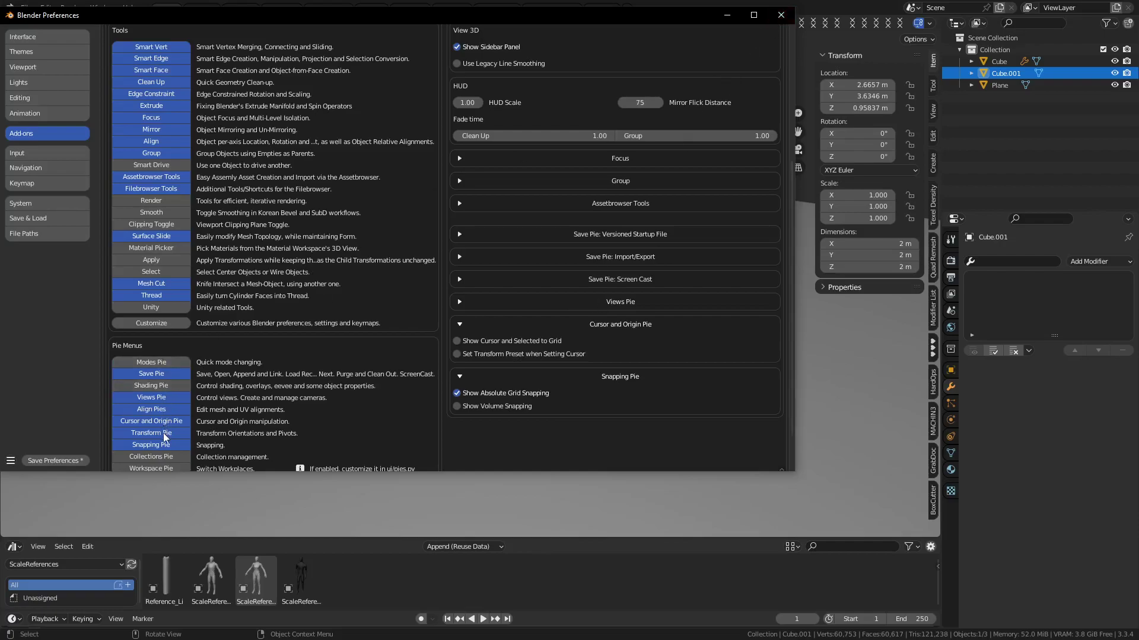
click(781, 16)
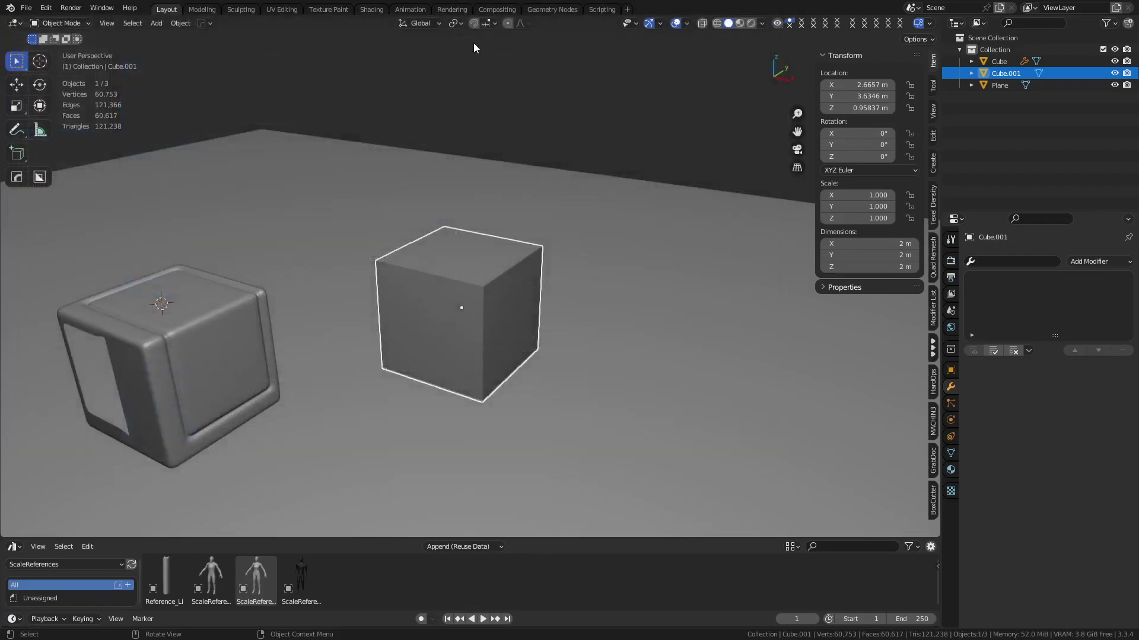
Step: Examine the transform orientation, snapping and pivot point options, choosing Median Point as the pivot
click(457, 23)
click(461, 25)
click(461, 25)
click(432, 27)
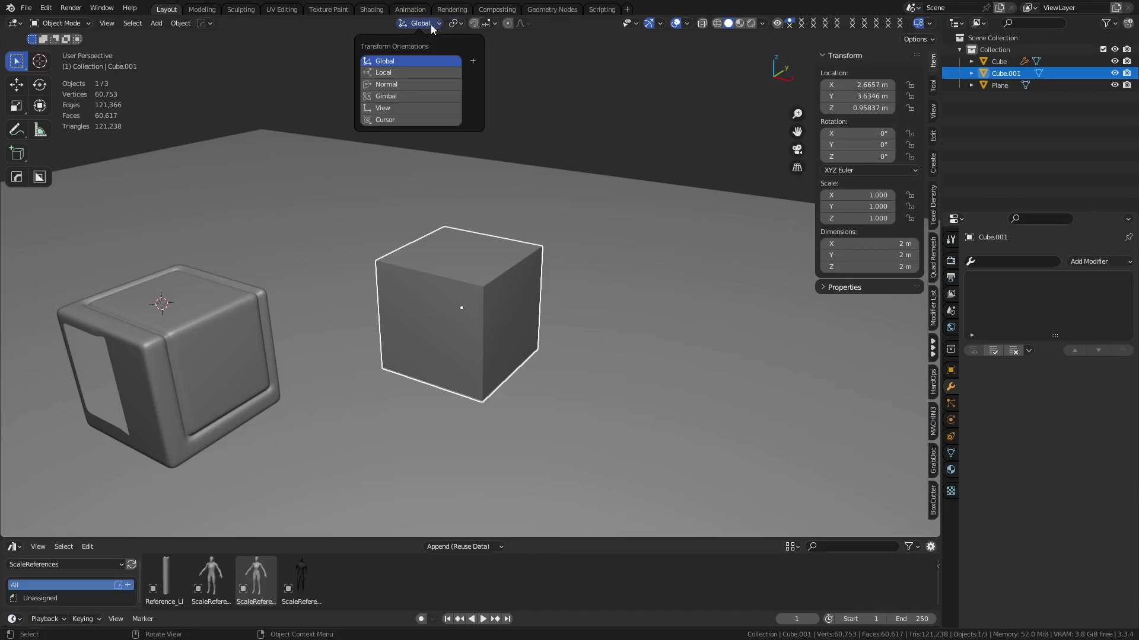
click(485, 28)
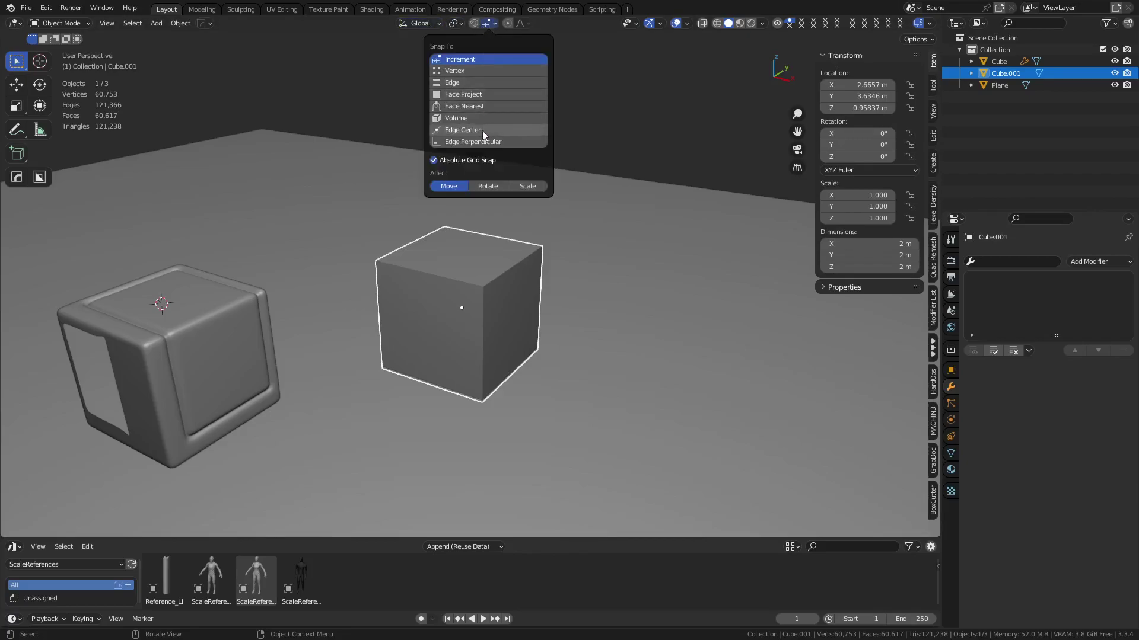
click(445, 25)
click(454, 24)
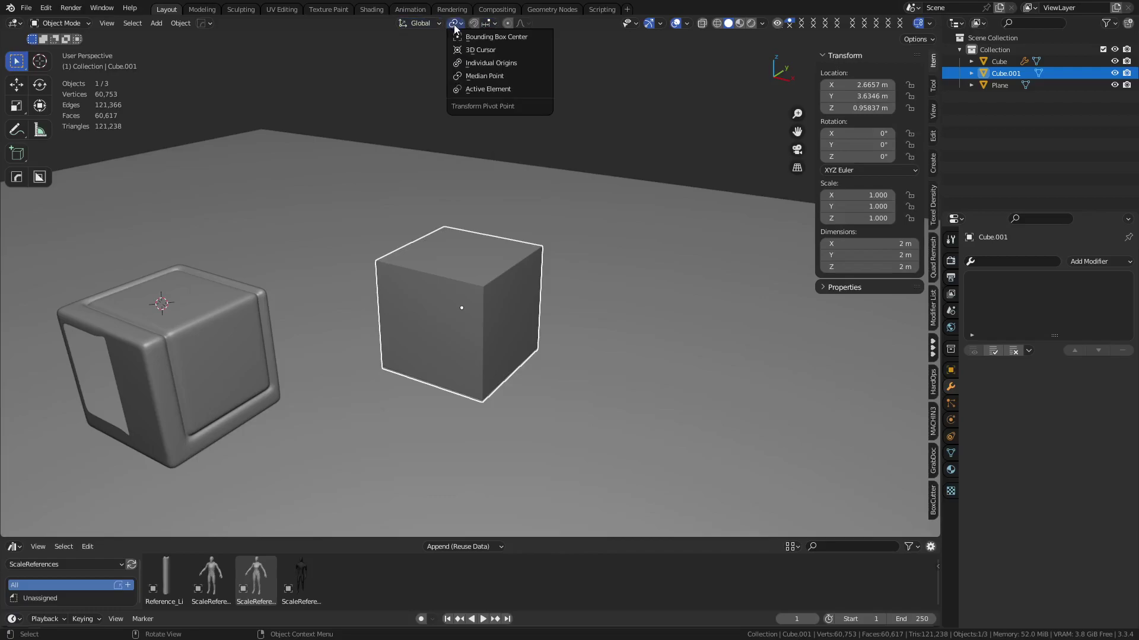
click(501, 74)
Step: Apply the Global preset from the Transform Pie, followed by the Active preset
key(shift)
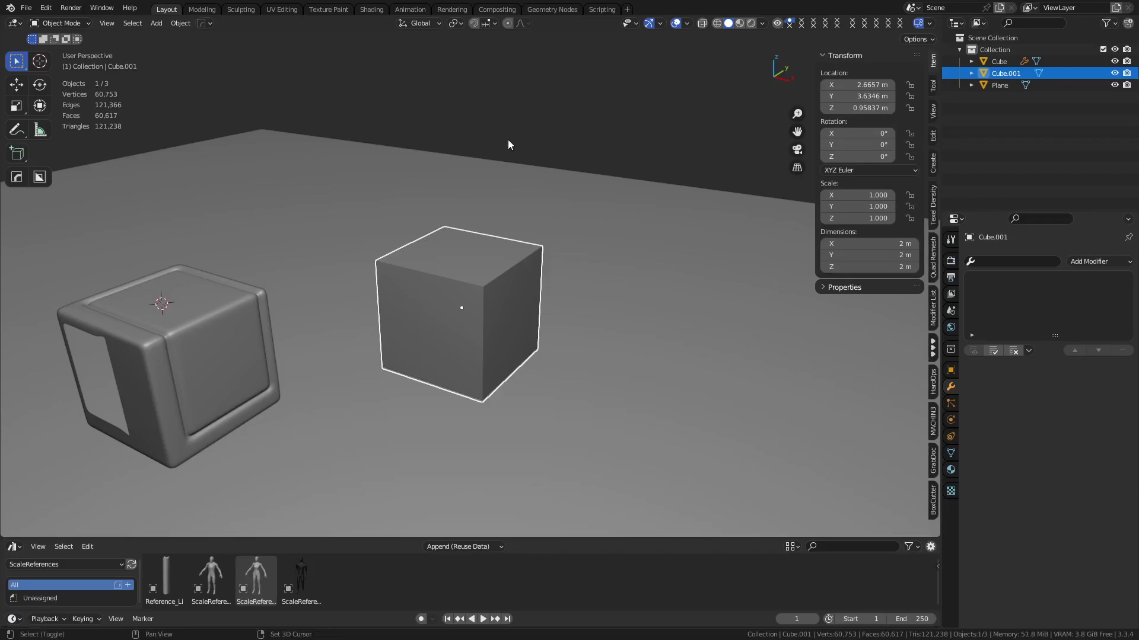
key(shift+s)
key(period)
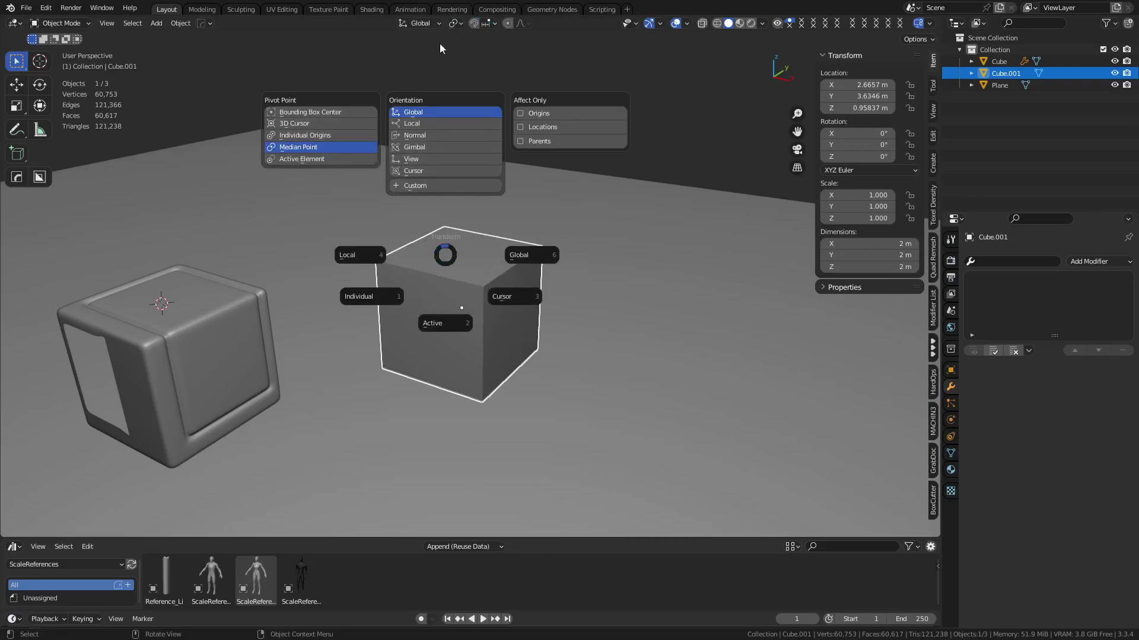
click(531, 255)
key(period)
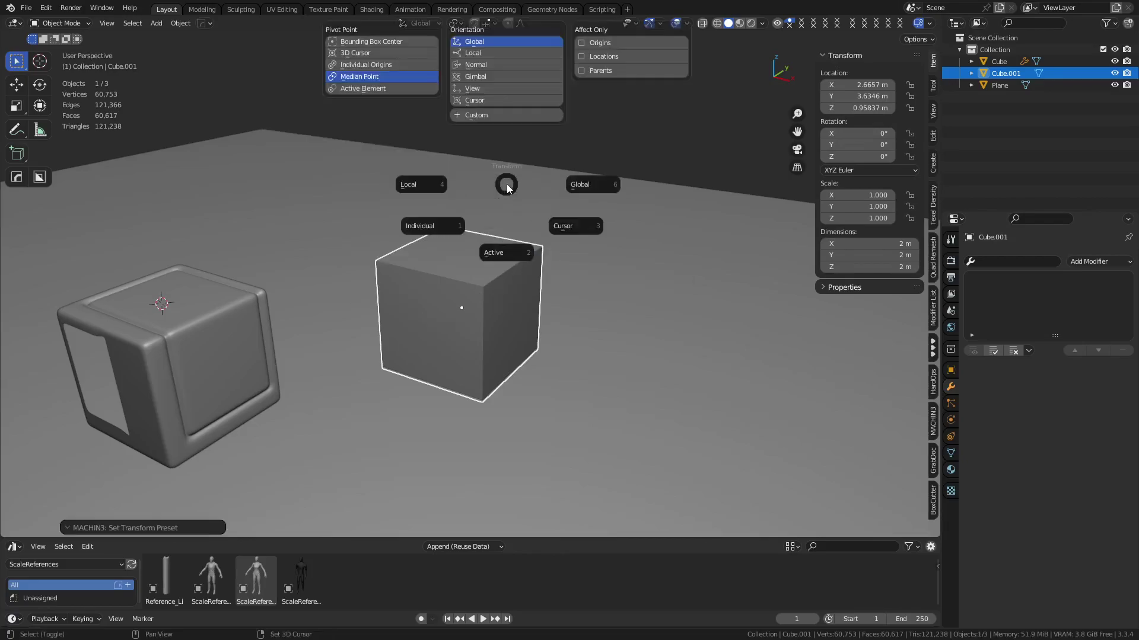
click(514, 240)
Step: Switch the Transform Pie preset to Individual and from there to Local
key(period)
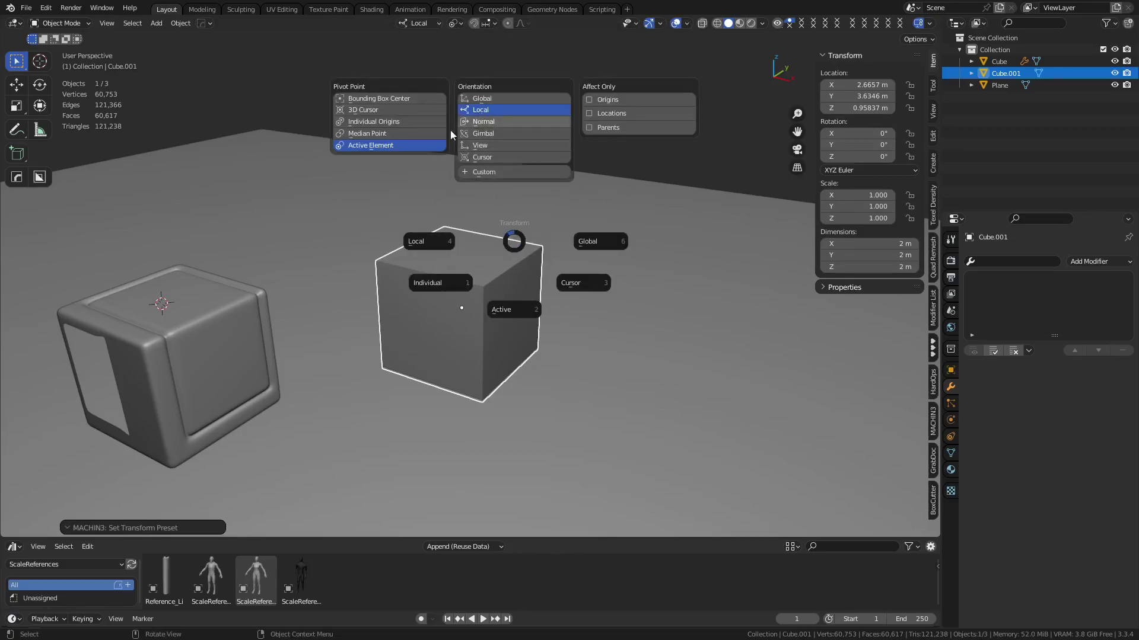
click(436, 281)
key(period)
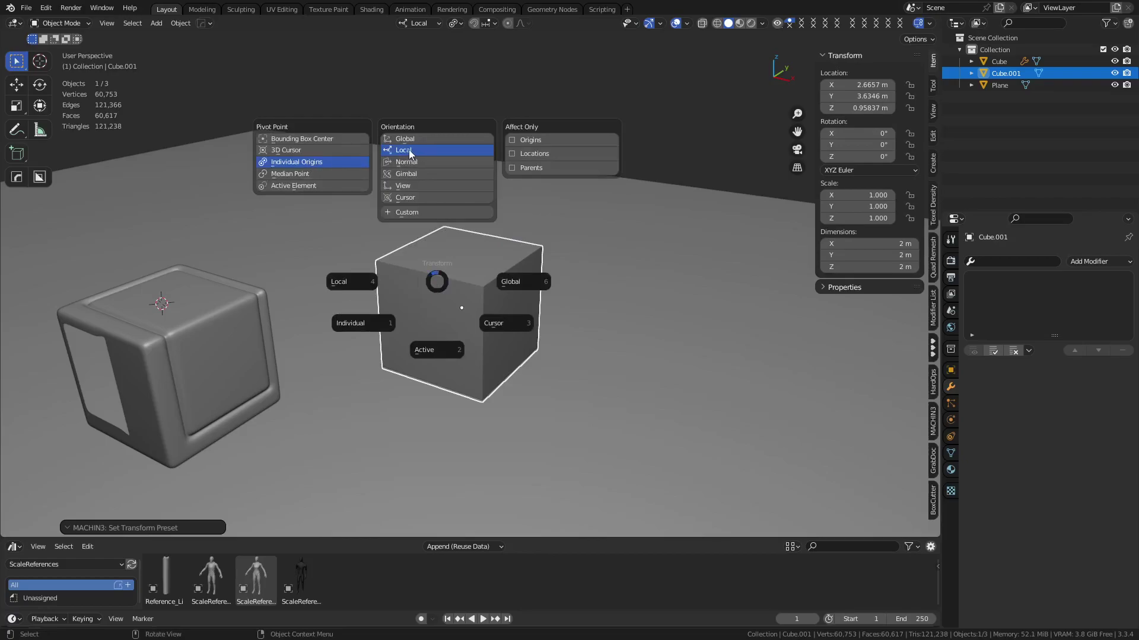
click(369, 286)
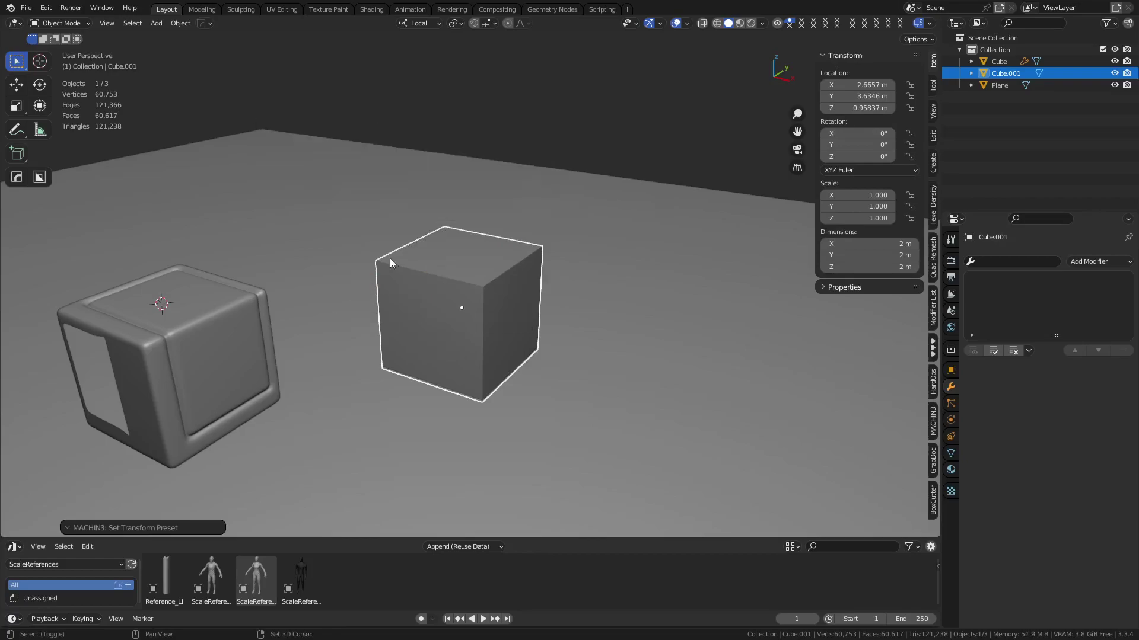
Step: Reapply the Active preset from the Transform Pie and return to the Global preset
key(period)
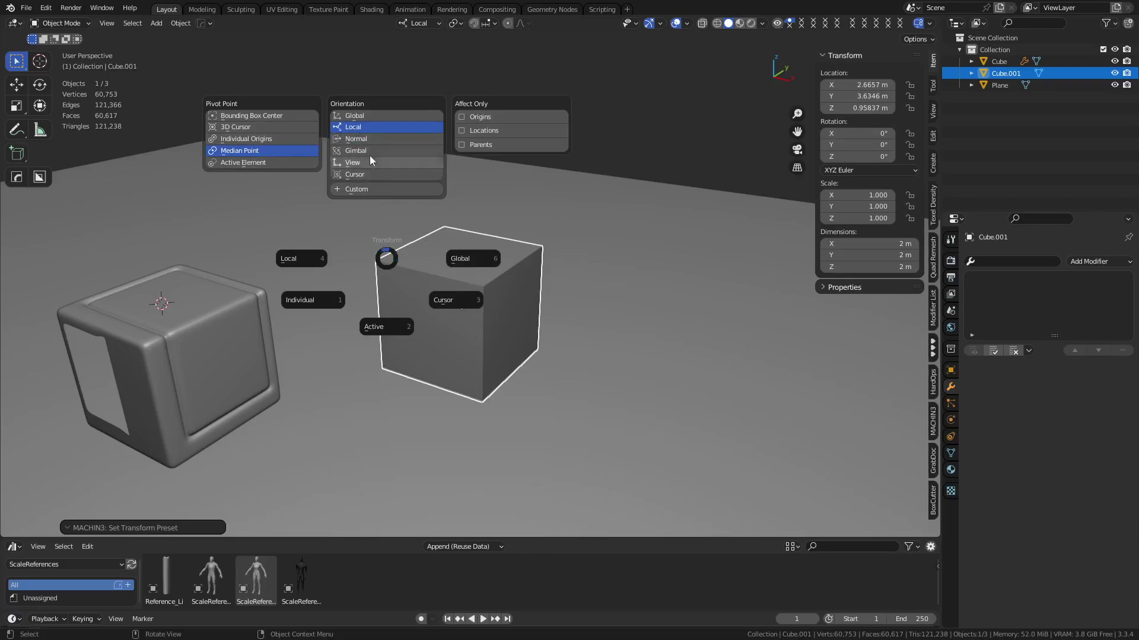
key(period)
key(period)
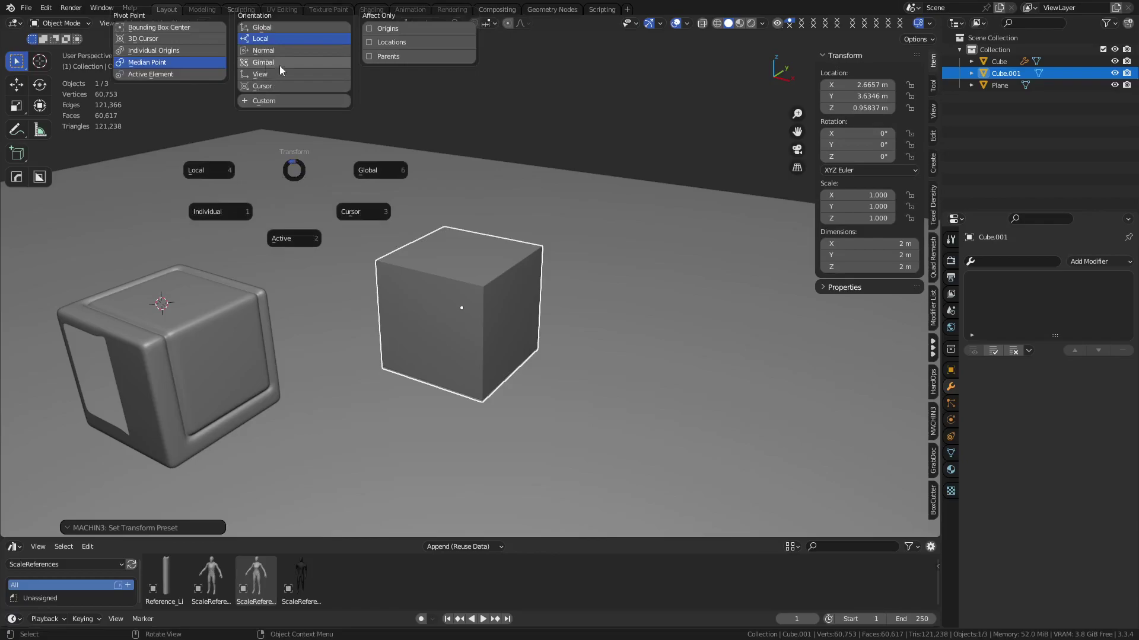
click(308, 223)
key(period)
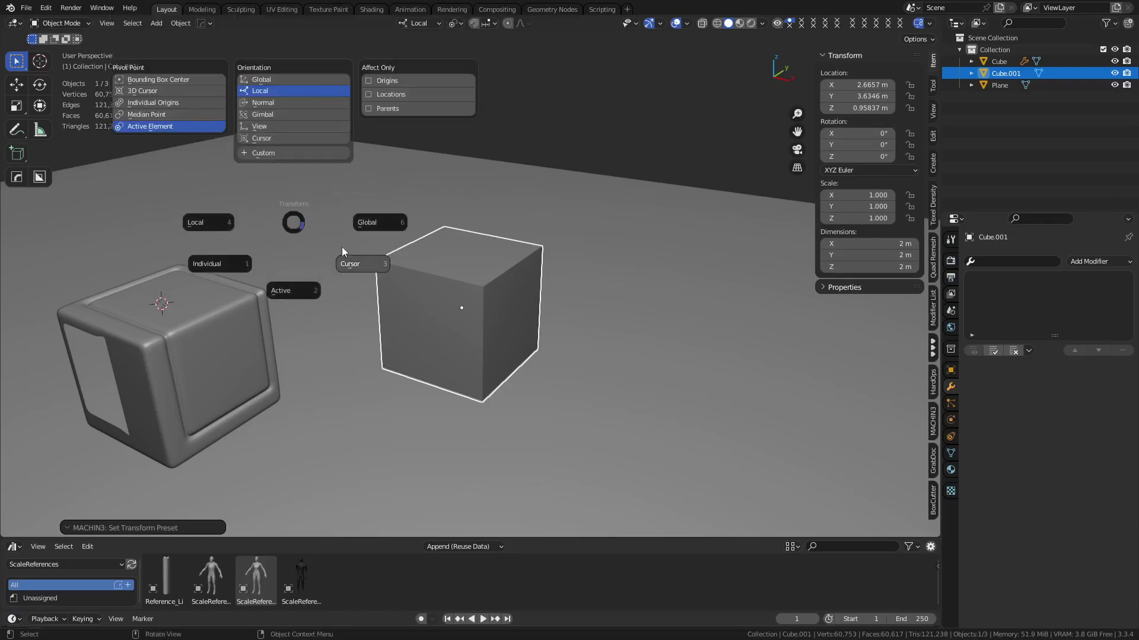
click(387, 232)
Step: Apply the Individual preset from the Transform Pie and change the orientation to Normal
key(period)
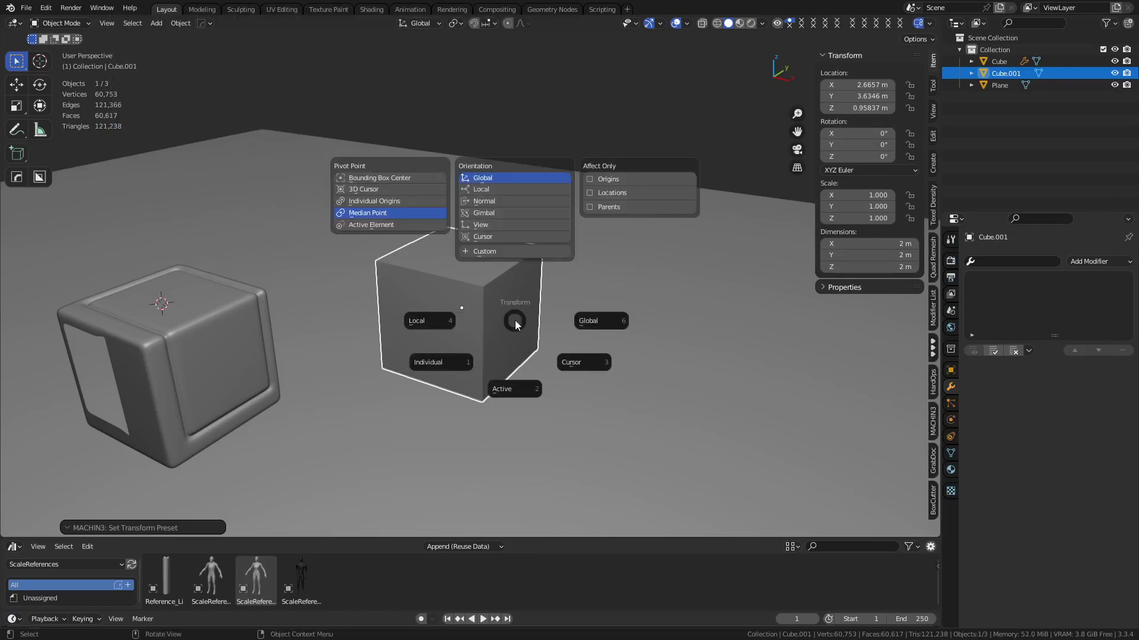
click(469, 357)
key(period)
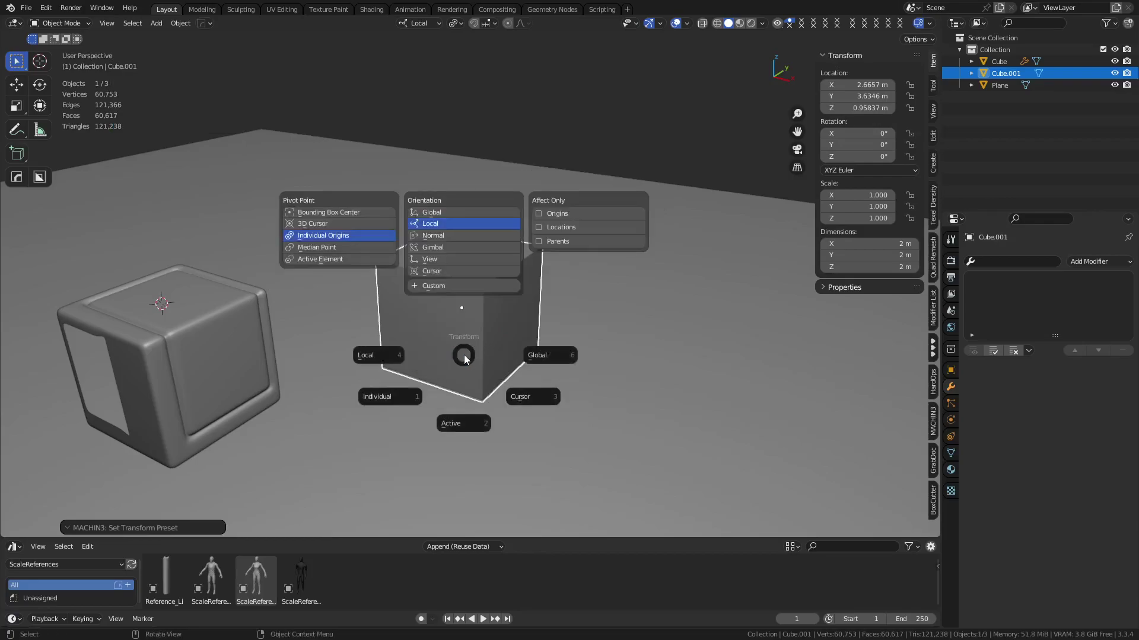
click(432, 238)
Step: Cycle the transform orientation through Global, Local, Normal, Cursor and Gimbal, ending on View
click(421, 24)
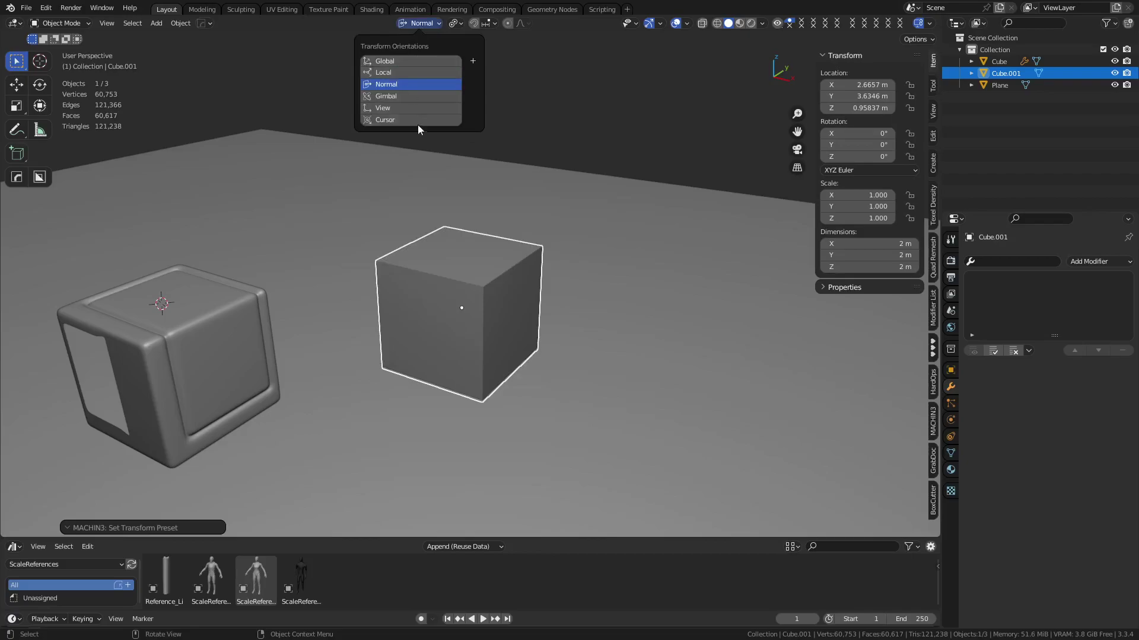
click(395, 63)
click(394, 73)
click(394, 84)
click(389, 119)
click(390, 98)
click(390, 110)
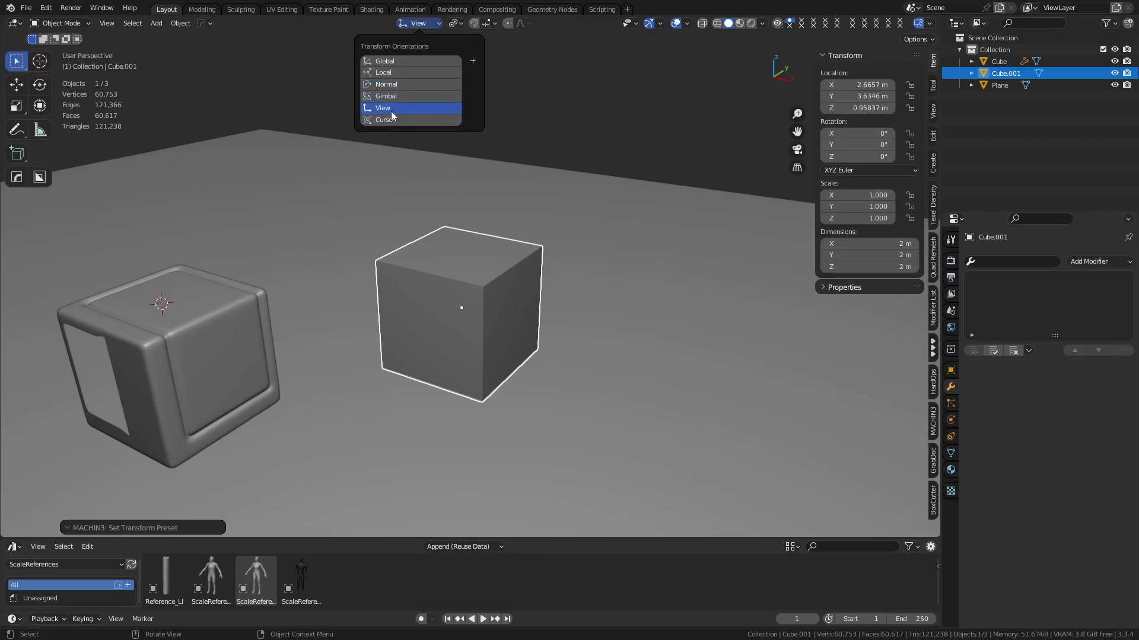
Step: Try moving the plain cube freely with the View orientation active
click(457, 24)
click(410, 25)
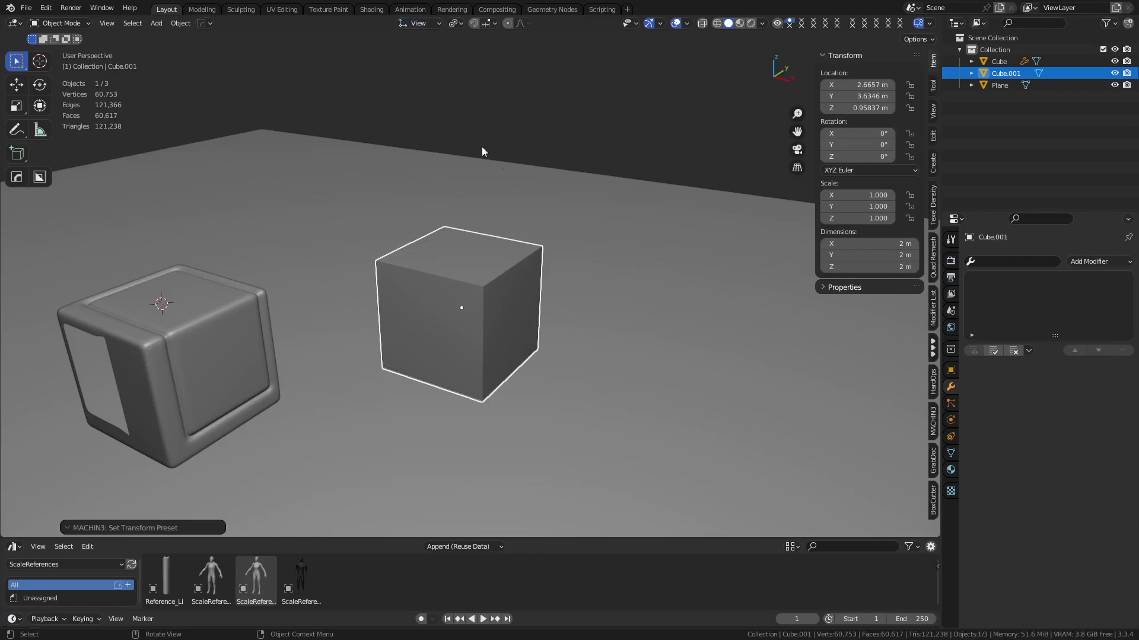
key(g)
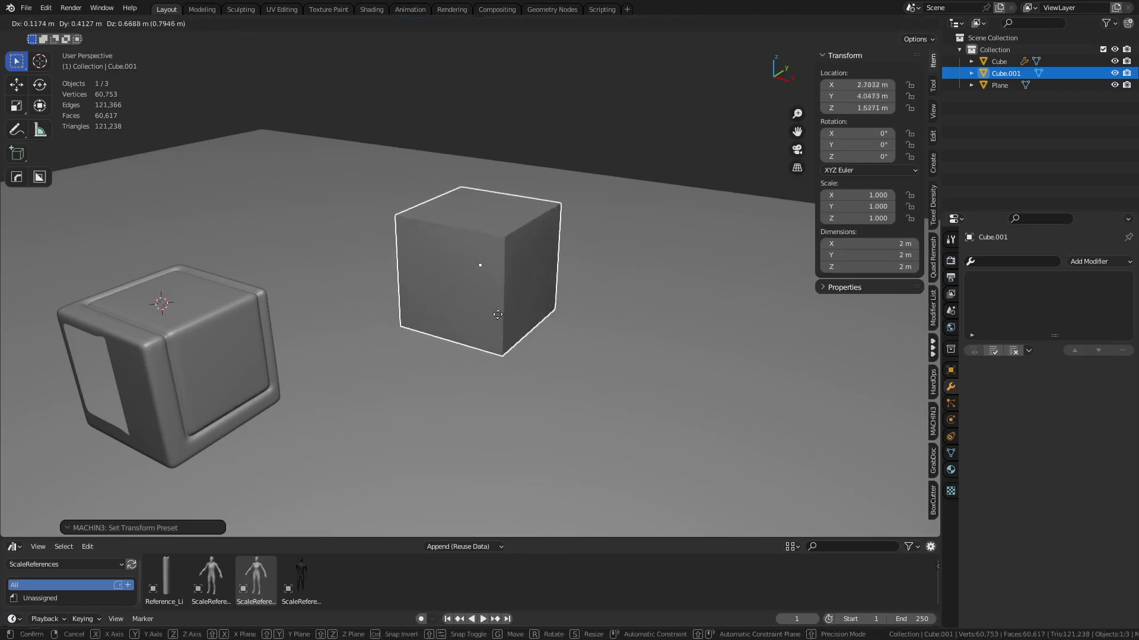
right_click(524, 262)
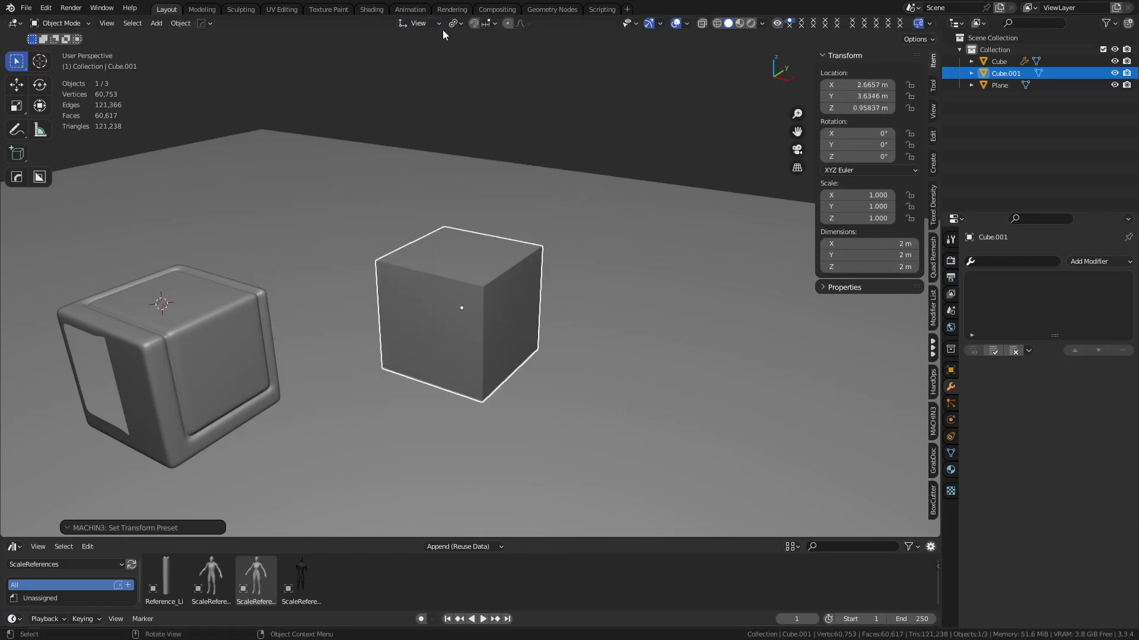
key(g)
mouse_move(523, 355)
middle_down()
mouse_move(429, 363)
mouse_move(536, 349)
mouse_move(524, 353)
middle_up()
click(524, 353)
Step: Set the pivot to Median Point, duplicate the plain cube twice, and select all three cubes with the original active
click(455, 23)
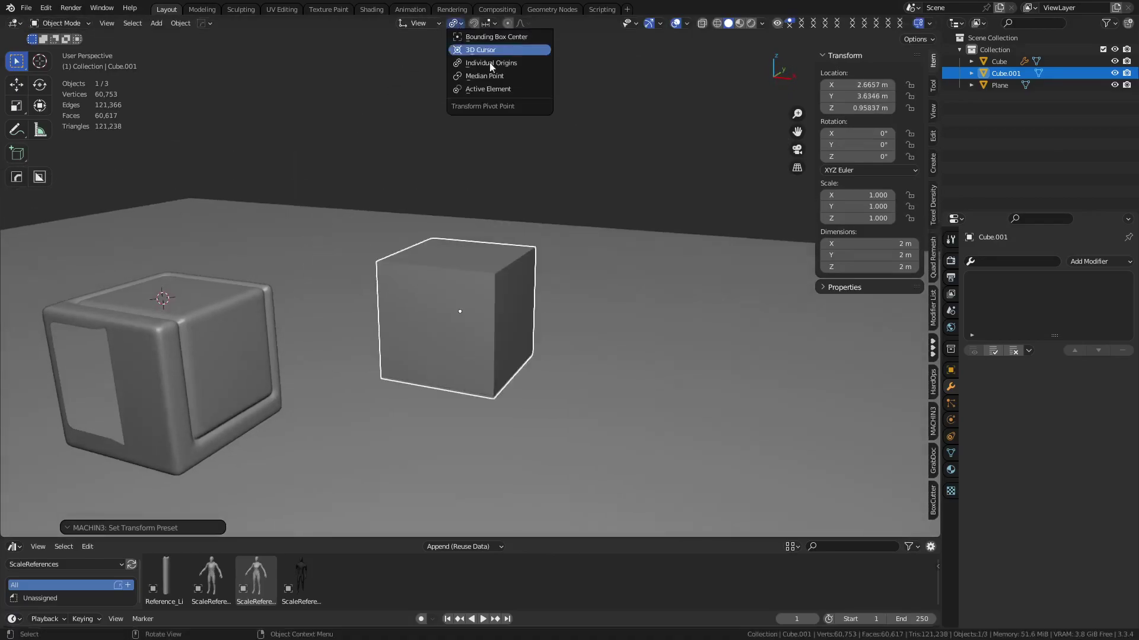
click(499, 77)
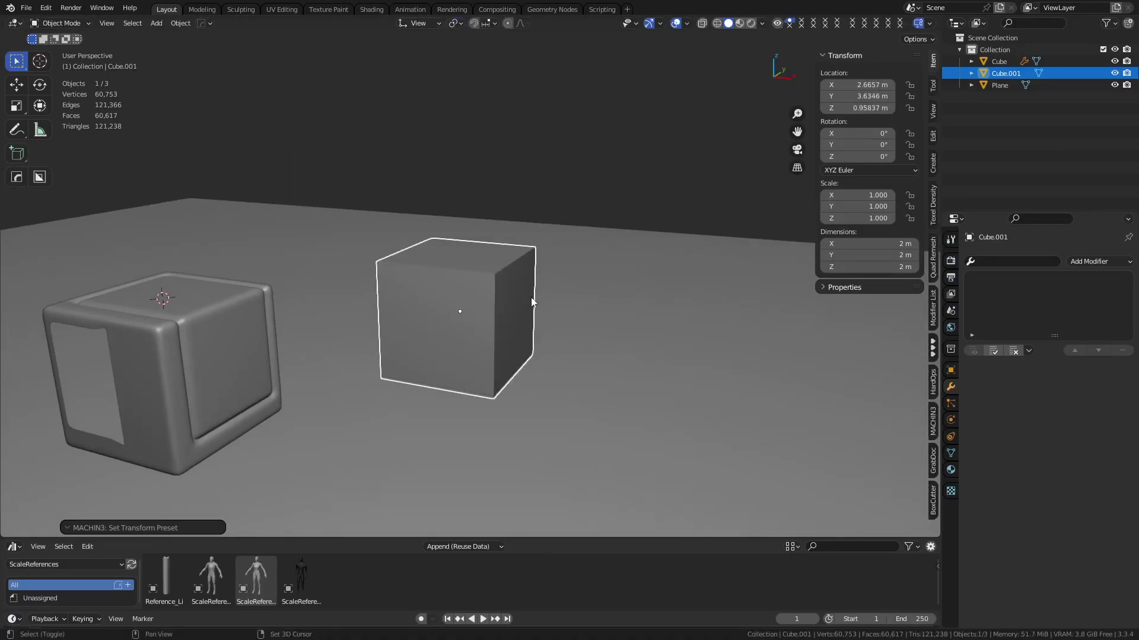
key(shift+d)
key(shift+z)
key(shift+d)
click(664, 212)
shift+click(362, 254)
shift+click(427, 296)
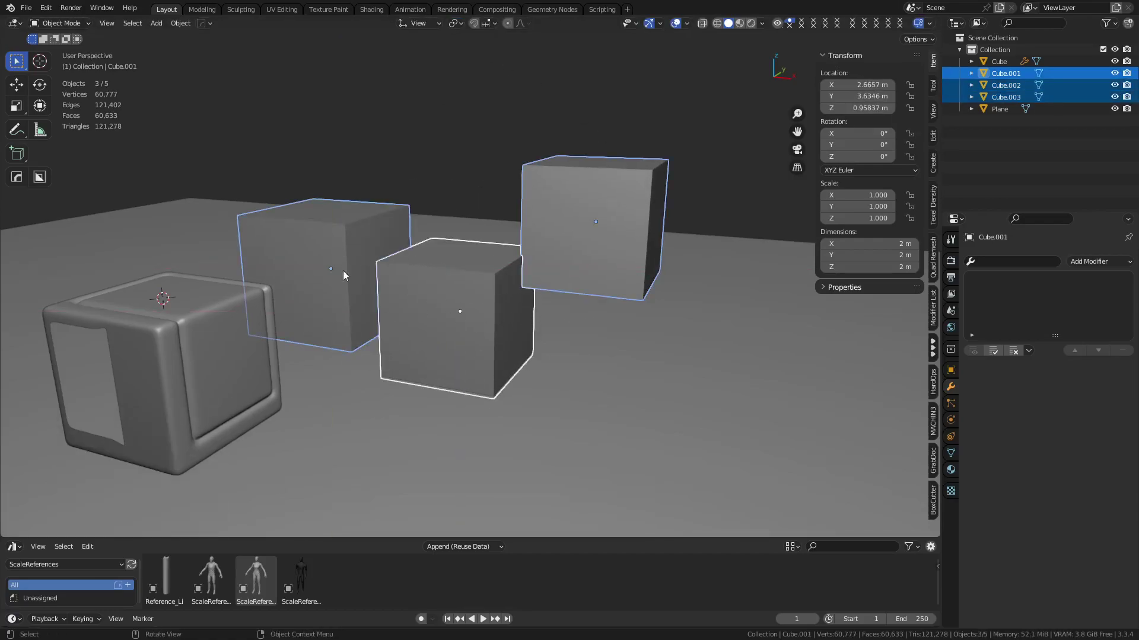
Step: Set the orientation to Global and the pivot to Median Point, and try rotating the three selected cubes together
click(418, 22)
click(414, 62)
click(455, 22)
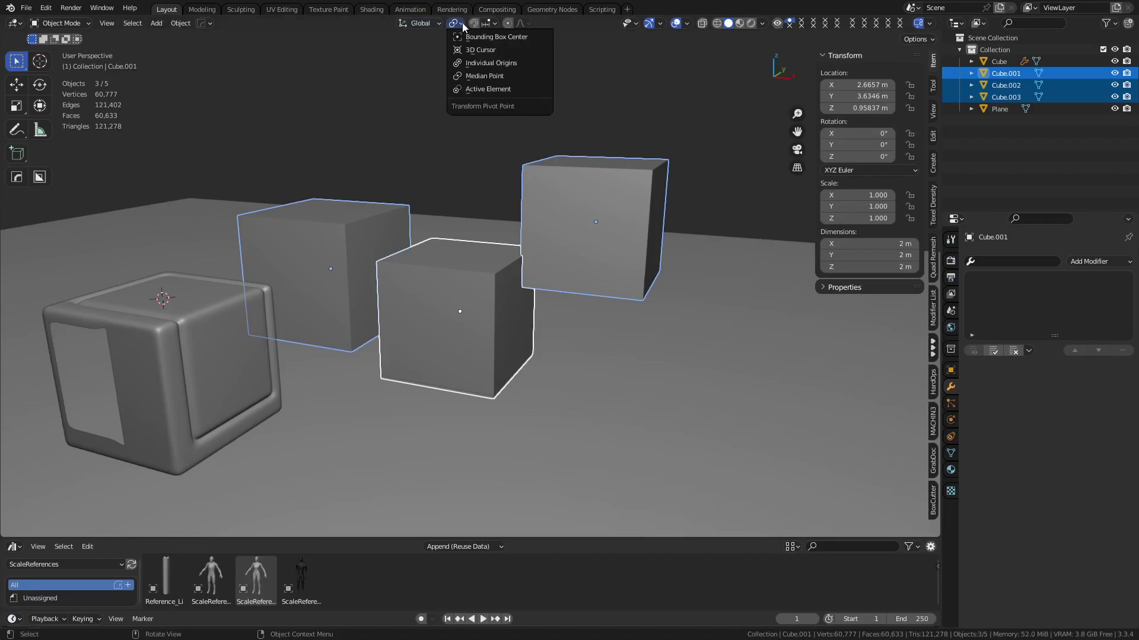
click(504, 77)
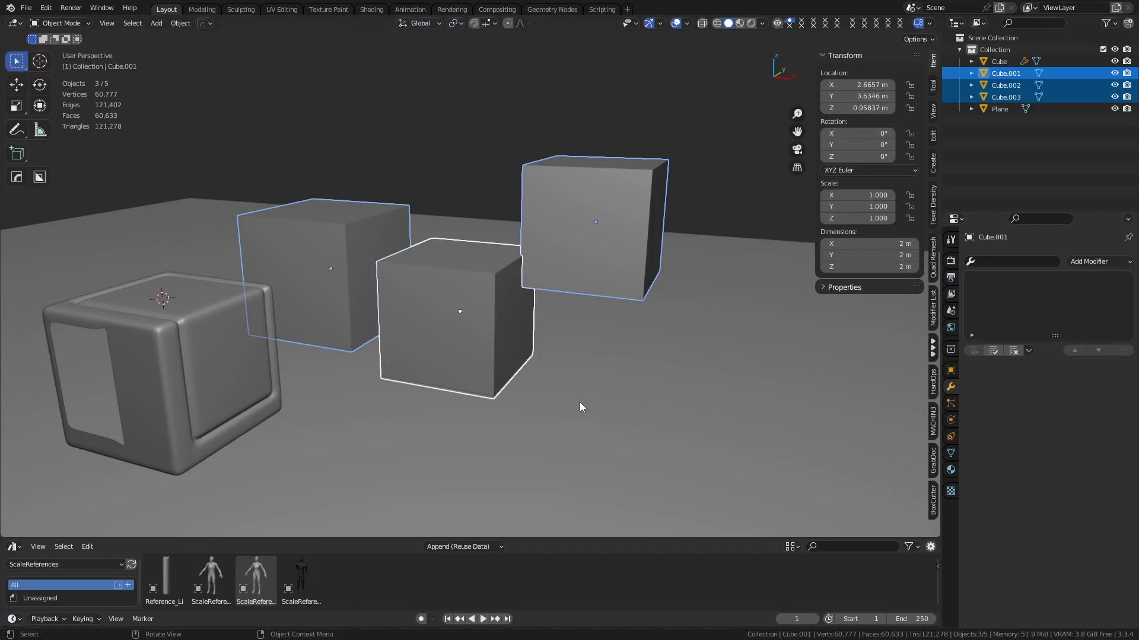
key(r)
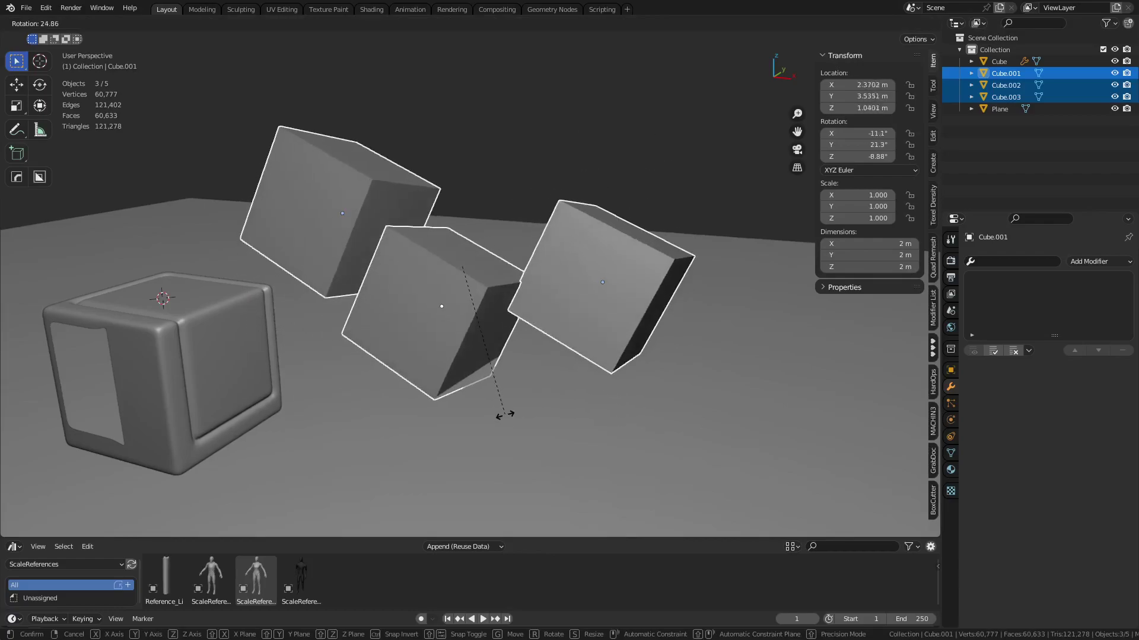
right_click(508, 400)
Step: Set the pivot to Active Element, try rotating the three selected cubes, and make each cube active in turn, ending on the raised one
click(462, 23)
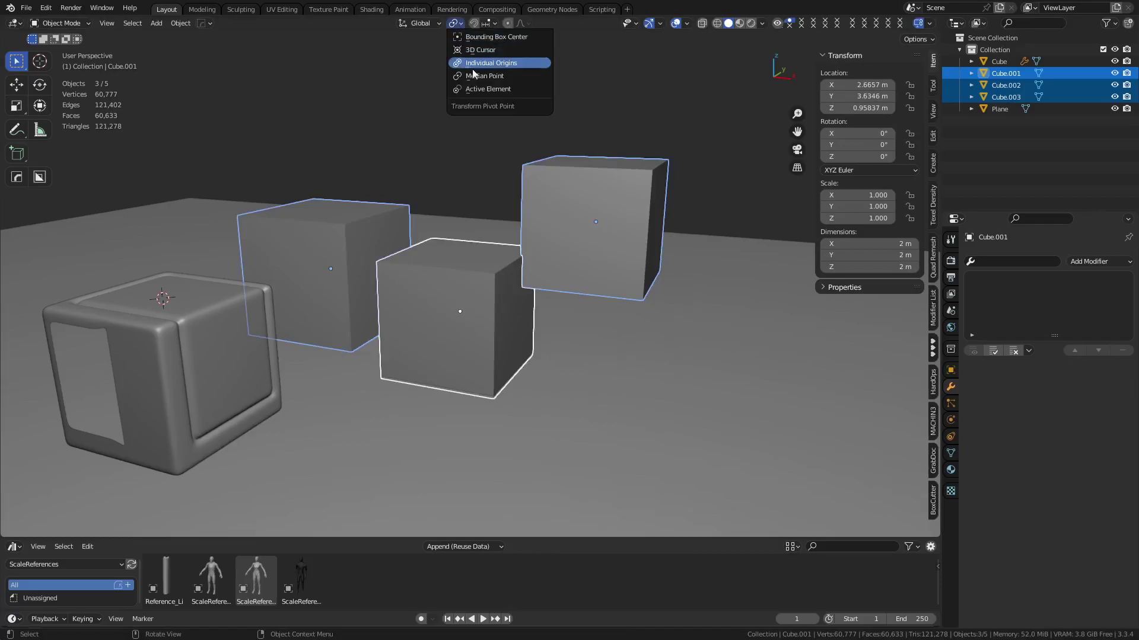
click(492, 90)
shift+click(564, 238)
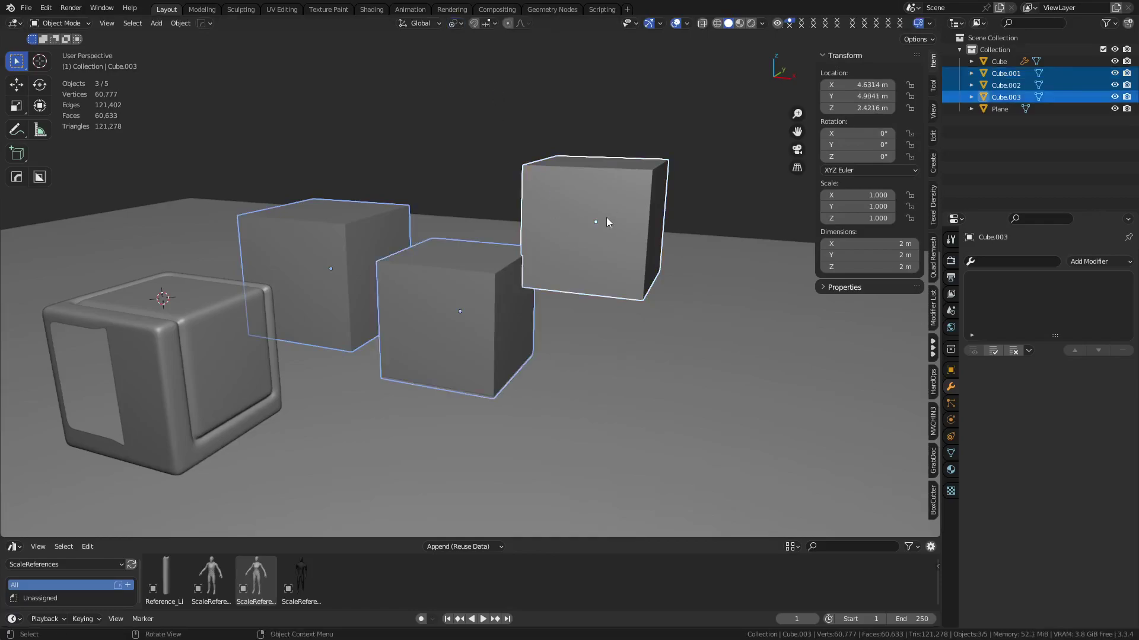
key(r)
right_click(578, 347)
shift+click(427, 297)
shift+click(315, 269)
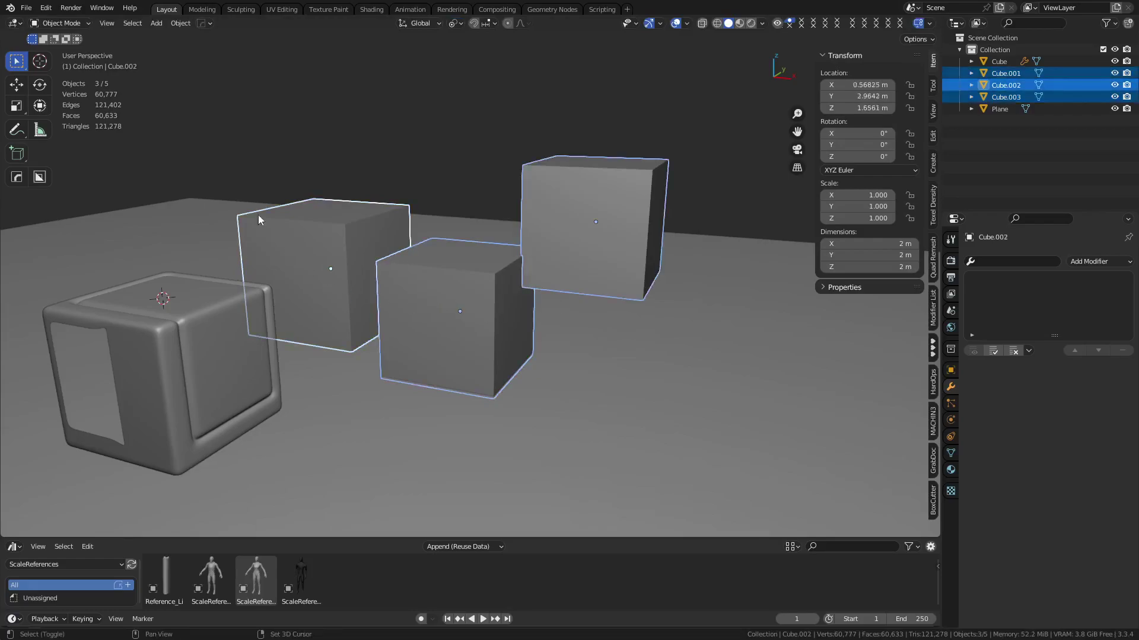
shift+click(458, 340)
shift+click(576, 236)
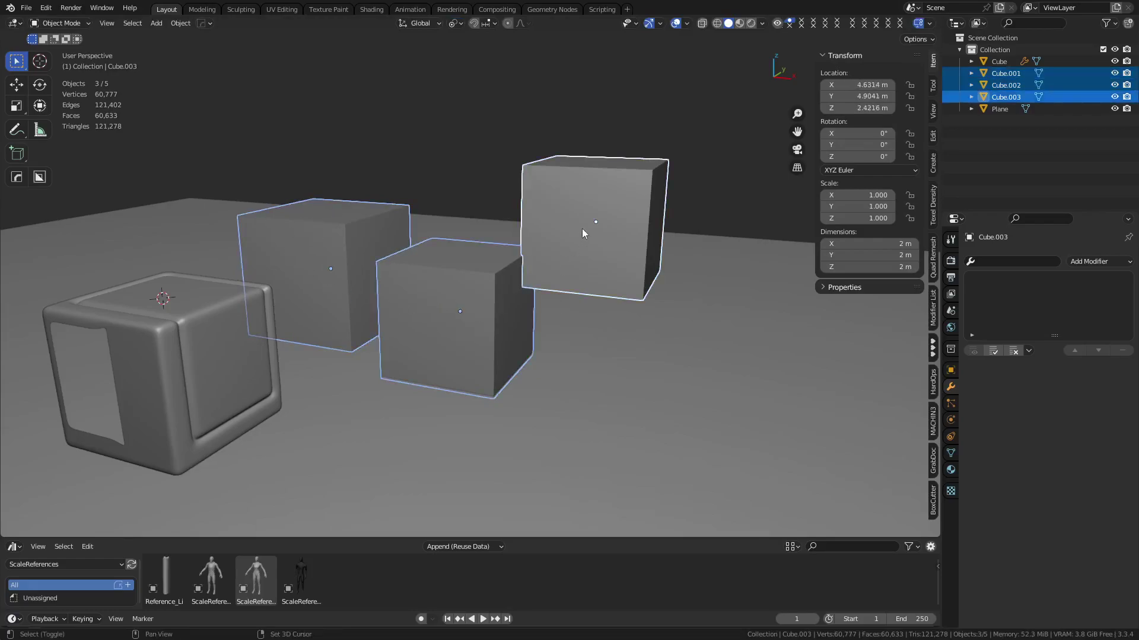
Step: Set the pivot to Individual Origins and try rotating the three selected cubes
click(457, 23)
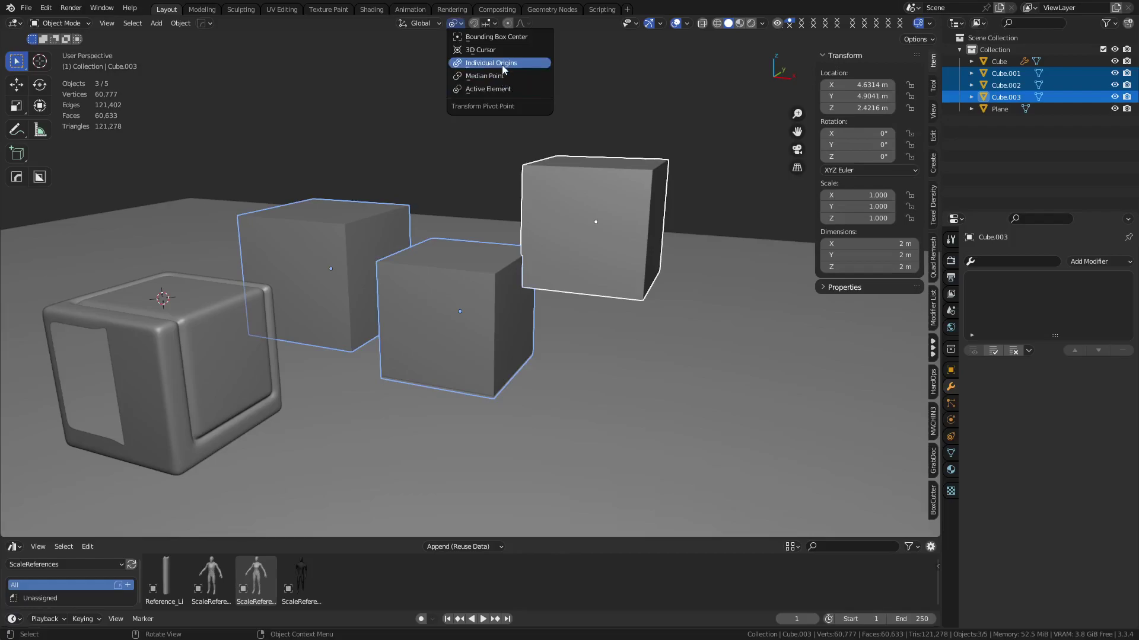
click(510, 64)
key(r)
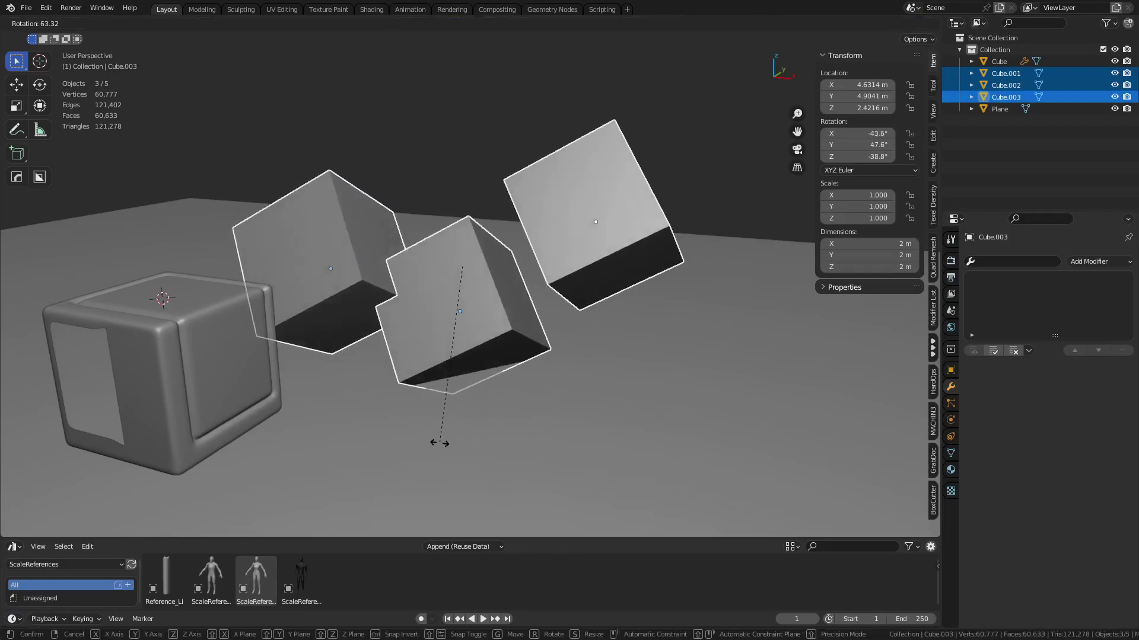
key(Escape)
click(457, 23)
Step: Apply the Transform Pie's Global preset followed by its Individual preset, and try rotating the three cubes around their own origins
key(period)
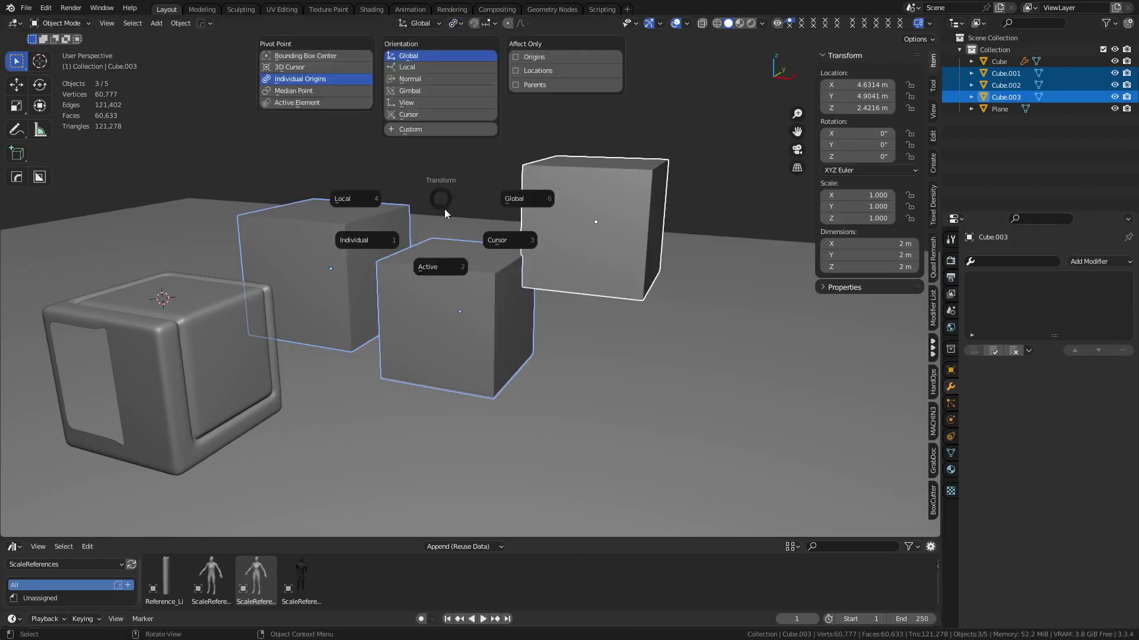
click(517, 208)
key(period)
click(450, 247)
key(r)
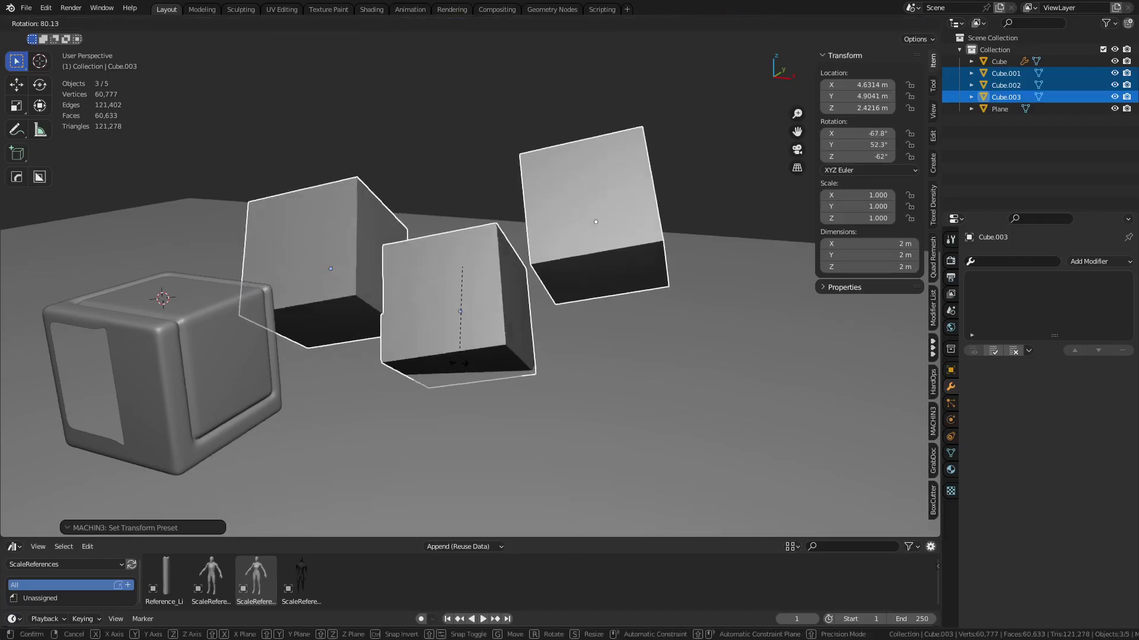
key(Escape)
Step: Apply two more Transform Pie presets, ending on Local, and try rotating the three selected cubes with each
key(period)
click(554, 422)
key(r)
key(Escape)
key(period)
click(264, 394)
key(r)
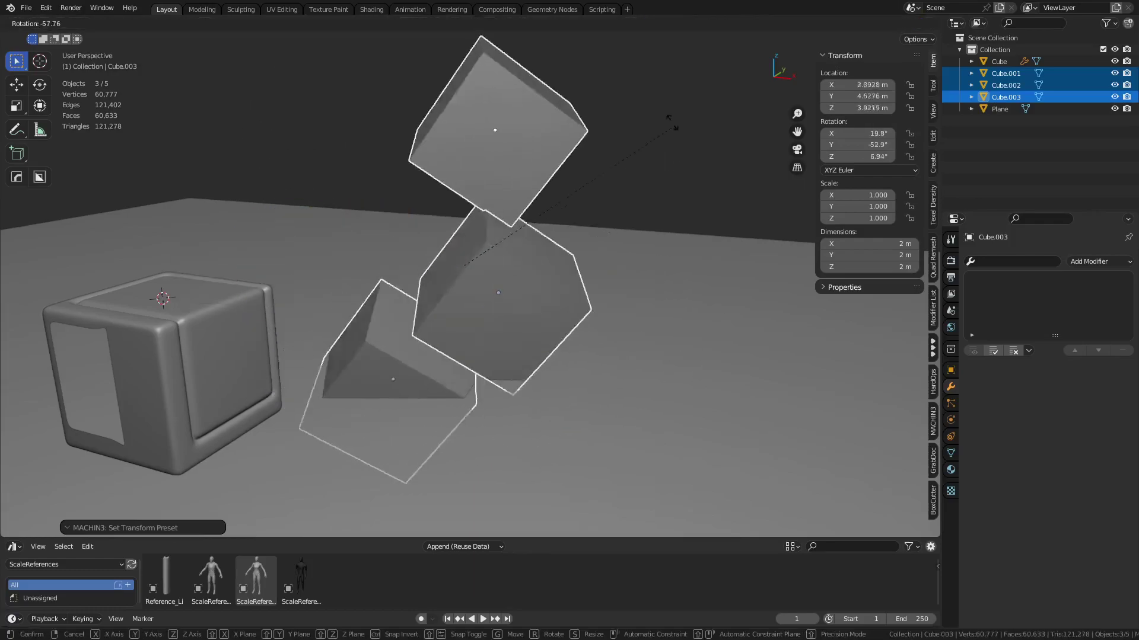
right_click(705, 300)
Step: Select only the raised cube, activate the Move tool, and shift the cube to about X 4.86 m, Z 2.53 m
click(603, 312)
click(621, 265)
mouse_move(630, 267)
shift+middle_down()
mouse_move(585, 279)
mouse_move(623, 273)
shift+middle_up()
key(shift+space)
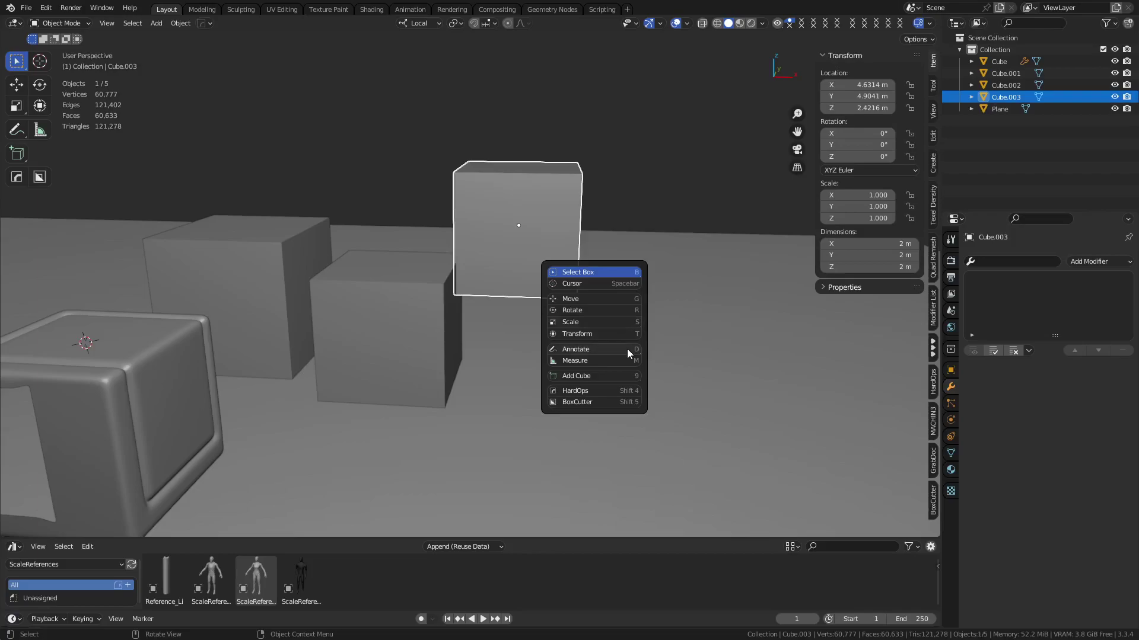
key(shift+space)
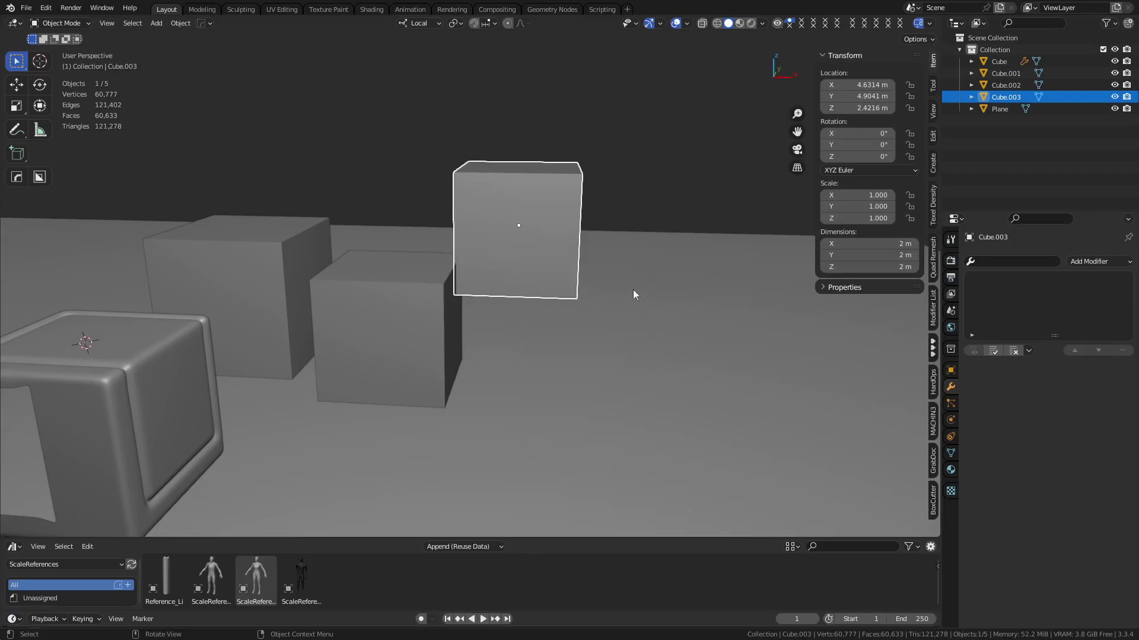
key(shift+space)
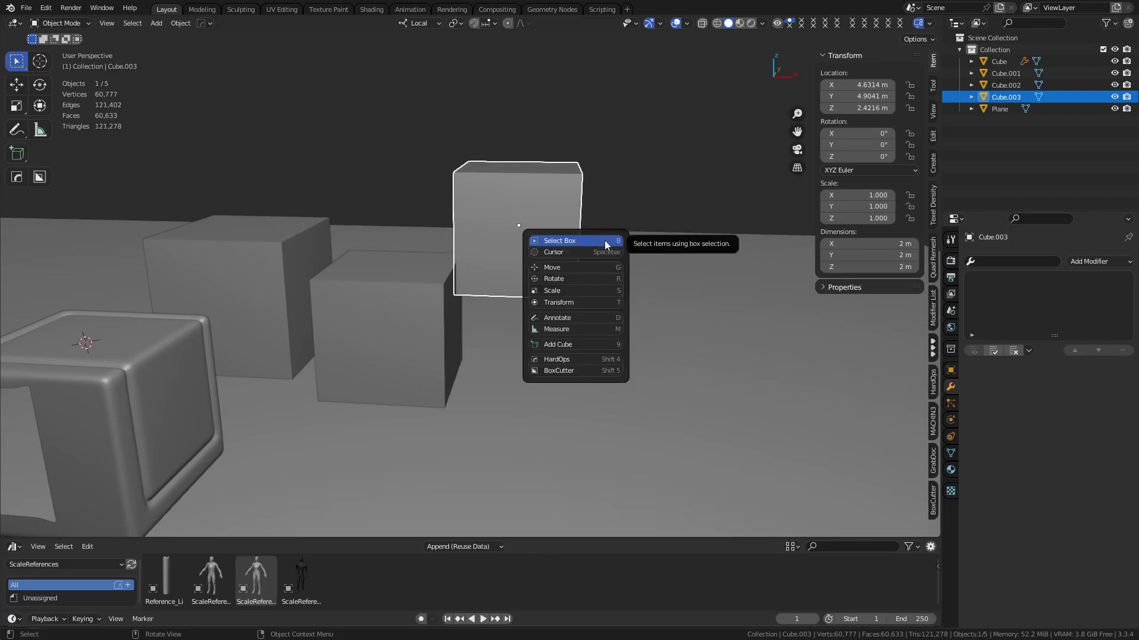
key(g)
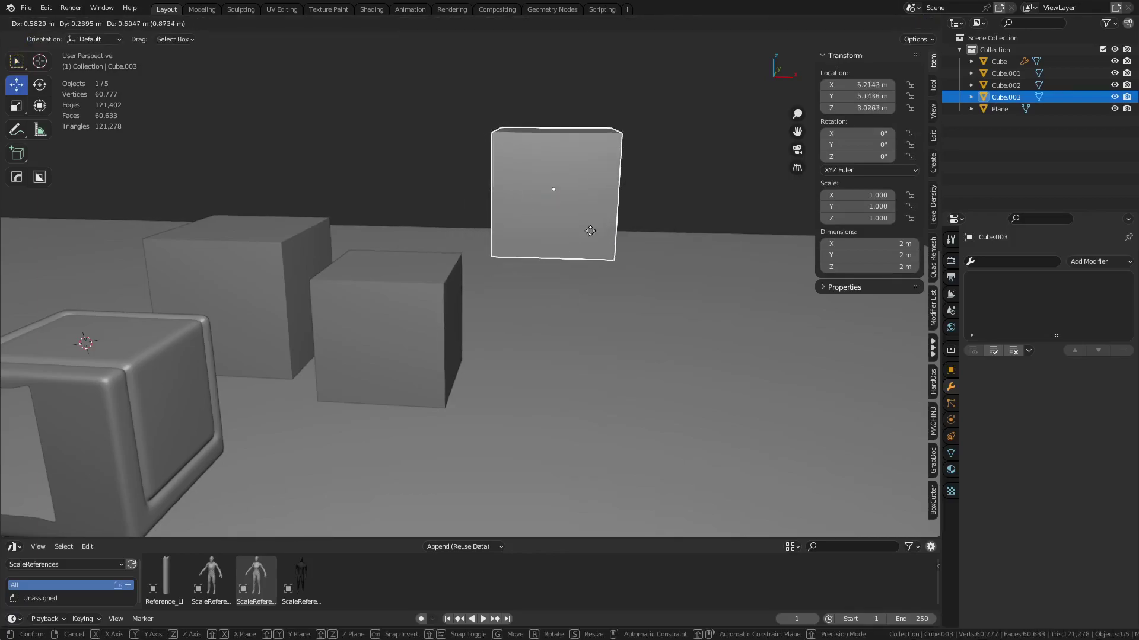
drag(546, 200, 560, 191)
Step: Rotate the raised cube about -41.9° around its local Y axis and about 17.7° around its local X axis
key(r)
key(x)
key(y)
click(650, 228)
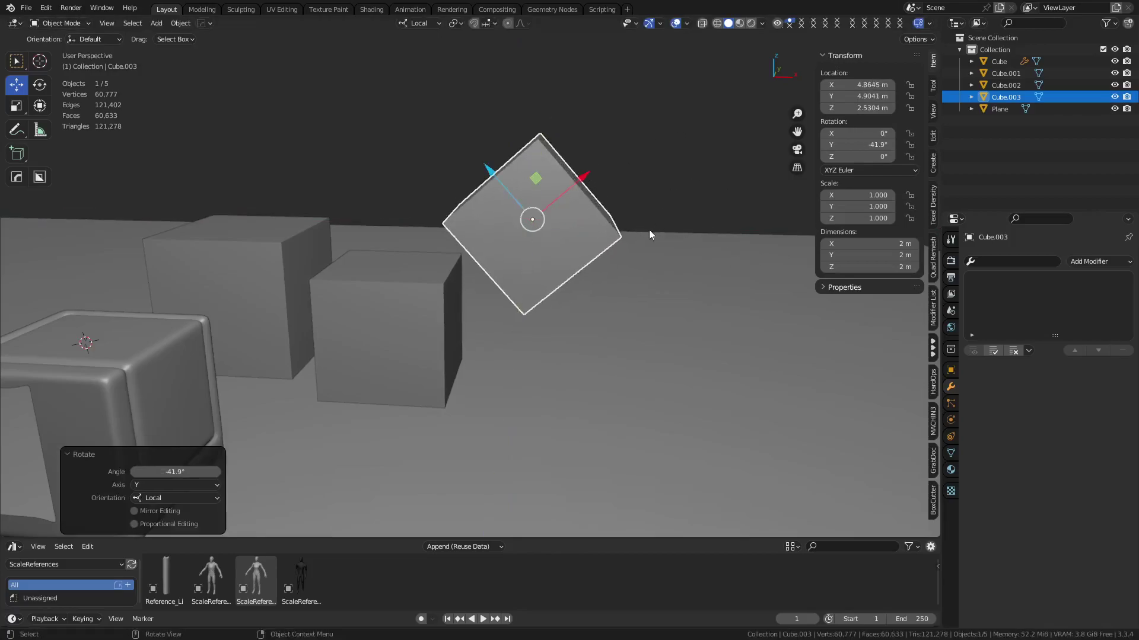
click(419, 24)
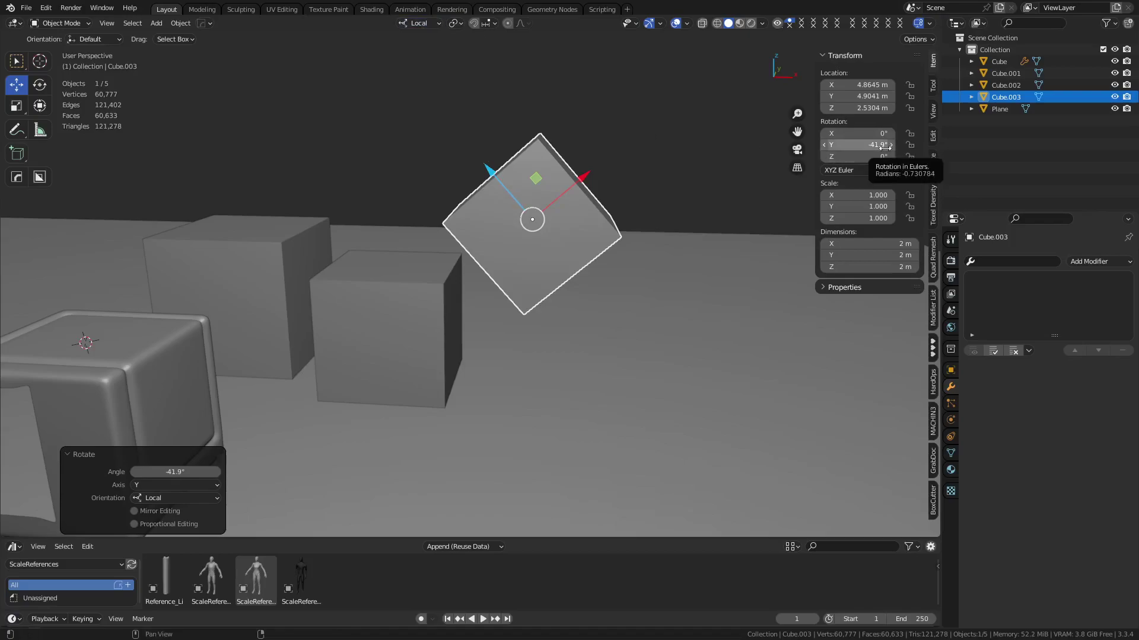
key(r)
key(x)
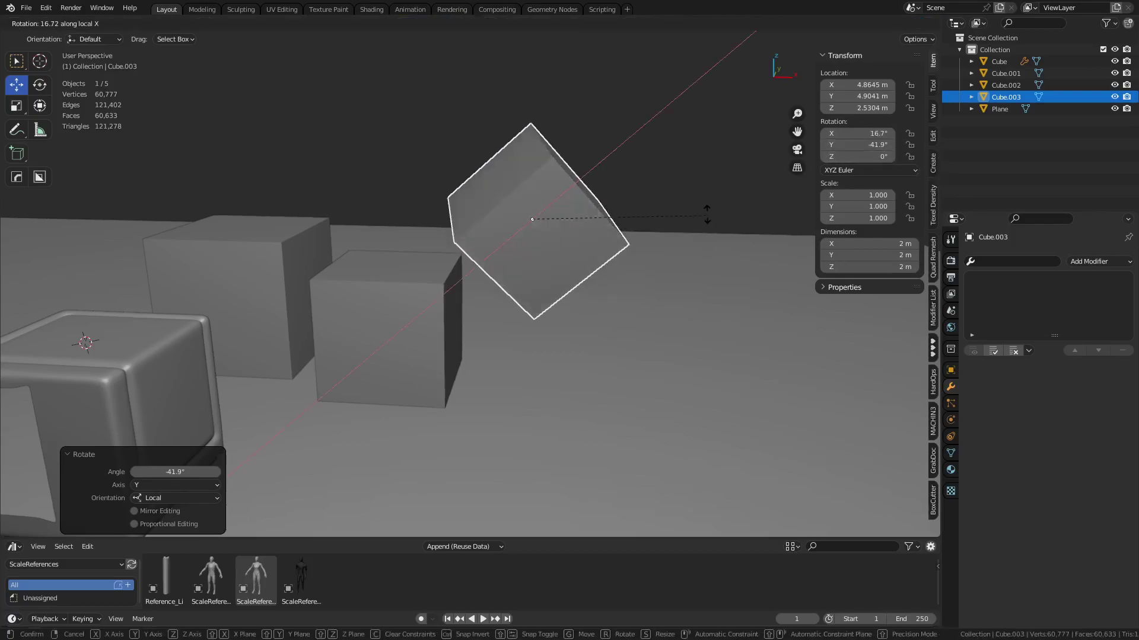
click(549, 223)
Step: Rotate the raised cube's entire mesh freely in Edit Mode and return to Object Mode
middle_drag(549, 223, 712, 237)
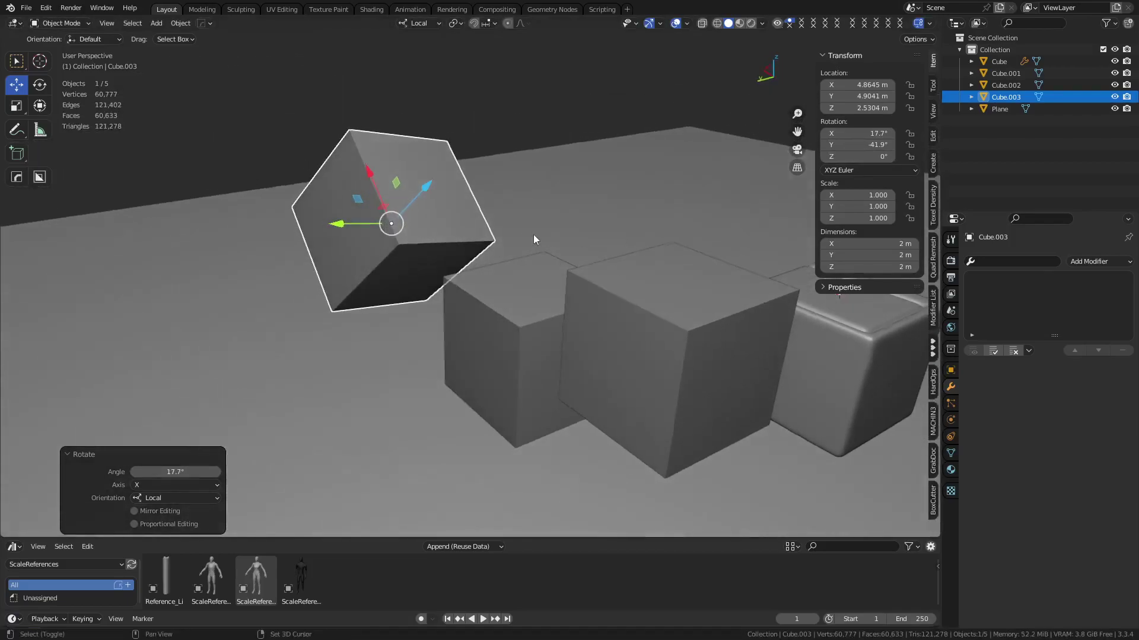
middle_drag(523, 237, 509, 252)
key(ctrl+Tab)
click(593, 212)
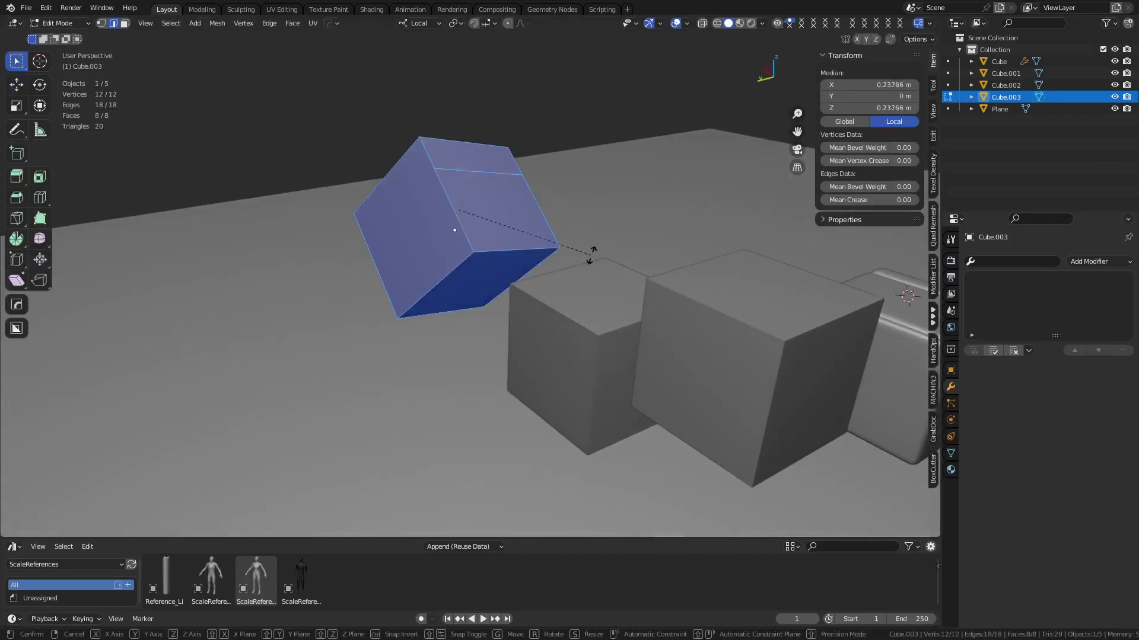
key(r)
click(579, 152)
key(Tab)
click(578, 125)
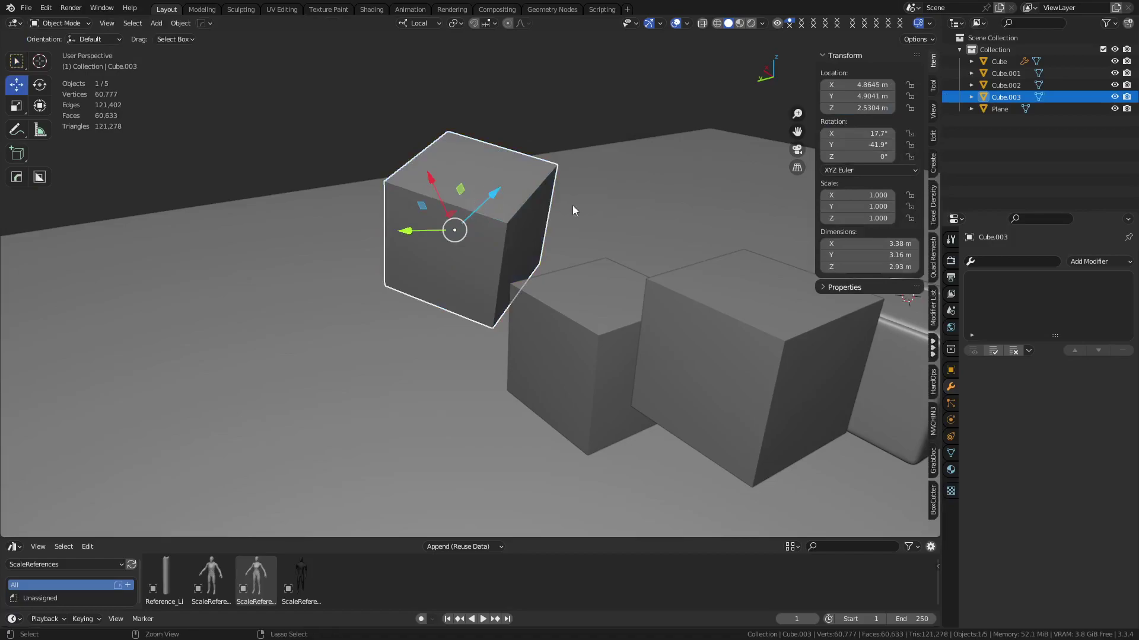
Step: Reenter Edit Mode on the raised cube and dissolve the extra edge across its upper side
key(Tab)
key(ctrl+Tab)
click(656, 198)
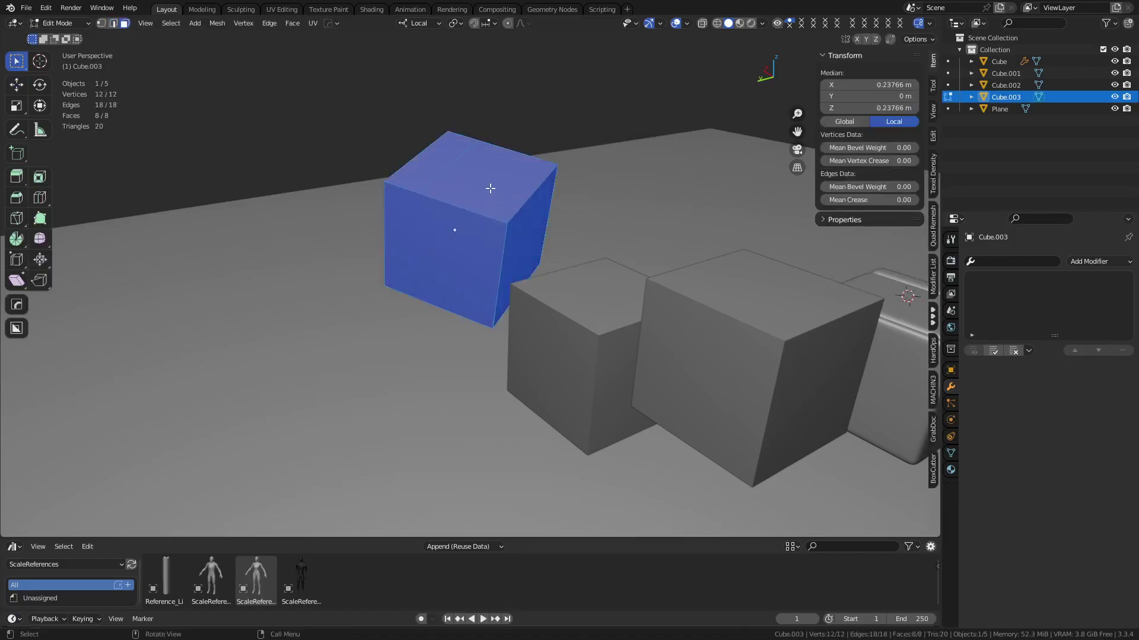
click(489, 178)
shift+click(431, 163)
key(ctrl+x)
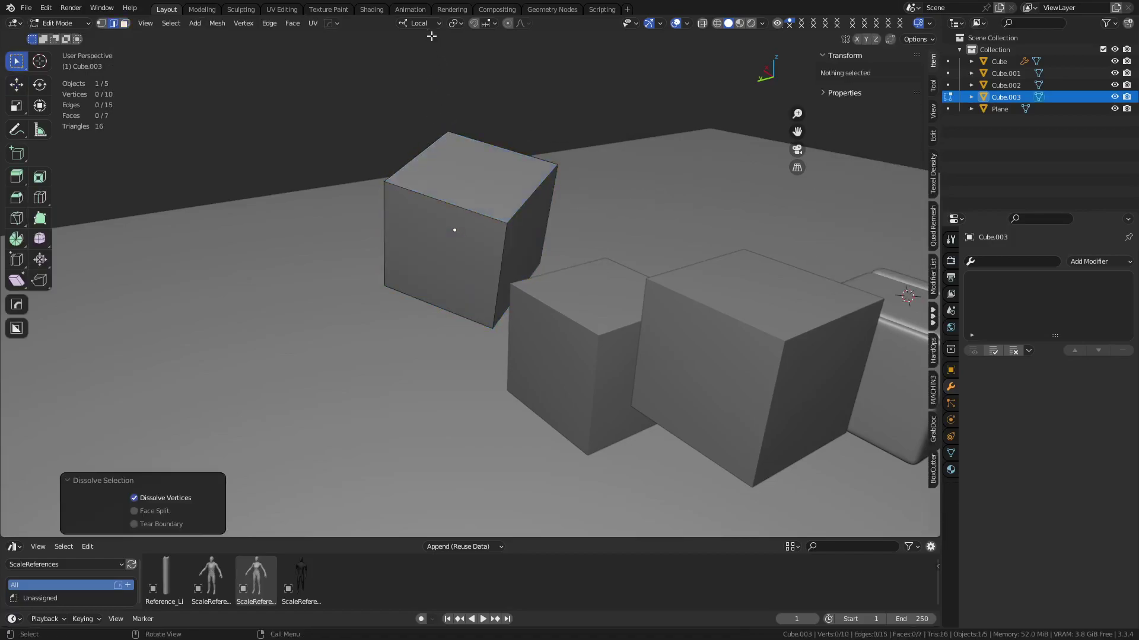
Step: Set the transform orientation to Normal and try moving the raised cube's top face along its normal Z axis
click(420, 23)
click(394, 86)
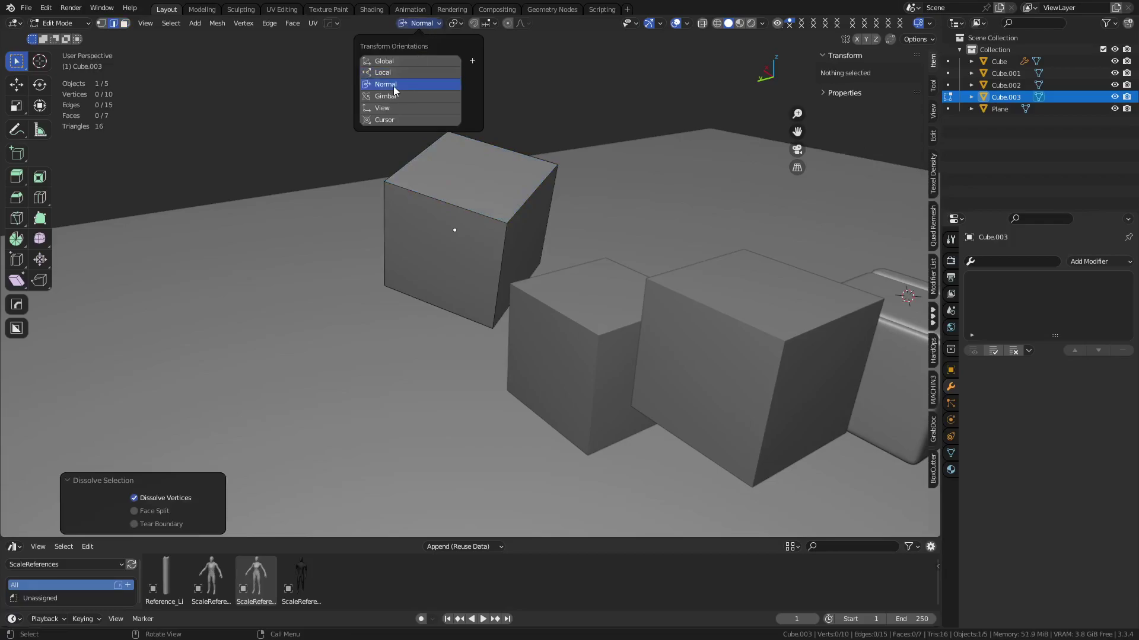
click(455, 176)
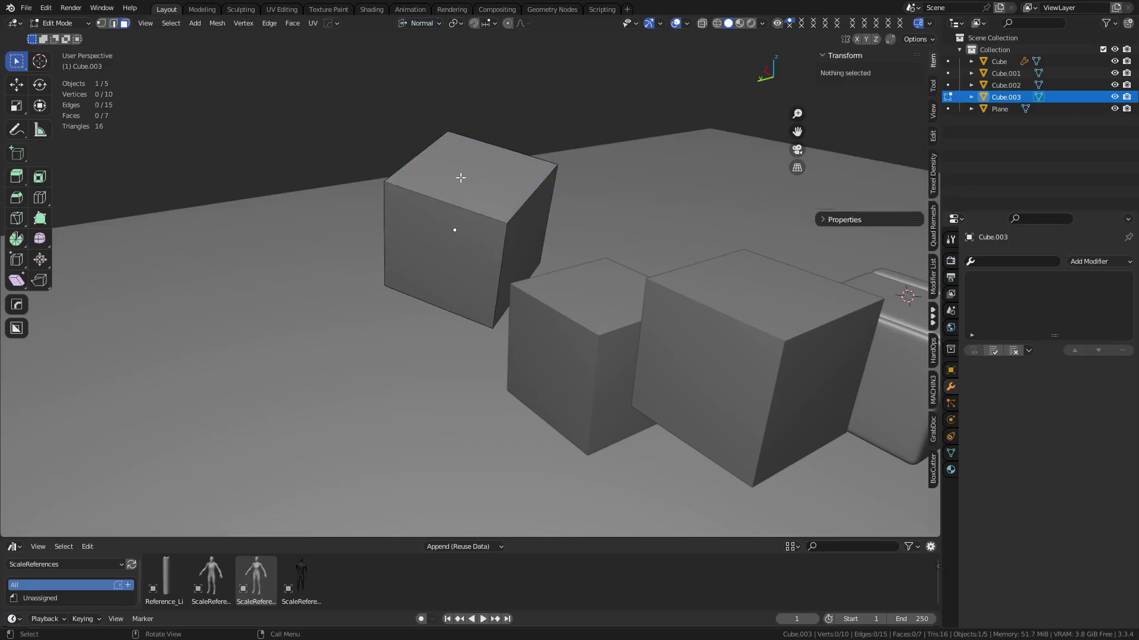
key(3)
click(493, 204)
key(g)
key(z)
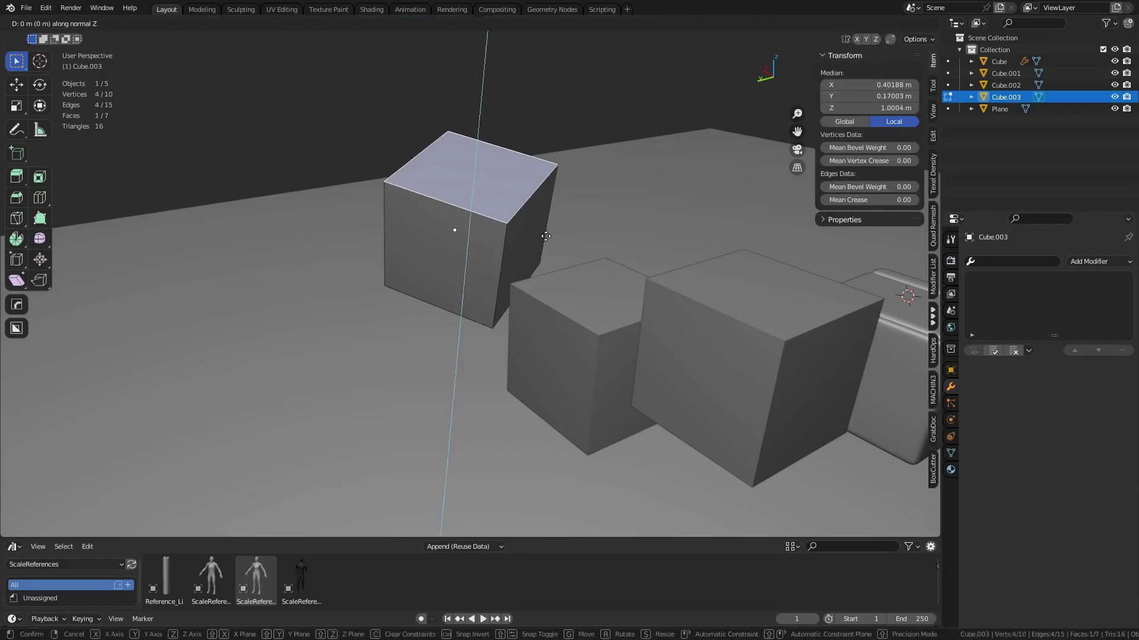
key(Escape)
middle_drag(582, 226, 468, 210)
key(g)
key(z)
key(Escape)
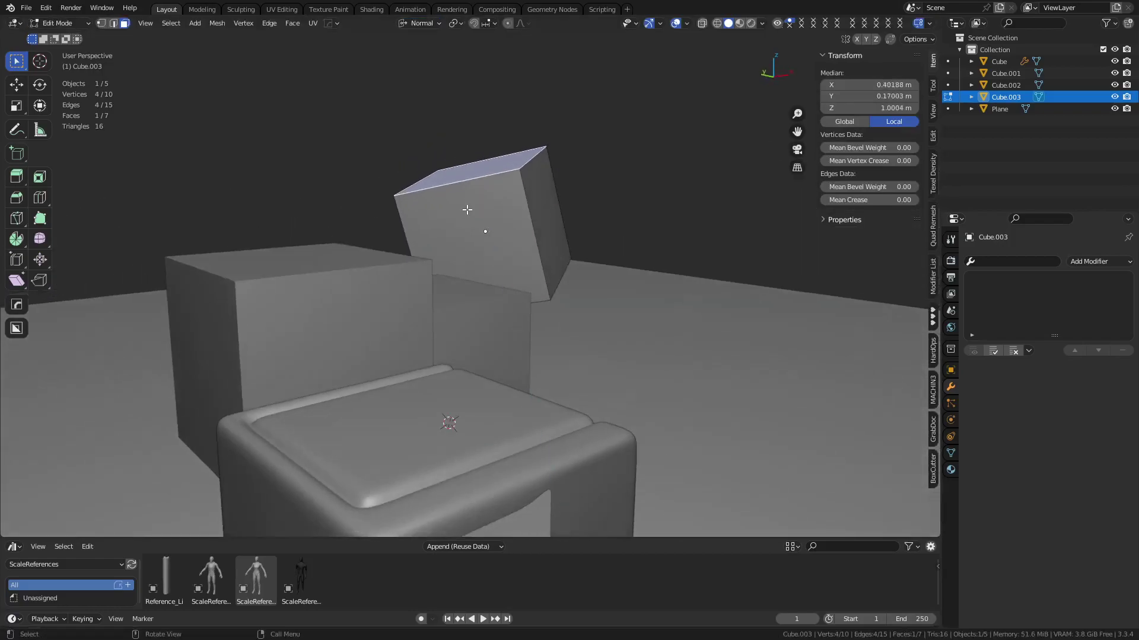
Step: Display the vertex, split and face normals of the raised cube at size 0.77
click(685, 24)
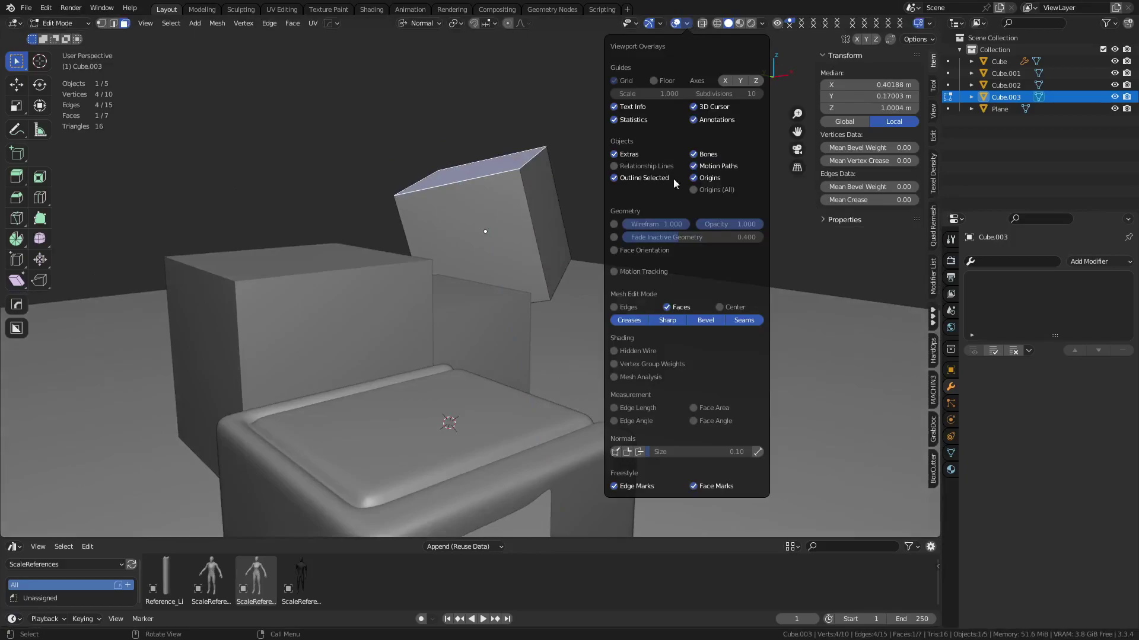
click(617, 452)
drag(652, 452, 667, 454)
click(628, 452)
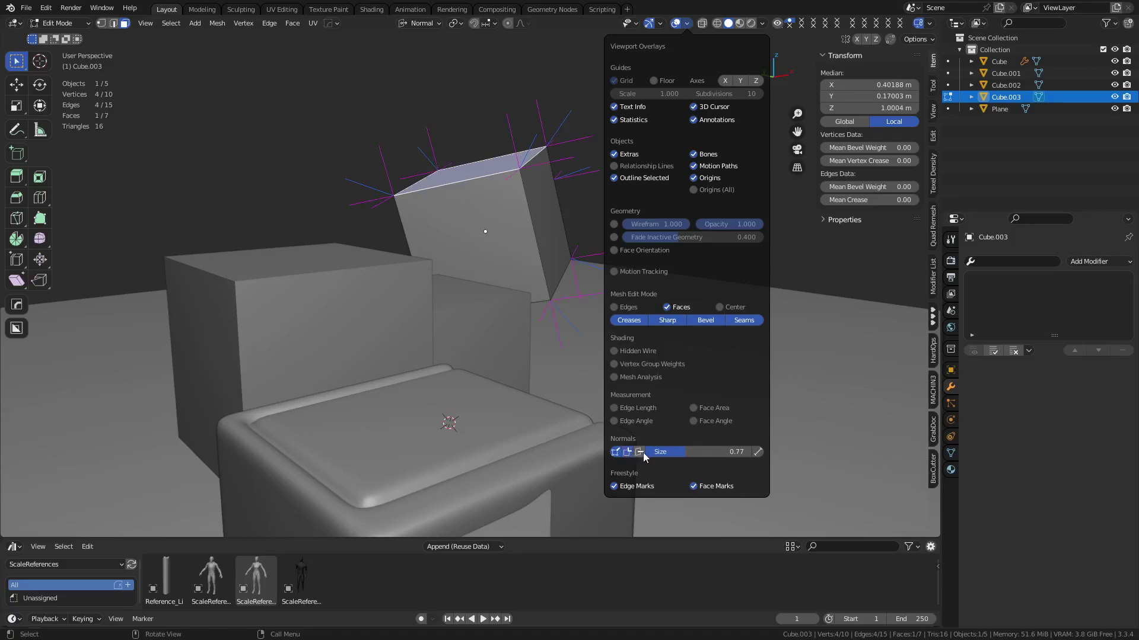
click(640, 453)
middle_drag(499, 210, 516, 225)
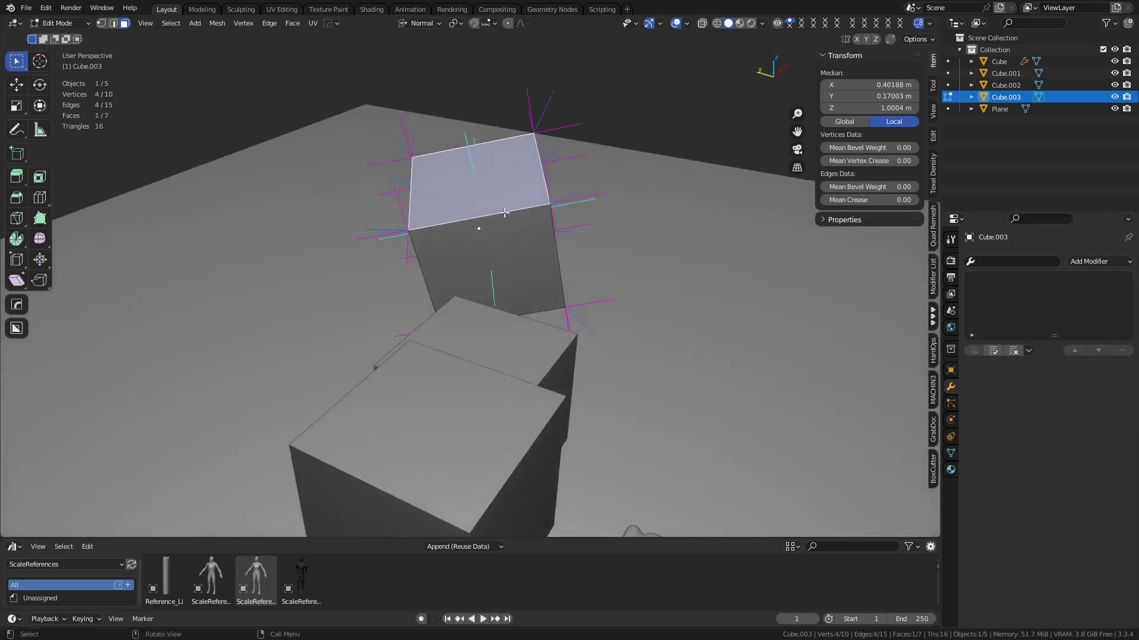
middle_drag(596, 255, 617, 284)
Step: Look at the Extrude options, select the raised cube's narrow side face, and hide the normals display
key(alt+e)
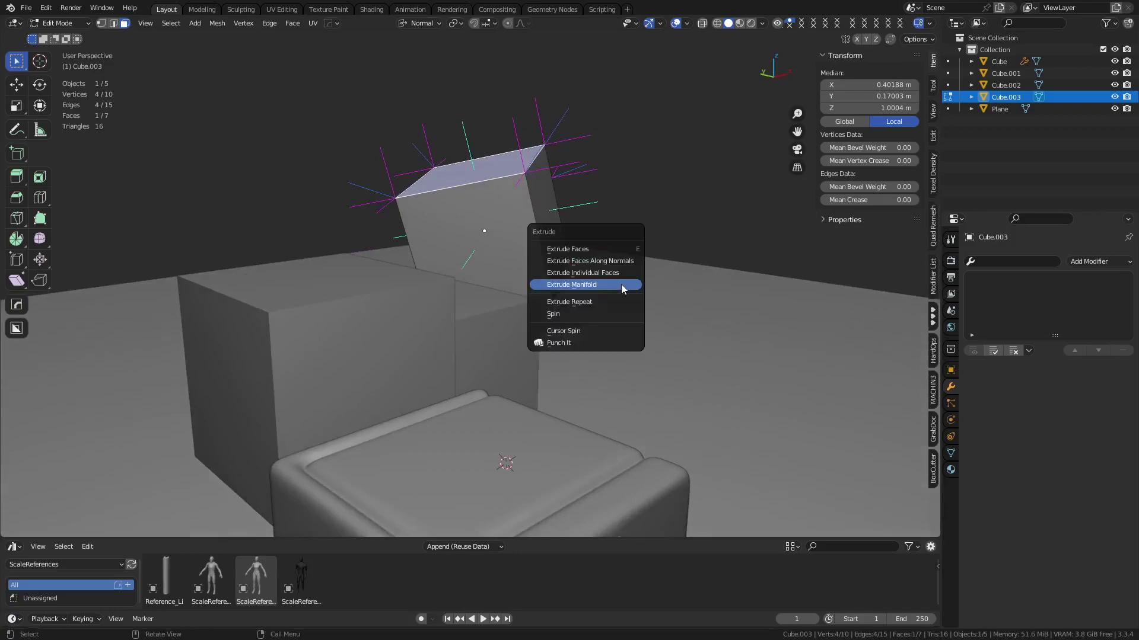
click(614, 267)
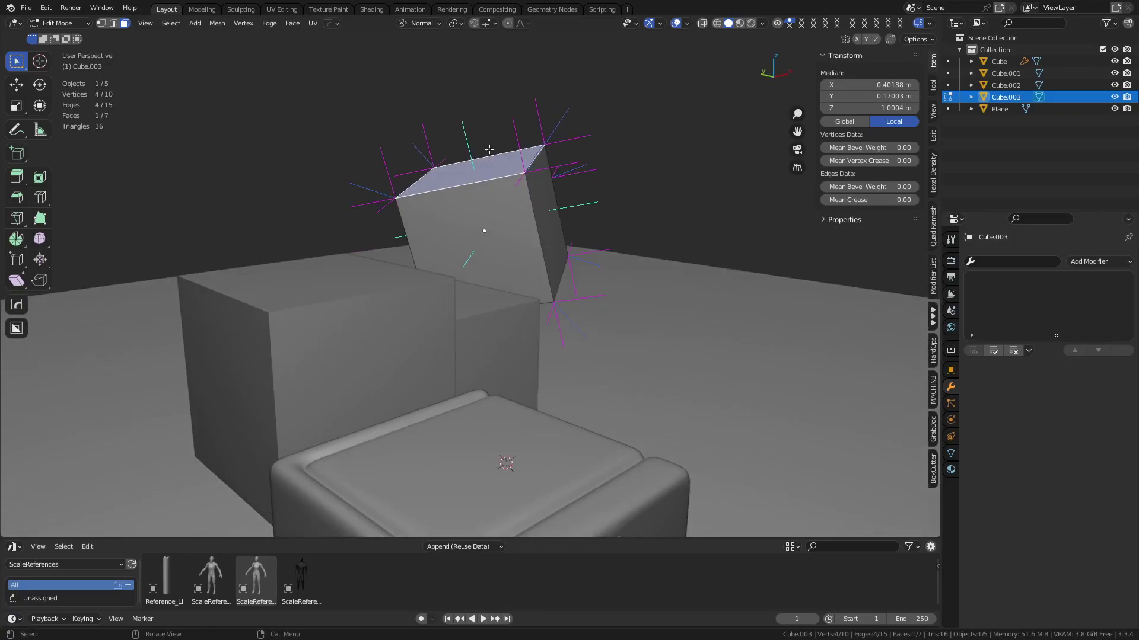
click(545, 219)
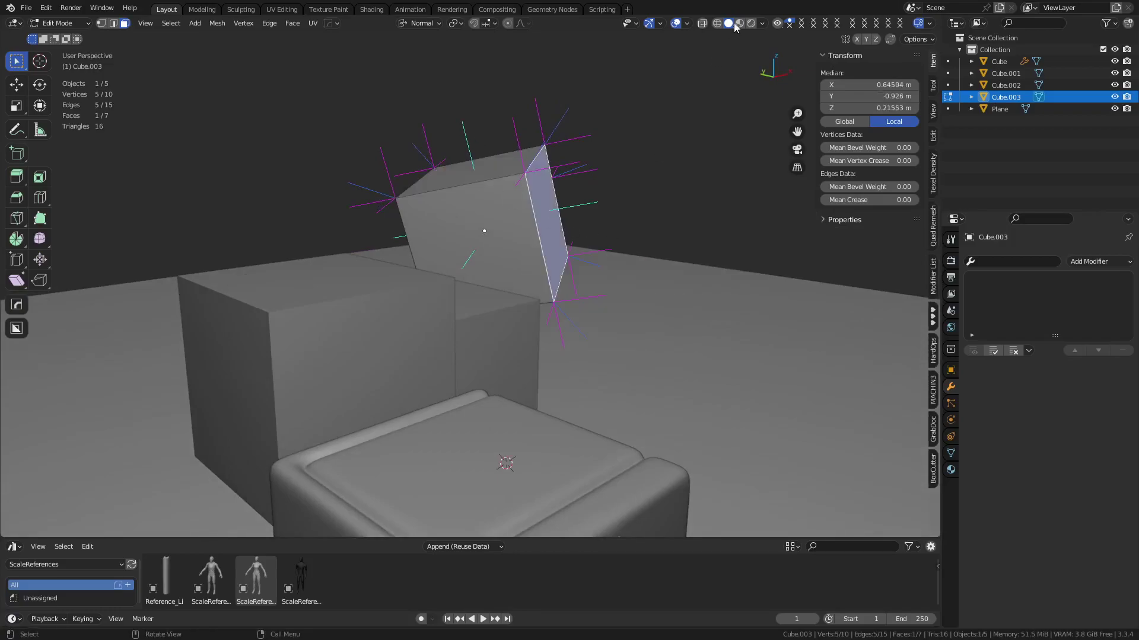
click(762, 23)
click(689, 23)
Step: Try extruding the raised cube's side face about 2.19 m along its normal, and undo it
key(e)
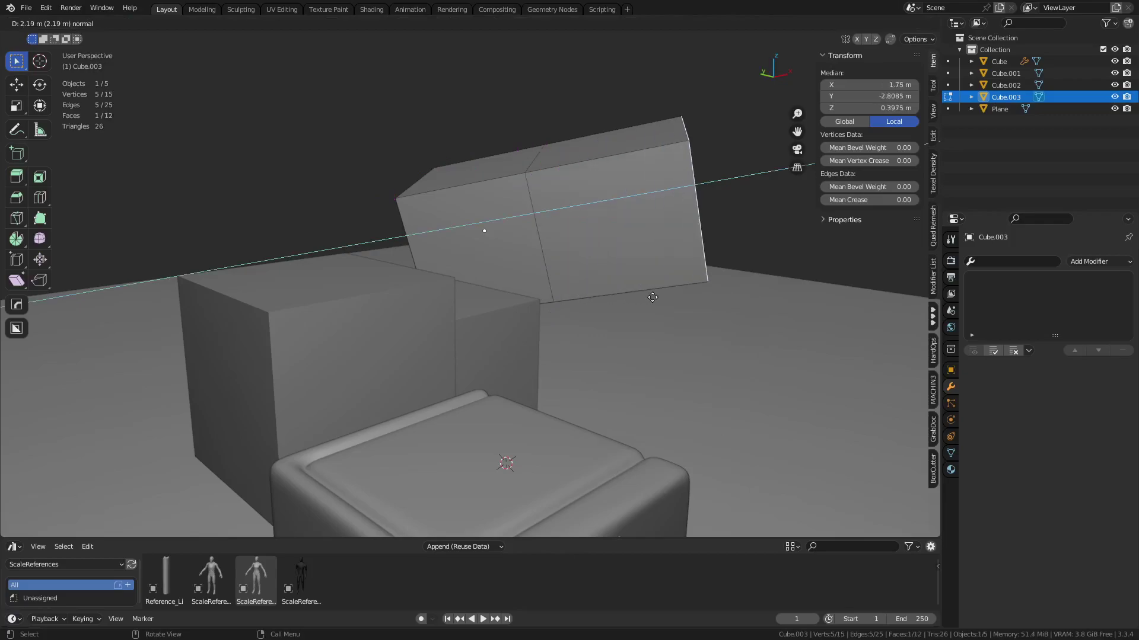
click(653, 297)
key(ctrl+z)
Step: Select the raised cube's top and side faces with the side face active, and try extruding both together along their shared normal
click(497, 156)
shift+click(531, 187)
key(e)
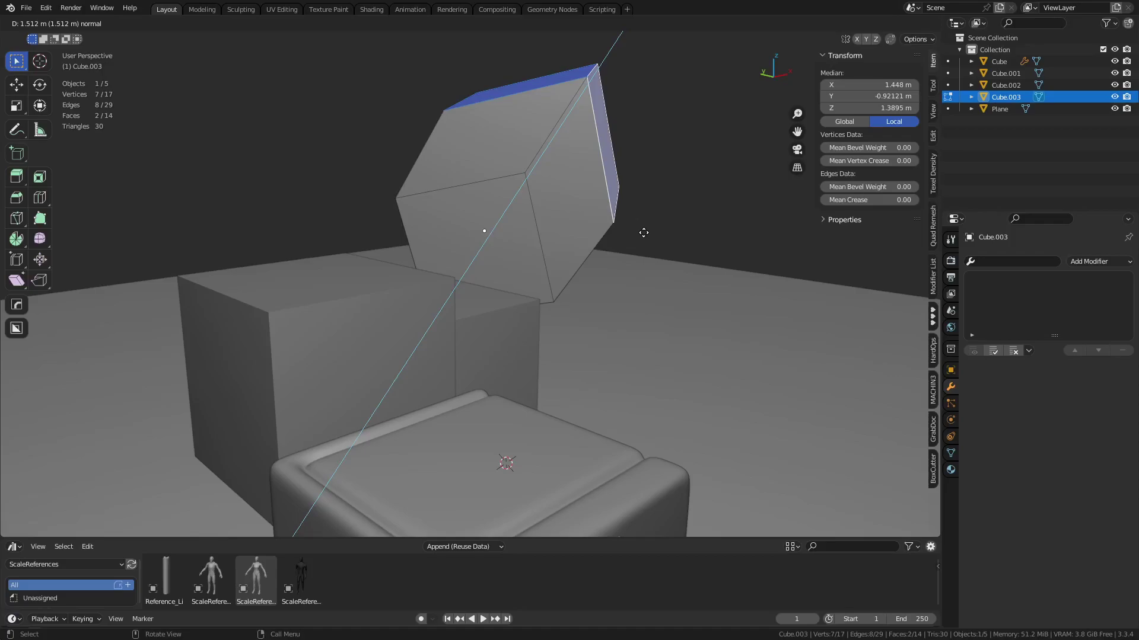
right_click(643, 233)
key(ctrl+z)
Step: Set the pivot to Active Element for the two selected faces through the Transform Pie
key(shift+s)
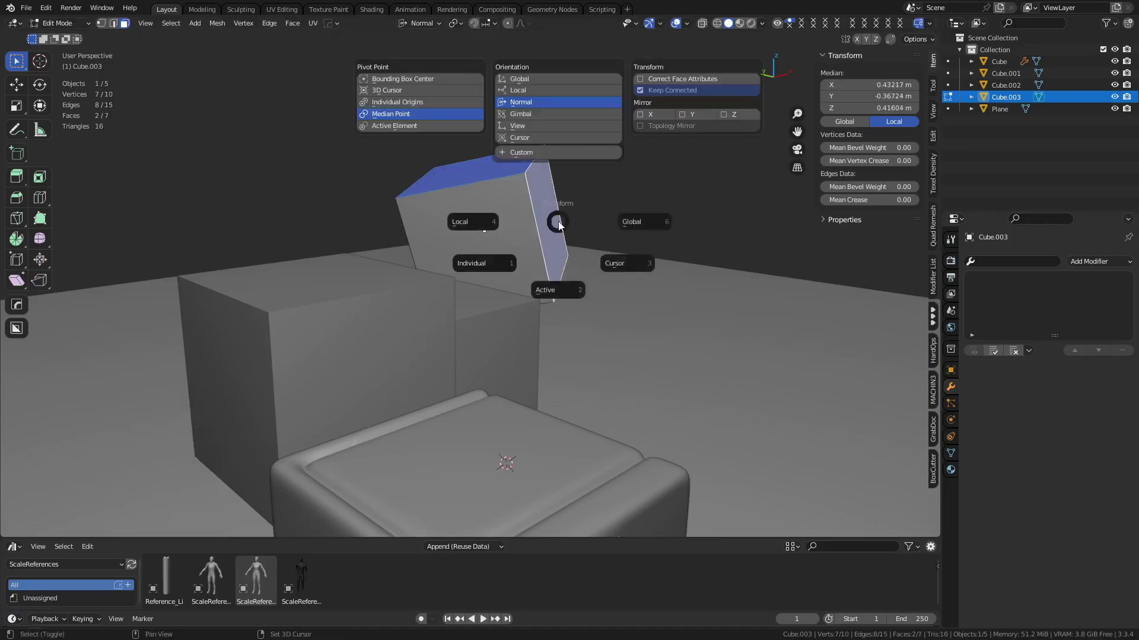
click(411, 127)
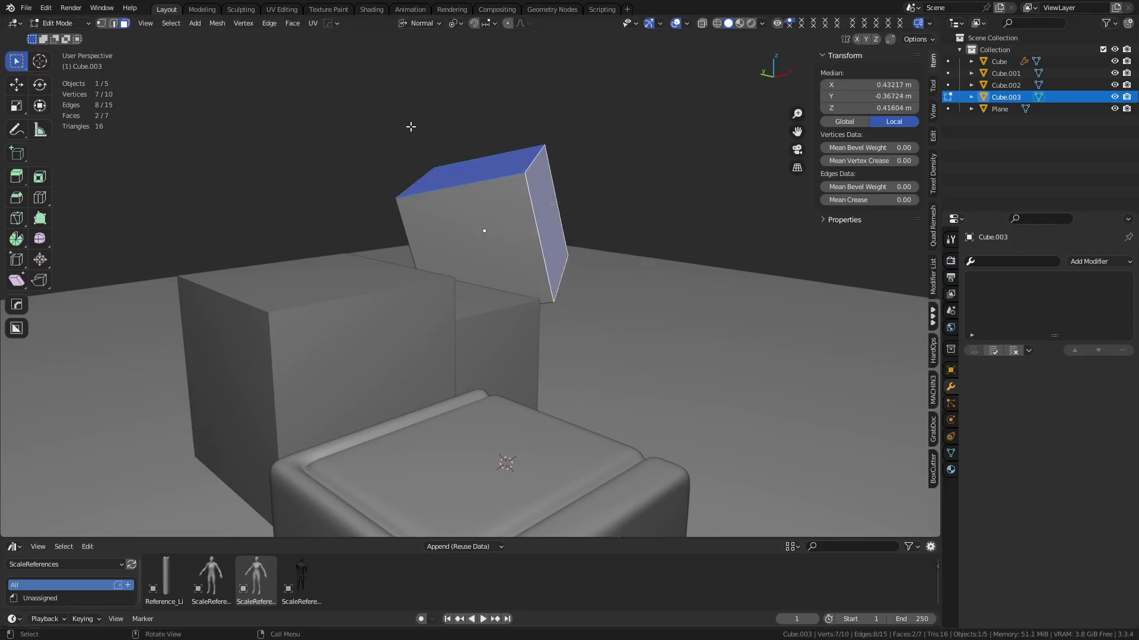
Step: Try extruding the raised cube's top and side faces together along their normal with the Active Element pivot, and undo it
key(e)
right_click(575, 330)
key(e)
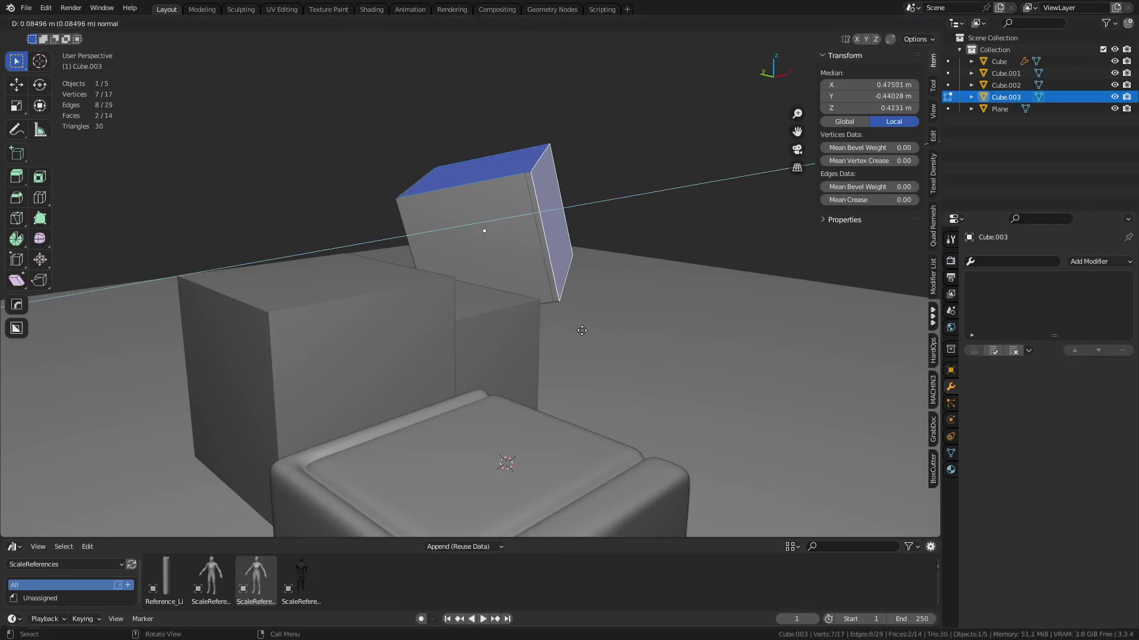
click(632, 332)
key(ctrl+z)
Step: Set the transform preset to Global through the Transform Pie, and select only the raised cube's top face
key(period)
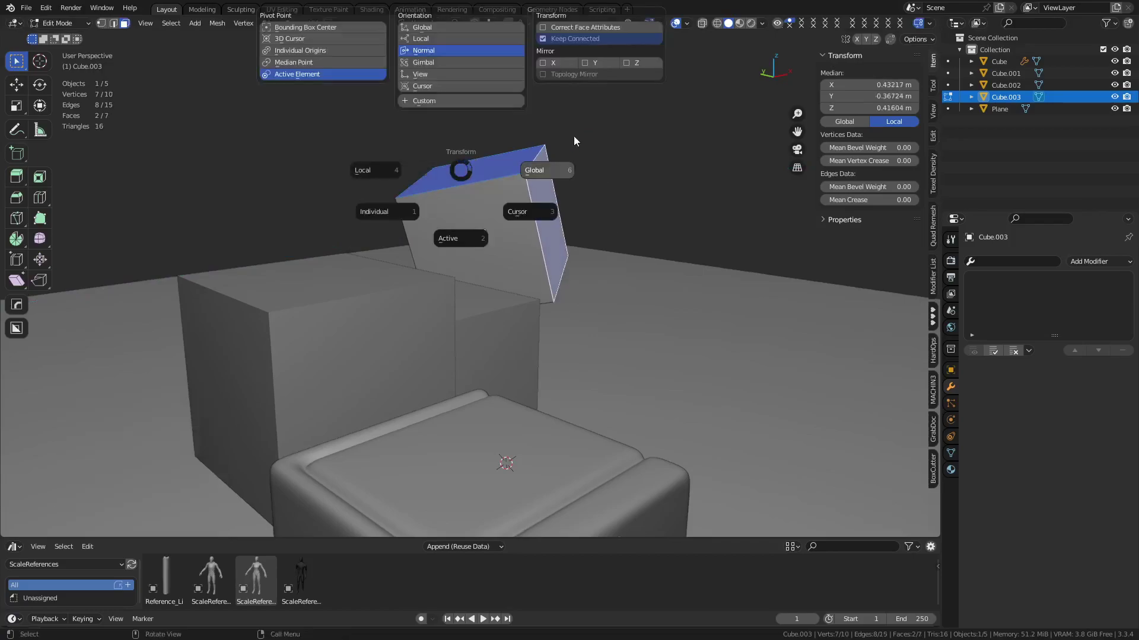
click(559, 165)
middle_drag(554, 212, 486, 88)
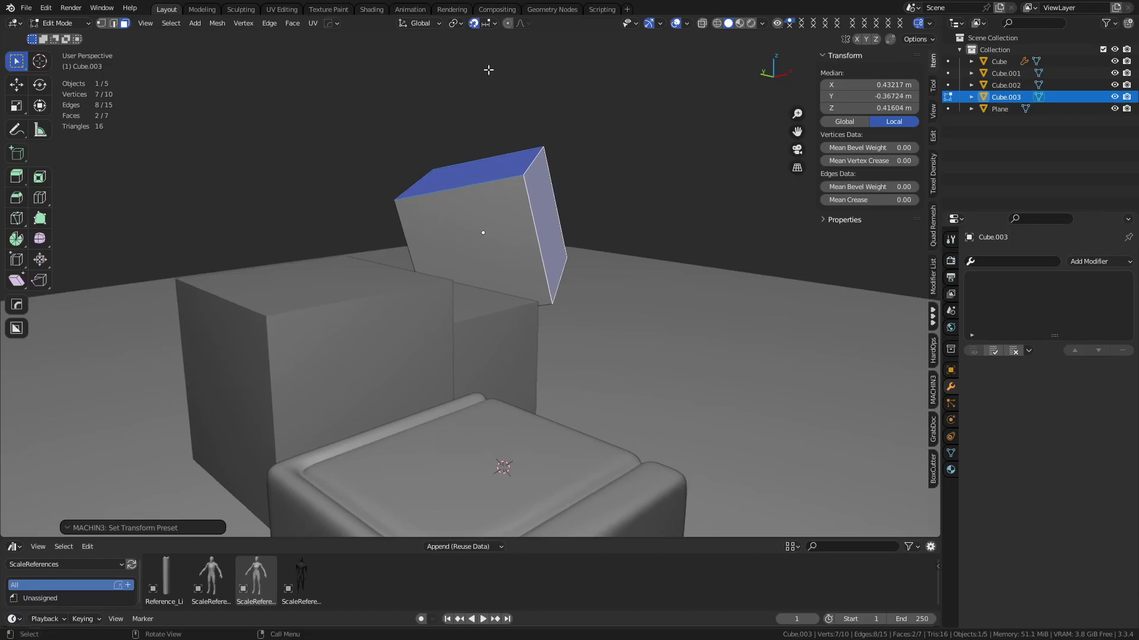
click(485, 25)
click(496, 158)
Step: Switch to Object Mode and delete the raised cube together with the two other plain cubes
key(ctrl+Tab)
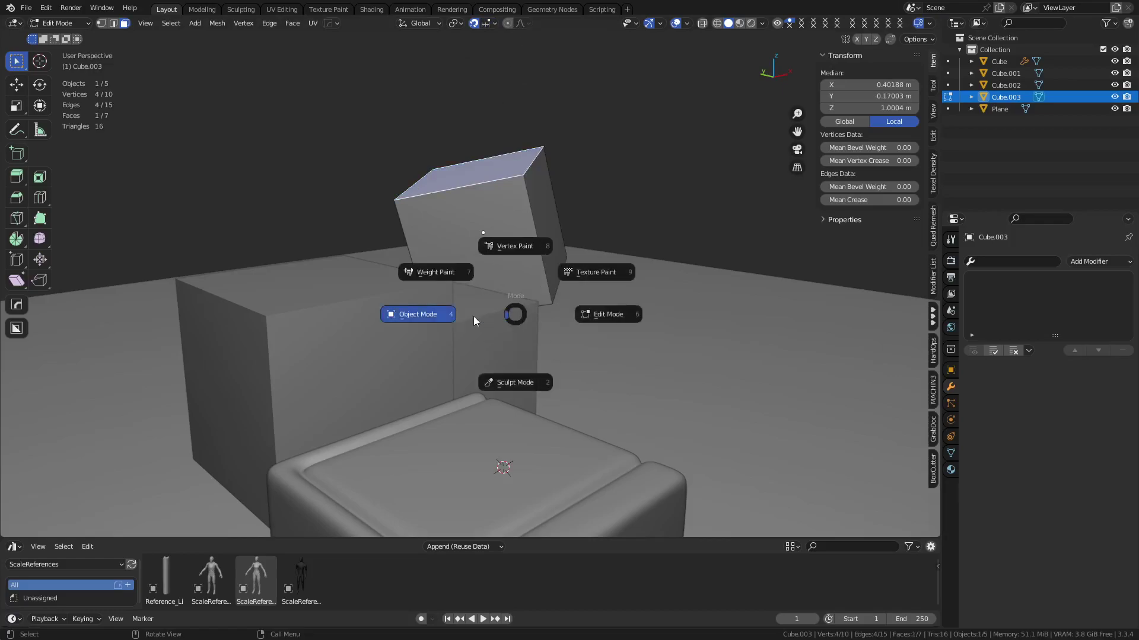
click(410, 320)
shift+click(407, 323)
key(x)
click(481, 323)
Step: Select the remaining rounded cube, frame it in the view, and switch it to Edit Mode
click(475, 440)
key(grave)
click(512, 473)
key(ctrl+Tab)
click(551, 454)
Step: Select a filled region of faces running from the cube's top panel over the rounded edge onto its side
scroll(408, 372, down, 4)
middle_drag(408, 373, 544, 363)
scroll(478, 412, up, 2)
click(395, 176)
ctrl+shift+click(538, 399)
Step: Hide the selected faces, compare the cube in Object Mode and Edit Mode, and reveal the faces again
key(h)
key(ctrl+z)
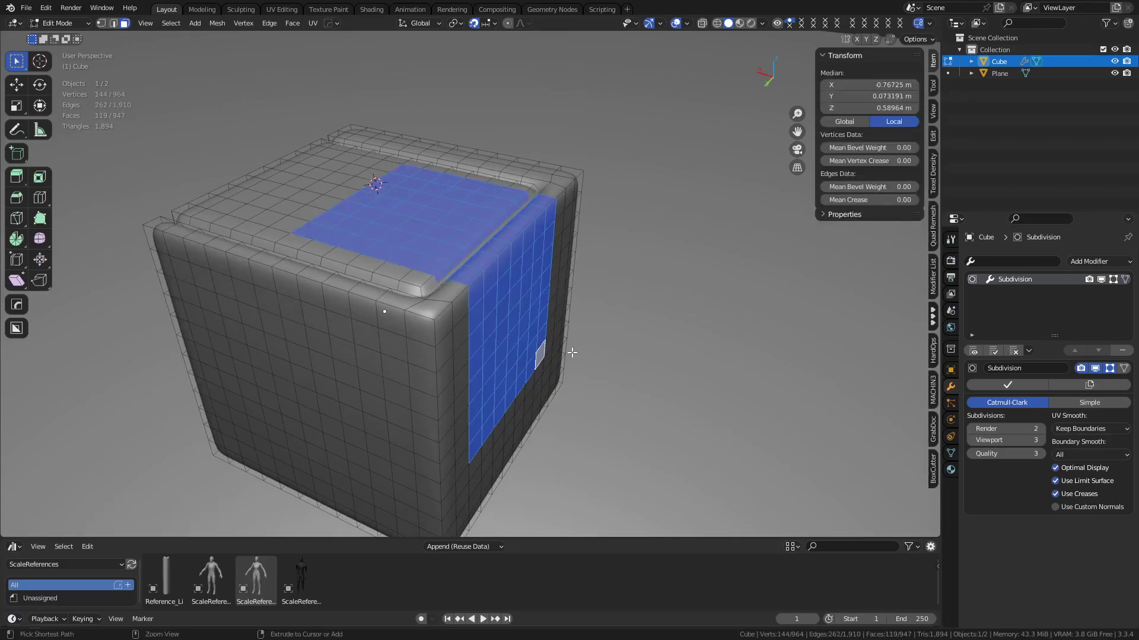
key(h)
key(Tab)
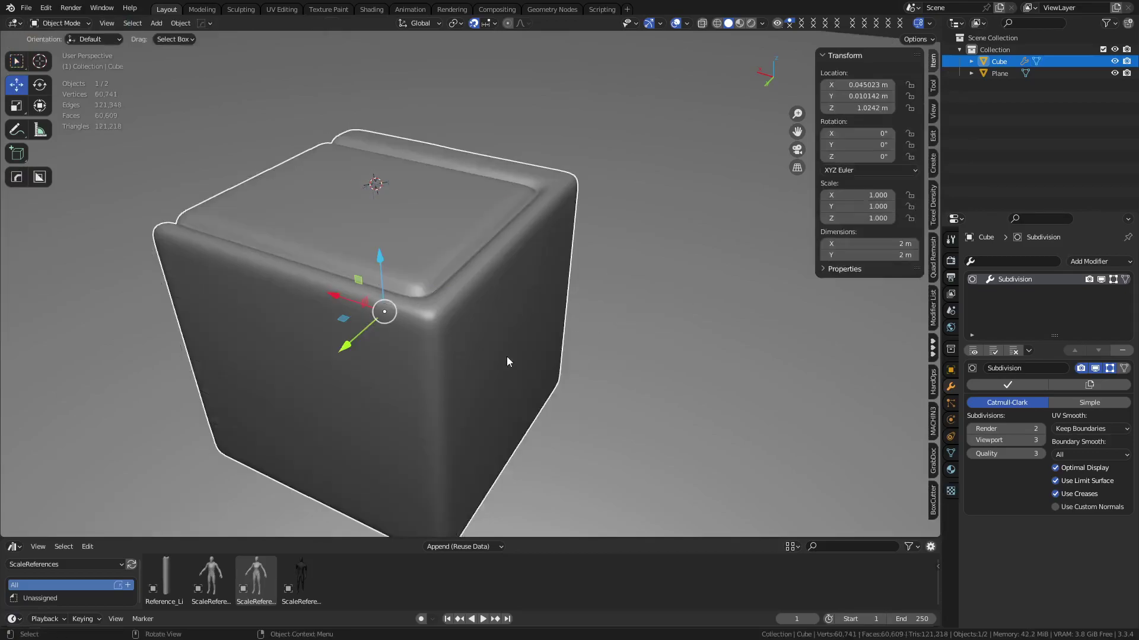
key(ctrl+Tab)
click(452, 261)
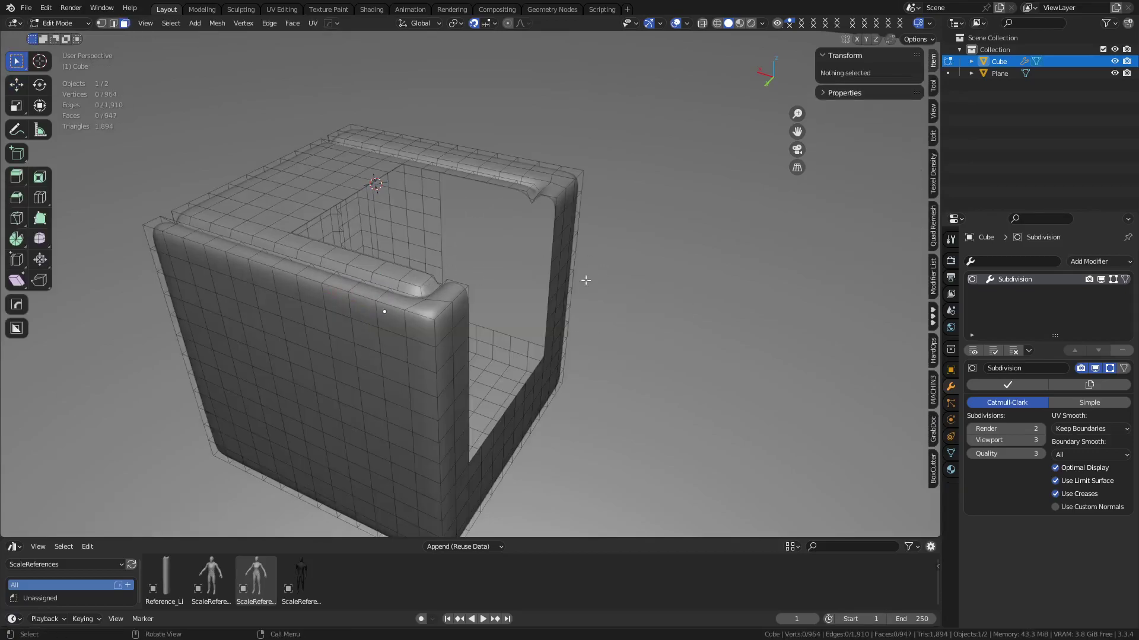
key(alt+h)
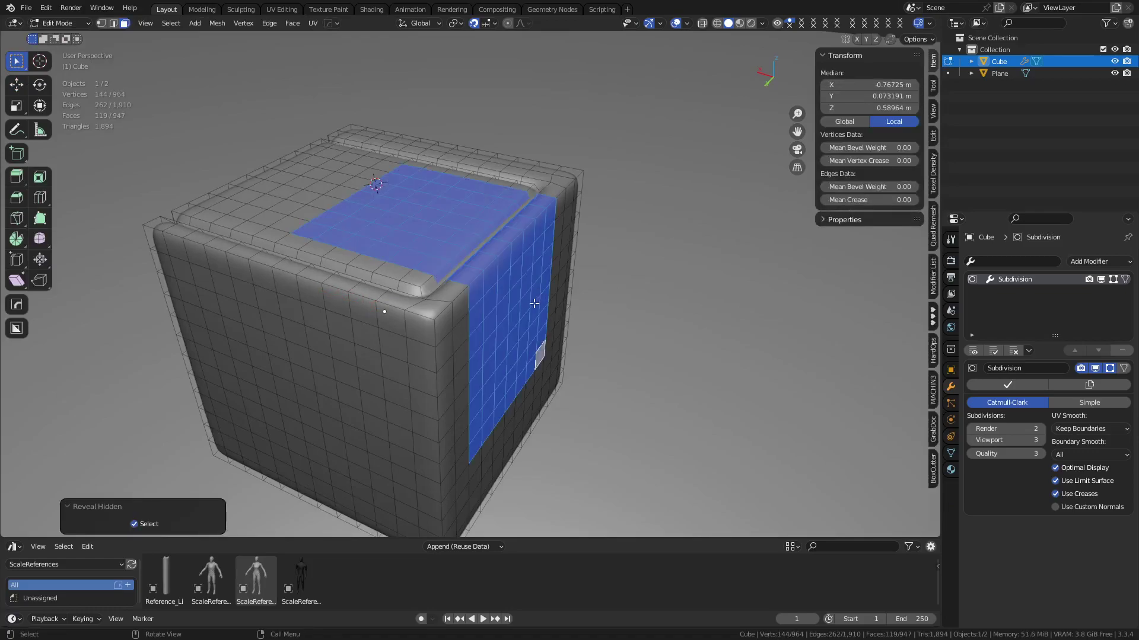
Step: Isolate the selected region by hiding all other faces, and select a face path from its side onto its top
key(shift+h)
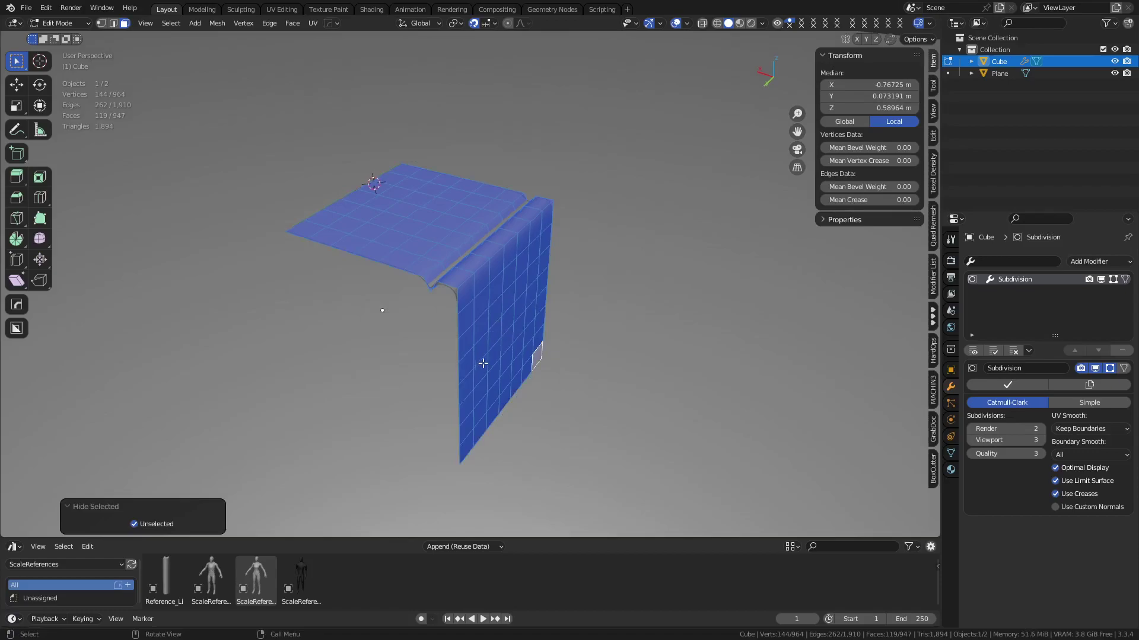
middle_drag(481, 366, 416, 339)
click(342, 350)
middle_drag(343, 350, 373, 380)
ctrl+click(351, 181)
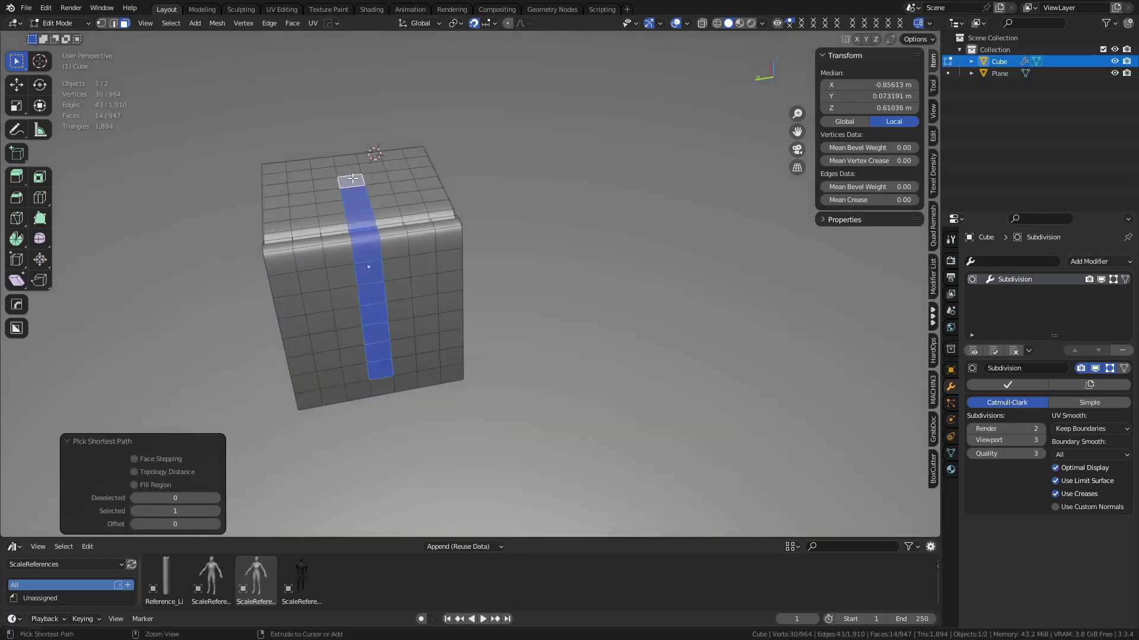
Step: Turn snapping off and Proportional Editing on, and reselect the central strip of faces from the top down the side
click(478, 24)
key(alt+a)
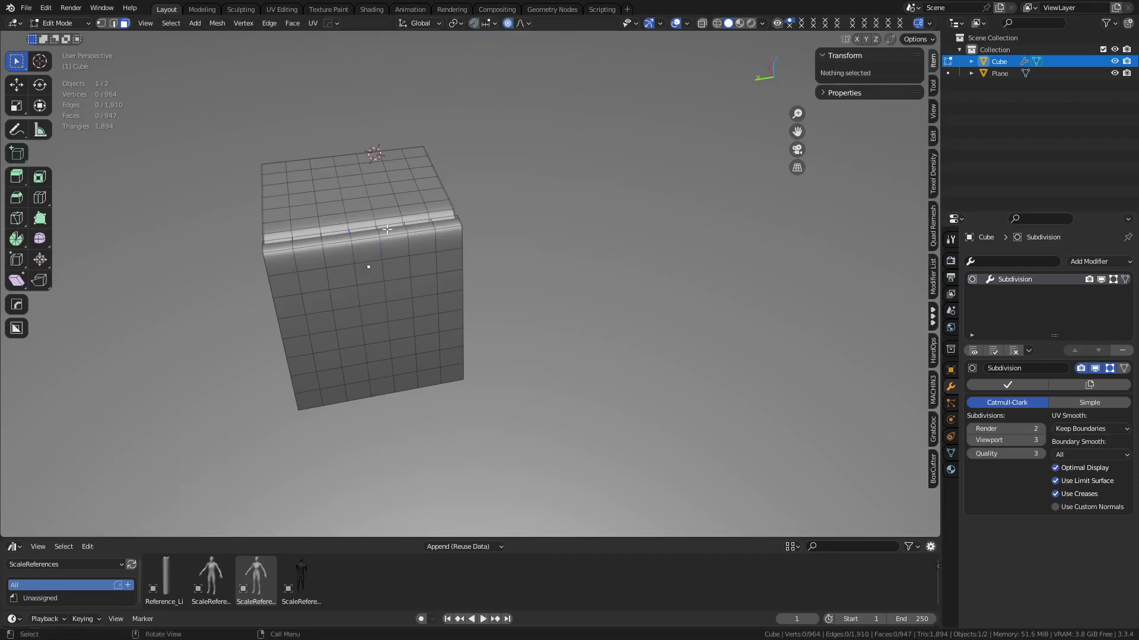
click(344, 178)
ctrl+click(379, 351)
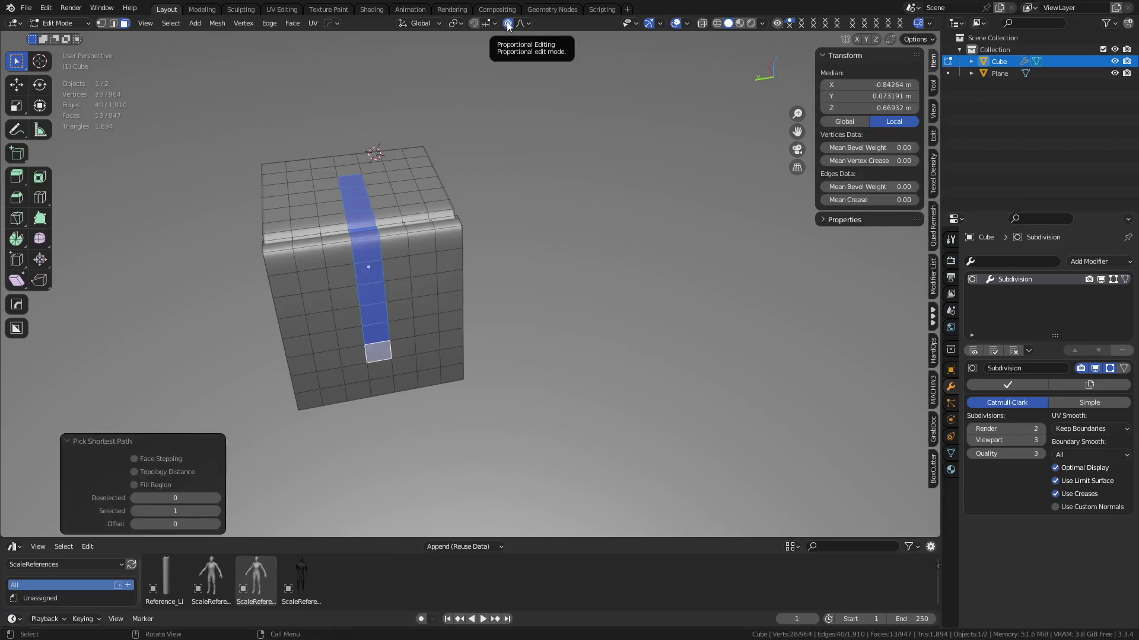
Step: Try moving the strip freely with an adjusted proportional influence, reveal the hidden faces, and undo both operations
middle_drag(480, 351, 415, 320)
key(g)
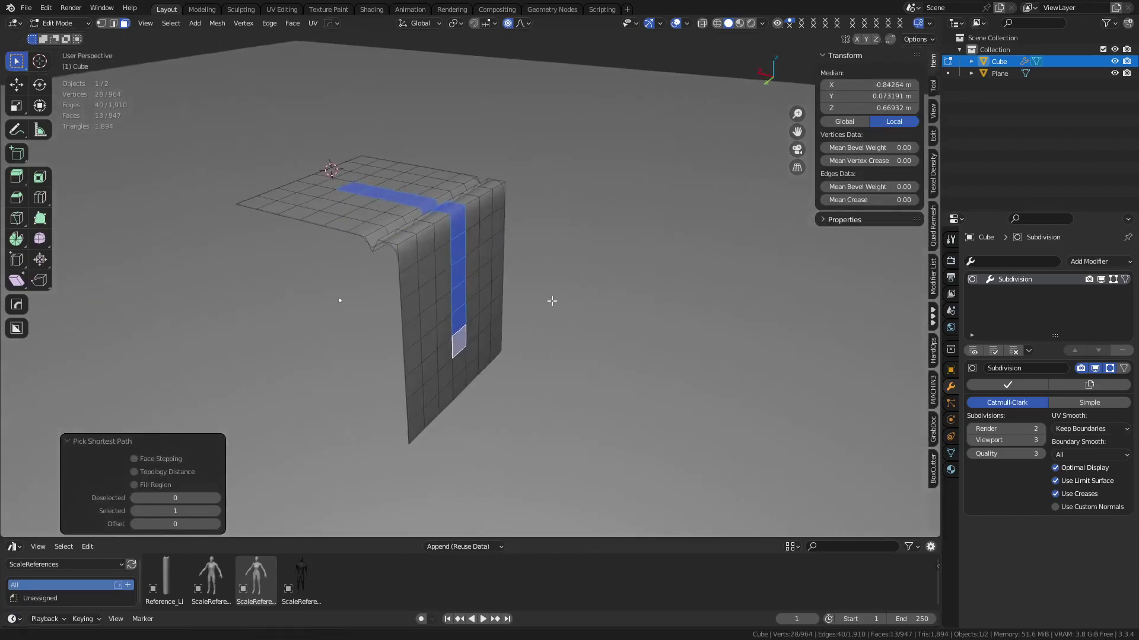
scroll(567, 278, up, 5)
scroll(567, 281, down, 8)
scroll(567, 284, up, 11)
middle_drag(568, 286, 542, 288)
click(617, 262)
key(alt+h)
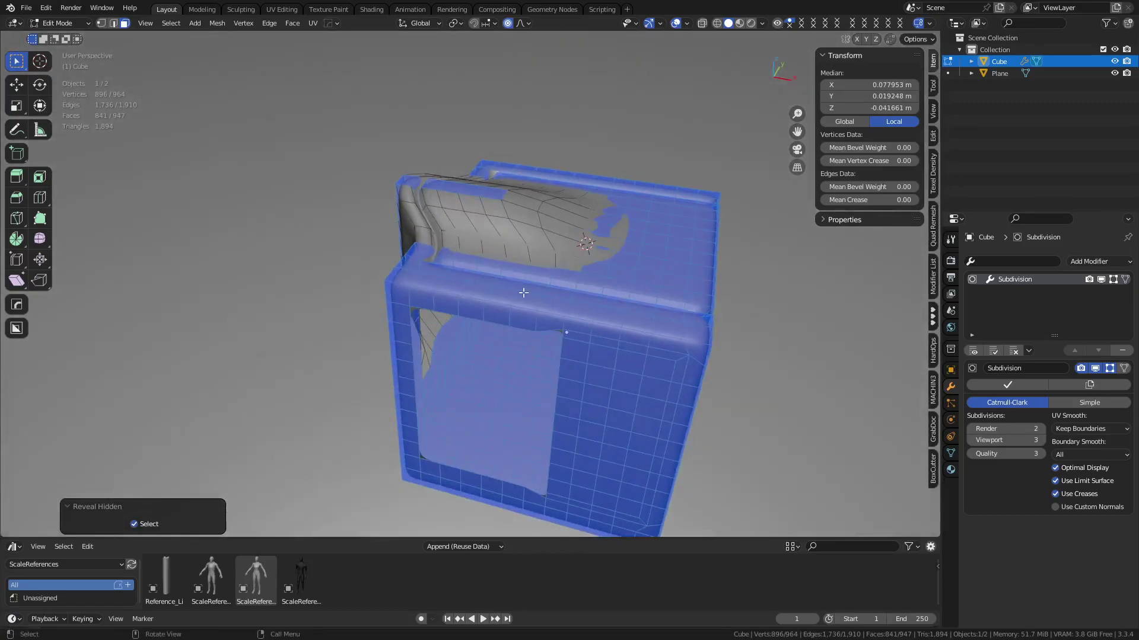
middle_drag(330, 322, 414, 325)
key(ctrl+z)
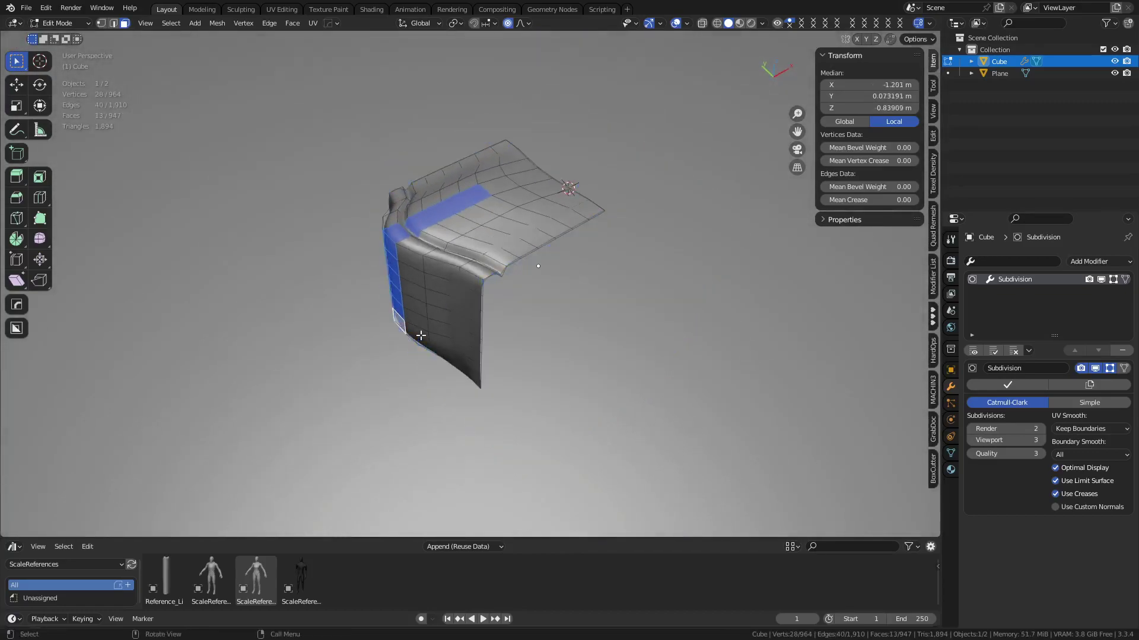
key(ctrl+z)
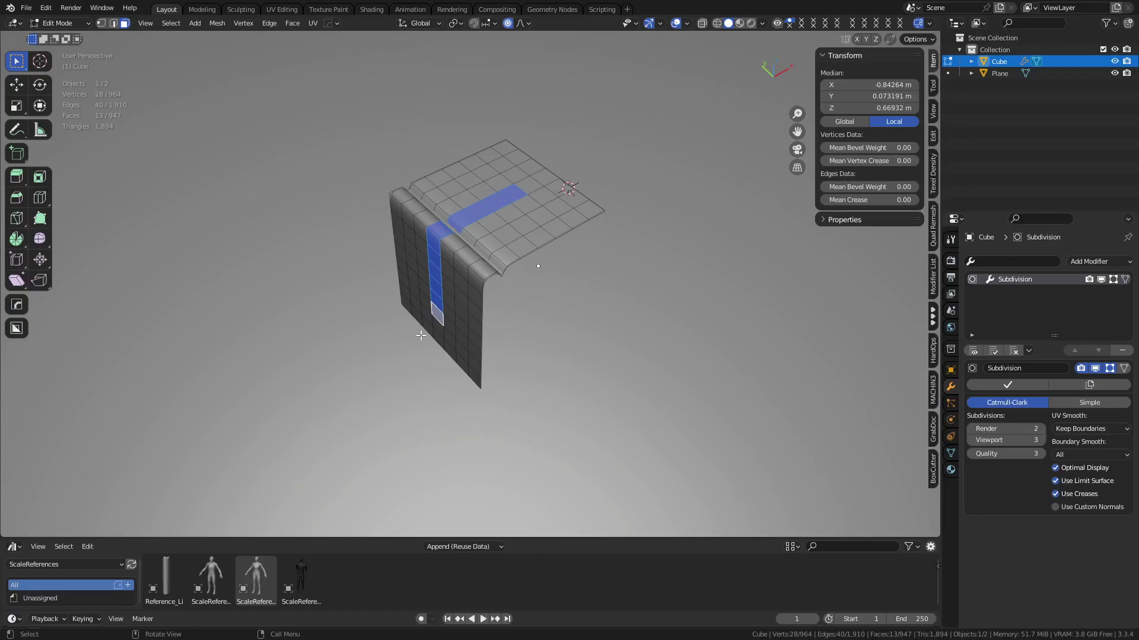
Step: Reveal the hidden faces and select only the central strip running from the side onto the top
key(alt+h)
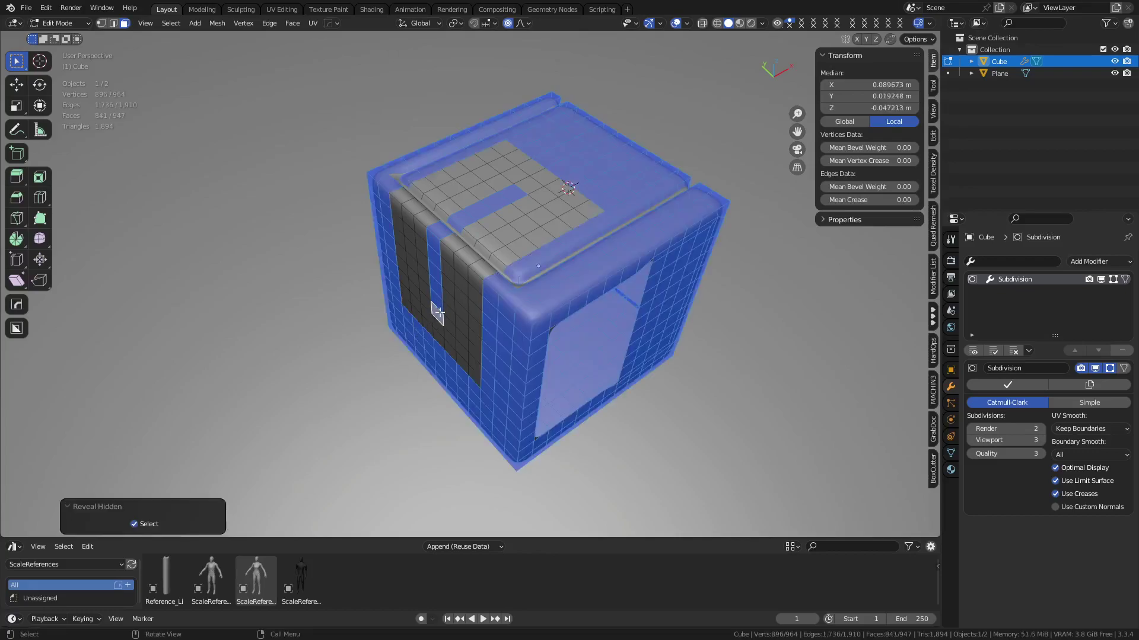
click(438, 312)
ctrl+click(513, 192)
Step: Try moving the strip on the fully revealed mesh with a proportional size of about 2.36 m
key(g)
scroll(453, 305, down, 17)
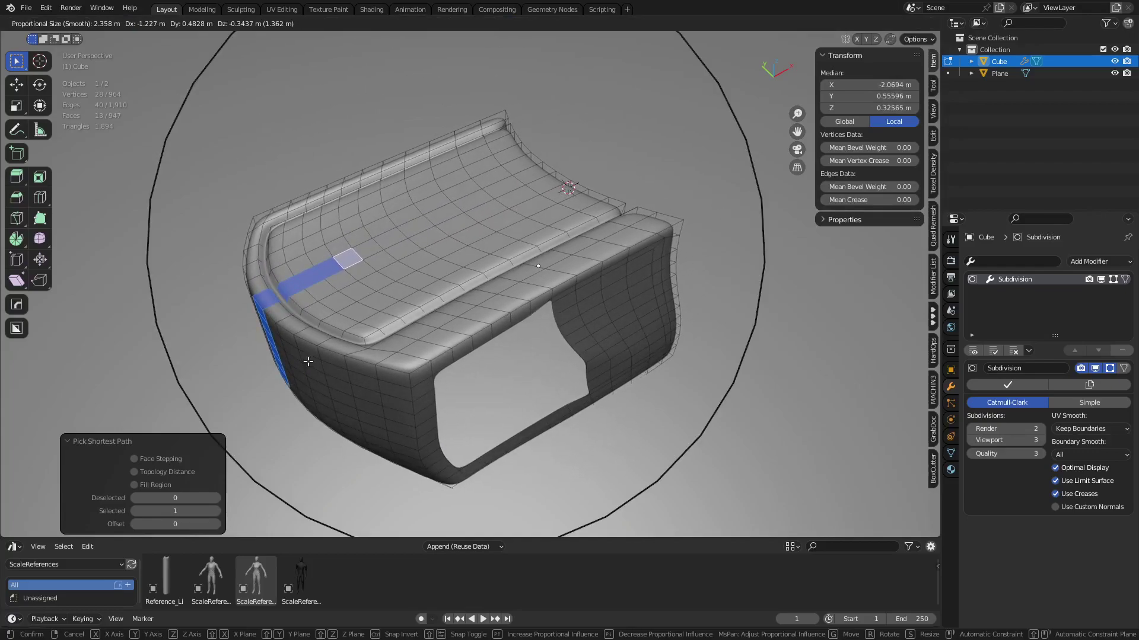
key(Escape)
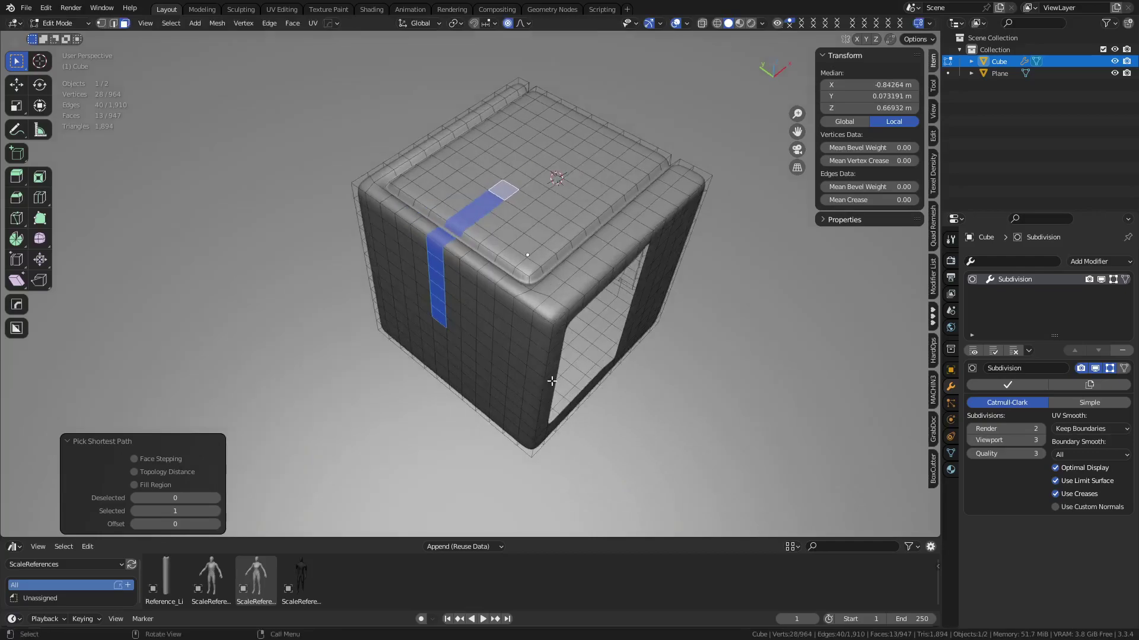
Step: Isolate the strip selection after growing it three times, and select a central face strip within the isolated region
key(ctrl+KP_Add)
key(ctrl+KP_Add)
key(ctrl+KP_Add)
key(shift+h)
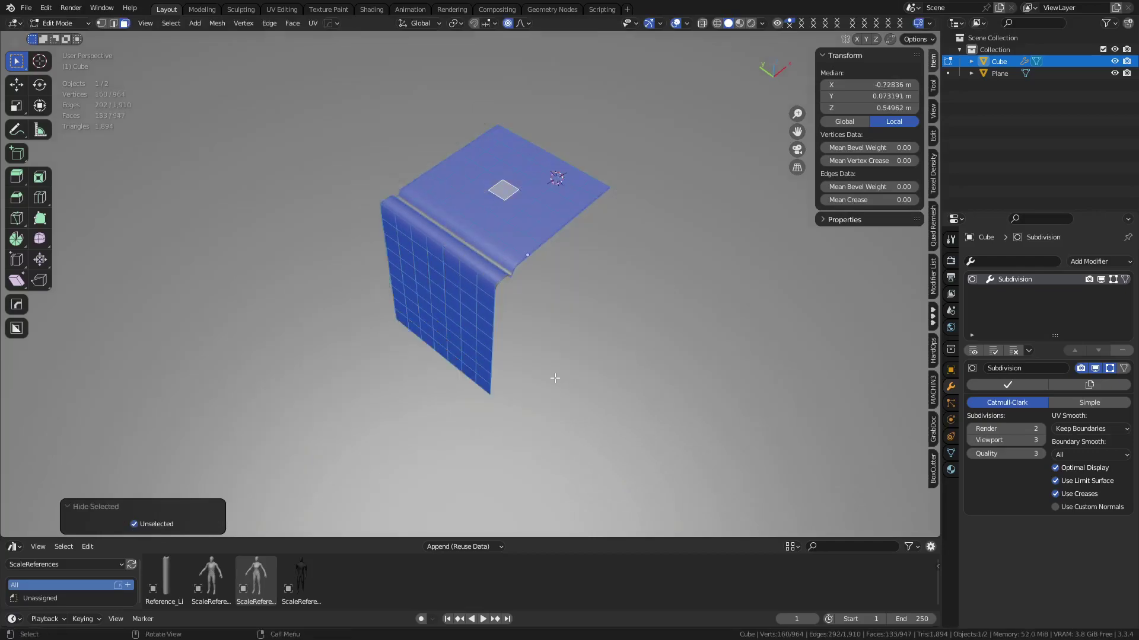
click(445, 338)
Step: Try moving the strip about -0.51 m along global X with Smooth falloff, and view the fully revealed cube in Object Mode
key(g)
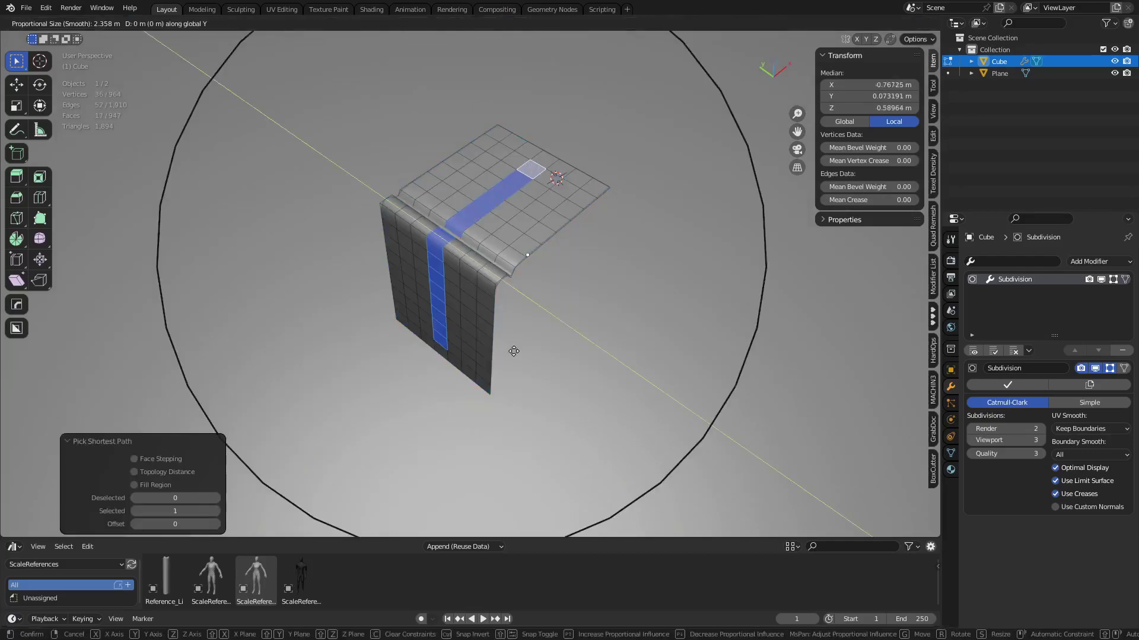
key(x)
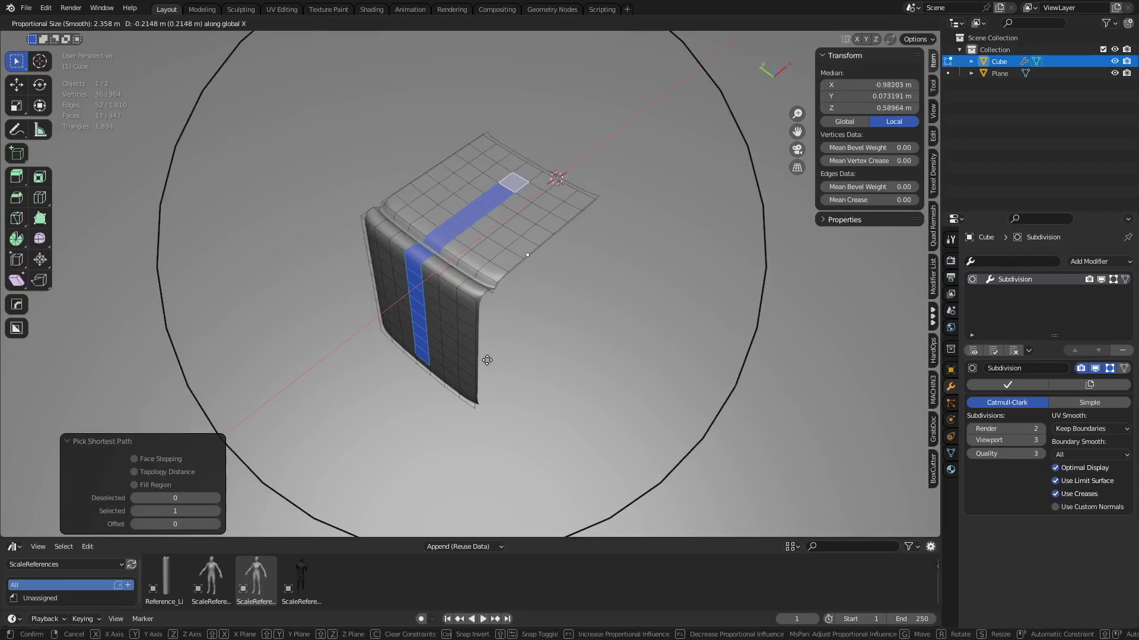
click(454, 373)
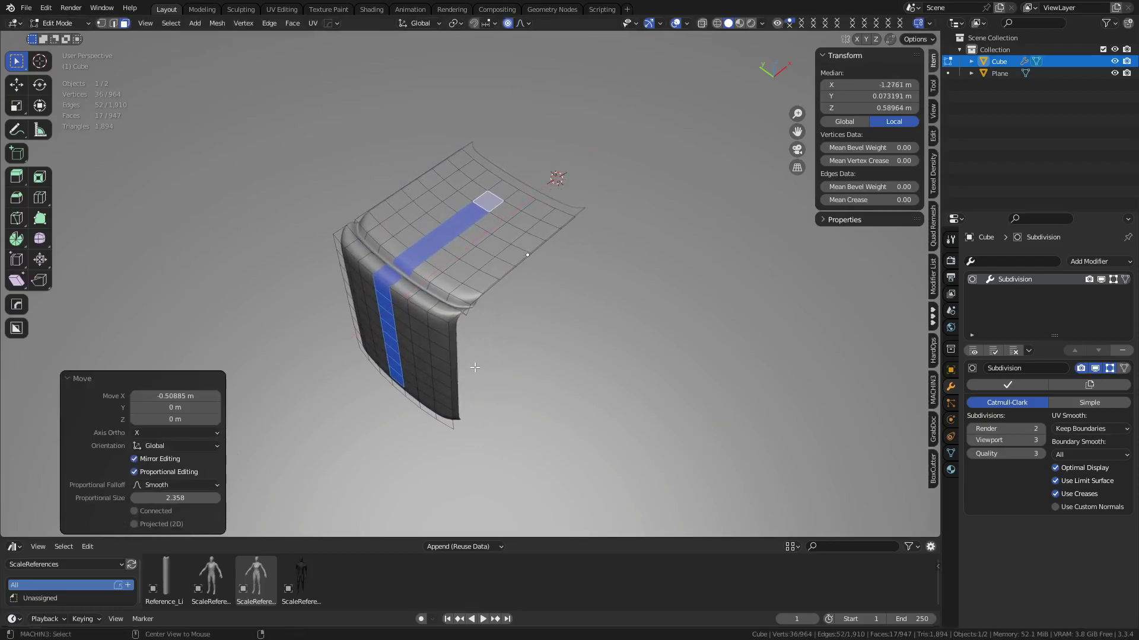
key(alt+h)
mouse_move(485, 365)
middle_down()
mouse_move(635, 330)
mouse_move(617, 326)
mouse_move(611, 346)
middle_up()
key(ctrl+Tab)
click(536, 359)
middle_drag(521, 354, 401, 321)
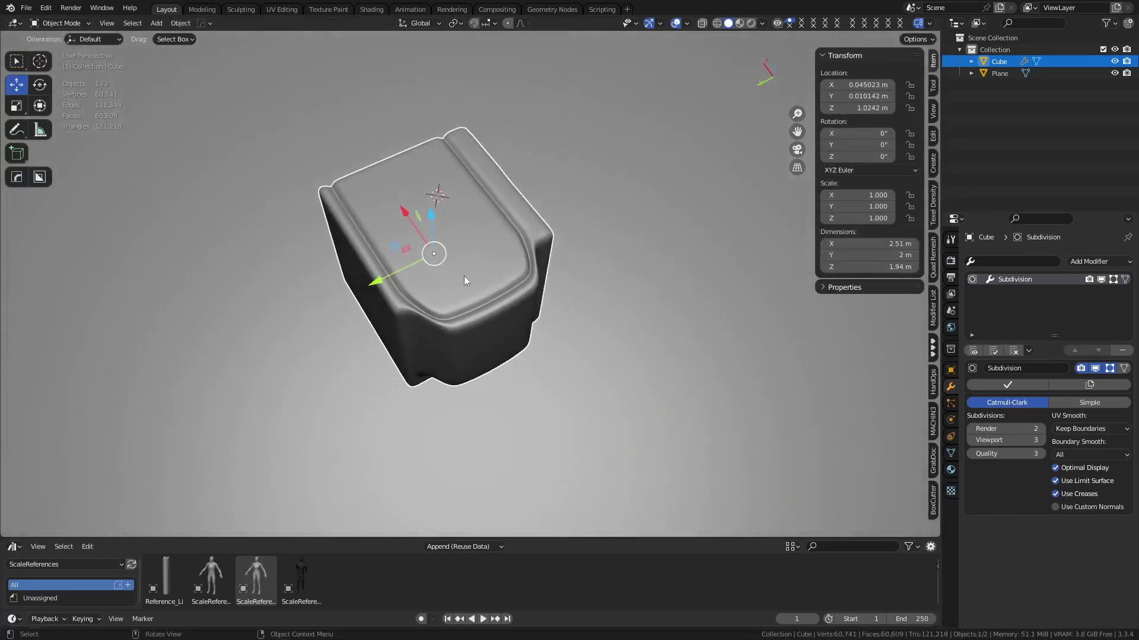
Step: Undo the reveal and the Smooth-falloff move in Edit Mode, and set the proportional falloff to Linear
click(518, 23)
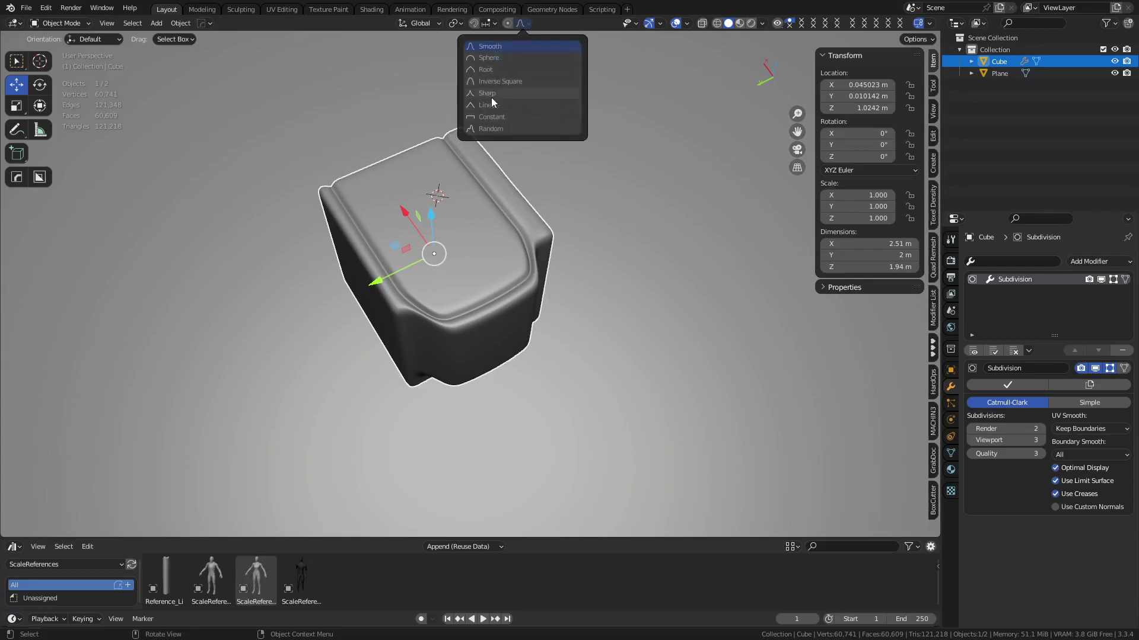
key(Tab)
key(ctrl+z)
key(ctrl+z)
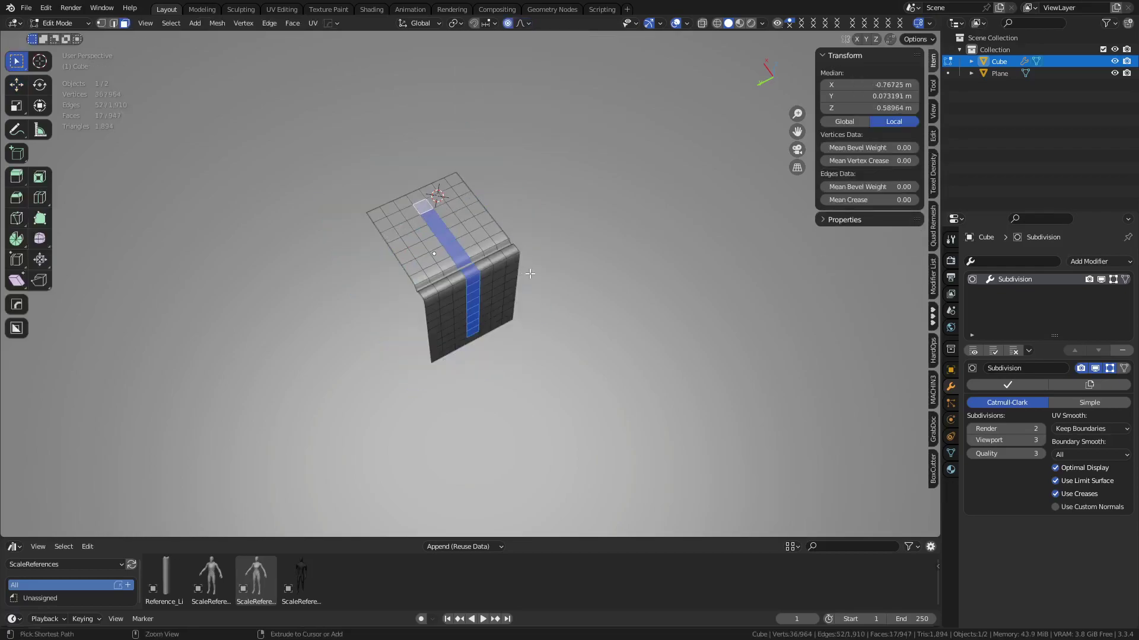
key(g)
right_click(532, 275)
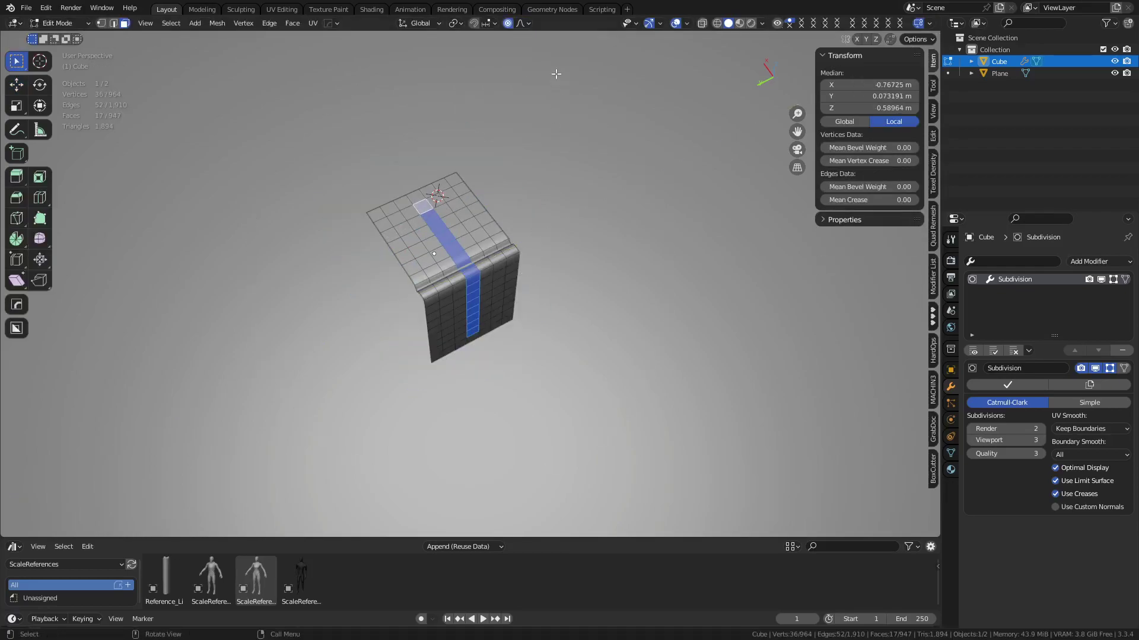
click(522, 23)
Step: Try moving the strip about -0.99 m along global X with Linear falloff, and view the revealed cube in Object Mode
key(g)
key(y)
key(x)
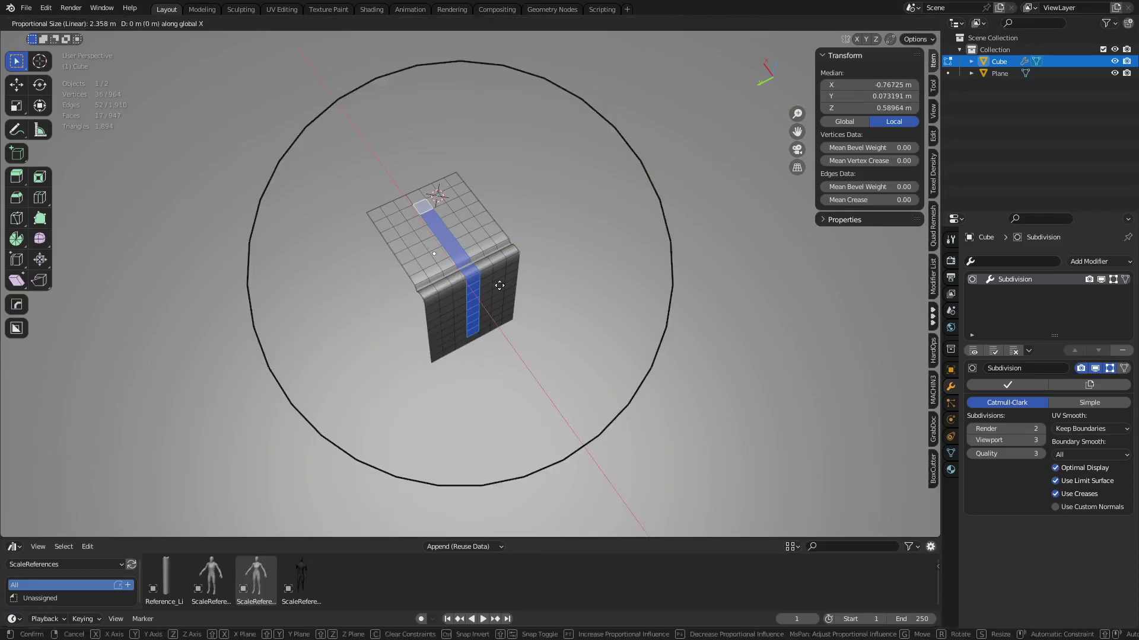
click(561, 345)
key(alt+h)
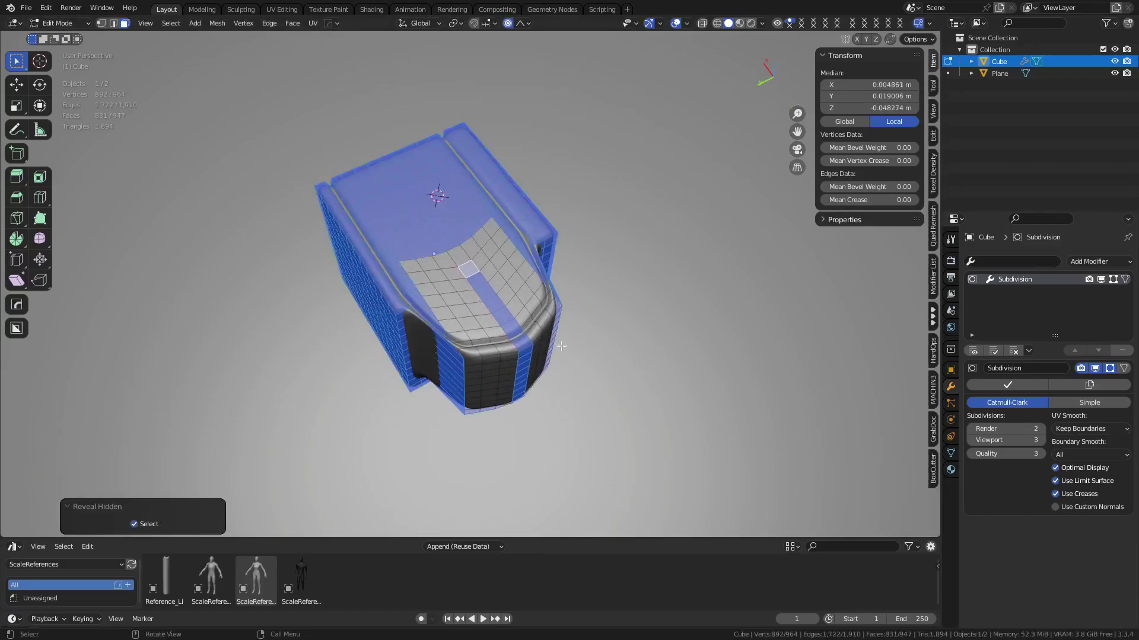
key(Tab)
click(528, 339)
scroll(460, 303, up, 6)
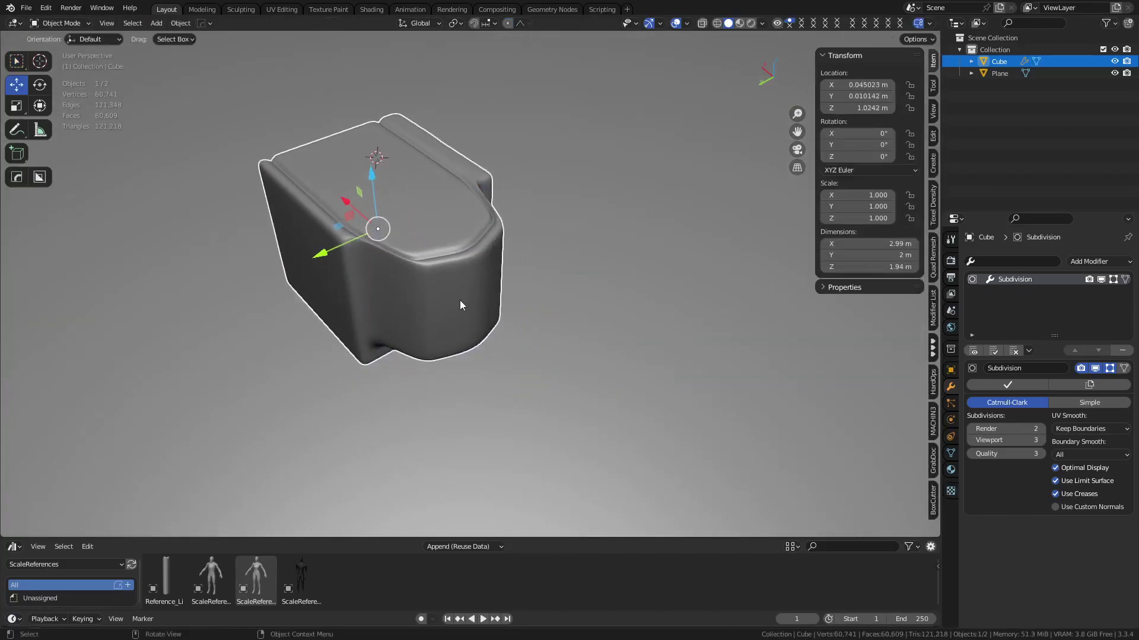
Step: Inspect the deformed faces up close in Edit Mode, and undo the reveal and the Linear-falloff move
key(Tab)
click(555, 344)
scroll(555, 344, up, 3)
scroll(555, 344, down, 4)
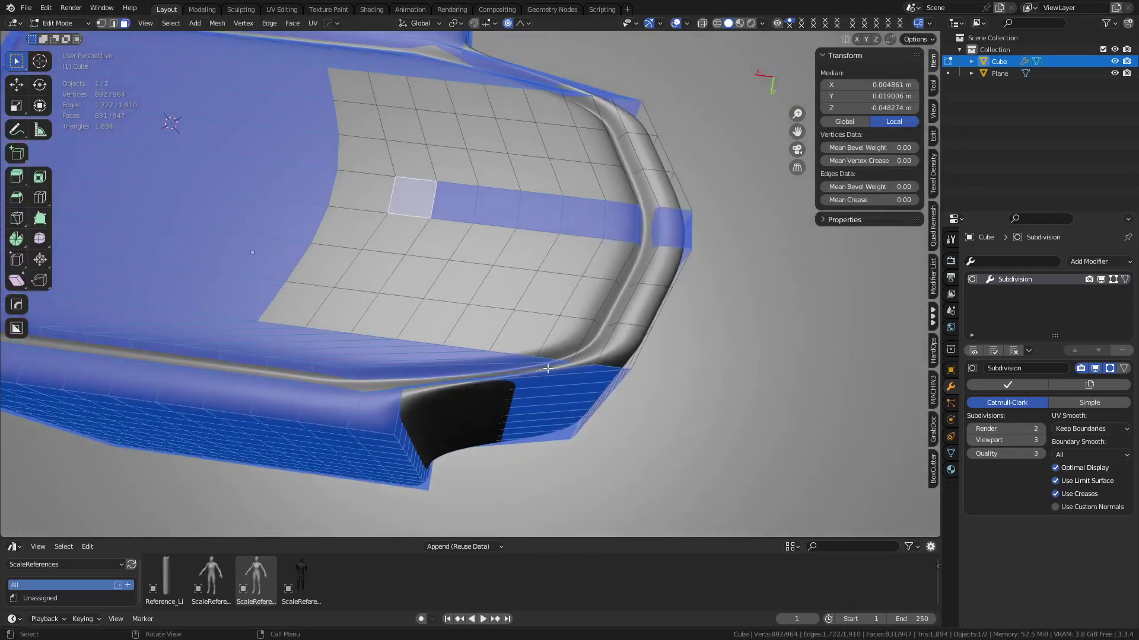
scroll(589, 319, up, 3)
key(ctrl+z)
key(ctrl+z)
key(ctrl+z)
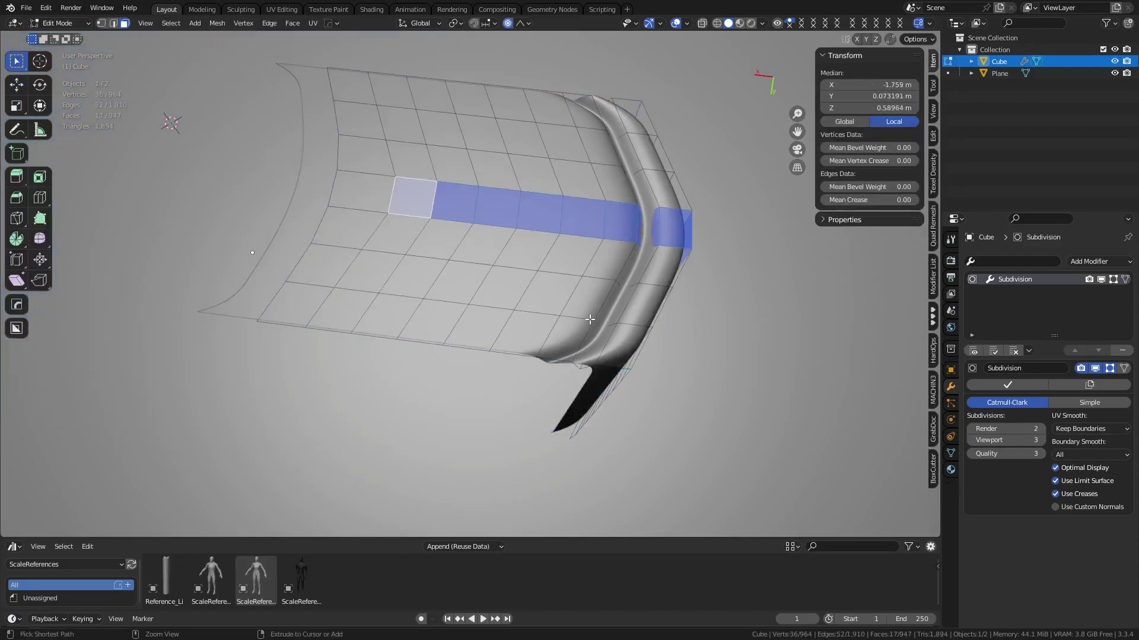
key(ctrl+z)
Step: Move the strip about -0.59 m along global X with Linear falloff and a proportional size of about 0.51 m
shift+middle_drag(551, 326, 564, 325)
key(g)
key(y)
key(x)
scroll(562, 325, up, 12)
scroll(599, 331, up, 4)
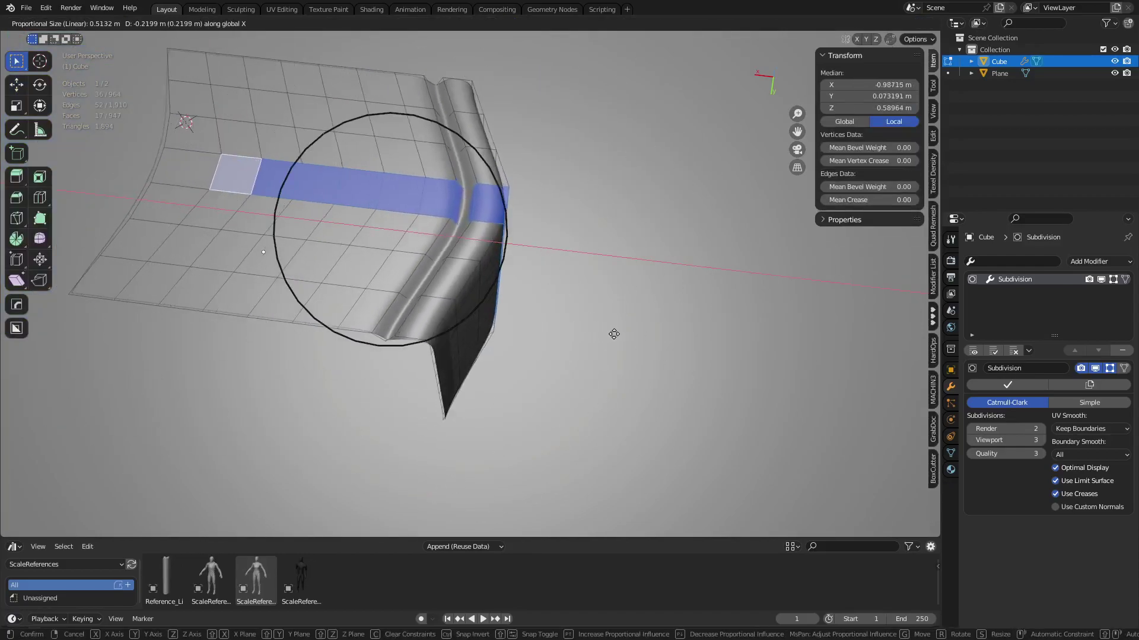
click(695, 355)
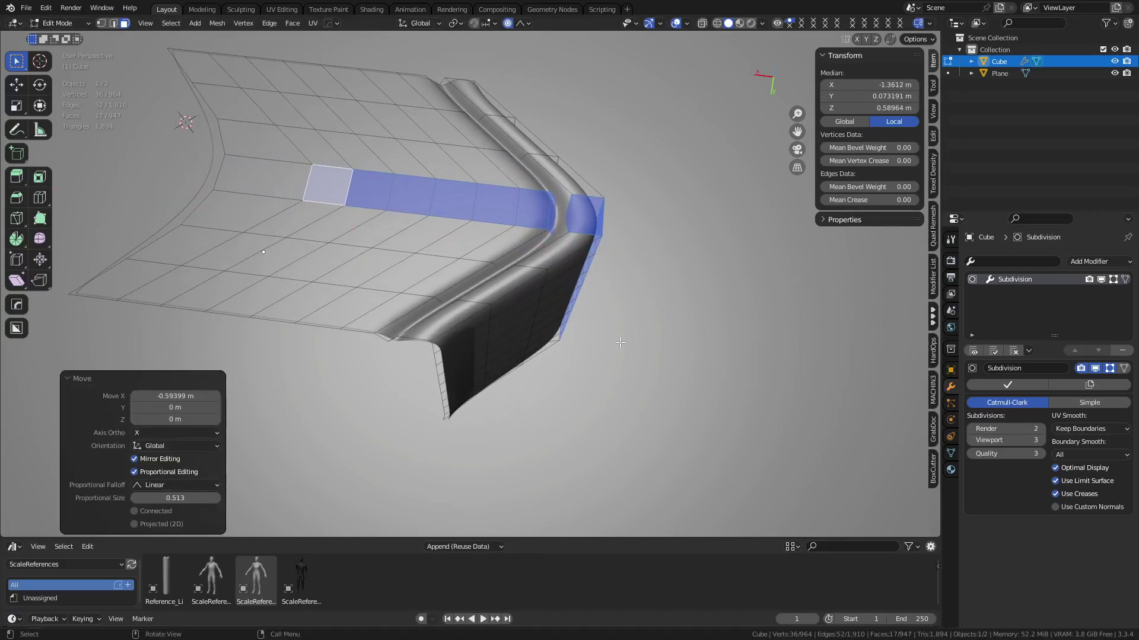
Step: Reveal all hidden faces and switch the cube back to Object Mode
scroll(593, 341, down, 4)
middle_drag(565, 350, 474, 301)
key(alt+h)
key(Tab)
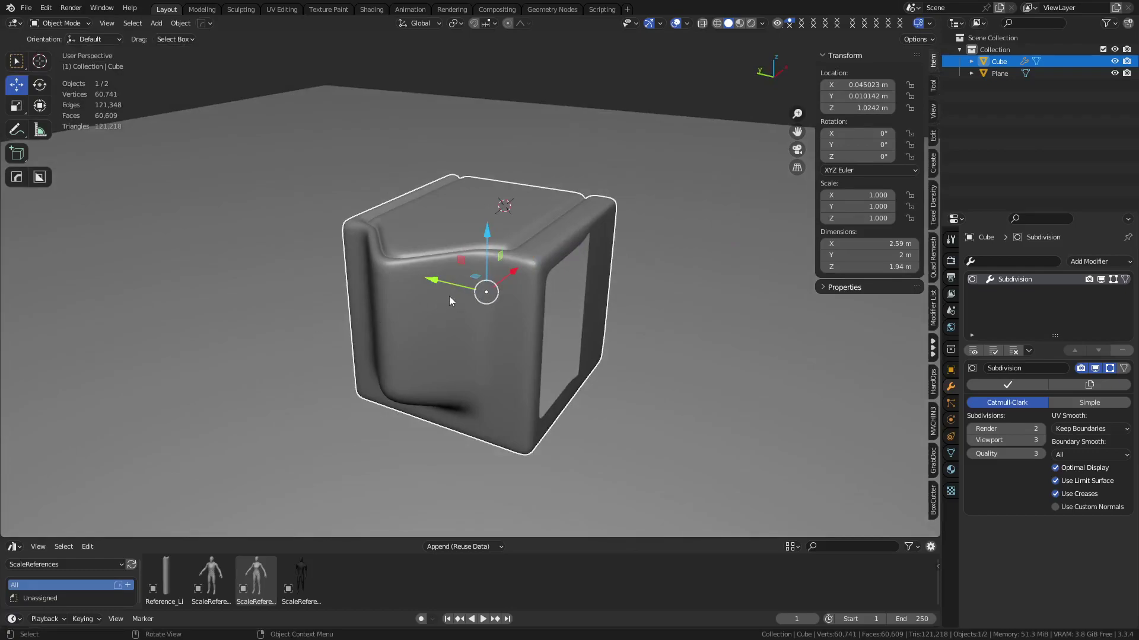
key(ctrl+Tab)
click(445, 244)
key(ctrl+Tab)
click(436, 273)
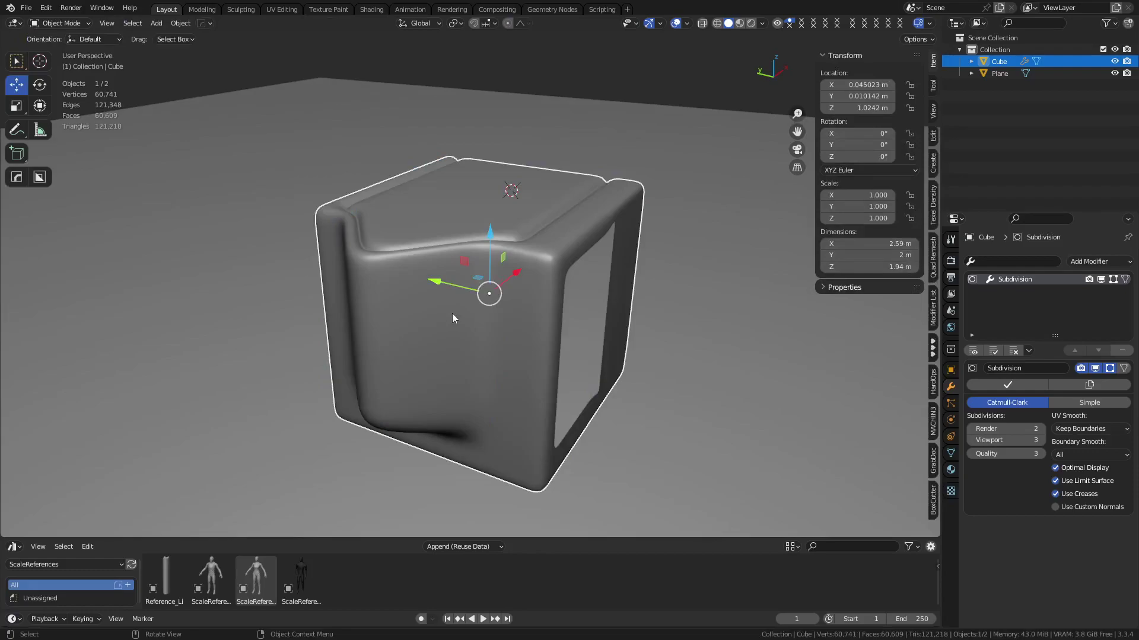
click(507, 23)
middle_drag(432, 160, 468, 172)
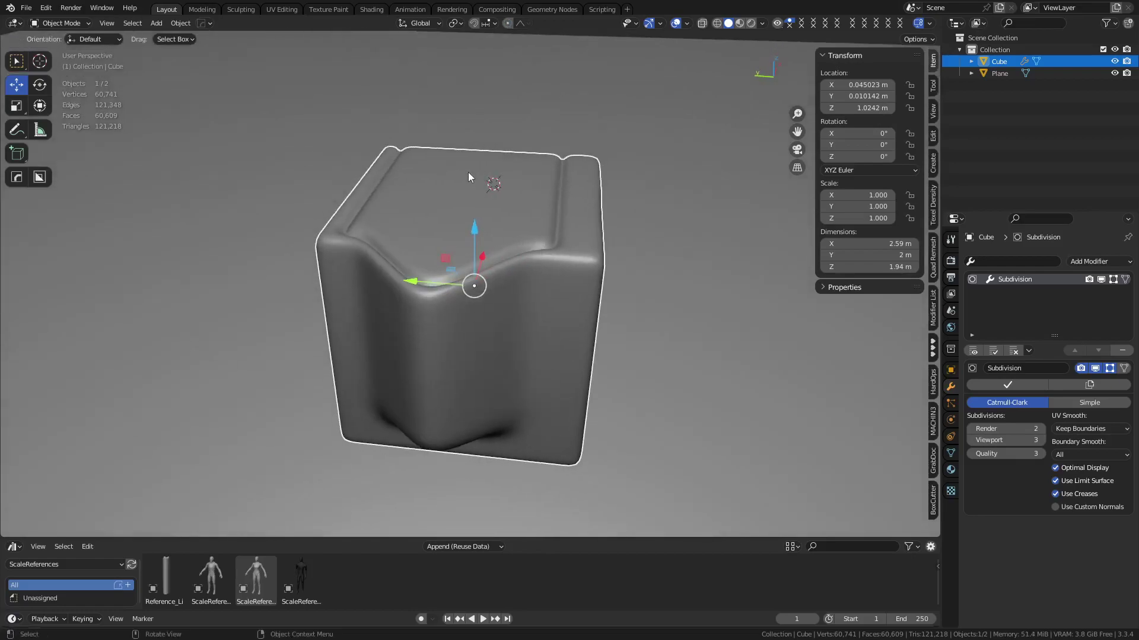
Step: Look up the Mirror tool's shortcut in the MACHIN3tools keymap preferences, and close the preferences
click(46, 8)
click(91, 178)
drag(294, 19, 378, 117)
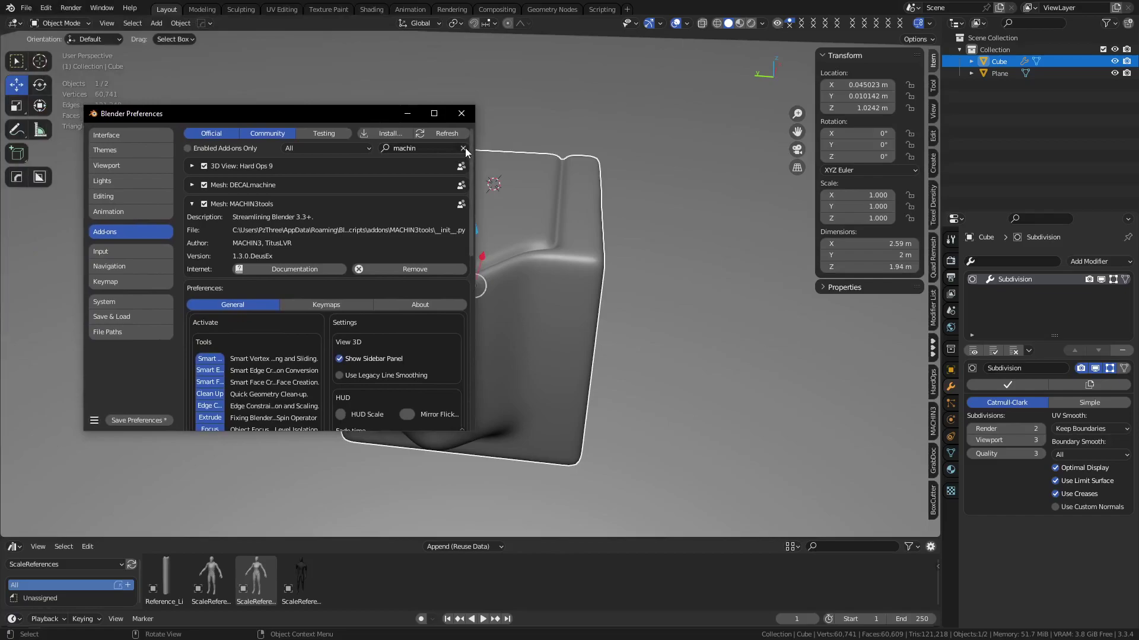
drag(474, 430, 769, 528)
drag(600, 116, 595, 22)
click(478, 211)
scroll(501, 328, down, 4)
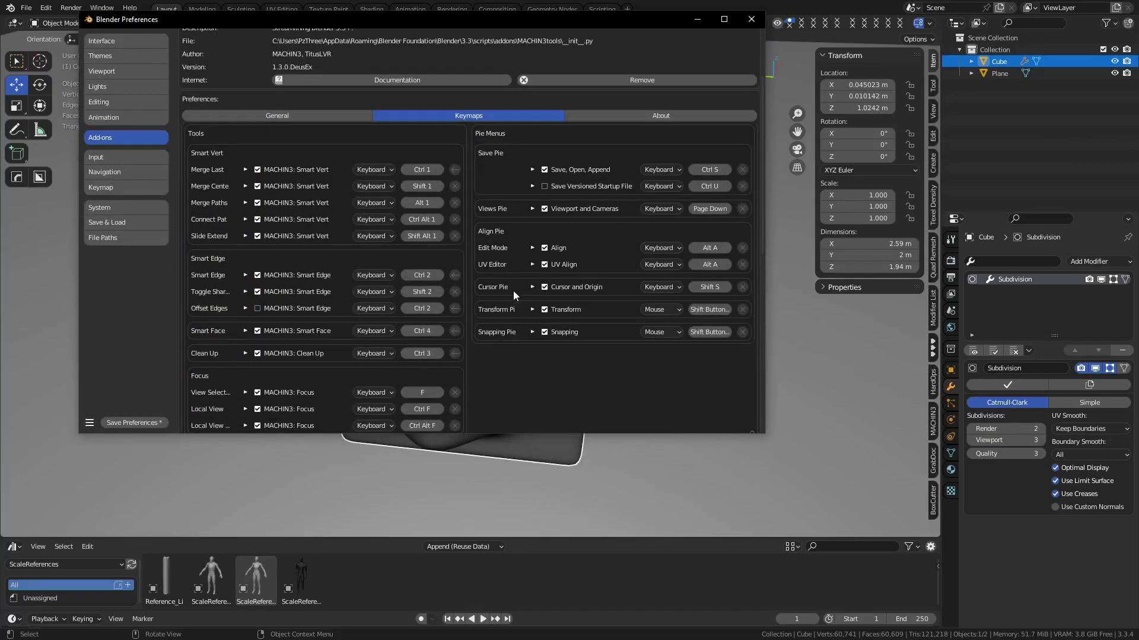
scroll(485, 322, down, 4)
scroll(485, 325, down, 1)
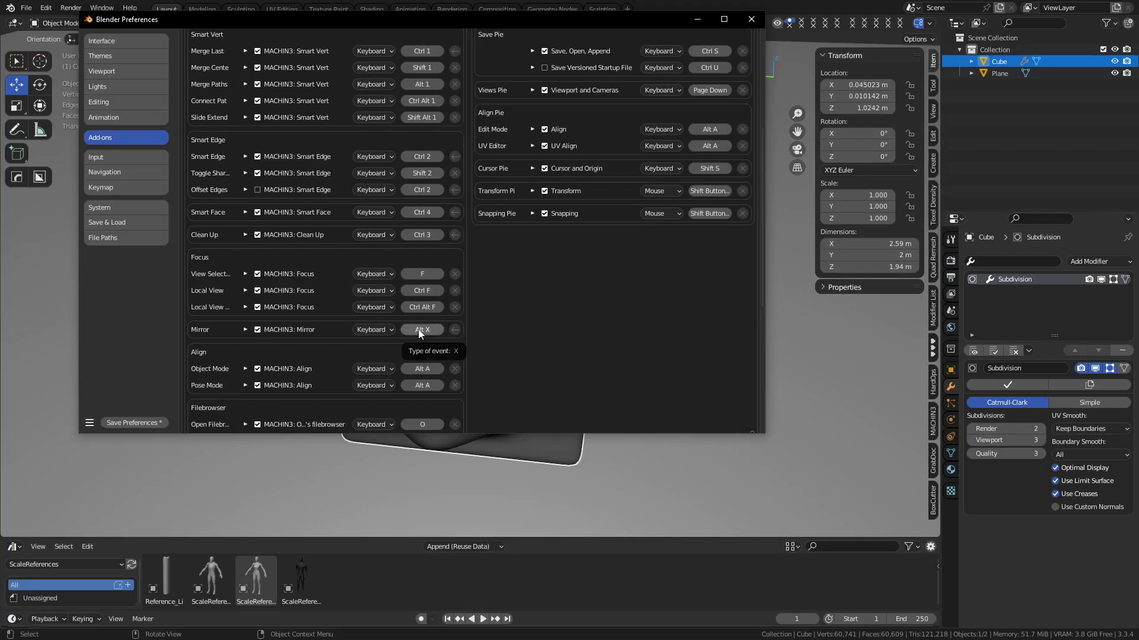
click(751, 19)
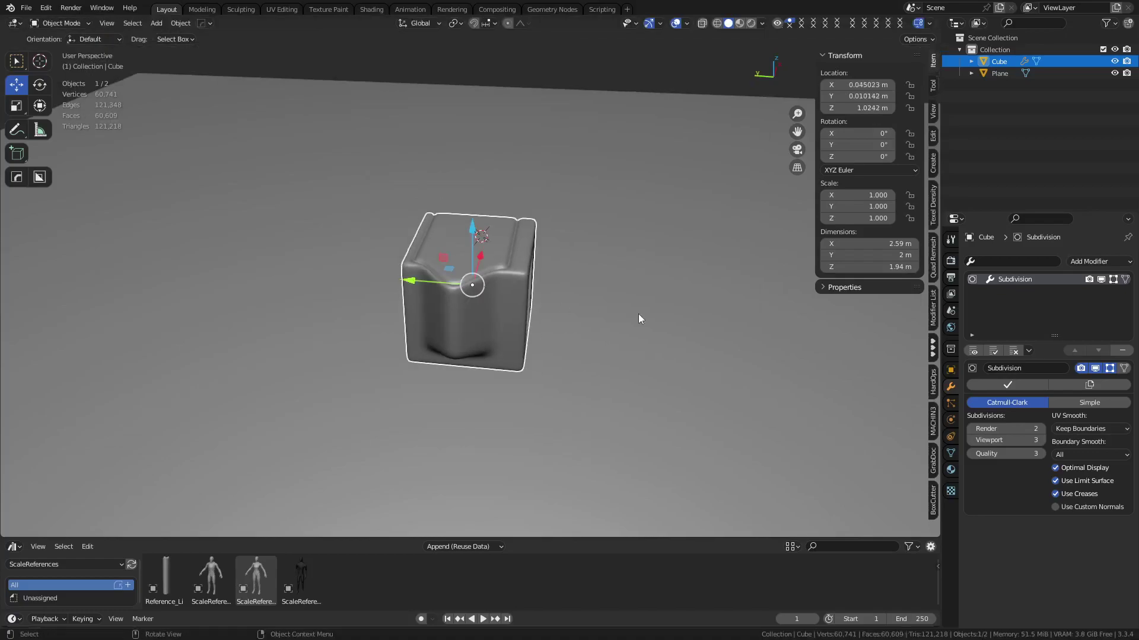
Step: Mirror the cube across its Y axis with MACHIN3 Mirror, using bisect and flip, and place the Mirror modifier above Subdivision
key(ctrl+m)
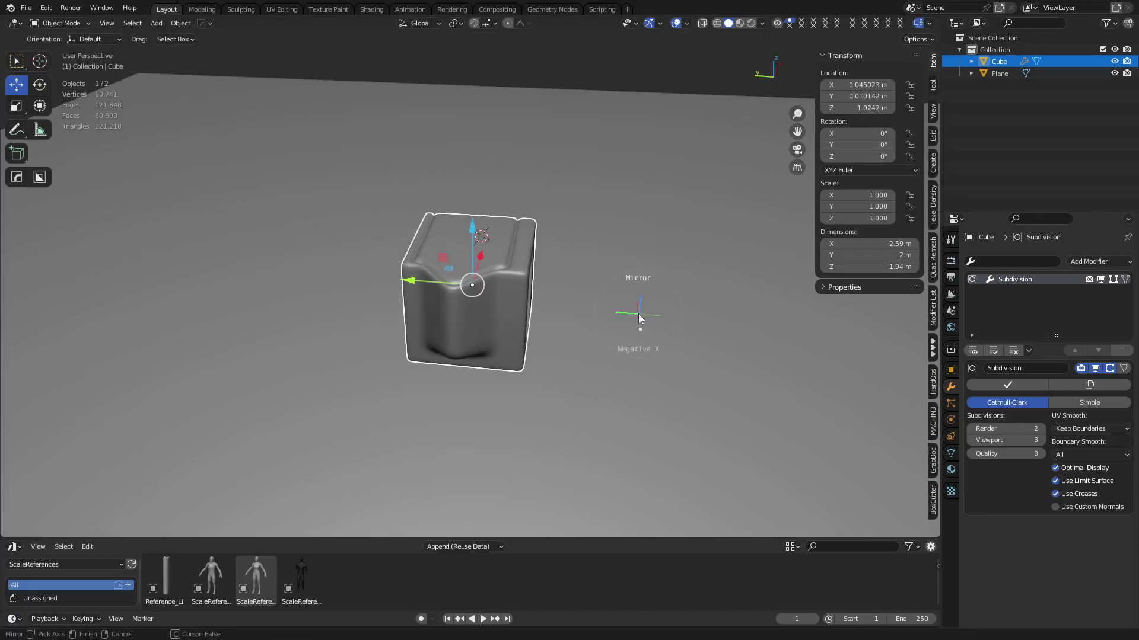
click(233, 290)
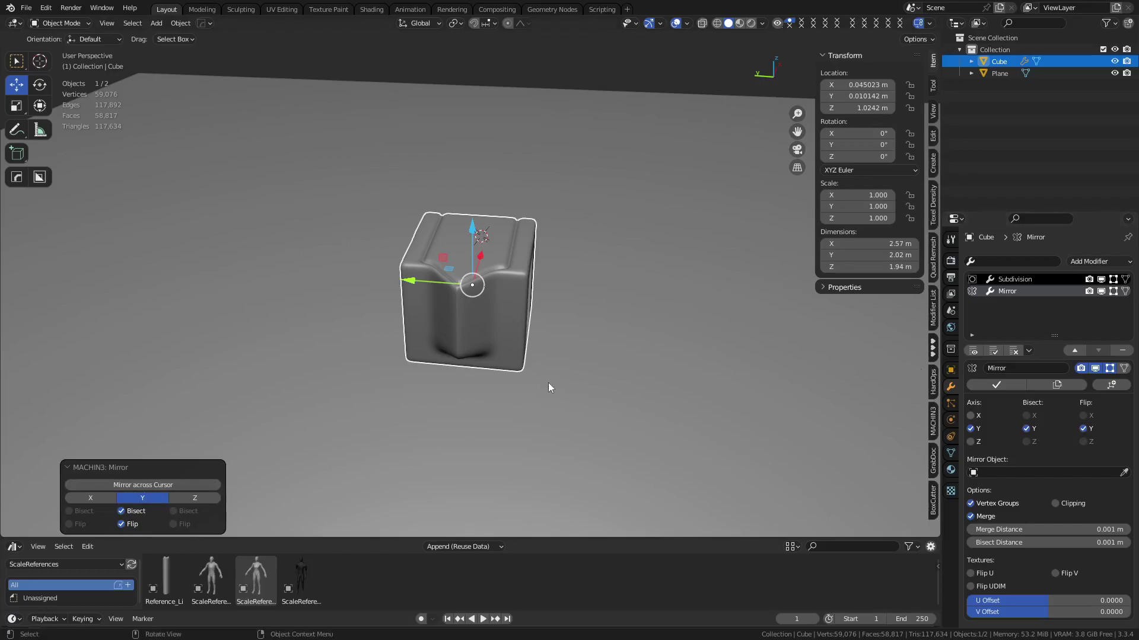
click(1074, 350)
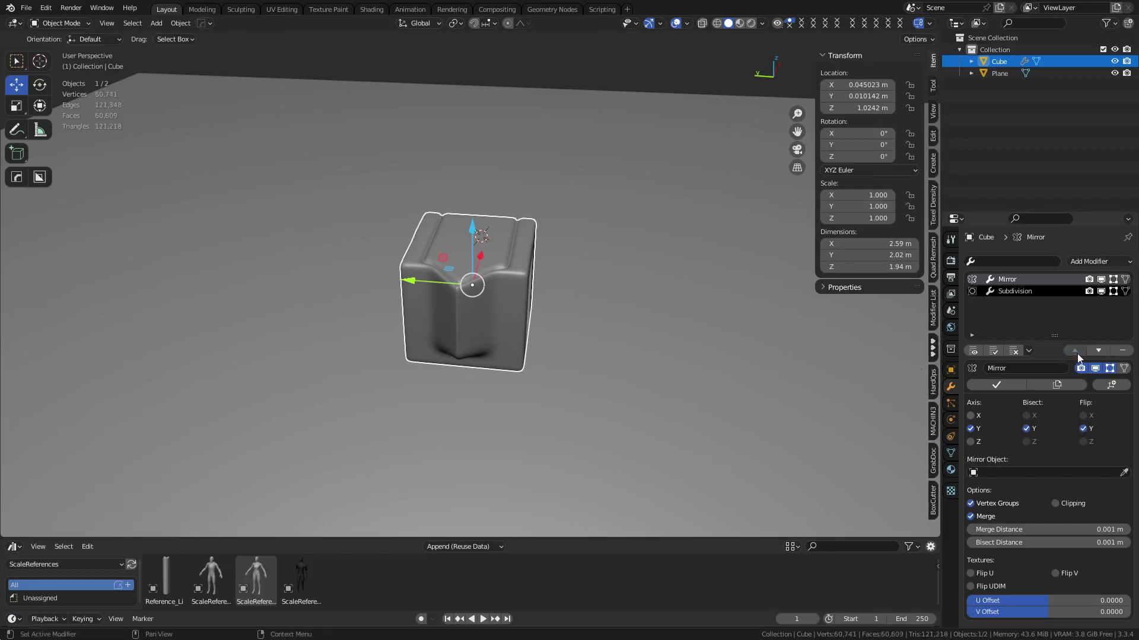
Step: Insert a loop cut beside the cube's mirror seam in Edit Mode, dissolve the edge loop there, and return to Object Mode
middle_drag(550, 324, 517, 343)
scroll(550, 329, up, 3)
scroll(524, 333, up, 3)
key(Tab)
key(2)
key(ctrl+r)
key(Escape)
key(ctrl+x)
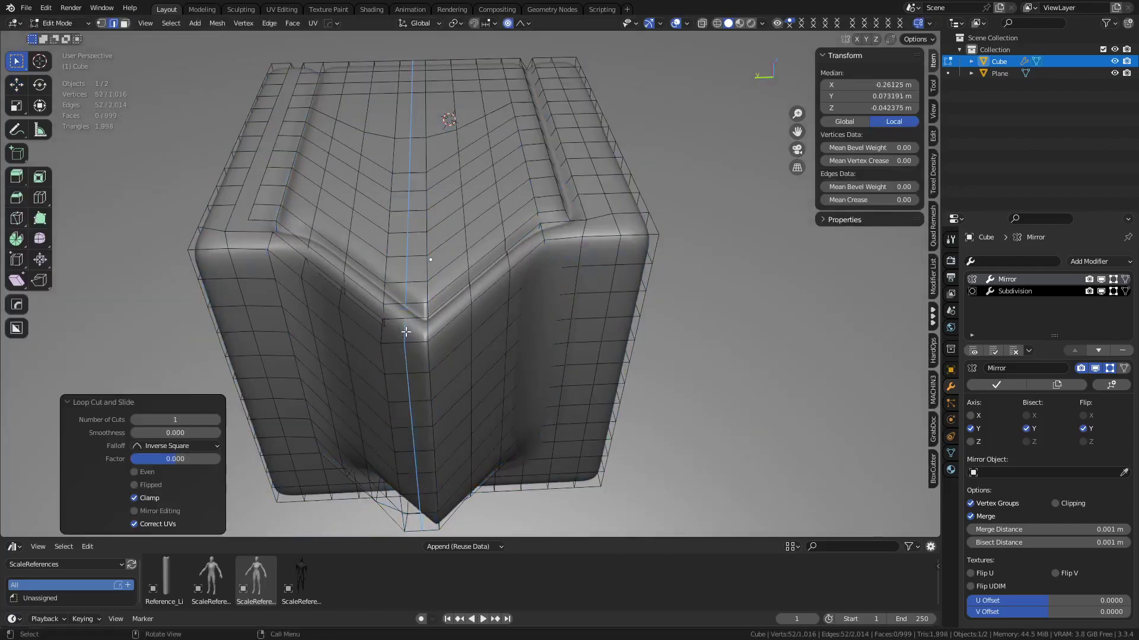
key(ctrl+Tab)
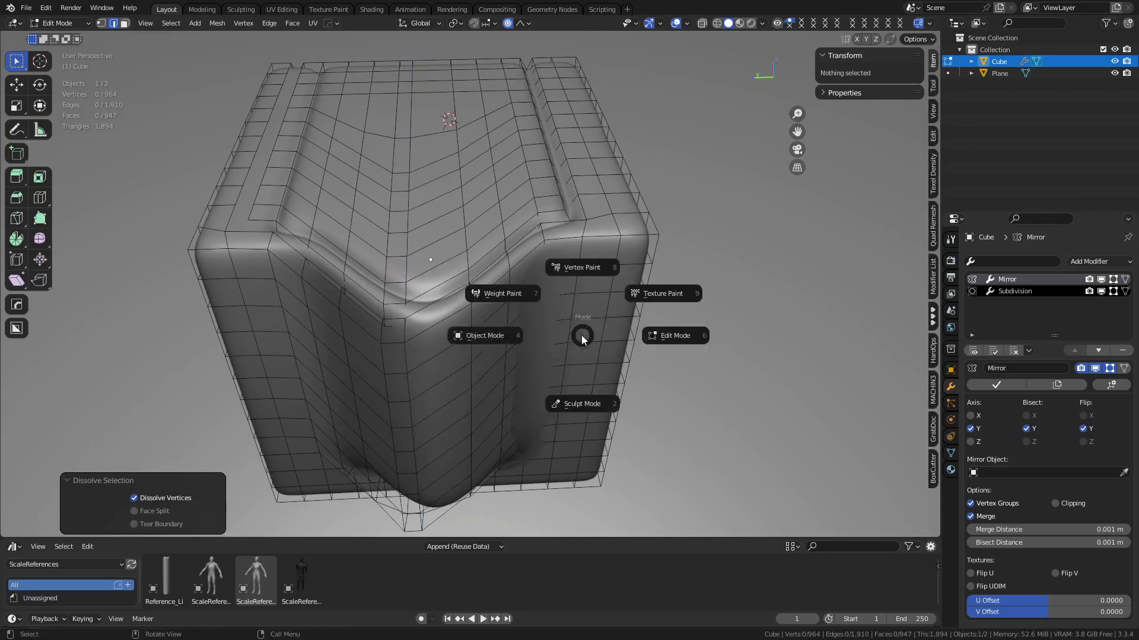
click(478, 348)
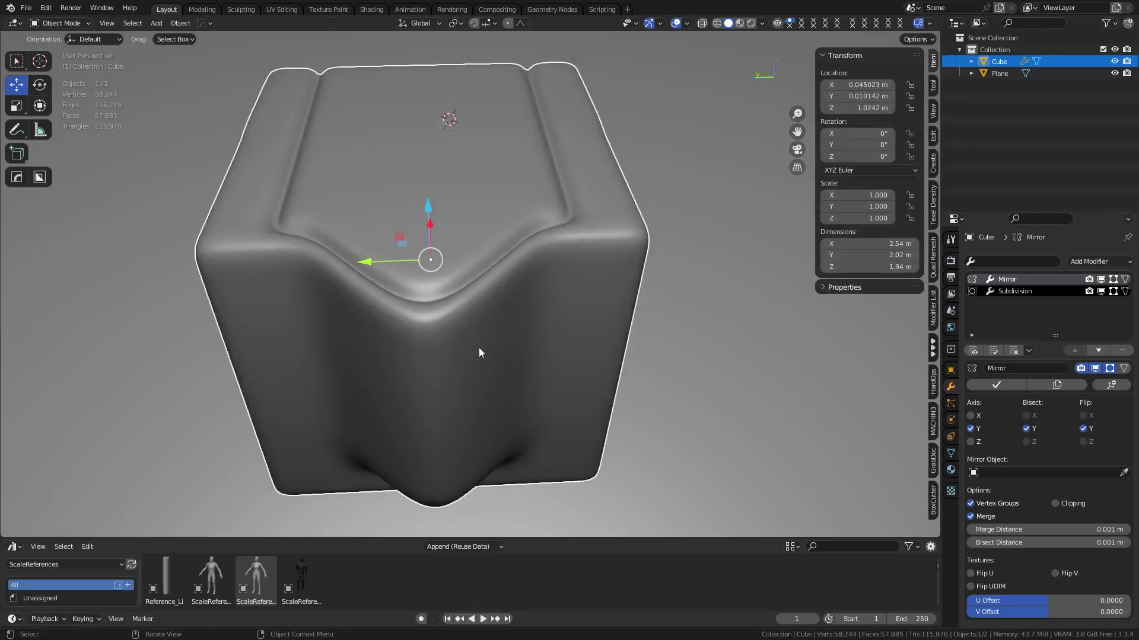
mouse_move(465, 348)
middle_down()
mouse_move(408, 346)
mouse_move(456, 340)
middle_up()
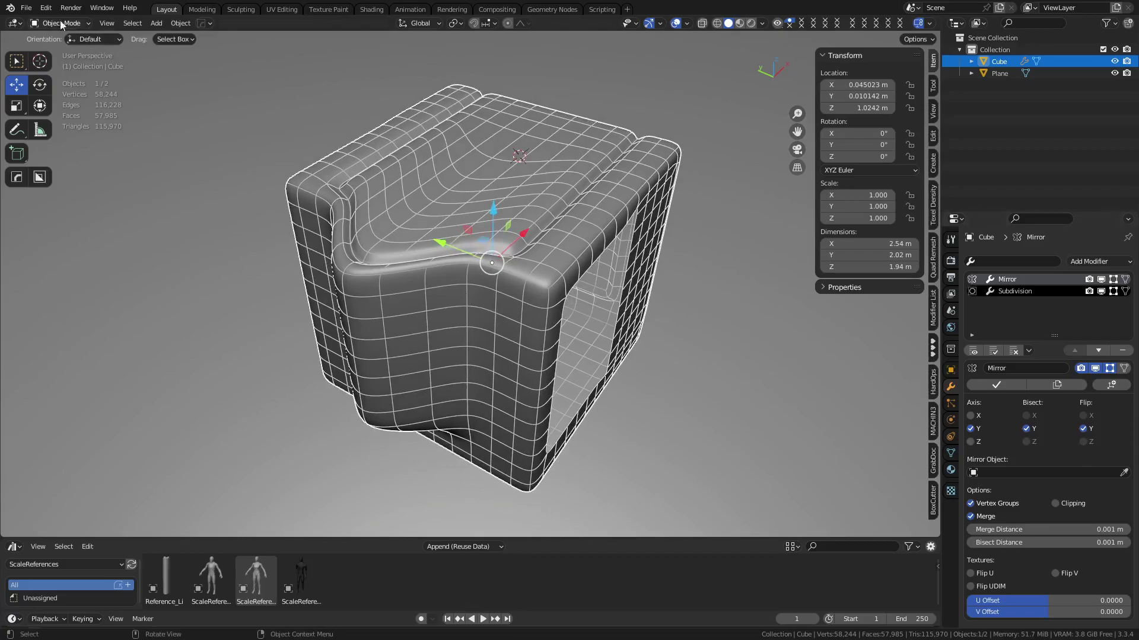
Step: Search the add-on preferences for "hard" and expand the Hard Ops 9 entry in an enlarged preferences window
click(46, 7)
click(75, 177)
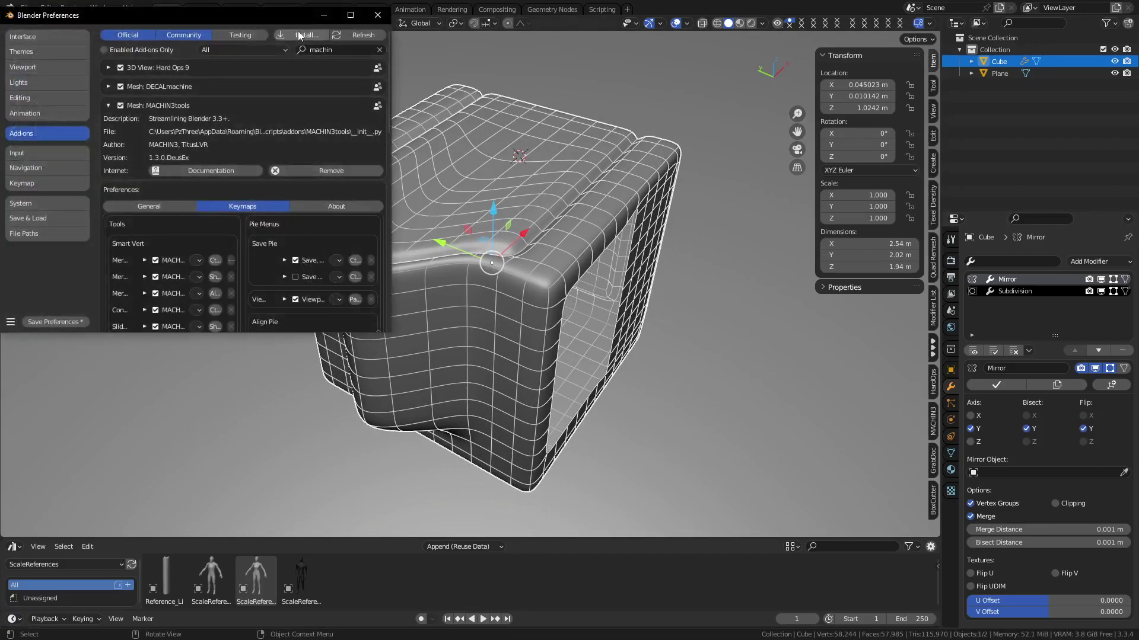
text(hardop)
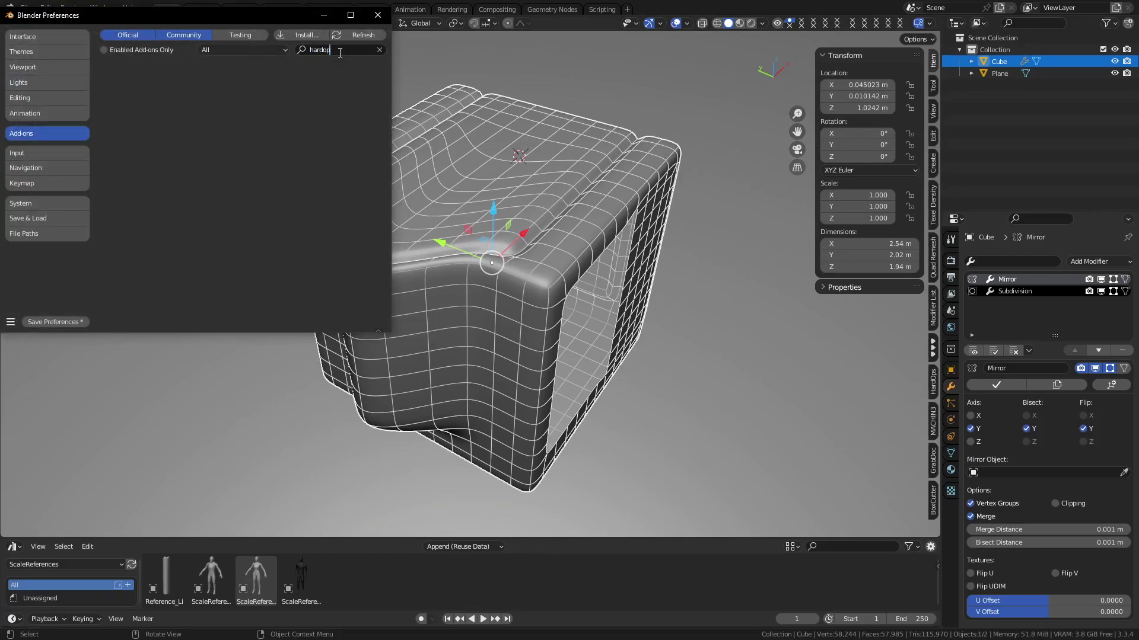
key(BackSpace)
key(BackSpace)
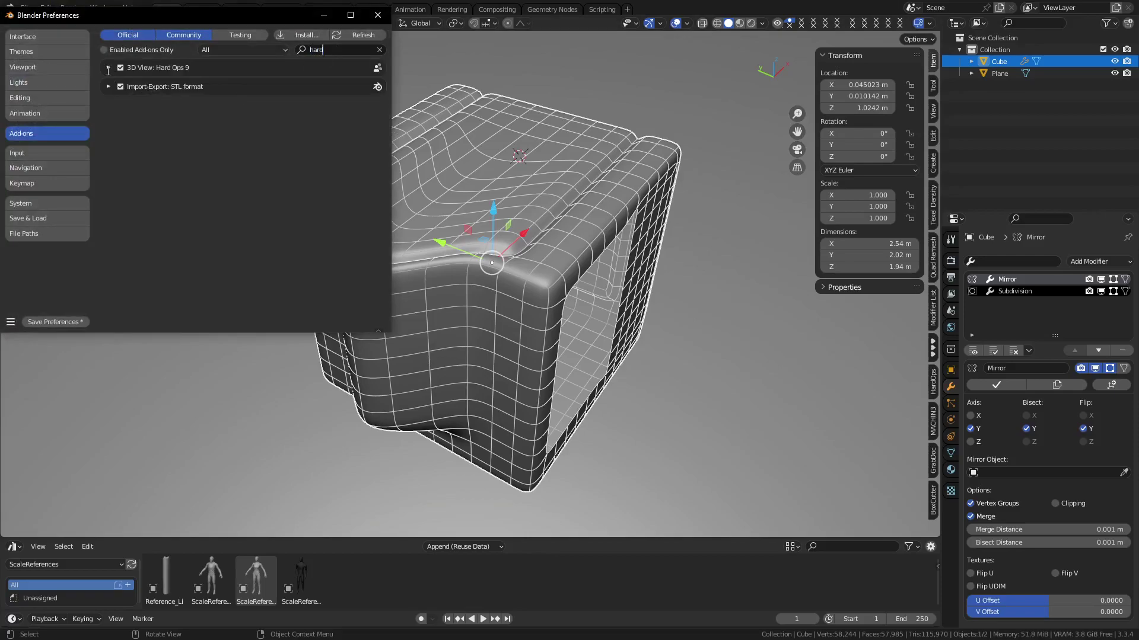
click(108, 68)
drag(391, 330, 627, 488)
Step: Examine the Hard Ops interface options and its keymap sections, including the Boolean and Edit Mode shortcuts
scroll(275, 379, down, 2)
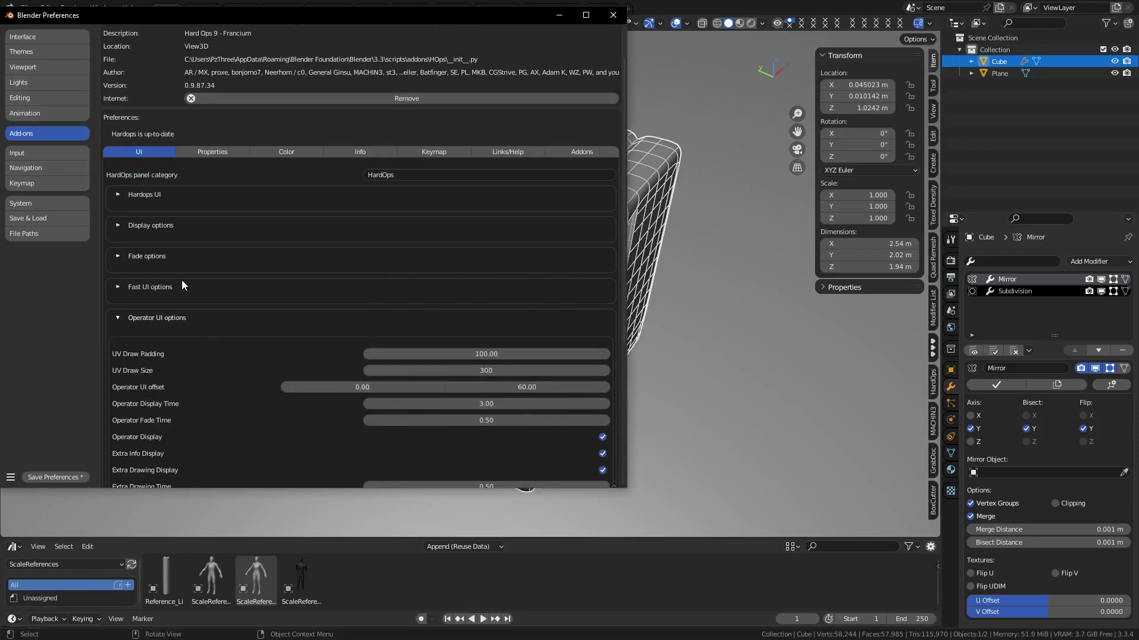
click(119, 195)
click(118, 197)
click(463, 152)
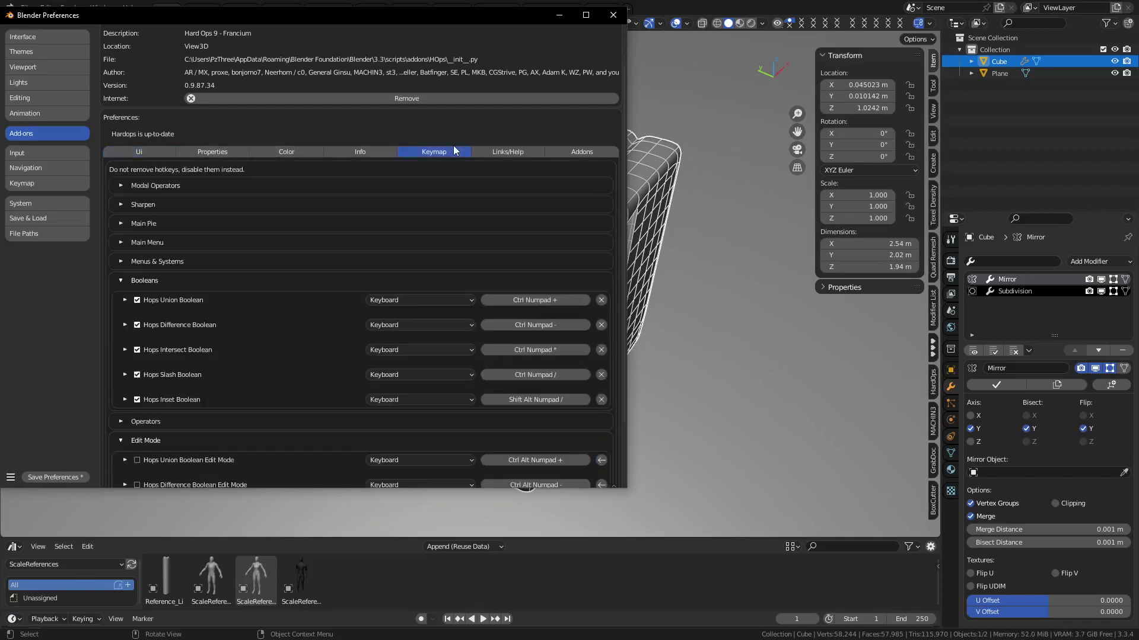
scroll(255, 274, down, 3)
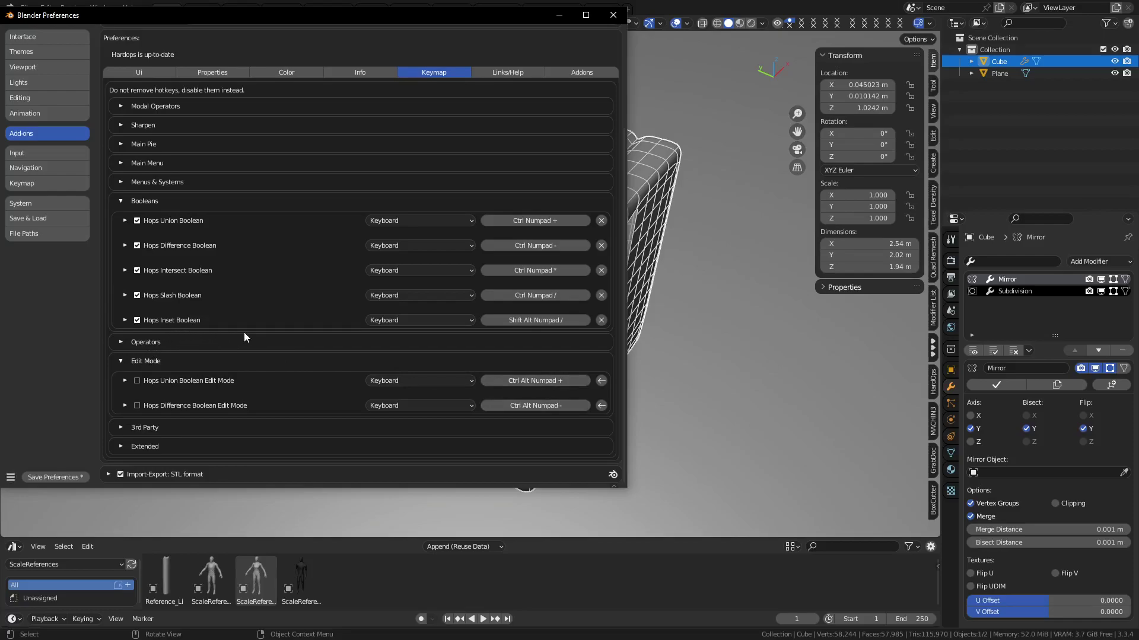
scroll(244, 336, up, 5)
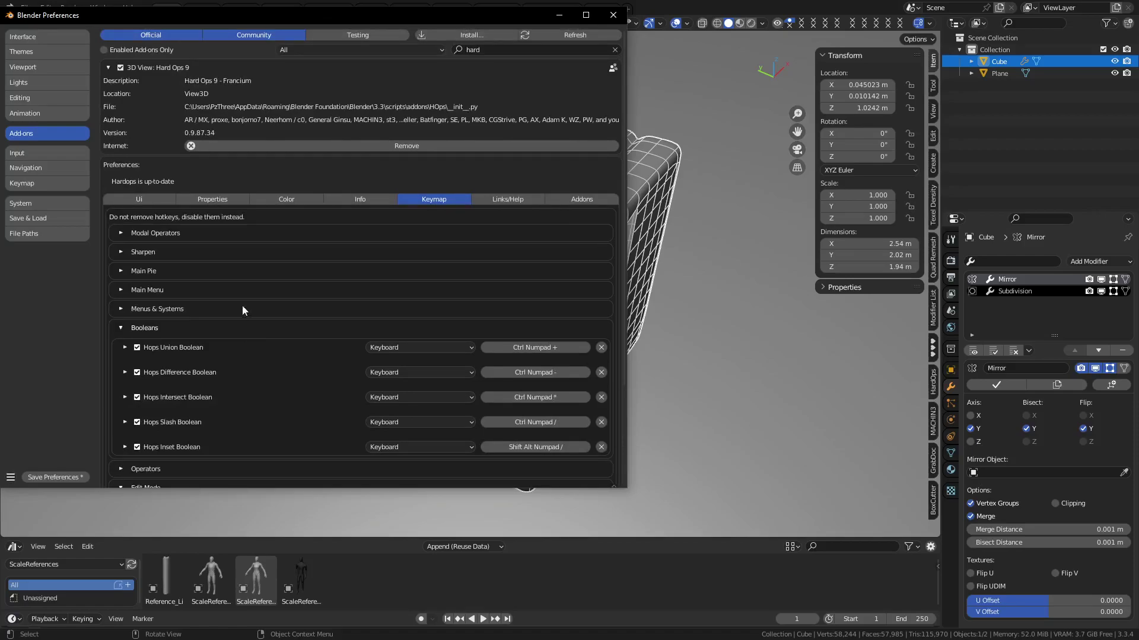
click(225, 201)
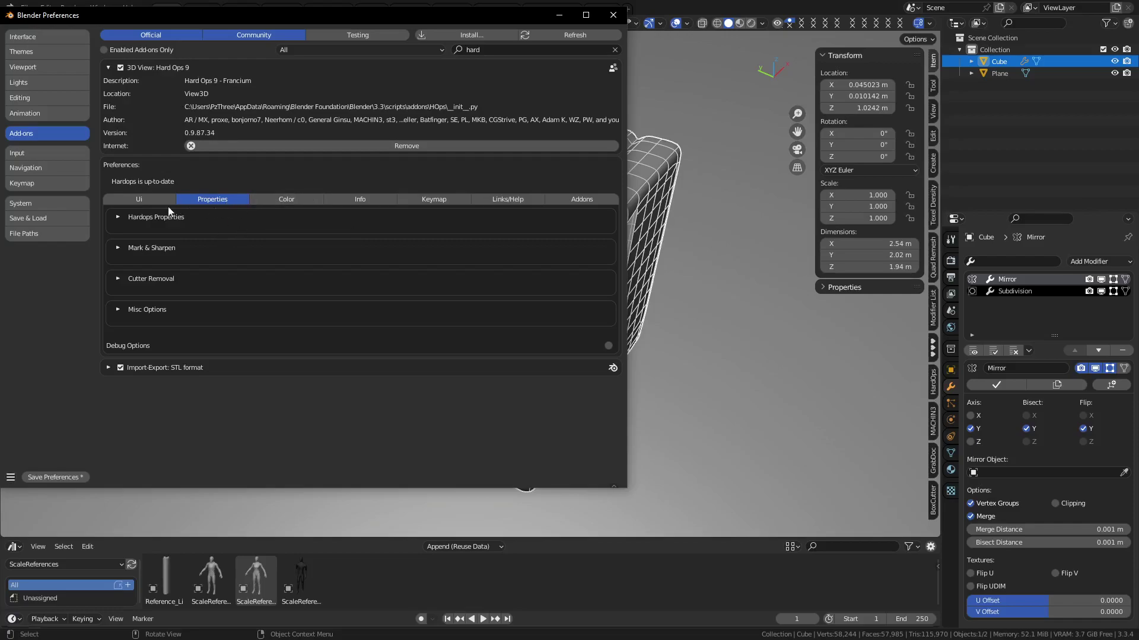
click(140, 201)
scroll(172, 243, down, 4)
scroll(180, 257, down, 7)
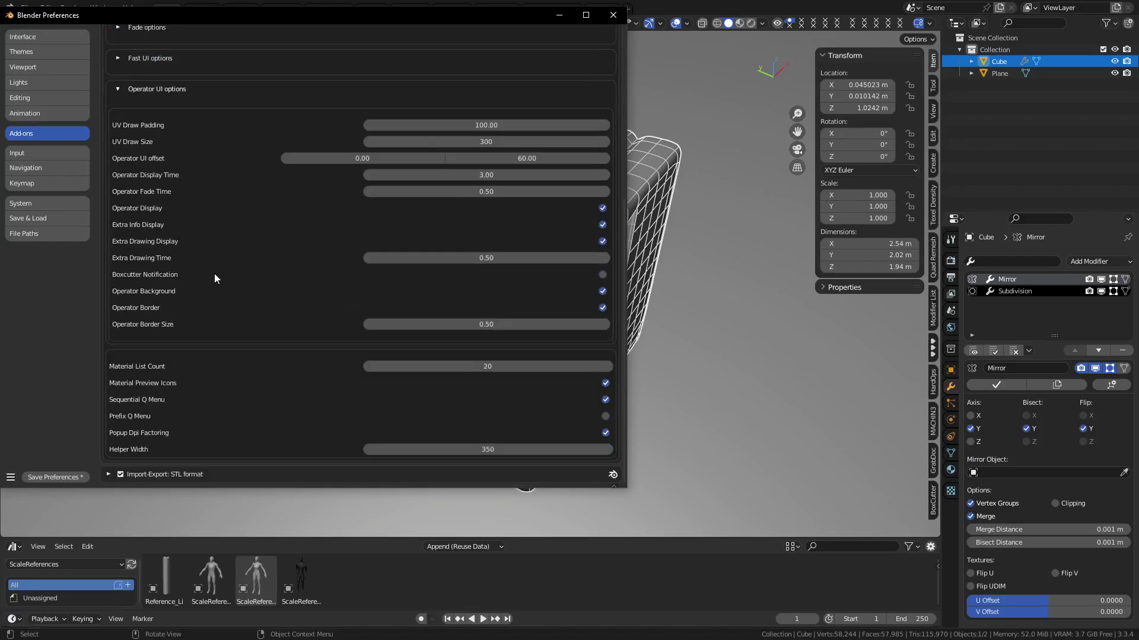
scroll(290, 354, up, 12)
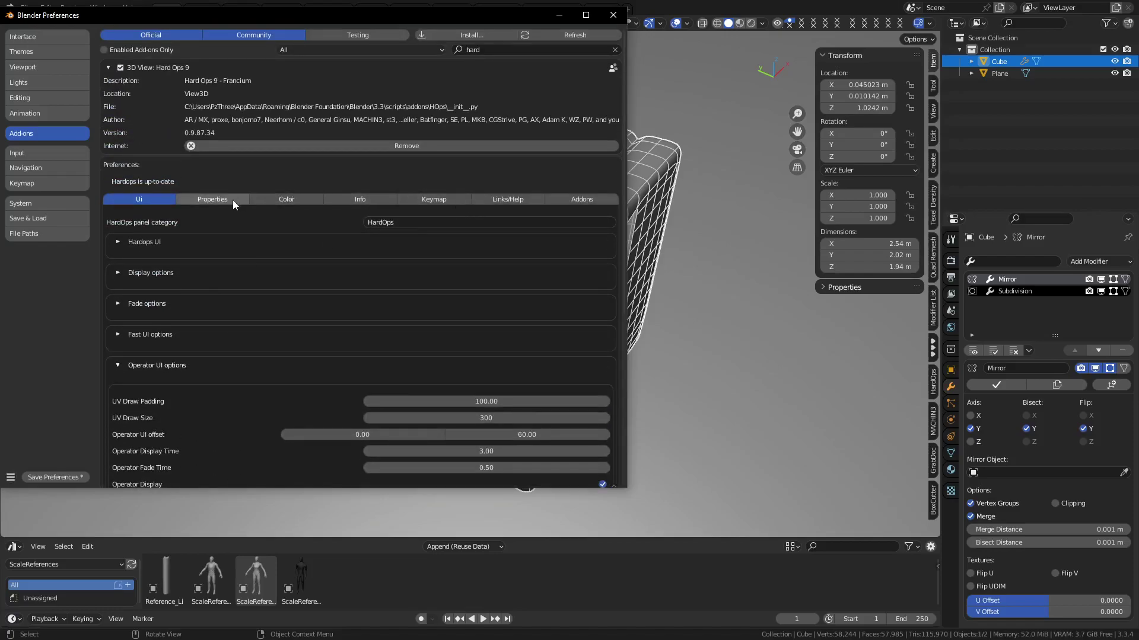
Step: Examine the Hard Ops property settings, including Hardops Properties, Cutter Removal and Misc Options, and close the preferences
click(197, 201)
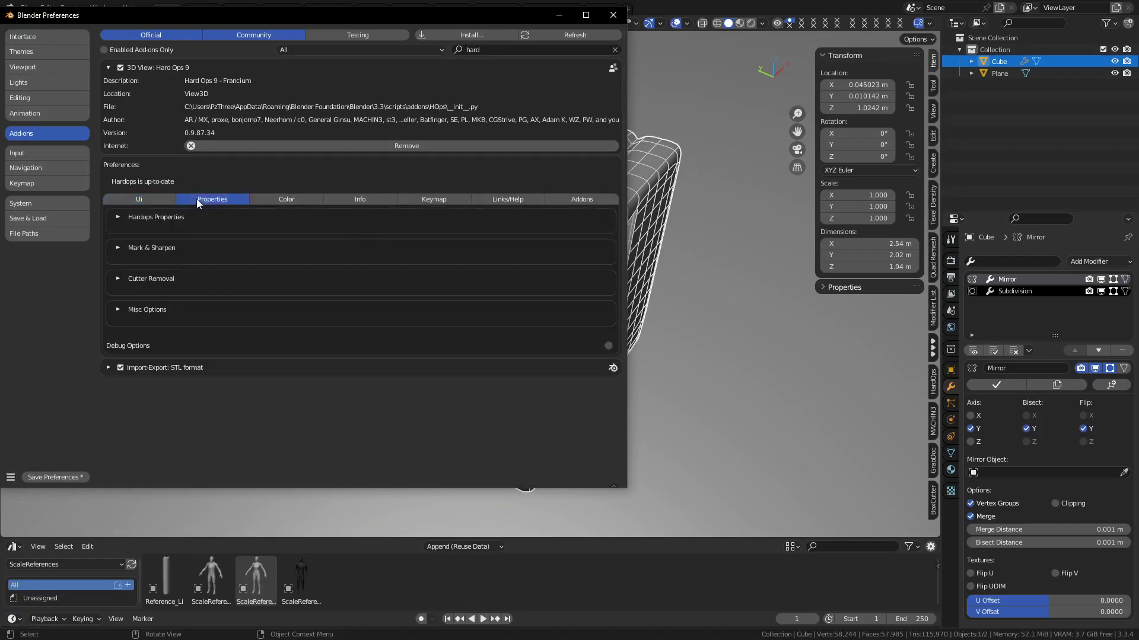
click(117, 314)
click(116, 283)
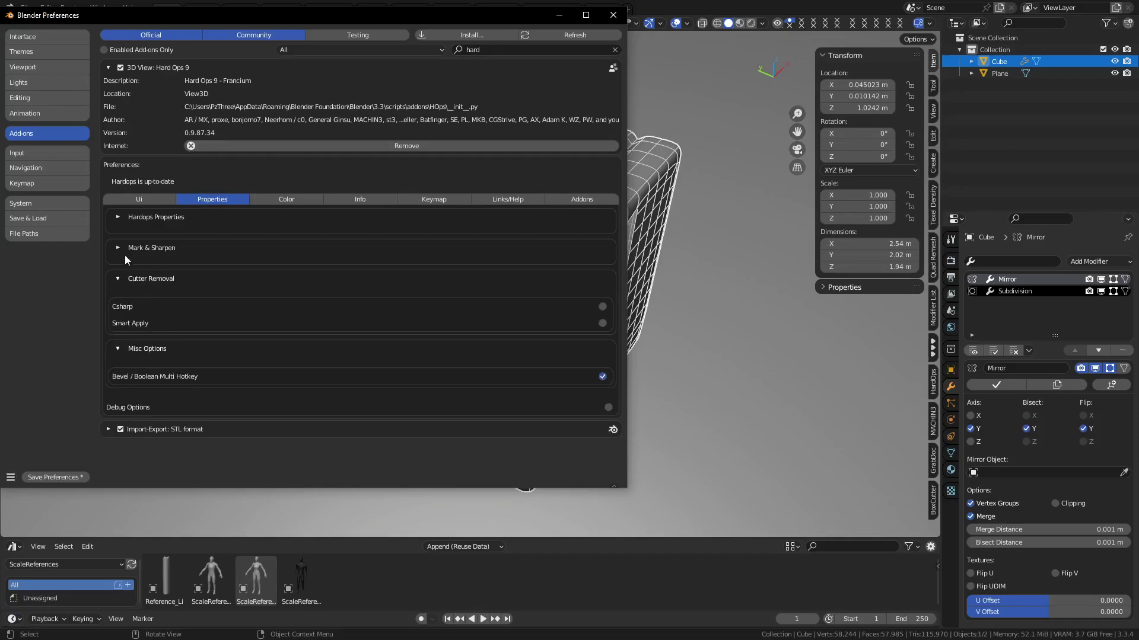
click(119, 215)
scroll(177, 309, down, 5)
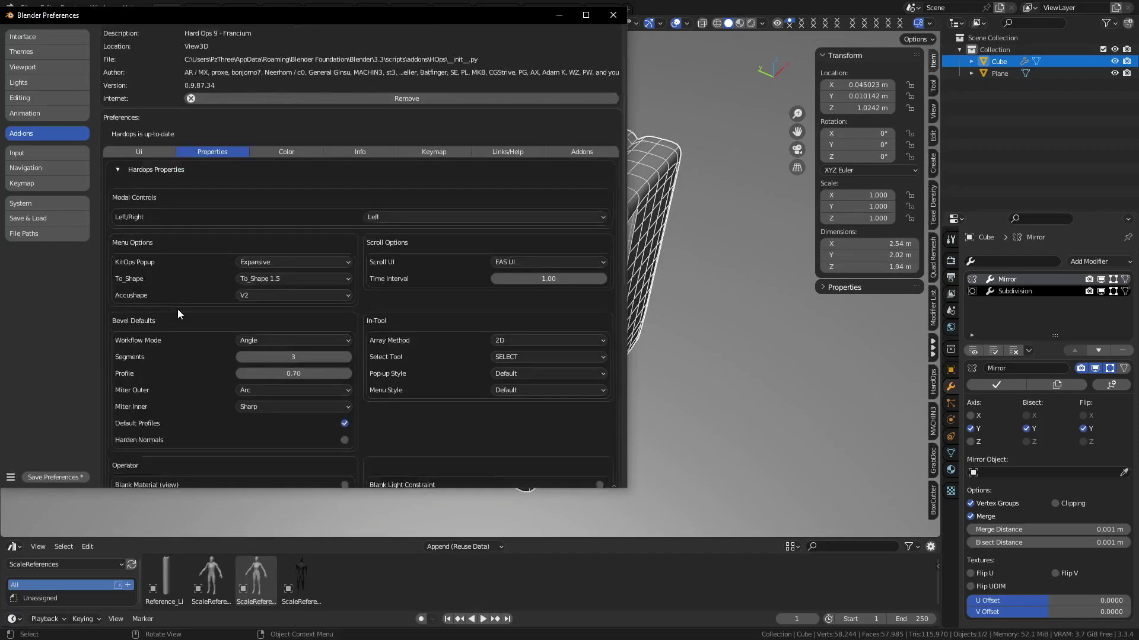
scroll(178, 315, down, 2)
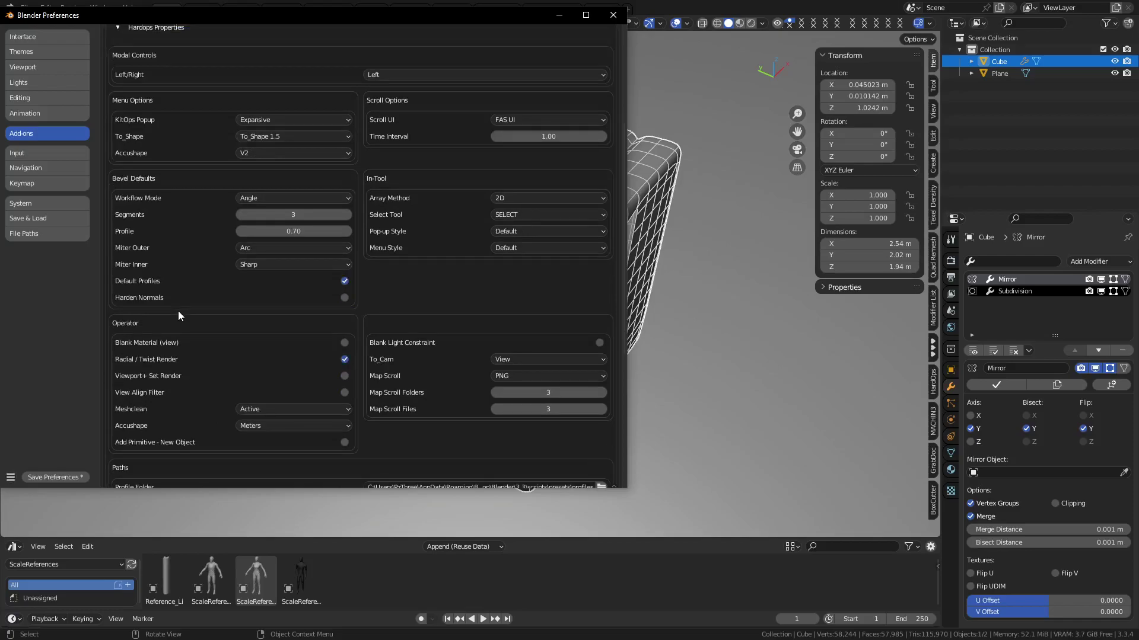
scroll(179, 403, down, 4)
scroll(179, 403, up, 4)
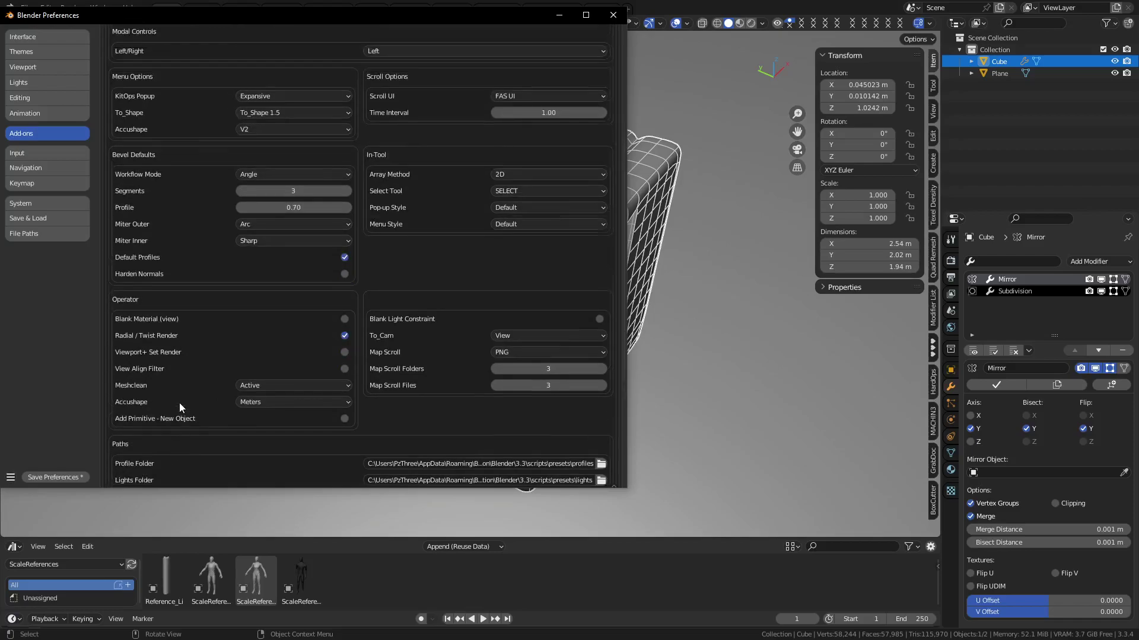
scroll(179, 403, up, 1)
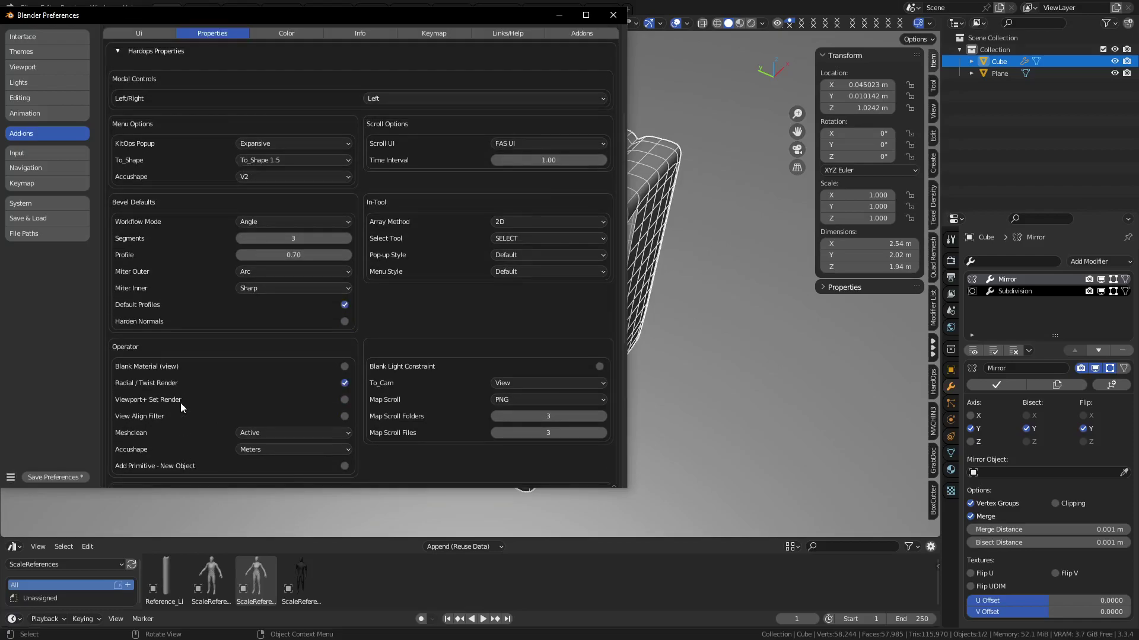
scroll(185, 400, down, 8)
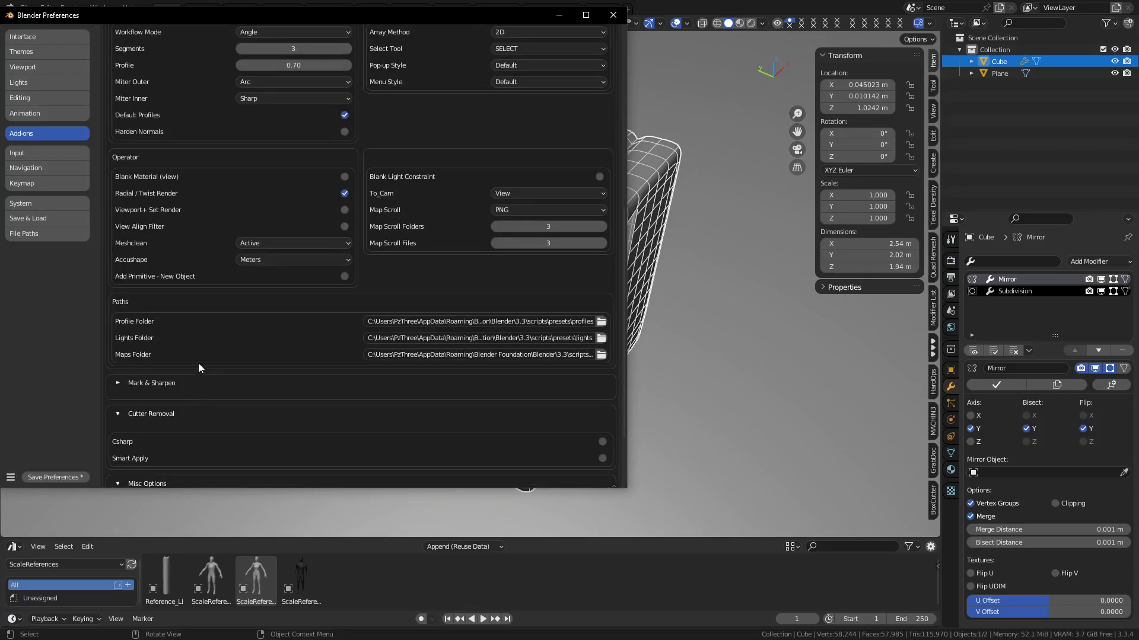
scroll(258, 249, up, 9)
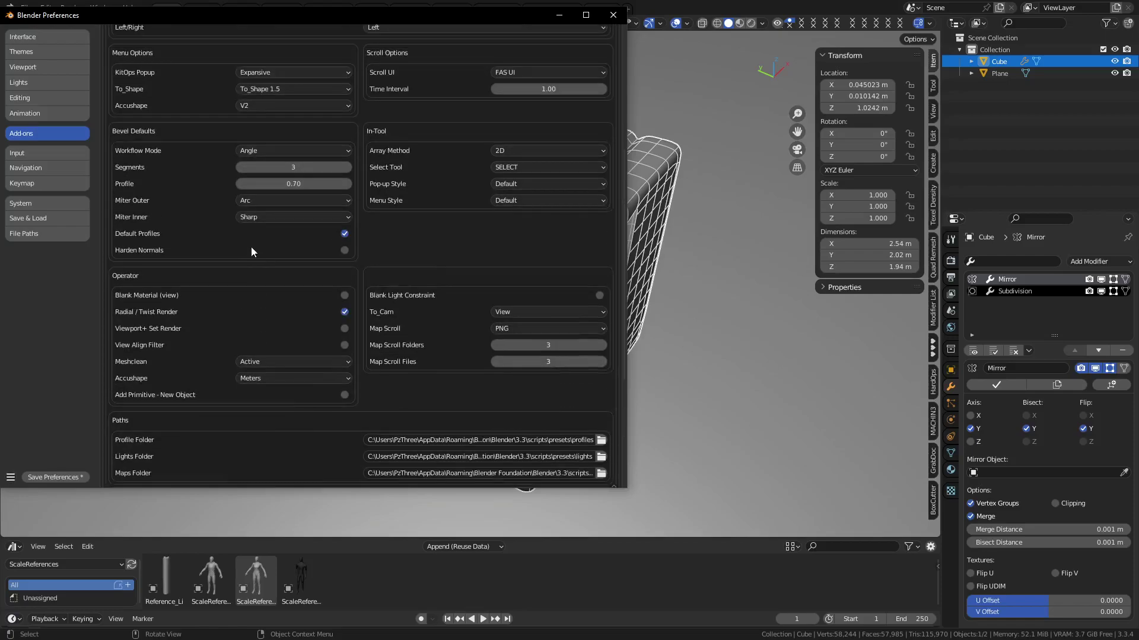
scroll(177, 181, up, 3)
click(144, 128)
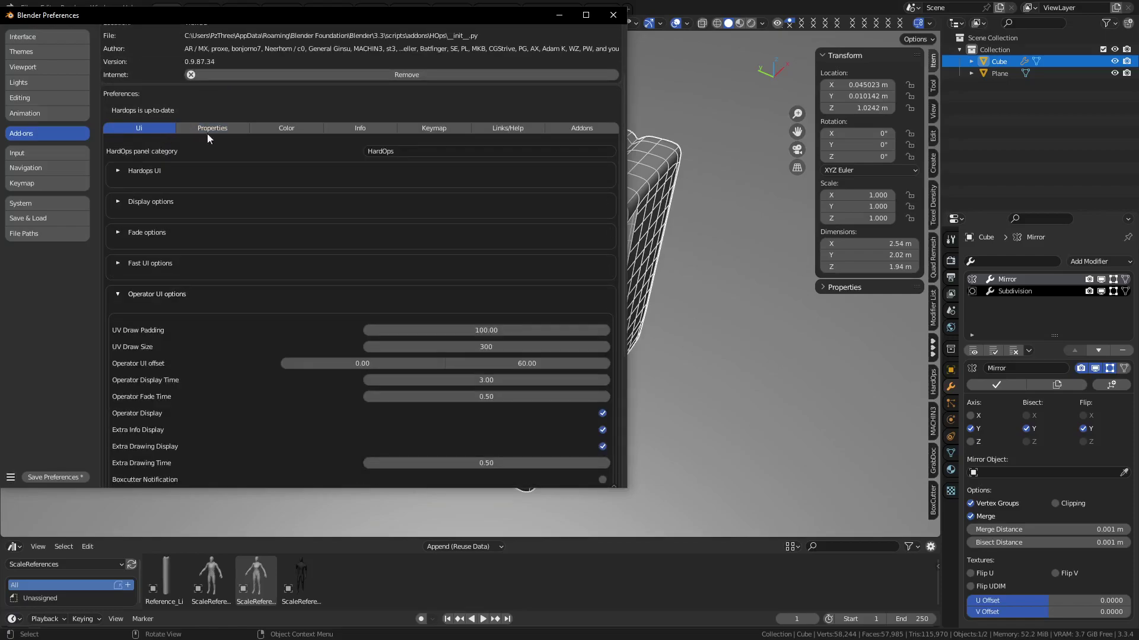
click(614, 15)
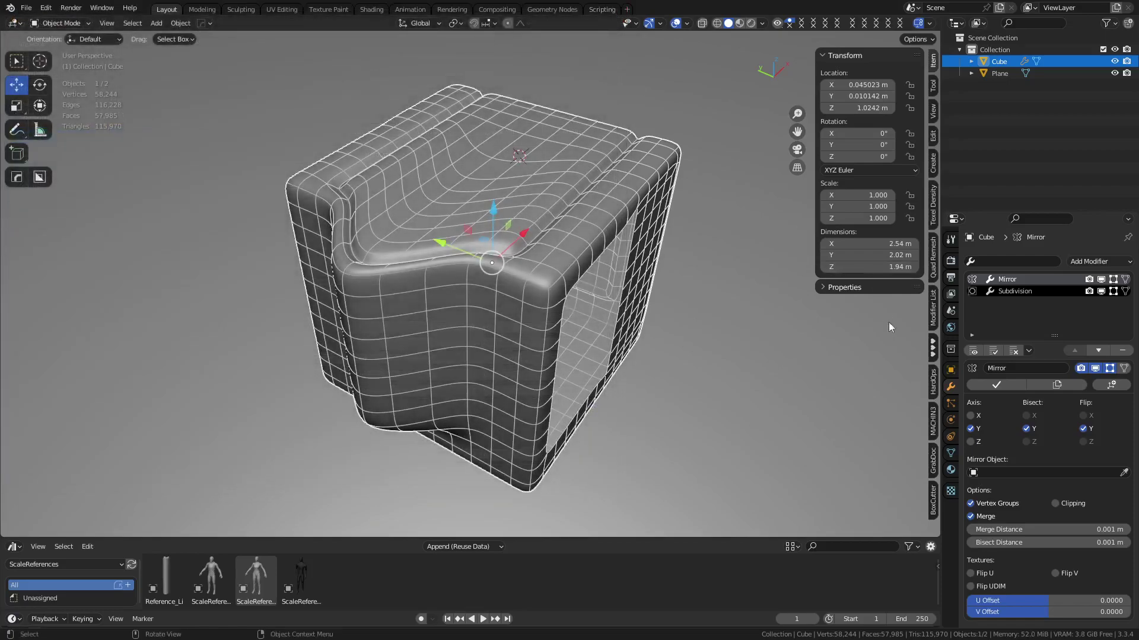
Step: Open the Hard Ops sidebar's helper page, look through its render page, and expand the Boolean settings in a widened sidebar
click(933, 382)
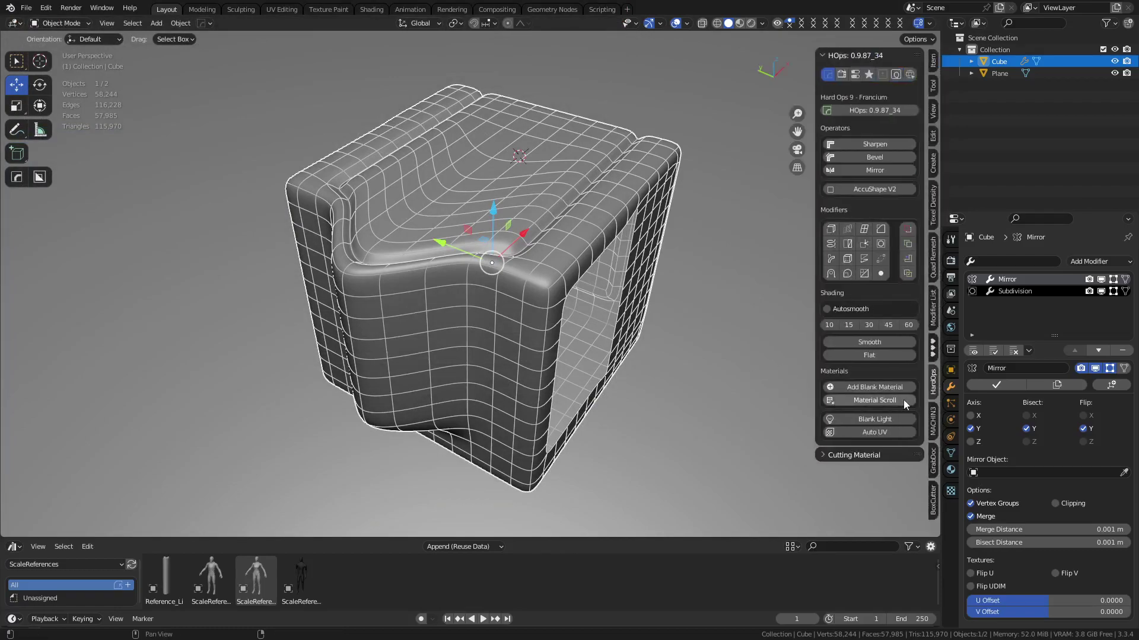
click(841, 74)
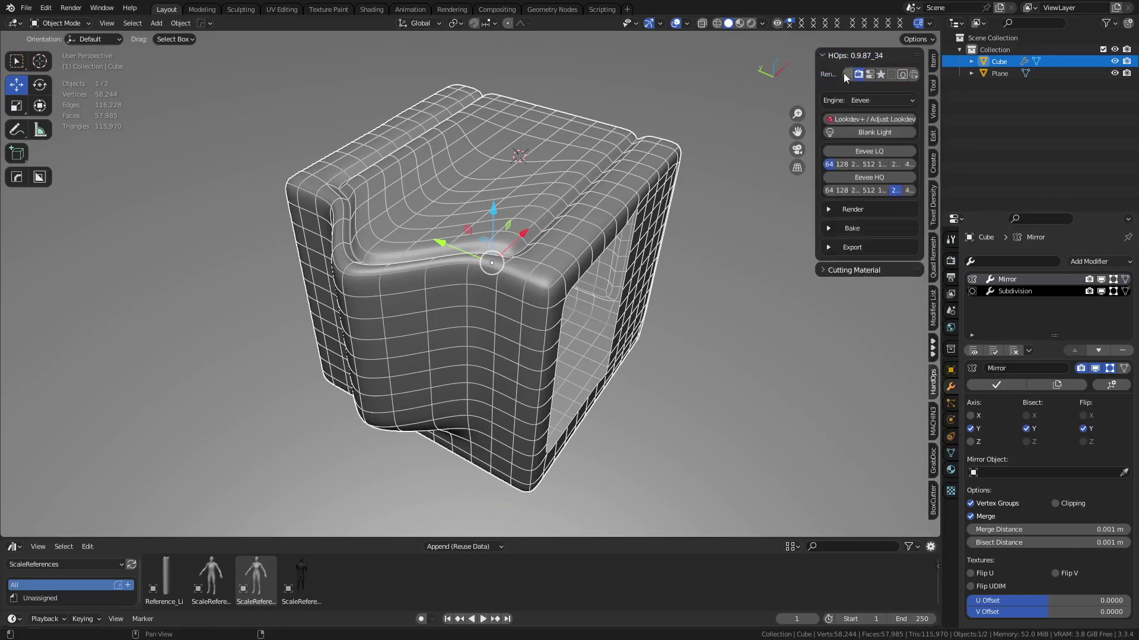
click(873, 76)
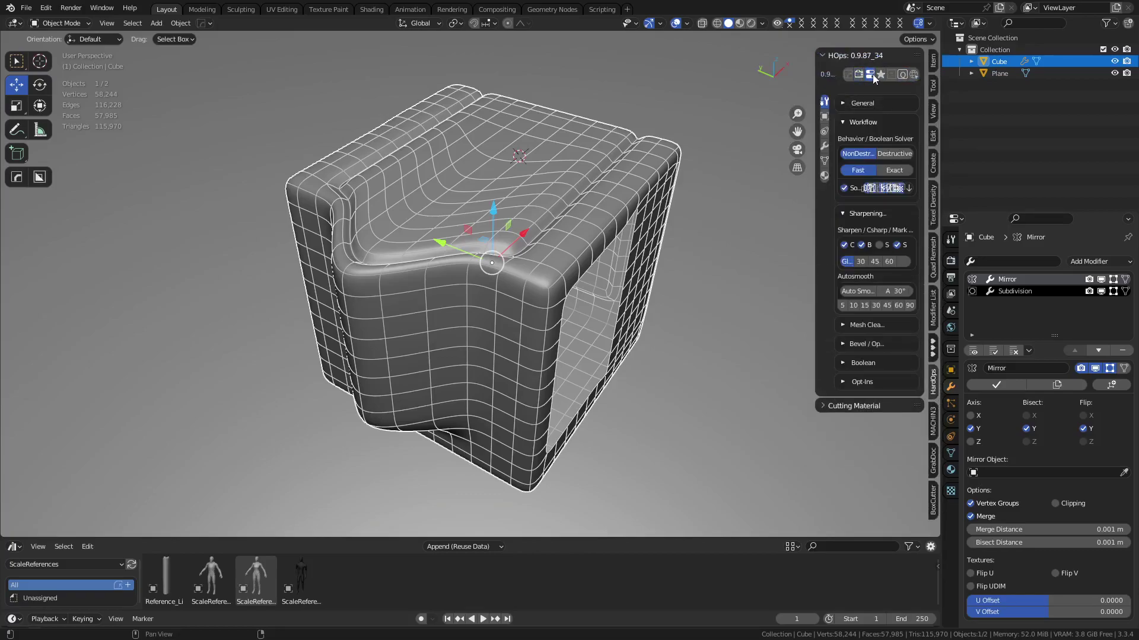
click(844, 364)
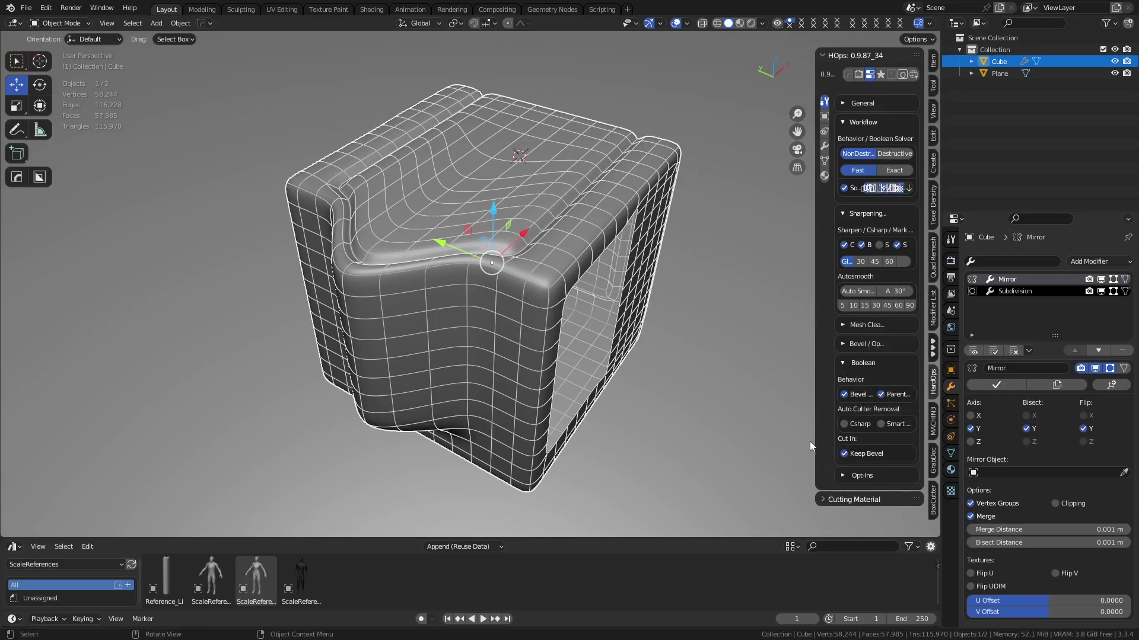
drag(815, 440, 680, 439)
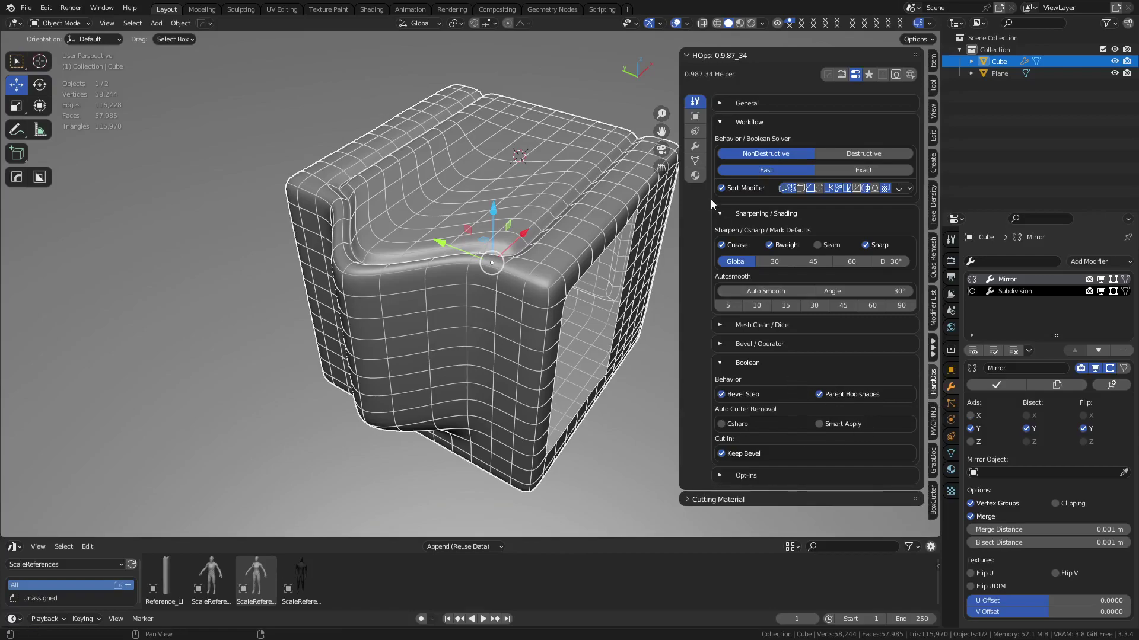
drag(681, 224, 716, 229)
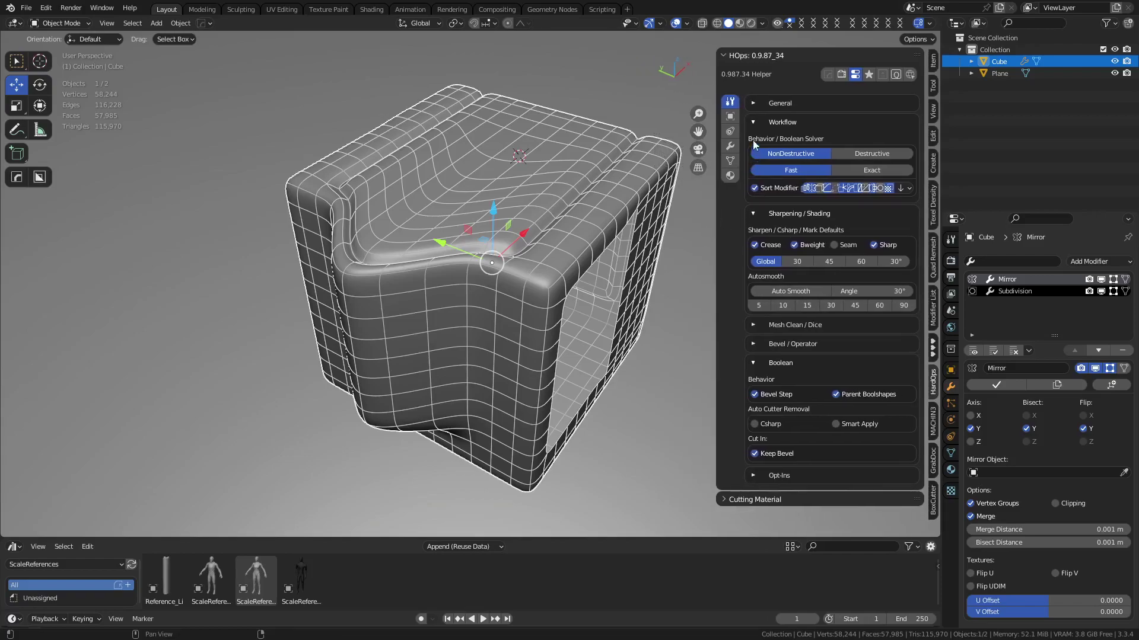
Step: Collapse the helper's Sharpening / Shading and Workflow sections and expand its General section
click(753, 215)
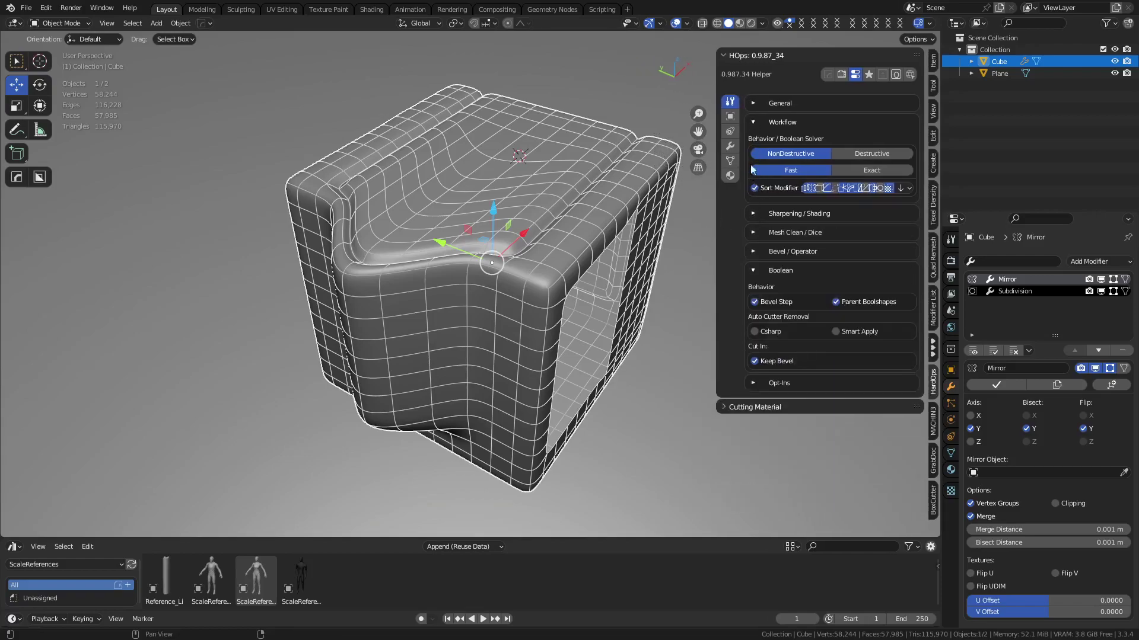
click(756, 121)
click(751, 104)
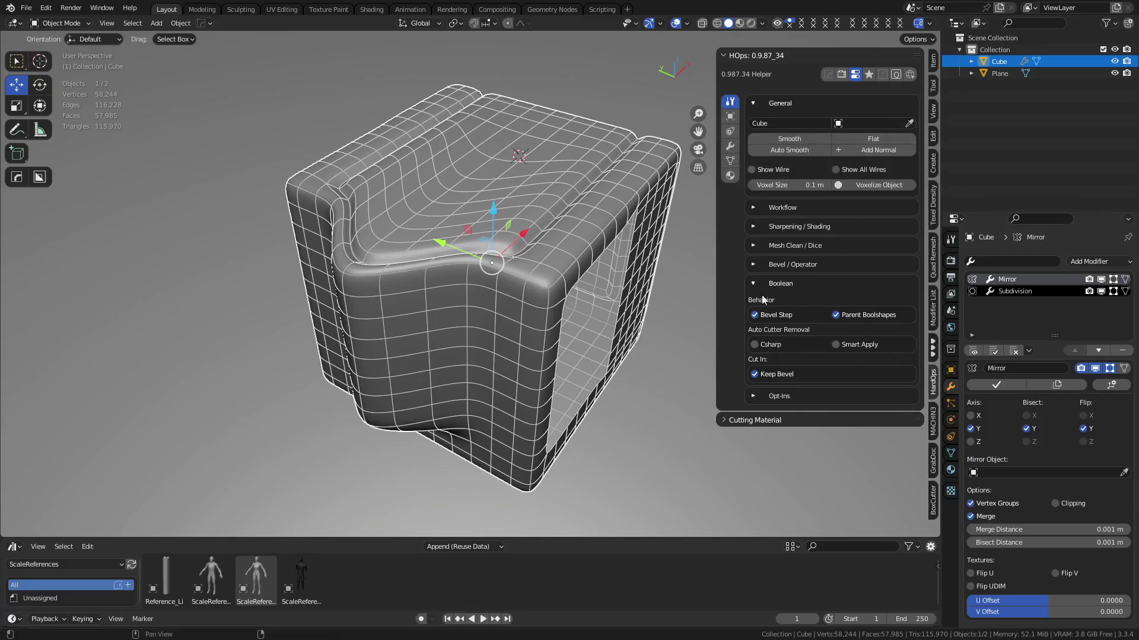
Step: Collapse the Hard Ops 9 entry in the add-on preferences and search the add-ons for "meshma"
click(607, 424)
click(45, 8)
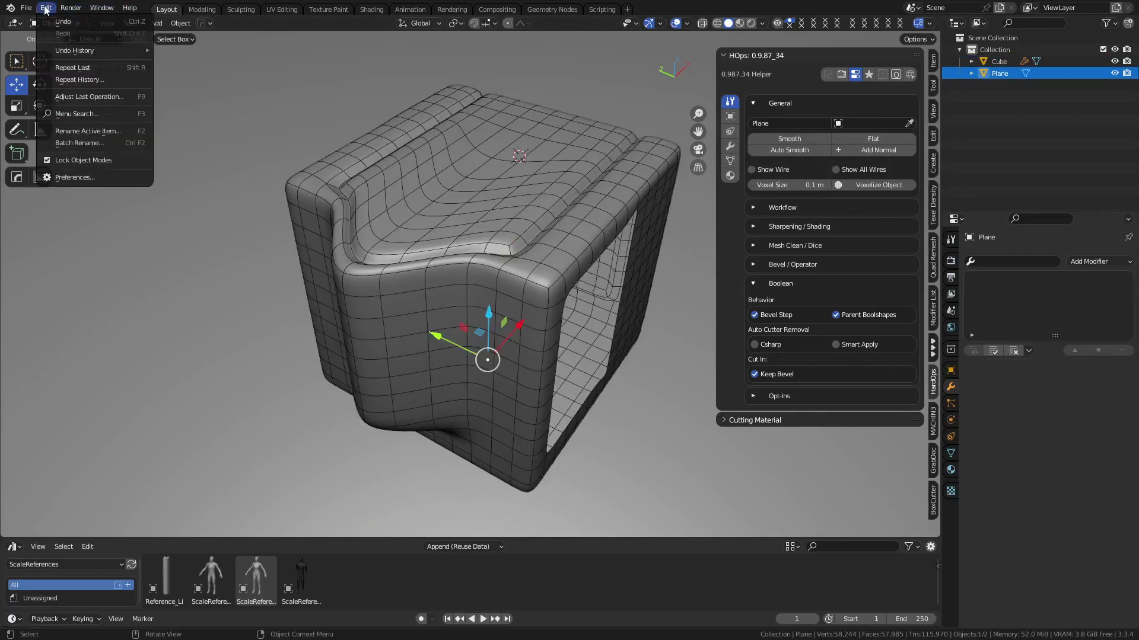
click(91, 177)
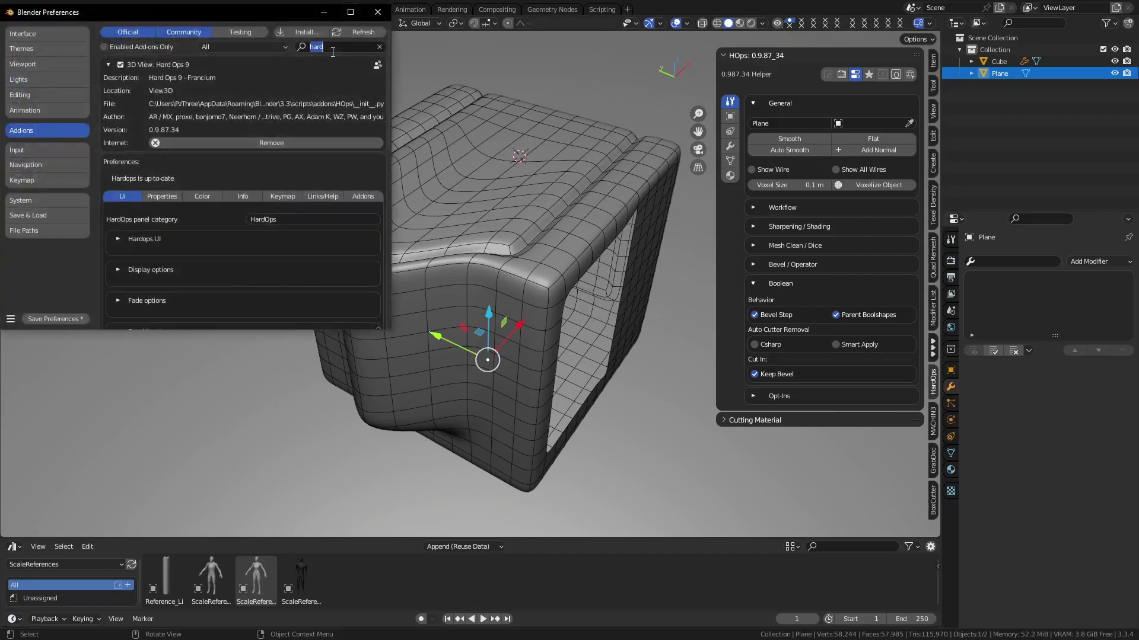
text(mesh)
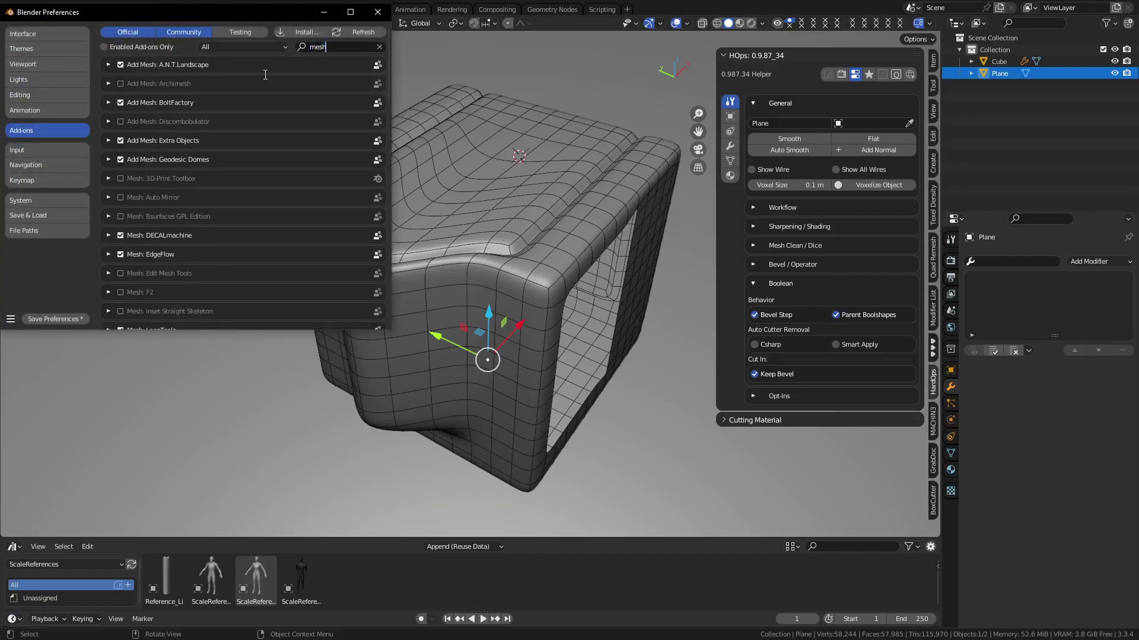
key(Escape)
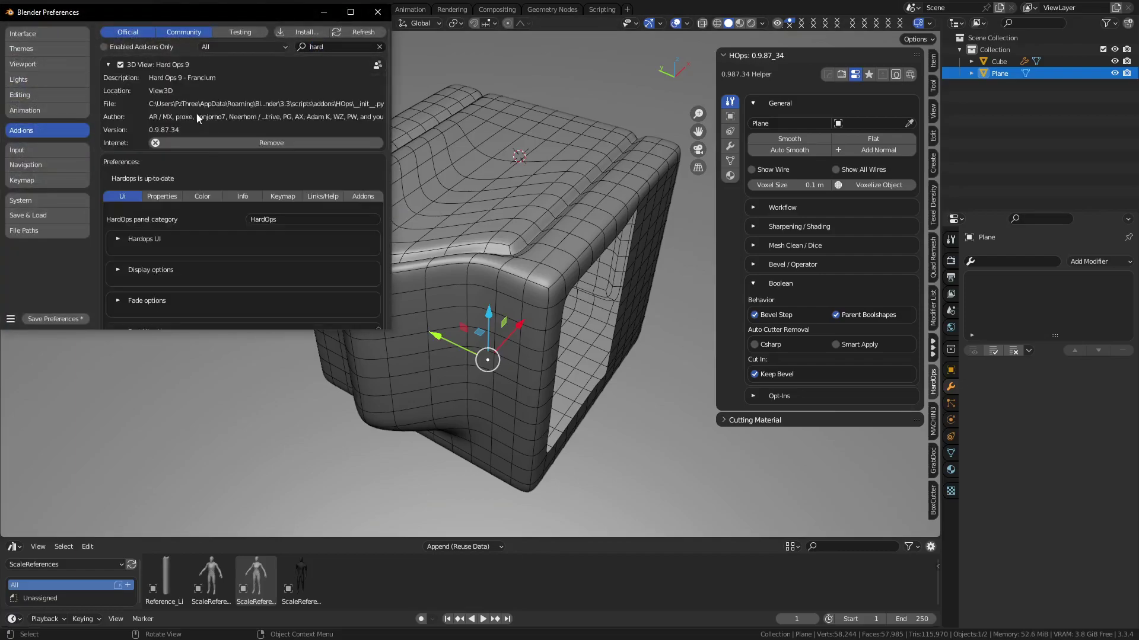
click(107, 65)
click(325, 48)
text(mesh)
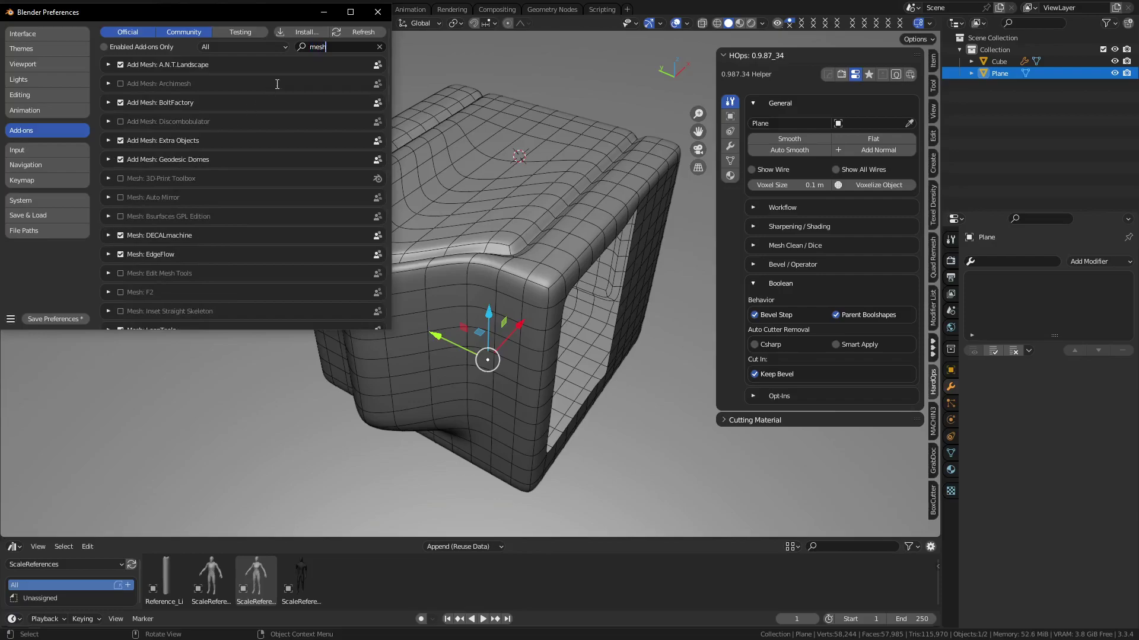
key(Return)
click(344, 49)
text(ma)
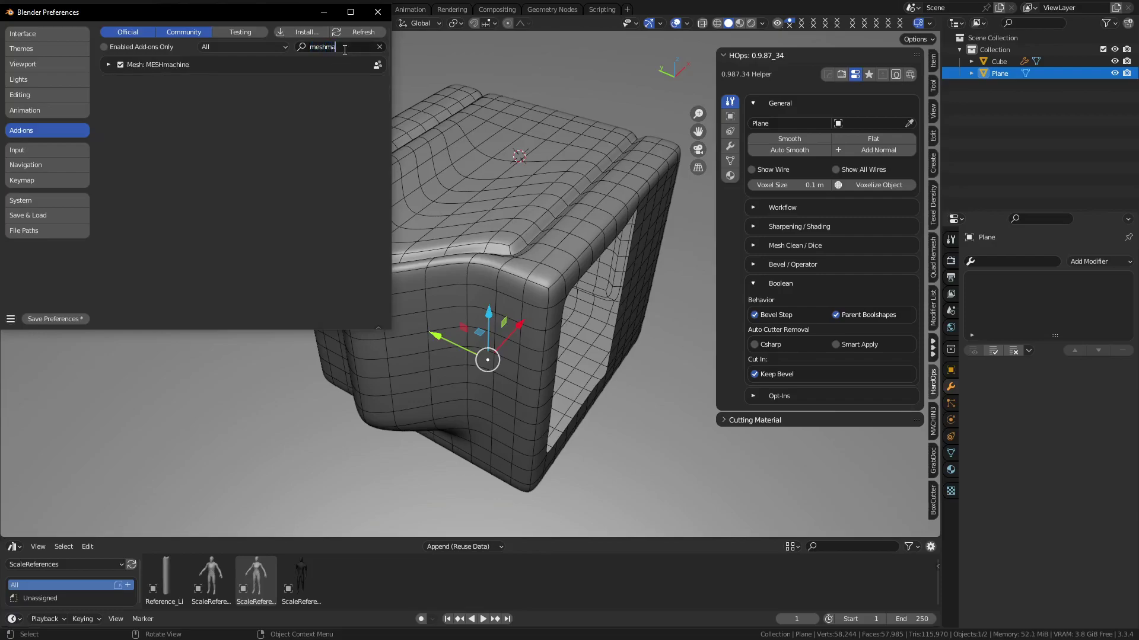
Step: Expand the MESHmachine entry in an enlarged preferences window and examine its General and Plugs settings
click(108, 65)
scroll(150, 199, down, 3)
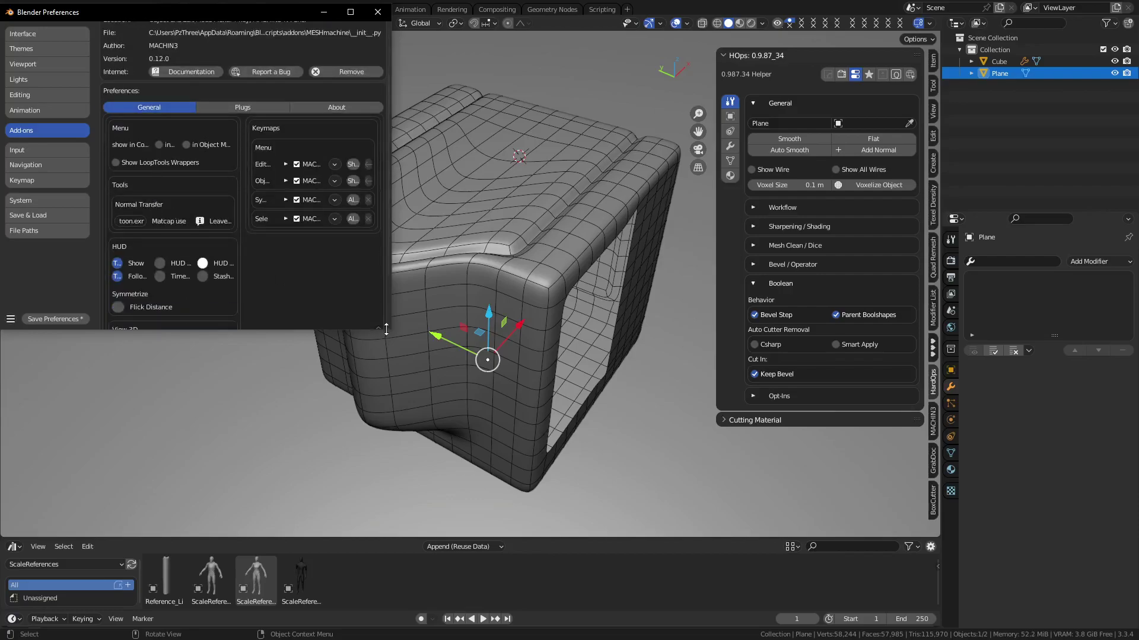
drag(390, 329, 722, 507)
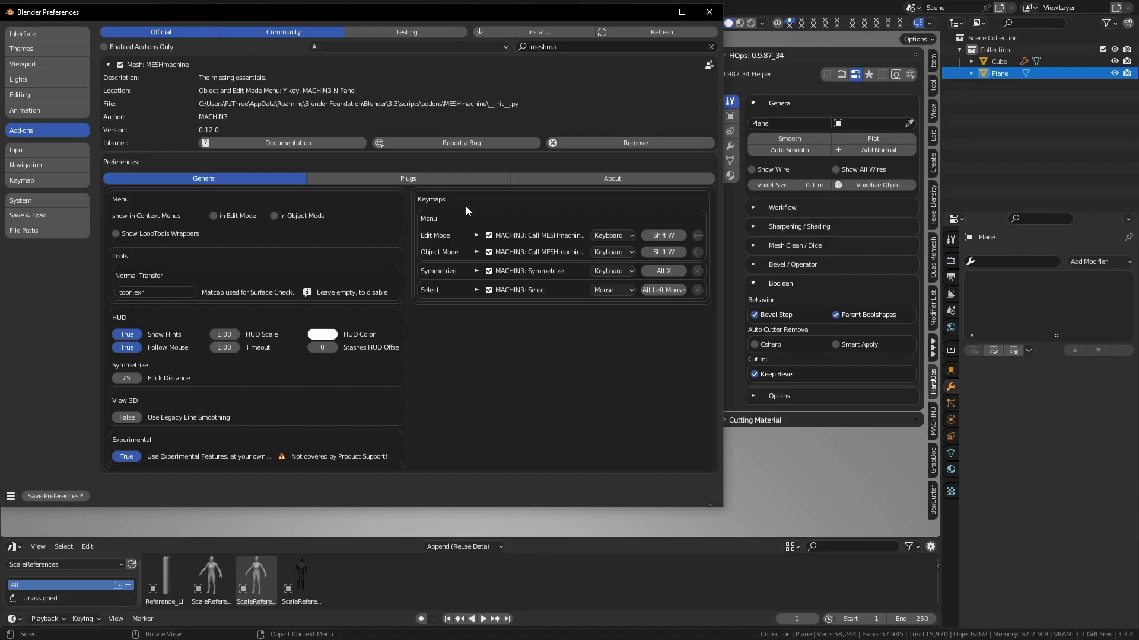
click(436, 177)
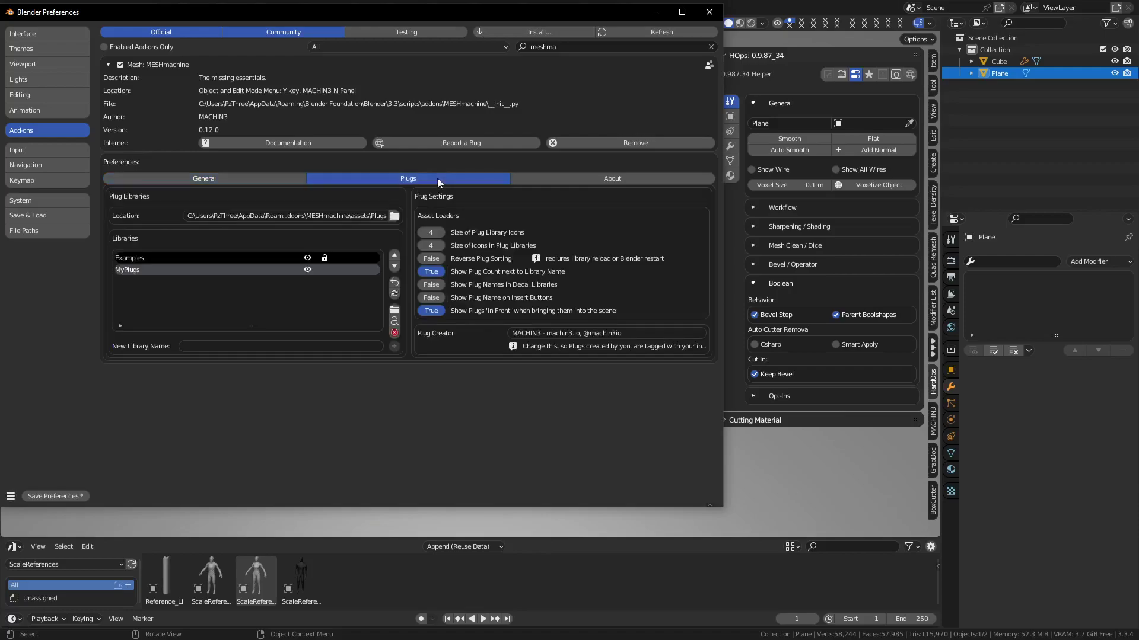
click(265, 178)
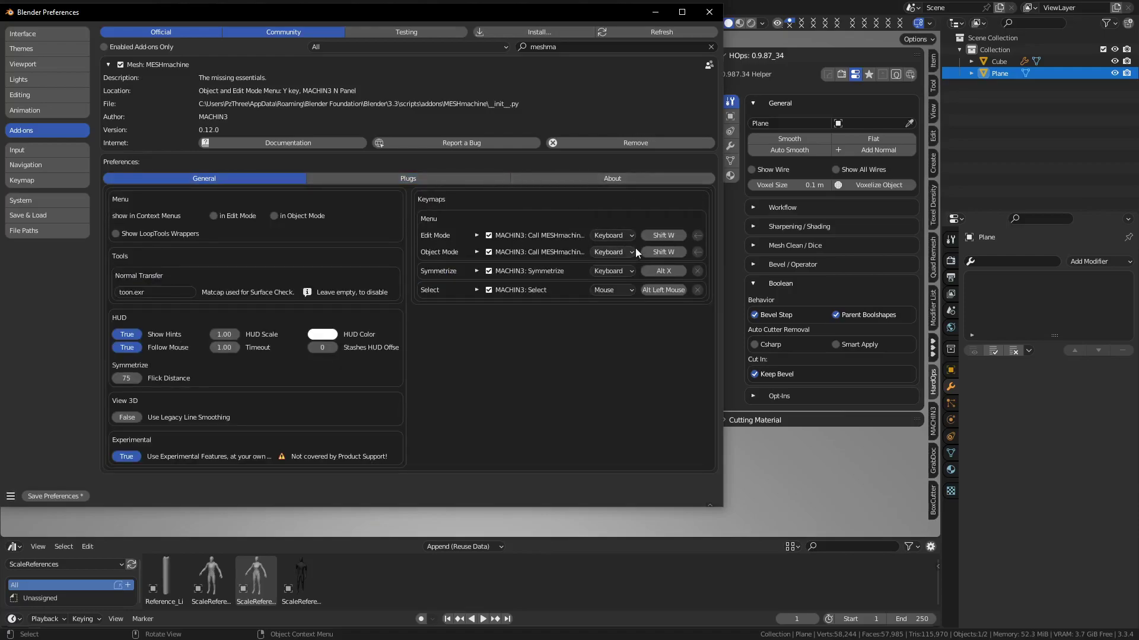
Step: Close the preferences and examine the MESHmachine menu for the cube in Object Mode and in Edit Mode
click(709, 12)
click(412, 281)
key(shift+w)
mouse_move(418, 279)
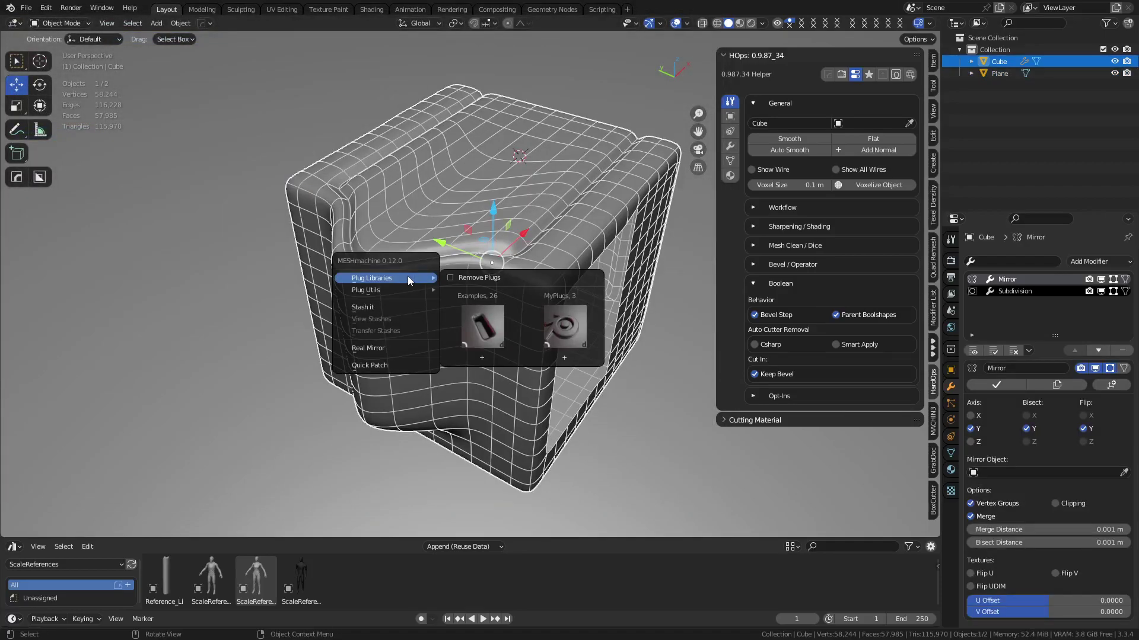
key(Tab)
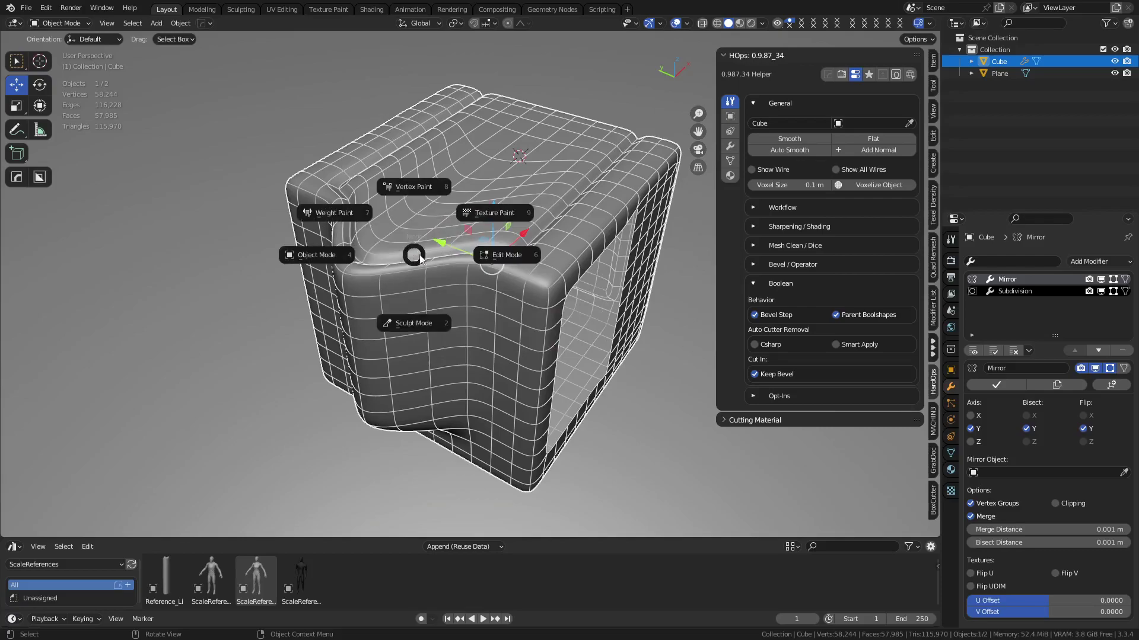
click(500, 254)
key(shift+w)
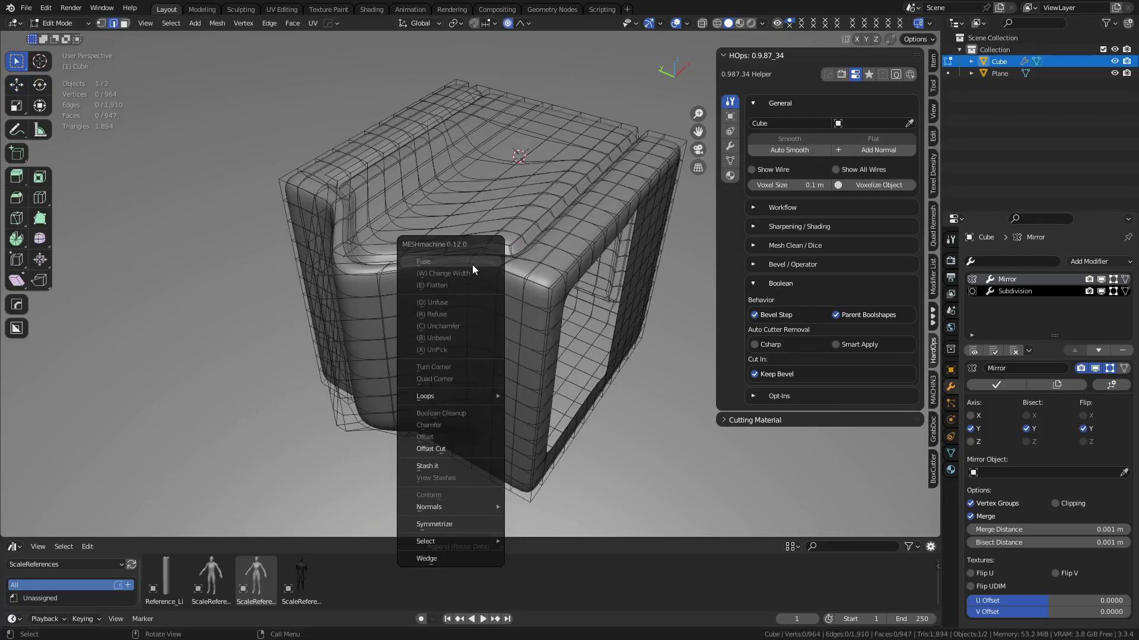
key(Escape)
Step: Return the cube to Object Mode to review its MESHmachine menu again and re-enter Edit Mode to compare
key(Tab)
click(377, 257)
key(shift+w)
mouse_move(378, 256)
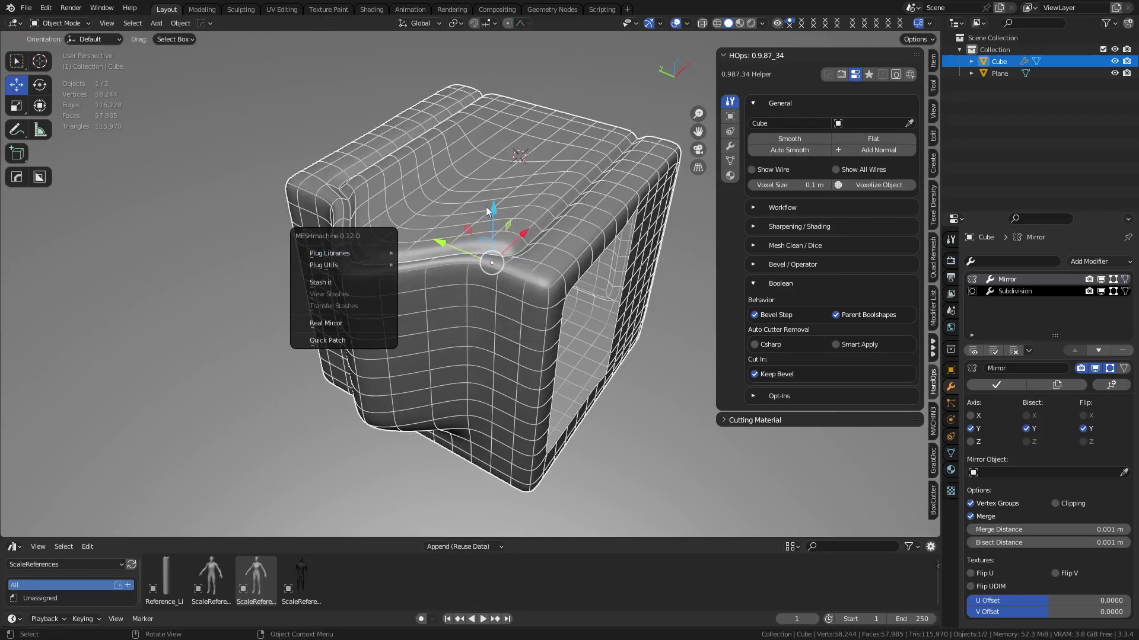
key(Tab)
key(Tab)
key(Tab)
key(shift+w)
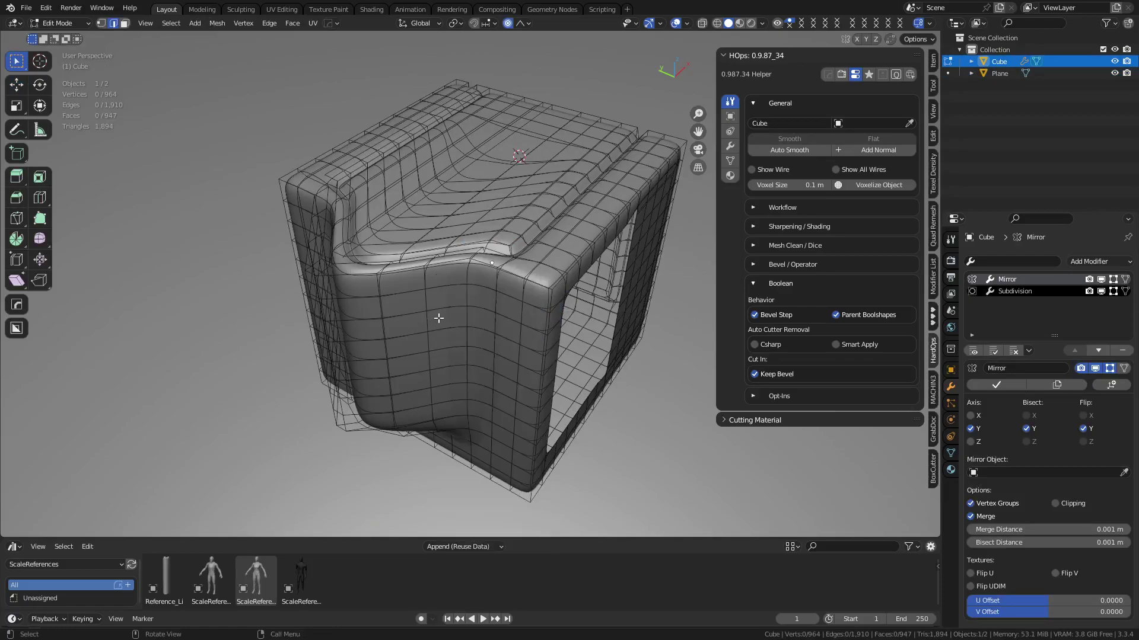
Step: View the cube's open side in Edit Mode, select an edge loop there, and remove the Mirror modifier
key(Tab)
middle_drag(408, 344, 451, 336)
key(Tab)
click(445, 304)
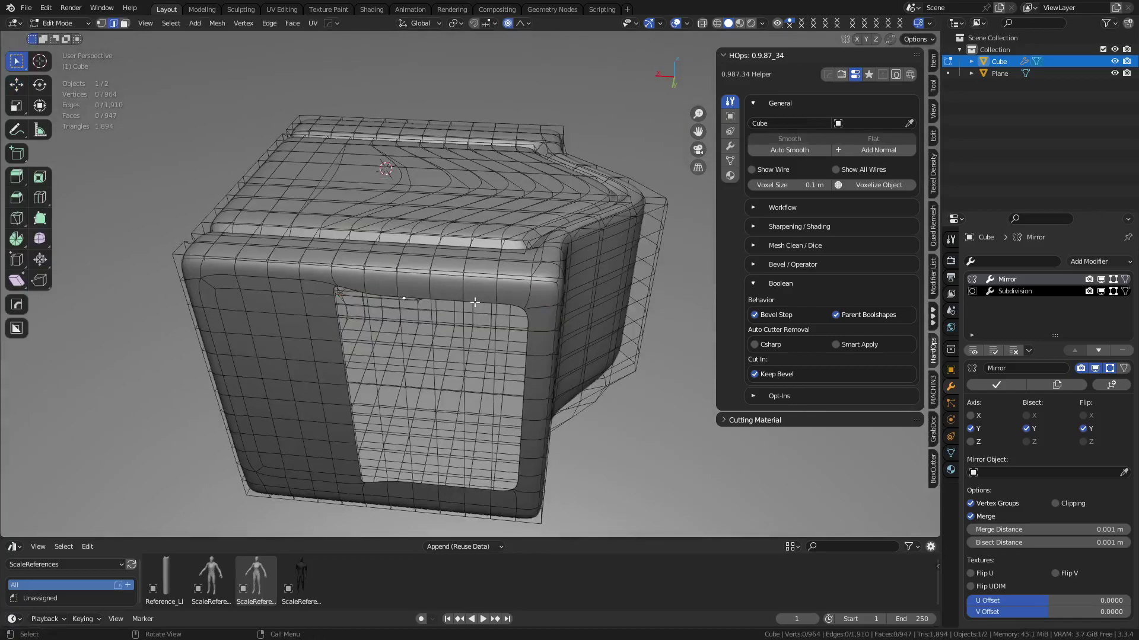
click(445, 304)
shift+middle_drag(534, 433, 559, 291)
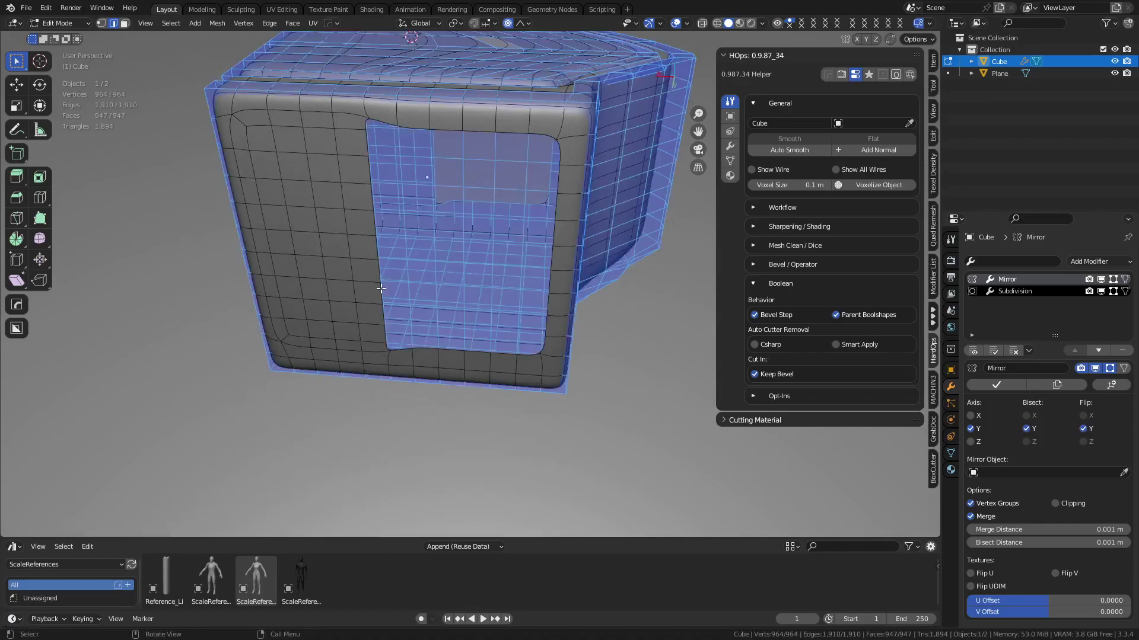
alt+click(406, 302)
middle_drag(405, 302, 462, 296)
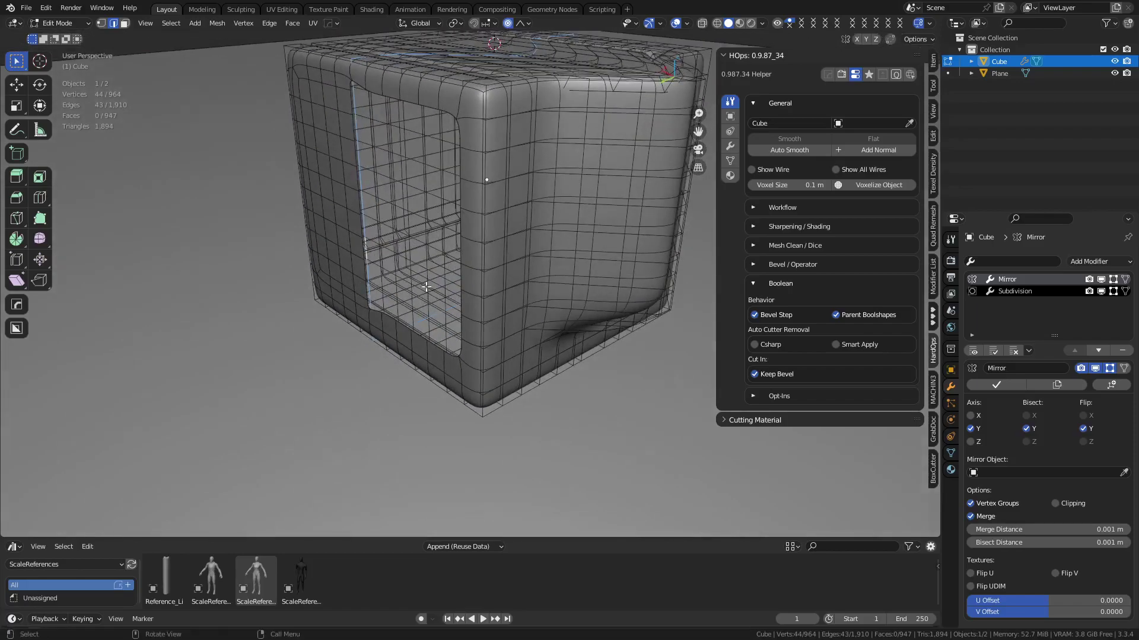
click(1122, 350)
middle_drag(444, 286, 460, 261)
alt+click(475, 358)
middle_drag(476, 359, 568, 333)
key(ctrl+f)
click(499, 329)
key(ctrl+z)
key(f)
key(x)
click(568, 333)
key(Tab)
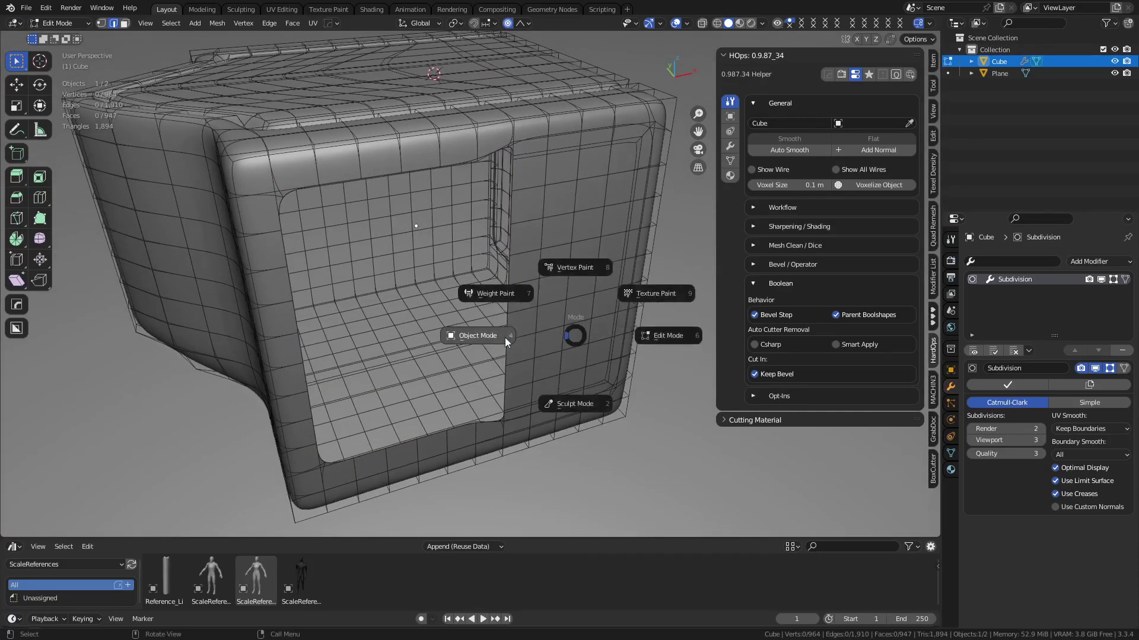
click(474, 335)
Step: Symmetrize the whole cube mesh along Y from + to - with MACHIN3 Symmetrize and disable Remove Redundant Center
key(Tab)
click(429, 347)
middle_drag(428, 347, 419, 336)
key(a)
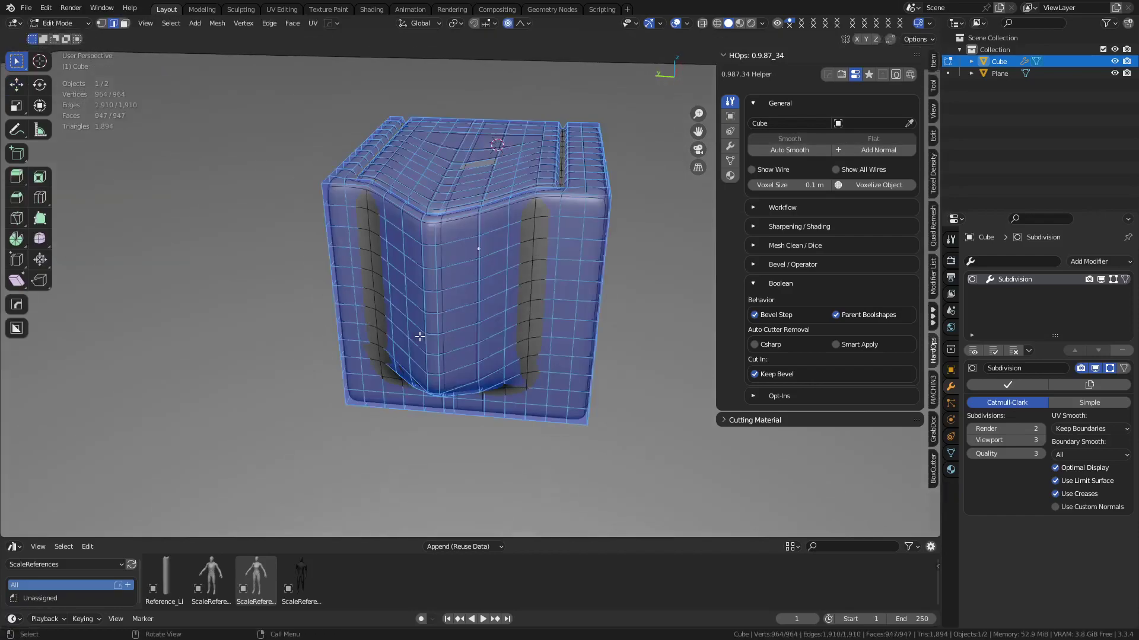
key(alt+x)
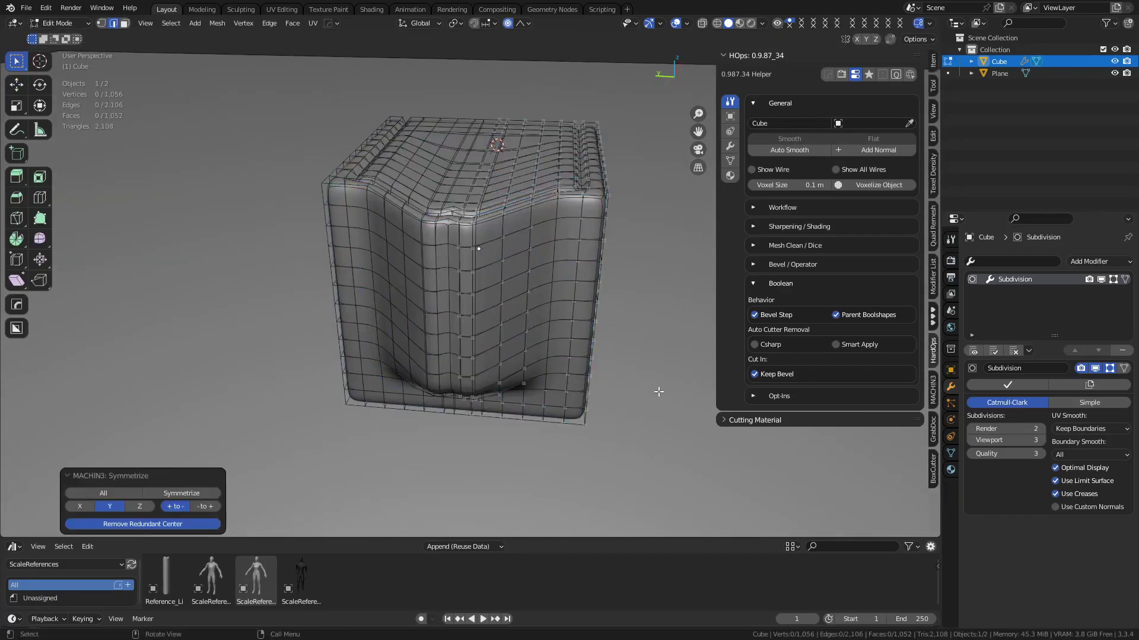
click(137, 524)
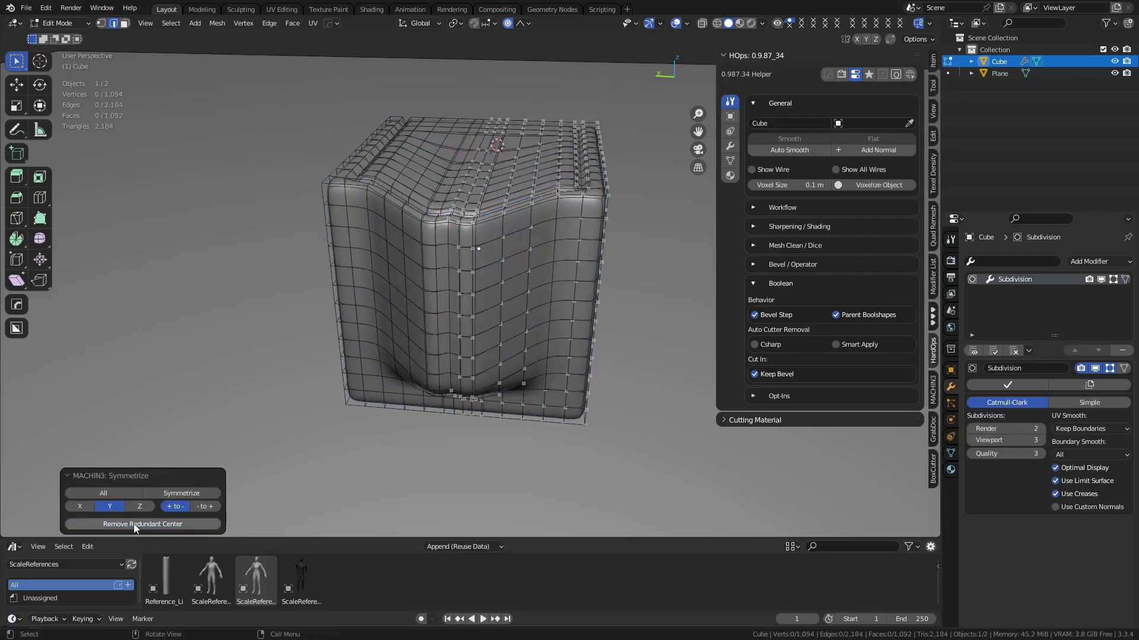
Step: Select the extra edge loops along the cube's symmetry seam and dissolve them
middle_drag(334, 427, 398, 446)
scroll(447, 356, up, 3)
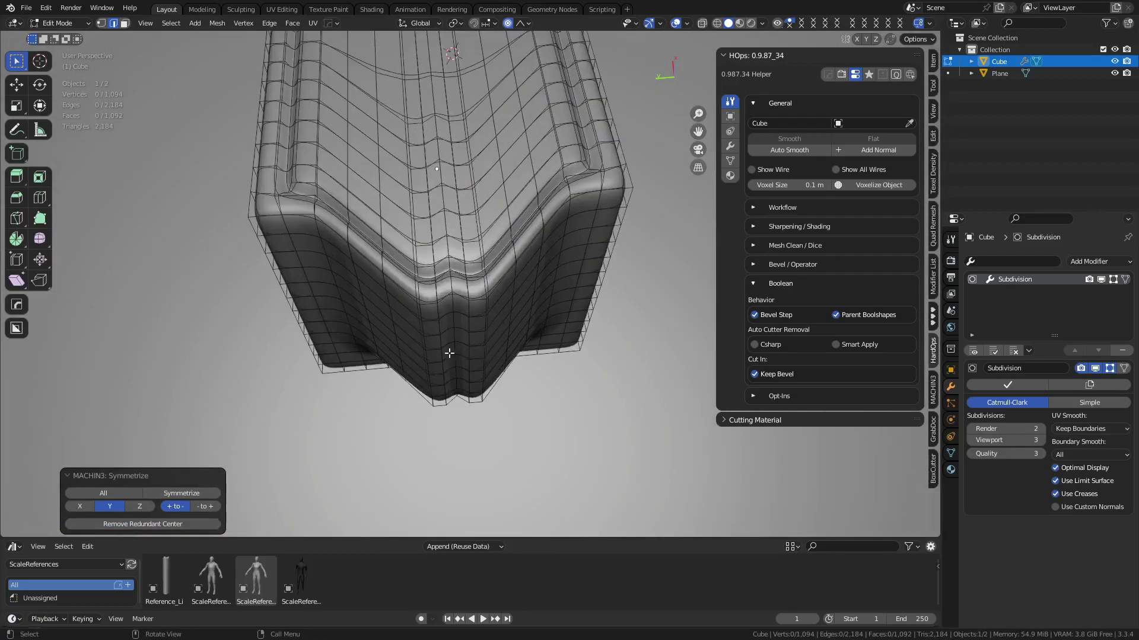
scroll(444, 329, up, 2)
alt+click(409, 318)
alt+click(420, 318)
key(a)
key(alt+a)
alt+click(521, 365)
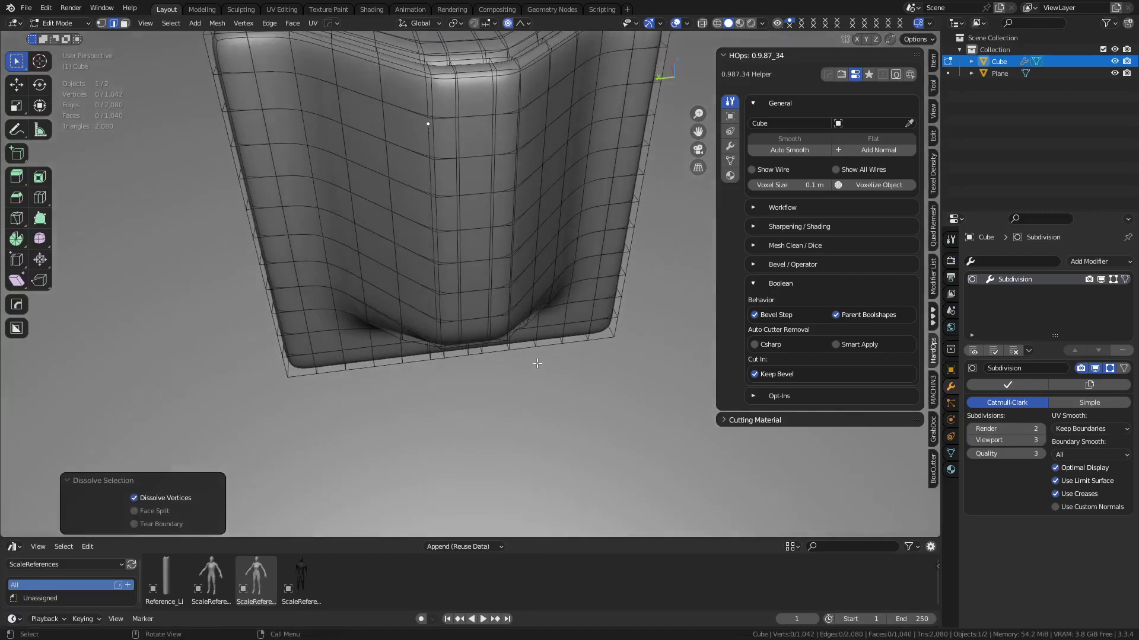
Step: Inspect the cube in Object Mode, return to Edit Mode, and turn off the Subdivision modifier's Edit Mode display
key(Tab)
mouse_move(463, 366)
middle_down()
mouse_move(485, 334)
mouse_move(472, 362)
mouse_move(442, 354)
mouse_move(460, 346)
middle_up()
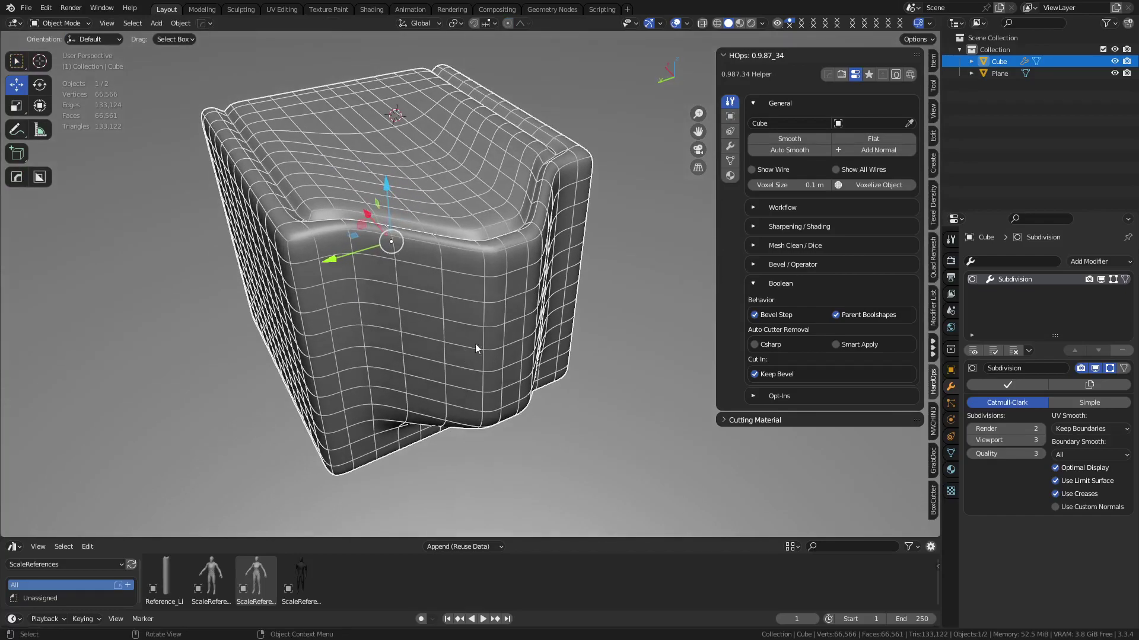
middle_drag(548, 367, 533, 359)
key(Tab)
middle_drag(412, 238, 444, 256)
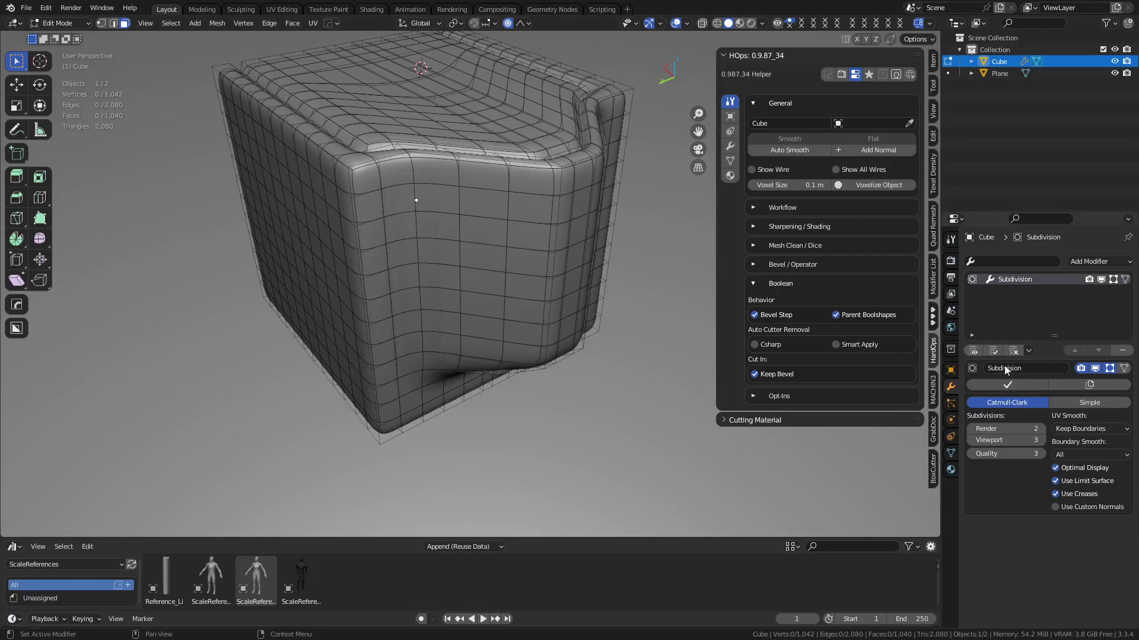
click(1110, 368)
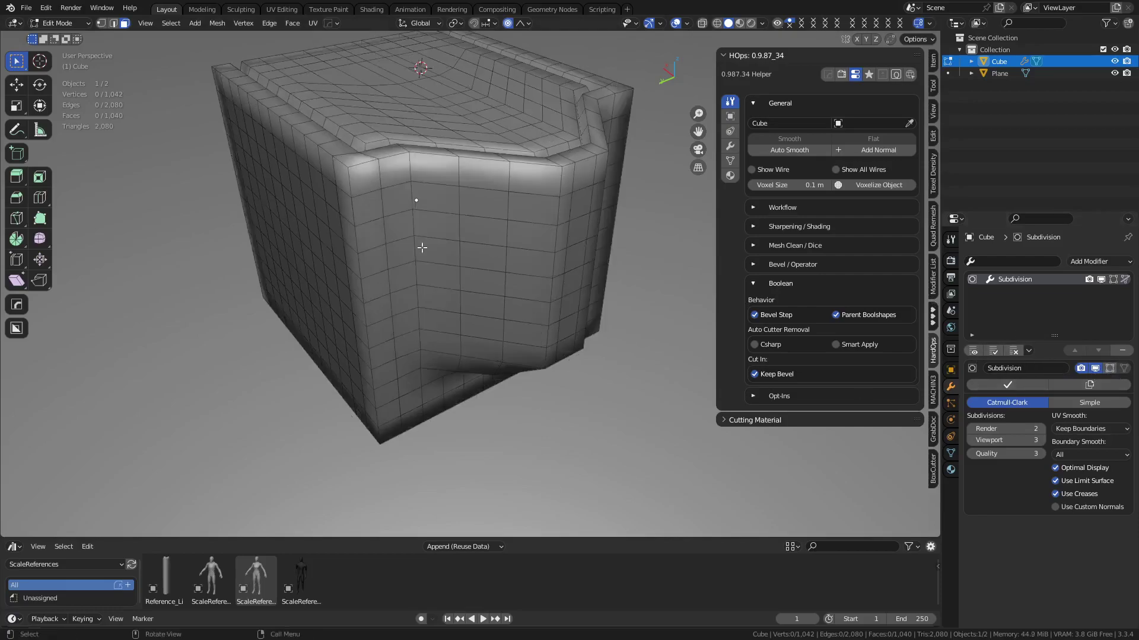
Step: In Edit Mode, select a 2-by-6 block of faces on the cube's concave side and split it from the mesh
middle_drag(310, 326, 386, 282)
key(Tab)
key(q)
click(378, 306)
key(Tab)
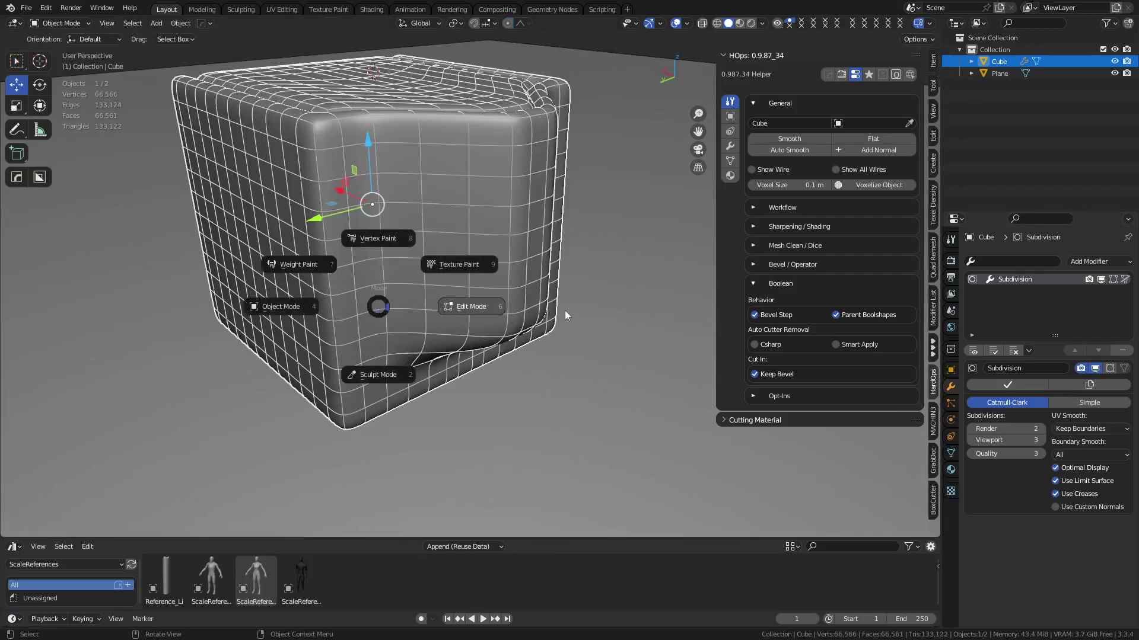
click(380, 261)
click(398, 166)
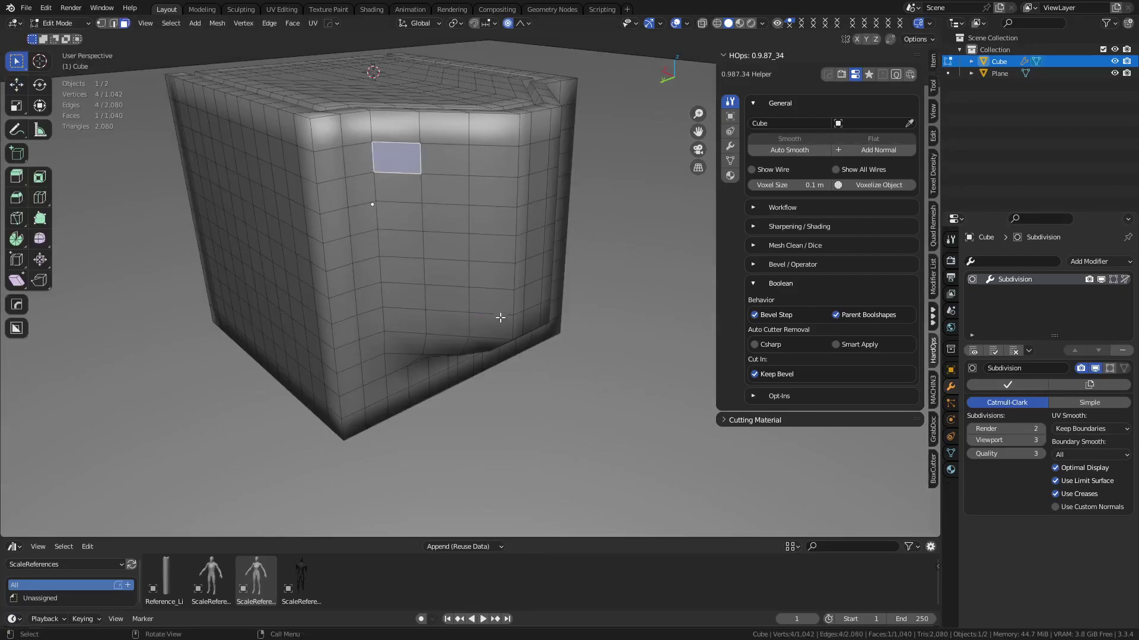
ctrl+shift+click(451, 302)
key(y)
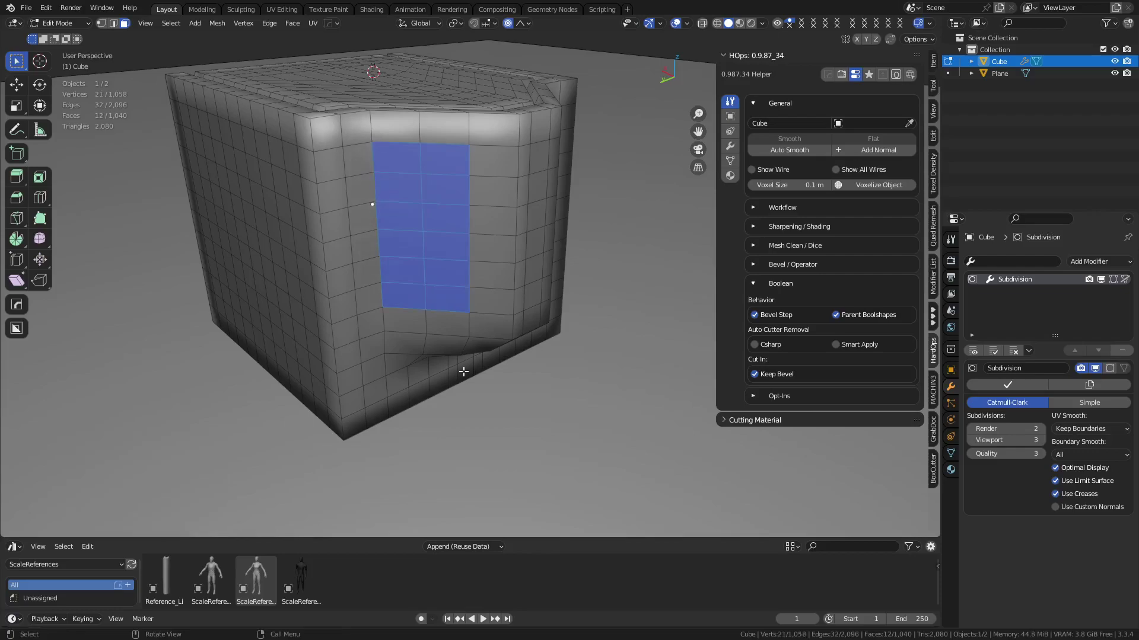
key(g)
key(Escape)
key(g)
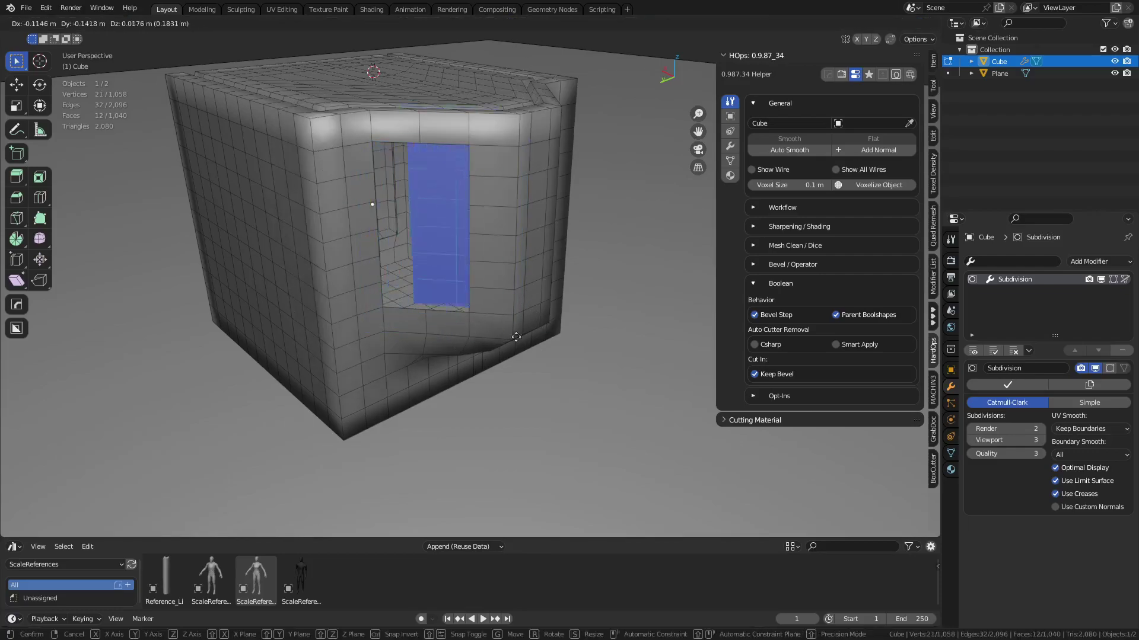
key(Escape)
Step: Select a 3-by-10 block and a 5-by-4 block of faces on the adjacent flat side and split them from the mesh
middle_drag(497, 335, 539, 328)
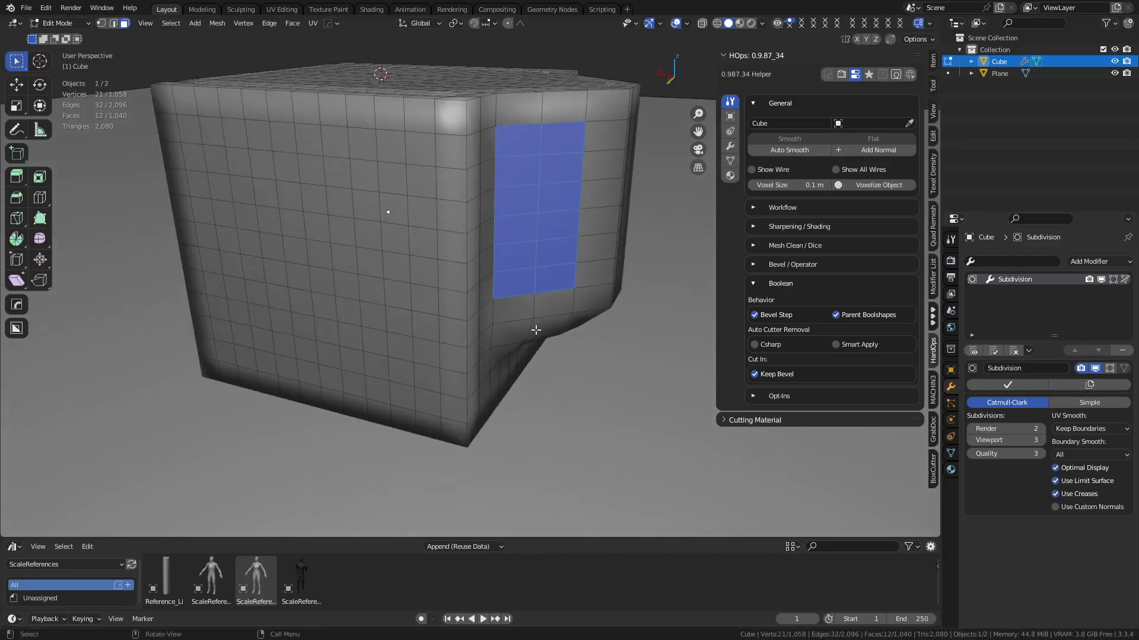
click(196, 132)
ctrl+shift+click(267, 361)
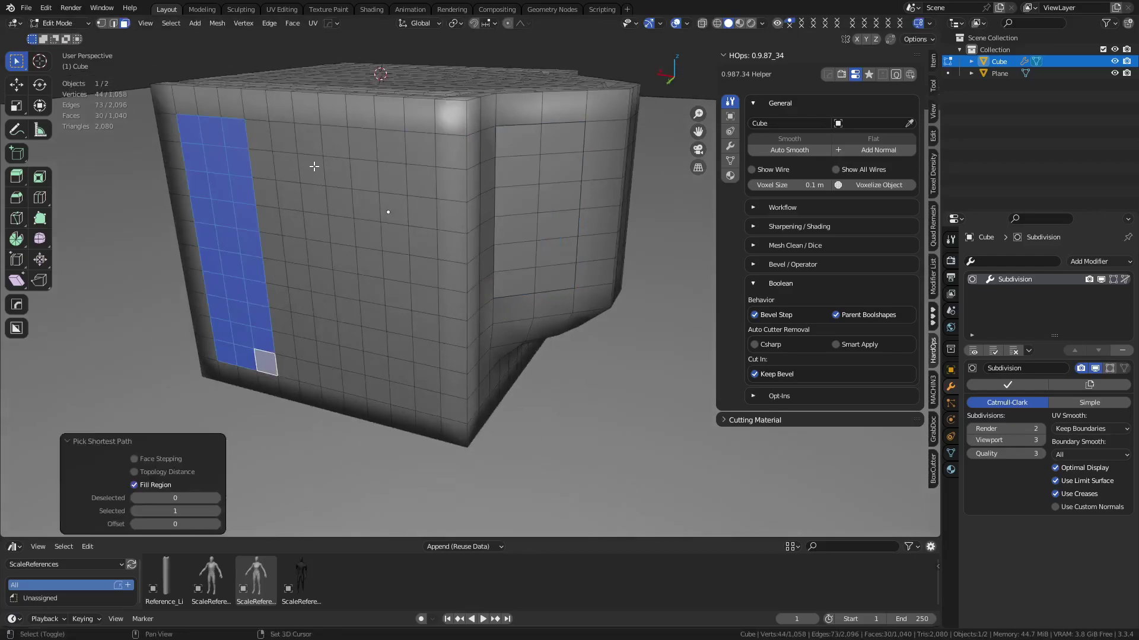
shift+click(312, 169)
ctrl+shift+click(424, 271)
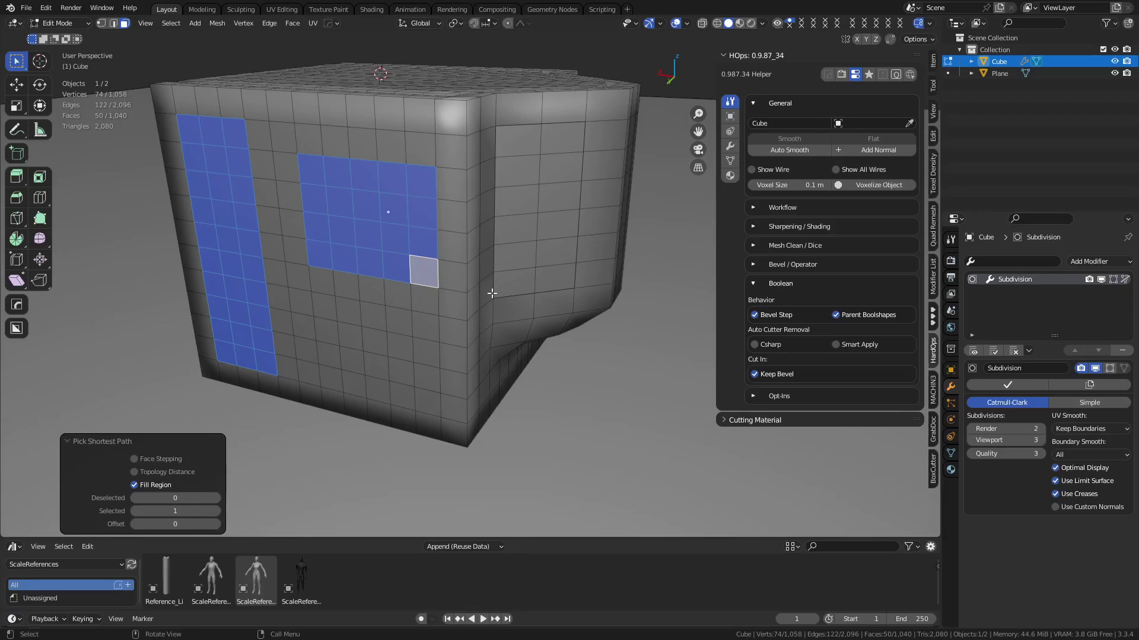
key(y)
Step: Separate the whole cube mesh by loose parts and return to Object Mode
key(a)
key(p)
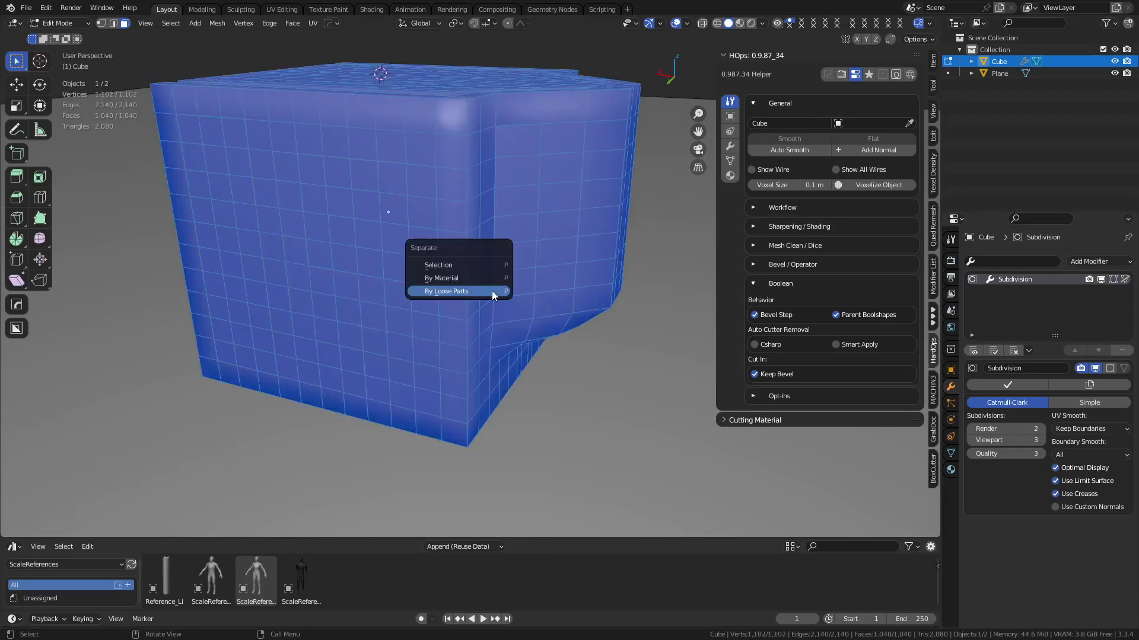
click(492, 290)
key(Tab)
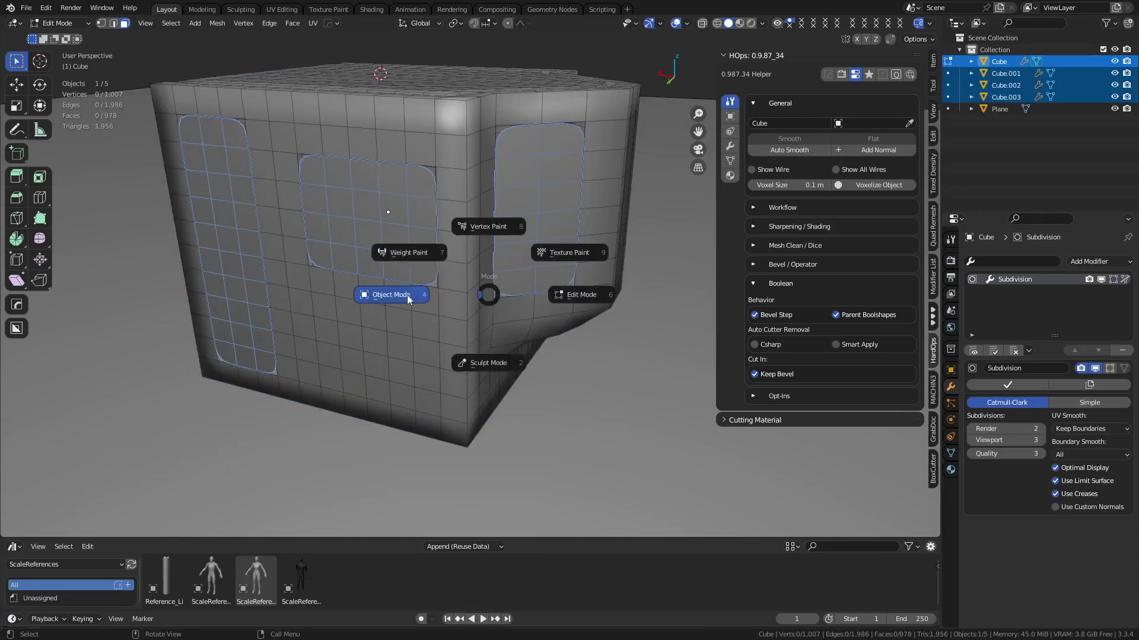
Step: Select the three separated panel objects, enter Edit Mode on them together, and select all their faces
click(226, 262)
shift+click(351, 239)
shift+click(508, 219)
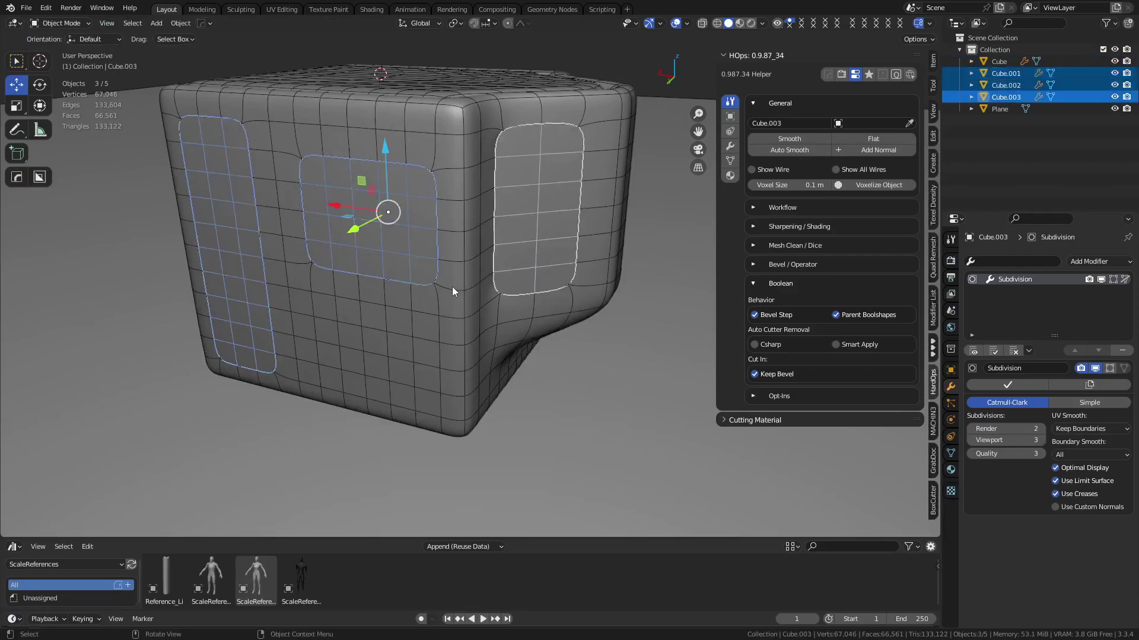
key(Tab)
key(a)
key(i)
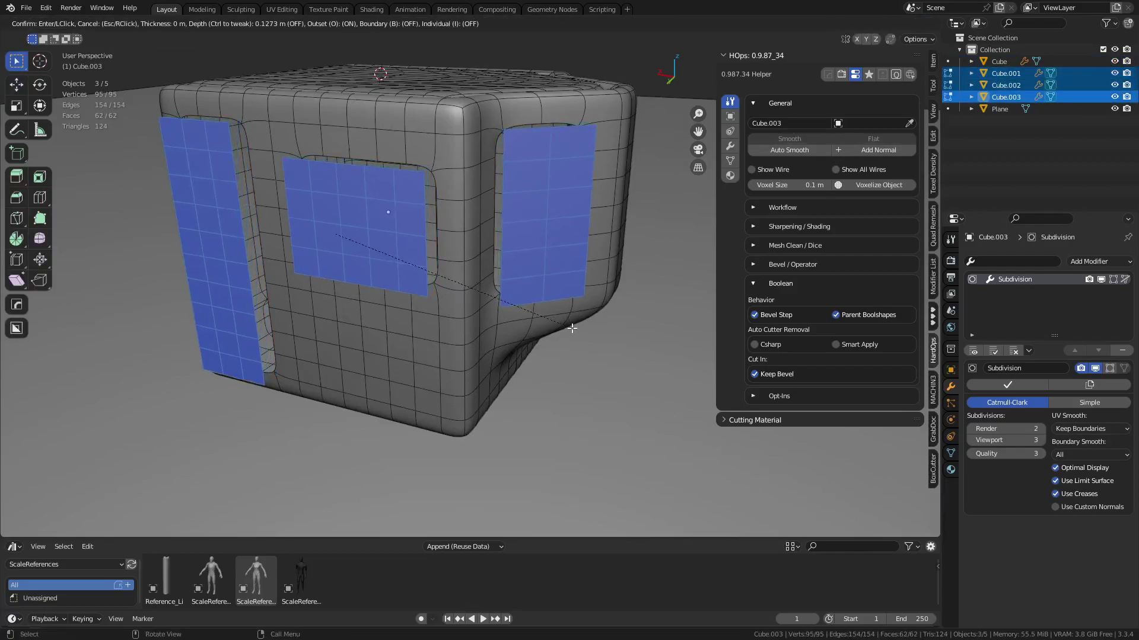
key(b)
click(572, 328)
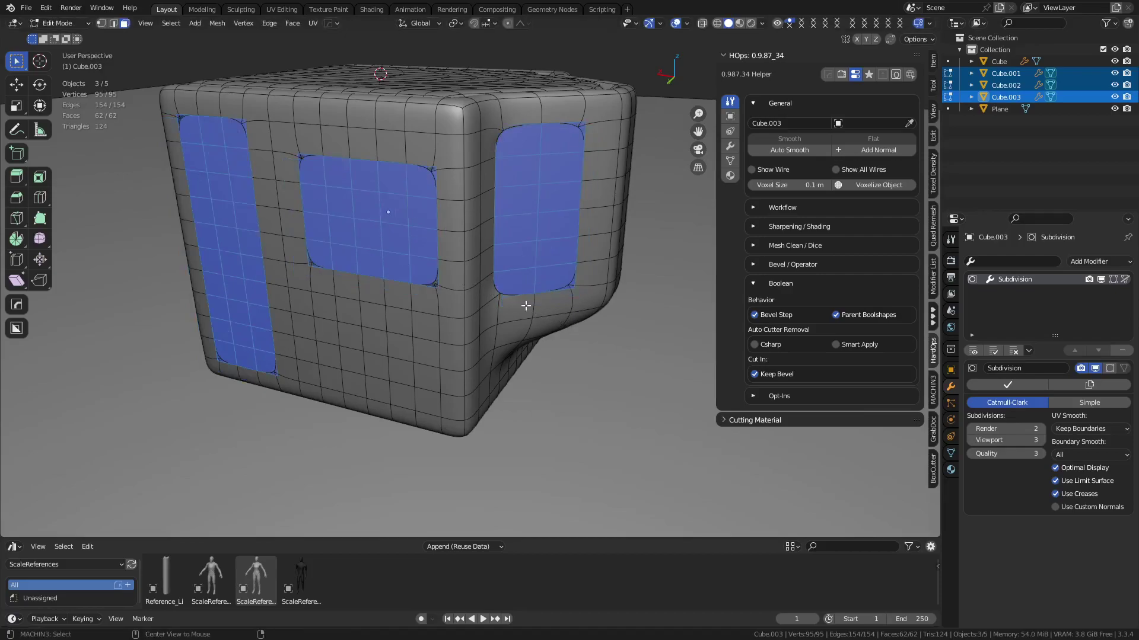
Step: Extrude all three panels' faces along their normals by about 0.143 m and return to Object Mode
key(alt+e)
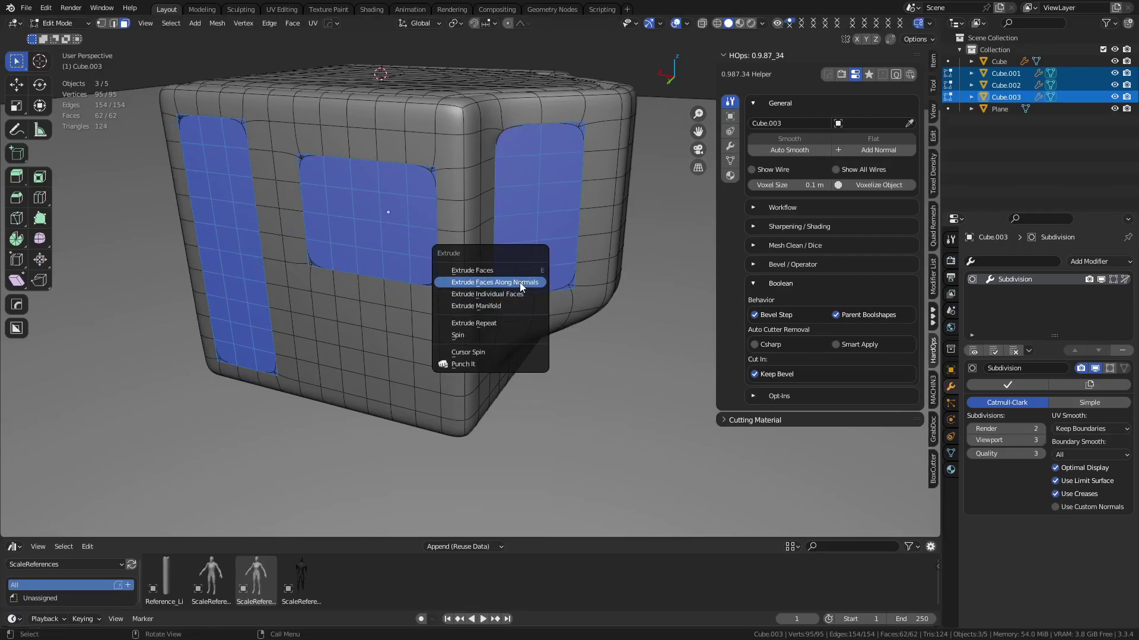
click(519, 282)
click(77, 357)
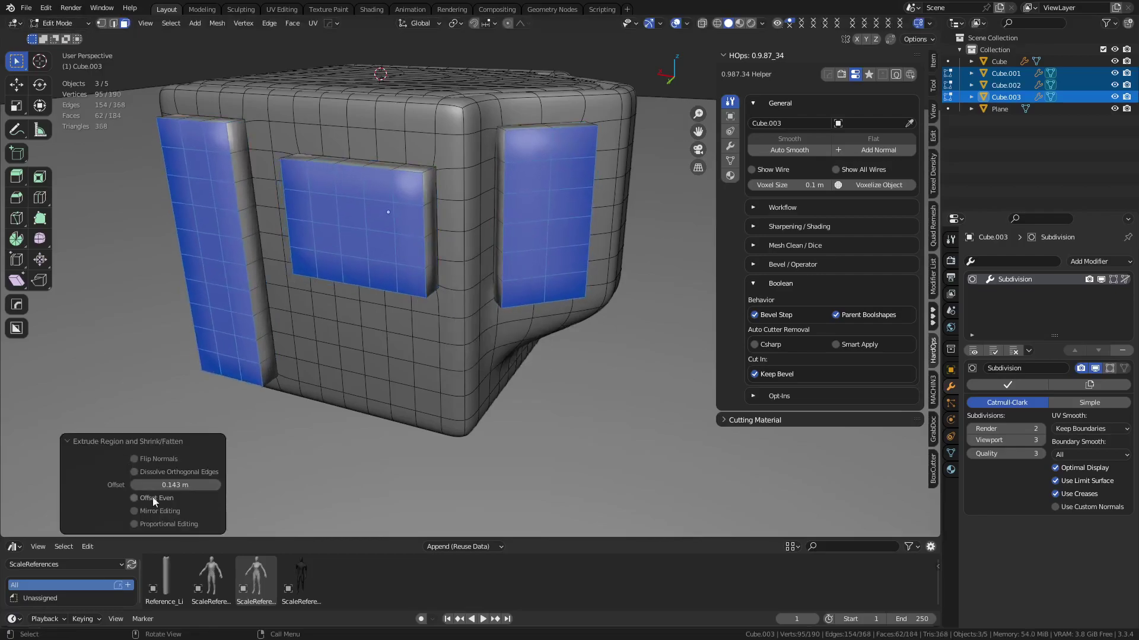
middle_drag(503, 282, 504, 310)
key(ctrl+Tab)
click(452, 317)
click(518, 375)
Step: Isolate the tall 3-by-10 panel in local view, seen from behind, and enter Edit Mode
middle_drag(518, 375, 587, 341)
scroll(452, 312, down, 1)
scroll(457, 369, up, 3)
shift+middle_drag(587, 341, 554, 301)
click(439, 330)
key(Tab)
key(KP_Divide)
Step: Delete all the back faces of the tall panel, then exit to Object Mode and show the full scene
click(486, 207)
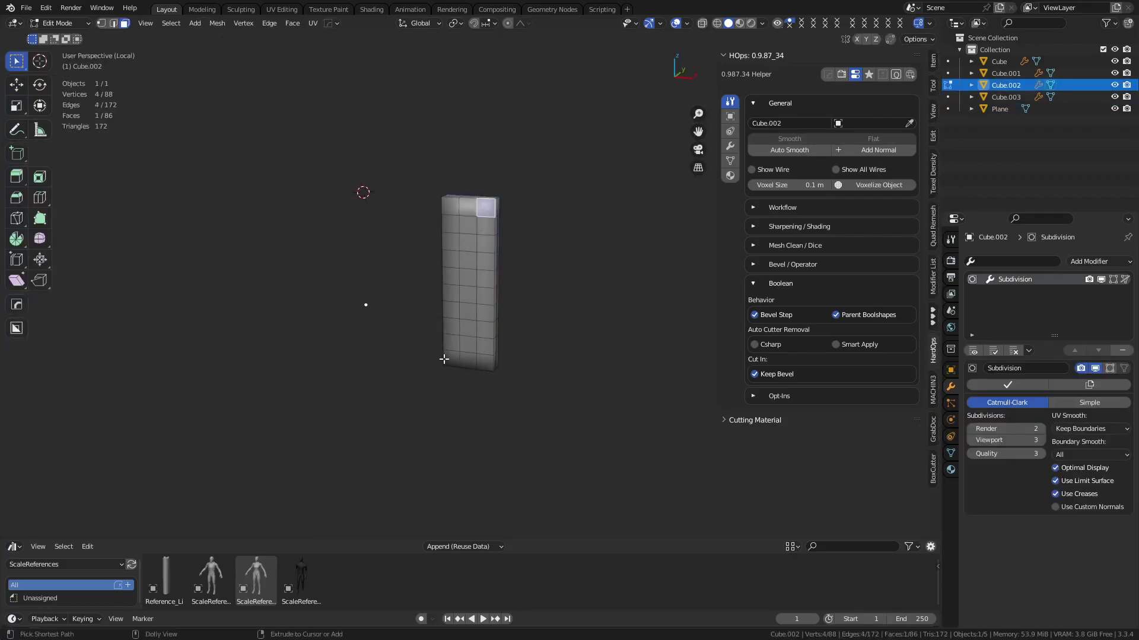
ctrl+shift+click(446, 359)
key(x)
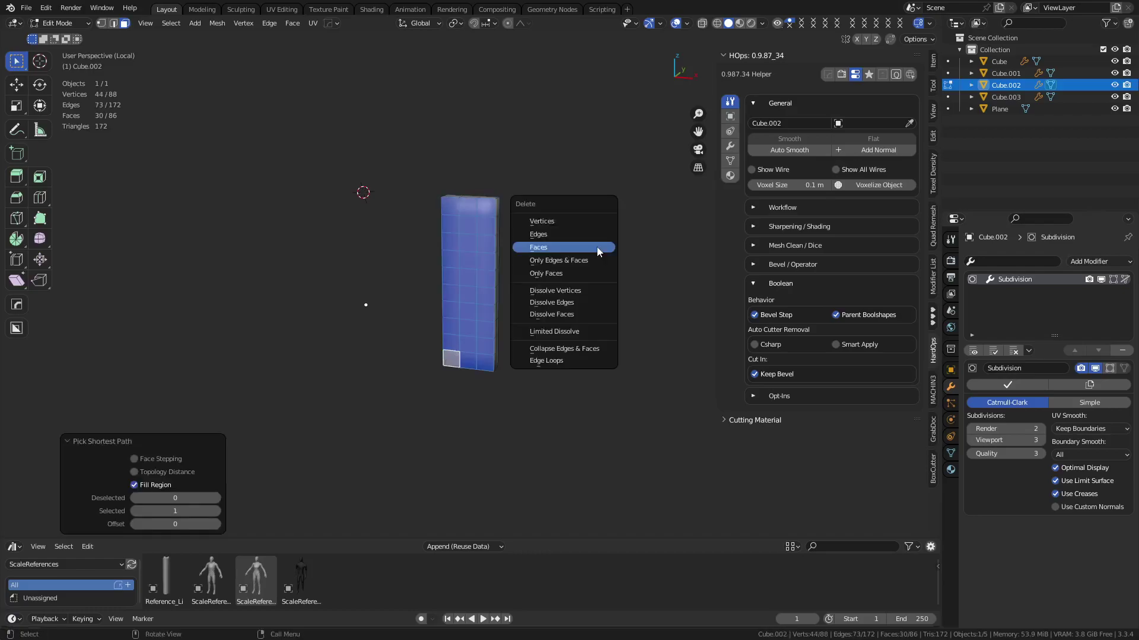
click(597, 247)
key(Tab)
key(KP_Divide)
middle_drag(588, 288, 346, 272)
click(133, 309)
middle_drag(132, 309, 225, 233)
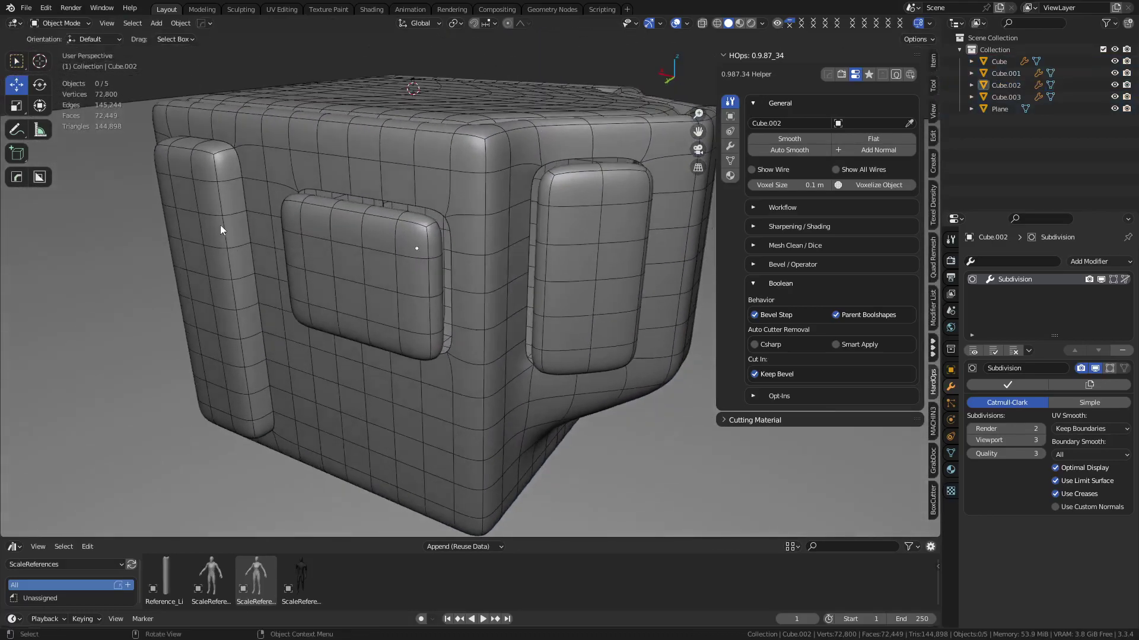
Step: Isolate the other two panels, select the wide panel's back faces in Edit Mode, then return to the full scene in Object Mode
click(308, 264)
shift+click(603, 243)
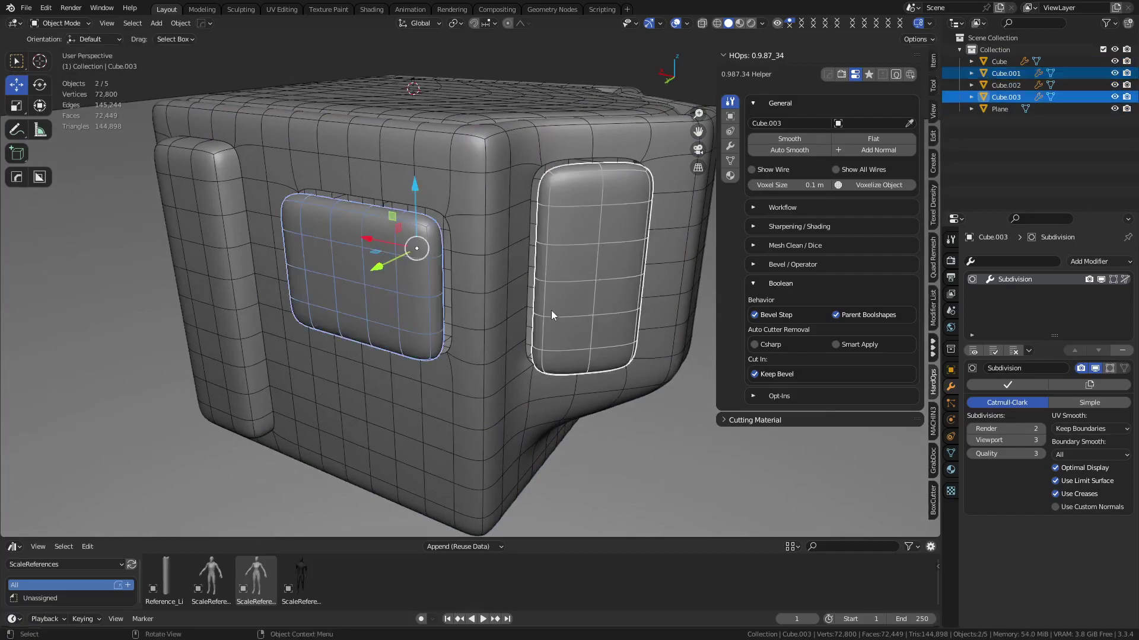
key(KP_Divide)
key(Tab)
middle_drag(375, 373, 621, 352)
click(514, 219)
ctrl+shift+click(644, 351)
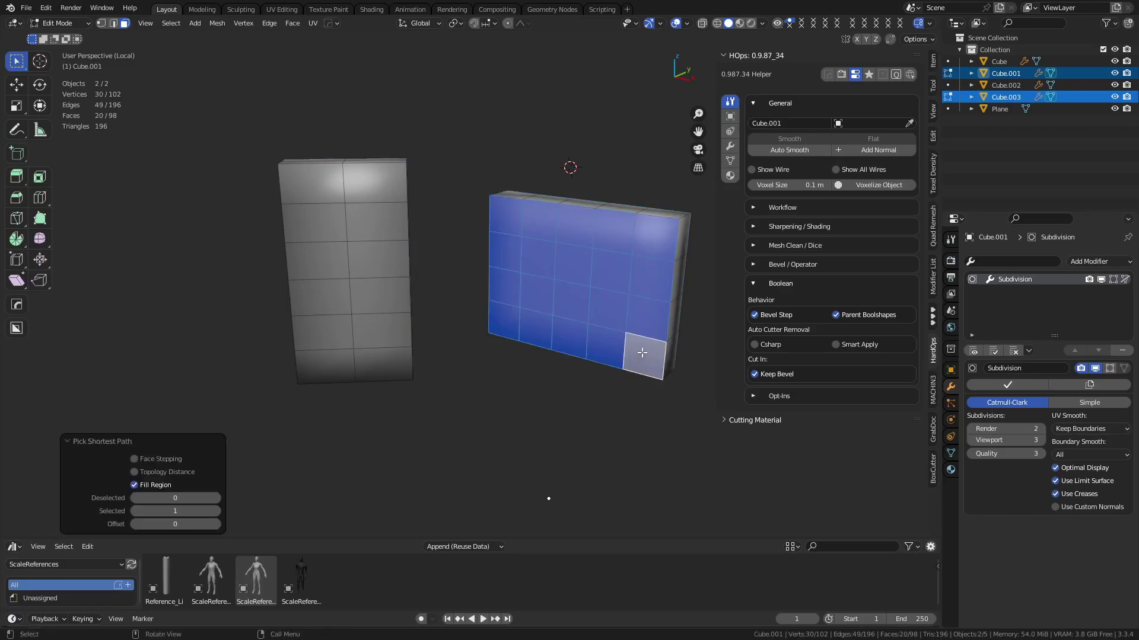
key(Tab)
key(KP_Divide)
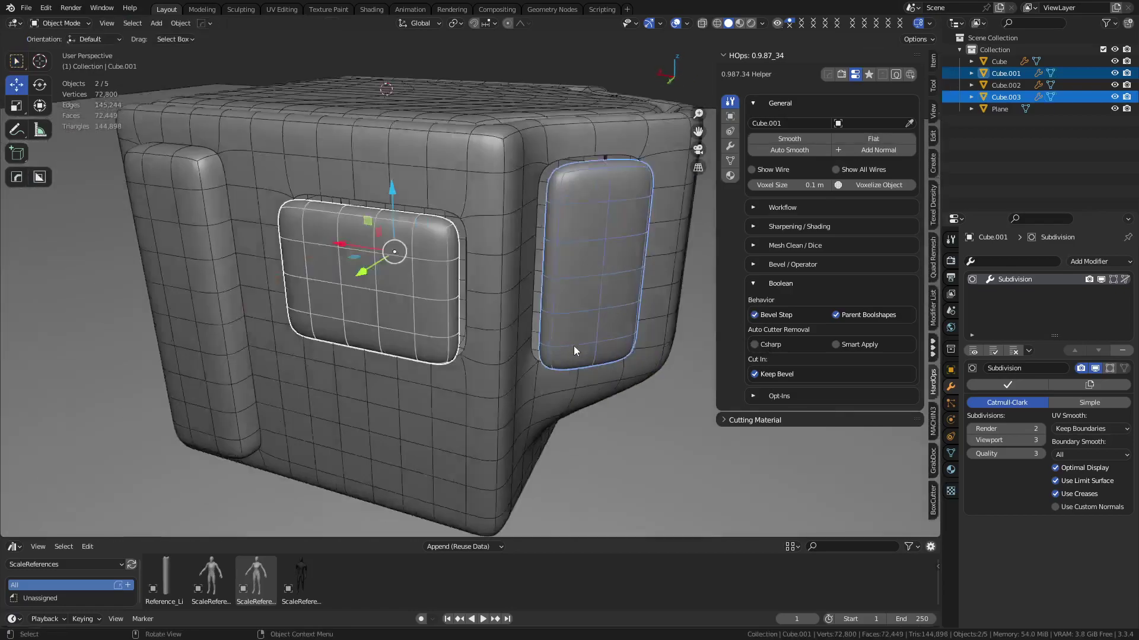
Step: Frame the two selected panels with MACHIN3 Focus, then isolate them in its local view
shift+click(592, 286)
key(f)
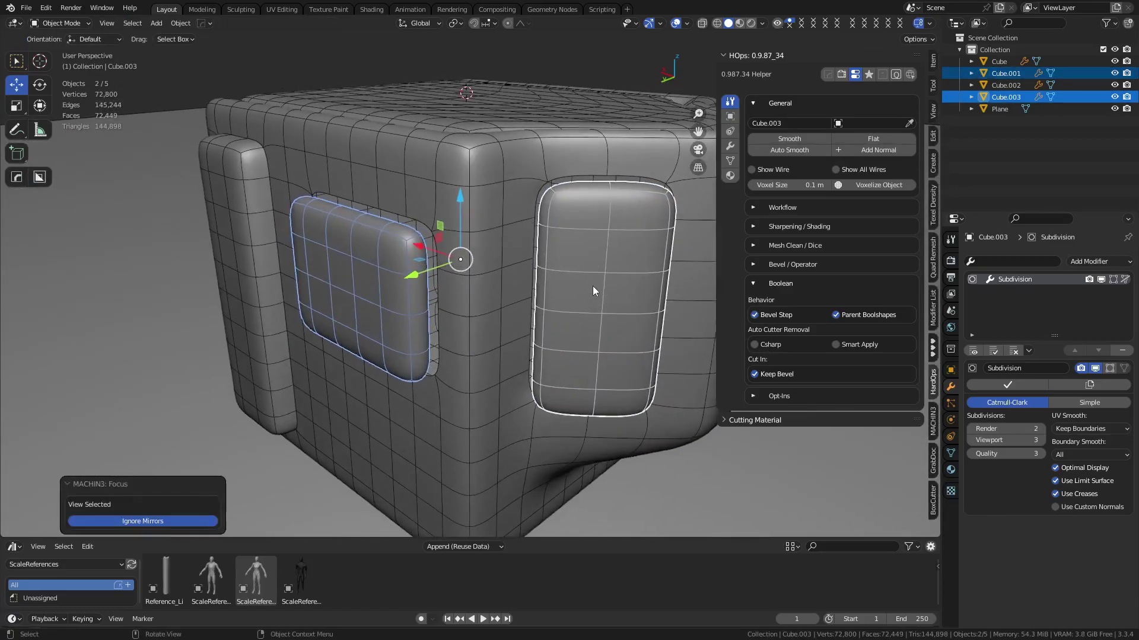
middle_drag(188, 440, 468, 359)
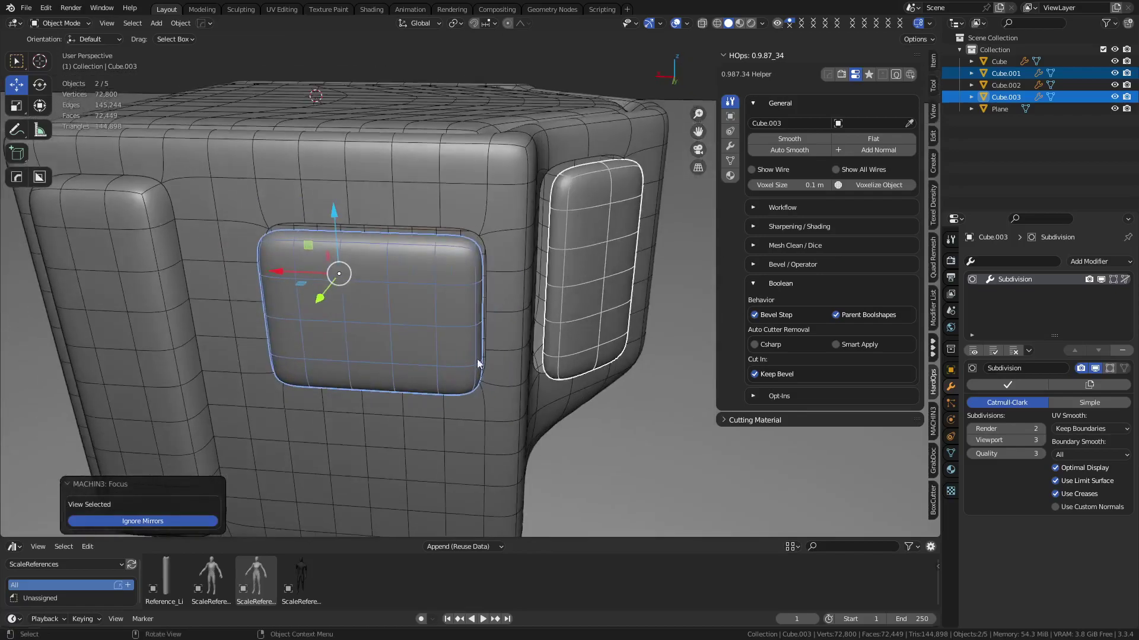
key(shift+q)
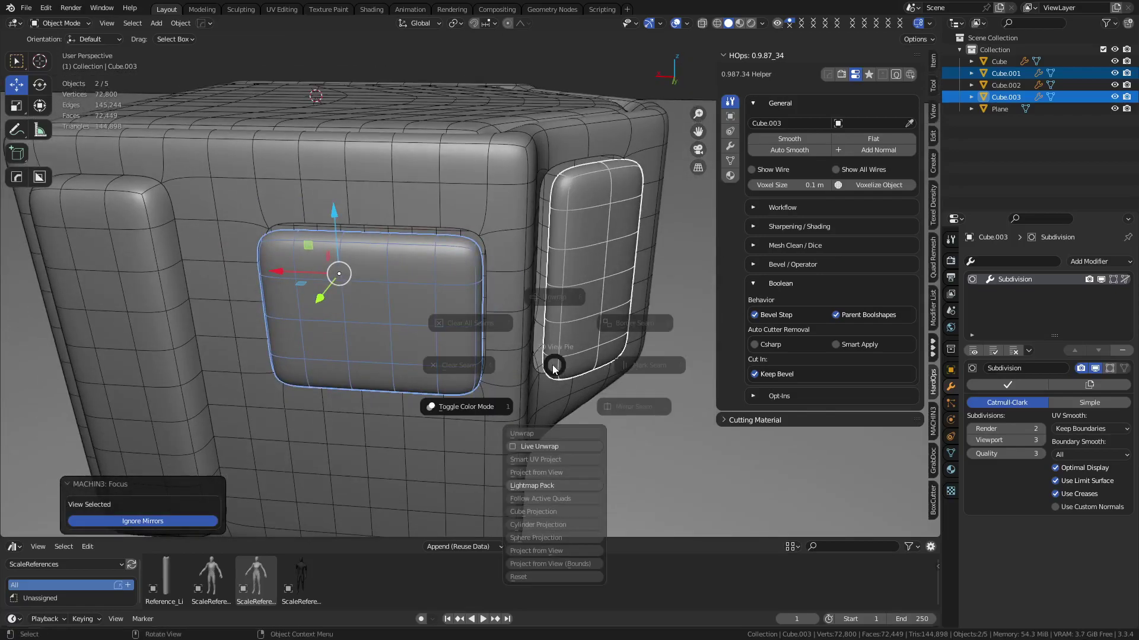
key(Escape)
key(ctrl+f)
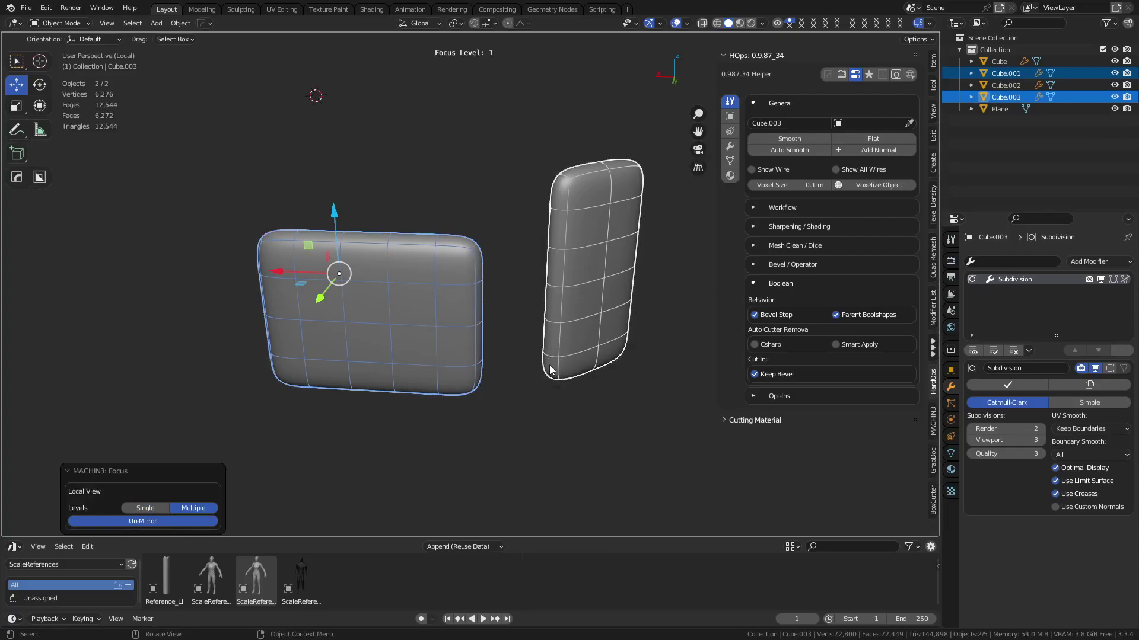
middle_drag(467, 294, 503, 353)
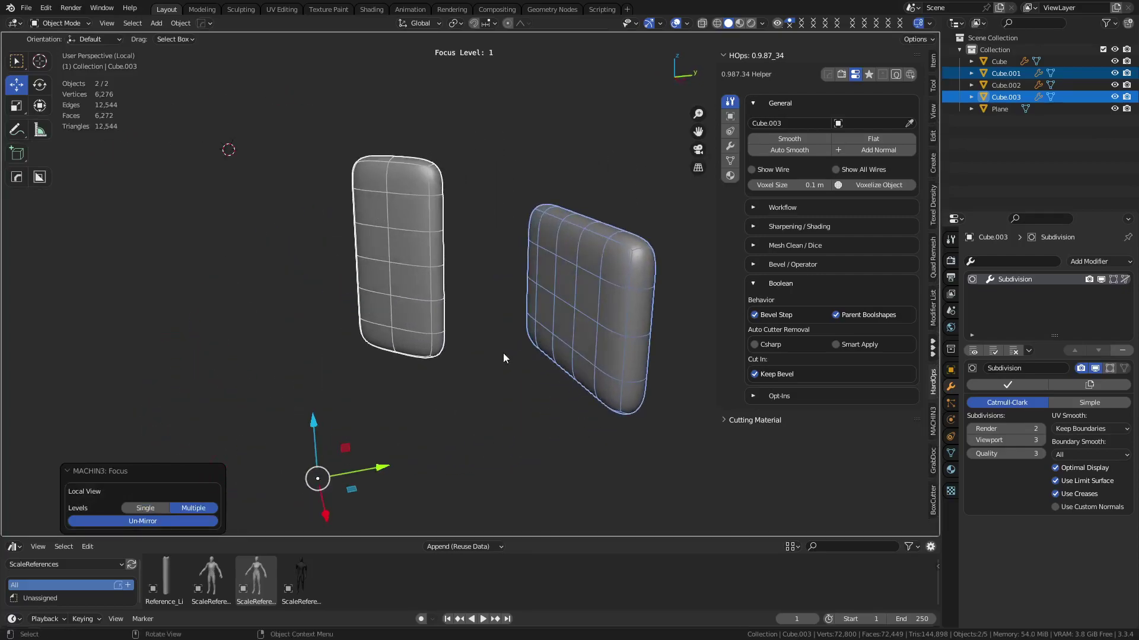
Step: Isolate only the 2-by-6 panel with a second MACHIN3 Focus level, then step back one level
click(412, 295)
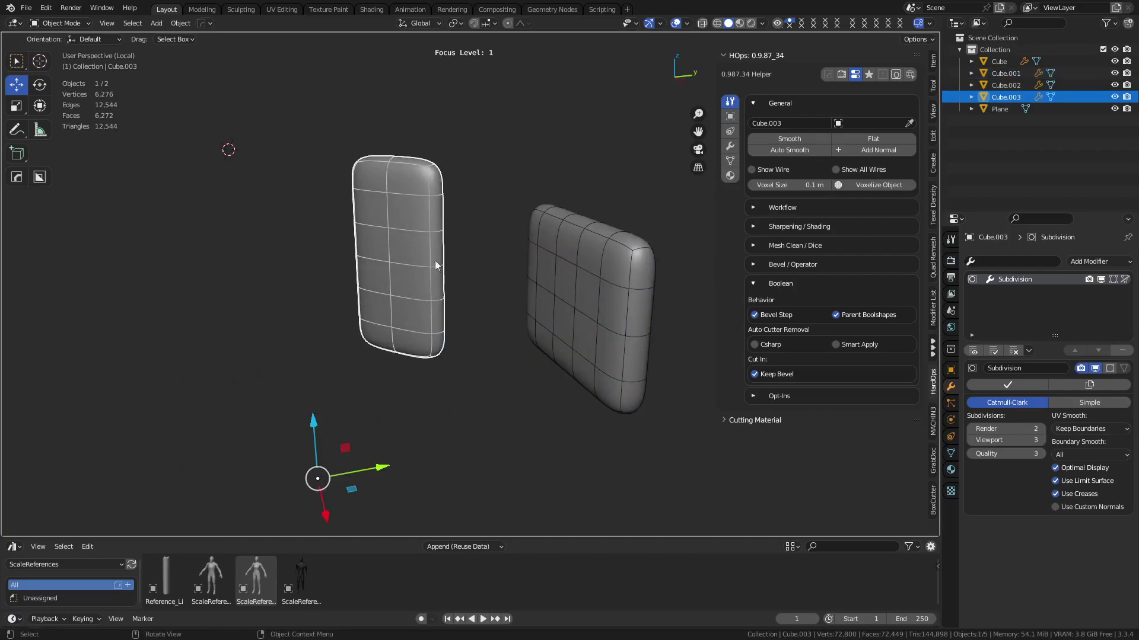
key(f)
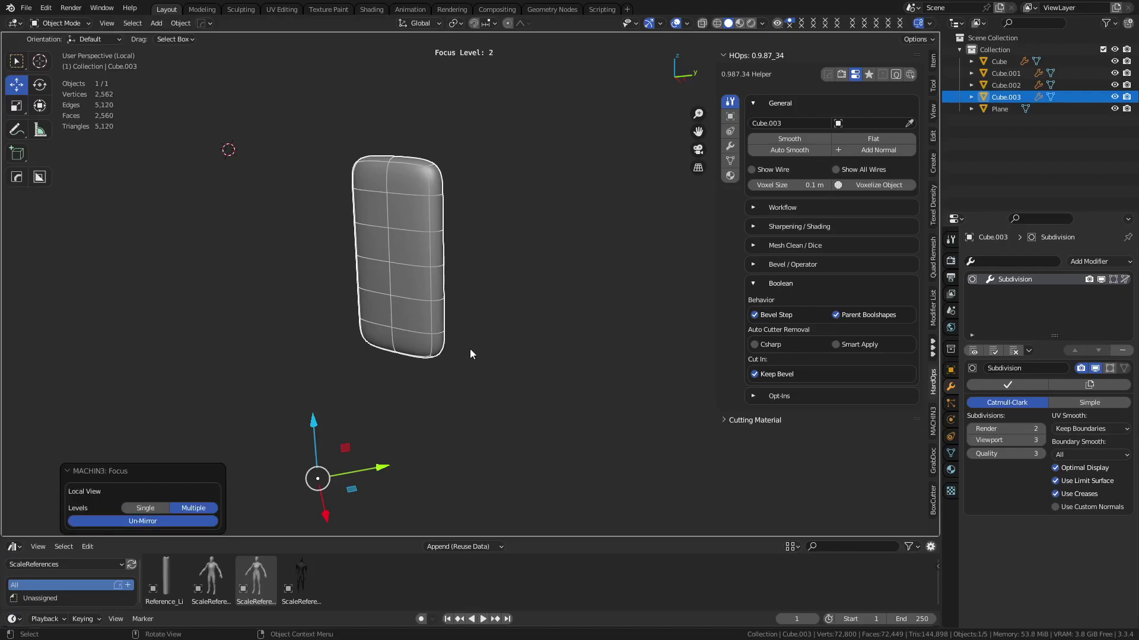
key(shift+q)
key(f)
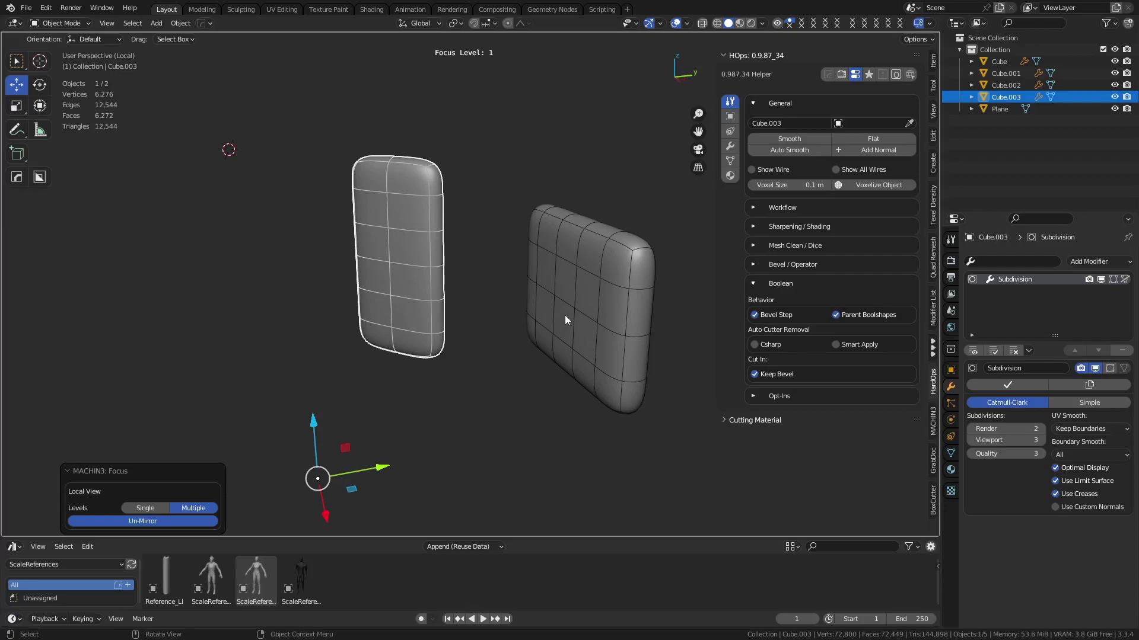
Step: Isolate the wide panel with MACHIN3 Focus, then step out of every focus level to the full scene
click(581, 311)
key(f)
key(f)
click(496, 383)
key(f)
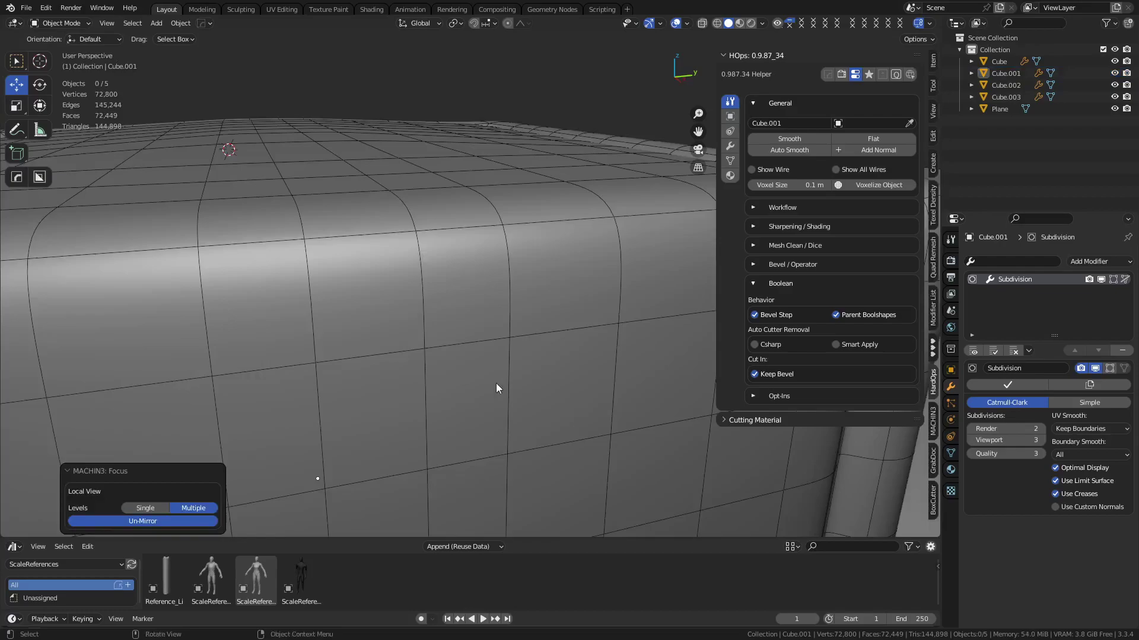
Step: Select the wide panel and the 2-by-6 panel, isolate both with MACHIN3 Focus, and enter Edit Mode
middle_drag(517, 329, 415, 296)
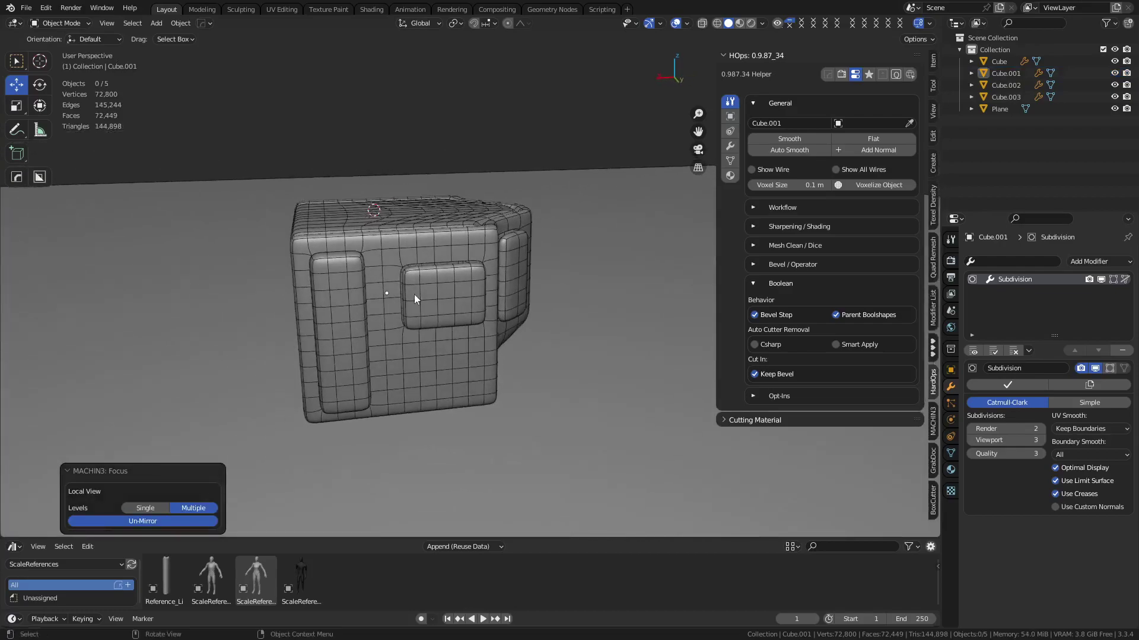
click(414, 295)
scroll(463, 311, up, 4)
shift+click(546, 286)
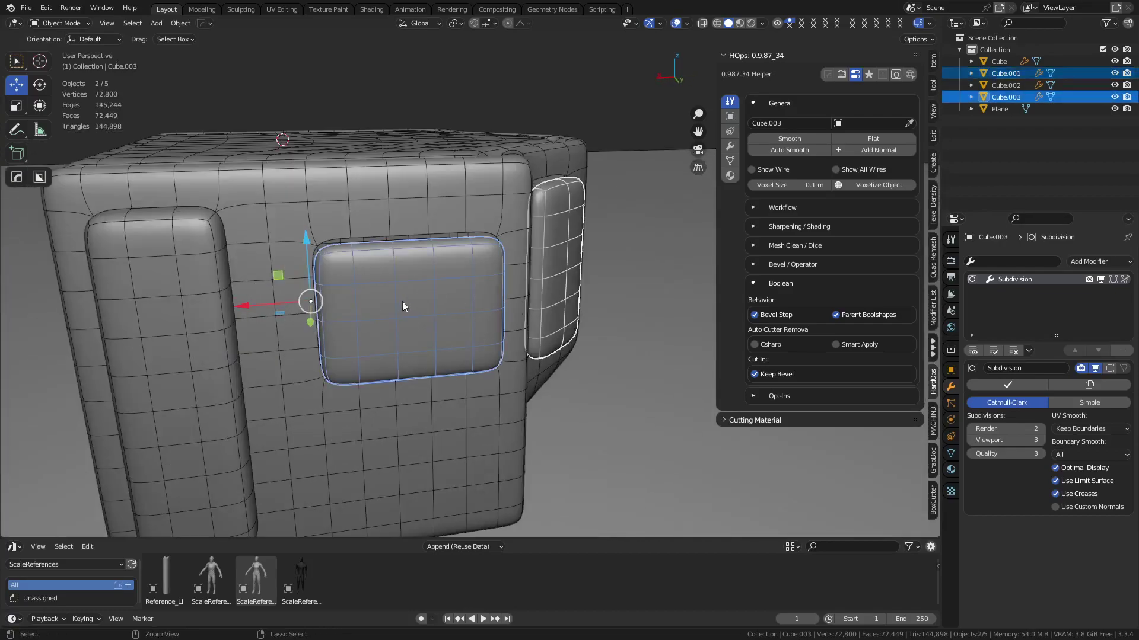
key(f)
middle_drag(417, 304, 468, 331)
key(ctrl+Tab)
click(486, 335)
Step: Delete the back faces of the wide panel and of the 2-by-6 panel
right_click(531, 325)
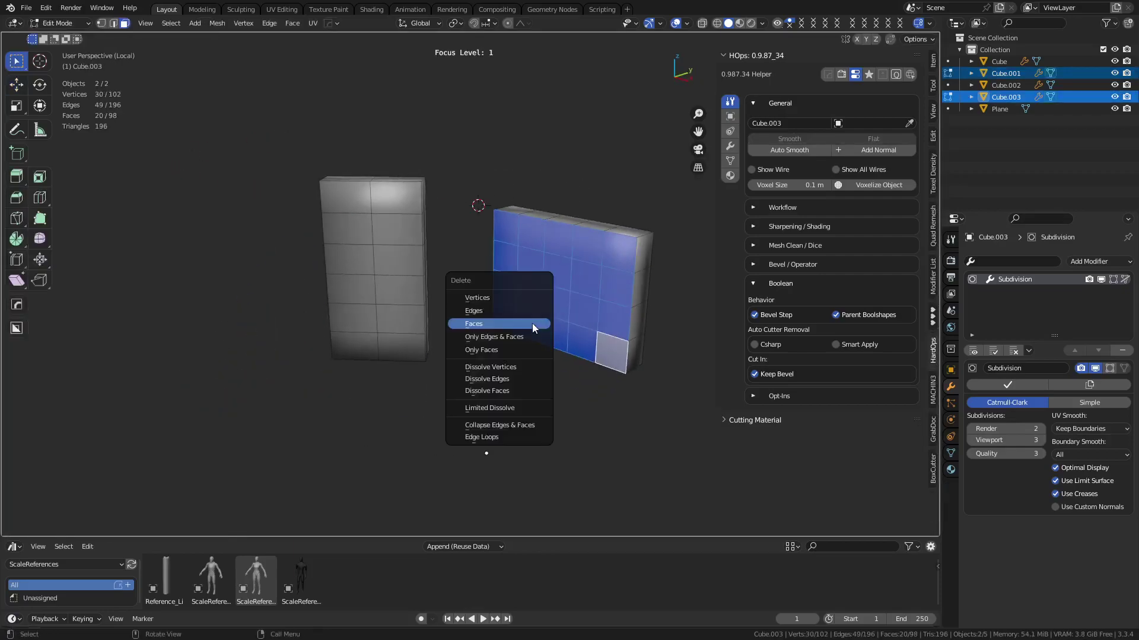
key(alt+a)
click(412, 353)
ctrl+shift+click(345, 193)
key(x)
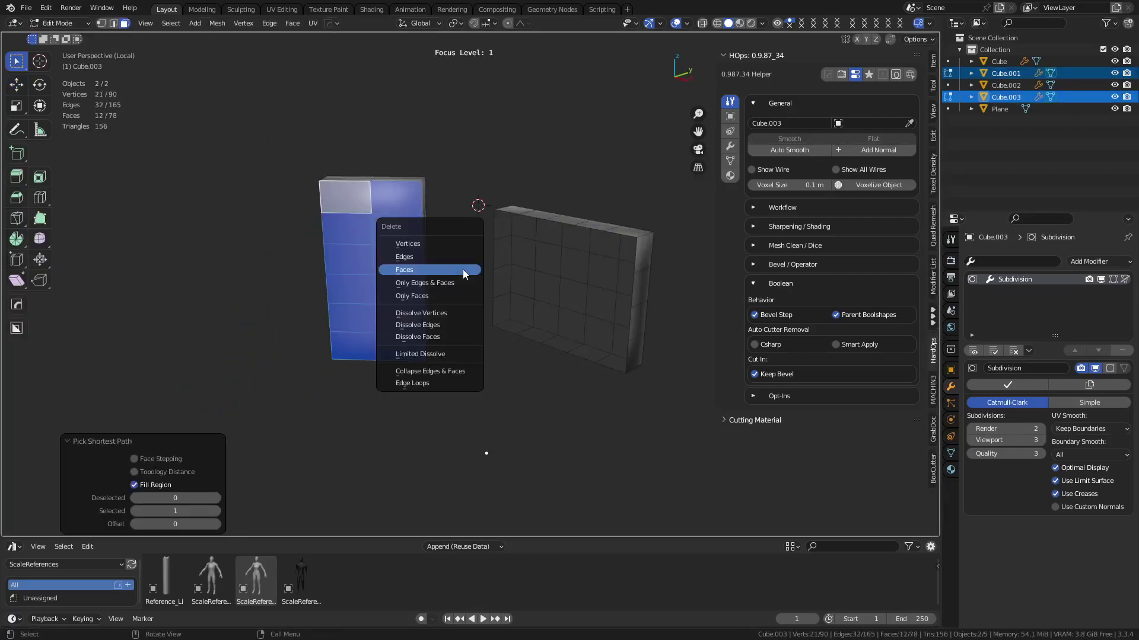
click(465, 267)
Step: Check the two opened panels with X-ray display, then exit local view
middle_drag(484, 316, 508, 325)
key(alt+z)
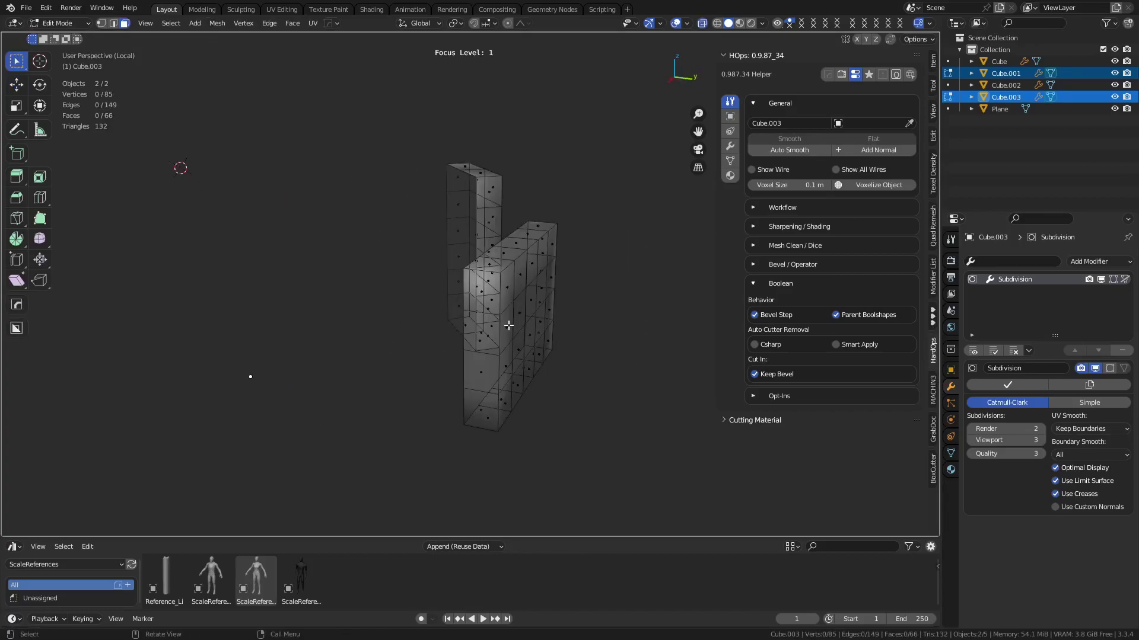
key(alt+z)
key(KP_Divide)
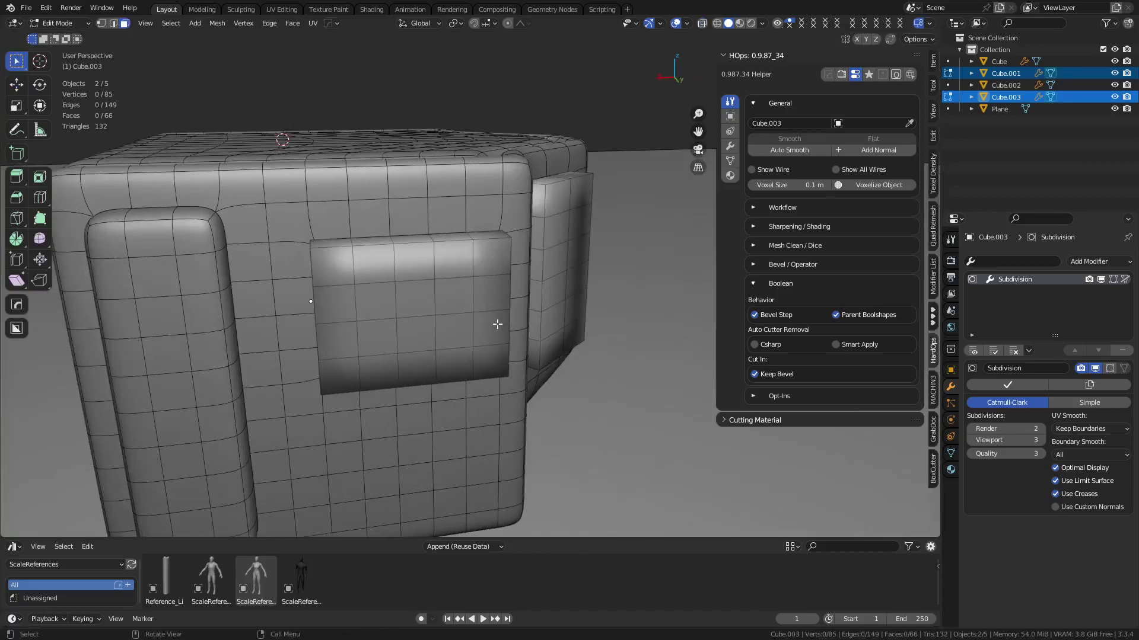
Step: Exit Edit Mode and lower the subdivision of the wide, 2-by-6 and tall side panels, setting the tall side panel to level 2
key(Tab)
scroll(396, 324, down, 6)
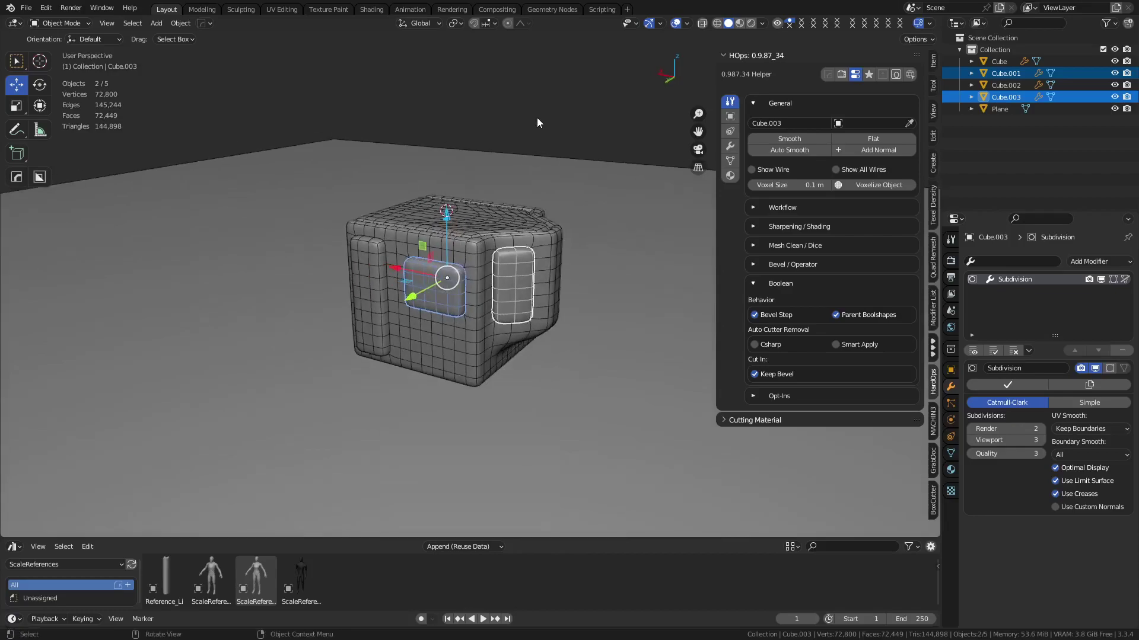
click(536, 117)
scroll(527, 293, up, 3)
scroll(408, 293, up, 3)
shift+middle_drag(528, 293, 434, 287)
scroll(393, 275, down, 1)
click(393, 275)
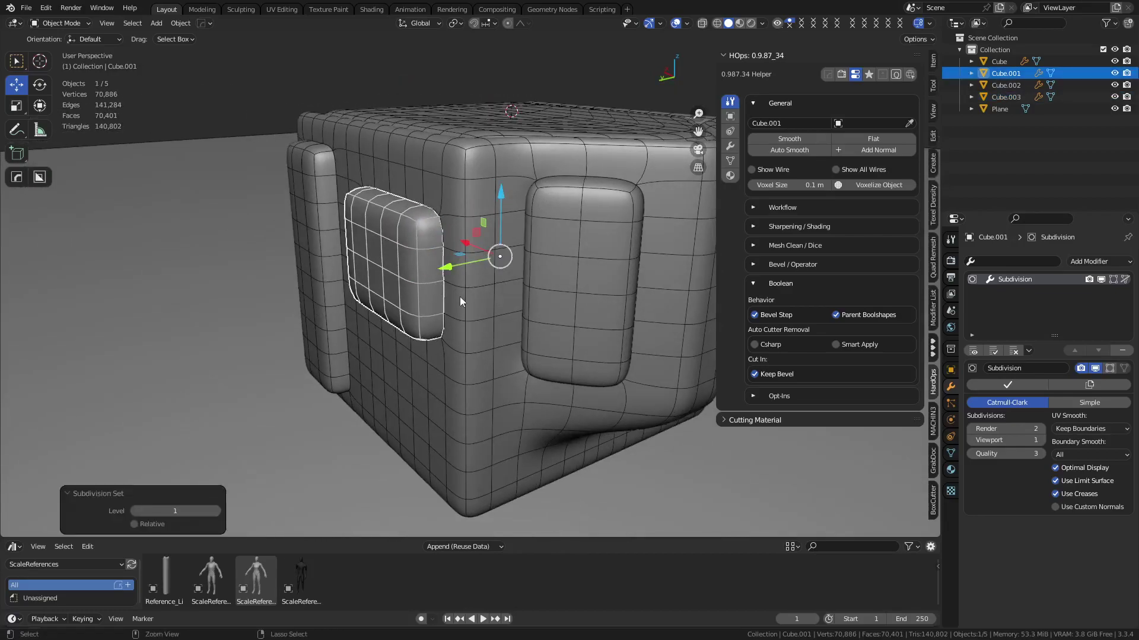
click(534, 288)
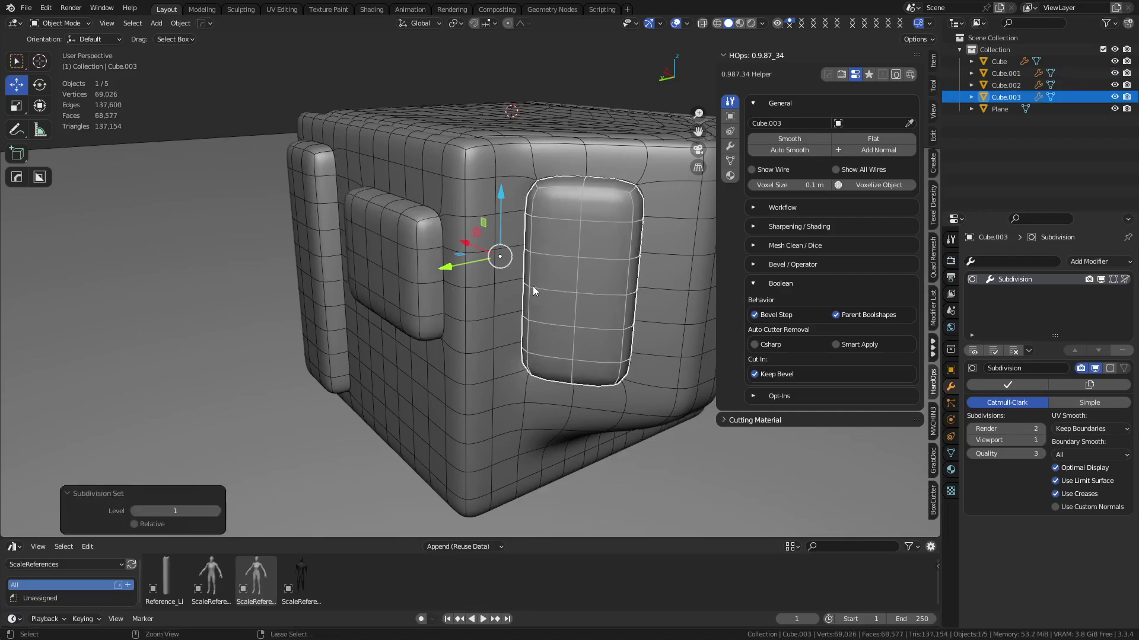
click(312, 248)
click(312, 248)
key(ctrl+2)
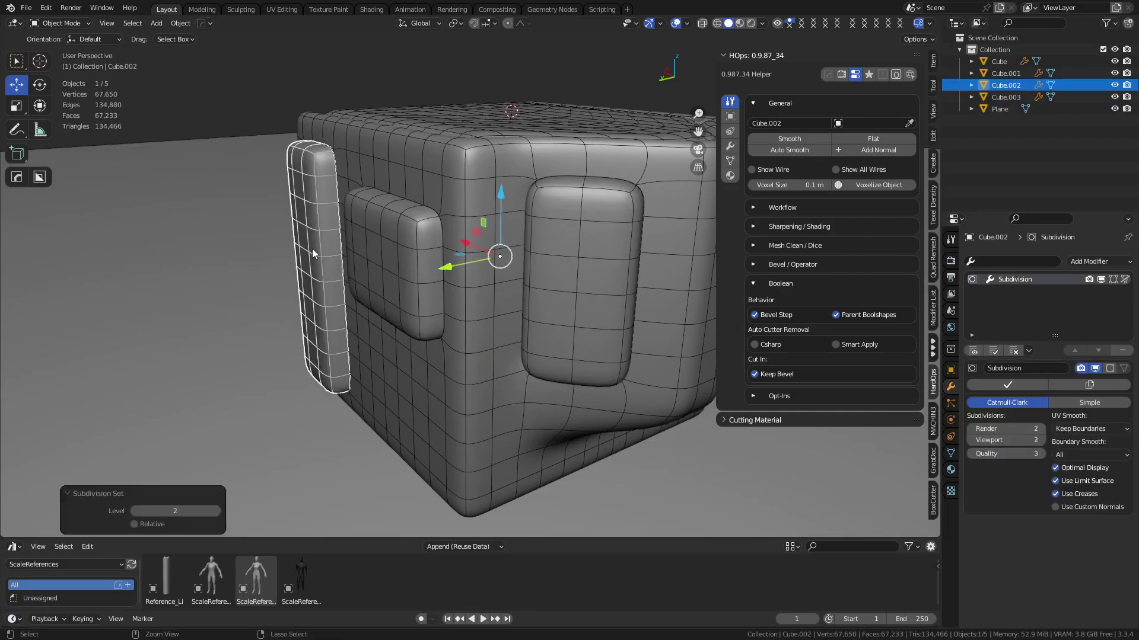
Step: Switch to the Logitech device software and examine the G502 HERO's "+" macro on G8, leaving it without saving changes
click(163, 97)
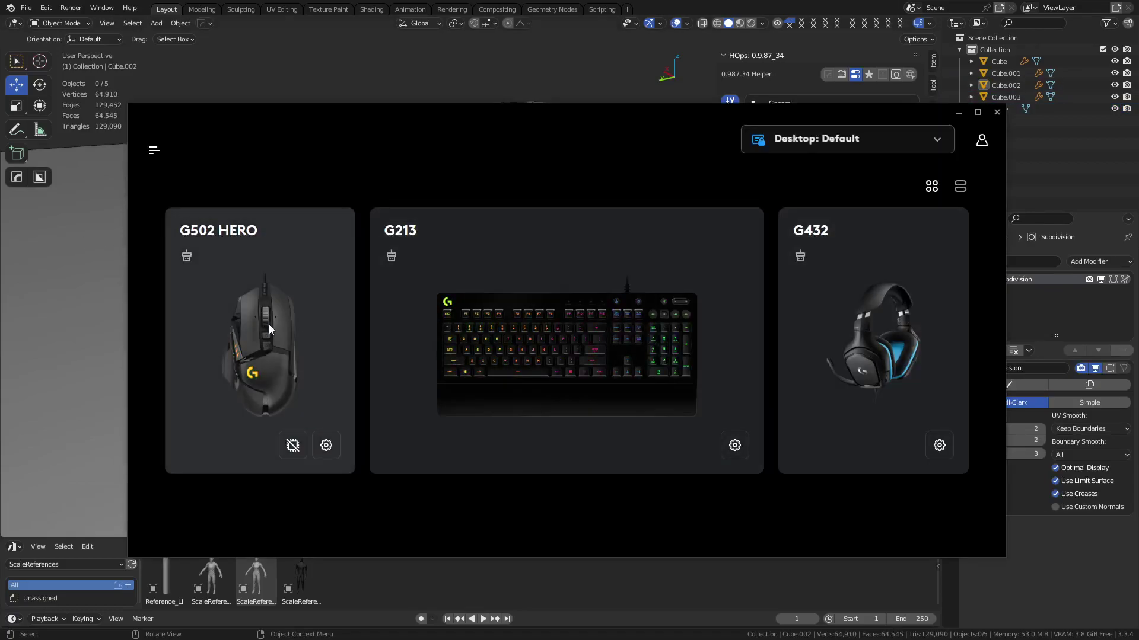
click(269, 325)
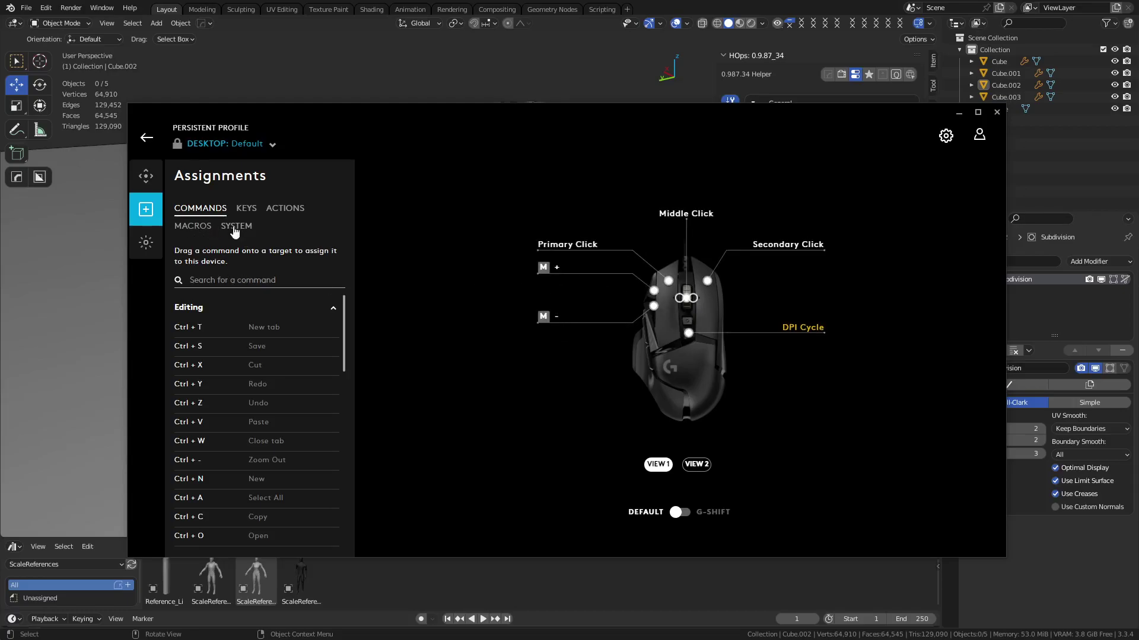
click(201, 232)
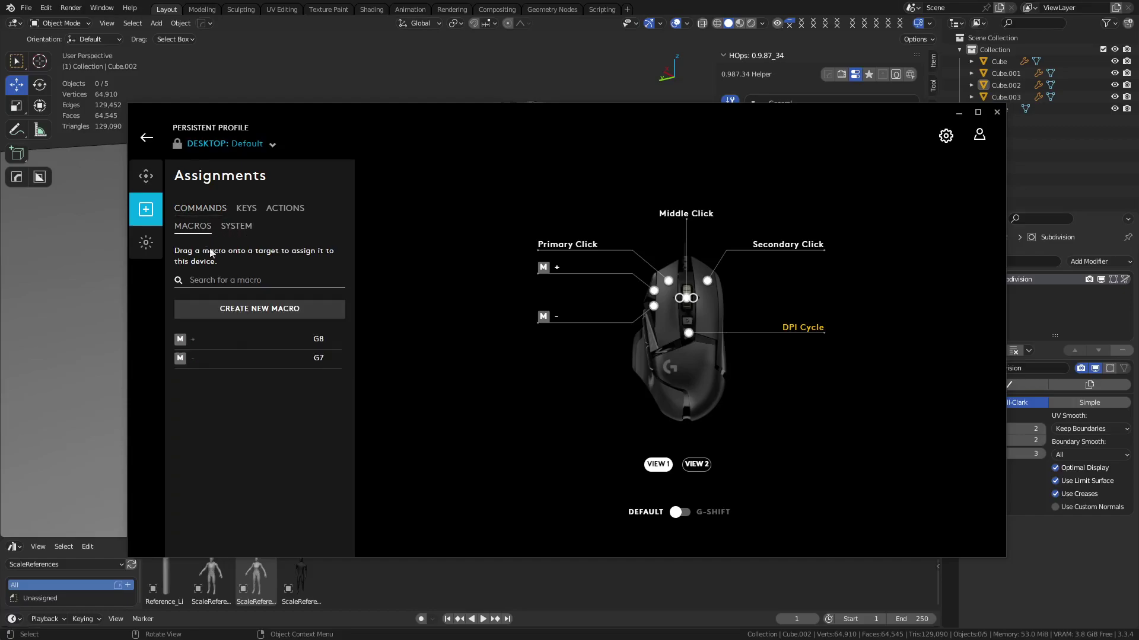
click(223, 343)
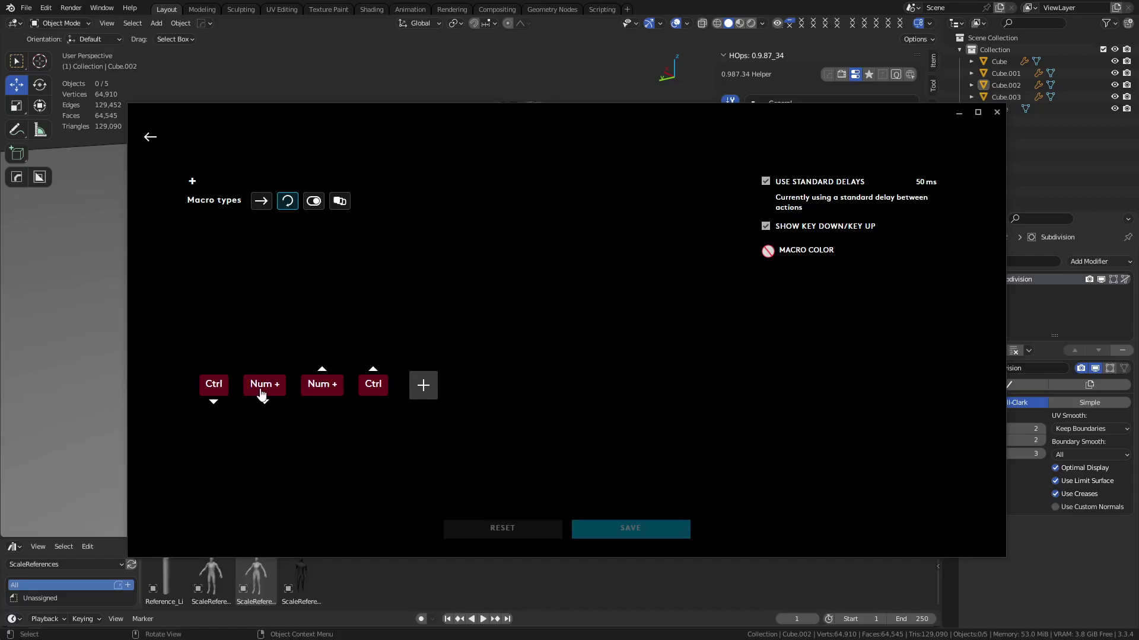
click(149, 138)
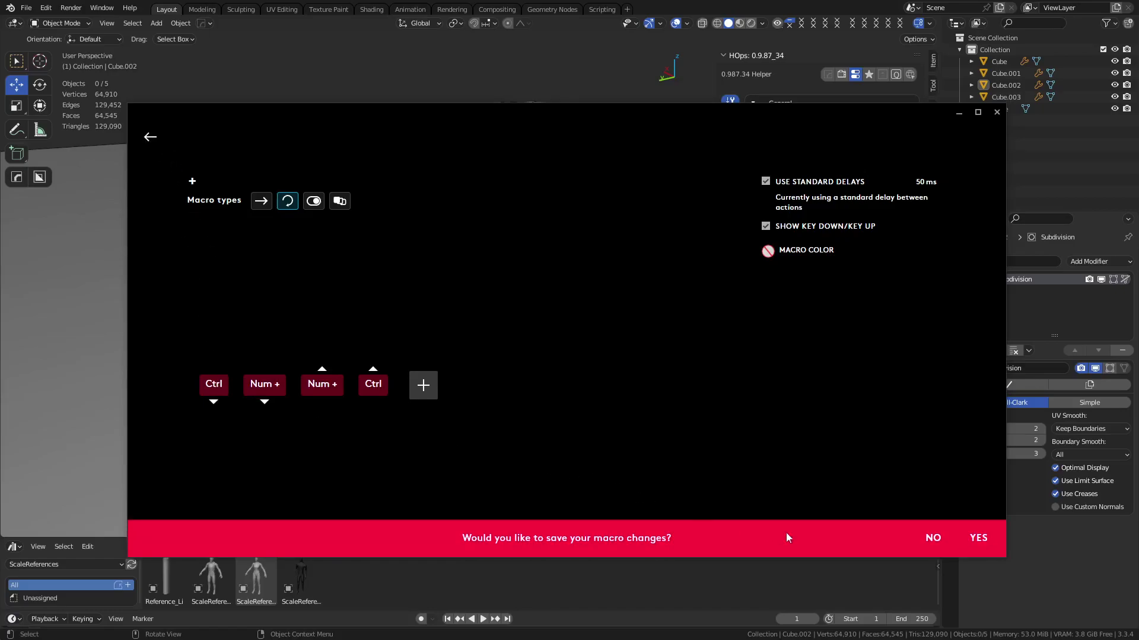
click(933, 537)
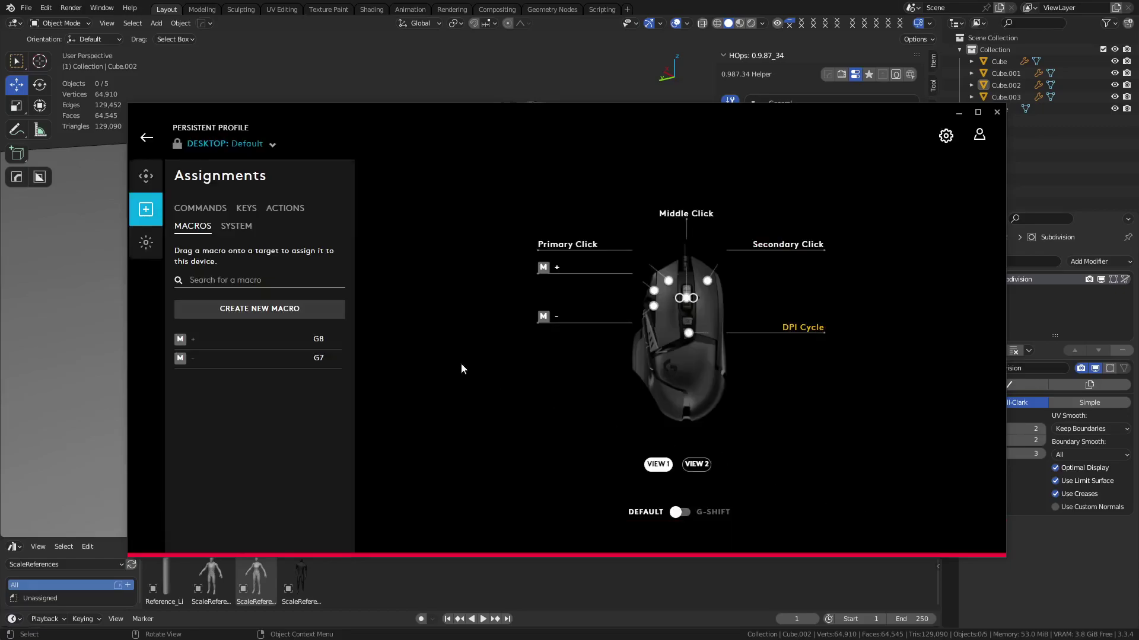
Step: Examine the "-" macro on G7, leave it without saving changes, and close the Logitech software
click(197, 357)
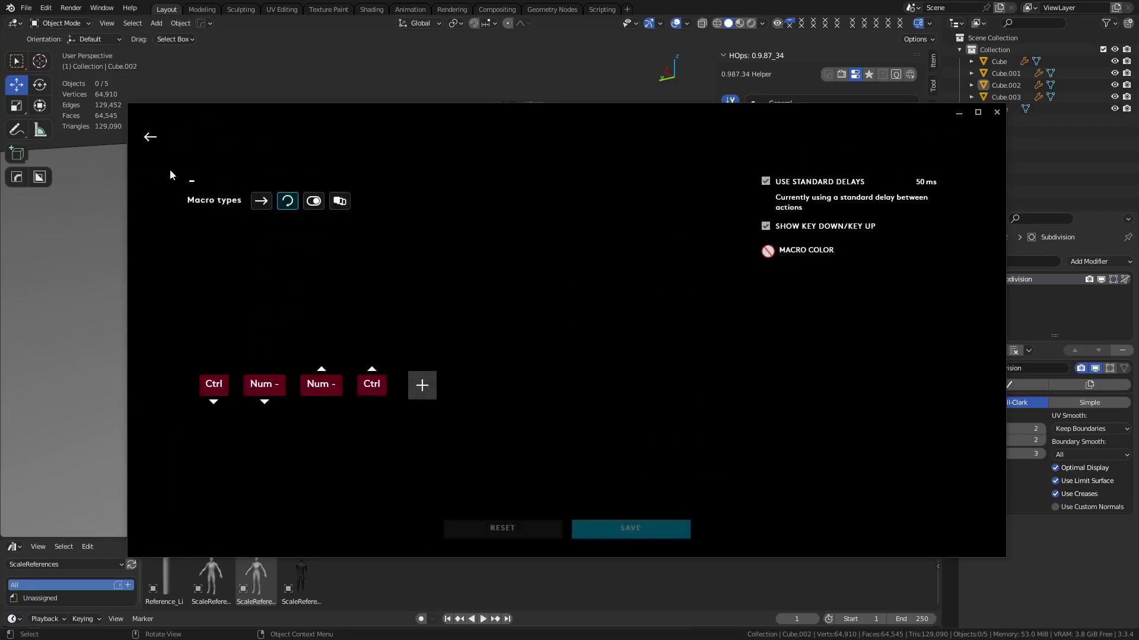
click(154, 146)
click(927, 537)
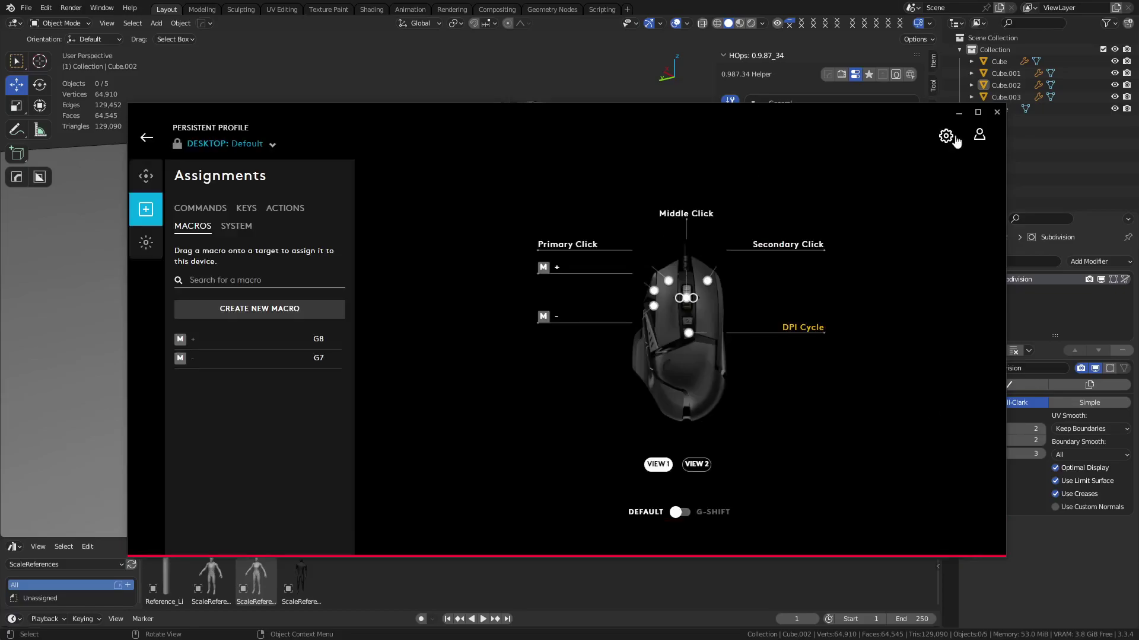
click(997, 113)
Step: Enter Edit Mode on the main cube and check the numpad shortcuts of the More/Less, Loops and Mirror selection commands
click(581, 279)
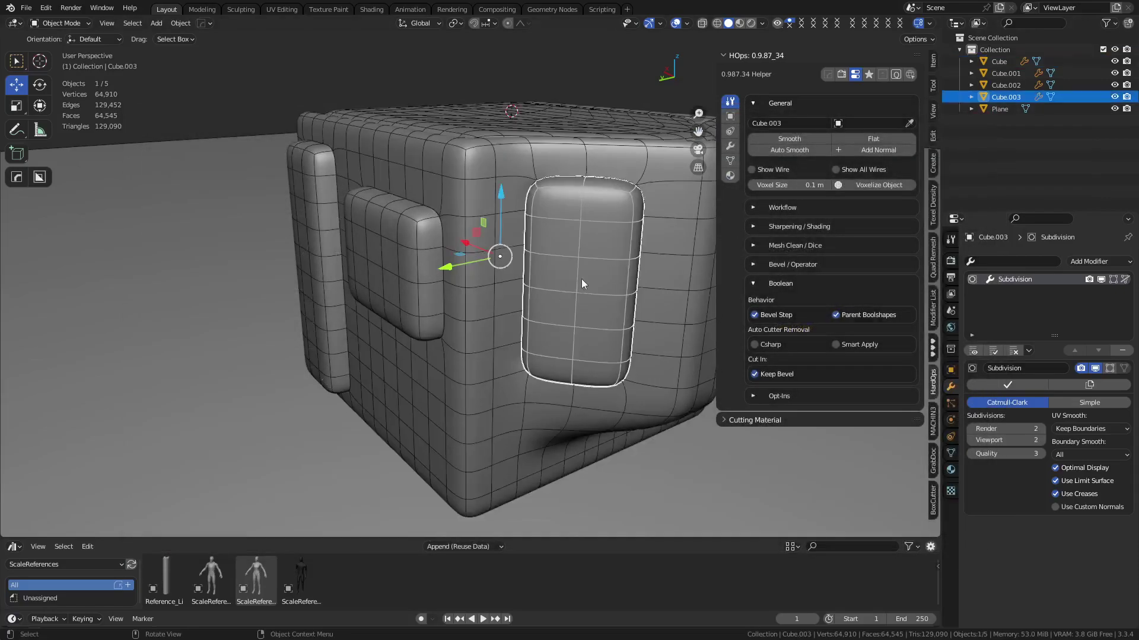
click(649, 276)
shift+middle_drag(648, 276, 525, 325)
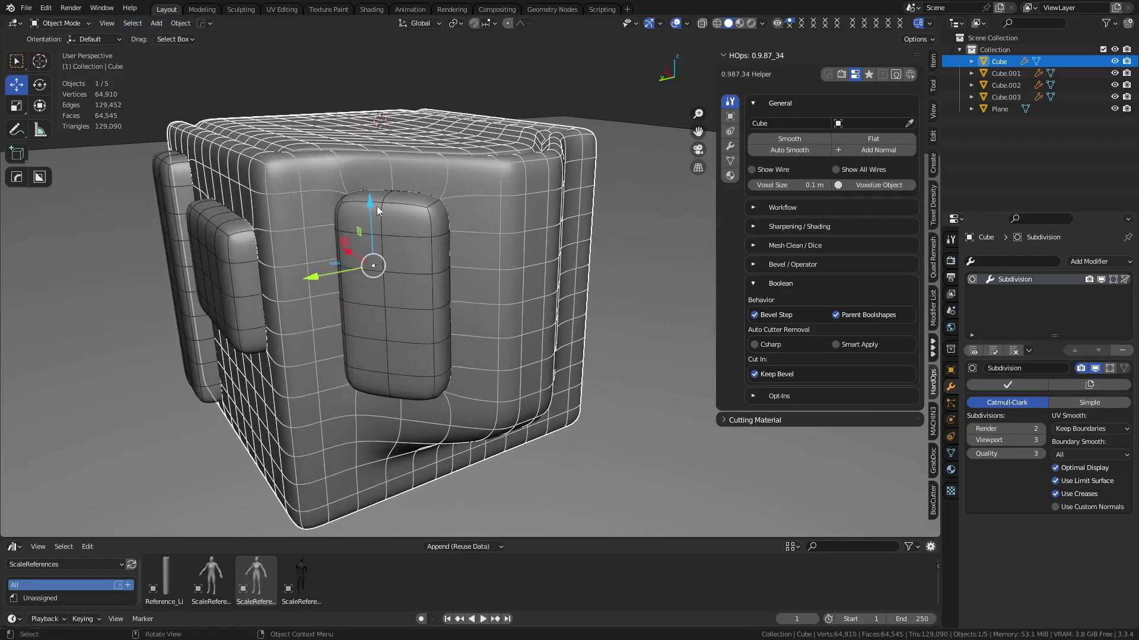
key(ctrl+Tab)
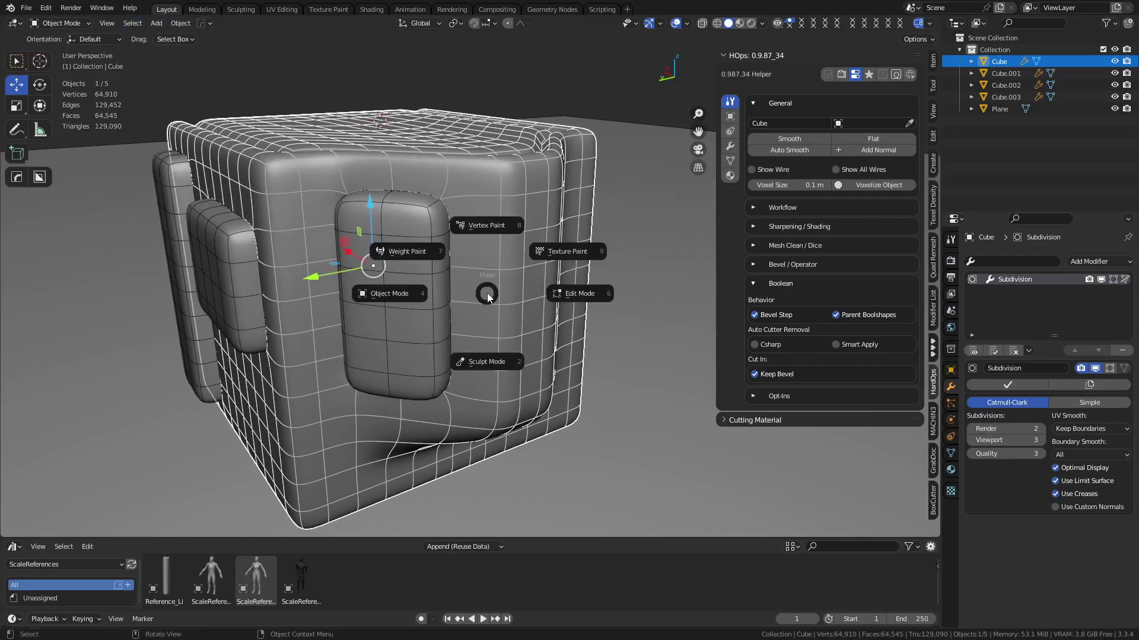
click(529, 293)
click(169, 25)
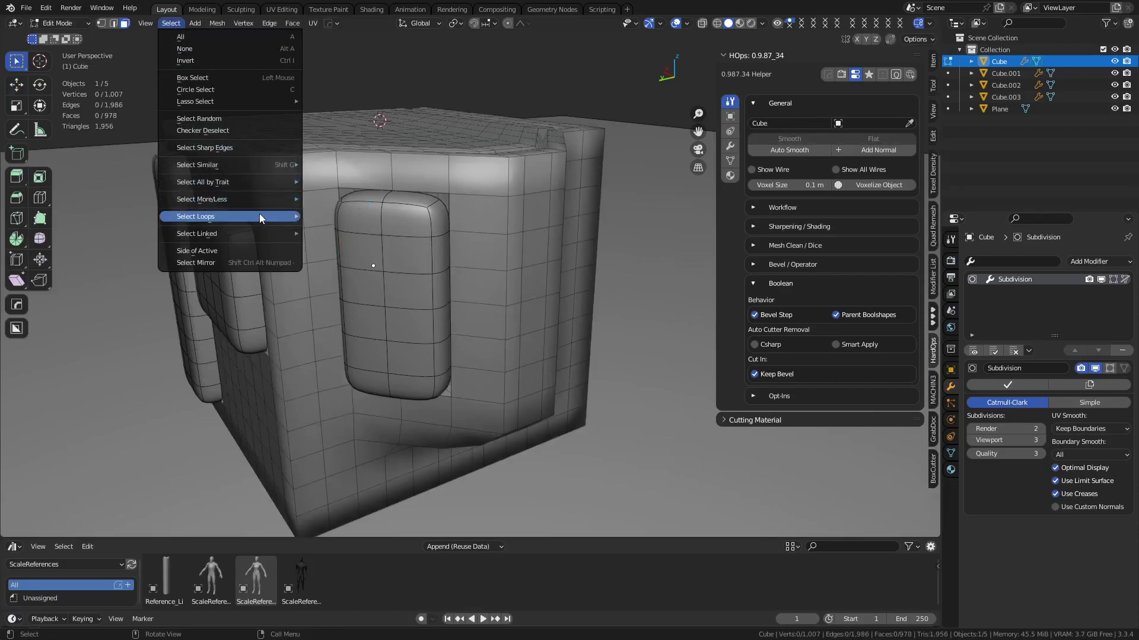
mouse_move(249, 199)
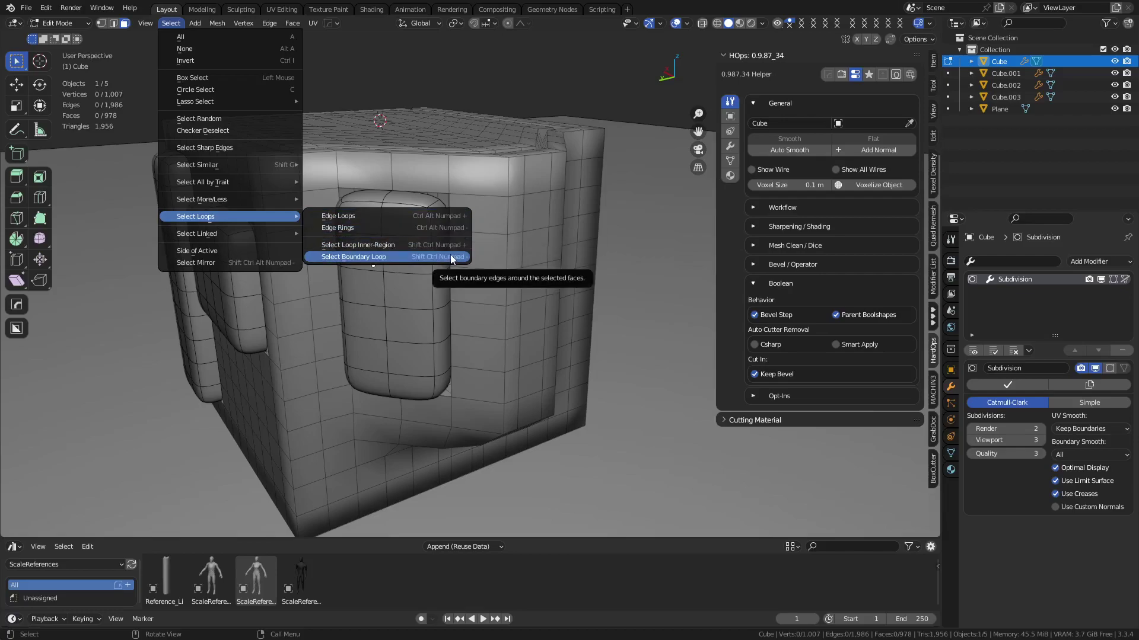
mouse_move(257, 236)
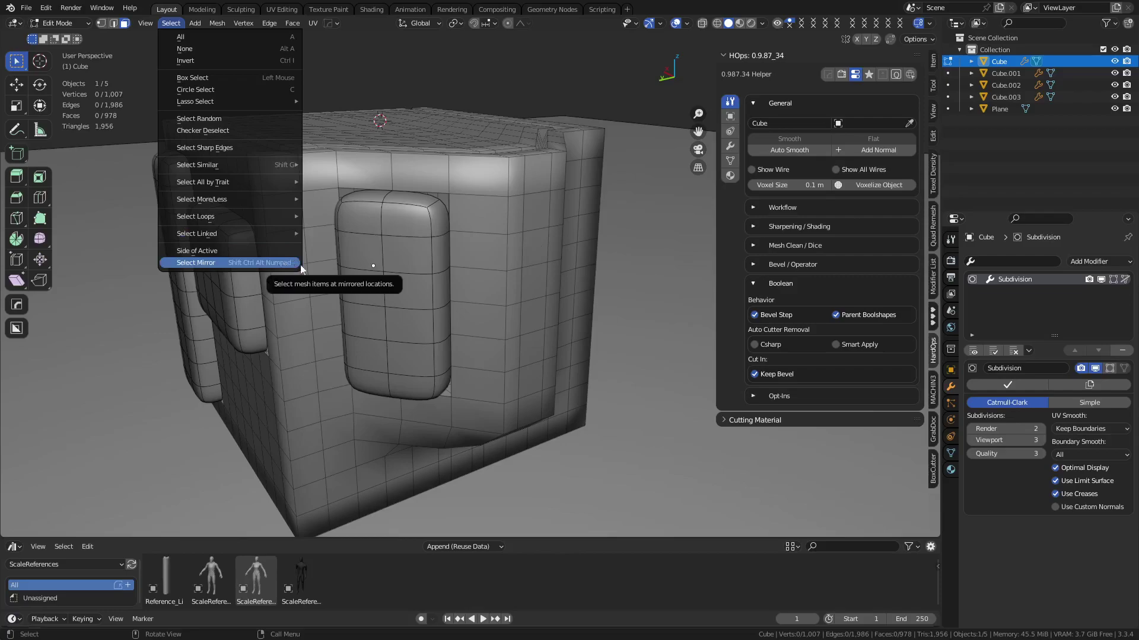
Step: Return to Object Mode and check the shortcuts assigned to the Bool Tool's auto and brush boolean commands
scroll(559, 313, down, 5)
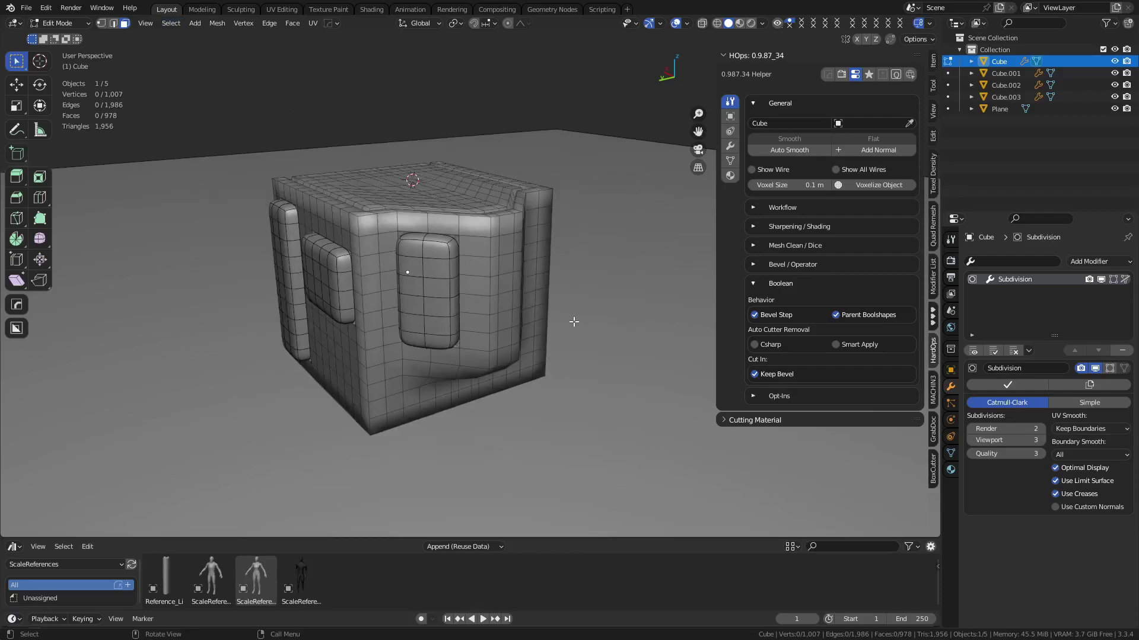
shift+scroll(508, 324, down, 2)
shift+scroll(520, 314, down, 2)
key(Tab)
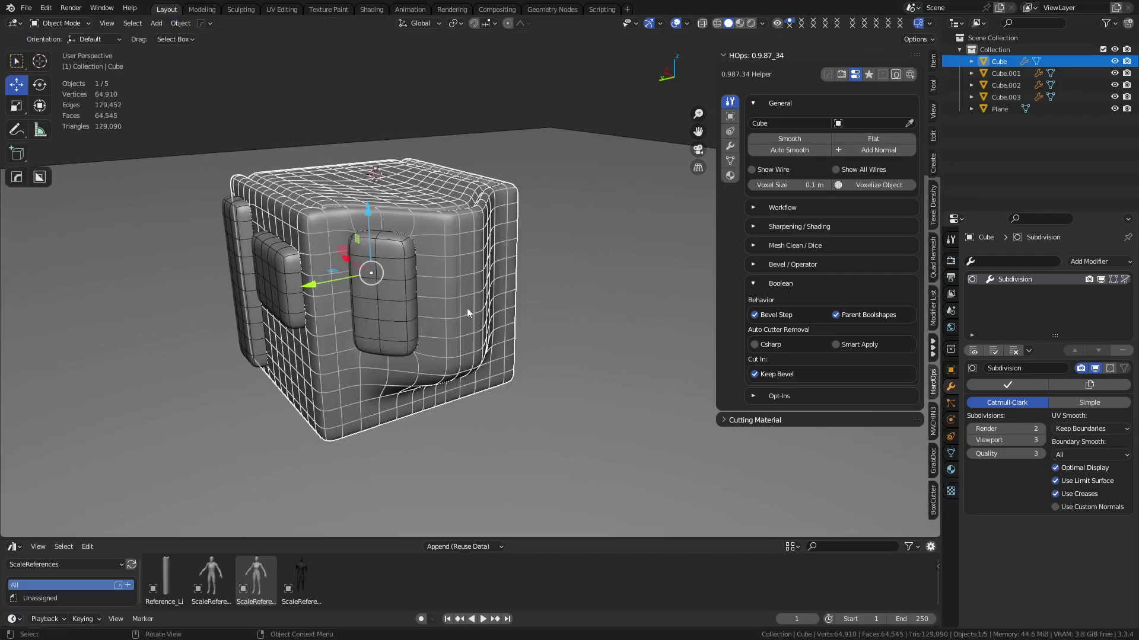
key(ctrl+shift+b)
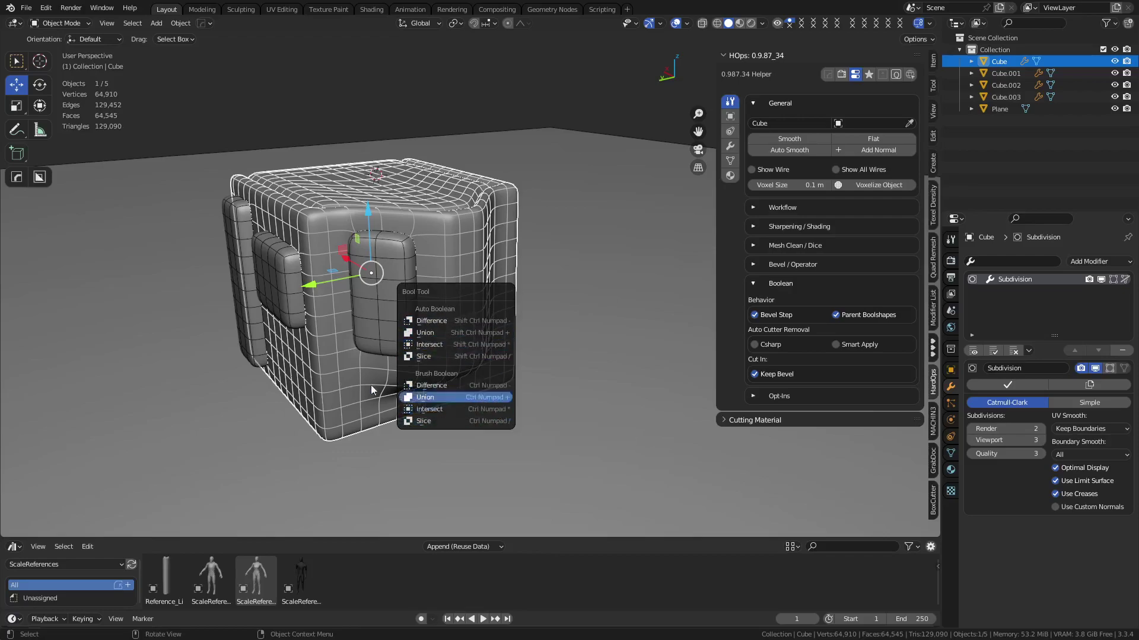
middle_drag(555, 334, 450, 303)
Step: Add a 2 m cube and move it about -3.17 m along Y, clear of the rounded cube
click(469, 294)
key(shift+a)
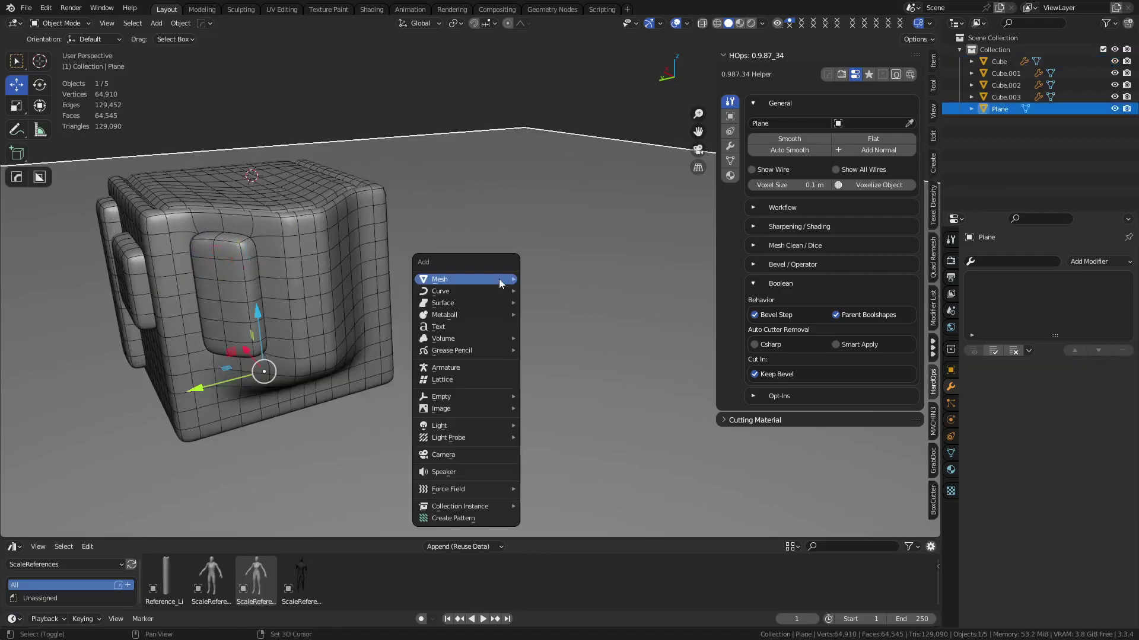
mouse_move(499, 278)
click(545, 302)
key(g)
key(y)
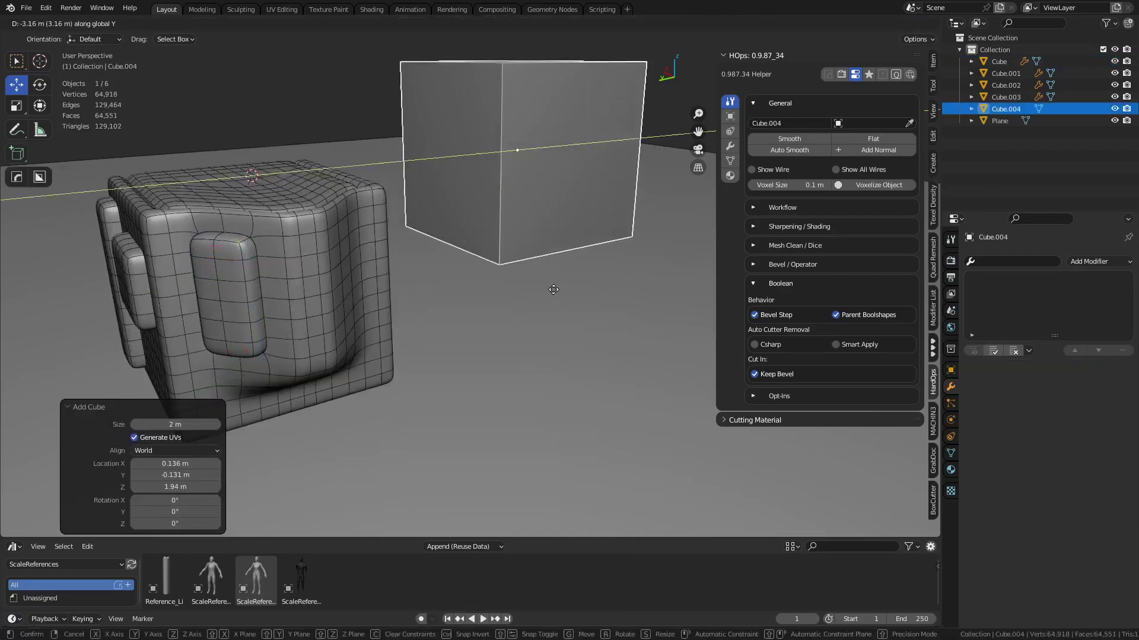
click(446, 291)
Step: Duplicate the new cube downward along Z, and shift the copy horizontally about -1.02 m in X and -0.54 m in Y, overlapping the original
key(shift+d)
key(z)
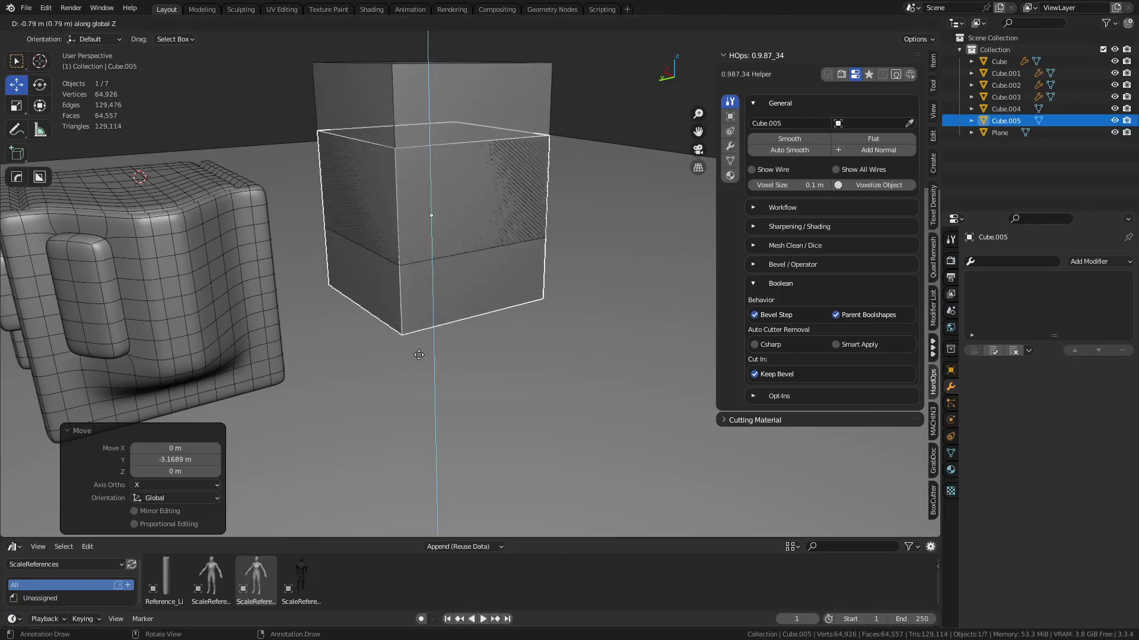
click(415, 362)
key(shift+d)
key(shift+z)
click(505, 365)
middle_drag(504, 366, 348, 158)
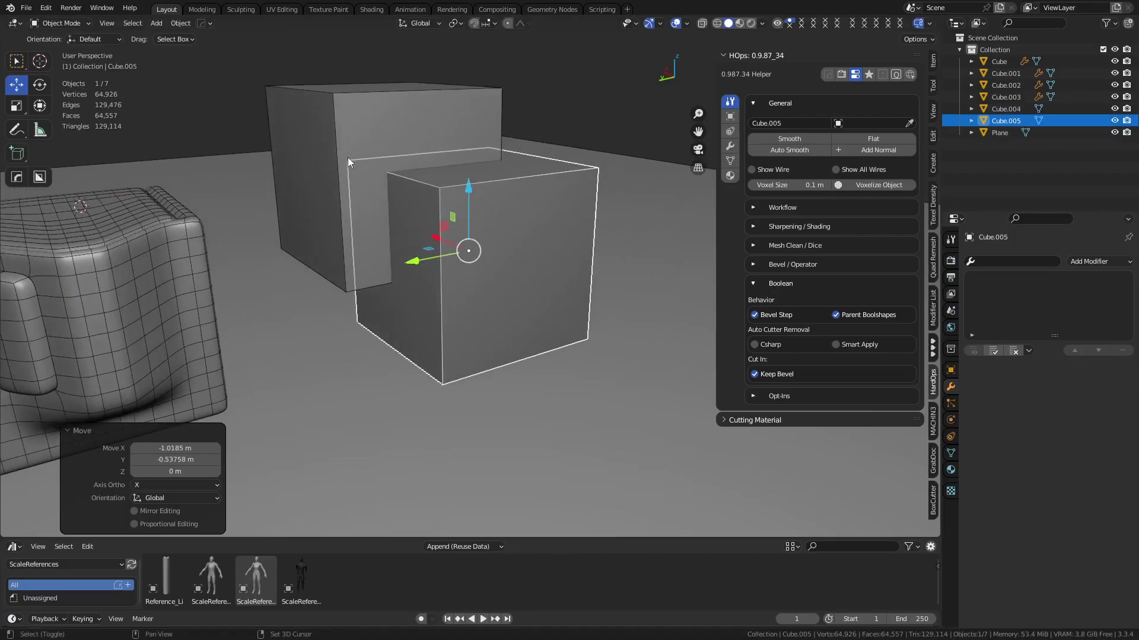
Step: Try a HardOps union and a HardOps difference on the two overlapping cubes, and undo the booleans
shift+click(347, 158)
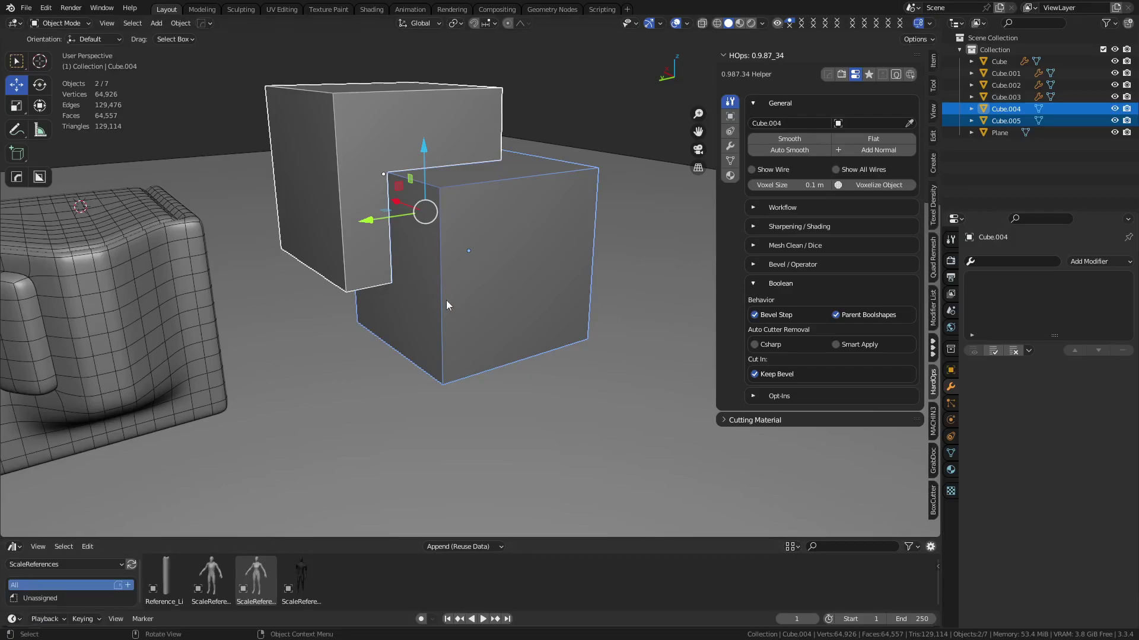
key(ctrl+KP_Add)
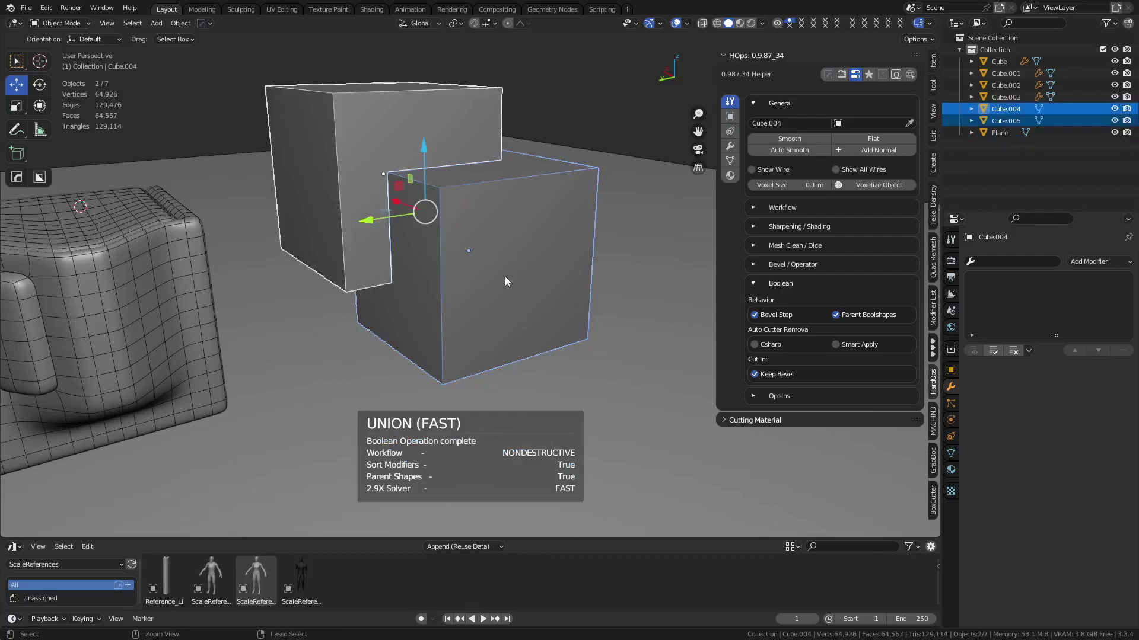
key(ctrl+KP_Subtract)
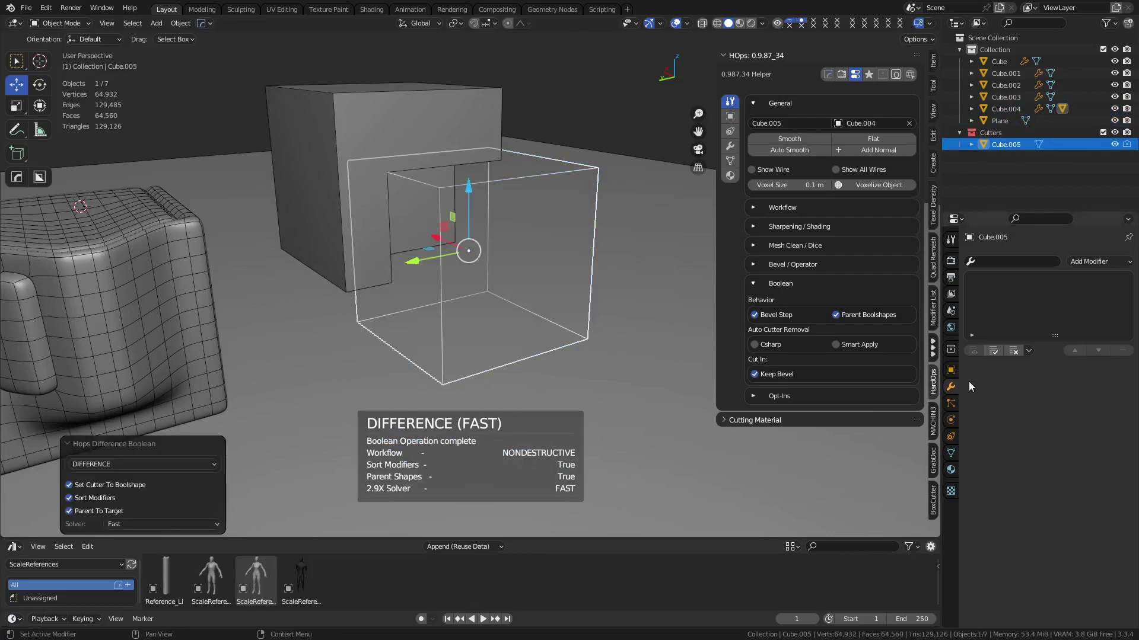
click(350, 134)
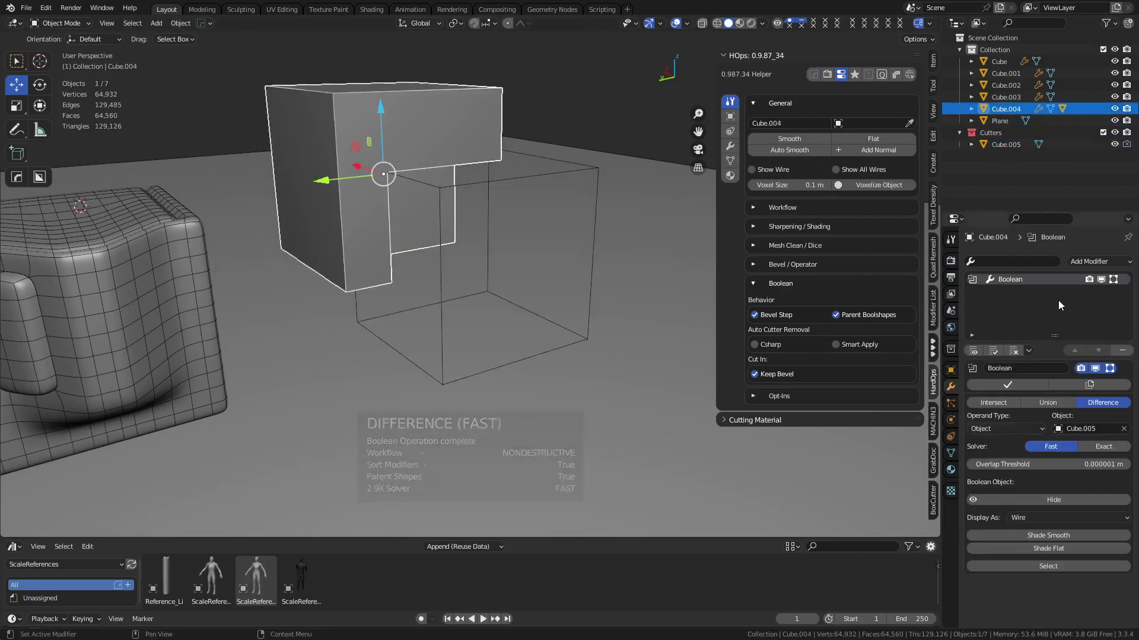
key(ctrl+z)
key(ctrl+z)
key(ctrl+z)
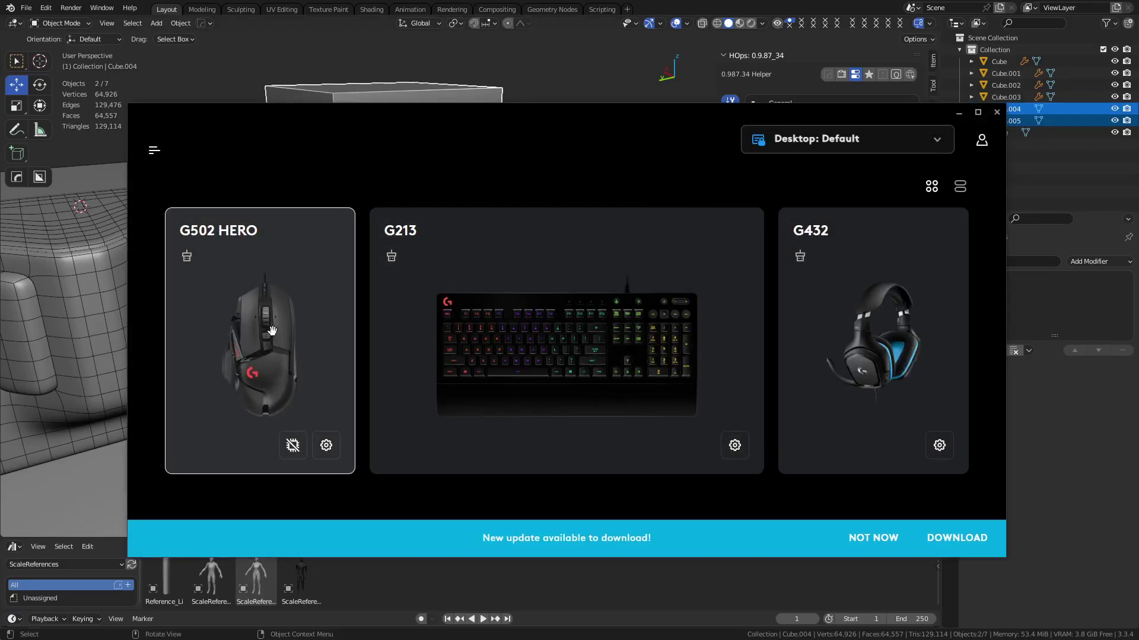
Step: Review the G502 HERO's macro assignments in the Logitech device software, then close it
click(273, 334)
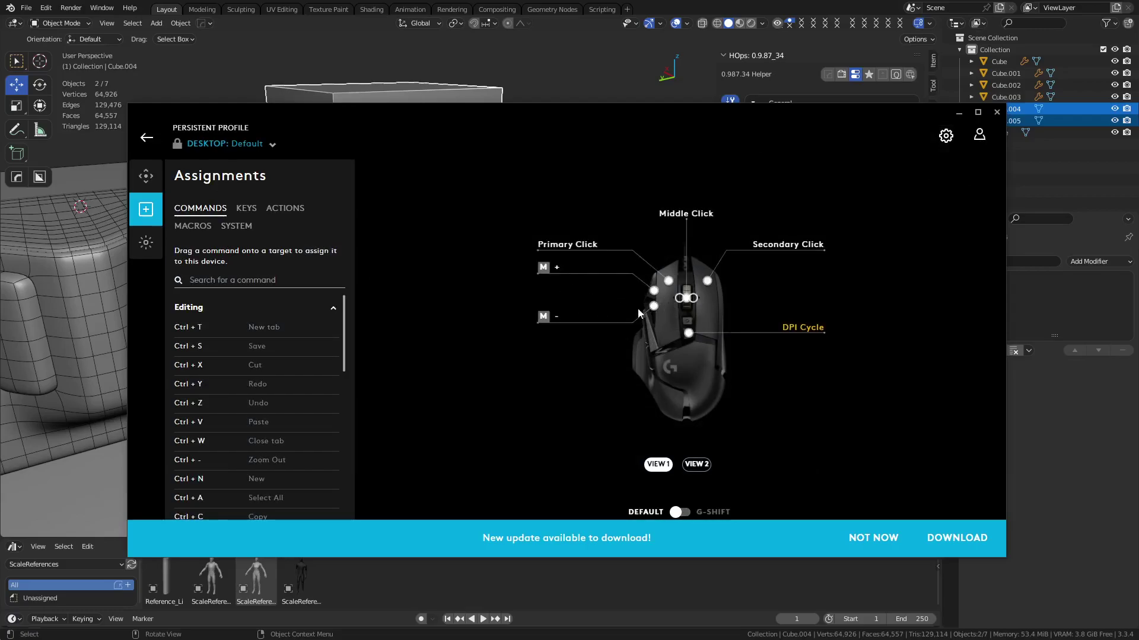
click(198, 228)
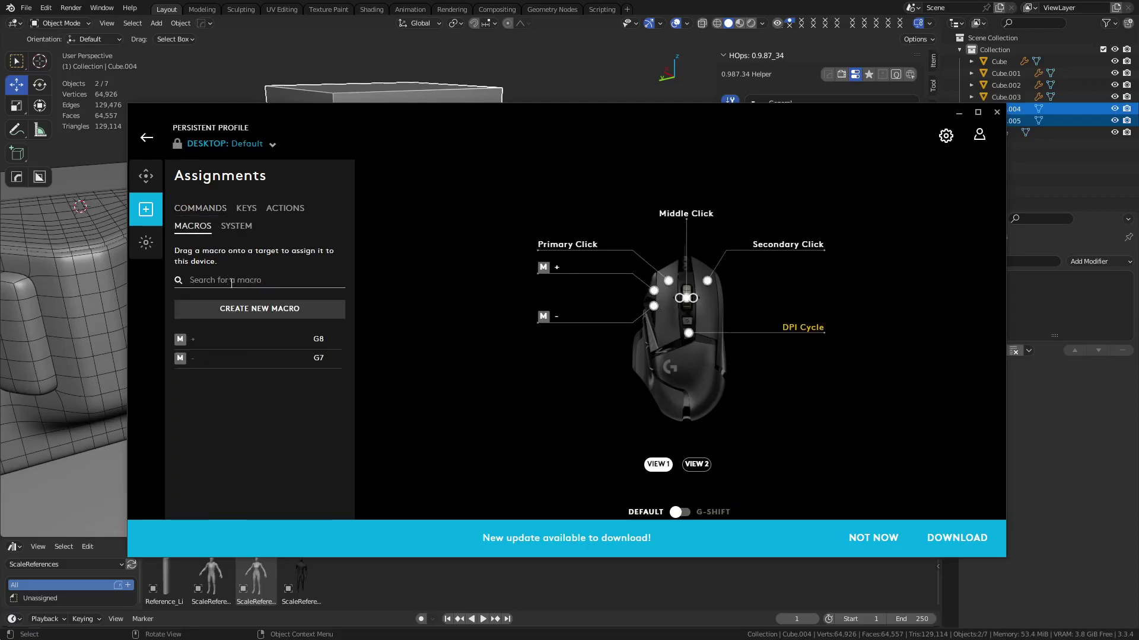
click(997, 112)
Step: Union the upper plain cube into the lower one as a nondestructive HardOps boolean with the Fast solver
key(shift+ctrl+b)
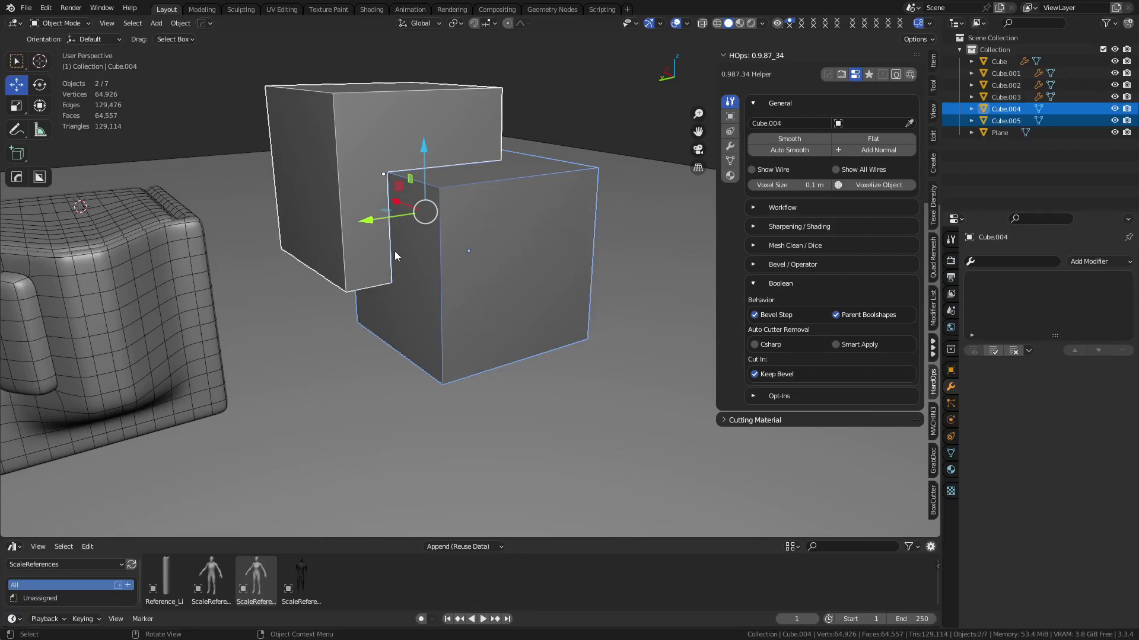
click(350, 254)
shift+click(496, 282)
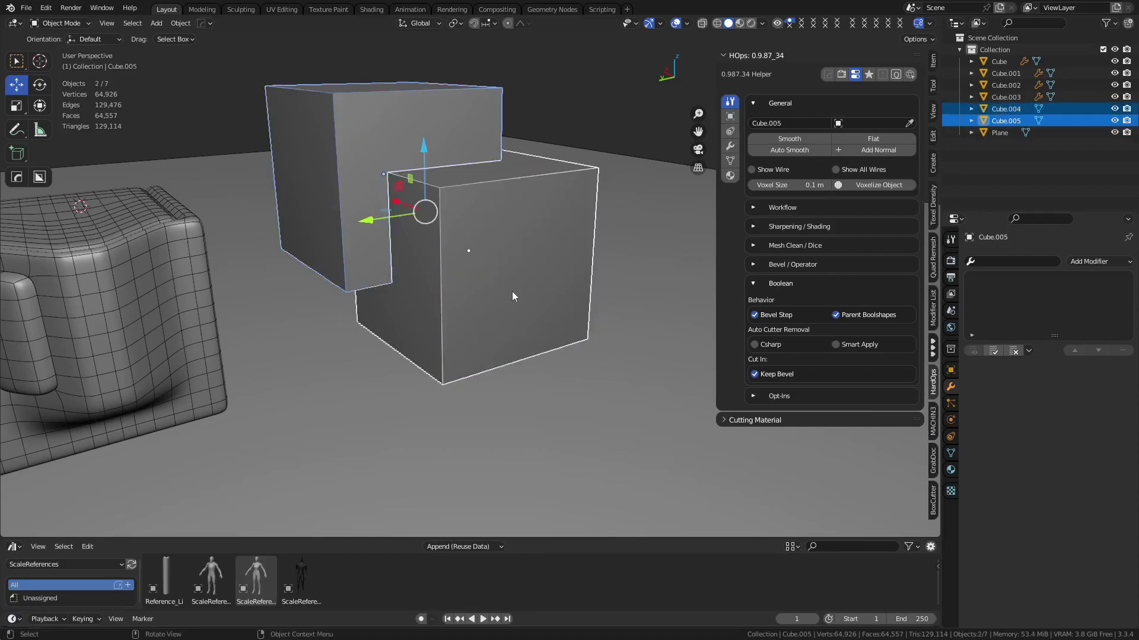
key(ctrl+KP_Add)
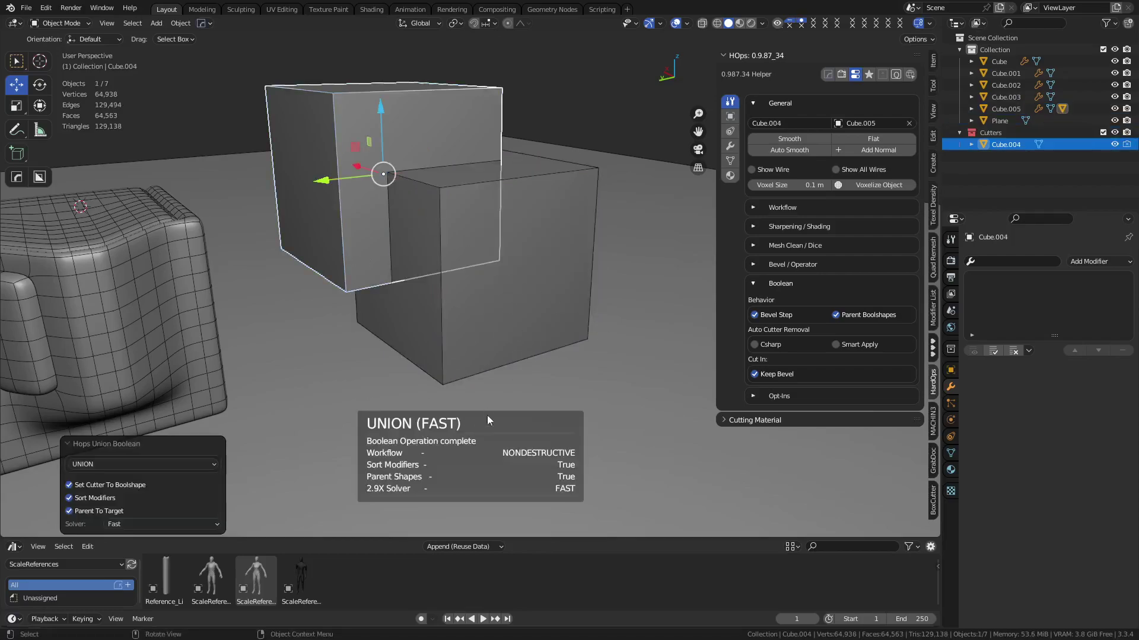
Step: Undo the HardOps union between the two overlapping plain cubes
key(ctrl+z)
key(ctrl+Tab)
click(445, 279)
key(s)
right_click(589, 212)
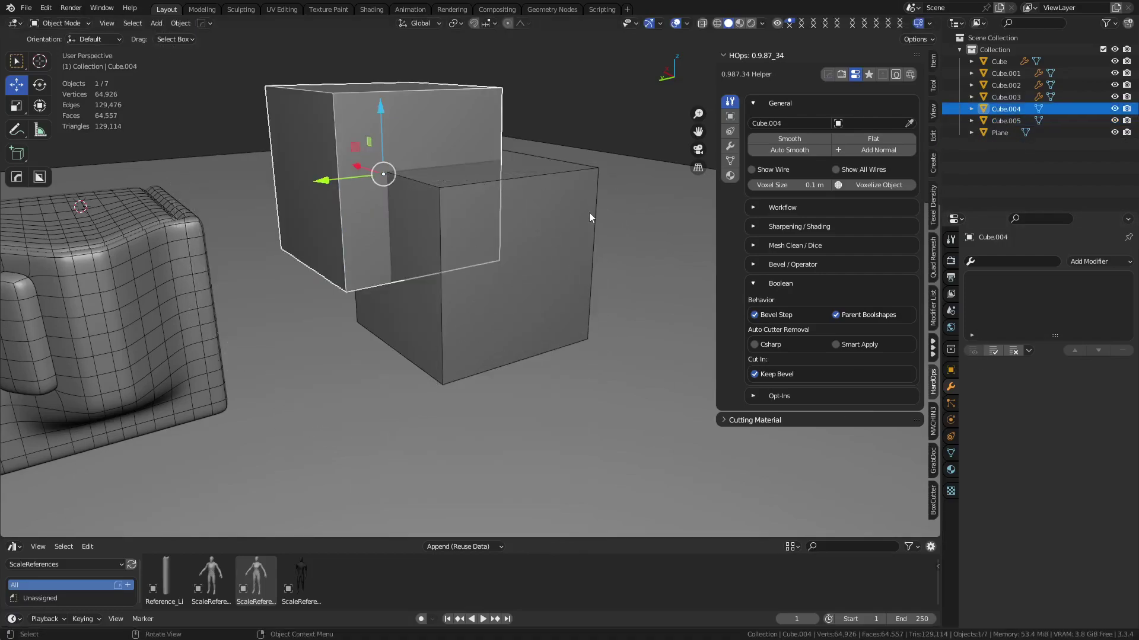
Step: Display the upper plain cube's transform values in the sidebar, and deselect all objects
scroll(589, 212, down, 4)
middle_drag(546, 266, 486, 290)
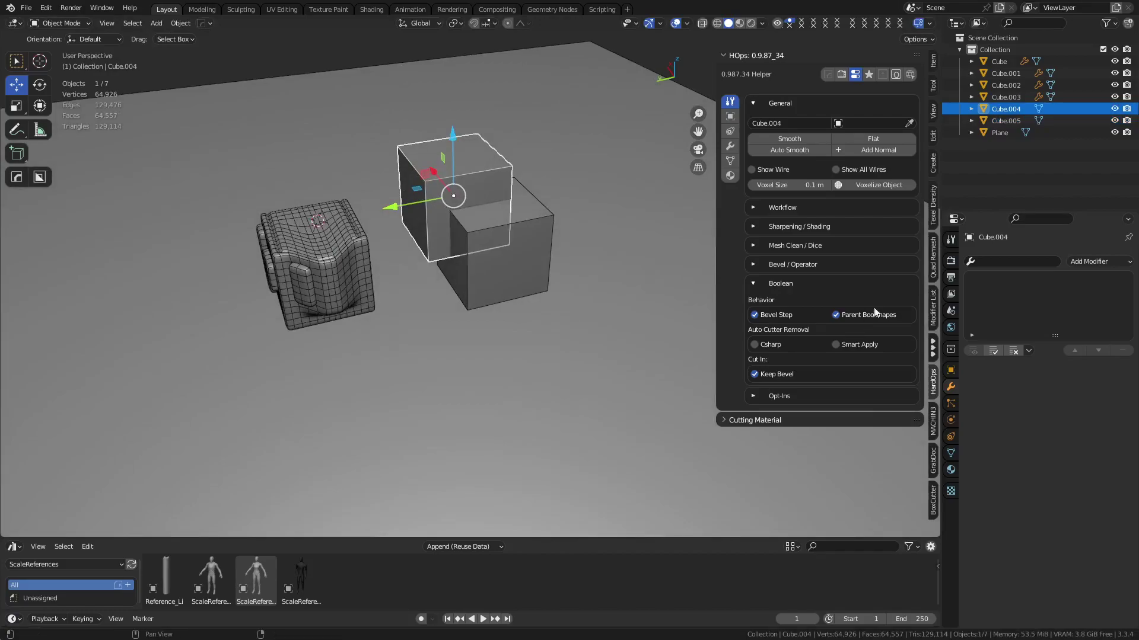
key(n)
key(n)
click(933, 60)
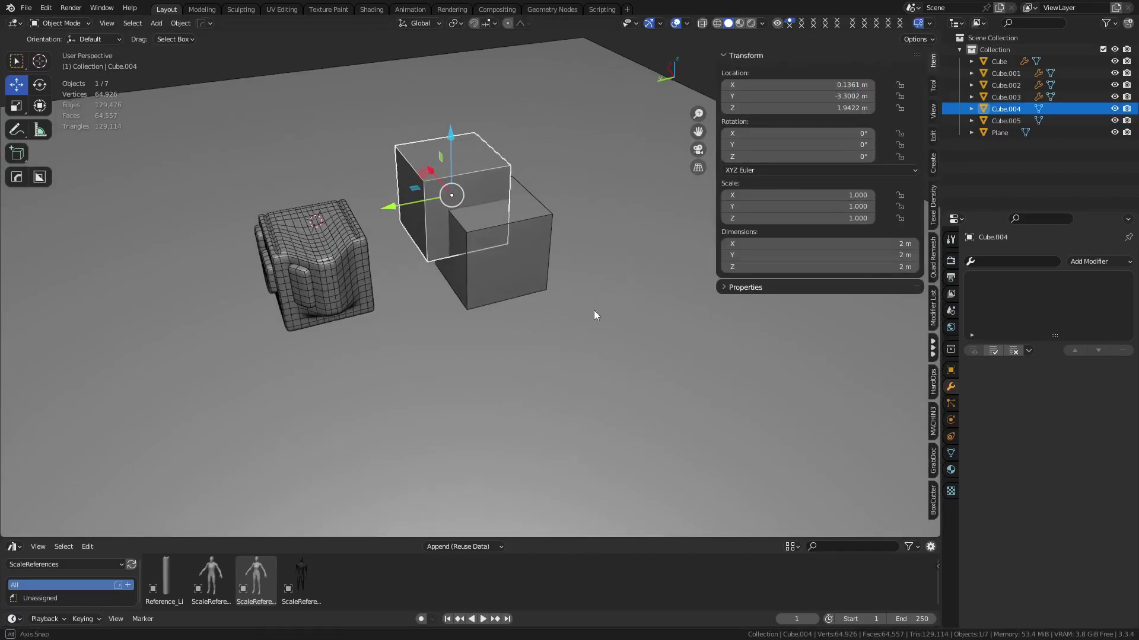
middle_drag(592, 311, 598, 274)
key(a)
key(alt+a)
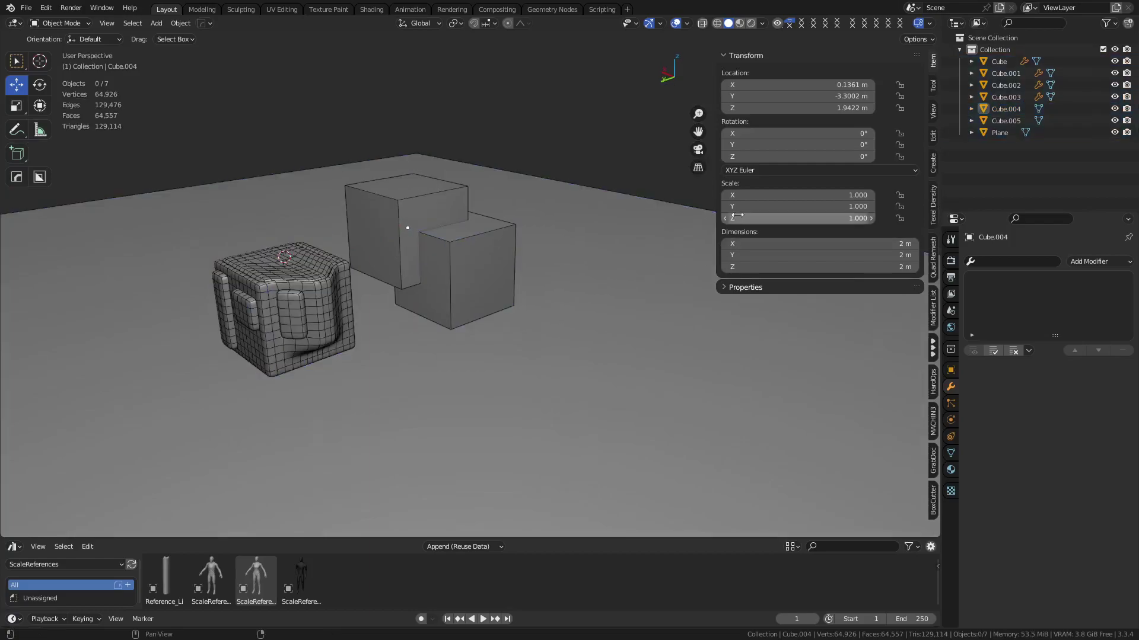
Step: Set the upper plain cube's Y location with the expression 3*4
double_click(821, 97)
text(3)
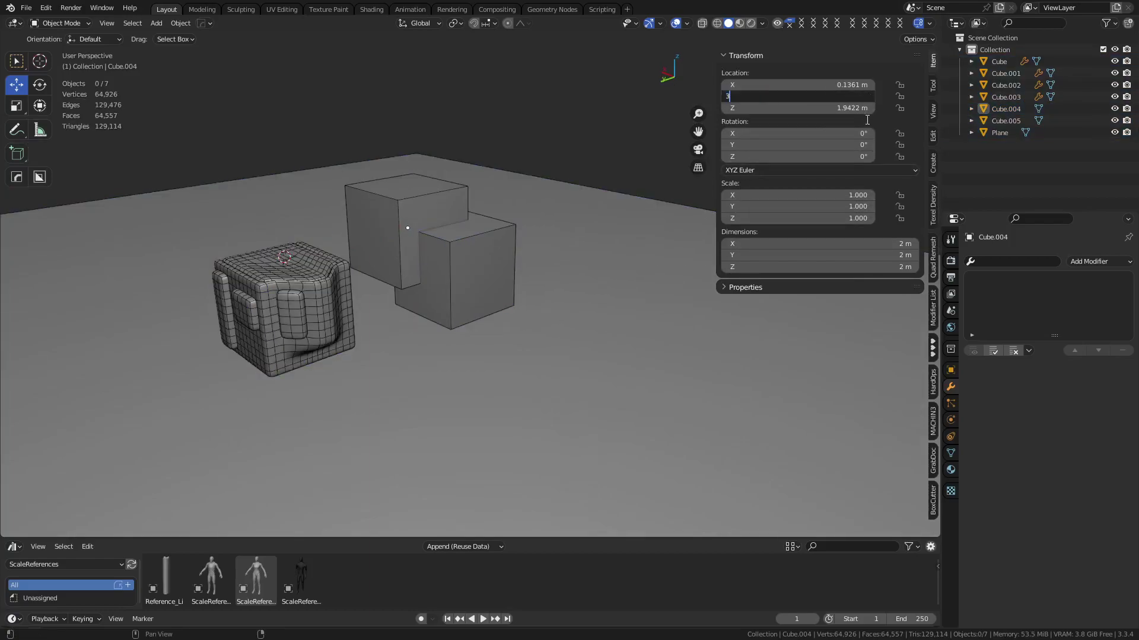
text(x)
key(BackSpace)
text(*4)
key(Return)
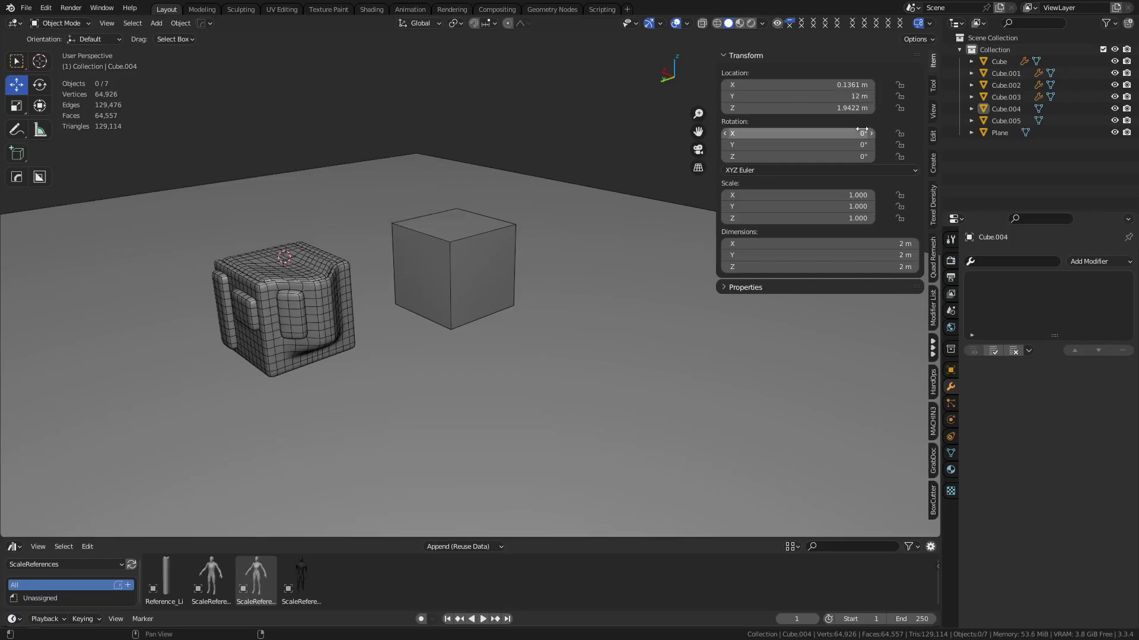
Step: Set the same cube's Y location with the expression 12/3
scroll(451, 346, down, 6)
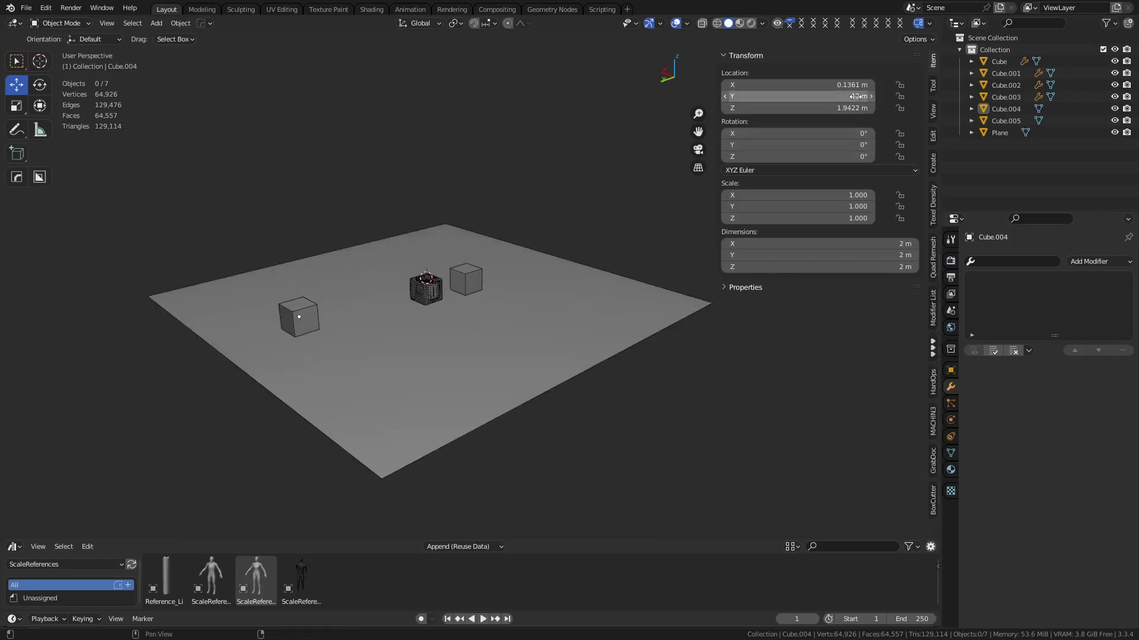
click(798, 108)
key(Return)
click(840, 97)
text(12/3)
key(Return)
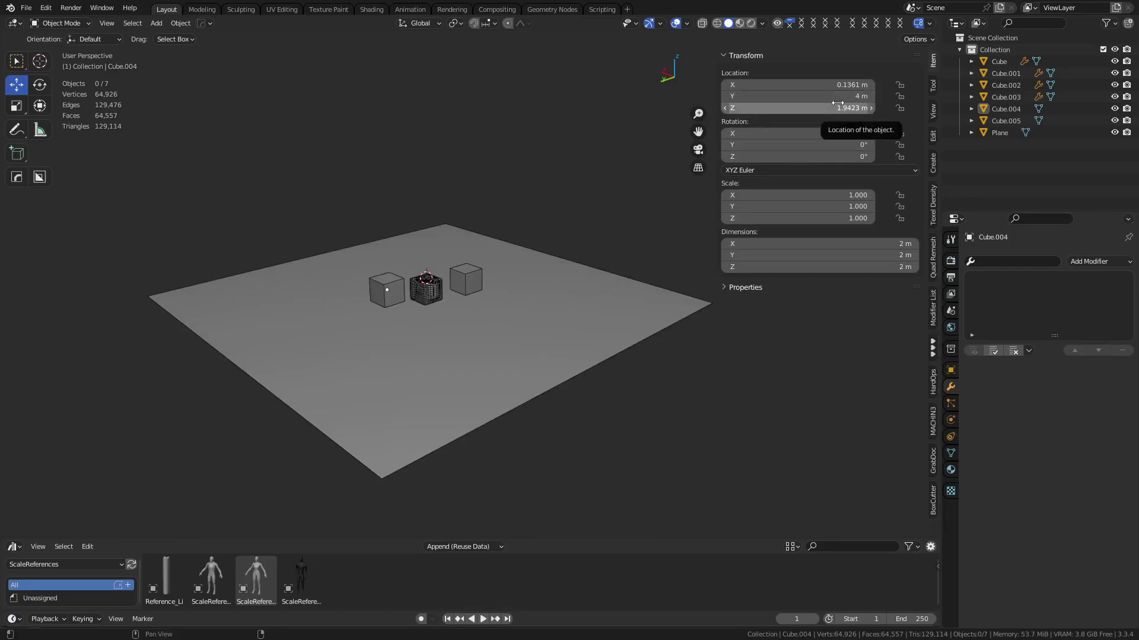
click(841, 98)
text(12/3)
key(Return)
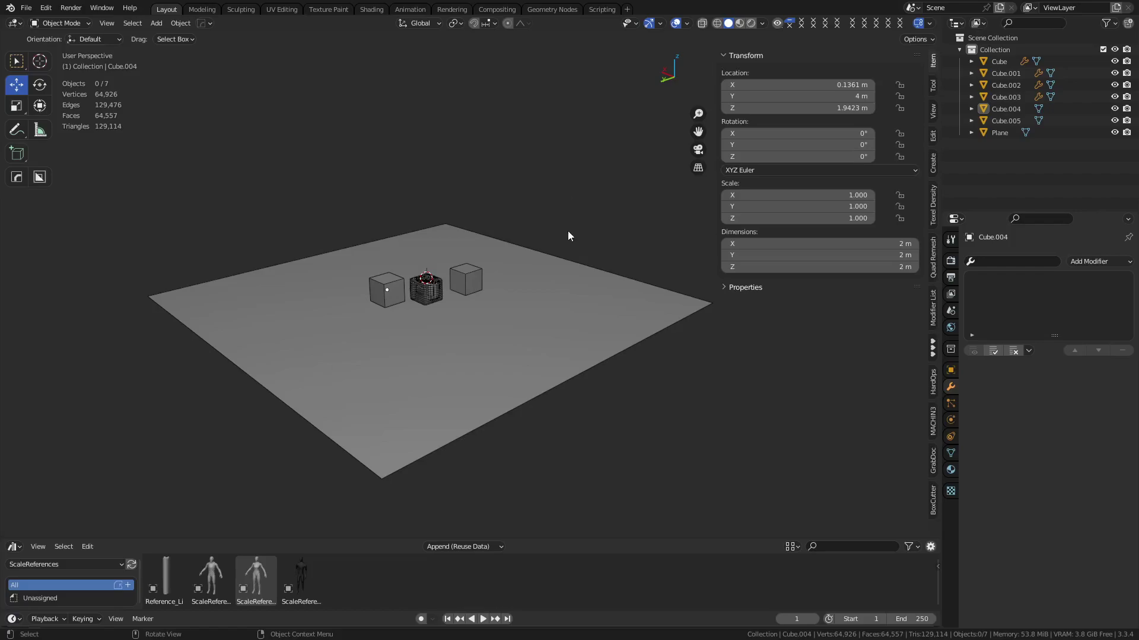
Step: Select the other plain cube and set its X dimension with the expression 300mm + 200mm
scroll(568, 230, up, 5)
click(484, 267)
click(837, 245)
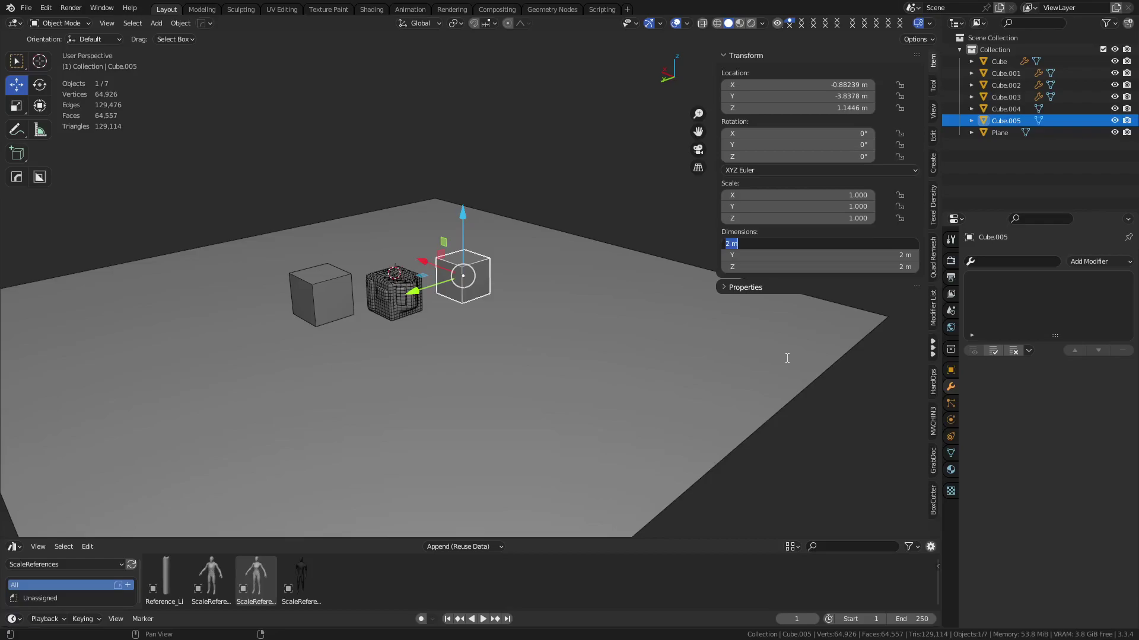
text(300mm + 200mm)
key(Return)
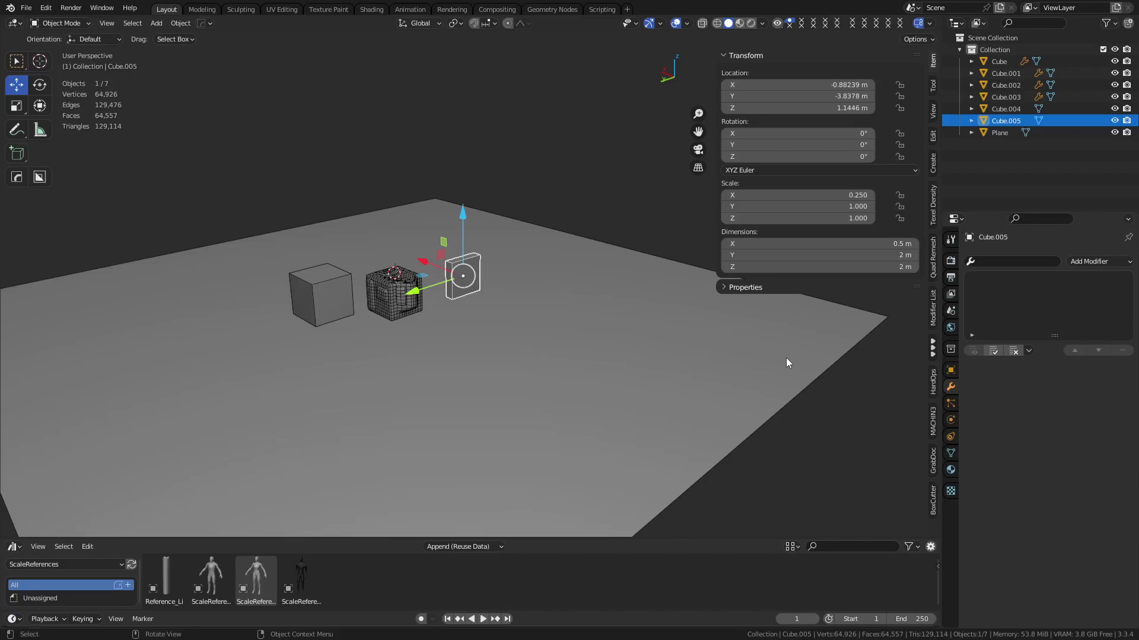
Step: Set the selected box's X dimension with the mixed-unit expression 4in +2ft
click(842, 244)
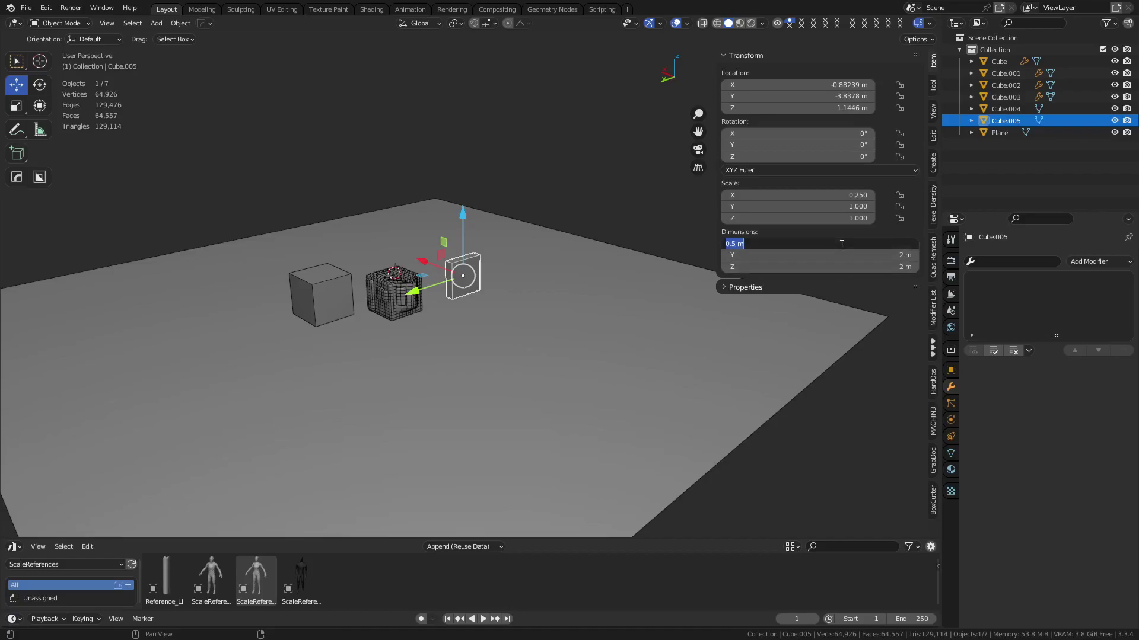
text(4in +2ft)
key(Return)
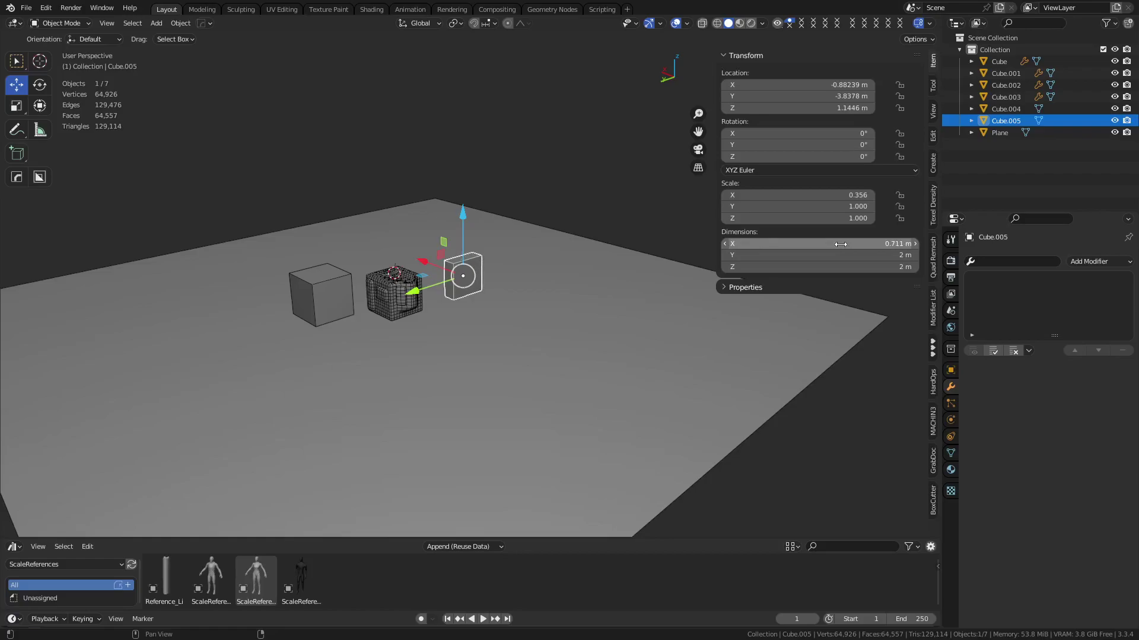
key(z)
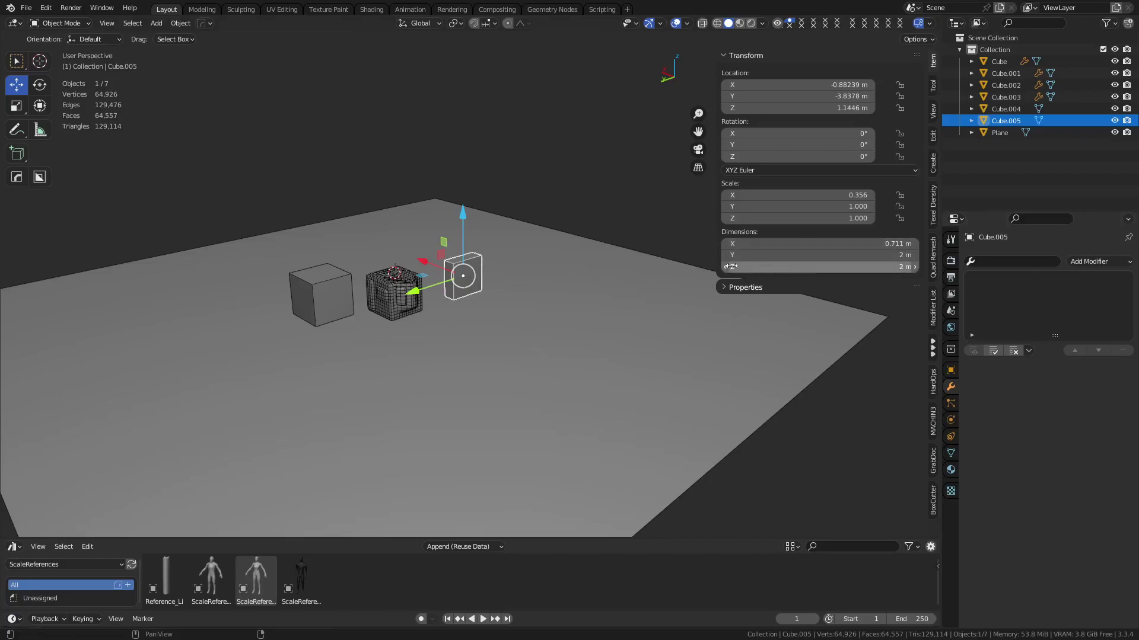
Step: Scale the selected box down uniformly by a factor of about 0.098
scroll(534, 323, up, 4)
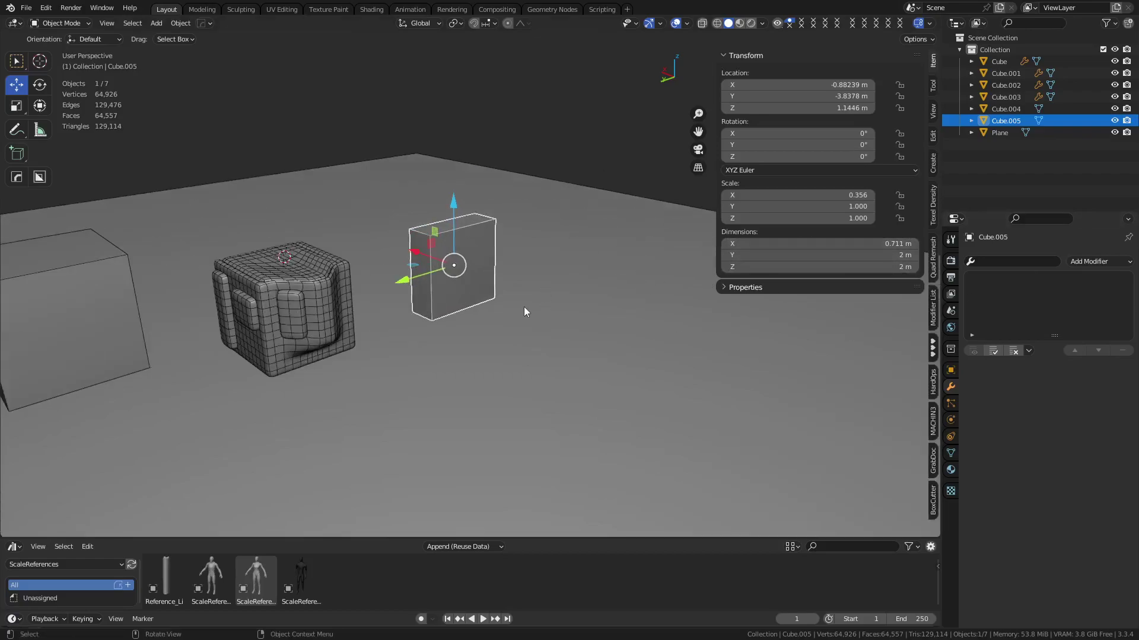
key(s)
click(485, 258)
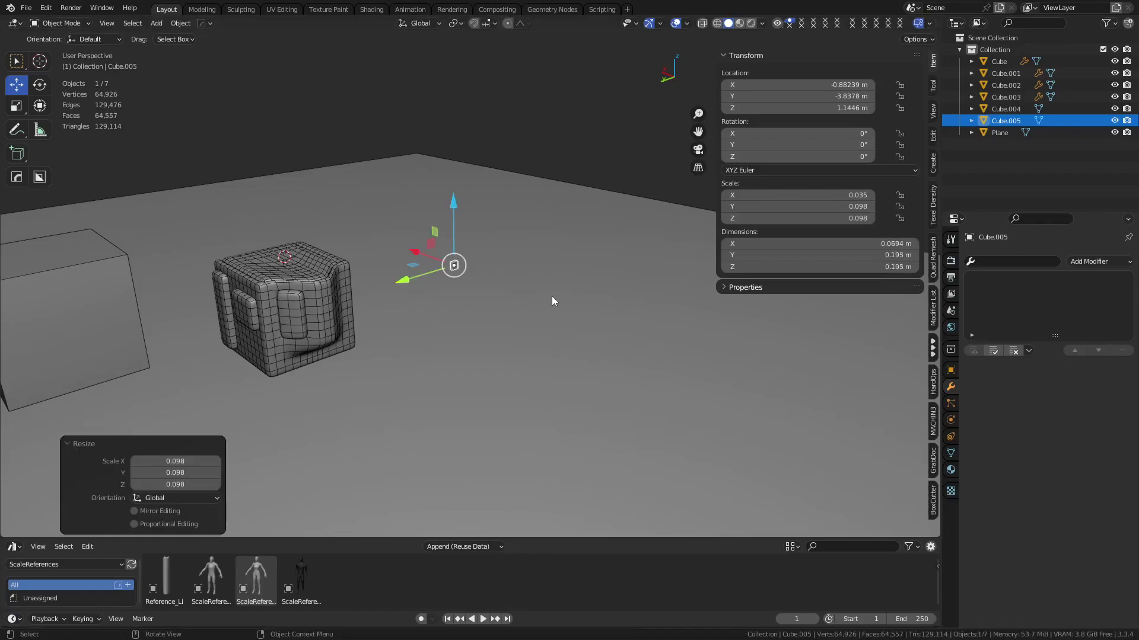
Step: Find the scene properties and expand the Units settings
click(951, 372)
click(950, 329)
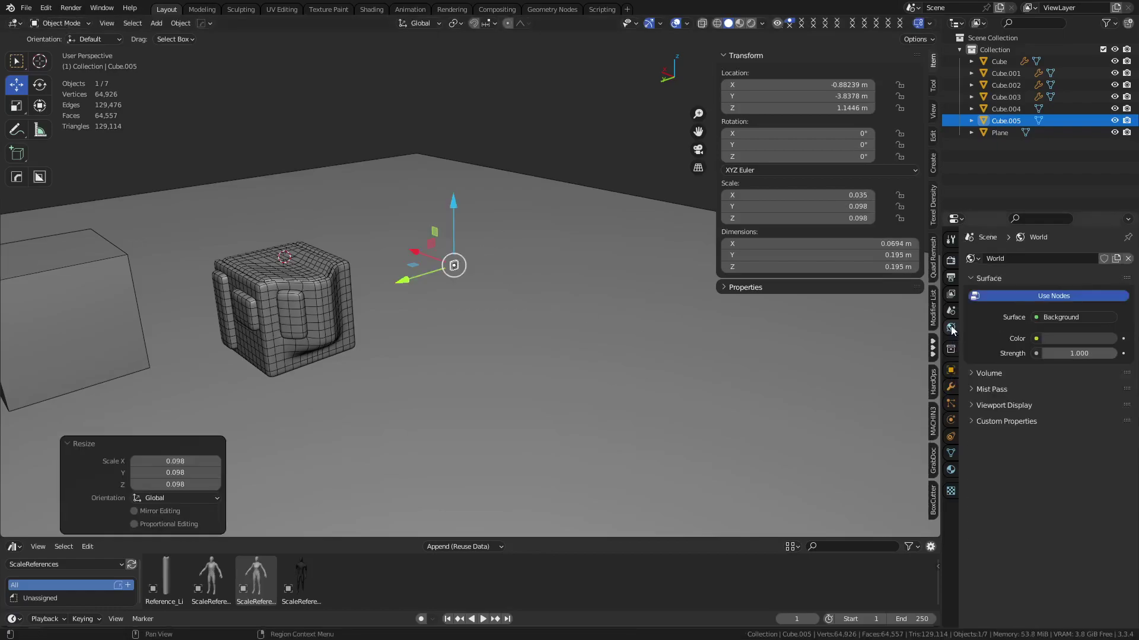
click(951, 312)
click(952, 295)
click(950, 278)
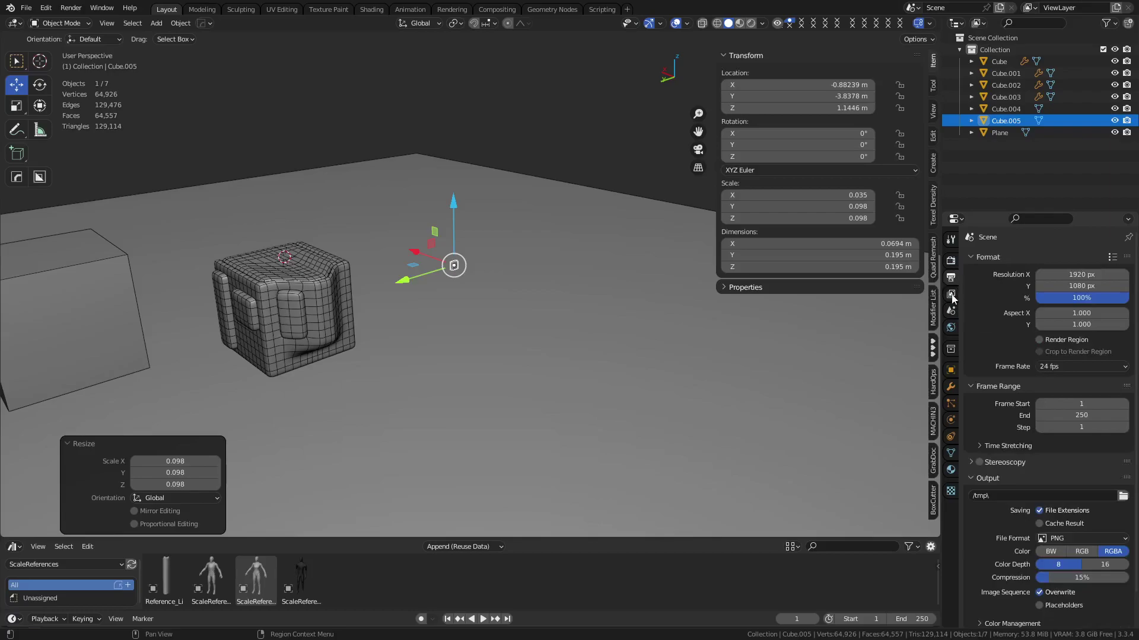
click(950, 295)
click(951, 311)
click(951, 328)
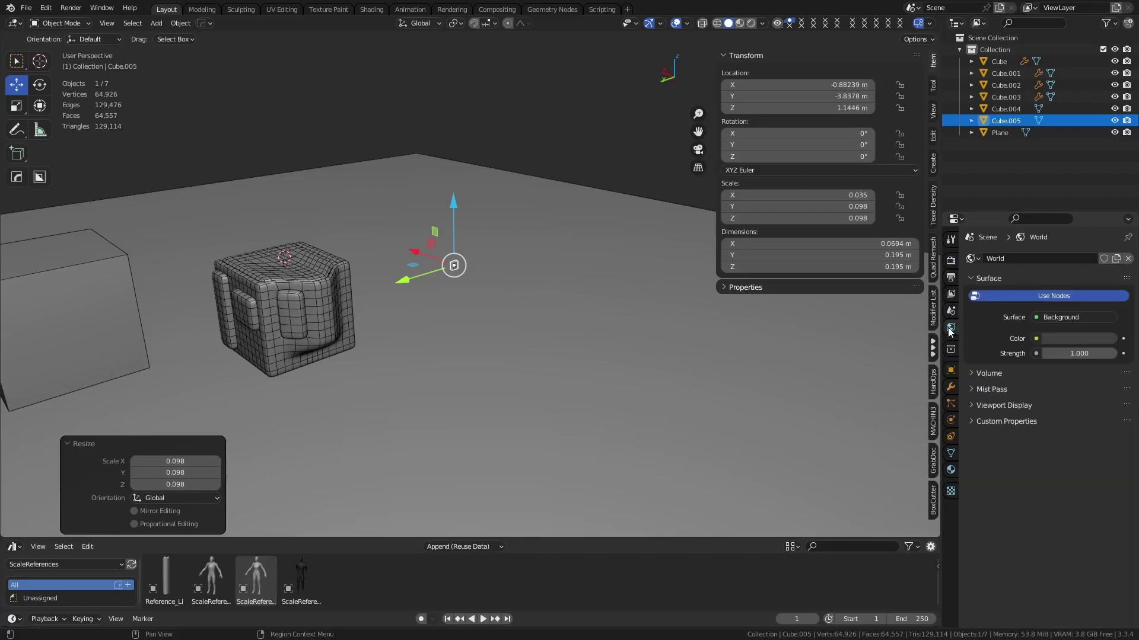
click(950, 311)
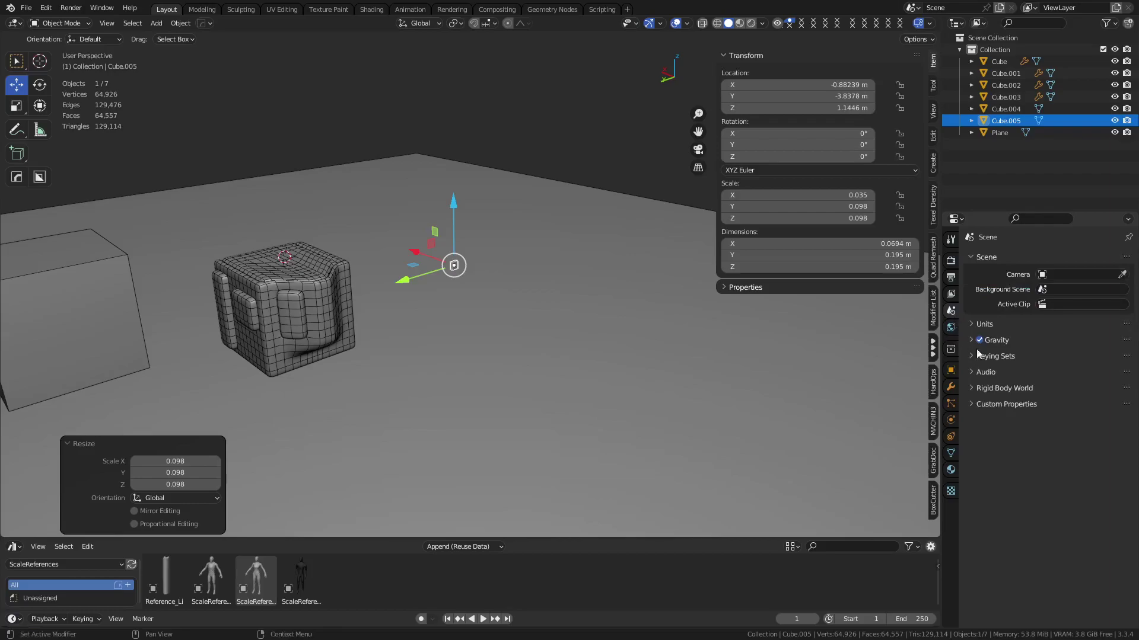
click(974, 325)
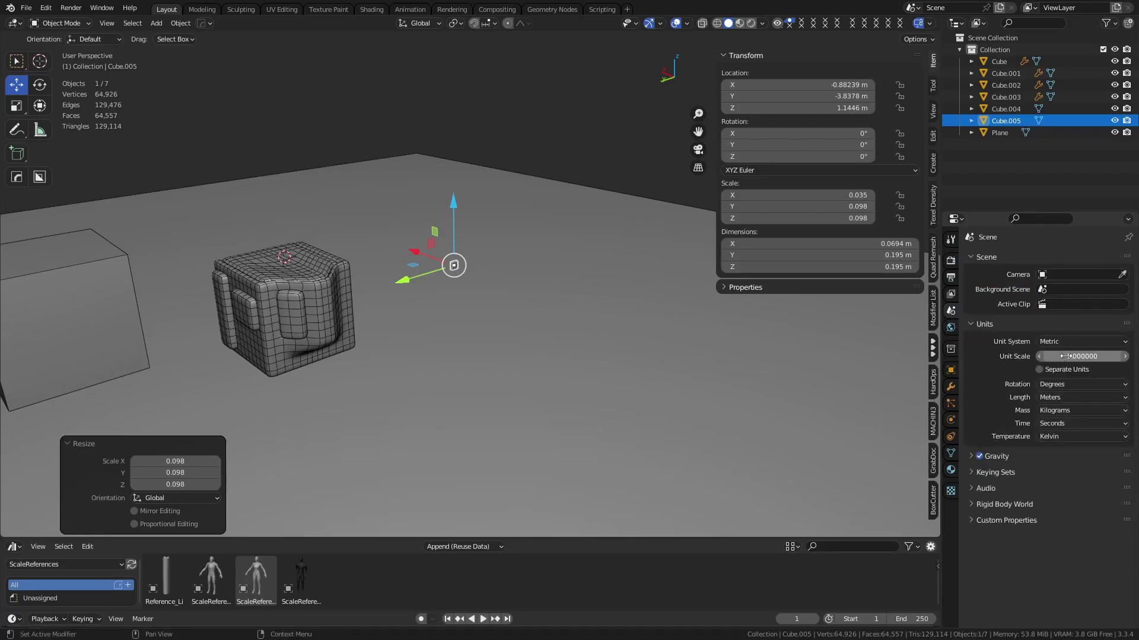
Step: Try to multiply the small box's X dimension by 10 in its value field, and deselect the box
click(889, 245)
click(845, 245)
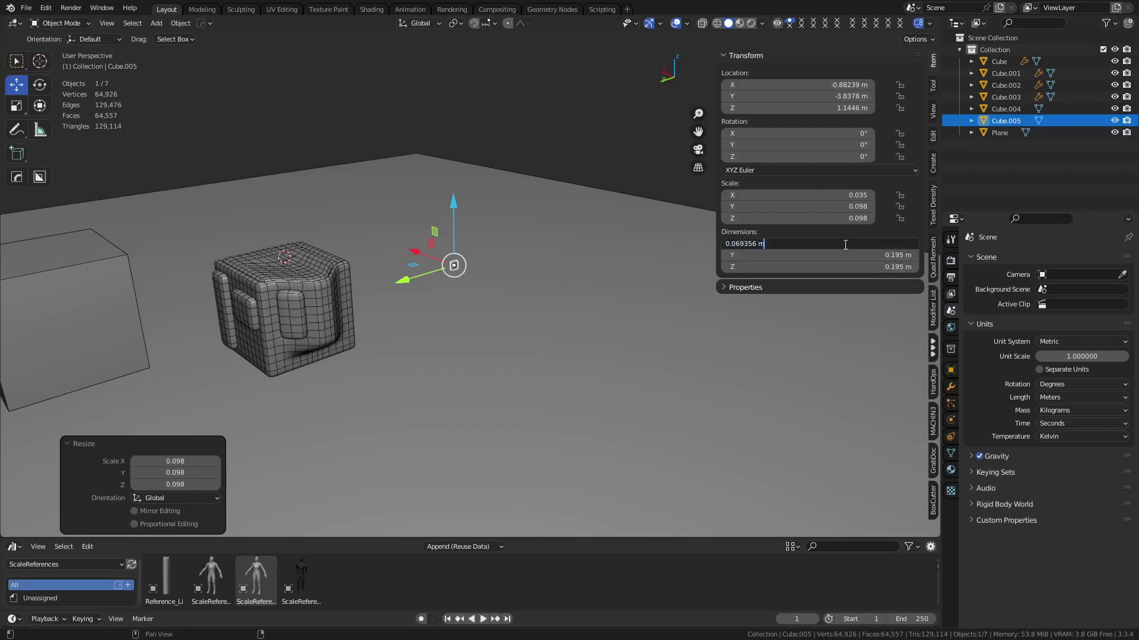
text(x 10)
key(Return)
key(shift+s)
key(Escape)
click(576, 145)
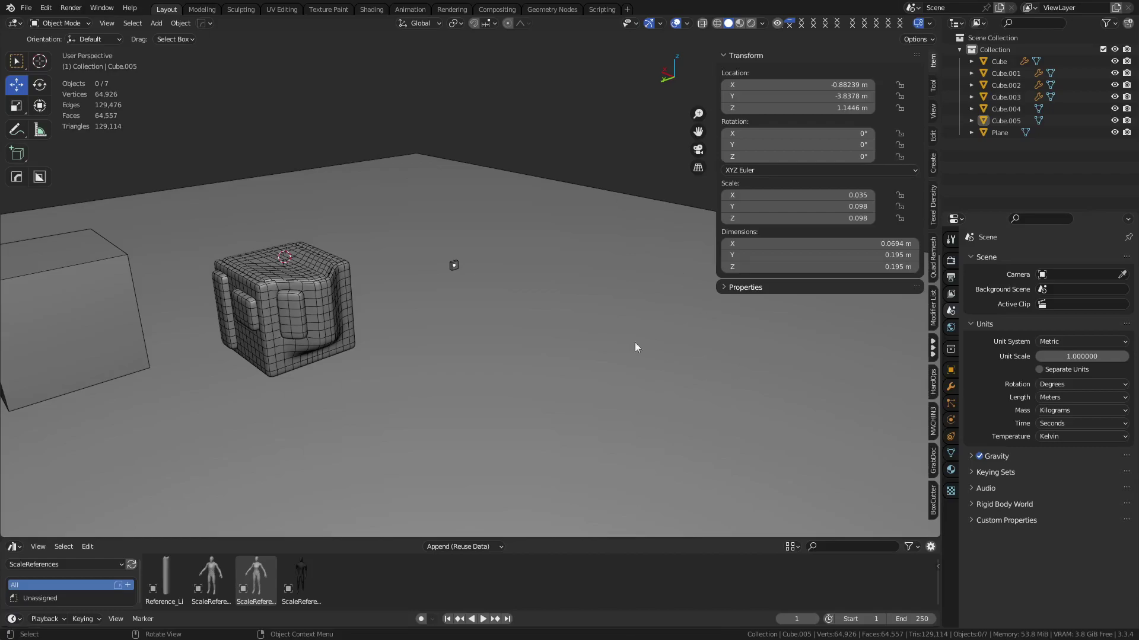
Step: Try to scale the small box up uniformly, cancel the scaling, and deselect the box
scroll(564, 323, up, 5)
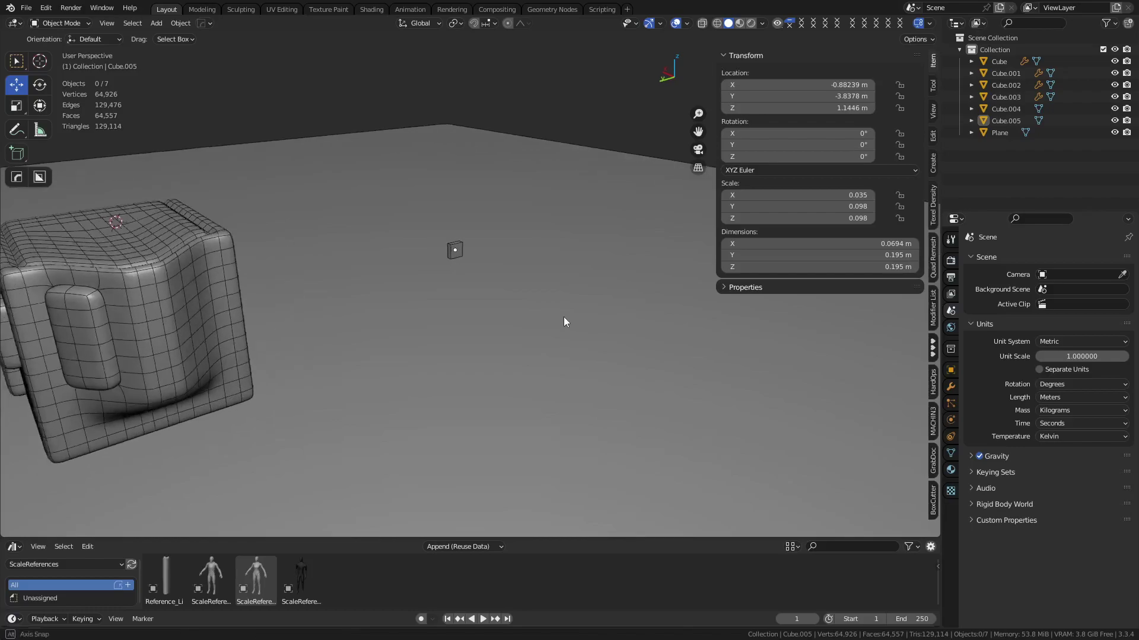
scroll(496, 318, down, 6)
middle_drag(440, 325, 411, 354)
scroll(427, 344, up, 2)
click(471, 326)
key(s)
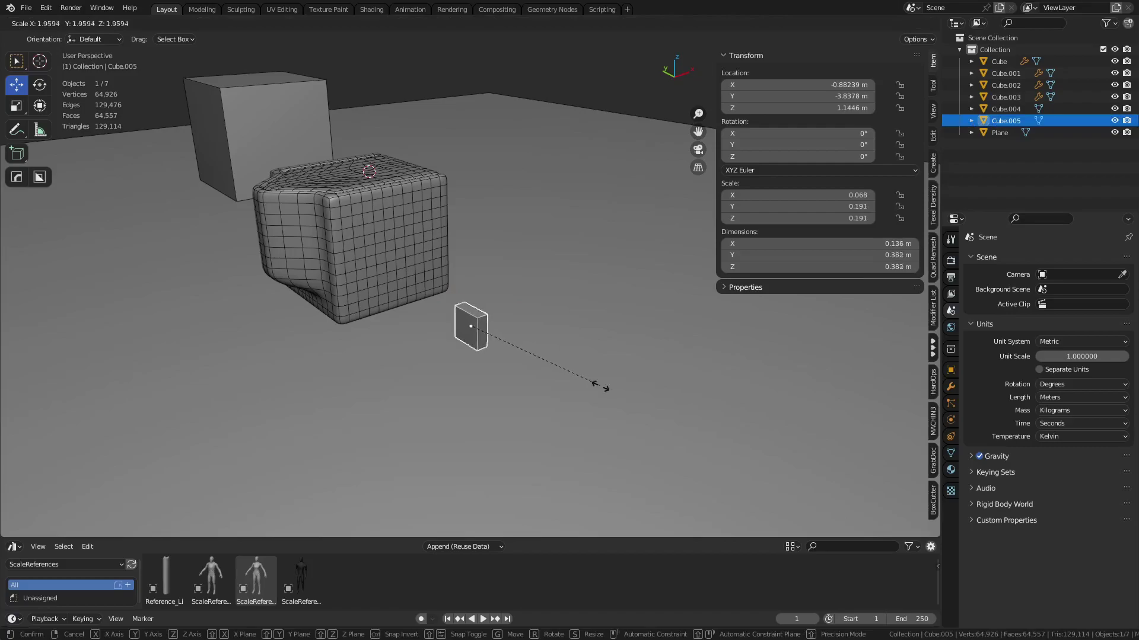
click(578, 390)
key(ctrl+Tab)
click(521, 400)
middle_drag(521, 401, 484, 340)
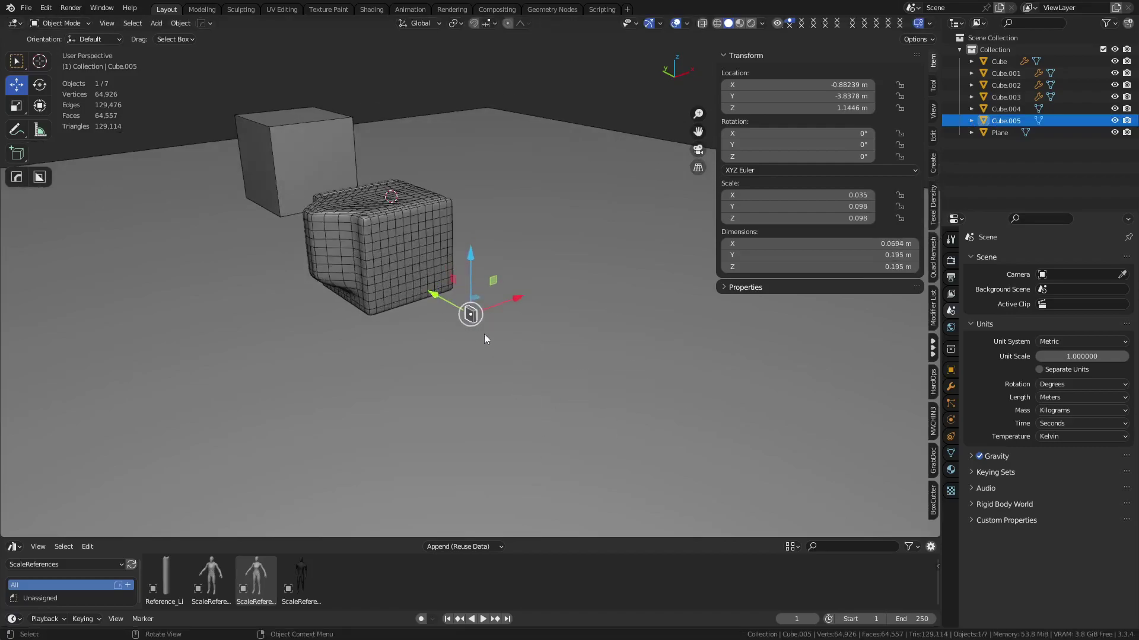
click(407, 108)
middle_drag(407, 109, 450, 137)
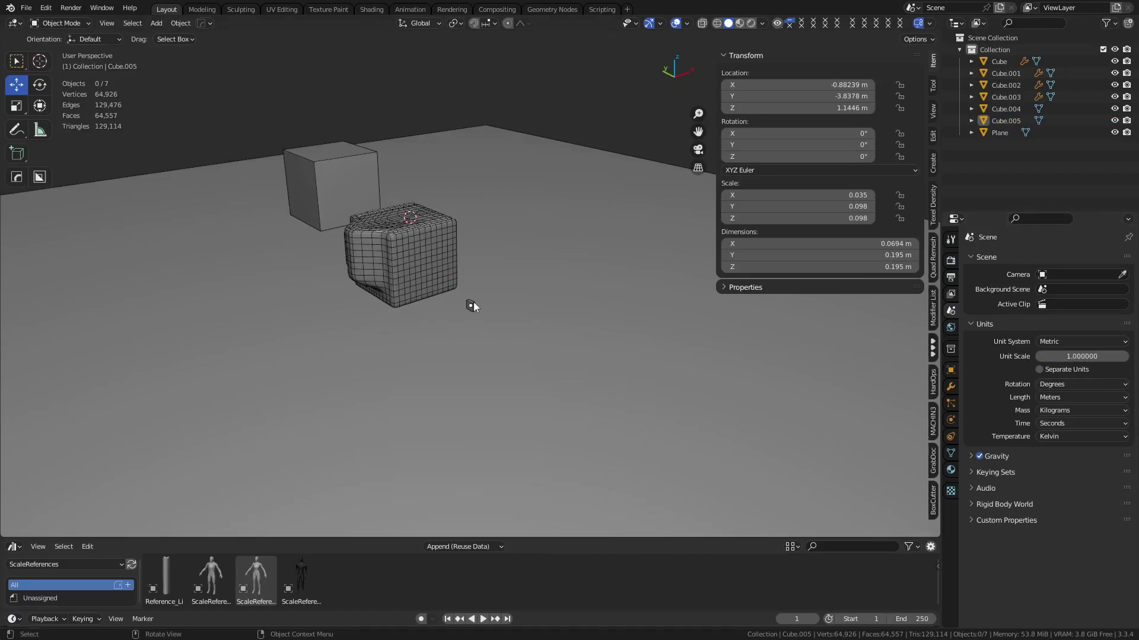
middle_drag(468, 304, 537, 315)
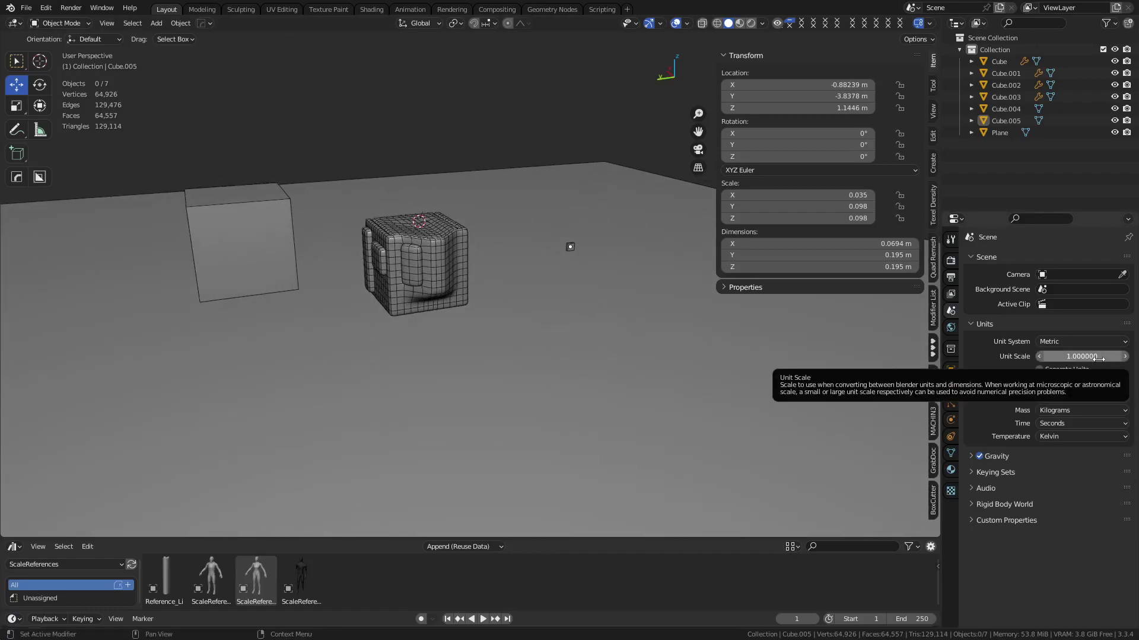
Step: Keep the unit system Metric and rotation in Degrees, and set the length unit to Millimeters
click(1083, 343)
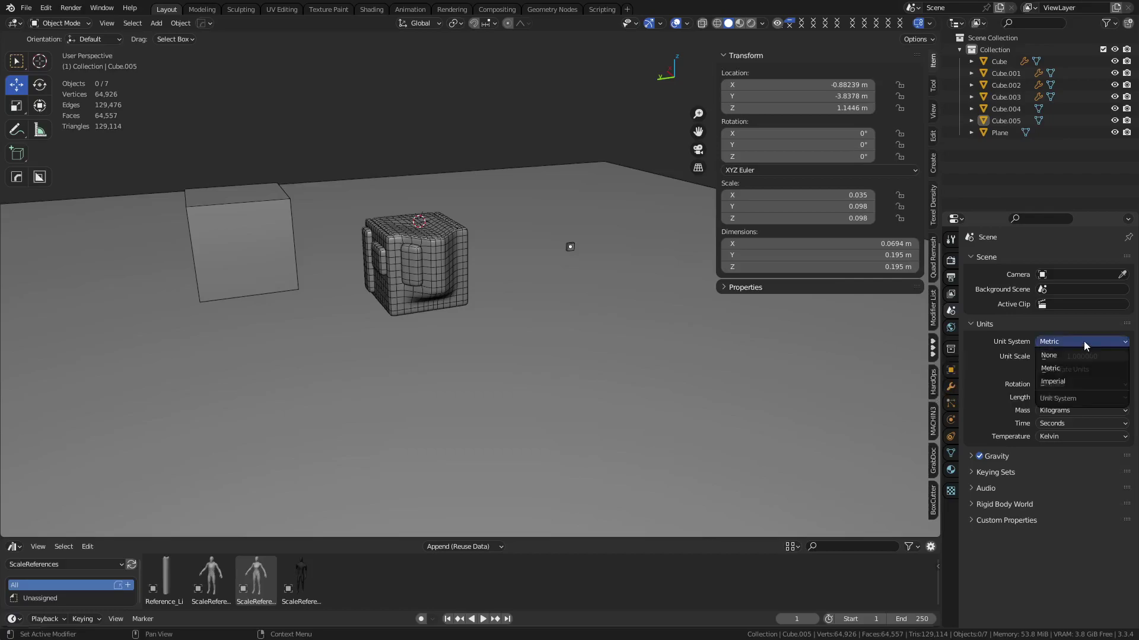
click(1067, 368)
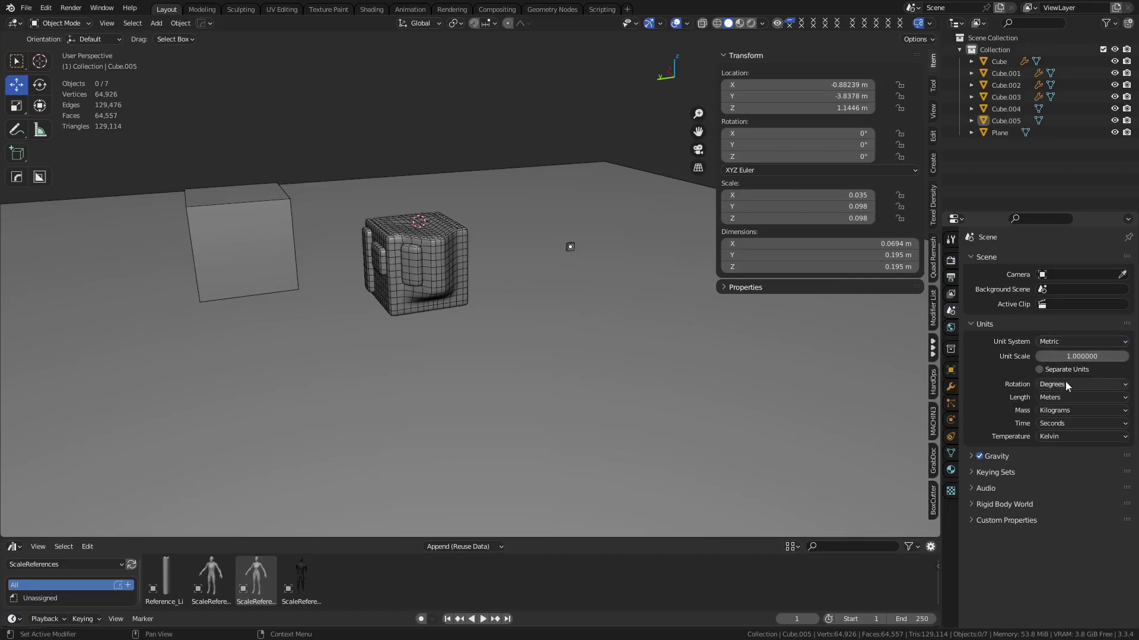
click(1066, 383)
click(1073, 403)
click(1059, 397)
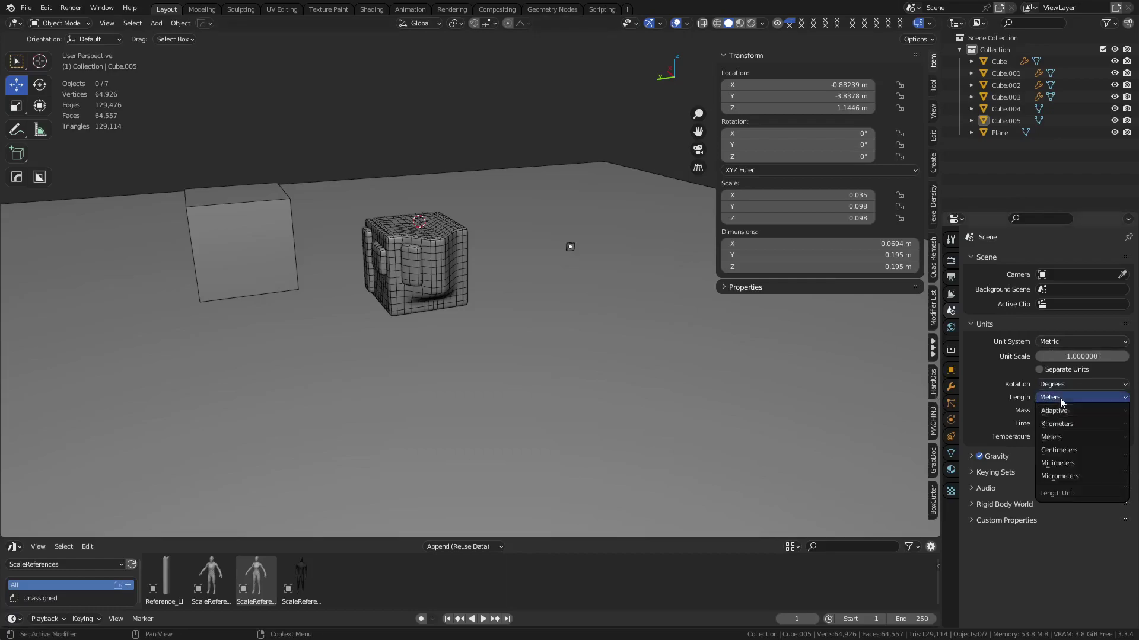
click(1060, 463)
Step: Select the small box and frame it closely in the viewport
key(z)
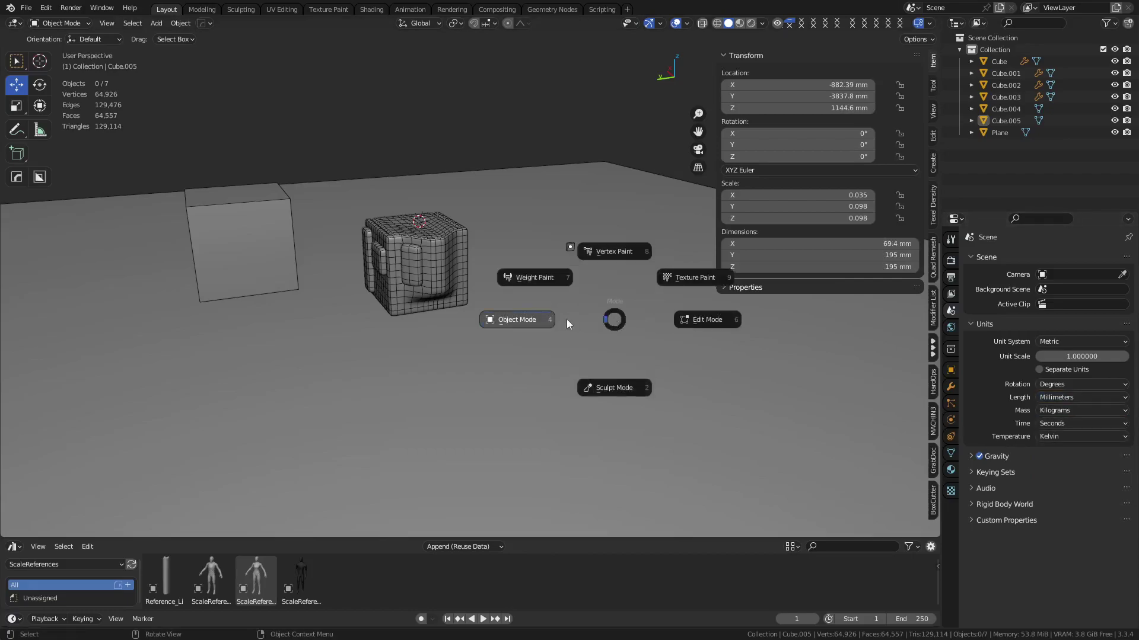
click(570, 246)
click(605, 284)
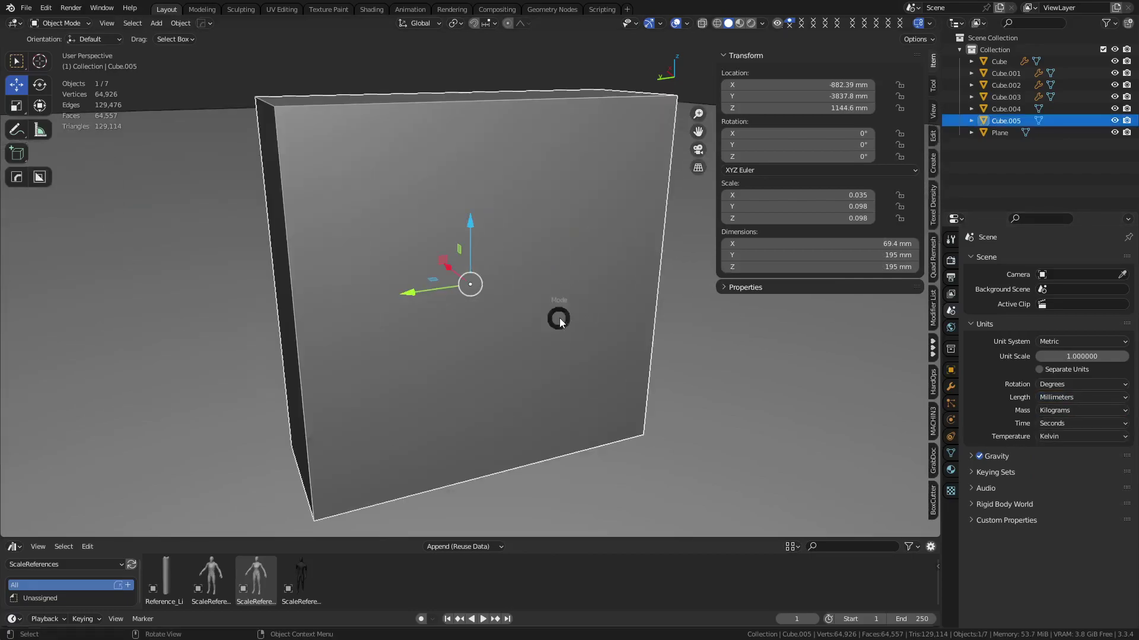
Step: Try to bevel one long top edge of the small box in Edit Mode, and cancel the bevel
key(Tab)
key(2)
click(482, 128)
middle_drag(527, 222, 592, 272)
key(ctrl+b)
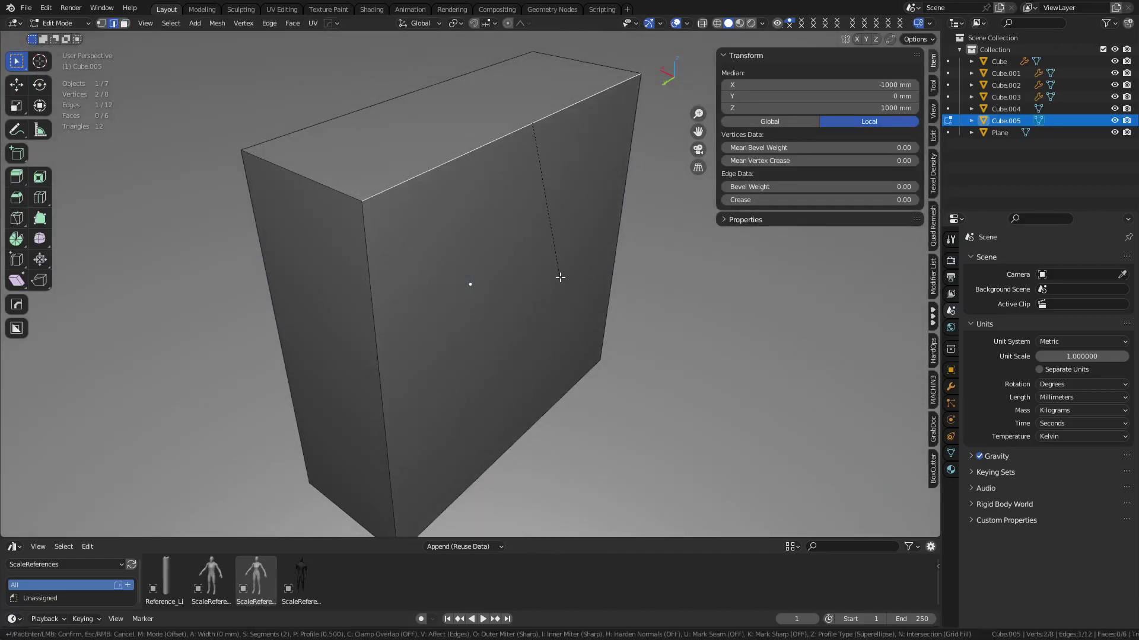
right_click(594, 326)
Step: Return the small box to Object Mode and apply its scale
key(ctrl+Tab)
click(538, 344)
key(ctrl+a)
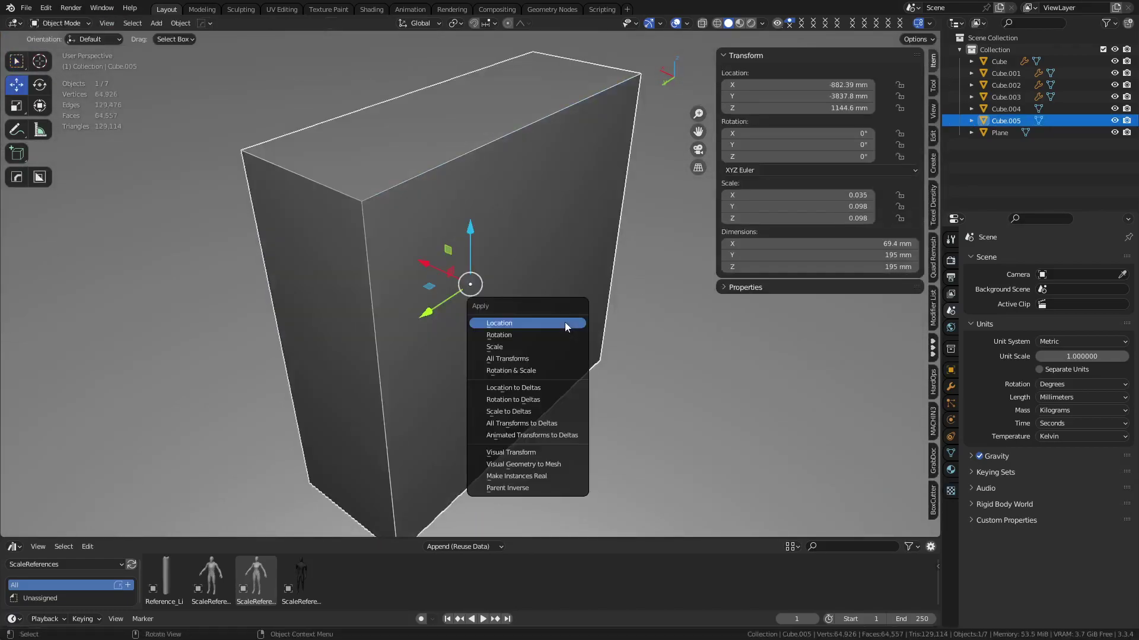
click(540, 344)
key(ctrl+Tab)
click(604, 342)
key(ctrl+Tab)
click(546, 347)
scroll(553, 339, down, 4)
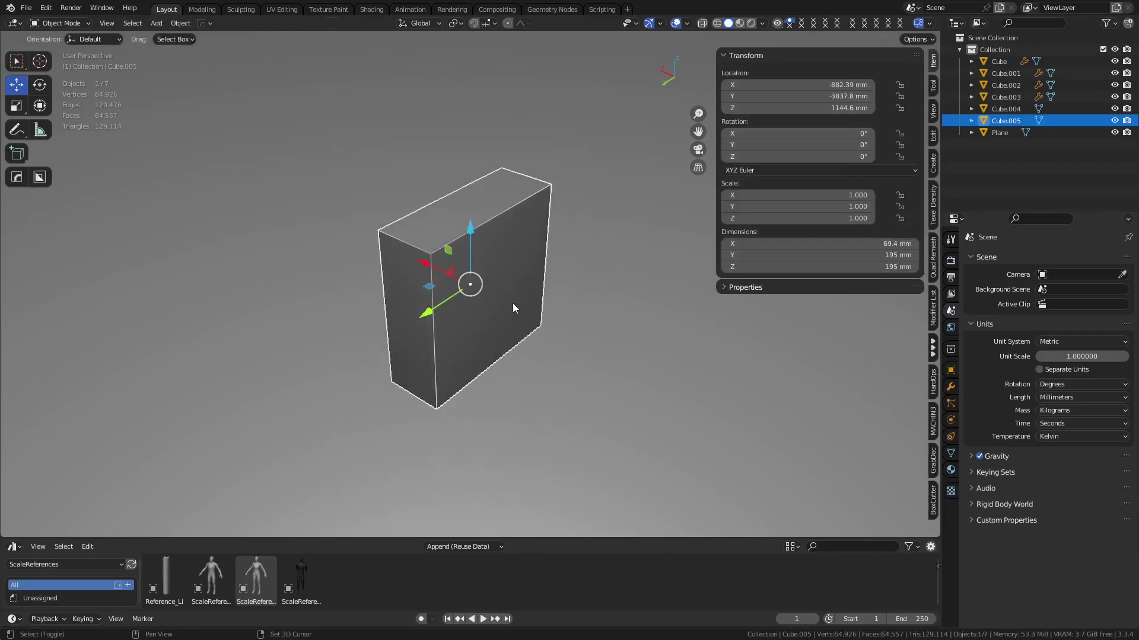
key(ctrl+a)
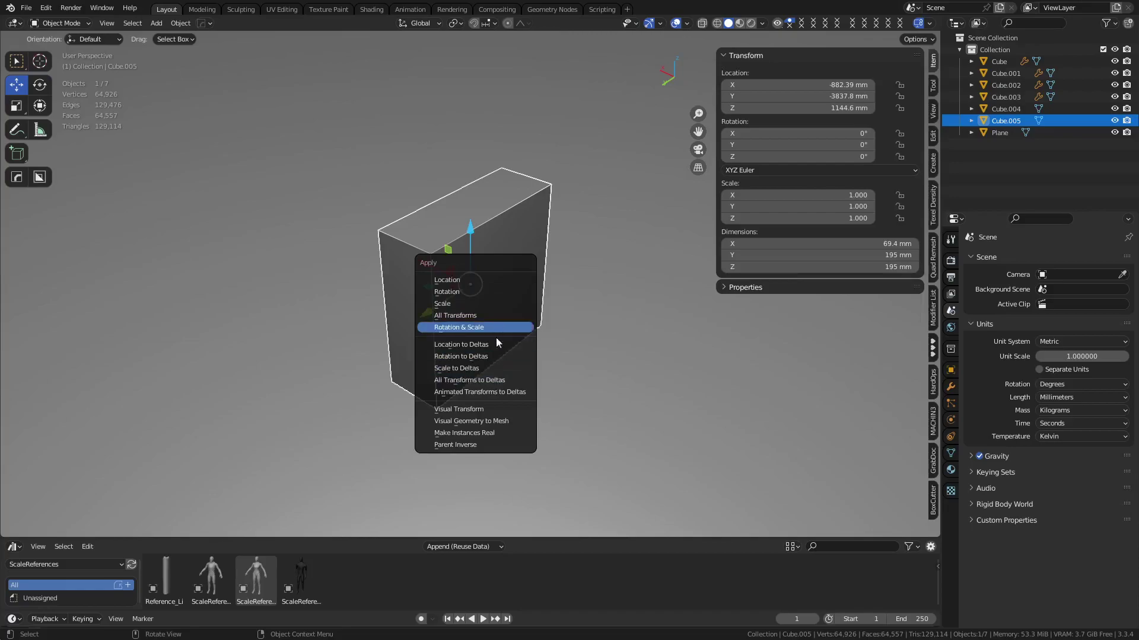
click(526, 330)
Step: Bevel one long top edge of the small box in Edit Mode, about 35.9 mm wide with two segments
key(ctrl+Tab)
click(507, 259)
click(483, 224)
key(ctrl+b)
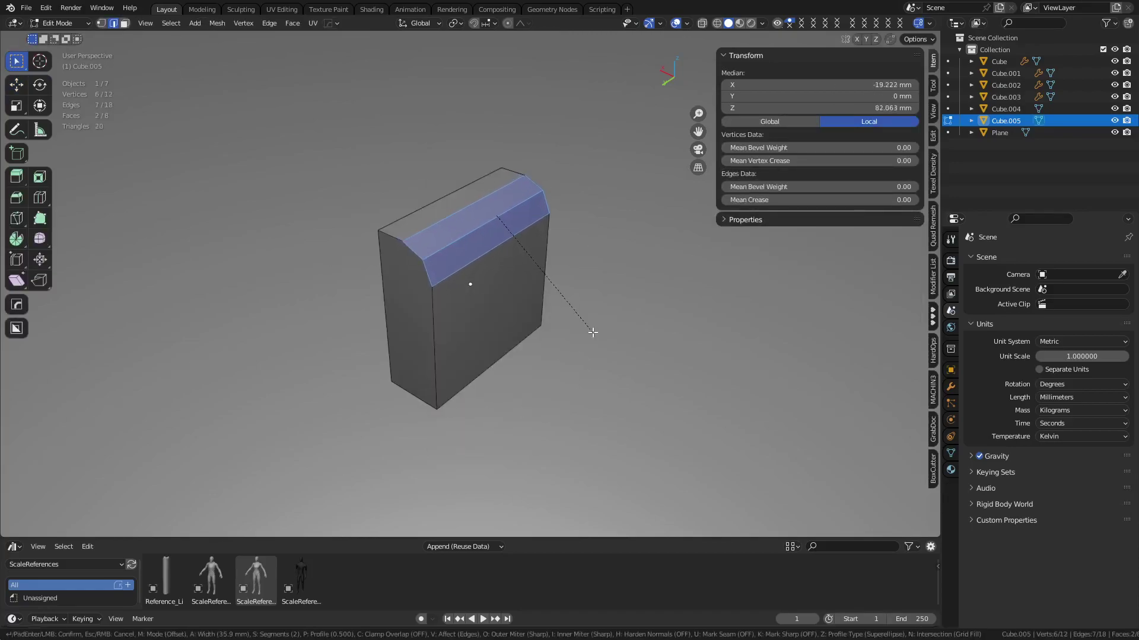
click(592, 331)
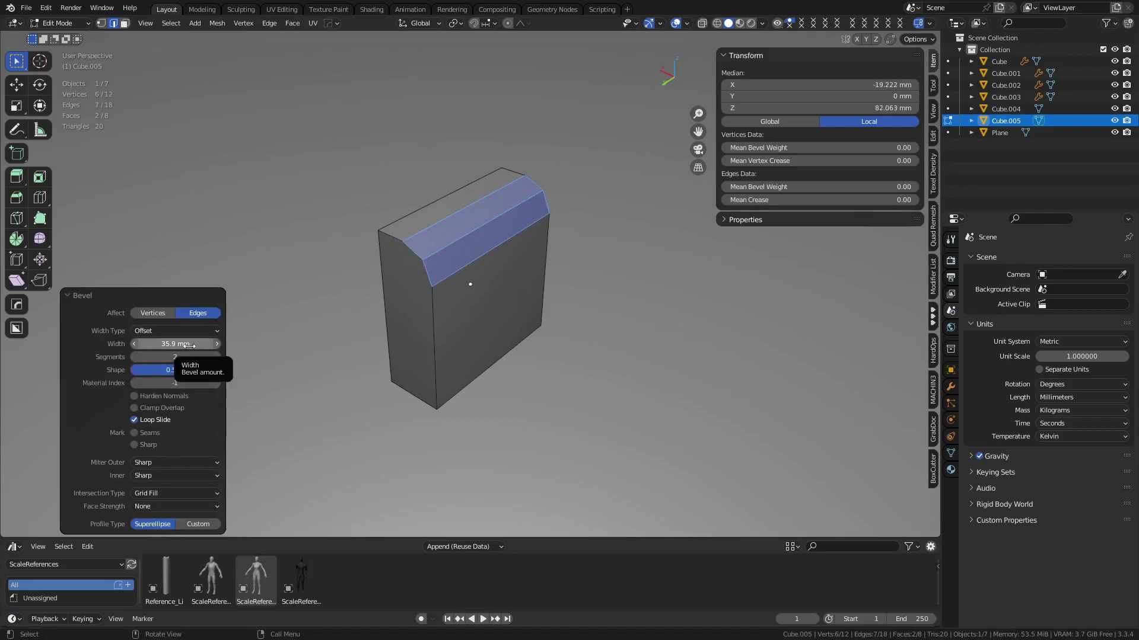
Step: Scale the entire box mesh down uniformly twice, by factors of about 0.087 and 0.174, and frame it in the viewport
key(a)
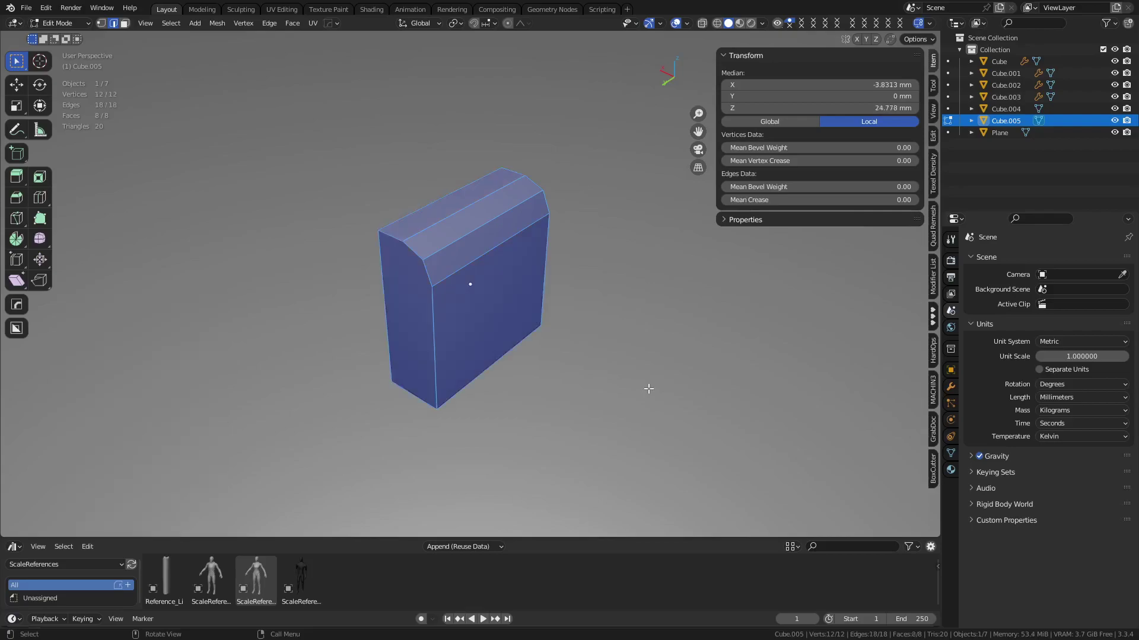
key(s)
click(746, 413)
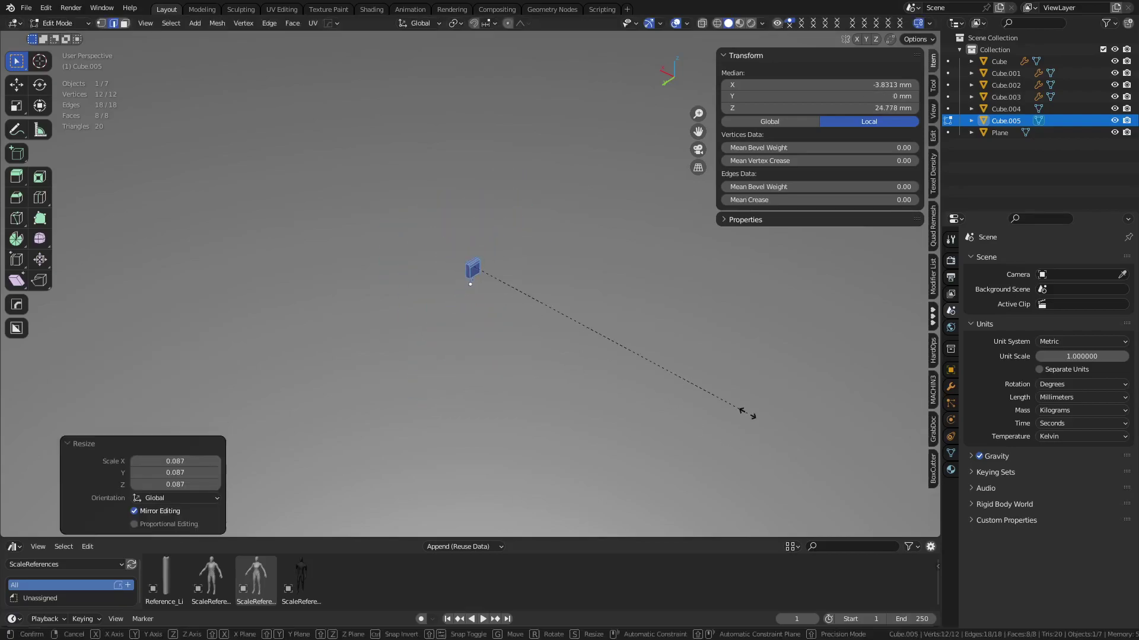
click(517, 307)
key(grave)
click(558, 335)
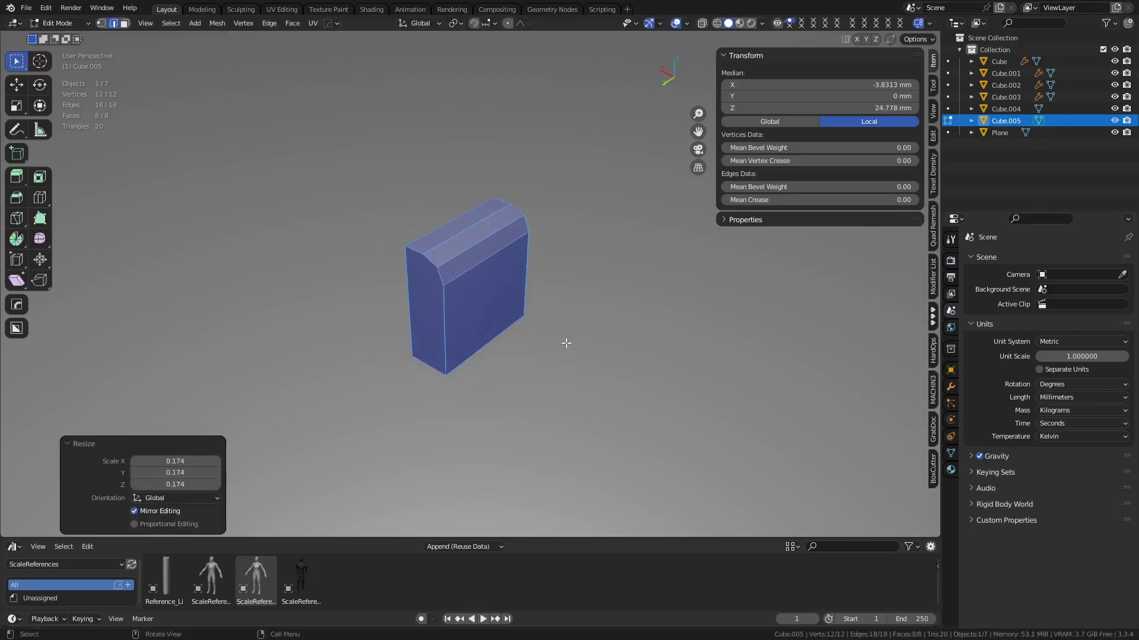
Step: Try to bevel one bottom edge of the shrunken box, about 0.616 mm wide with two segments
alt+click(479, 348)
middle_drag(479, 349, 603, 386)
key(ctrl+b)
click(635, 392)
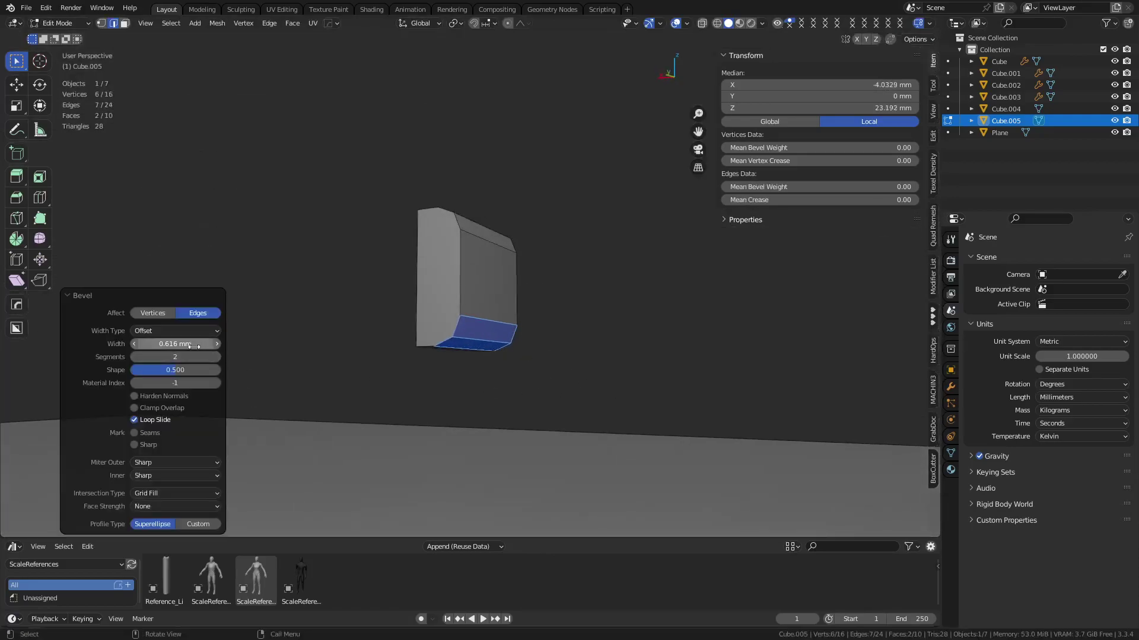
Step: Scale the entire box mesh down uniformly again by a factor of about 0.139
key(a)
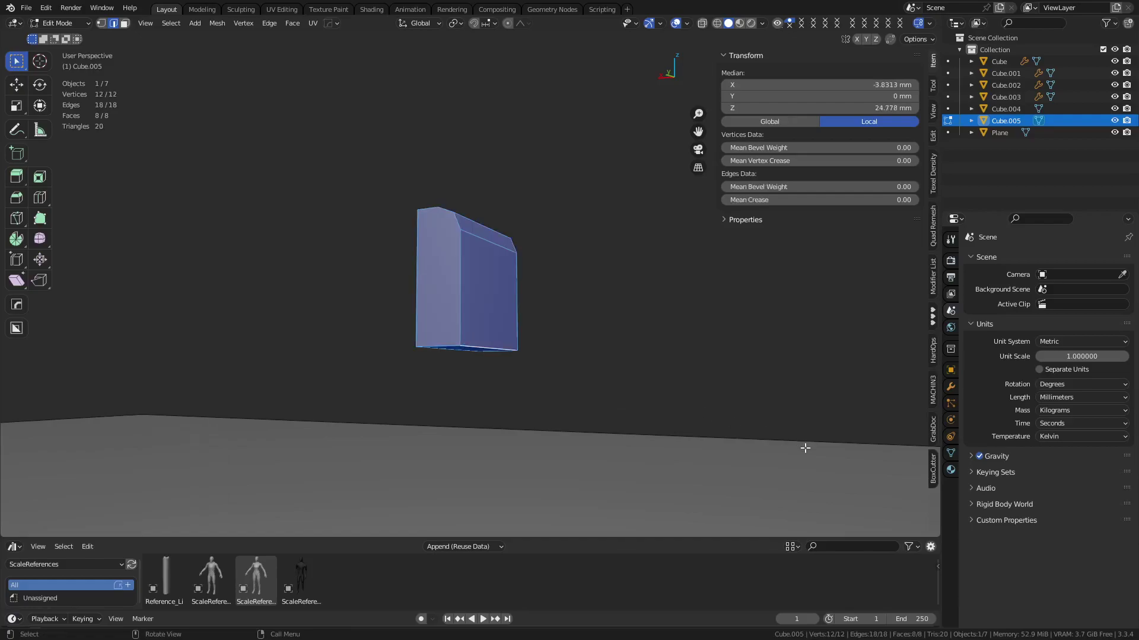
key(s)
click(523, 284)
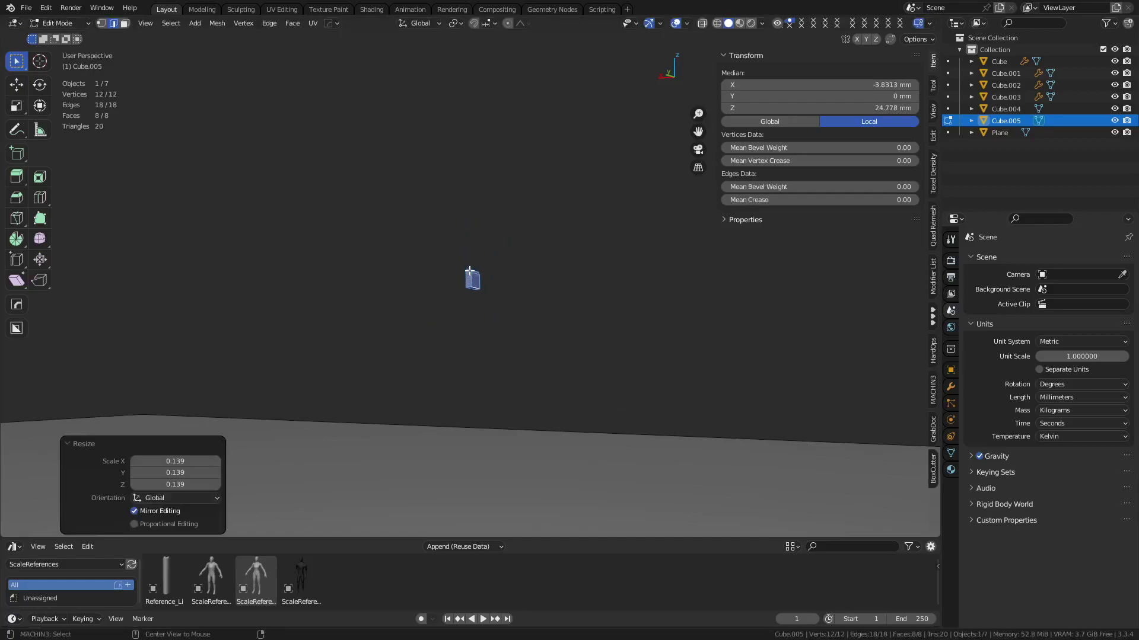
middle_drag(503, 342, 496, 300)
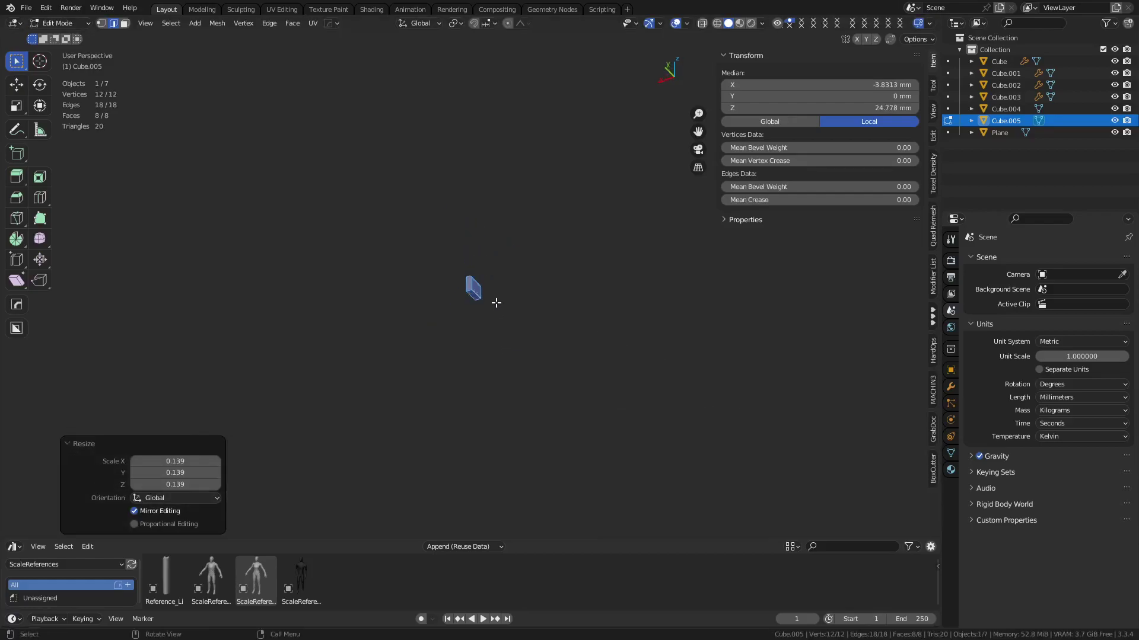
Step: Try to bevel the tiny box's bottom edge about 0.0768 mm wide, and undo the bevel
click(474, 290)
key(ctrl+b)
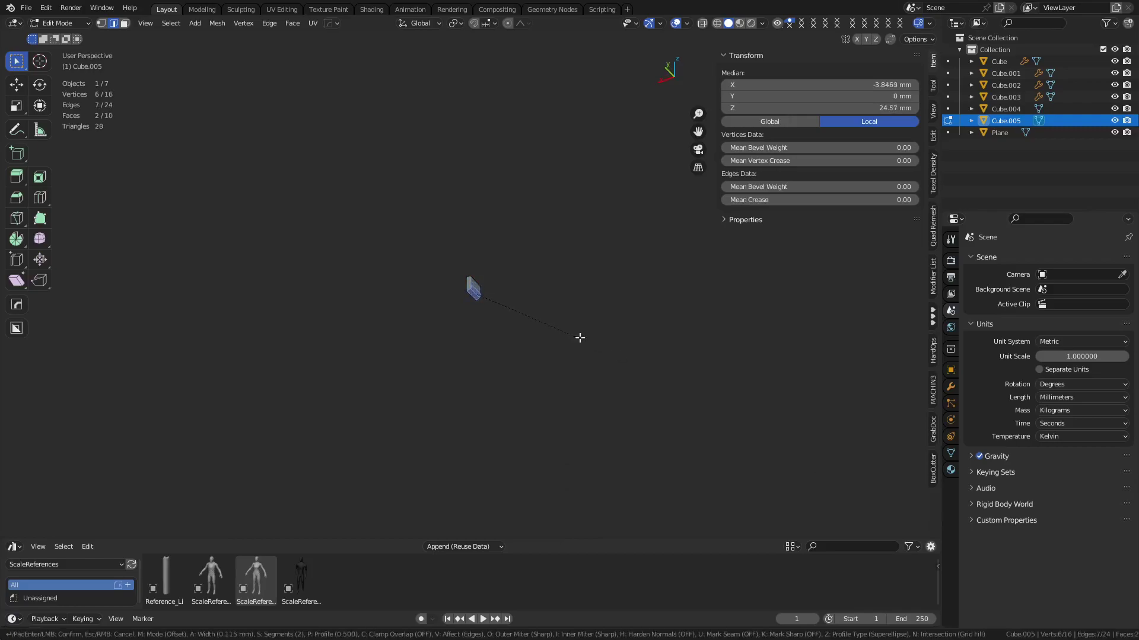
click(568, 330)
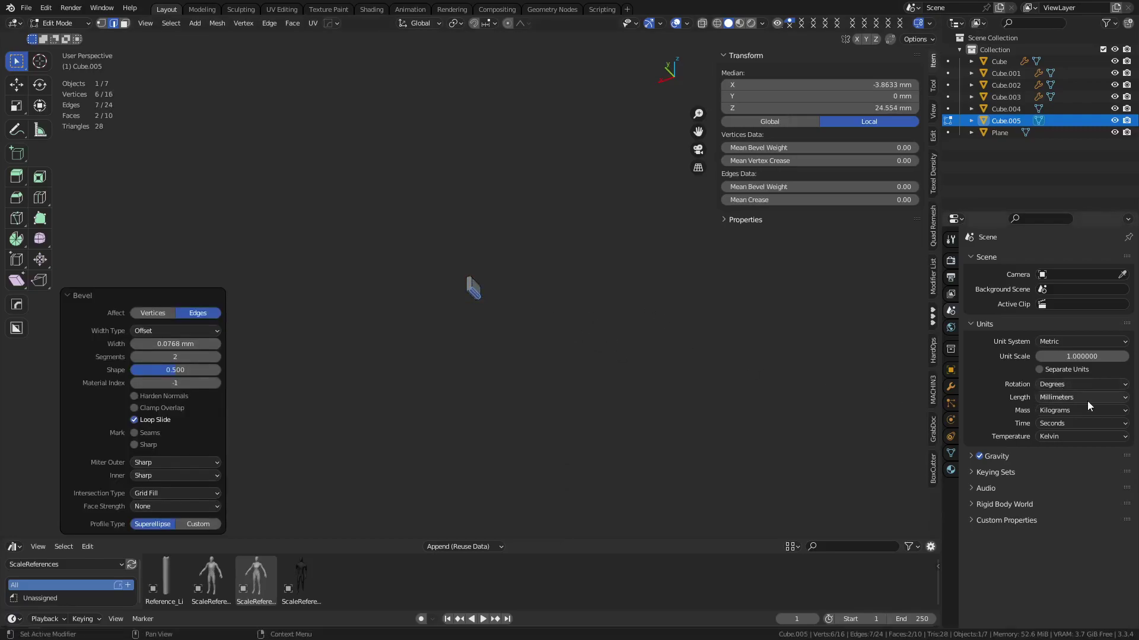
key(ctrl+z)
Step: Set the scene's length unit to Meters and bevel the tiny box's bottom edge about 0.0001 m wide with two segments
click(1058, 399)
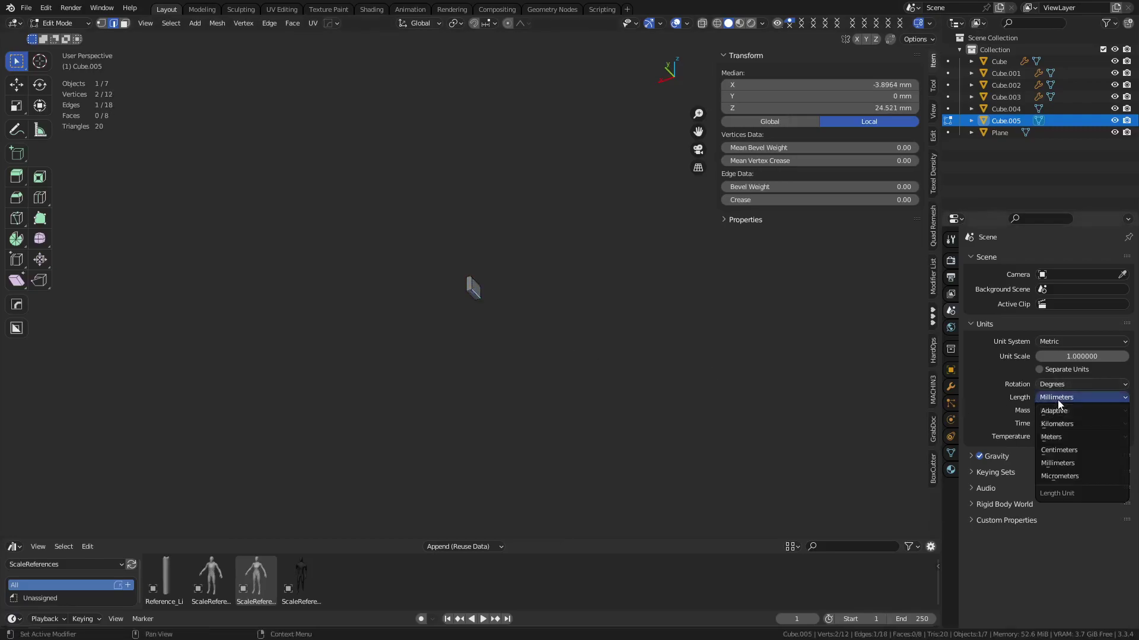
click(1066, 439)
key(ctrl+b)
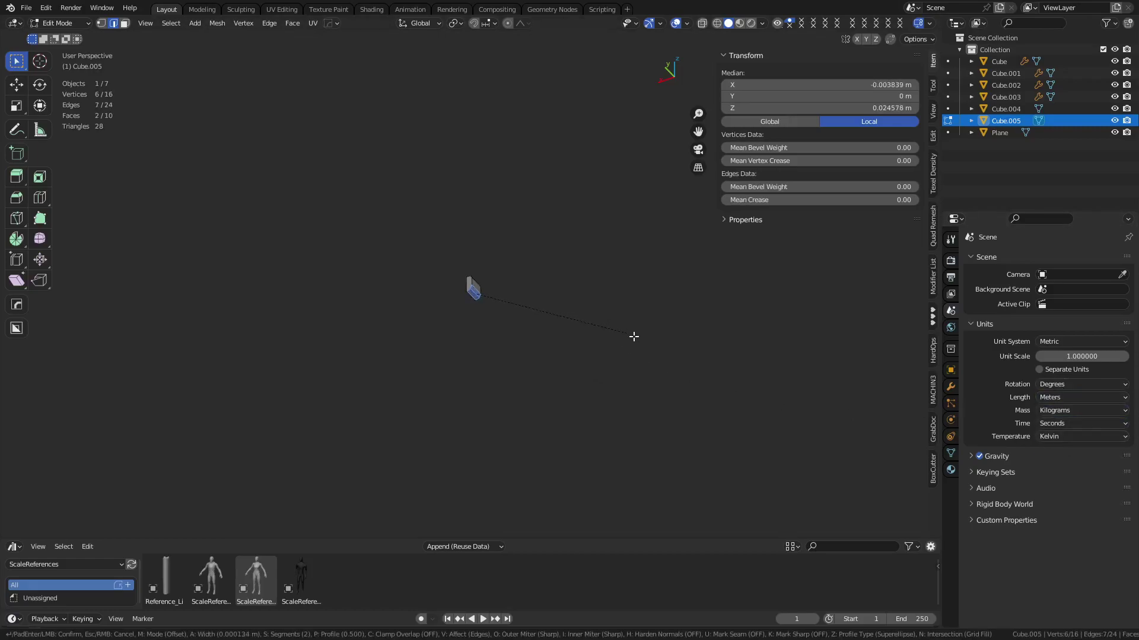
click(626, 347)
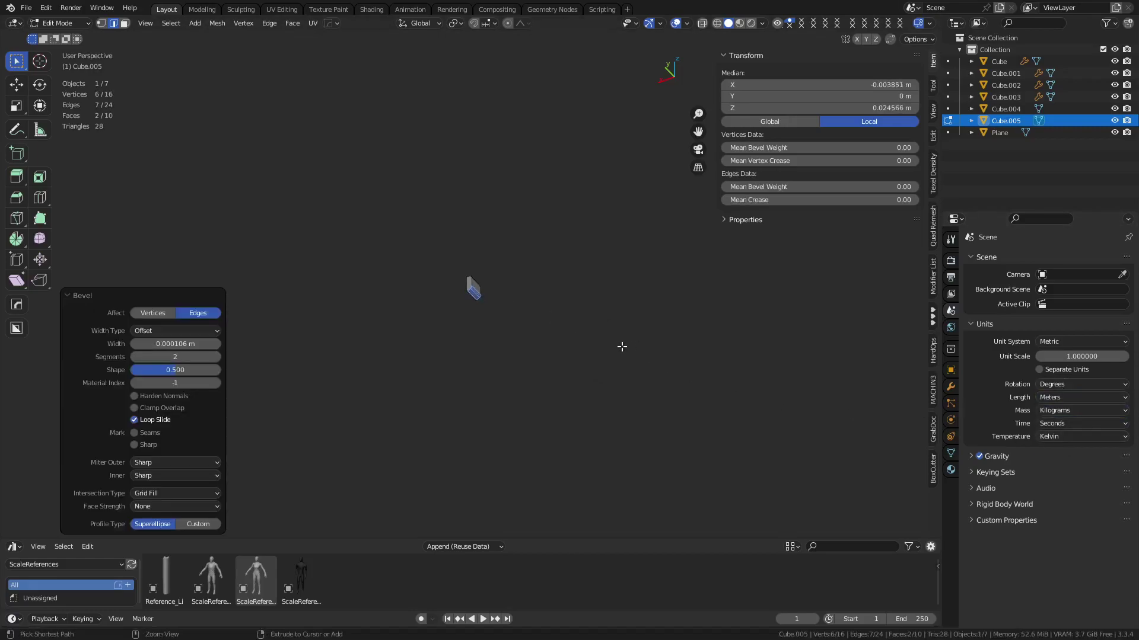
key(ctrl+z)
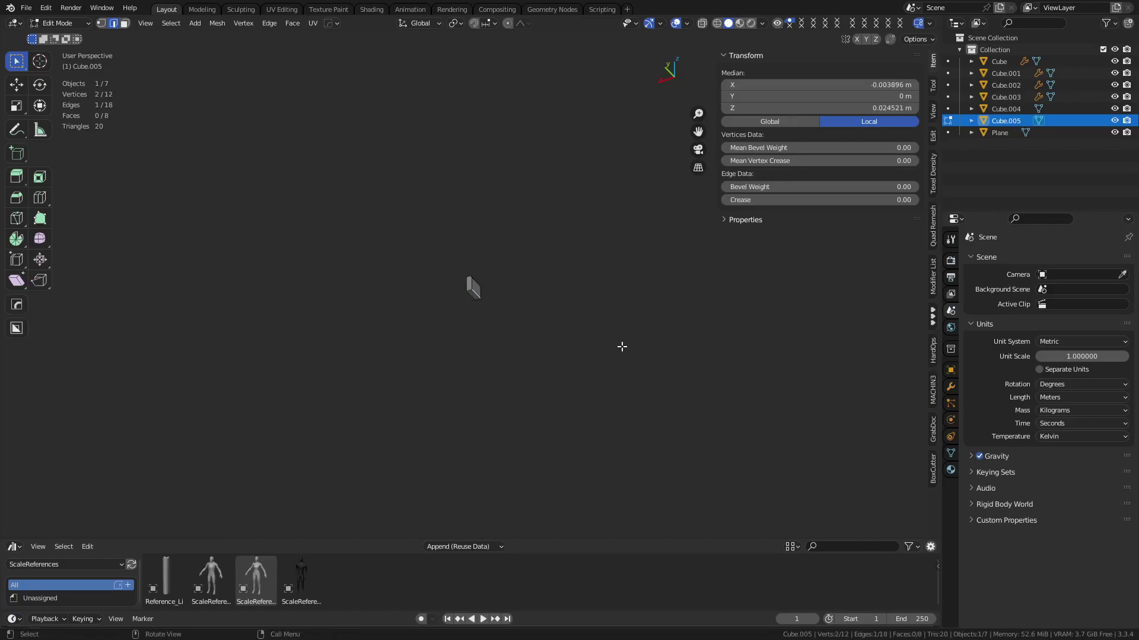
scroll(496, 290, up, 2)
key(ctrl+b)
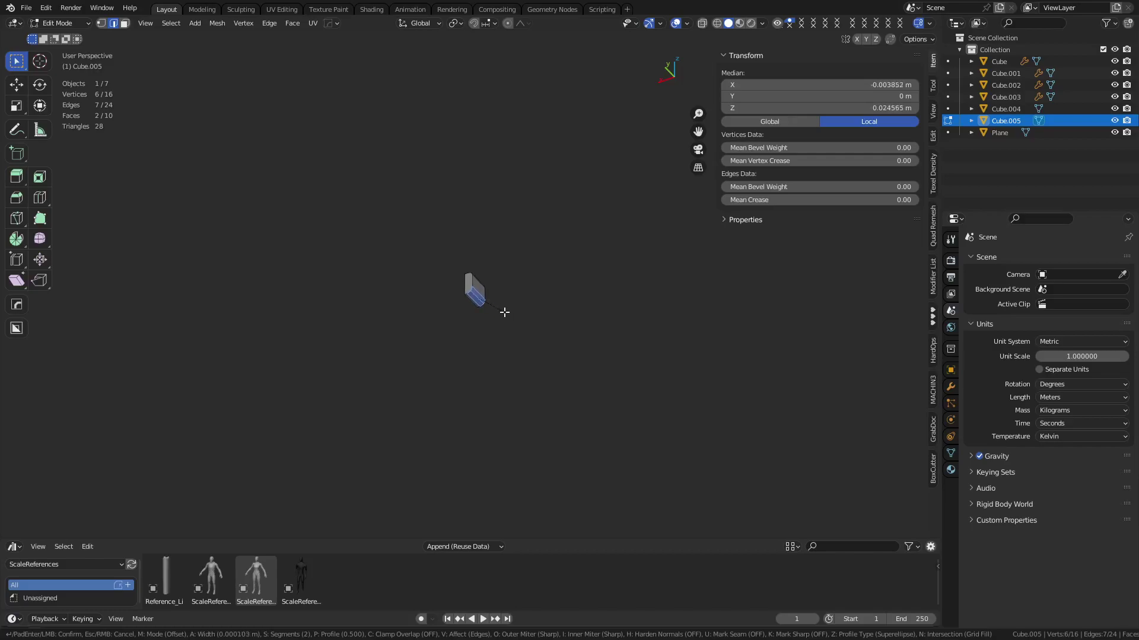
click(492, 308)
Step: Return to Object Mode and delete the tiny box
middle_drag(541, 310, 512, 334)
key(ctrl+Tab)
click(420, 322)
key(x)
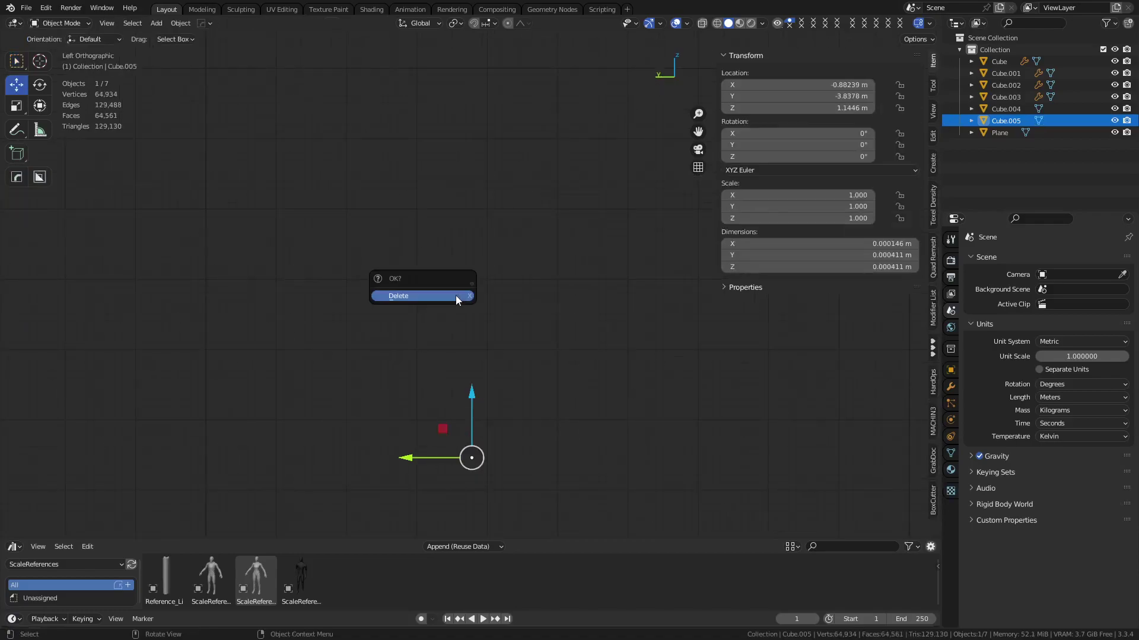
click(455, 295)
Step: Frame the plane and the remaining cubes in a perspective view and leave everything deselected
key(a)
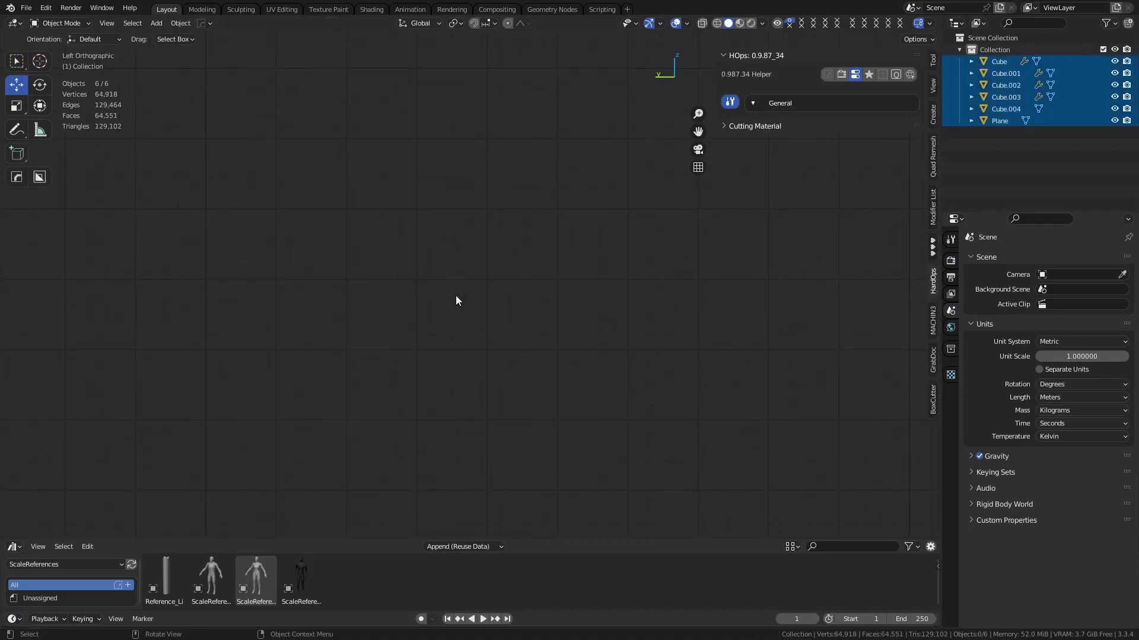
key(grave)
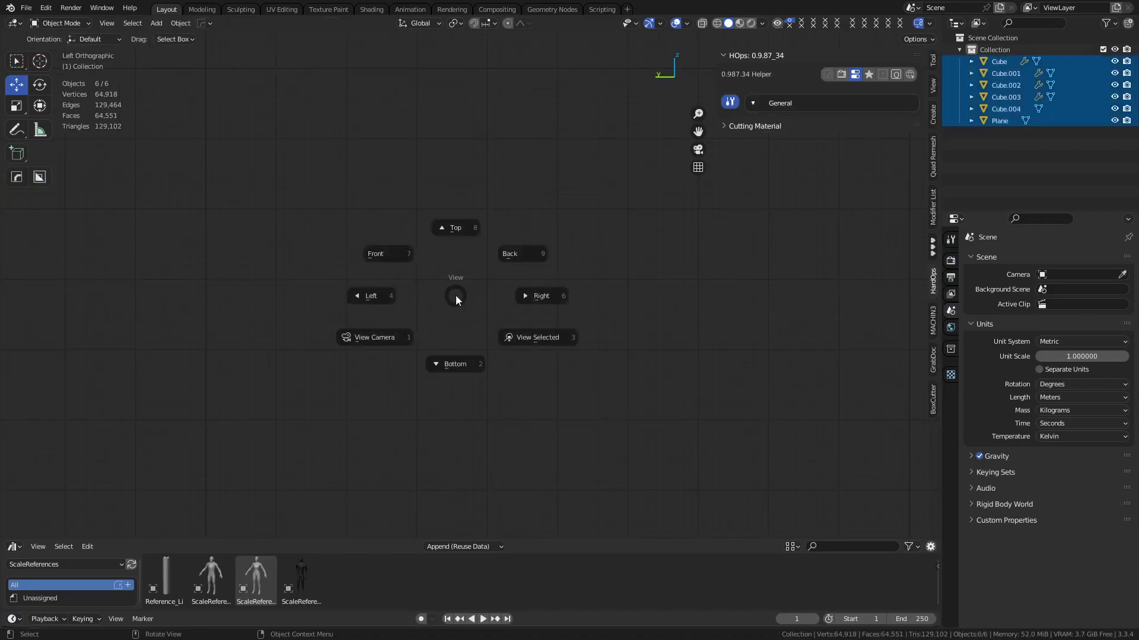
click(531, 336)
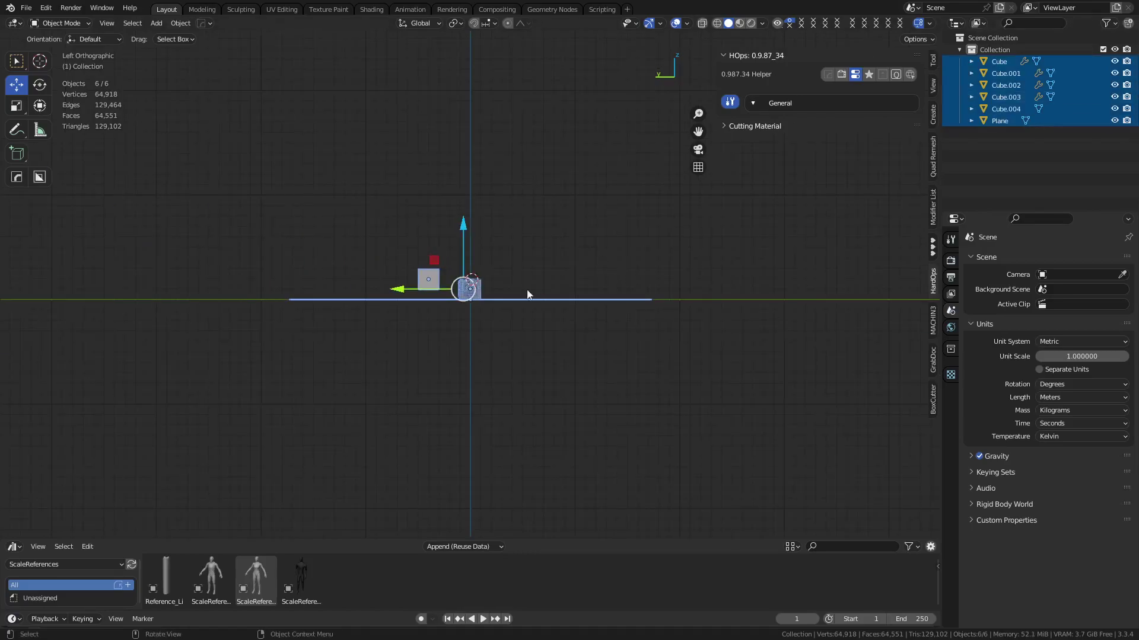
key(alt+a)
middle_drag(554, 340, 575, 355)
key(a)
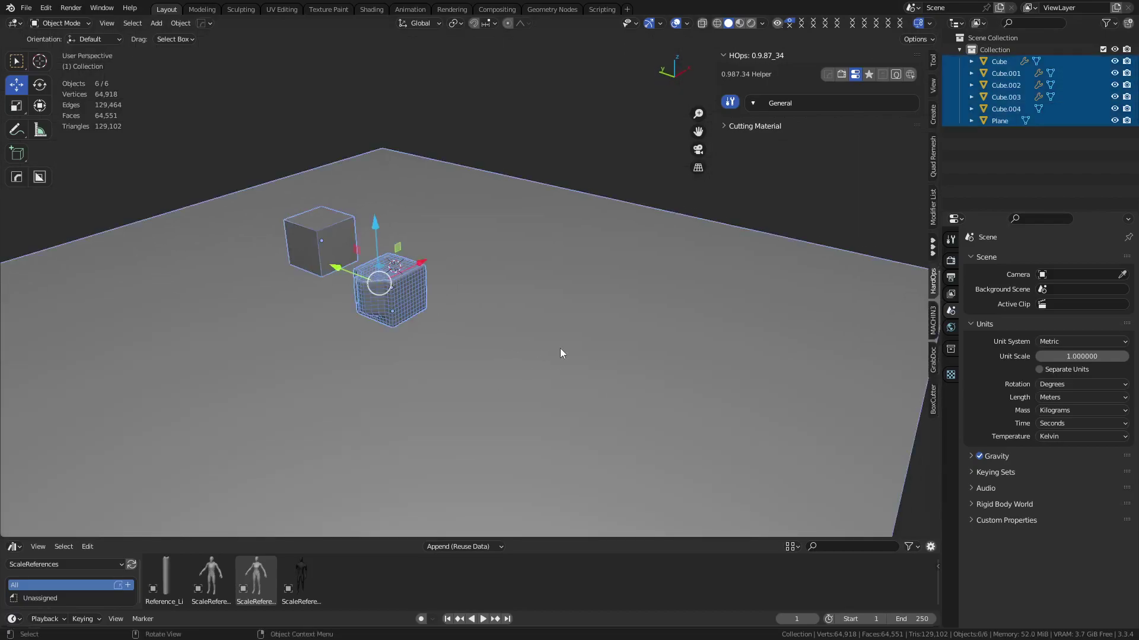
key(KP_Decimal)
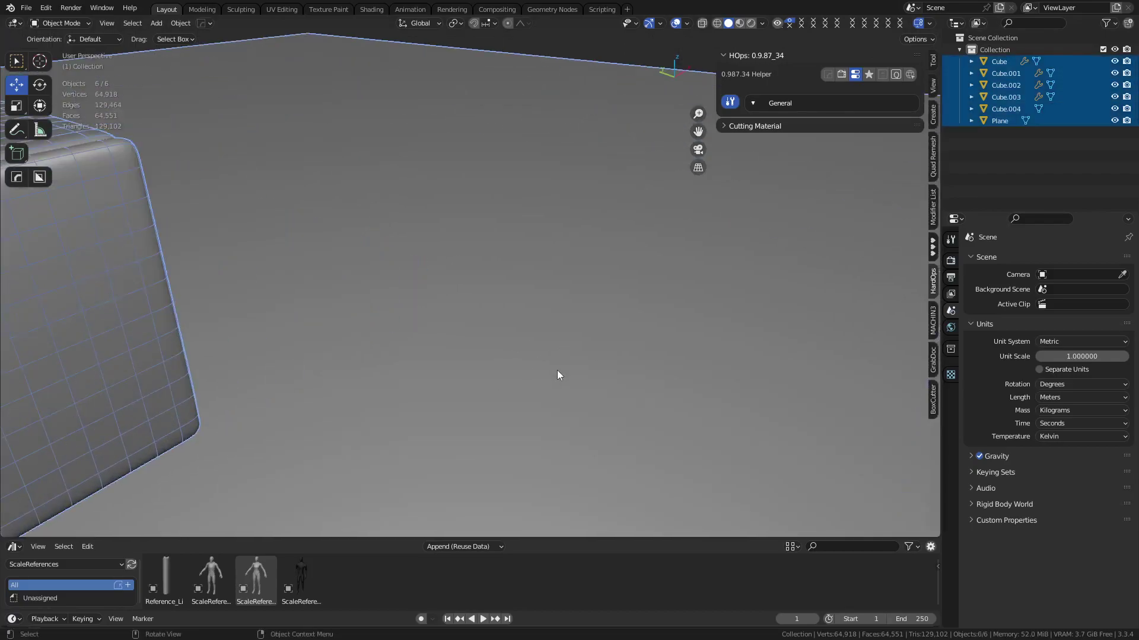
key(Home)
click(617, 222)
scroll(442, 380, down, 3)
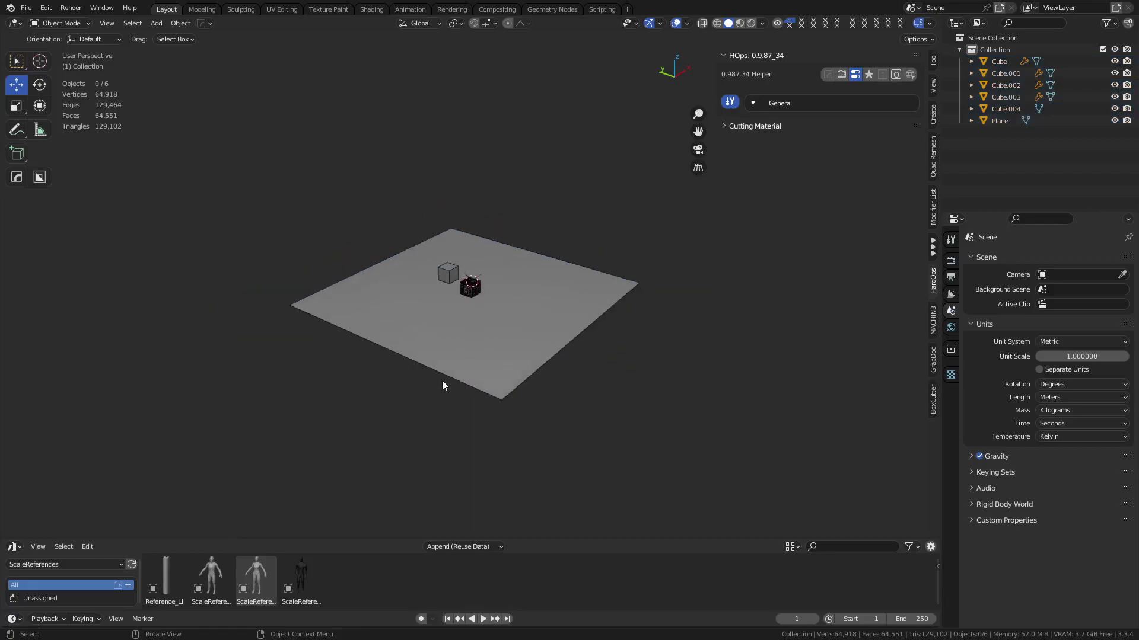
scroll(265, 249, up, 9)
Step: Open the add-on preferences, clear the search filter, and examine the Add Mesh add-ons in the full list
click(46, 8)
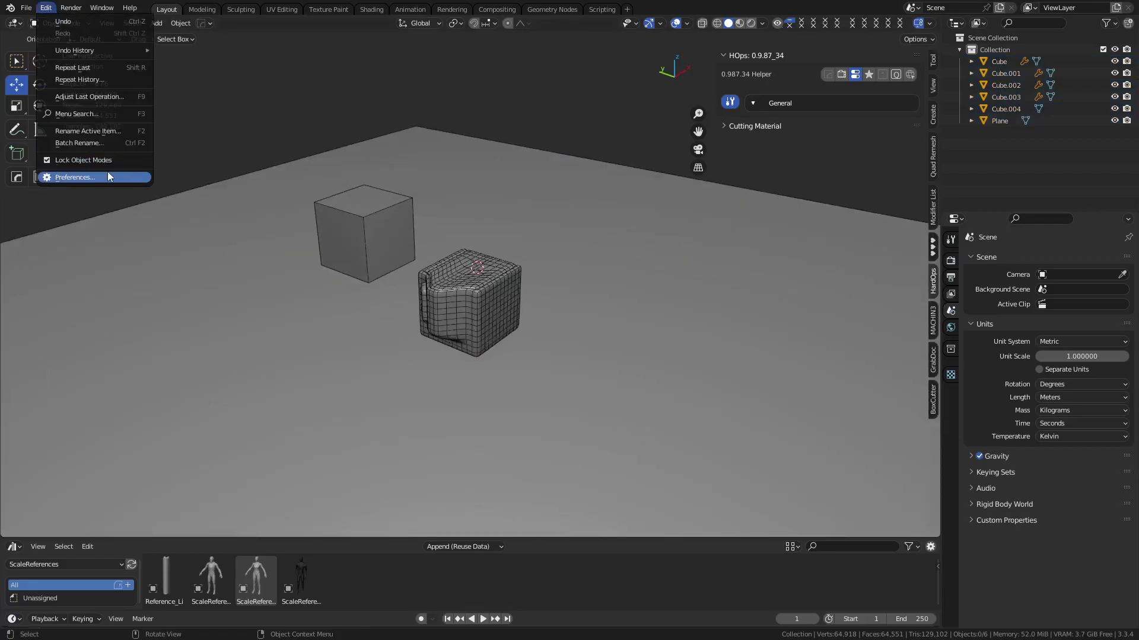
click(107, 172)
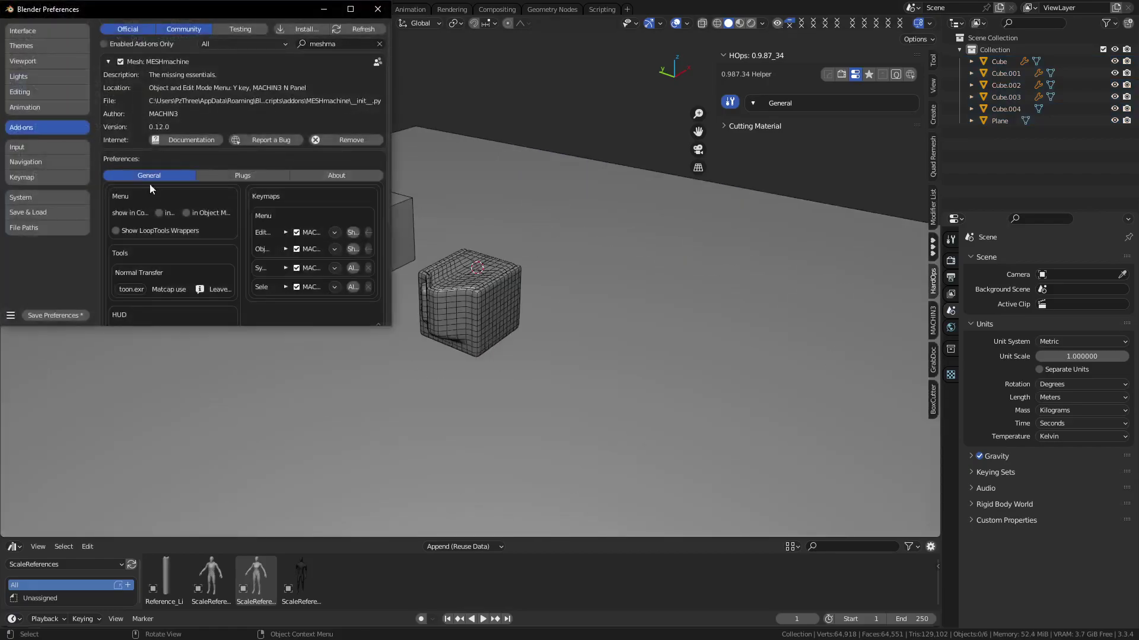
click(108, 62)
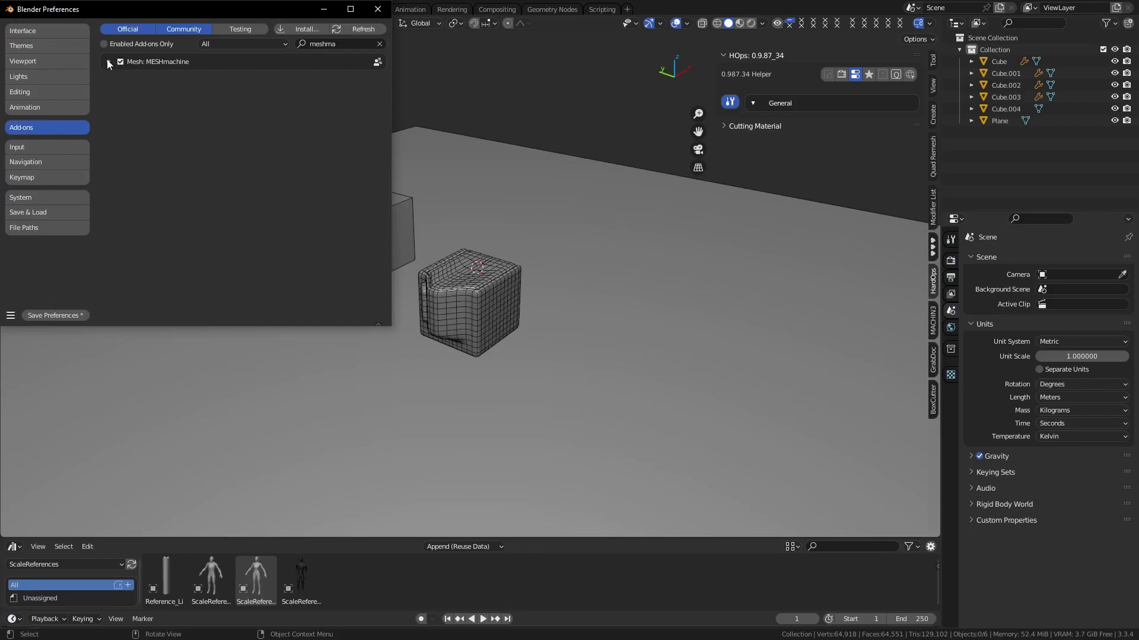
click(380, 43)
scroll(240, 226, down, 10)
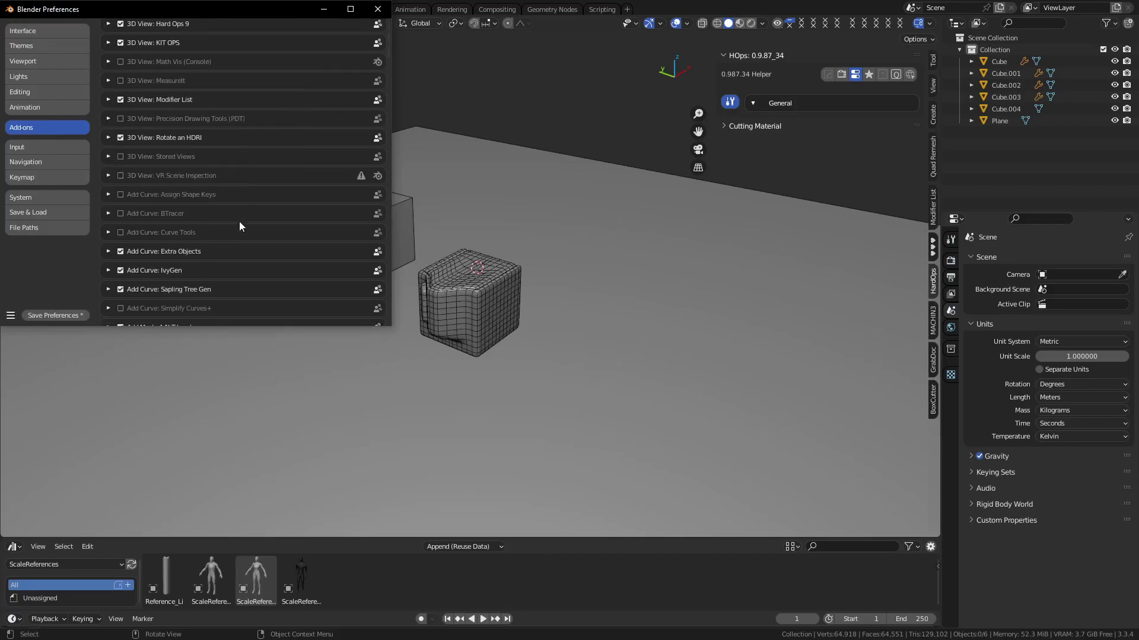
scroll(241, 222, down, 3)
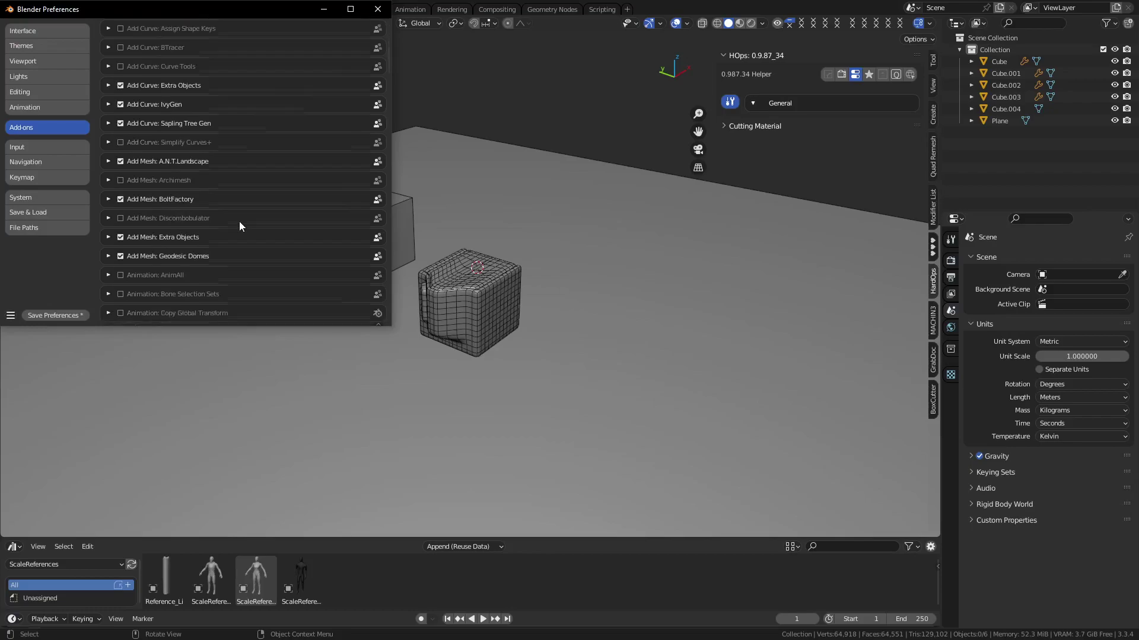
scroll(237, 223, down, 1)
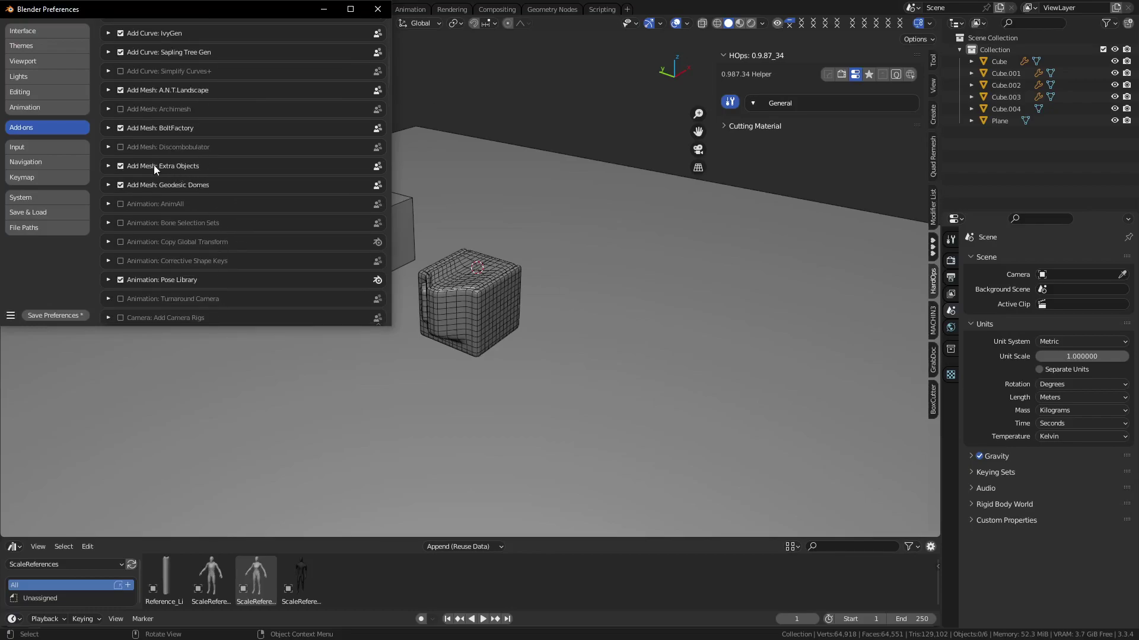
scroll(154, 170, up, 1)
Step: Examine the additional mesh primitives available for adding, including Pipe Joints, Gears, Extras and Bolt
click(606, 216)
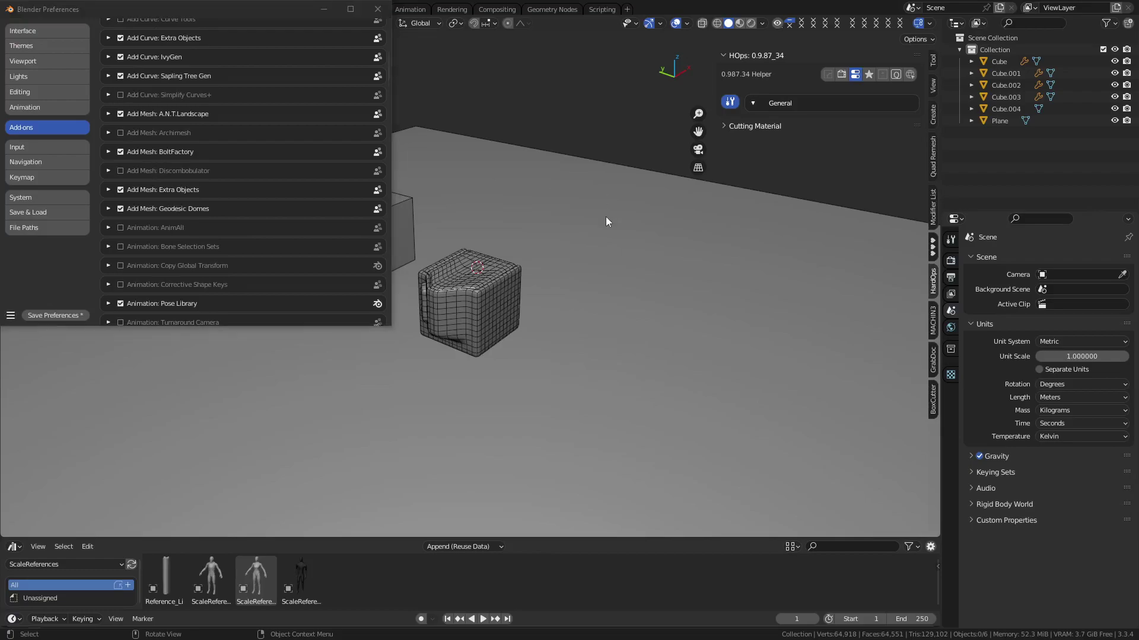
key(shift+a)
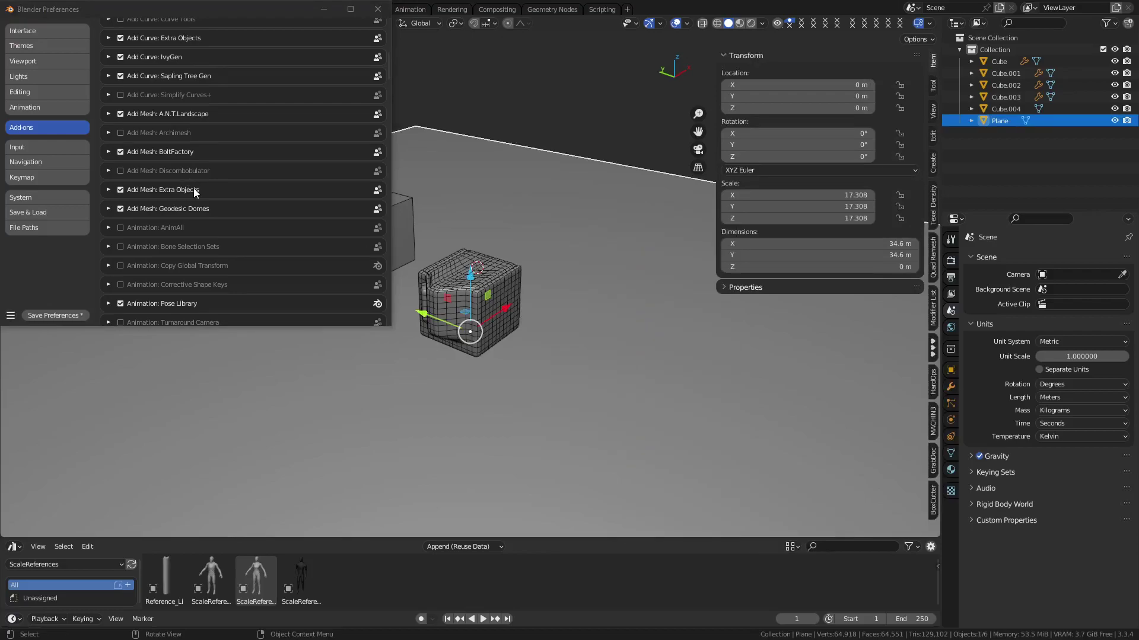
key(shift+a)
mouse_move(637, 230)
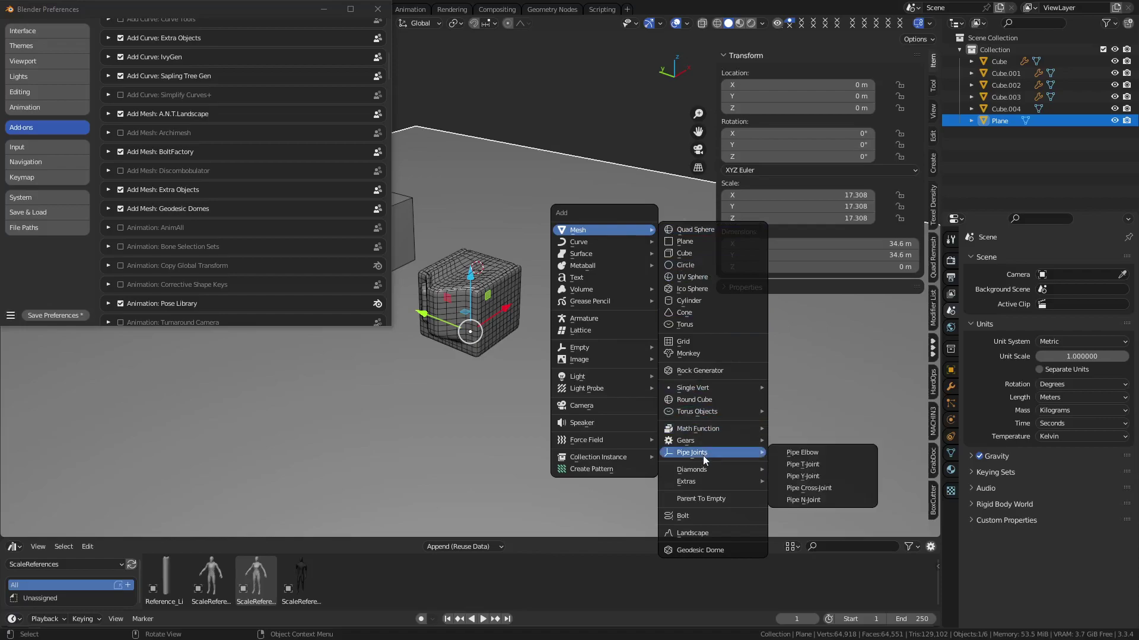
mouse_move(699, 445)
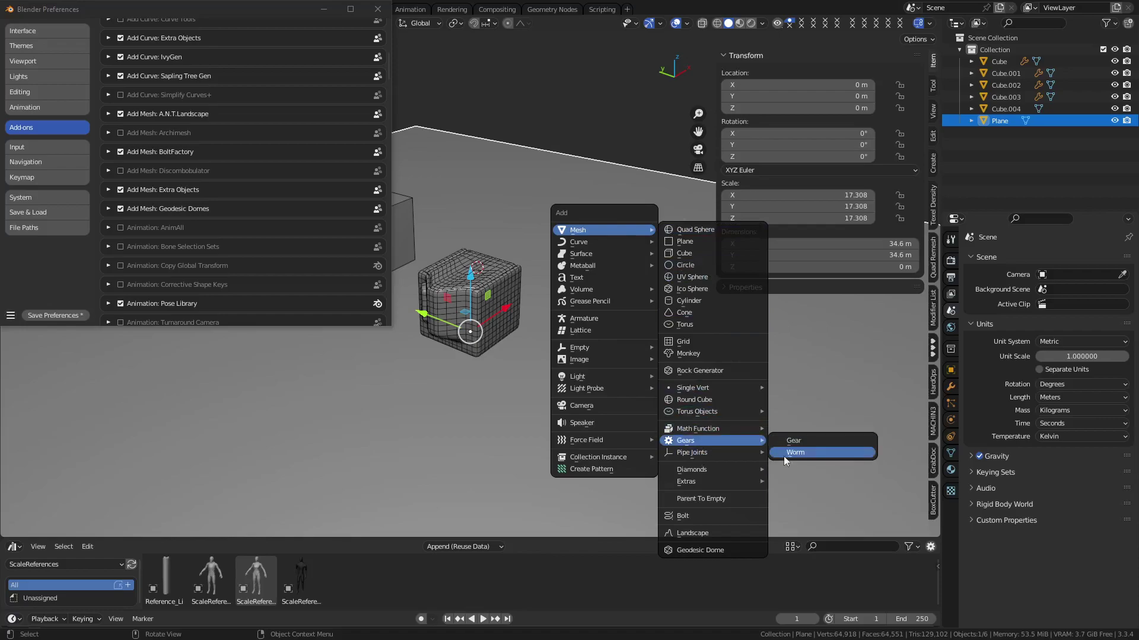
mouse_move(710, 481)
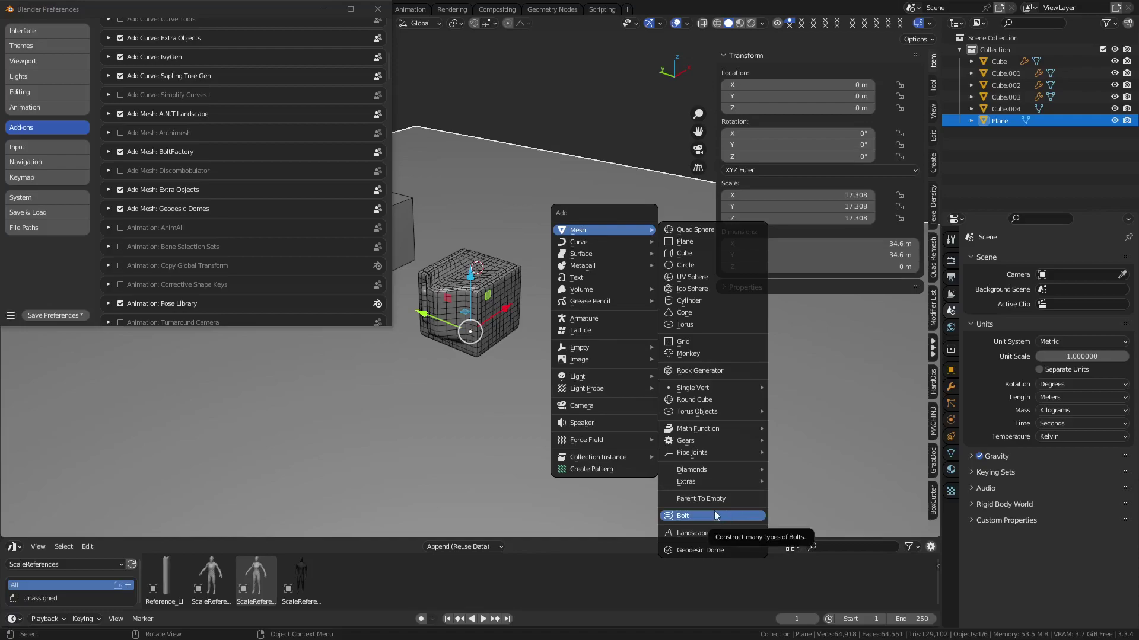
key(shift+a)
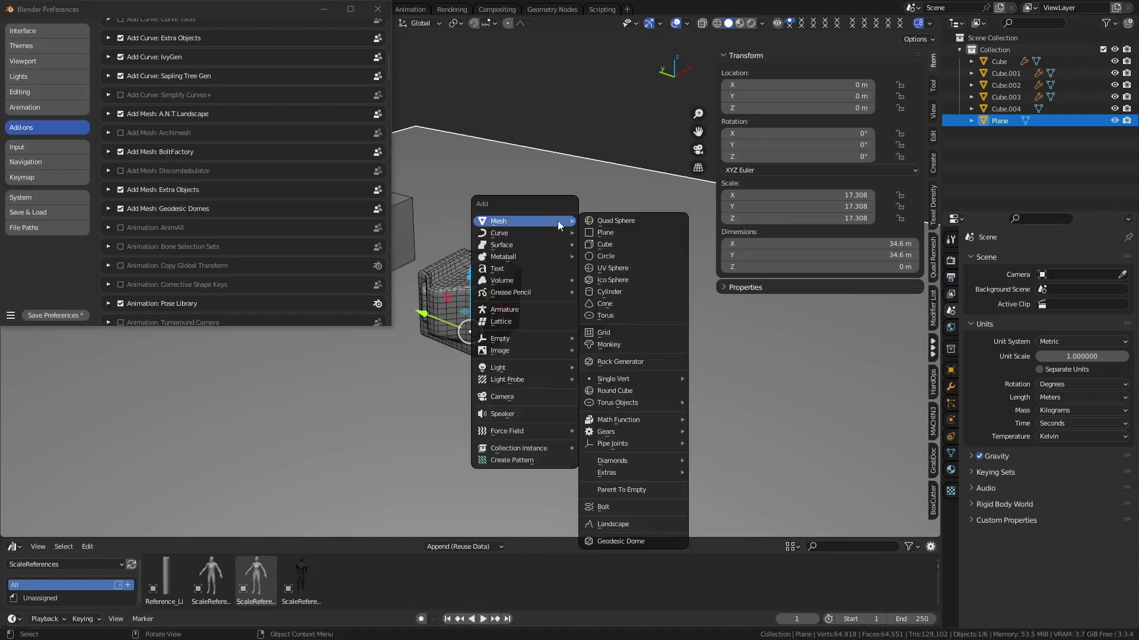
key(shift+a)
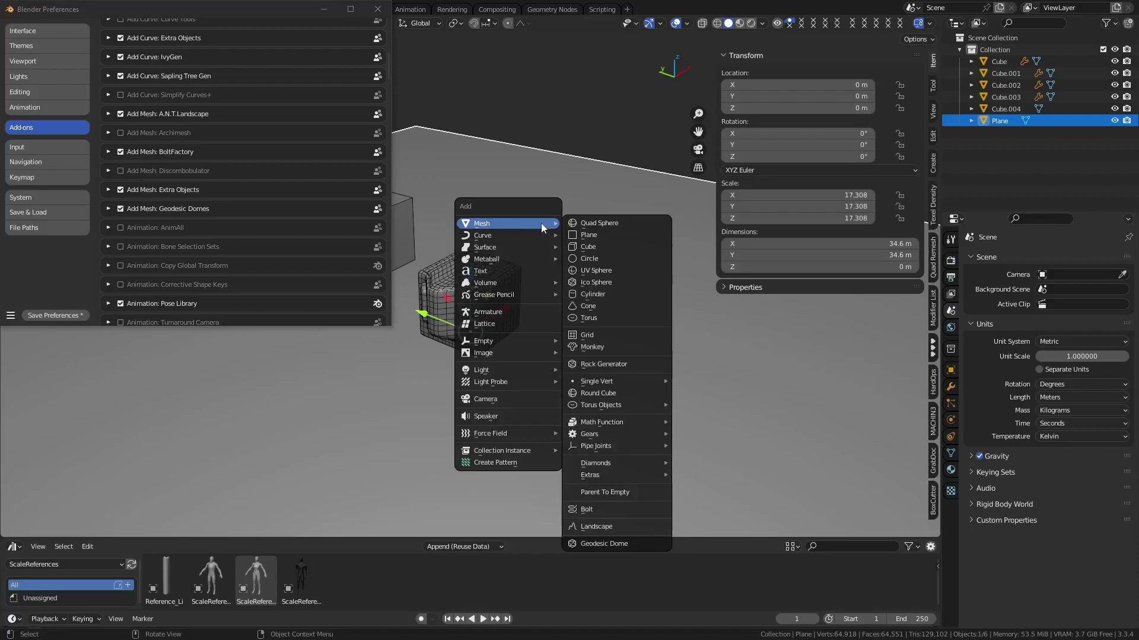
key(shift+a)
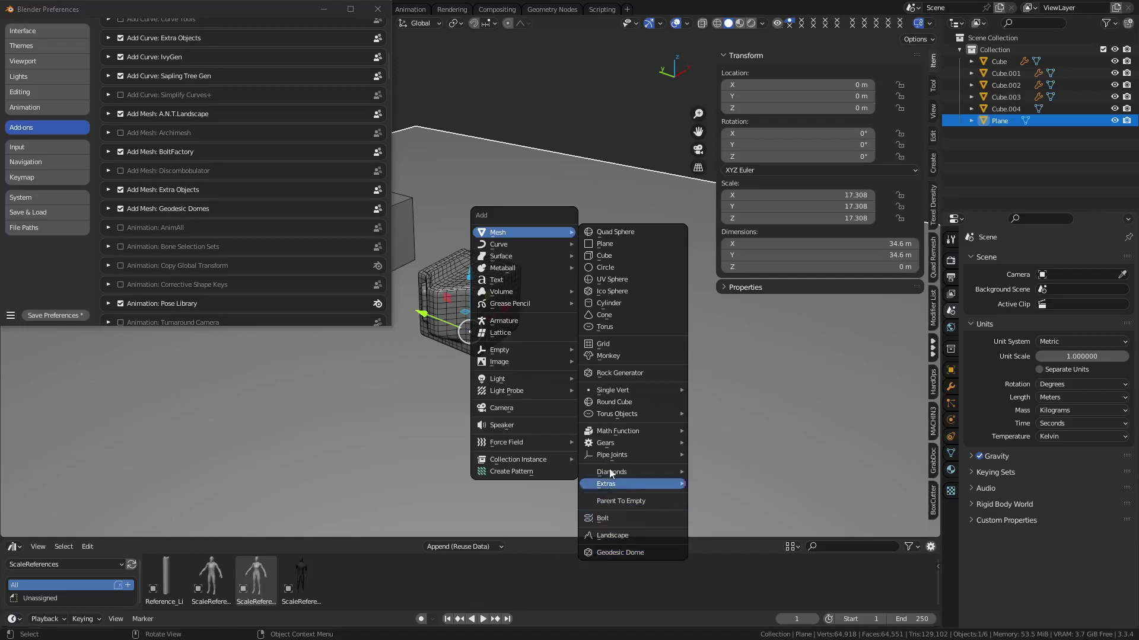
mouse_move(529, 378)
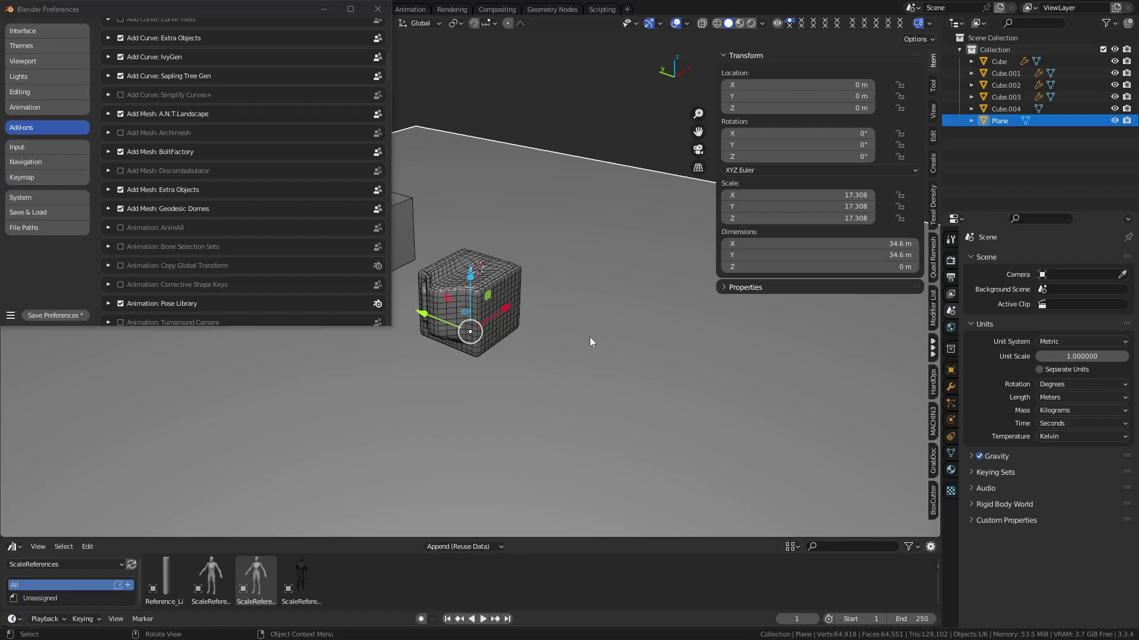
Step: Select the gridded cube and examine the other addable object categories, such as Light, Empty and Grease Pencil
click(505, 323)
key(shift+a)
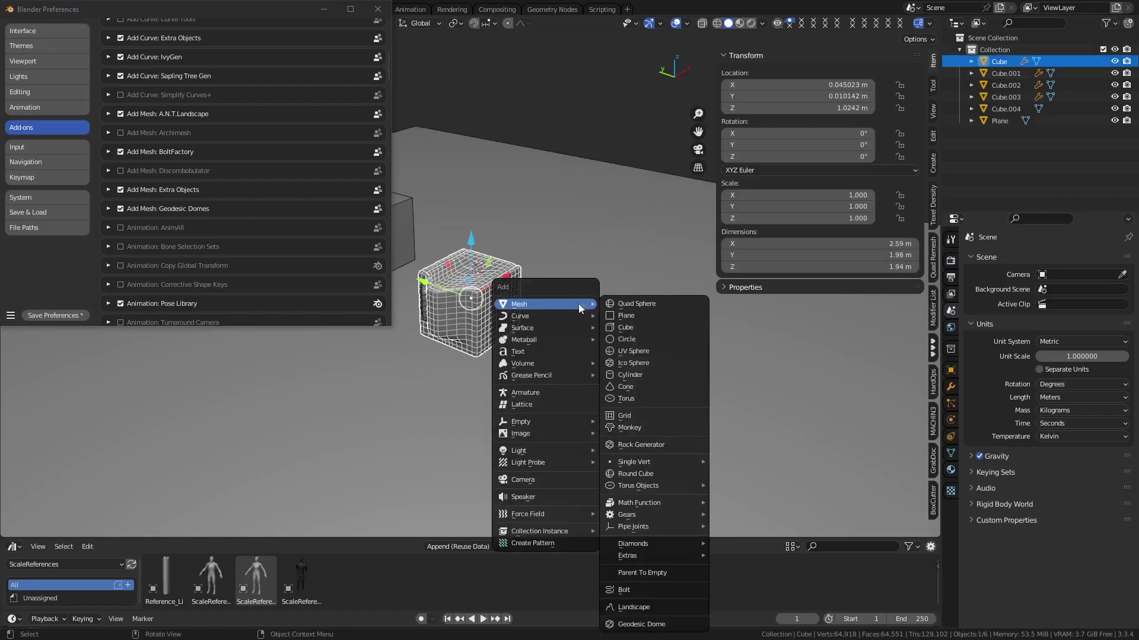
mouse_move(559, 512)
mouse_move(554, 453)
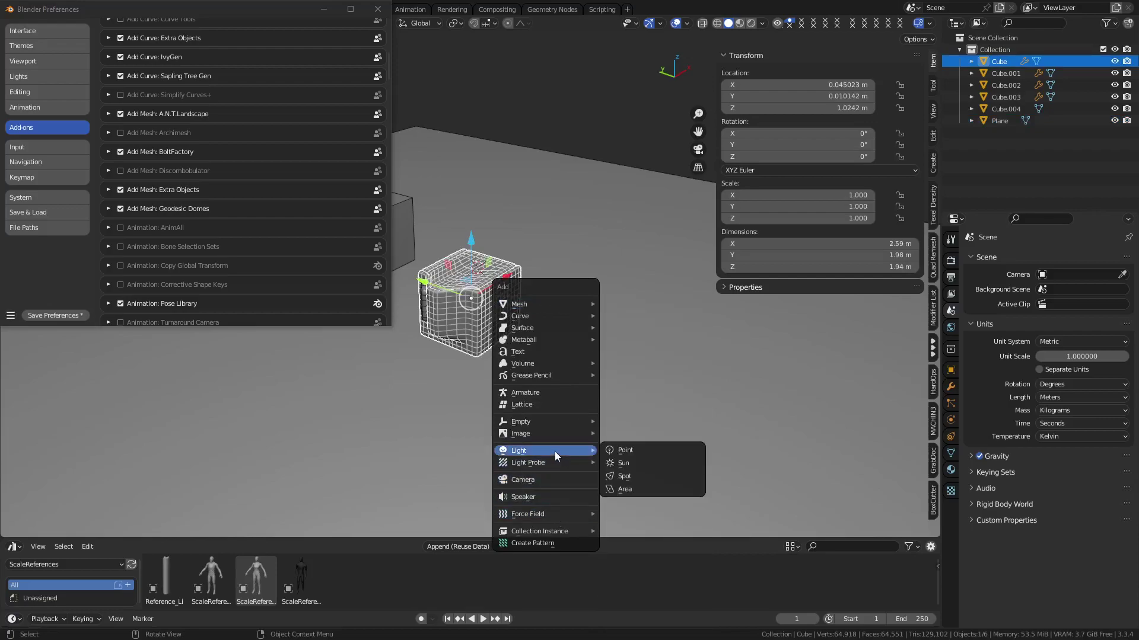
mouse_move(558, 422)
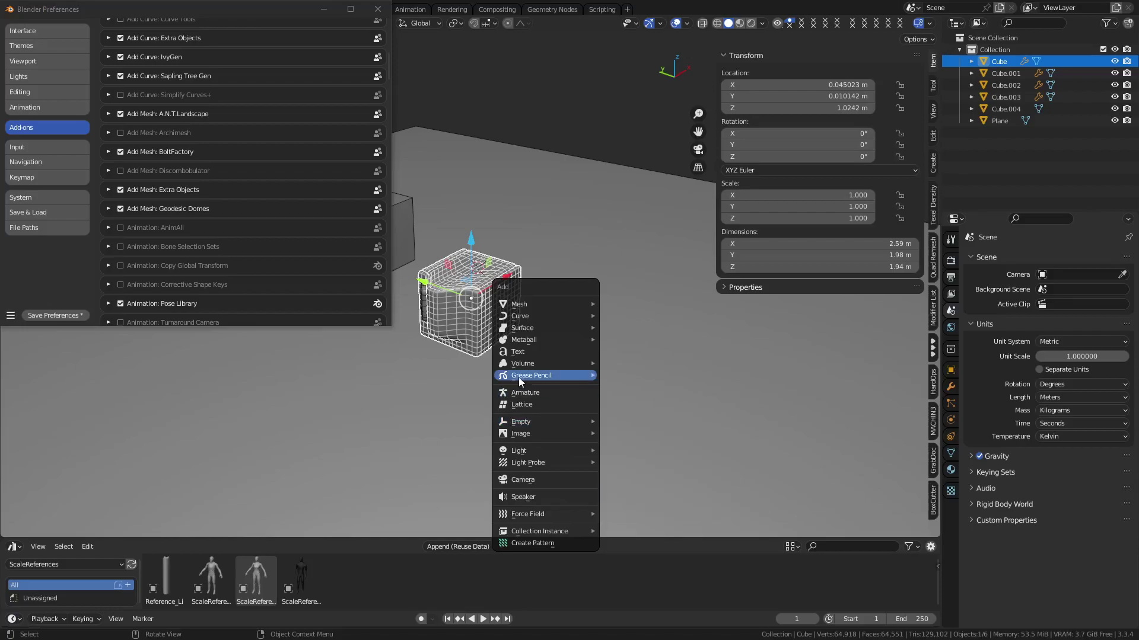
mouse_move(532, 343)
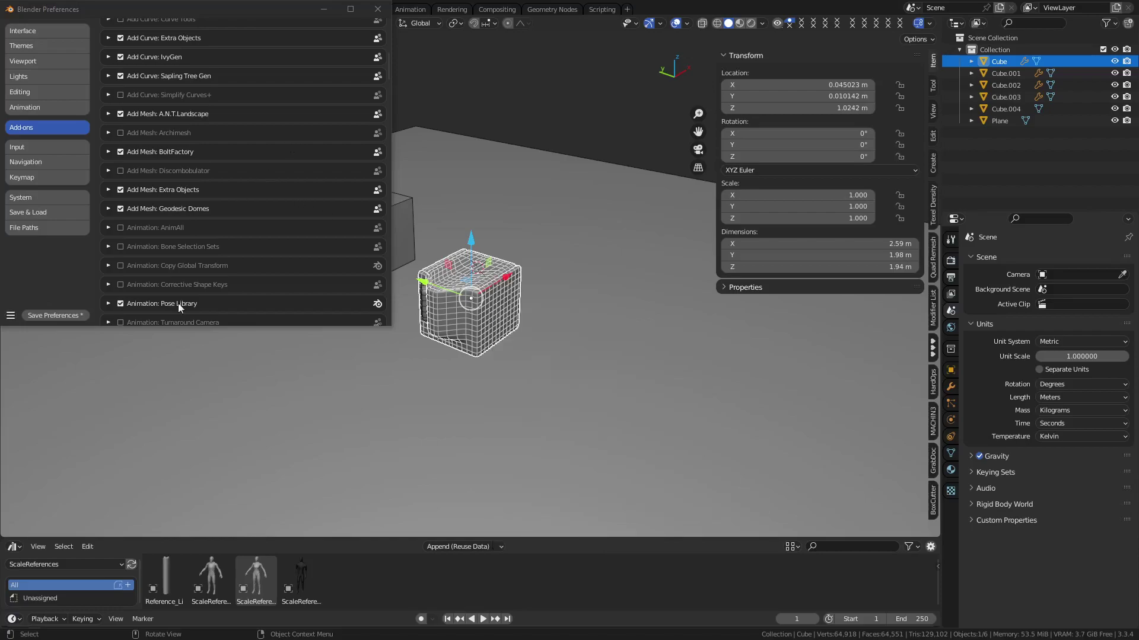
Step: Examine the Save Versions setting in the Save & Load preferences and close the preferences
click(56, 196)
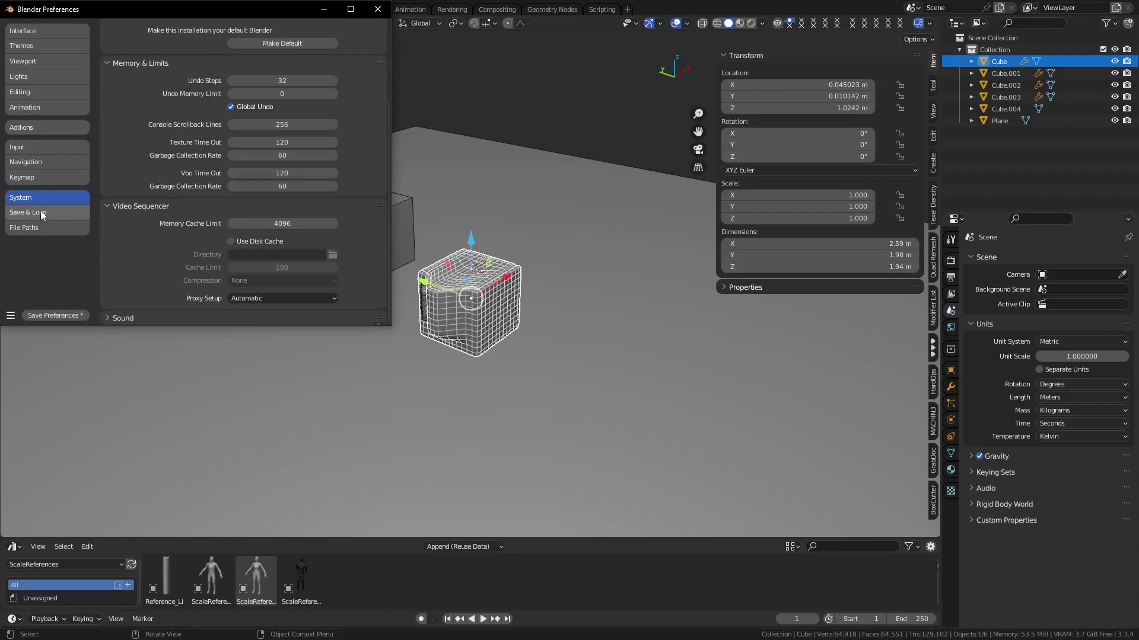
click(41, 214)
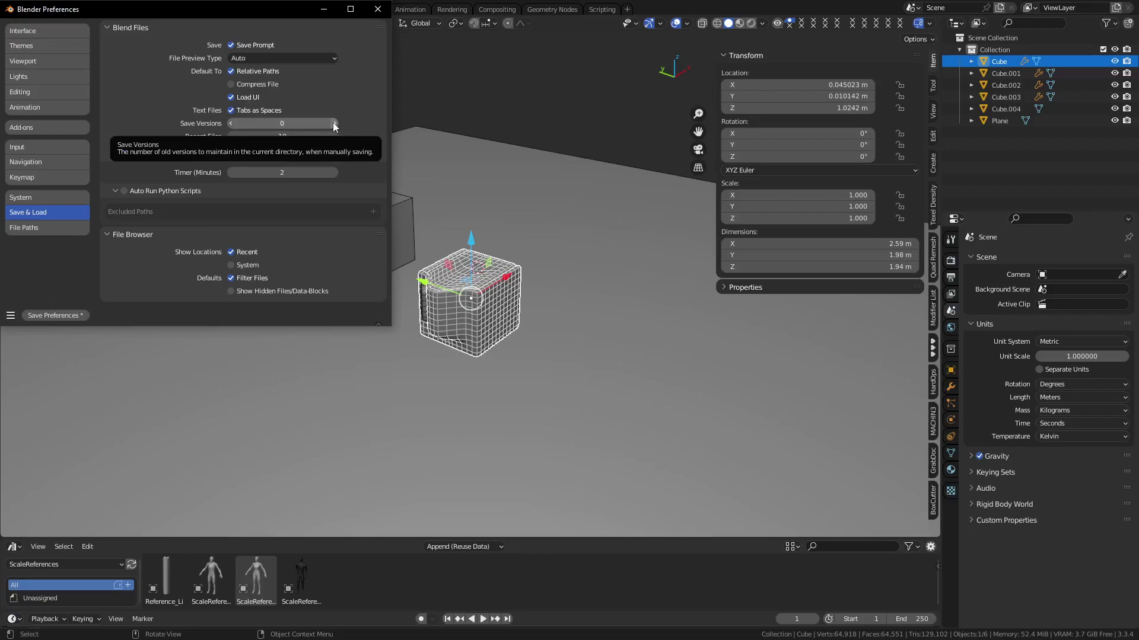
click(377, 9)
Step: Enable Screen Cast so that the operators being used are listed in the viewport
key(ctrl+s)
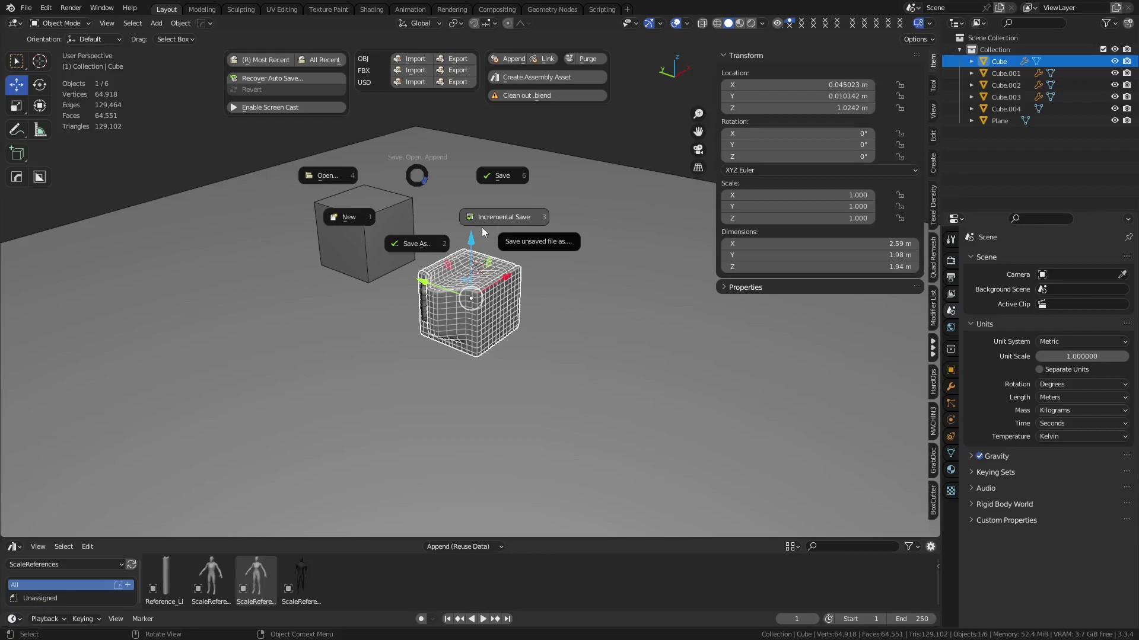
click(263, 107)
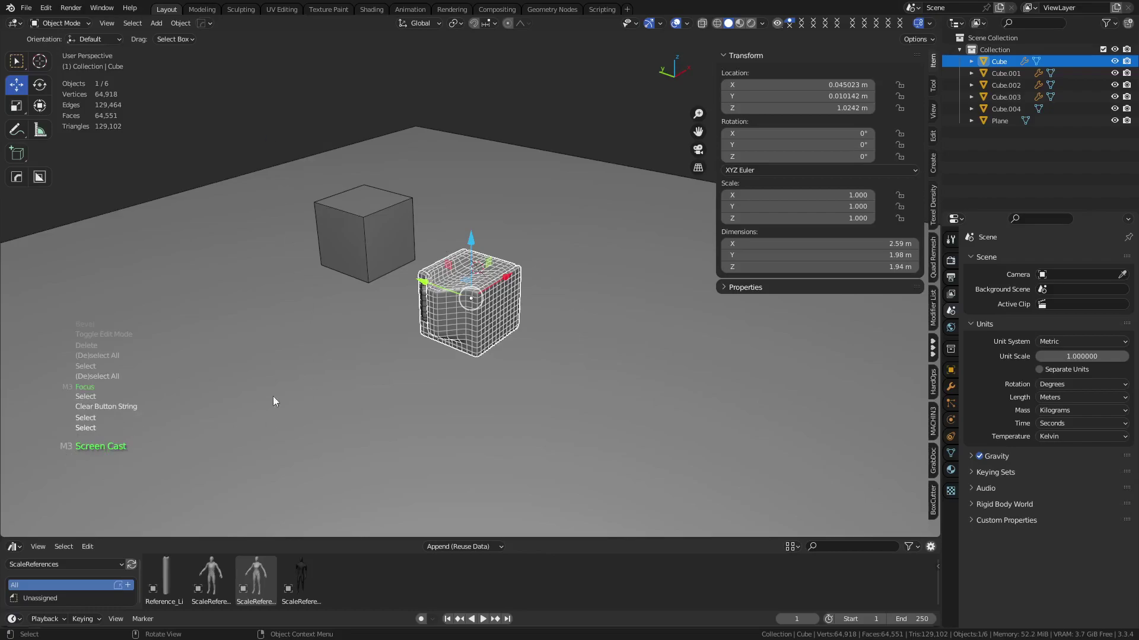
key(ctrl+s)
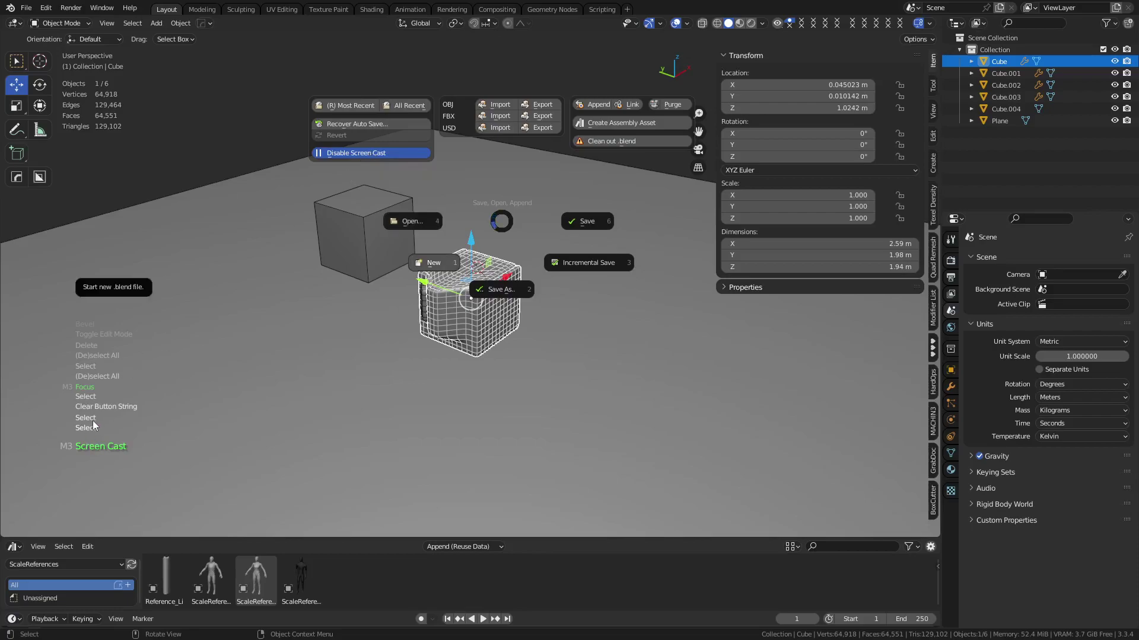
key(Escape)
Step: Edit the gridded cube in face select mode and select a filled rectangular block of 20 faces on its flat side
click(410, 366)
click(432, 309)
scroll(509, 367, up, 3)
scroll(509, 370, up, 3)
key(Tab)
key(3)
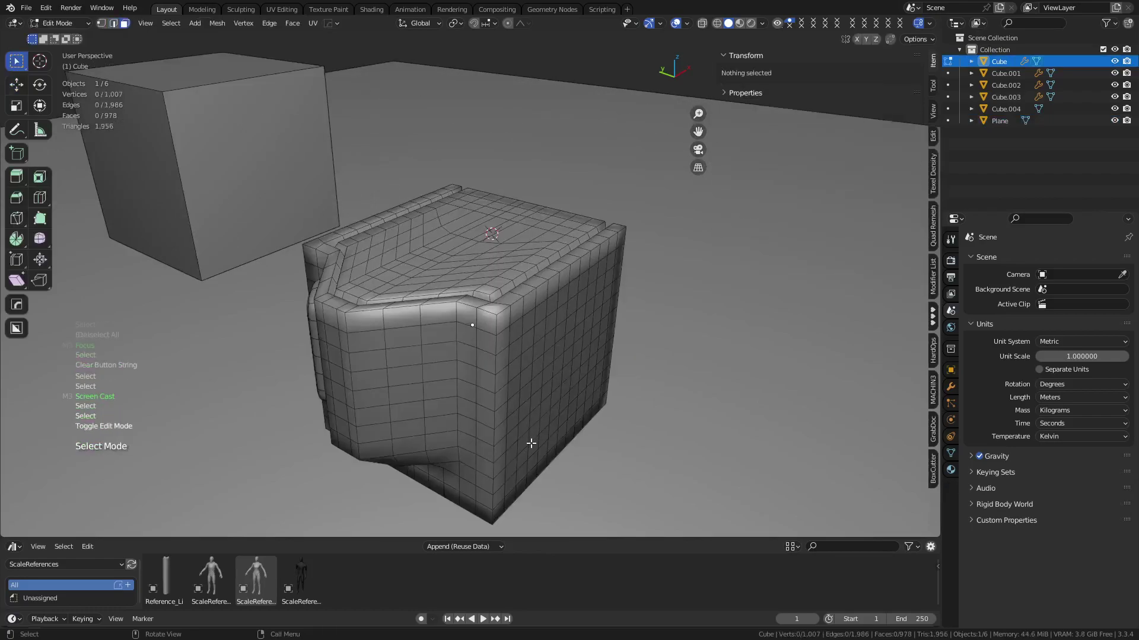
click(529, 451)
ctrl+shift+click(568, 352)
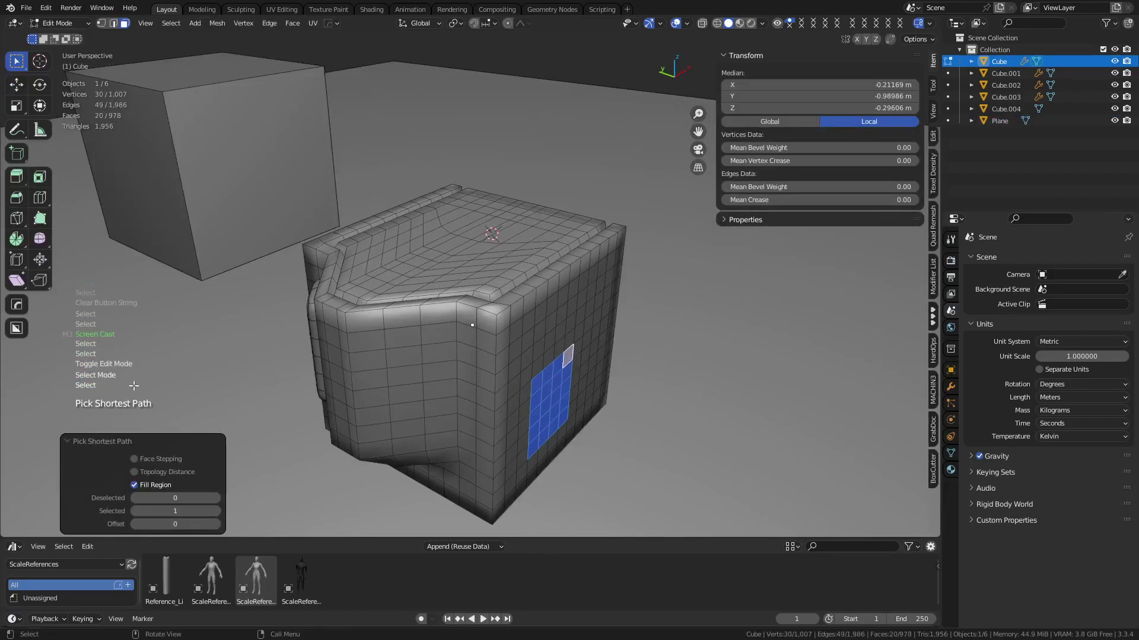
Step: Select horizontal rows of faces across the cube's flat side using Pick Shortest Path without filling the region
click(523, 359)
ctrl+click(579, 316)
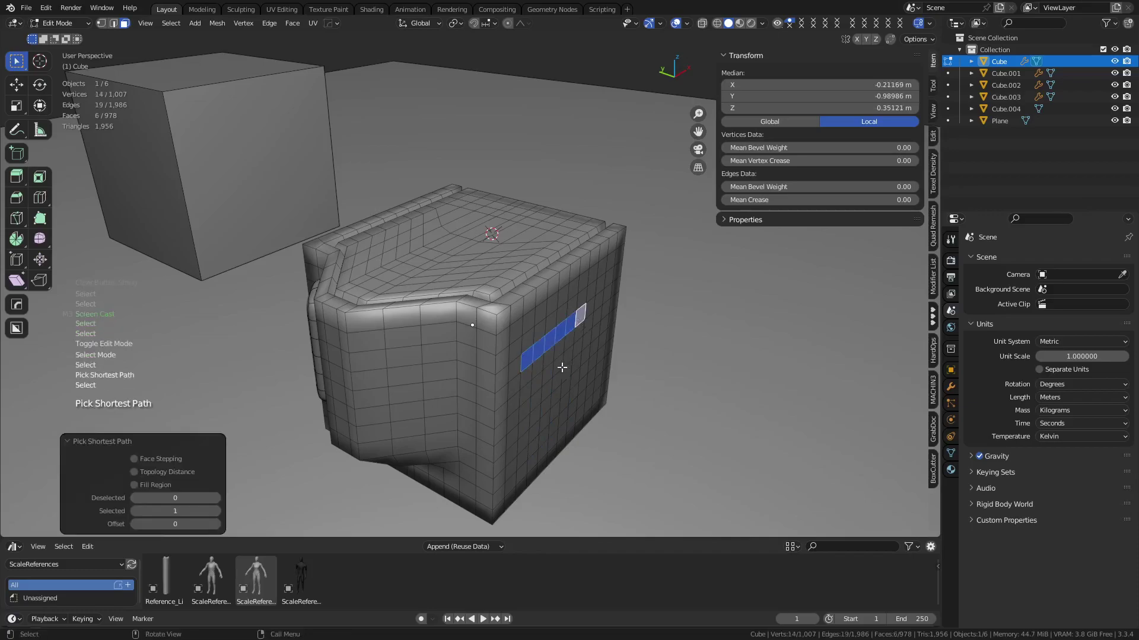
middle_drag(579, 423, 530, 392)
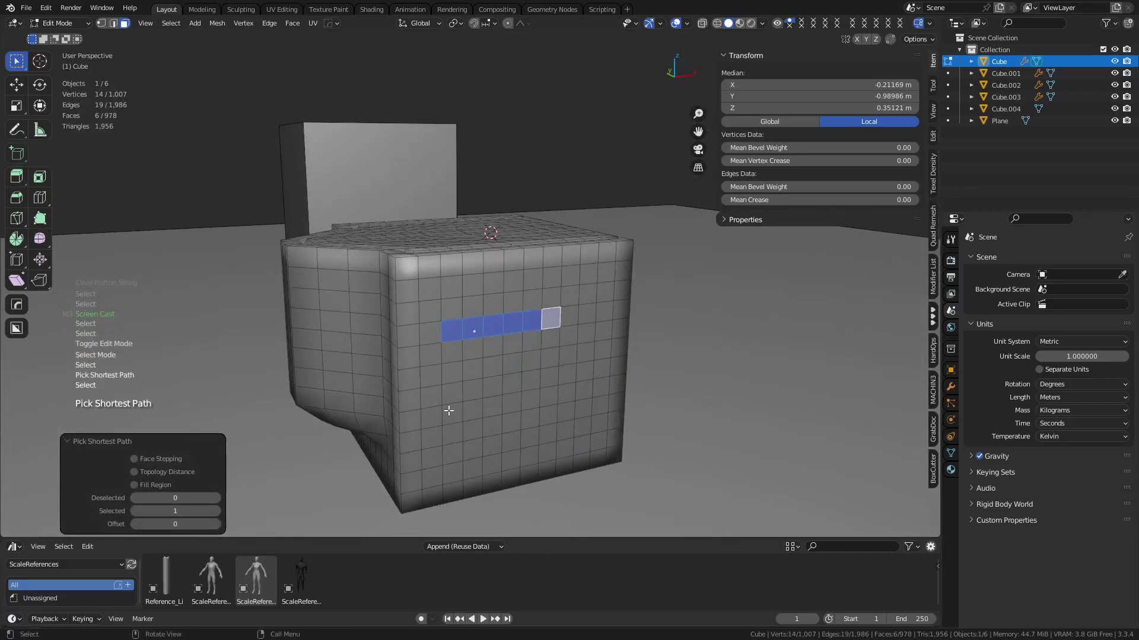
click(427, 332)
ctrl+click(551, 318)
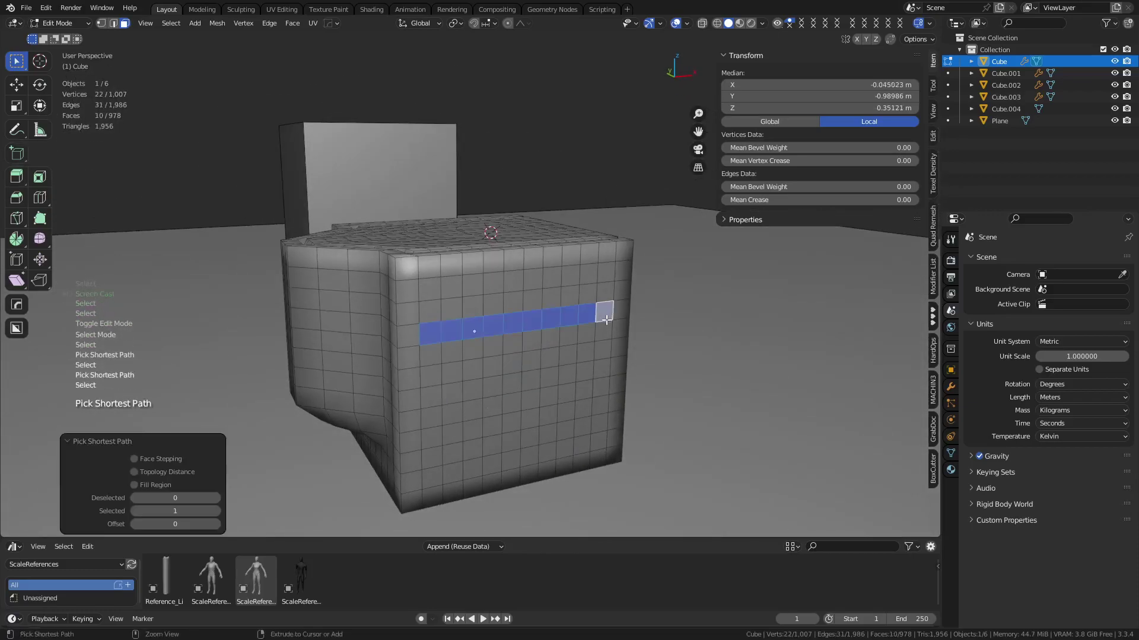
Step: Select a filled ten-by-ten region of faces on the cube's flat side, then reduce the selection to one face
click(432, 478)
ctrl+shift+click(608, 273)
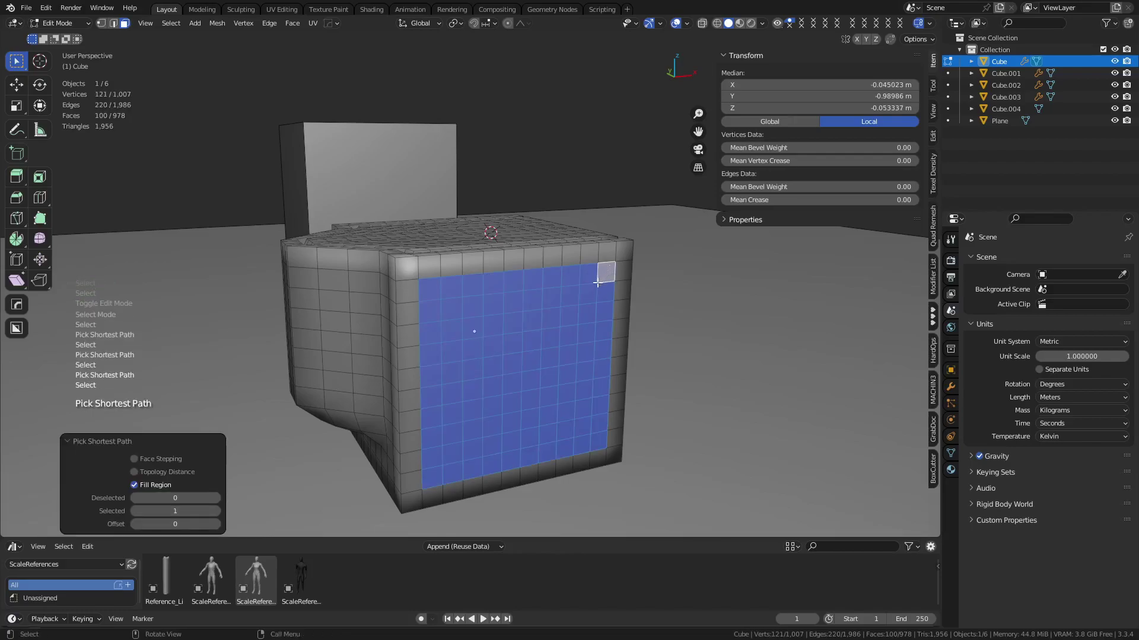
click(564, 412)
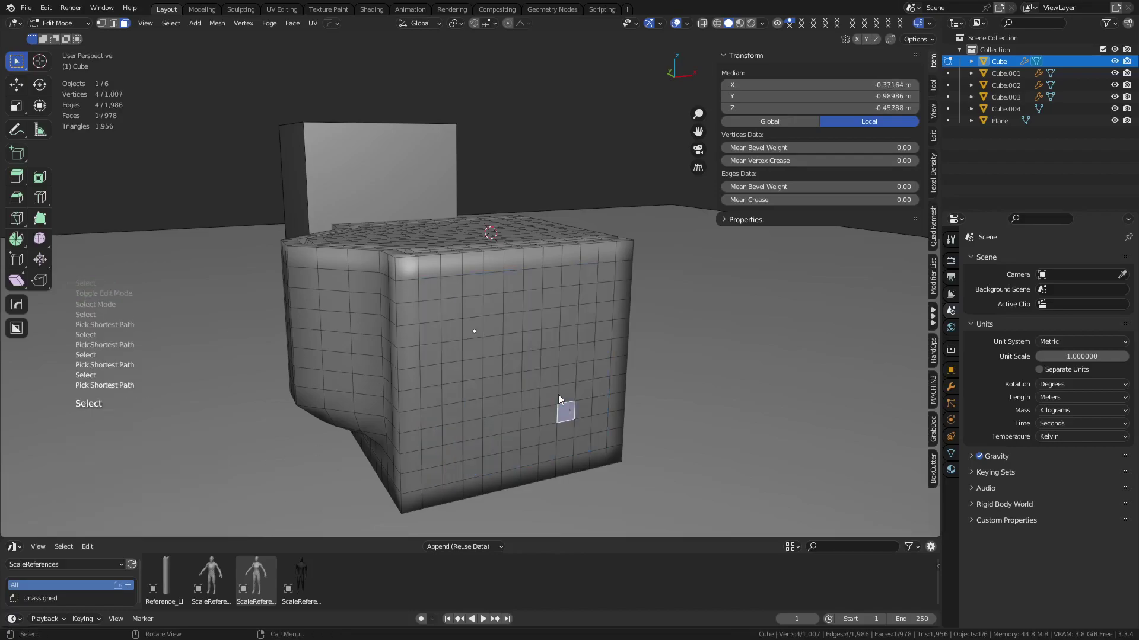
Step: Select a vertical column of nine faces on the cube's flat side and open the UV mapping options
click(511, 283)
ctrl+click(505, 443)
key(u)
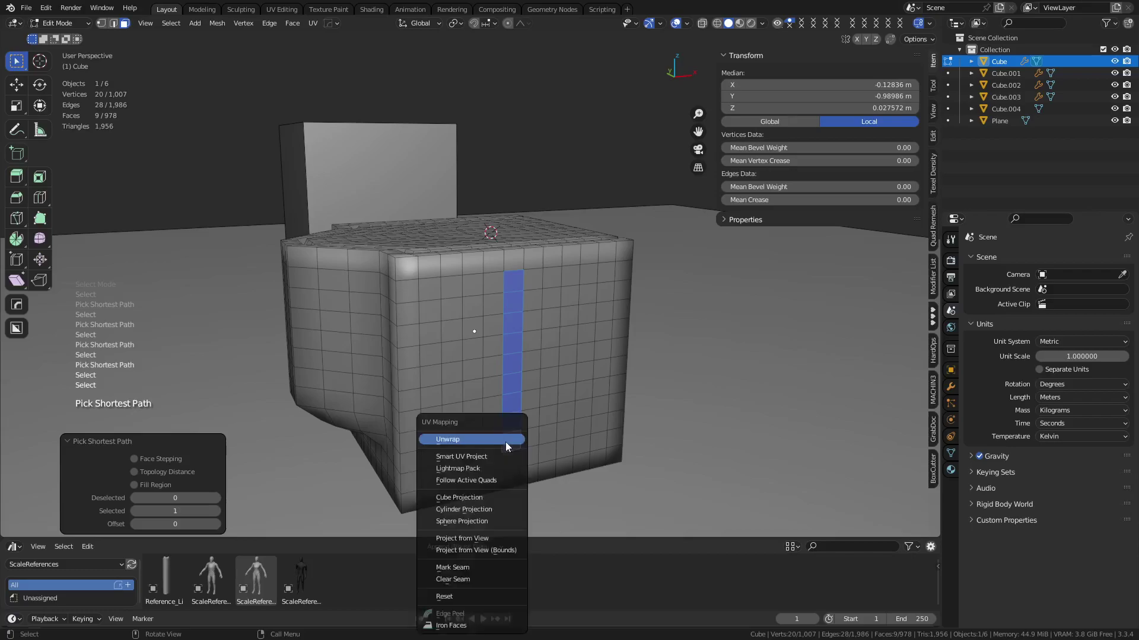
Step: Unwrap the selected face column, and apply Cube Projection to a two-column strip of faces near the same side's edge
click(497, 442)
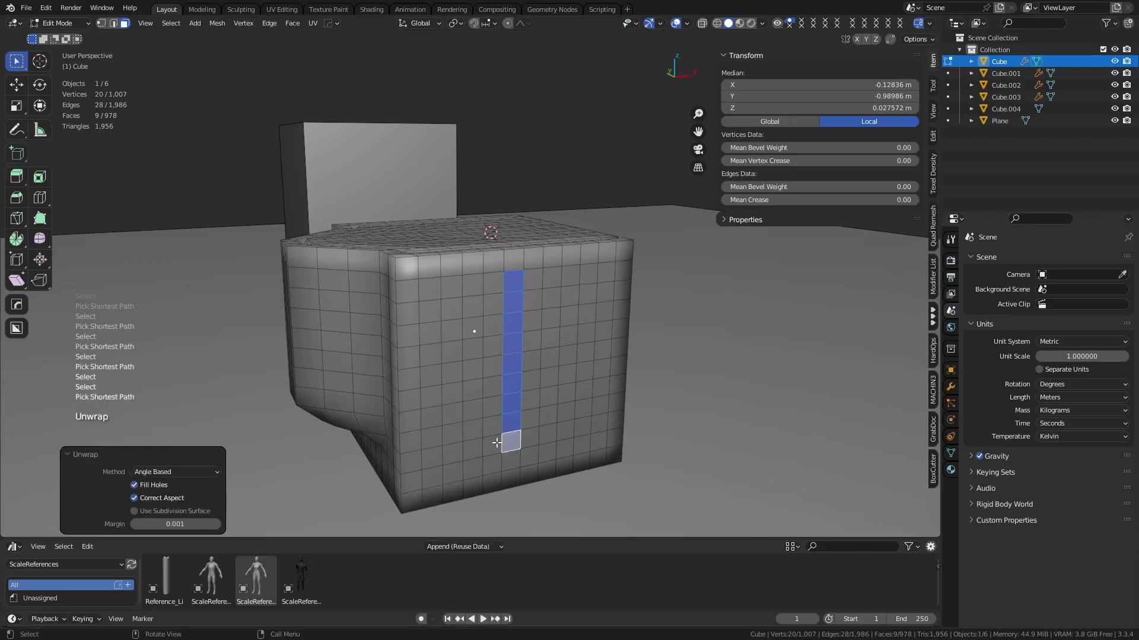
click(570, 438)
ctrl+shift+click(588, 274)
key(u)
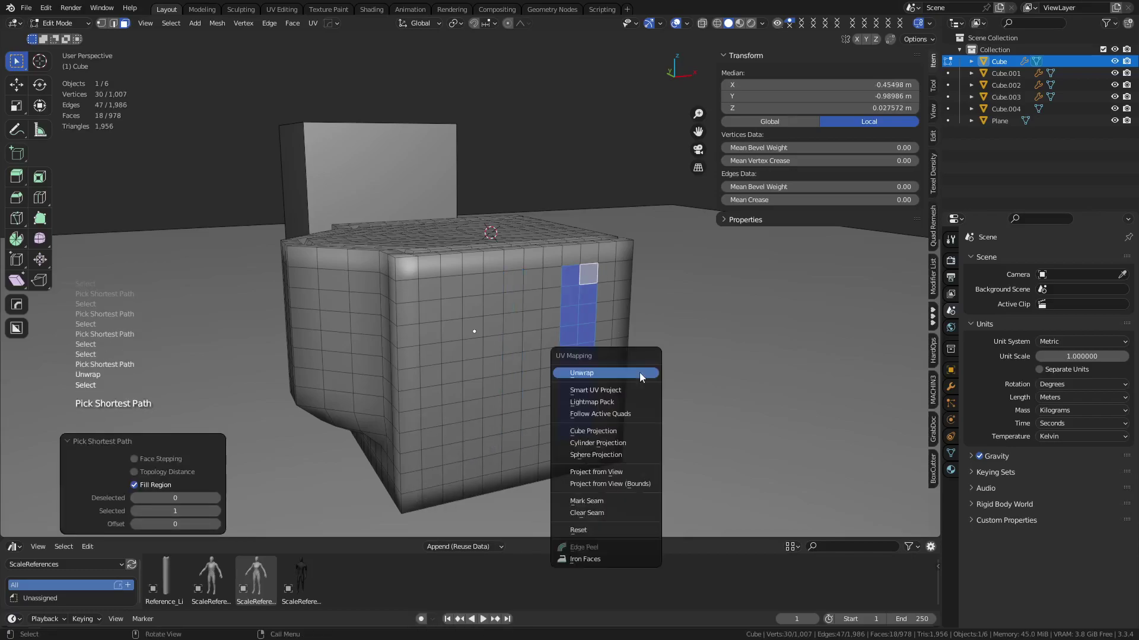
click(619, 430)
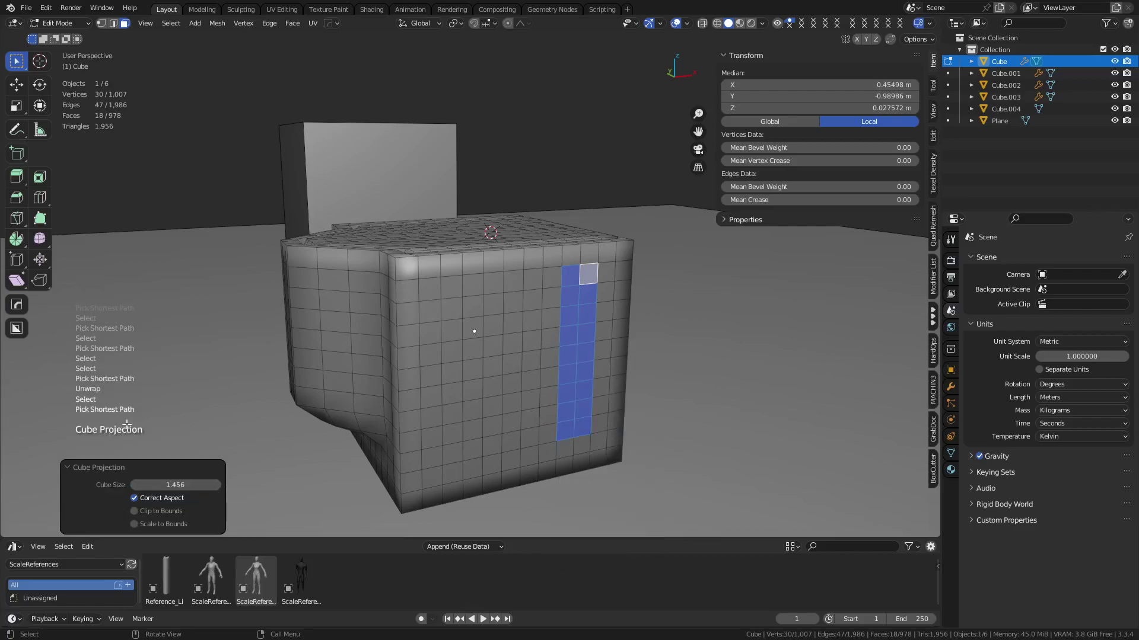
middle_drag(500, 371, 463, 384)
click(447, 392)
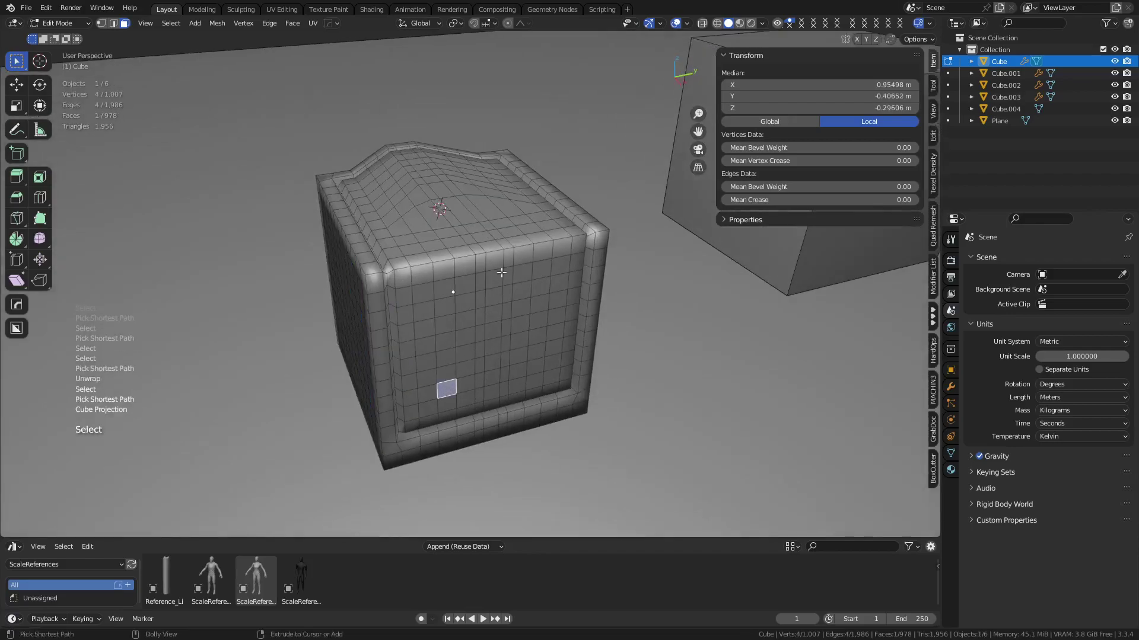
ctrl+shift+click(500, 184)
middle_drag(652, 412, 564, 328)
key(a)
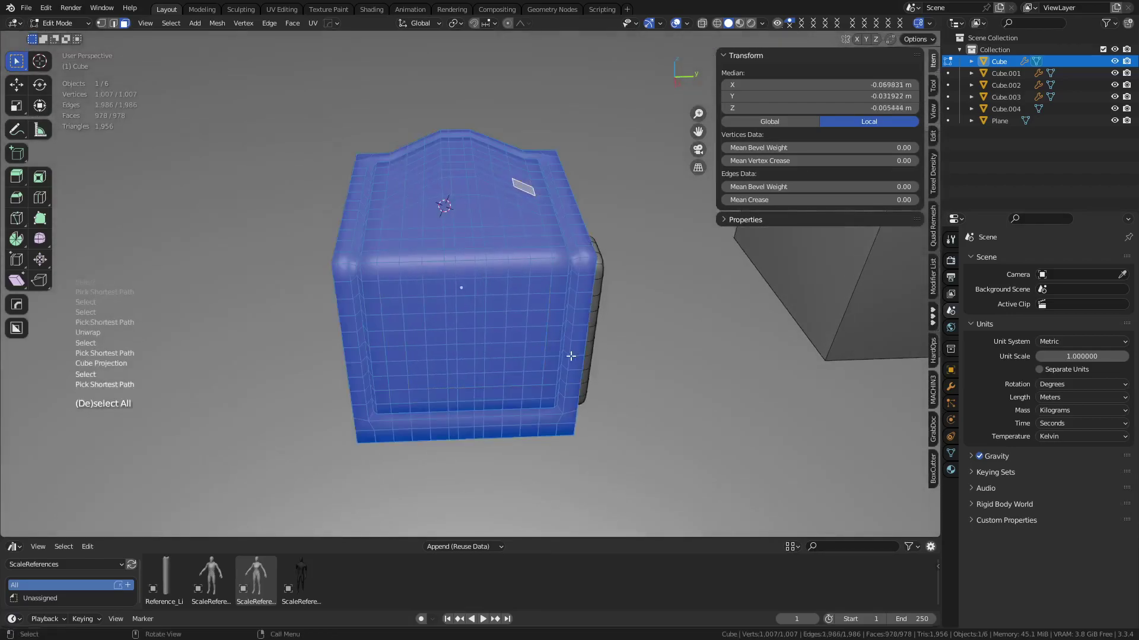
click(528, 407)
Step: Extrude the central block of faces on the recessed side panel, scale it to about 0.837 and push it inward about 0.475 m
middle_drag(528, 407, 510, 332)
click(410, 364)
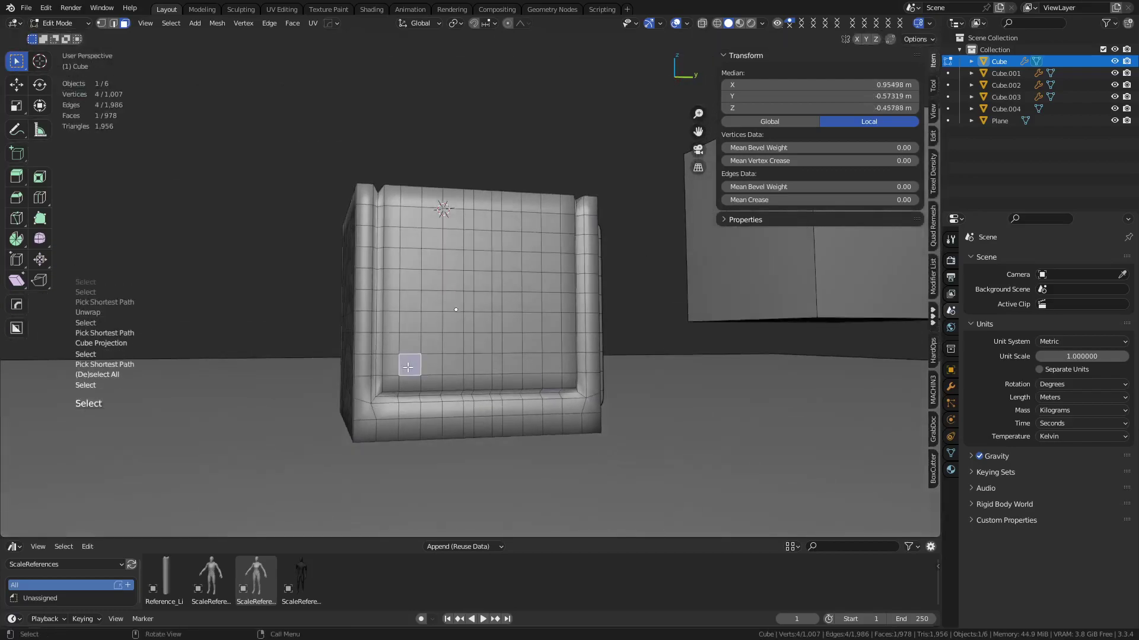
ctrl+shift+click(549, 245)
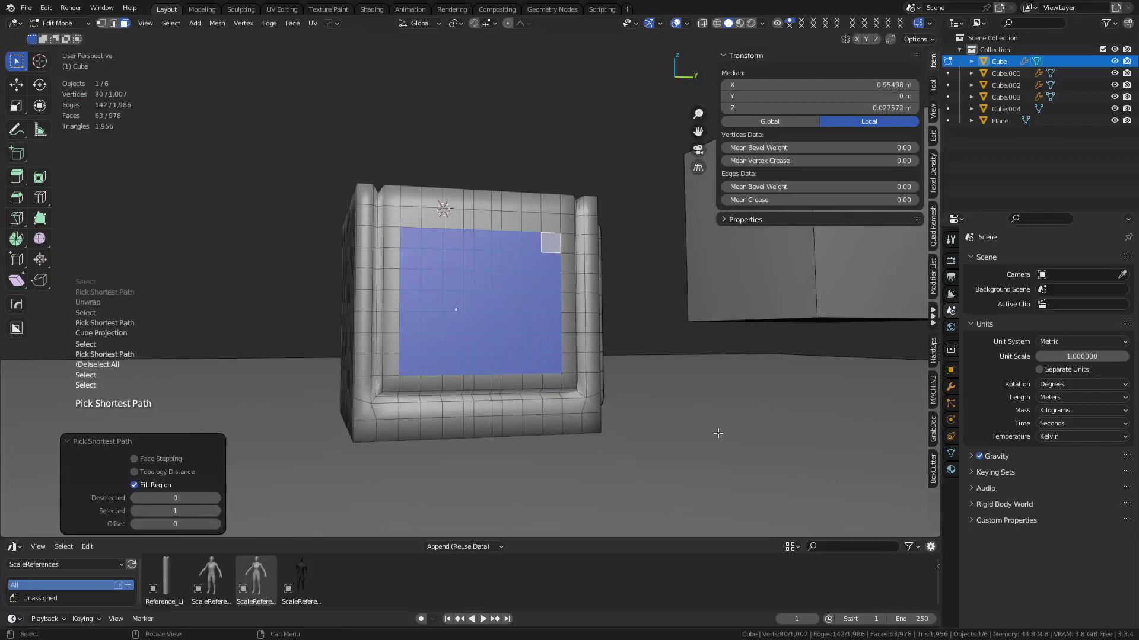
key(e)
key(s)
click(669, 409)
key(alt+s)
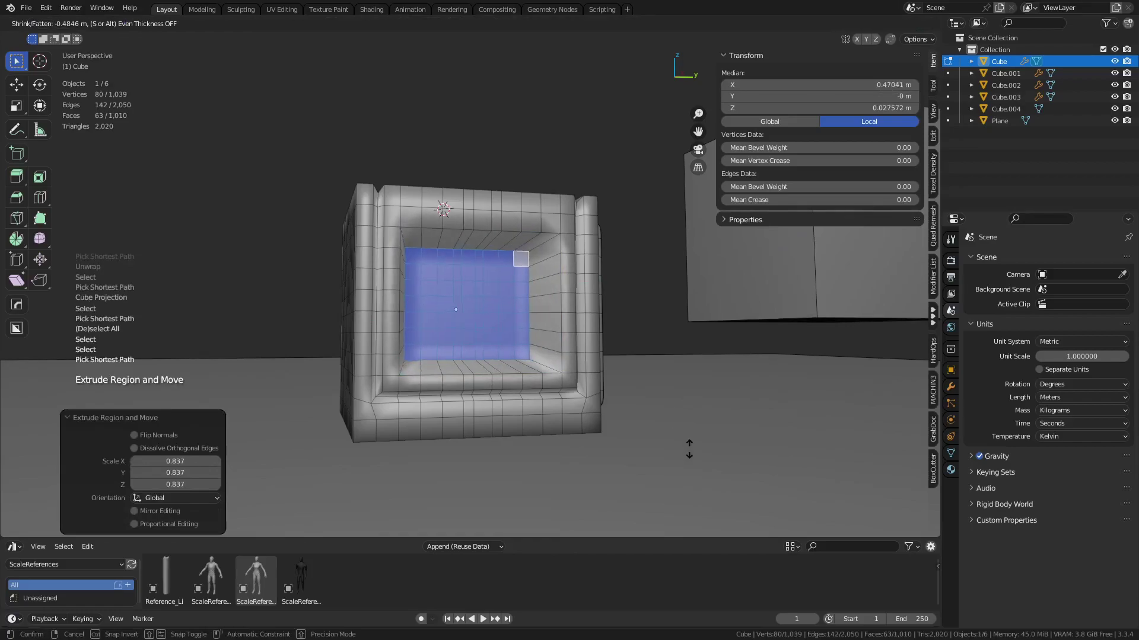
click(688, 449)
Step: Inset the cavity's back faces by about 0.039 m and add edge loops around the cavity walls
key(i)
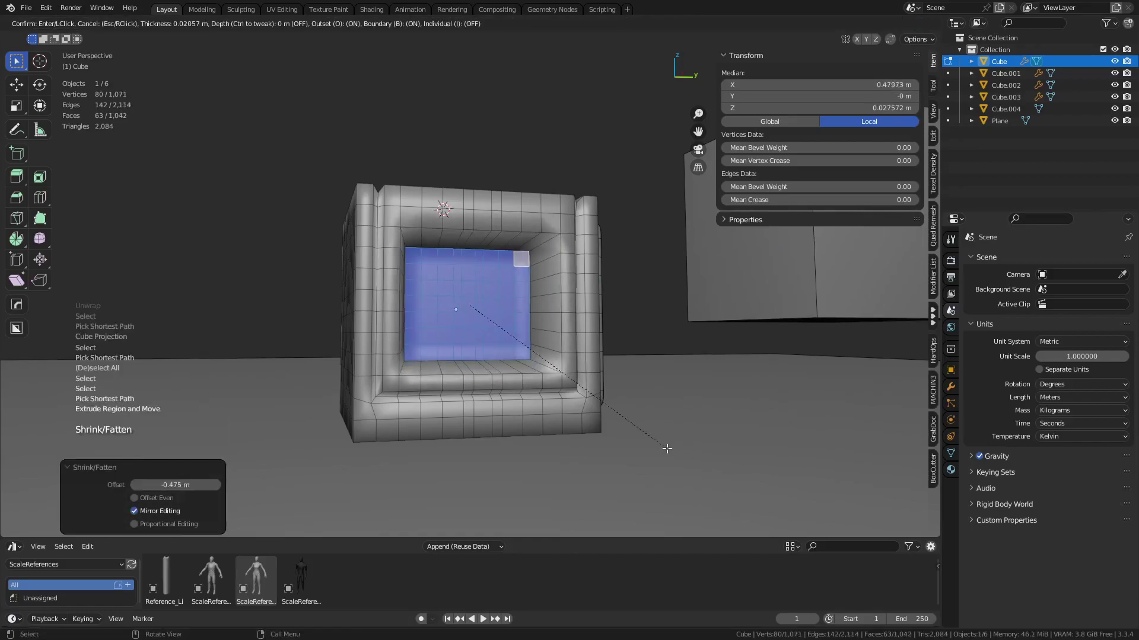
key(o)
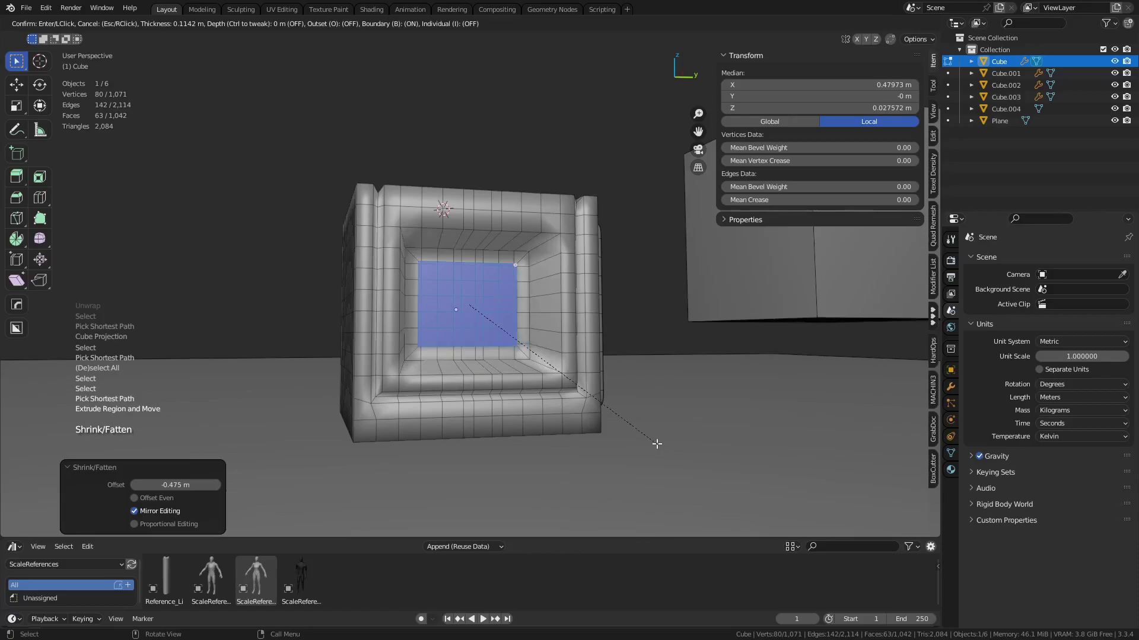
click(714, 453)
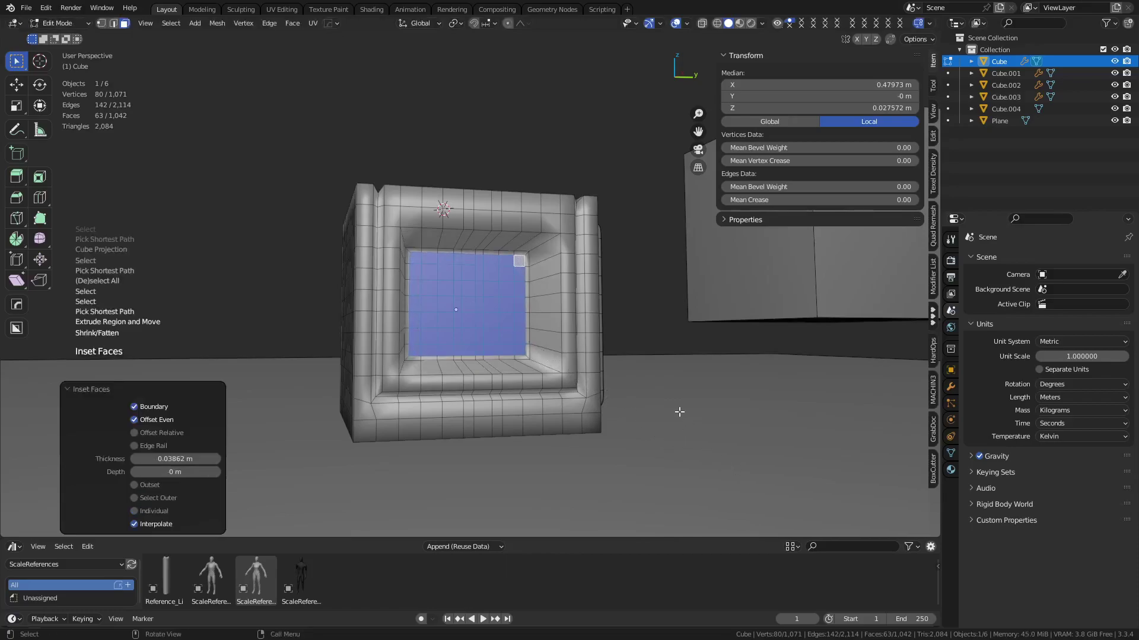
key(ctrl+r)
click(543, 364)
click(551, 364)
Step: Inspect the smoothed cavity in Object Mode and return to editing the mesh
middle_drag(665, 373, 642, 382)
key(ctrl+Tab)
click(599, 385)
key(shift+z)
scroll(571, 389, down, 3)
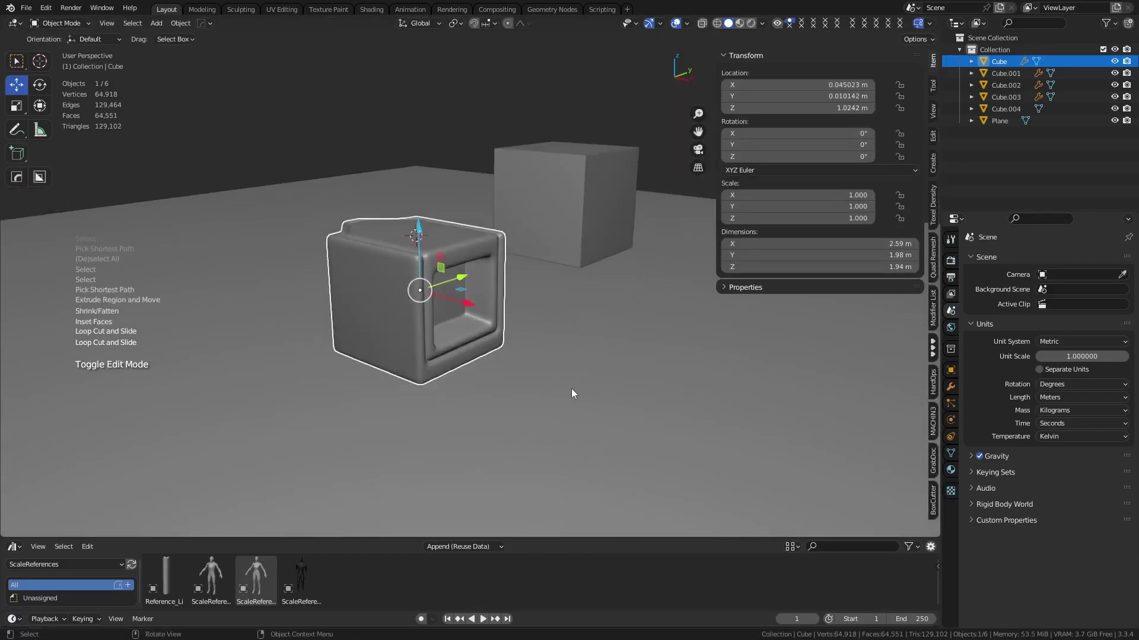
scroll(534, 380, up, 4)
key(ctrl+Tab)
click(581, 374)
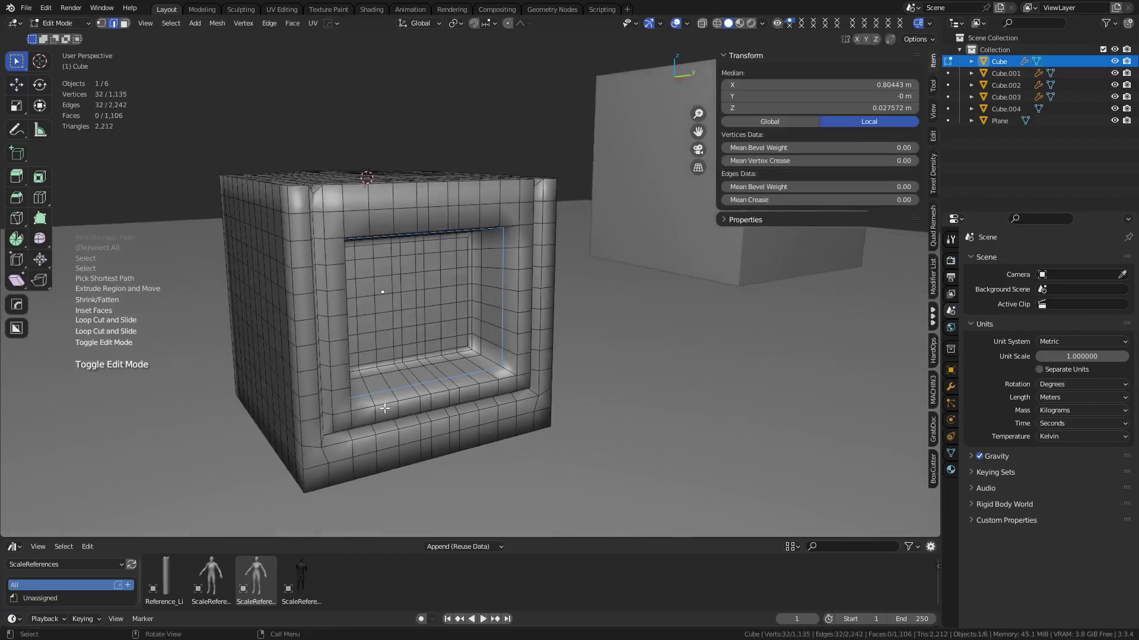
Step: Inset the face loop just inside the cavity opening with Outset enabled, by about 0.03 m
key(3)
alt+click(485, 377)
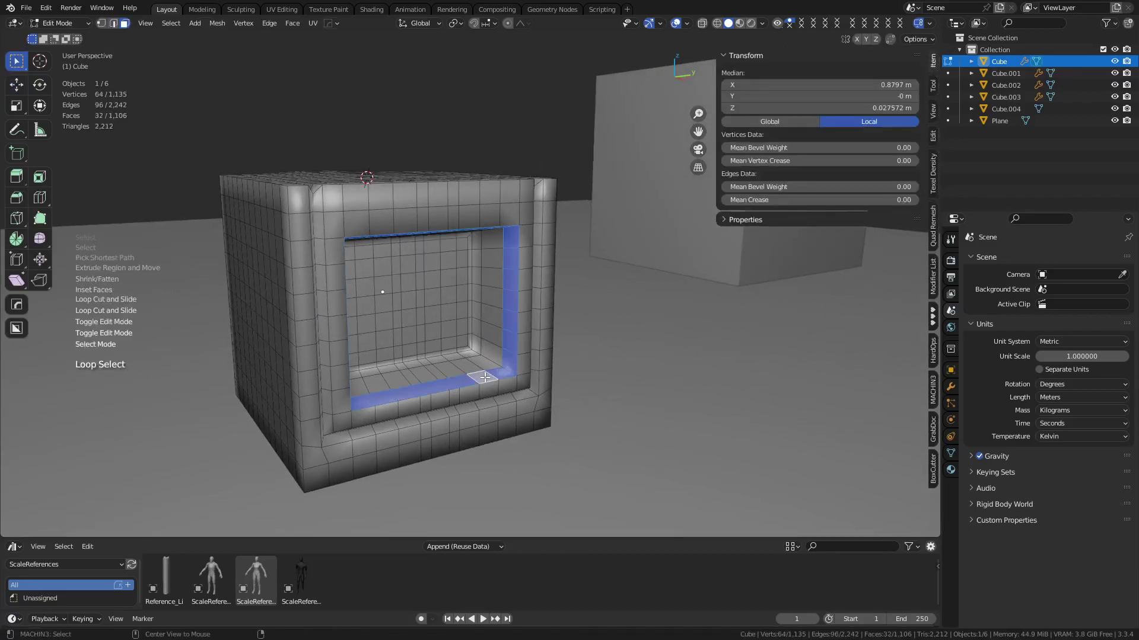
key(i)
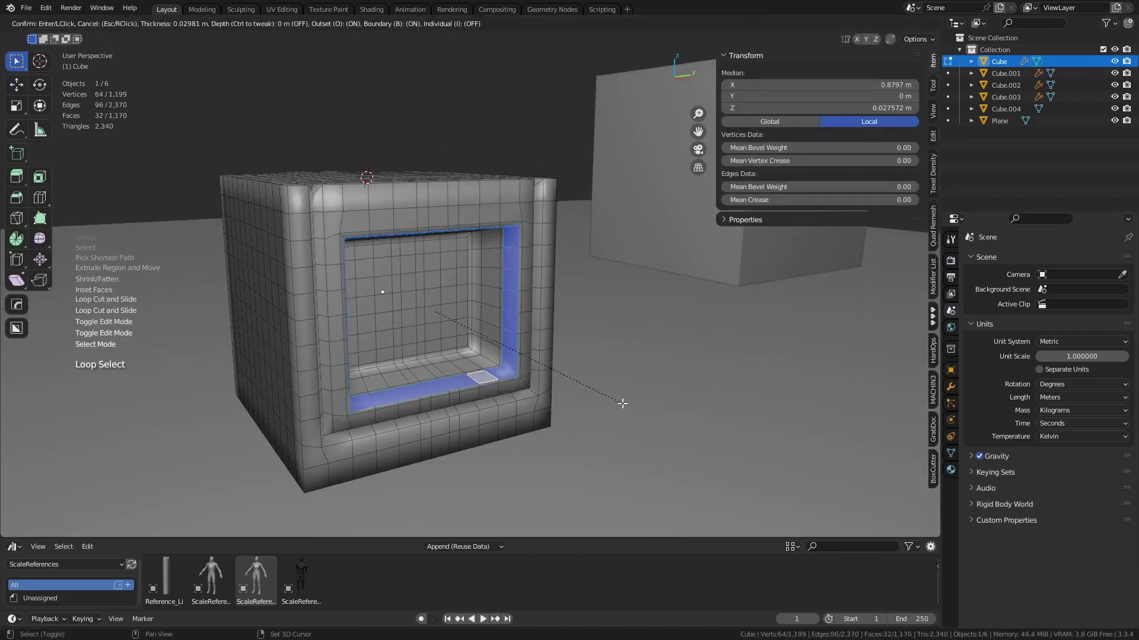
click(622, 403)
Step: Dissolve the edge loop running around the inside of the cavity opening
key(2)
alt+click(512, 355)
key(ctrl+x)
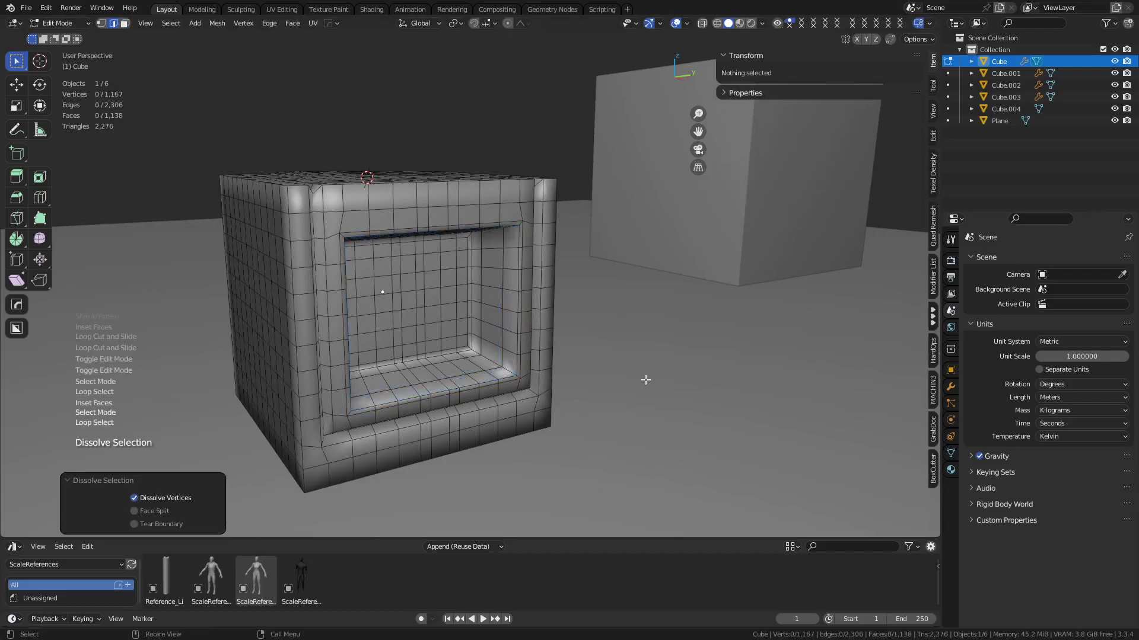
Step: Select a filled region of faces on the cube's top surface, next to the side with the cavity
middle_drag(569, 395, 621, 366)
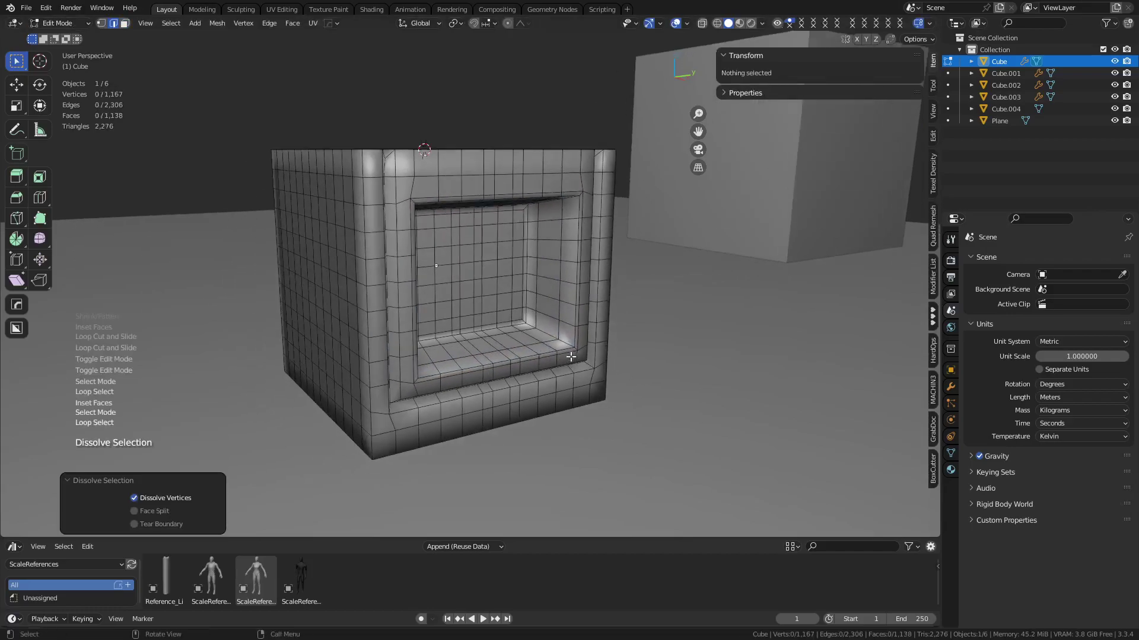
middle_drag(537, 355, 467, 309)
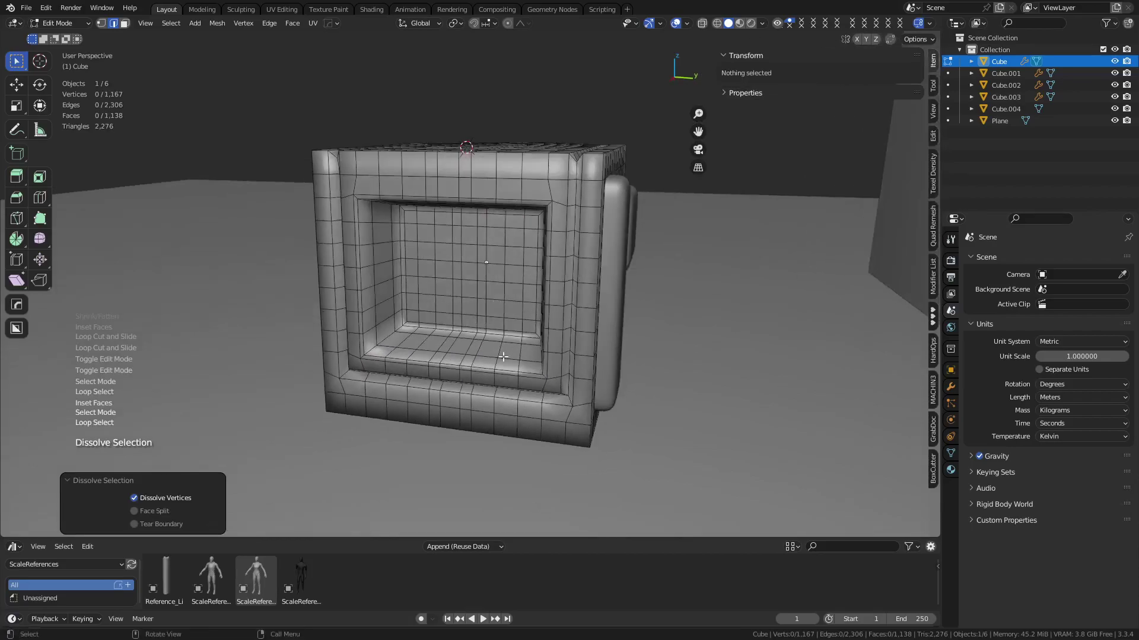
click(462, 360)
key(3)
middle_drag(470, 237, 510, 329)
click(465, 338)
click(441, 342)
ctrl+shift+click(580, 243)
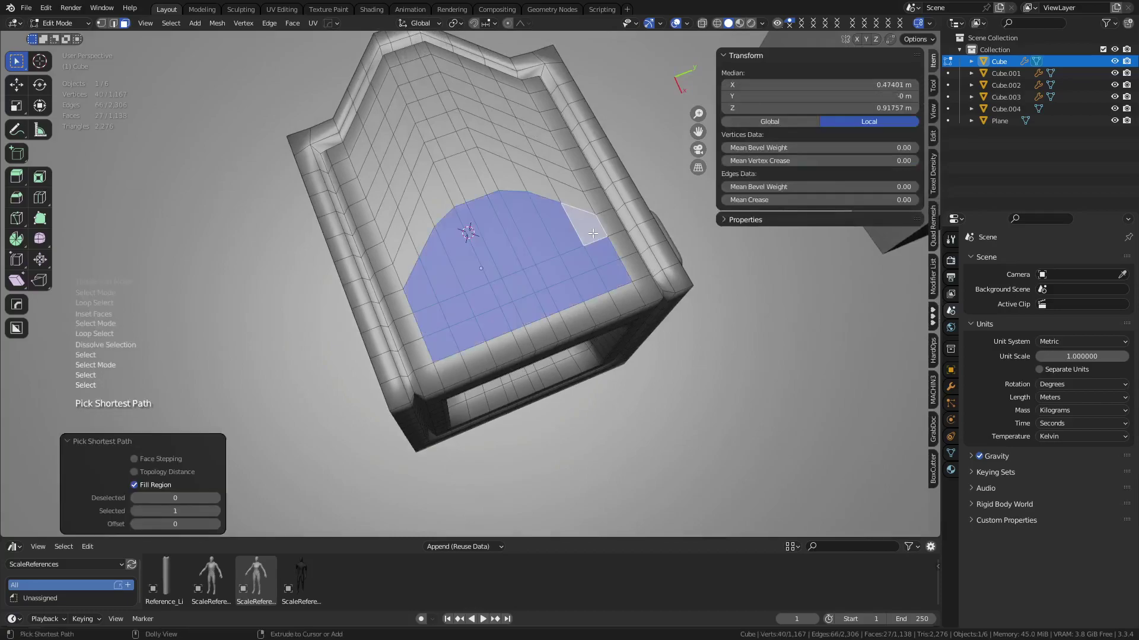
Step: Select a path of four vertices across the middle of the top surface, along the inner edge line
middle_drag(572, 359, 480, 269)
key(2)
key(1)
click(481, 266)
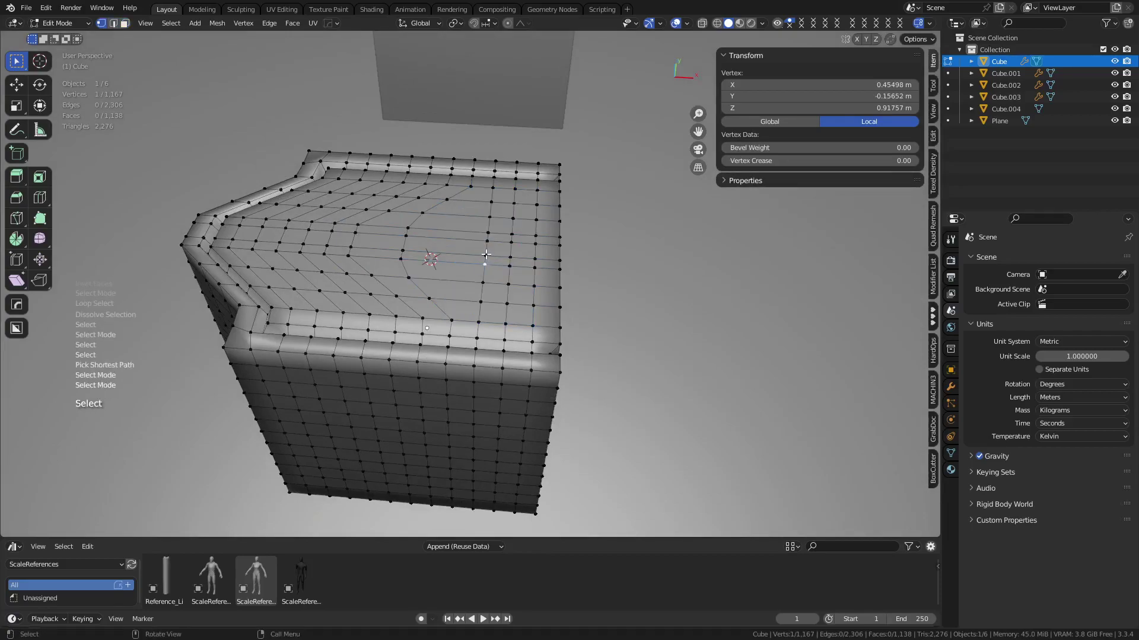
click(485, 254)
click(485, 265)
ctrl+click(487, 230)
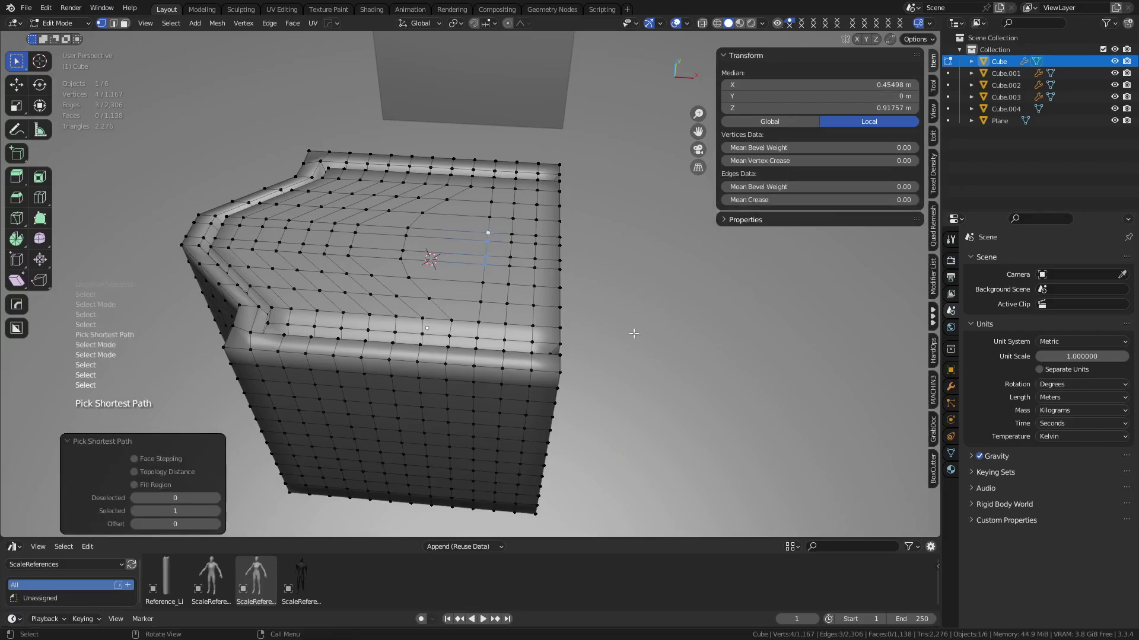
Step: Try the Smart Vert merge at center and at last on the four vertices, undoing each merge
key(1)
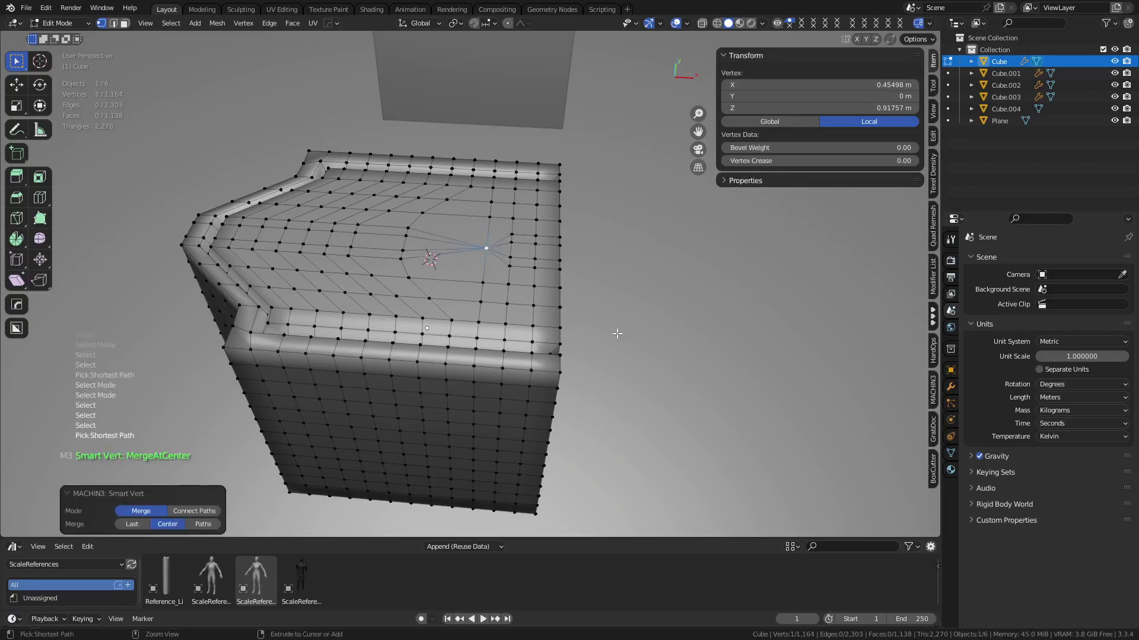
key(ctrl+z)
key(1)
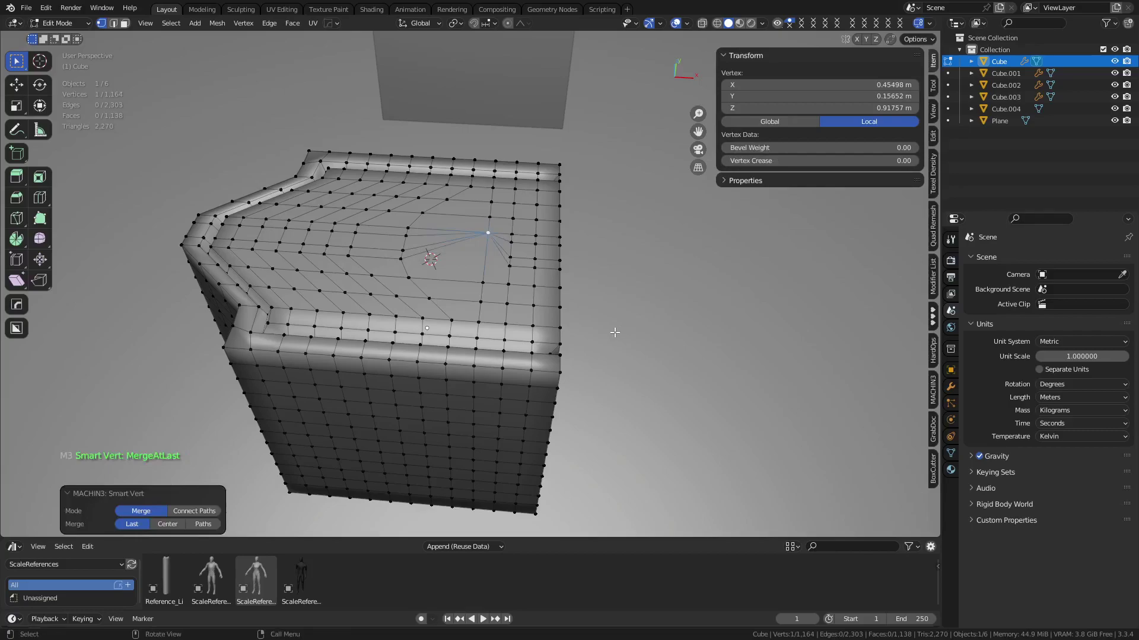
key(ctrl+z)
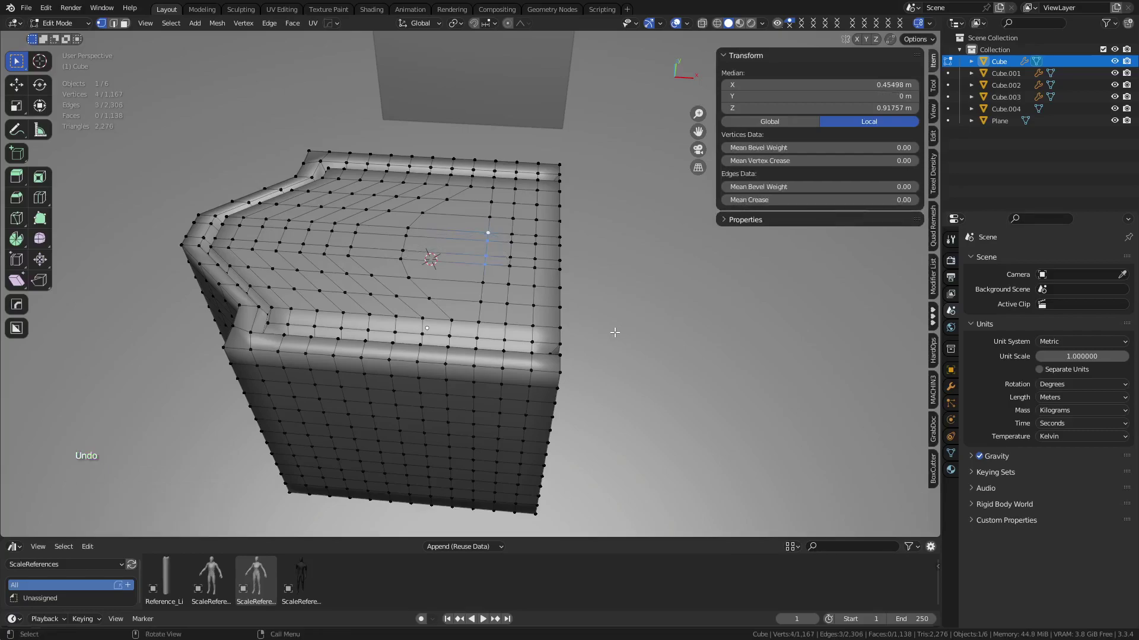
Step: Try Smart Edge on the vertex path as a sharp toggle, undo it, and run Star Connect instead
key(2)
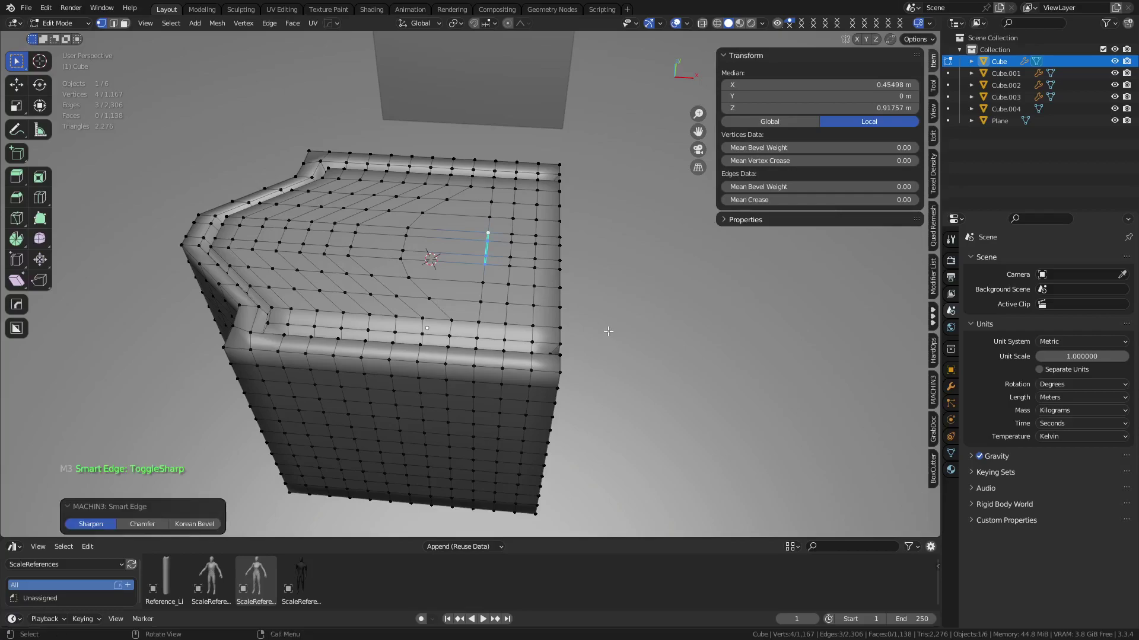
key(ctrl+z)
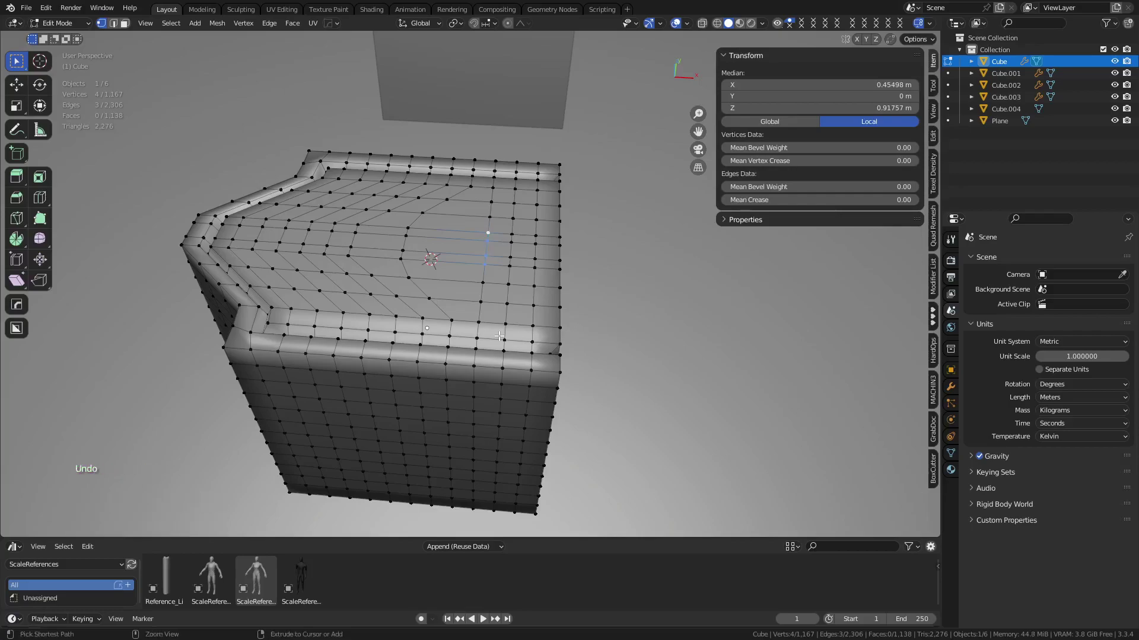
key(2)
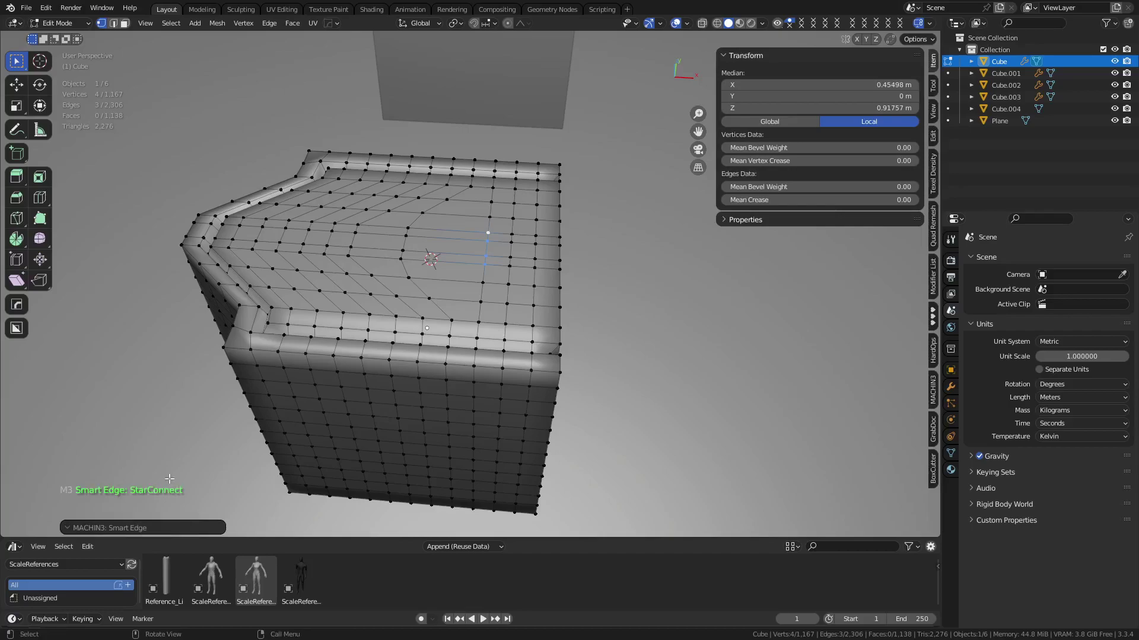
Step: Select the row of five faces in the middle of the top surface and convert it to its boundary edges with Smart Edge
key(3)
click(415, 270)
ctrl+click(474, 261)
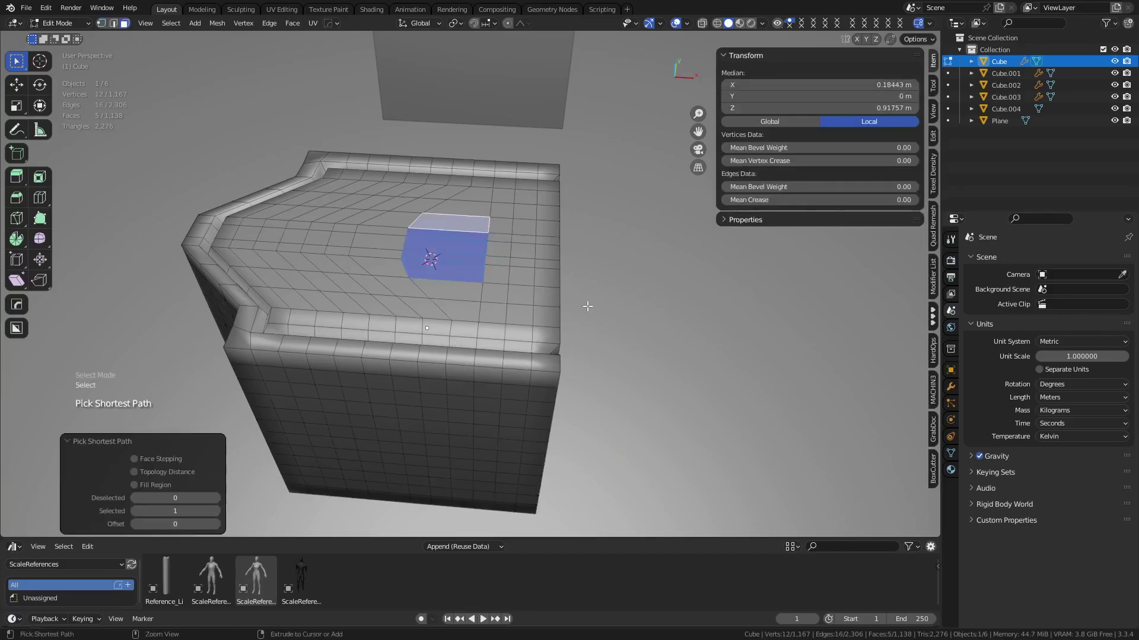
key(2)
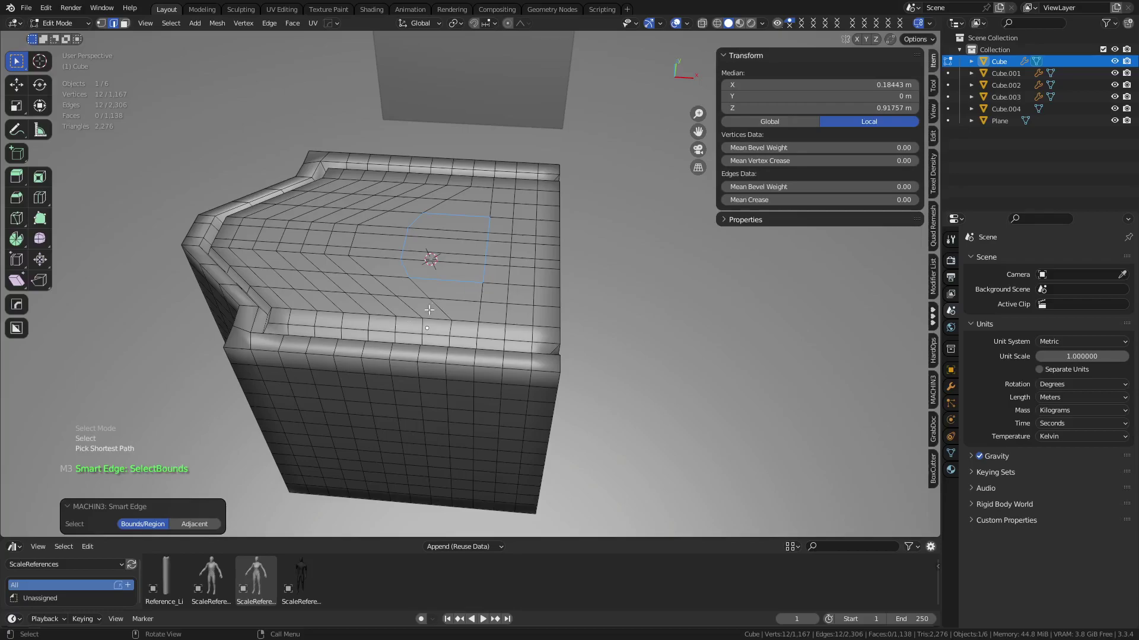
Step: Reselect the row of five long faces in the middle of the top surface as faces
click(460, 270)
key(3)
click(467, 273)
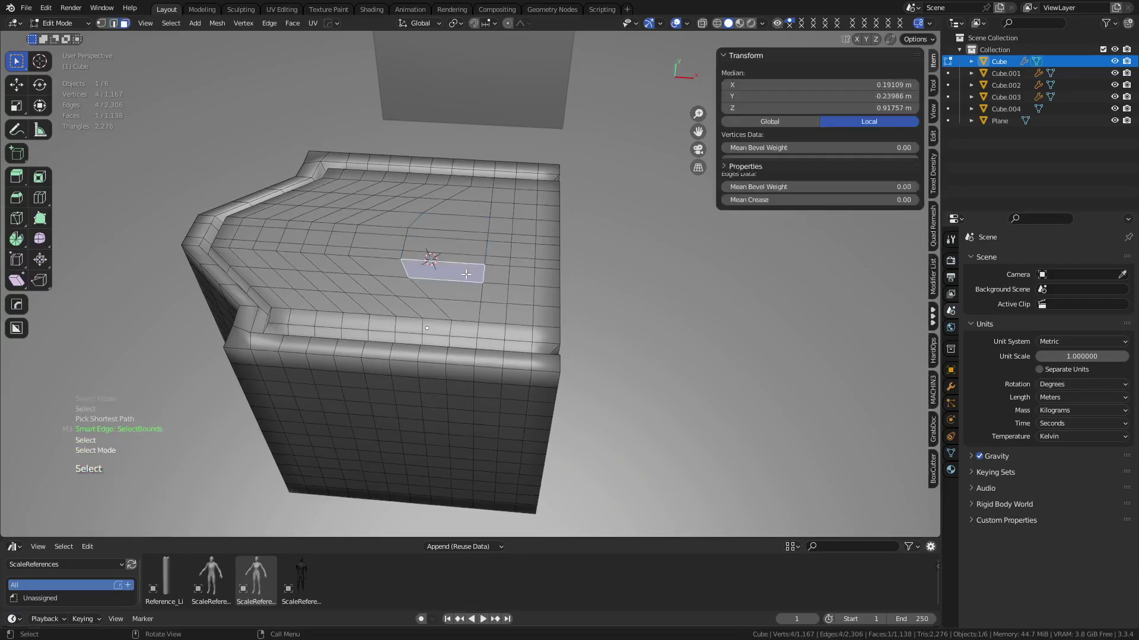
ctrl+click(466, 224)
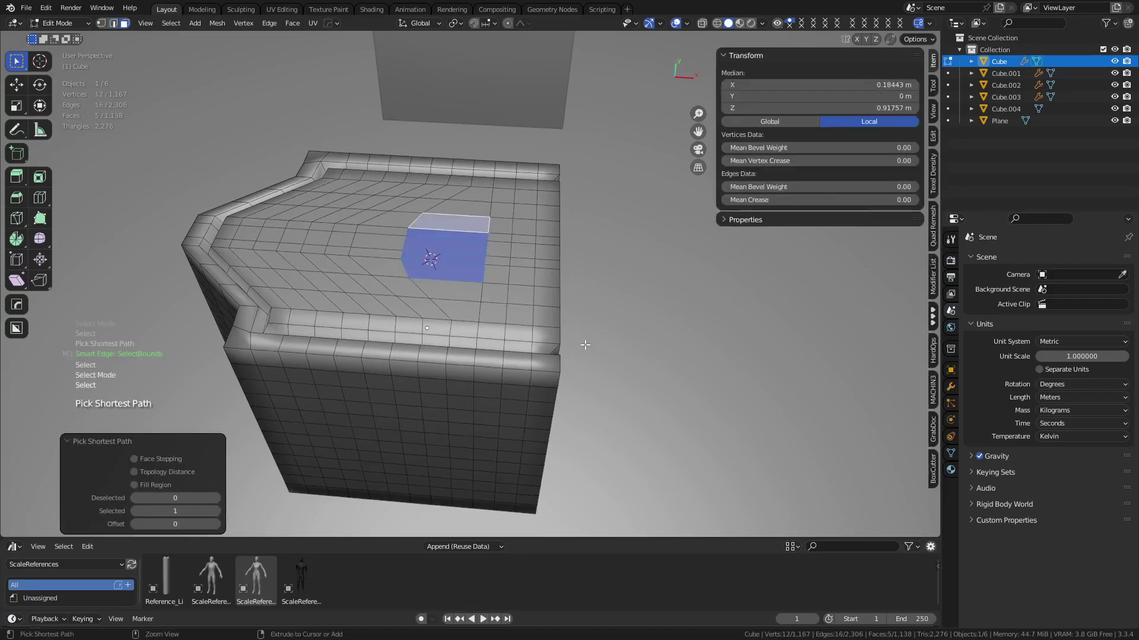
Step: Try Smart Vert's merge at mouse on the five faces with different target vertices, undoing each merge
key(1)
click(165, 579)
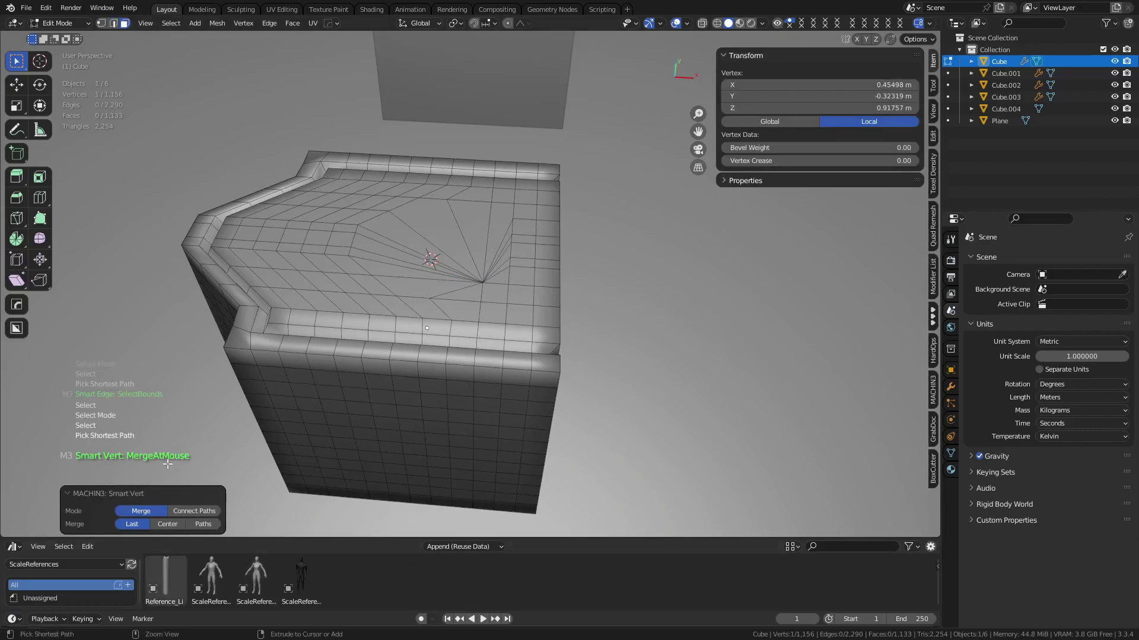
key(ctrl+z)
key(1)
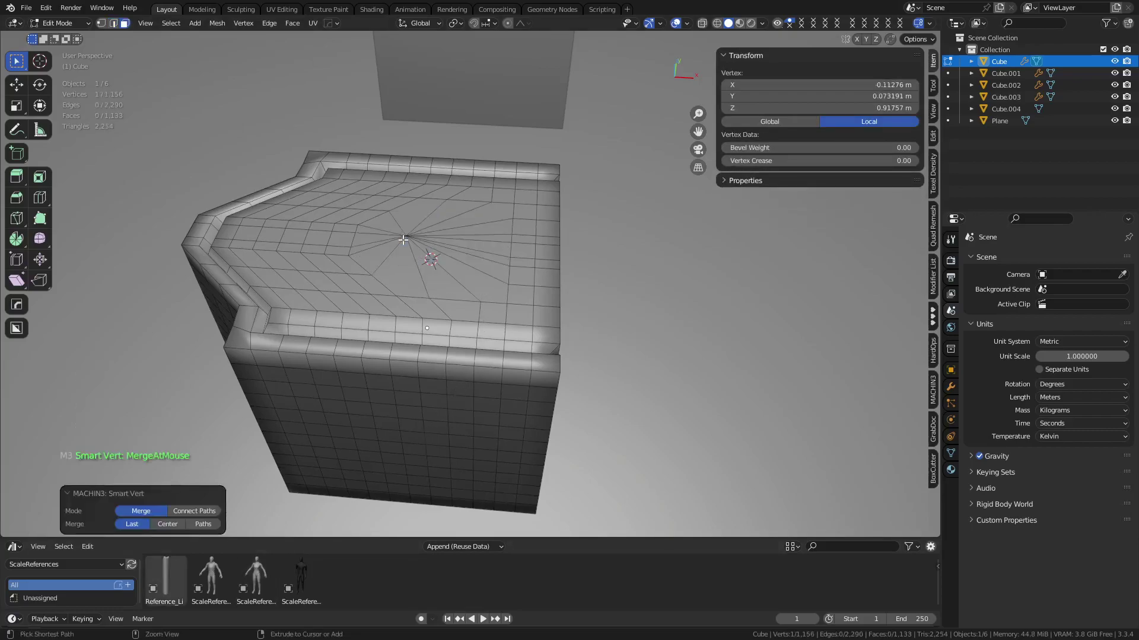
key(ctrl+z)
key(1)
key(ctrl+z)
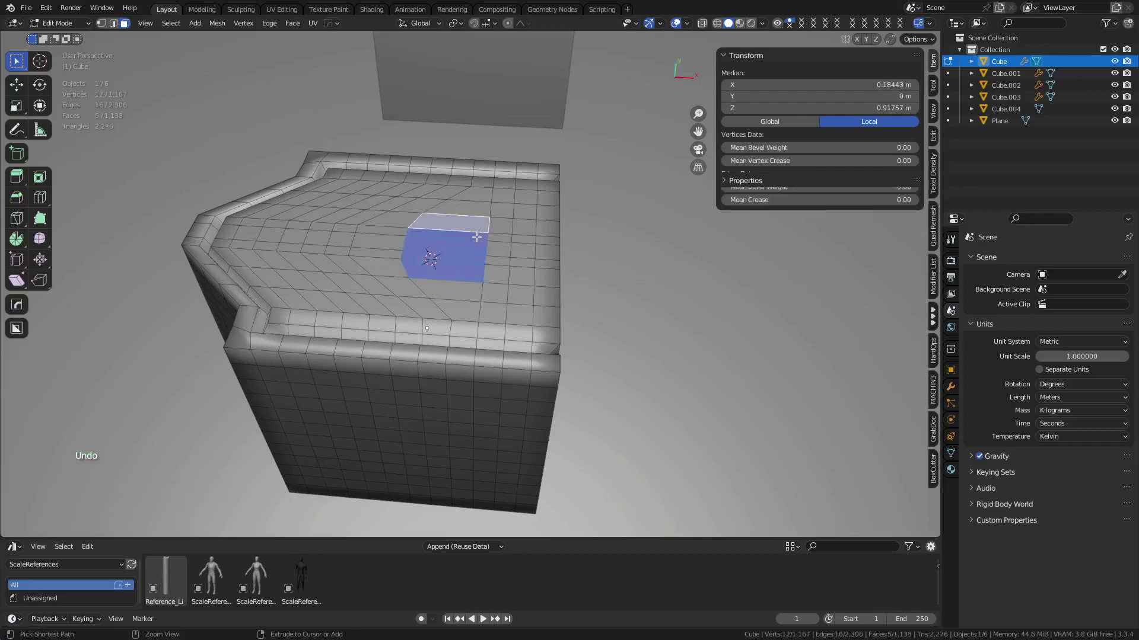
key(1)
key(ctrl+z)
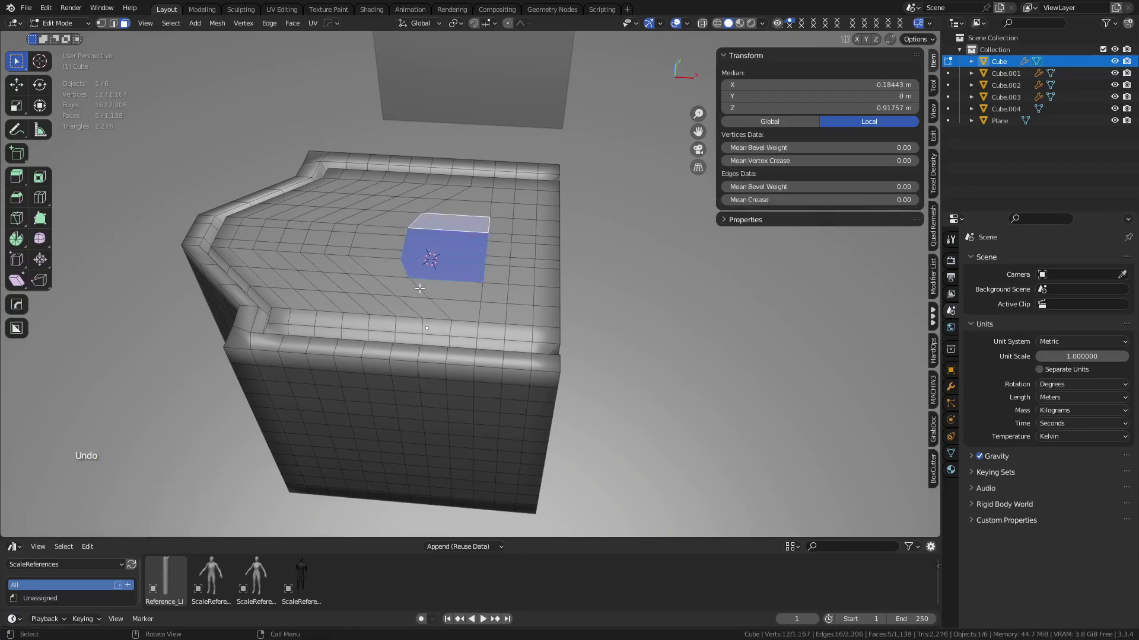
Step: Select the cube's whole mesh, run MACHIN3 Clean Up on it with non-manifold selection, and check the mesh from several sides
click(448, 261)
click(449, 267)
ctrl+click(454, 222)
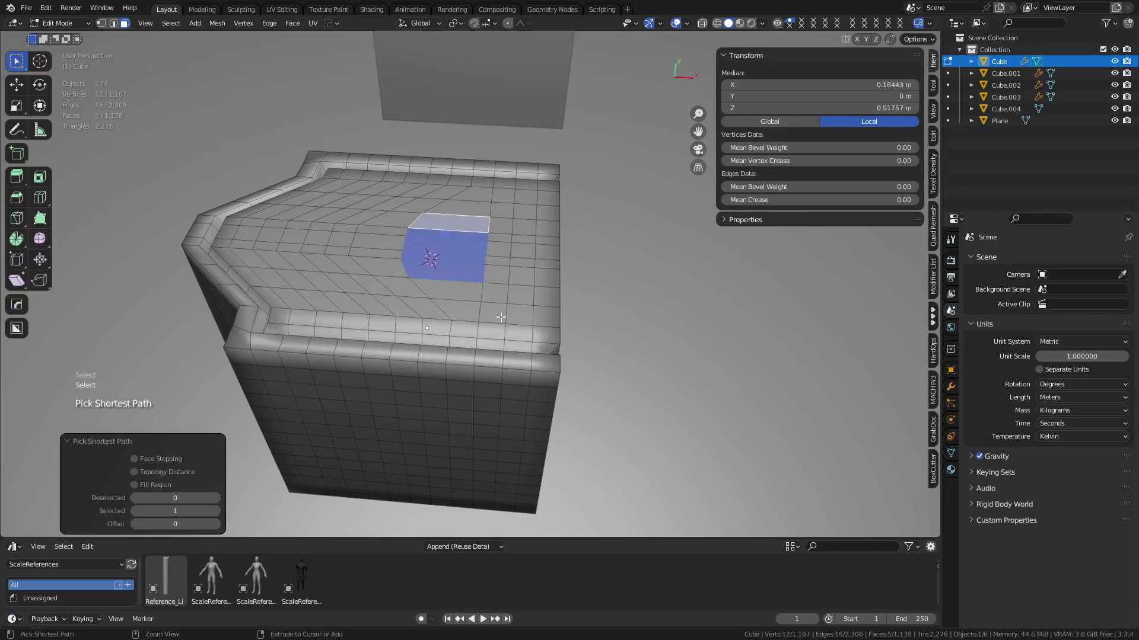
key(a)
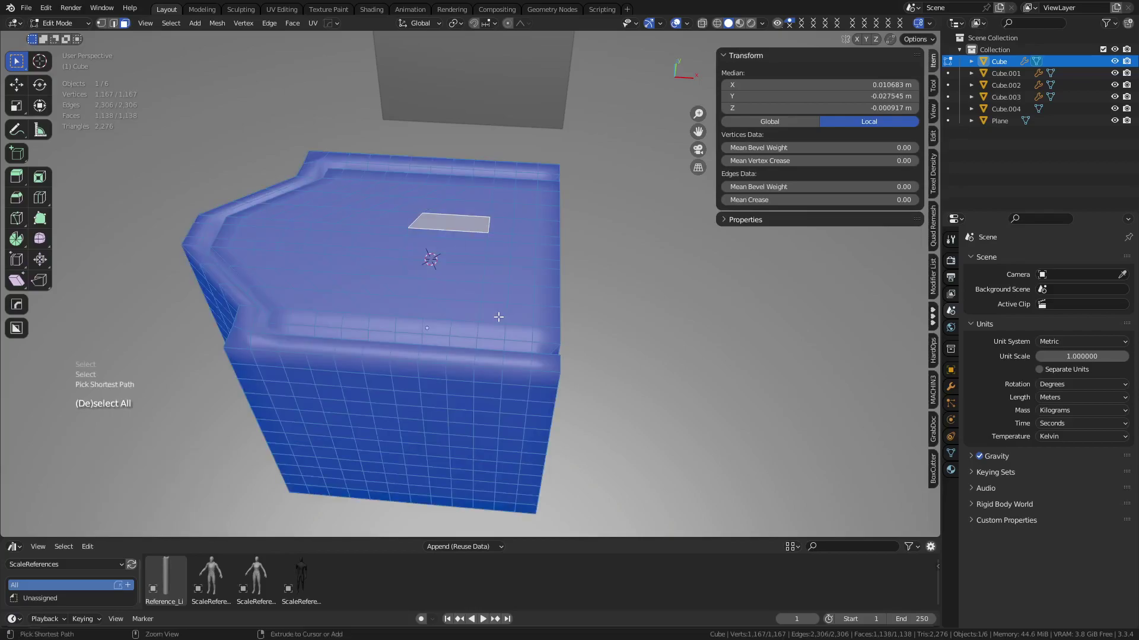
key(3)
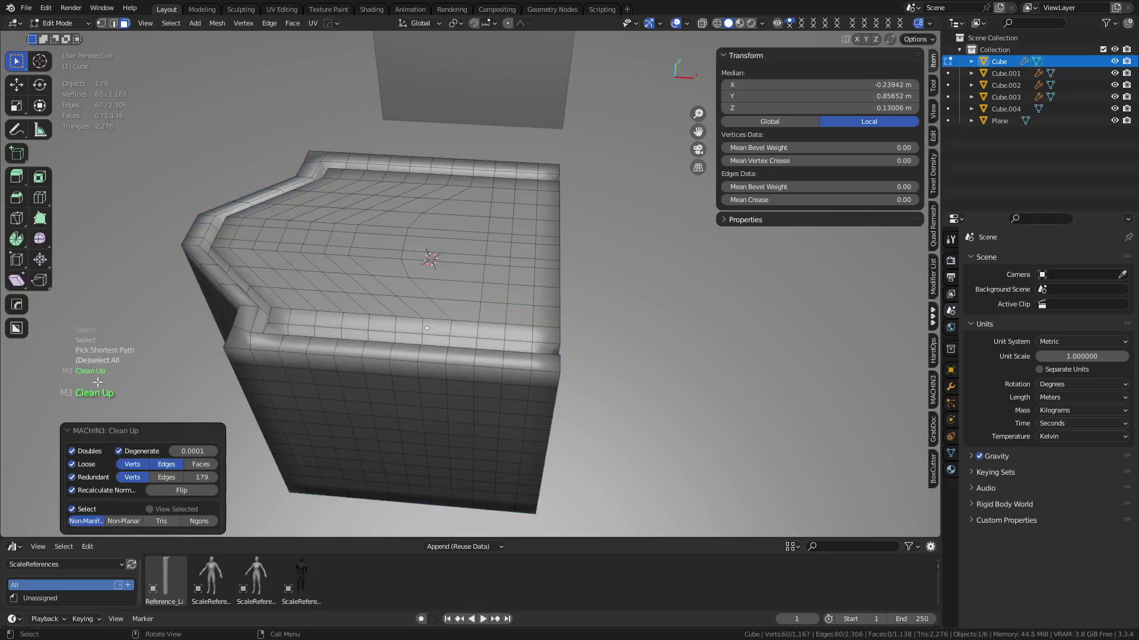
key(3)
key(3)
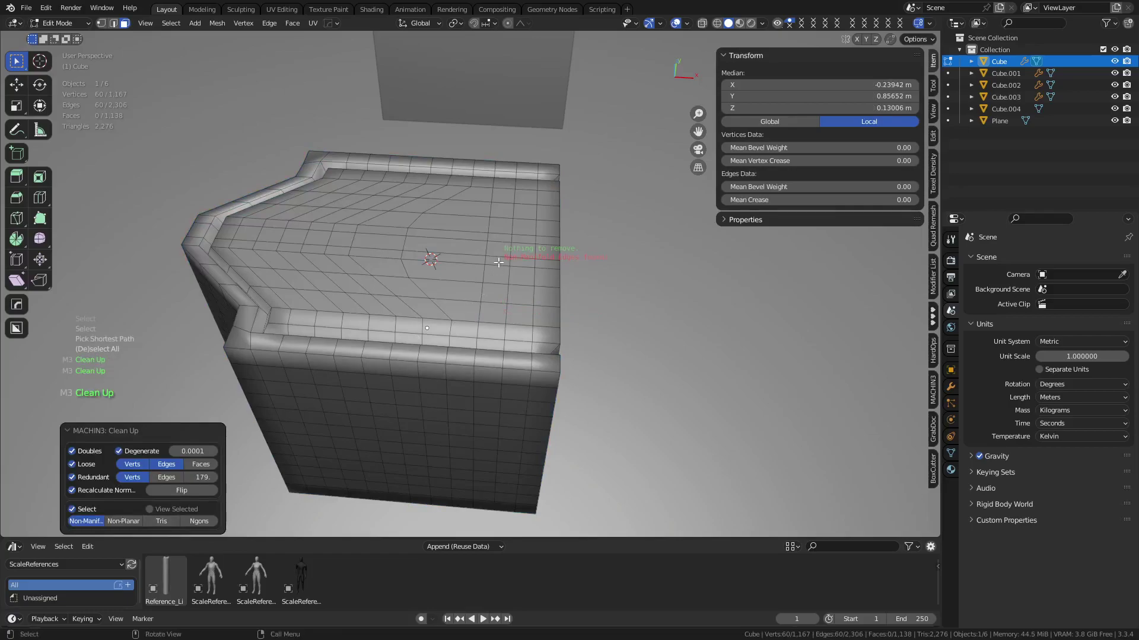
key(3)
middle_drag(381, 278, 521, 305)
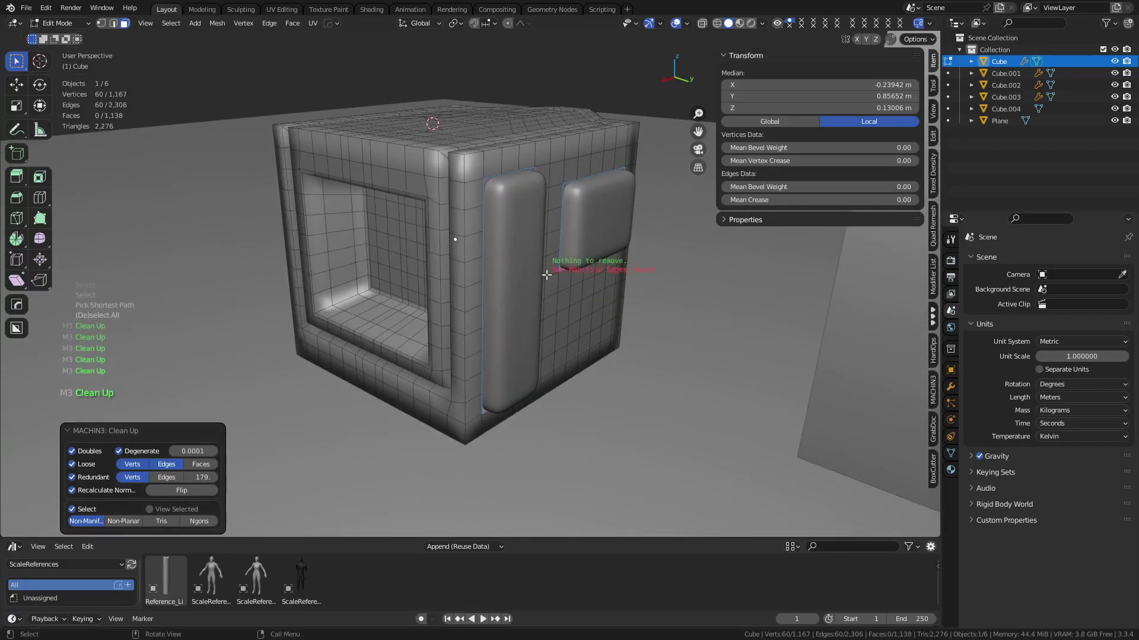
middle_drag(546, 274, 517, 265)
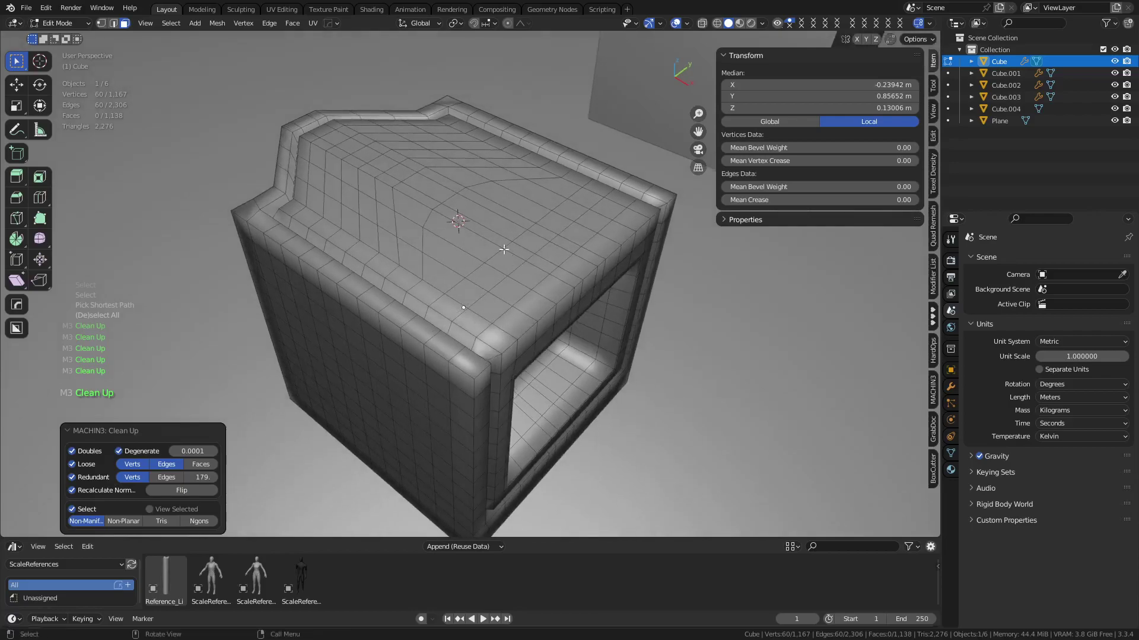
Step: Select a path of faces in the middle of the top surface and create a separate mesh from them with Smart Face
click(452, 251)
ctrl+click(538, 199)
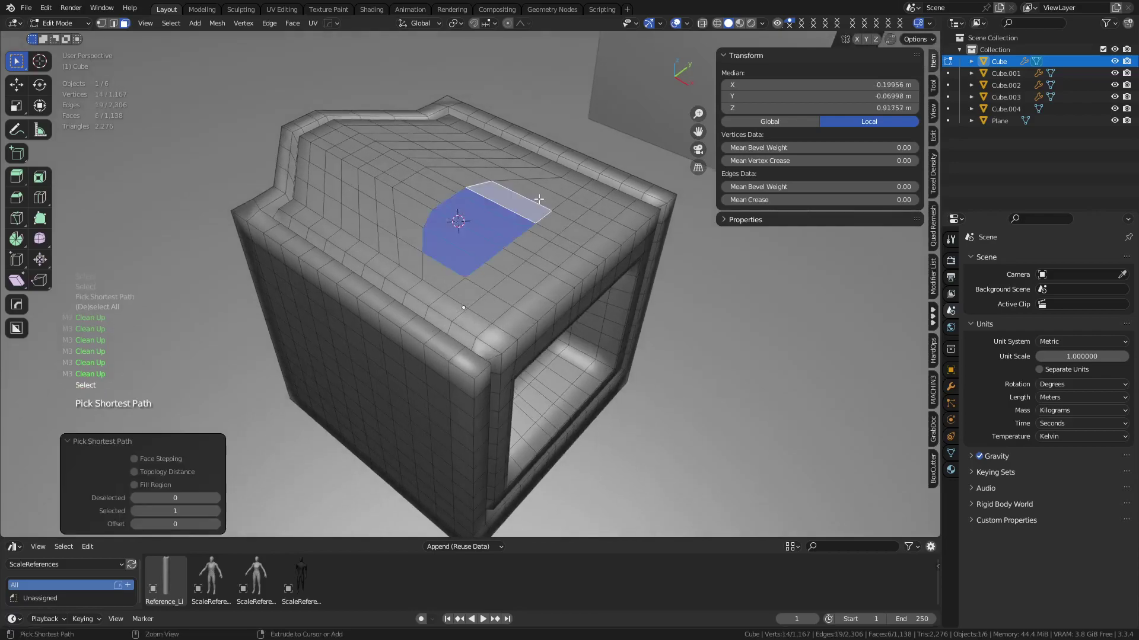
ctrl+click(539, 198)
key(f)
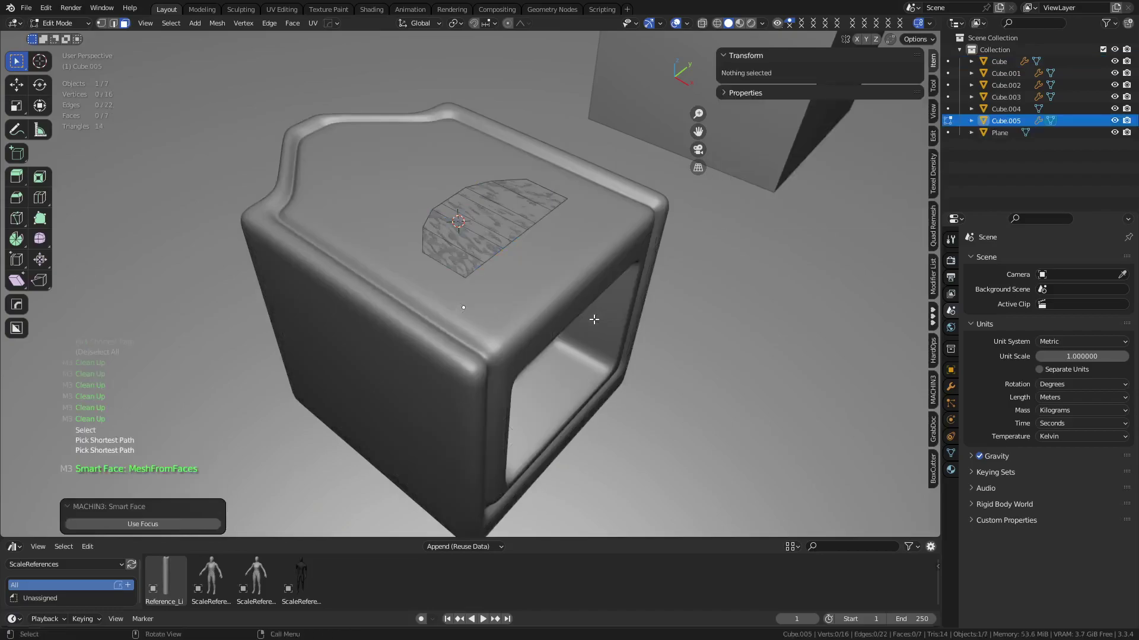
Step: Extrude all faces of the new mesh upward about 0.19 m and return to object mode
key(e)
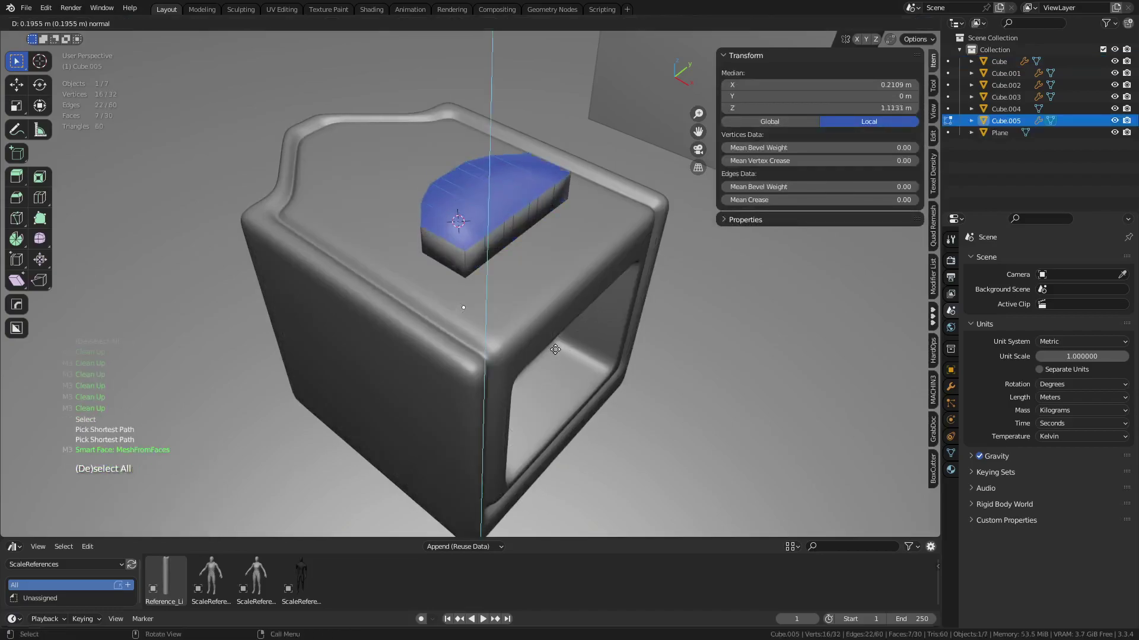
click(560, 353)
key(ctrl+Tab)
click(460, 336)
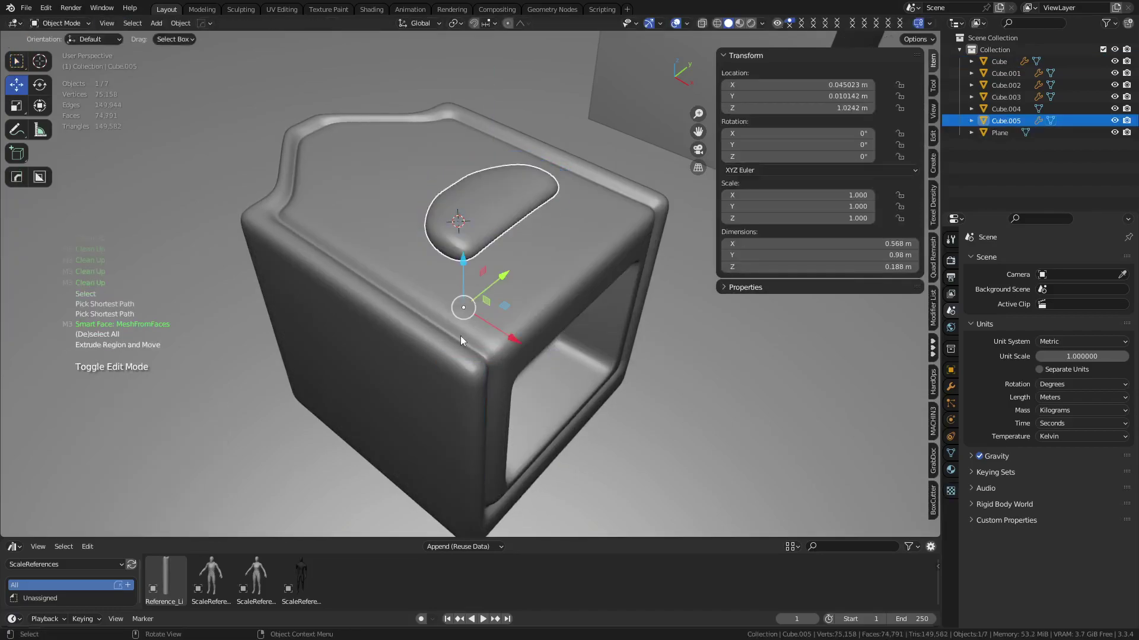
Step: Delete the hidden bottom faces of the extruded piece using X-ray view, then return to object mode with X-ray off
middle_drag(460, 335, 536, 323)
key(Tab)
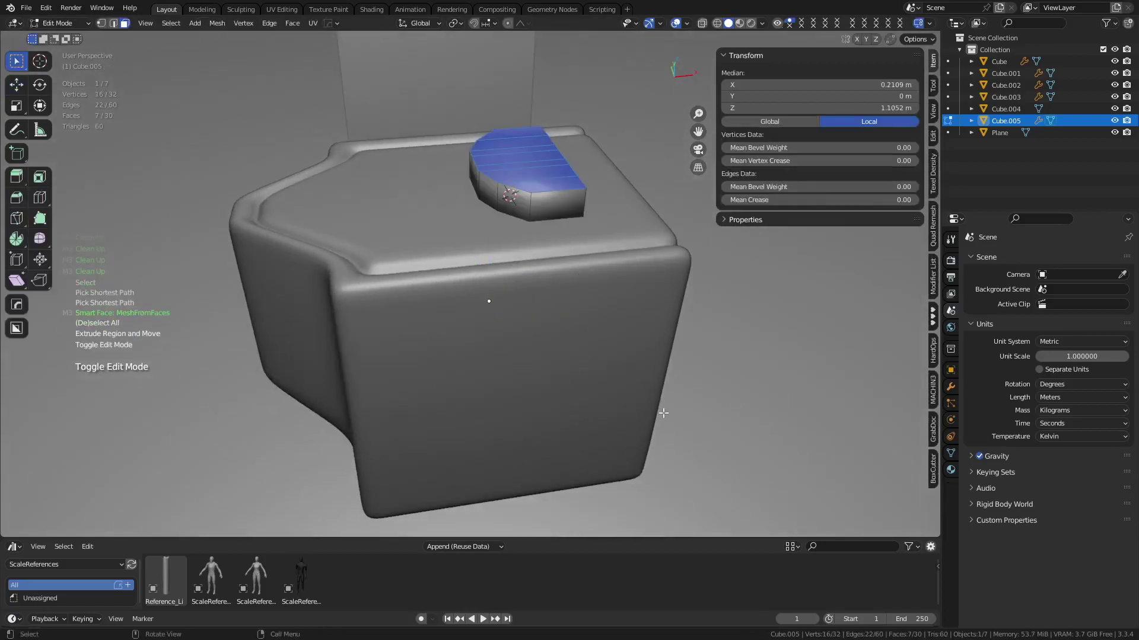
key(alt+z)
key(ctrl+KP_Add)
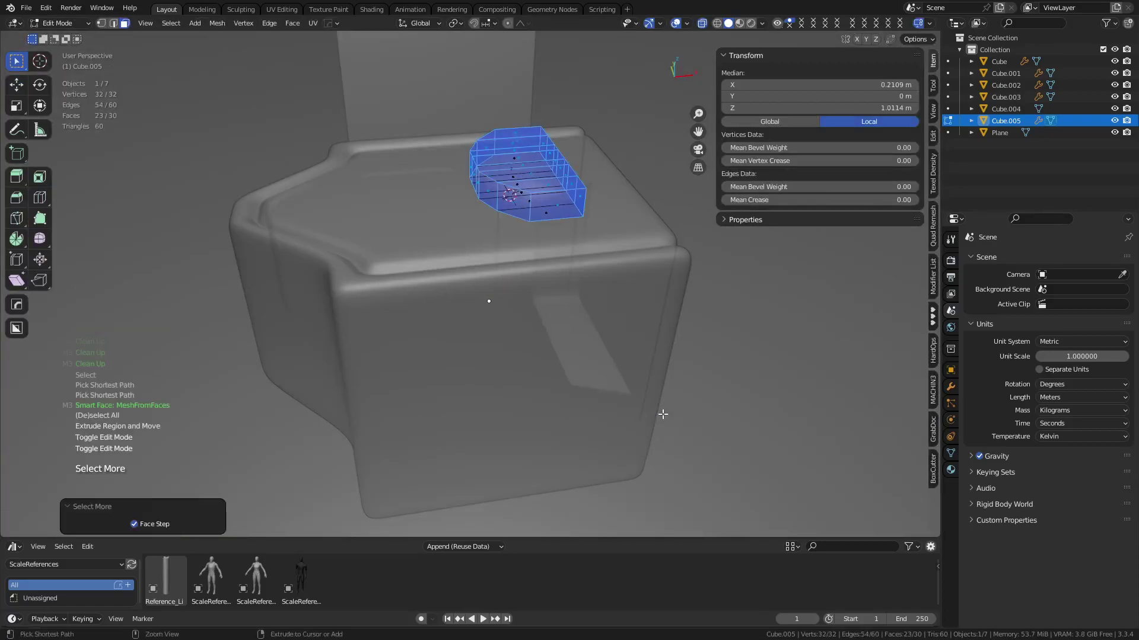
key(ctrl+i)
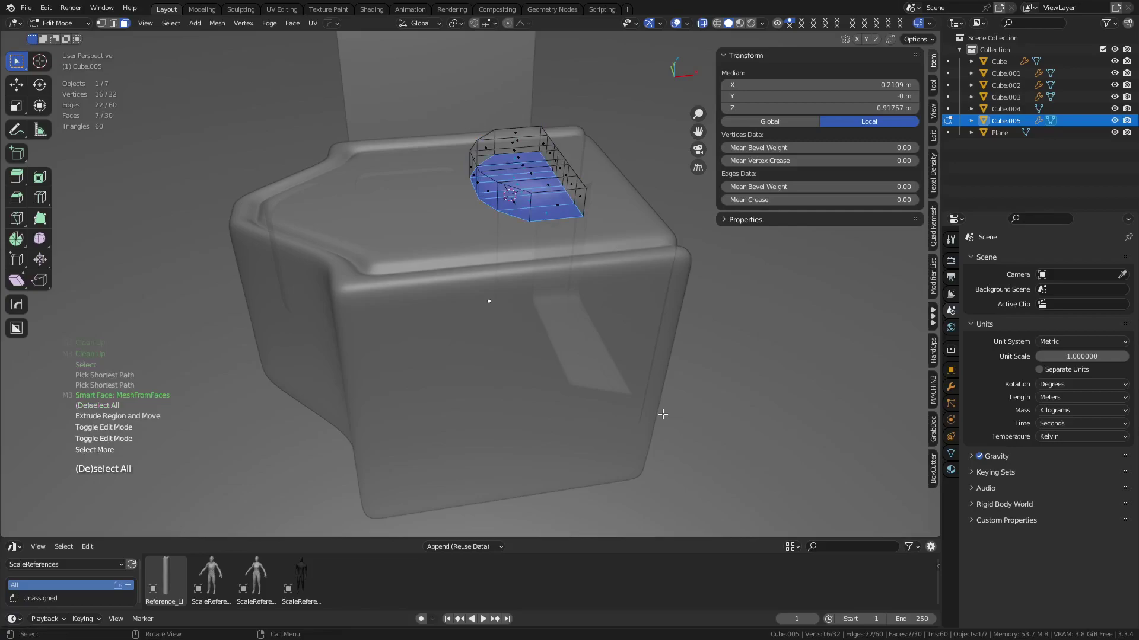
key(x)
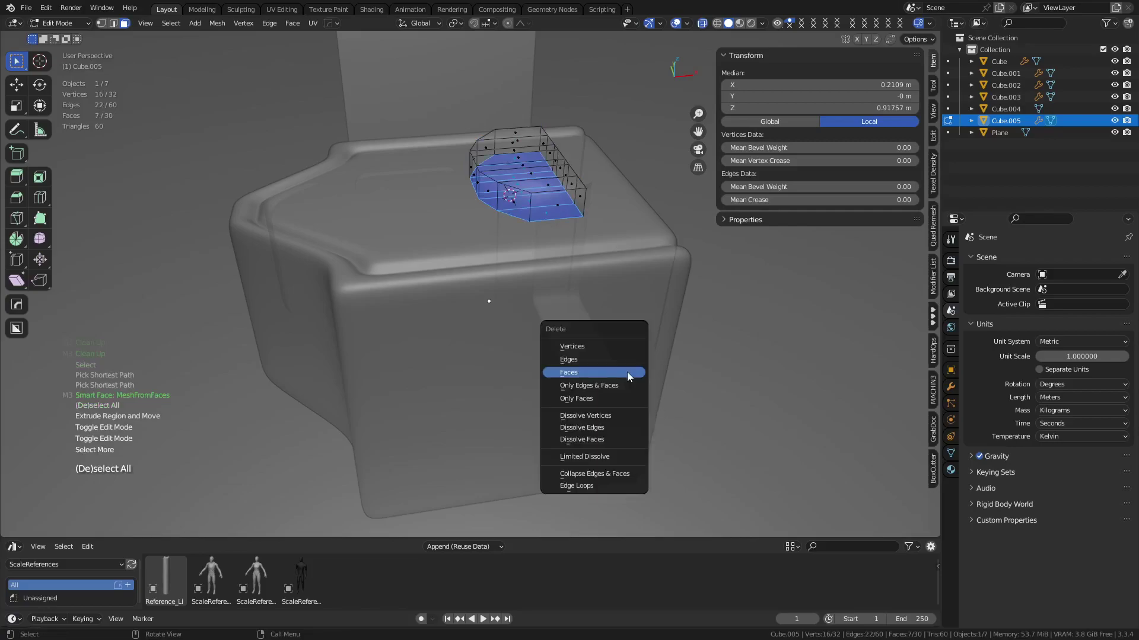
click(627, 372)
key(Tab)
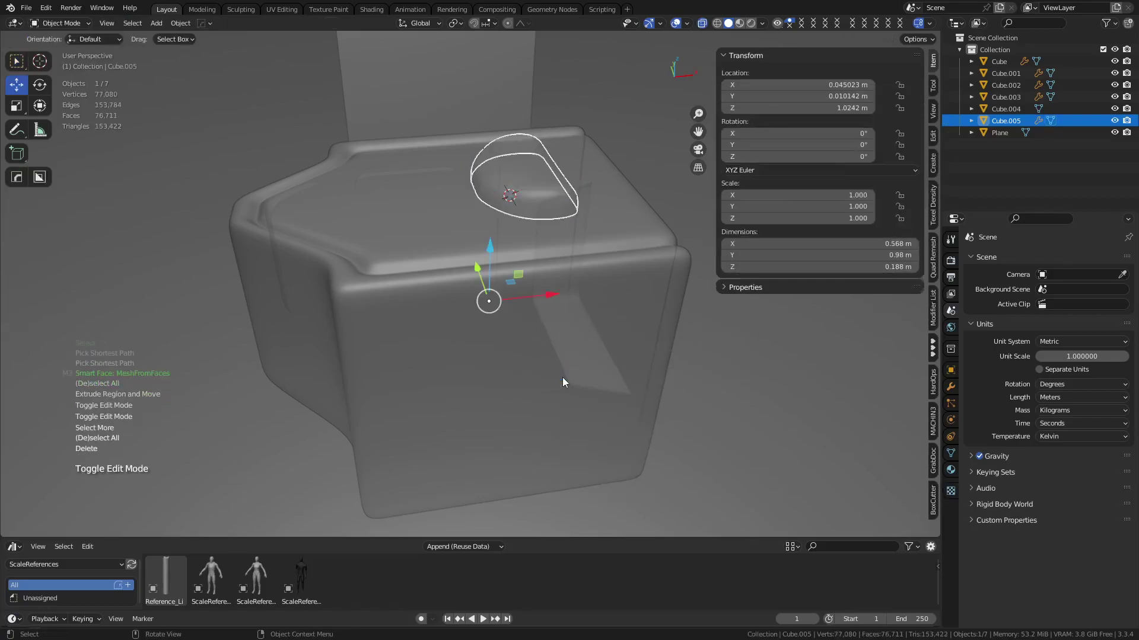
key(alt+z)
middle_drag(493, 359, 582, 346)
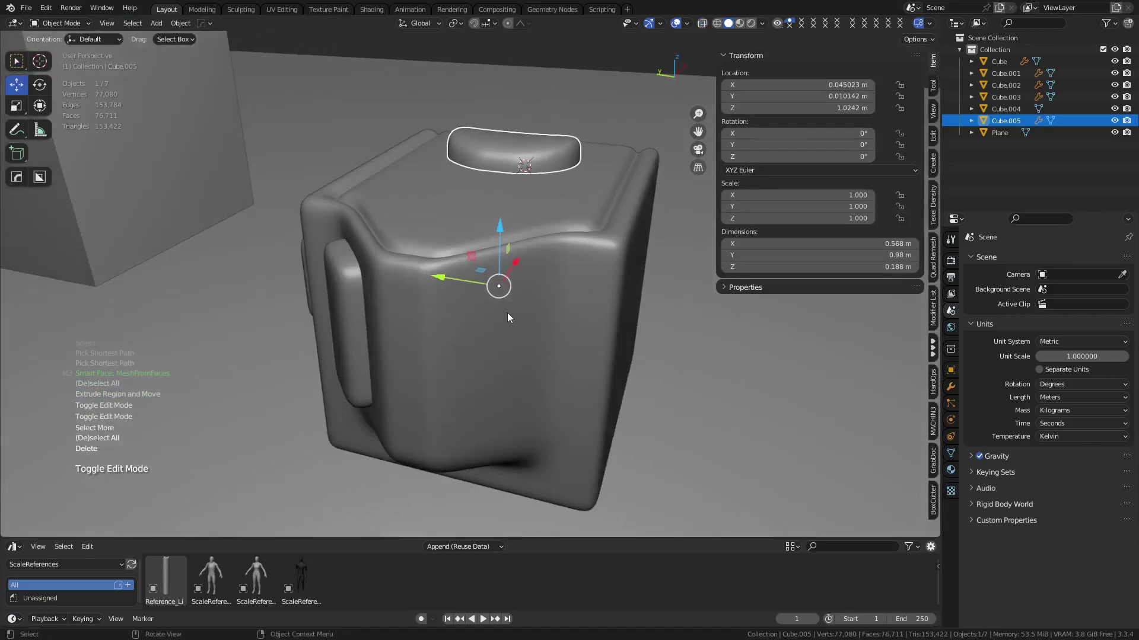
Step: Turn on the wireframe overlay, select the main cube and open it for editing in edge selection mode
key(shift+z)
scroll(507, 312, down, 3)
click(499, 302)
scroll(567, 360, up, 3)
key(ctrl+Tab)
key(ctrl+Tab)
key(Tab)
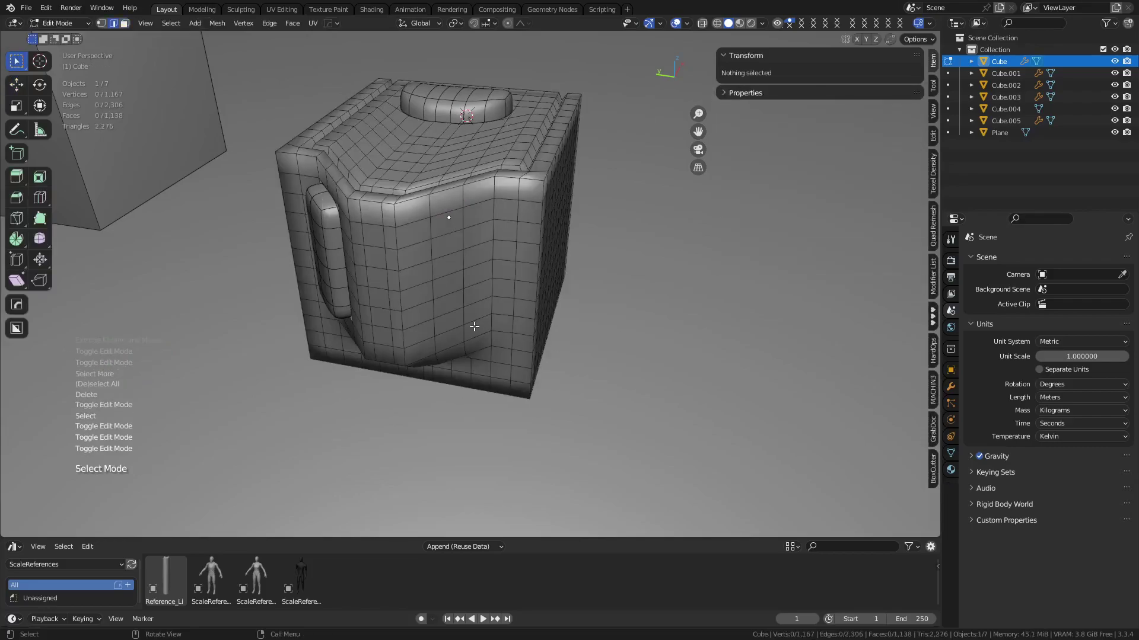
Step: Turn a single edge on the cube's angled side through its successive orientations with Smart Edge
click(431, 288)
key(2)
key(2)
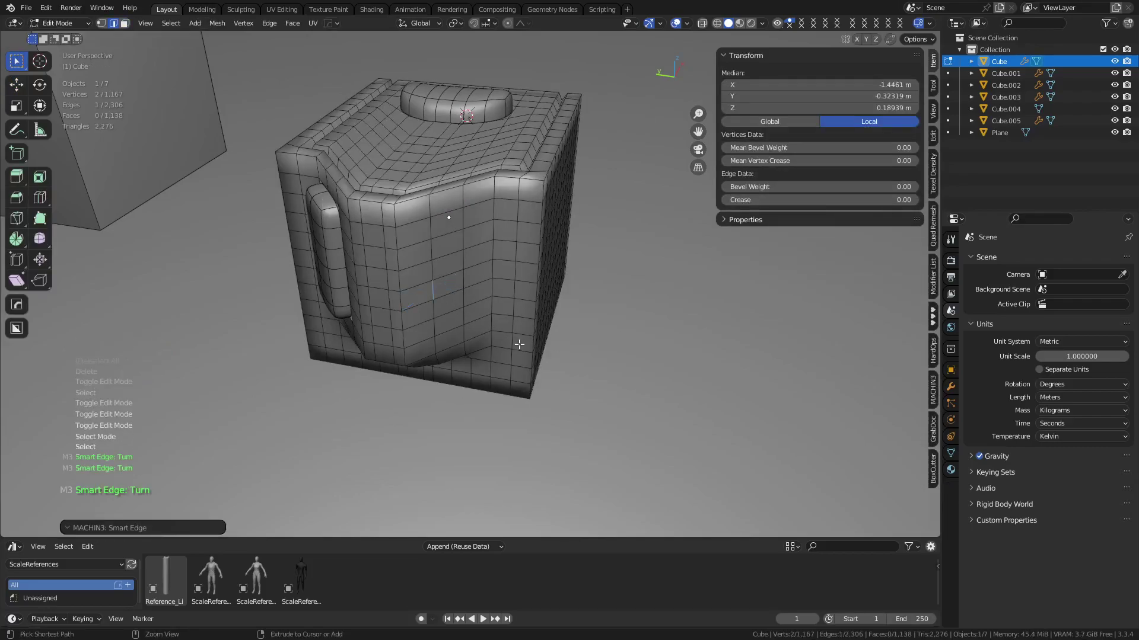
key(2)
Step: Try Smart Edge's Turn on two and on three stacked horizontal edges of the angled side, undoing each turn
shift+click(453, 298)
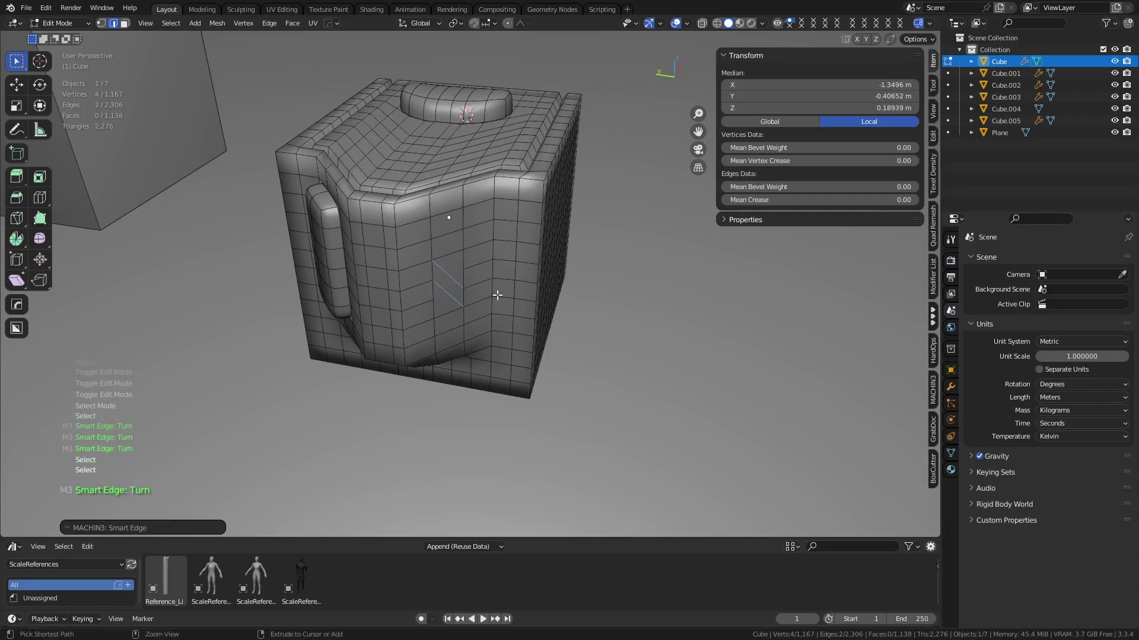
key(ctrl+z)
shift+click(453, 256)
key(2)
key(ctrl+z)
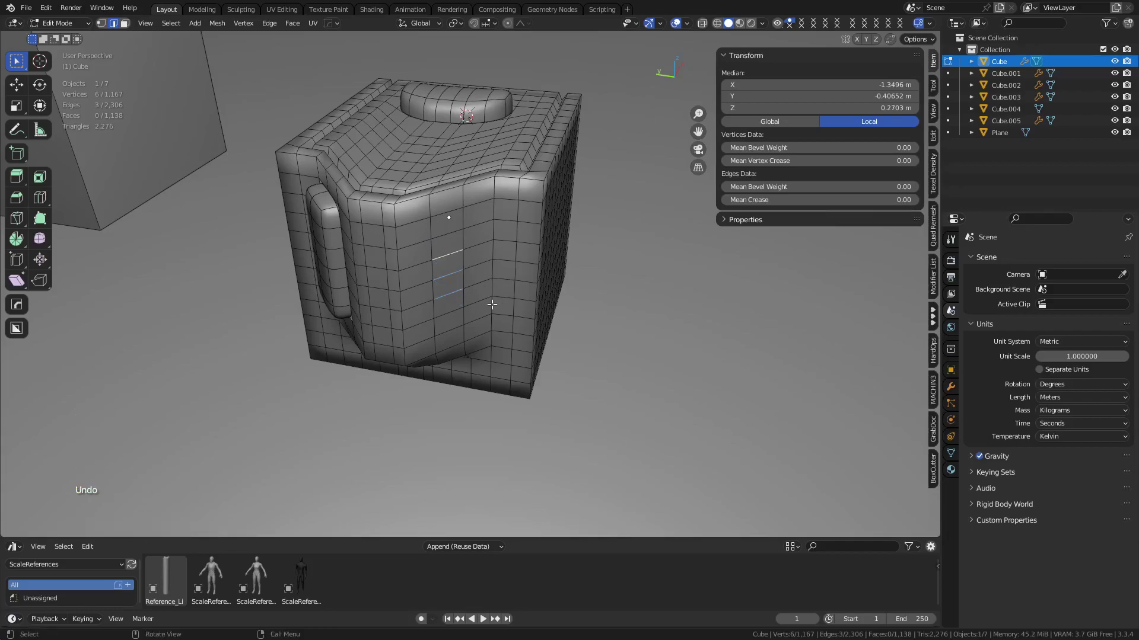
Step: Try creating a face from the three selected edges with Smart Face, cancel moving it and undo the face
key(f)
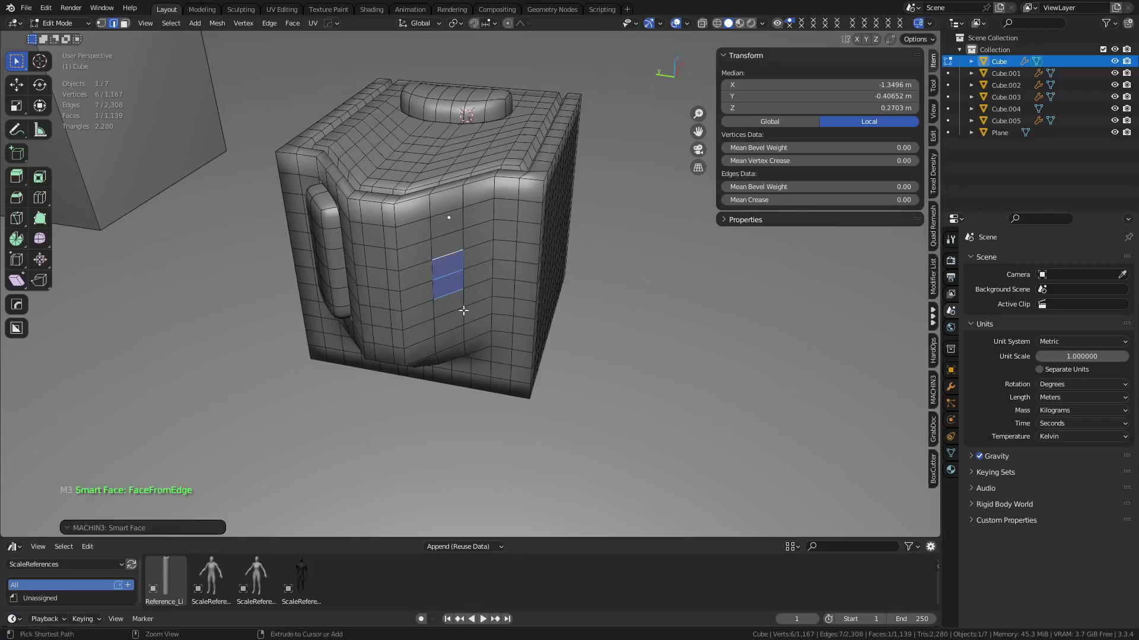
key(e)
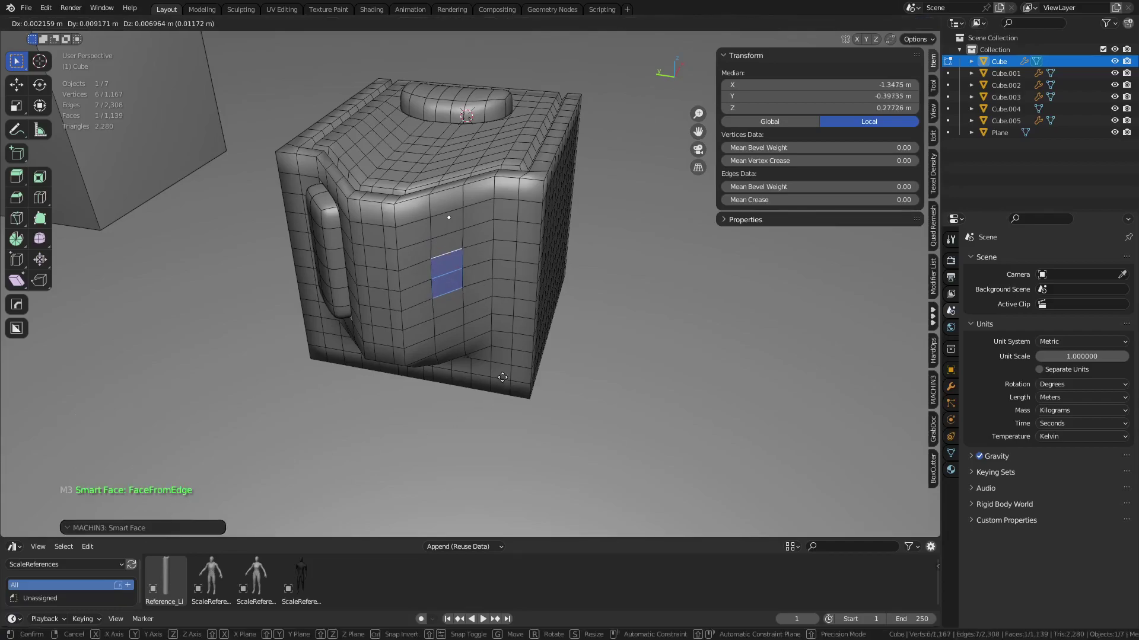
key(Escape)
key(ctrl+z)
Step: Select a rectangular region of faces in the middle of the cube's flat side and delete them to make an opening
key(3)
middle_drag(525, 350, 523, 327)
ctrl+shift+click(580, 210)
key(x)
click(606, 299)
Step: Select the opening's boundary edge loop, fill it with a single face using Smart Face, and select that face
key(2)
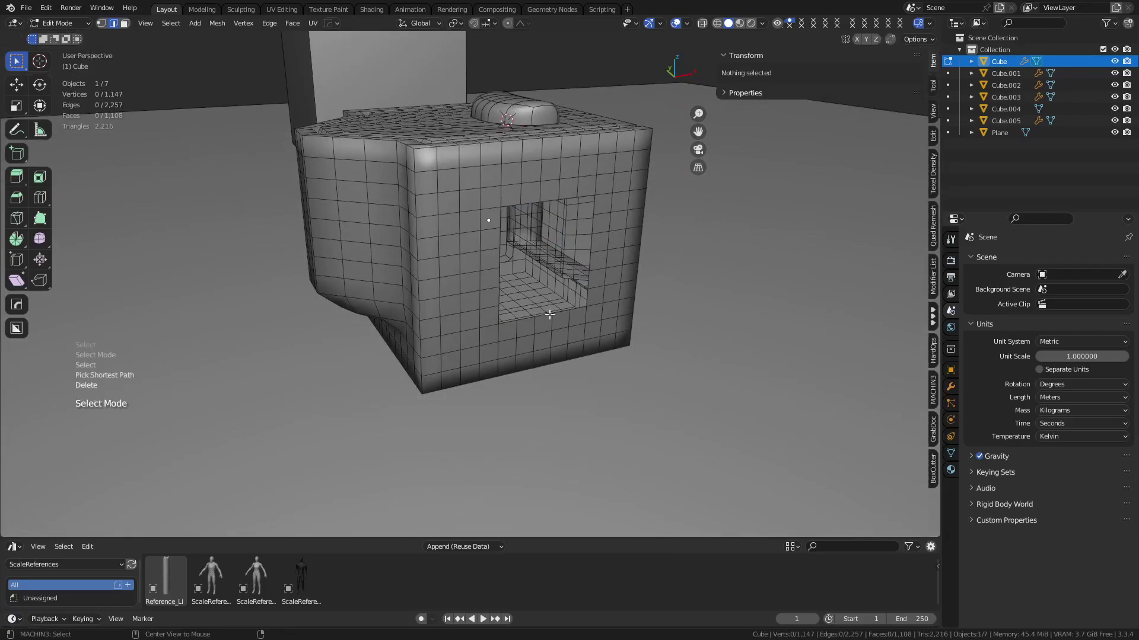
alt+click(545, 317)
key(f)
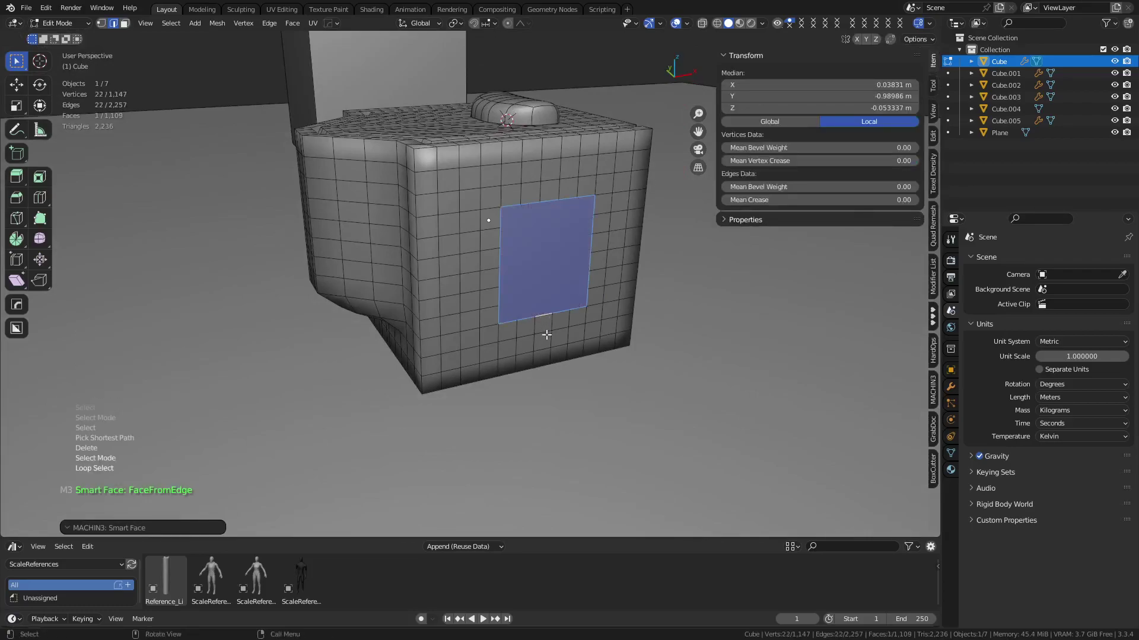
key(3)
click(538, 273)
shift+middle_drag(624, 345, 601, 340)
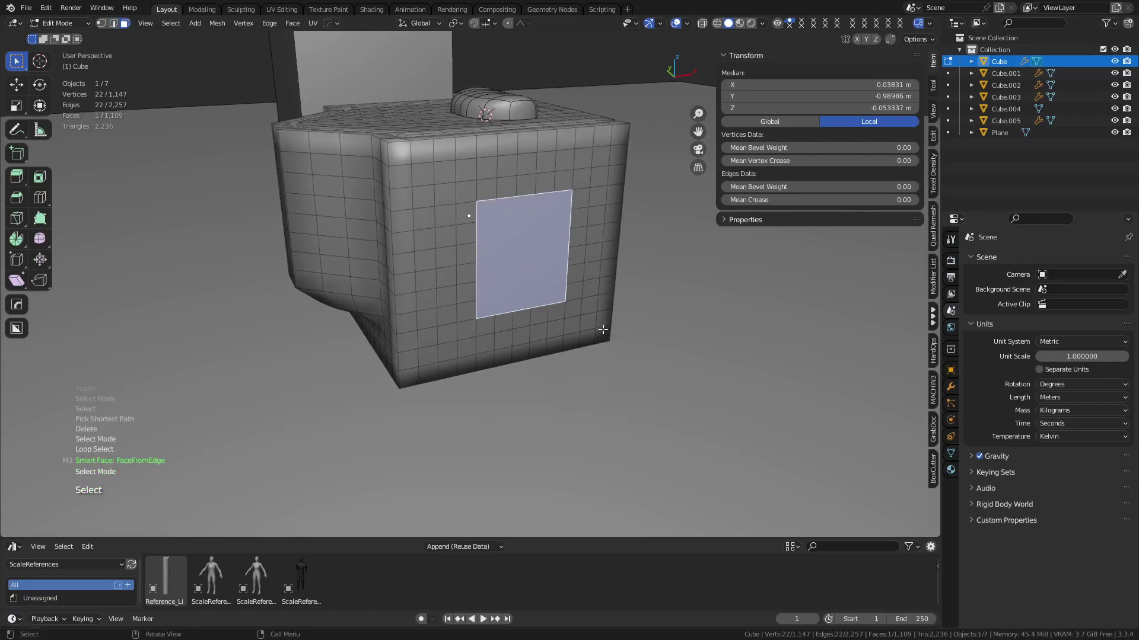
Step: Delete the face filling the opening on the cube's flat side
key(2)
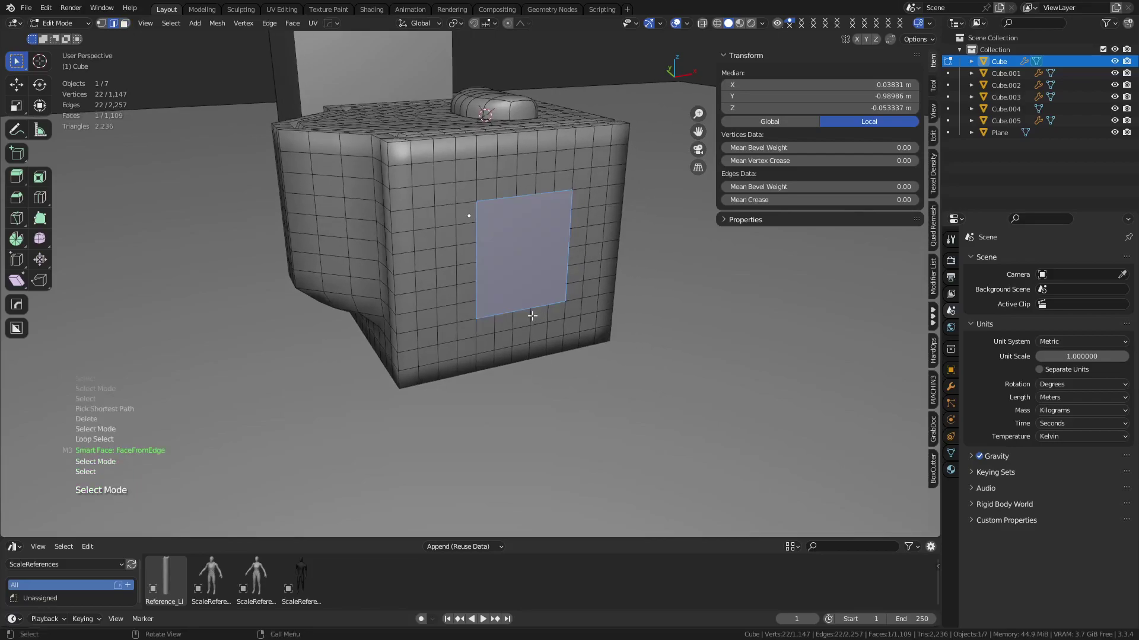
key(x)
click(539, 278)
click(474, 255)
middle_drag(498, 291, 424, 294)
Step: Select the column of seven faces beside the opening, try Smart Face on its vertices, and undo the result
key(3)
click(347, 173)
ctrl+click(348, 288)
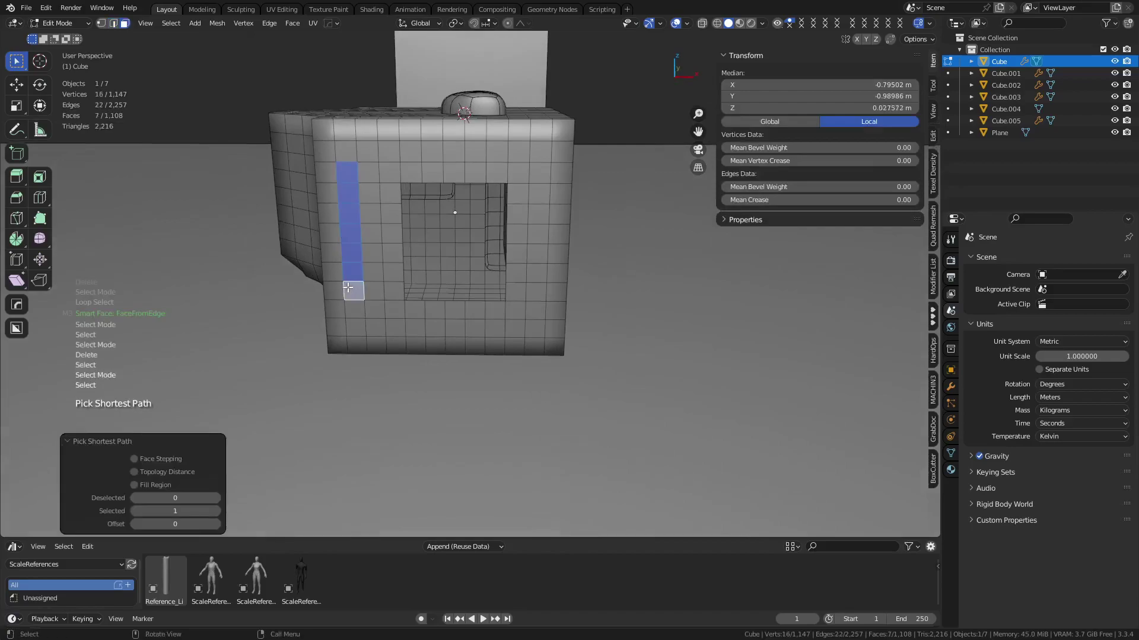
key(1)
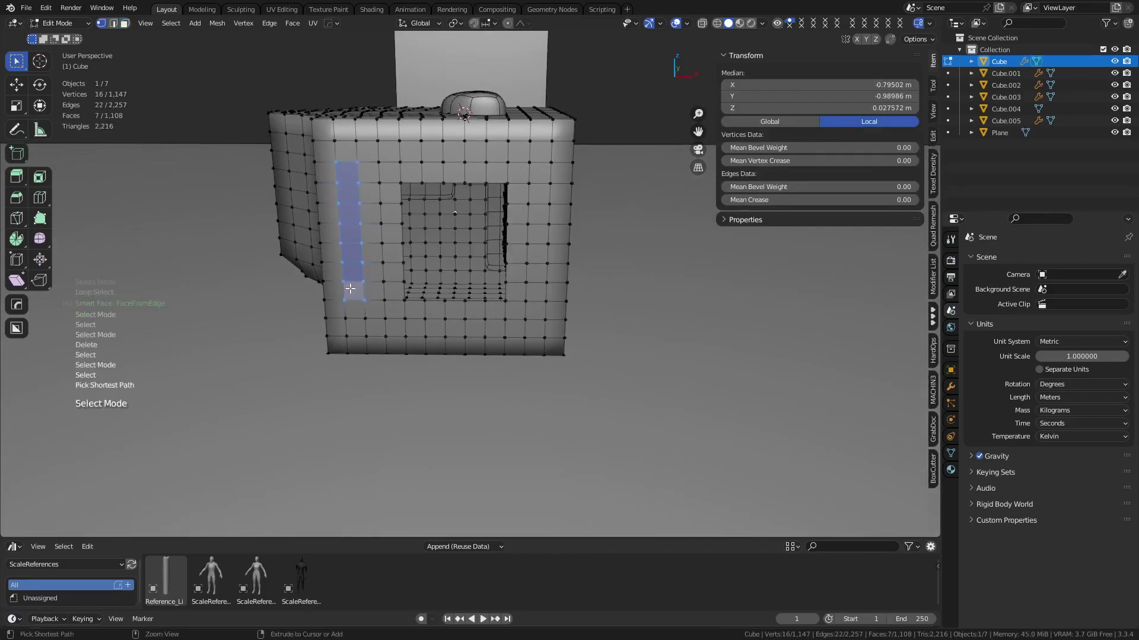
key(f)
key(2)
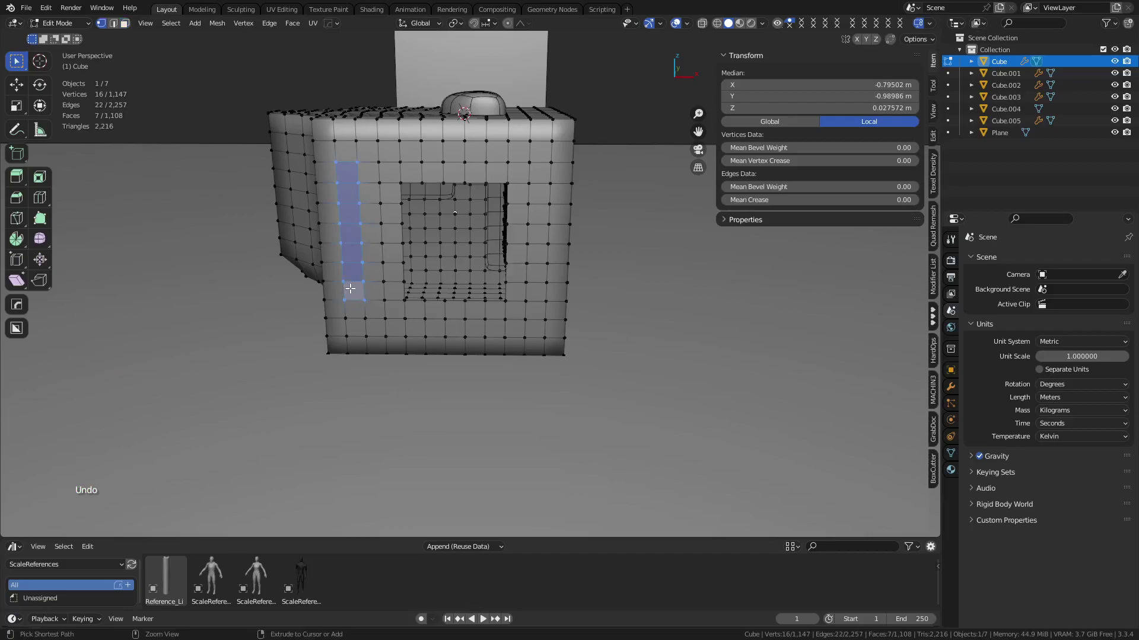
key(ctrl+z)
Step: Run MACHIN3 Clean Up on the cube to select its non-manifold edges, undoing and repeating it, and examine the open boundaries
key(3)
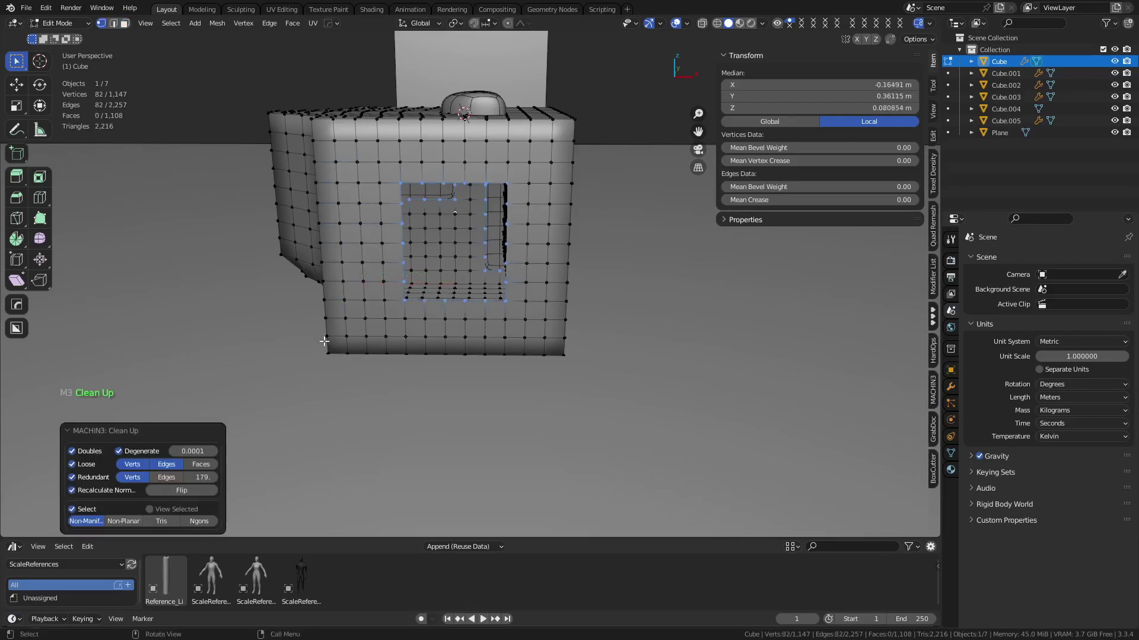
key(ctrl+z)
key(3)
middle_drag(450, 308, 486, 320)
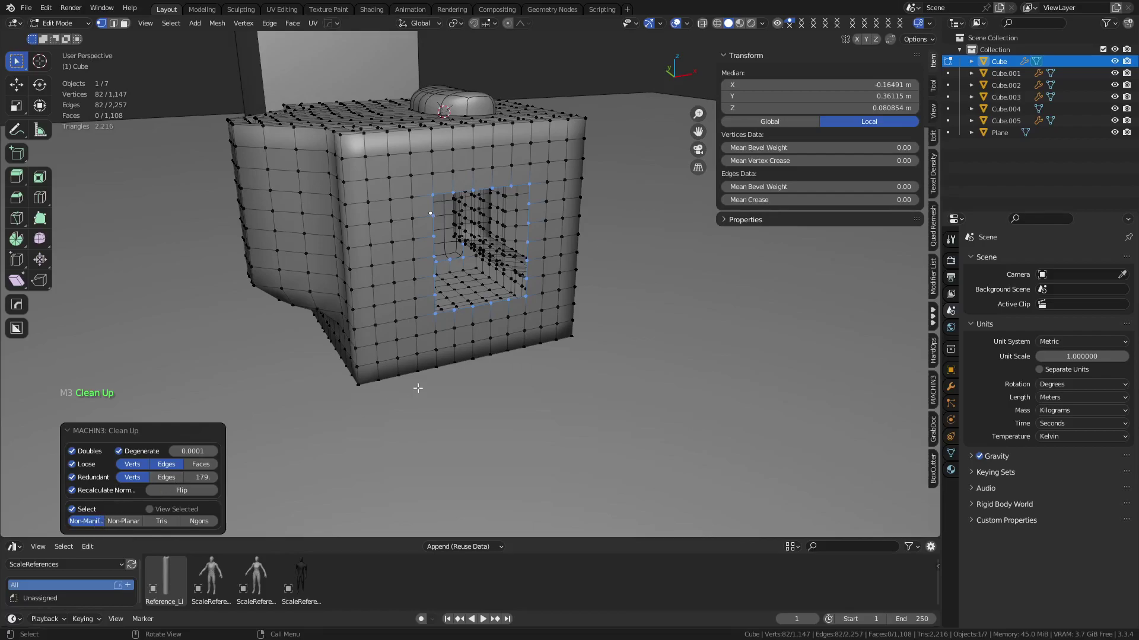
scroll(418, 388, down, 1)
middle_drag(418, 388, 441, 383)
Step: Return to object mode, hide the wireframe overlay and view the smoothed cube from farther away
key(Tab)
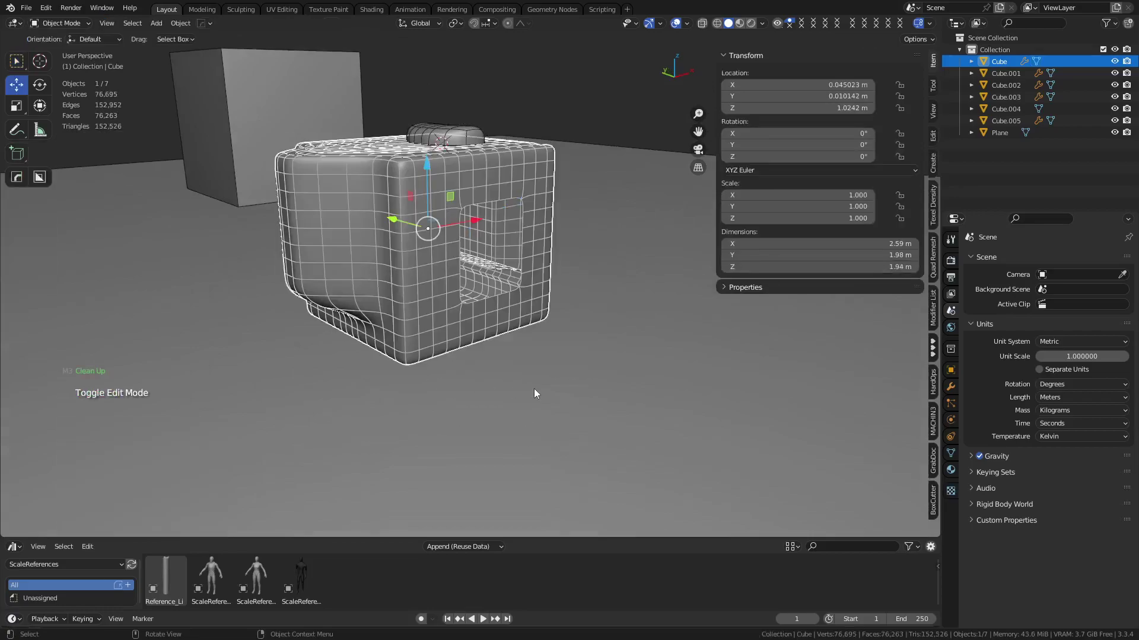
scroll(534, 389, down, 2)
scroll(492, 373, up, 3)
scroll(414, 263, up, 3)
scroll(501, 390, down, 4)
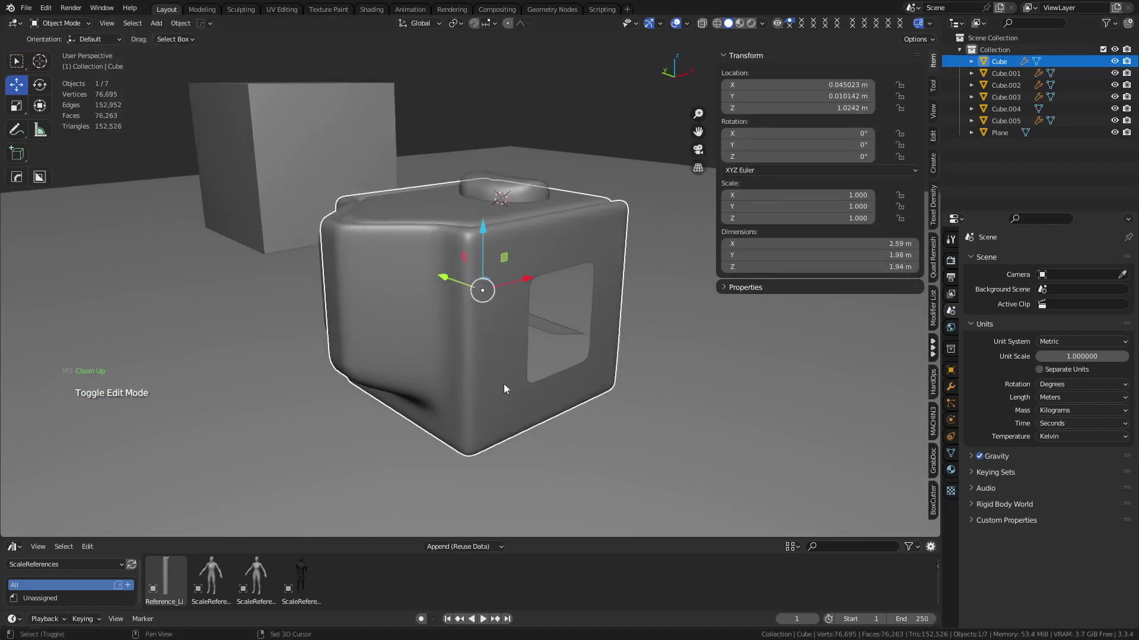
scroll(462, 294, down, 3)
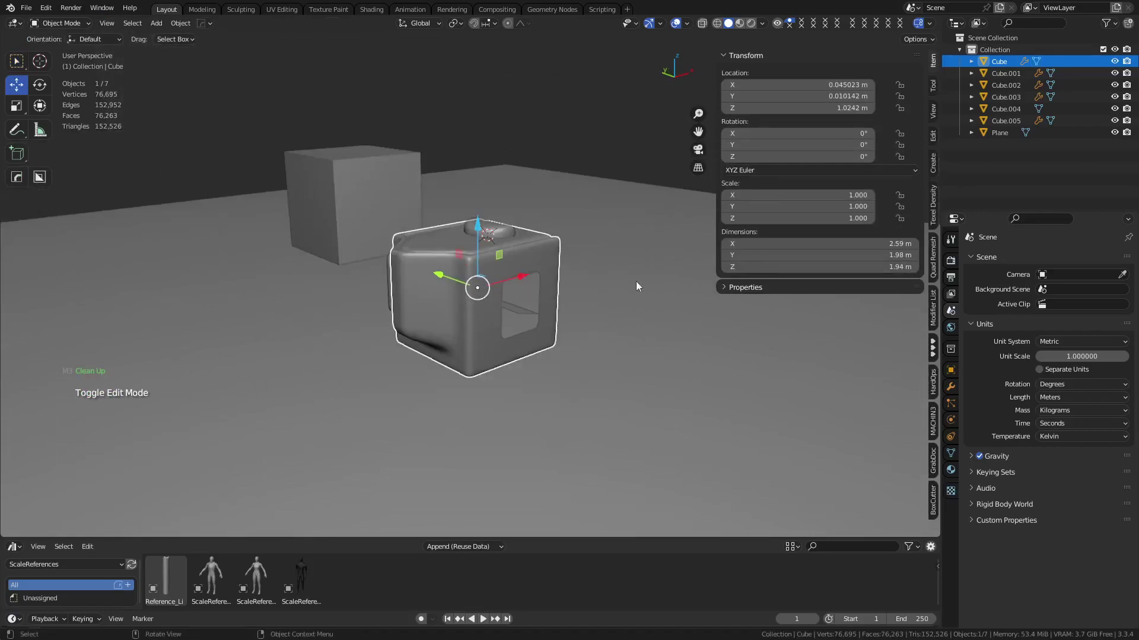
Step: Narrow the viewport sidebar and display the cube's modifier list
drag(716, 249, 788, 249)
click(934, 322)
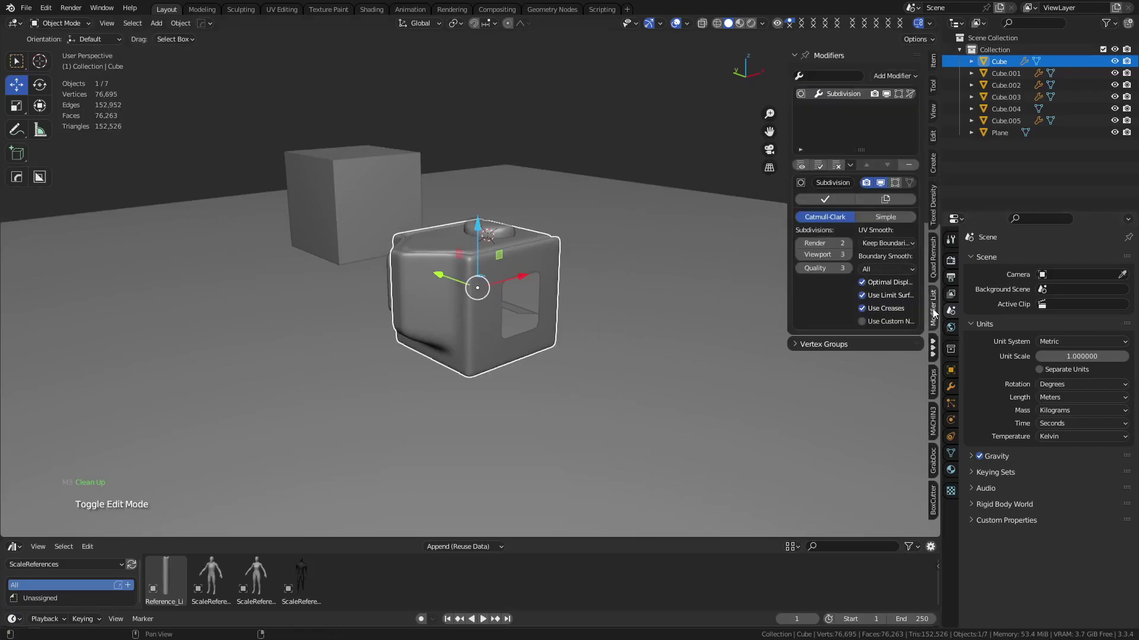
Step: Look through the viewport sidebar's pages, including KIT OPS, Bool Tool, the object transforms, GrabDoc and the view settings
scroll(929, 118, down, 4)
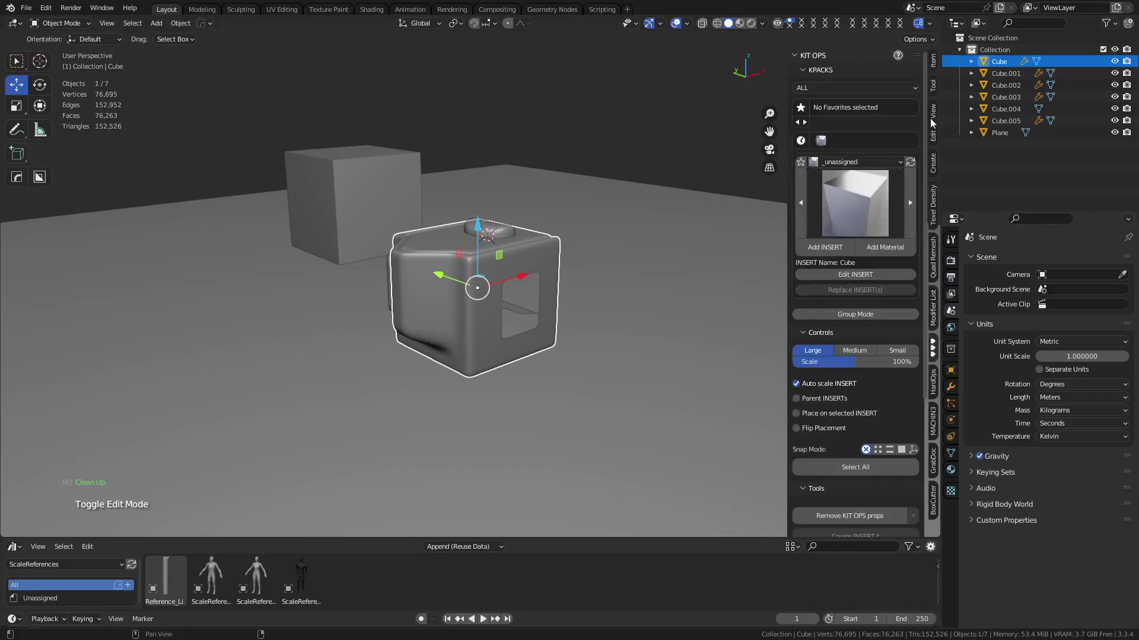
scroll(937, 146, up, 4)
scroll(936, 146, up, 7)
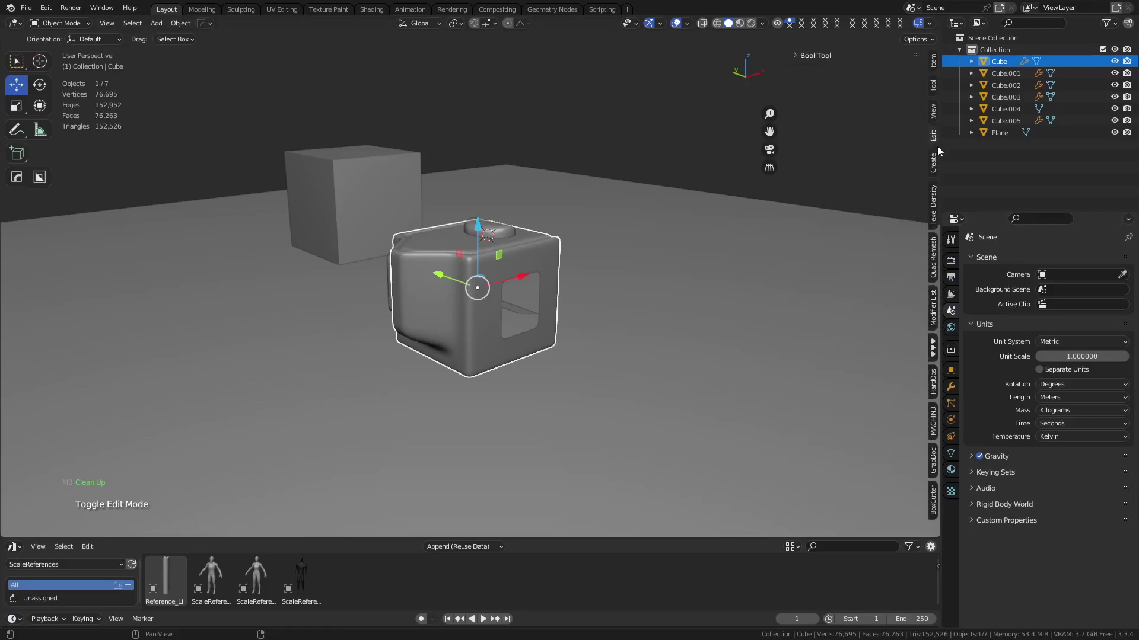
scroll(906, 418, up, 2)
scroll(907, 419, down, 5)
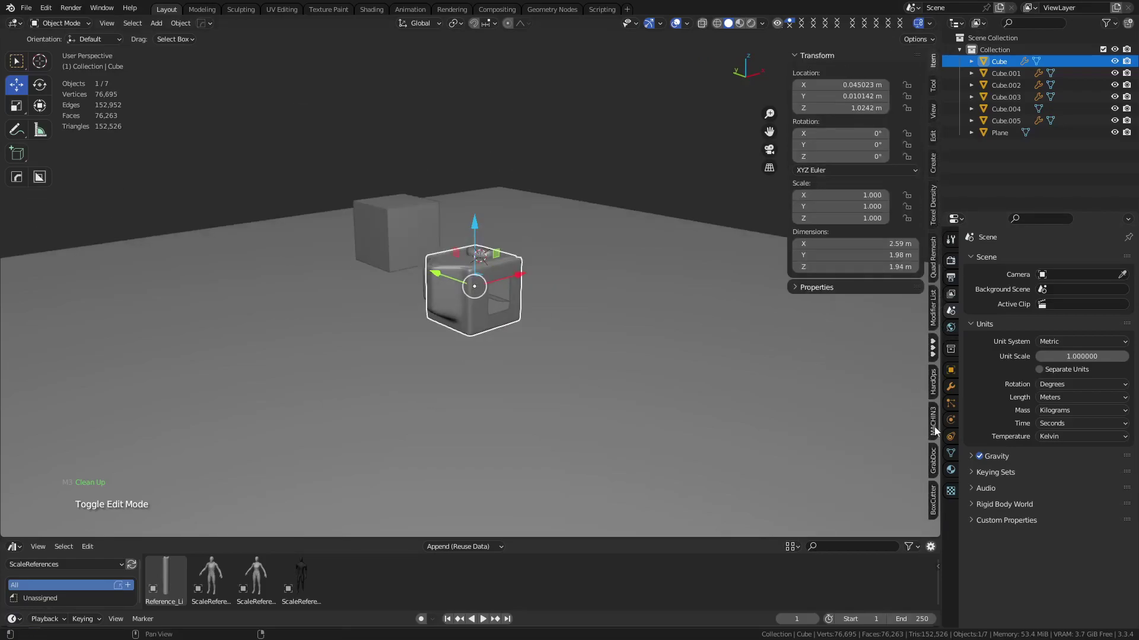
scroll(937, 426, down, 12)
scroll(934, 426, up, 7)
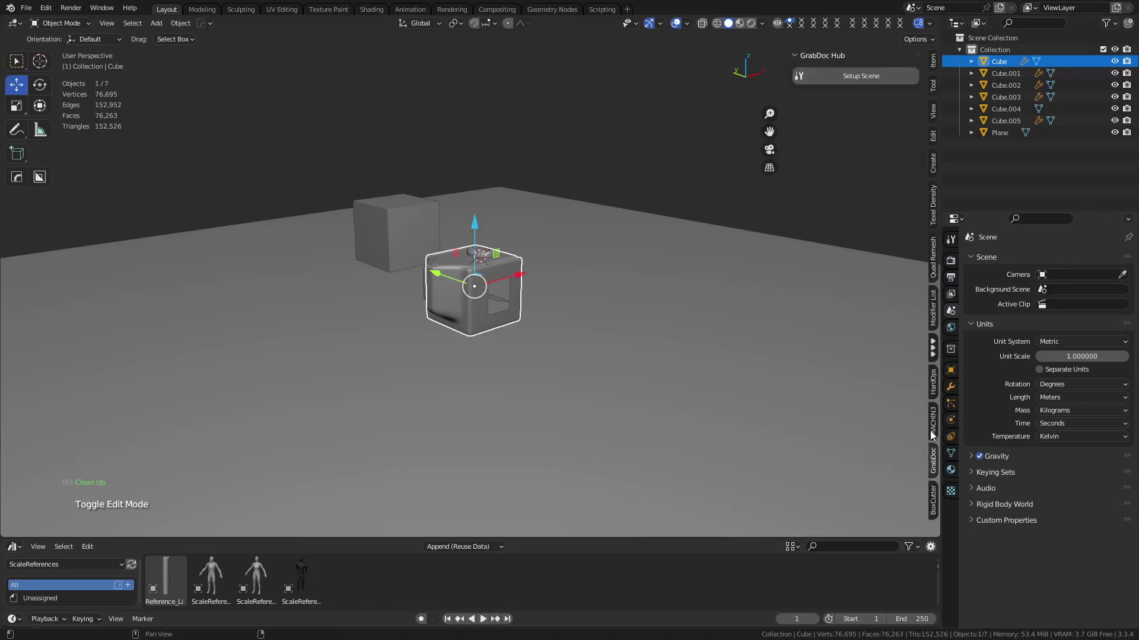
scroll(930, 431, up, 5)
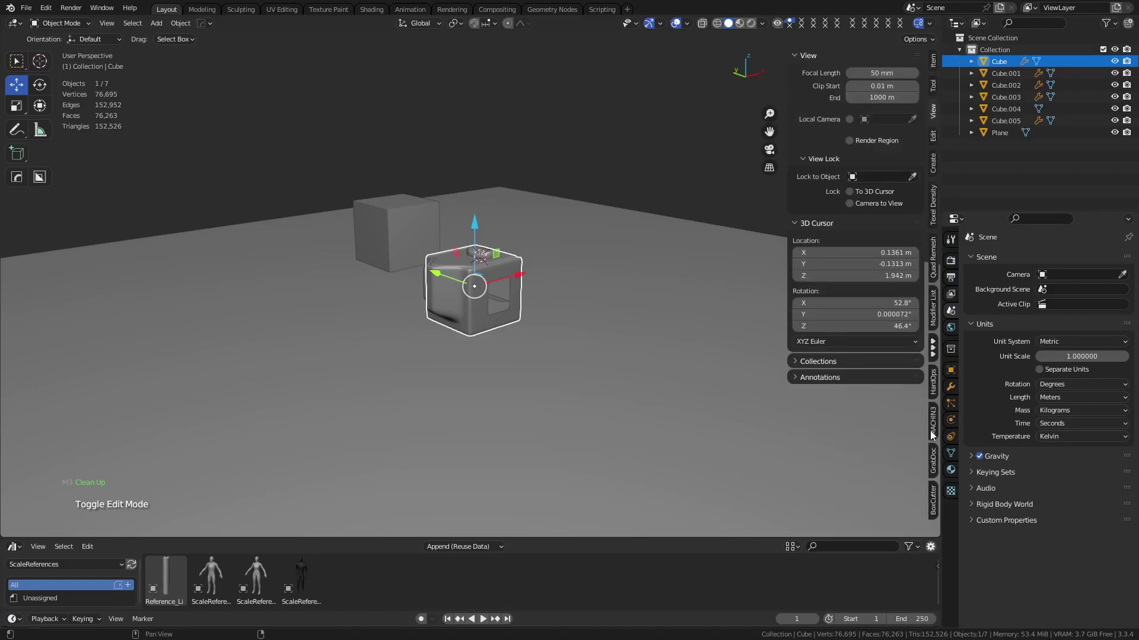
Step: Display the smoothed cube's modifier properties, collapse the collection in the outliner and deselect all objects
click(950, 387)
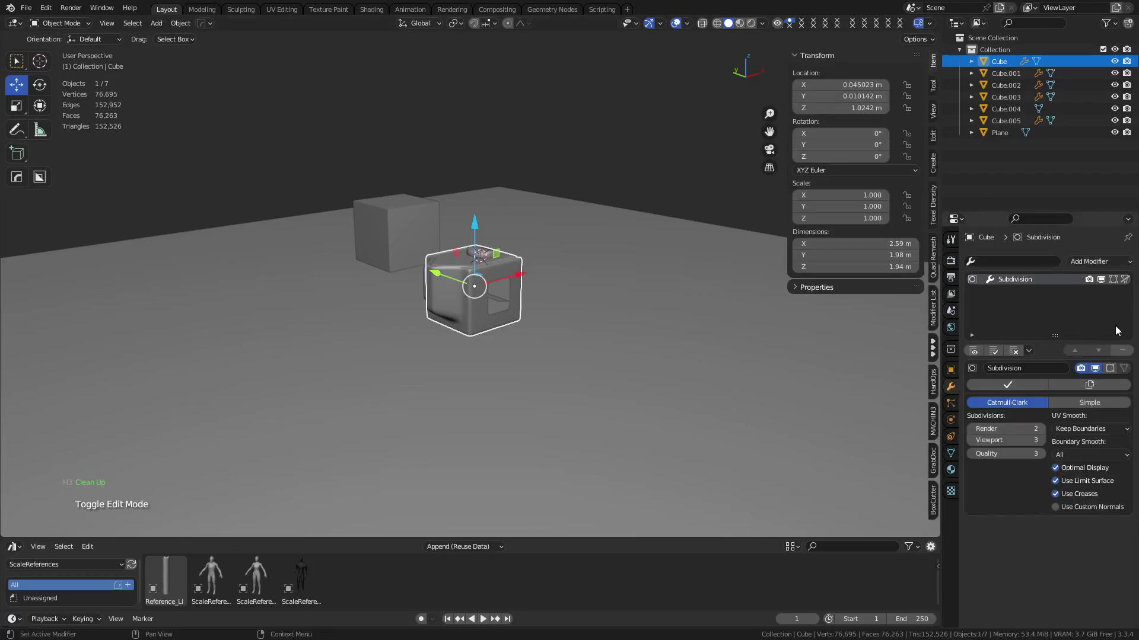
click(1097, 261)
click(960, 50)
click(583, 156)
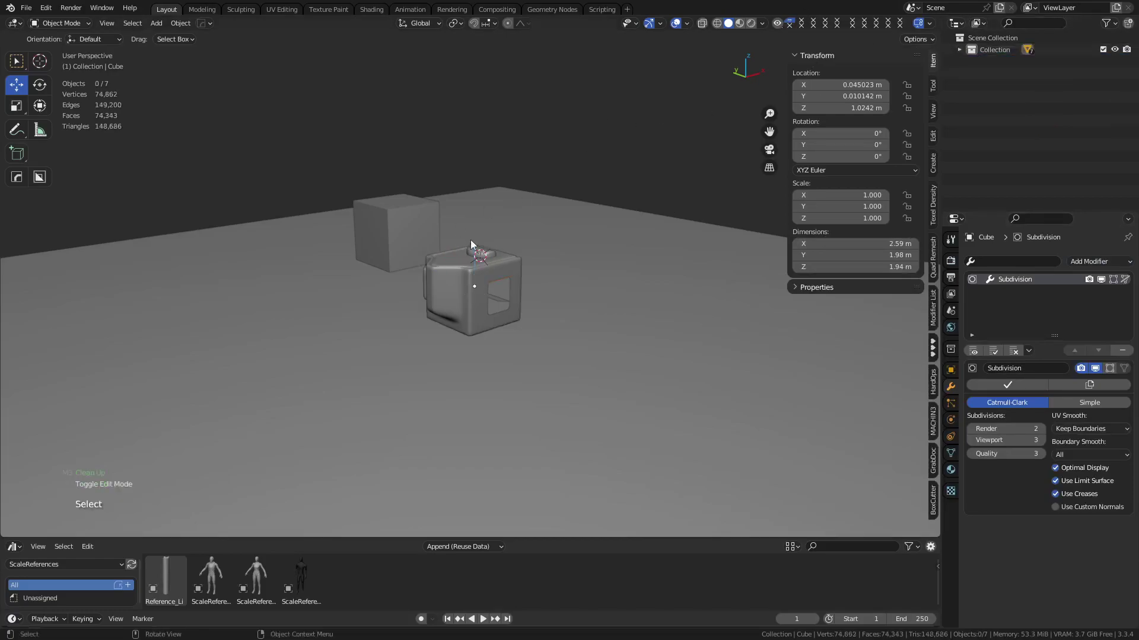
Step: Select the plain cube, activate the BoxCutter tool and return to Select Box
middle_drag(466, 243, 514, 249)
click(364, 230)
middle_drag(364, 230, 561, 273)
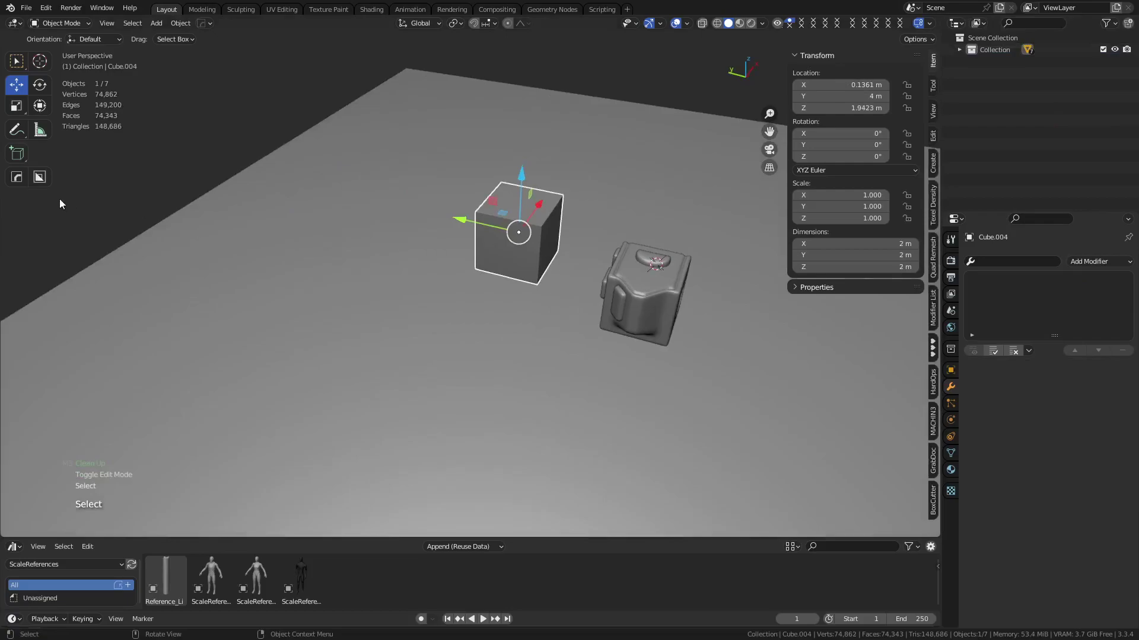
key(w)
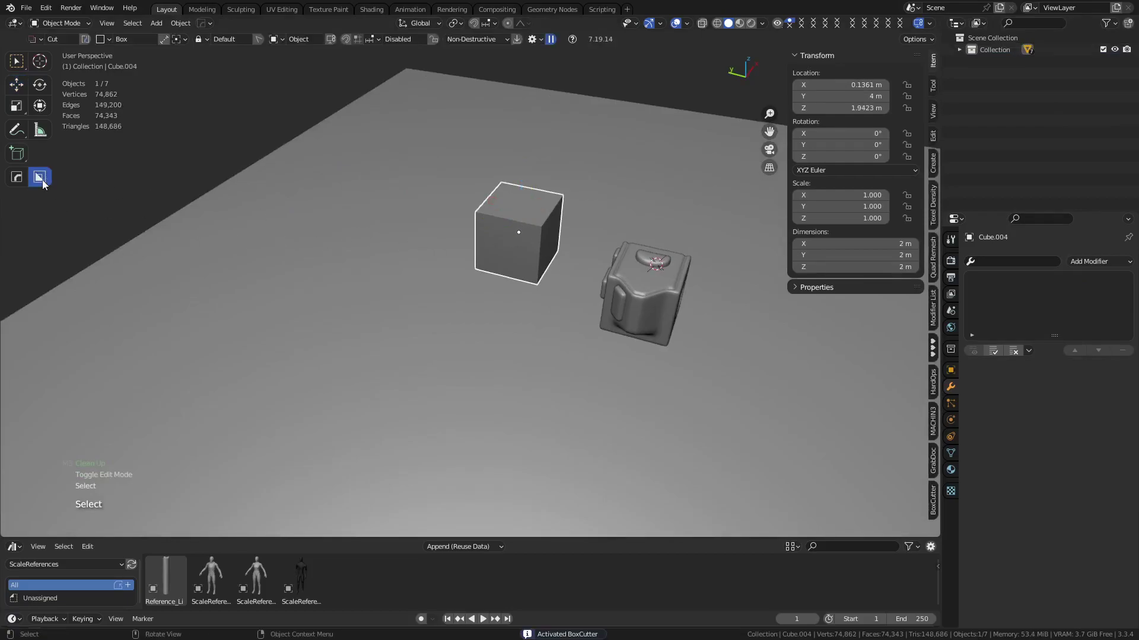
click(12, 63)
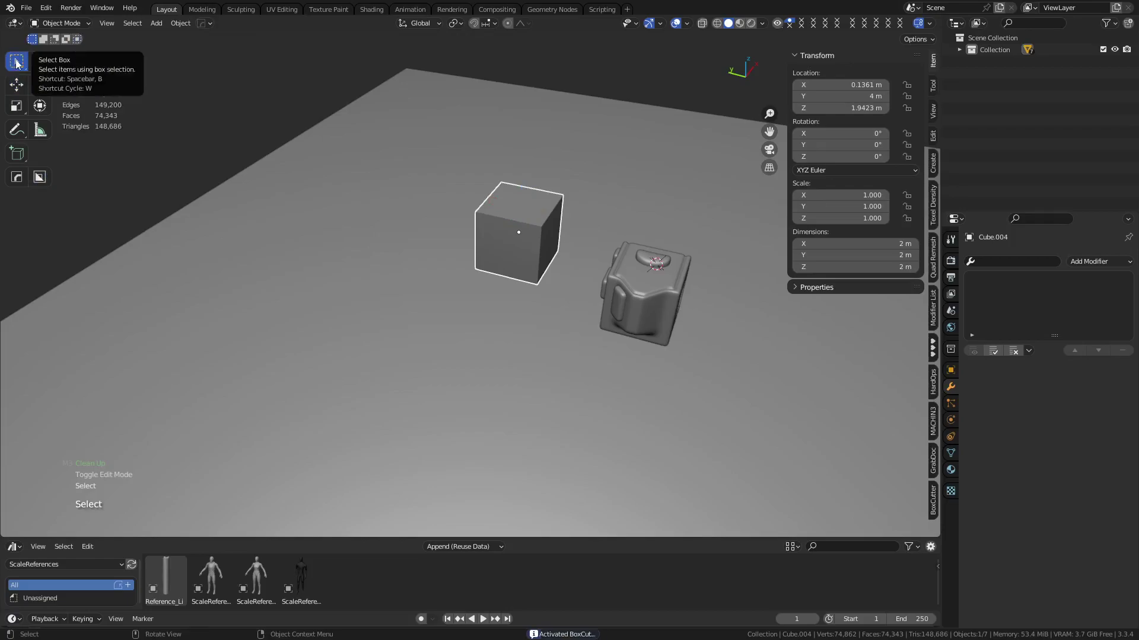
middle_drag(224, 241, 507, 257)
Step: Add a HardOps smart box and move it horizontally by about -6.82 m in X and 2.63 m in Y
key(w)
key(w)
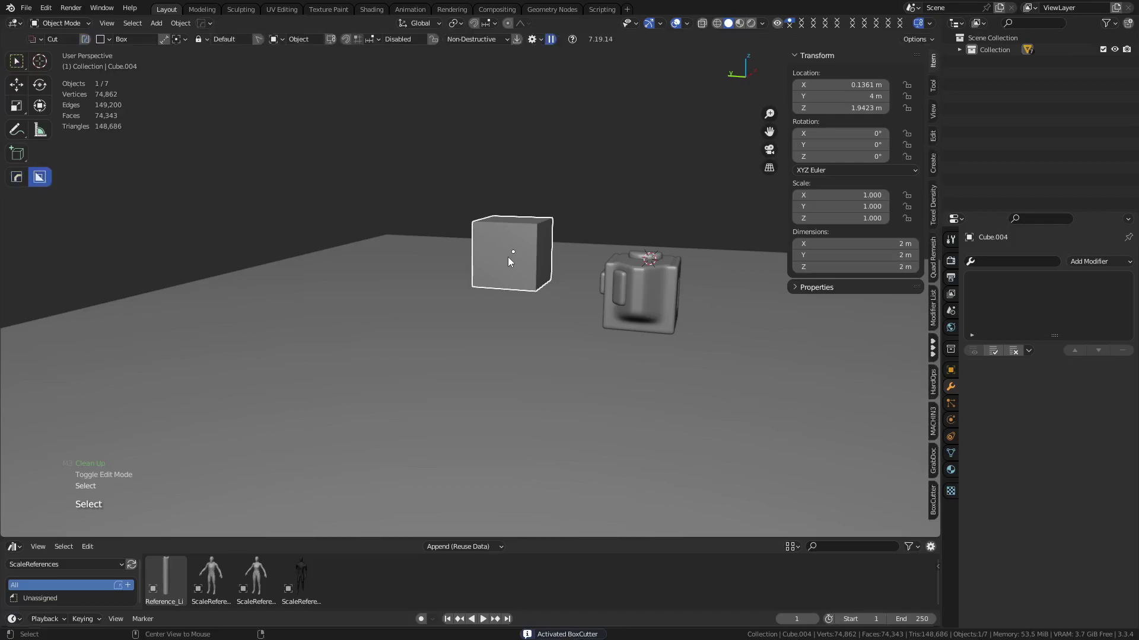
key(d)
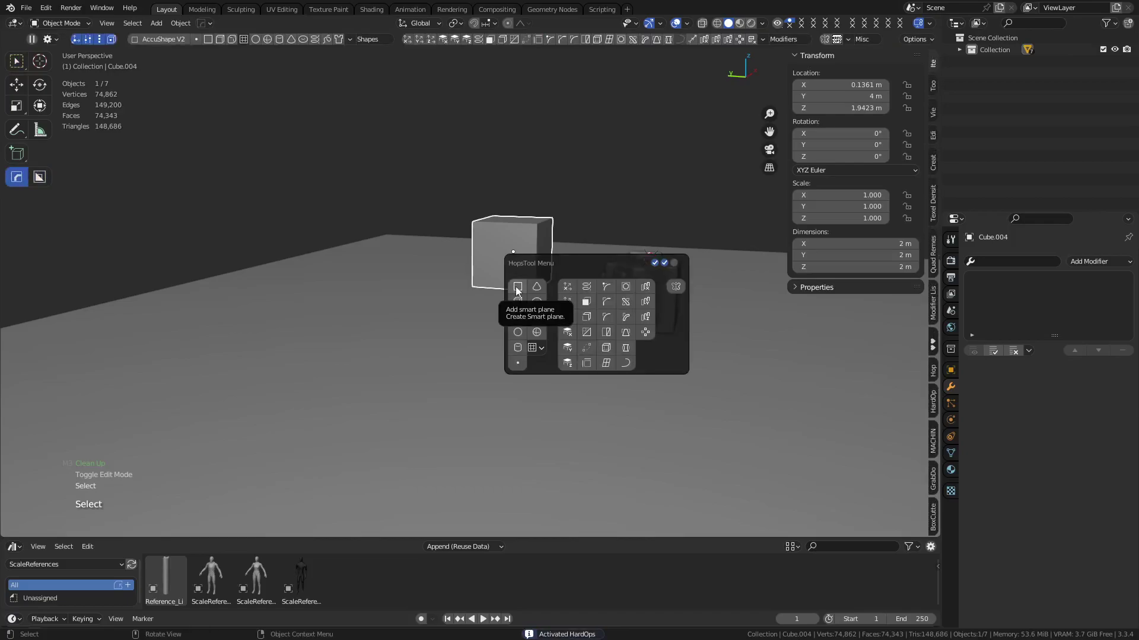
click(521, 307)
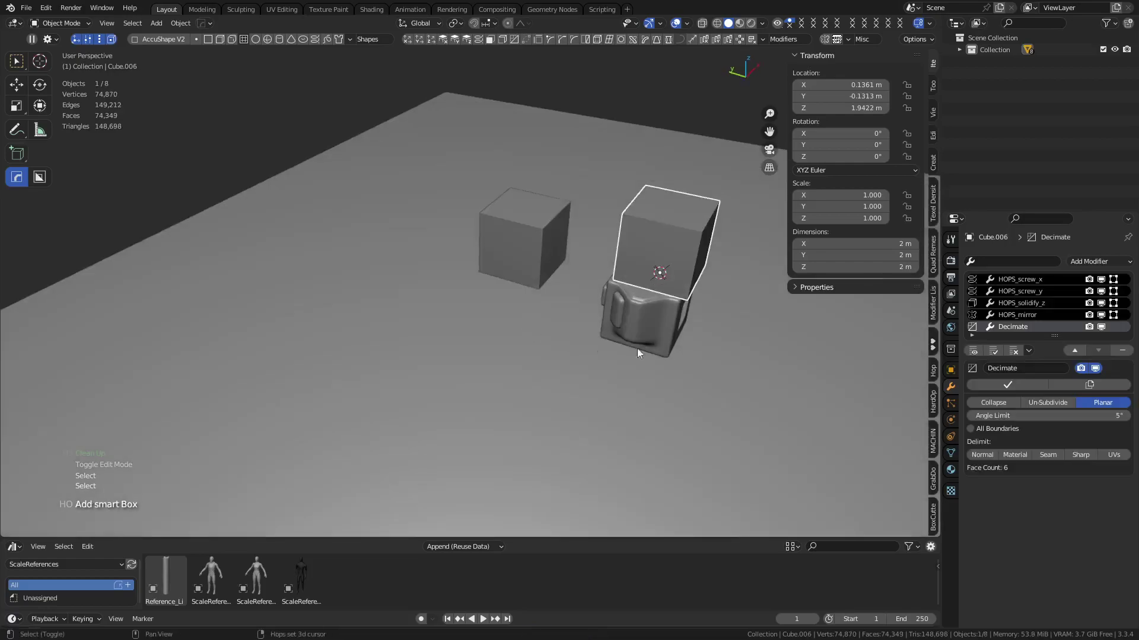
shift+middle_drag(637, 348, 593, 333)
key(g)
key(shift+z)
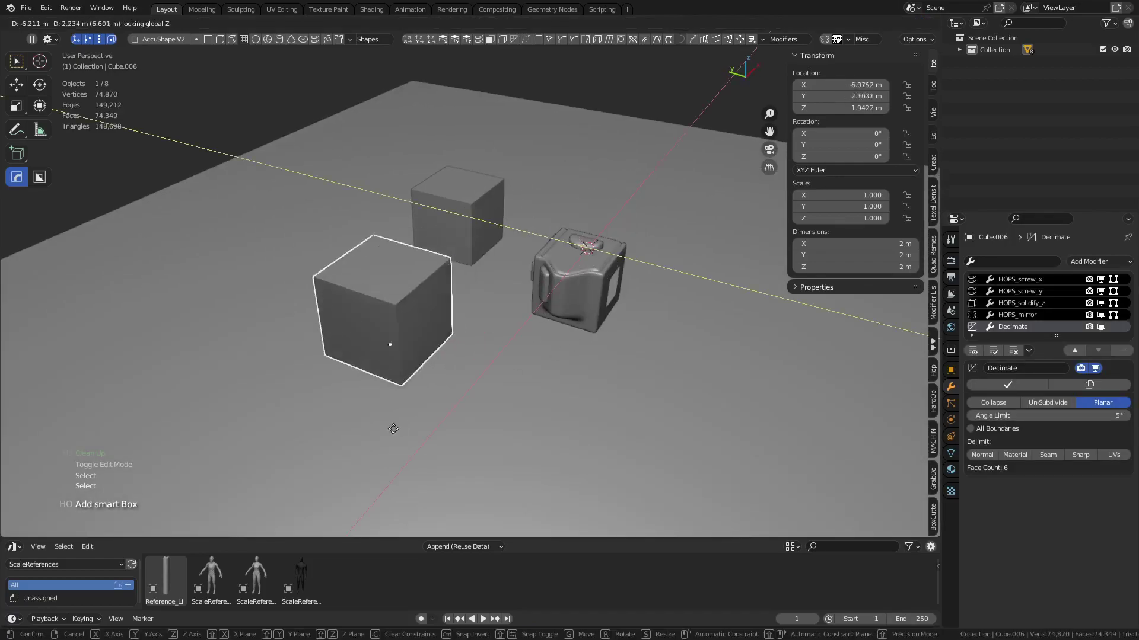
click(361, 440)
Step: Adjust the screw distance of the smart box's HOPS_screw_x modifier, select its HOPS_solidify_z modifier, and delete the box
click(1022, 282)
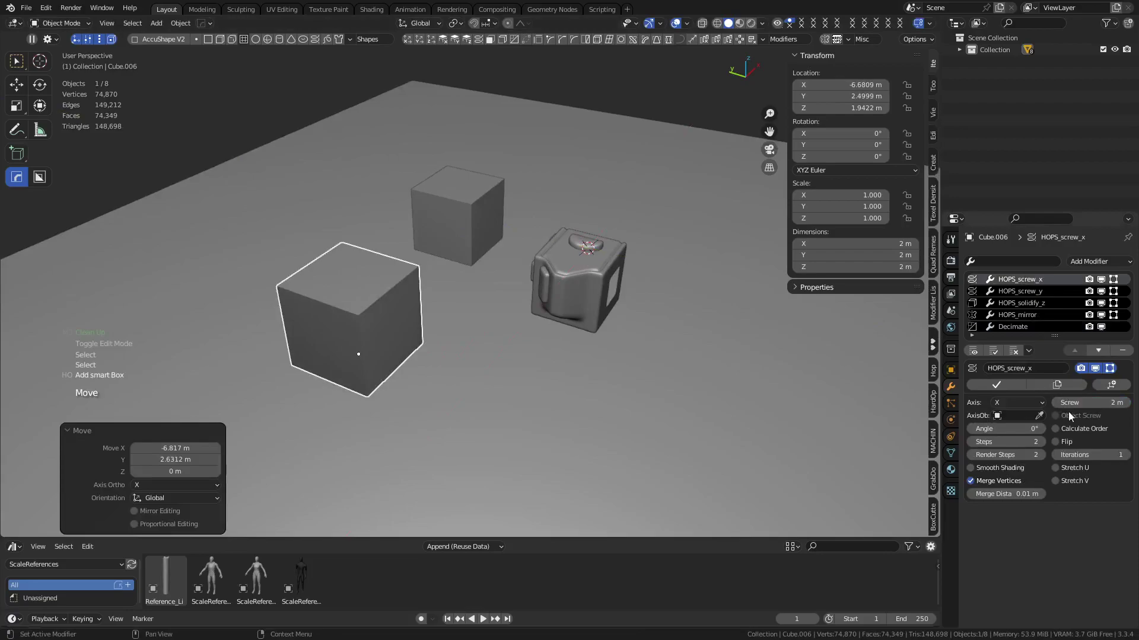
mouse_move(1087, 404)
mouse_down()
mouse_move(1062, 405)
mouse_move(1104, 405)
mouse_up()
click(1035, 303)
key(Delete)
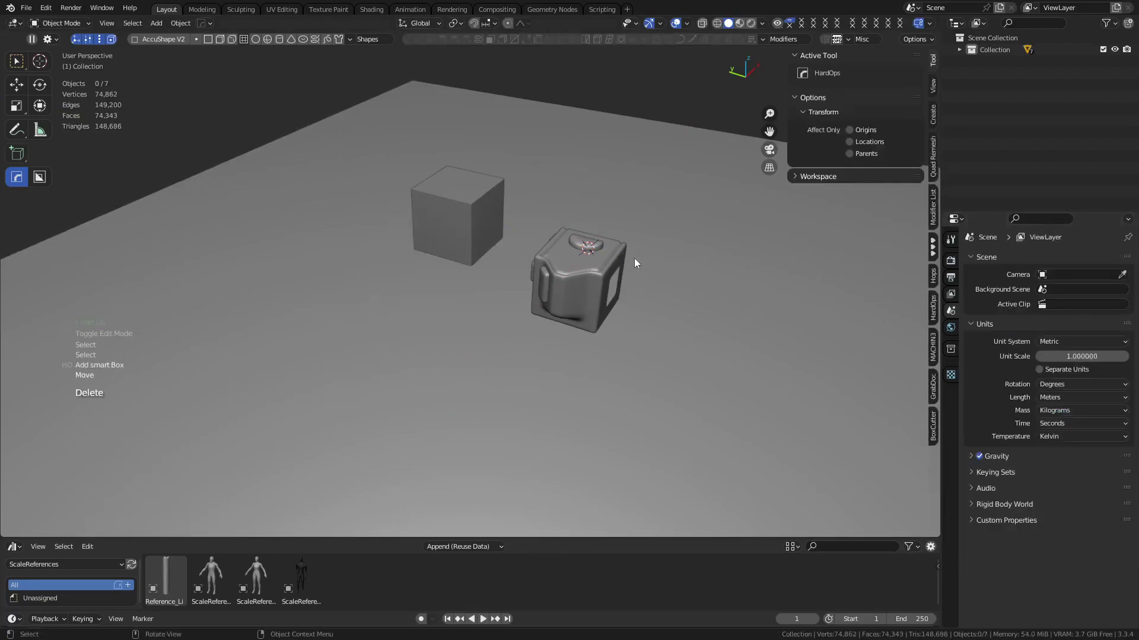
Step: Switch between the HardOps and BoxCutter tools and view the HopsTool menu and the Box Helper
key(ctrl+grave)
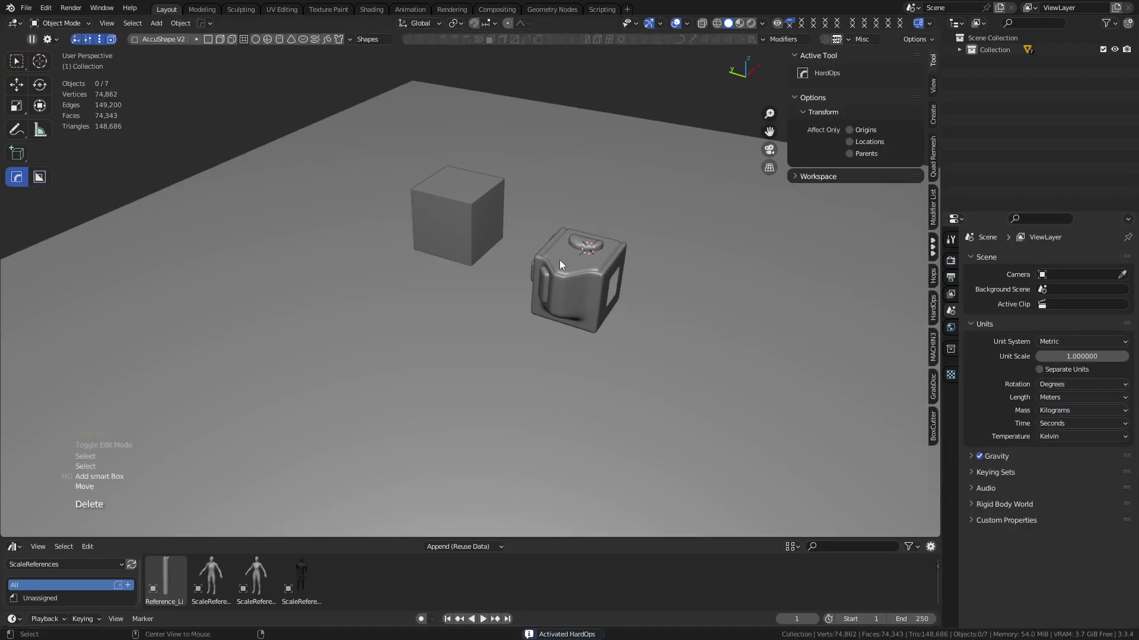
key(ctrl+grave)
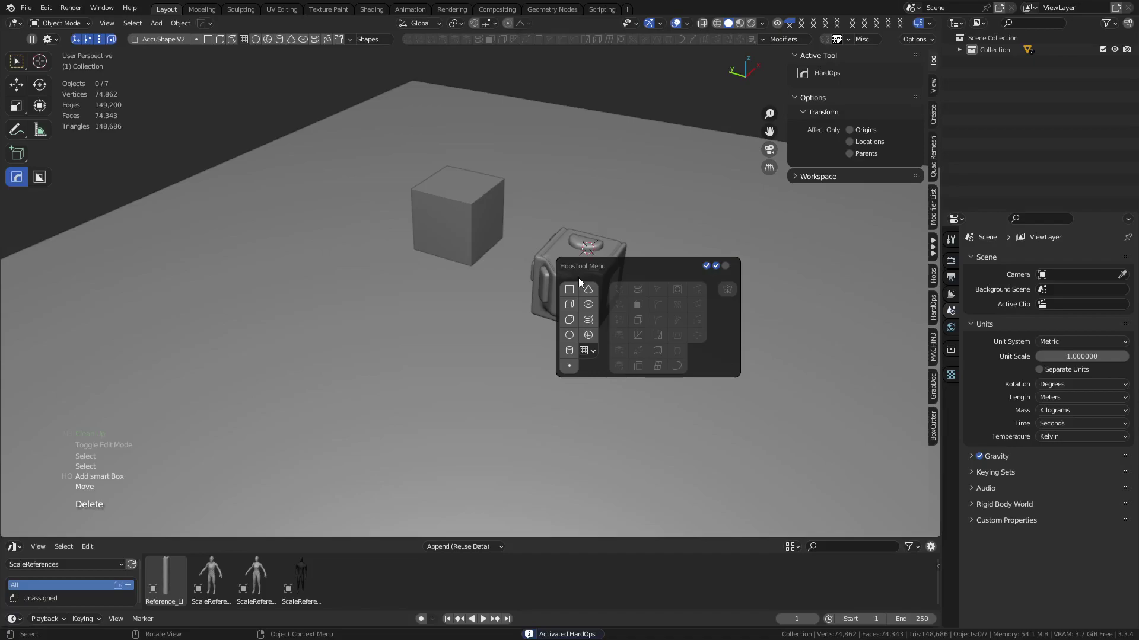
key(ctrl+grave)
key(d)
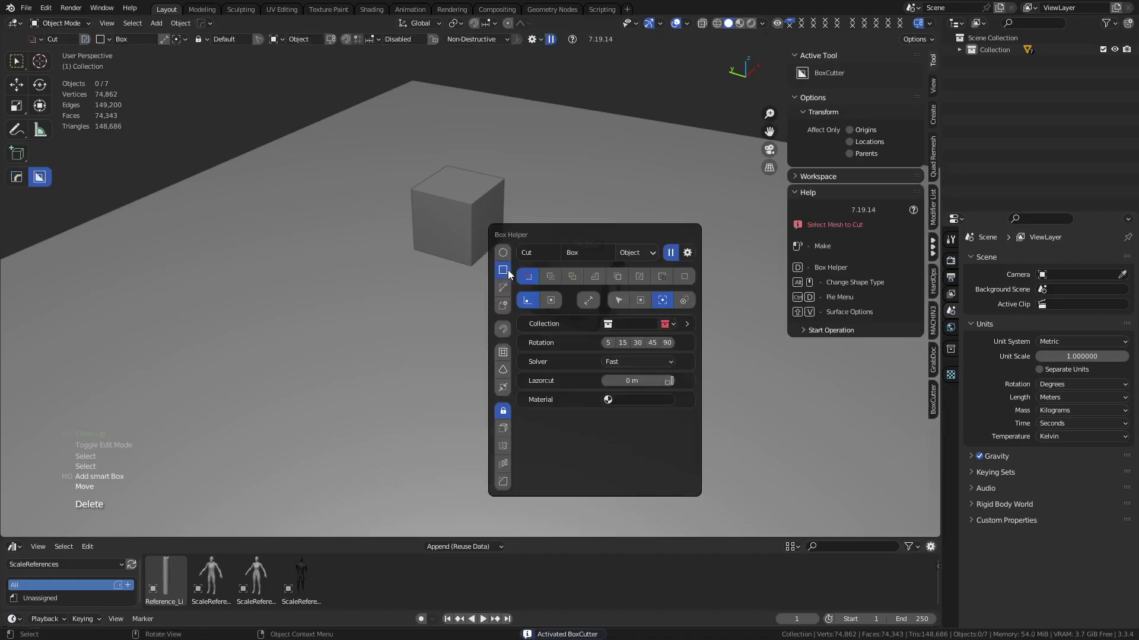
Step: Return to Select Box and view the DECALmachine pie and the Quick Favorites entry of the HardOps menu
click(17, 61)
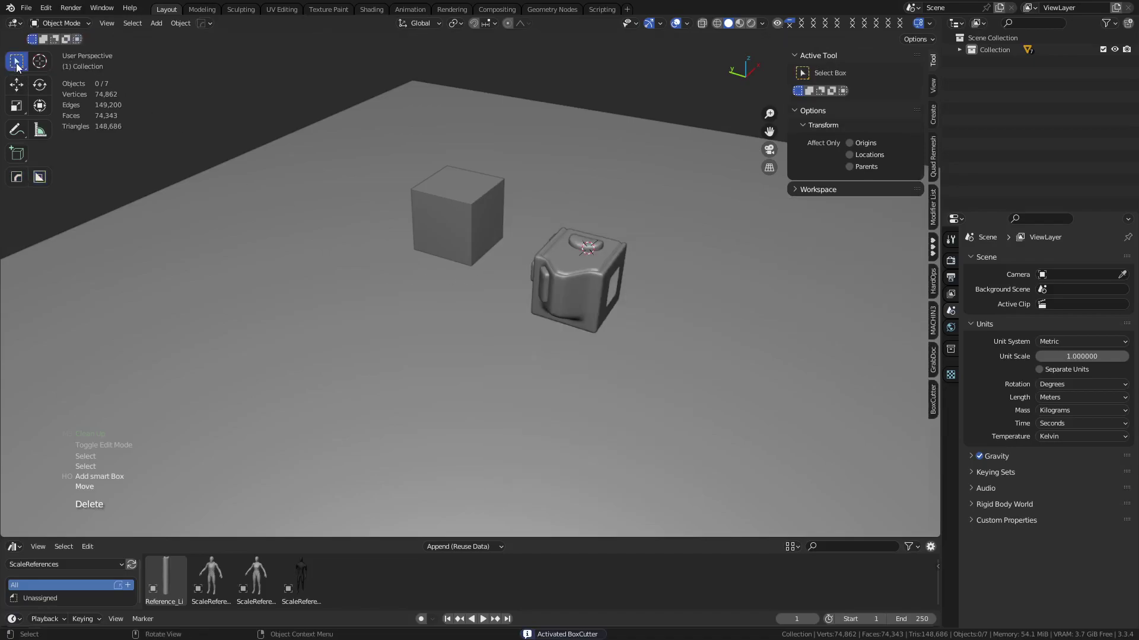
key(d)
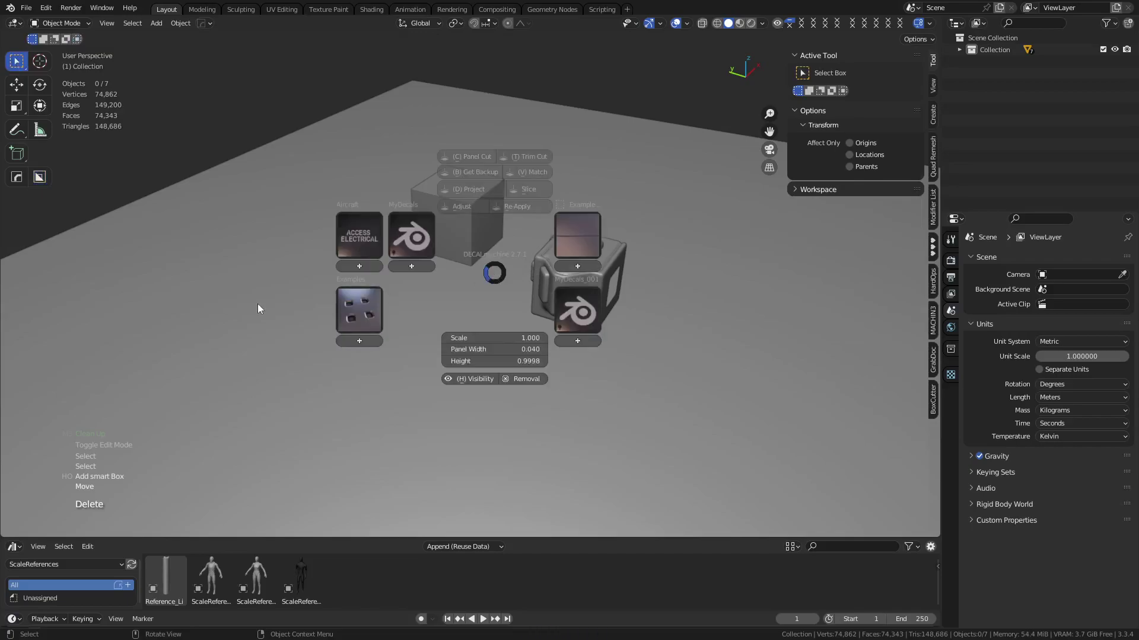
key(Escape)
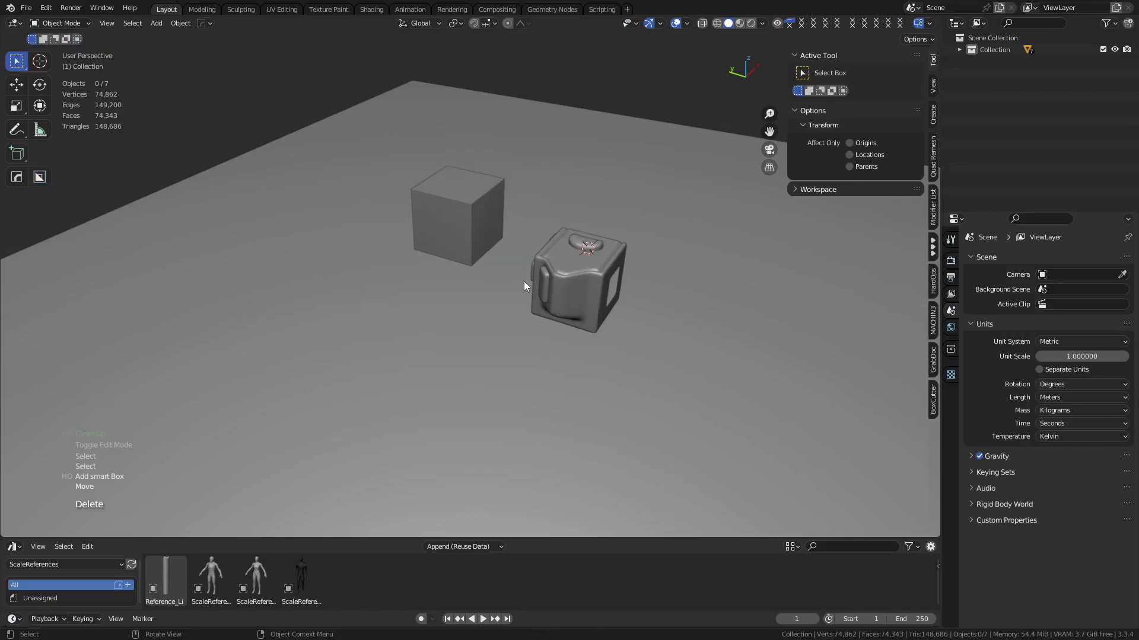
key(q)
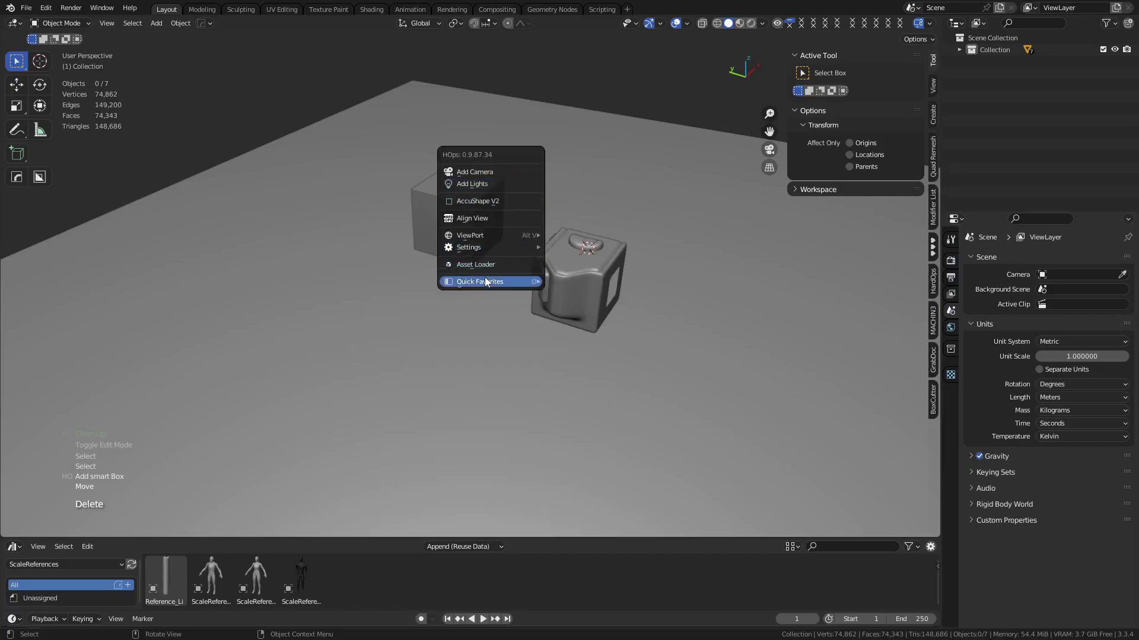
mouse_move(485, 281)
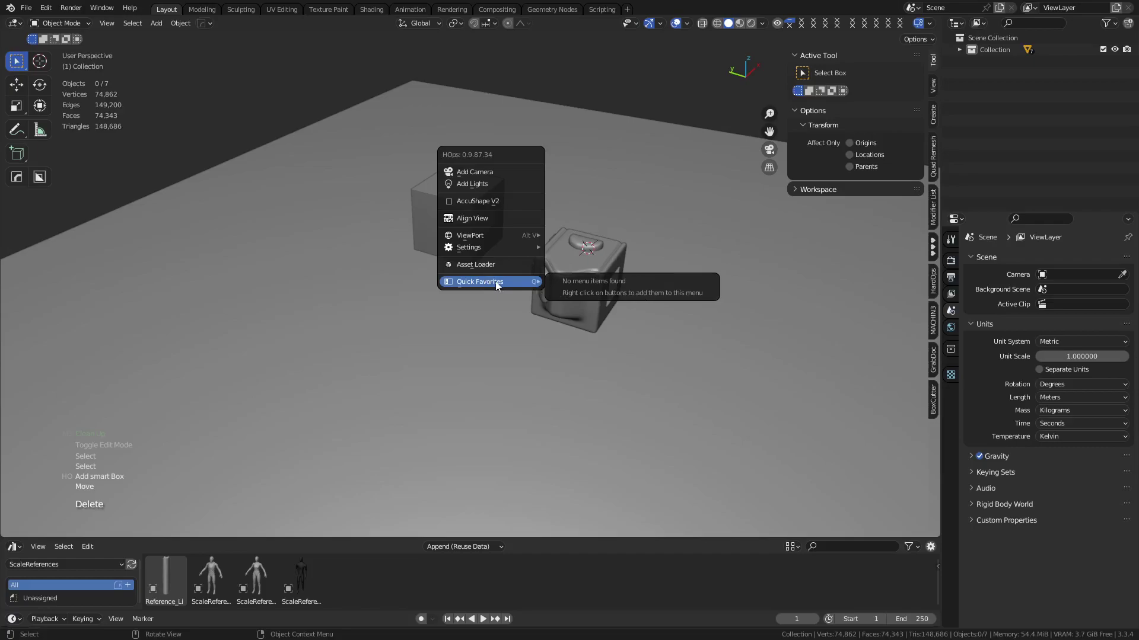
Step: Select the plain cube, enter its edit mode and view the HardOps menu for mesh editing
click(470, 225)
key(Tab)
key(q)
mouse_move(520, 224)
mouse_move(501, 259)
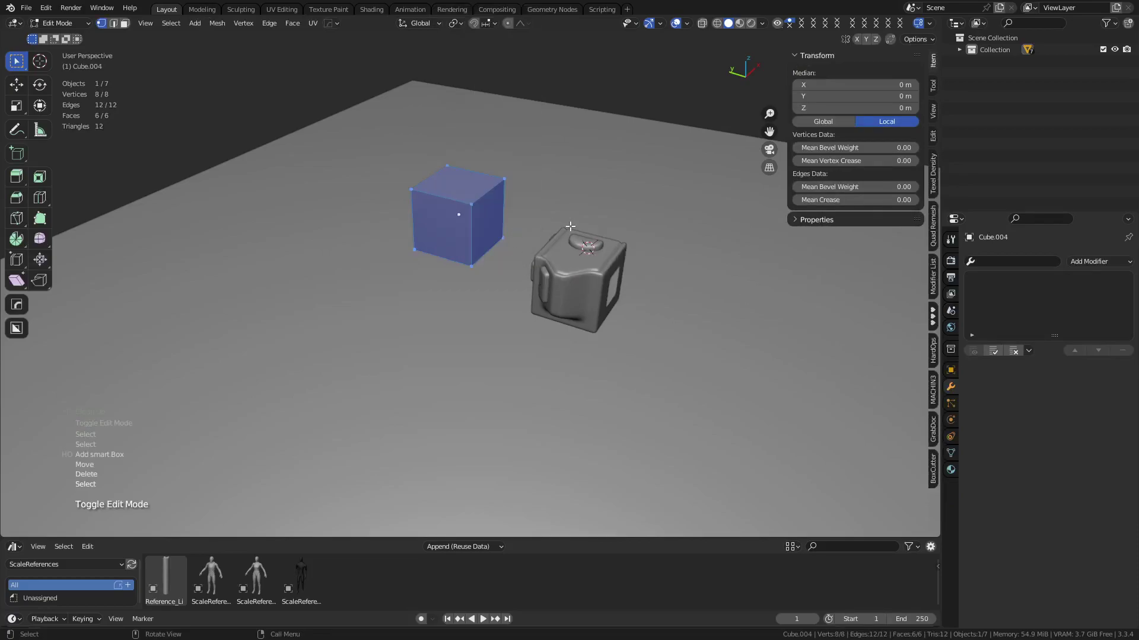
Step: Transfer edit mode back and forth between the plain cube and the smoothed cube, ending on the smoothed cube
key(alt+q)
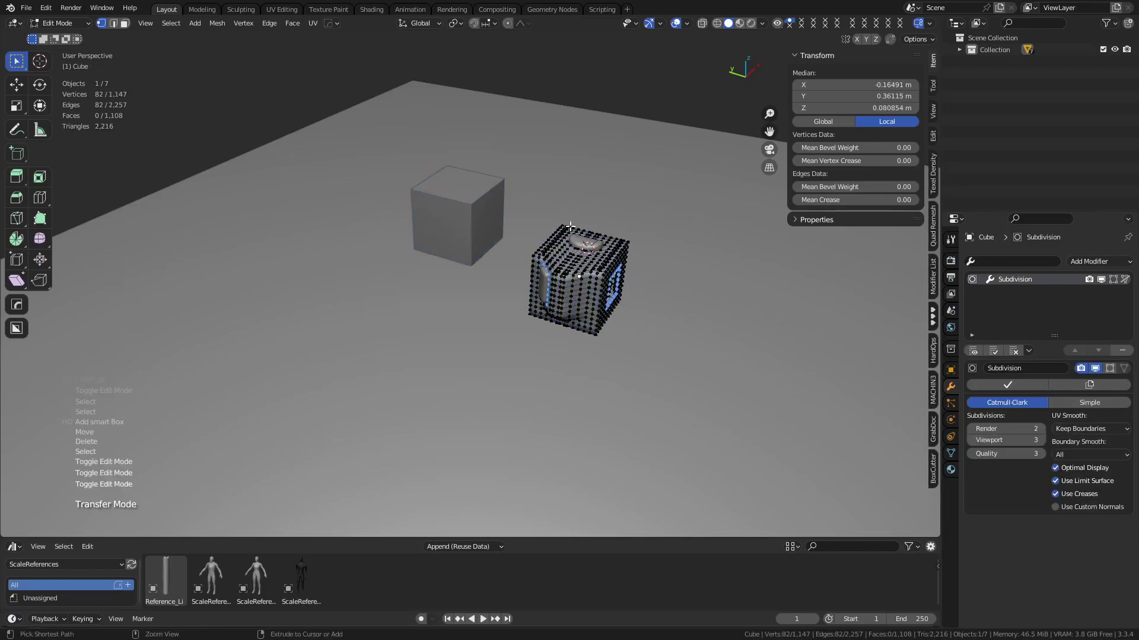
key(alt+q)
key(alt+q)
key(alt+q)
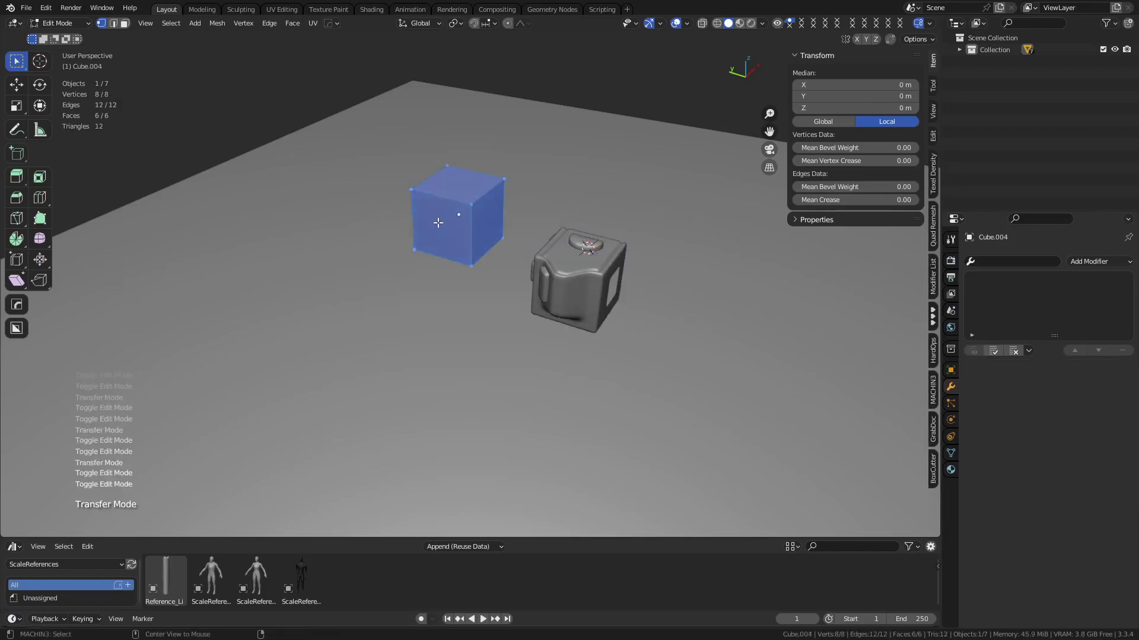
key(alt+q)
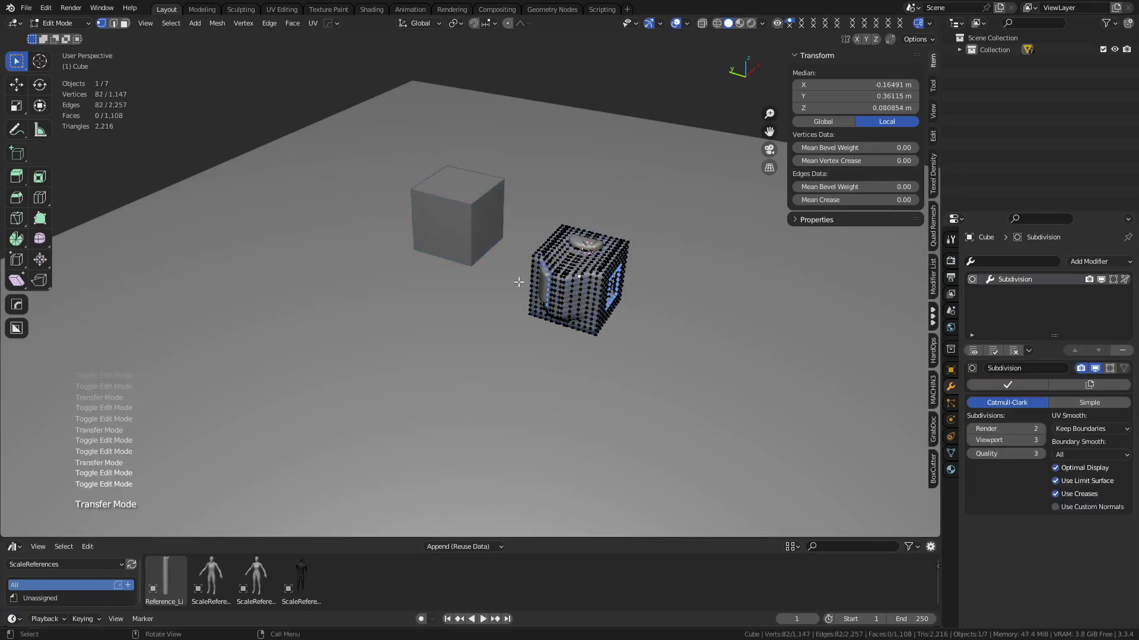
key(alt+q)
key(ctrl+z)
Step: Expand the extra tools in the HardOps edit-mode pie and examine its options
key(shift+q)
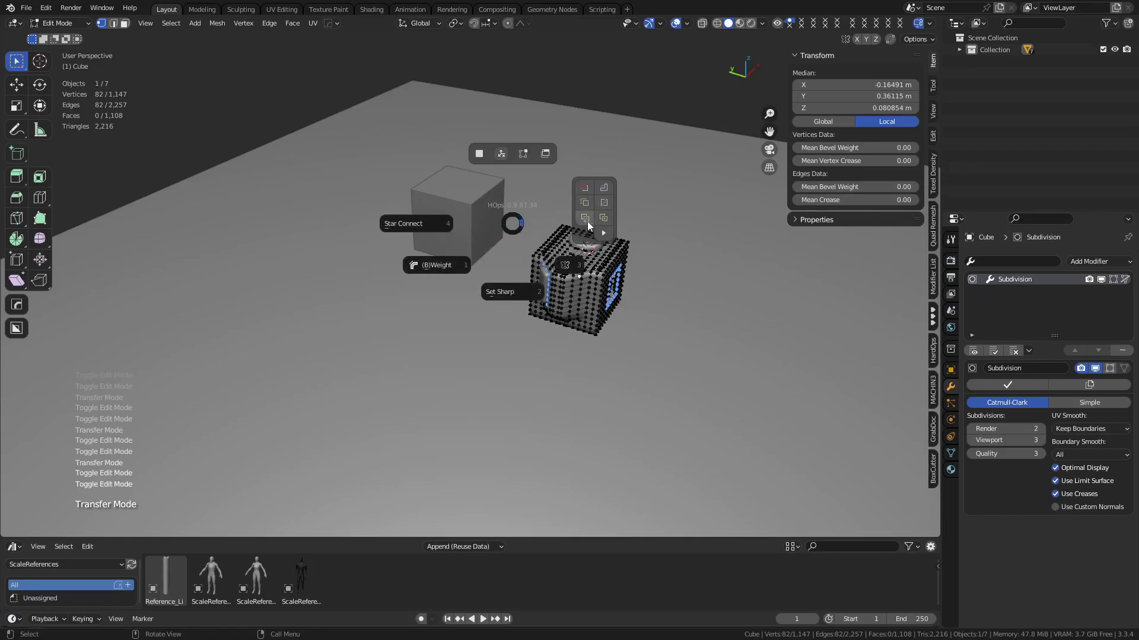
click(603, 233)
key(shift+q)
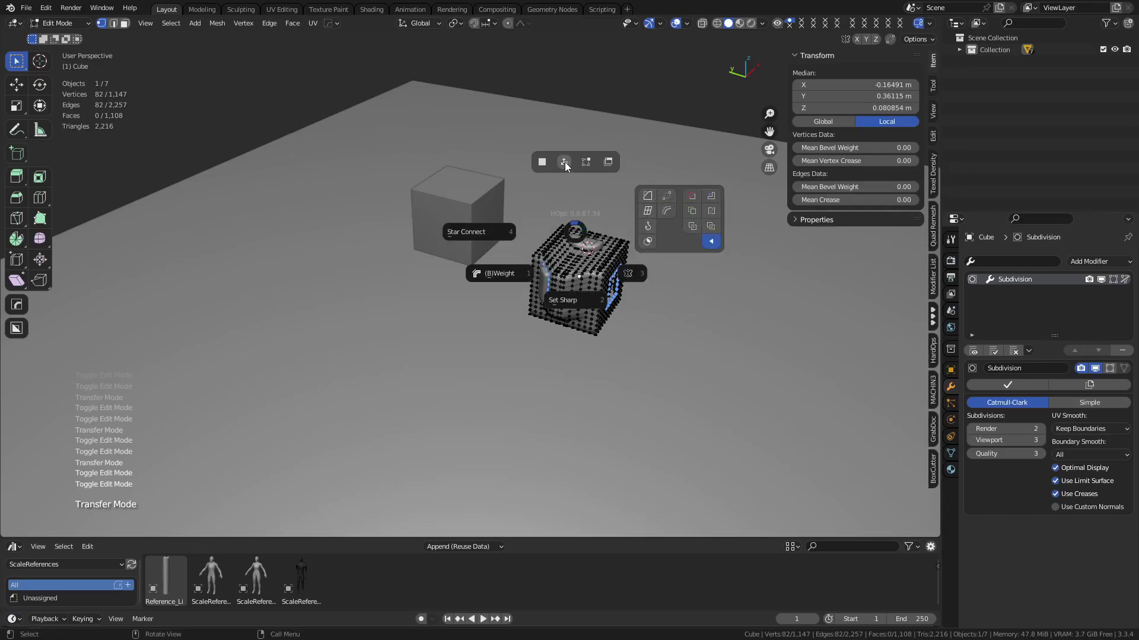
click(342, 208)
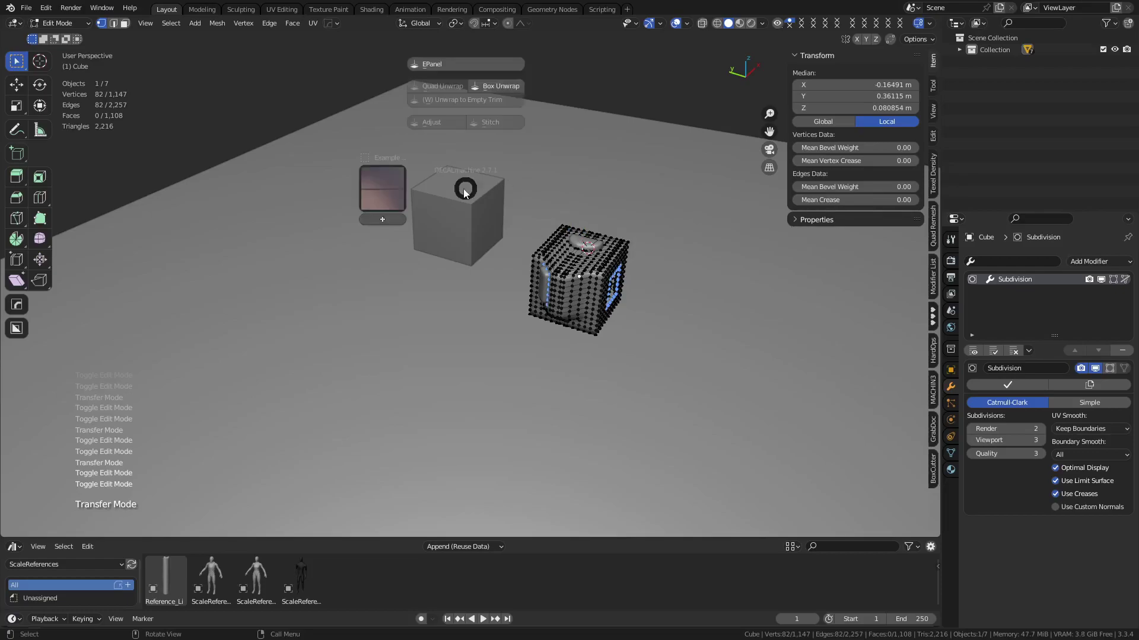
Step: Return the smoothed cube to object mode and deselect everything
key(Tab)
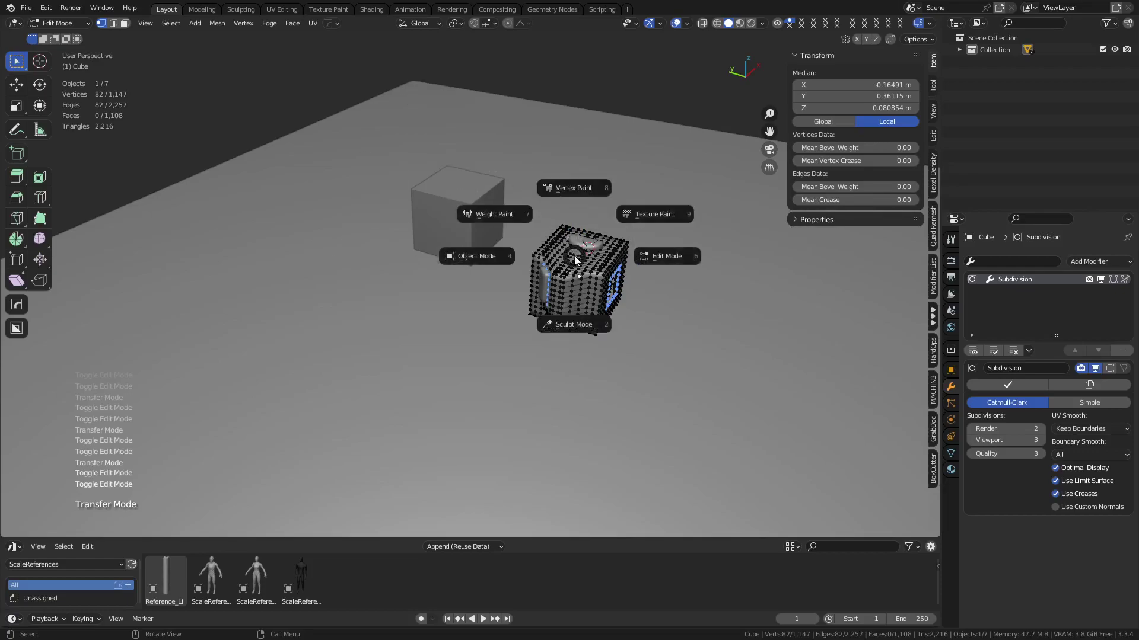
click(514, 258)
key(alt+a)
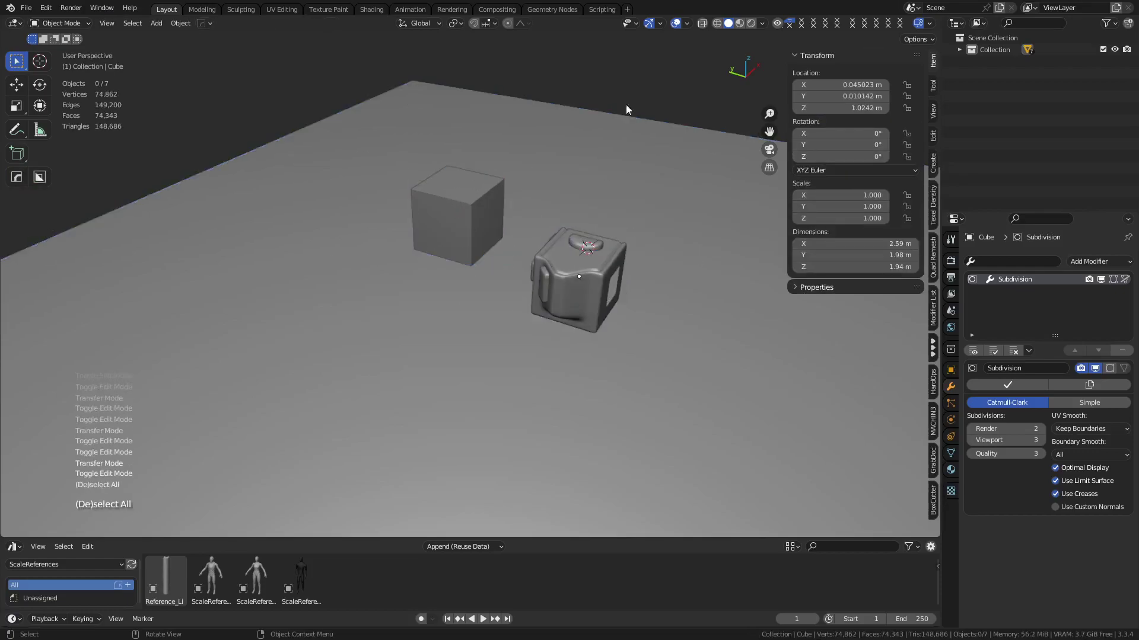
Step: Switch the active tool to BoxCutter and on to HardOps
key(alt+w)
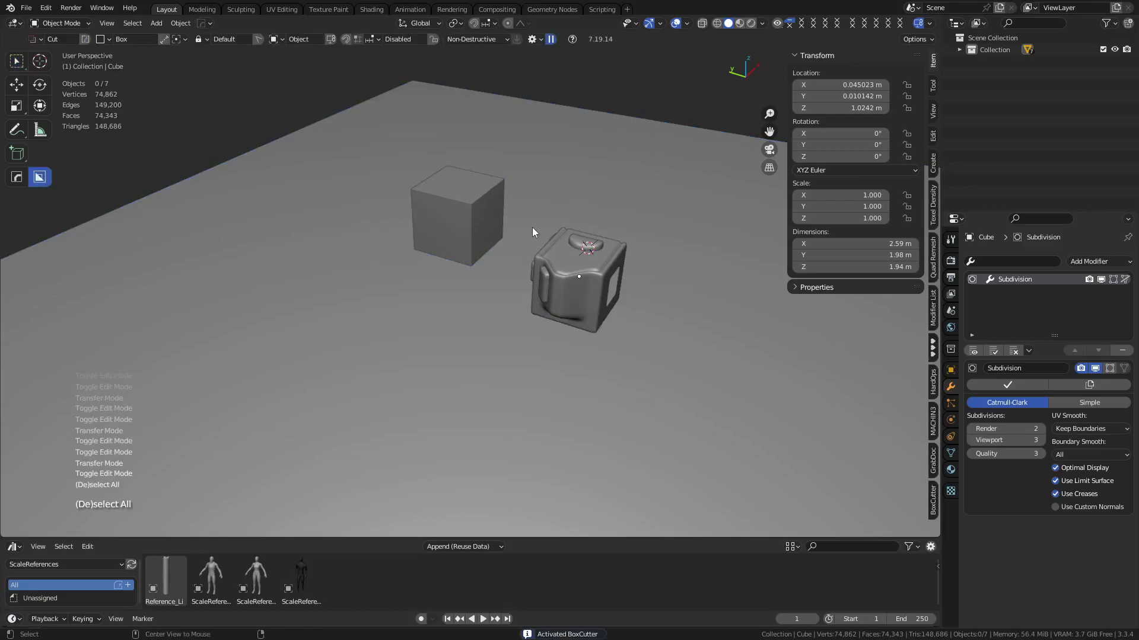
key(d)
key(alt+w)
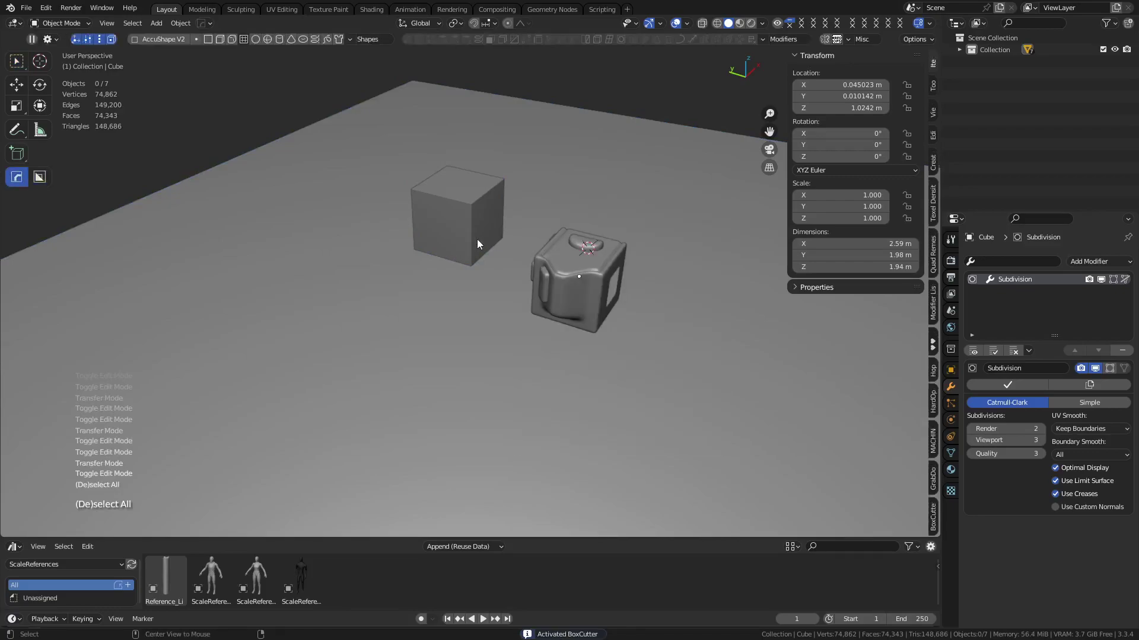
Step: Add a HardOps smart cylinder and move it about -5.17 m in X and 2.58 m in Y, away from the smoothed cube
key(d)
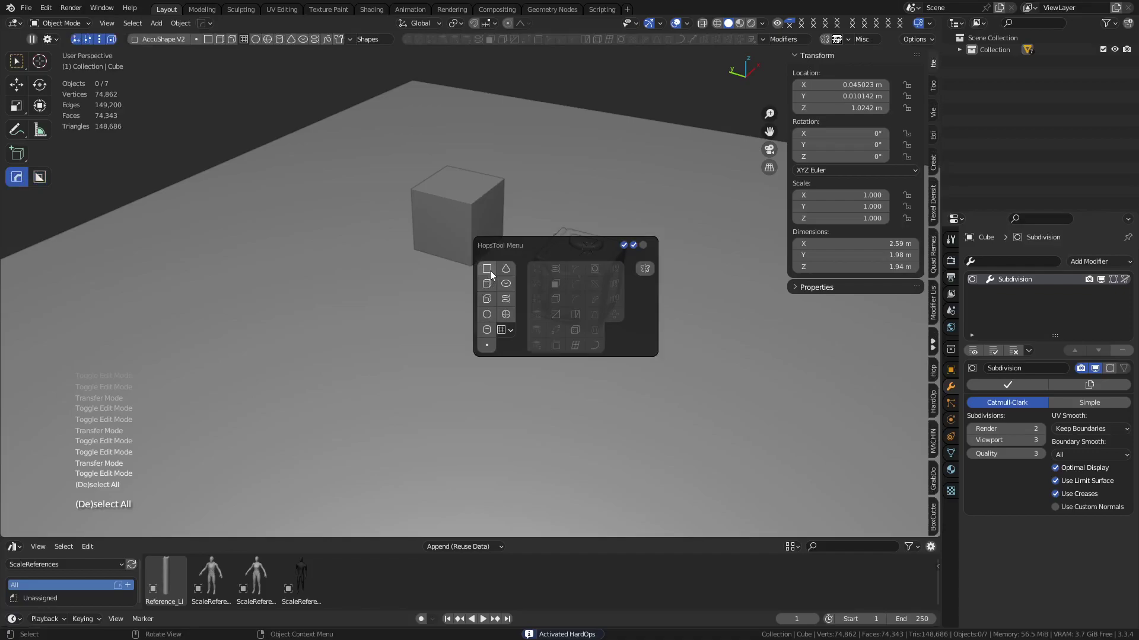
click(492, 329)
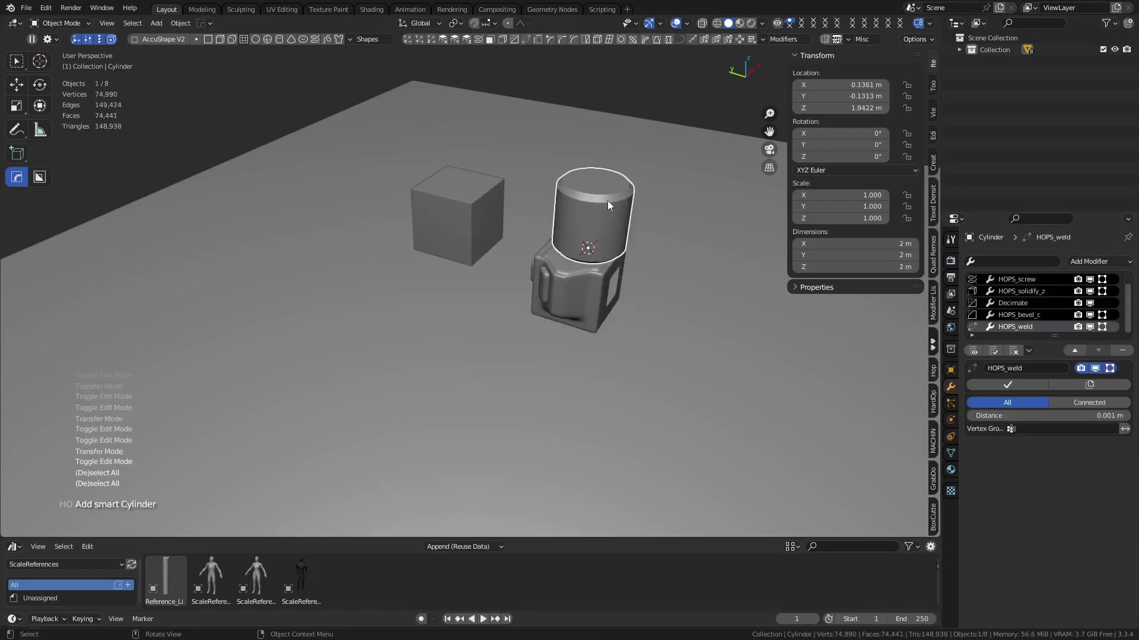
drag(606, 214, 421, 287)
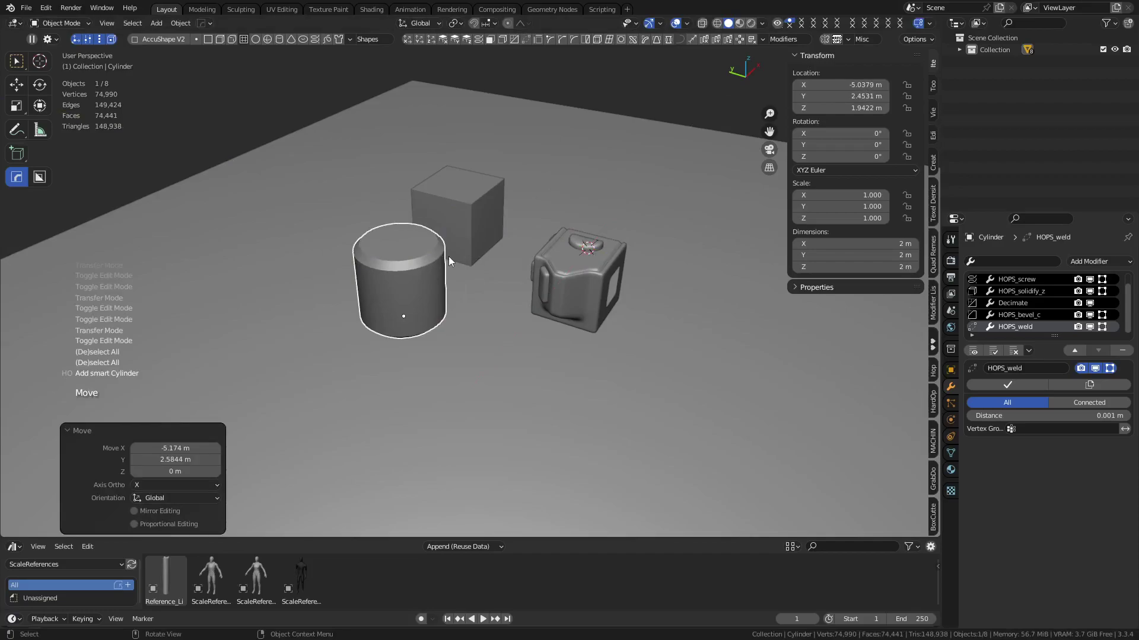
Step: Inspect the smart cylinder's base mesh in edit mode by box-selecting its origin vertex, and return to object mode
click(1010, 282)
key(Tab)
click(496, 290)
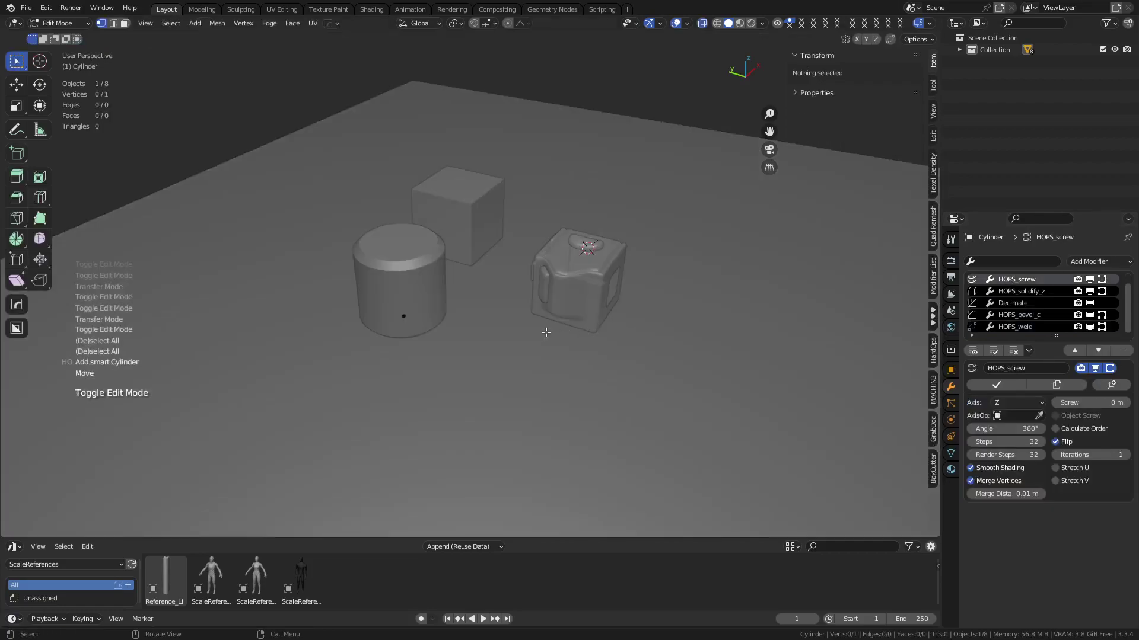
drag(386, 320, 453, 287)
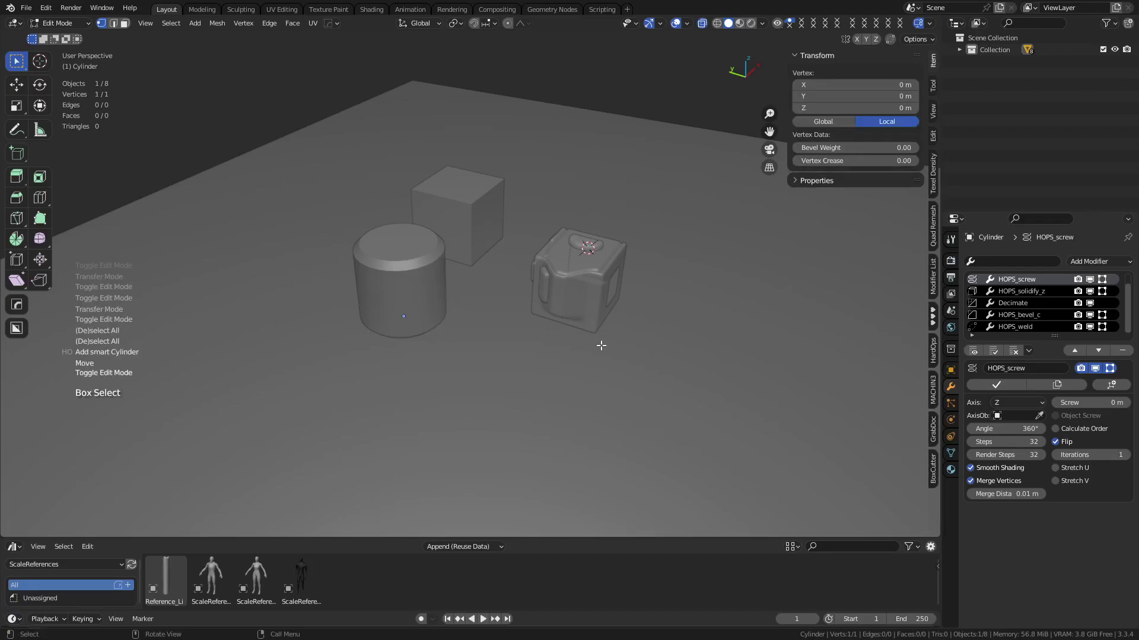
key(Tab)
click(521, 358)
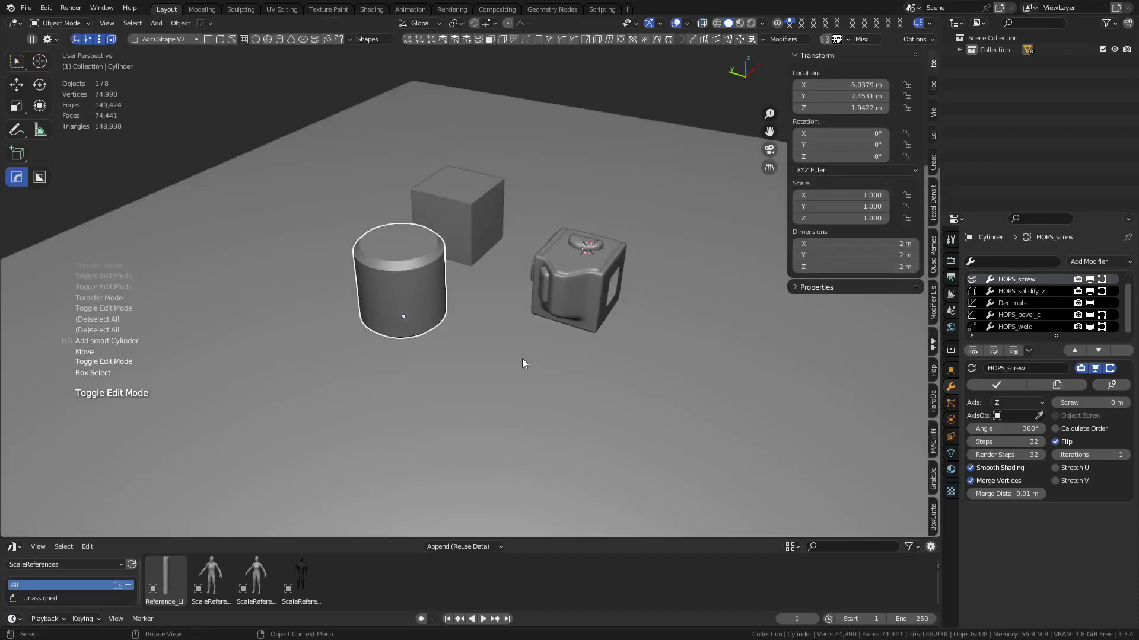
Step: Examine the HOPS_screw_x settings and the rest of the cylinder's modifier stack
scroll(1040, 286, up, 1)
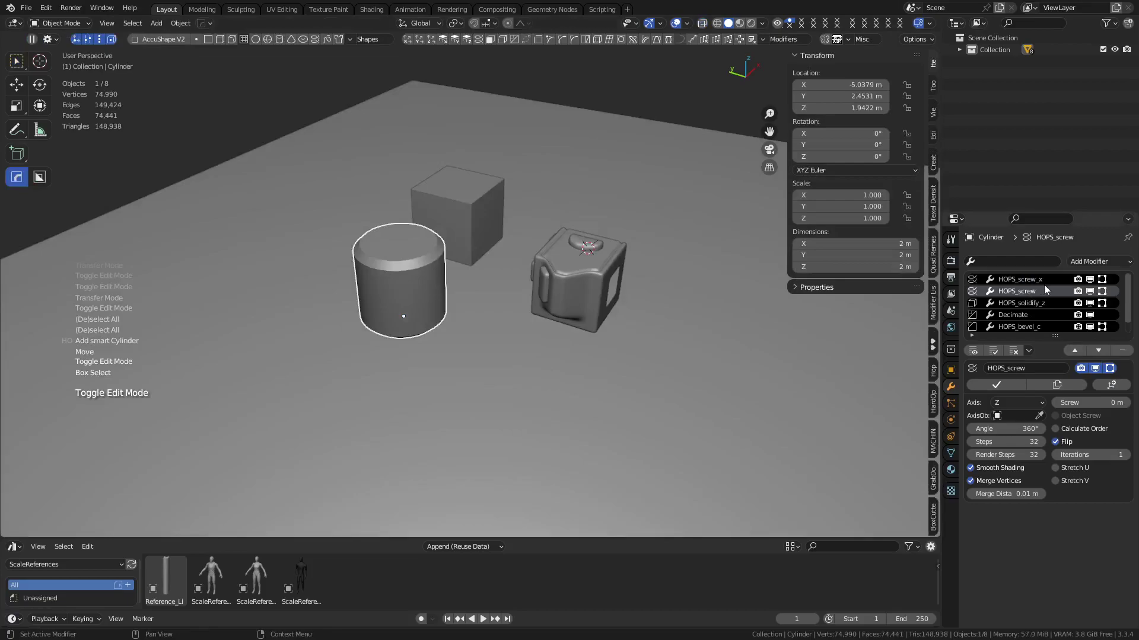
click(1029, 283)
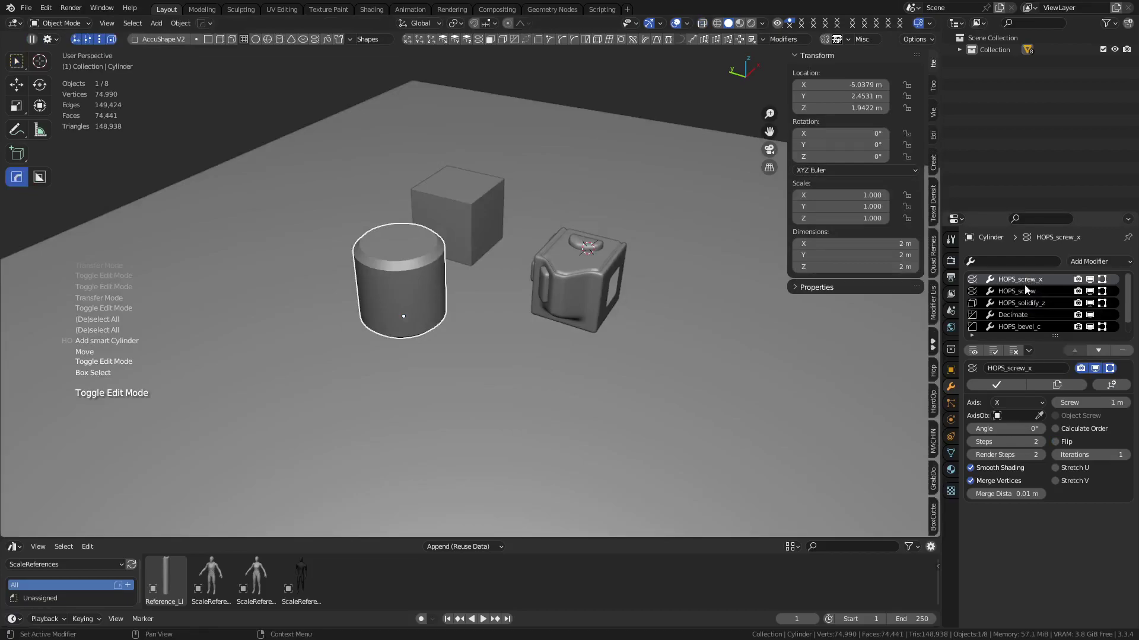
scroll(1036, 288, down, 1)
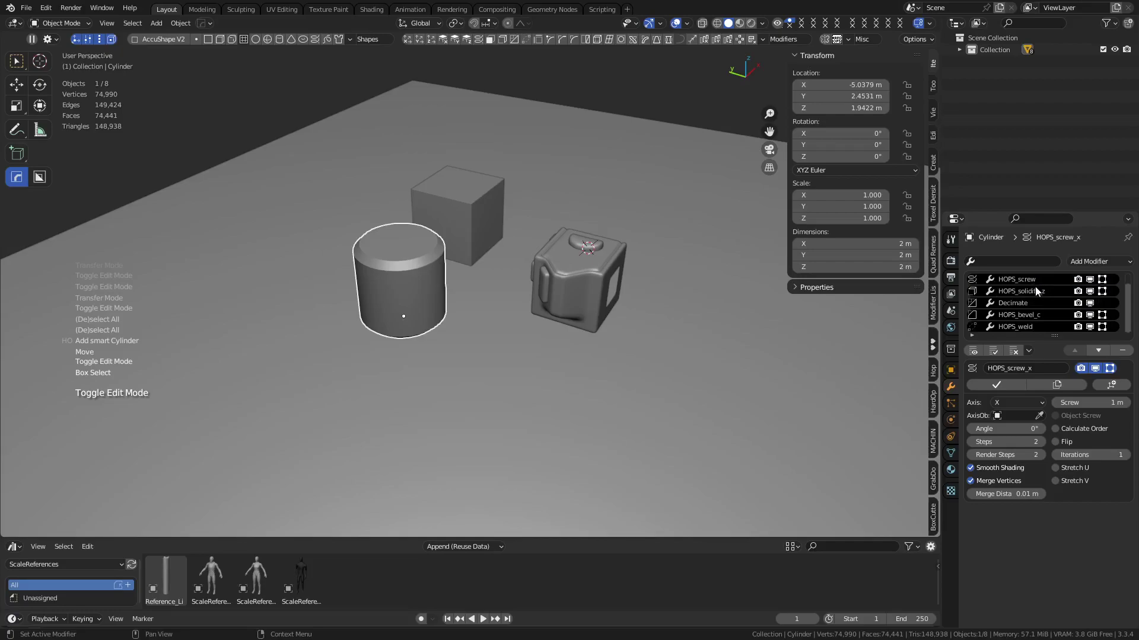
Step: Remove the HOPS_bevel_c modifier from the cylinder and turn on the wireframe overlay
click(1039, 321)
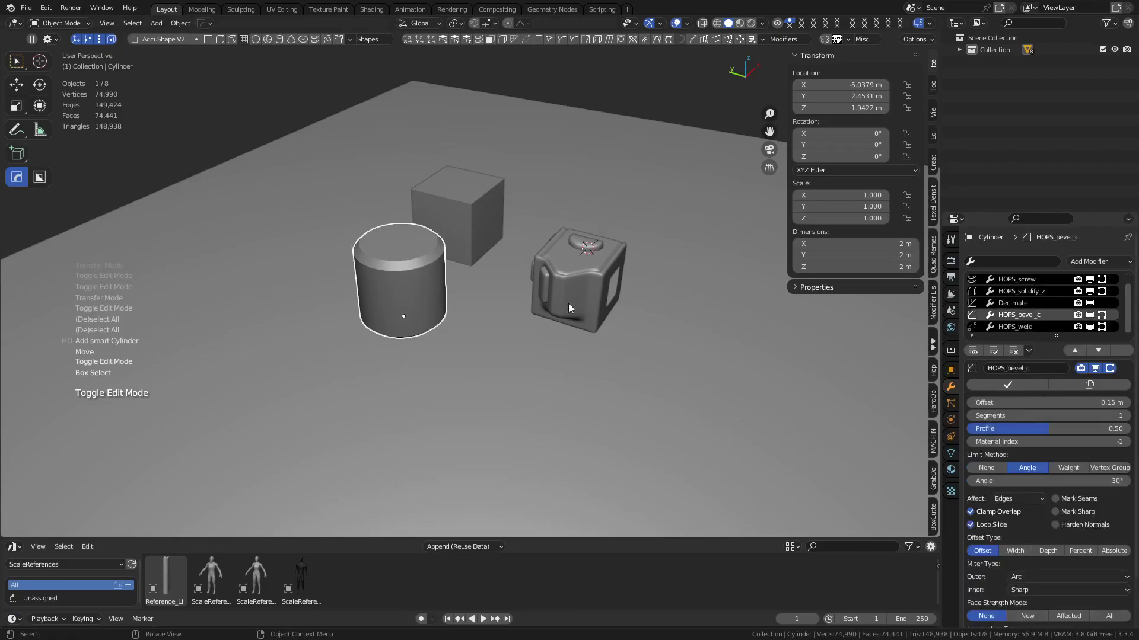
click(1122, 351)
scroll(379, 294, up, 2)
key(shift+alt+z)
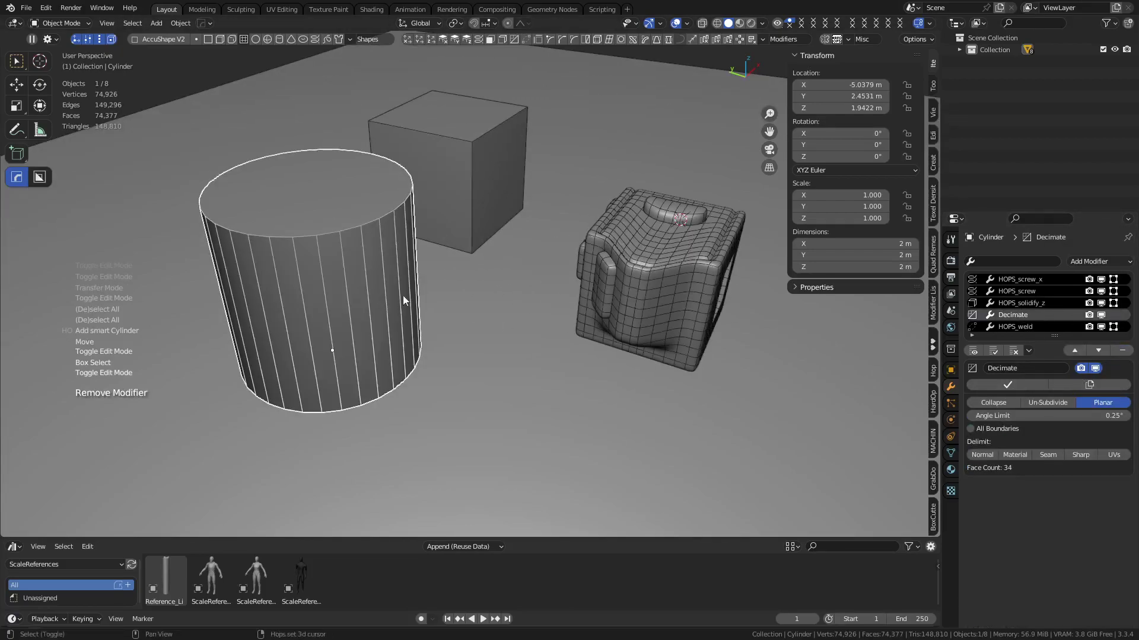
Step: Widen the cylinder by setting the Screw value of its HOPS_screw_x modifier to 1.4 m
scroll(391, 294, up, 3)
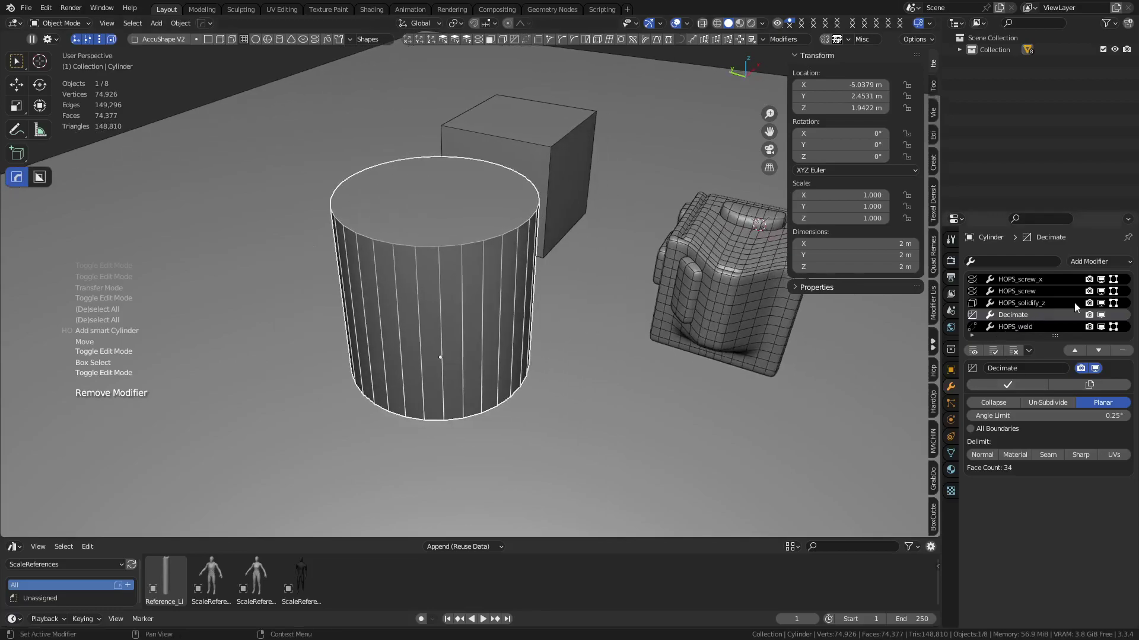
click(1030, 303)
click(1034, 286)
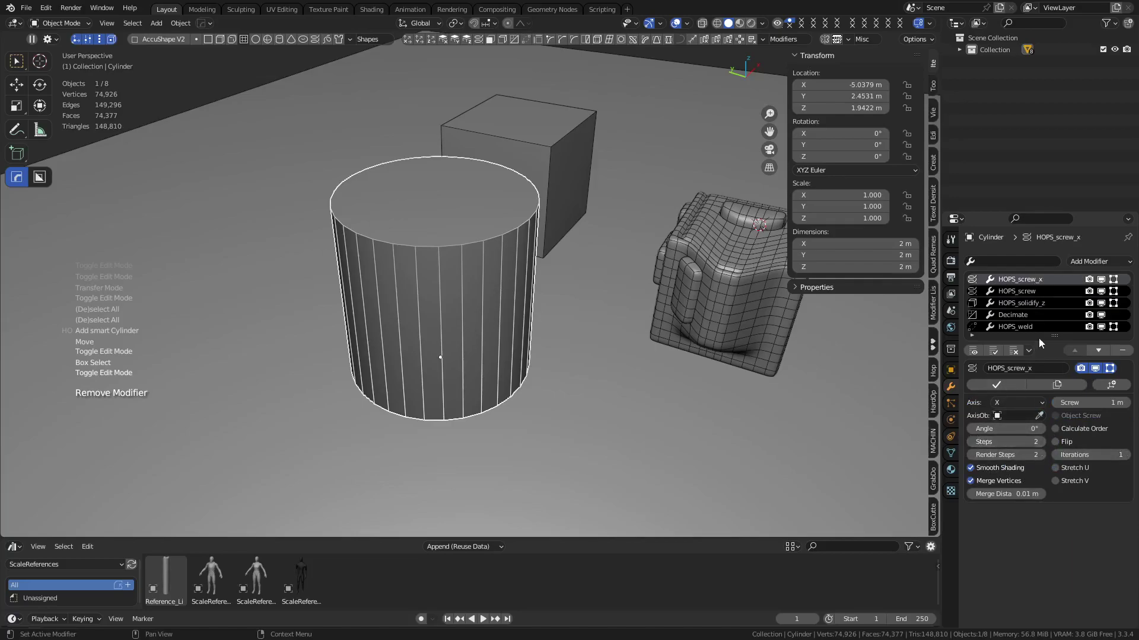
drag(1049, 403, 1094, 404)
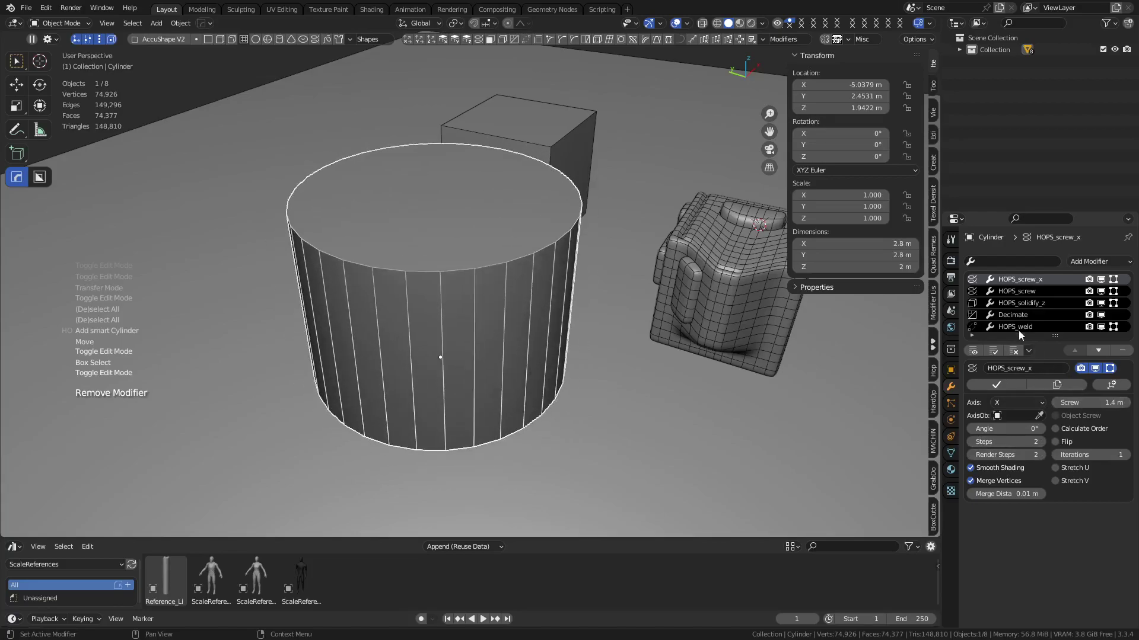
Step: Vary the Steps of the cylinder's HOPS_screw modifier, ending on a higher segment count around the circumference
click(1022, 296)
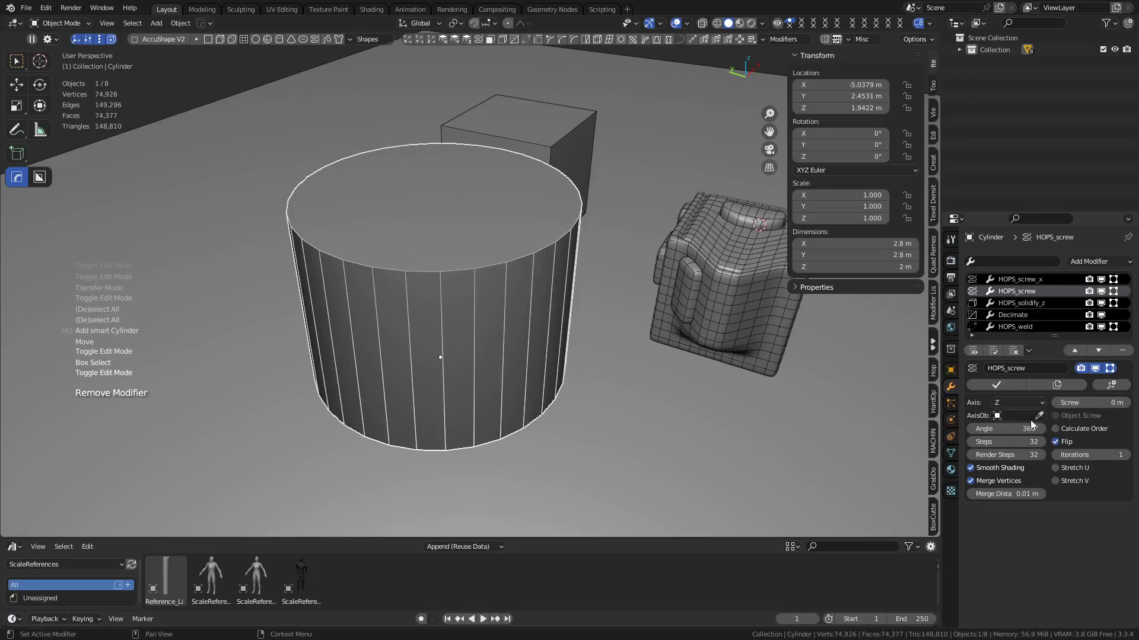
click(1042, 444)
click(1043, 444)
click(1043, 443)
click(1042, 443)
click(1042, 443)
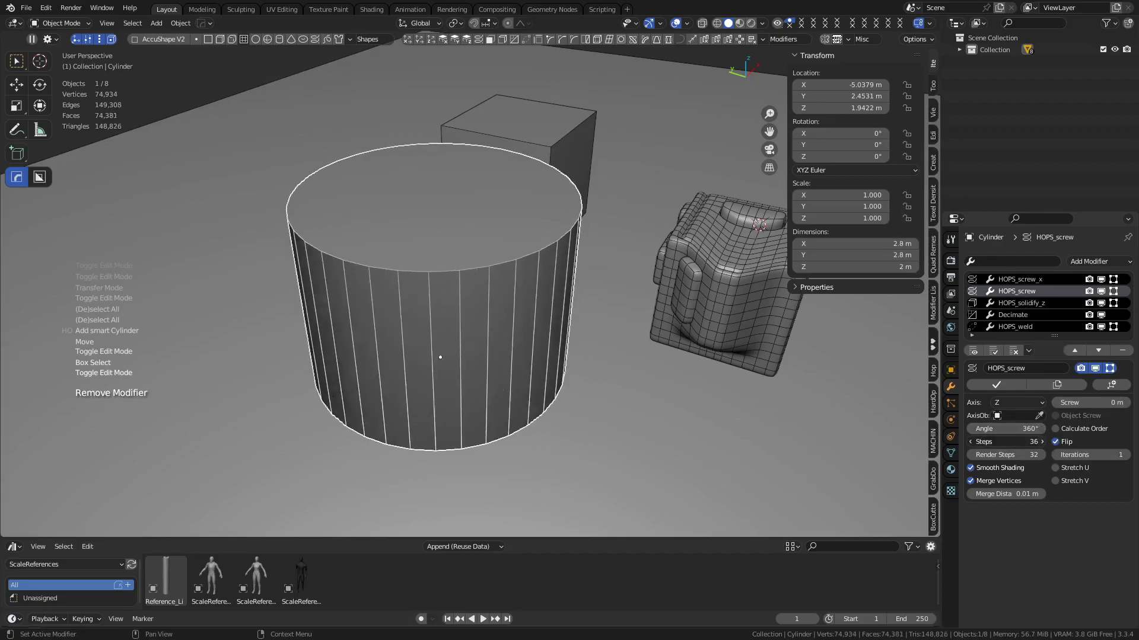
click(1042, 443)
click(971, 442)
click(971, 442)
click(971, 442)
click(970, 442)
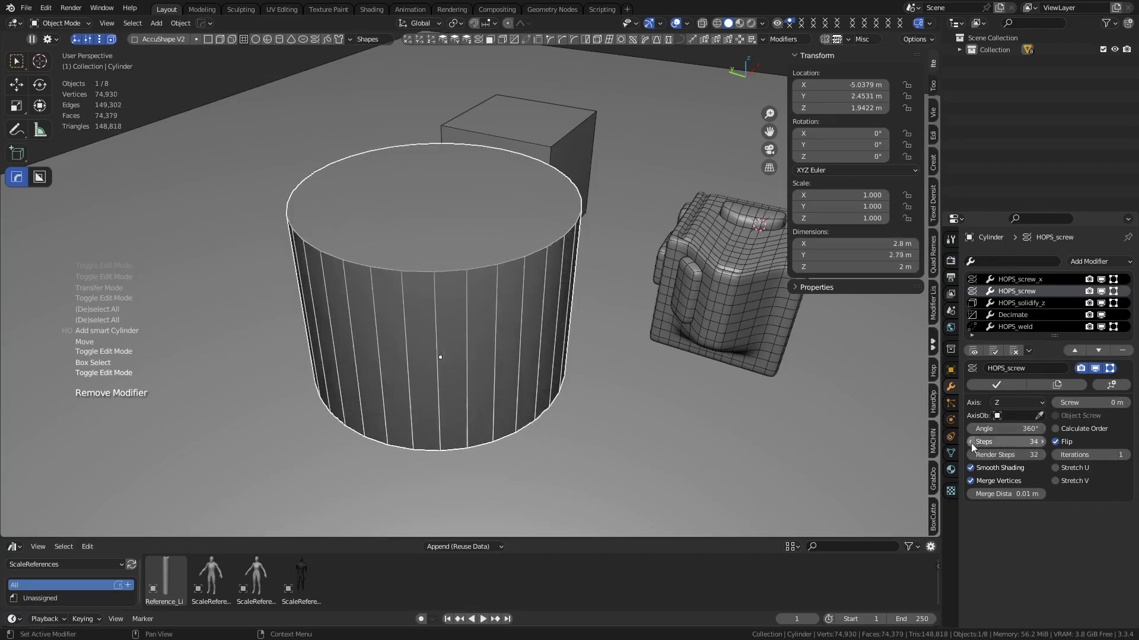
mouse_move(1002, 442)
mouse_down()
mouse_move(987, 443)
mouse_move(1011, 443)
mouse_up()
Step: Make the cylinder taller by setting the thickness of its HOPS_solidify_z modifier to 4.62 m
click(1042, 305)
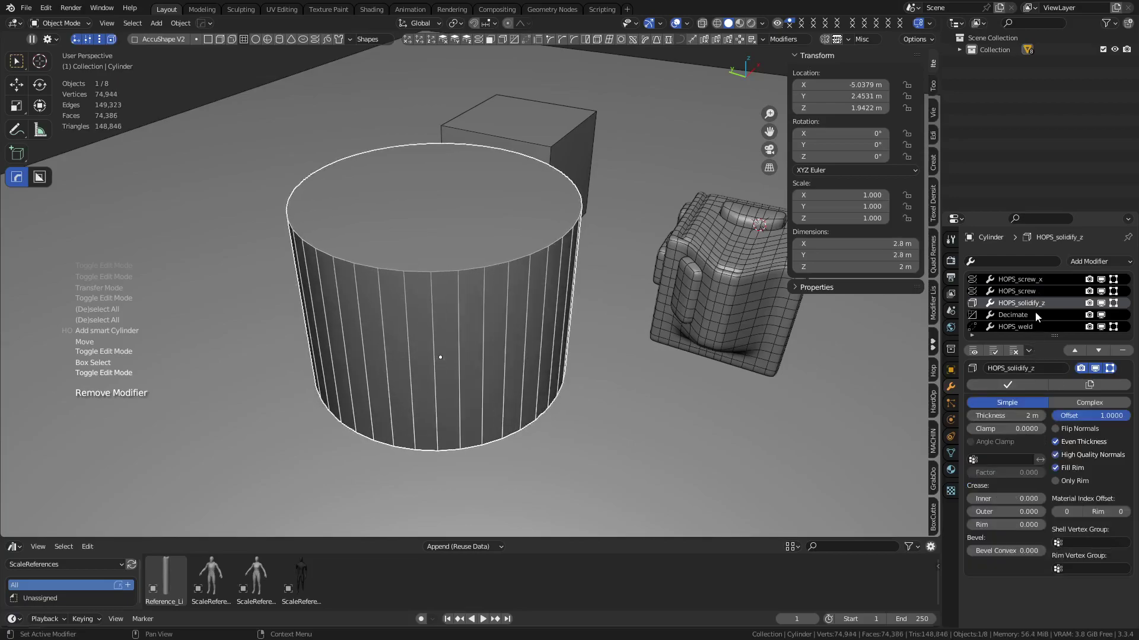
drag(1002, 415, 1042, 416)
scroll(678, 282, down, 6)
scroll(592, 283, up, 1)
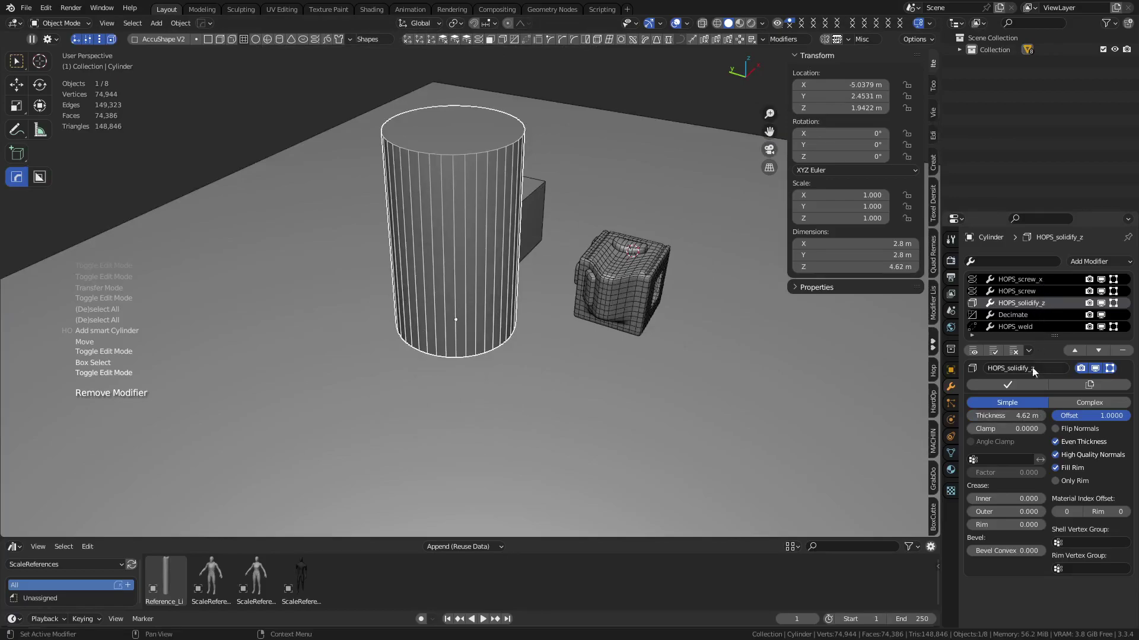
Step: Review the Decimate and HOPS_weld modifier settings at the end of the cylinder's stack
click(1030, 316)
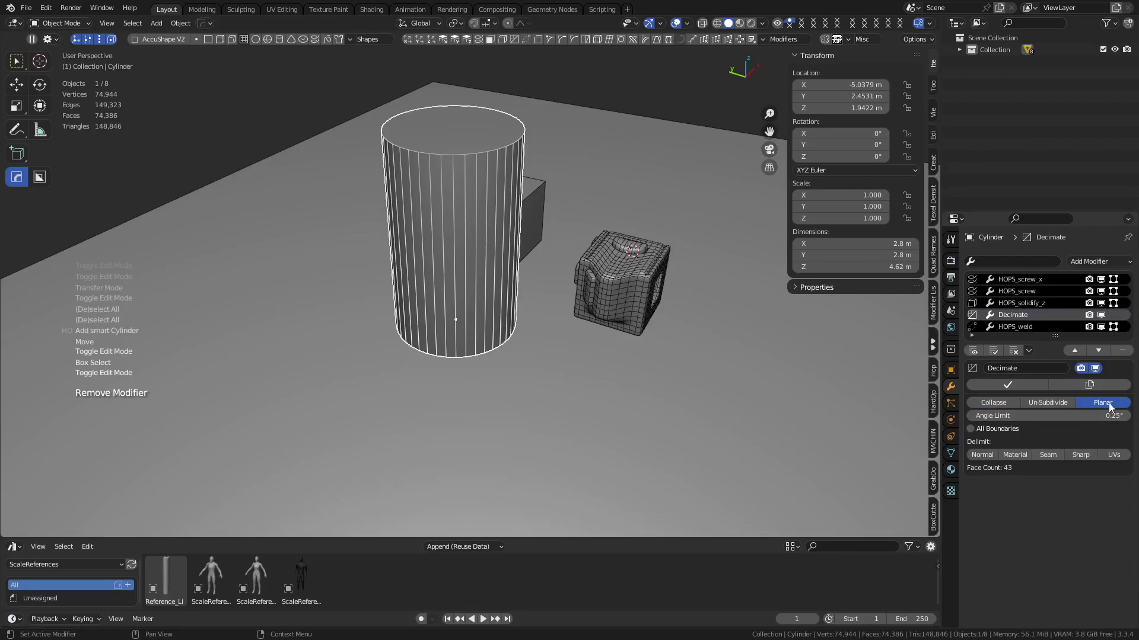
click(1021, 329)
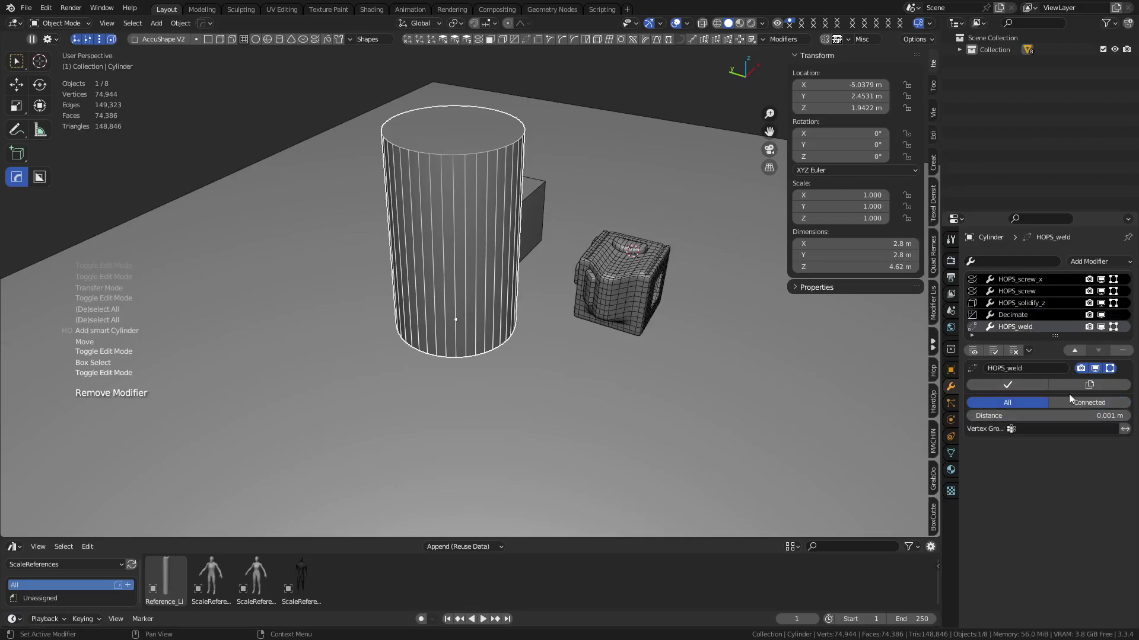
key(ctrl+Tab)
key(ctrl+w)
Step: Add a HardOps Z-axis taper modifier to the cylinder, set its factor to -0.55 and deselect the object
click(657, 41)
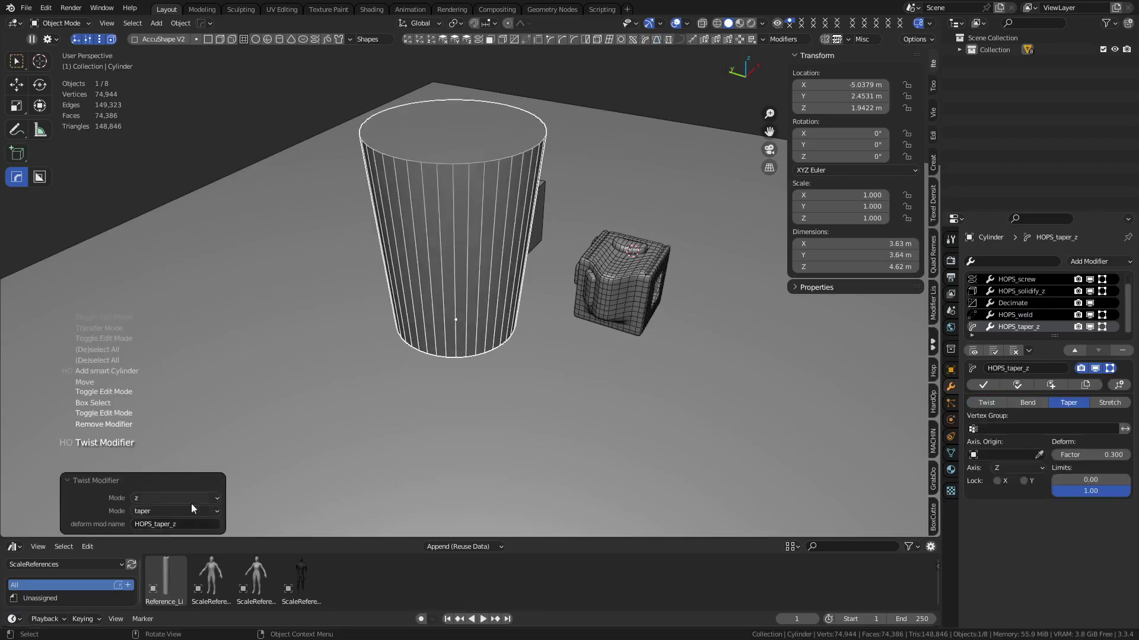
drag(1090, 455, 1049, 455)
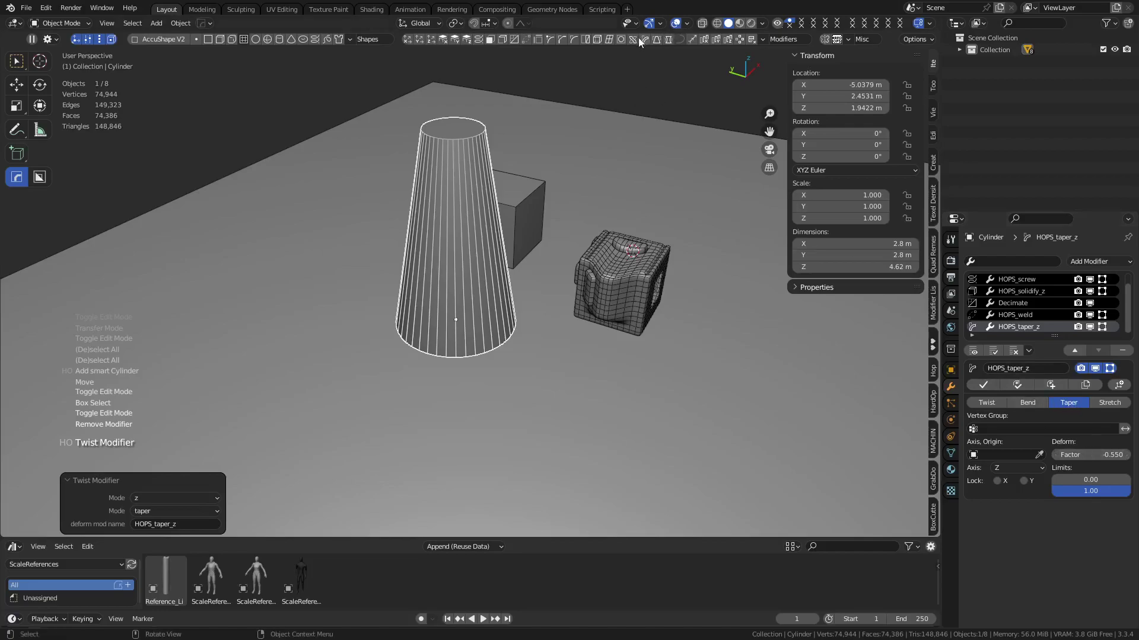
click(642, 102)
Step: Switch the active tool to BoxCutter and select the plain cube, framing it up close
scroll(606, 285, down, 3)
shift+middle_drag(540, 282, 323, 227)
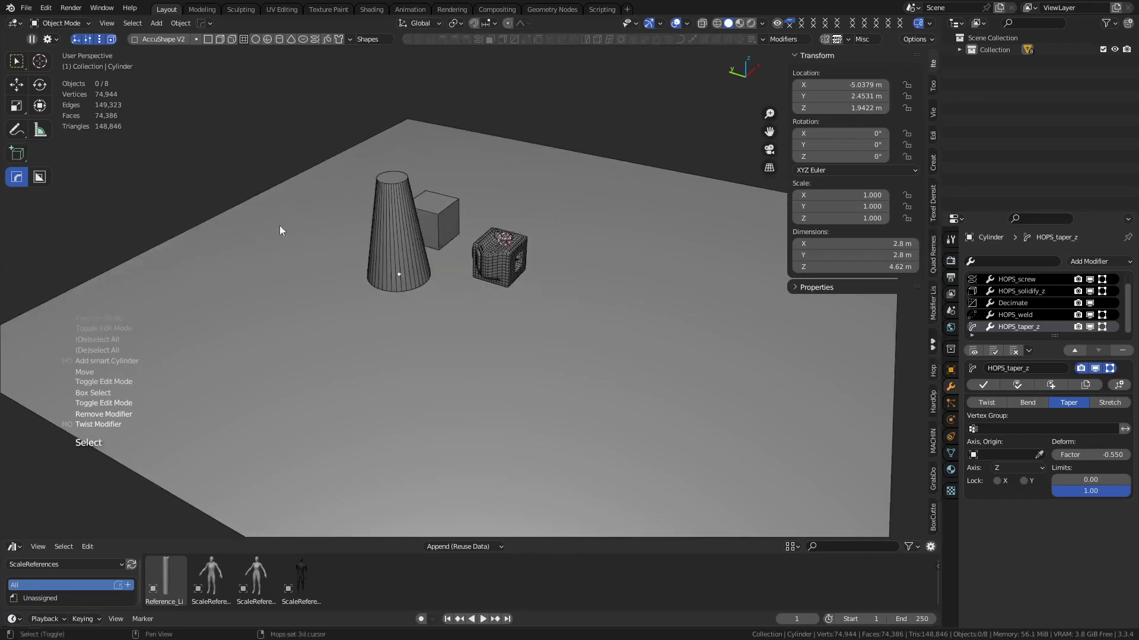
click(39, 177)
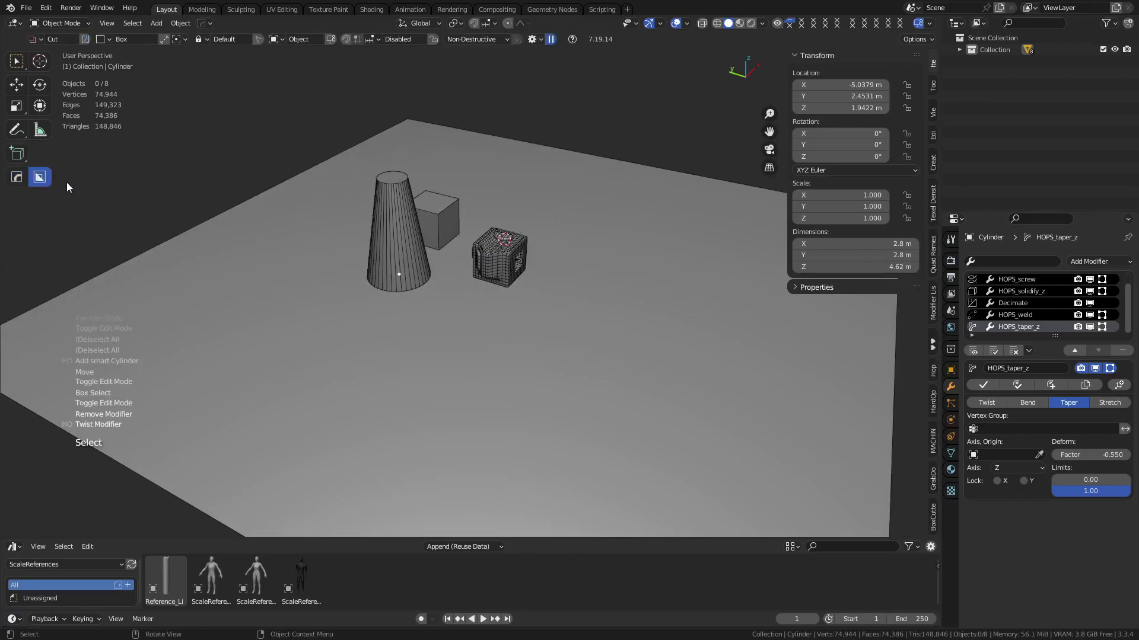
click(449, 214)
key(grave)
click(498, 221)
middle_drag(512, 251, 554, 274)
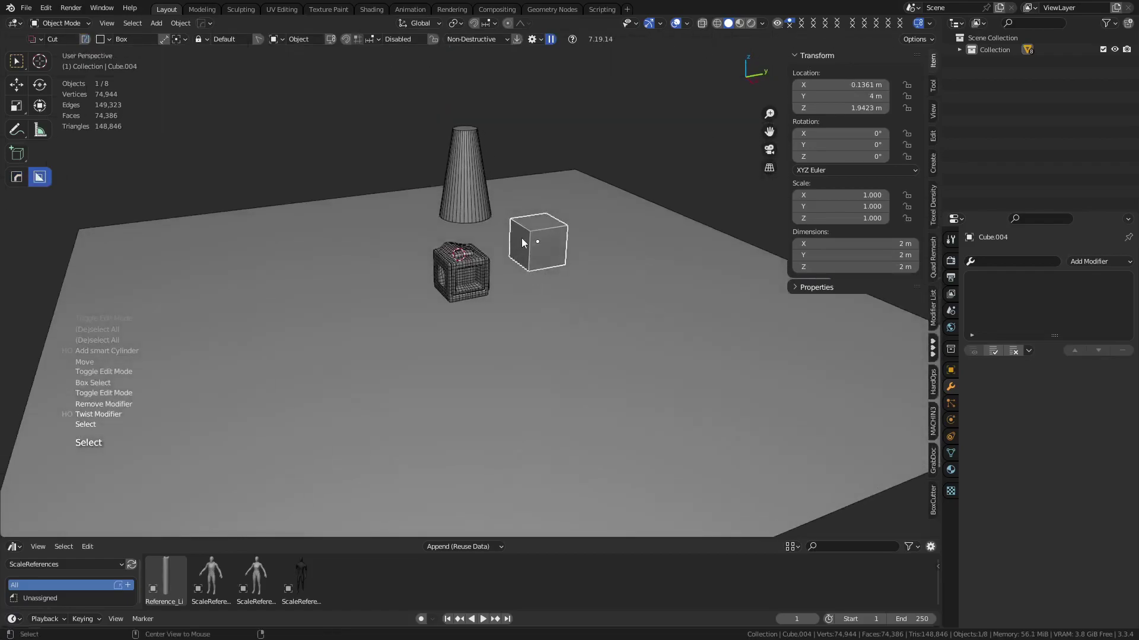
alt+middle_click(522, 238)
scroll(521, 238, up, 8)
middle_drag(454, 296, 582, 280)
shift+middle_drag(499, 243, 504, 266)
scroll(504, 267, up, 1)
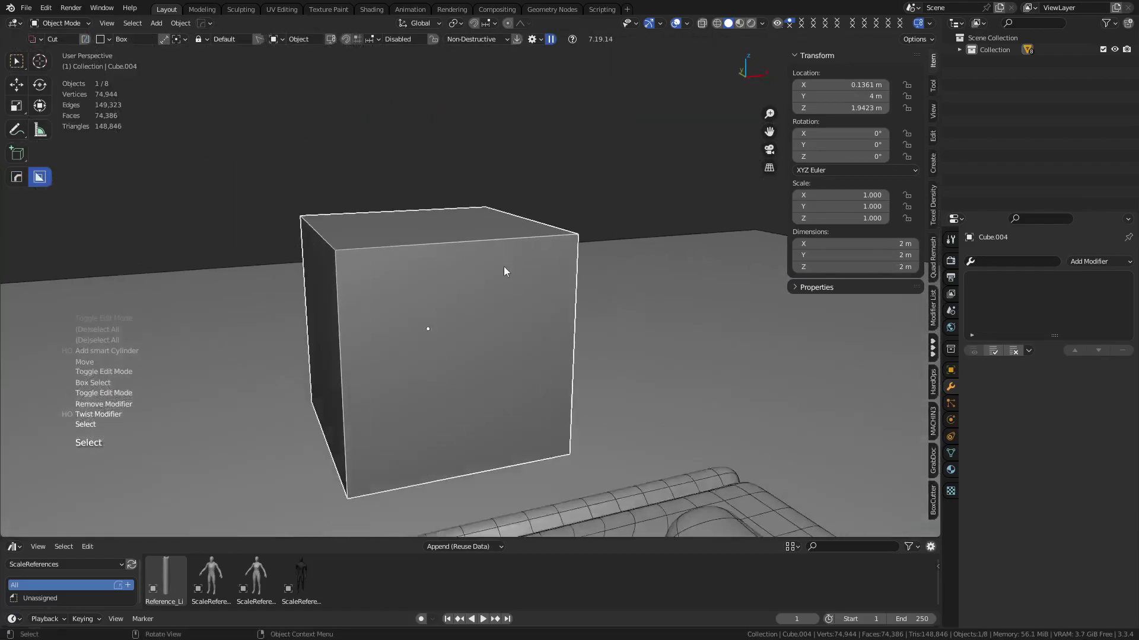
scroll(504, 272, up, 1)
Step: Set the BoxCutter shape to Ngon through the Box Helper
key(d)
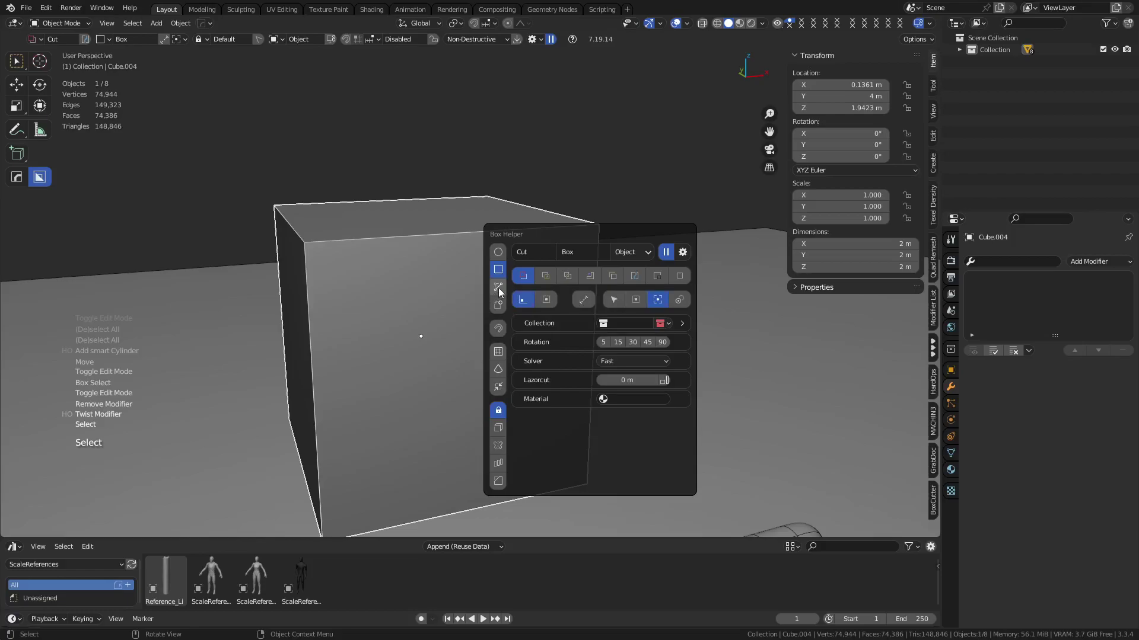
click(498, 288)
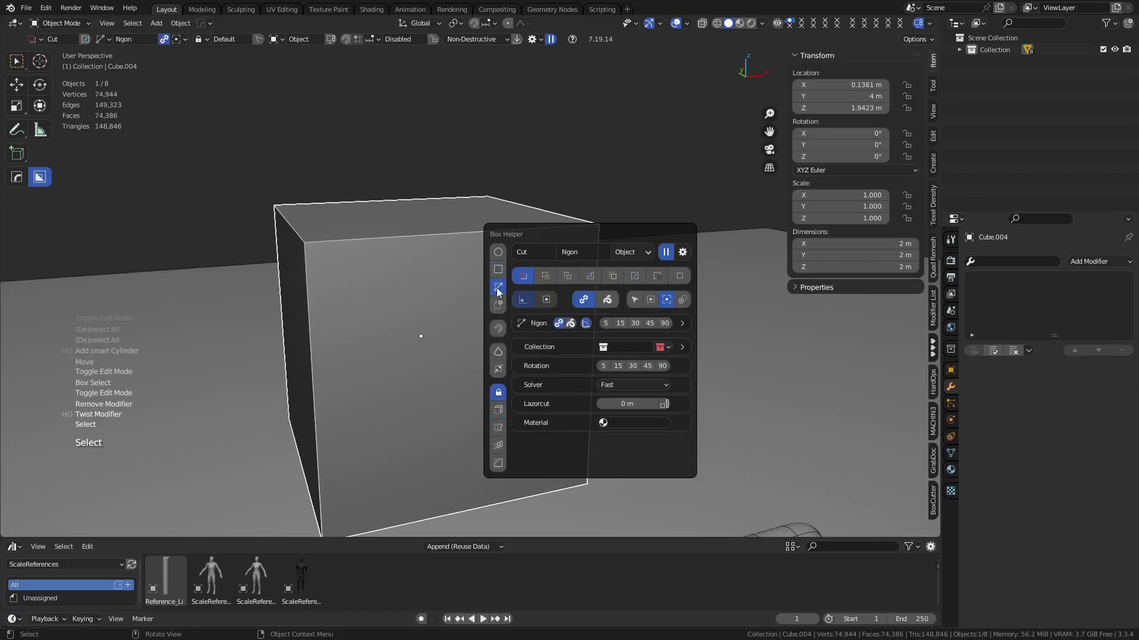
middle_drag(389, 347, 545, 332)
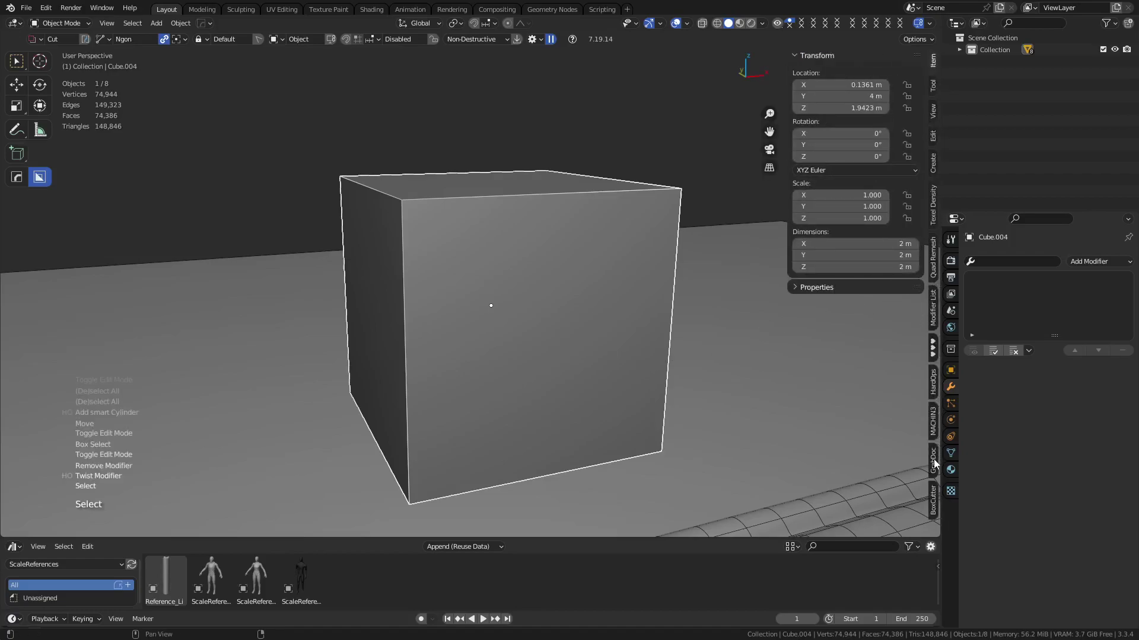
Step: Show BoxCutter's sidebar settings, look through its help, mode, shape and surface options, and bring up the Box Helper again
click(934, 489)
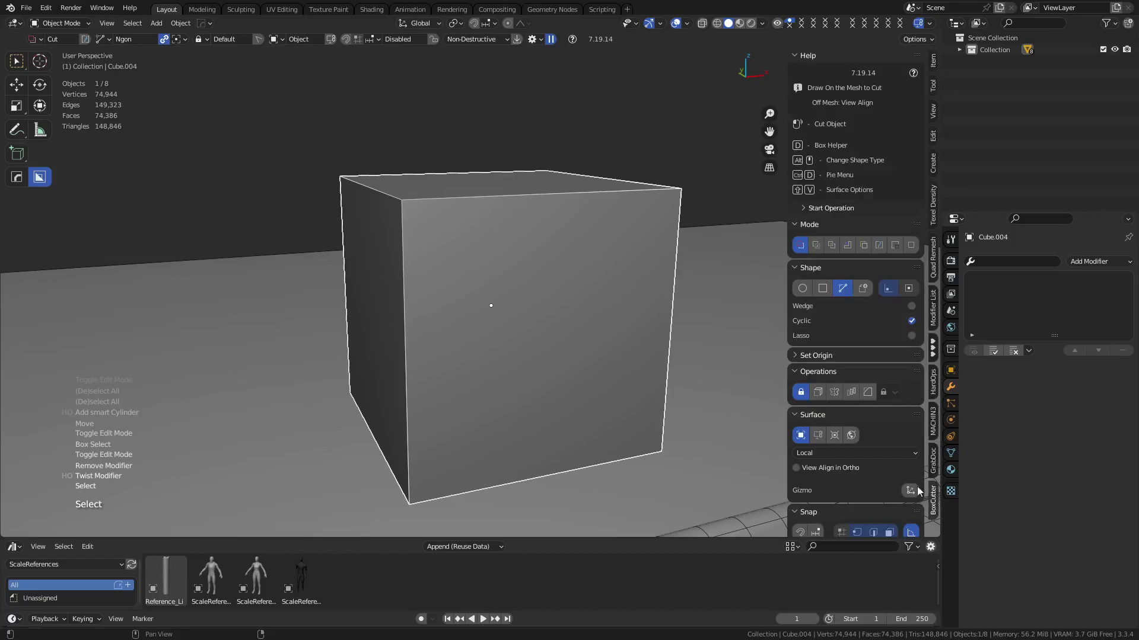
scroll(877, 366, down, 1)
scroll(876, 366, down, 3)
scroll(876, 362, up, 4)
key(d)
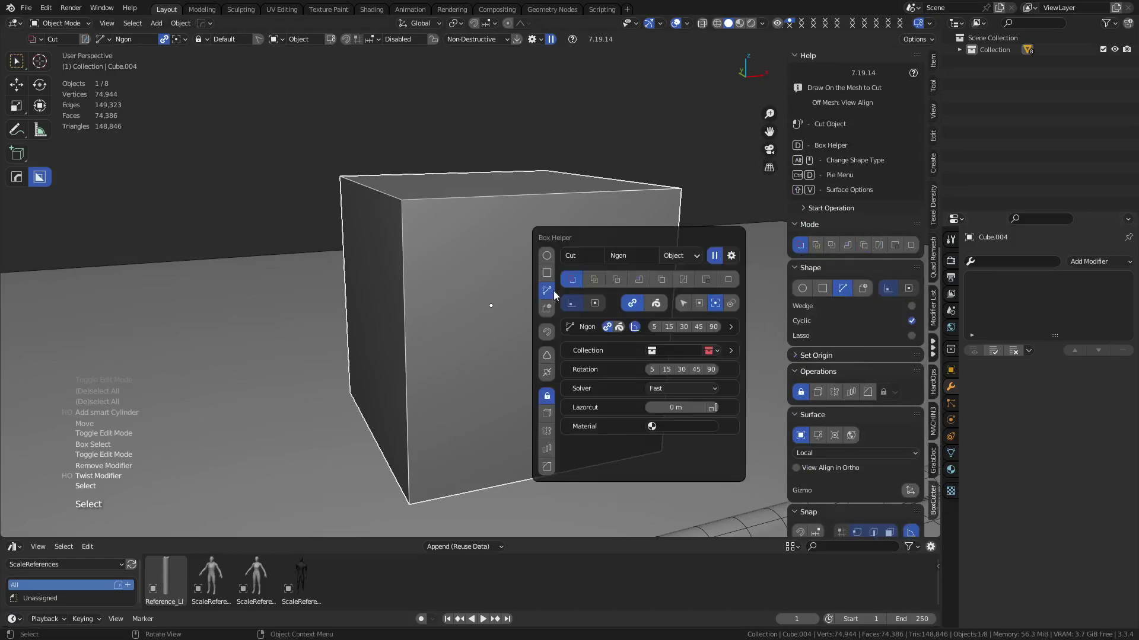
click(265, 319)
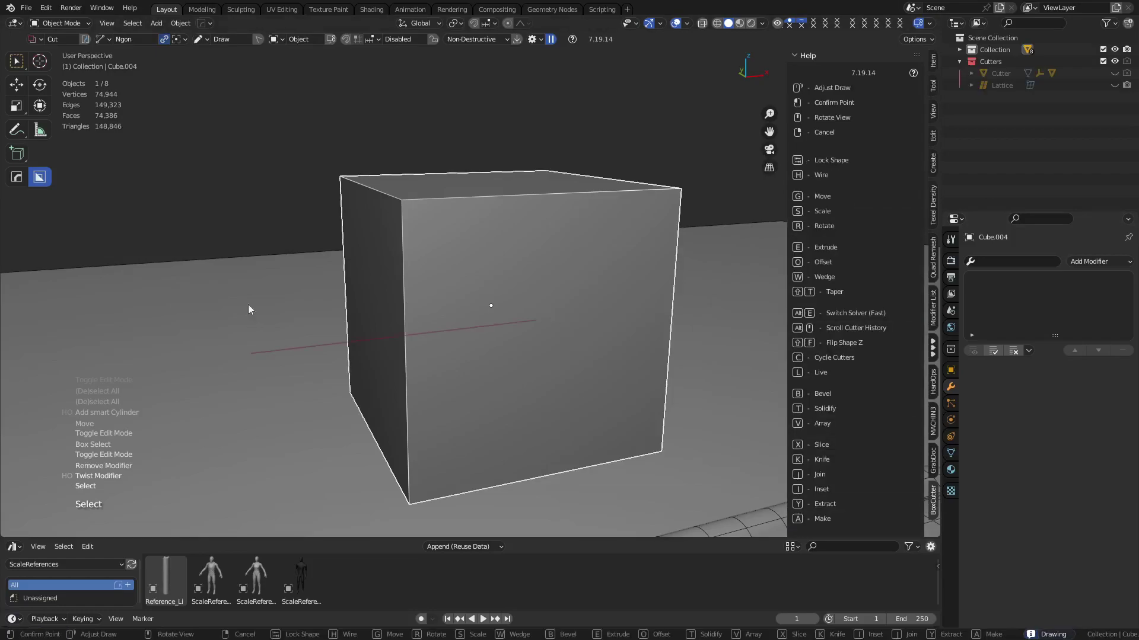
click(247, 314)
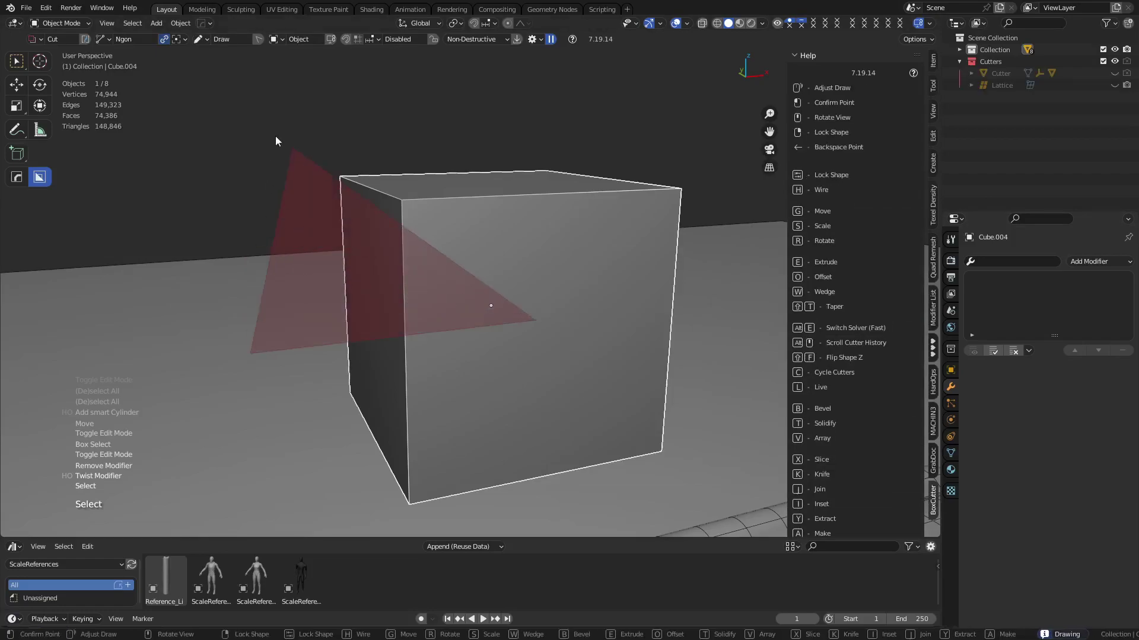
right_click(420, 81)
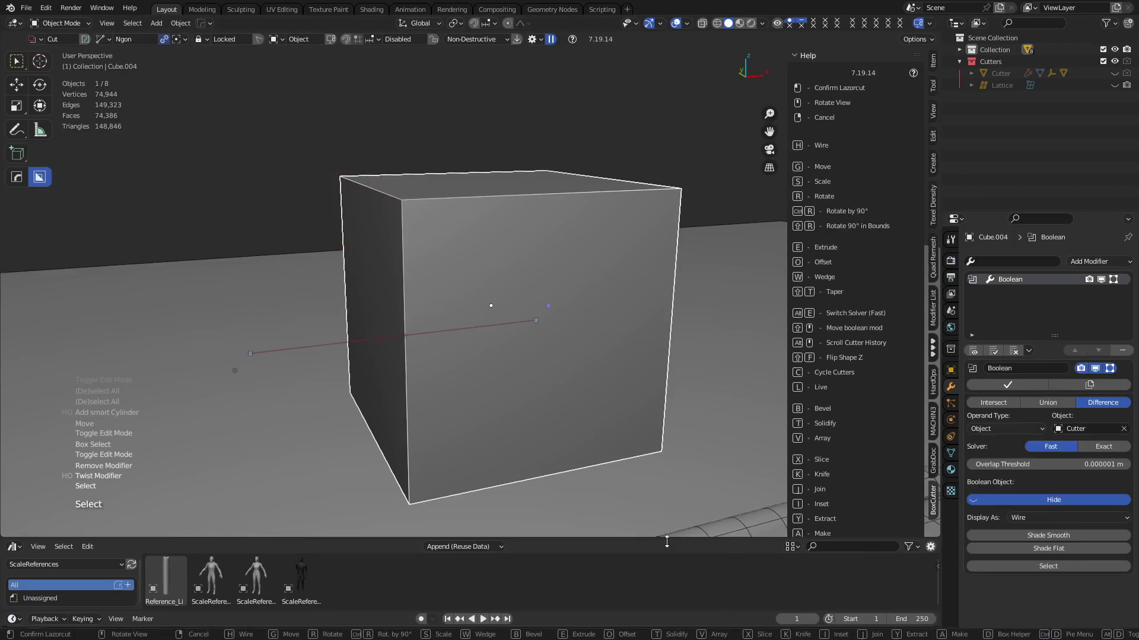
right_click(621, 401)
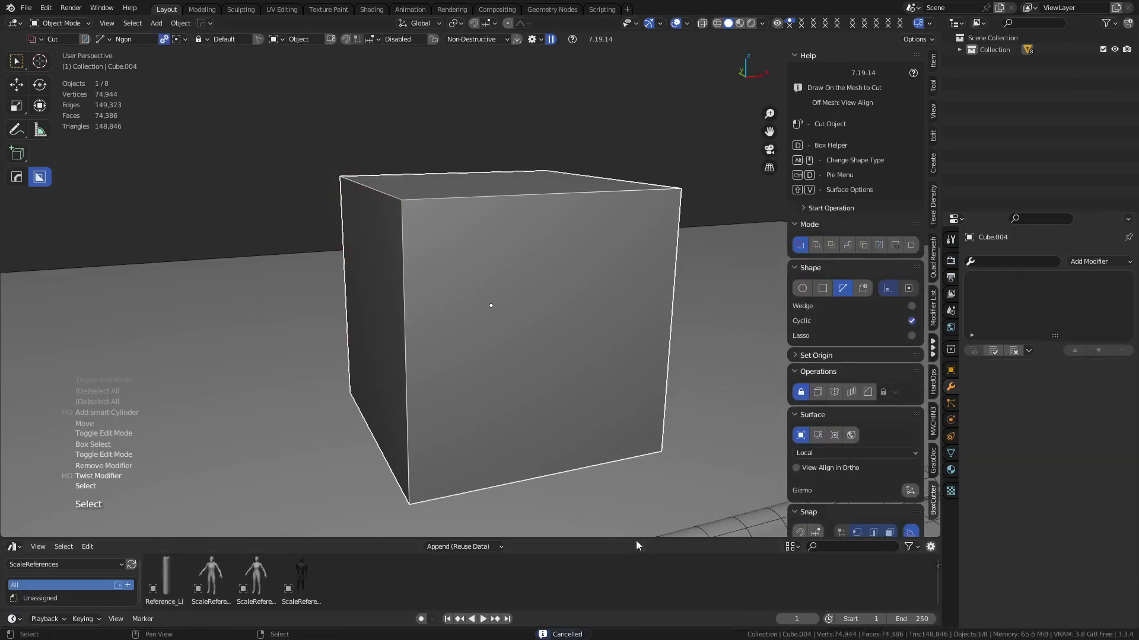
Step: Shrink the asset browser area and draw a four-point BoxCutter Ngon over the cube's upper corner, extruding it partway into the cube
drag(636, 539, 640, 614)
key(d)
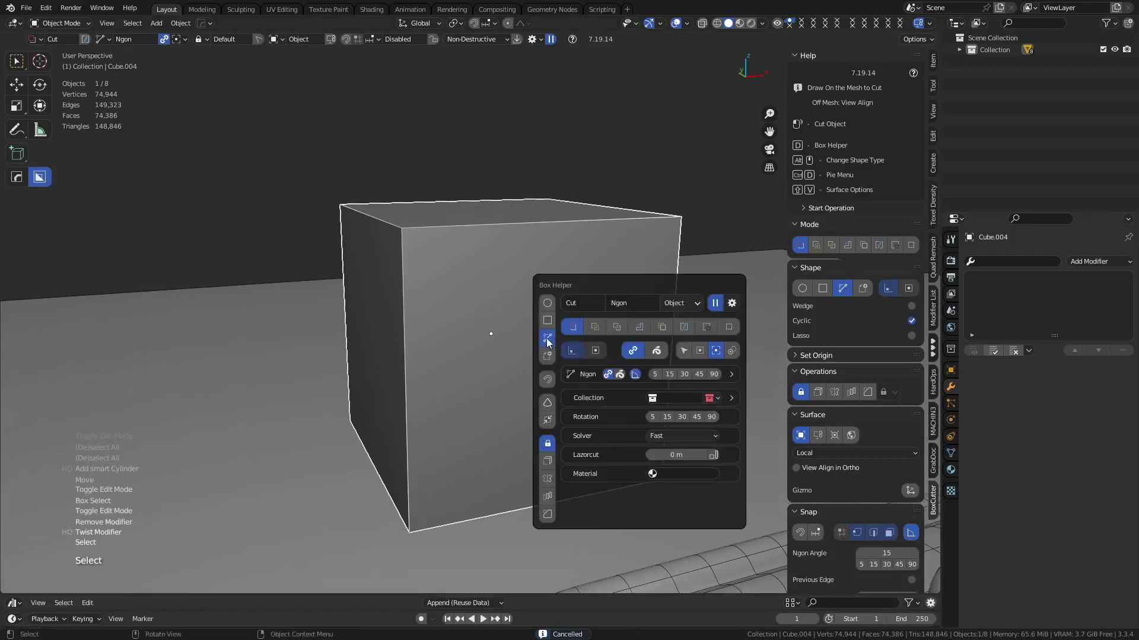
click(589, 393)
click(275, 440)
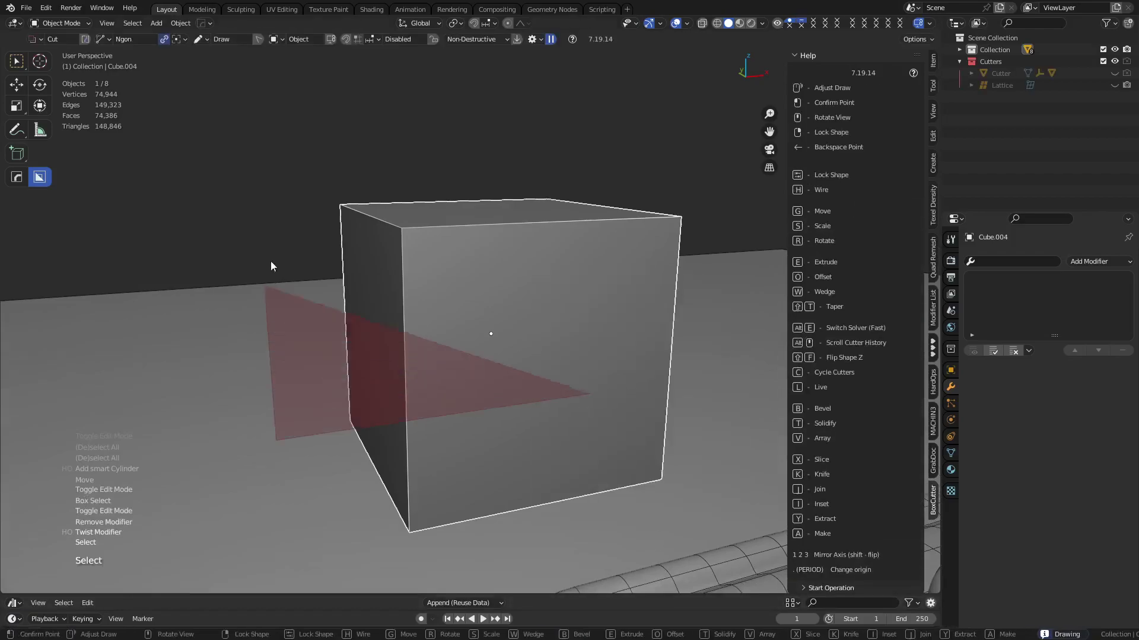
click(249, 104)
middle_drag(573, 66, 544, 183)
right_click(544, 183)
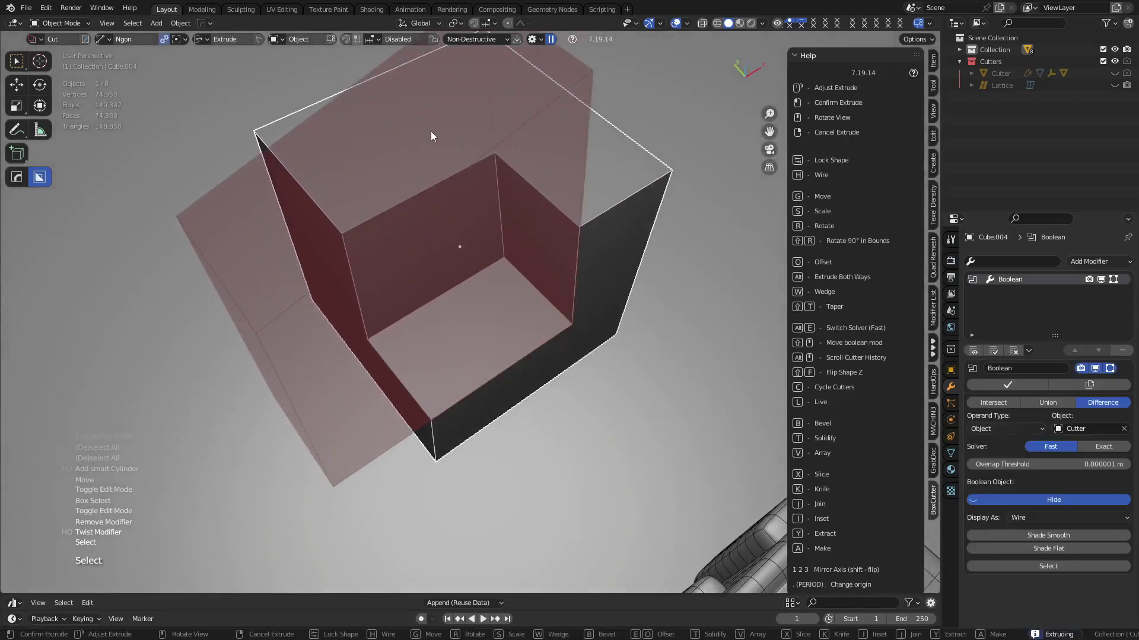
Step: Bevel the live cutter so the corners and inner edges of the cut are widely rounded
key(b)
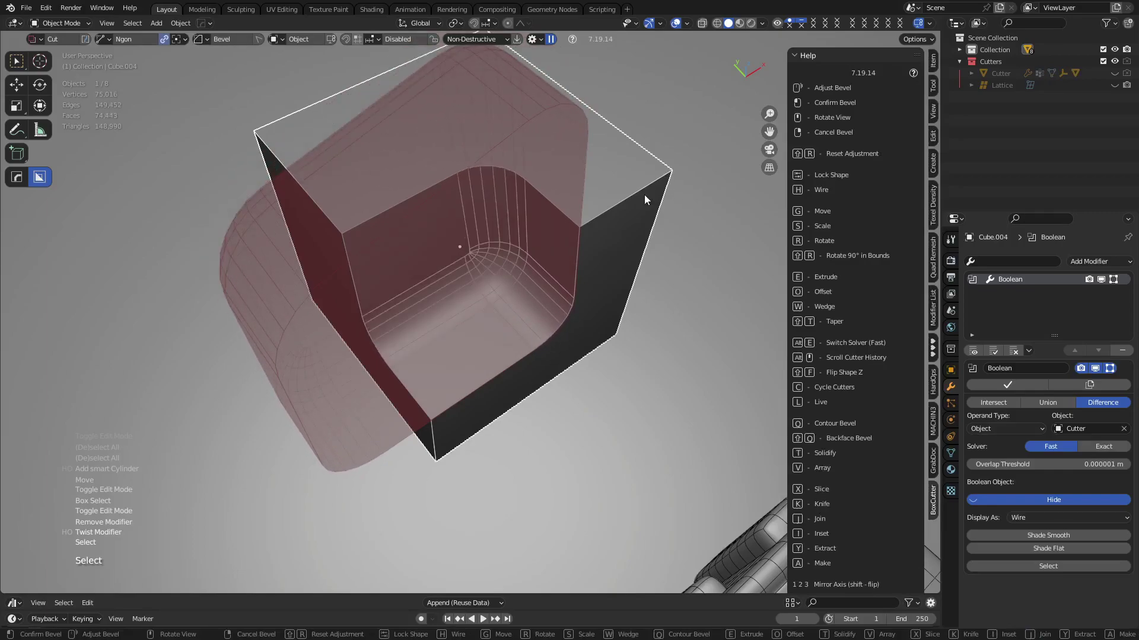
click(587, 309)
middle_drag(549, 451, 541, 388)
key(b)
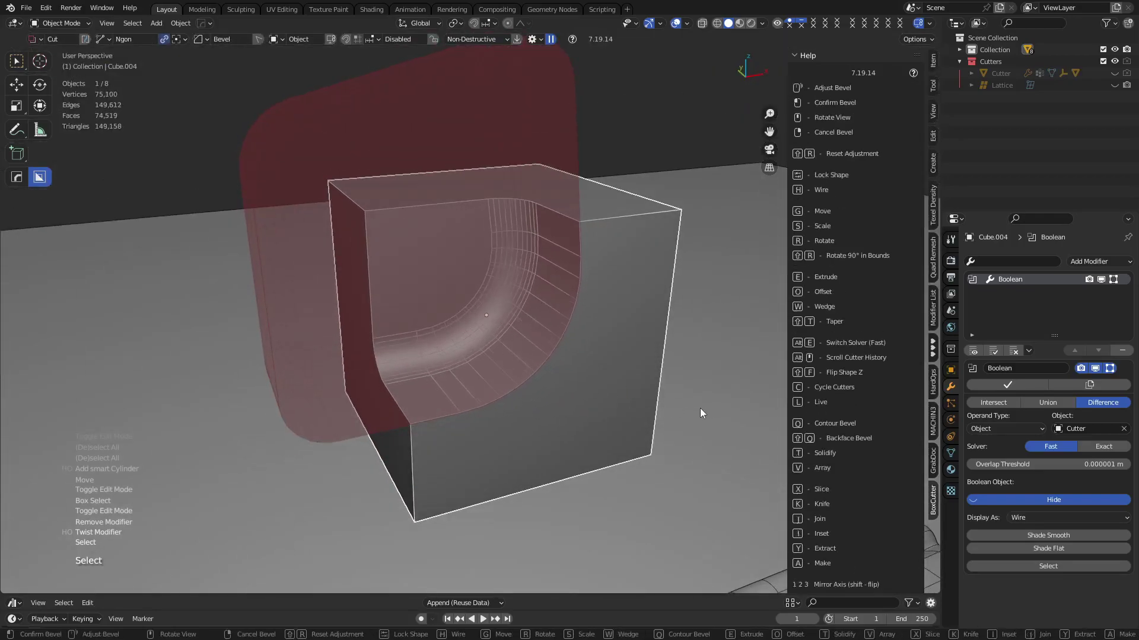
click(675, 406)
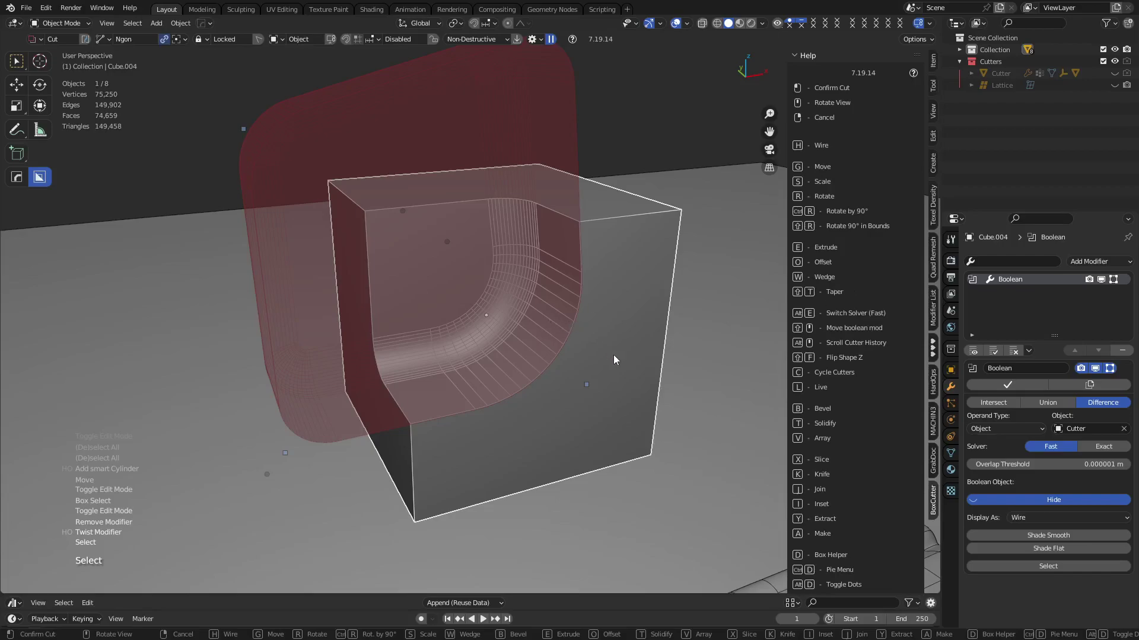
Step: Turn the bevelled Ngon cutter into a wedge so the cut slopes into the cube
key(w)
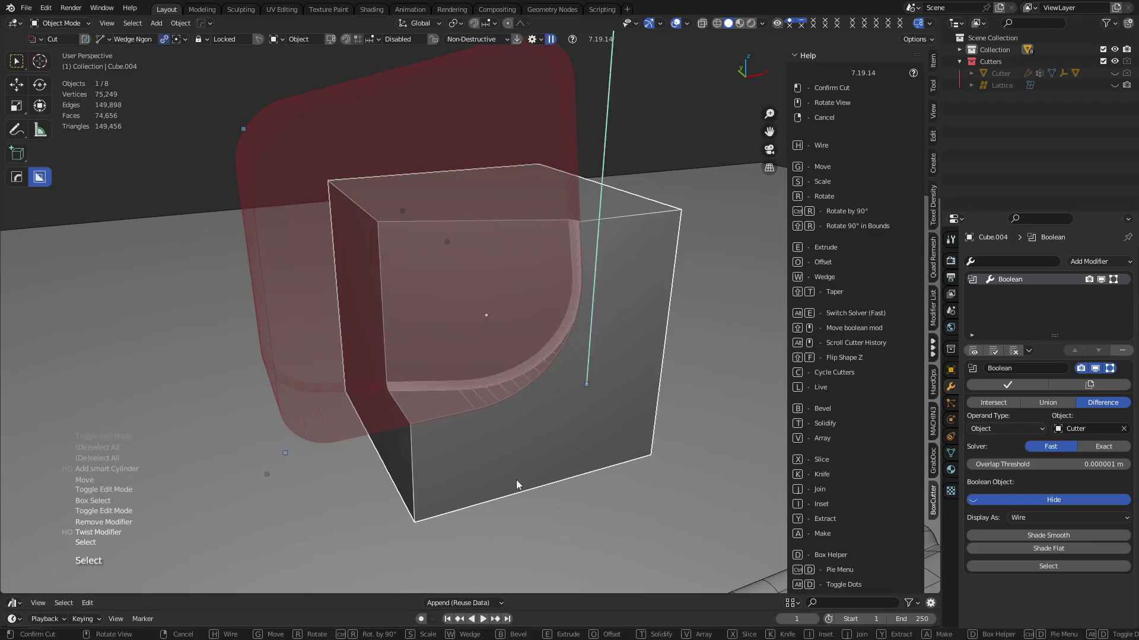
middle_drag(511, 476, 578, 510)
middle_drag(589, 467, 666, 397)
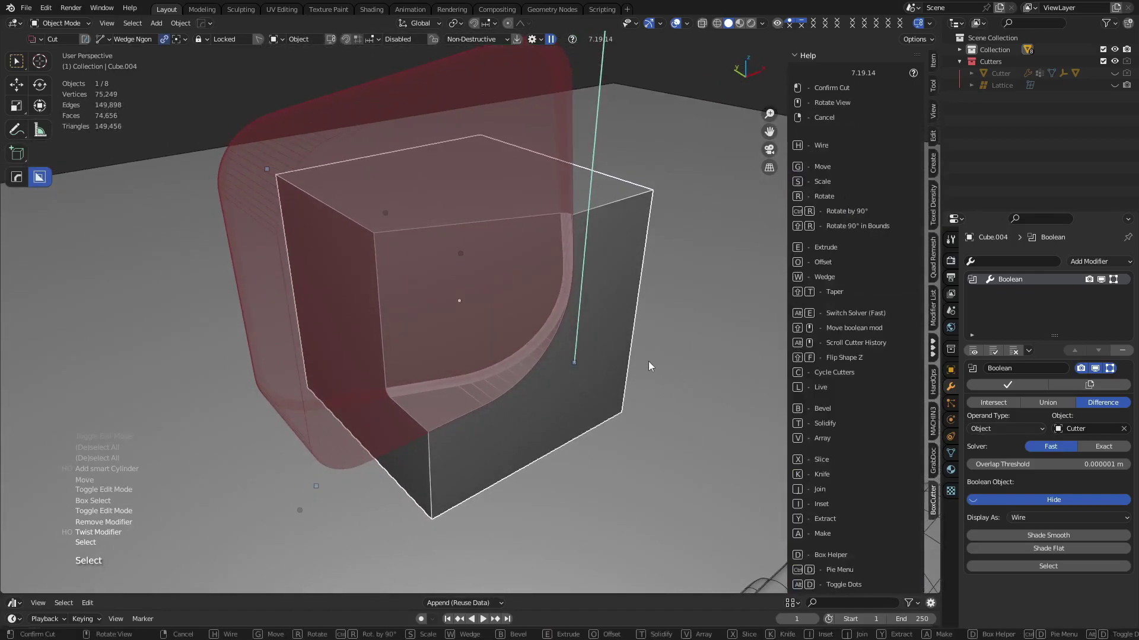
Step: Repeat the wedge cutter as two copies across the cube and try Solidify on it
key(ctrl+r)
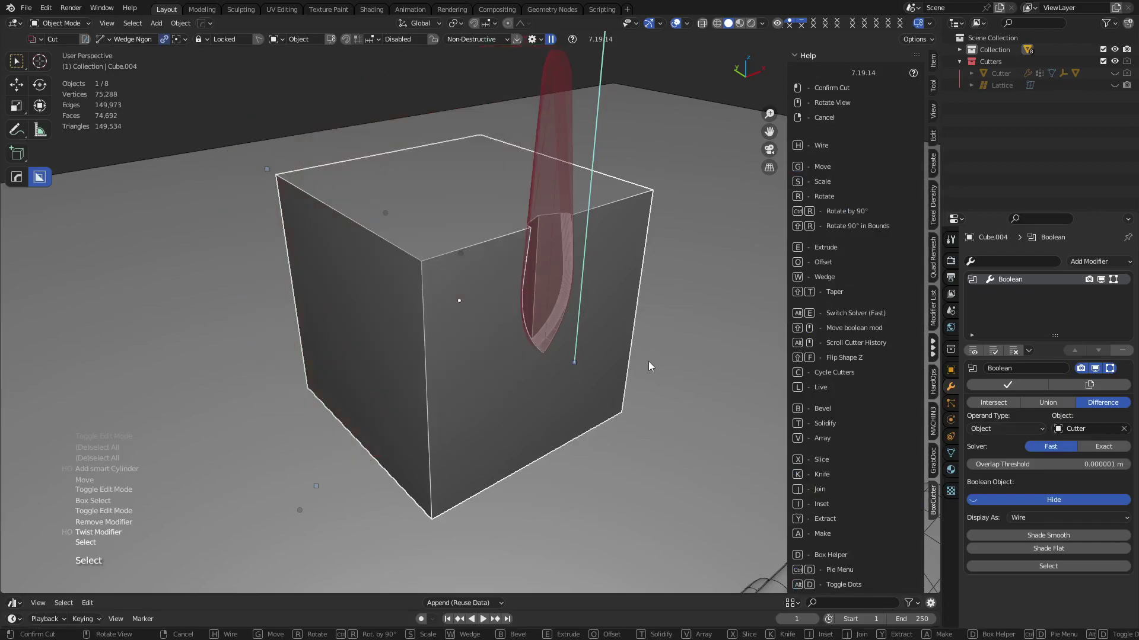
key(ctrl+r)
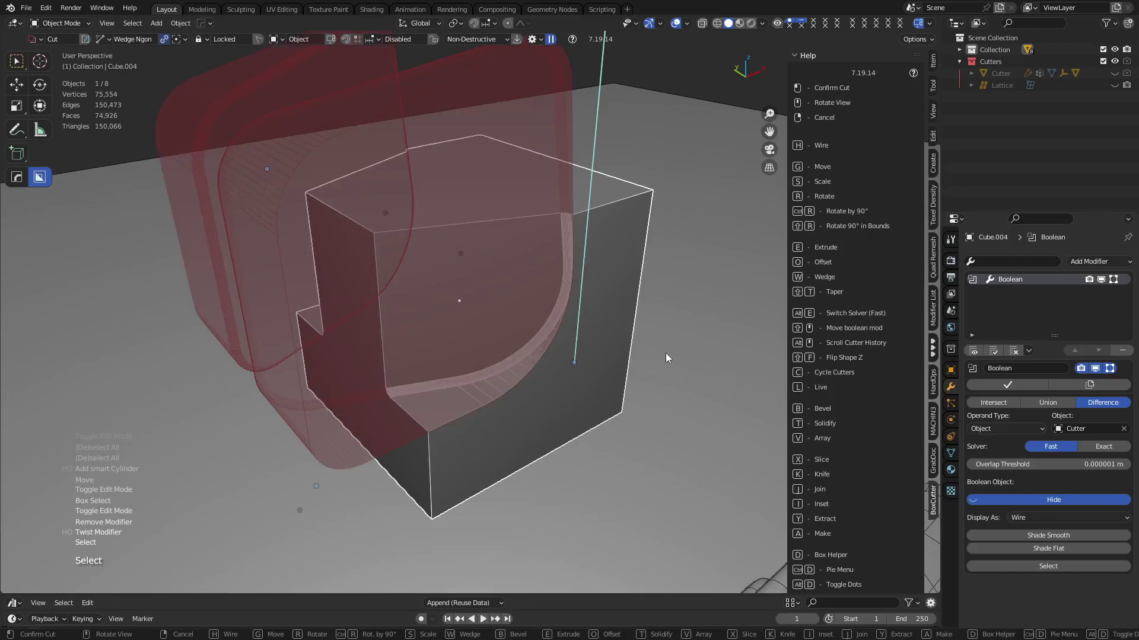
key(t)
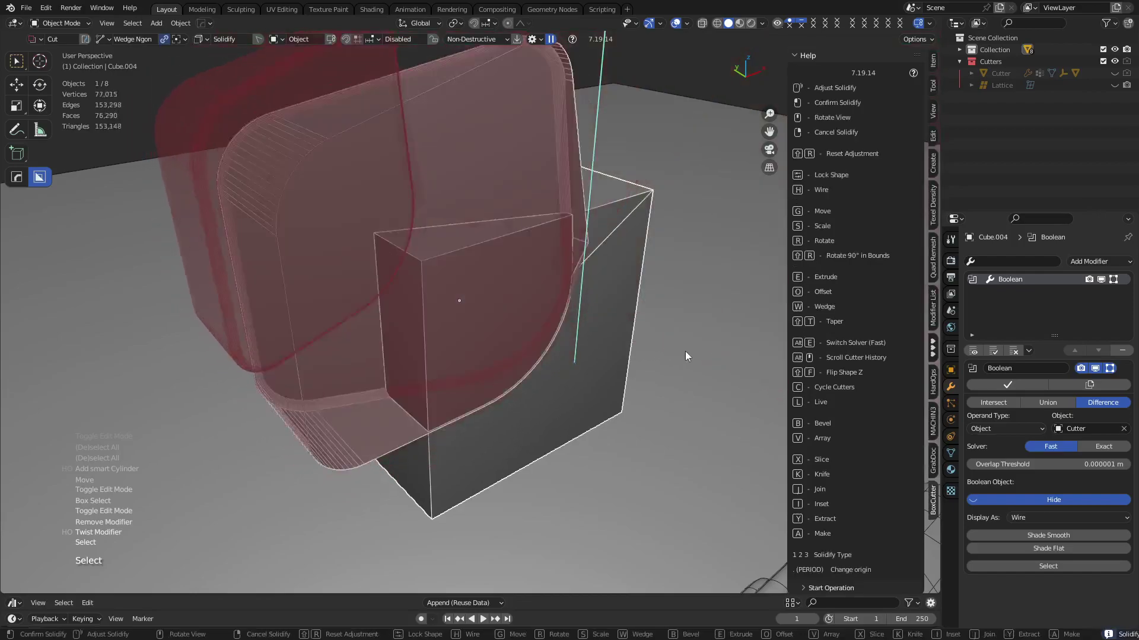
right_click(694, 356)
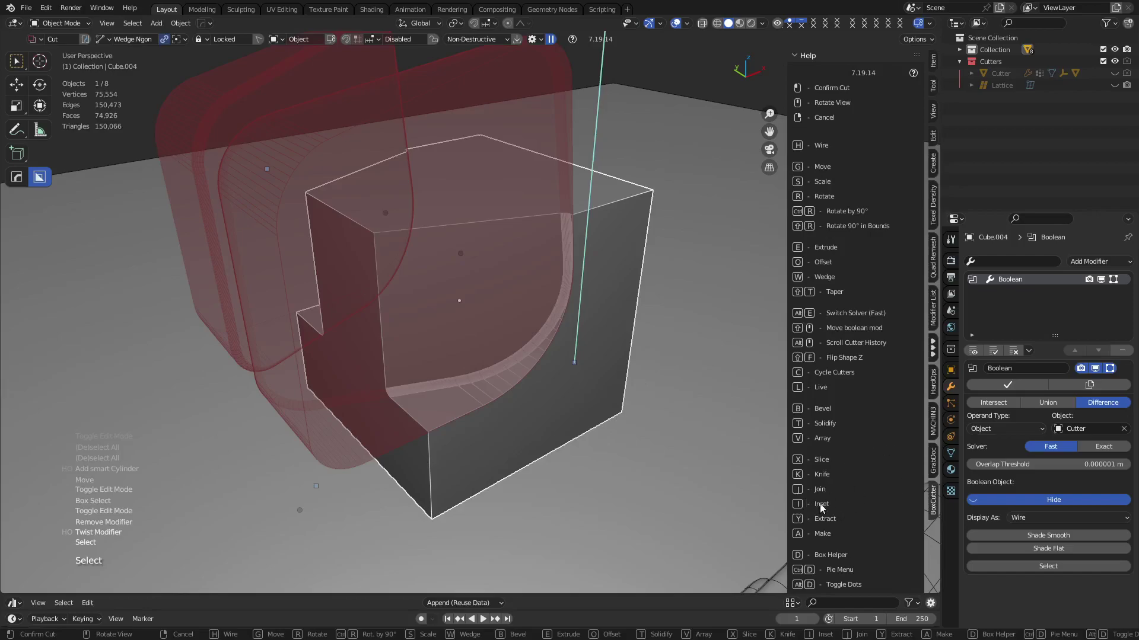
Step: Try the cutter in Inset mode, return it to Slice mode and apply the slice to the cube
key(x)
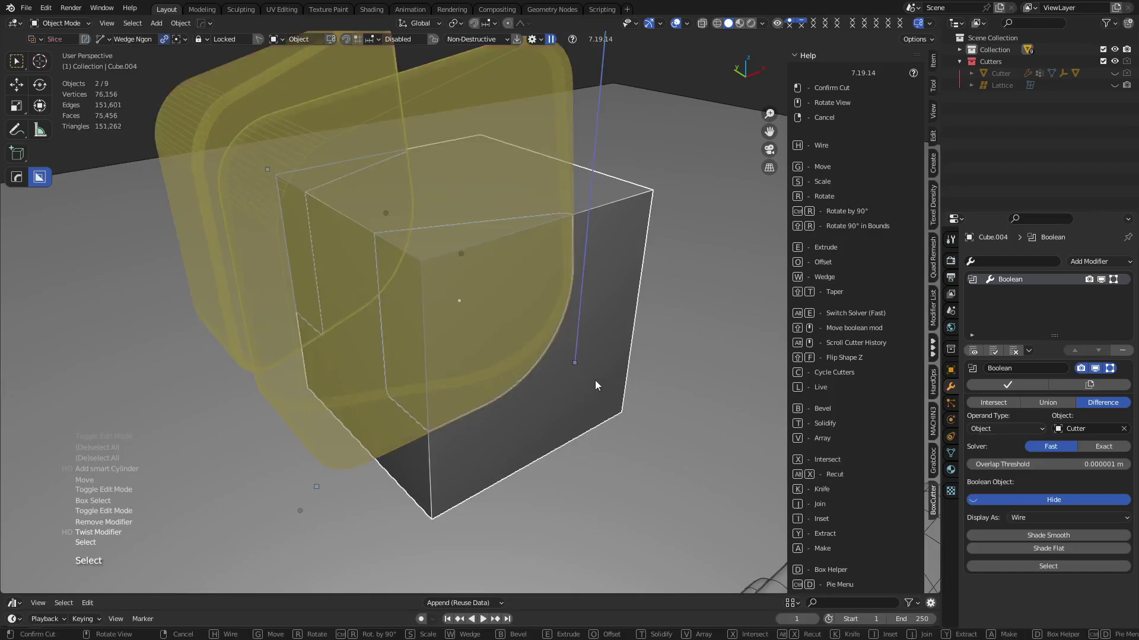
key(i)
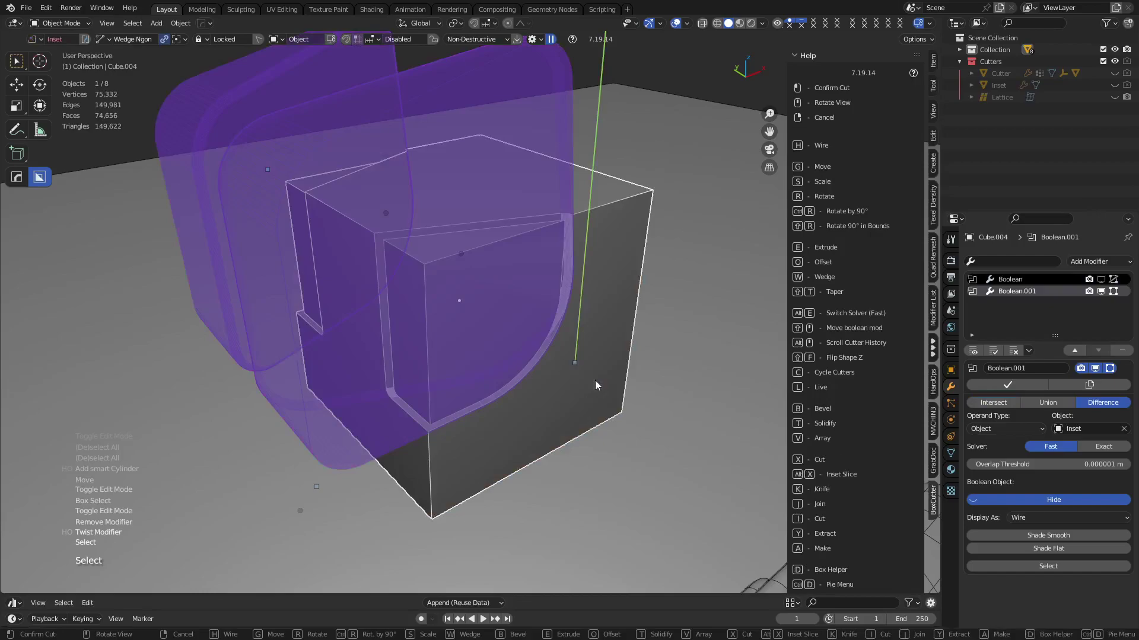
key(i)
key(x)
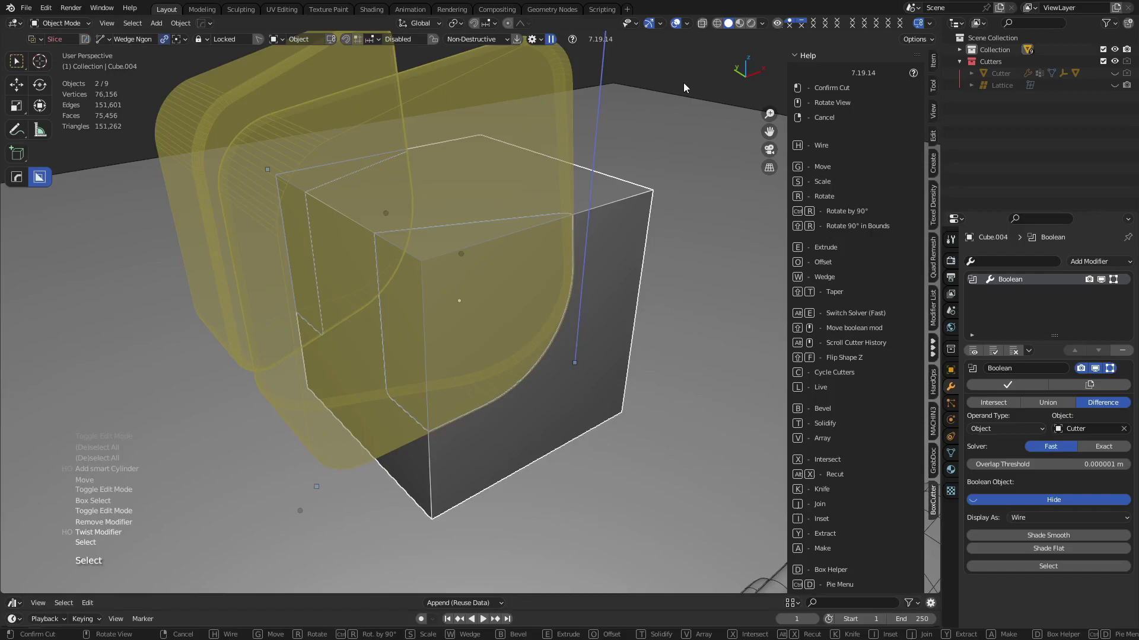
mouse_move(638, 379)
middle_down()
mouse_move(639, 389)
mouse_move(650, 316)
mouse_move(649, 371)
middle_up()
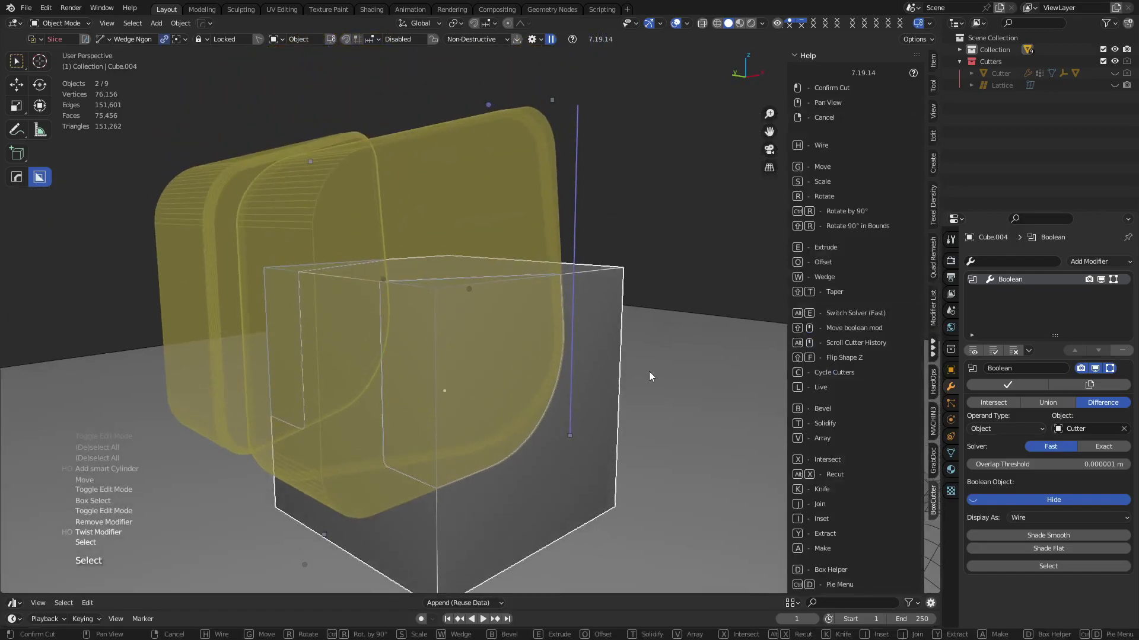
click(666, 208)
Step: Select the sliced-off piece and add a 60° HardOps bevel with 3 segments and a 0.02035 m offset, with Loop Slide off
mouse_move(667, 208)
middle_down()
mouse_move(635, 361)
mouse_move(642, 389)
mouse_move(402, 307)
middle_up()
click(491, 322)
scroll(606, 365, up, 5)
middle_drag(606, 365, 679, 400)
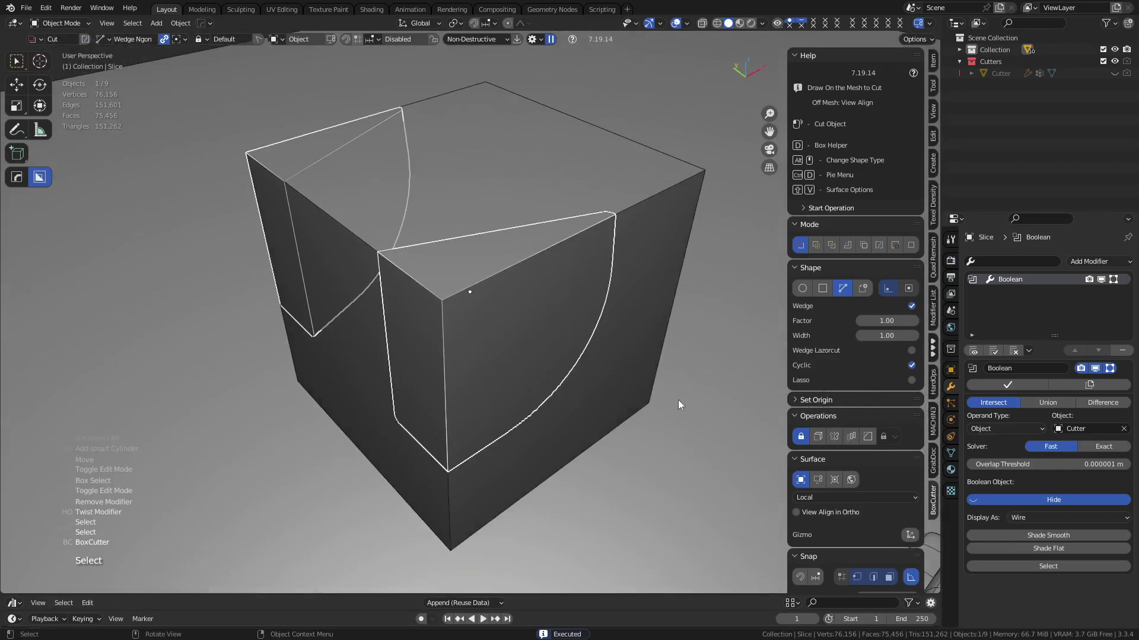
middle_drag(615, 375, 578, 375)
right_click(578, 375)
key(Escape)
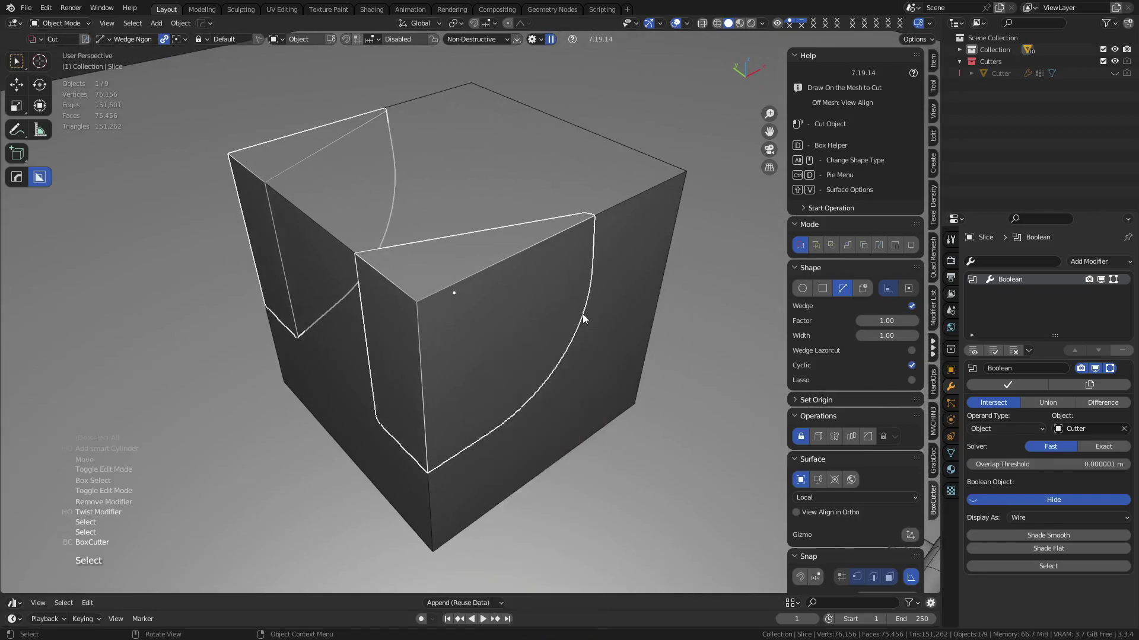
key(q)
click(557, 206)
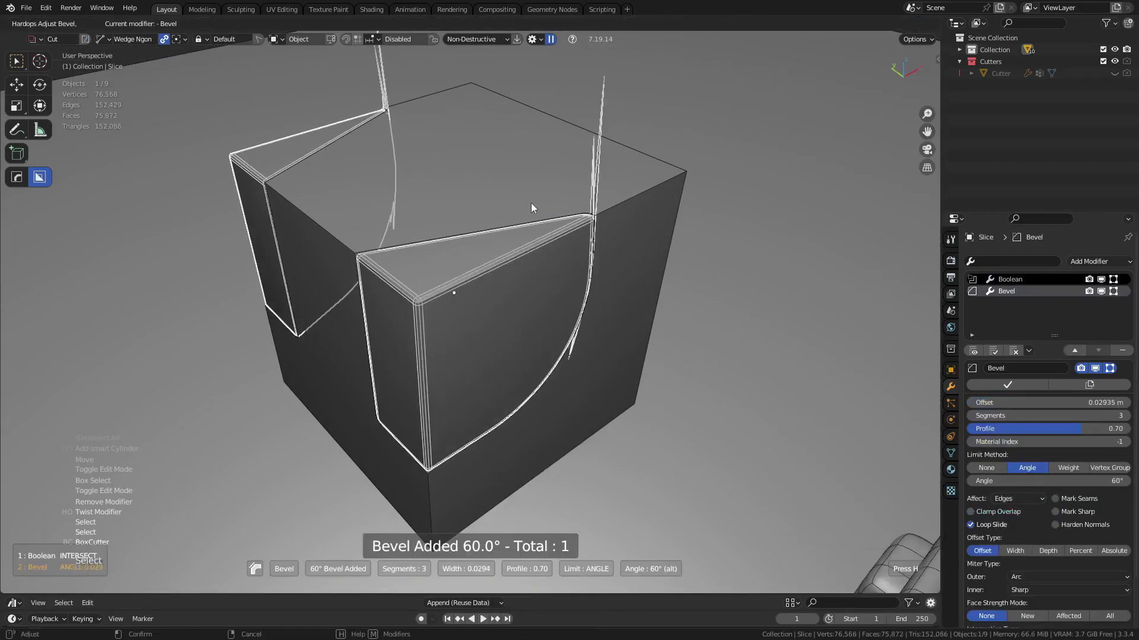
click(535, 233)
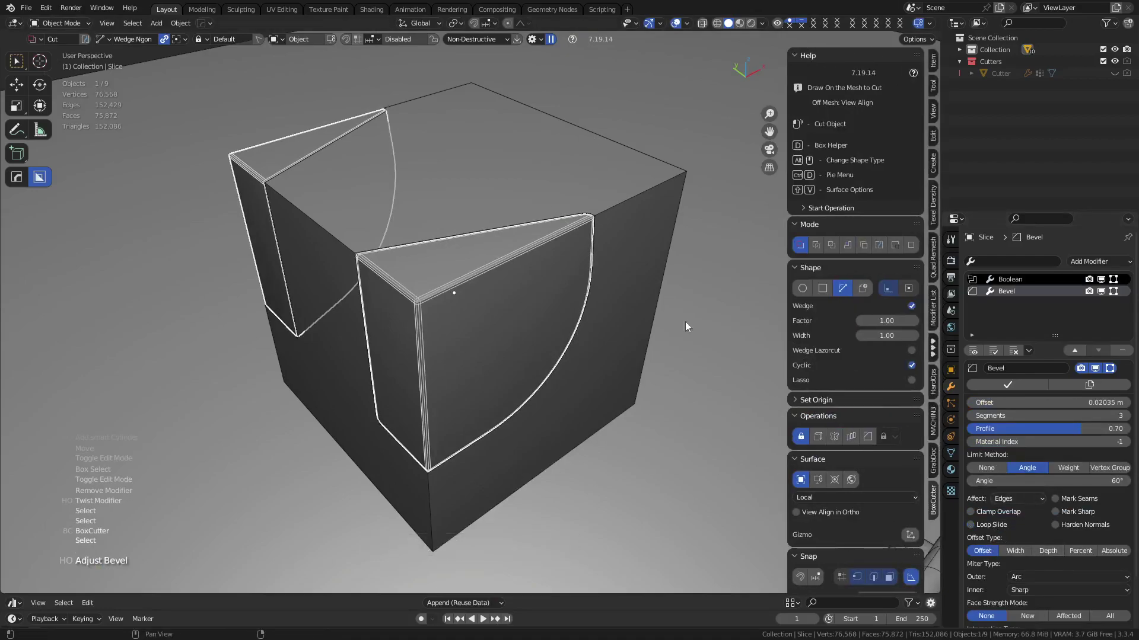
Step: Add a 30° HardOps bevel with 3 segments to the main cube, disable Loop Slide, set its offset to 0.03965 m and deselect
click(539, 169)
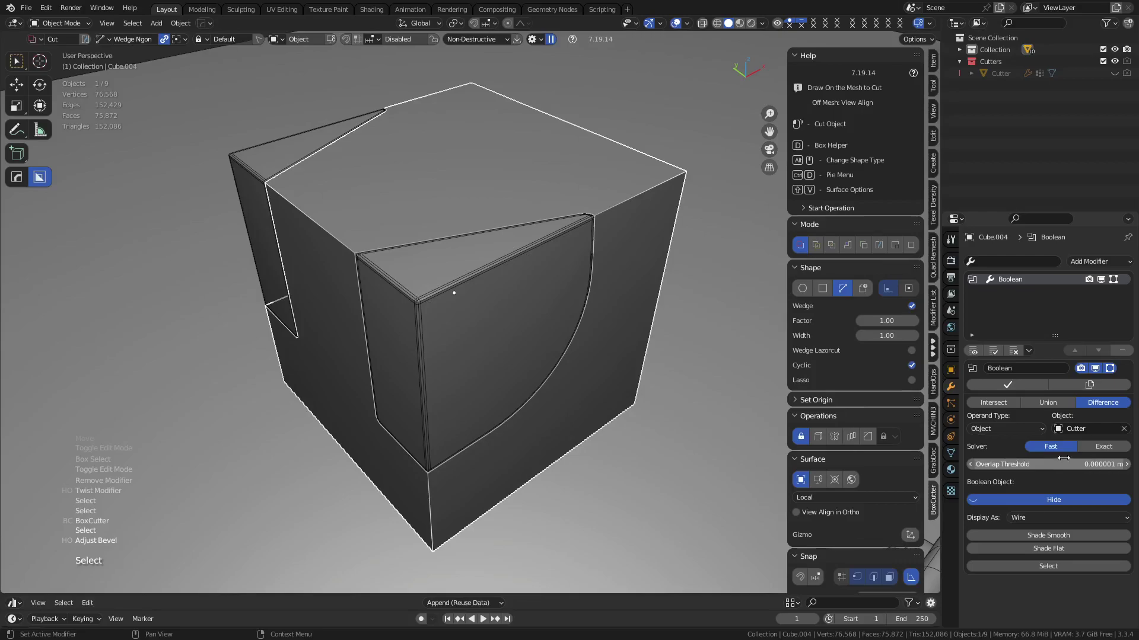
key(q)
click(599, 354)
click(539, 350)
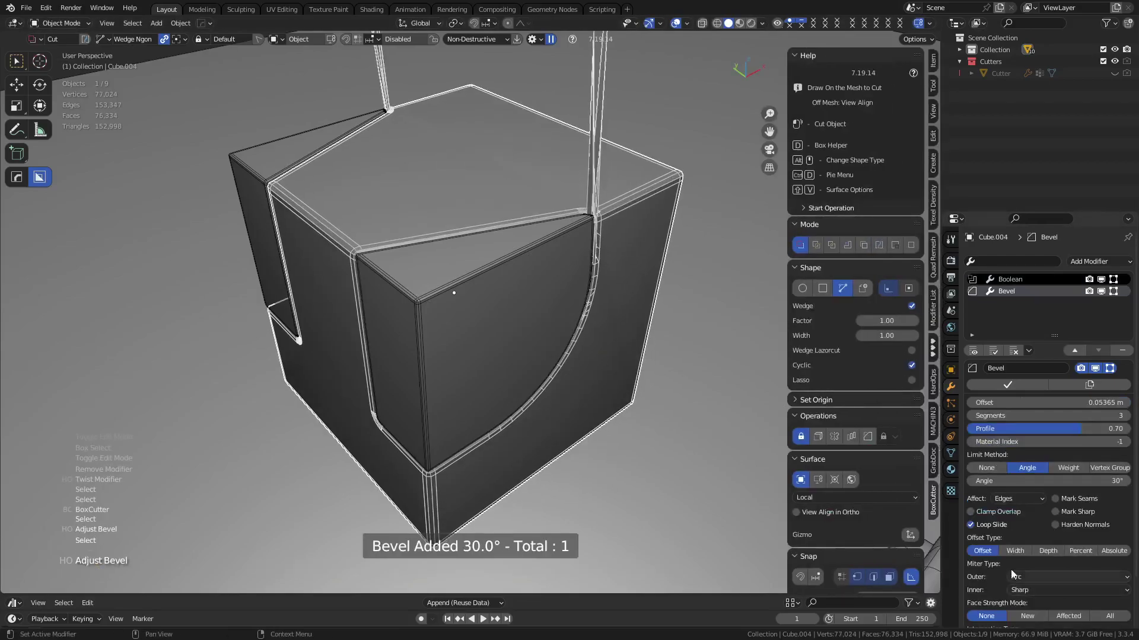
click(989, 525)
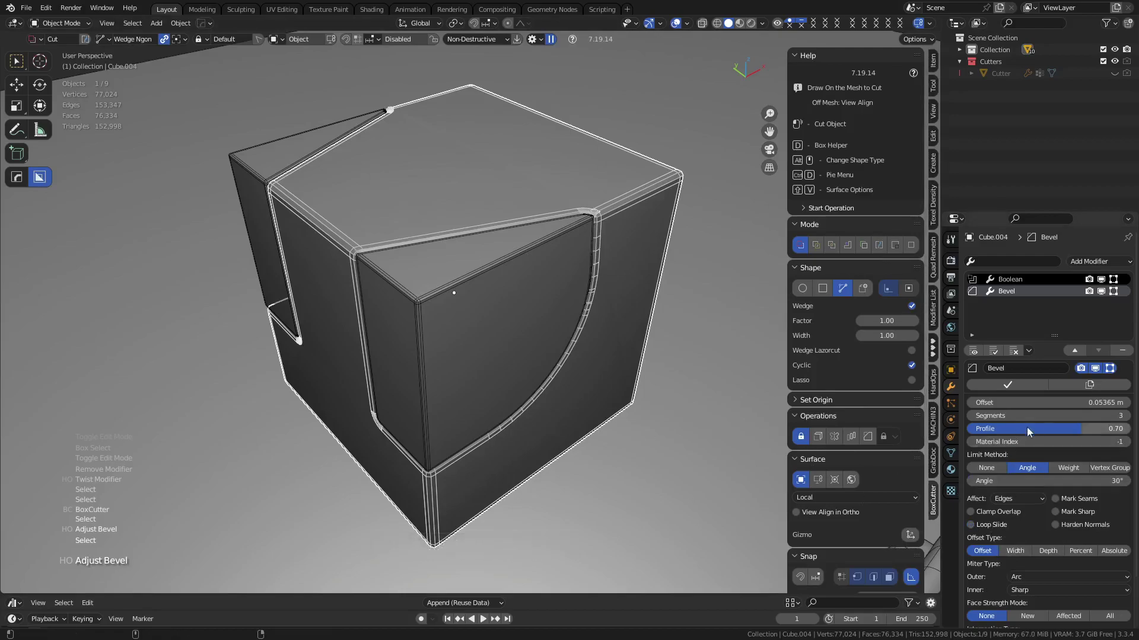
drag(1064, 401, 1029, 401)
key(ctrl+Tab)
key(alt+a)
Step: Lower the tapered cylinder along the Z axis to the floor and deselect it
scroll(580, 415, down, 5)
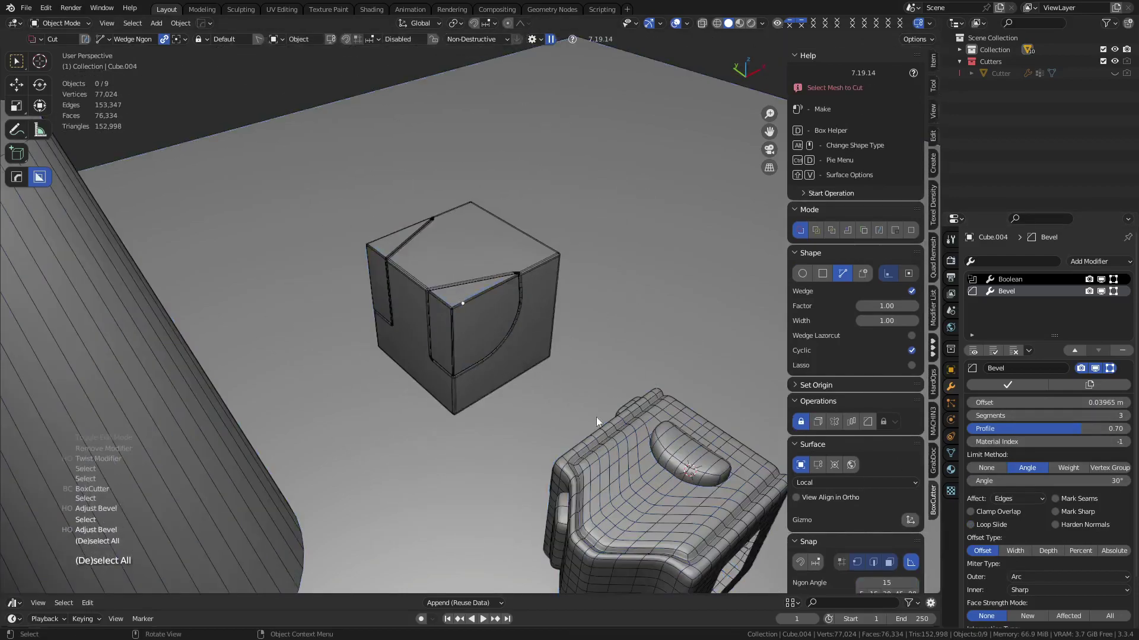
middle_drag(638, 444, 435, 311)
click(431, 250)
key(g)
key(z)
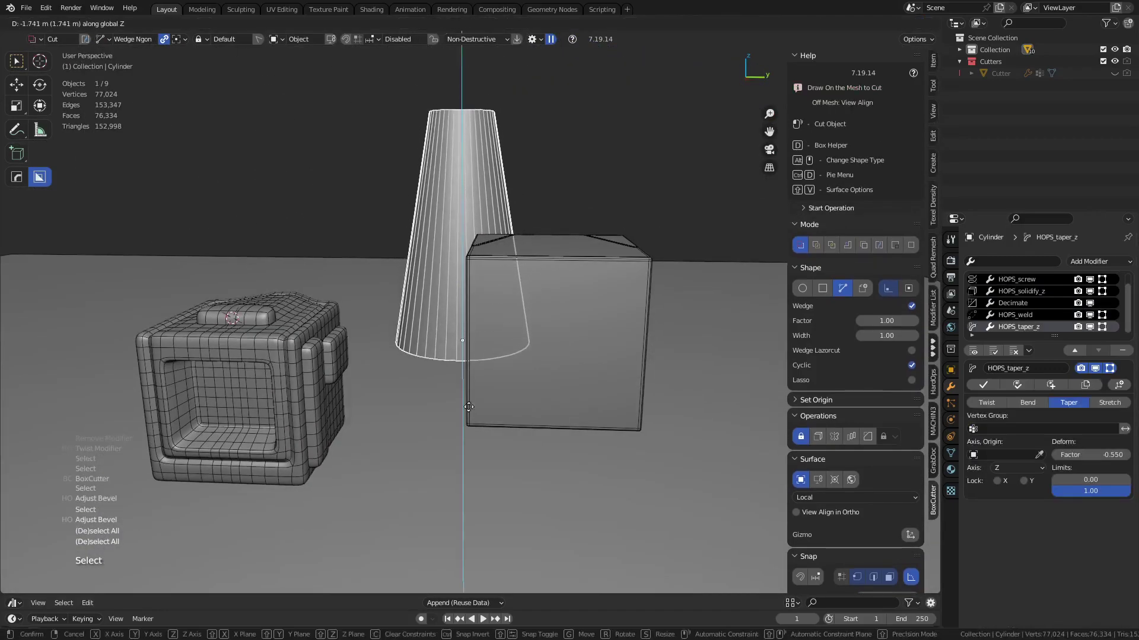
click(450, 490)
middle_drag(451, 490, 535, 404)
key(ctrl+Tab)
key(Escape)
click(431, 234)
key(shift+z)
key(shift+z)
Step: Add a 2 m cube and enter Edit Mode on it in the right orthographic view with X-ray enabled
middle_drag(522, 324, 323, 297)
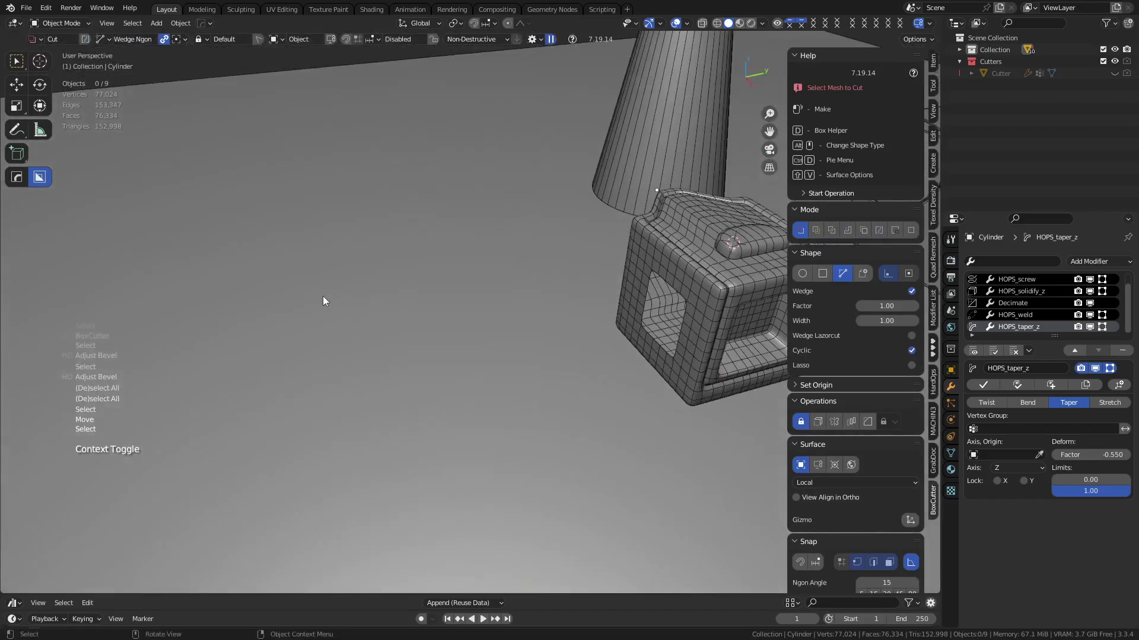
key(shift+a)
mouse_move(324, 295)
click(403, 319)
key(Tab)
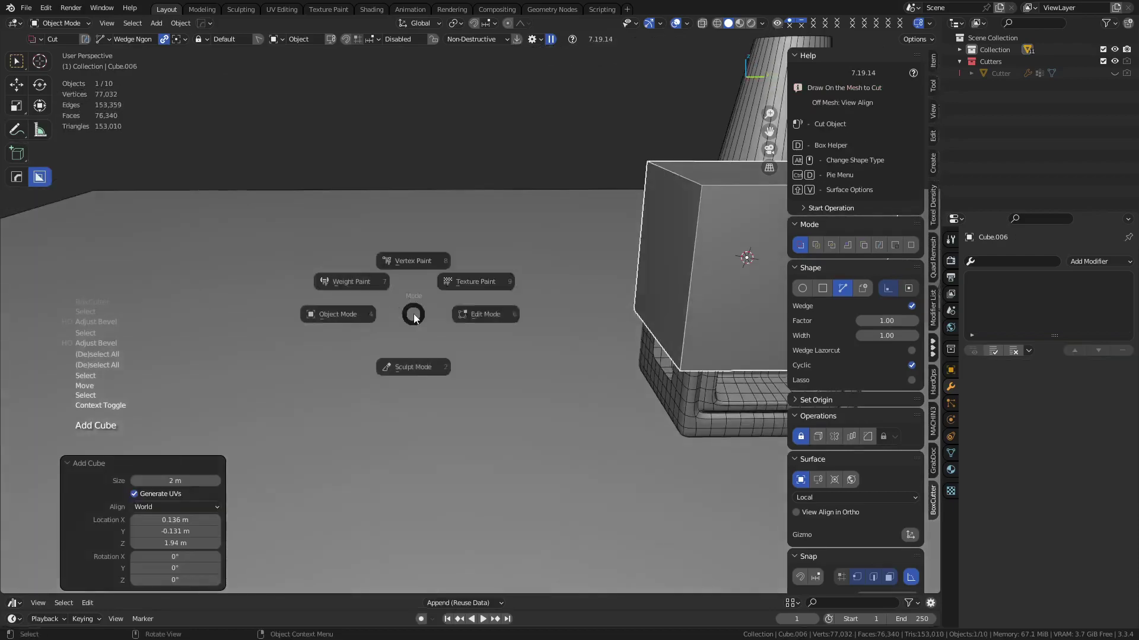
key(KP_3)
key(alt+z)
shift+middle_drag(545, 318, 545, 385)
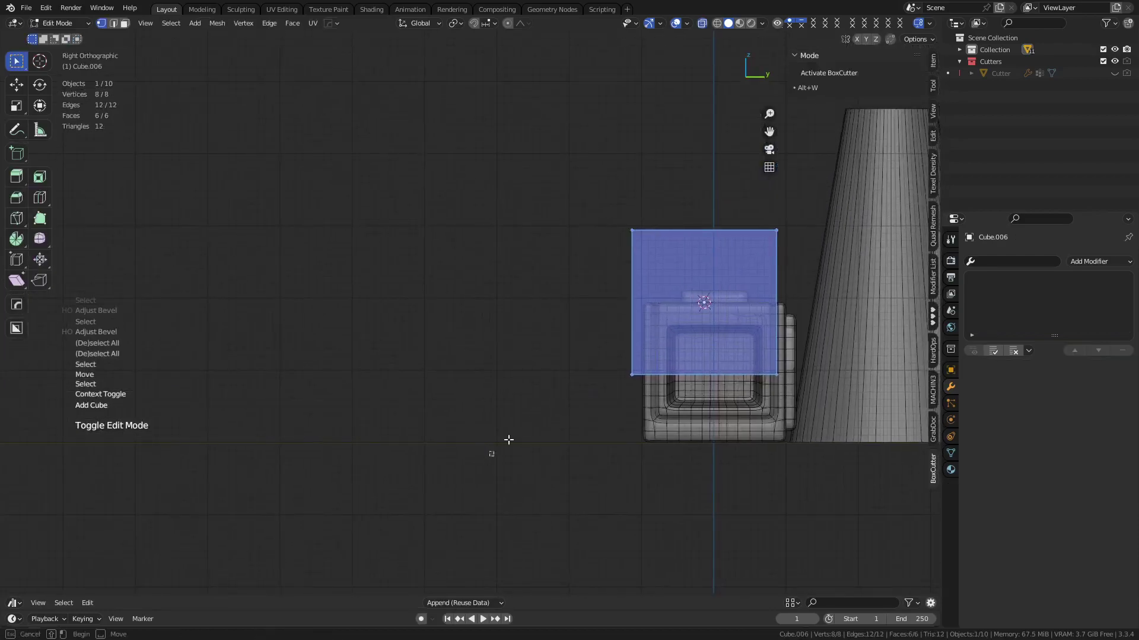
Step: Stretch the cube into a long block by moving one side's vertices along Y, and reposition the whole block
drag(496, 450, 706, 184)
key(g)
key(y)
click(430, 198)
key(a)
key(g)
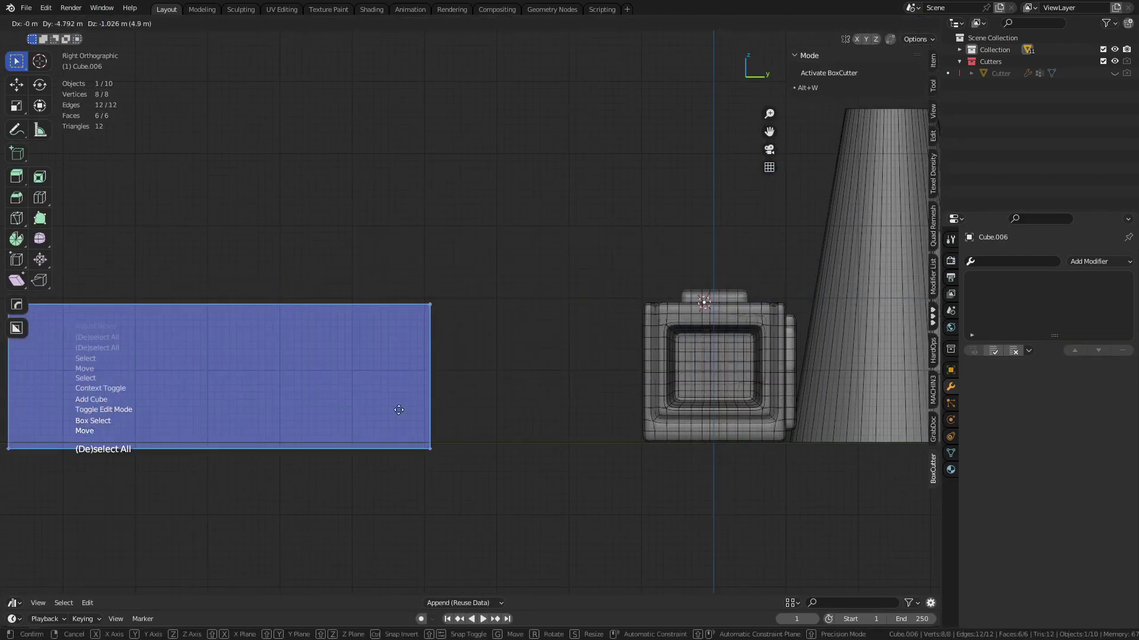
click(785, 333)
Step: Add one vertical loop cut to the long block, slid to a factor of 0.335
key(ctrl+r)
click(506, 352)
click(453, 362)
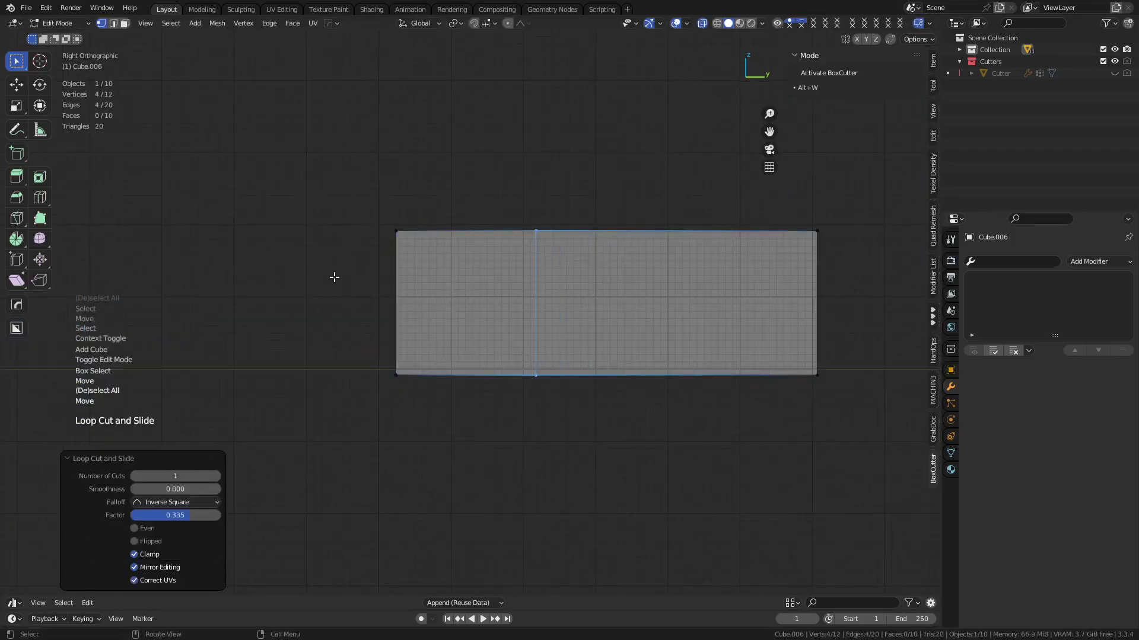
Step: Move the block's upper end vertices inward and down, and pull the loop's lower vertices down below the block
drag(334, 277, 484, 173)
key(g)
click(529, 219)
drag(507, 407, 624, 324)
key(g)
click(581, 445)
Step: Bevel the block's lower corner edge at its long end into a rounded corner with 13 segments
drag(636, 493, 841, 361)
key(2)
click(731, 403)
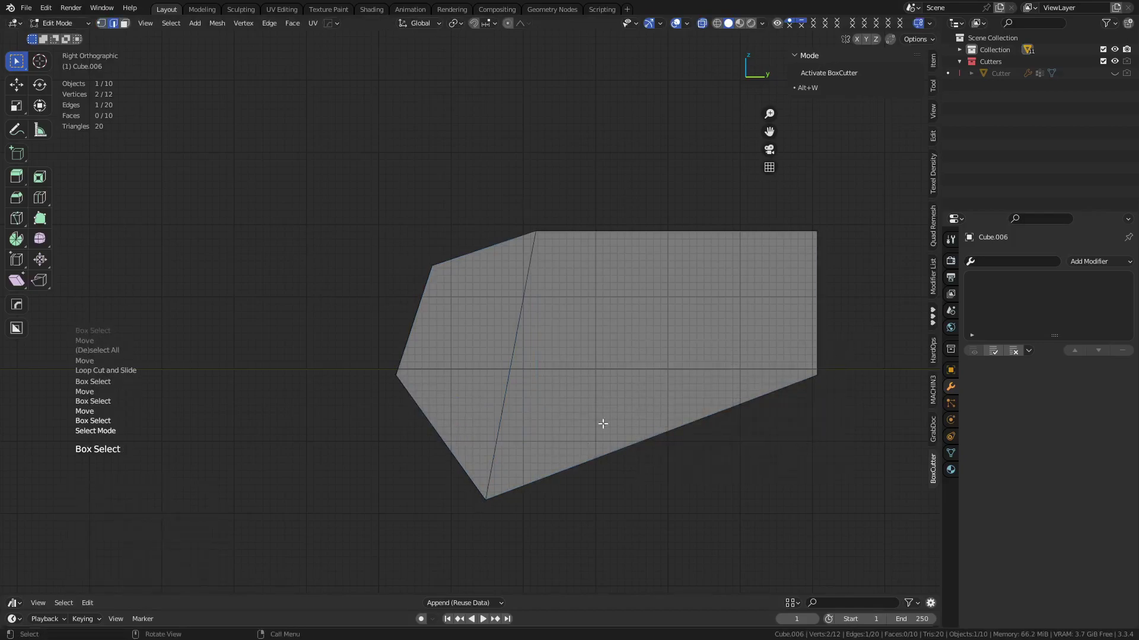
drag(729, 448, 906, 302)
key(ctrl+b)
scroll(681, 521, up, 12)
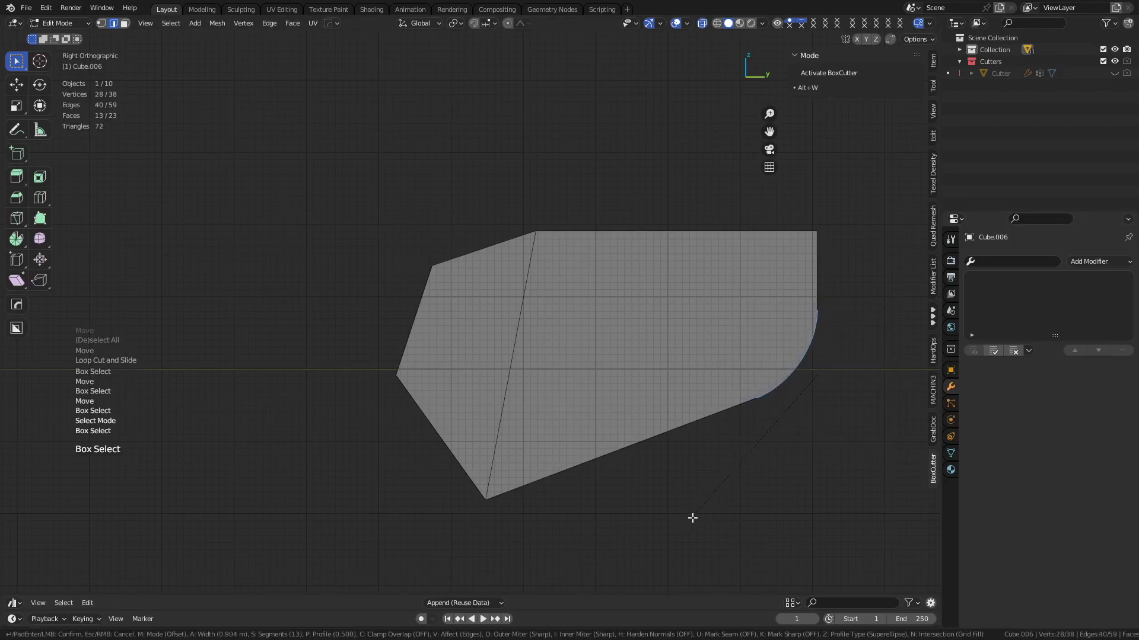
click(691, 517)
Step: Round the block's upper corner edge at the same long end with a smaller bevel
drag(671, 330, 813, 208)
click(722, 189)
drag(723, 190, 851, 244)
key(ctrl+b)
click(758, 479)
Step: Bevel the upper and lower corner edges at the block's short angled end
drag(411, 284, 472, 231)
key(ctrl+b)
click(418, 342)
drag(363, 389, 408, 344)
key(ctrl+b)
click(450, 487)
Step: Bevel the block's lowest corner edge into a broad rounded curve
drag(431, 485, 498, 558)
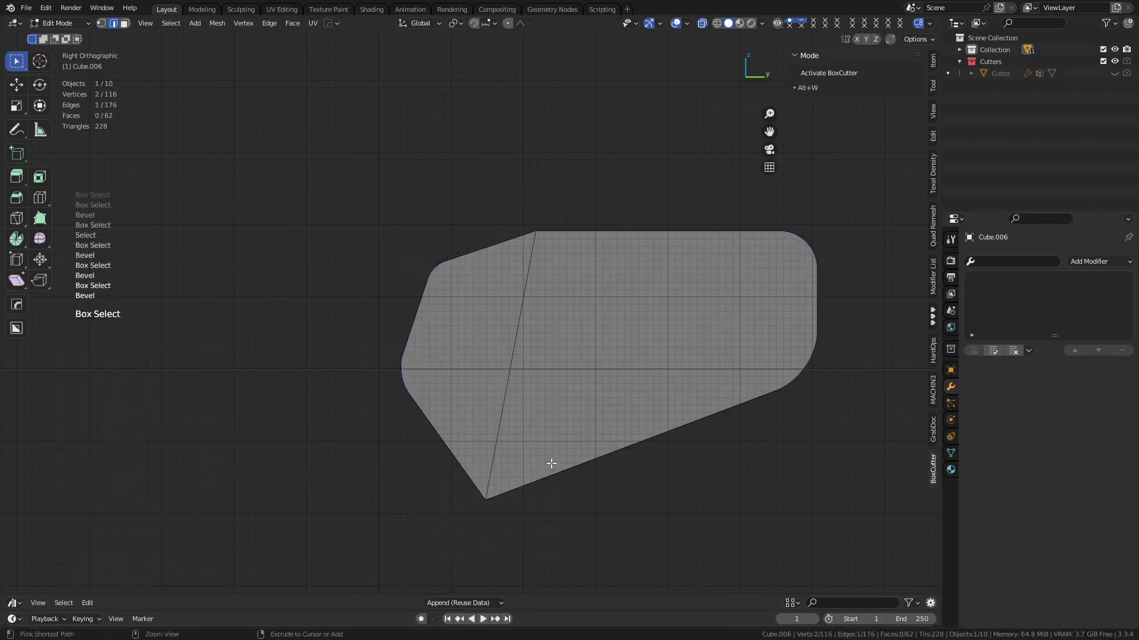
key(ctrl+b)
click(623, 470)
Step: Try to clean up the whole block's geometry with Limited Dissolve and Dissolve Selection
key(a)
key(x)
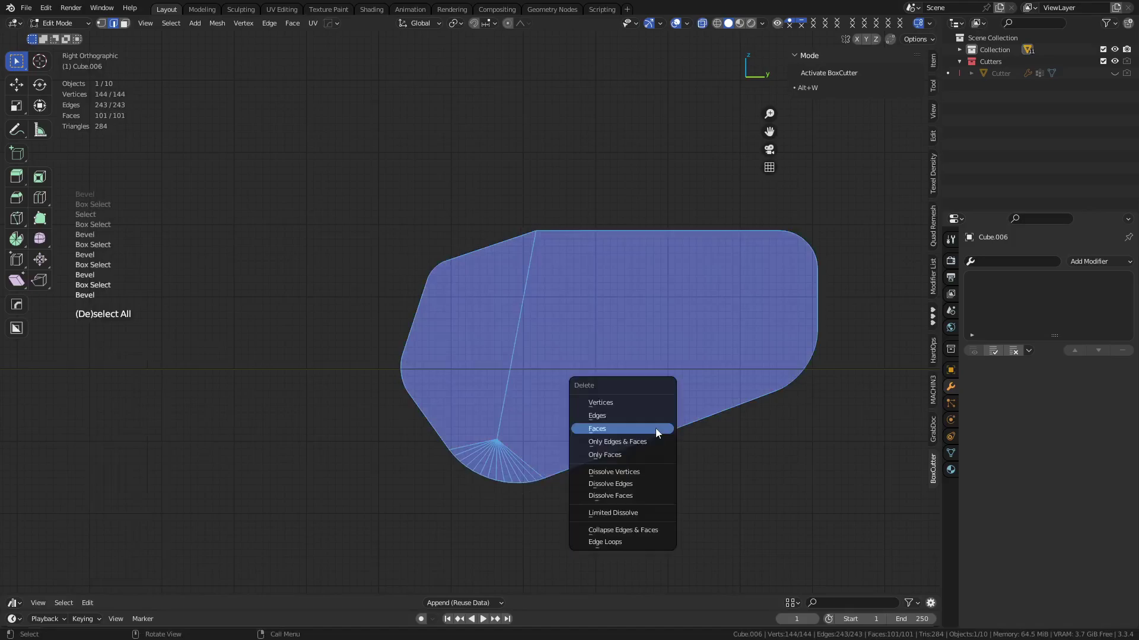
click(638, 511)
middle_drag(636, 498, 600, 384)
key(ctrl+z)
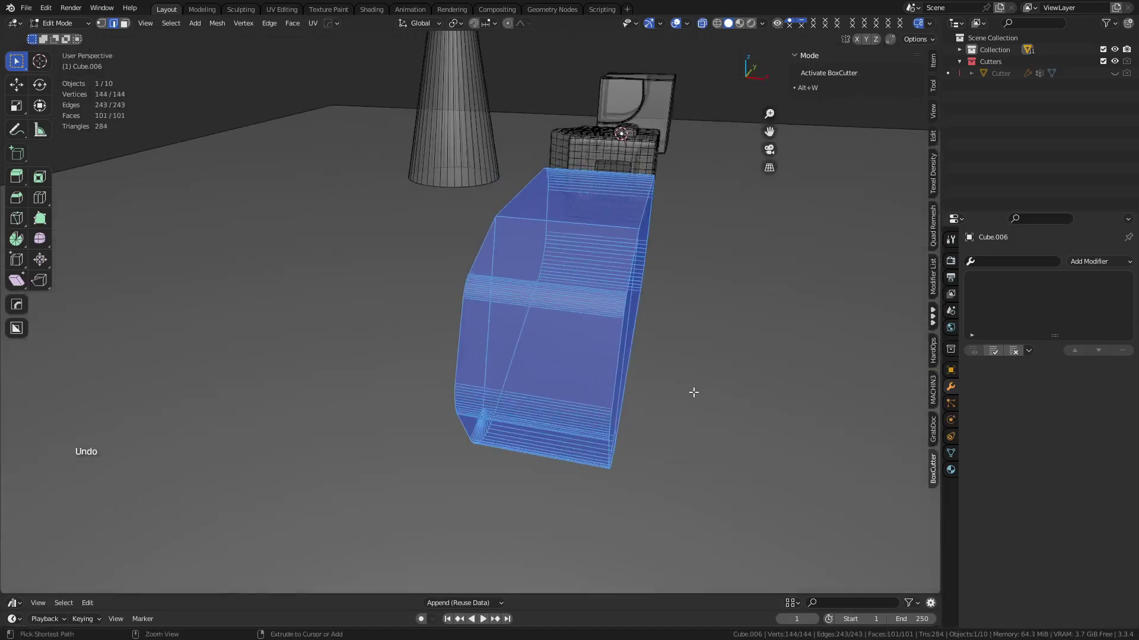
key(x)
click(666, 381)
key(ctrl+z)
key(ctrl+x)
key(ctrl+z)
Step: Isolate the block, select all coplanar faces on its large flat side with Select Similar, and dissolve them into one face
key(3)
click(531, 329)
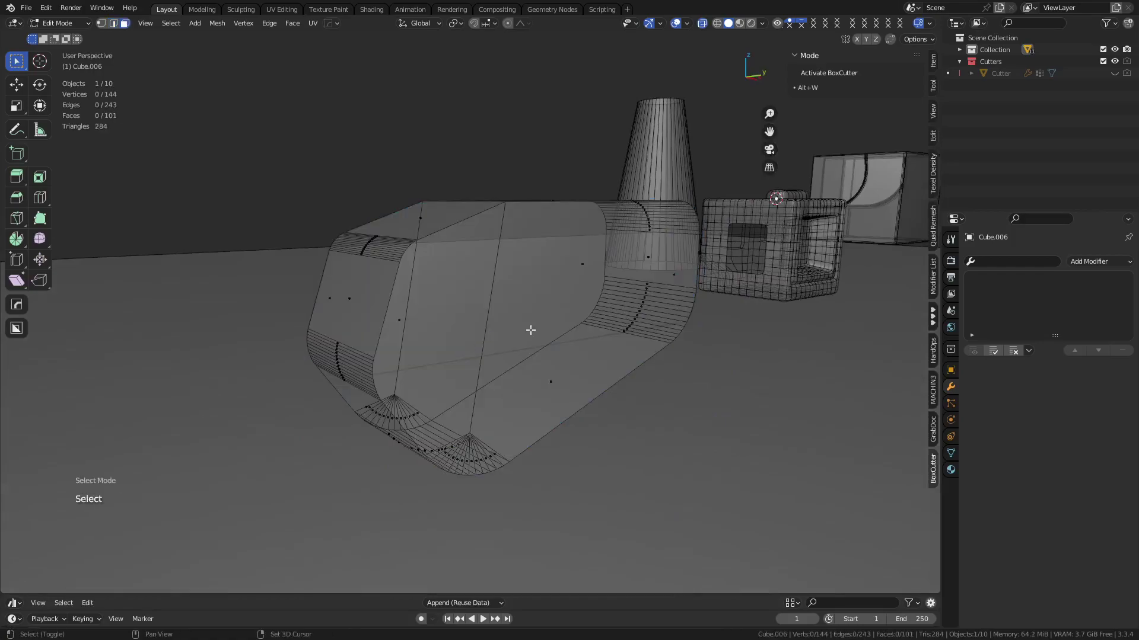
click(540, 333)
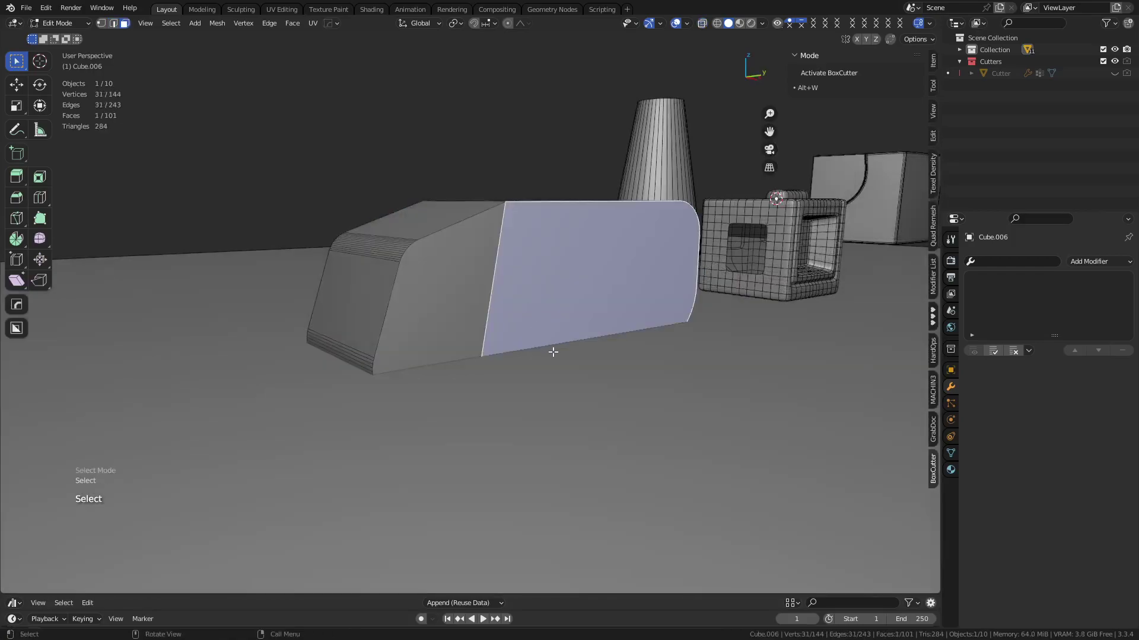
key(f)
key(shift+g)
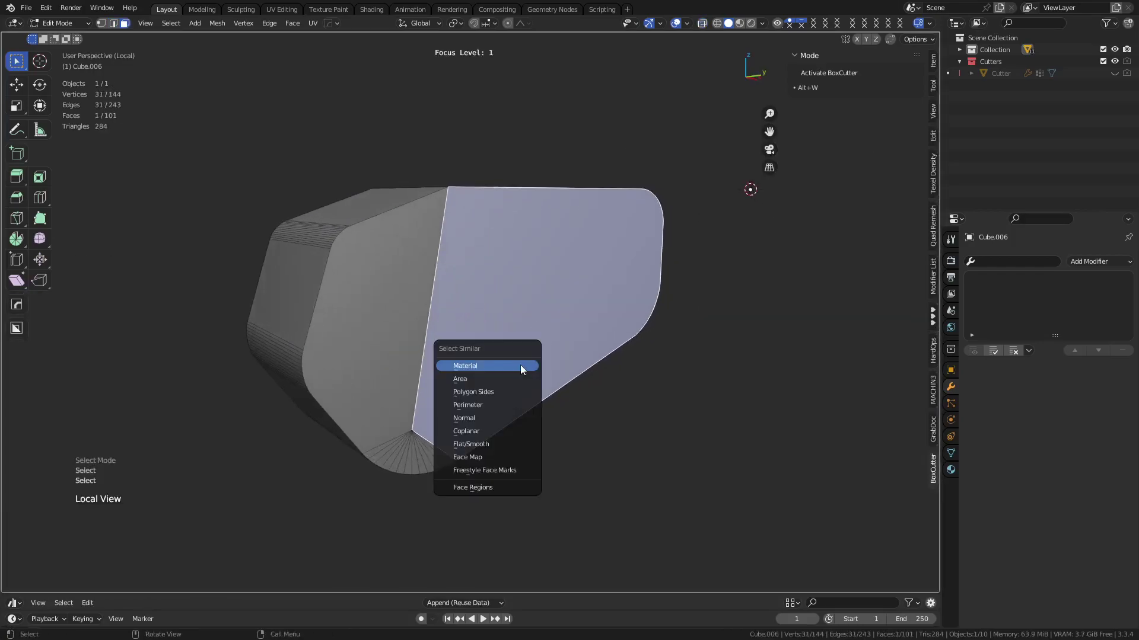
click(510, 431)
key(shift+g)
key(ctrl+x)
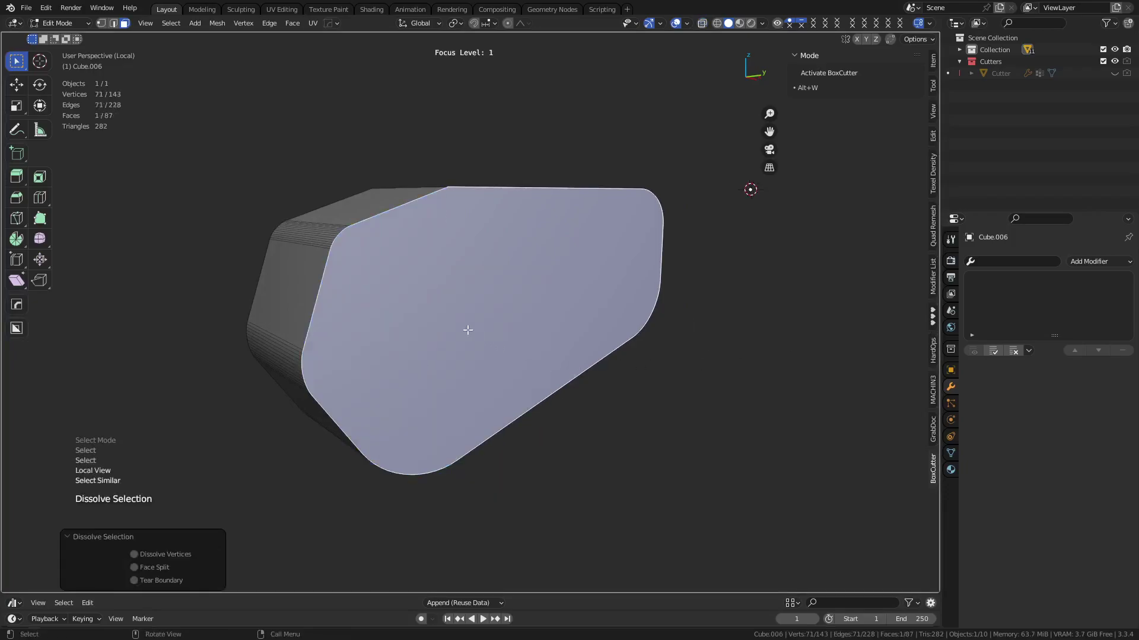
Step: Compare the Select Similar options available for edges, faces and vertices on the block
key(2)
click(395, 226)
key(shift+g)
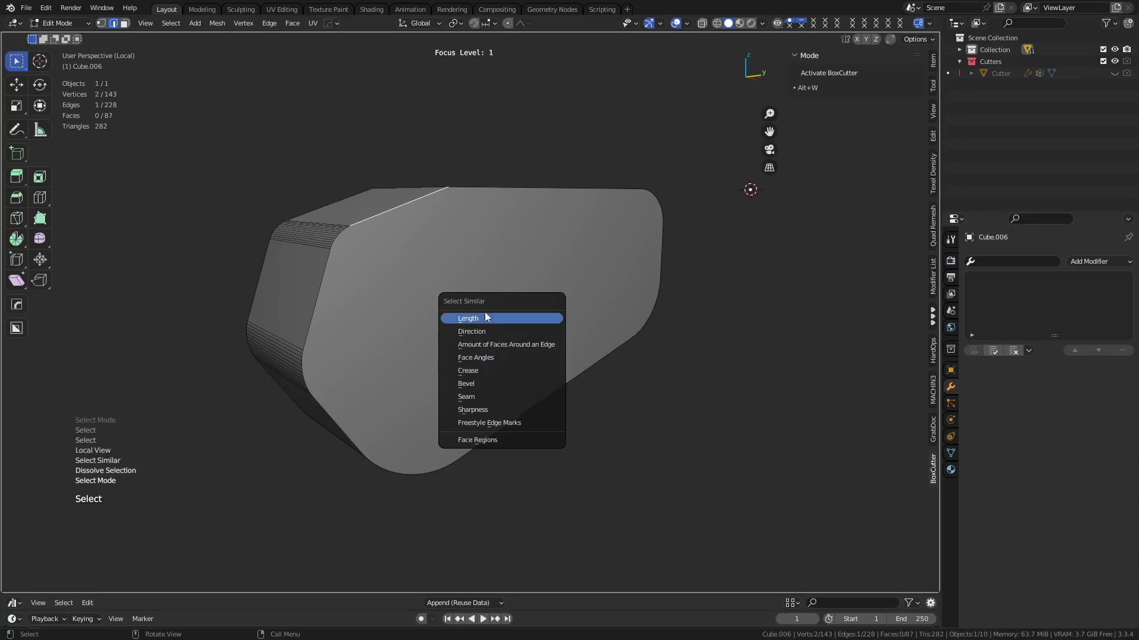
click(392, 296)
key(3)
click(392, 296)
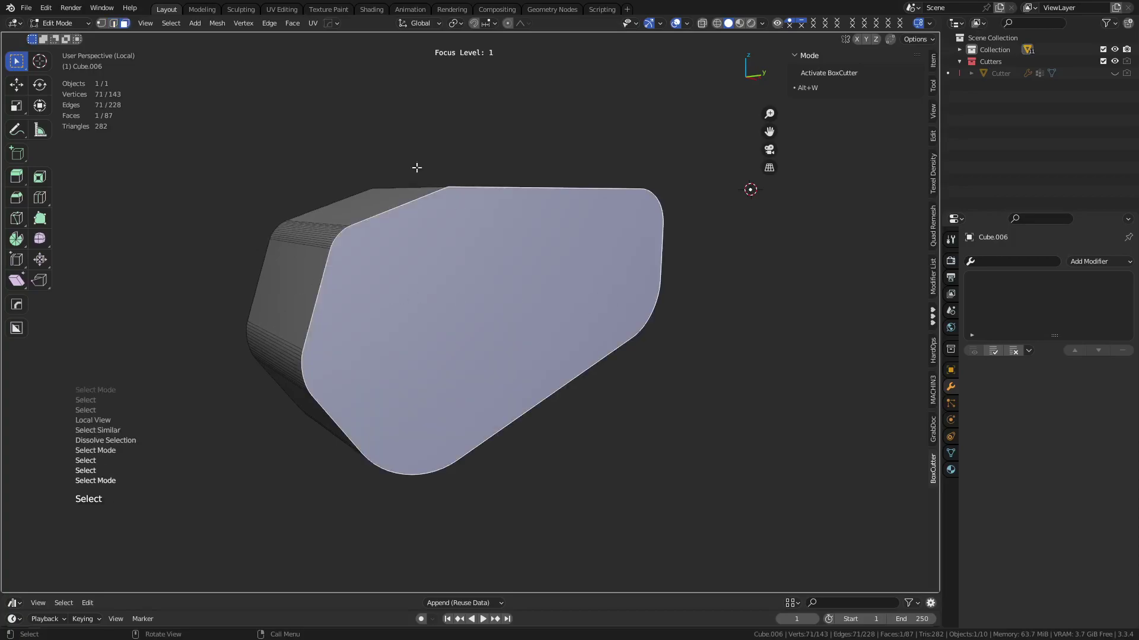
key(shift+g)
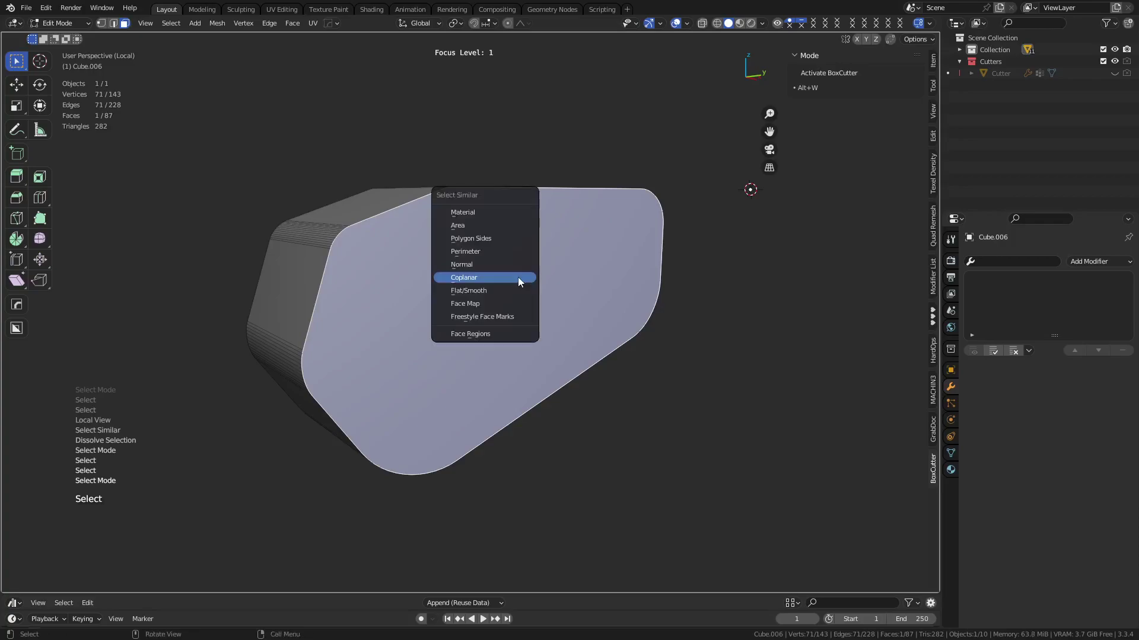
key(1)
click(111, 23)
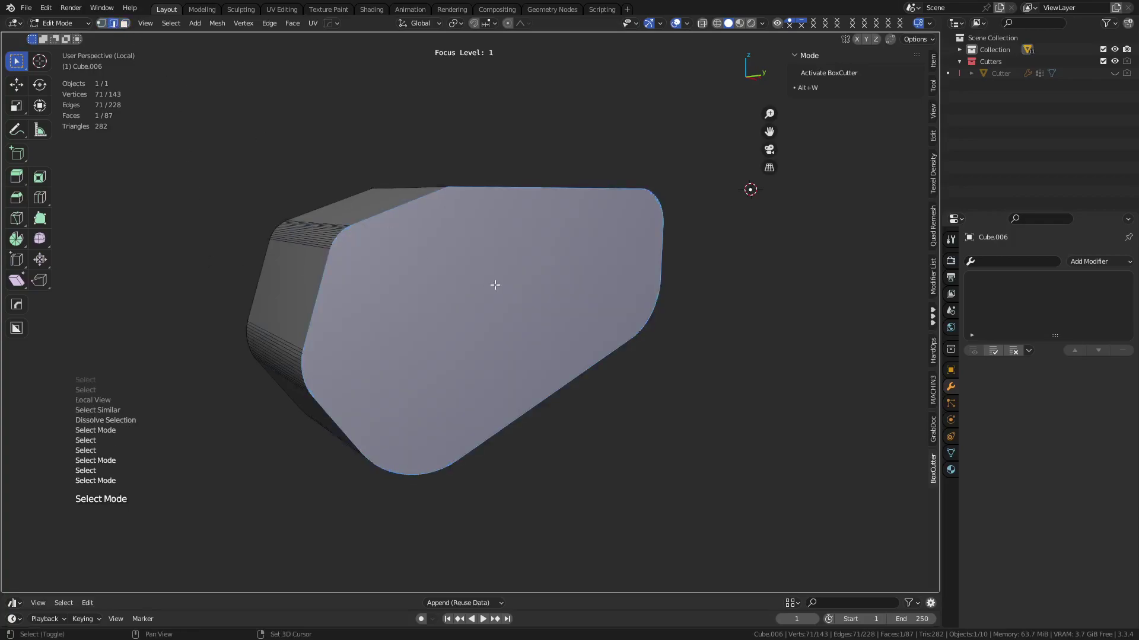
key(shift+g)
key(1)
key(shift+g)
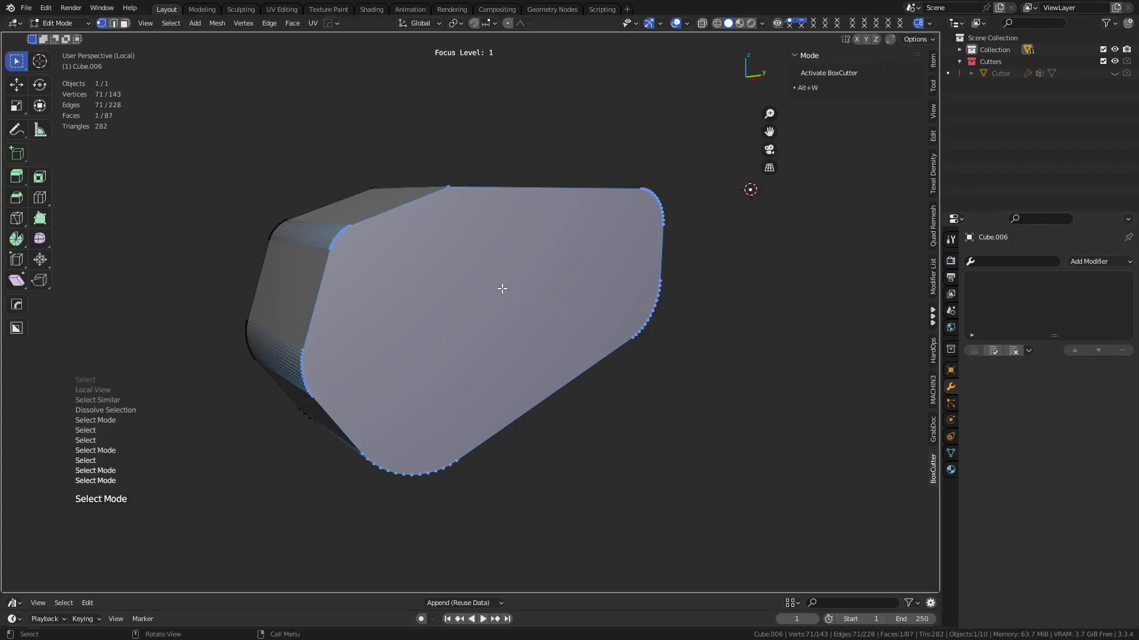
Step: Return the block to Object Mode with BoxCutter active and view the Select Linked options
key(Tab)
key(alt+w)
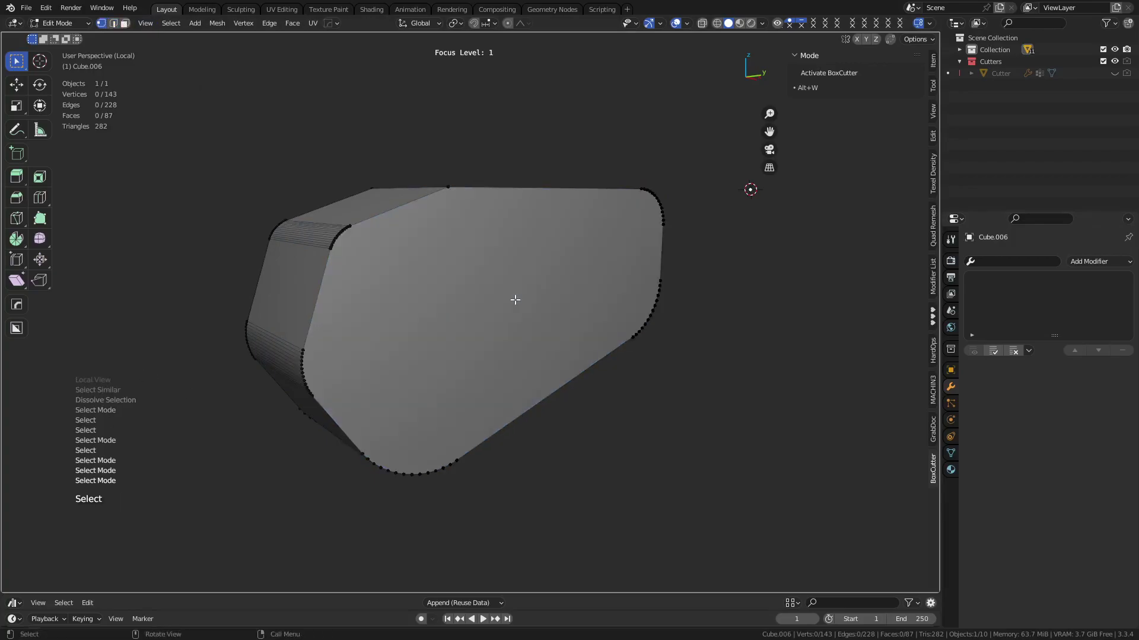
key(shift+g)
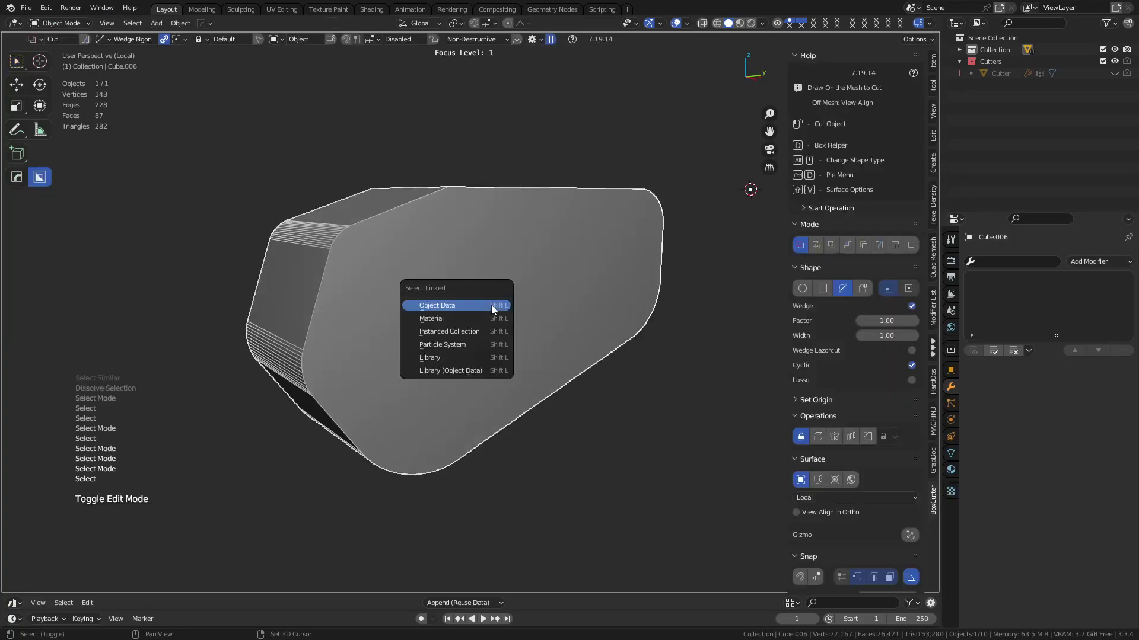
click(549, 405)
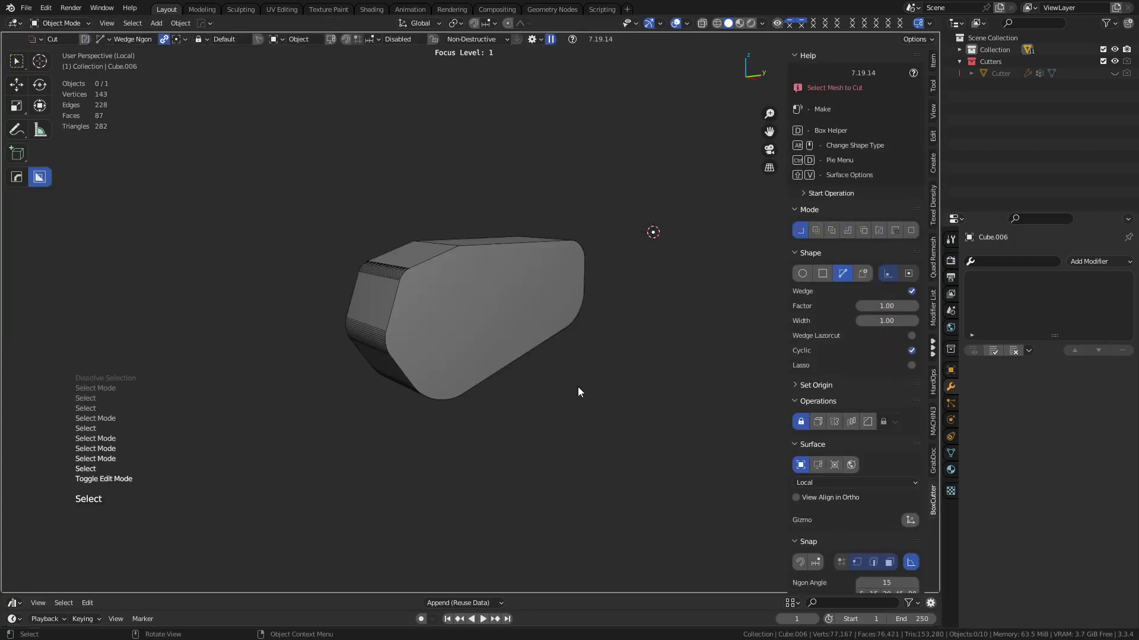
Step: Compare isolating the block with MACHIN3 Focus and with the standard Local View
key(f)
click(464, 409)
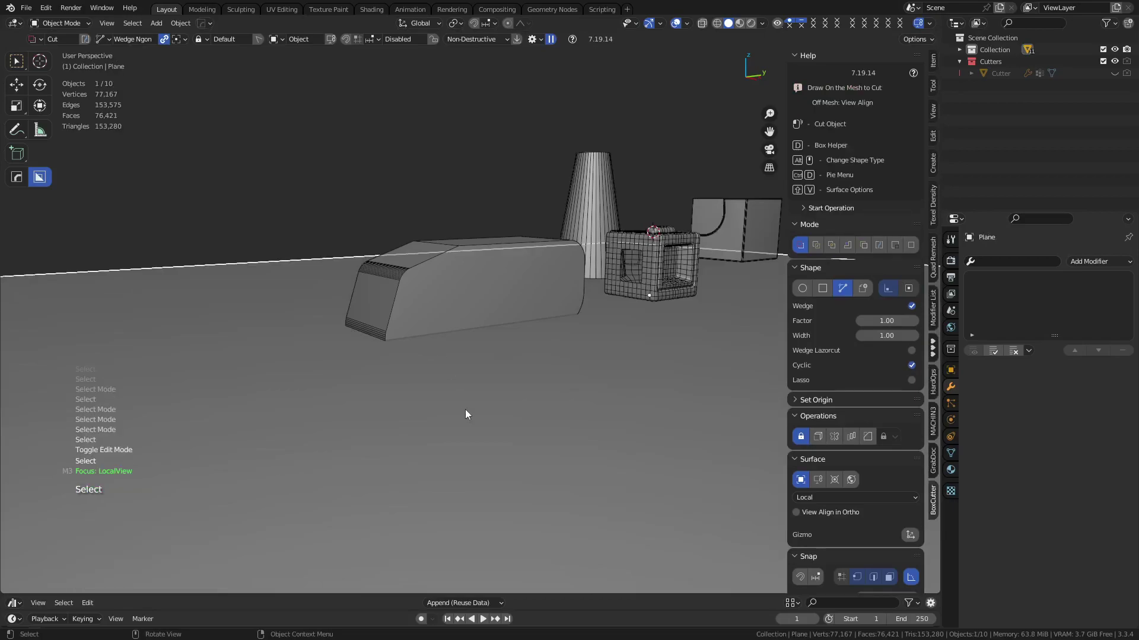
click(439, 307)
key(slash)
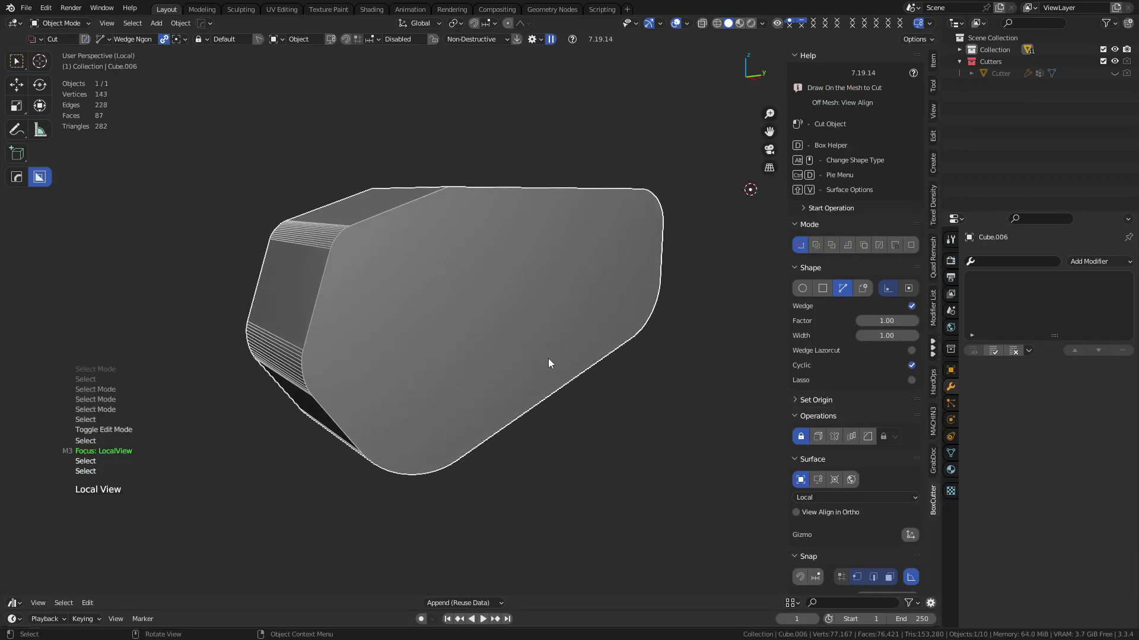
scroll(553, 362, down, 2)
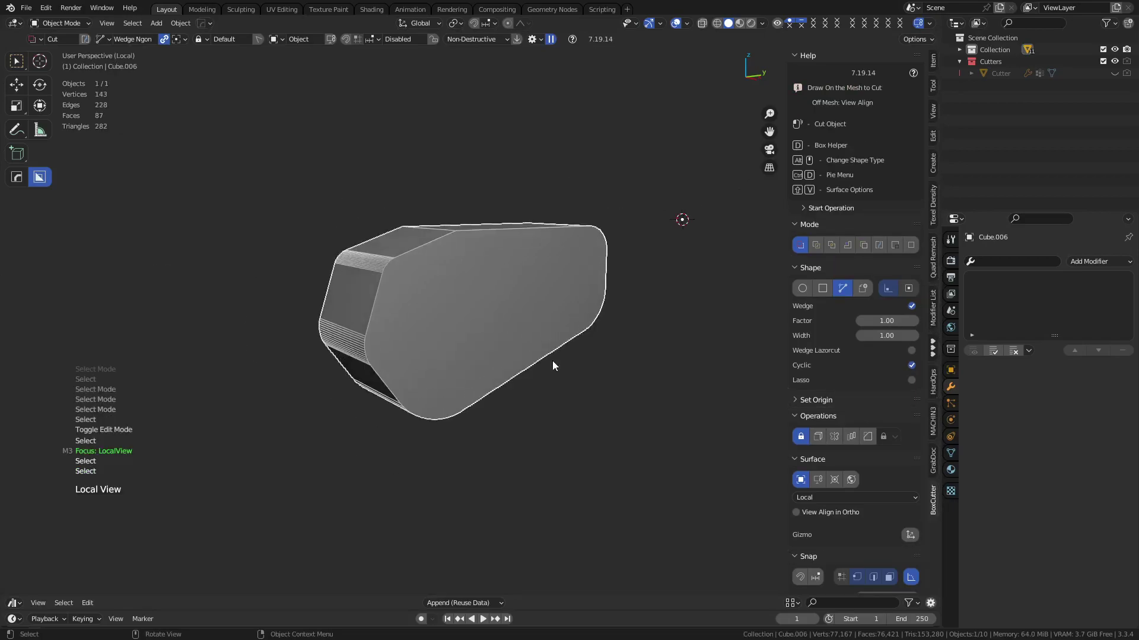
key(slash)
click(570, 369)
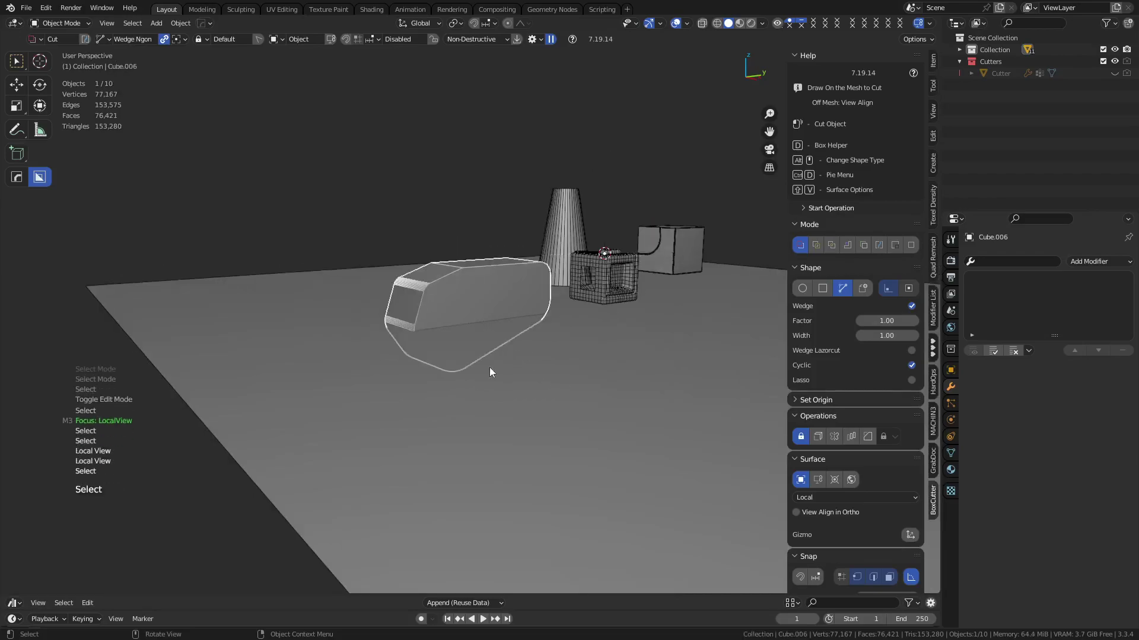
key(slash)
Step: Enter Edit Mode on the isolated block and select the large faces on its opposite flat side in face mode
middle_drag(489, 357, 510, 411)
scroll(544, 361, up, 5)
key(ctrl+Tab)
click(605, 375)
scroll(605, 376, down, 4)
key(2)
click(532, 415)
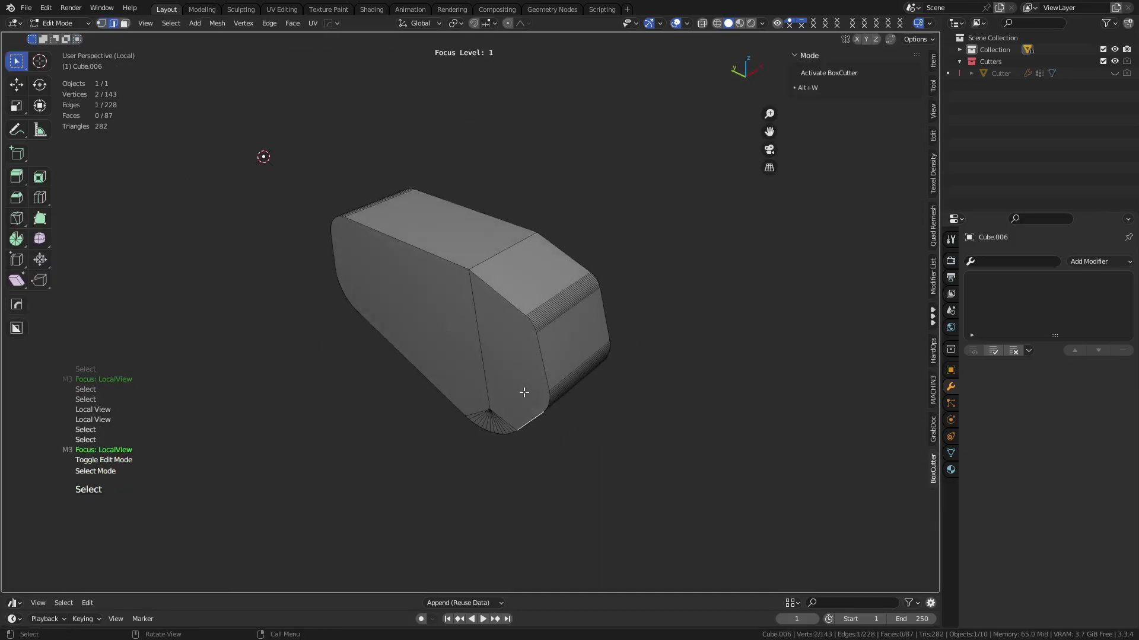
key(3)
click(499, 376)
ctrl+click(459, 372)
middle_drag(518, 415, 541, 388)
Step: Try to gather the opposite side's faces with Circle Select and Collapse Edges & Faces, then clear the selection
key(c)
click(514, 387)
right_click(526, 392)
key(a)
key(a)
right_click(510, 389)
key(x)
key(c)
key(a)
key(a)
key(a)
key(alt+a)
Step: Circle-select all faces on the block's opposite flat side, including the small fan faces, and dissolve them into one face
key(c)
click(505, 388)
right_click(505, 388)
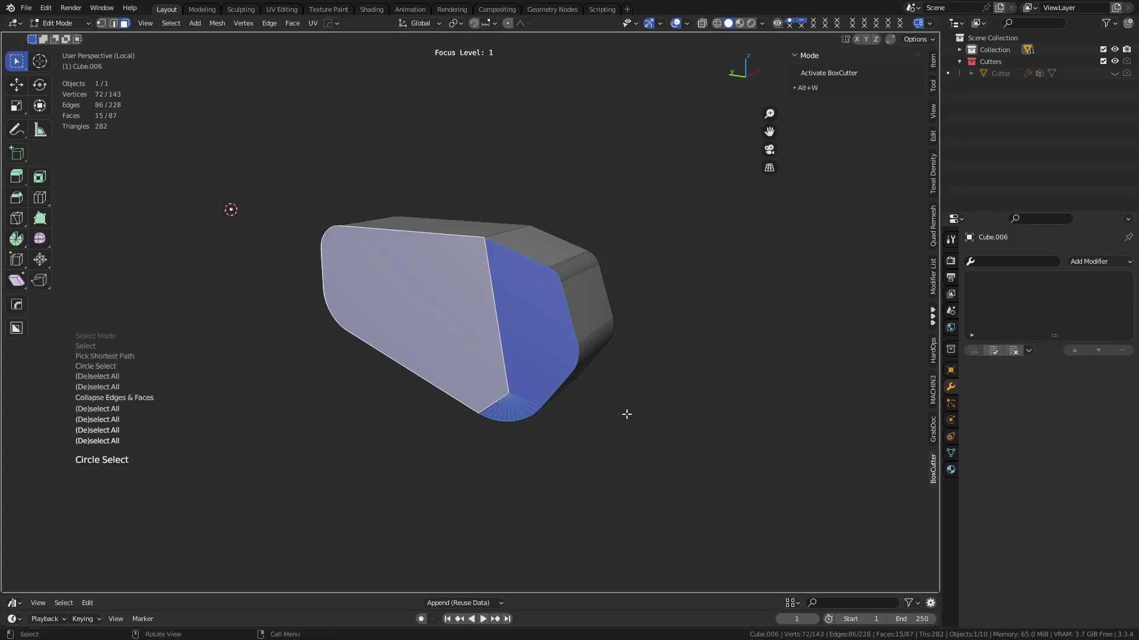
key(ctrl+x)
middle_drag(613, 414, 548, 399)
Step: Symmetrize the entire block across its X axis with MACHIN3 Symmetrize and return to Object Mode
key(a)
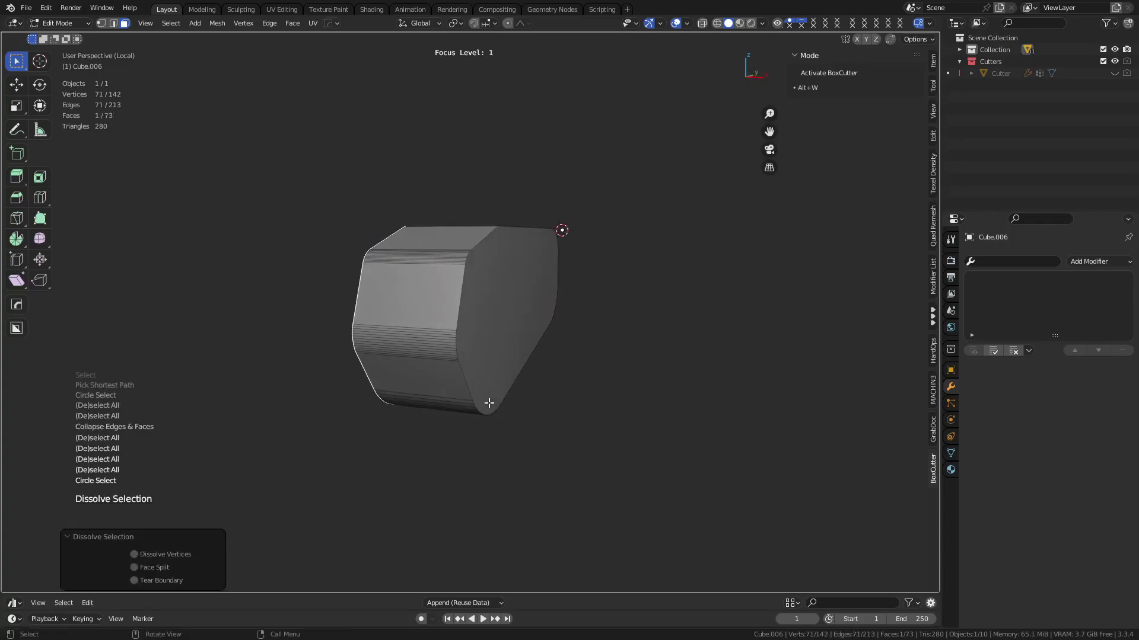
key(alt)
key(alt+x)
key(Tab)
click(610, 389)
click(473, 344)
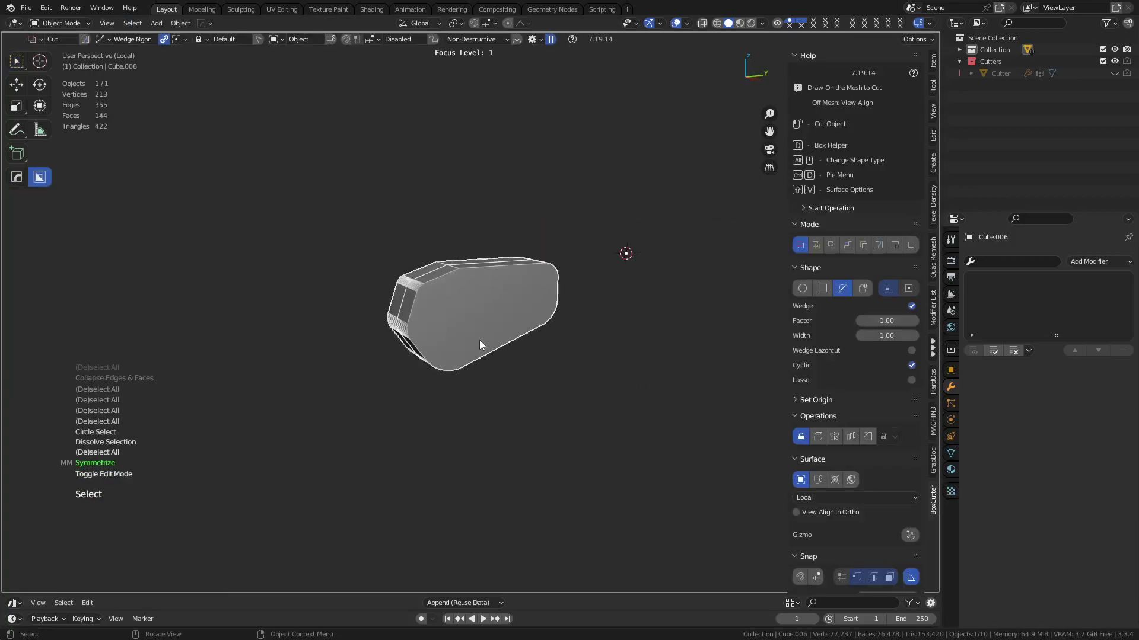
Step: Add a plain axes empty, move it -6.8913 m along Y, and raise it above the block to Z 4.6187 m
key(shift+a)
mouse_move(479, 340)
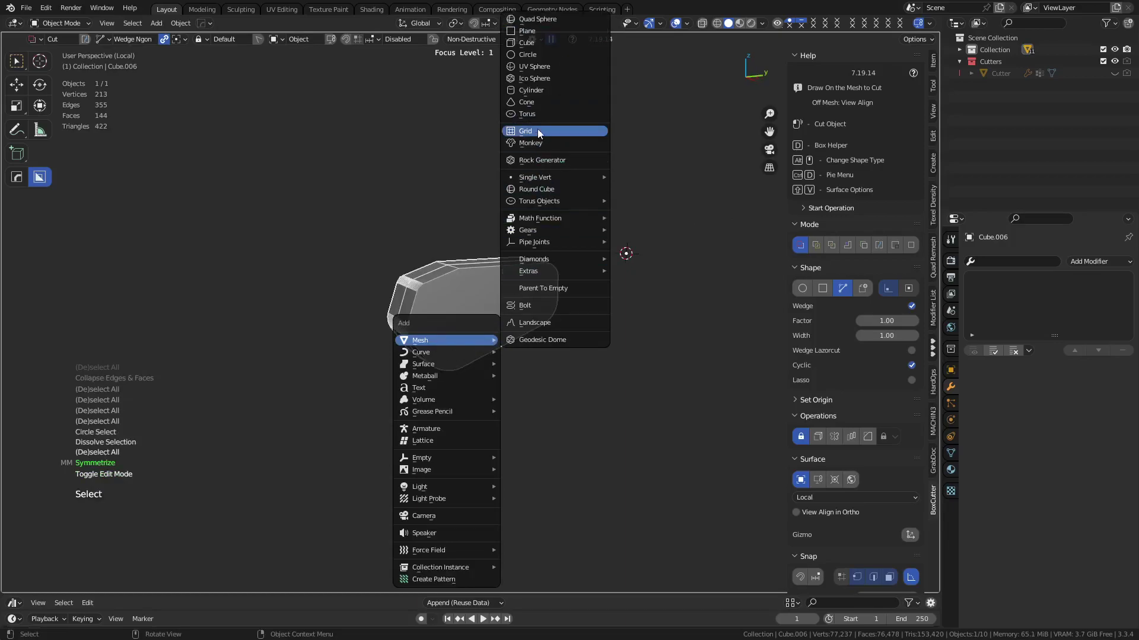
mouse_move(468, 458)
click(521, 457)
key(g)
key(y)
click(552, 339)
key(g)
key(z)
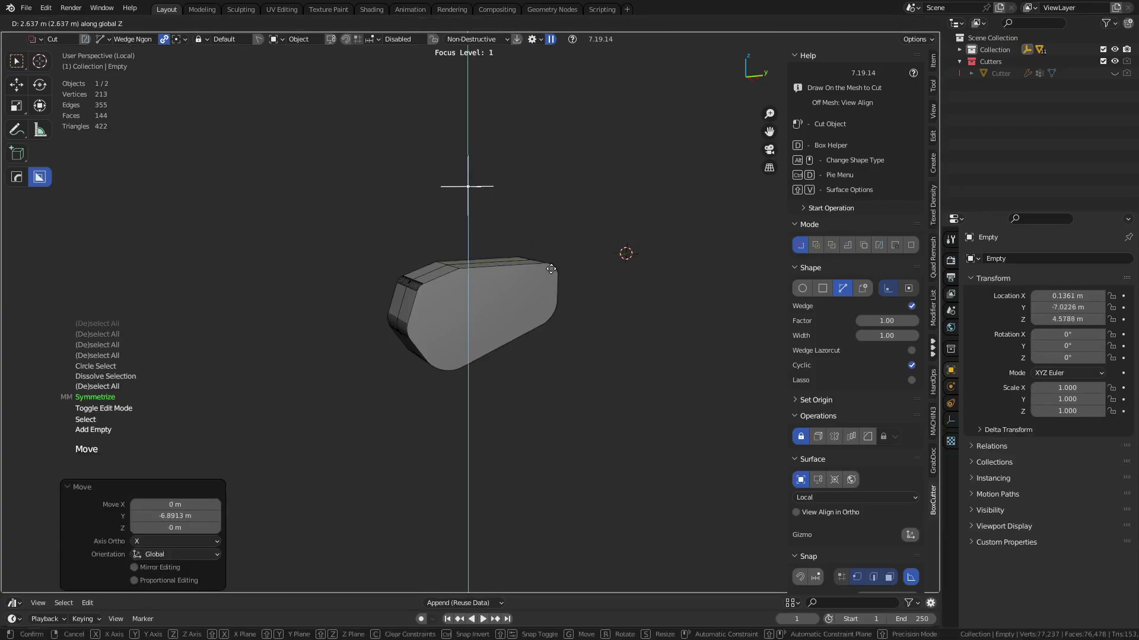
click(503, 287)
Step: Mirror the block across the empty on the Z axis with MACHIN3 Mirror
middle_drag(503, 287, 509, 359)
click(507, 350)
click(503, 232)
click(514, 354)
shift+click(504, 234)
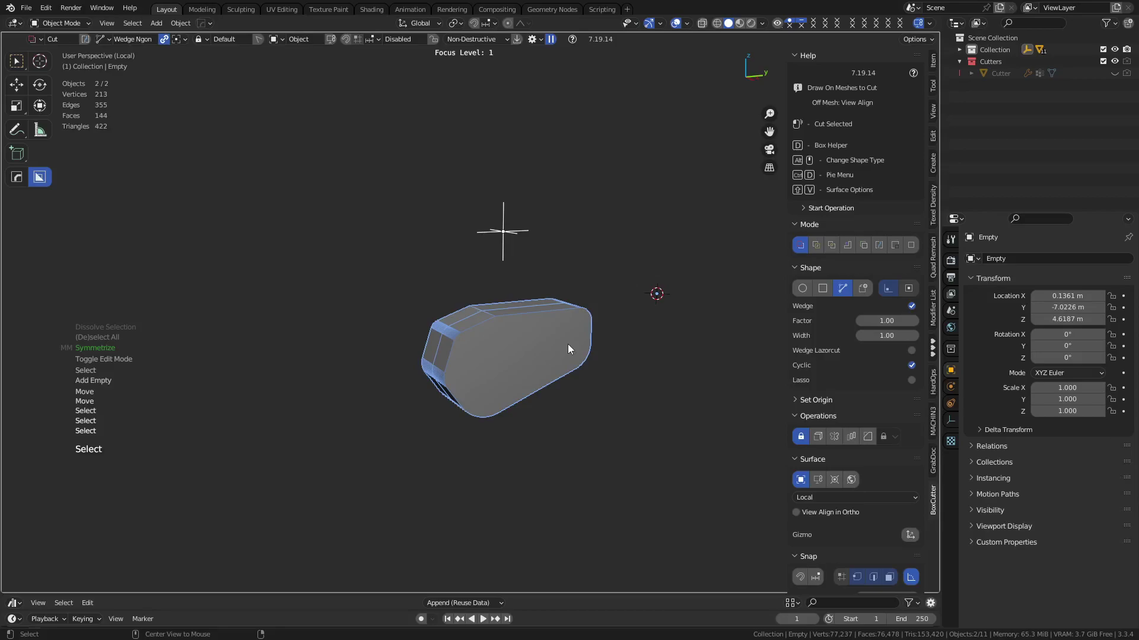
key(alt+x)
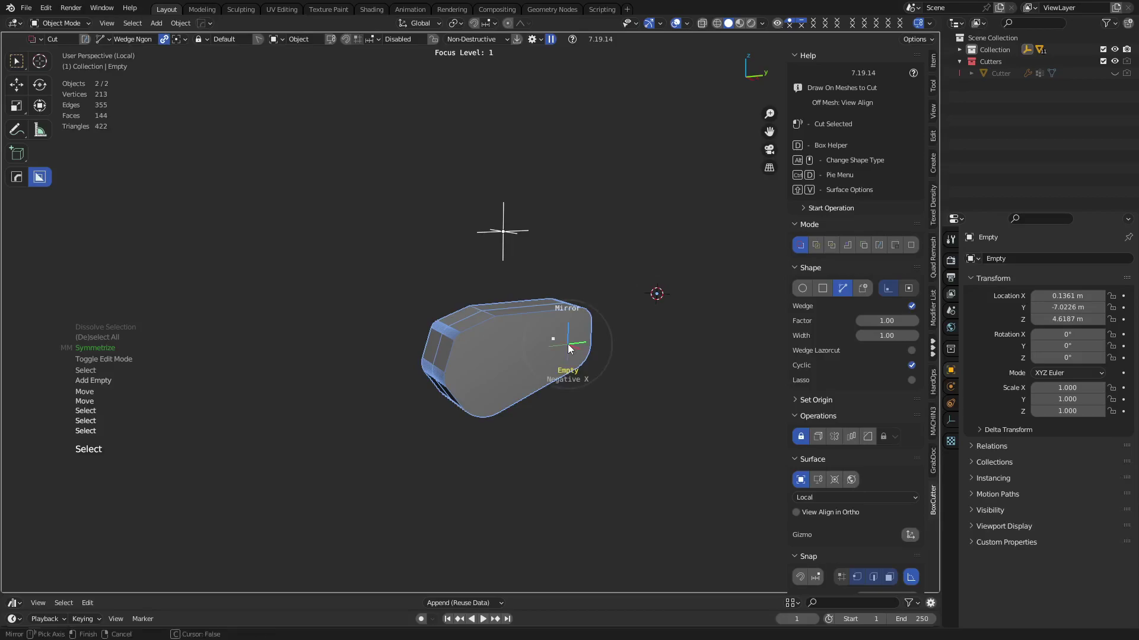
click(579, 226)
Step: Check the selection and Mirror modifier of the empty, the block and its mirrored copy, leaving the block selected
click(494, 252)
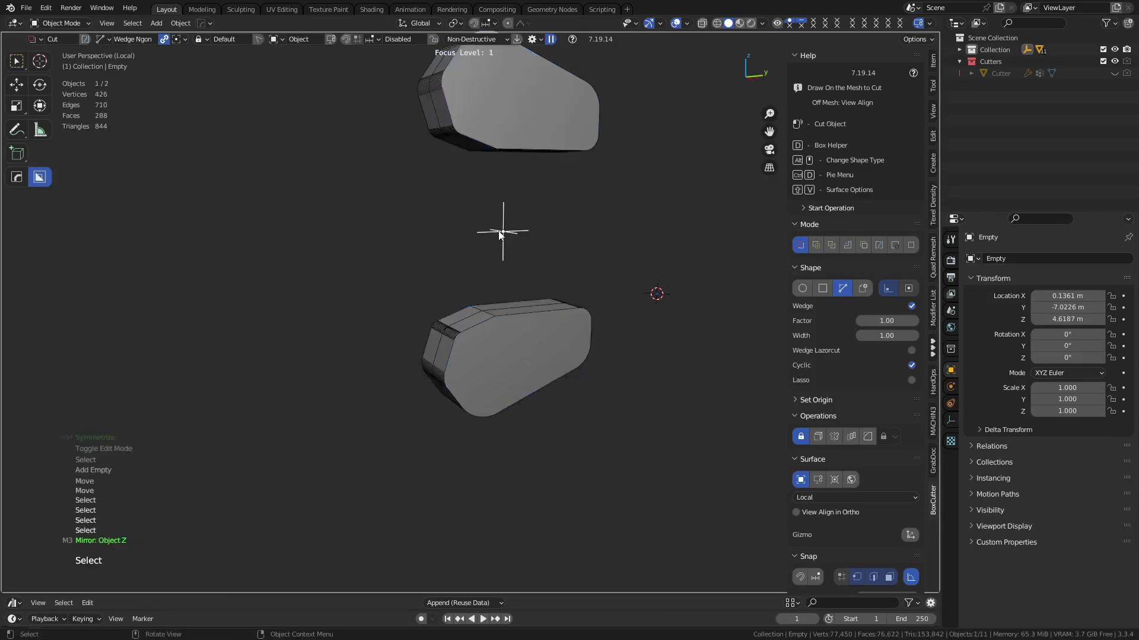
click(490, 122)
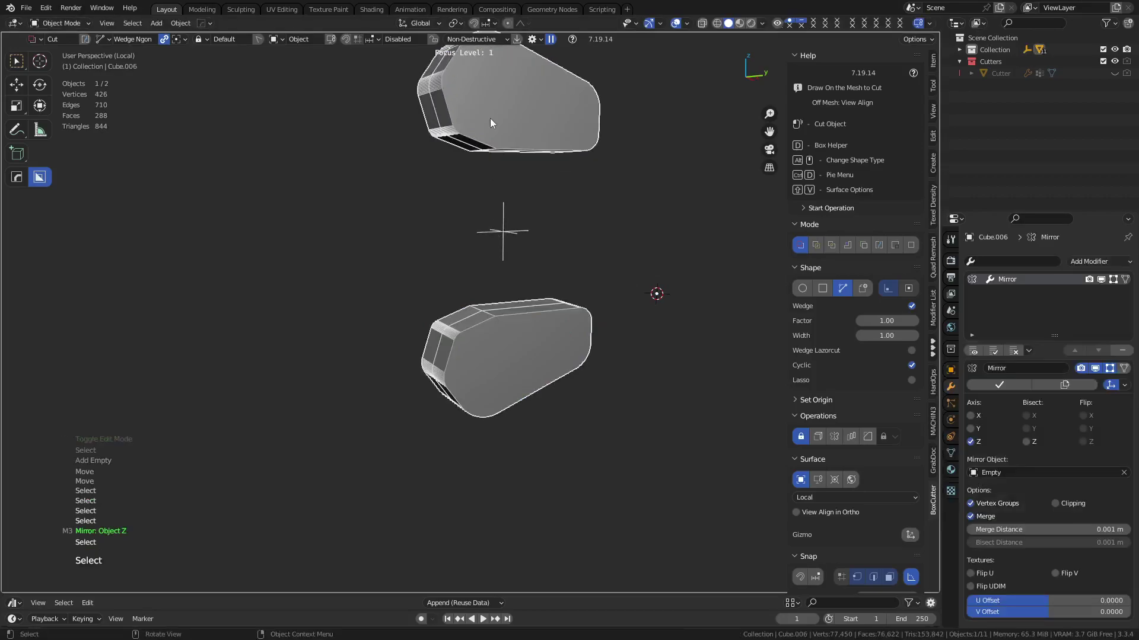
click(488, 327)
click(496, 240)
click(511, 130)
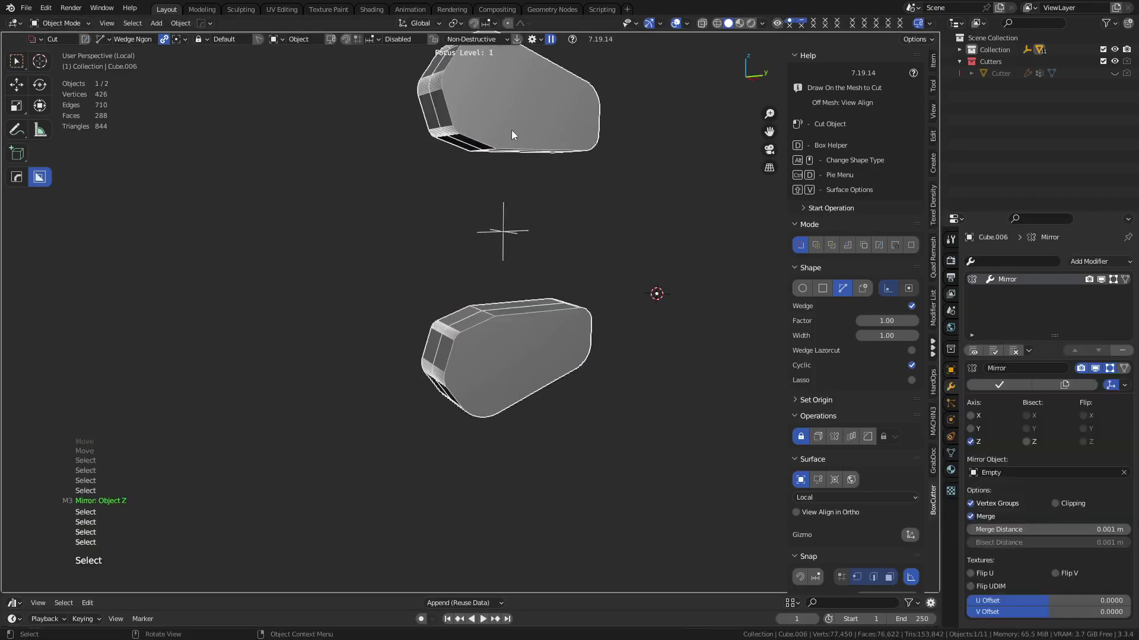
key(d)
shift+middle_drag(621, 375, 577, 358)
key(d)
key(d)
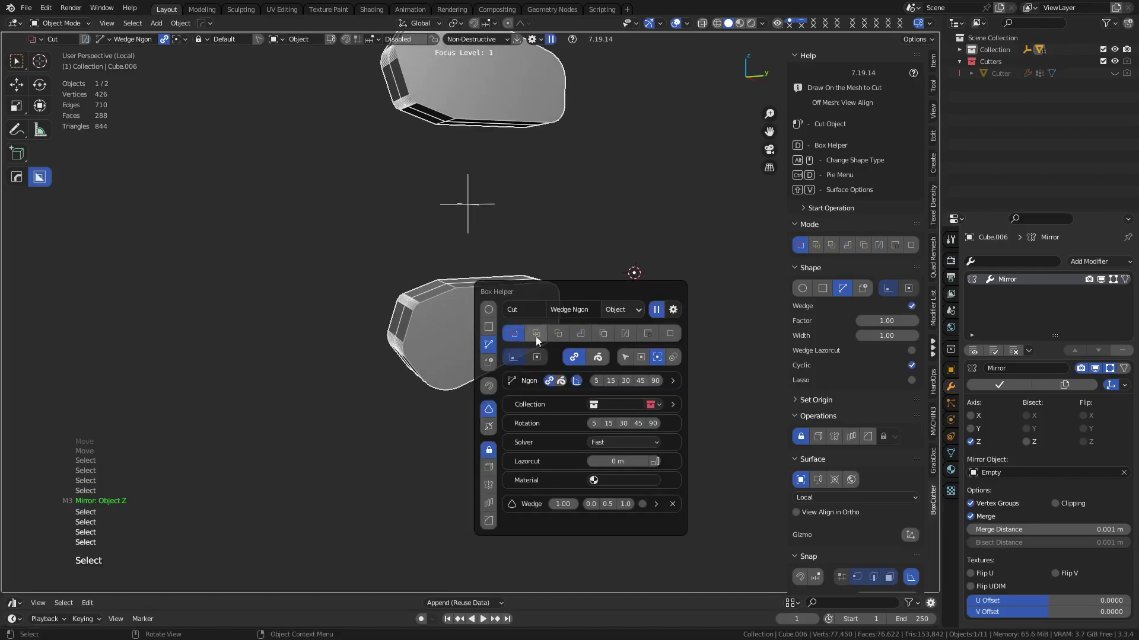
middle_drag(269, 465, 460, 344)
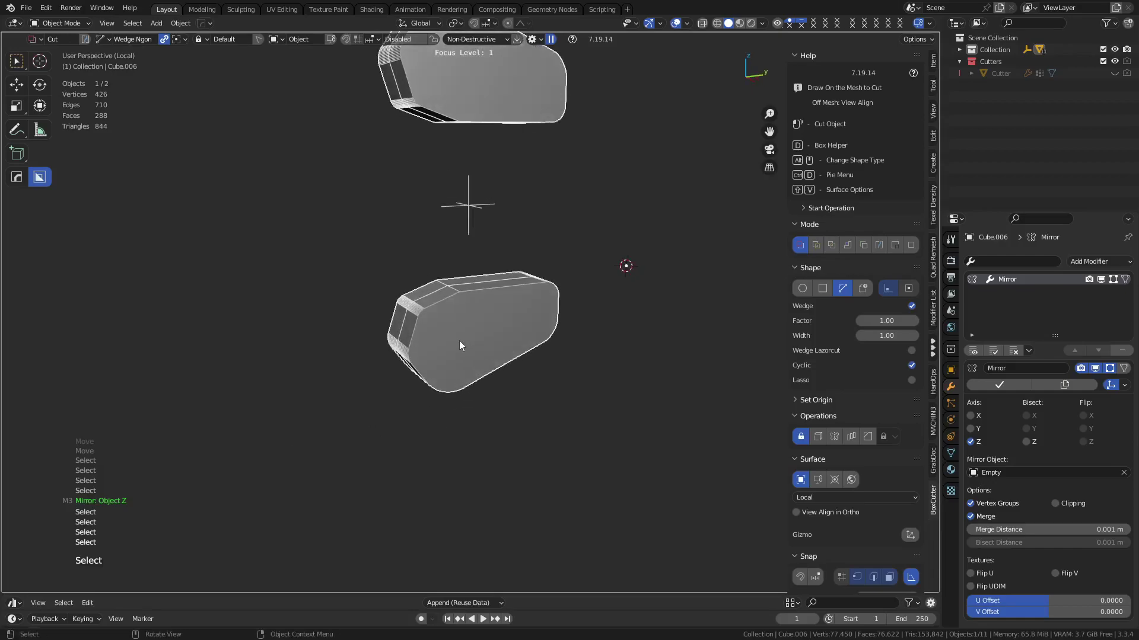
click(469, 341)
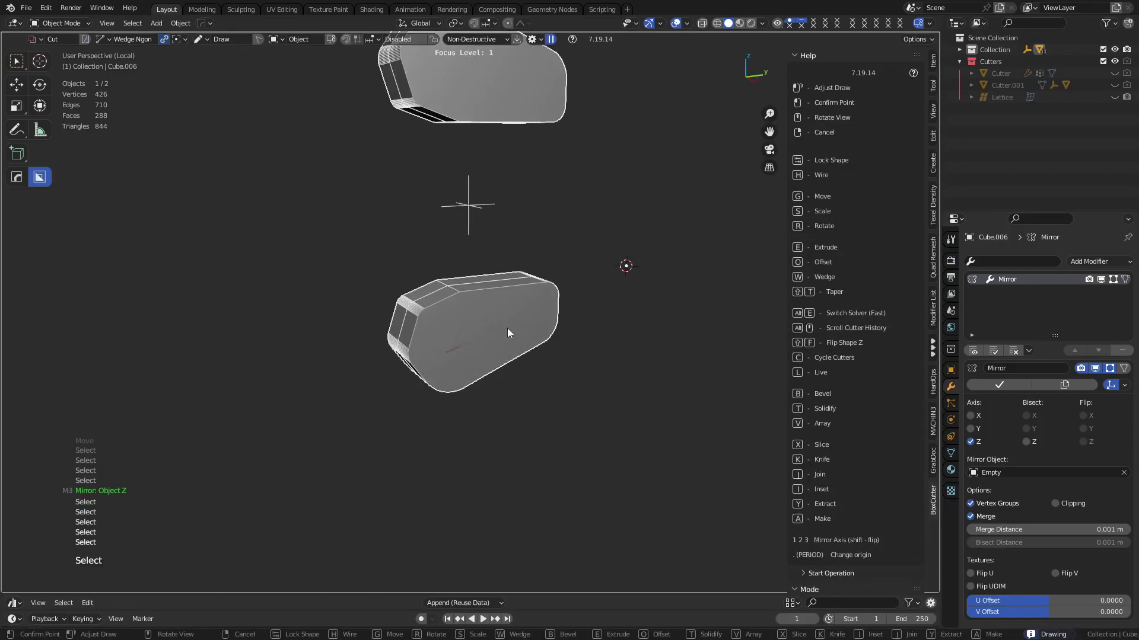
click(477, 319)
click(618, 297)
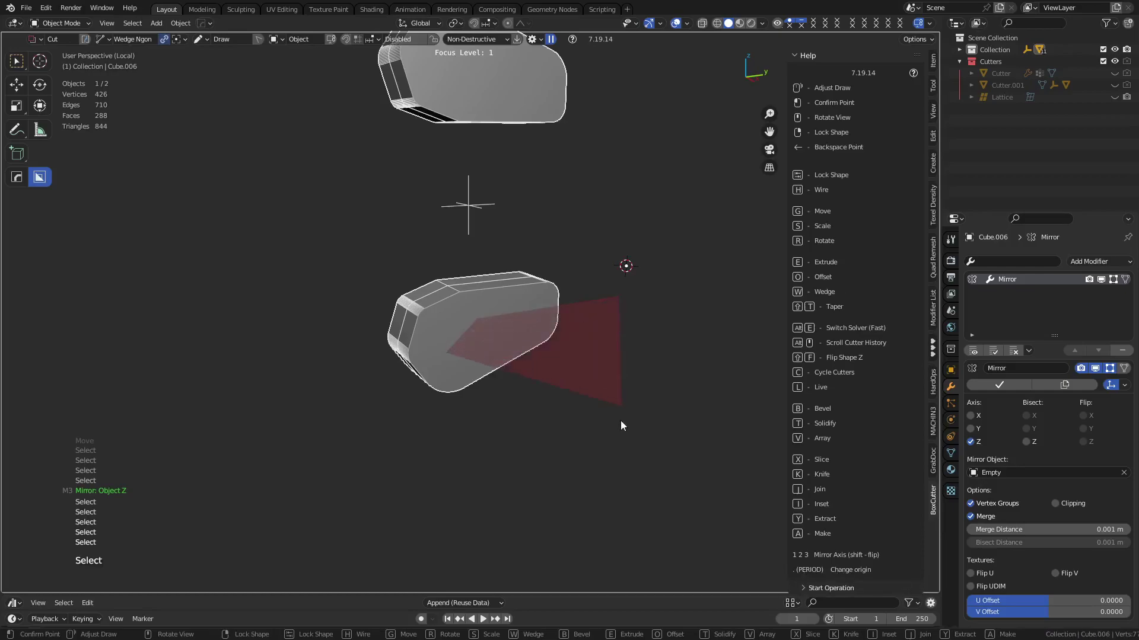
right_click(473, 396)
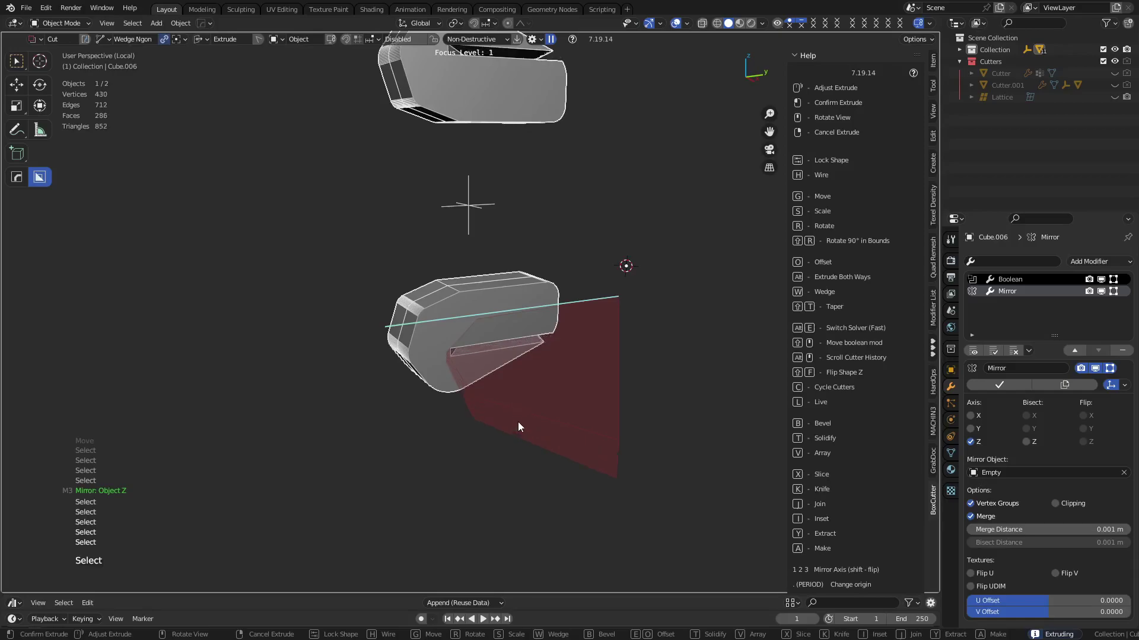
key(Tab)
middle_drag(526, 408, 466, 375)
right_click(421, 421)
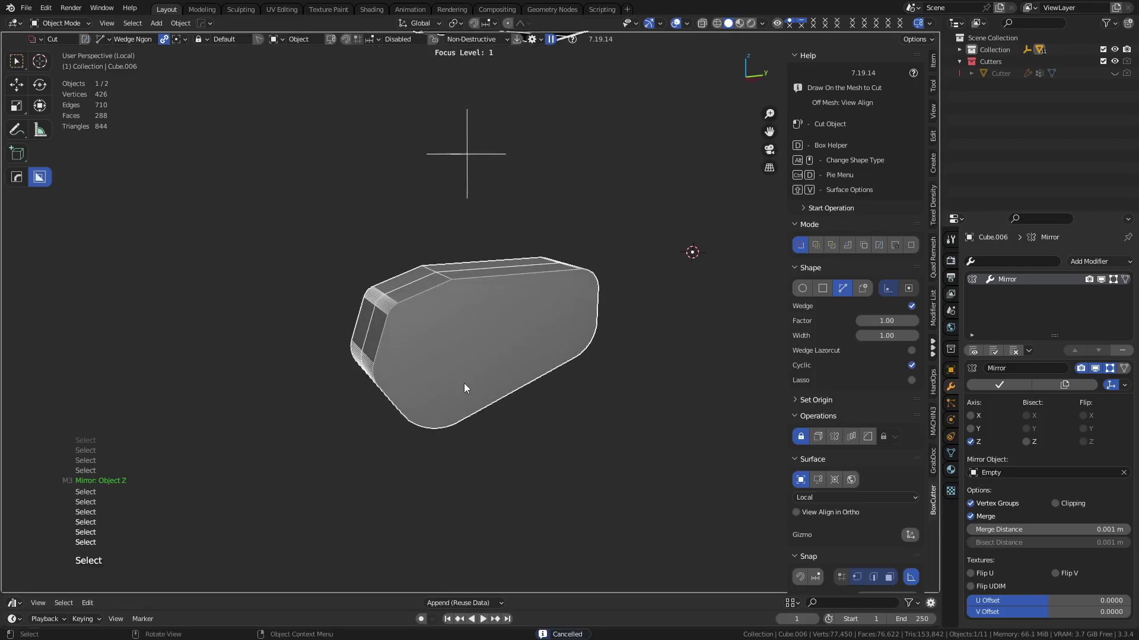
click(449, 380)
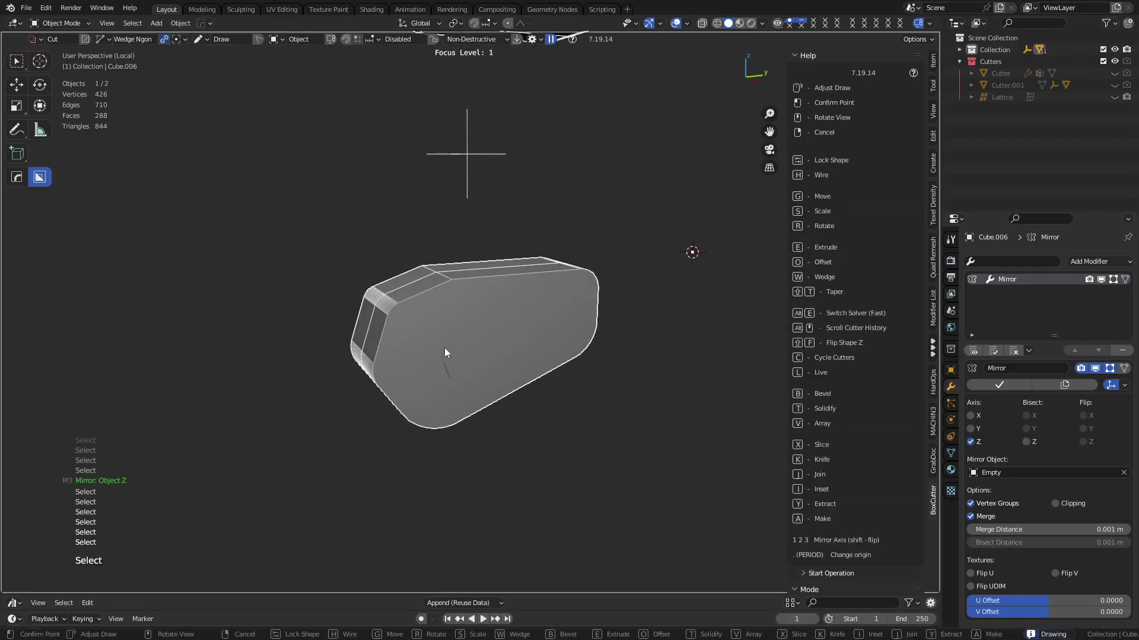
key(Escape)
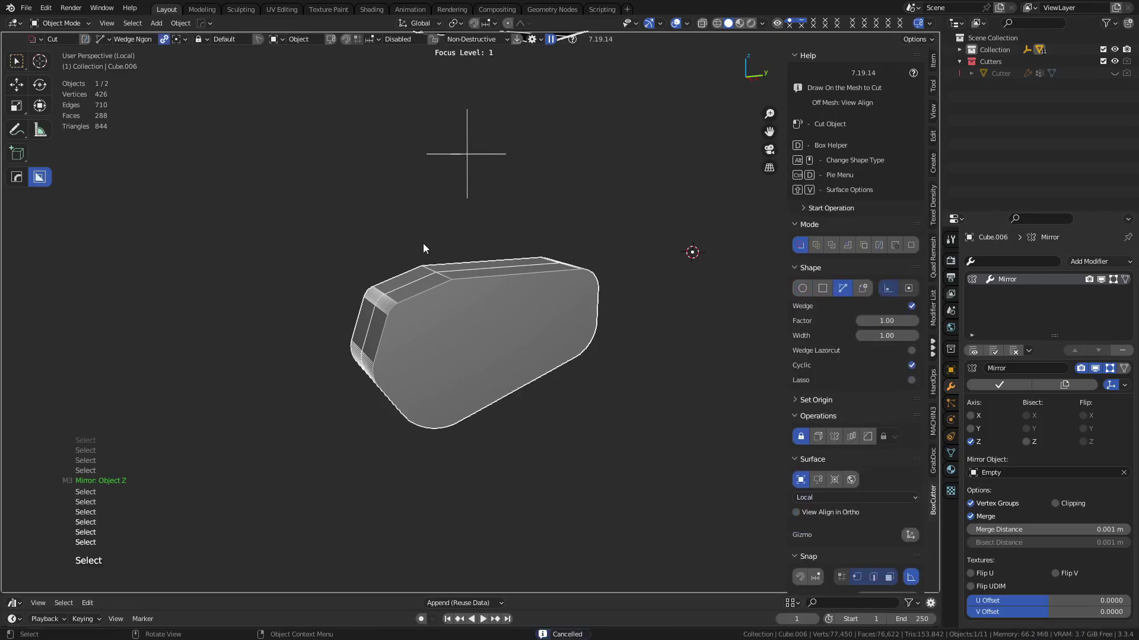
Step: Leave the focused local view with MACHIN3 Focus to bring back the whole scene
key(f)
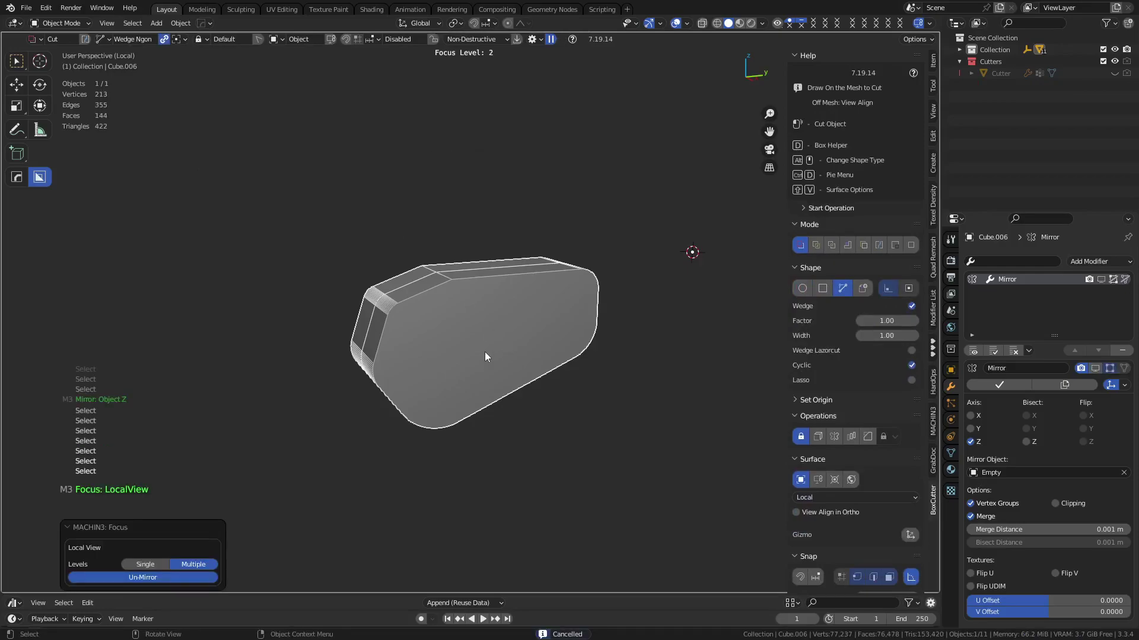
key(ctrl+z)
click(609, 452)
key(ctrl+f)
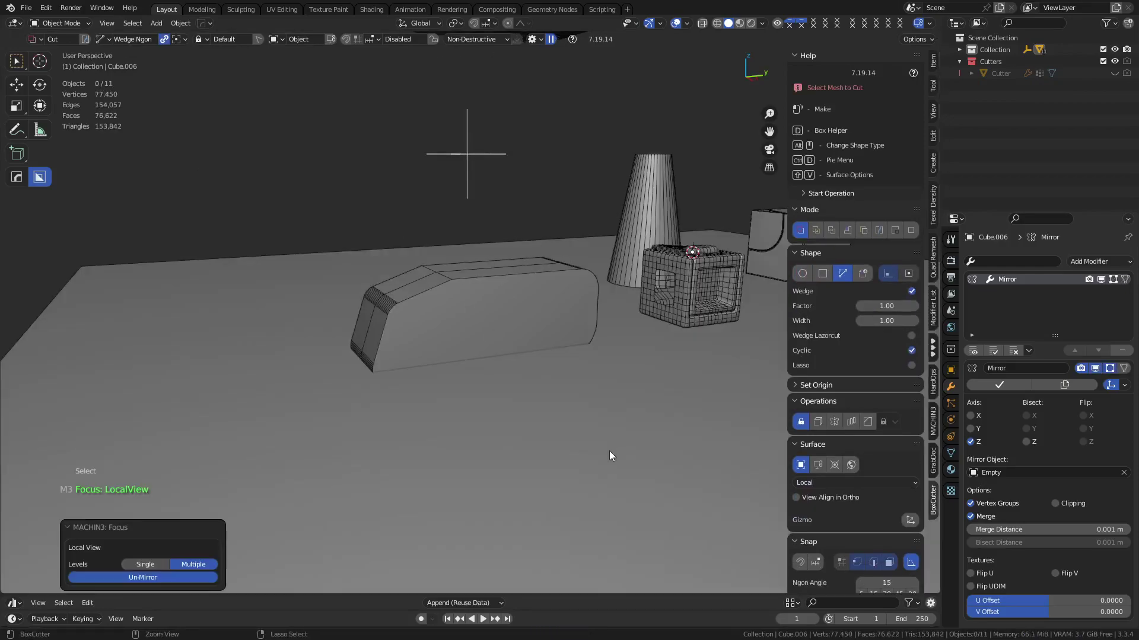
Step: Hide the large ground plane that covers the lower half of the block, and select the block
click(485, 430)
key(x)
click(486, 432)
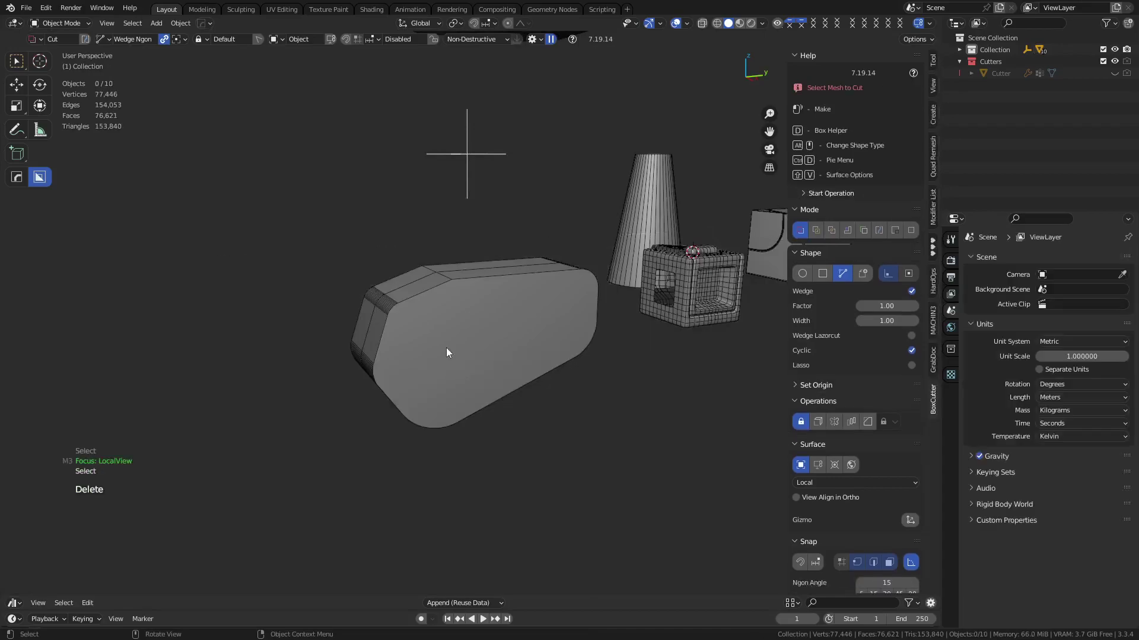
key(ctrl+z)
key(h)
click(483, 401)
key(d)
click(465, 390)
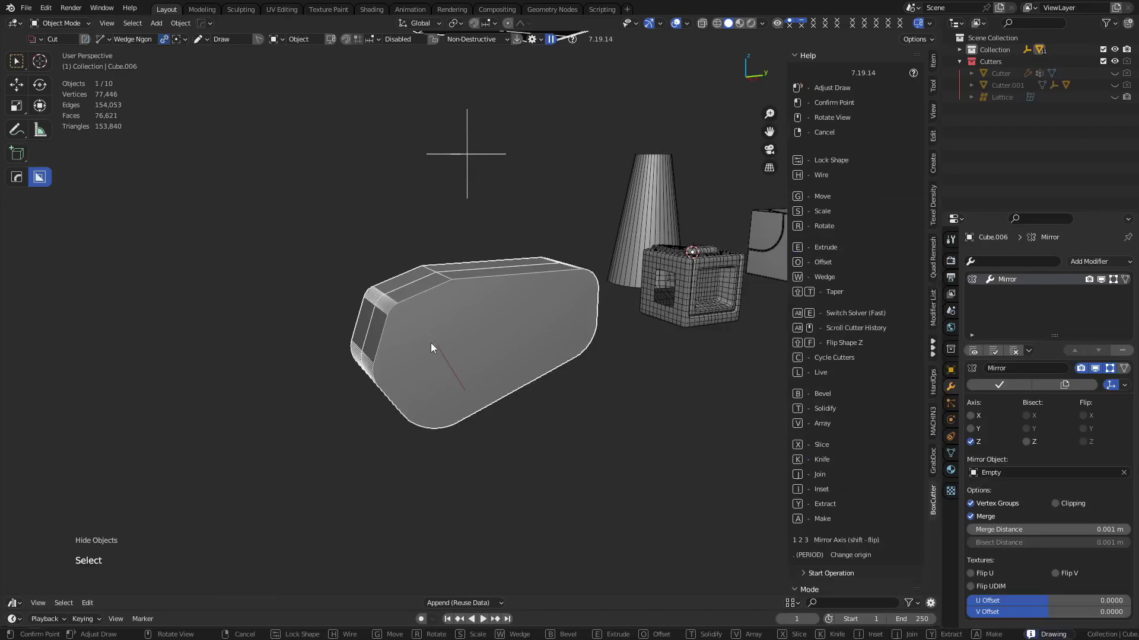
click(440, 348)
click(473, 322)
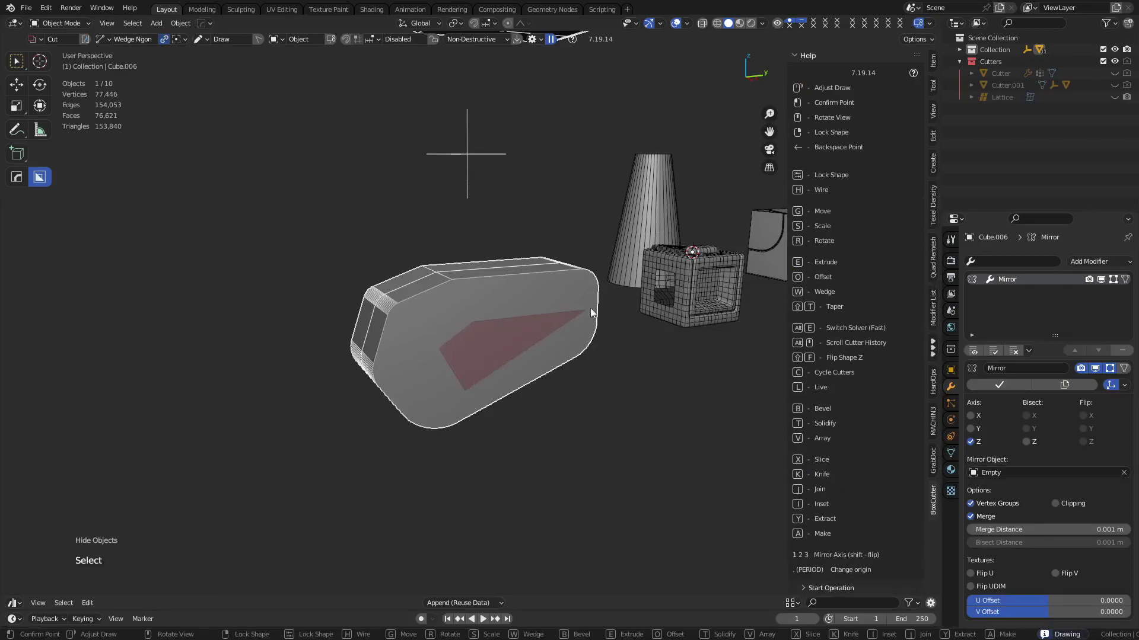
click(629, 304)
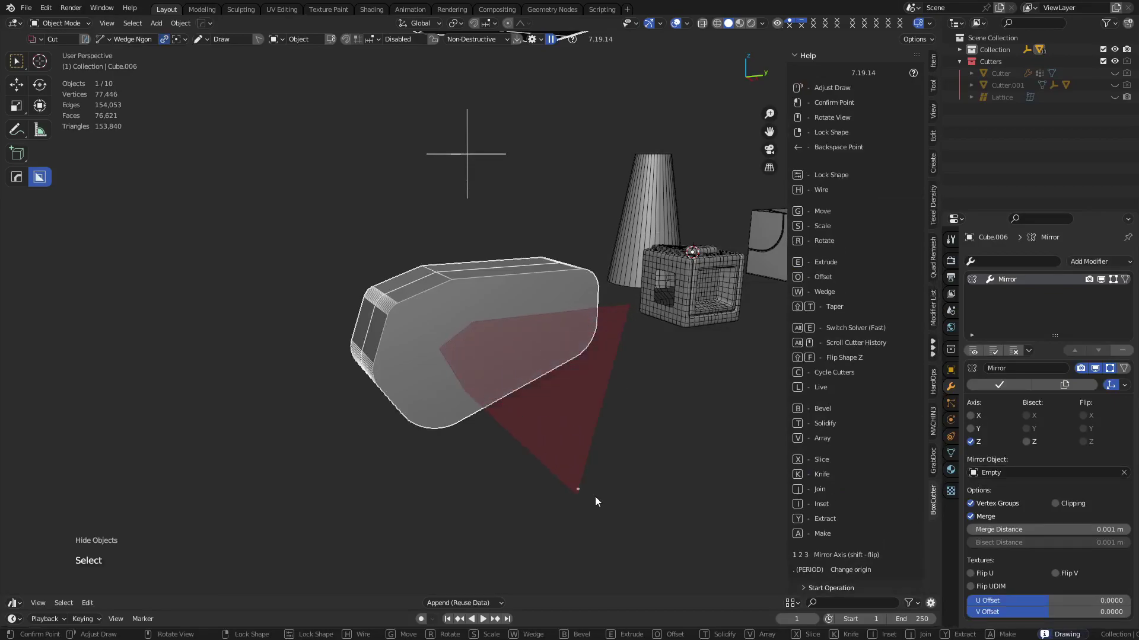
key(e)
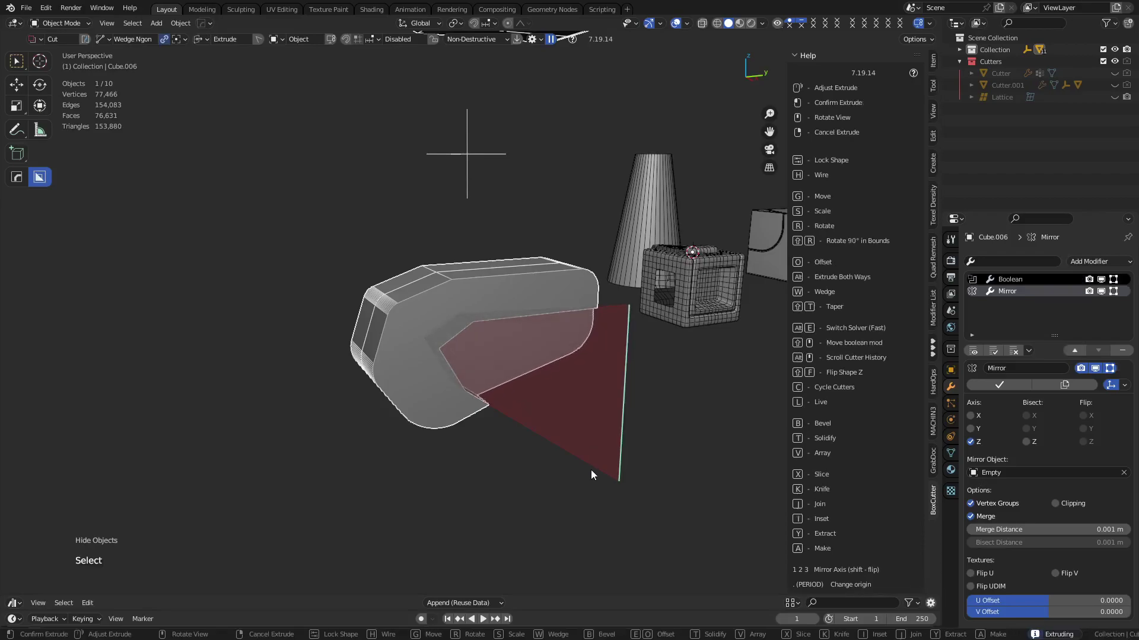
key(1)
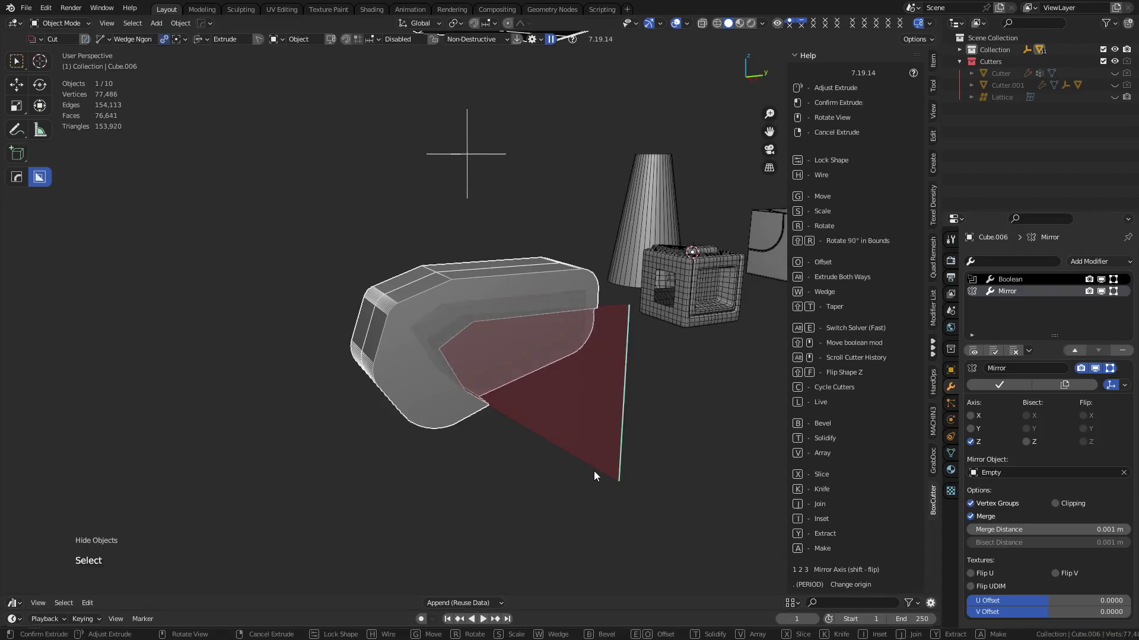
key(Tab)
middle_drag(681, 495, 452, 433)
click(421, 381)
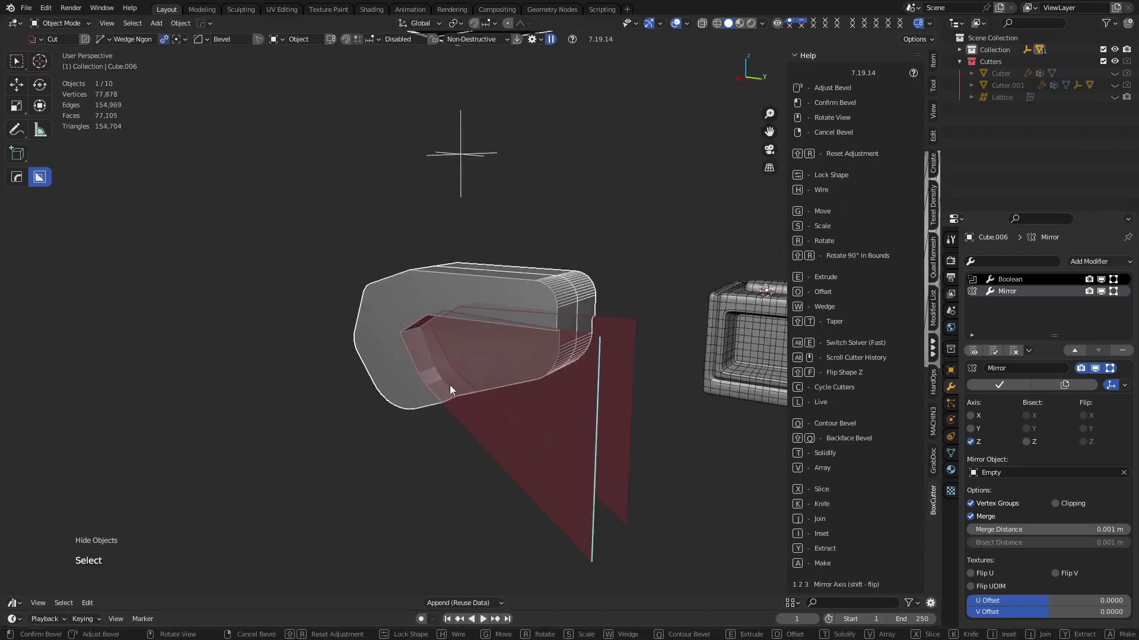
click(436, 383)
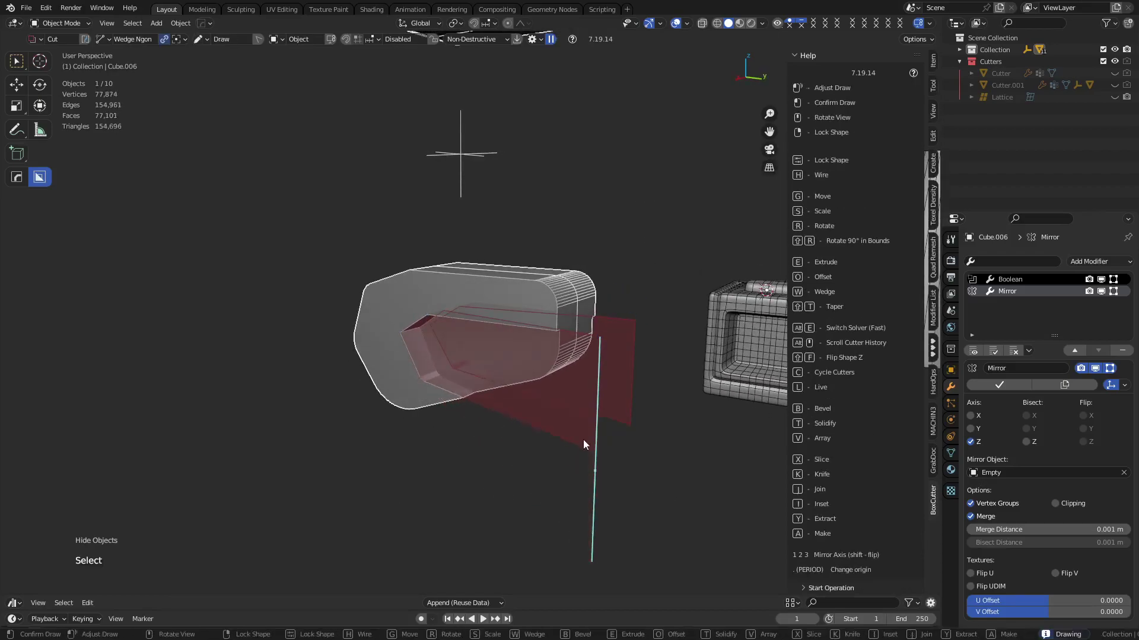
middle_drag(542, 469, 493, 496)
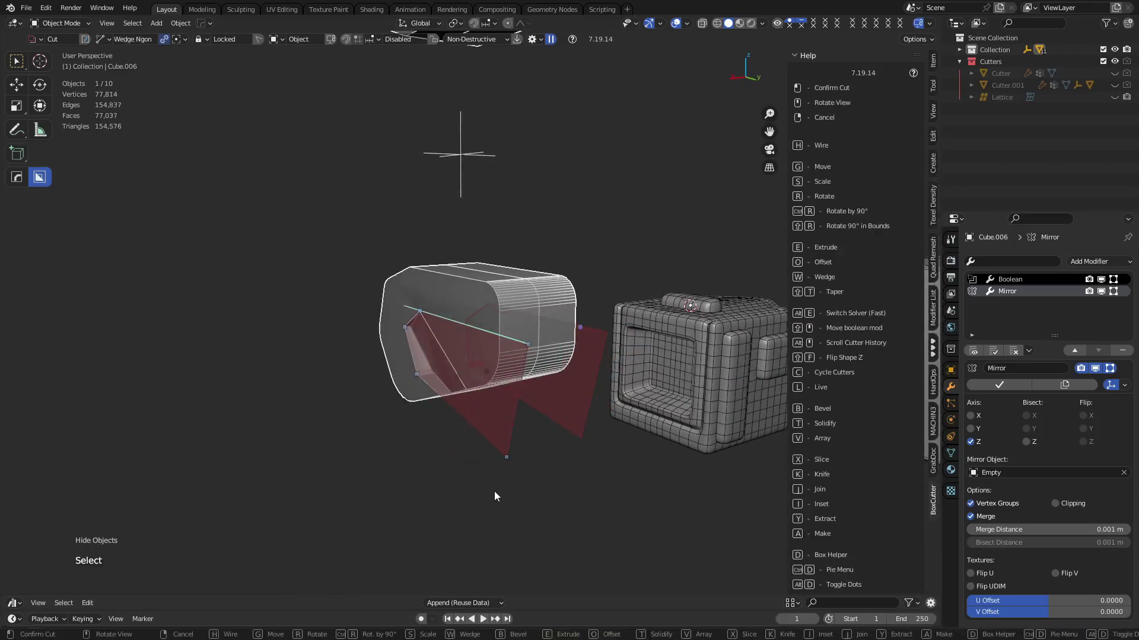
Step: Turn off the wedge option of the BoxCutter Ngon shape and discard the current cut
key(w)
key(w)
middle_drag(495, 496, 511, 499)
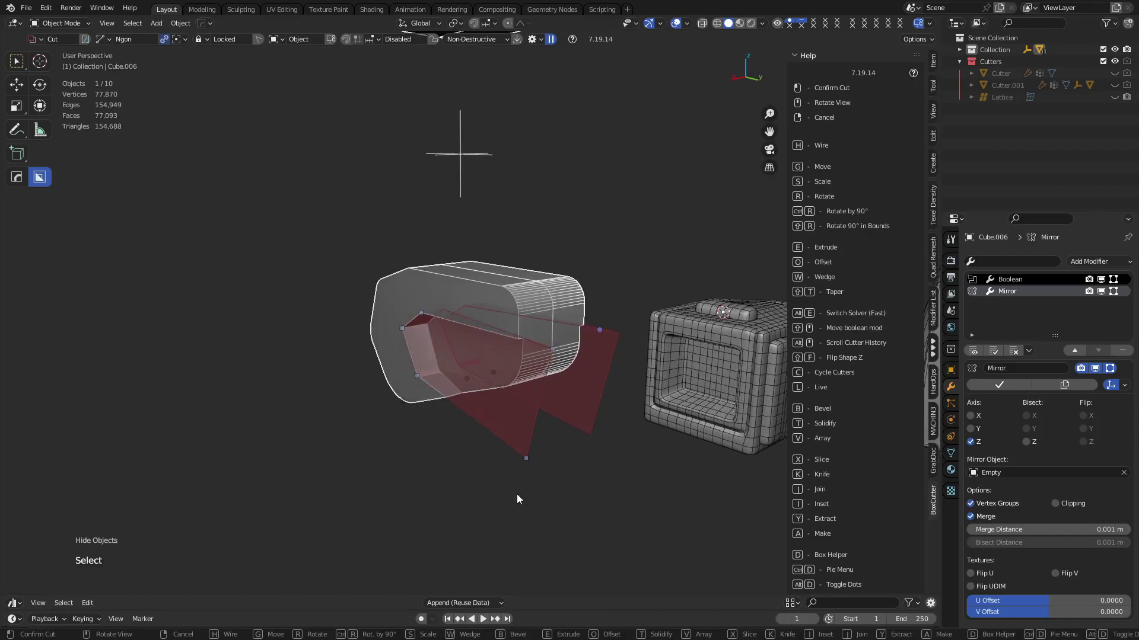
key(b)
click(545, 382)
drag(526, 458, 479, 463)
key(Escape)
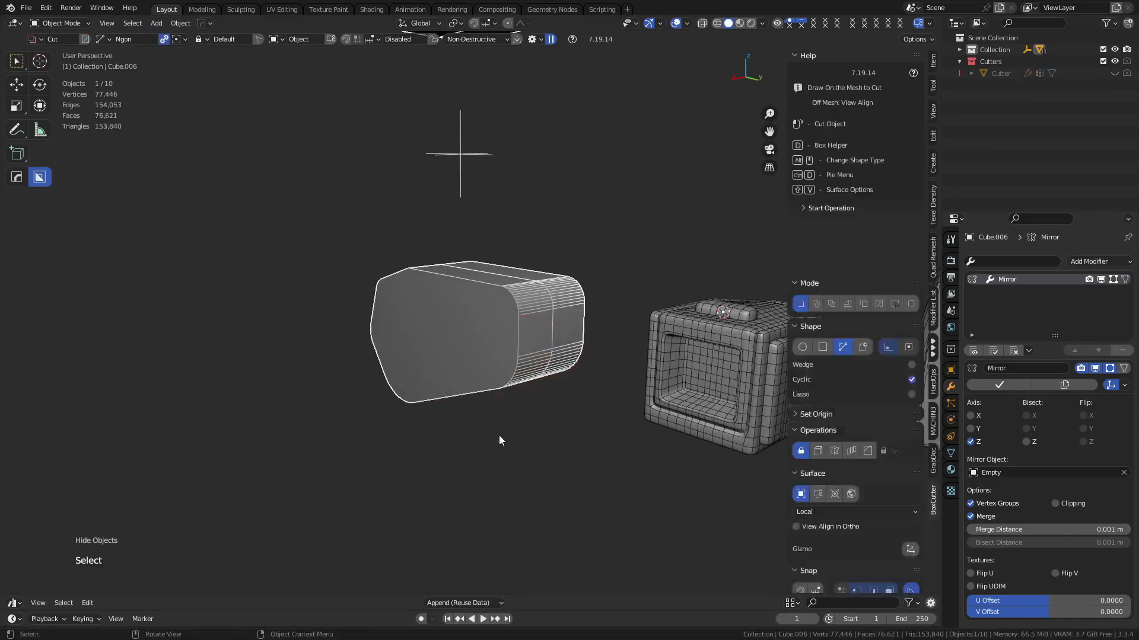
Step: Draw a five-point BoxCutter Ngon on the block's flat side, extending past its lower edge
click(397, 340)
click(440, 432)
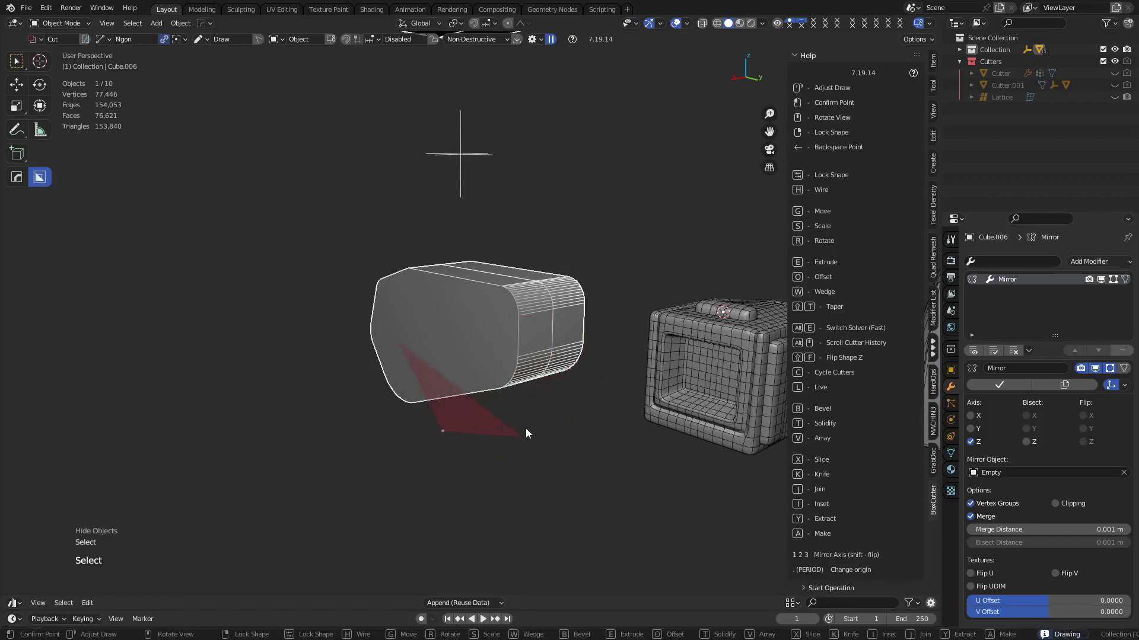
click(563, 417)
click(554, 302)
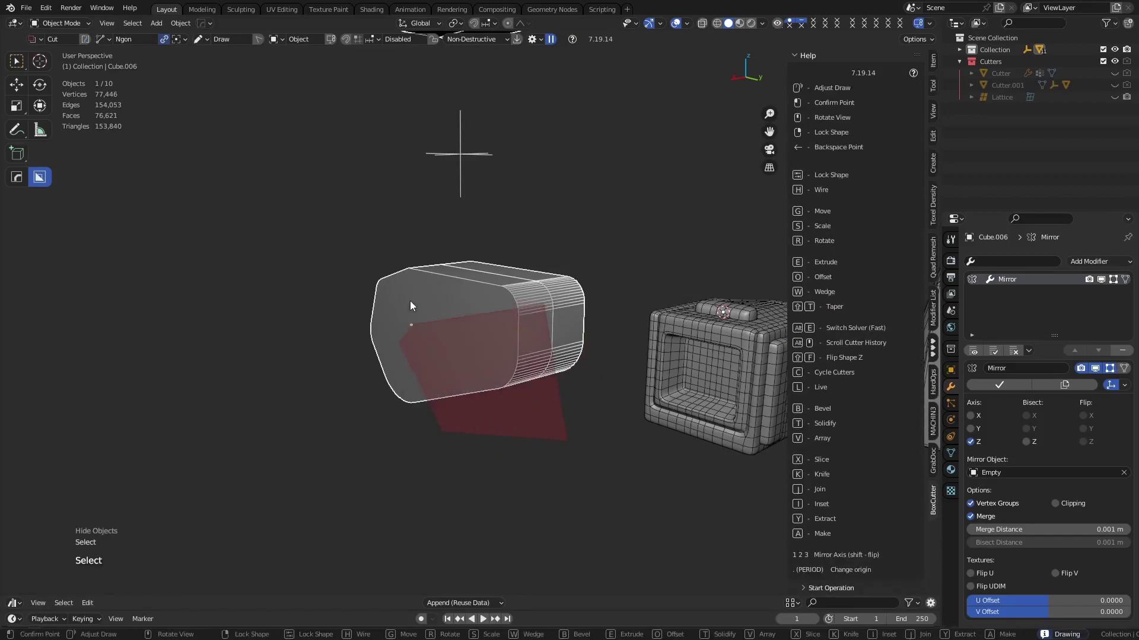
right_click(411, 292)
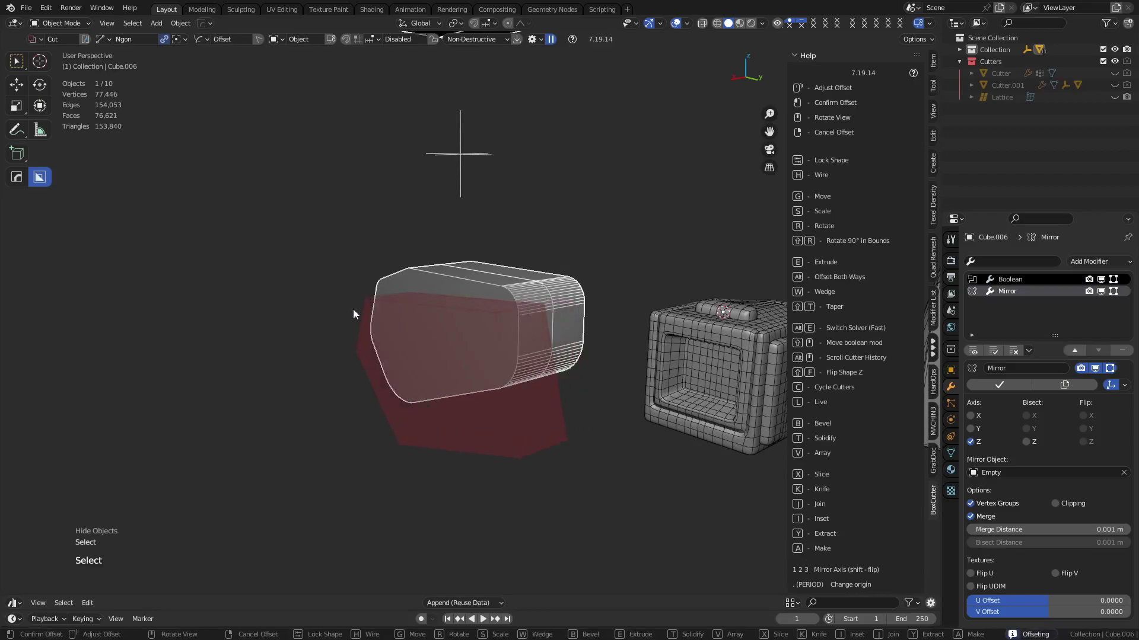
Step: Extrude the Ngon cutter into the block, give it a contour bevel, and execute the cut
key(e)
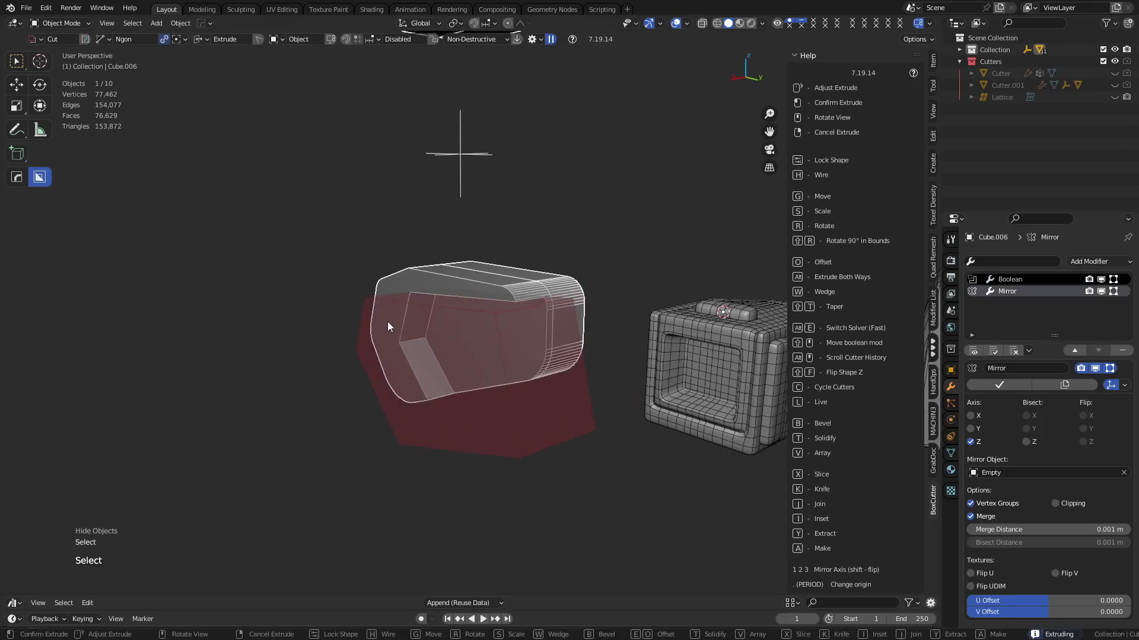
key(b)
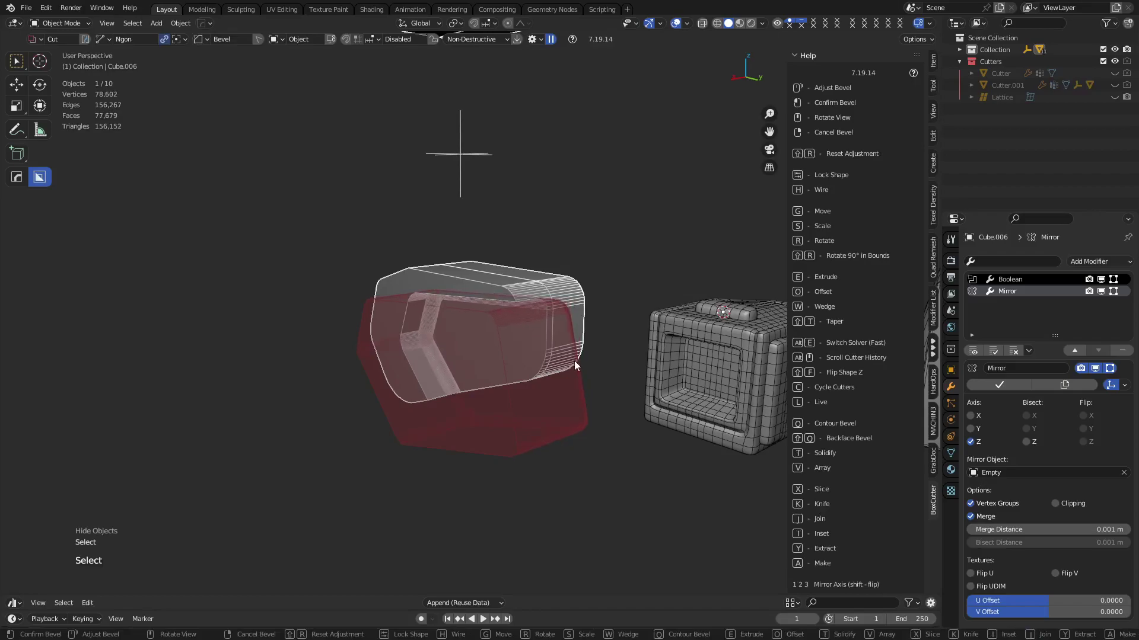
key(q)
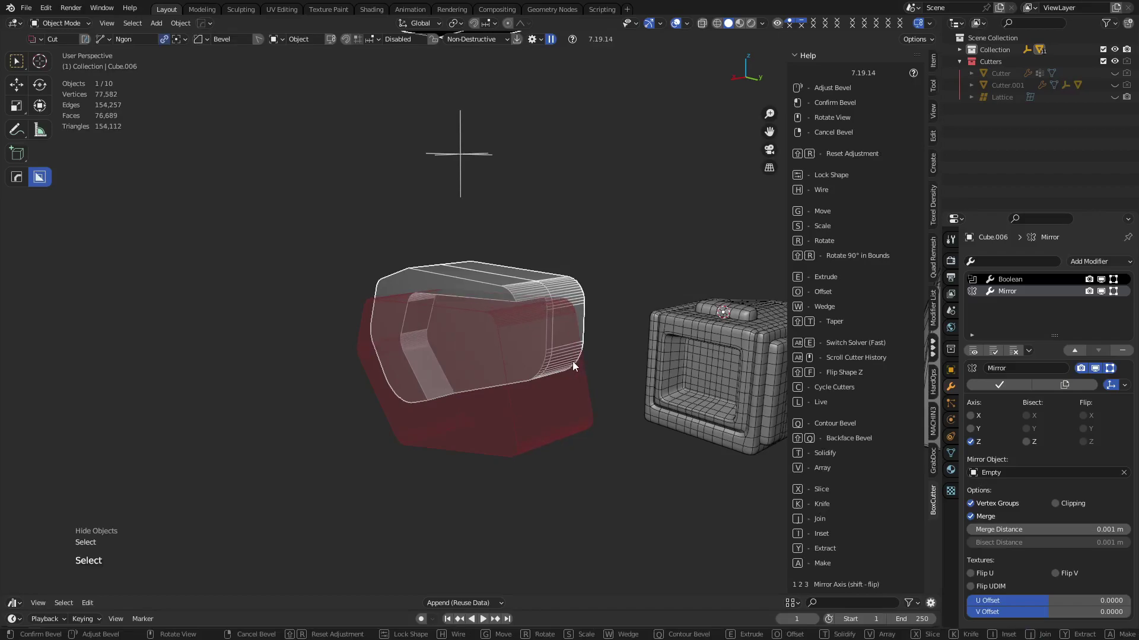
click(507, 358)
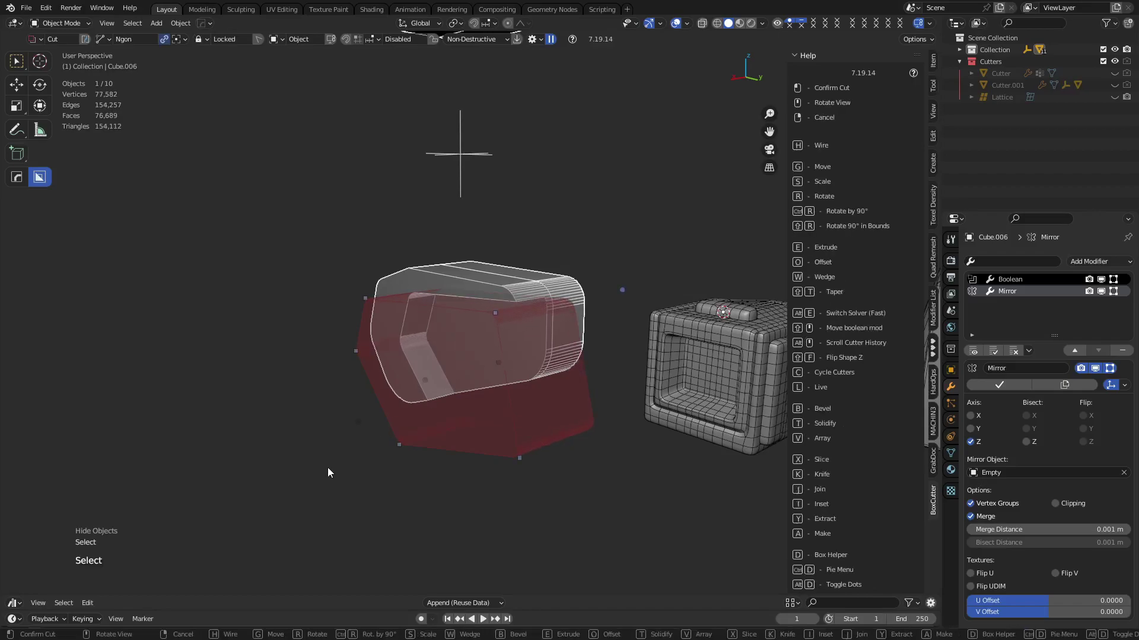
key(e)
click(267, 470)
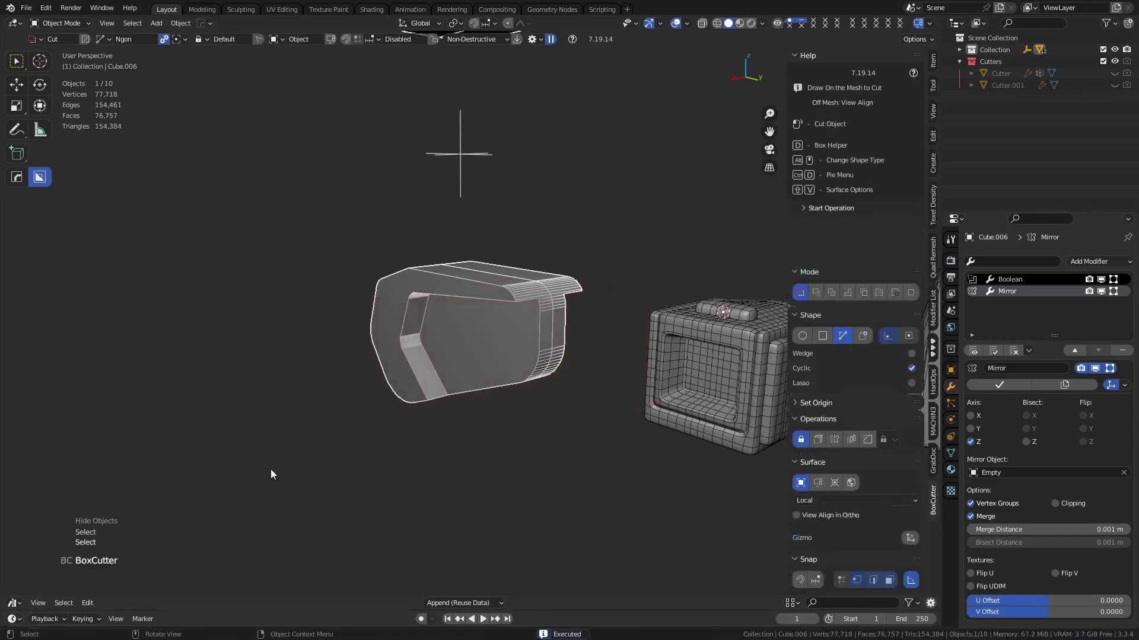
Step: Scroll through the block's booleans with HardOps Ever Scroll to reveal the newest Ngon cutter
scroll(456, 429, up, 3)
mouse_move(463, 427)
middle_down()
mouse_move(505, 392)
mouse_move(450, 380)
mouse_move(408, 461)
mouse_move(457, 458)
mouse_move(469, 444)
middle_up()
key(q)
click(485, 427)
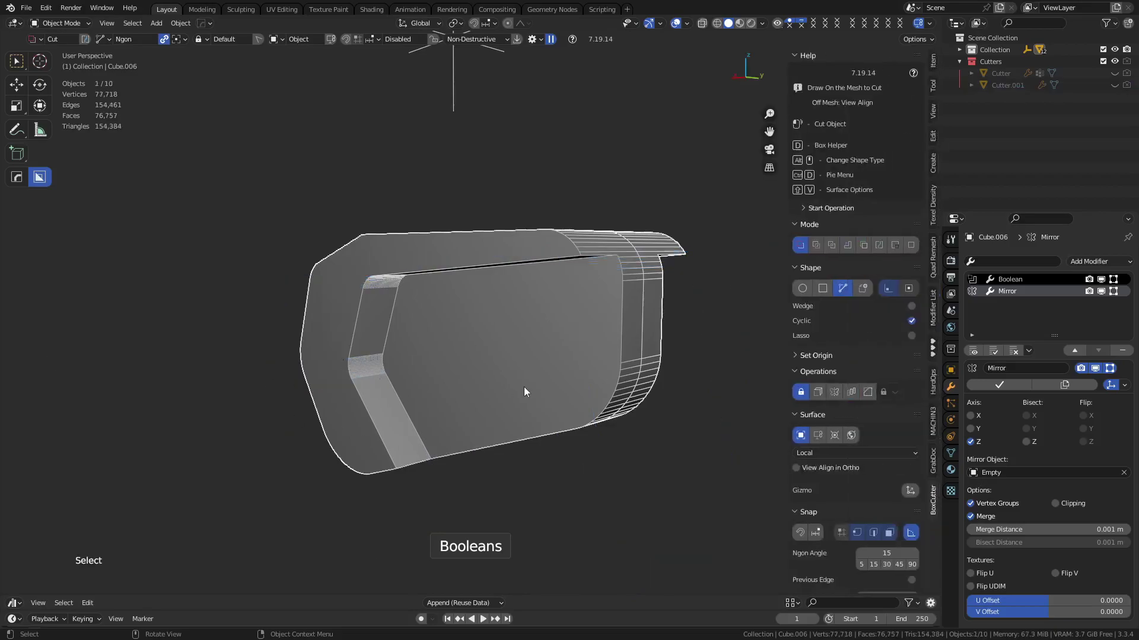
key(q)
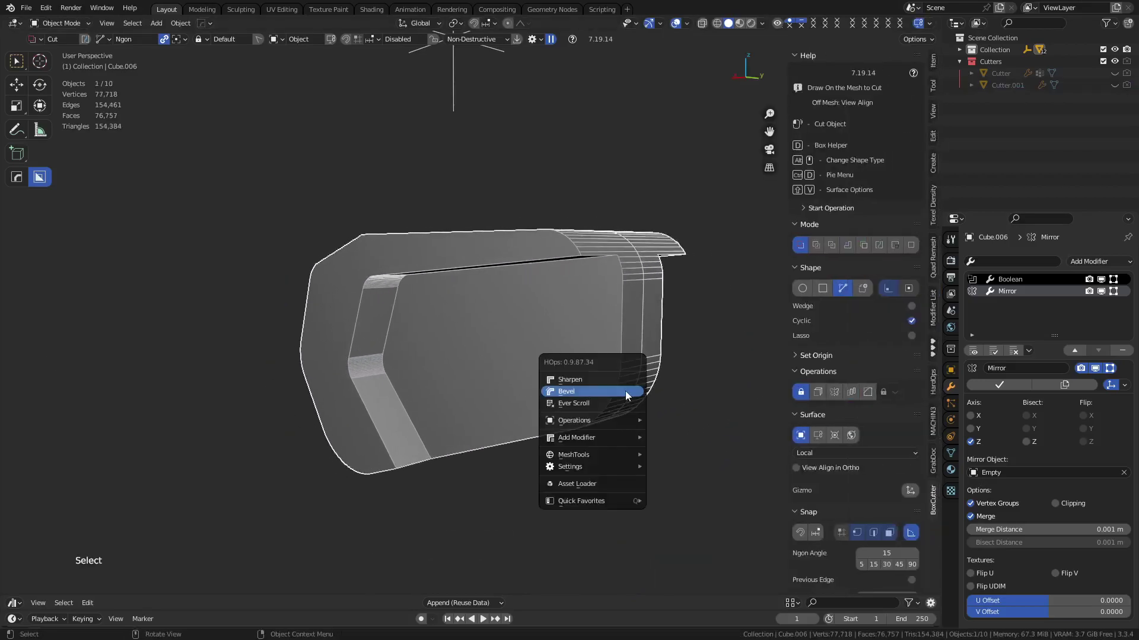
click(597, 406)
scroll(572, 411, down, 1)
middle_drag(543, 415, 578, 421)
drag(578, 421, 591, 422)
click(592, 422)
middle_drag(591, 422, 595, 452)
click(595, 453)
Step: Try moving the revealed Ngon cutter, cancel the move, and reselect the block
click(476, 406)
key(g)
right_click(495, 391)
click(423, 398)
middle_drag(423, 398, 460, 372)
scroll(486, 406, up, 4)
click(460, 373)
key(d)
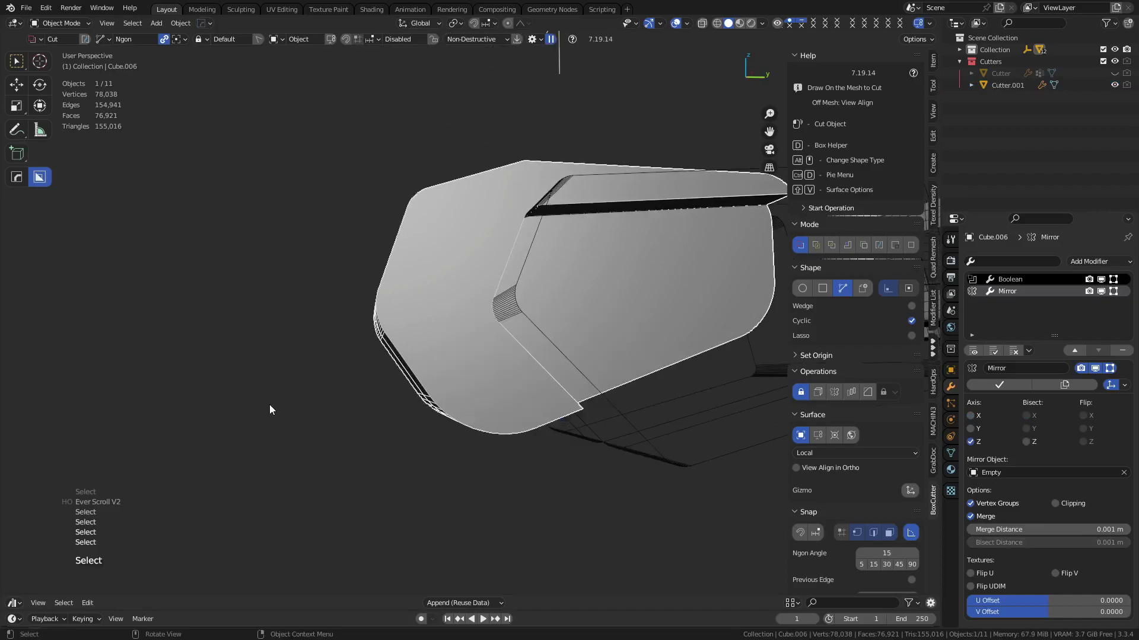
Step: Draw a multi-point BoxCutter Ngon over the block's front end, with an inward notch and outer points beyond the block's outline
drag(448, 340, 361, 422)
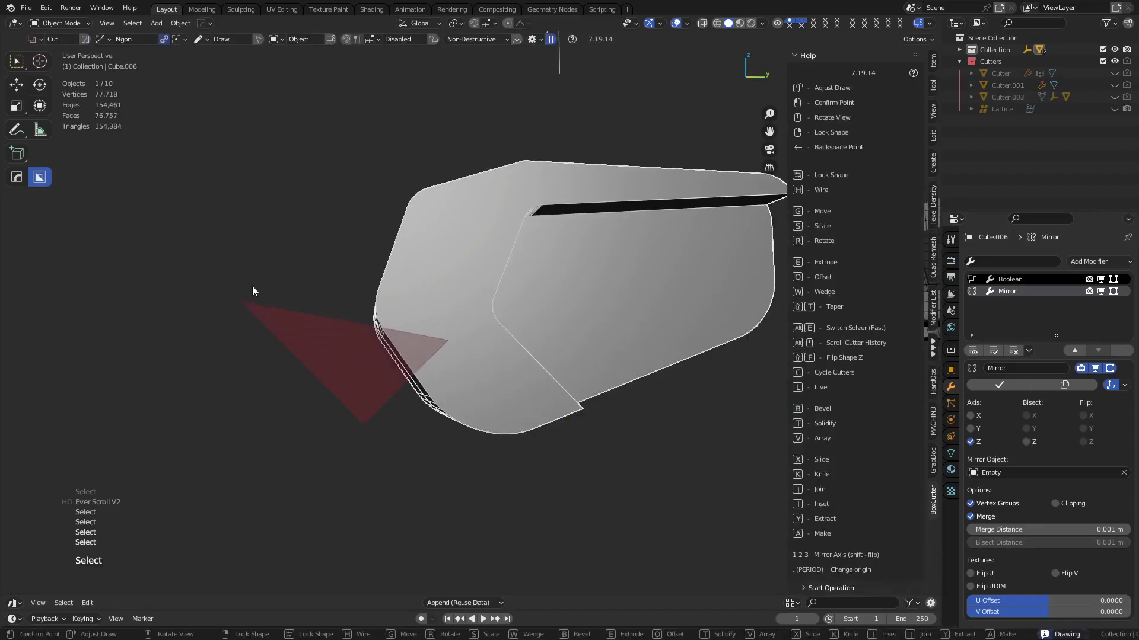
click(272, 266)
click(390, 89)
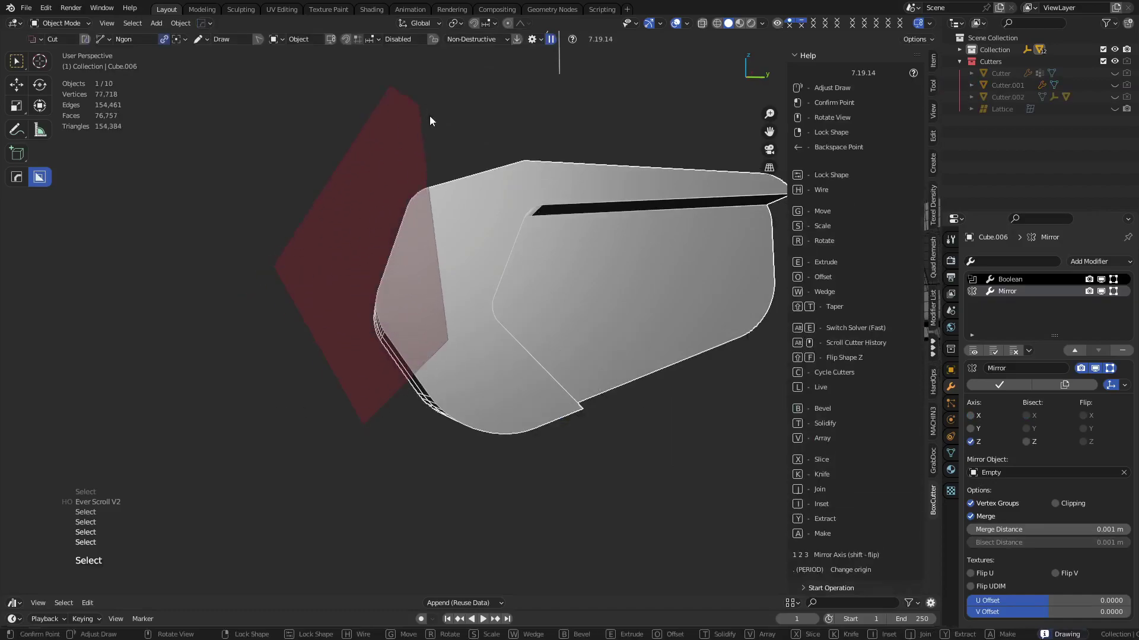
click(493, 195)
click(440, 215)
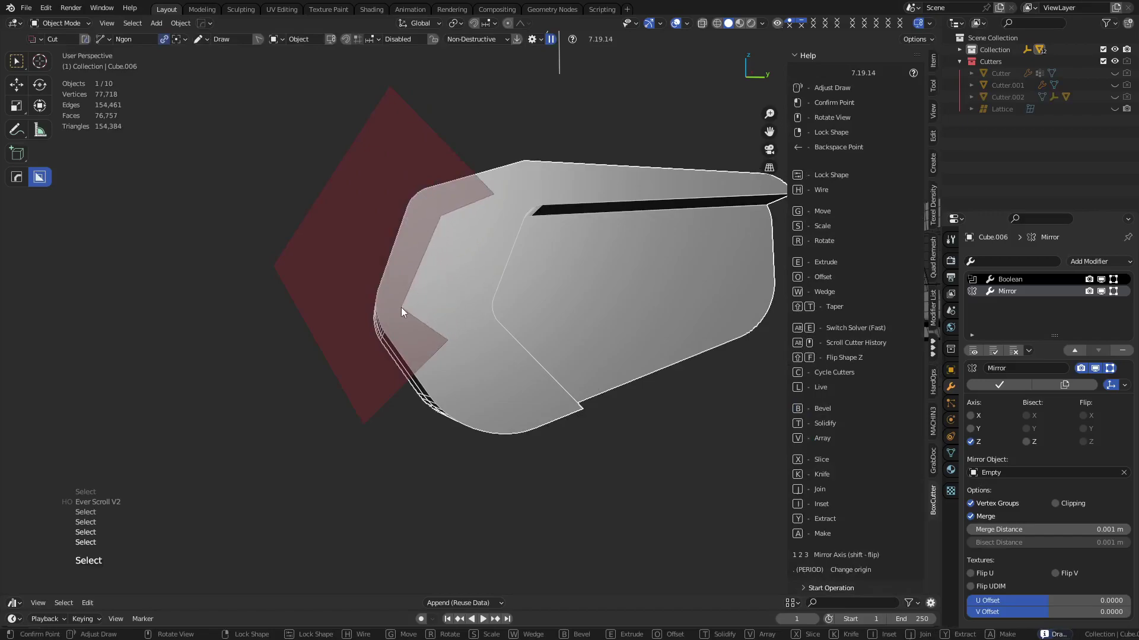
Step: Extrude the Ngon cutter into the block, mirror it on X, and execute the cut
right_click(409, 301)
middle_drag(409, 301, 472, 342)
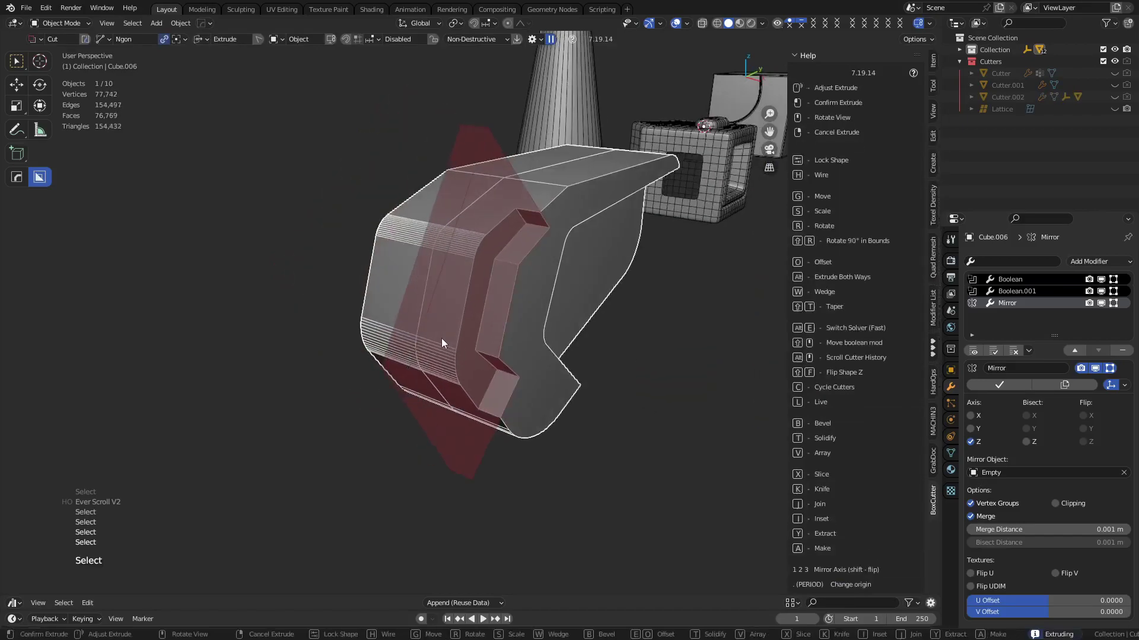
key(1)
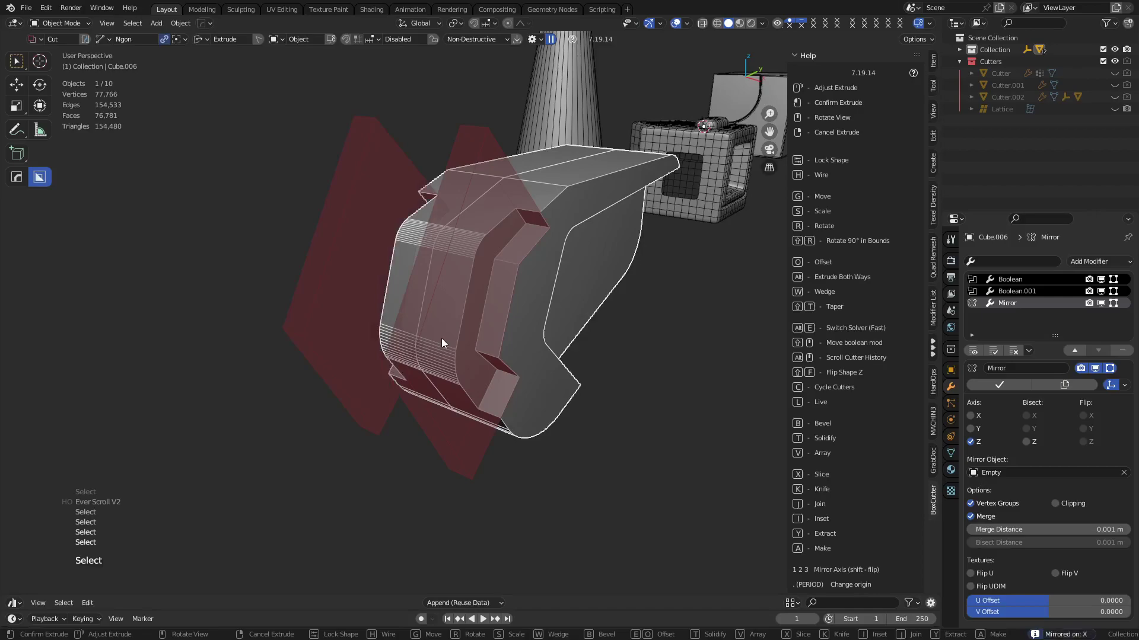
click(428, 361)
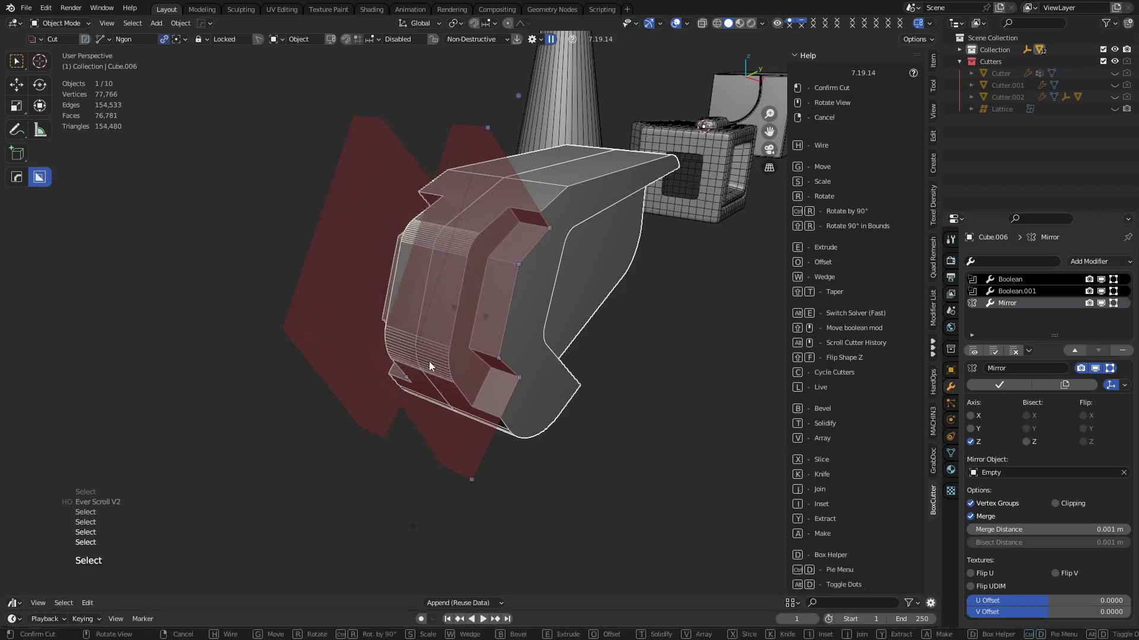
key(shift)
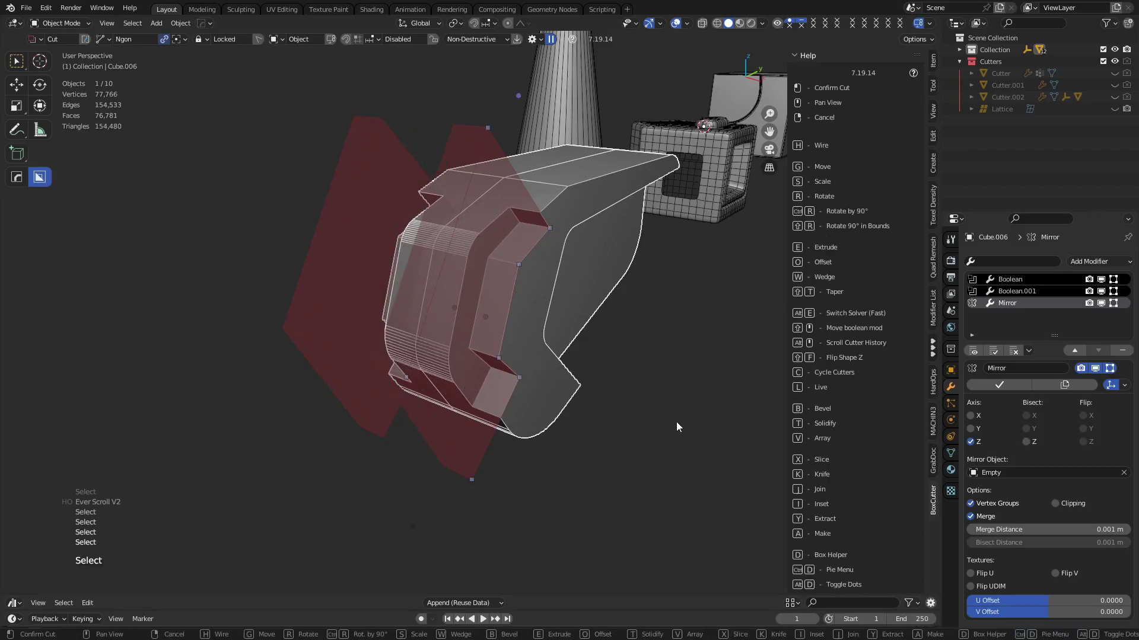
click(677, 423)
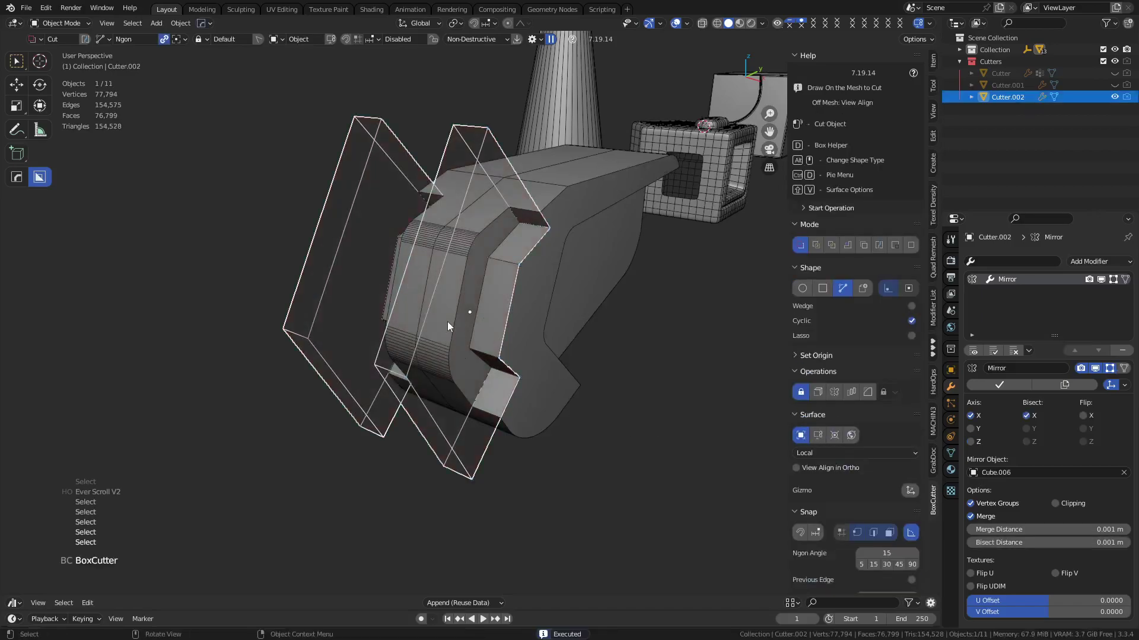
Step: Move the new cutter's outer side face outward along the X axis in Edit Mode and return to Object Mode
key(ctrl+Tab)
click(472, 326)
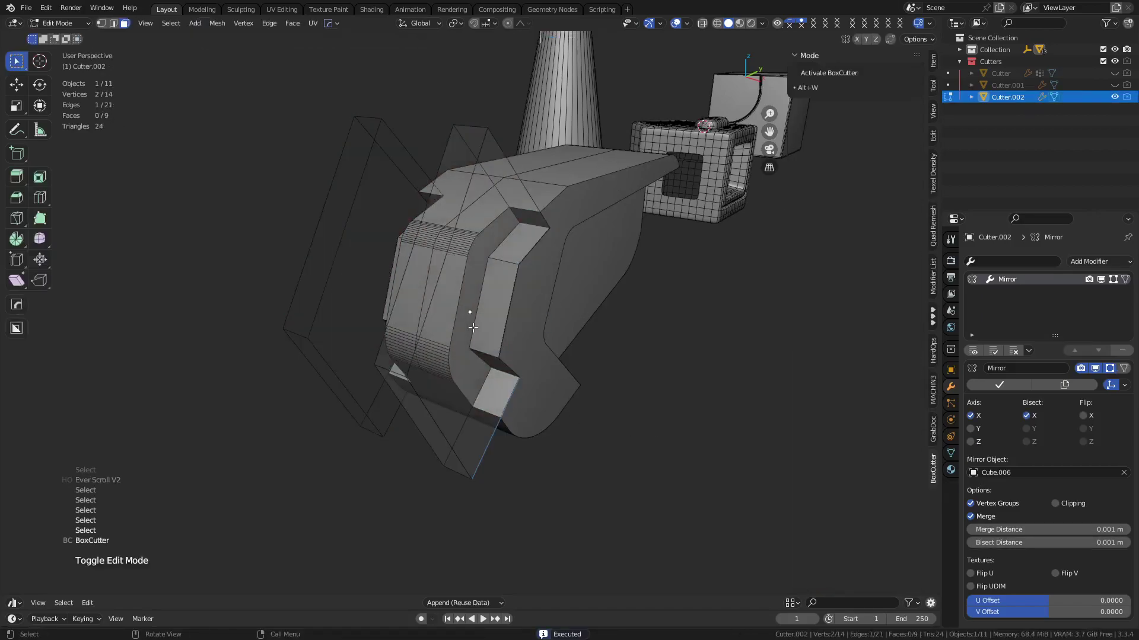
click(476, 310)
key(g)
key(x)
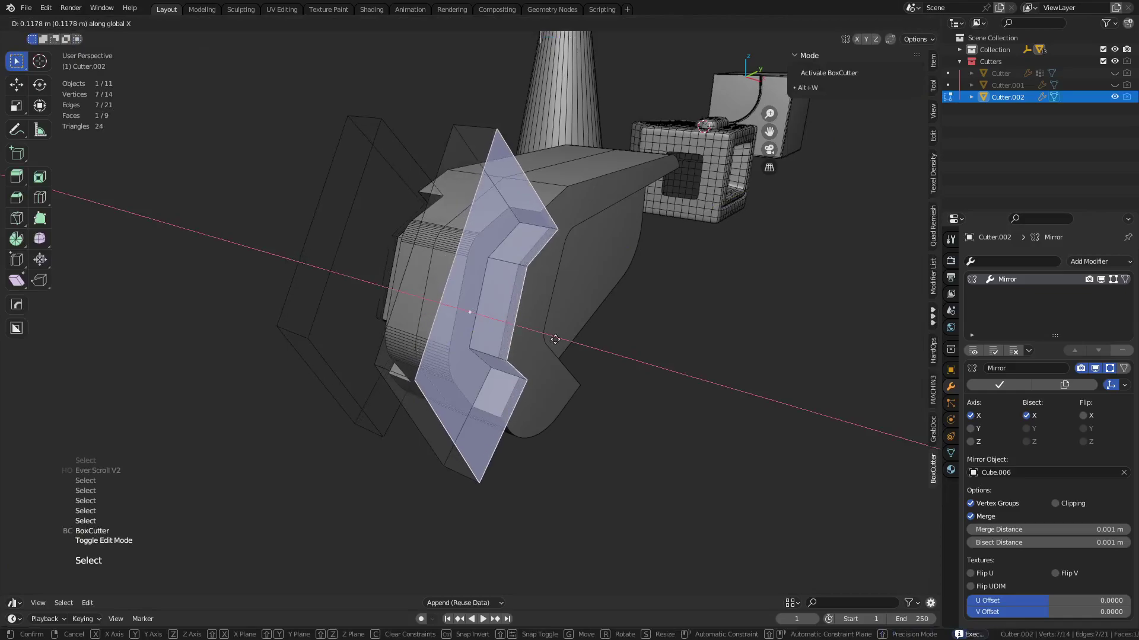
click(603, 351)
key(ctrl+Tab)
click(495, 354)
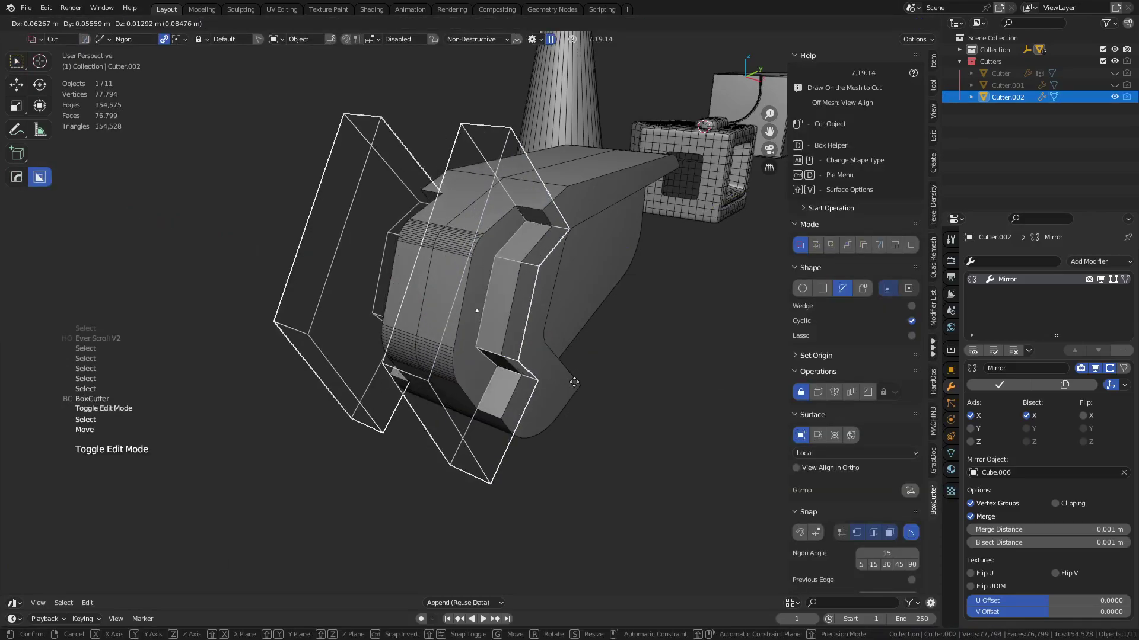
Step: Add a HardOps Bevel to the mirrored cutter with 13 segments and a 0.163 m width, and deselect the cutter
key(q)
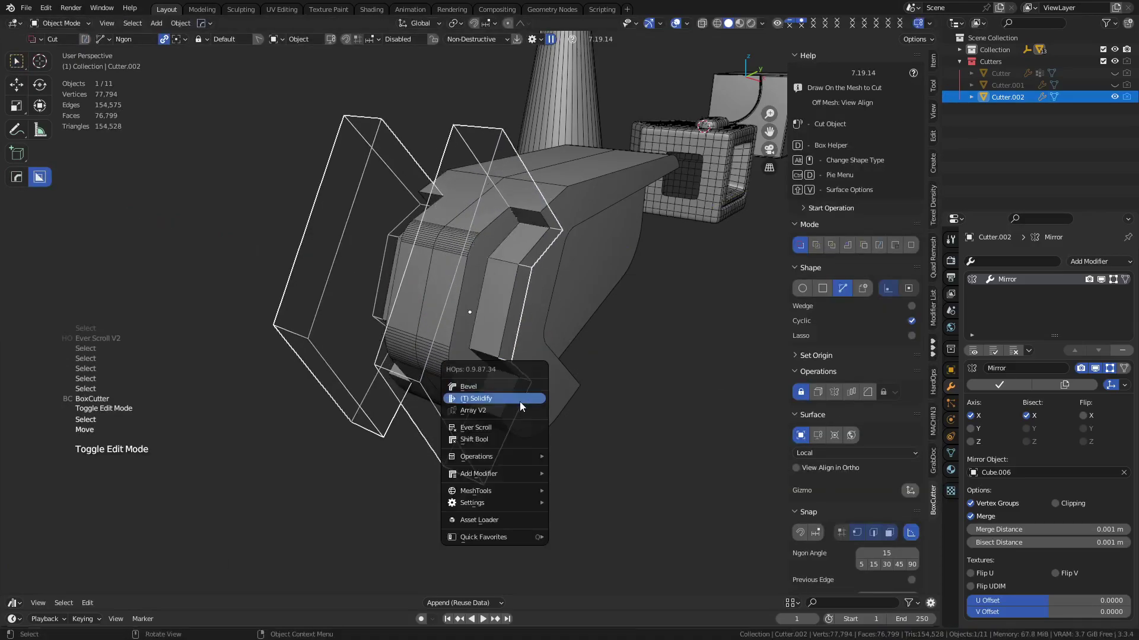
click(514, 391)
scroll(493, 389, up, 10)
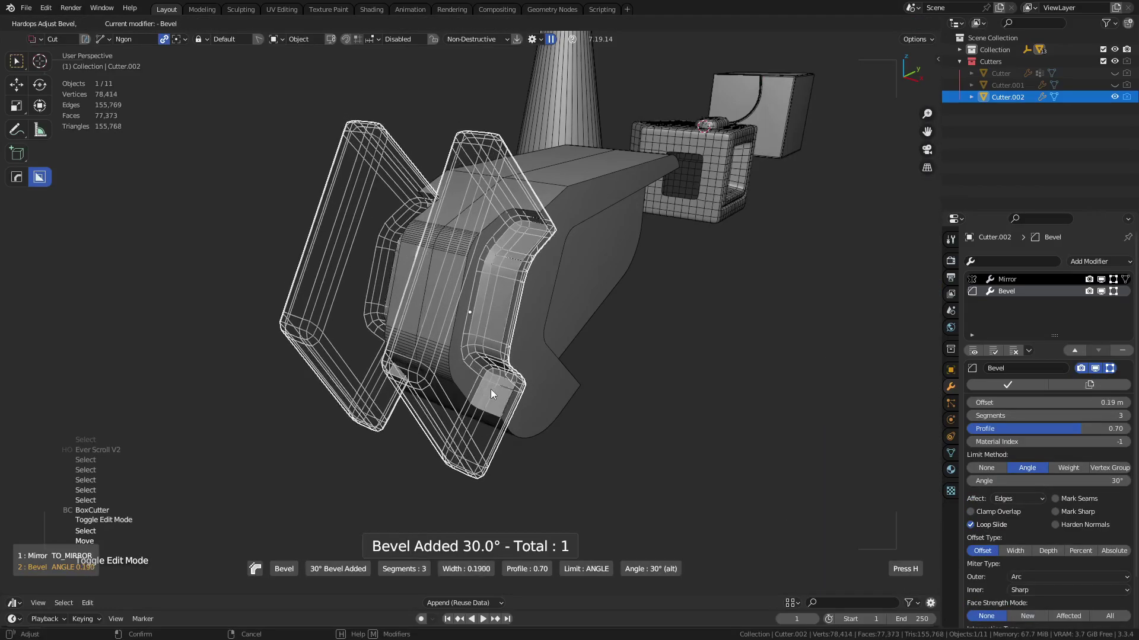
click(494, 389)
key(n)
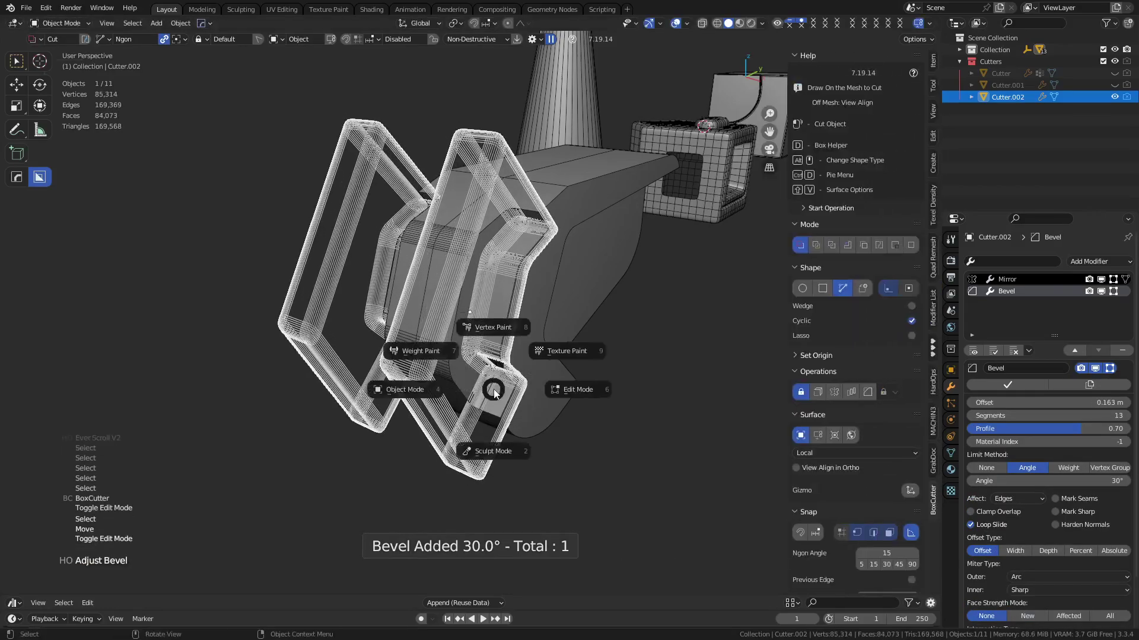
click(634, 382)
Step: Switch the view back and forth between the Collection and Cutters QCD slots, finishing with only Collection shown
key(1)
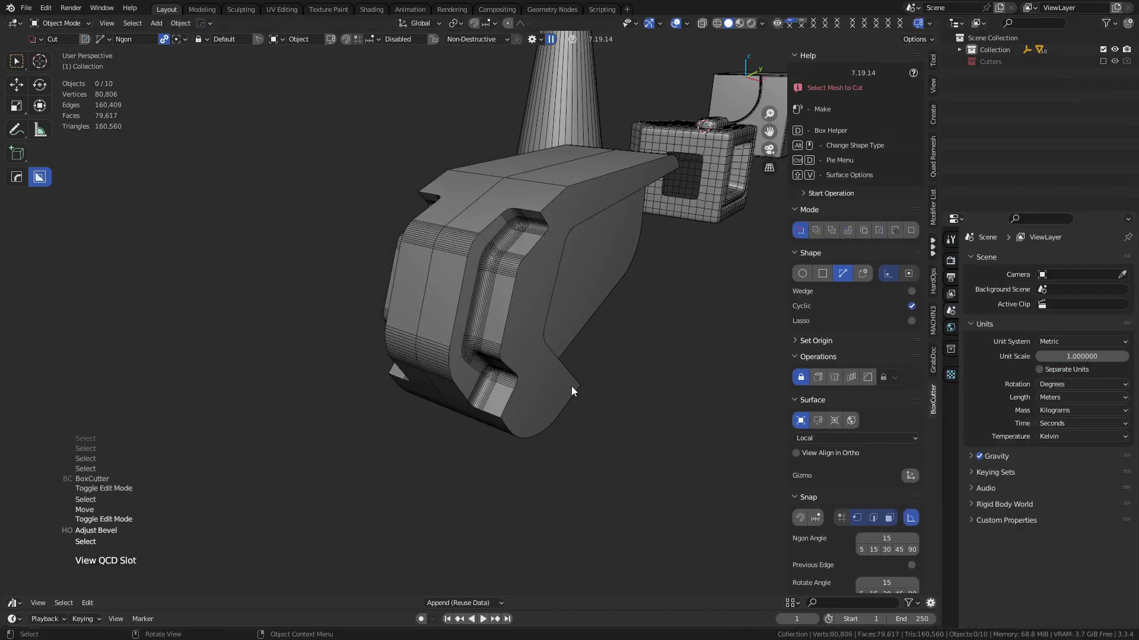
key(2)
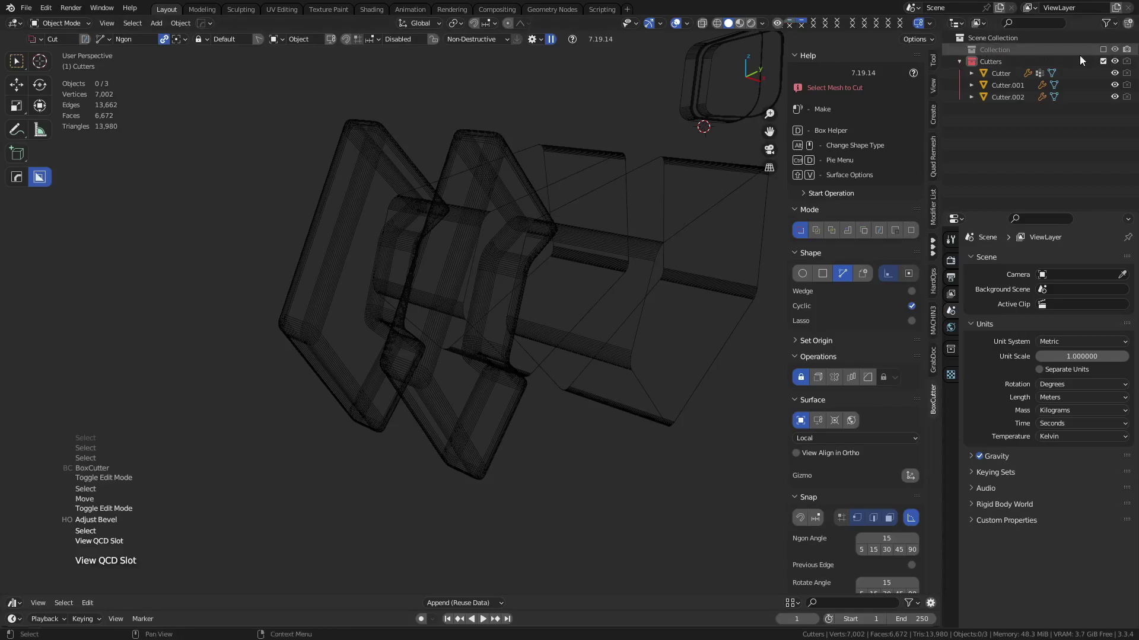
click(1000, 51)
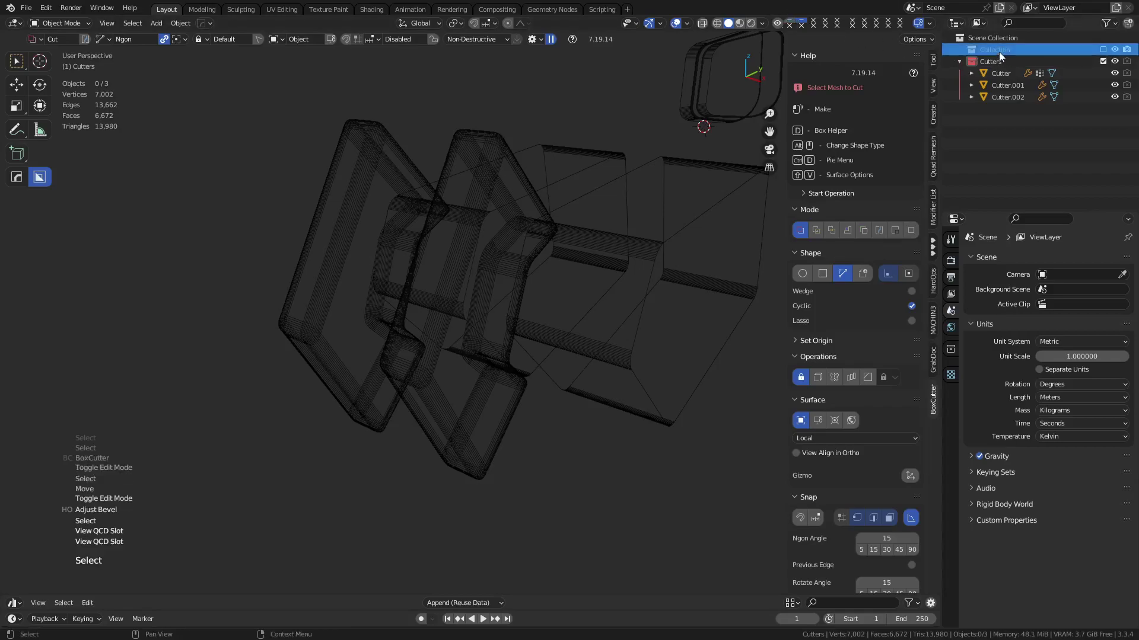
key(1)
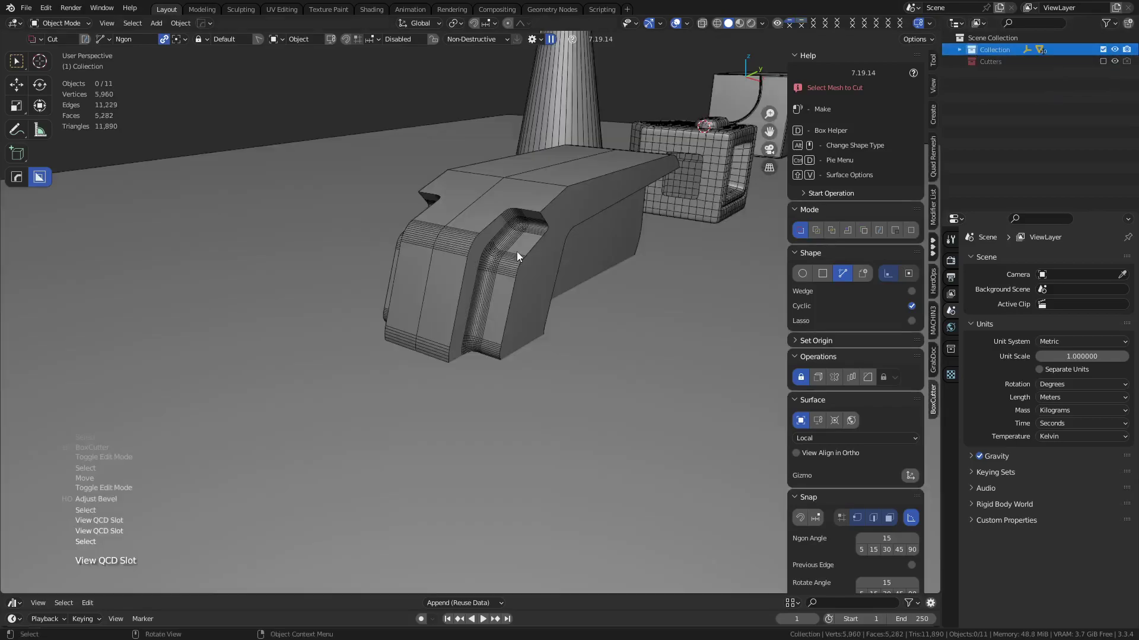
key(2)
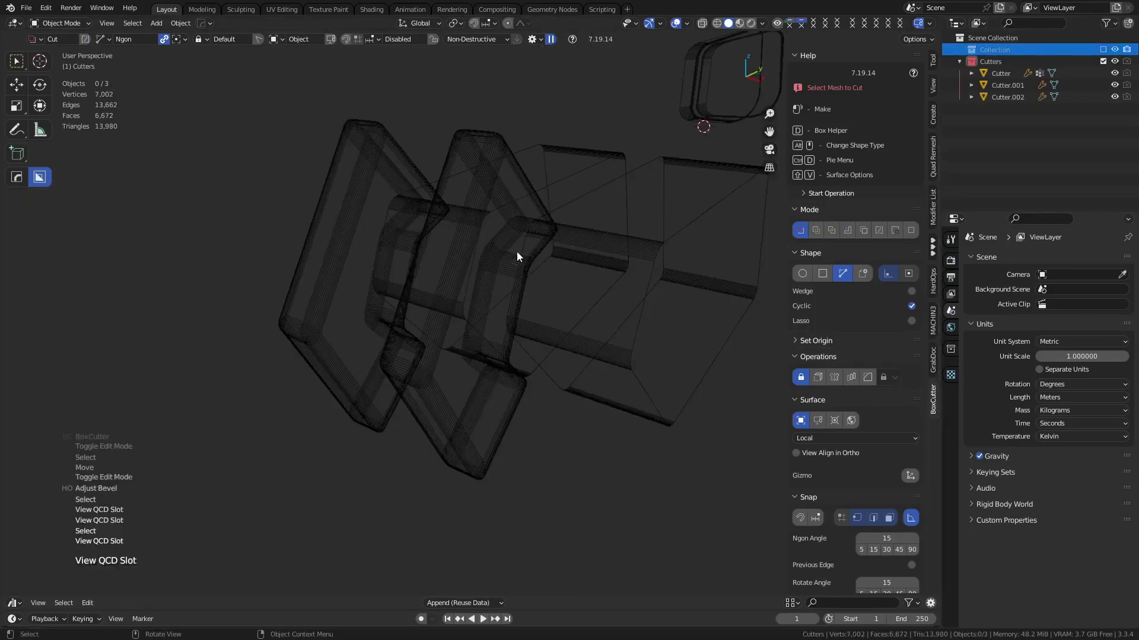
key(1)
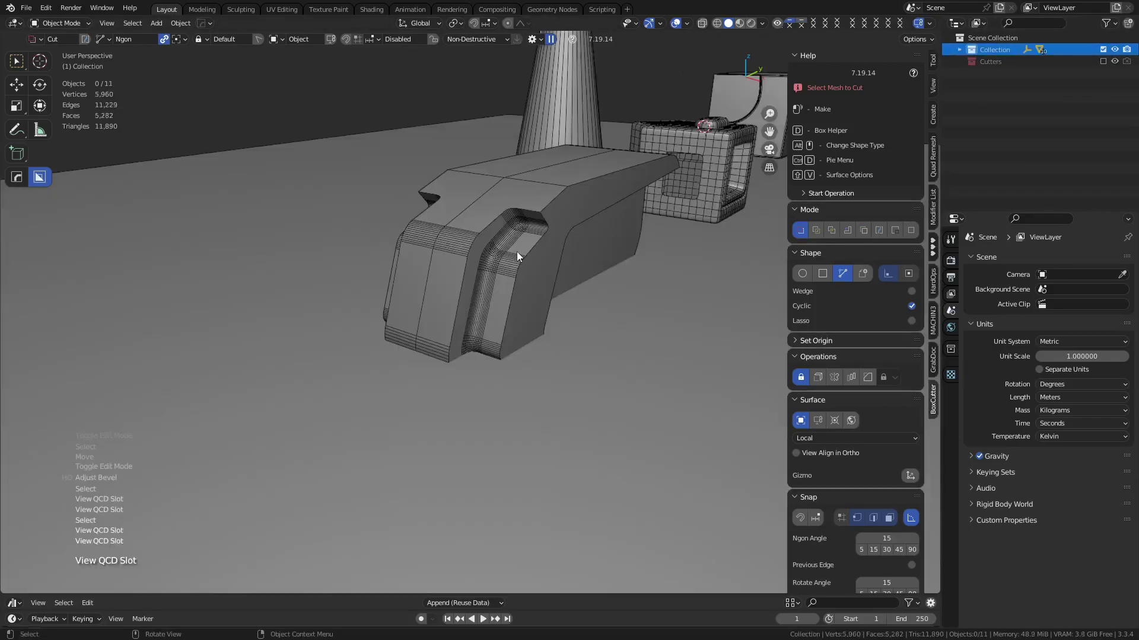
Step: Select and hide the ground plane that covers the block's lower part
click(475, 384)
key(h)
alt+middle_drag(446, 474, 430, 377)
middle_drag(586, 275, 816, 66)
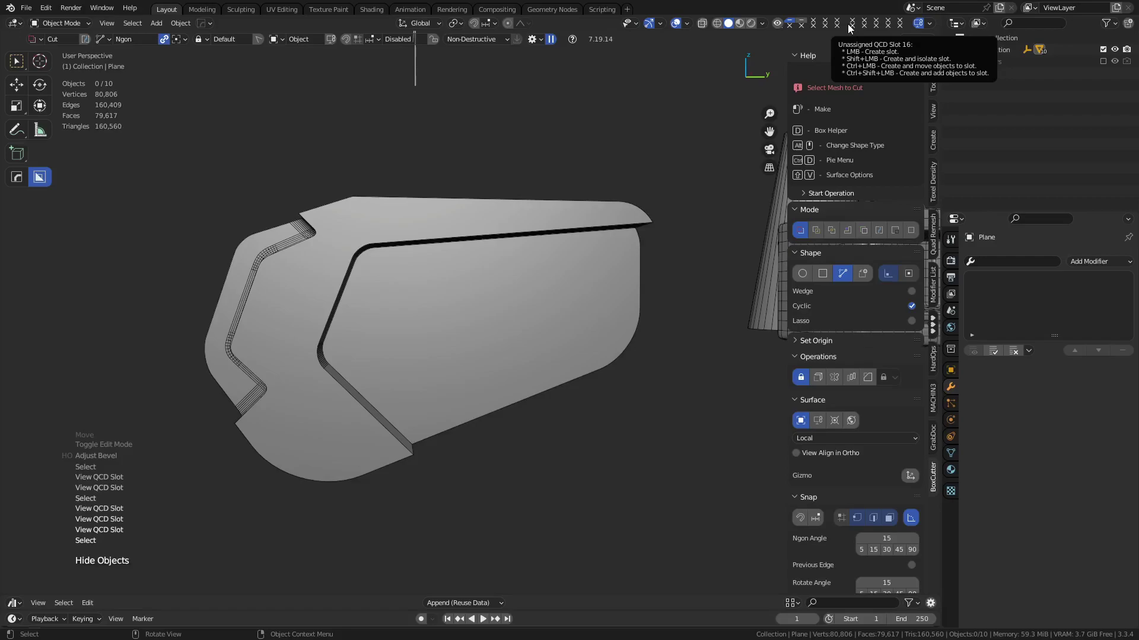
Step: Find the Collection Manager add-on in the preferences by searching "coll" and review its QCD options
click(46, 8)
click(110, 182)
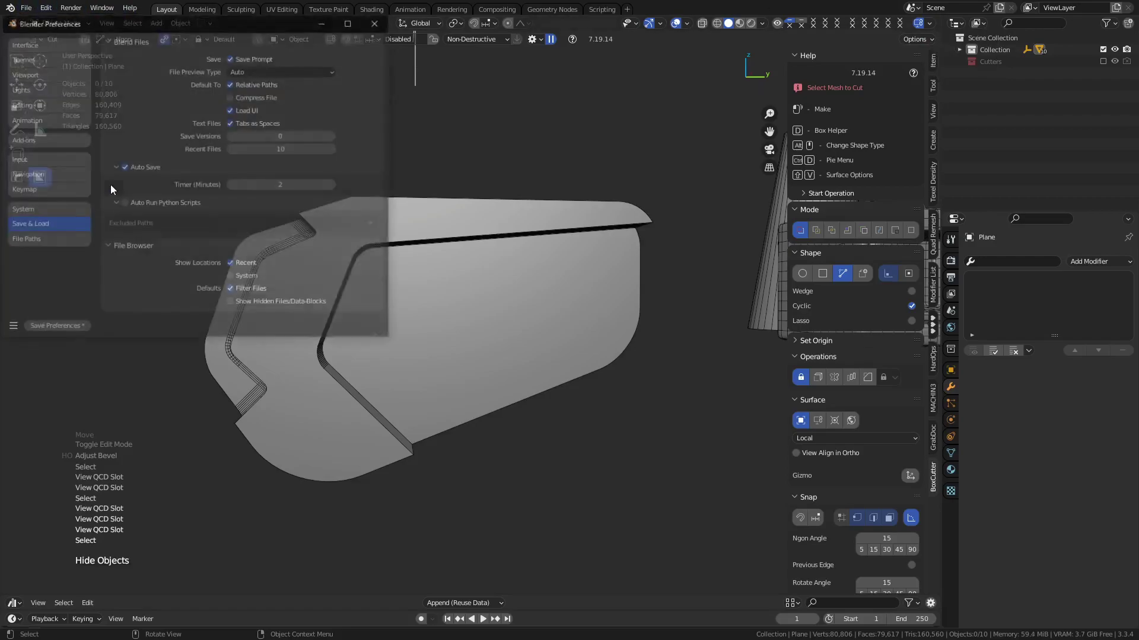
click(54, 141)
click(309, 57)
text(coll)
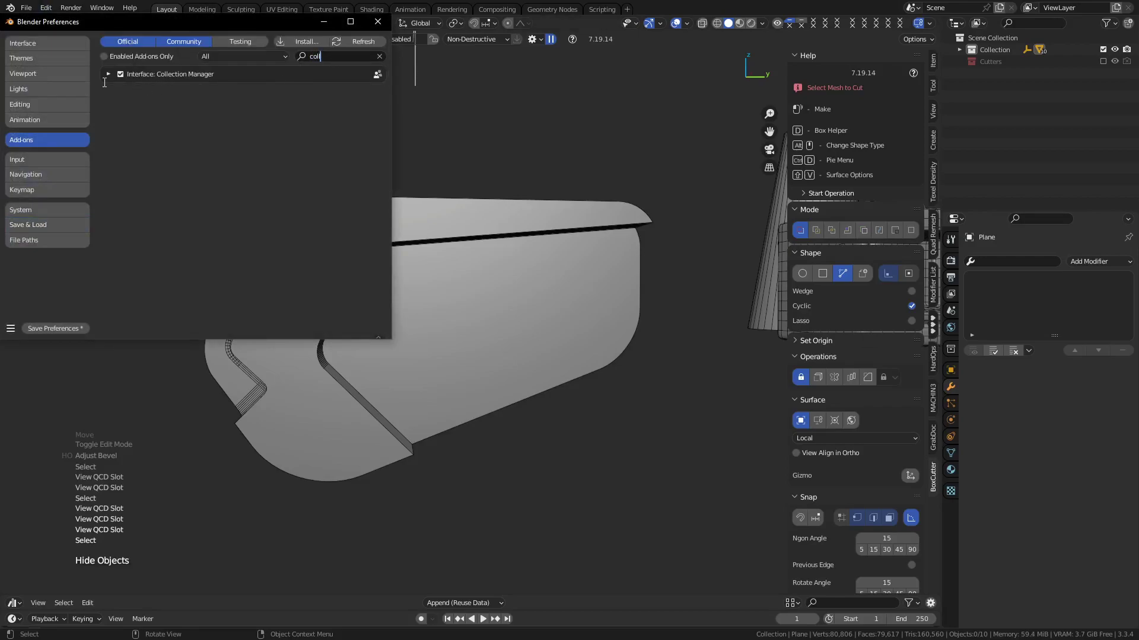
click(107, 74)
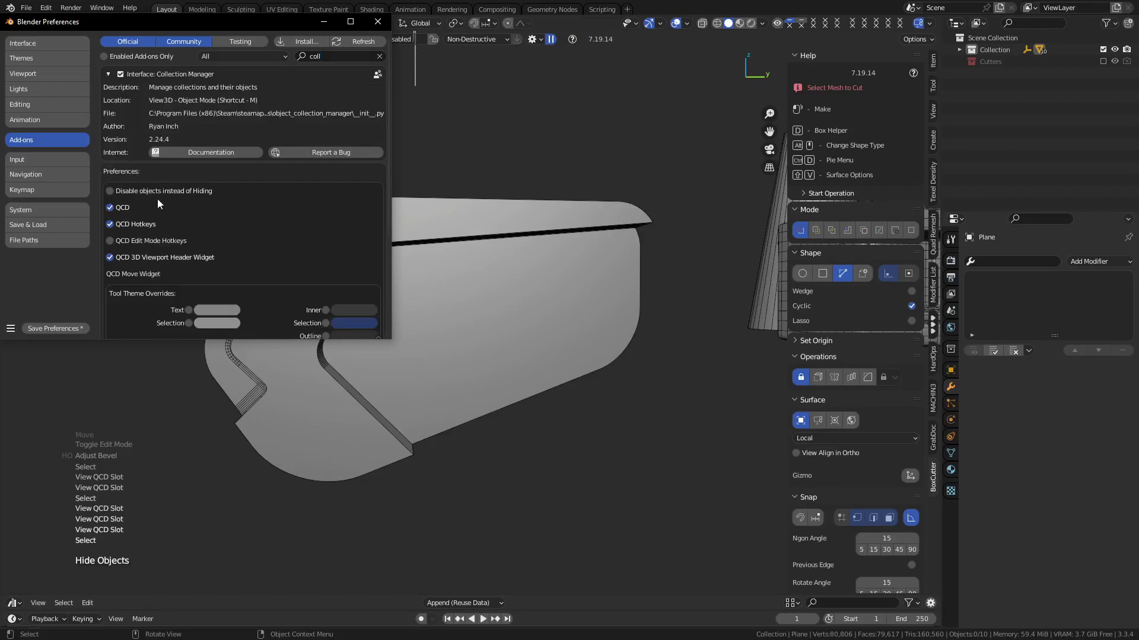
scroll(216, 244, down, 5)
scroll(216, 245, down, 3)
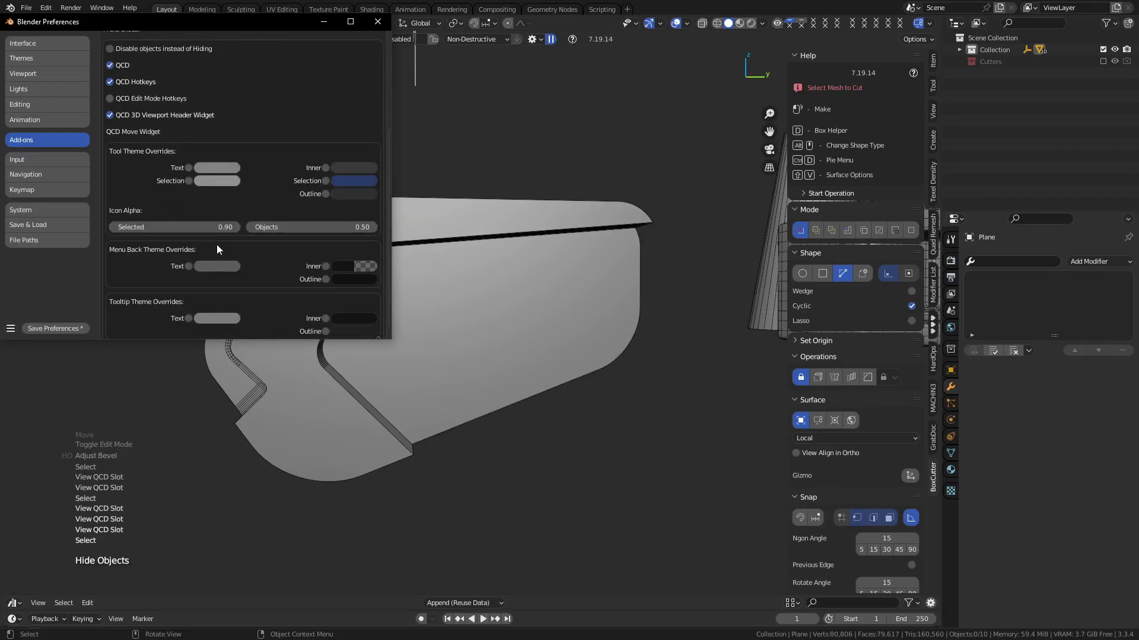
click(378, 24)
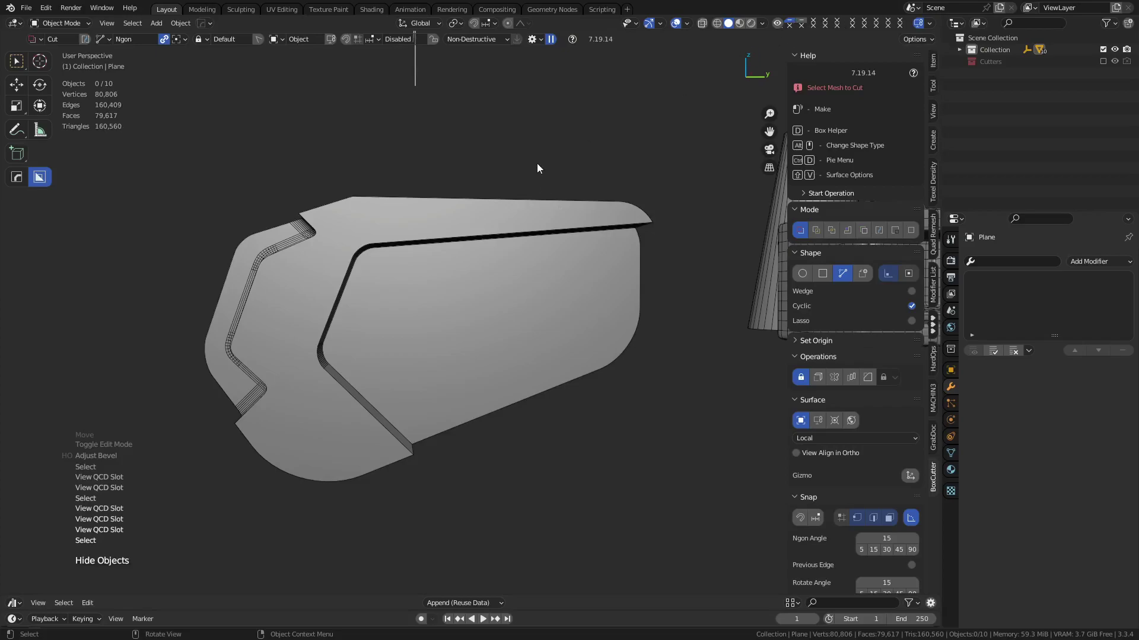
Step: Examine the collections and view layer choices in the Collection Manager, keeping ViewLayer chosen
key(m)
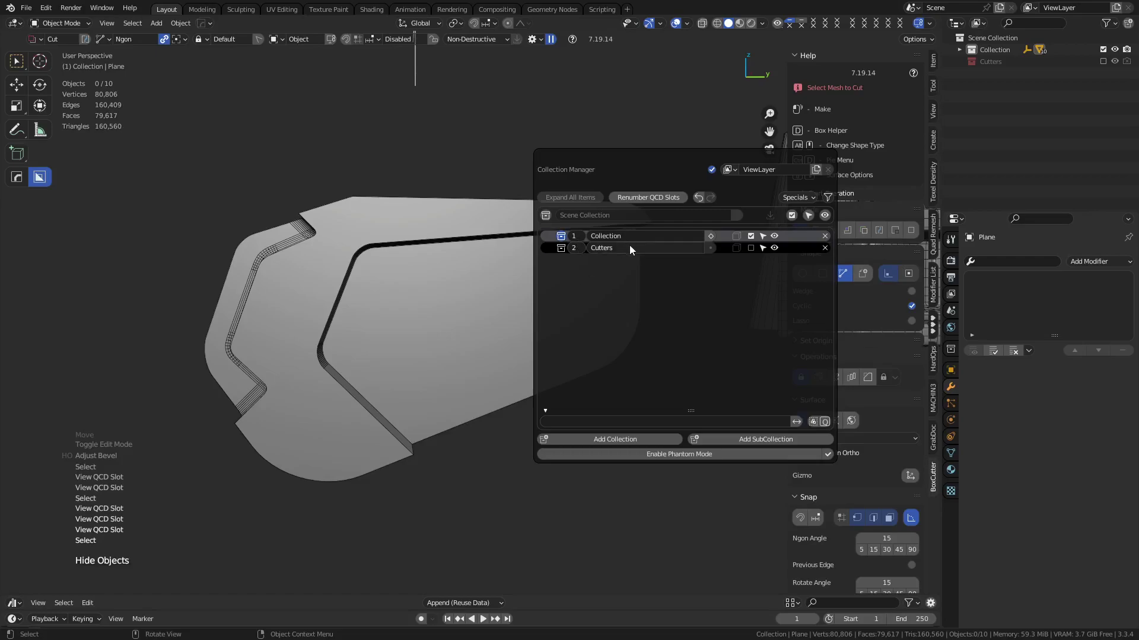
click(727, 170)
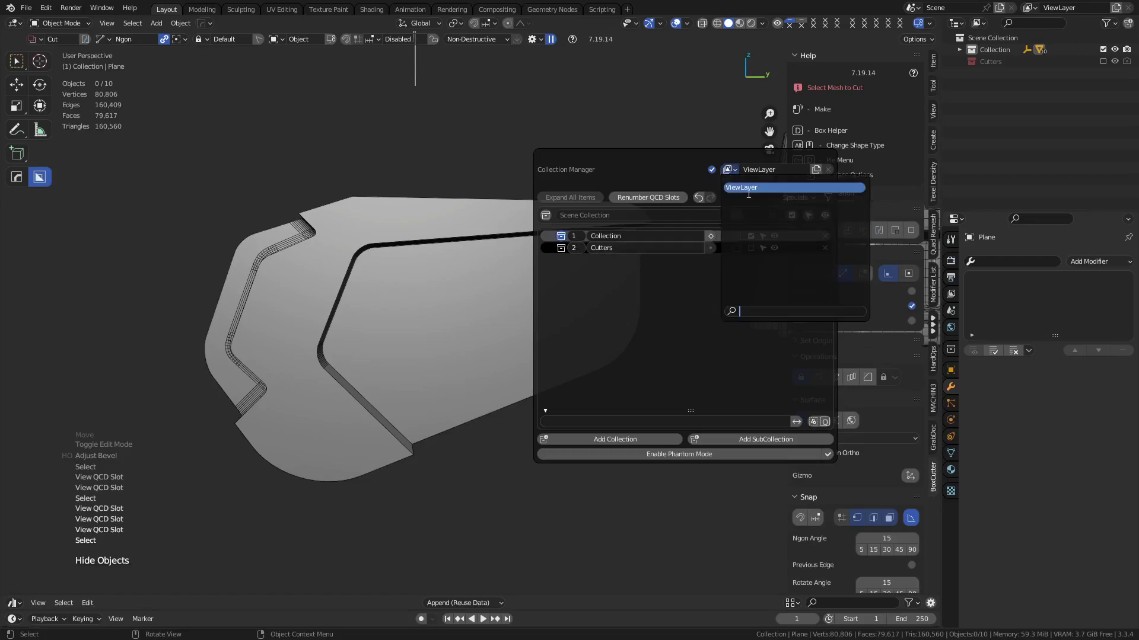
click(742, 187)
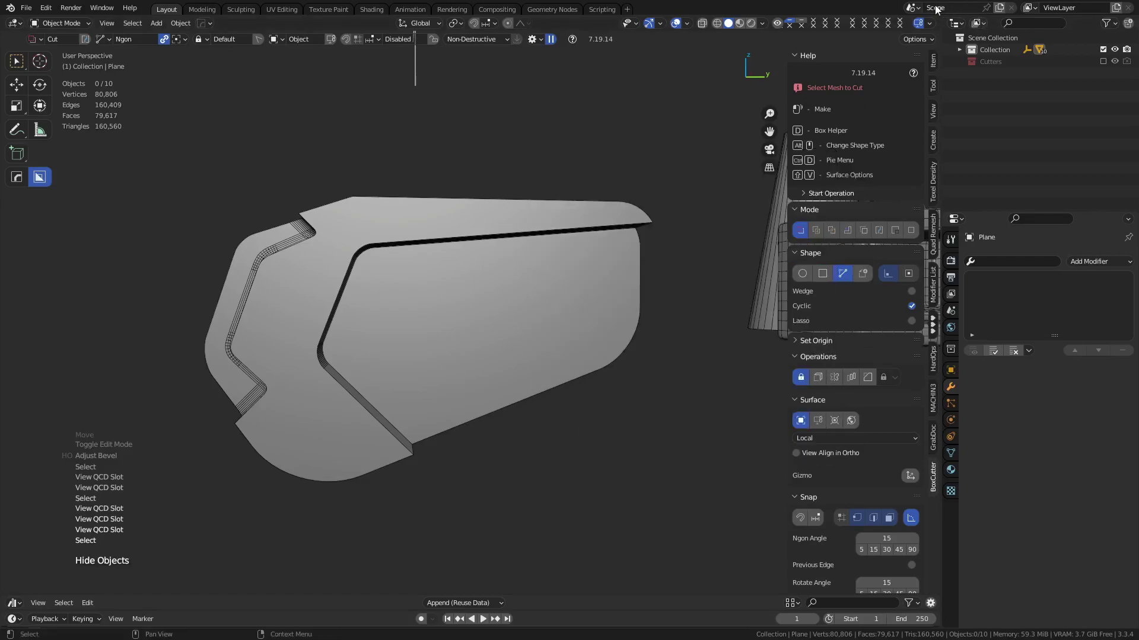
click(1033, 9)
click(1034, 8)
click(456, 331)
middle_drag(457, 331, 517, 382)
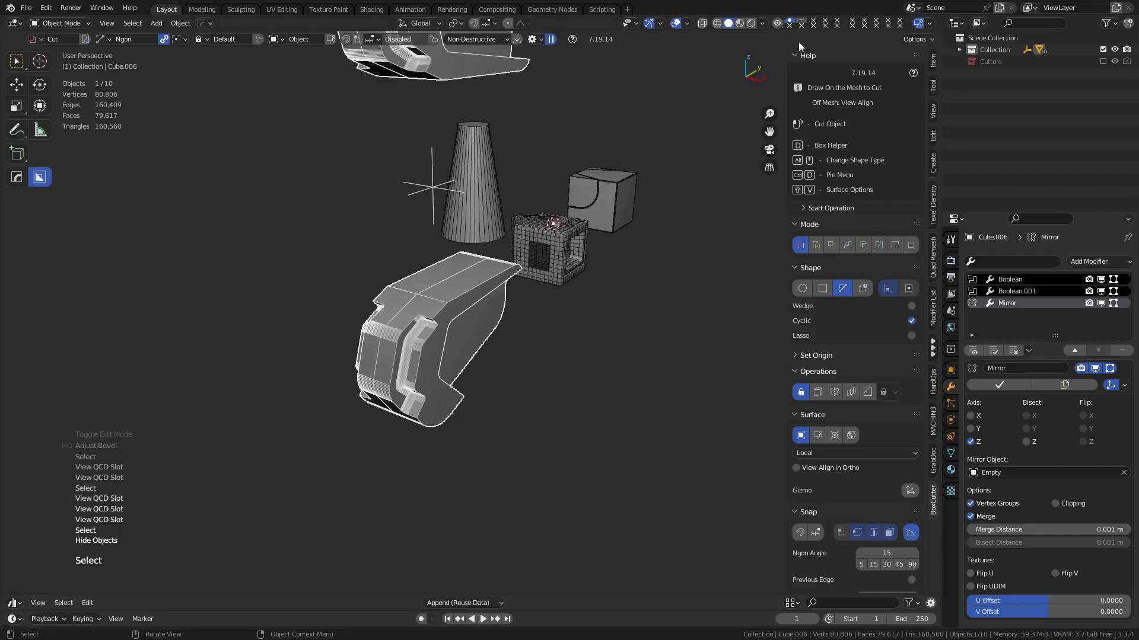
click(582, 354)
middle_drag(590, 376, 445, 412)
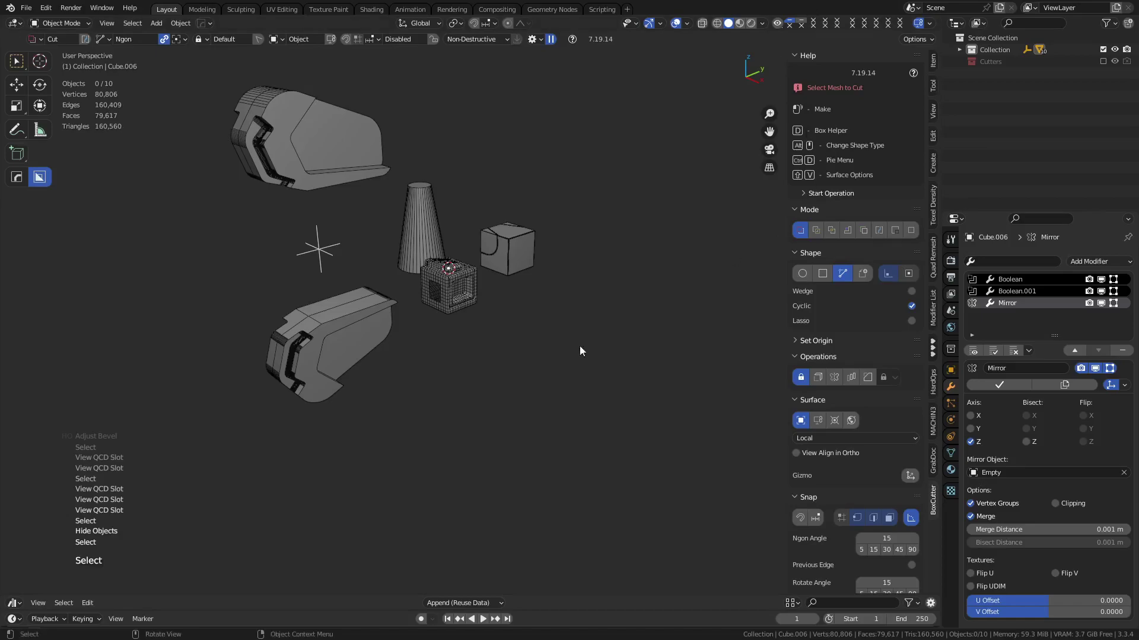
Step: Add a new mesh cube and move it along the X axis into the free space beside the other objects
key(shift+a)
mouse_move(529, 265)
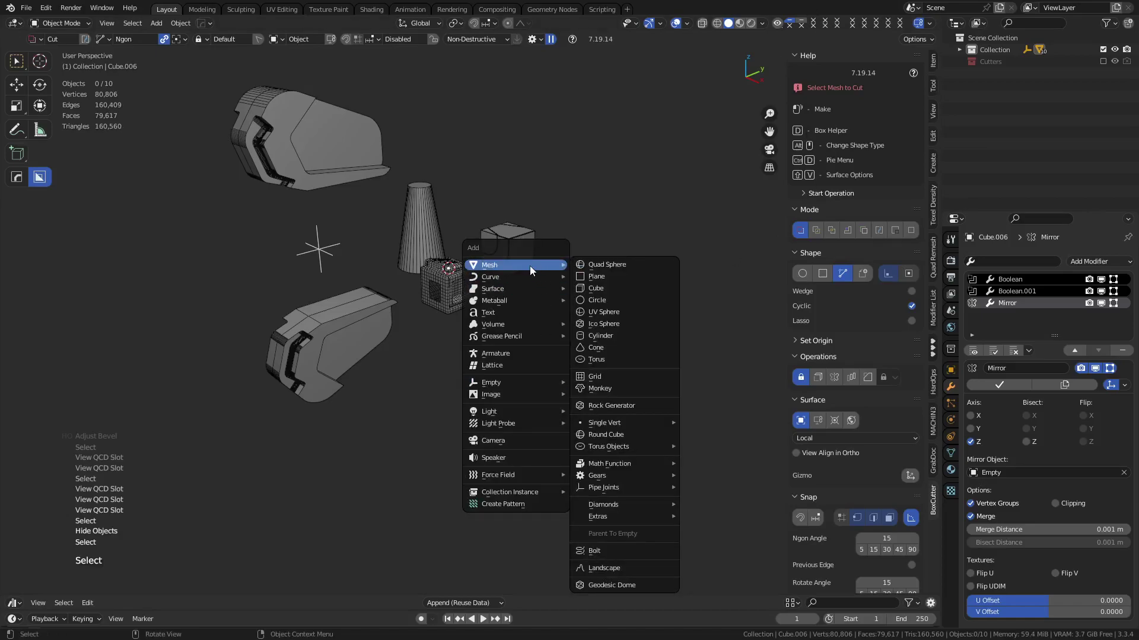
click(600, 287)
key(g)
key(x)
click(749, 385)
middle_drag(669, 364, 555, 370)
Step: Insert a horizontal loop cut around the new cube near its mid-height
key(ctrl+Tab)
click(486, 345)
key(ctrl+r)
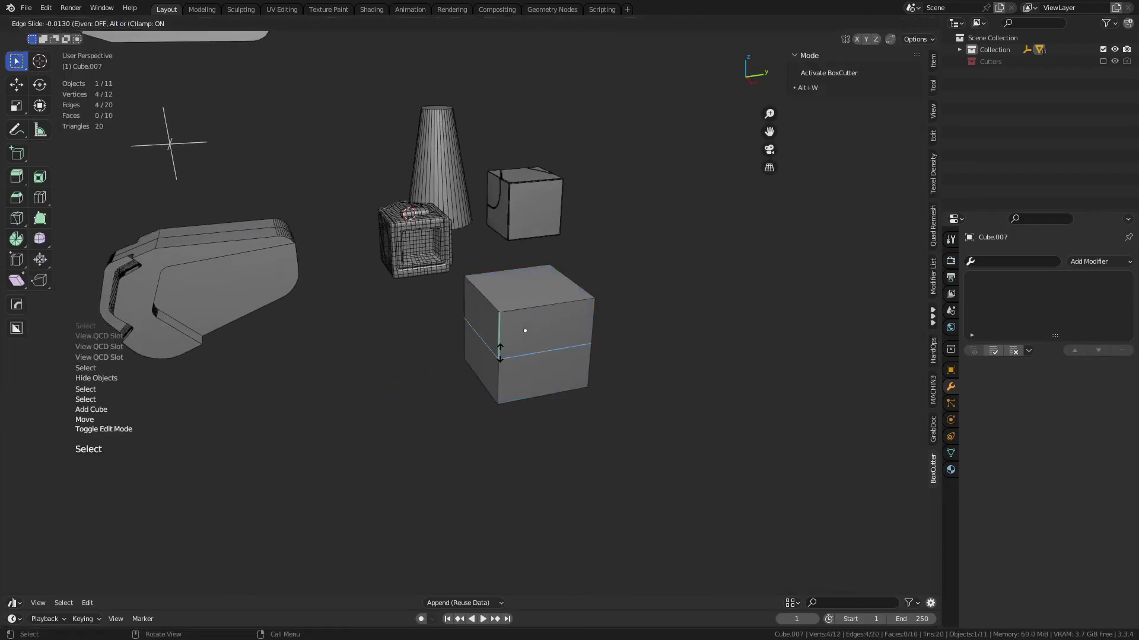
click(526, 326)
Step: Pull the lower half of the cube's end face outward along Y to form a sloped nose, and return to Object Mode
key(3)
click(481, 369)
key(g)
key(y)
click(403, 388)
key(Tab)
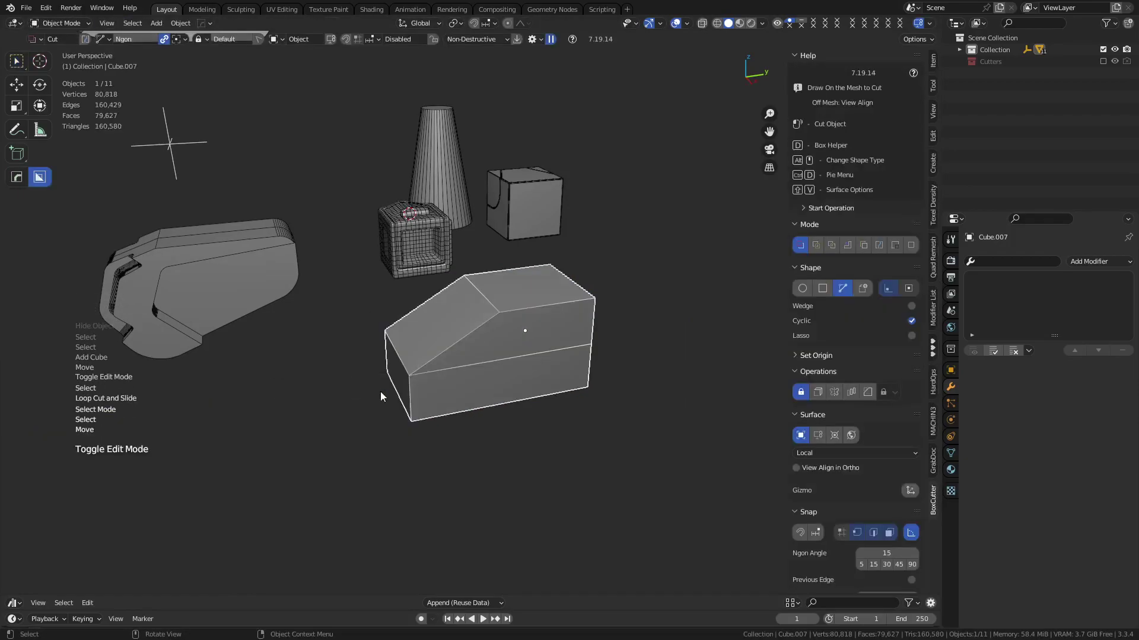
click(489, 392)
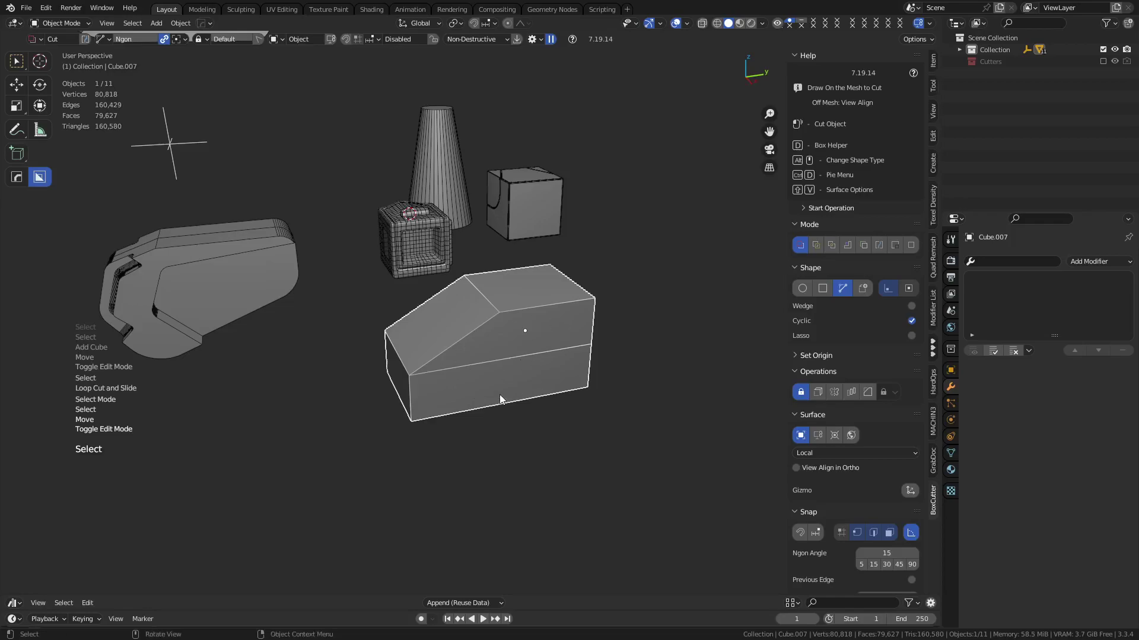
Step: Duplicate the sloped block in place and move the copy into a new collection in QCD slot 11
key(shift+d)
right_click(561, 330)
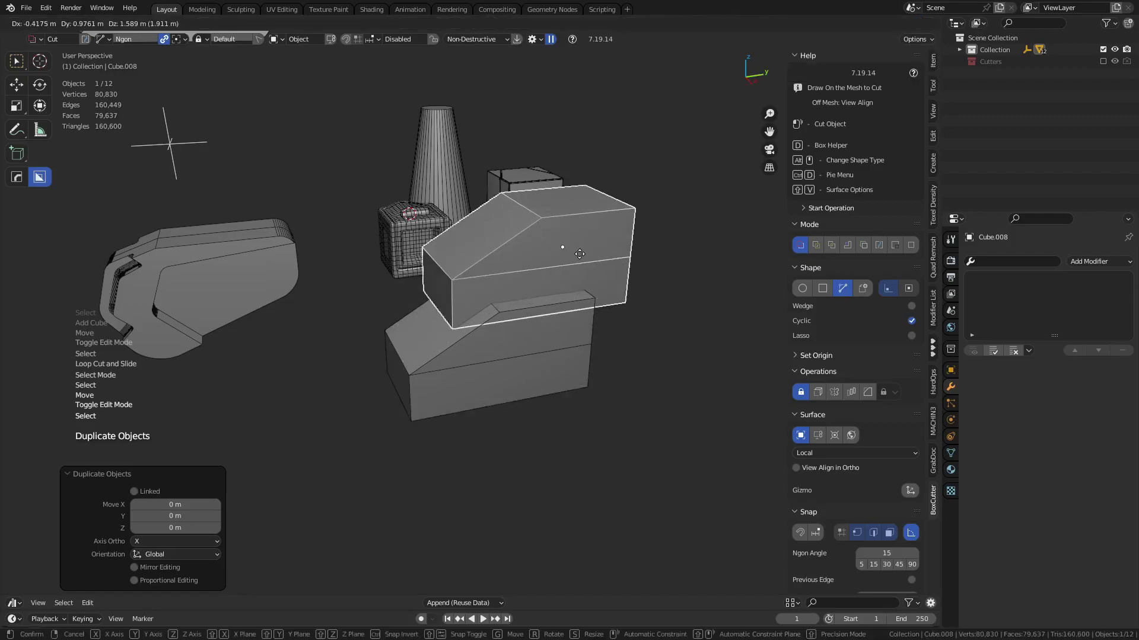
click(790, 26)
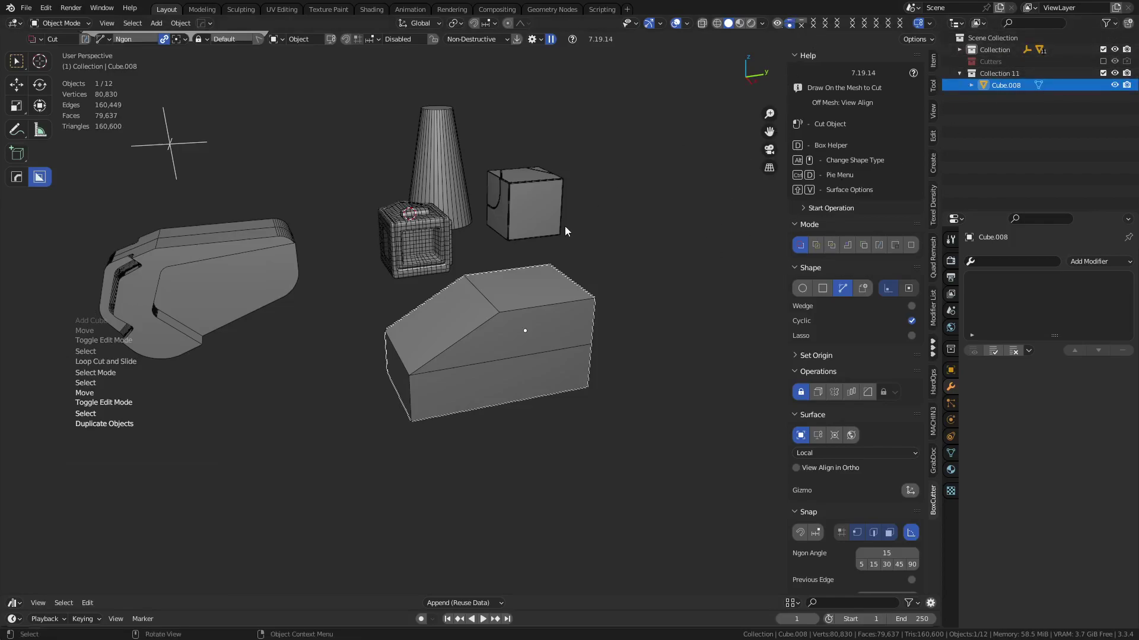
Step: In the Collection Manager, try Collection 11 and Cutters as the active collection, and set Collection active again
key(m)
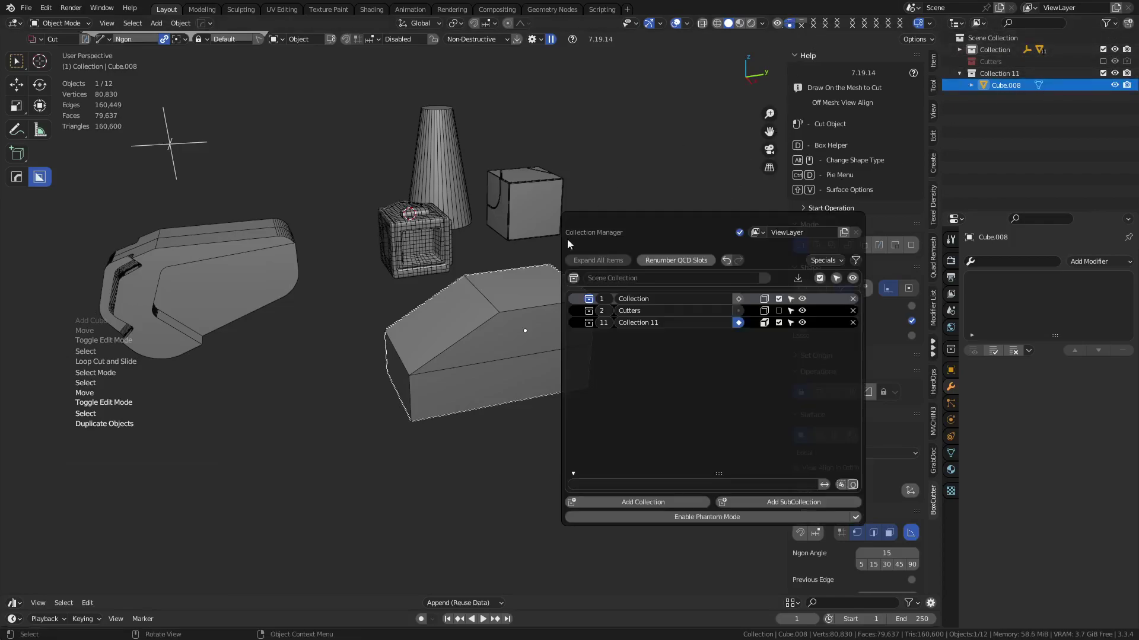
click(588, 324)
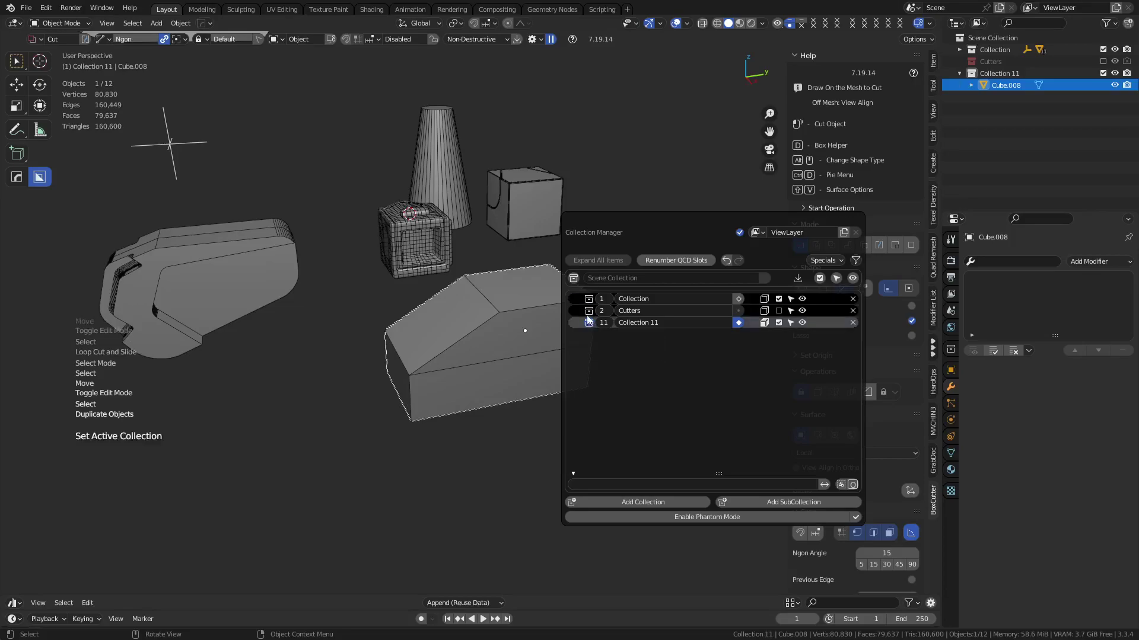
click(589, 310)
click(589, 300)
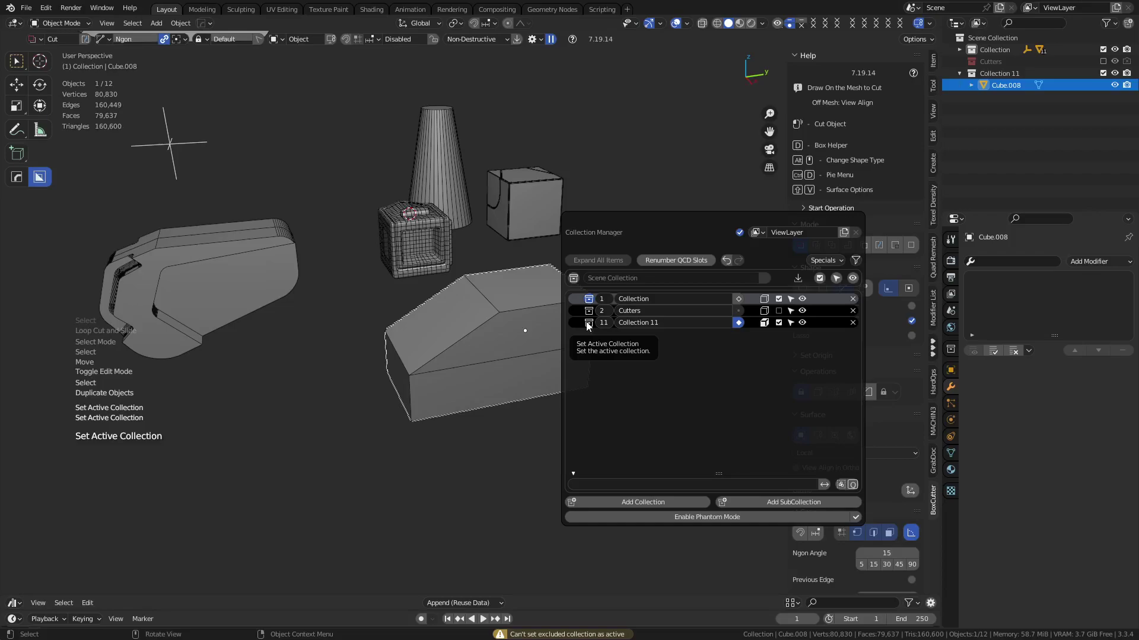
Step: Toggle the Cutters collection on and off in the view layer and exclude Collection as well, keeping only Collection 11 enabled
click(779, 310)
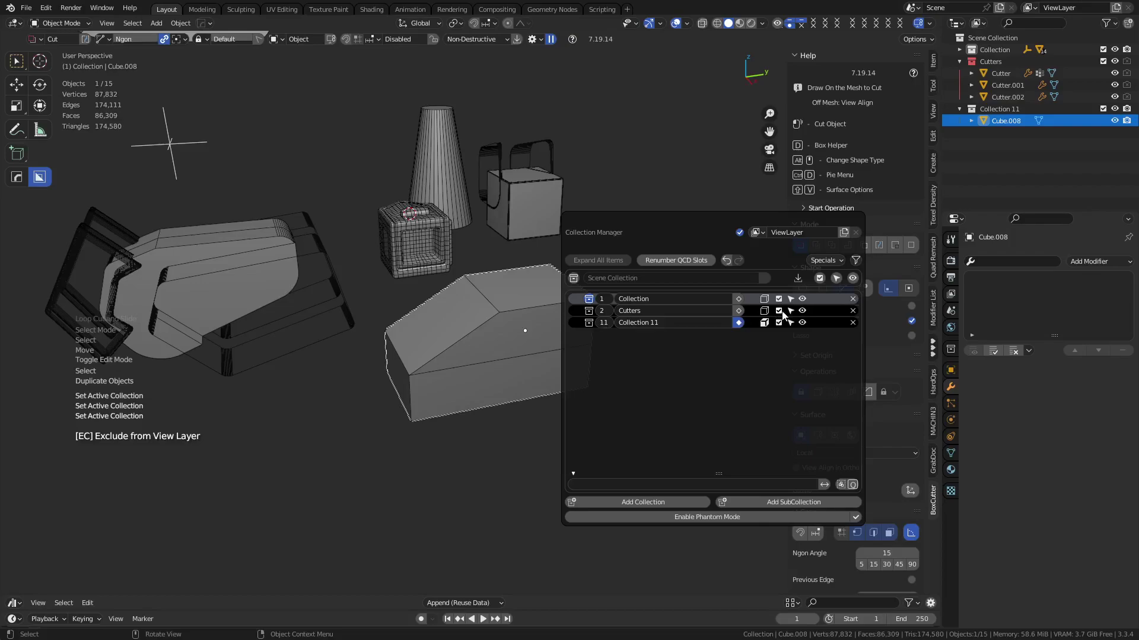
click(778, 311)
click(778, 299)
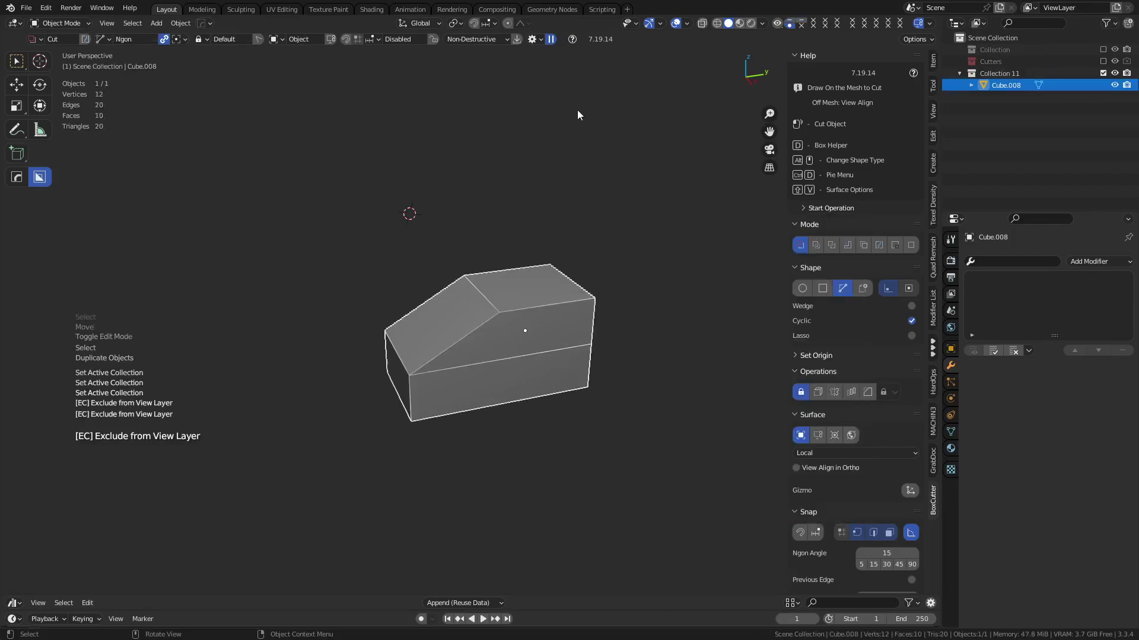
Step: Deselect everything and switch the visible collection slot to Cutters and back to Collection 11
click(578, 113)
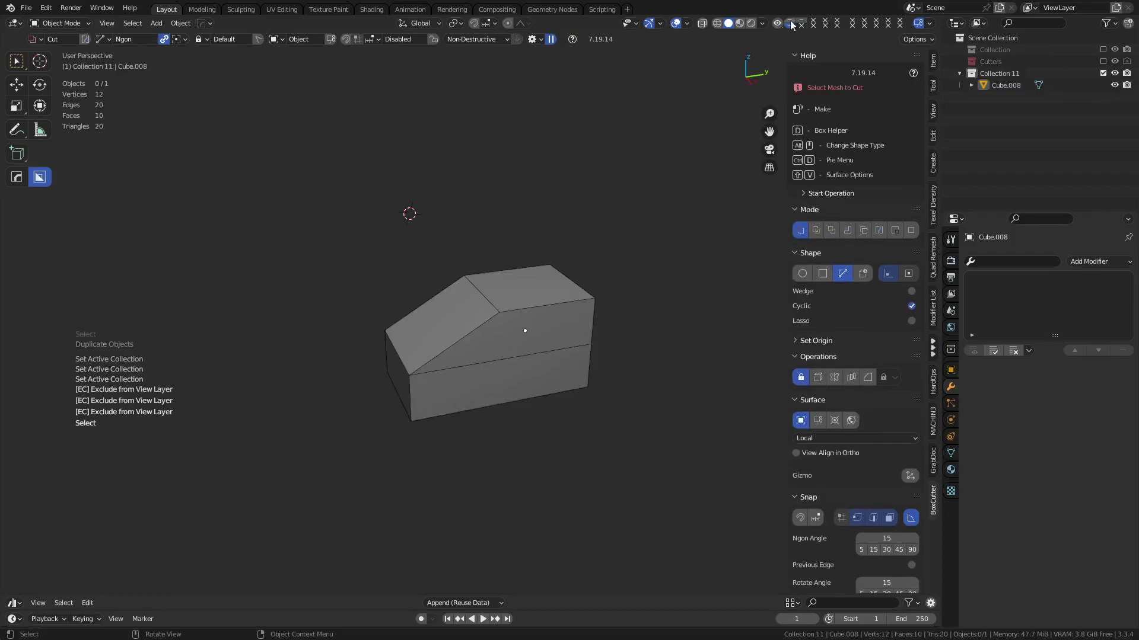
click(790, 24)
click(801, 24)
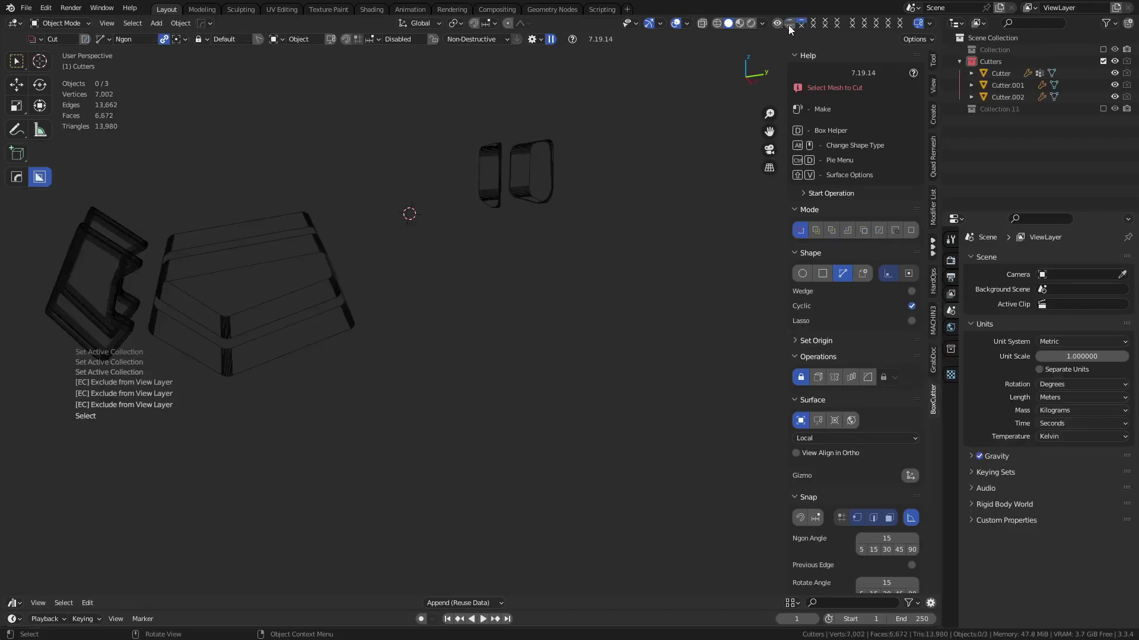
click(790, 25)
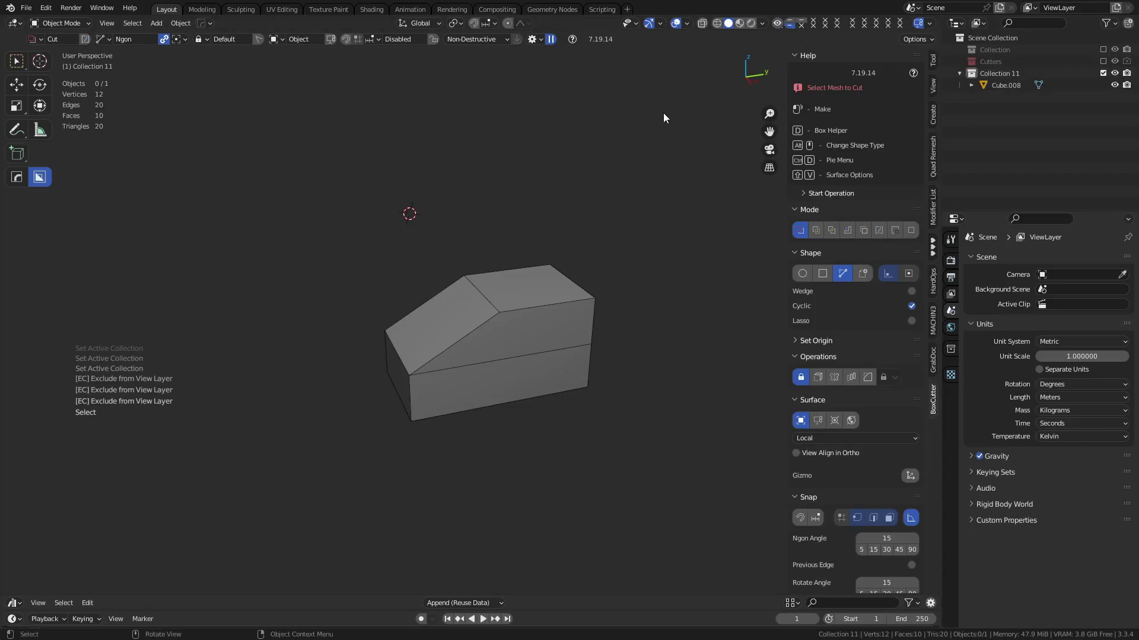
Step: Duplicate the sloped block and place the copy about 5.49 m away along the Y axis
middle_drag(590, 225, 567, 312)
scroll(567, 308, up, 5)
shift+middle_drag(552, 354, 610, 310)
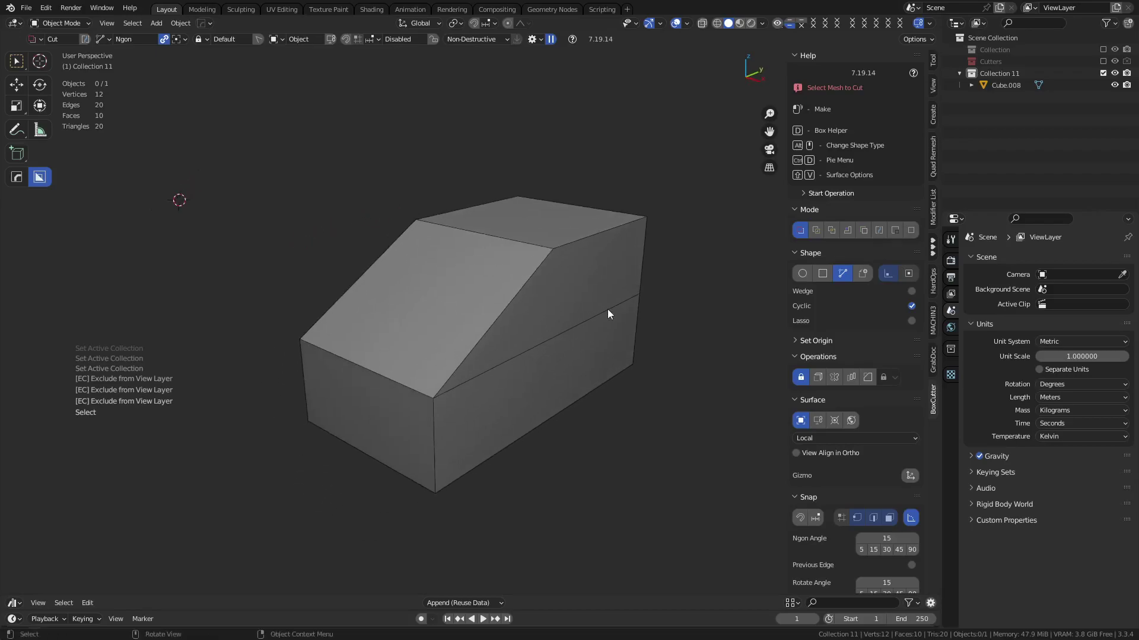
click(527, 297)
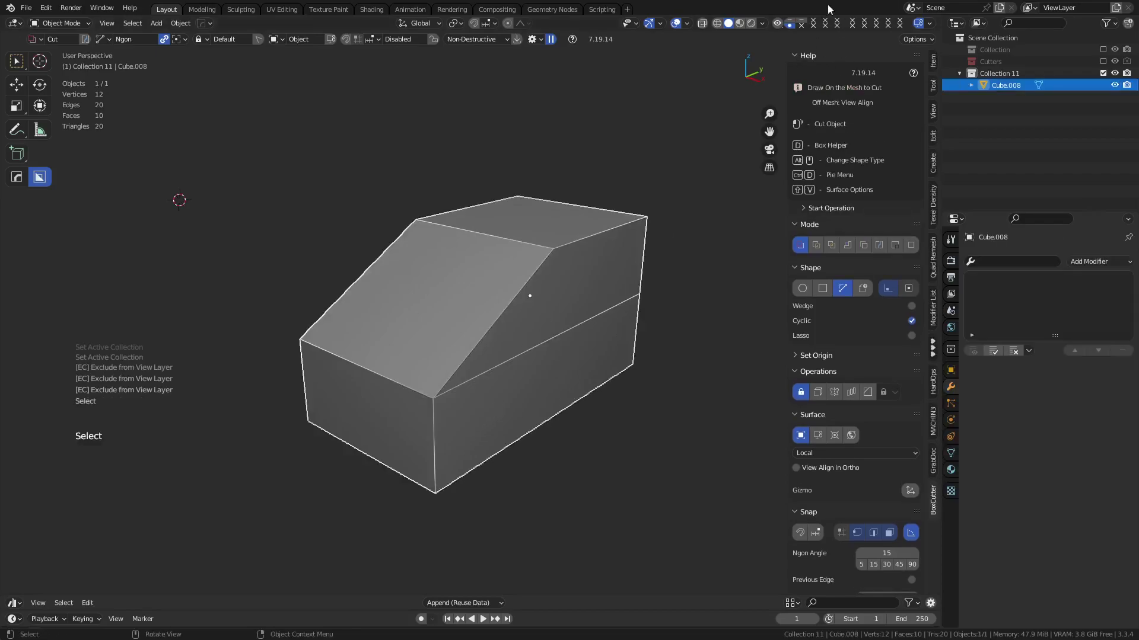
scroll(609, 230, down, 3)
middle_drag(642, 256, 533, 336)
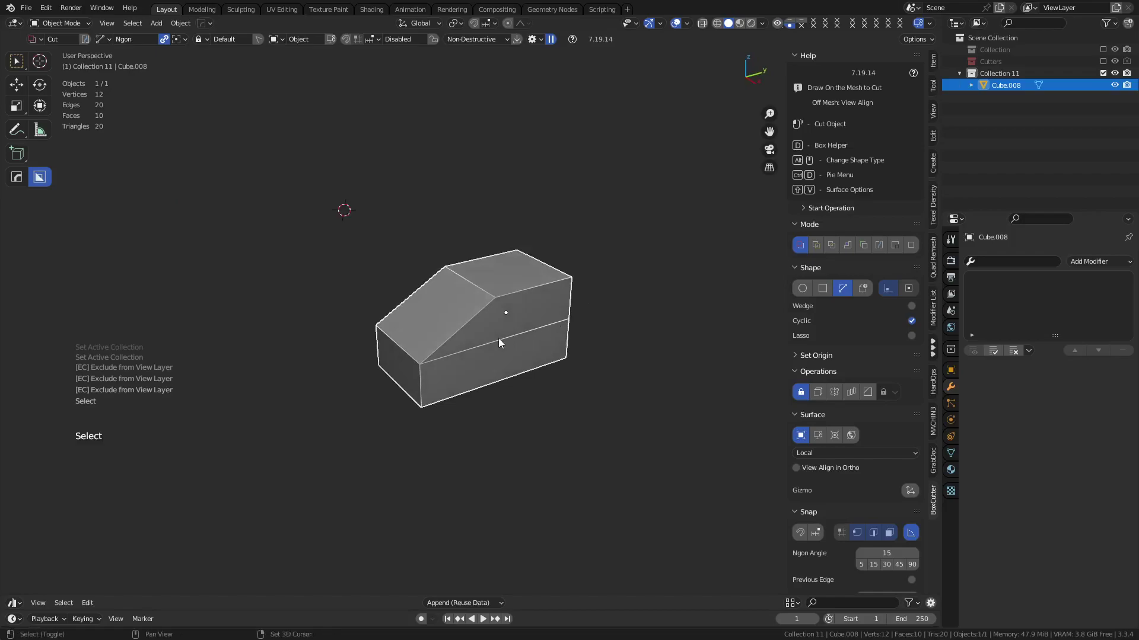
key(shift+d)
key(x)
key(y)
click(674, 296)
shift+middle_drag(674, 298, 521, 314)
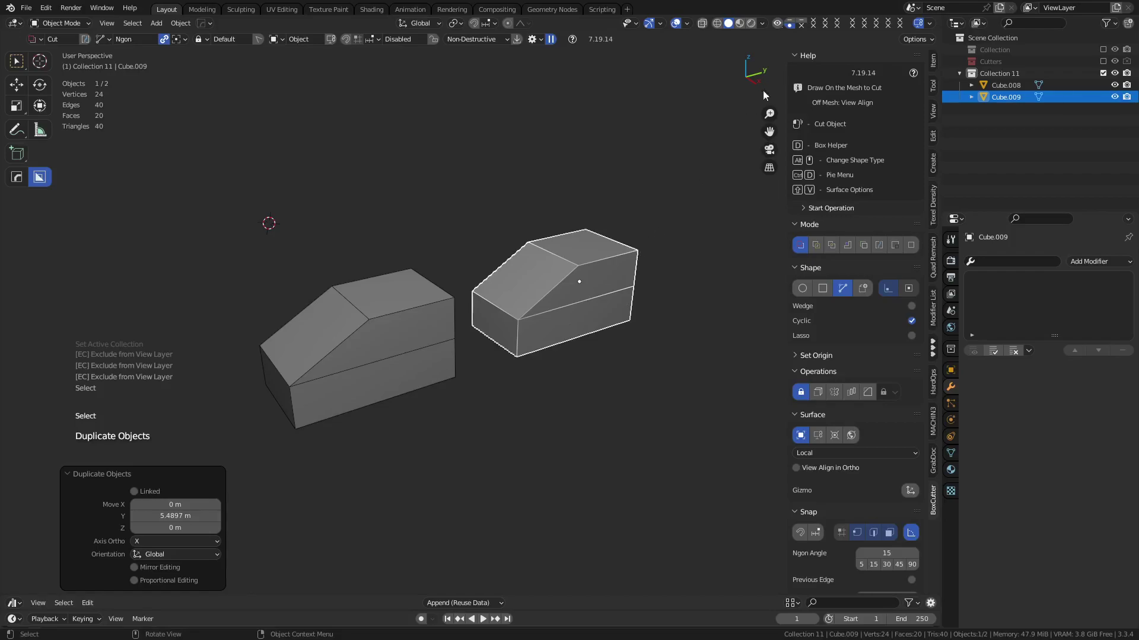
Step: Move the duplicated block into a new collection in QCD slot 12 and switch between the slots to isolate Collection 12
click(801, 27)
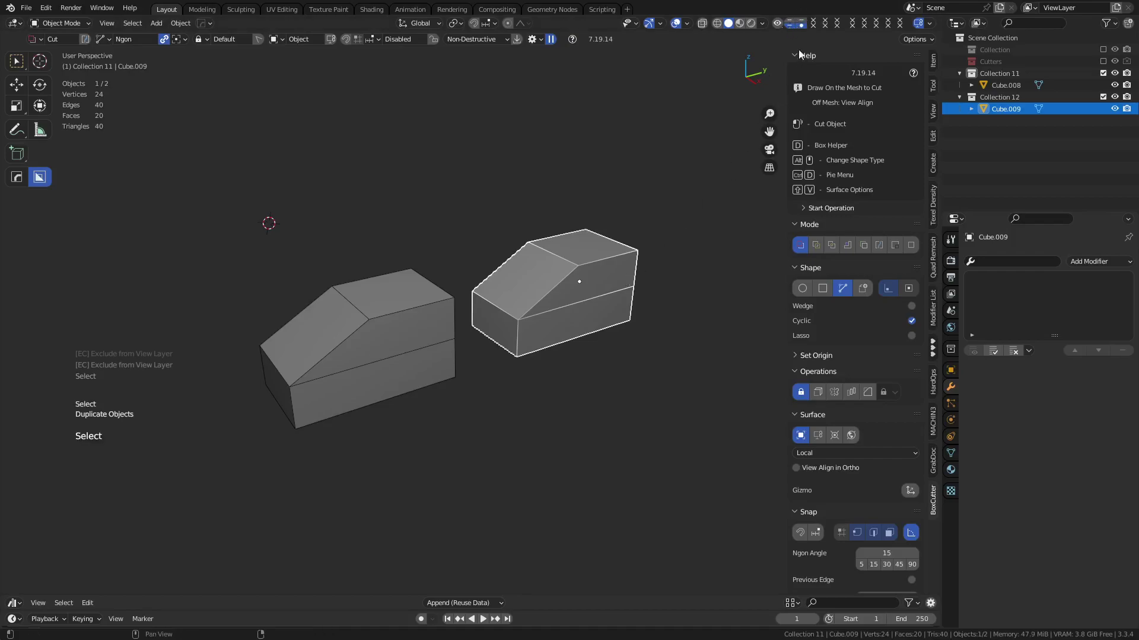
click(801, 27)
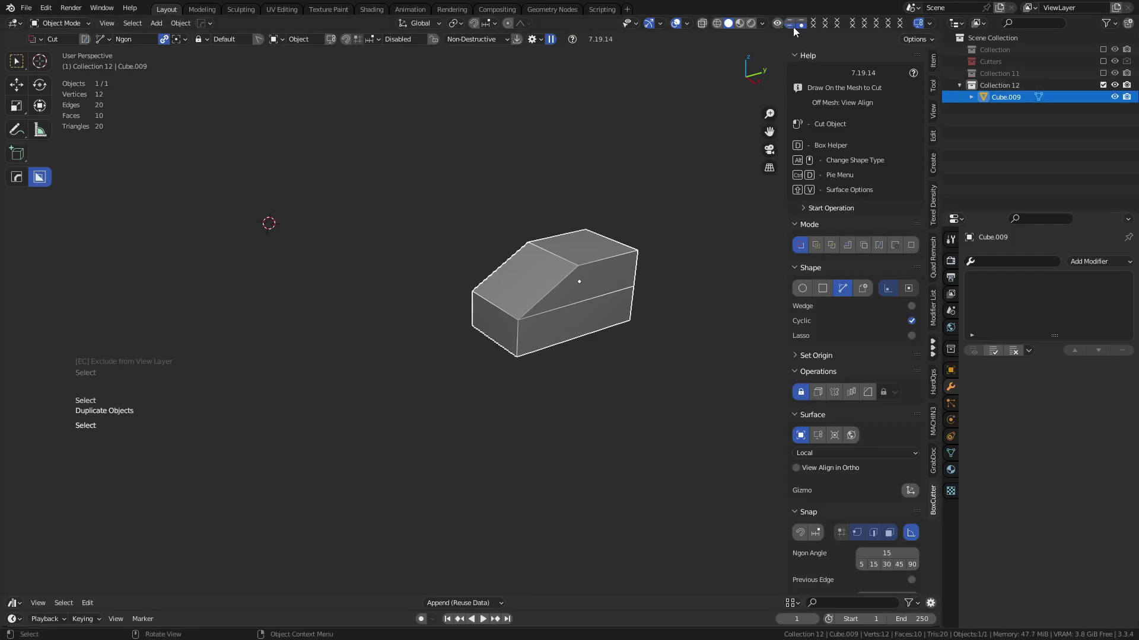
click(800, 27)
click(802, 26)
click(802, 24)
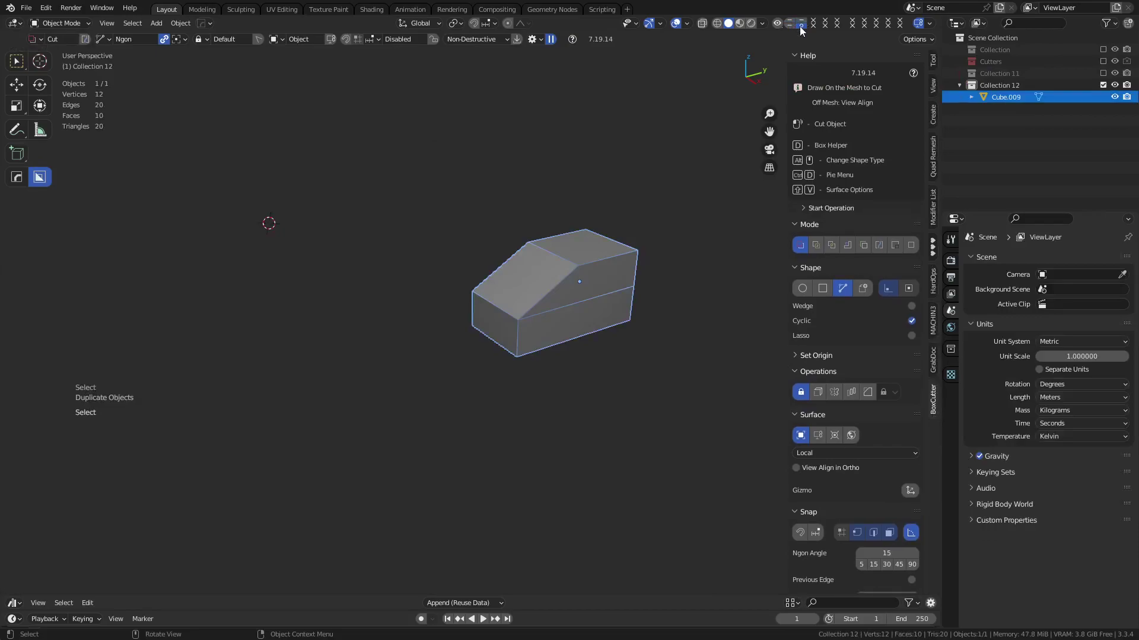
Step: Bevel the block's two long upper edge chains and vertical nose edges about 0.52 m wide with 13 segments
key(ctrl+Tab)
click(593, 297)
key(ctrl+Tab)
click(613, 252)
click(613, 253)
ctrl+click(489, 302)
click(472, 310)
key(ctrl+z)
shift+click(471, 310)
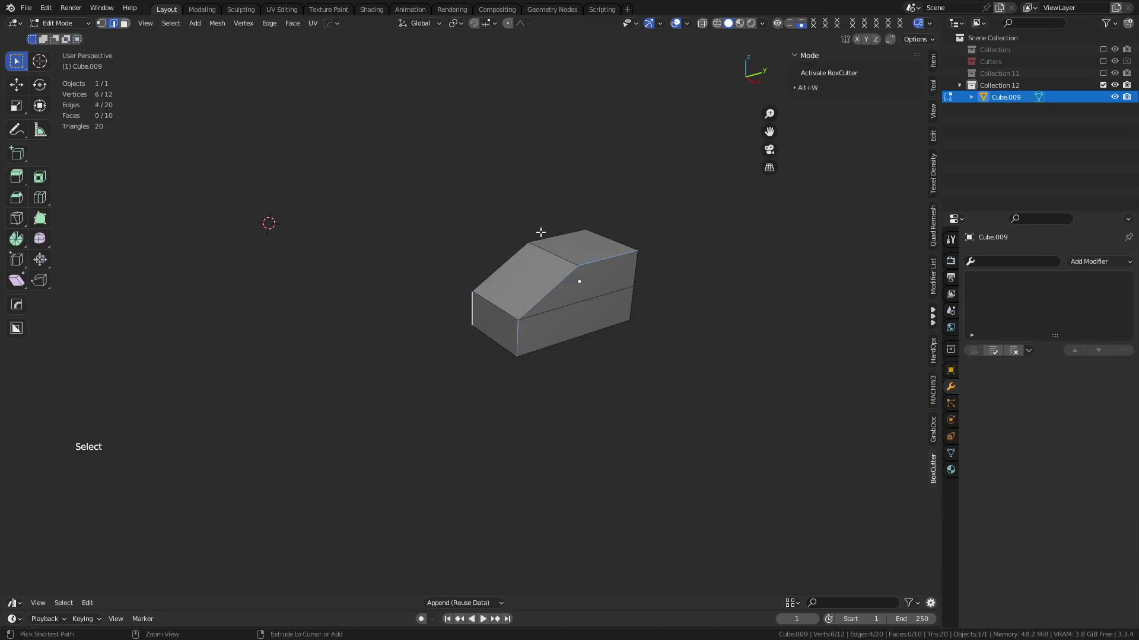
ctrl+click(539, 233)
key(ctrl+b)
click(654, 338)
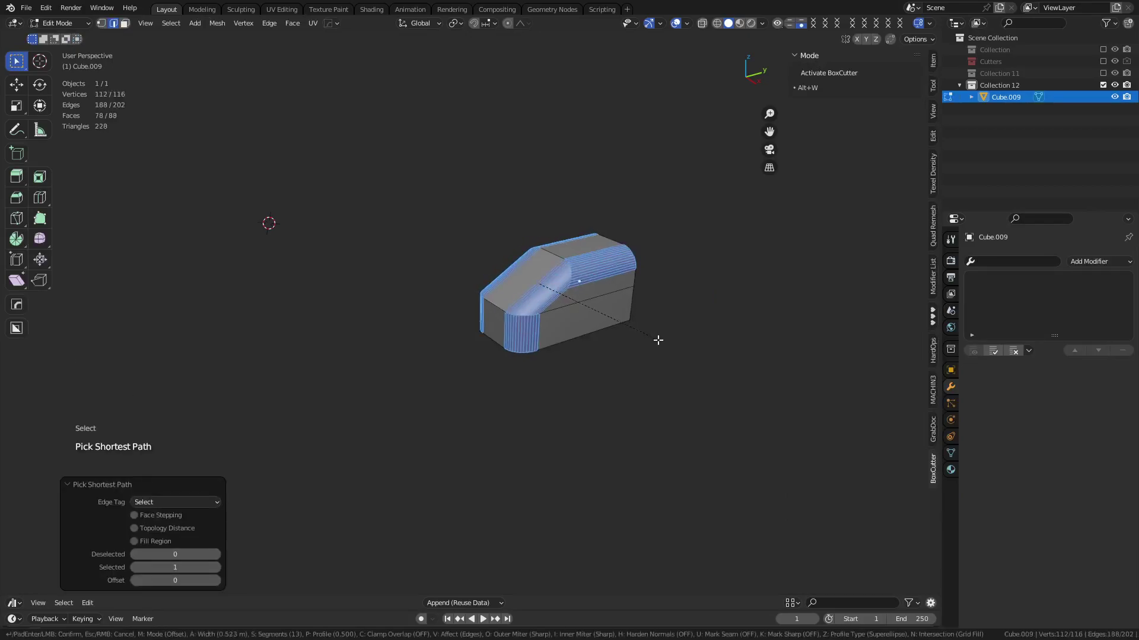
Step: Bevel the edge loop around the block's mid-height about 0.21 m wide with 13 segments
alt+click(598, 297)
key(ctrl+b)
click(724, 381)
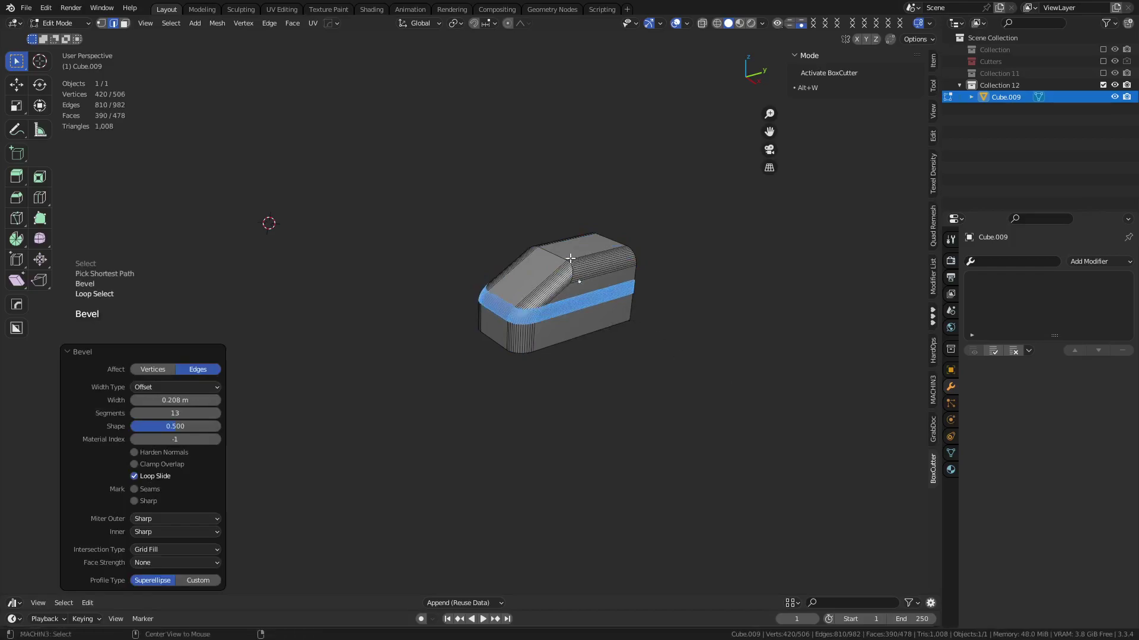
Step: Bevel the edge loop between the roof and the sloped nose, return to Object Mode and deselect the block
alt+click(572, 267)
key(ctrl+b)
click(712, 367)
key(ctrl+Tab)
click(652, 362)
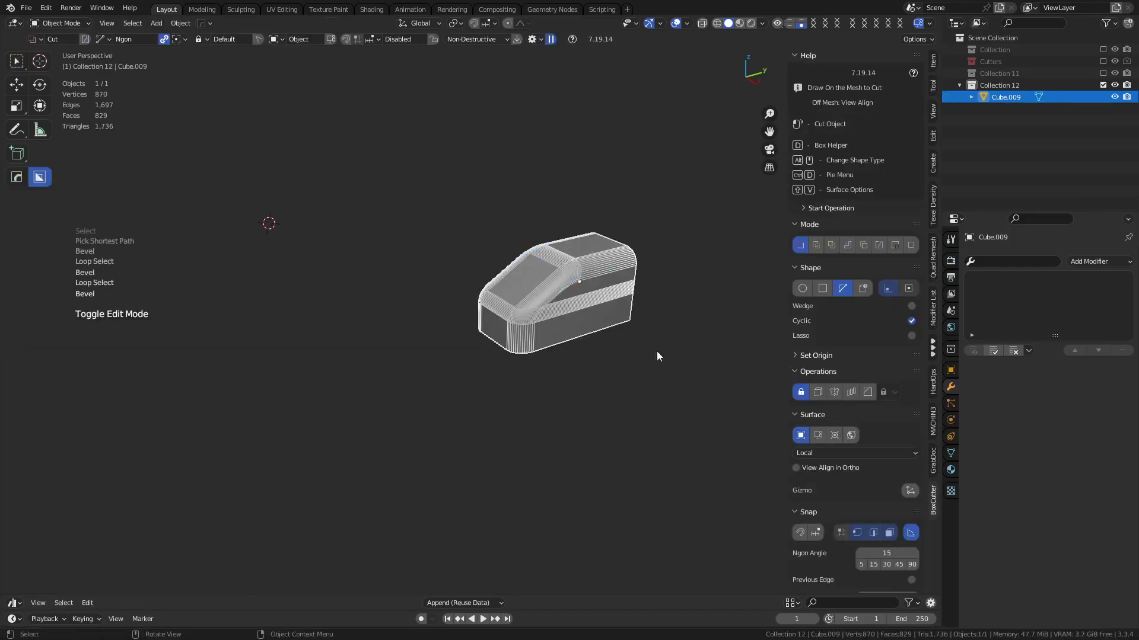
click(661, 347)
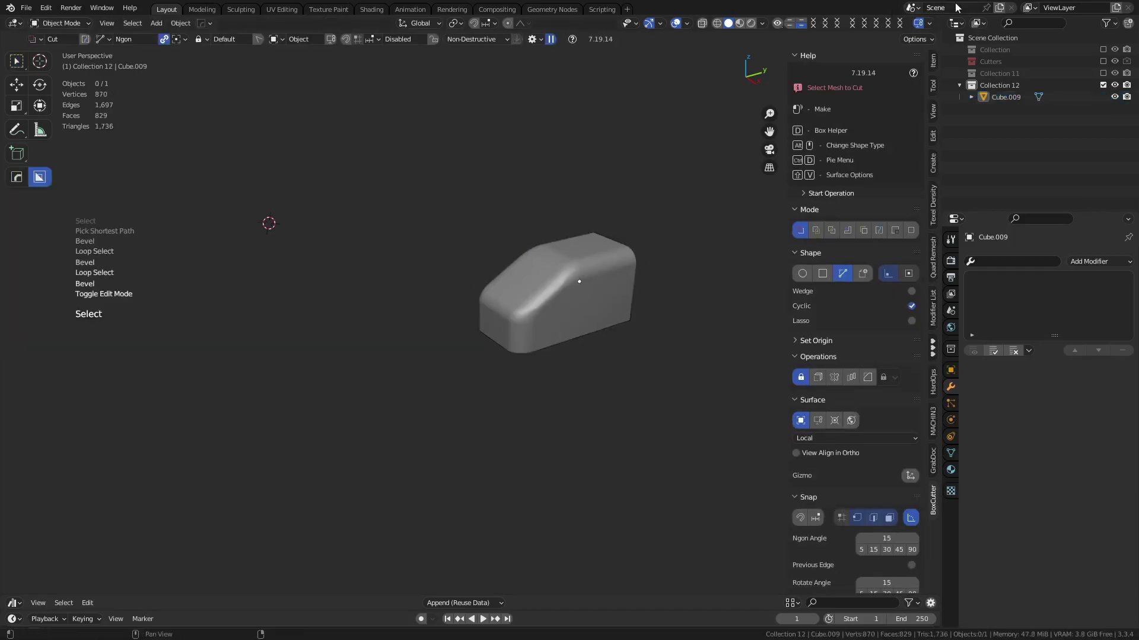
Step: Create a new empty scene with default settings and display its render properties
click(916, 7)
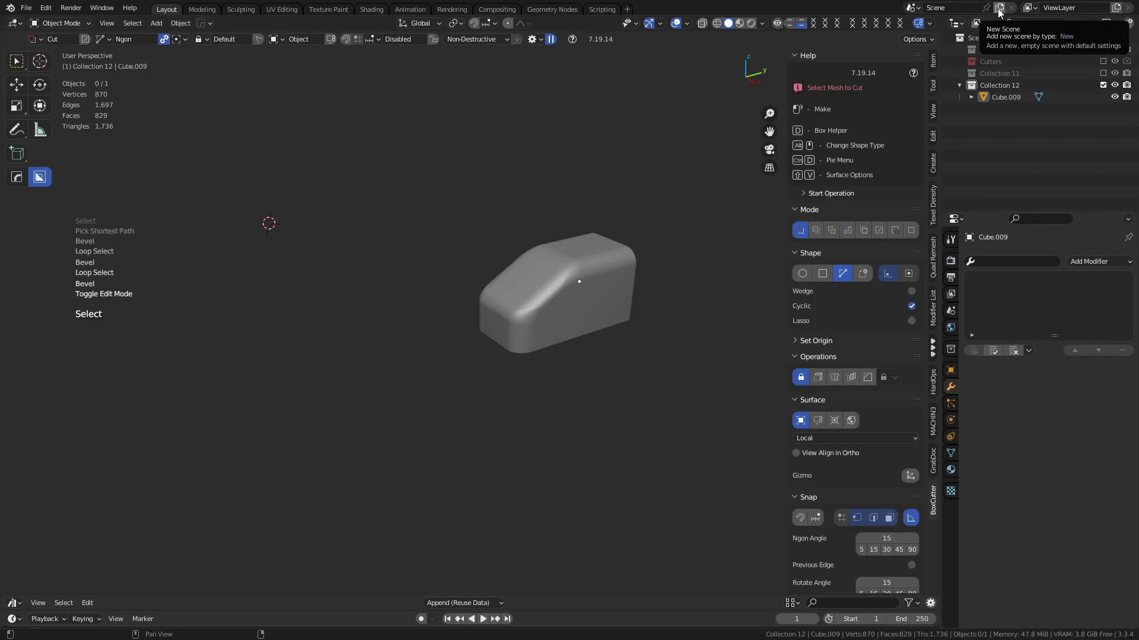
click(999, 12)
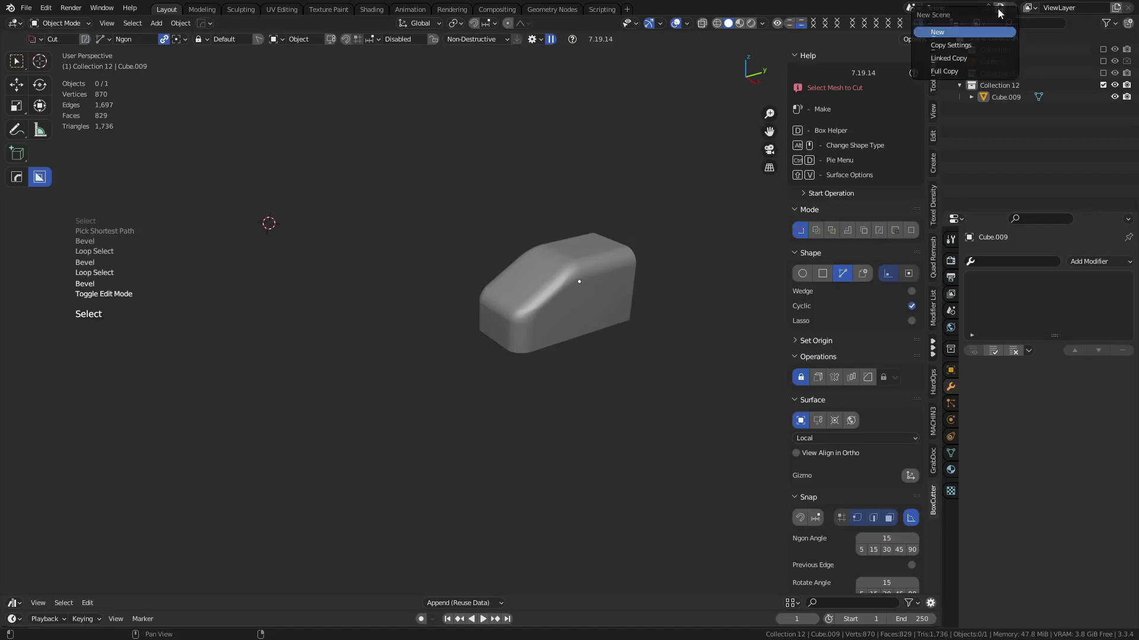
click(950, 31)
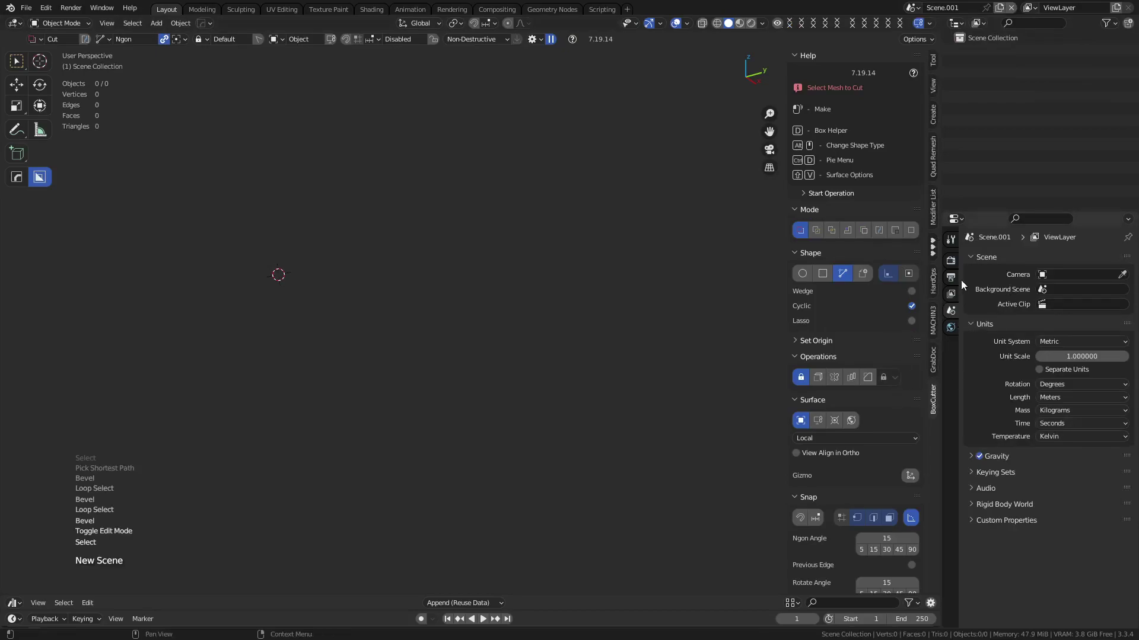
click(951, 260)
scroll(418, 293, down, 1)
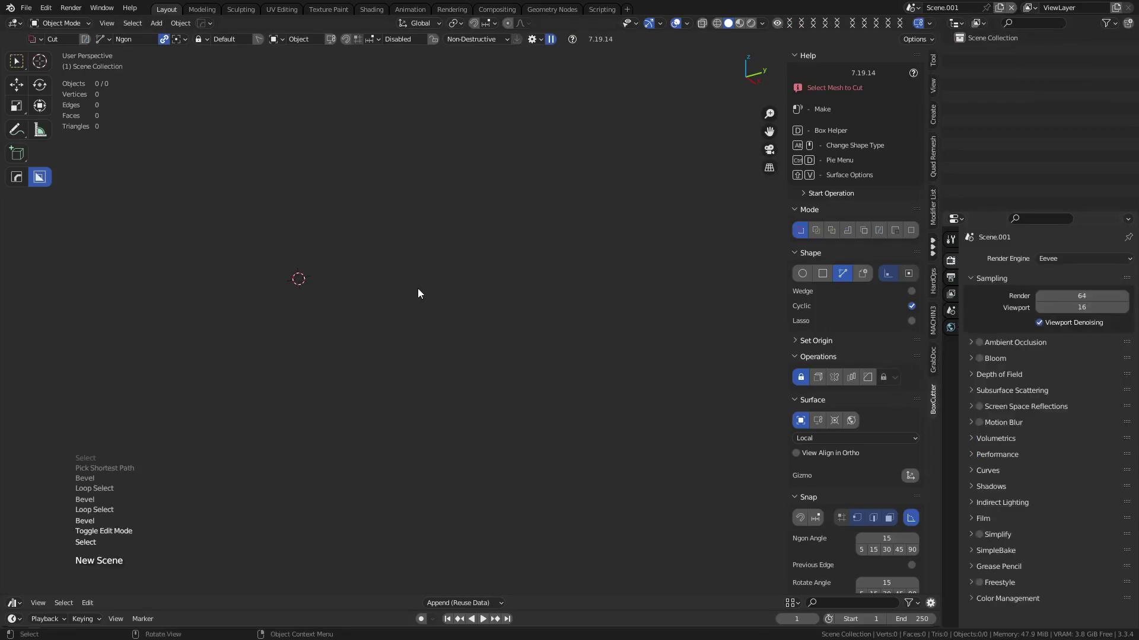
Step: Add a mesh cube to the new scene, frame it in the view and expand its entry in the Outliner
key(shift+a)
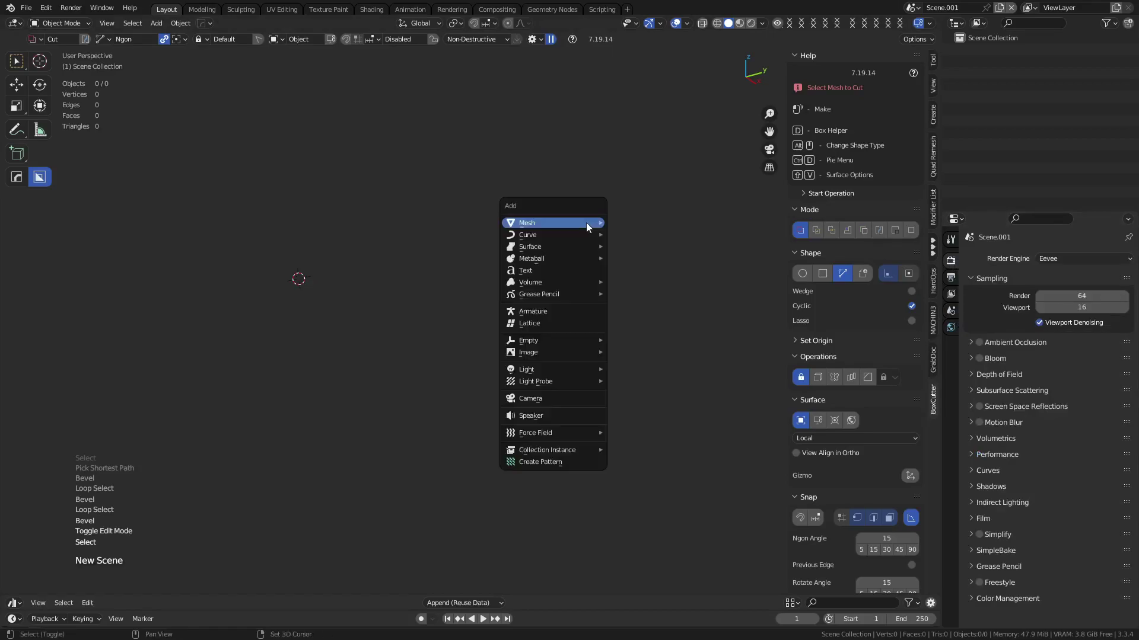
mouse_move(586, 223)
click(646, 244)
key(grave)
click(682, 281)
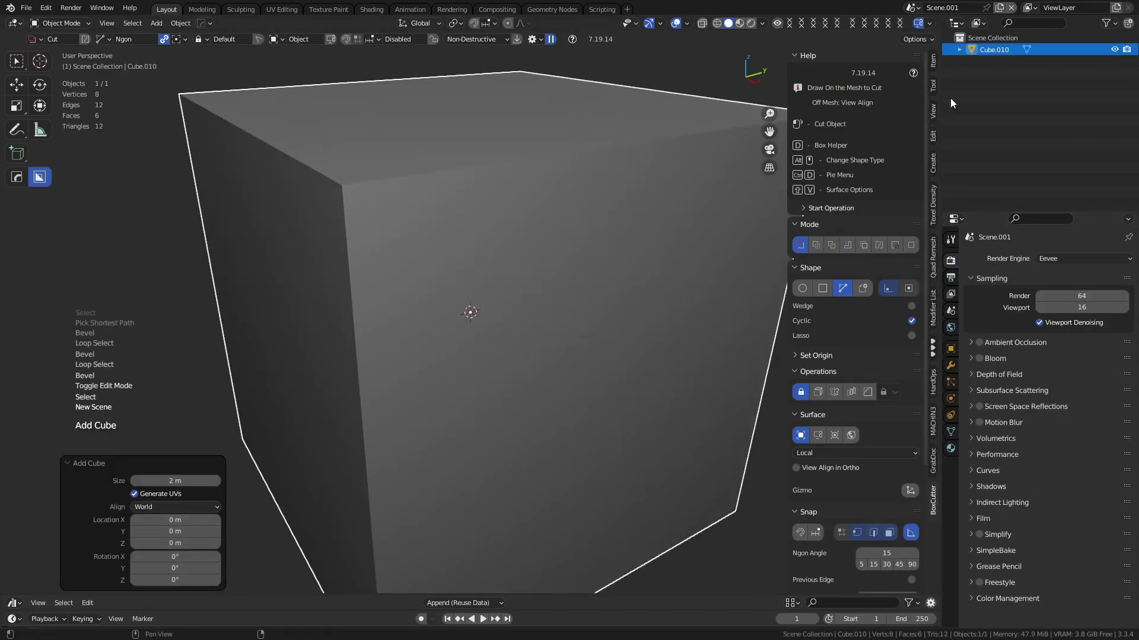
click(959, 49)
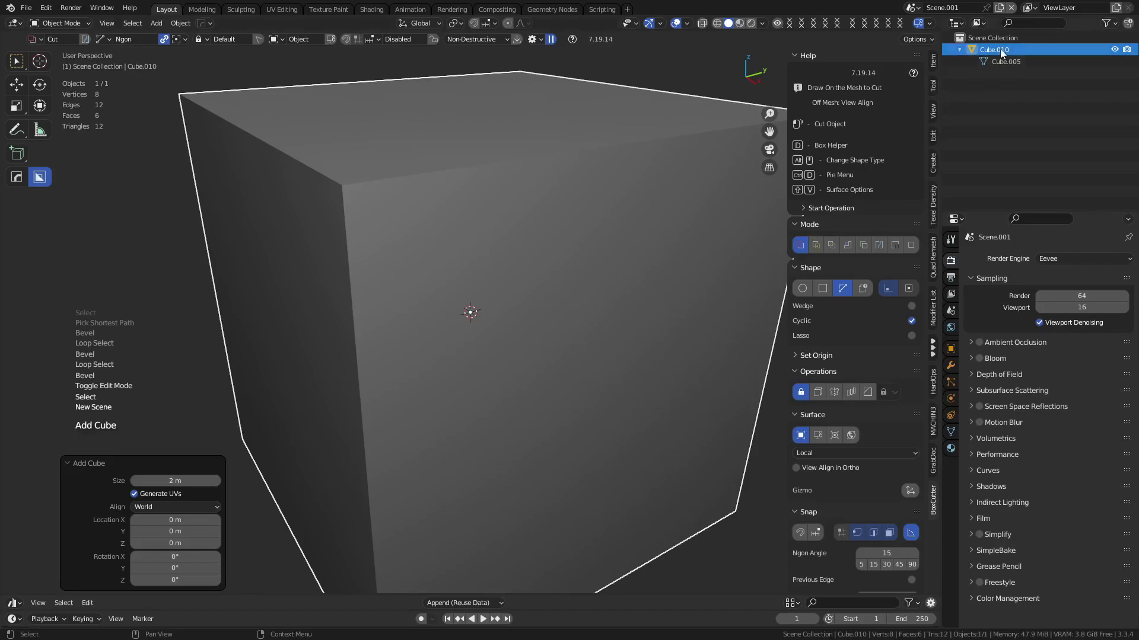
click(1008, 59)
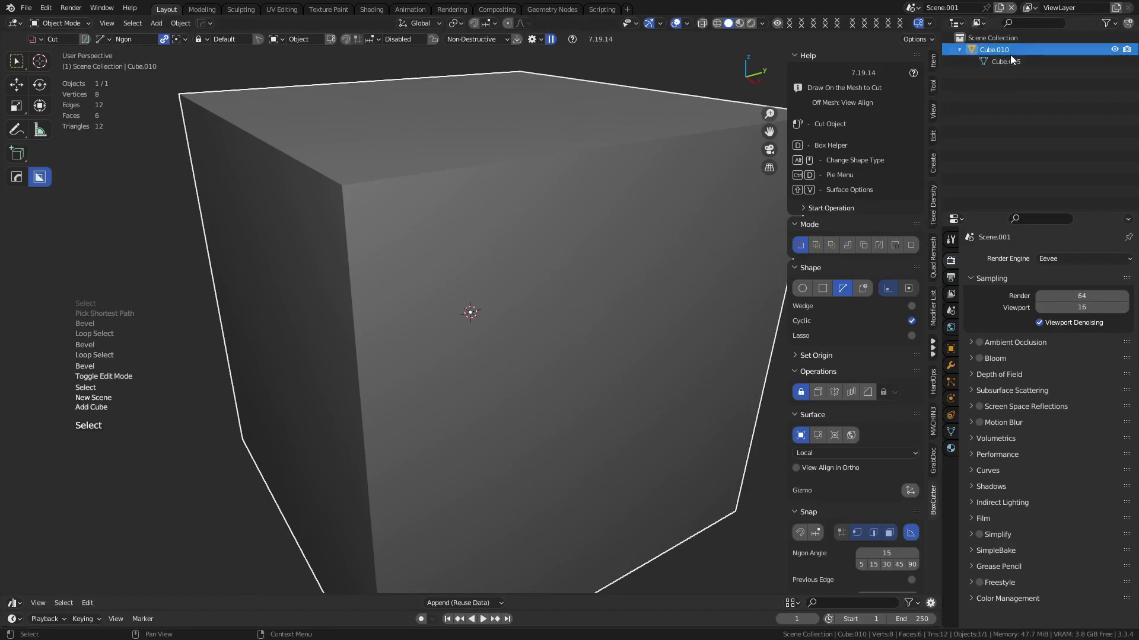
Step: Switch back to the original scene named Scene and choose ViewLayer in the Collection Manager
click(912, 8)
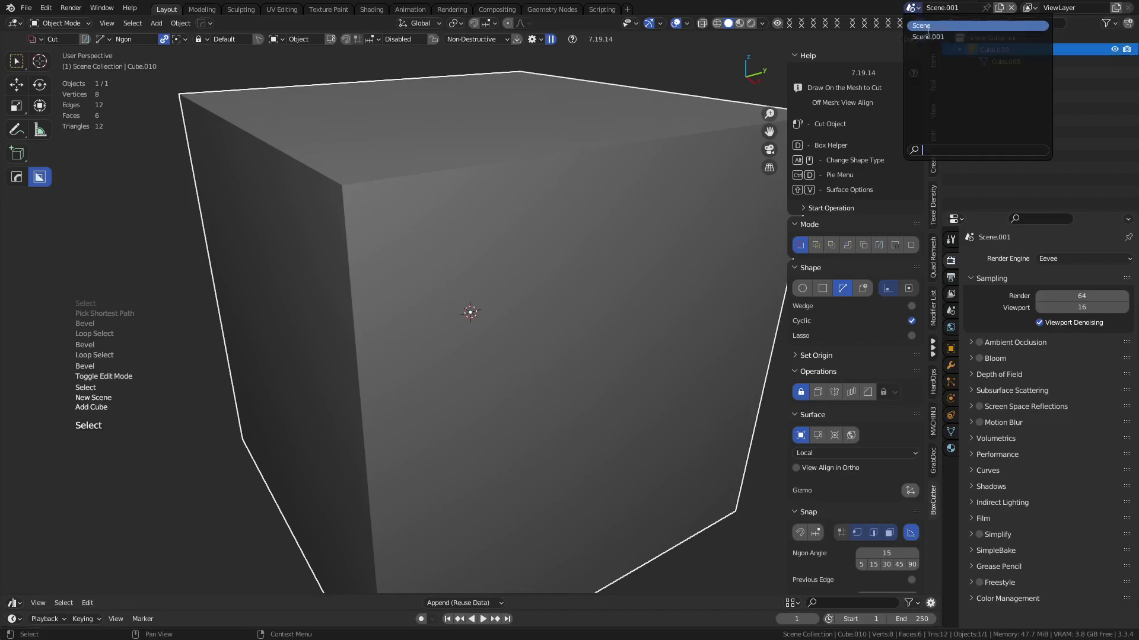
click(943, 30)
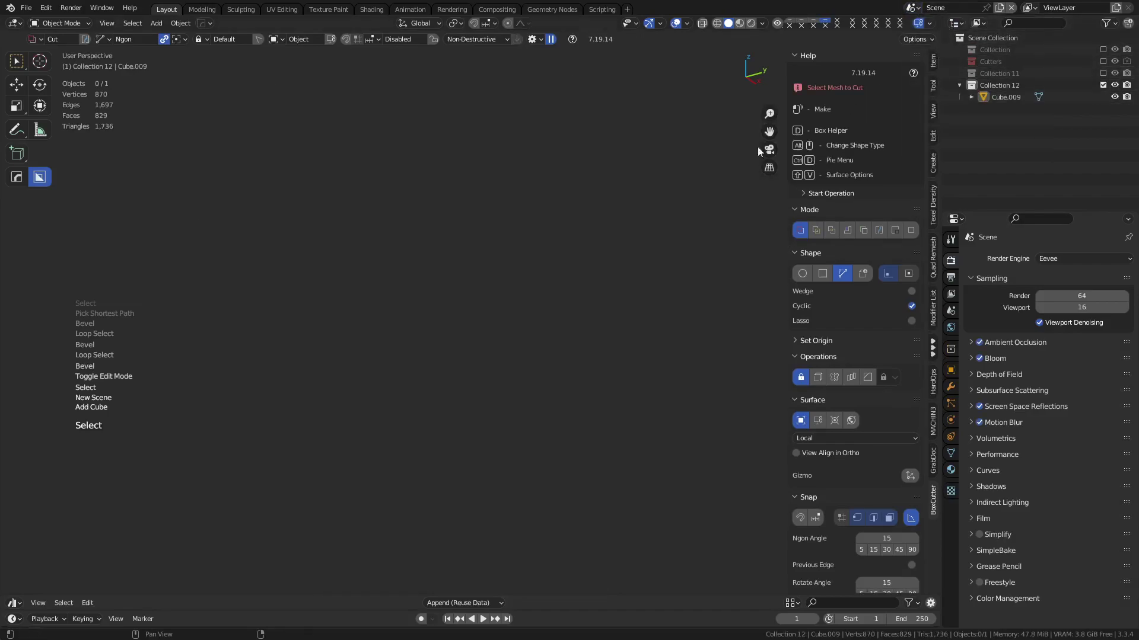
key(m)
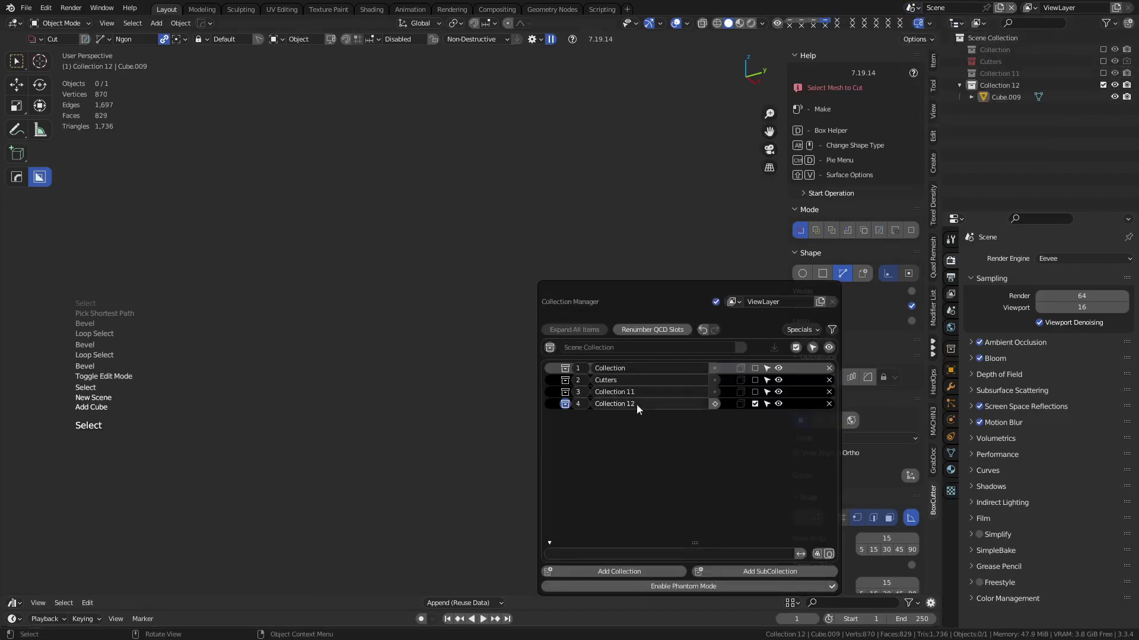
click(736, 301)
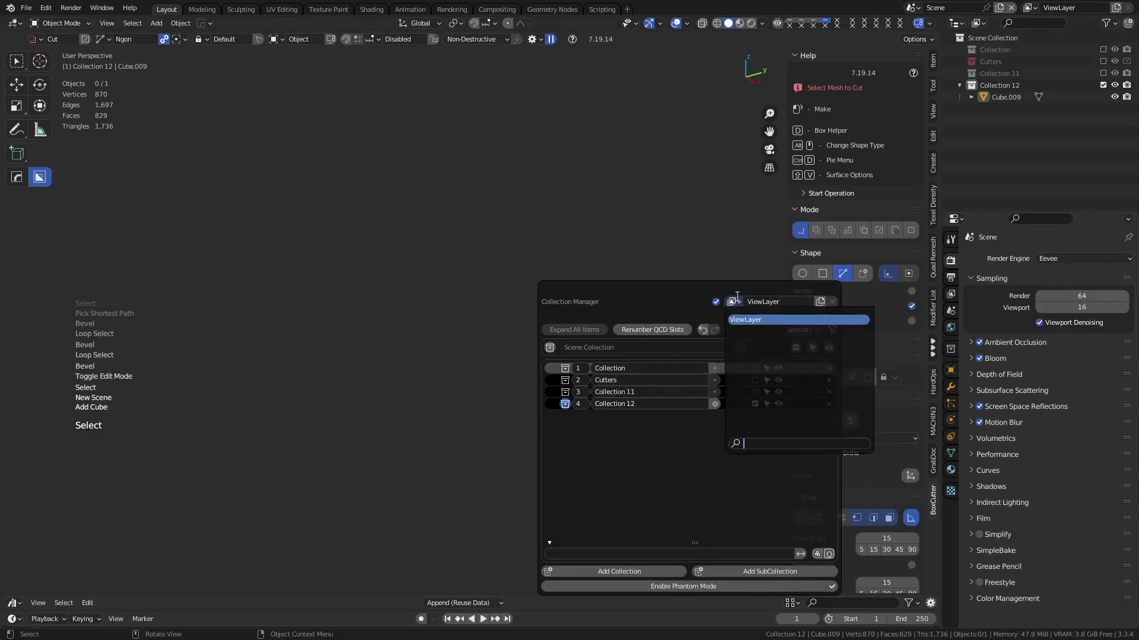
click(752, 321)
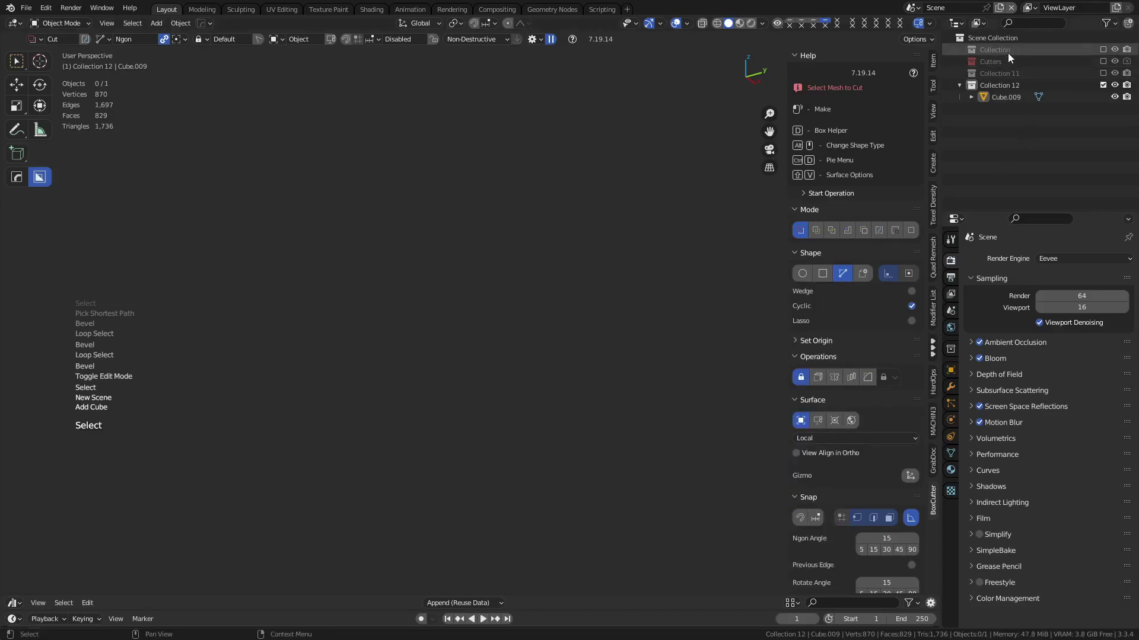
Step: Switch to Scene.001 to view its cube and return to the scene named Scene
click(913, 8)
click(949, 34)
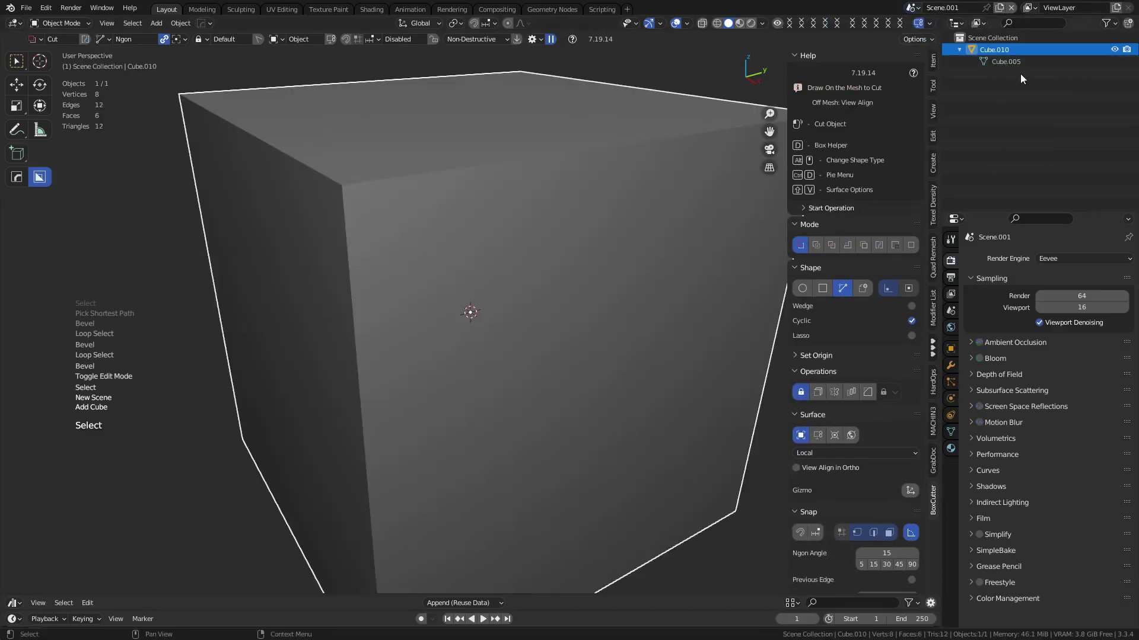
click(913, 8)
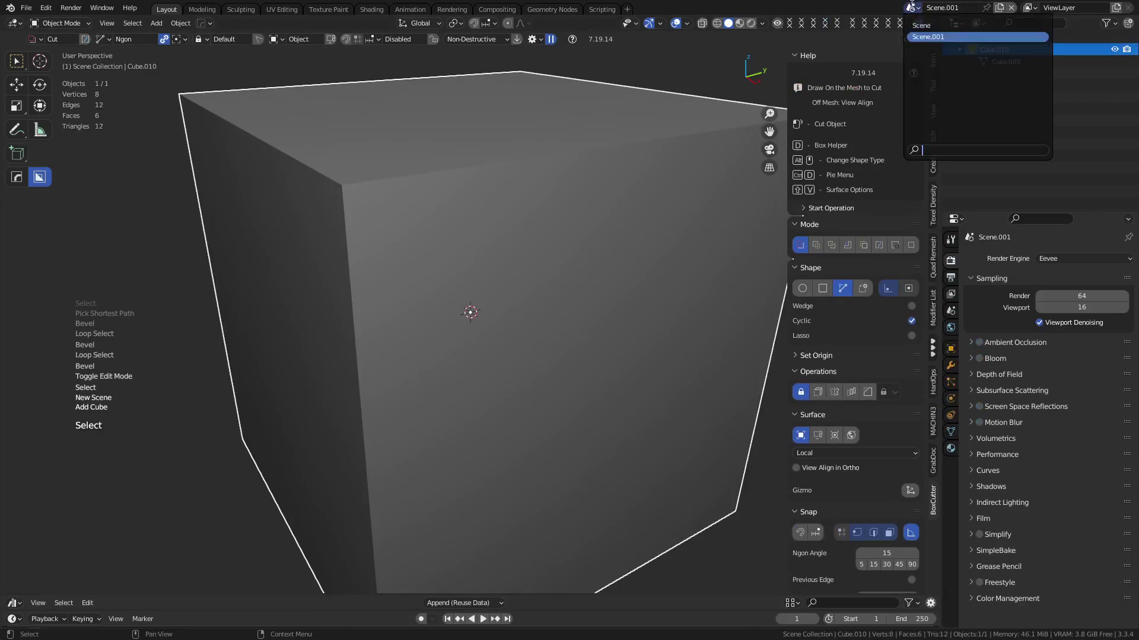
click(929, 24)
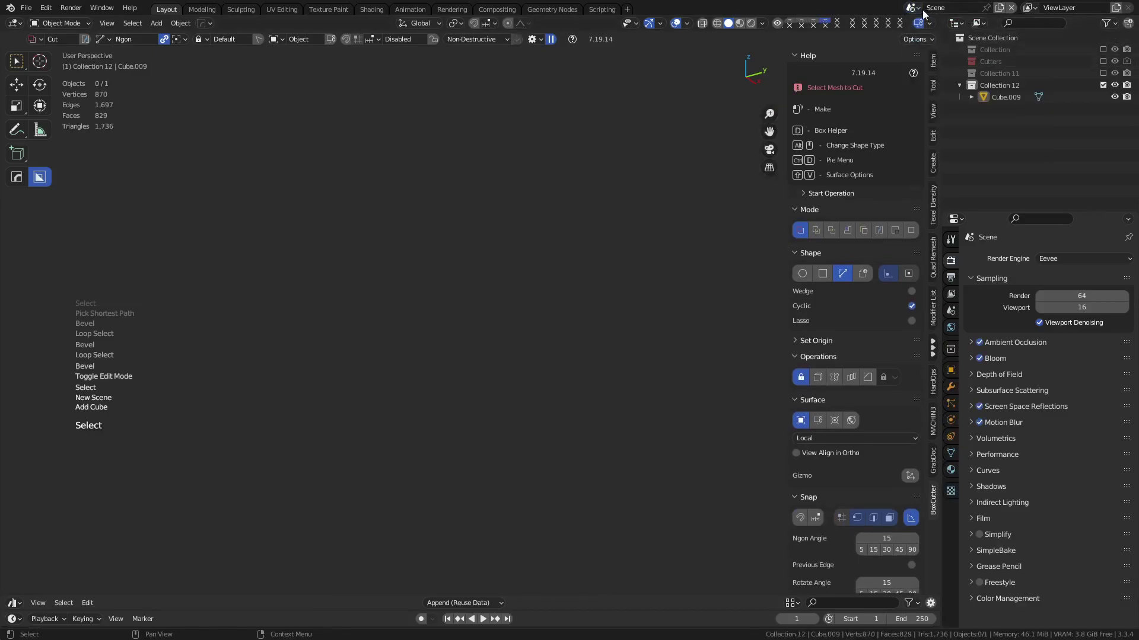
Step: Add a new view layer to the scene that includes all of its collections
click(1116, 8)
click(1092, 30)
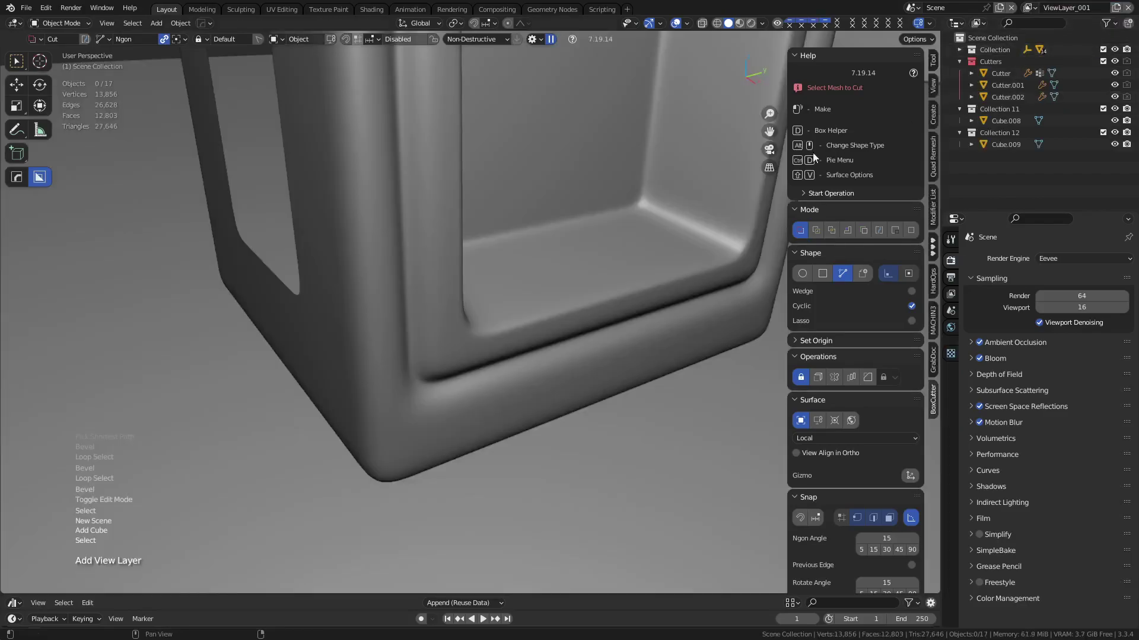
scroll(611, 273, down, 5)
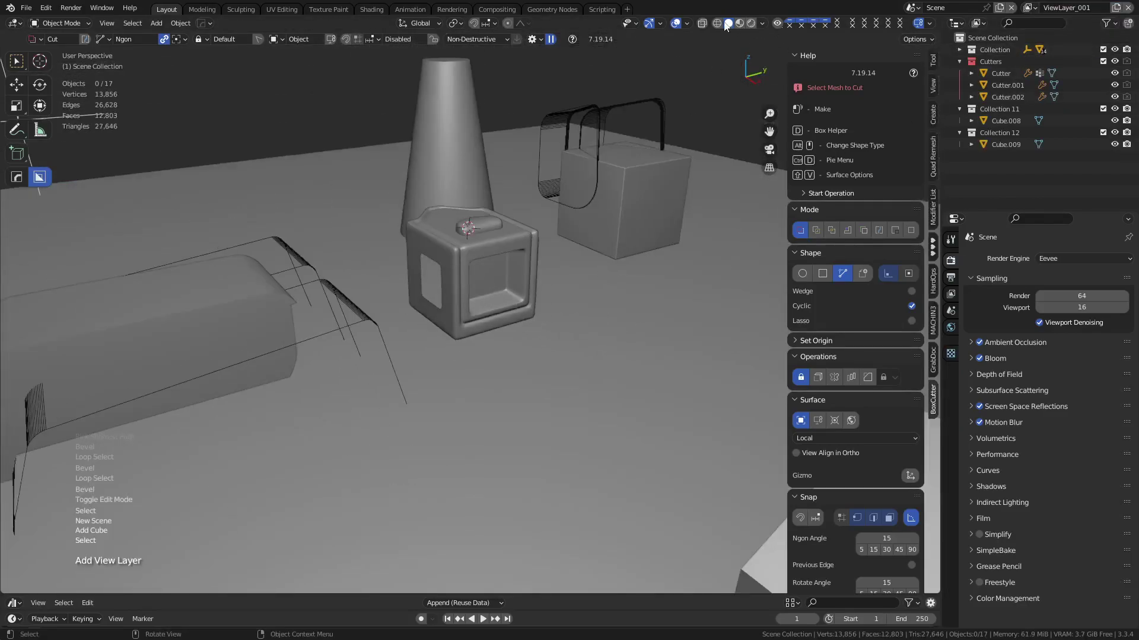
Step: Select the original view layer in the Collection Manager and rename it BlockOuts
key(m)
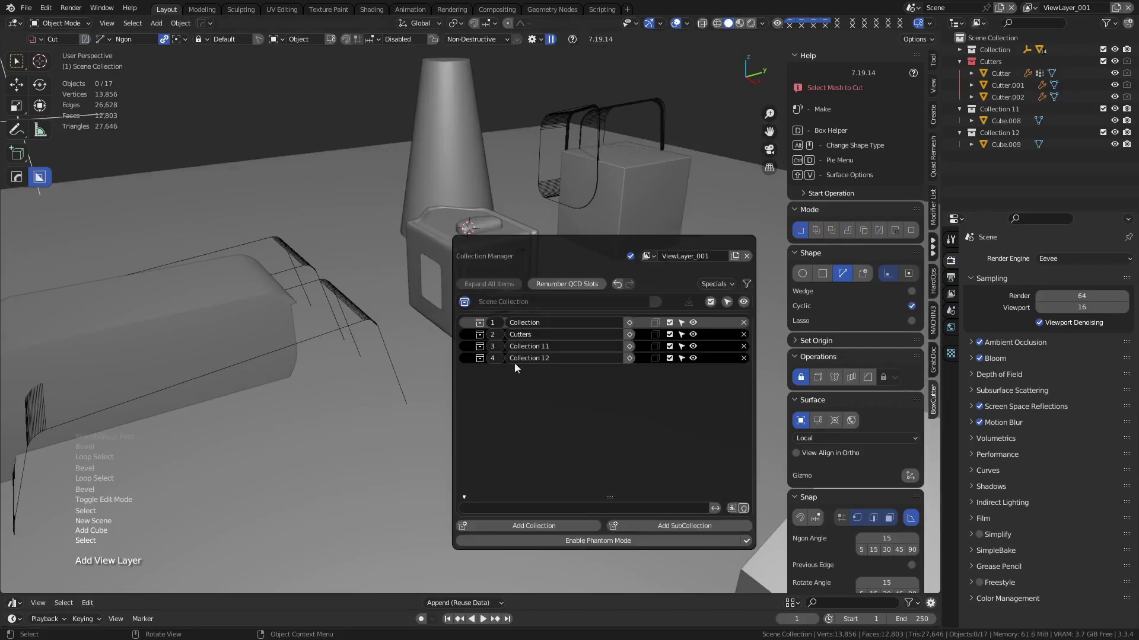
click(647, 256)
click(657, 274)
click(669, 259)
text(ORject)
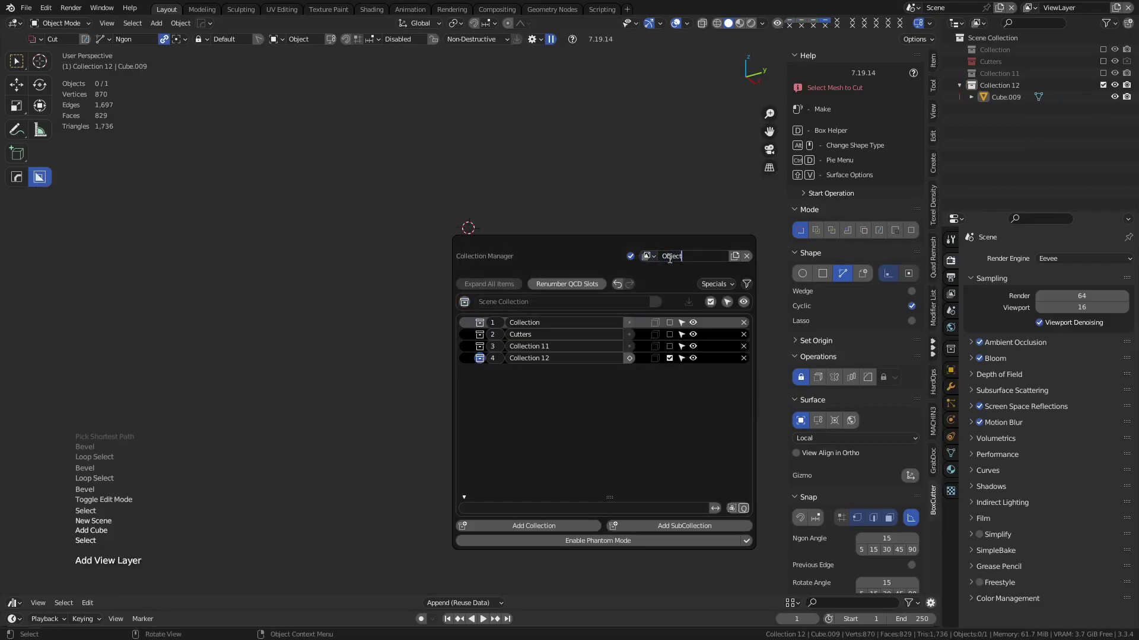
key(ctrl+a)
text(BlockOuts)
key(Return)
Step: Choose ViewLayer_001 in the Collection Manager and rename it FinishedModels
click(649, 257)
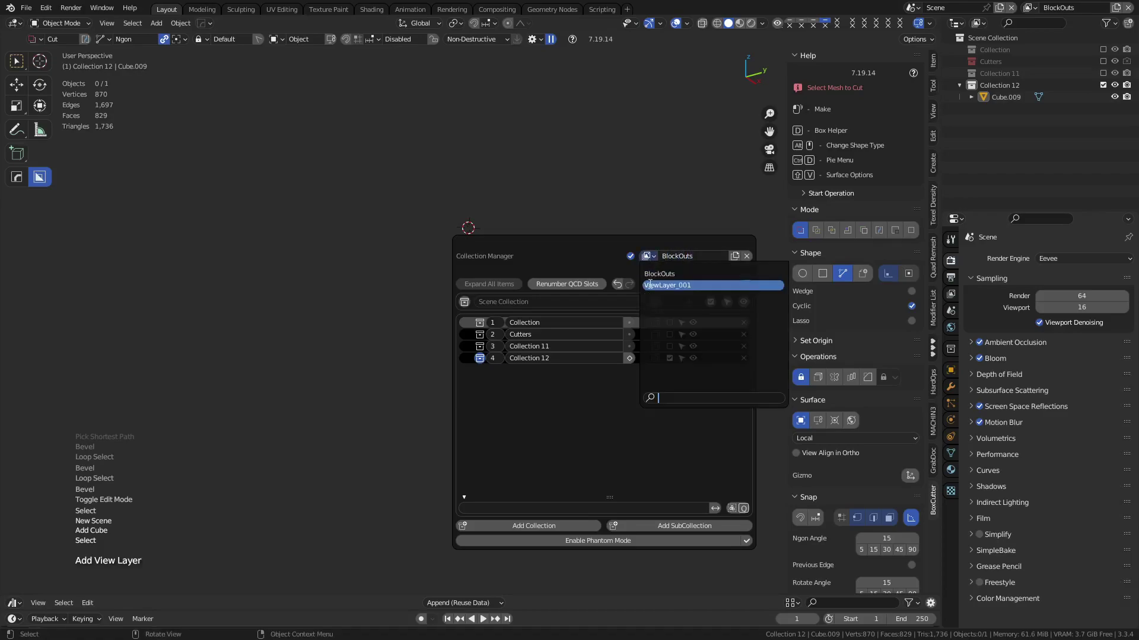
click(658, 282)
text(FinishedModels)
key(Return)
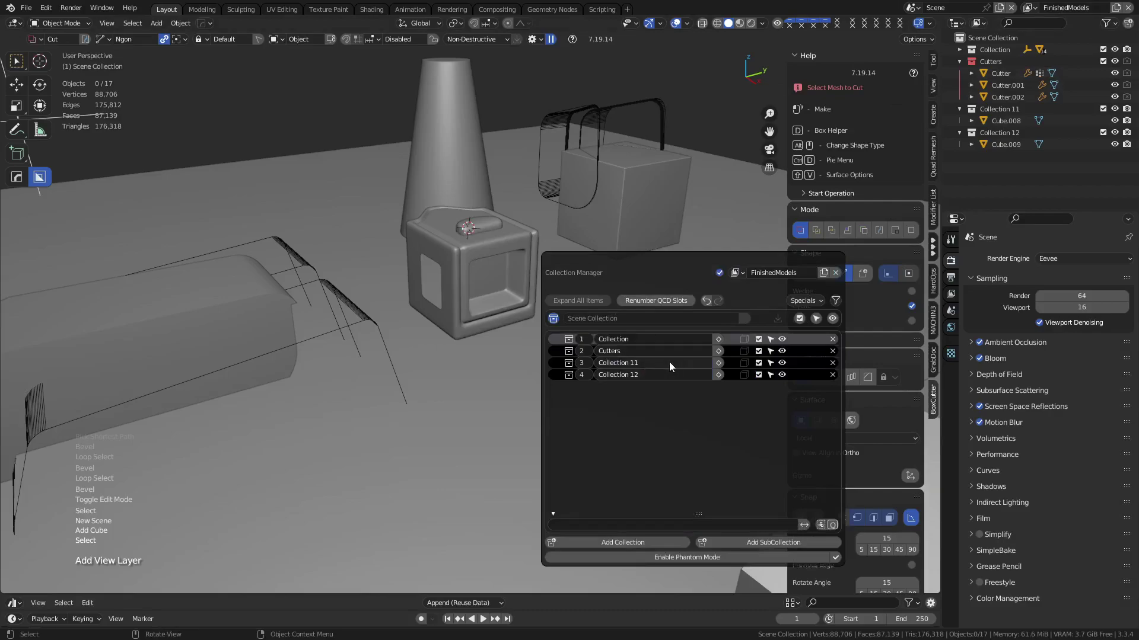
Step: Switch to the BlockOuts view layer and include Collection, Cutters and Collection 11 in it
click(738, 272)
click(755, 289)
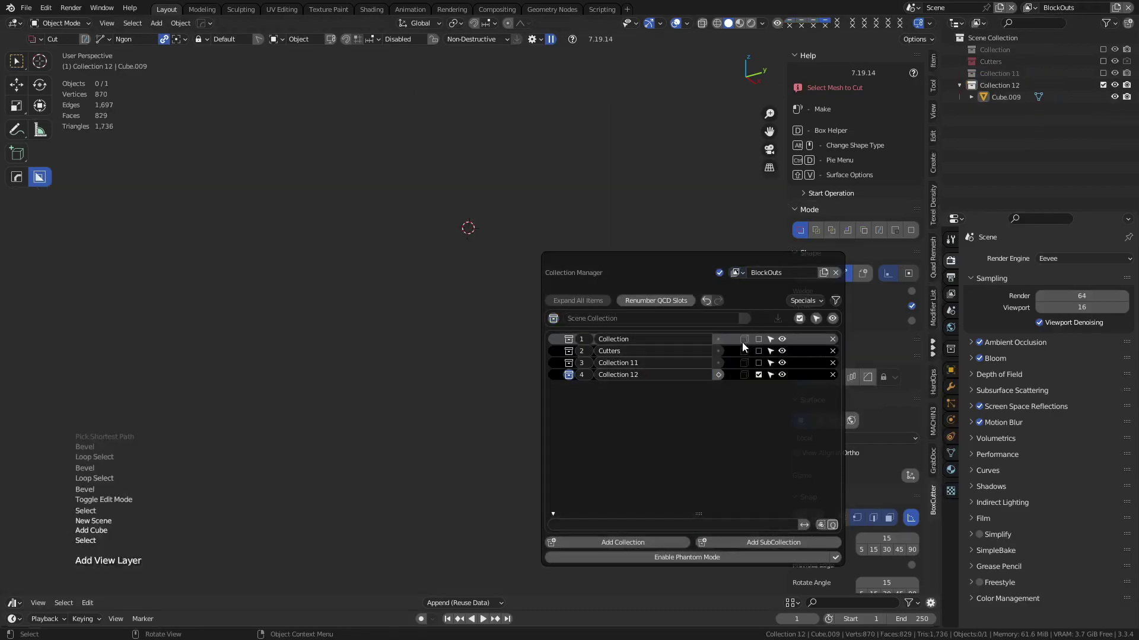
click(758, 339)
click(758, 350)
click(758, 362)
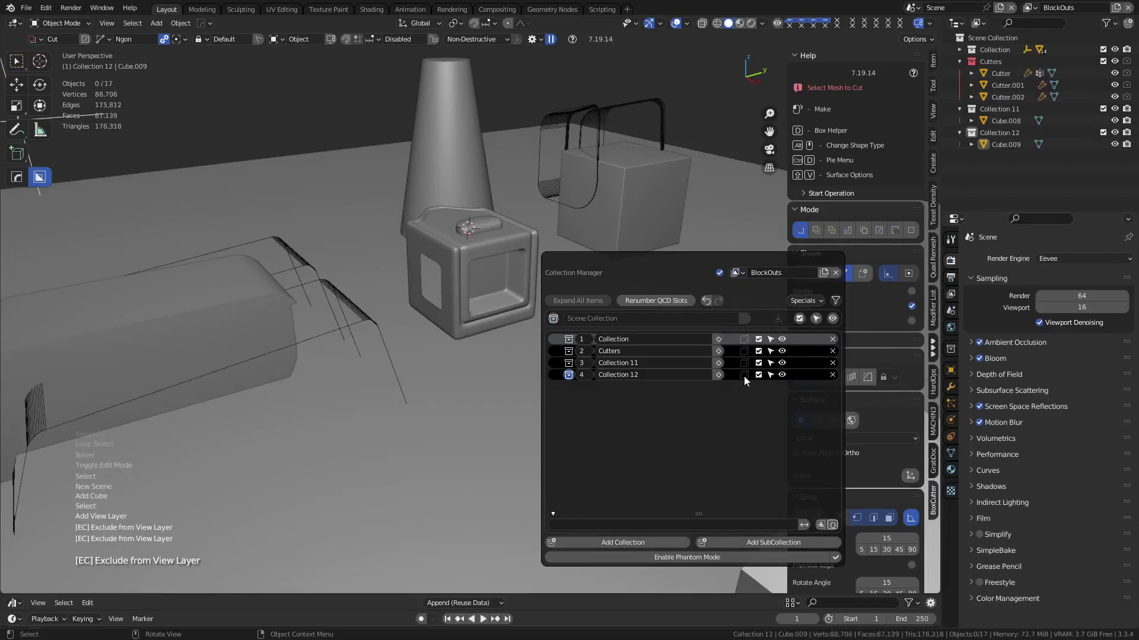
Step: Hide the hollow cube, the rounded block and the large mirrored body in the BlockOuts view layer
scroll(404, 339, down, 6)
scroll(453, 308, up, 3)
click(478, 294)
middle_drag(466, 303, 518, 284)
key(h)
click(445, 234)
middle_drag(465, 239, 503, 247)
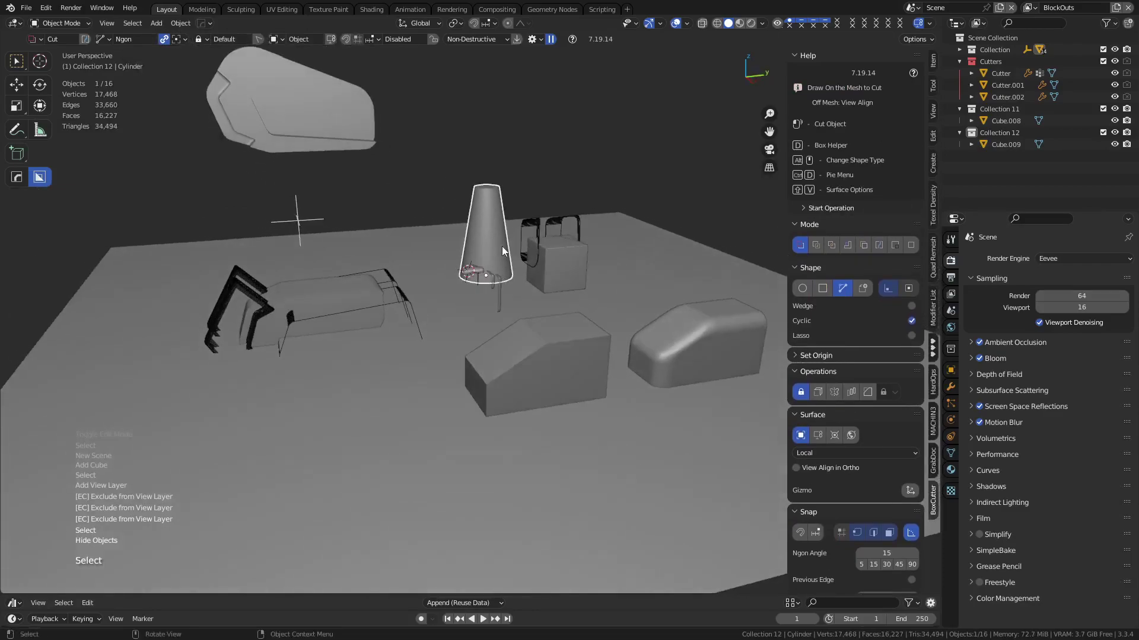
click(668, 330)
key(h)
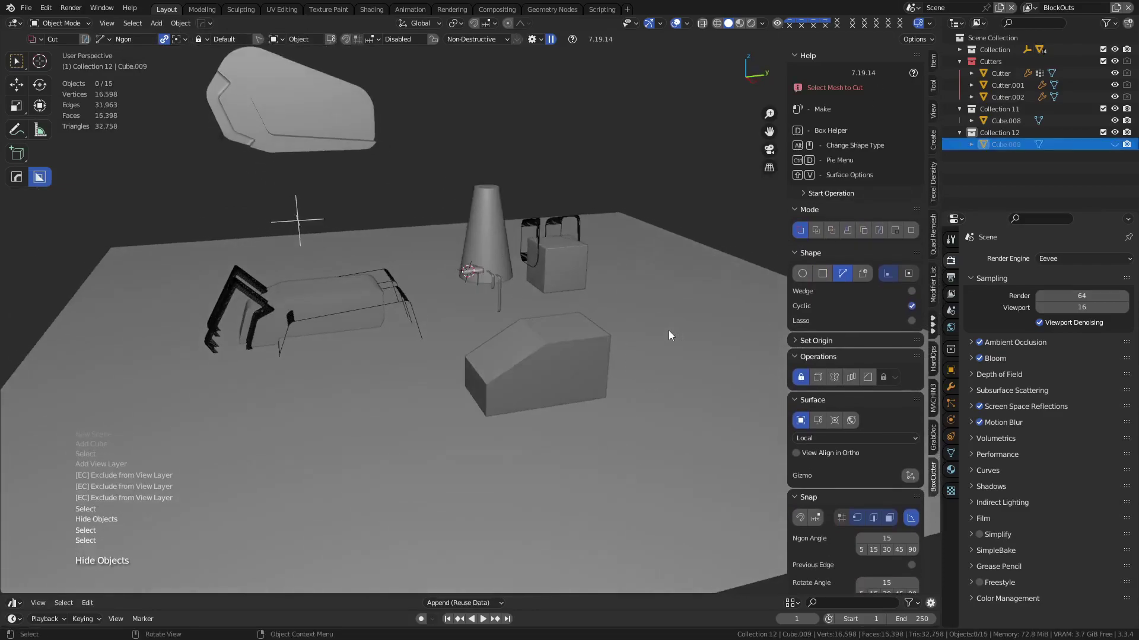
click(254, 119)
middle_drag(379, 269, 535, 245)
key(h)
Step: Hide the three wireframe cutter objects Cutter, Cutter.001 and Cutter.002, leaving nothing selected
click(511, 235)
click(393, 232)
click(369, 307)
click(318, 326)
shift+click(284, 344)
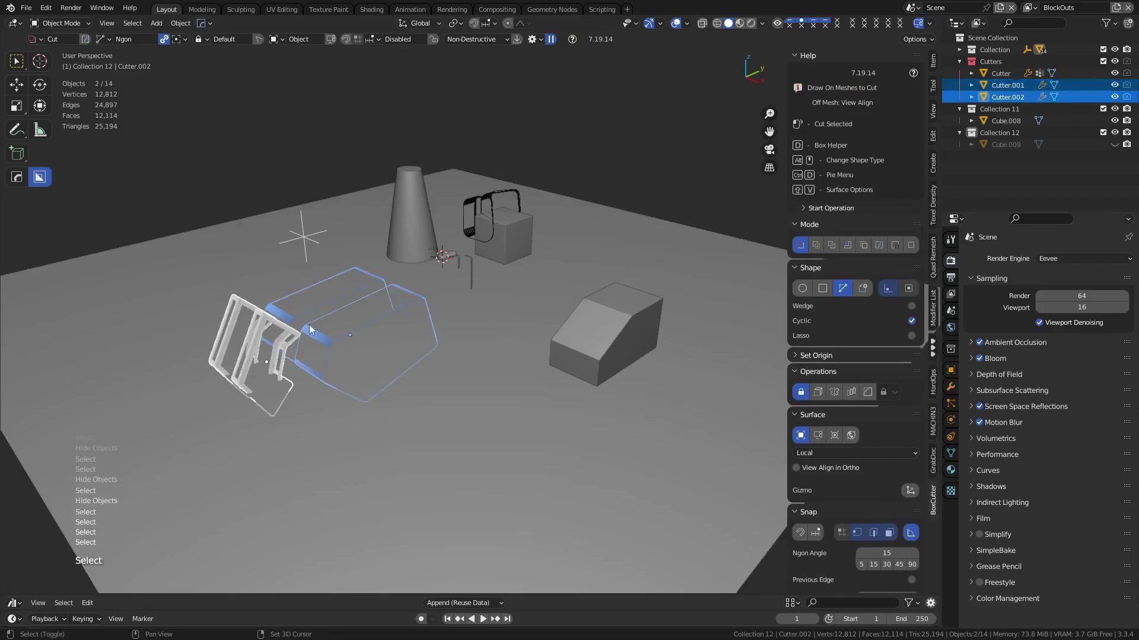
shift+click(469, 217)
key(ctrl+z)
shift+click(474, 207)
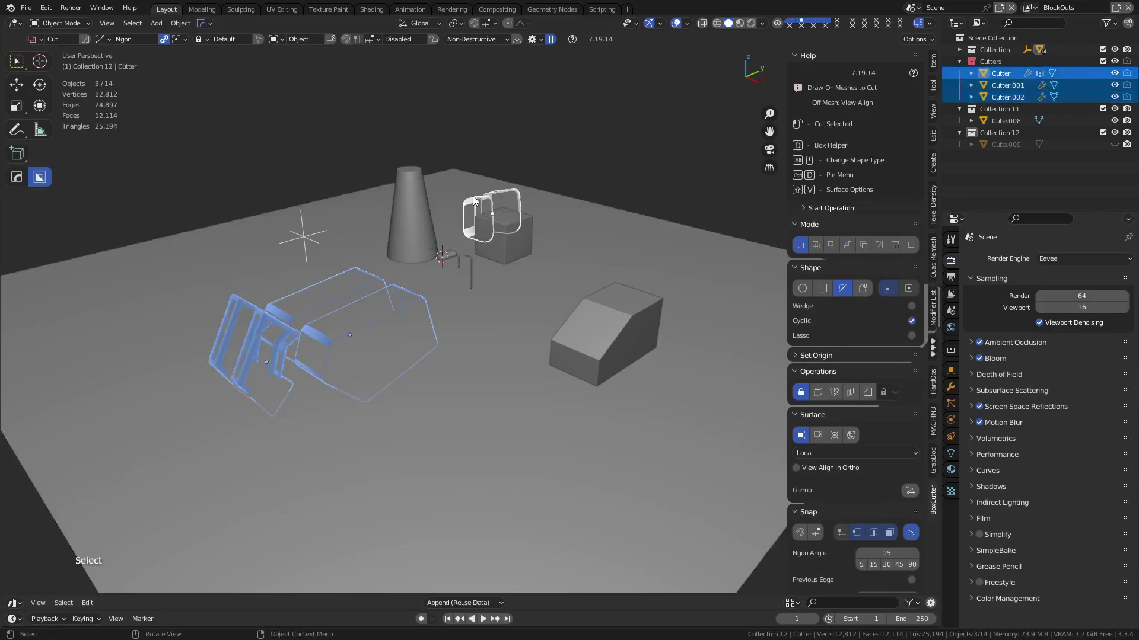
key(h)
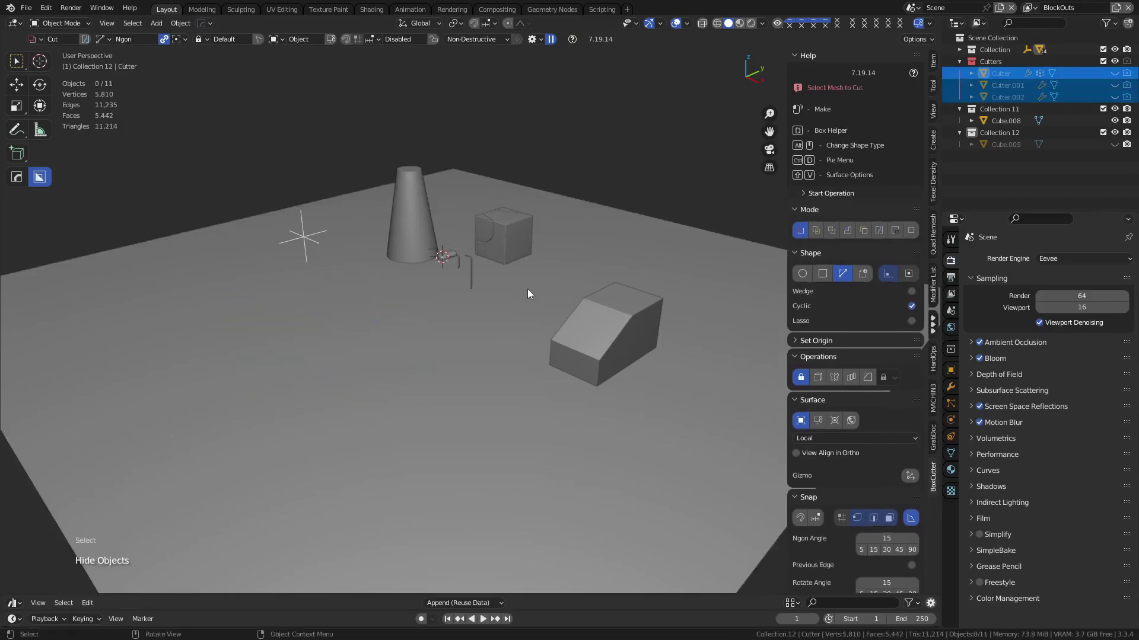
click(488, 233)
click(625, 151)
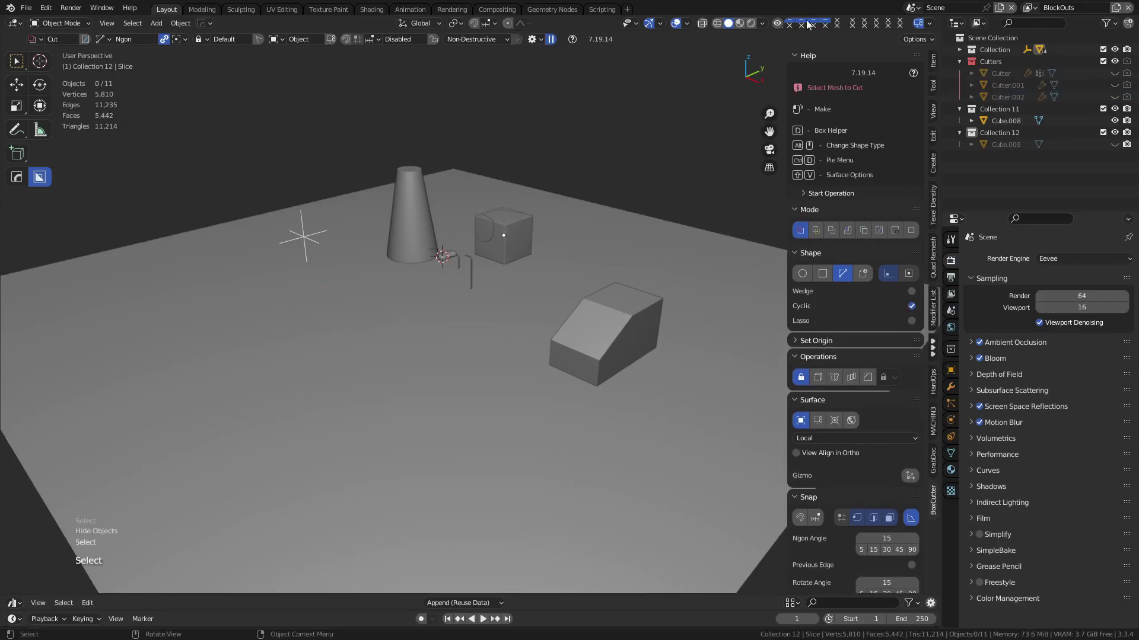
Step: Switch to the FinishedModels view layer and hide everything except the mirrored body, the hollow cube and the rounded block
key(m)
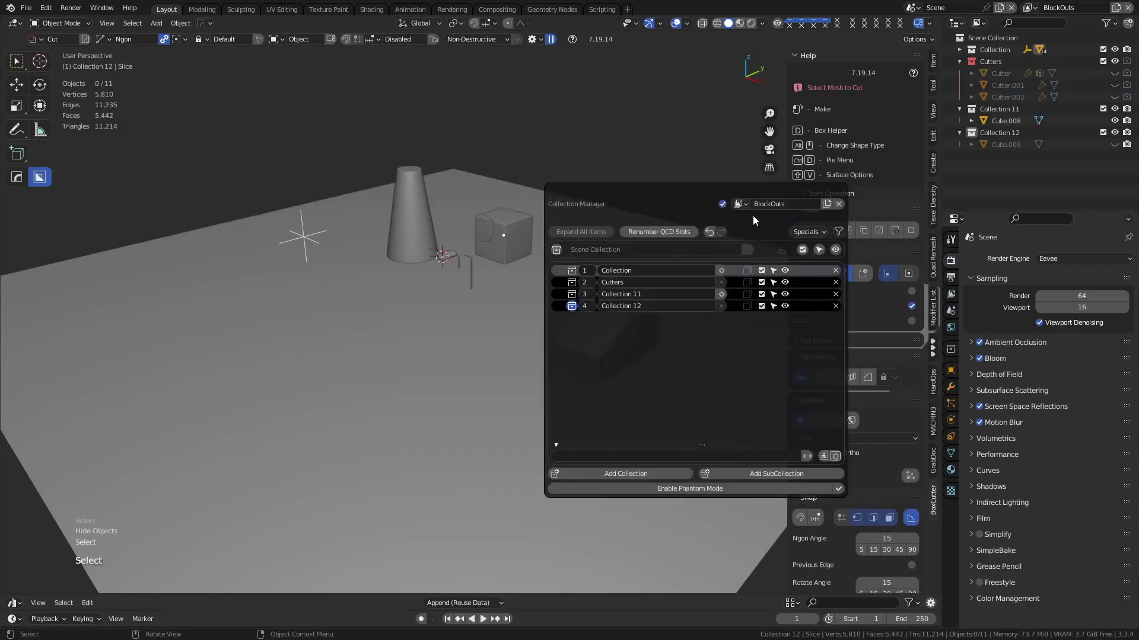
click(740, 204)
click(758, 233)
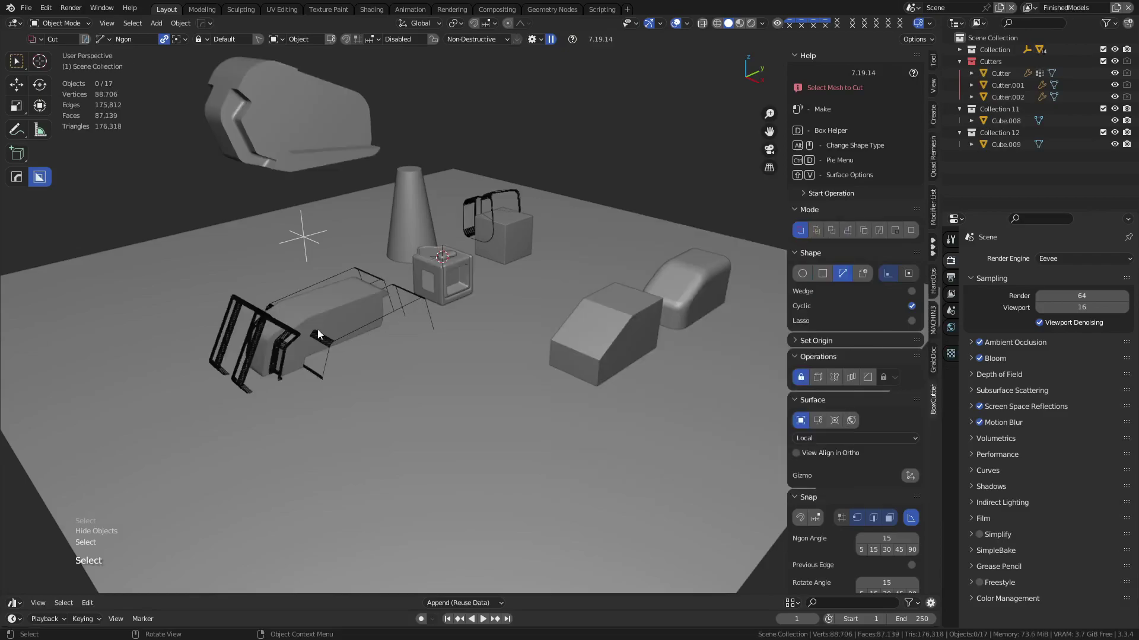
click(322, 124)
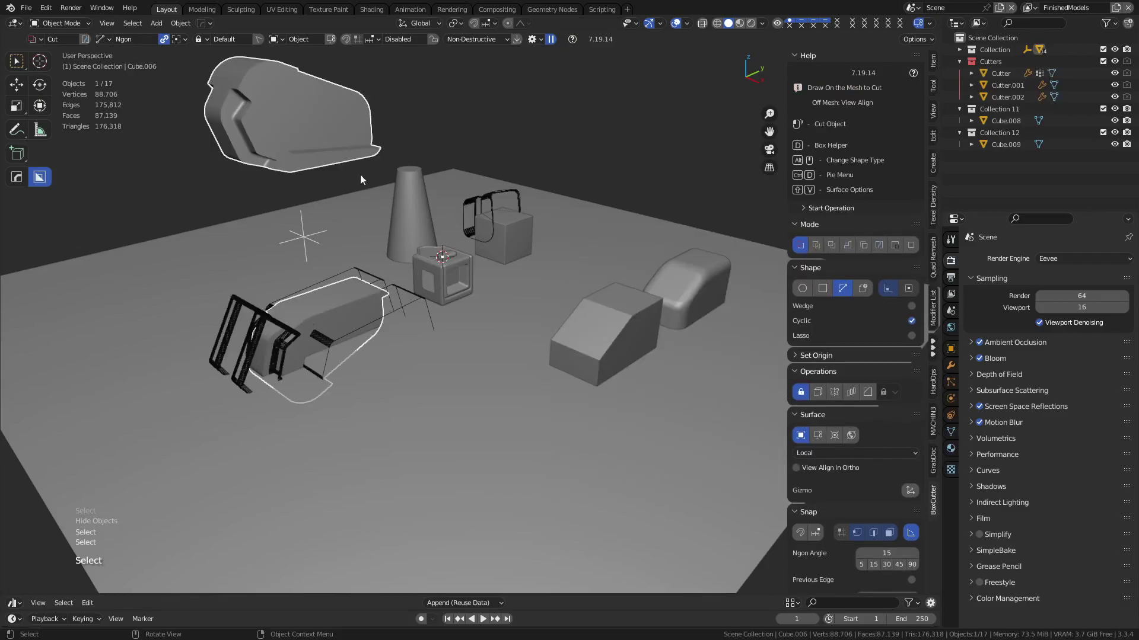
key(g)
key(Escape)
shift+click(444, 273)
shift+click(685, 279)
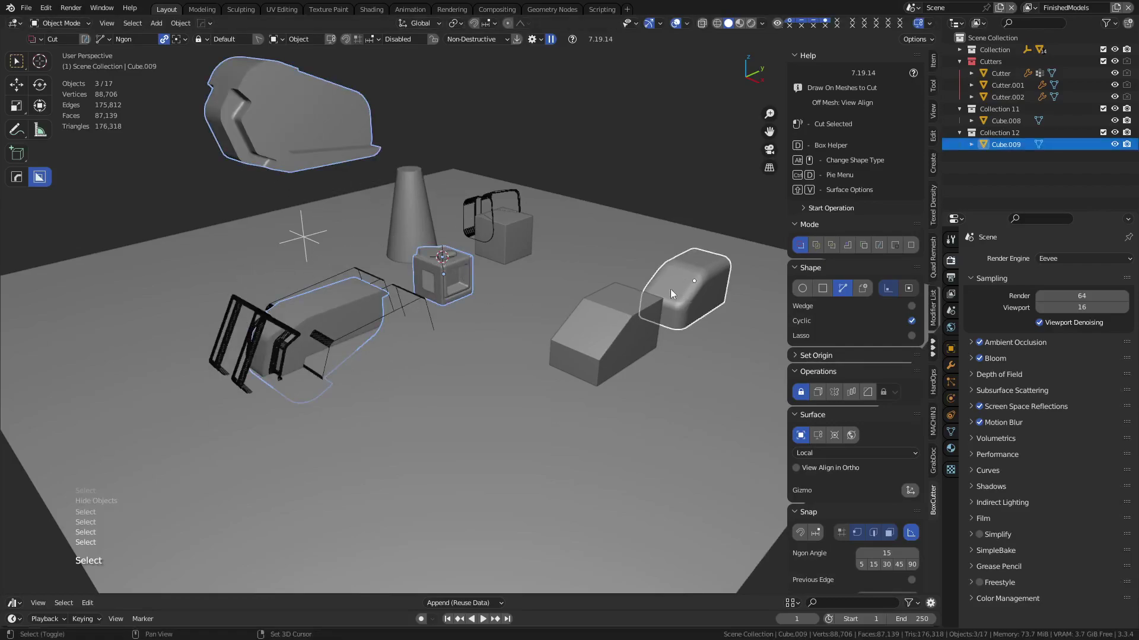
key(shift+h)
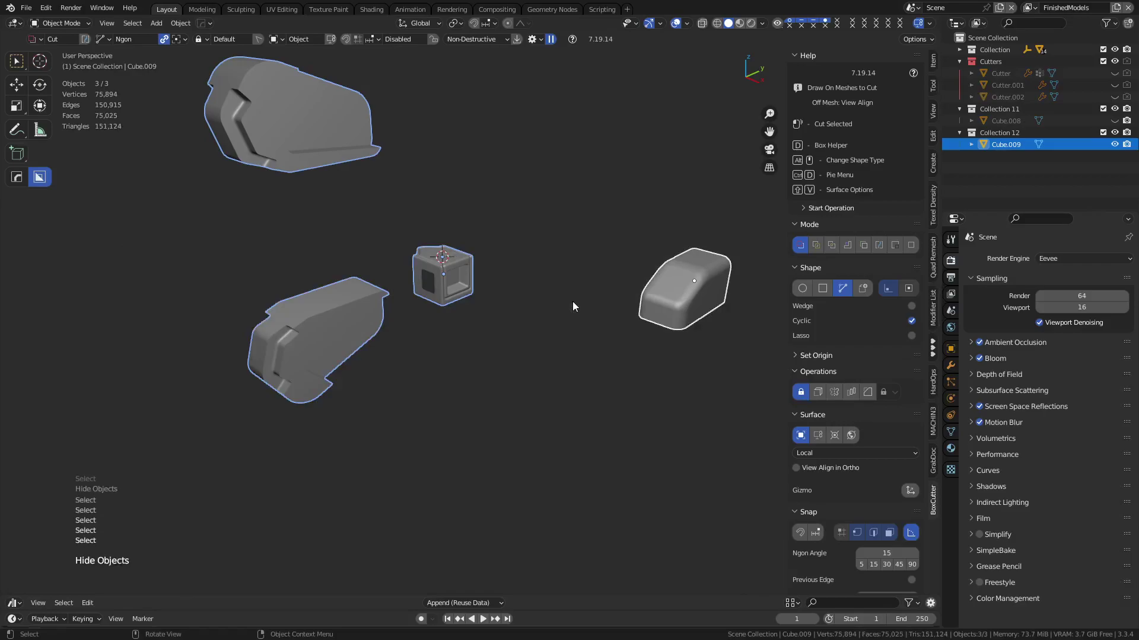
click(571, 301)
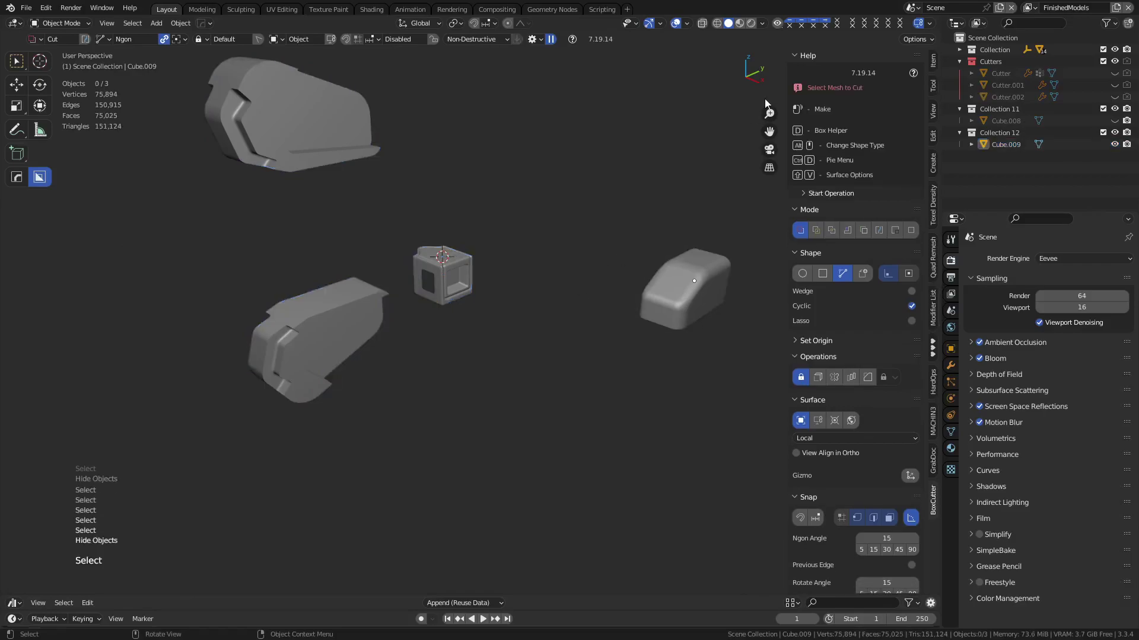
Step: Switch to BlockOuts and back to FinishedModels to compare the objects visible in each view layer
click(1029, 7)
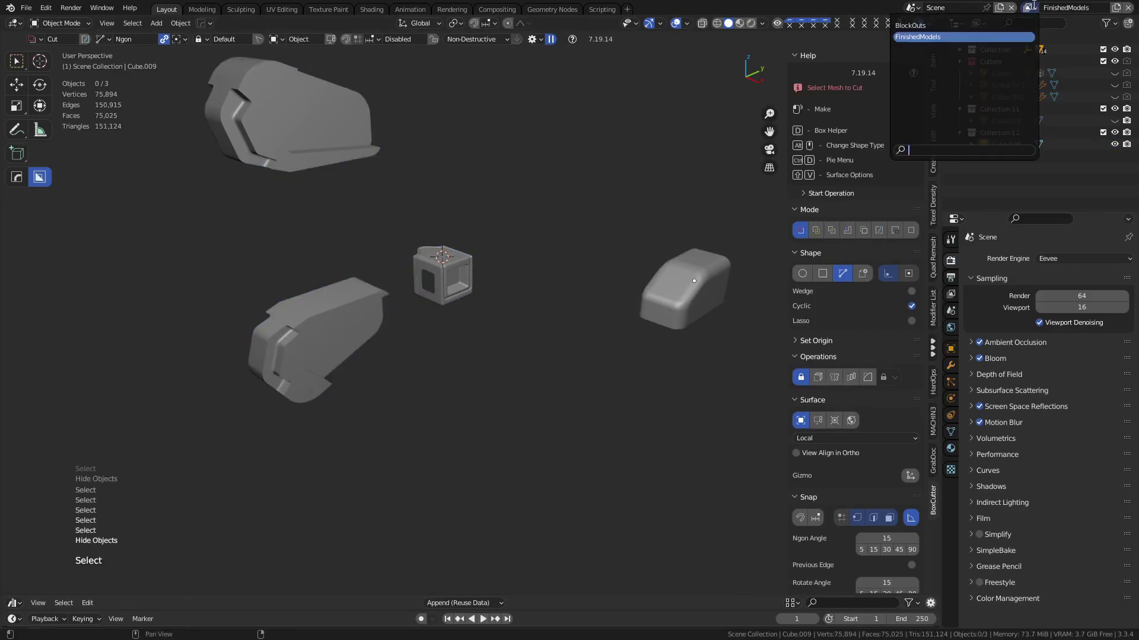
click(1005, 24)
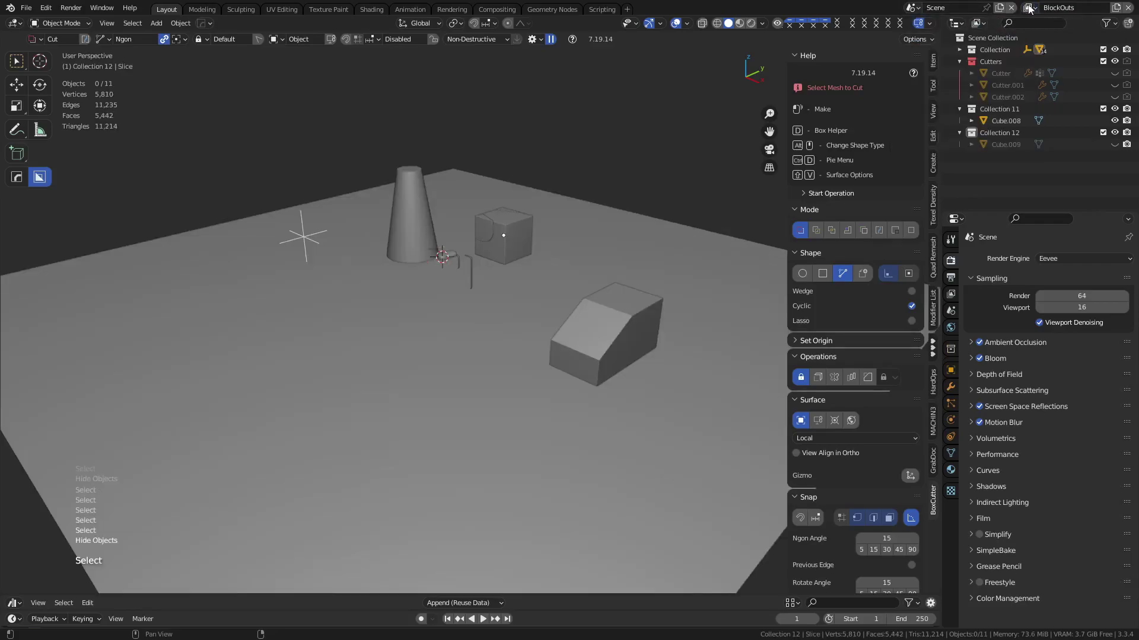
click(1029, 7)
click(1000, 36)
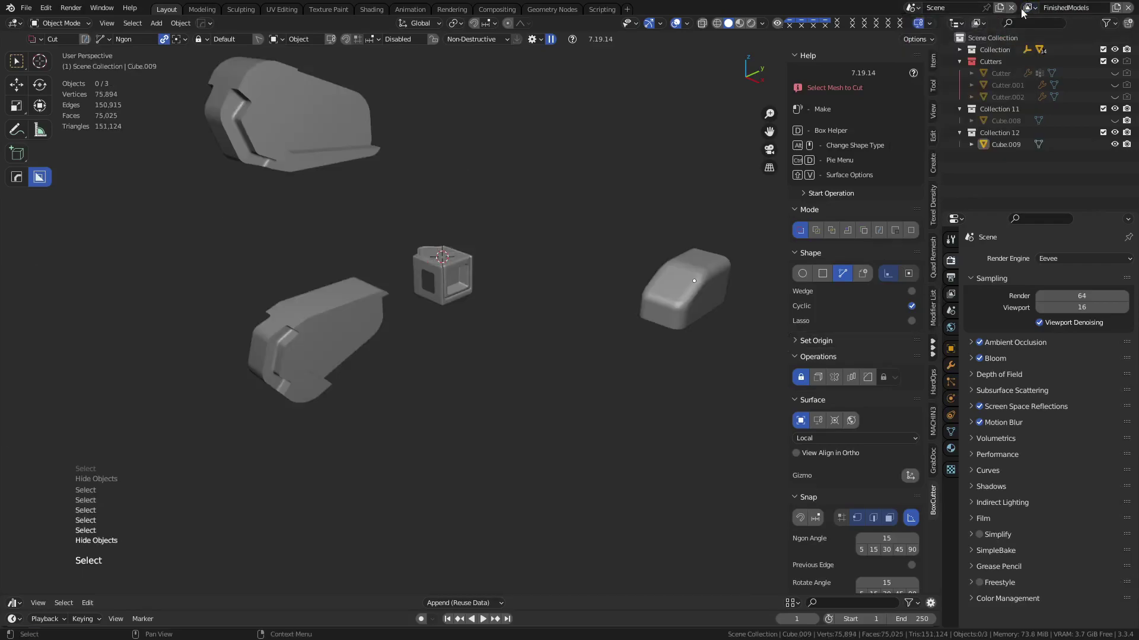
click(1028, 7)
key(m)
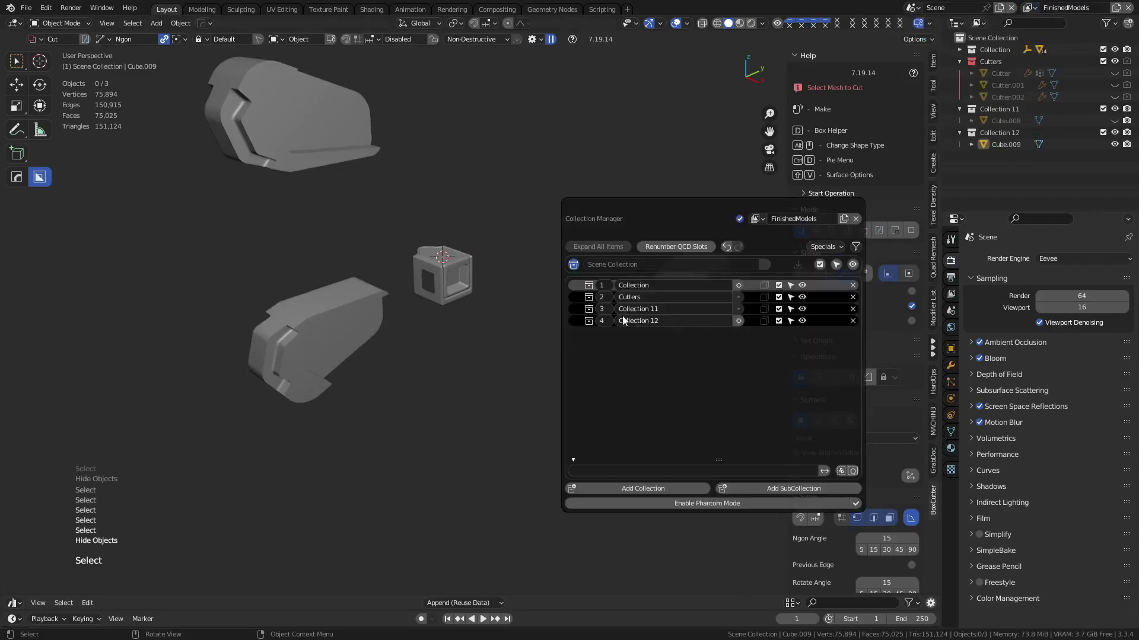
click(951, 240)
click(951, 267)
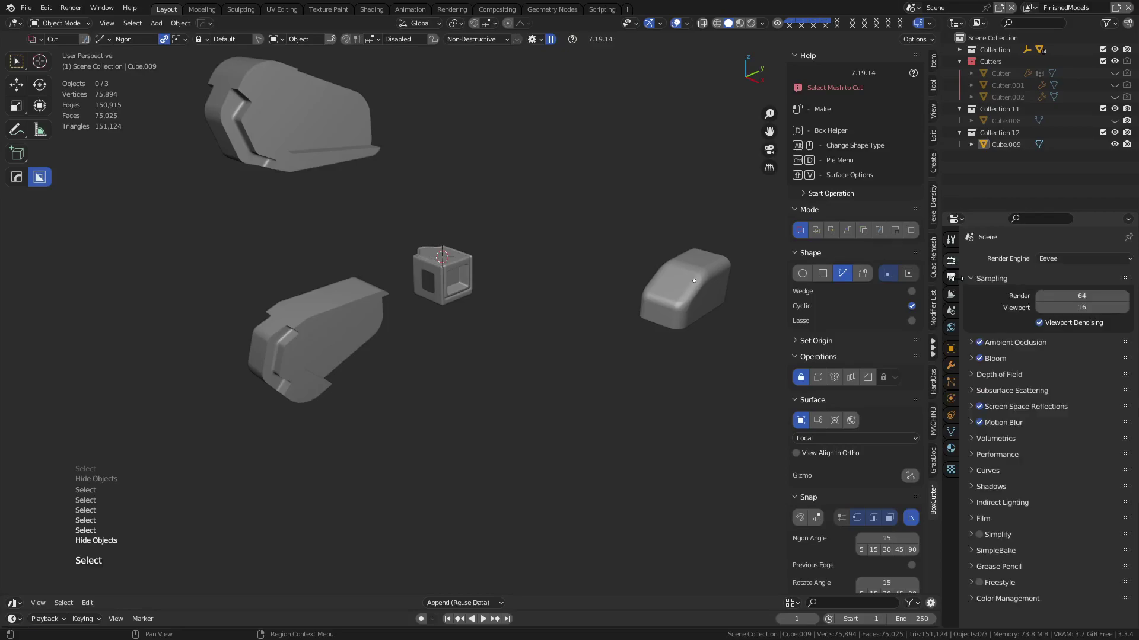
click(950, 278)
click(951, 261)
Step: View the Rendering and Compositing workspaces and add a Video Editing workspace
click(452, 10)
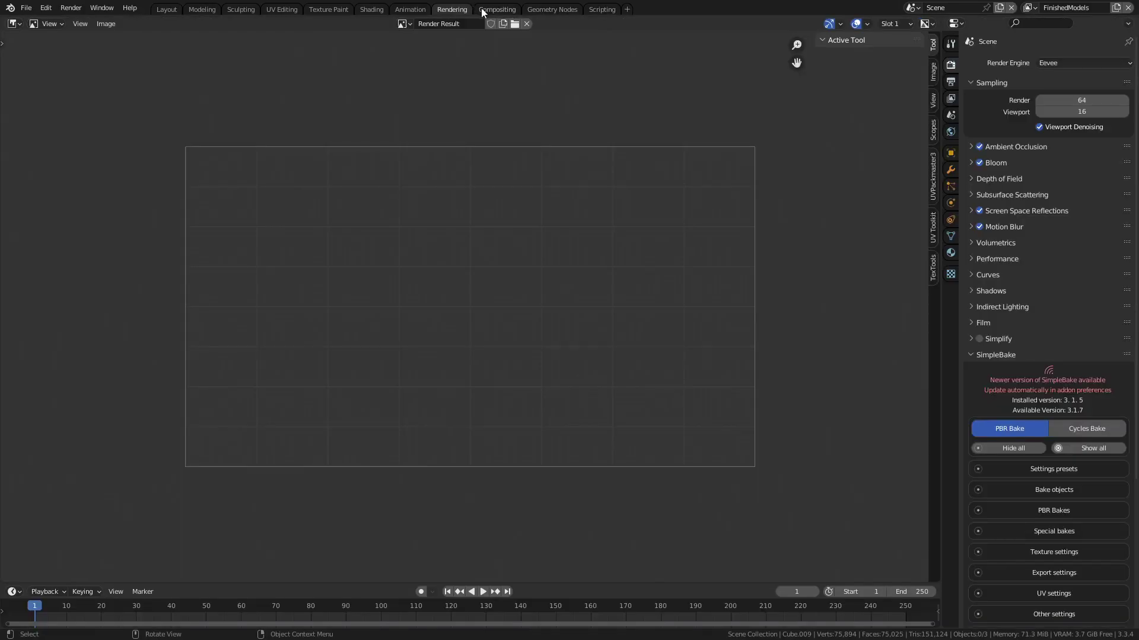
click(497, 10)
click(627, 9)
mouse_move(613, 78)
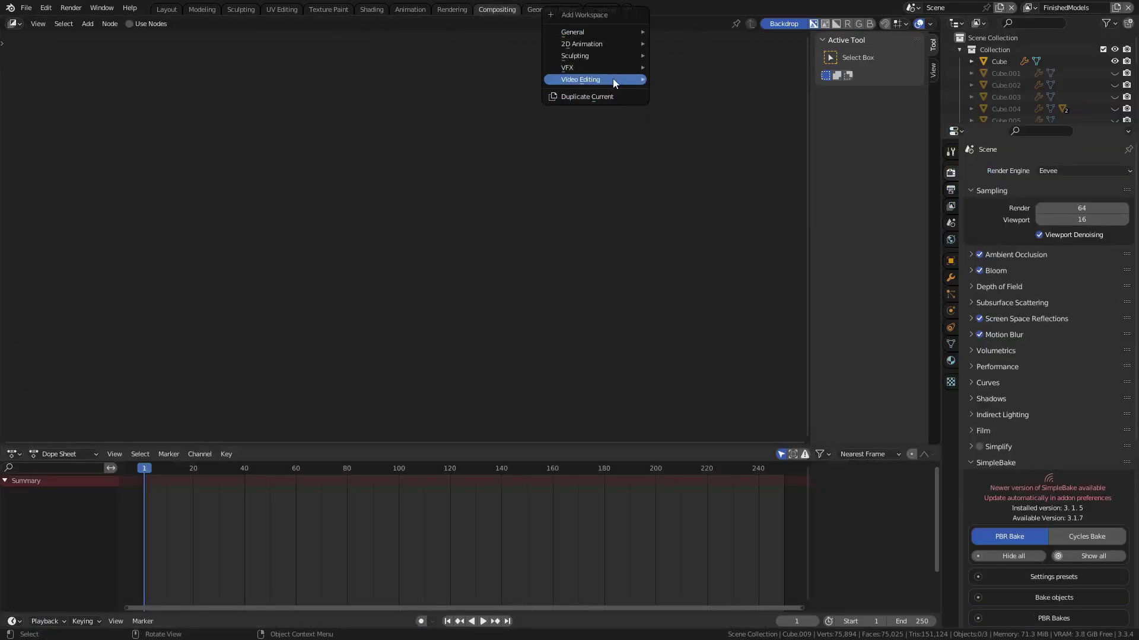
click(689, 92)
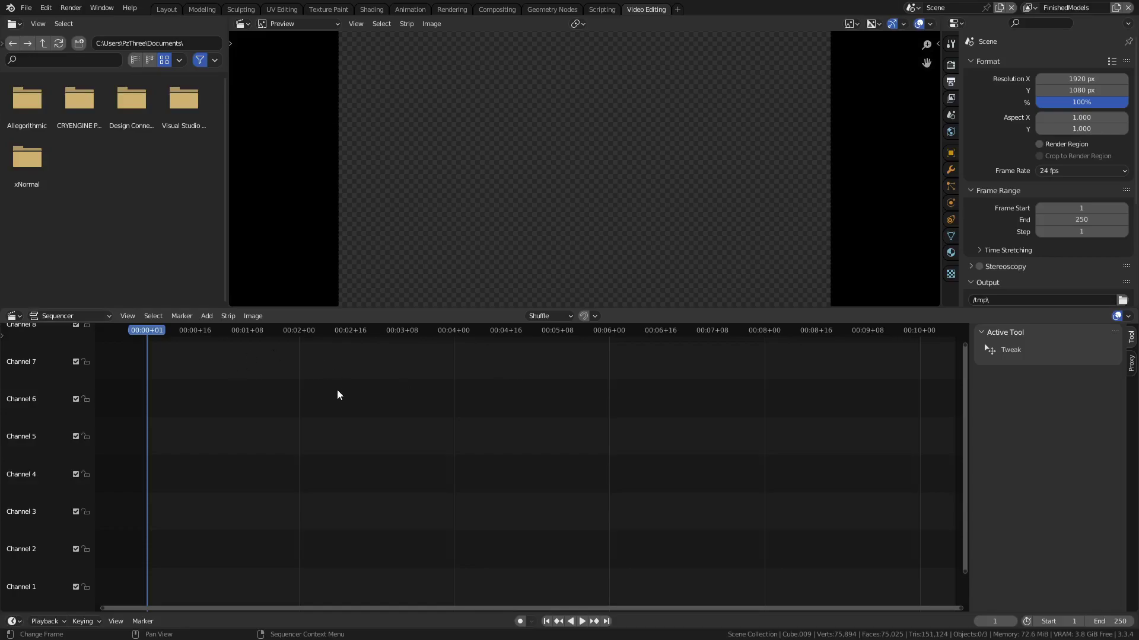
Step: Examine the strip types that can be added to the sequencer and the available scenes and view layers
key(shift+a)
mouse_move(339, 391)
click(1029, 7)
click(1035, 7)
click(917, 8)
click(920, 12)
key(shift+a)
mouse_move(372, 375)
Step: Return to the Layout workspace and leave all objects deselected
click(168, 10)
key(ctrl+Tab)
click(563, 322)
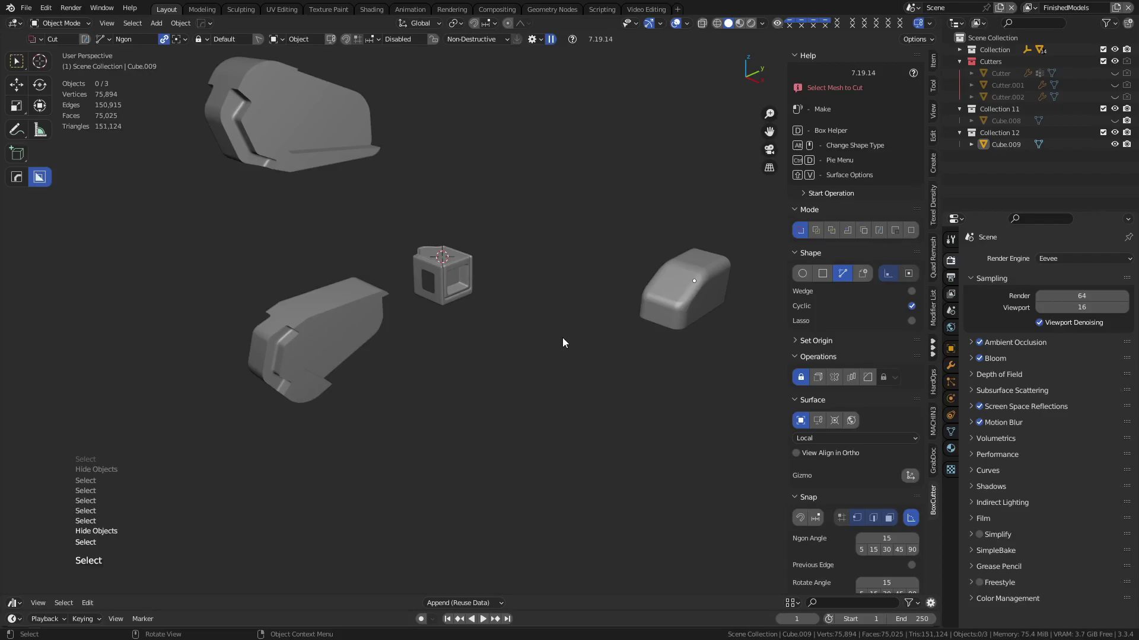
Step: Enter Edit Mode on the lower notched panel, examine the Select More/Less options, and return to Object Mode with BoxCutter active
middle_drag(563, 343, 544, 410)
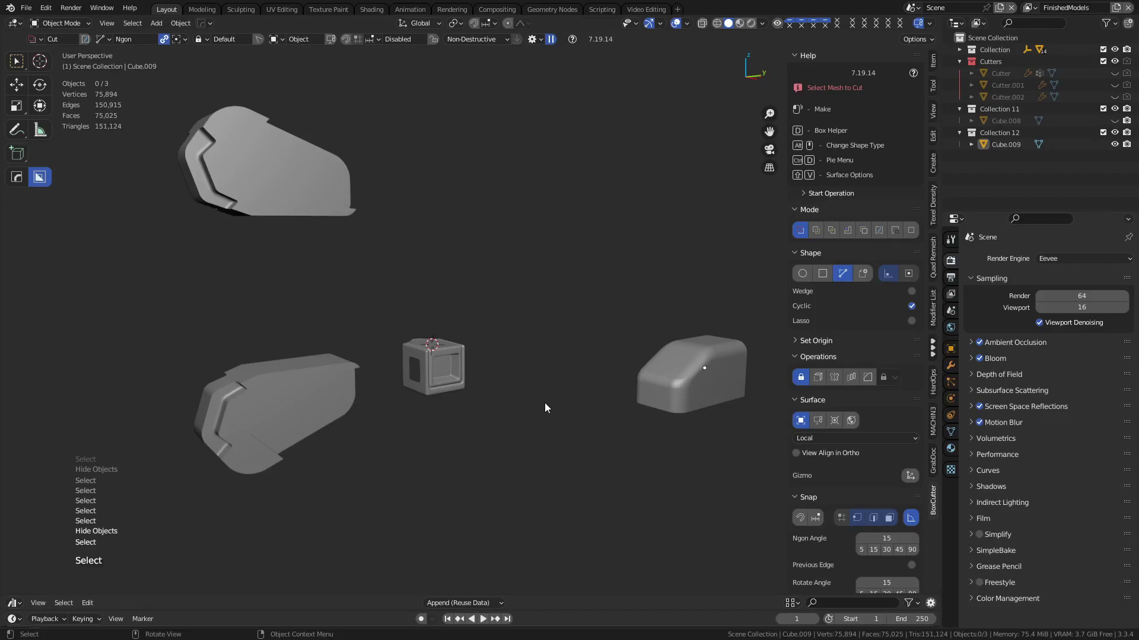
click(336, 404)
key(grave)
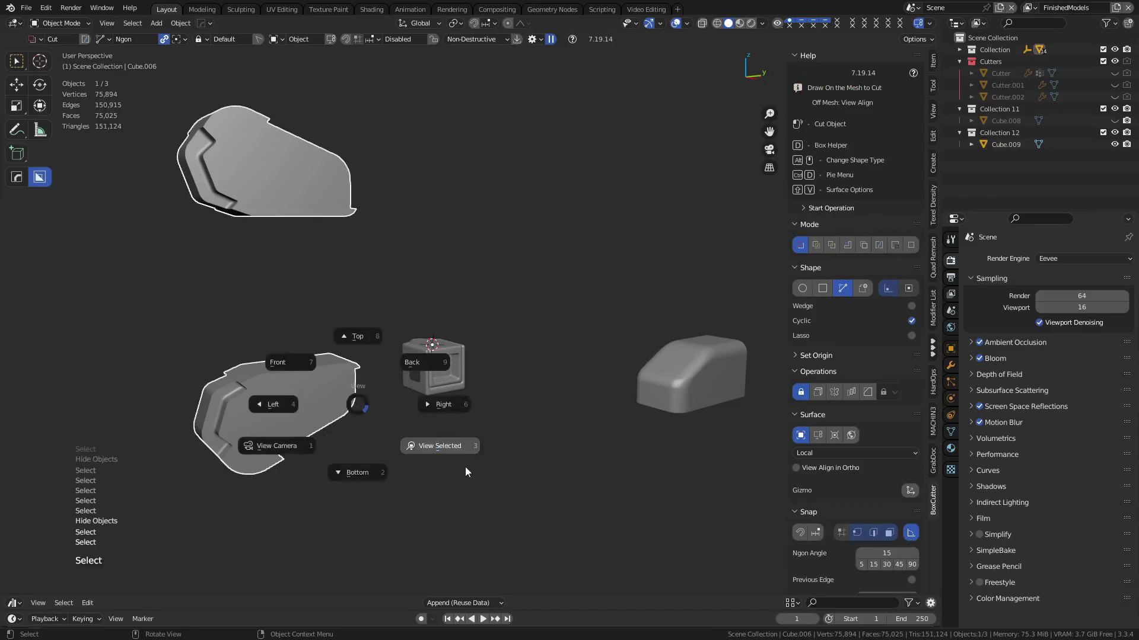
click(462, 465)
key(Tab)
mouse_move(507, 424)
middle_down()
mouse_move(534, 418)
mouse_move(499, 419)
middle_up()
middle_drag(643, 488, 644, 411)
click(171, 22)
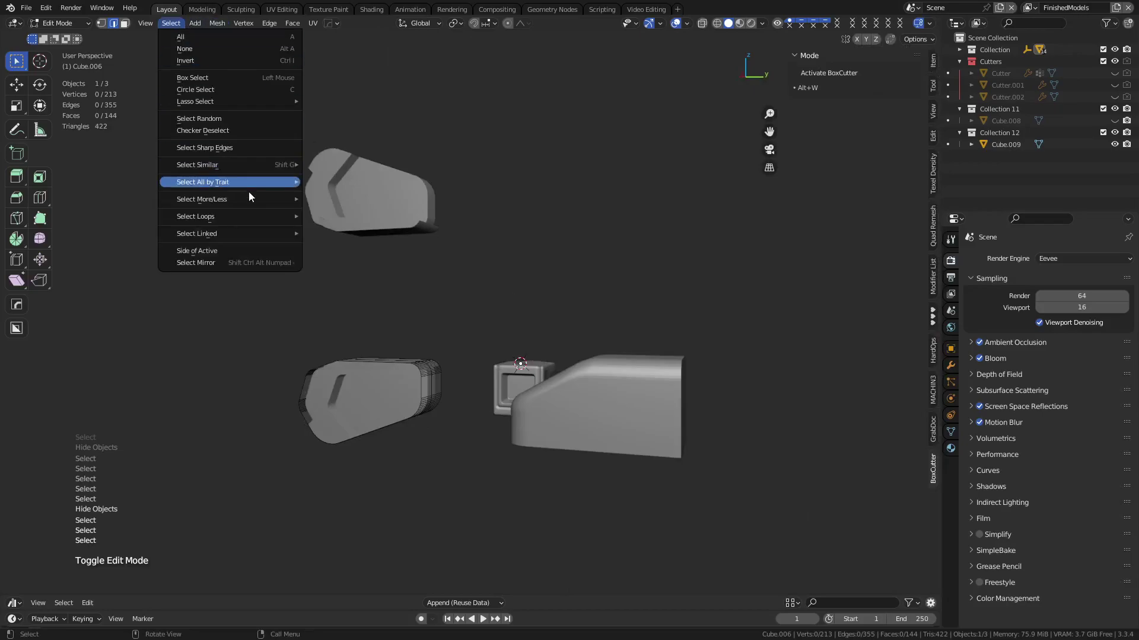
mouse_move(253, 201)
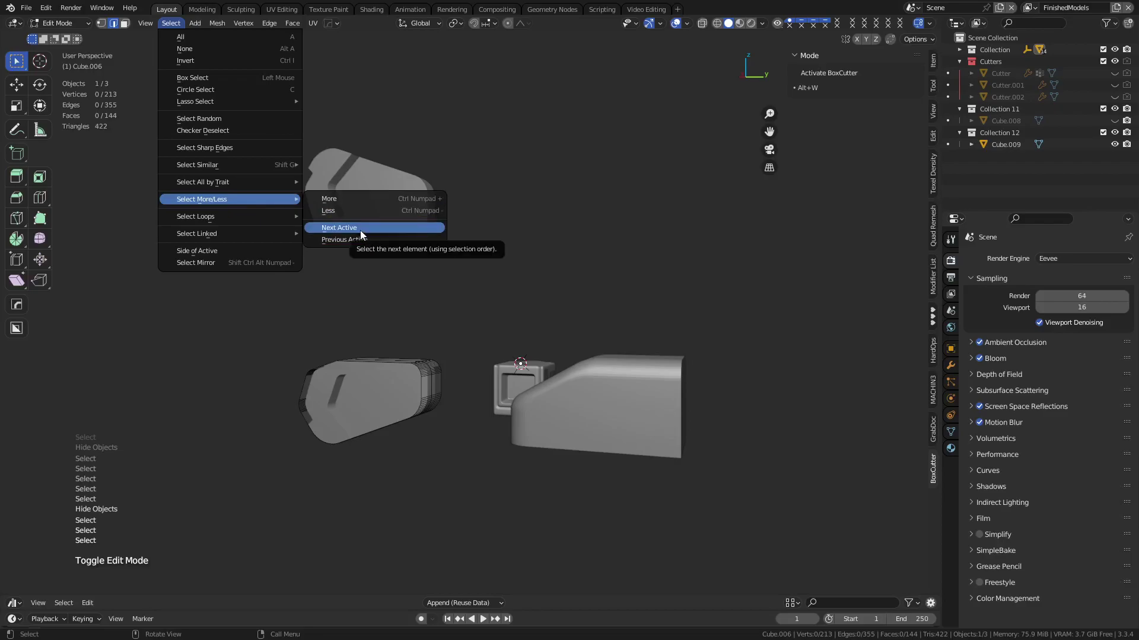
middle_drag(562, 398, 400, 395)
key(Tab)
key(alt+w)
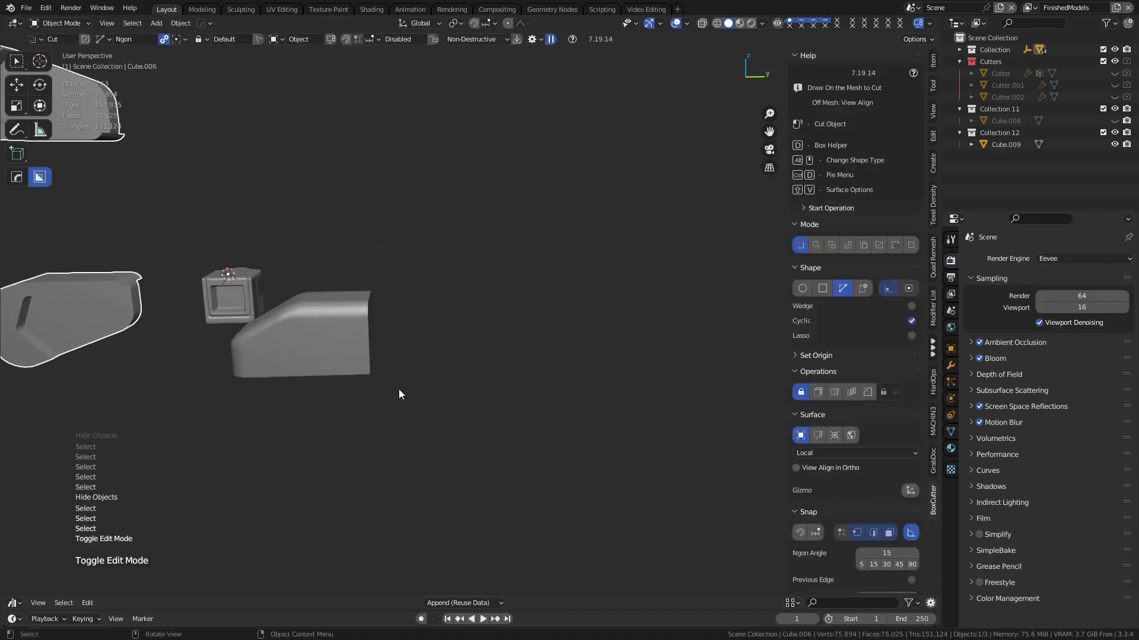
Step: Open the rounded wedge-shaped block in Edit Mode and select two consecutive edges on its curved corner
click(329, 346)
key(grave)
click(401, 388)
key(Tab)
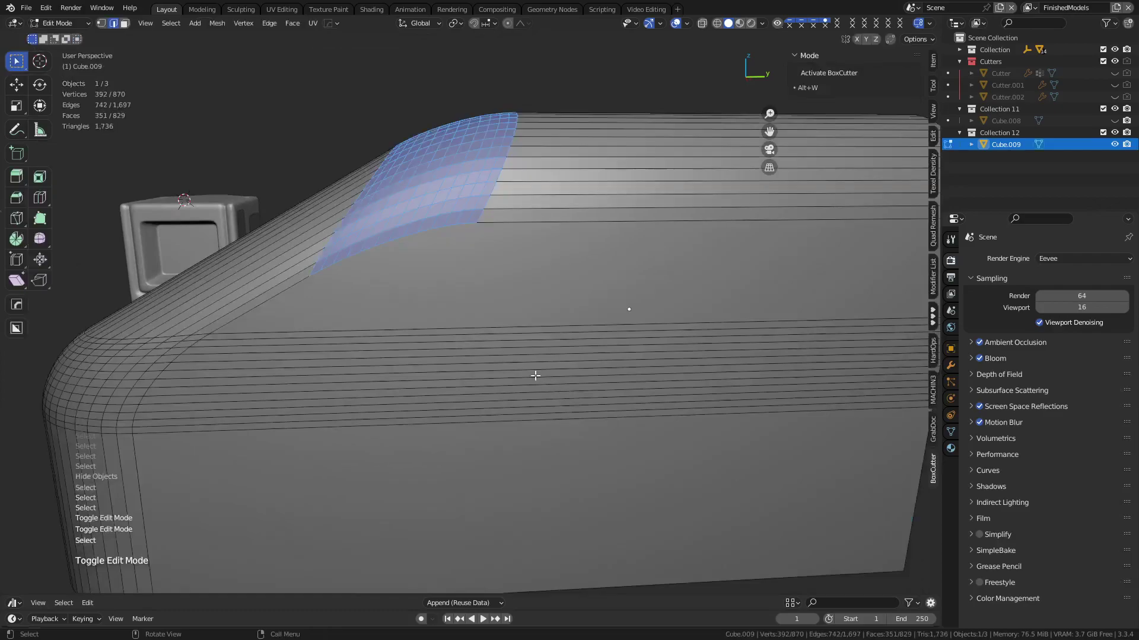
middle_drag(542, 380, 544, 399)
click(534, 309)
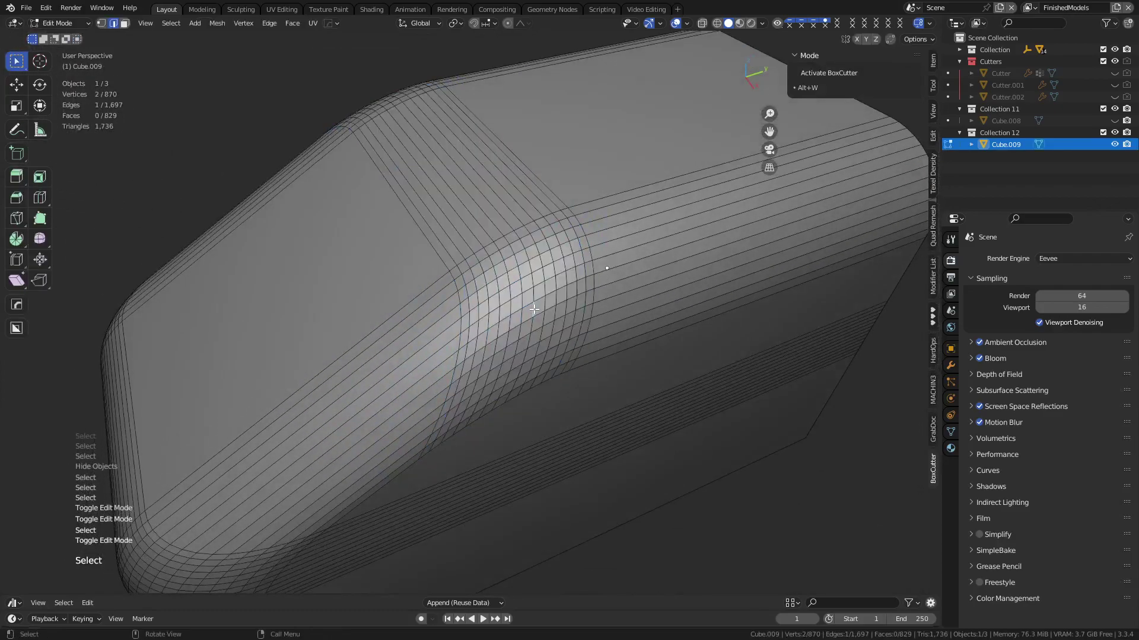
shift+click(533, 296)
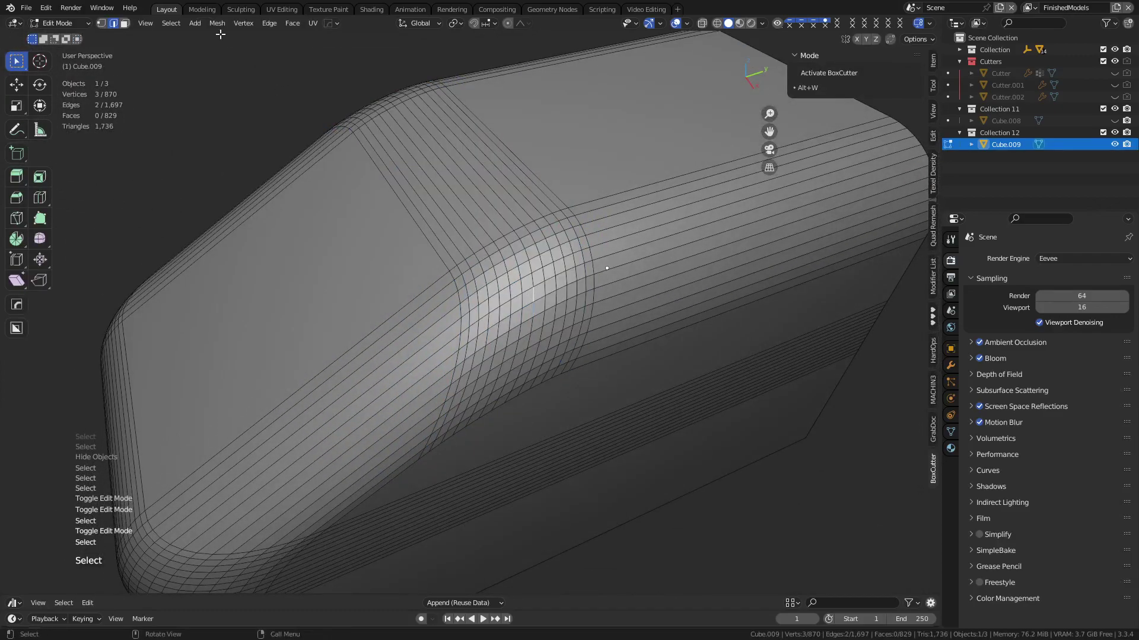
Step: Extend the edge selection three times along the corner's loop with Next Active
click(170, 23)
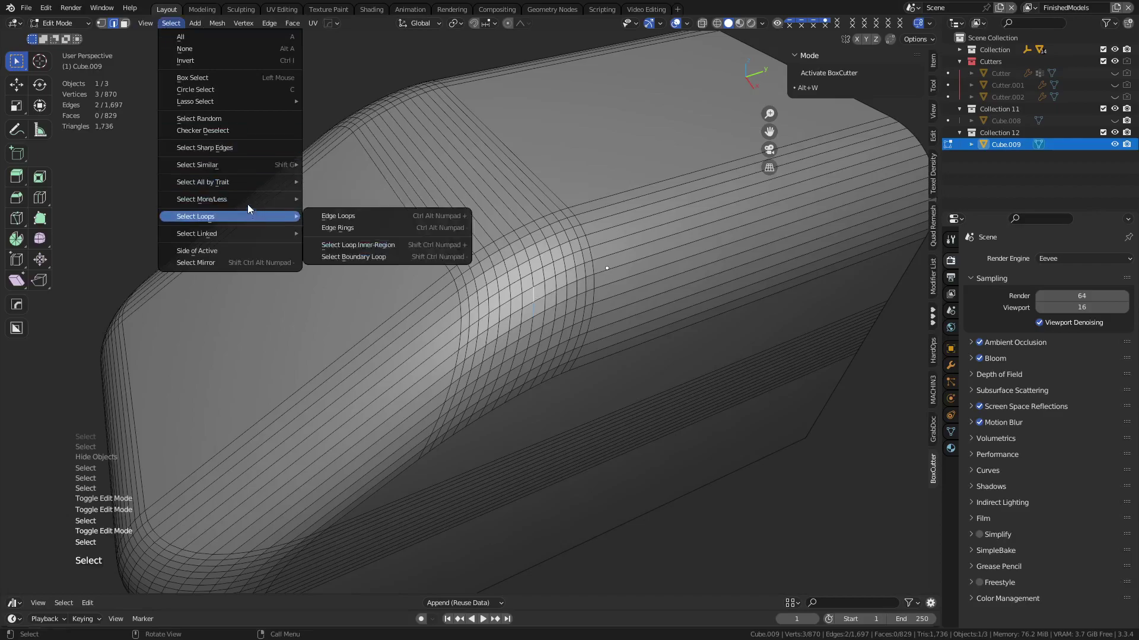
click(350, 231)
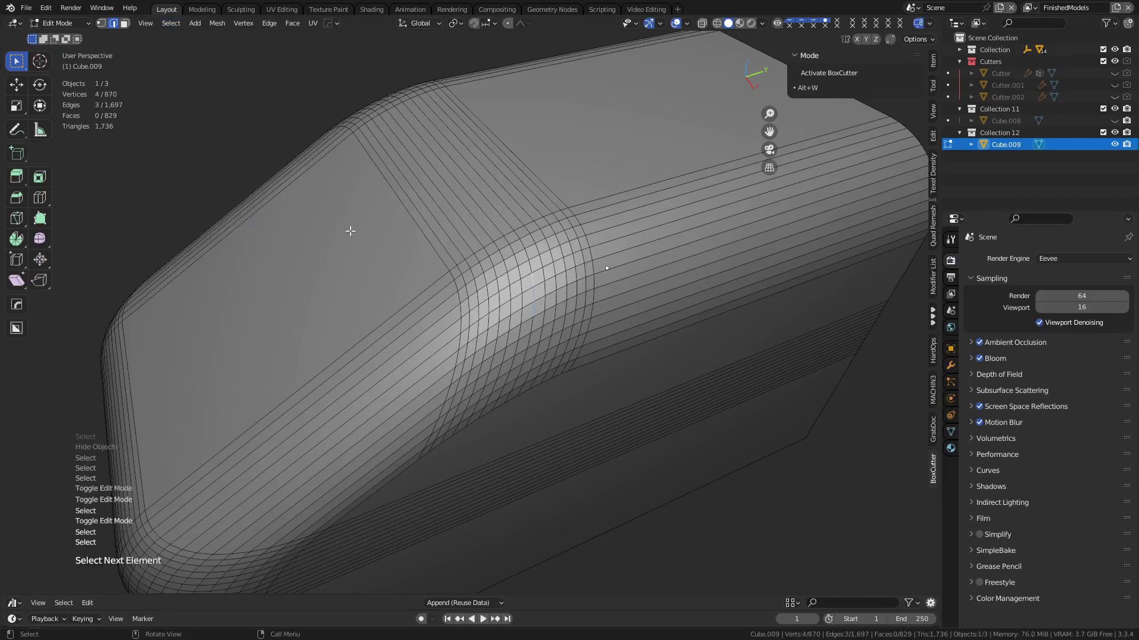
click(170, 23)
mouse_move(241, 201)
click(349, 230)
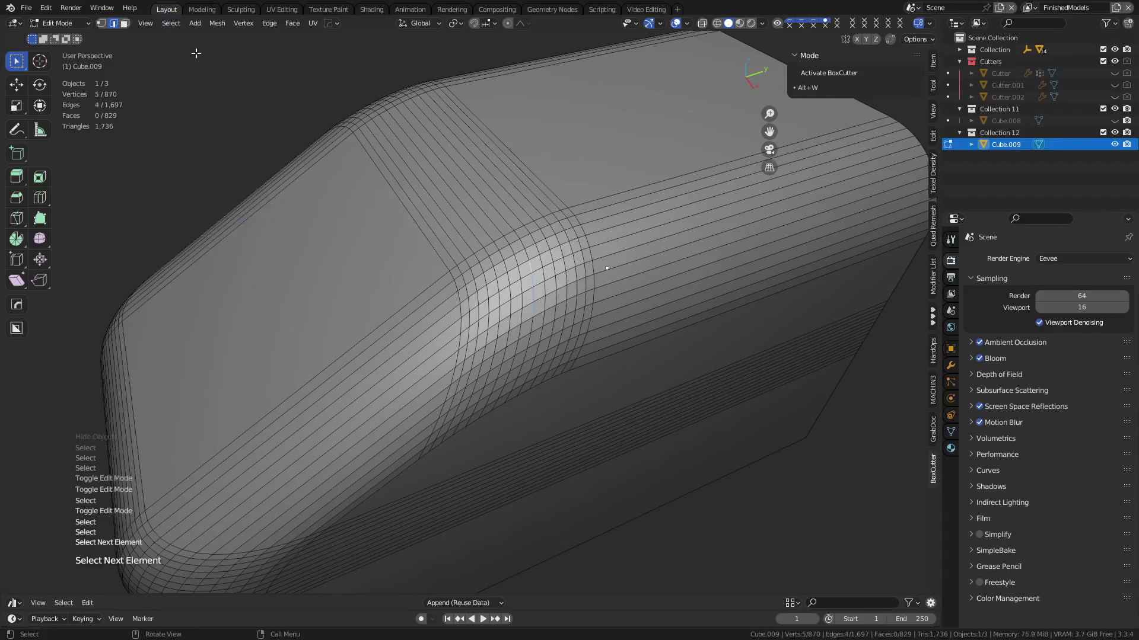
click(176, 23)
mouse_move(255, 203)
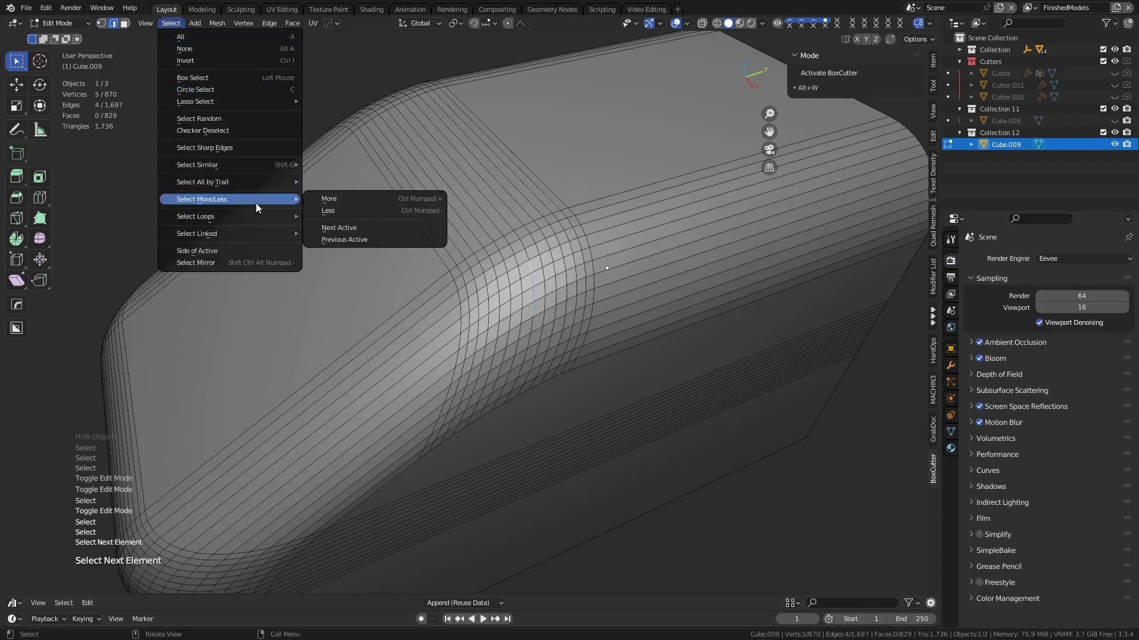
click(337, 226)
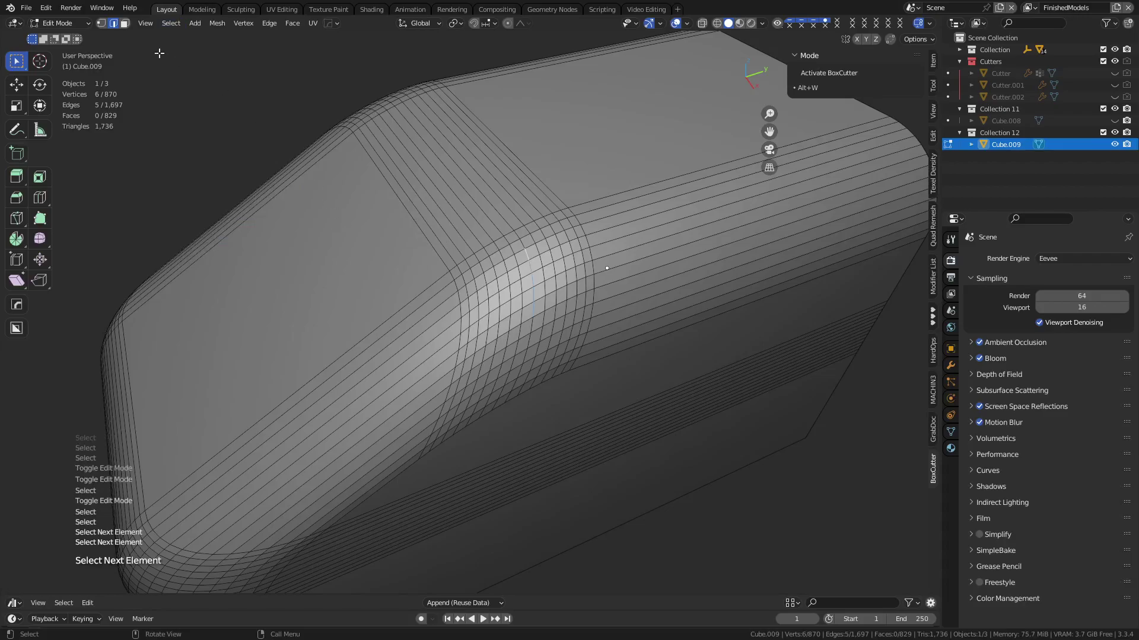
click(172, 23)
scroll(528, 255, up, 1)
scroll(528, 255, down, 2)
scroll(528, 255, up, 1)
click(45, 8)
key(Escape)
Step: Assign Ctrl Wheel Up as the shortcut for Next Active and use it to extend the edge selection across the block's upper face
click(171, 23)
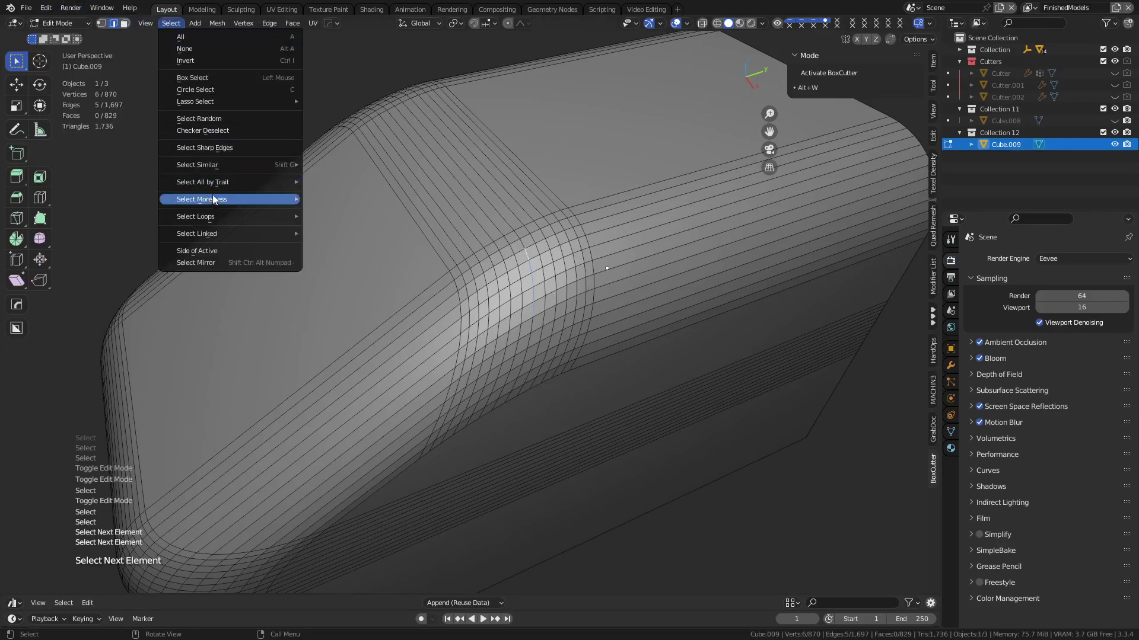
mouse_move(216, 181)
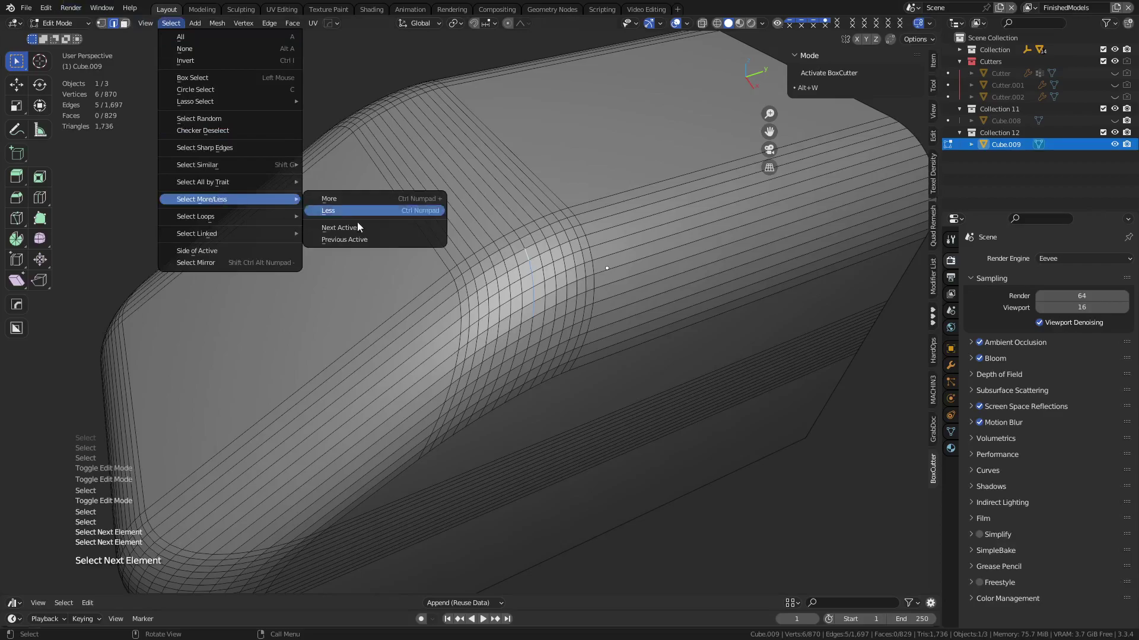
right_click(365, 228)
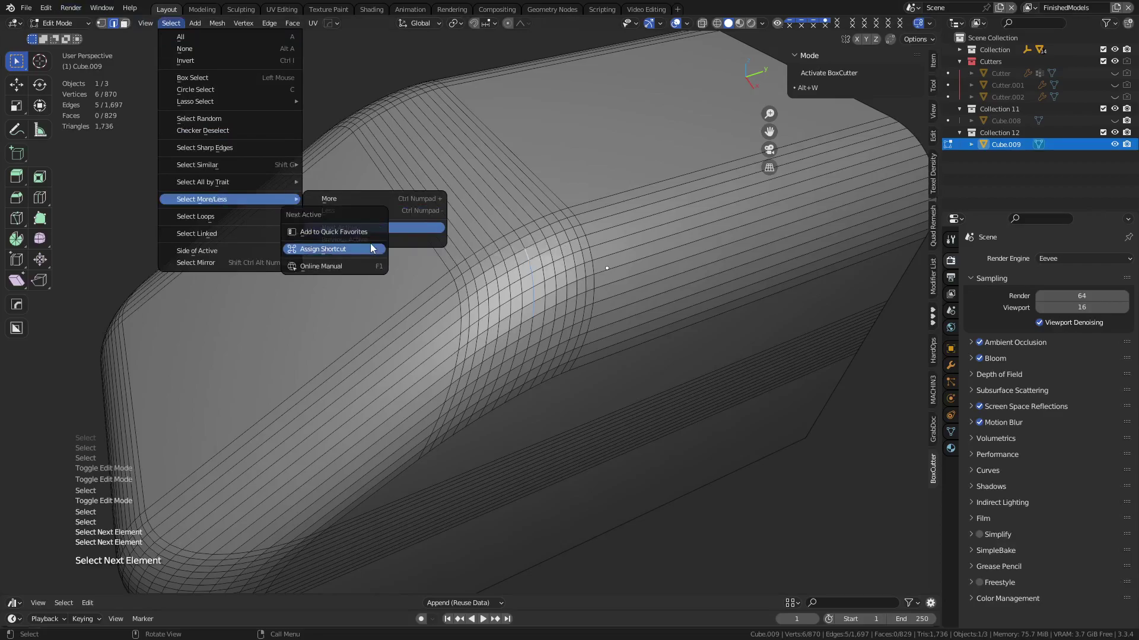
click(371, 245)
key(ctrl)
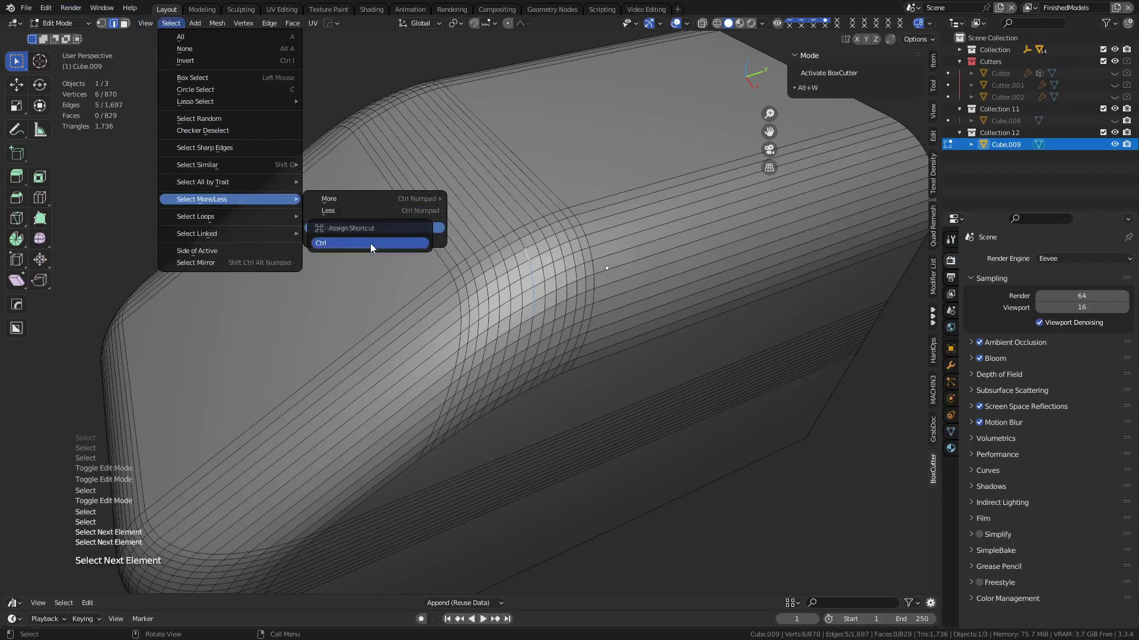
ctrl+scroll(370, 243, up, 1)
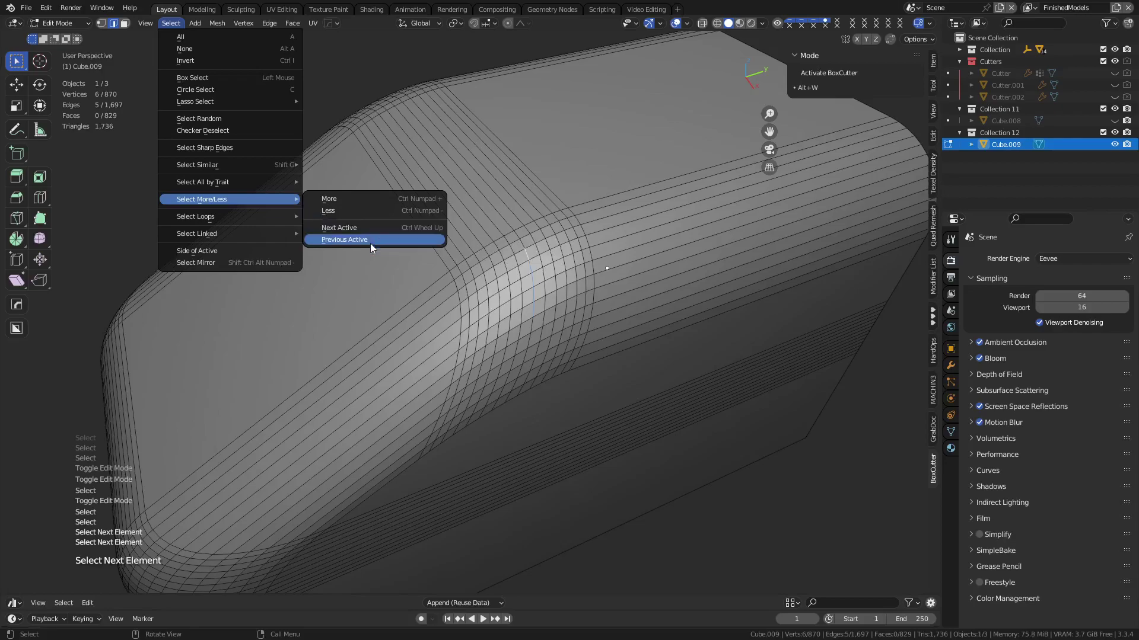
ctrl+scroll(590, 293, up, 1)
ctrl+scroll(590, 293, up, 4)
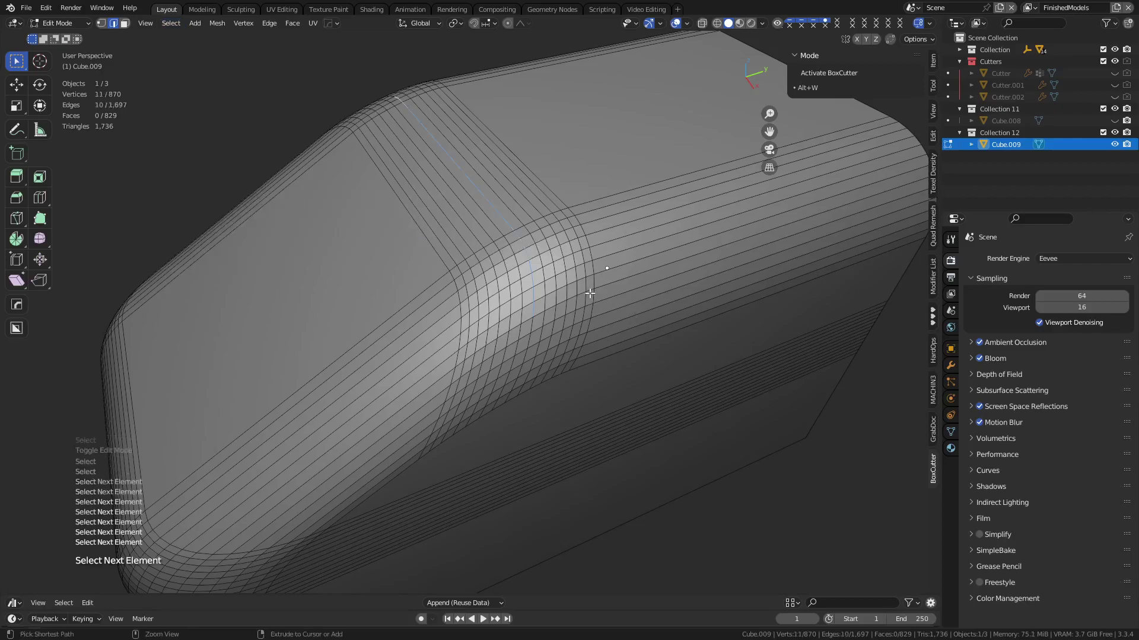
Step: Assign Ctrl Wheel Down as the shortcut for Previous Active
click(176, 27)
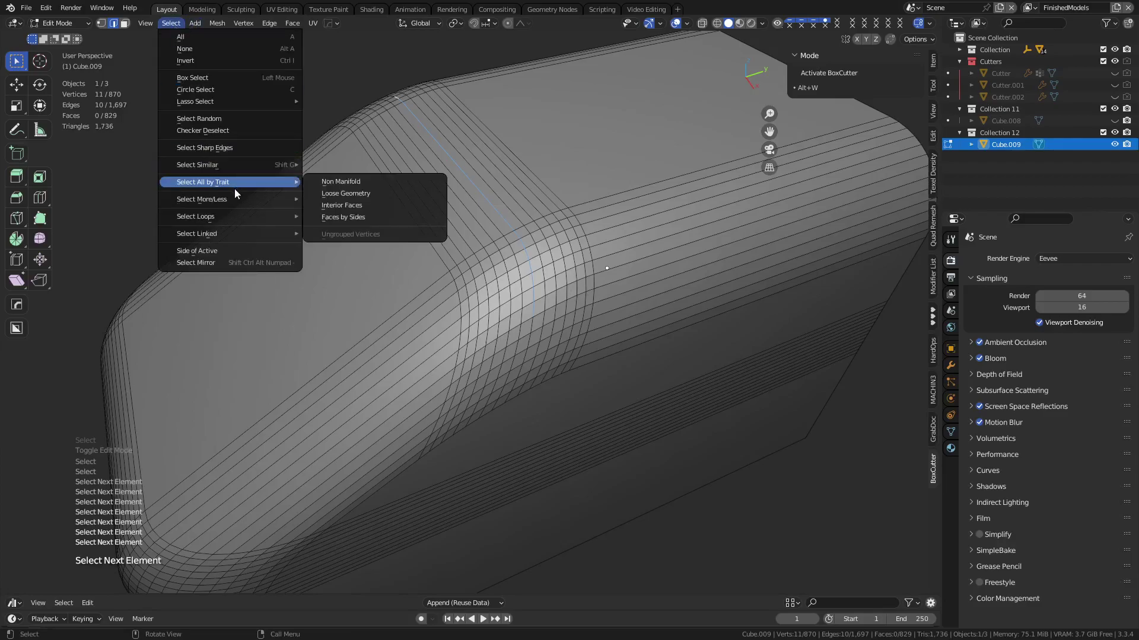
mouse_move(239, 197)
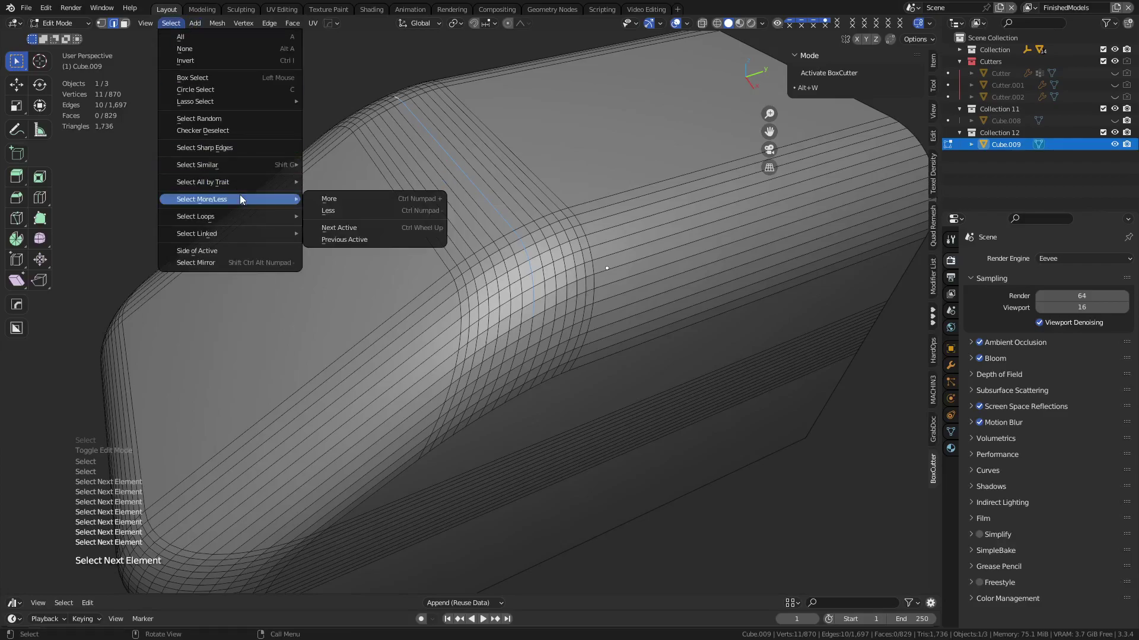
right_click(375, 240)
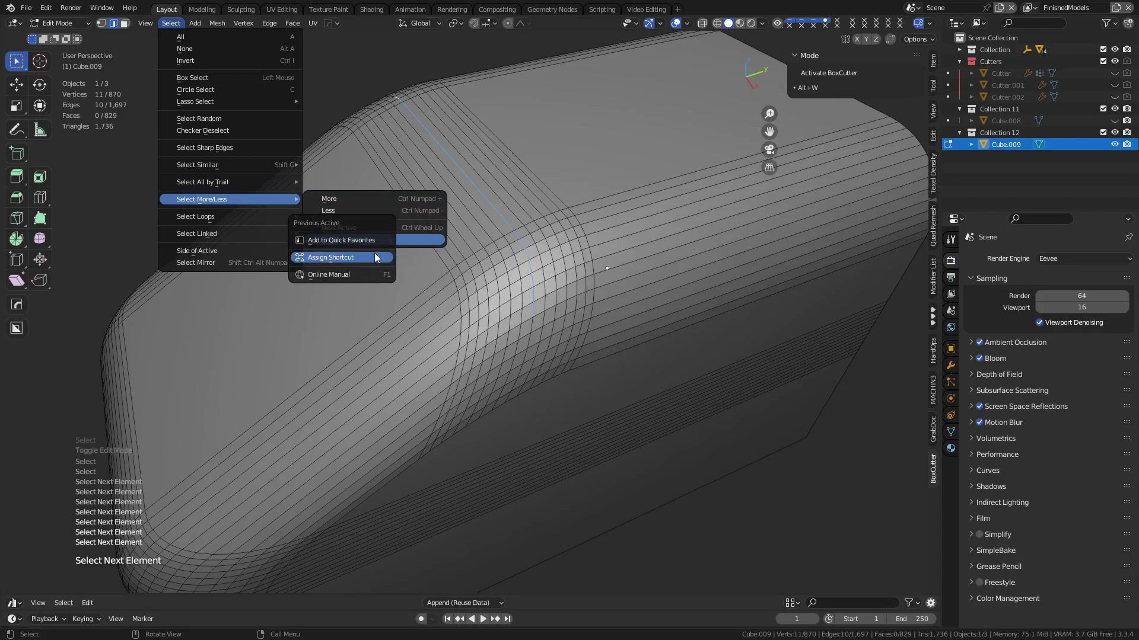
click(374, 257)
key(Escape)
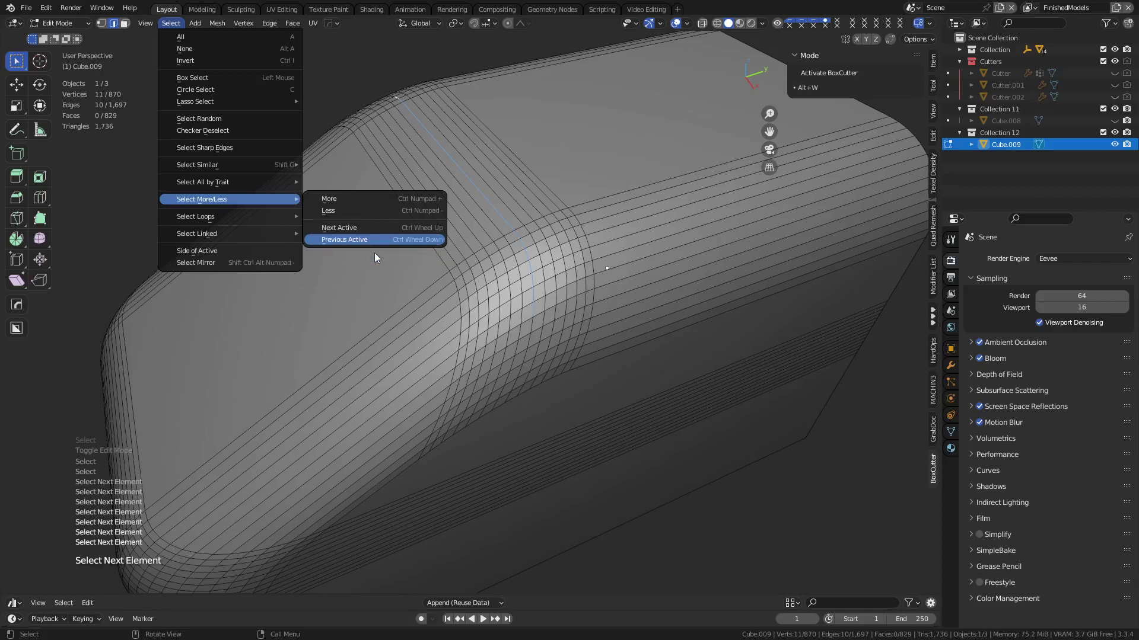
Step: Repeatedly shrink and extend the edge selection along the loop with the Previous Active and Next Active shortcuts
ctrl+scroll(496, 187, down, 4)
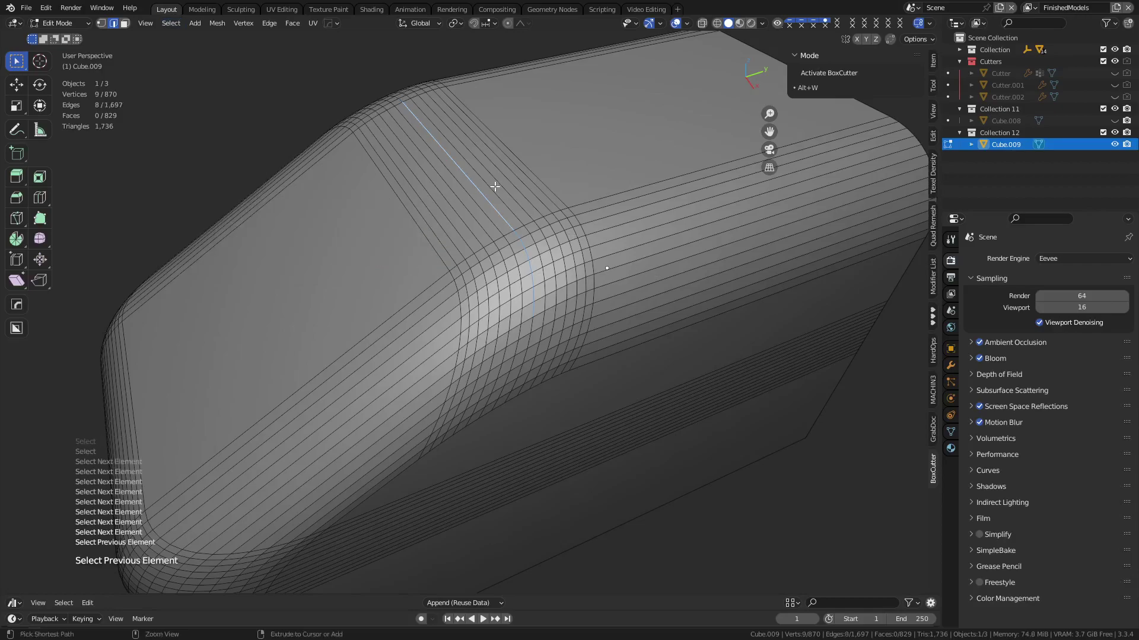
ctrl+scroll(496, 187, up, 3)
ctrl+scroll(496, 188, down, 5)
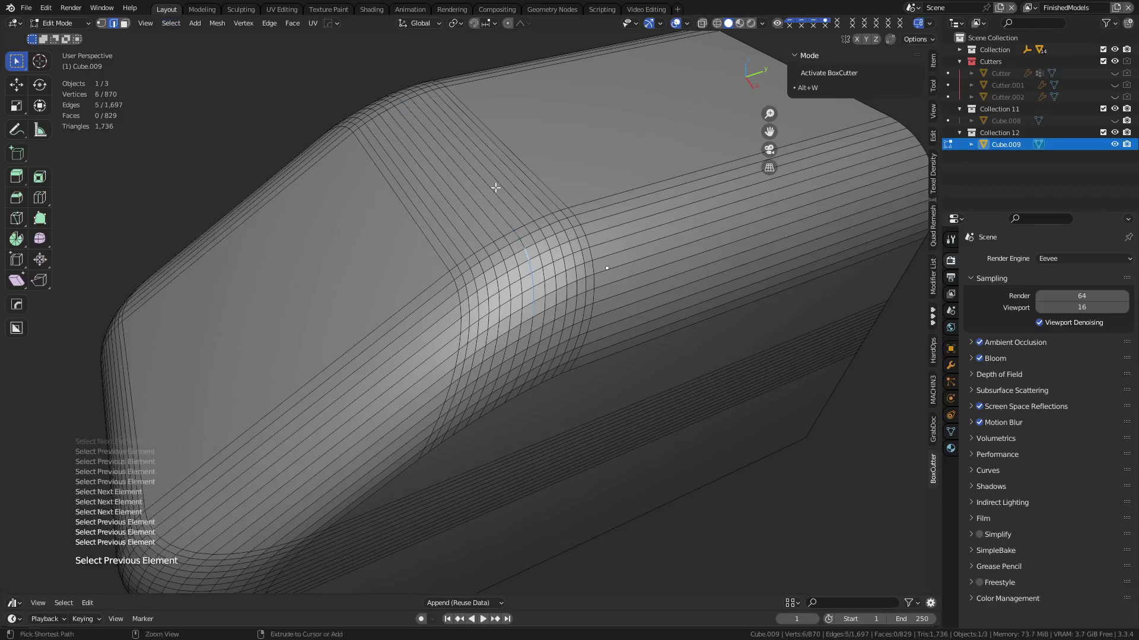
ctrl+scroll(495, 187, up, 8)
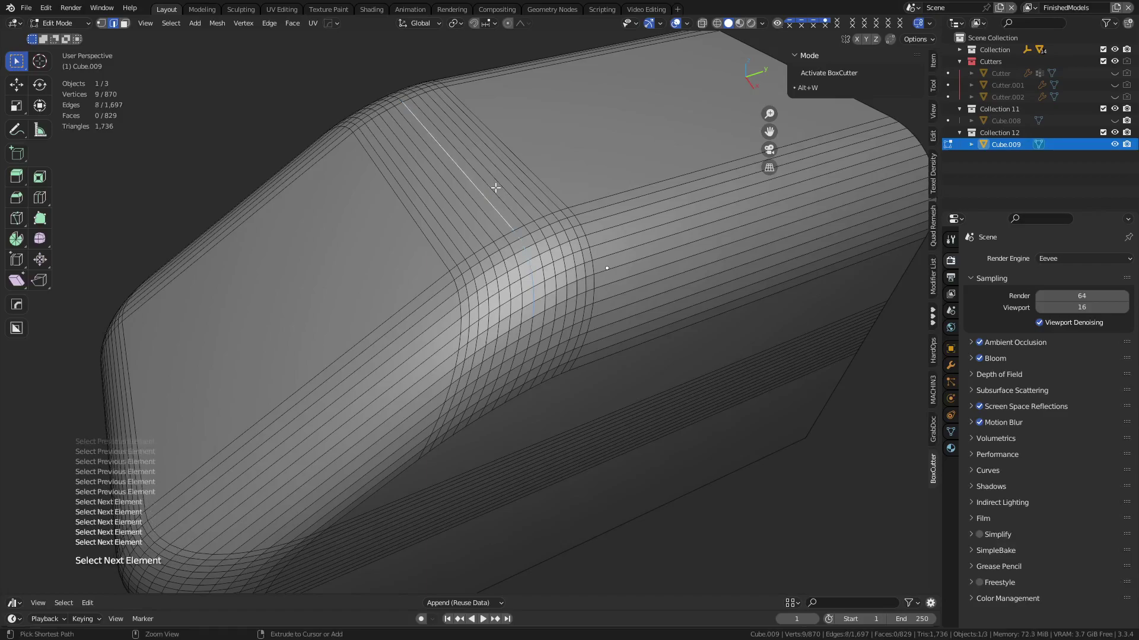
ctrl+scroll(495, 188, up, 3)
ctrl+scroll(496, 188, down, 9)
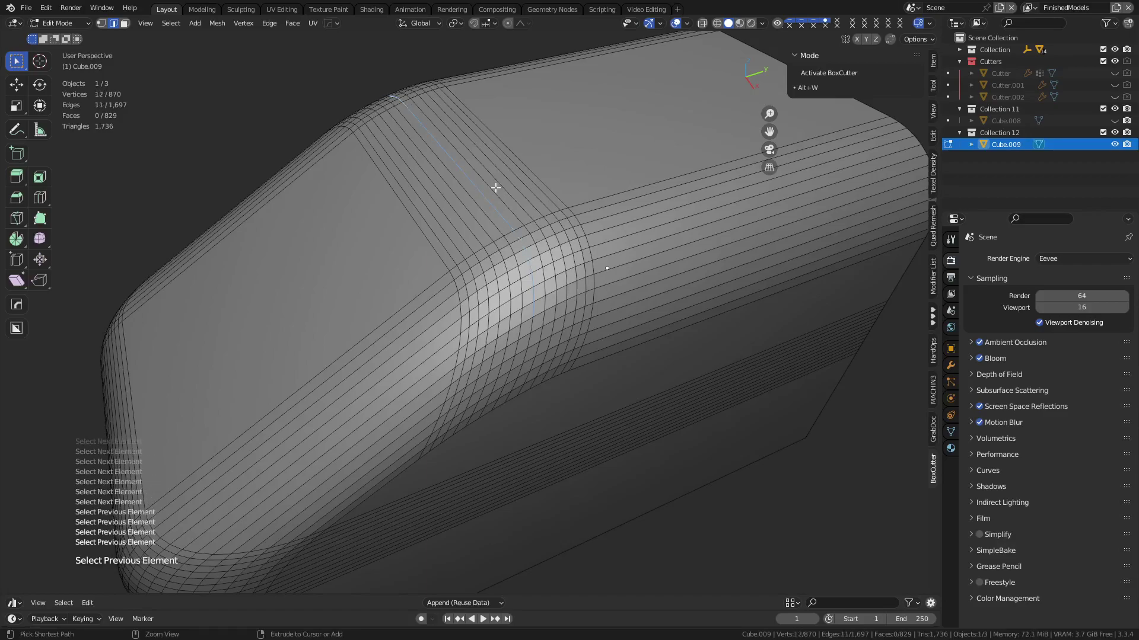
ctrl+scroll(496, 187, down, 7)
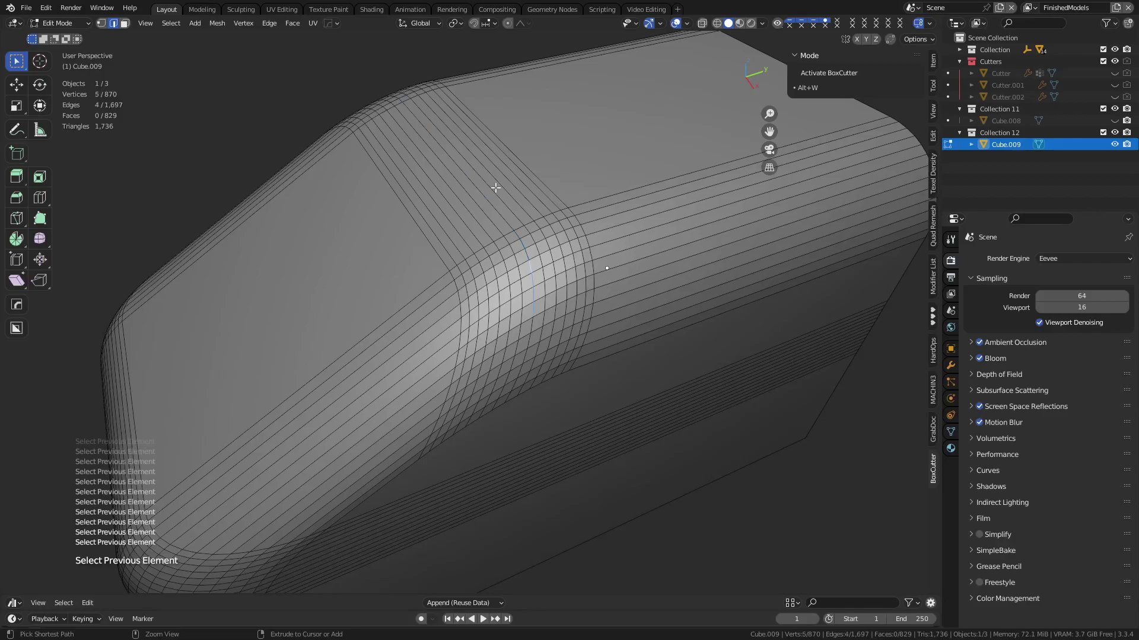
Step: Select two consecutive edges lower on the curved corner and grow and shrink that selection with Next Active and Previous Active
click(528, 366)
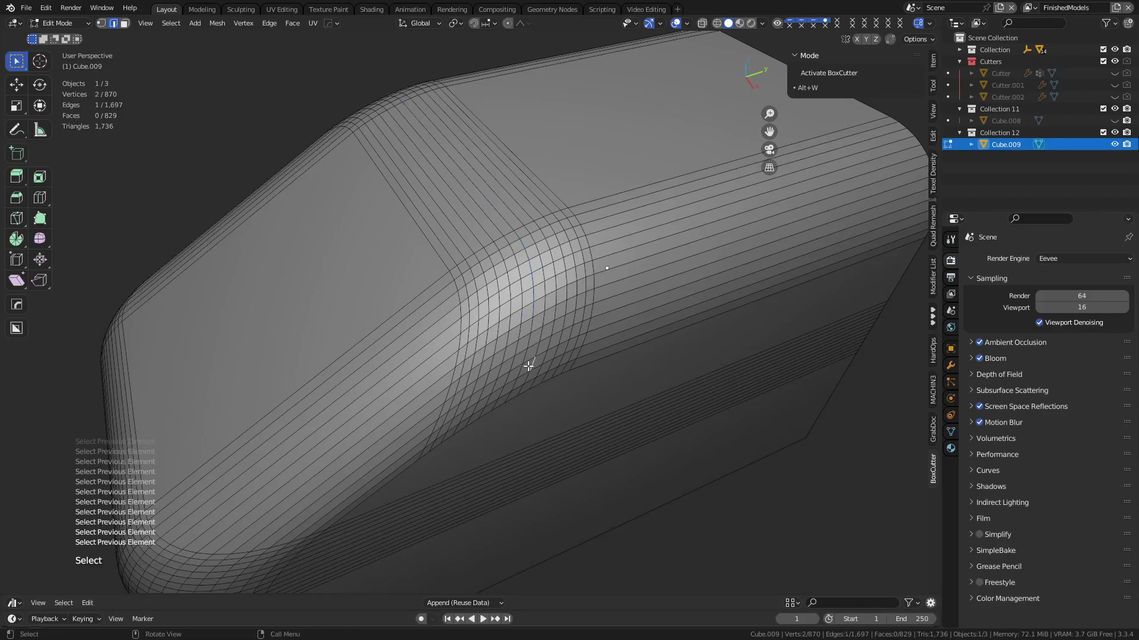
ctrl+scroll(570, 327, down, 1)
shift+click(545, 345)
ctrl+scroll(522, 362, up, 9)
ctrl+scroll(699, 345, up, 11)
ctrl+scroll(699, 345, down, 10)
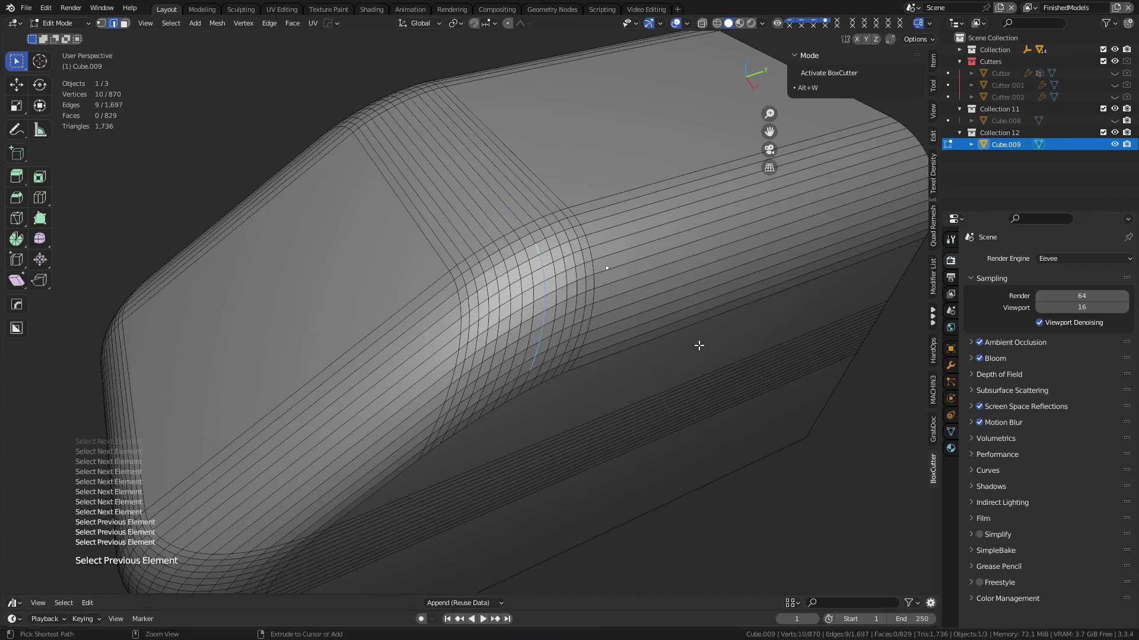
ctrl+scroll(699, 345, up, 2)
ctrl+scroll(699, 345, up, 2)
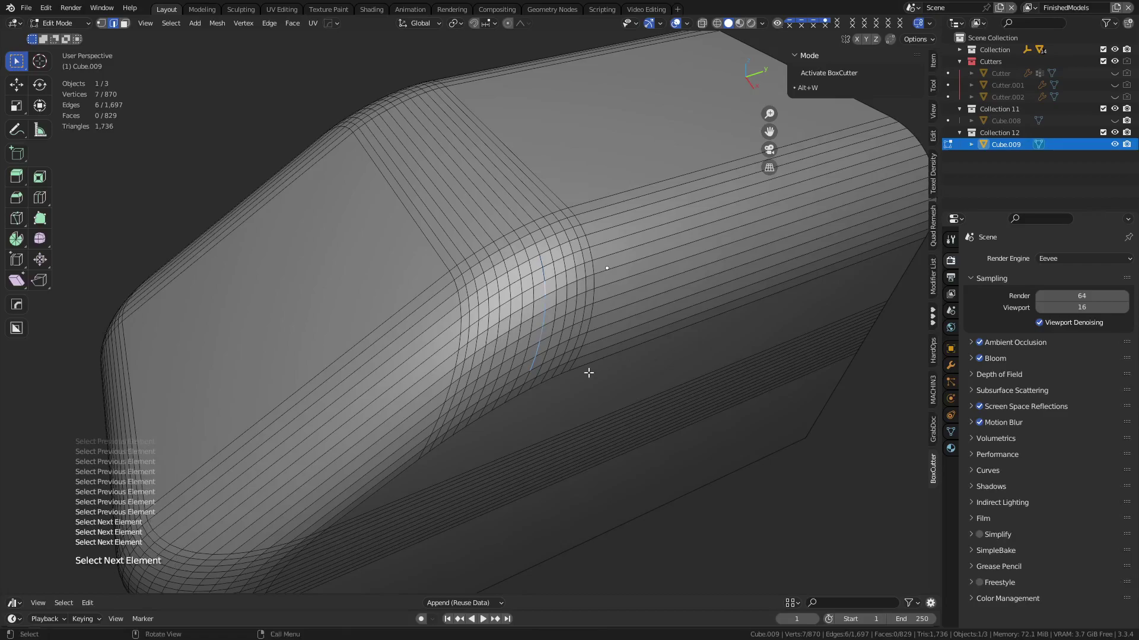
click(700, 346)
ctrl+scroll(701, 347, up, 12)
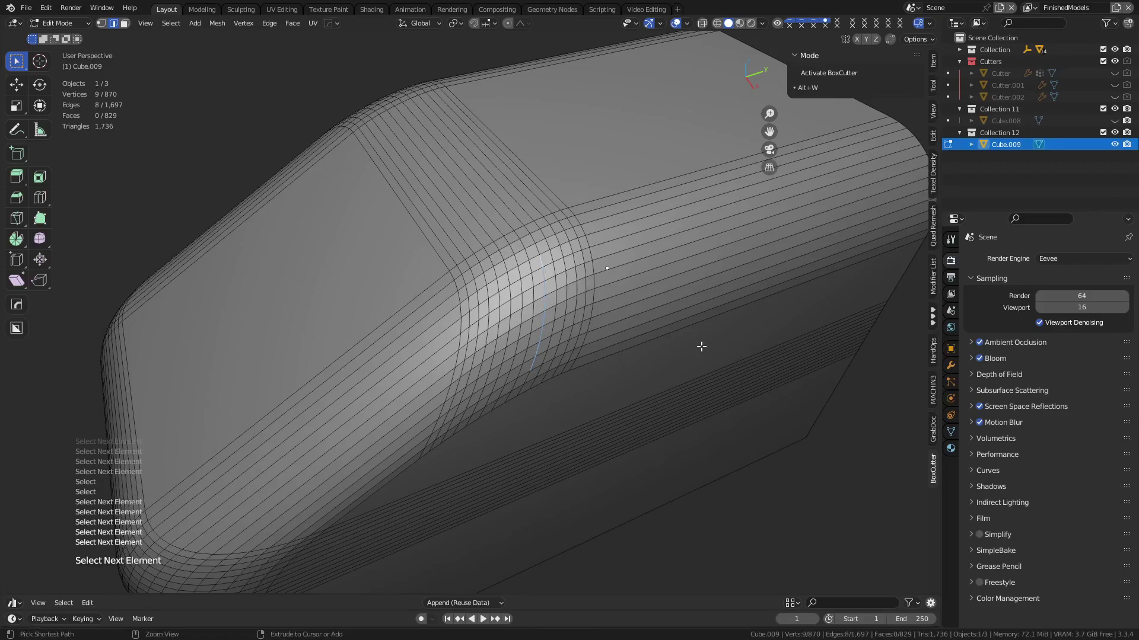
ctrl+scroll(701, 346, down, 4)
Step: Return the block to Object Mode and leave all objects deselected
key(Tab)
click(386, 331)
middle_drag(386, 331, 243, 339)
click(247, 313)
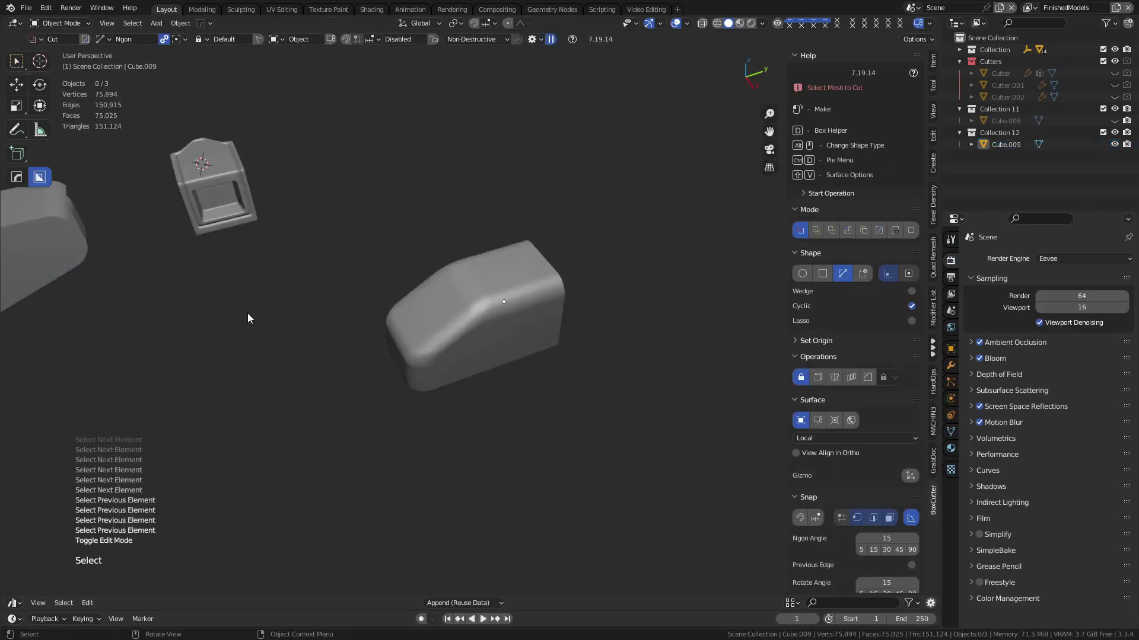